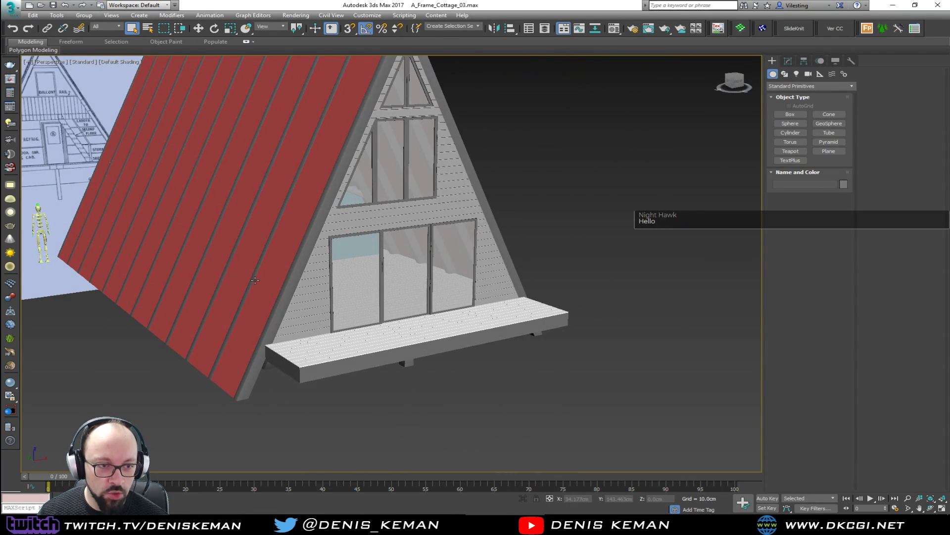
Step: Examine the A-frame cottage model's roof, front facade and deck underside, and the interior through the front windows
scroll(377, 262, "up", 5)
middle_click_drag(337, 198, 365, 327)
scroll(366, 327, "down", 10)
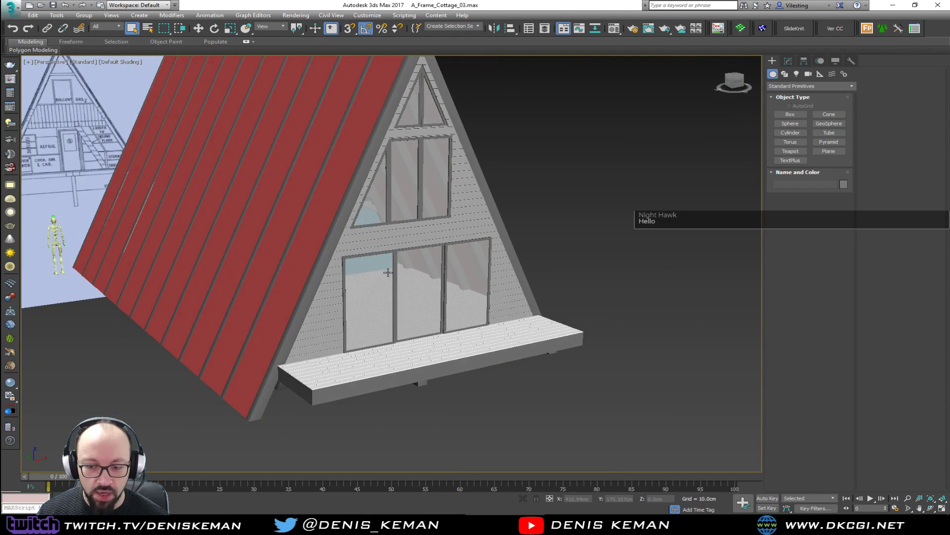
middle_click_drag(388, 272, 348, 258, "alt")
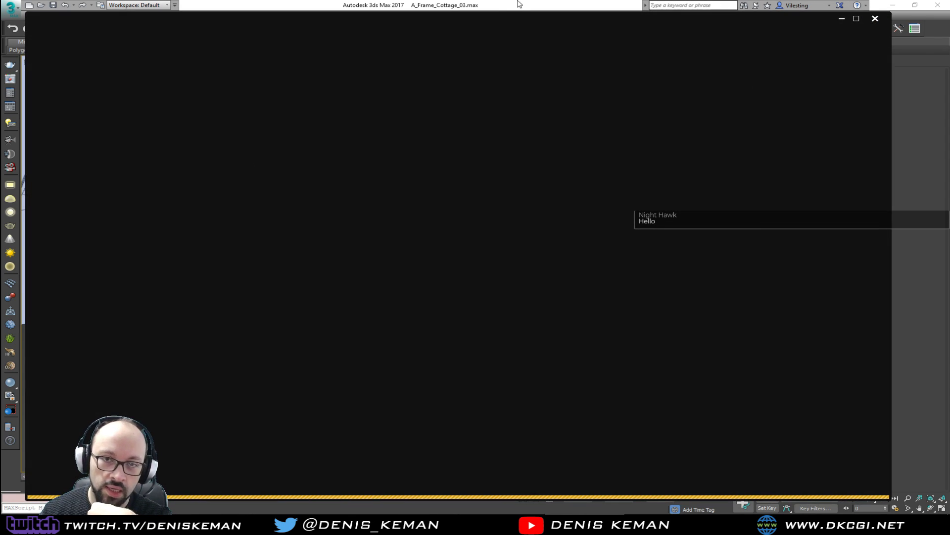
left_click_drag(499, 25, 0, 39)
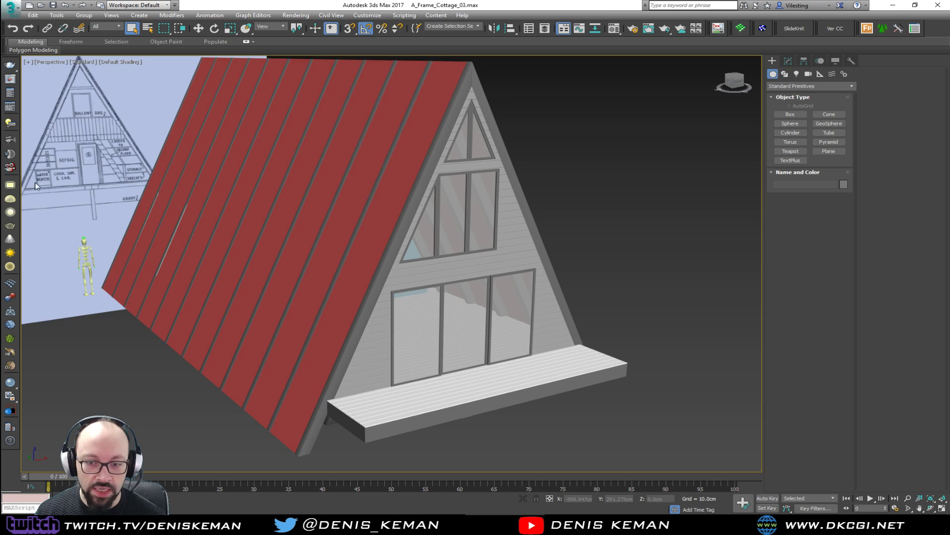
mouse_move(418, 342)
middle_mouse_down("alt")
mouse_move(424, 310)
mouse_move(435, 335)
mouse_move(381, 343)
mouse_move(435, 333)
mouse_move(404, 341)
middle_mouse_up("alt")
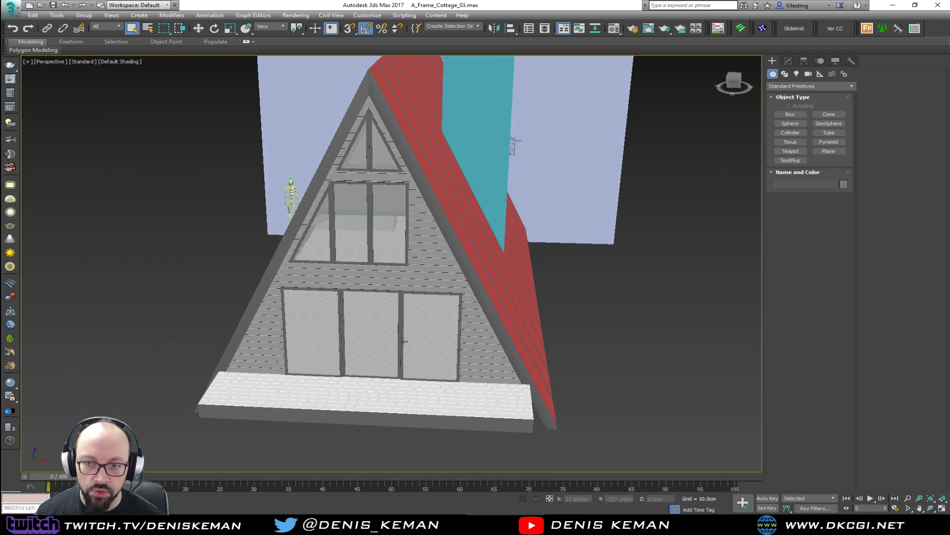
scroll(402, 294, "up", 15)
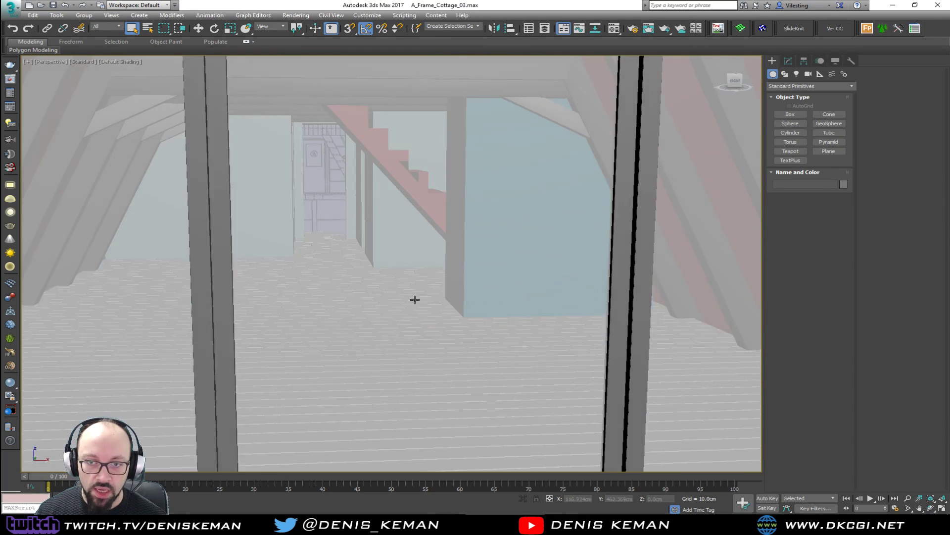
middle_click_drag(423, 299, 301, 254, "alt")
scroll(312, 271, "down", 12)
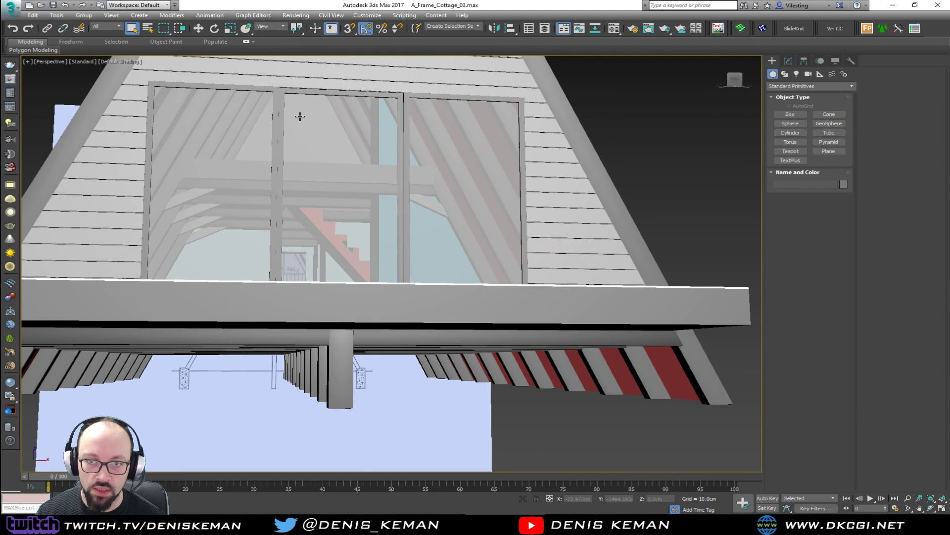
middle_click_drag(293, 155, 325, 220, "alt")
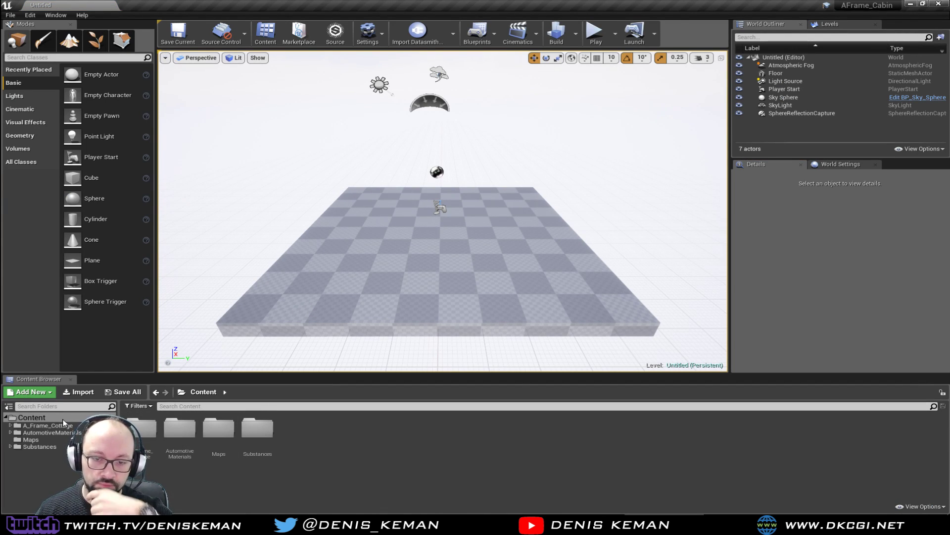
Step: Switch to Unreal Editor, open the Testing_Map level from the Maps folder and expand the viewport to immersive mode
double_click(223, 434)
double_click(142, 424)
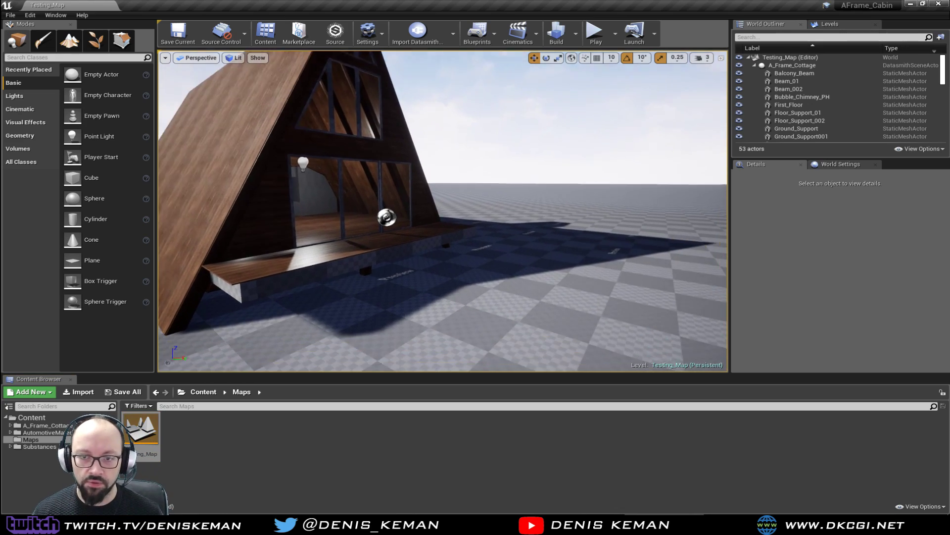
right_click_drag(443, 210, 376, 216)
key("F11")
Step: Inspect the cabin's hallway, ground floor, ceiling beams and supports up close, and select the untextured chimney block
right_click_drag(421, 281, 722, 248)
key("g")
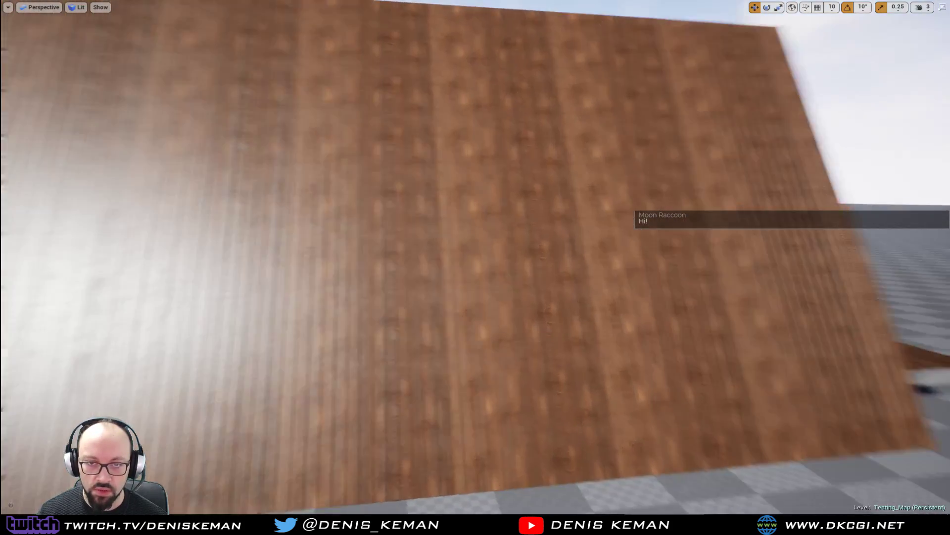
right_click_drag(723, 248, 696, 250)
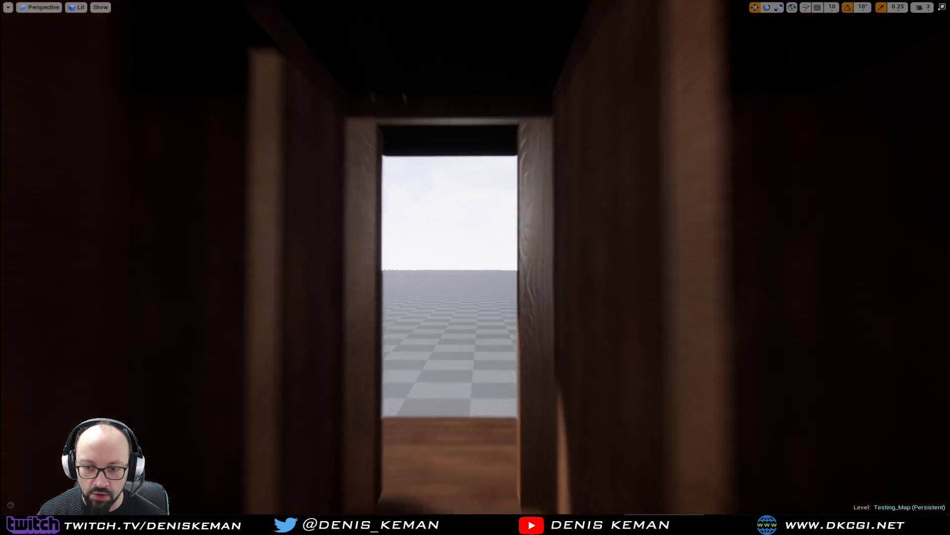
right_click_drag(476, 267, 708, 267)
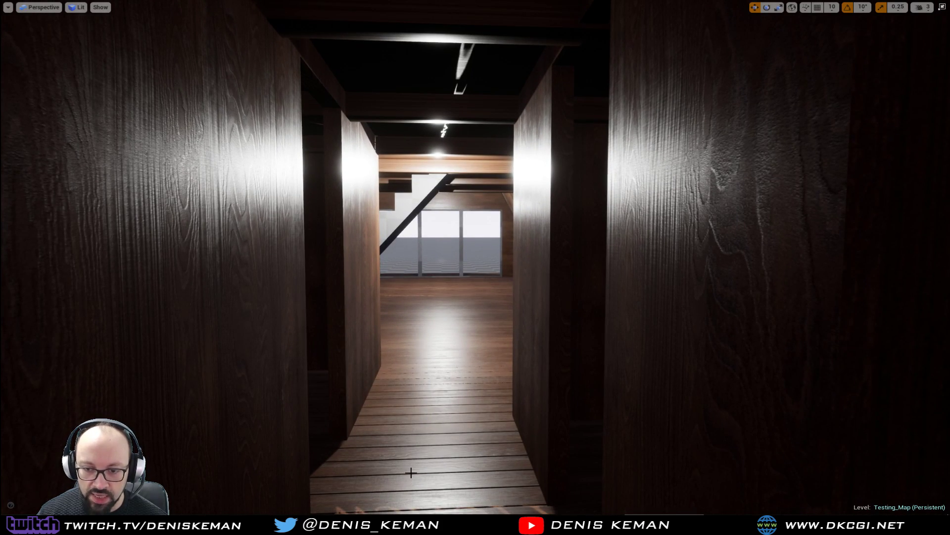
right_click_drag(408, 370, 367, 354)
key("w")
key("w")
right_click_drag(430, 345, 605, 393)
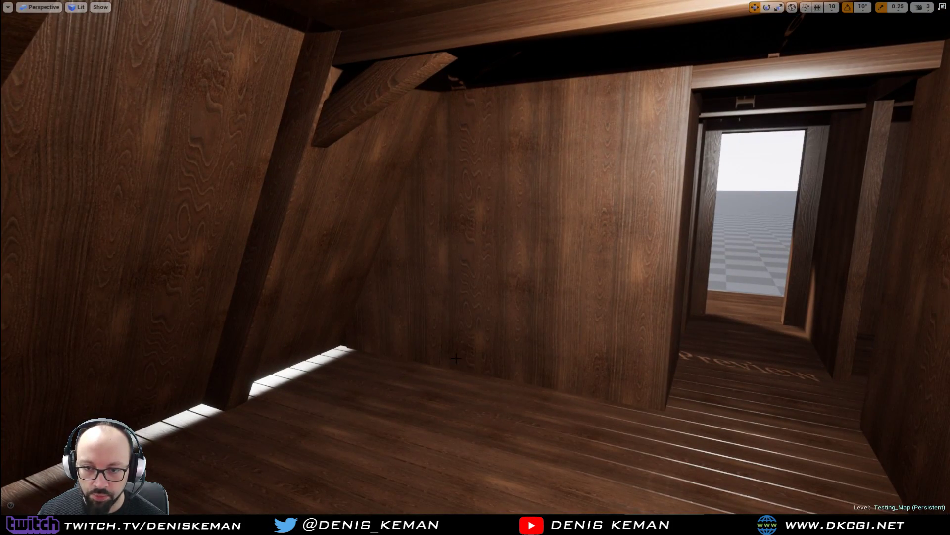
right_click_drag(499, 359, 520, 436)
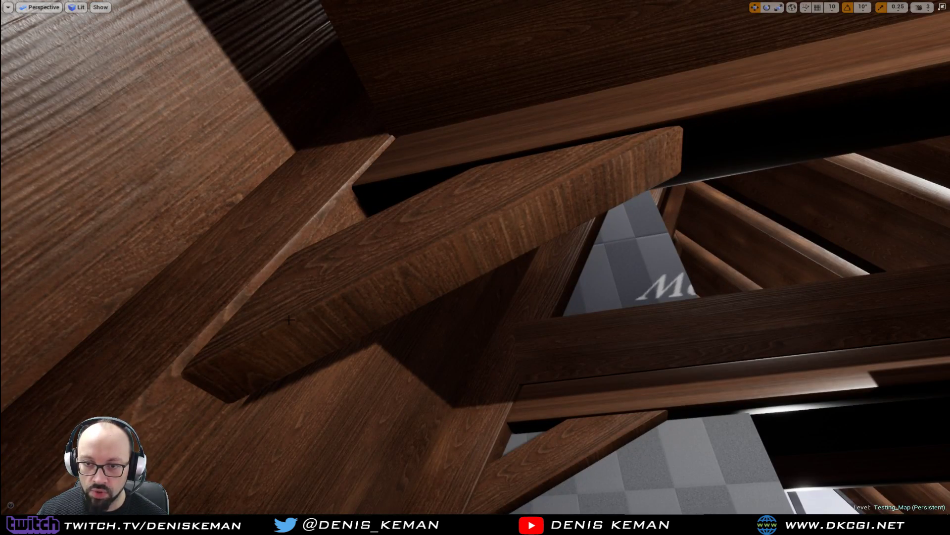
right_click_drag(580, 183, 537, 171)
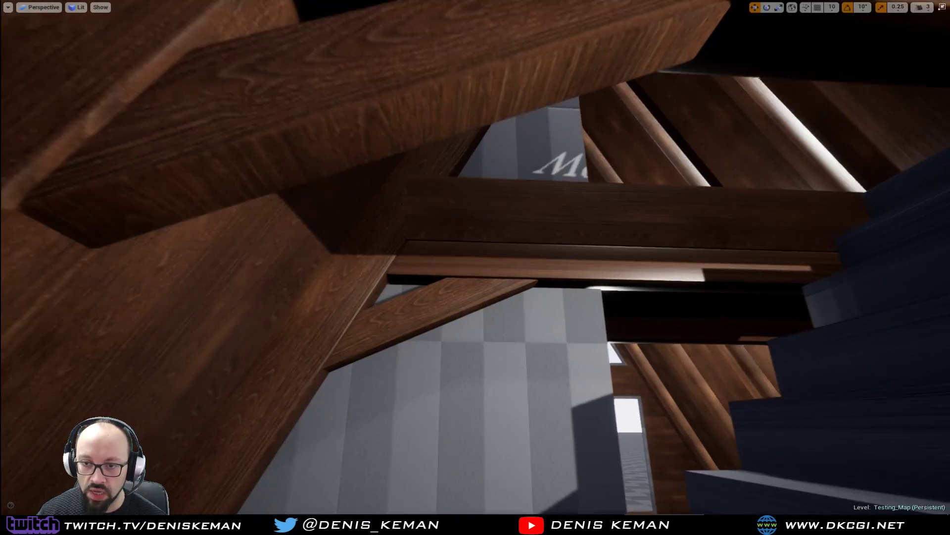
right_click_drag(537, 171, 577, 245)
left_click(521, 327)
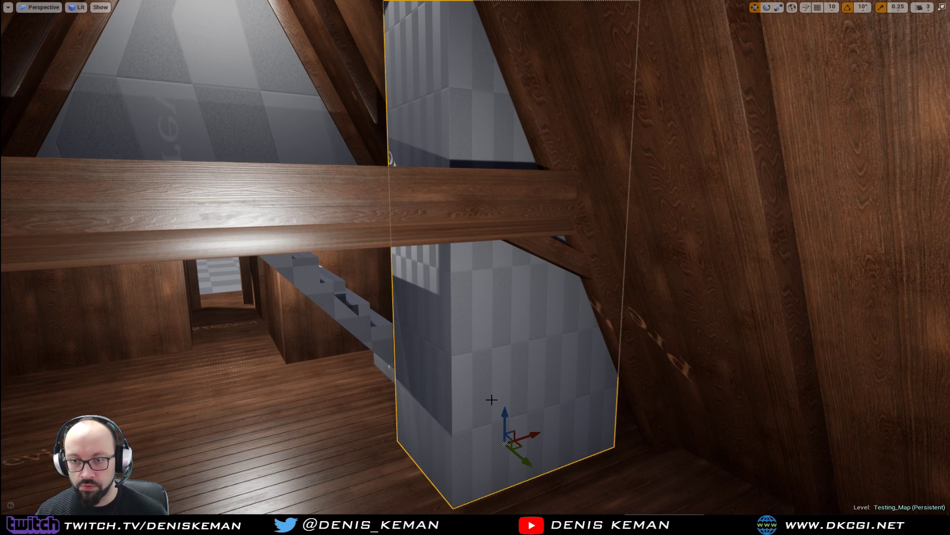
Step: Fly out of the cabin and inspect the wooden roof surface, roof edges and front facade from outside
right_click_drag(482, 401, 109, 337)
key("w")
key("w")
key("w")
key("w")
key("w")
key("s")
key("w")
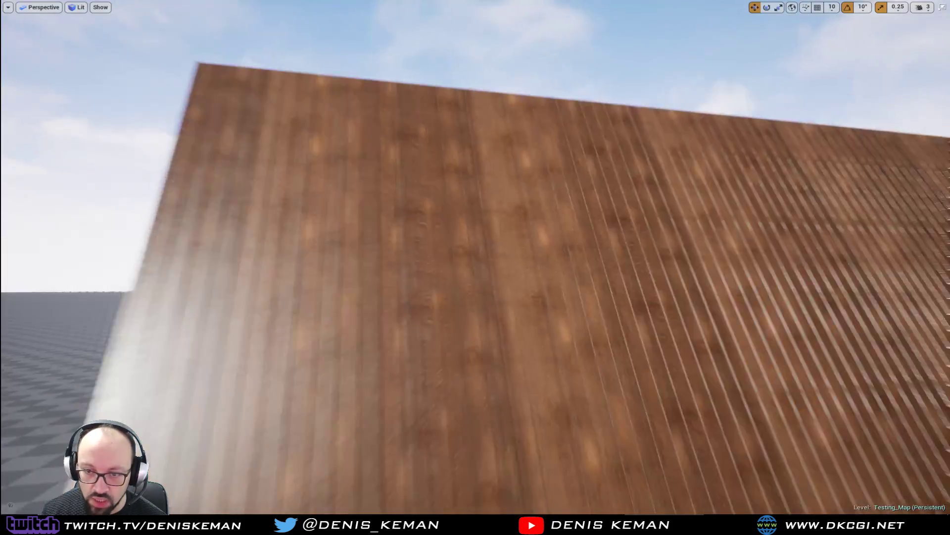
key("a")
right_click_drag(475, 267, 594, 283)
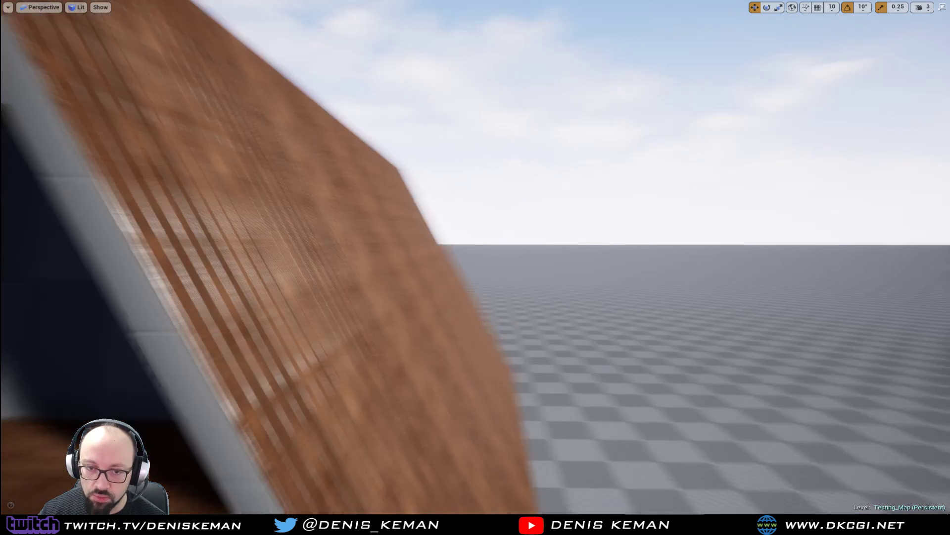
key("w")
mouse_move(475, 267)
right_mouse_down()
mouse_move(366, 270)
mouse_move(476, 316)
mouse_move(559, 322)
mouse_move(554, 227)
mouse_move(455, 218)
mouse_move(297, 233)
mouse_move(490, 262)
mouse_move(386, 233)
mouse_move(470, 267)
right_mouse_up()
key("w")
right_click_drag(475, 267, 139, 287)
key("s")
key("a")
key("d")
key("a")
right_click_drag(365, 220, 440, 247)
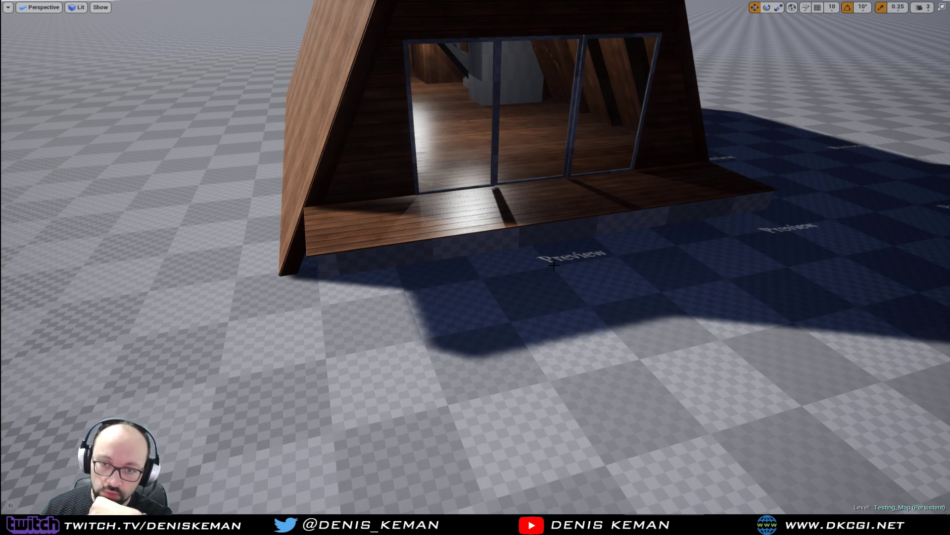
Step: Examine the front deck, its supports and the overall cabin exterior from both front corners
right_click_drag(554, 265, 594, 213)
key("a")
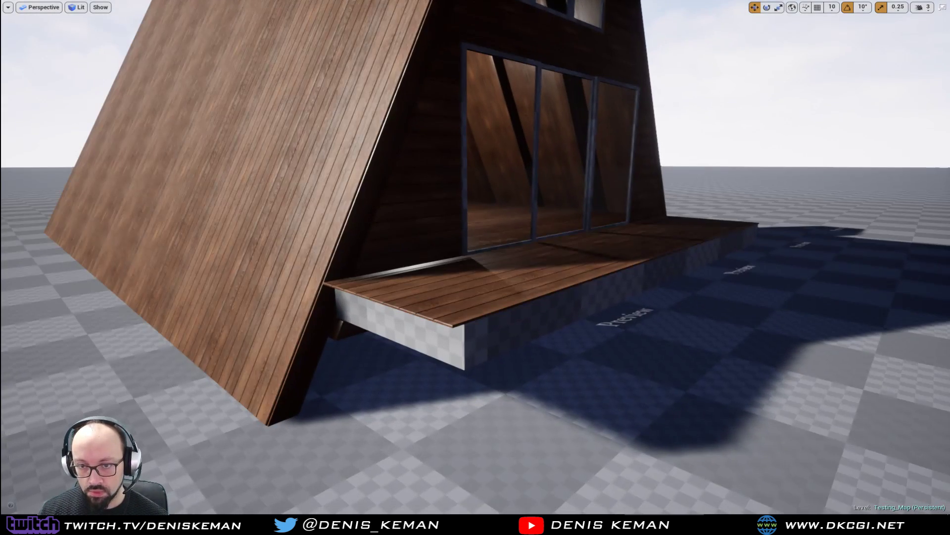
right_click_drag(667, 300, 642, 326)
key("w")
key("s")
key("a")
key("d")
key("s")
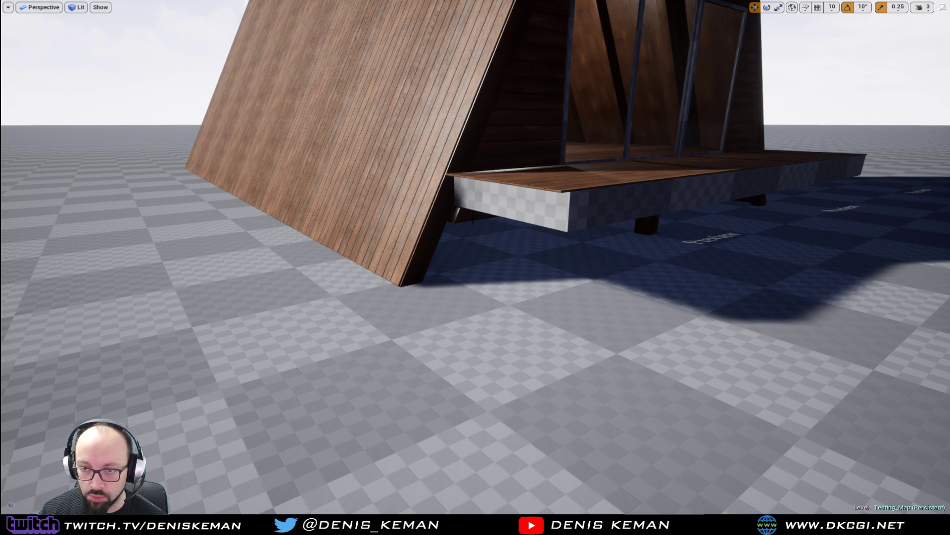
key("d")
right_click_drag(517, 248, 297, 275)
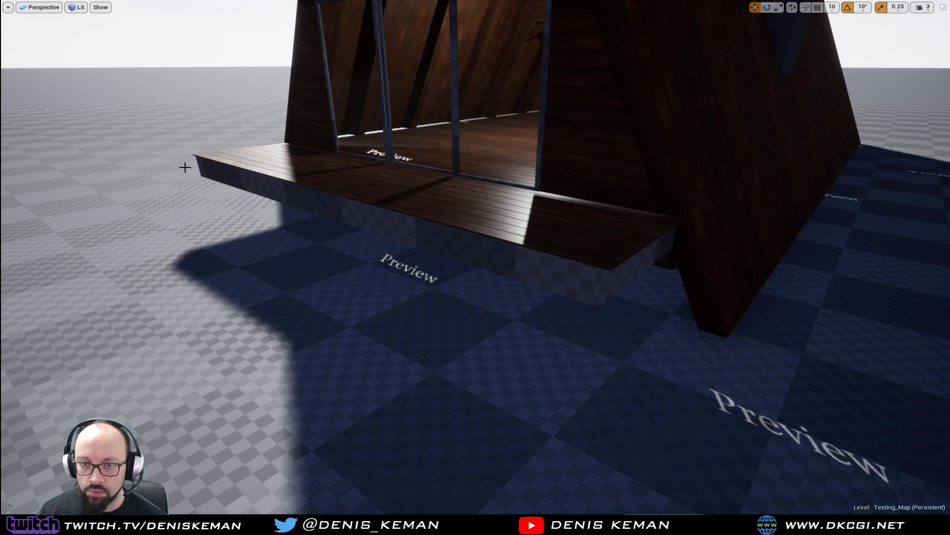
key("a")
right_click_drag(396, 267, 410, 234)
key("w")
key("s")
key("d")
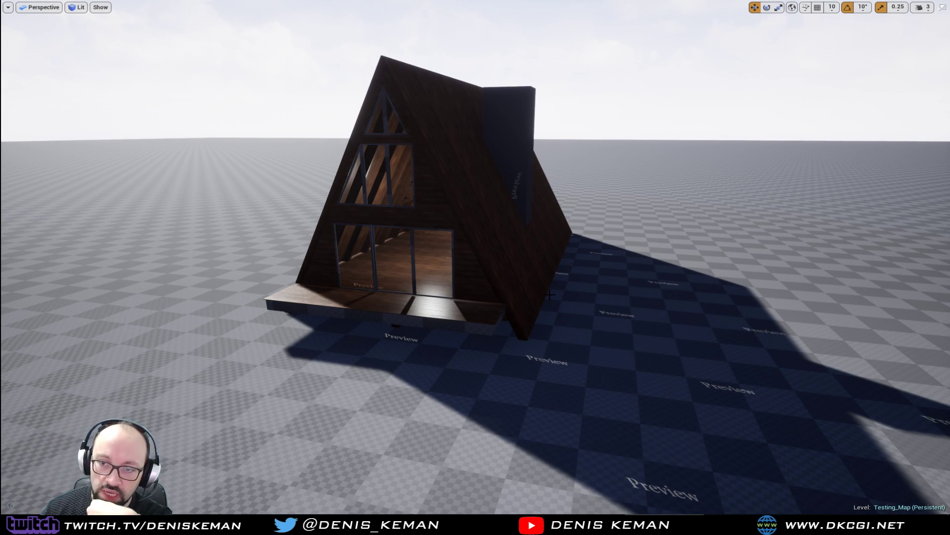
key("a")
right_click_drag(475, 267, 604, 272)
right_click_drag(542, 286, 596, 311)
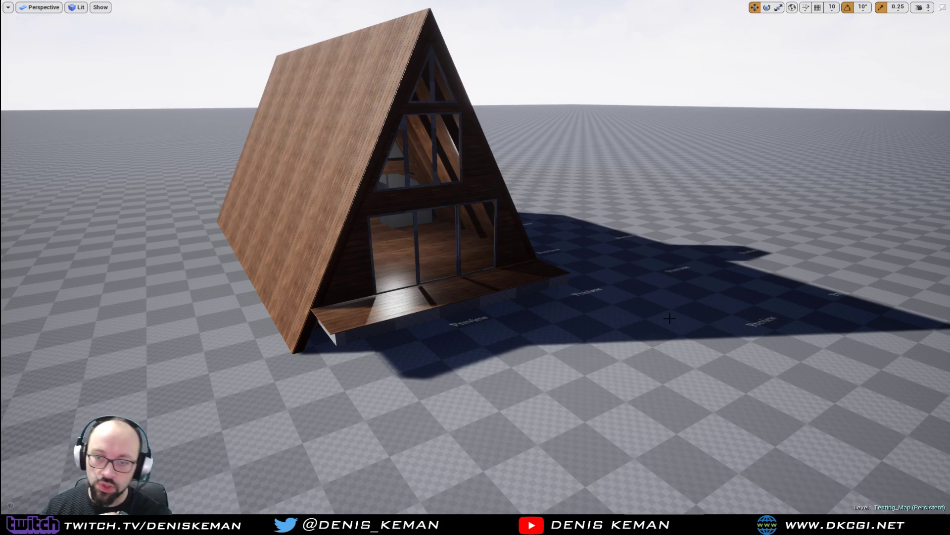
Step: Inspect the triangular gable wall from outside and the upper-floor interior with its rafters and cross beam
right_click_drag(457, 288, 510, 309)
key("w")
key("d")
key("w")
key("w")
key("w")
key("w")
key("a")
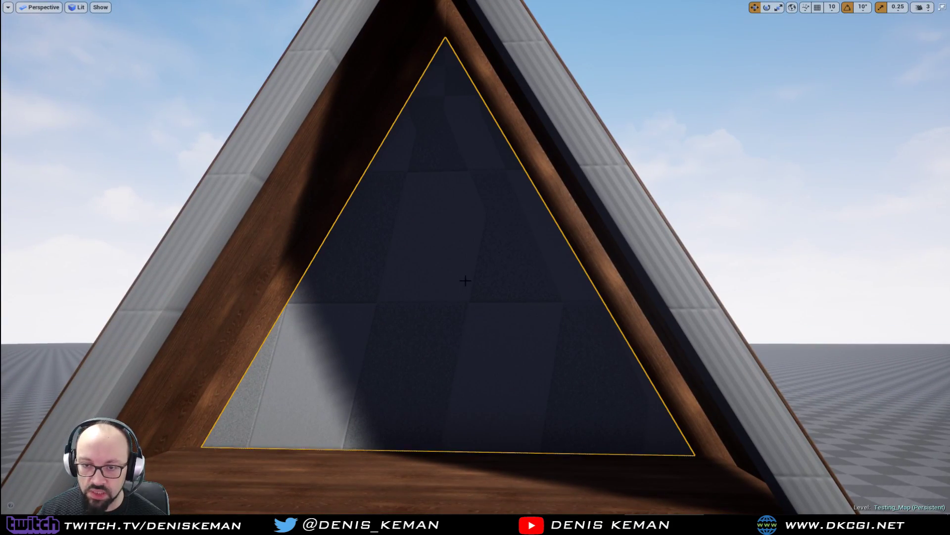
key("w")
right_click_drag(466, 280, 504, 288)
key("w")
key("s")
key("s")
key("w")
right_click_drag(471, 240, 513, 244)
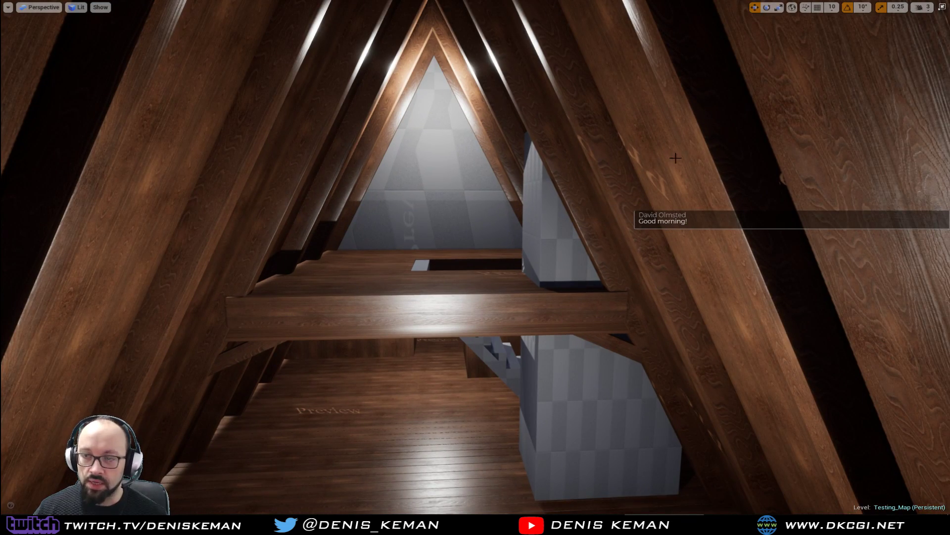
Step: Leave immersive mode, switch back to 3ds Max and open the Layer Explorer for the cottage scene
key("F11")
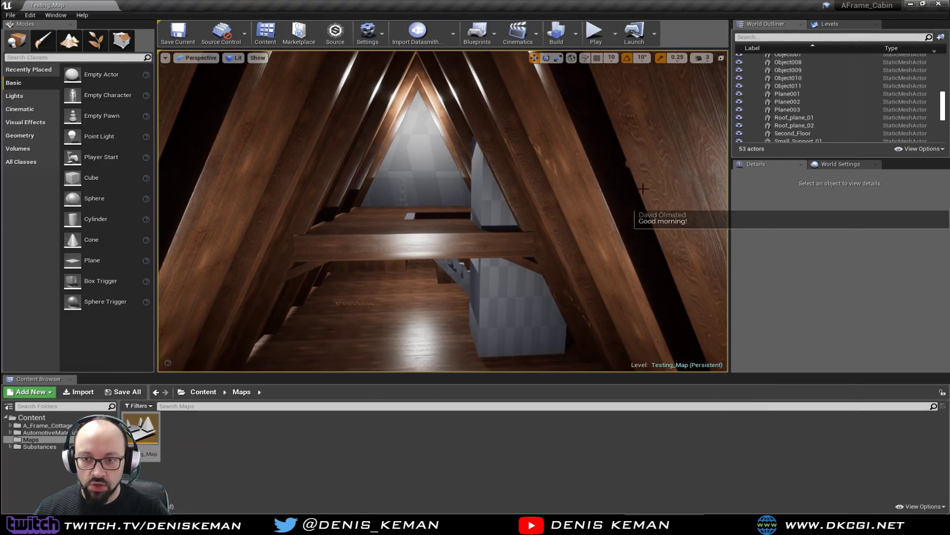
left_click(948, 5)
mouse_move(350, 210)
middle_mouse_down()
mouse_move(461, 276)
mouse_move(517, 284)
mouse_move(476, 282)
mouse_move(476, 271)
middle_mouse_up()
scroll(481, 274, "down", 5)
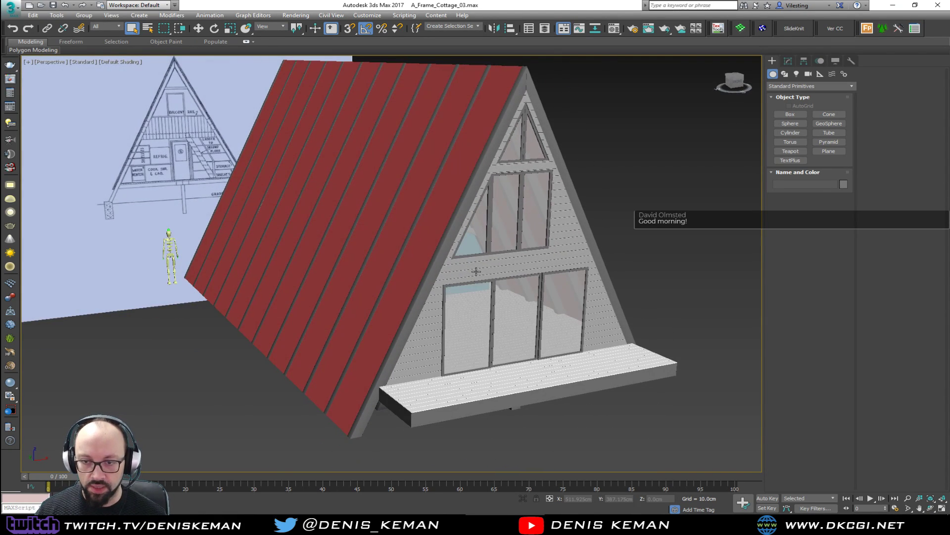
left_click(545, 29)
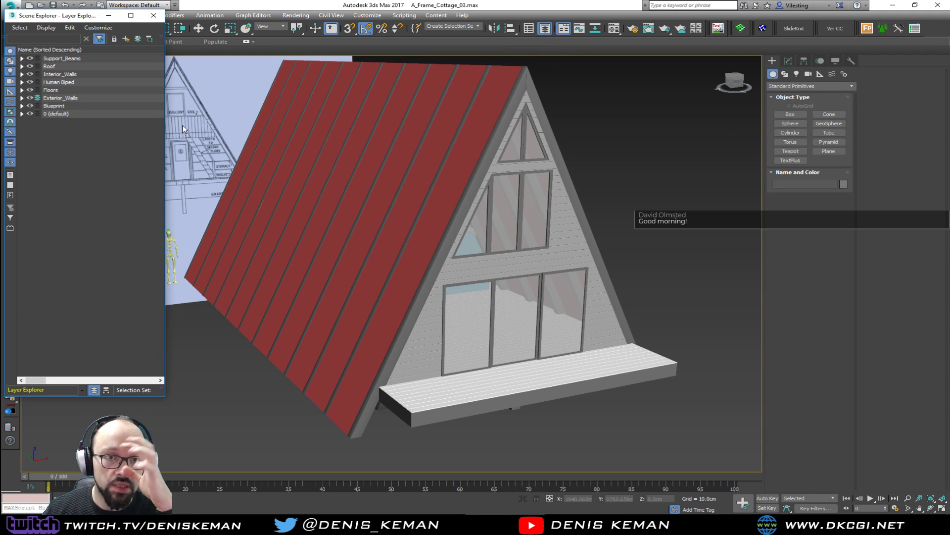
Step: Select the chimney block behind the front windows and examine it, alternating between wireframe and shaded display
middle_click_drag(451, 283, 420, 266, "alt")
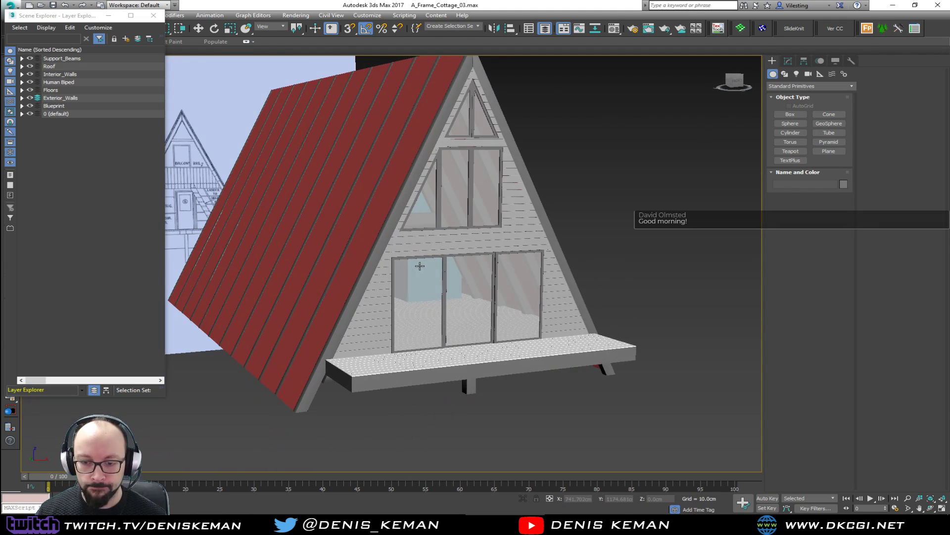
scroll(420, 286, "up", 5)
left_click(407, 272)
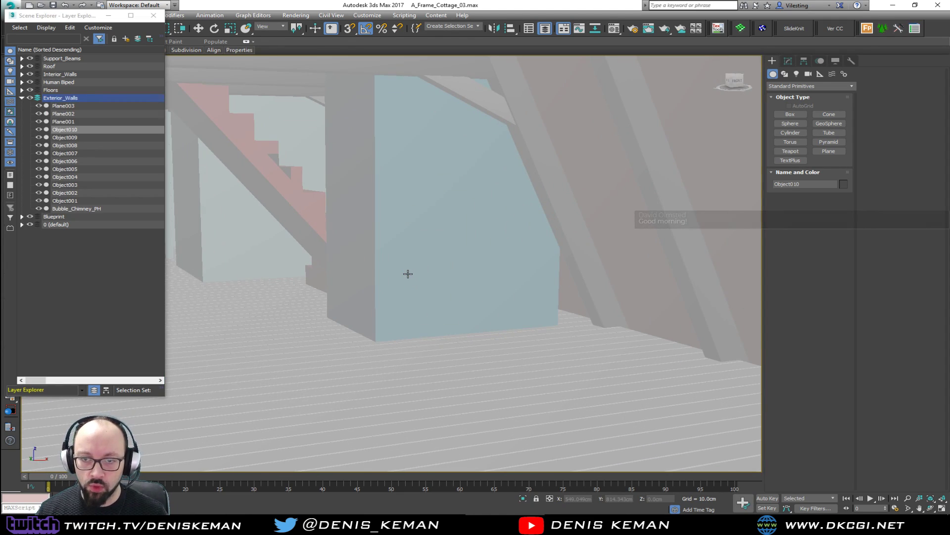
key("F3")
left_click(374, 213)
key("F3")
scroll(373, 213, "down", 5)
middle_click_drag(374, 213, 396, 221, "alt")
key("F3")
middle_click_drag(361, 251, 426, 257)
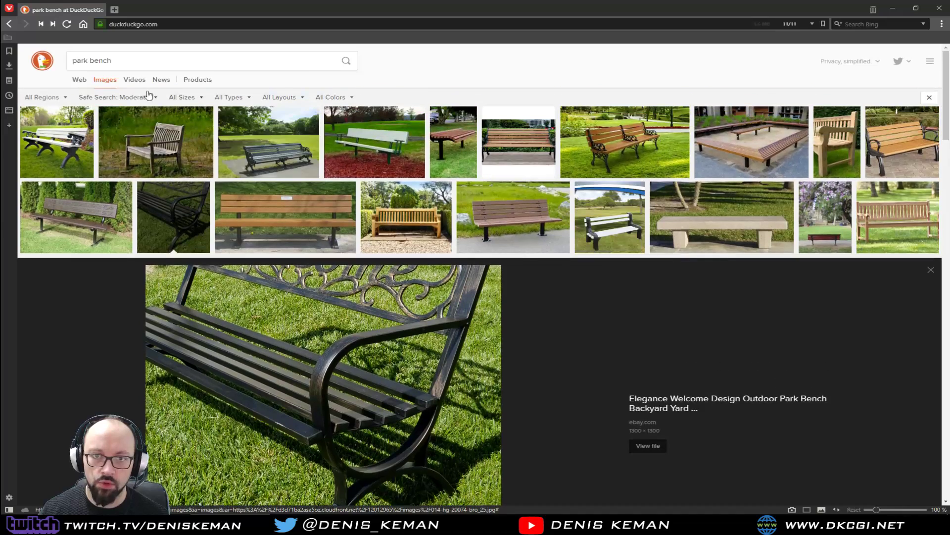
Step: Search for images of "bubble chimney" in place of "park bench"
left_click_drag(127, 62, 19, 60)
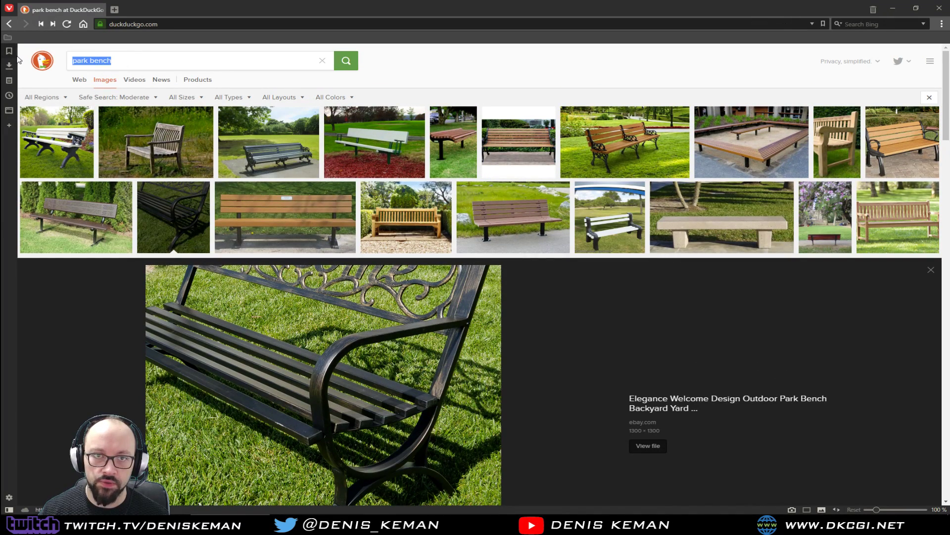
type("bubble ch")
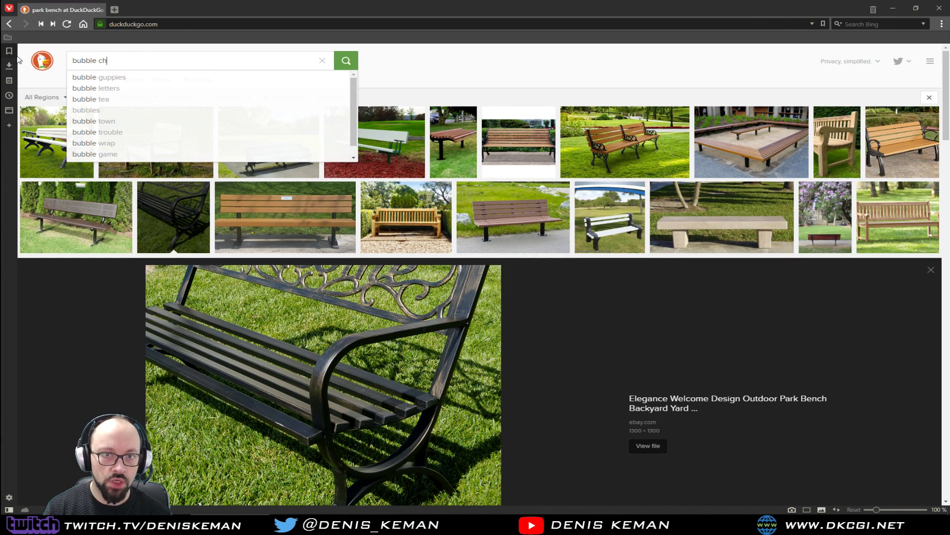
type("imner")
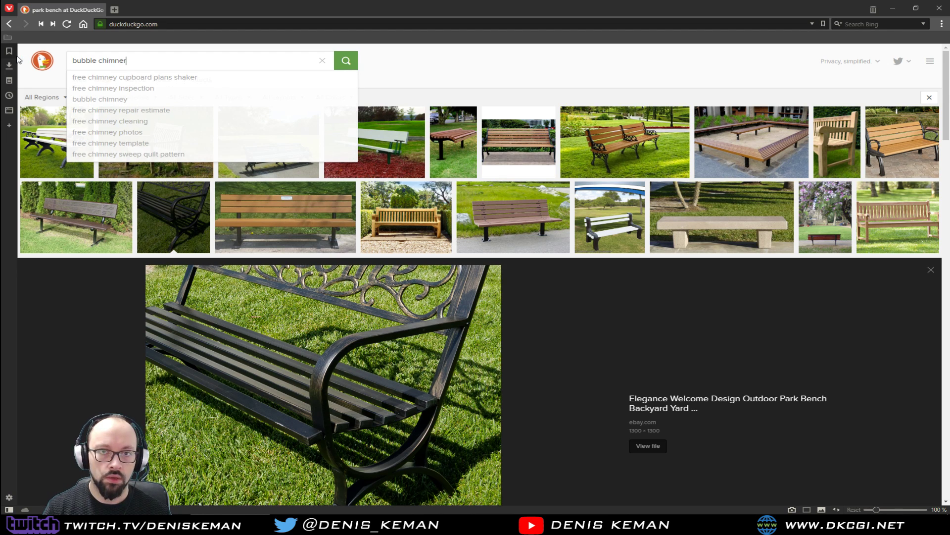
key("Down")
key("Down")
key("Down")
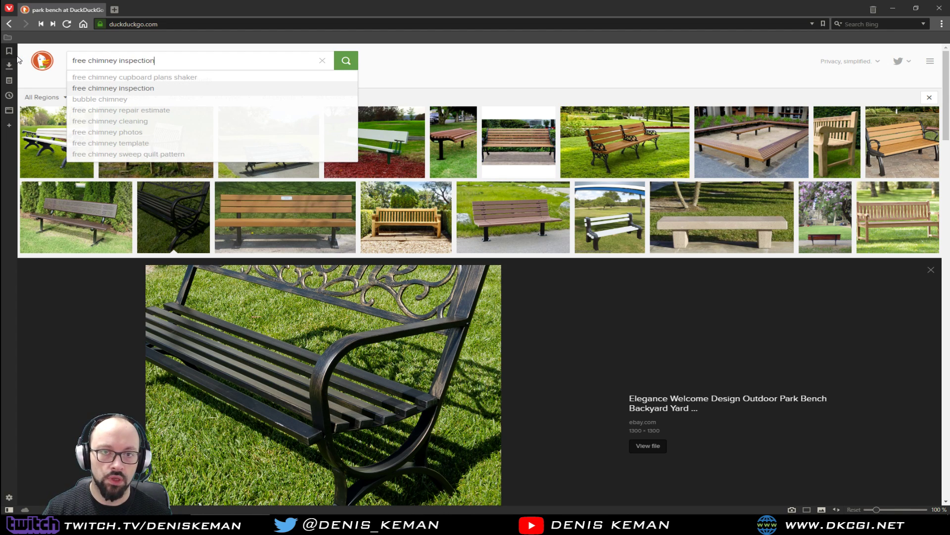
key("Return")
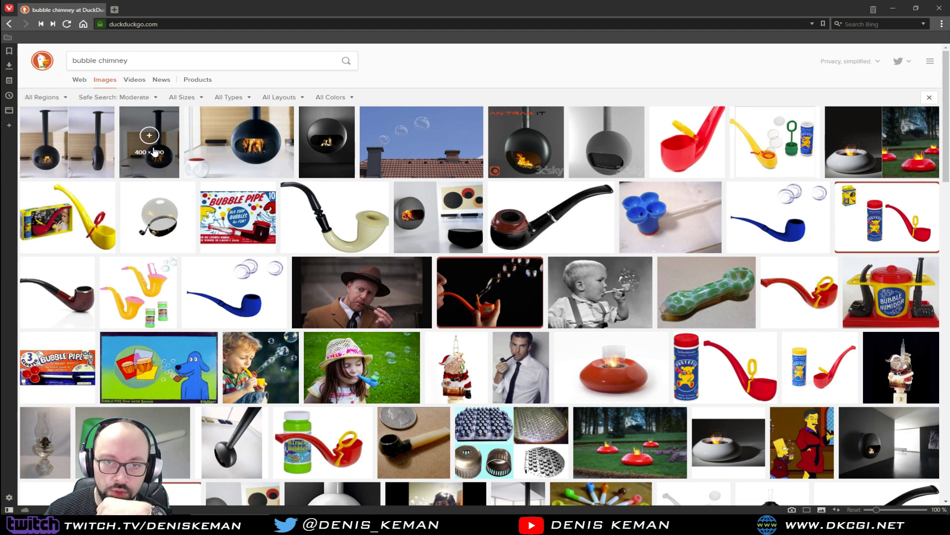
Step: Open the Core77 bubble chimney image and examine the round hanging fireplace
left_click(265, 157)
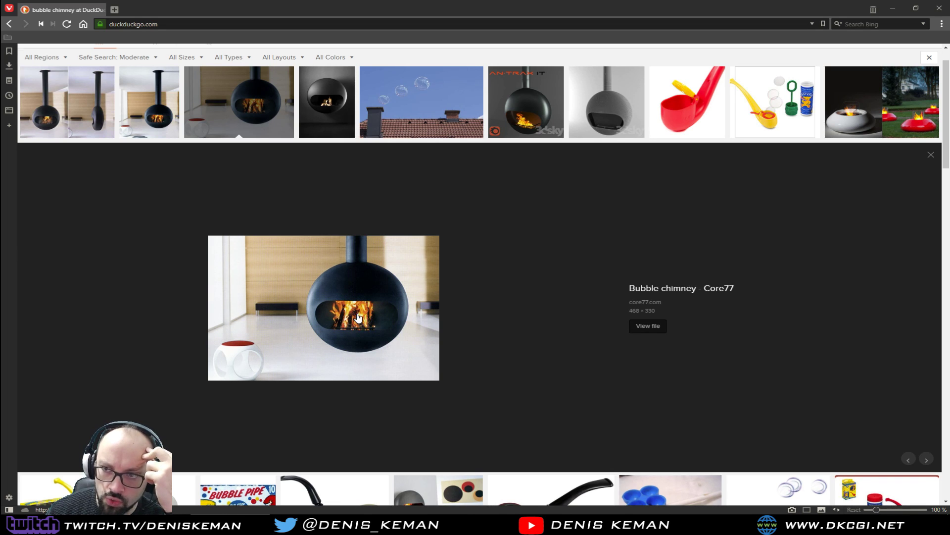
scroll(358, 317, "up", 1)
scroll(358, 317, "down", 5)
scroll(358, 317, "up", 6)
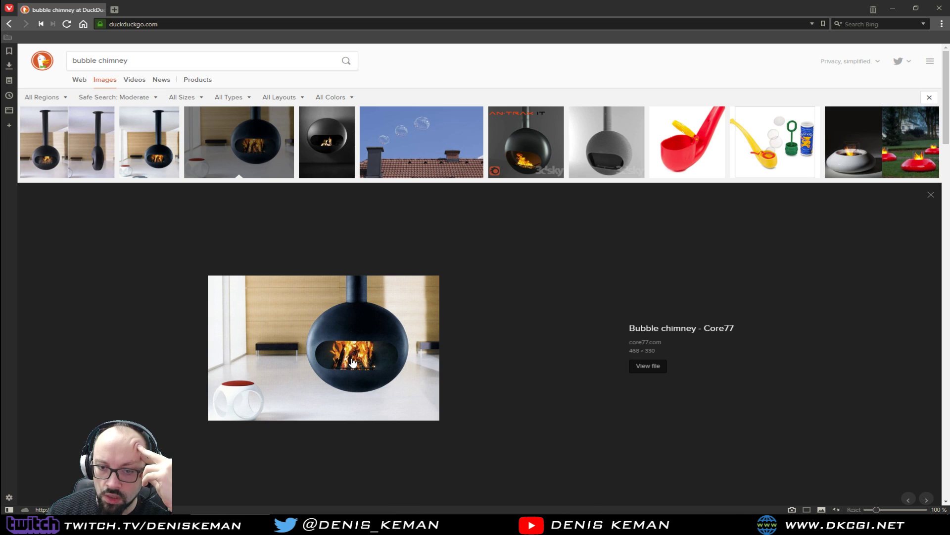
Step: Close the browser to return to 3ds Max, isolate the chimney placeholder block and display it shaded
left_click(939, 10)
key("alt+q")
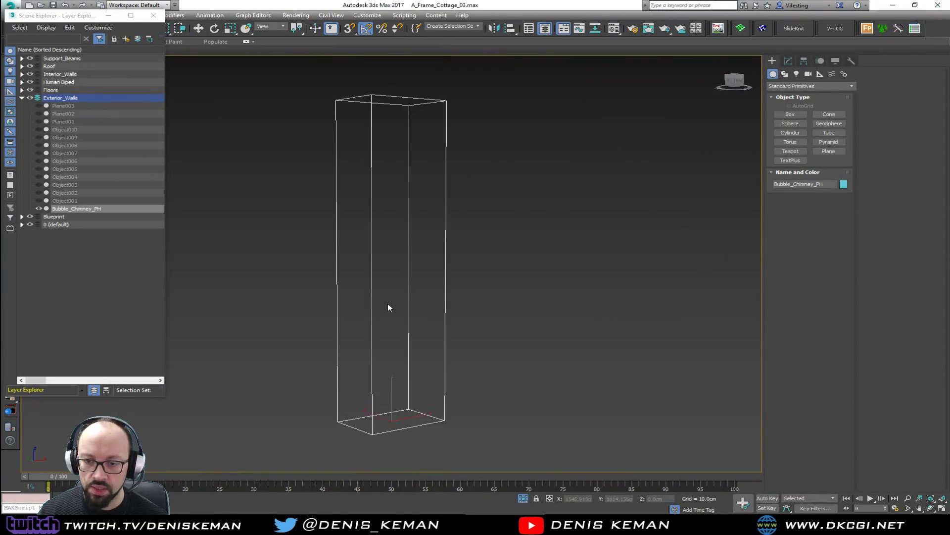
key("F3")
middle_click_drag(383, 340, 412, 294, "alt")
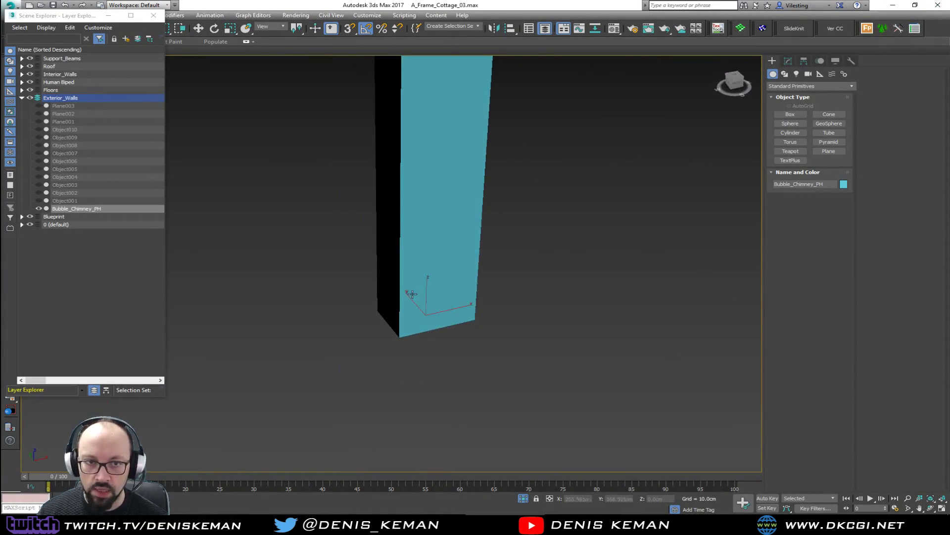
Step: Collapse the Exterior_Walls layer, clear the selection and create a new layer named Assets
left_click(21, 98)
left_click(99, 175)
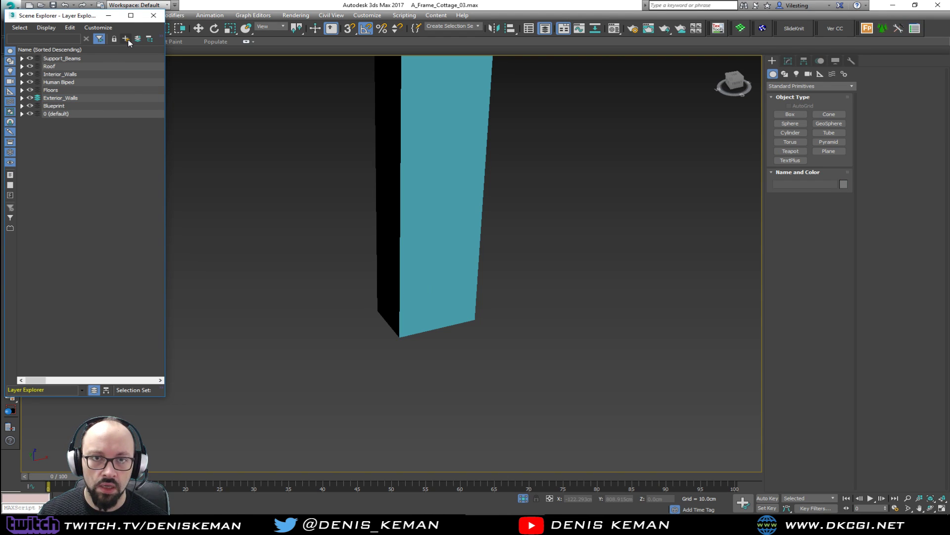
left_click(126, 39)
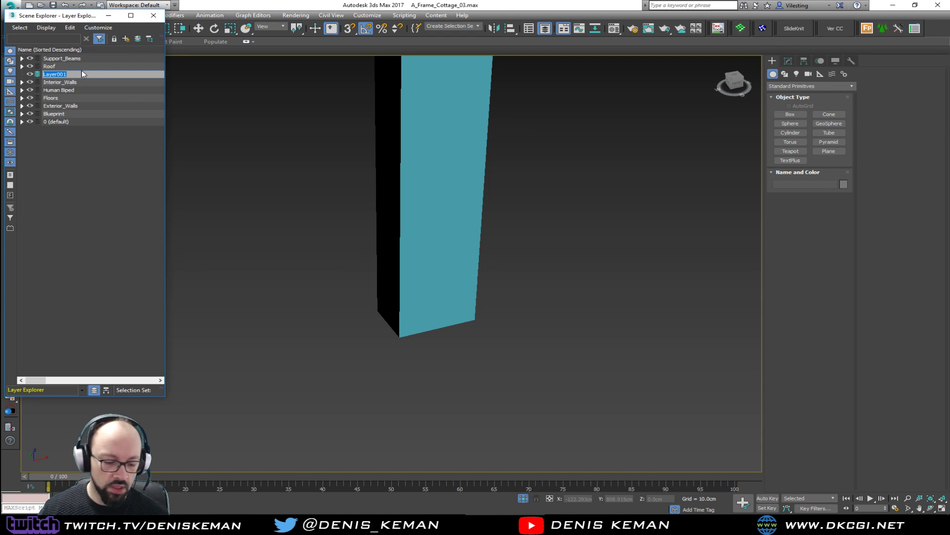
type("Ar")
key("Return")
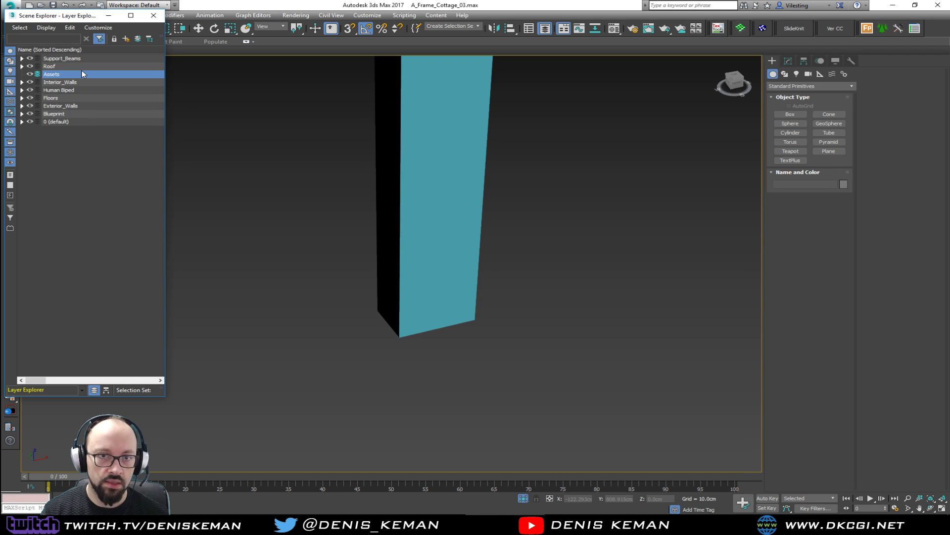
Step: Create a sphere with a 70 cm radius in the front view, inside the lower end of the chimney block
middle_click_drag(461, 205, 436, 234)
middle_click_drag(436, 233, 439, 223, "alt")
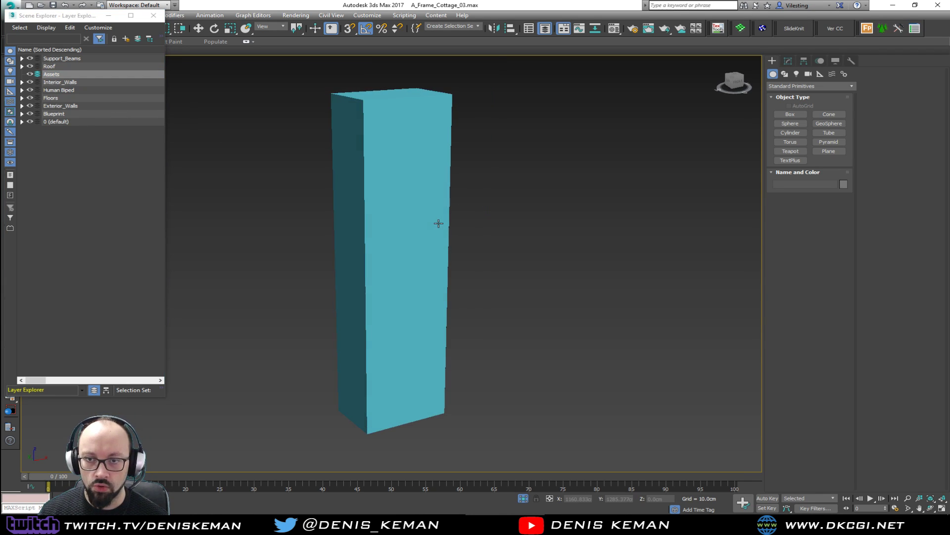
middle_click_drag(406, 339, 438, 304)
left_click(790, 123)
key("alt+w")
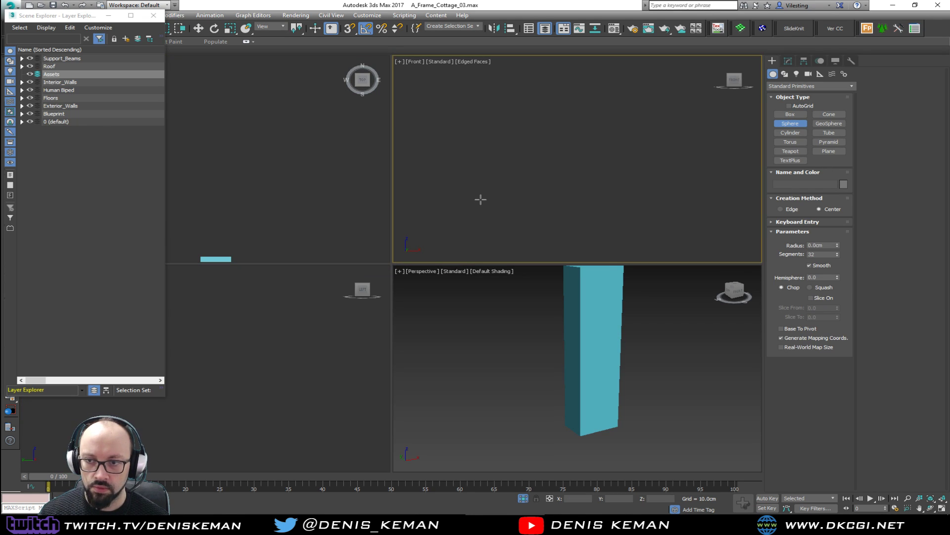
key("alt+w")
scroll(388, 365, "up", 4)
middle_click_drag(401, 378, 395, 342)
scroll(393, 312, "down", 2)
left_click_drag(389, 311, 401, 251)
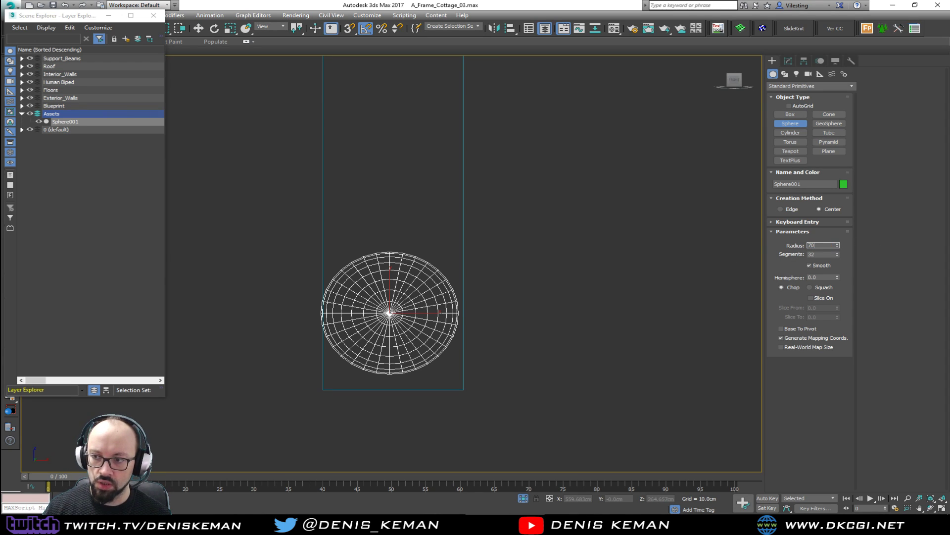
key("Return")
right_click(444, 350)
Step: Rotate the sphere -90 degrees about X and move it along Y into the chimney block
key("e")
left_click_drag(389, 320, 388, 279)
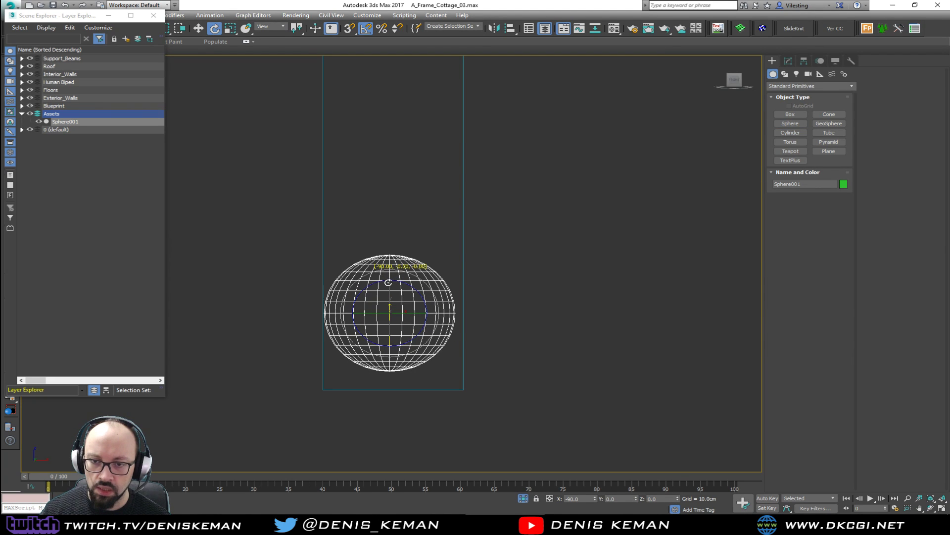
key("alt+w")
scroll(597, 394, "up", 5)
key("alt+w")
middle_click_drag(613, 404, 495, 391, "alt")
key("w")
left_click_drag(361, 262, 476, 272)
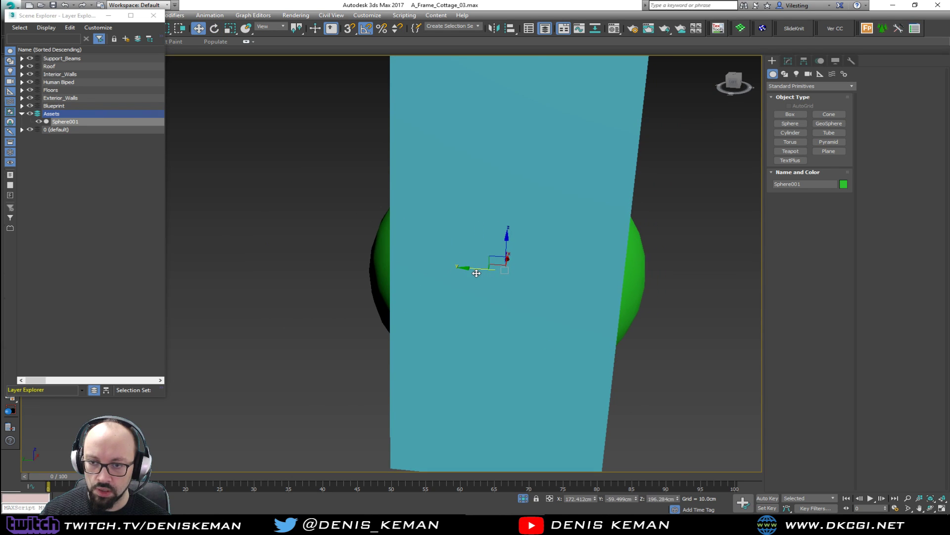
Step: Centre the sphere within the block in the left view and scale it down along Y to fit the block's width
key("alt+w")
right_click(261, 356)
key("z")
key("alt+w")
scroll(346, 364, "down", 4)
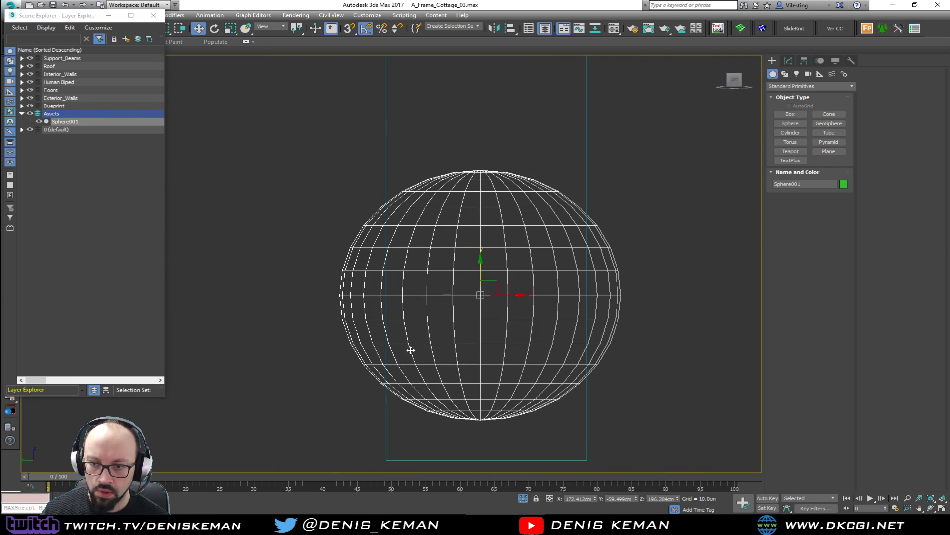
mouse_move(504, 316)
left_mouse_down()
mouse_move(494, 316)
mouse_move(502, 316)
left_mouse_up()
key("r")
key("w")
Step: Make the chimney placeholder block see-through in the perspective view
key("alt+w")
middle_click(655, 376)
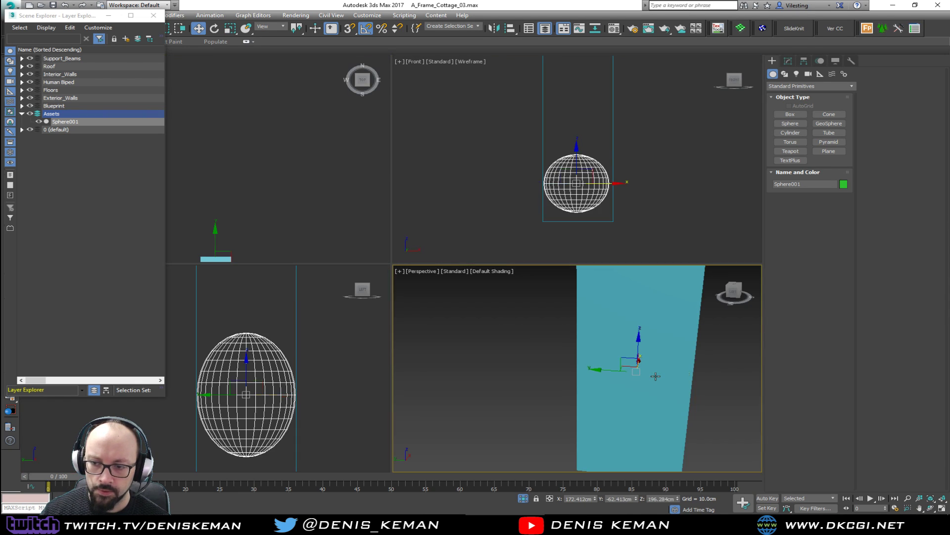
key("alt+w")
middle_click_drag(434, 392, 501, 333, "alt")
left_click(526, 379)
key("alt+x")
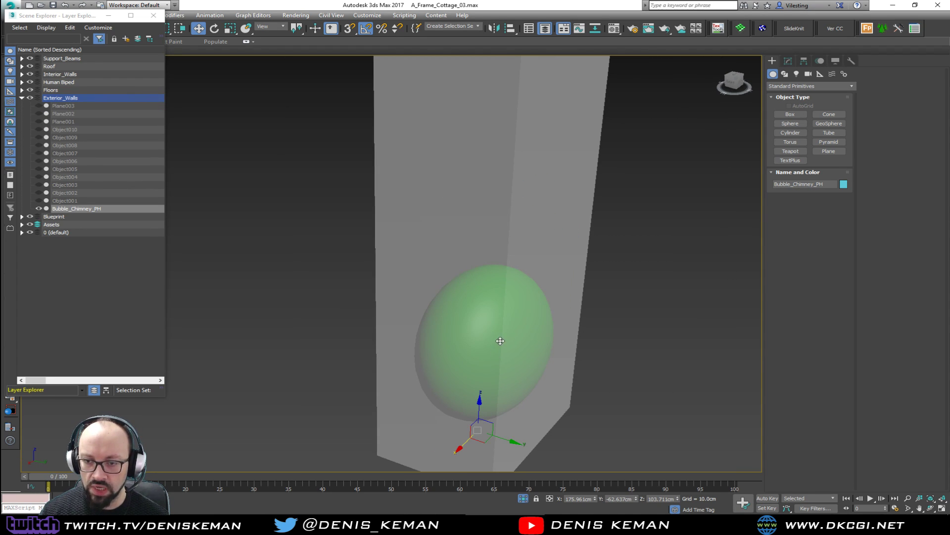
Step: Isolate the sphere and display it shaded with its edges shown
left_click(454, 336)
key("F3")
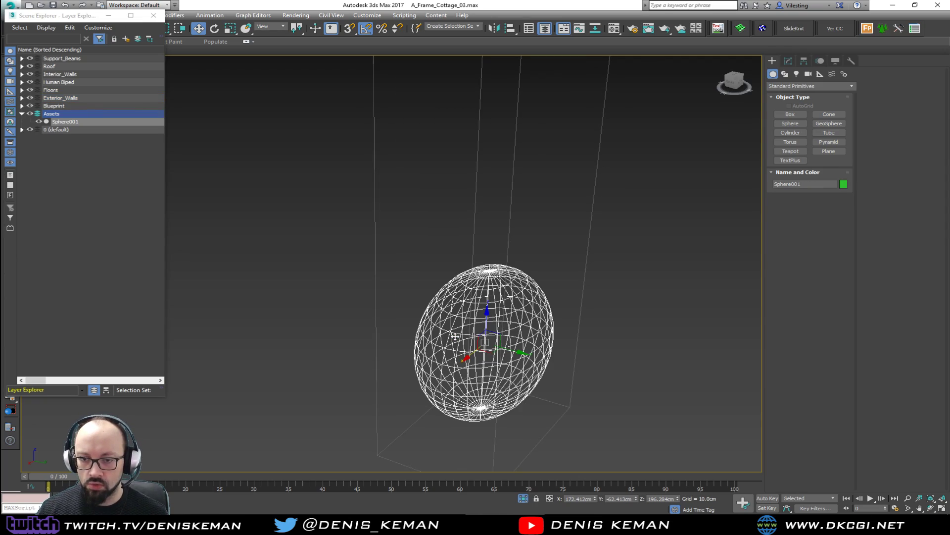
key("alt+q")
mouse_move(440, 335)
middle_mouse_down("alt")
mouse_move(399, 278)
mouse_move(416, 371)
middle_mouse_up("alt")
key("F3")
key("F4")
middle_click_drag(407, 227, 408, 308)
Step: Set the sphere's segments to 16
left_click(788, 59)
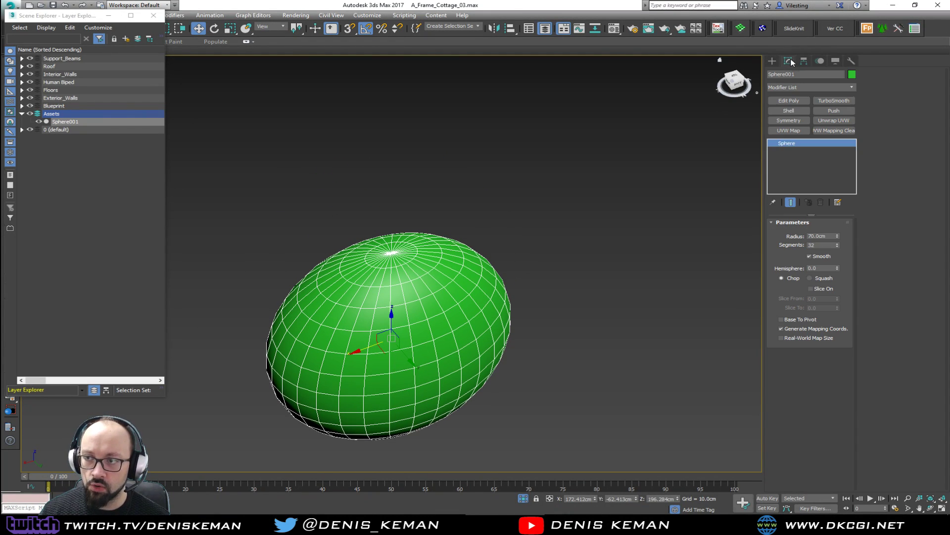
middle_click_drag(490, 237, 719, 260, "alt")
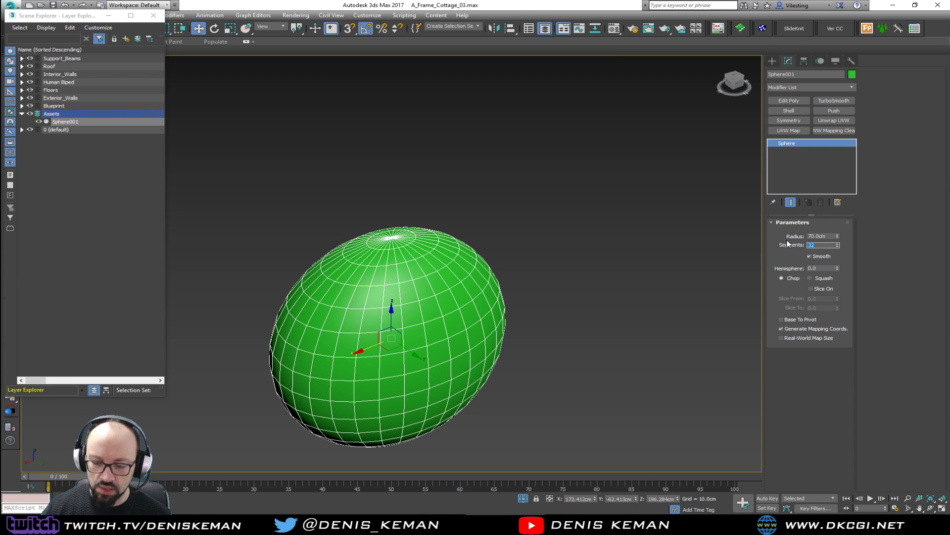
key("Return")
middle_click_drag(758, 247, 425, 275, "alt")
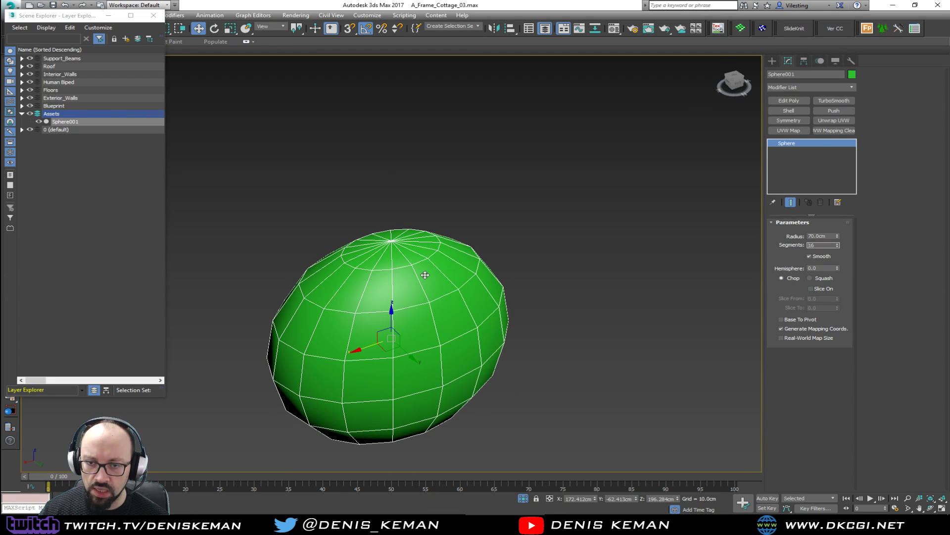
middle_click_drag(389, 234, 395, 276)
scroll(395, 276, "up", 3)
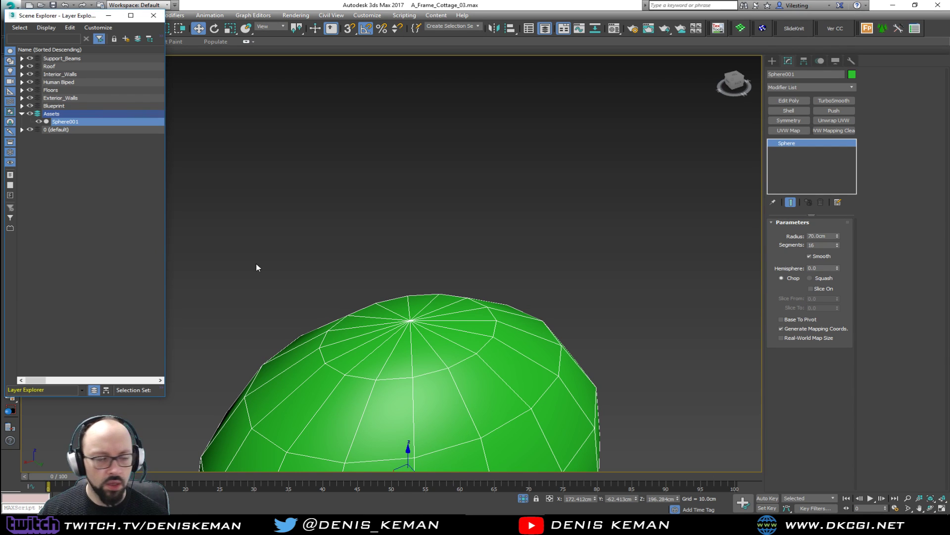
middle_click_drag(312, 285, 348, 240, "alt")
scroll(347, 238, "down", 3)
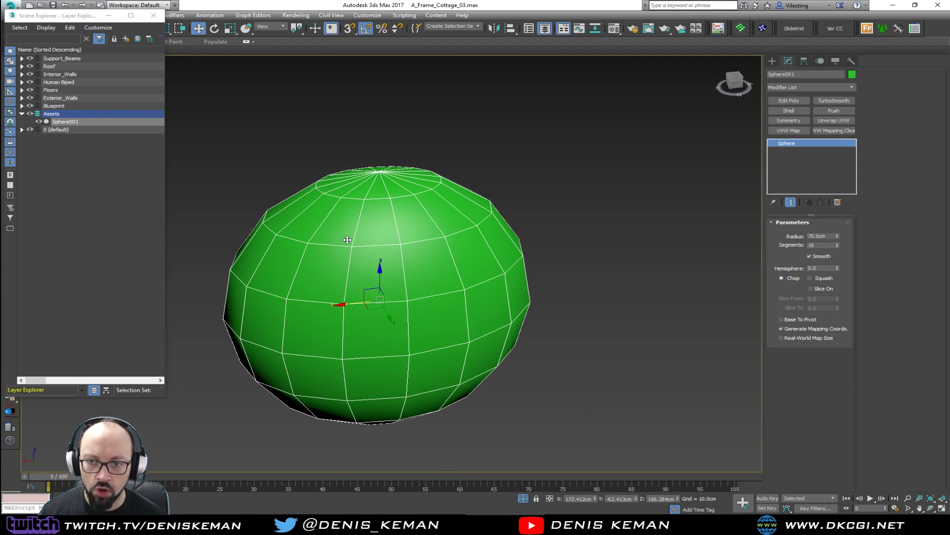
middle_click_drag(429, 191, 446, 218)
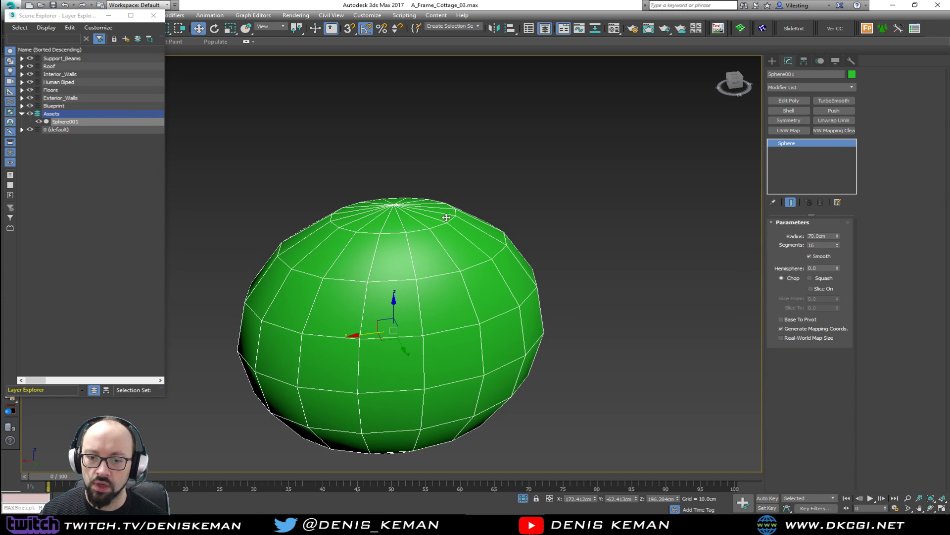
Step: Add an Edit Poly modifier to the sphere and select its top pole vertex, then leave vertex editing
left_click(801, 102)
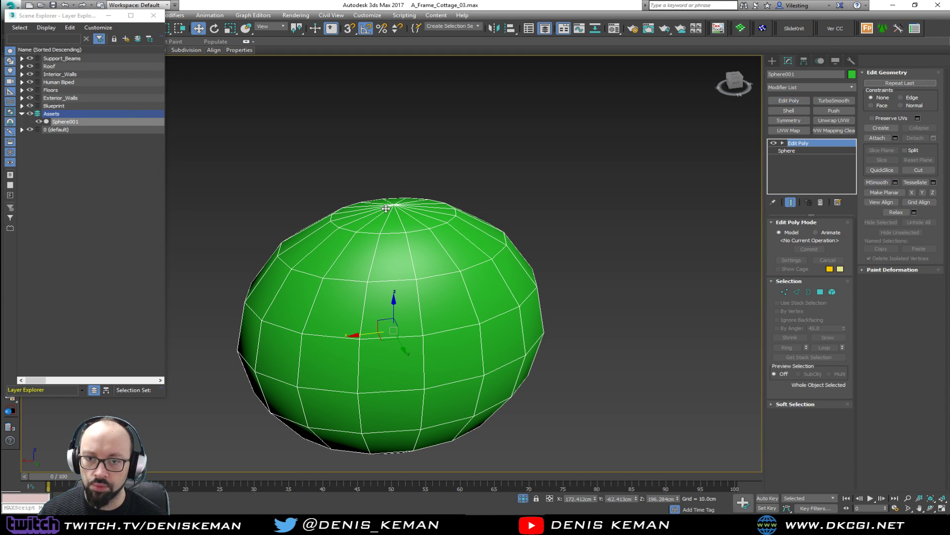
key("1")
left_click(393, 205)
middle_click_drag(418, 205, 418, 282)
scroll(418, 282, "up", 3)
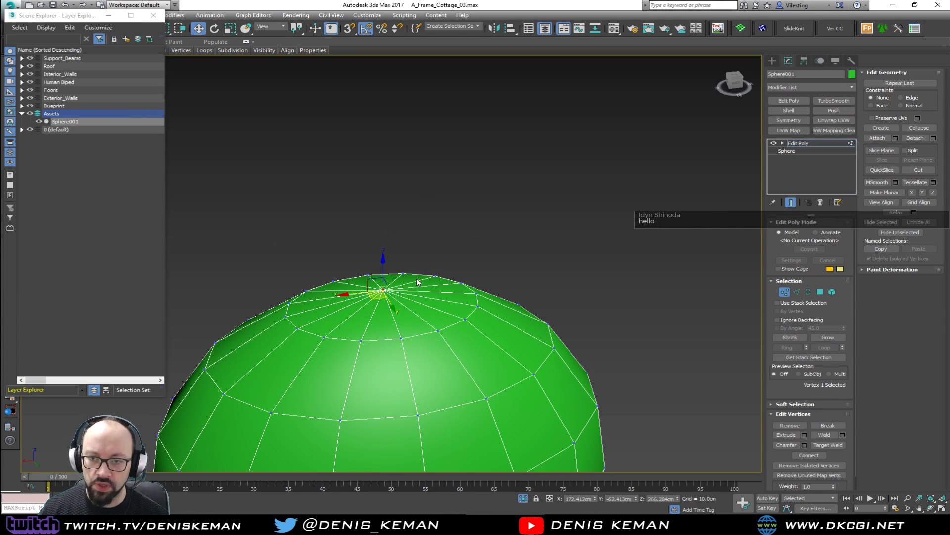
left_click(785, 292)
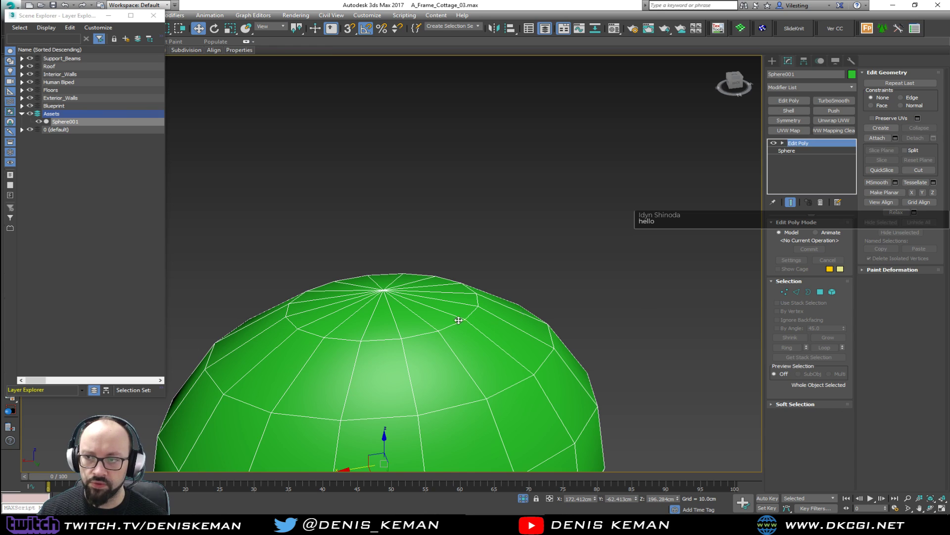
Step: Convert the sphere to an Editable Poly and delete its top pole vertex to open a hole
scroll(430, 263, "down", 4)
right_click(352, 309)
mouse_move(452, 407)
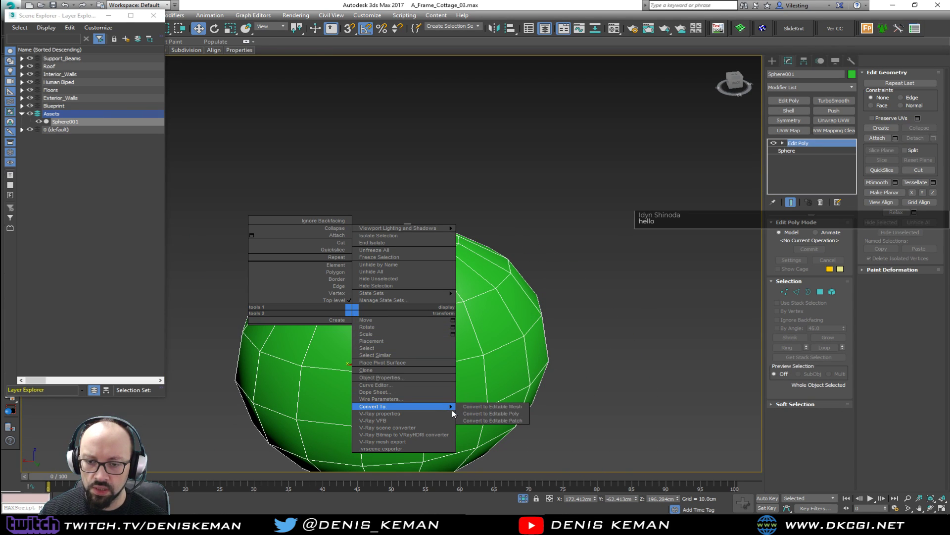
left_click(493, 413)
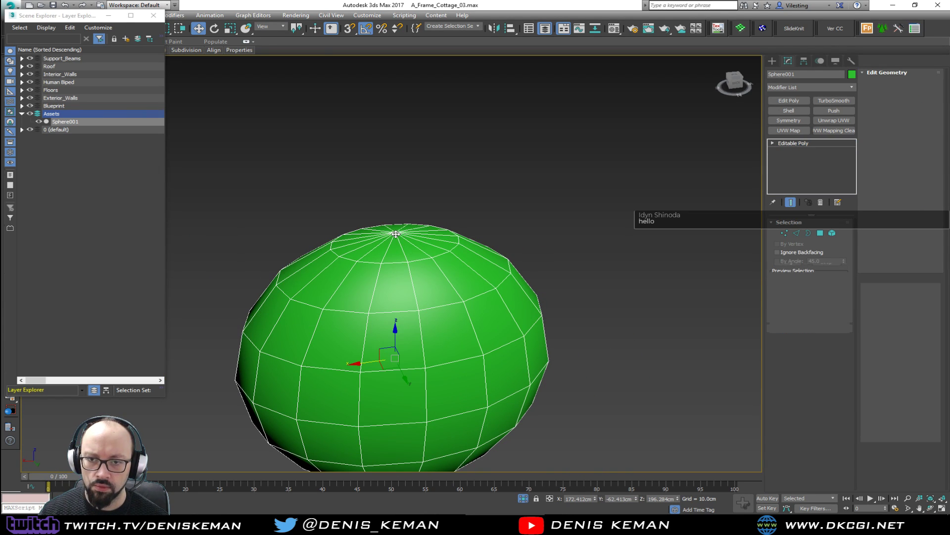
key("1")
left_click(396, 234)
key("Delete")
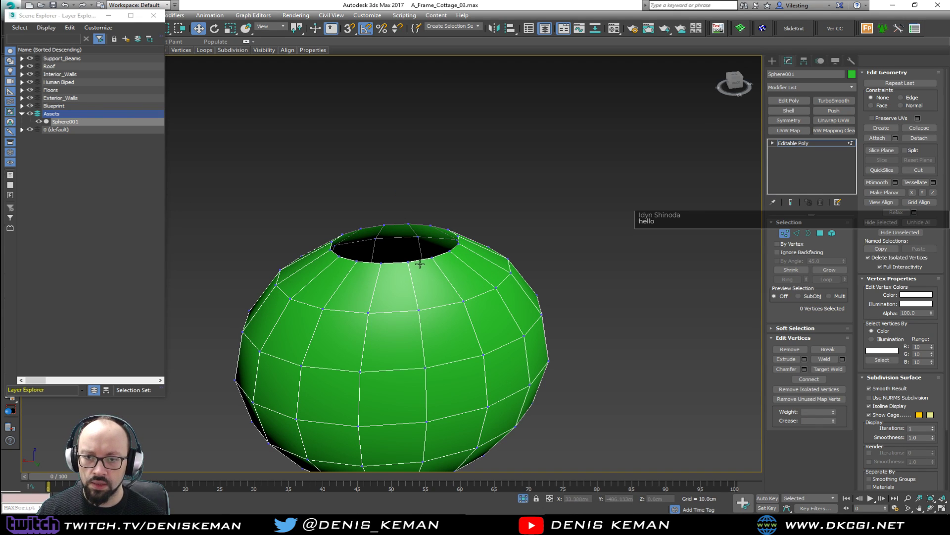
Step: Select the border of the sphere's top hole and scale a copy inward to add a ring of polygons around it
key("1")
key("3")
left_click(416, 261)
key("r")
left_click_drag(394, 239, 394, 255, "shift")
mouse_move(394, 255)
middle_mouse_down("alt")
mouse_move(398, 267)
mouse_move(405, 228)
mouse_move(409, 258)
middle_mouse_up("alt")
key("w")
scroll(399, 258, "up", 4)
scroll(409, 258, "down", 4)
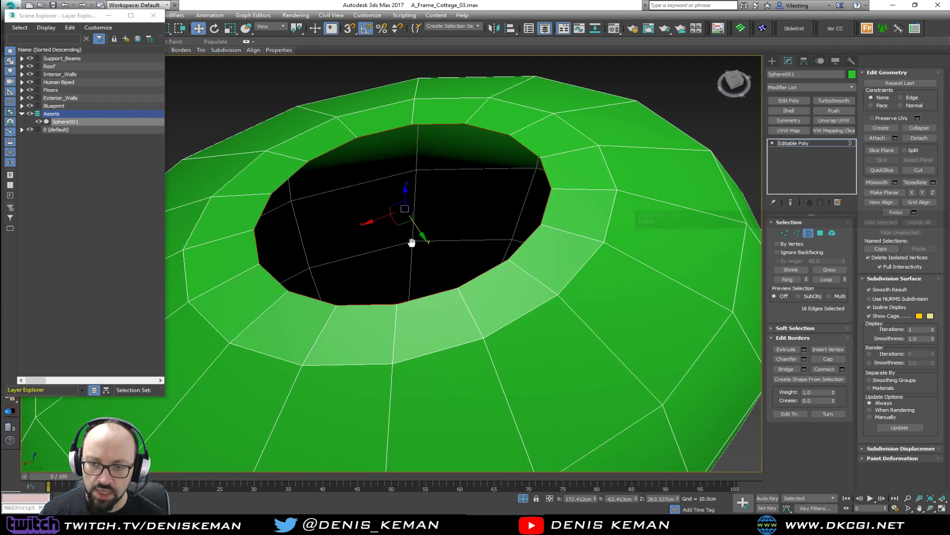
Step: Regularize the top hole's border into an even circle and scale it slightly smaller
right_click(396, 202)
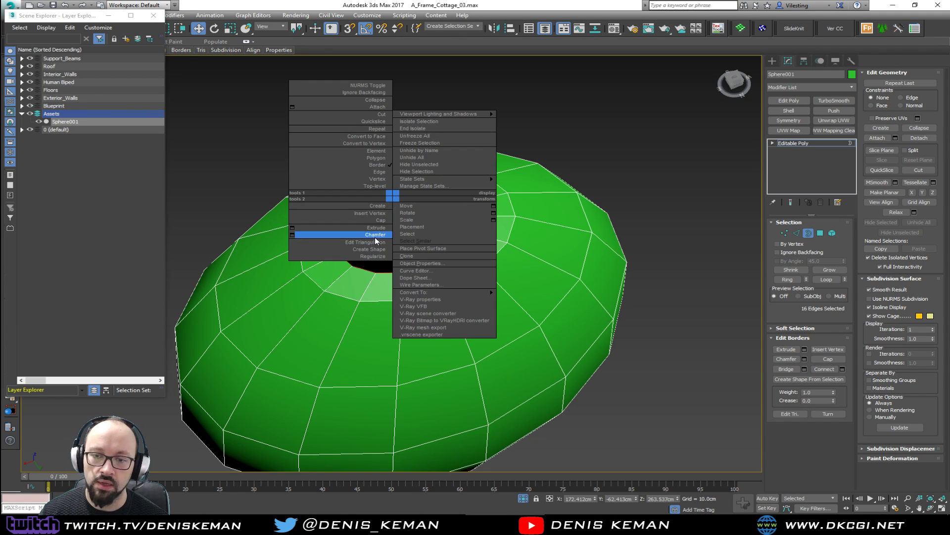
left_click(377, 257)
middle_click_drag(396, 260, 403, 226, "alt")
key("r")
left_click_drag(403, 225, 404, 236)
mouse_move(404, 234)
middle_mouse_down("alt")
mouse_move(394, 218)
mouse_move(388, 226)
middle_mouse_up("alt")
middle_click_drag(388, 226, 403, 317)
scroll(402, 316, "down", 3)
scroll(403, 317, "down", 3)
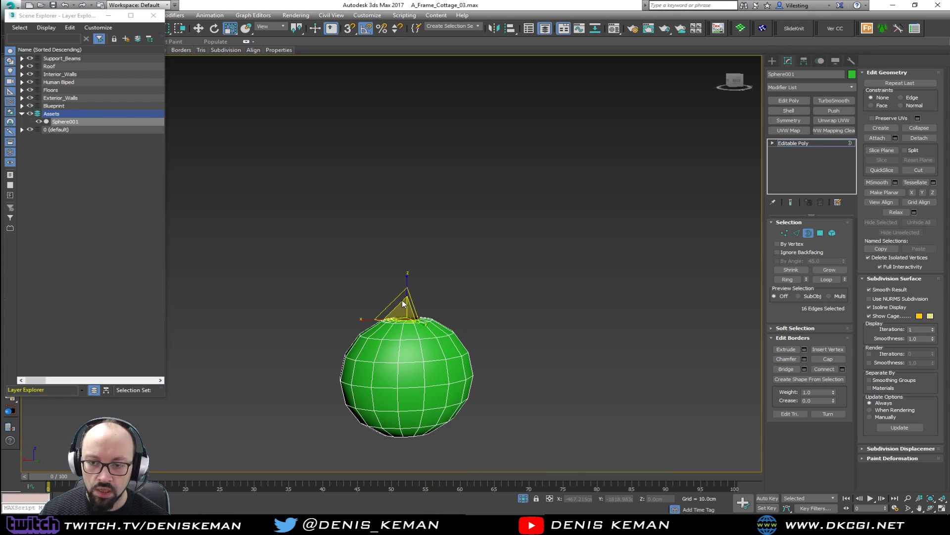
Step: Extrude the top hole's border straight upward to about Z 518 cm, forming a tall chimney pipe
key("w")
left_click_drag(407, 290, 410, 62, "shift")
scroll(420, 274, "down", 5)
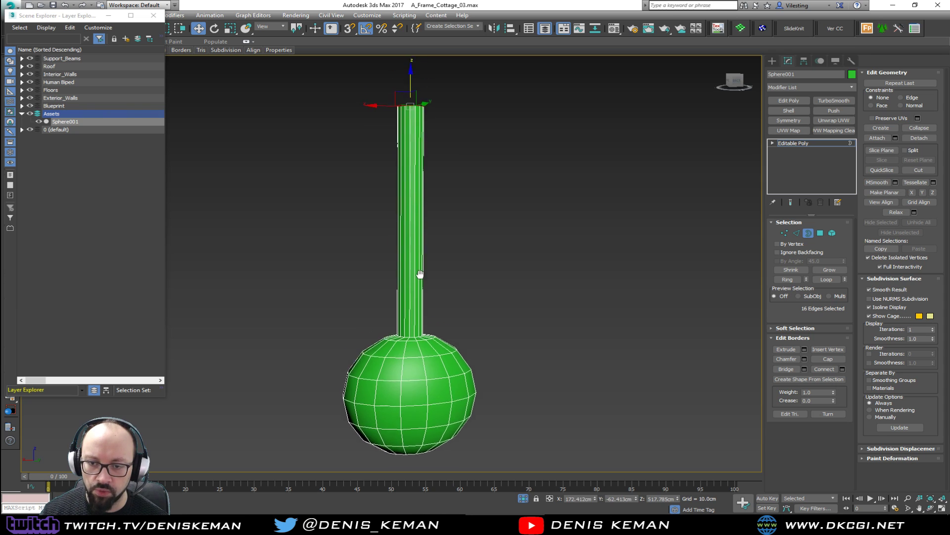
scroll(414, 288, "up", 10)
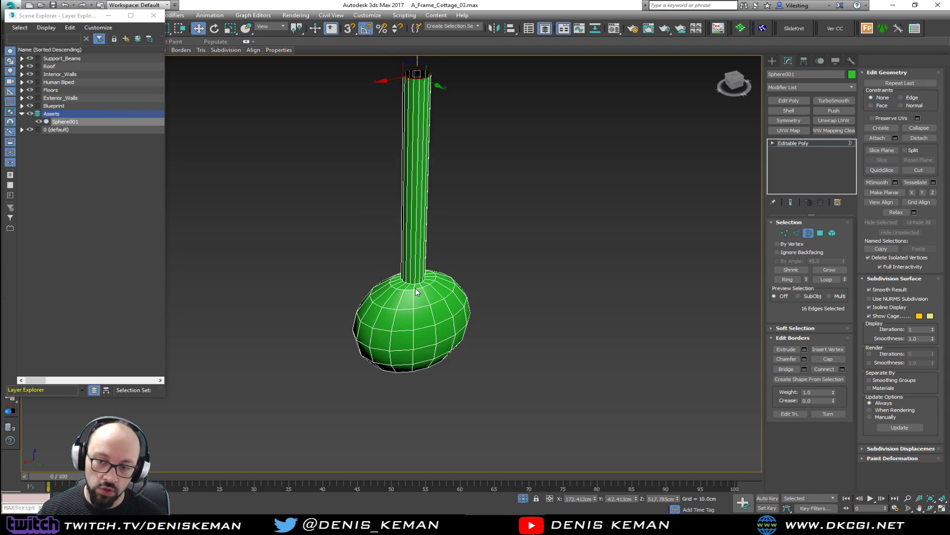
Step: Select a block of eight polygons, four wide and two high, around the middle of the sphere's front
middle_click_drag(405, 313, 415, 110, "alt")
key("2")
key("4")
scroll(448, 198, "down", 4)
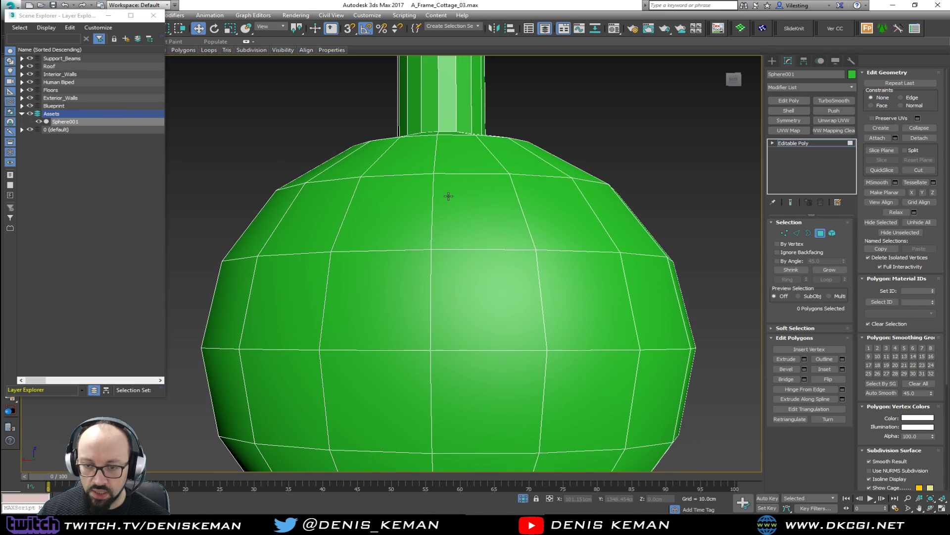
left_click(516, 327)
left_click(478, 333, "ctrl")
left_click(409, 333, "ctrl")
left_click(355, 333, "ctrl")
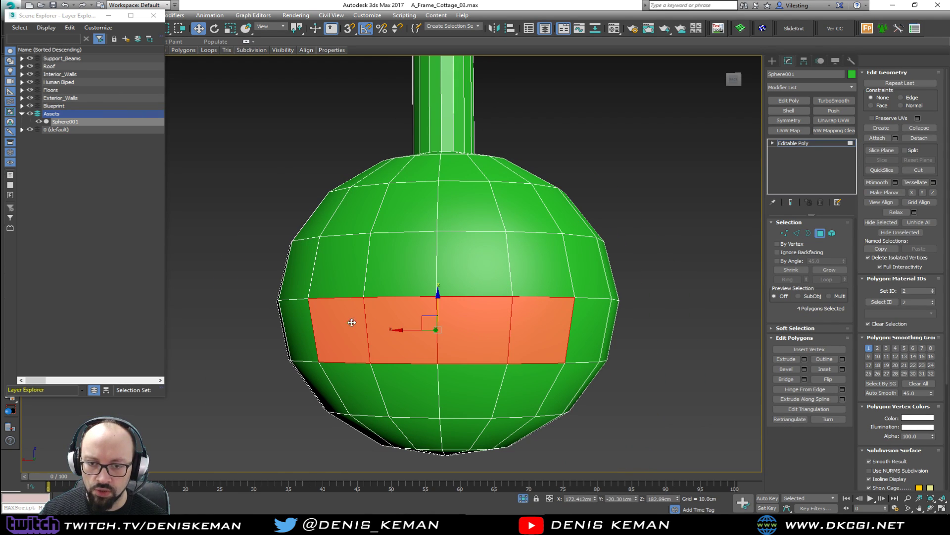
left_click(341, 267, "ctrl")
left_click(412, 271, "ctrl")
left_click(475, 267, "ctrl")
left_click(538, 271, "ctrl")
middle_click_drag(538, 271, 461, 286, "alt")
scroll(455, 197, "down", 5)
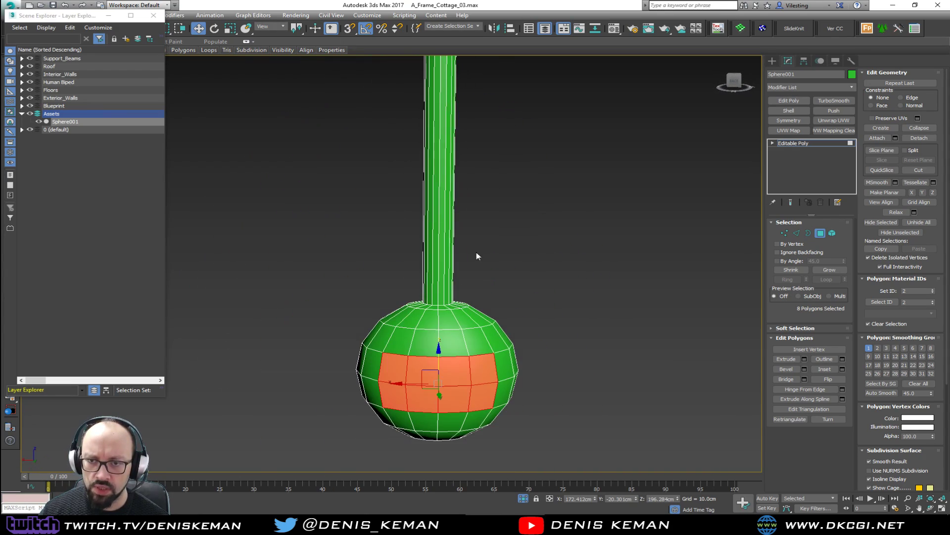
Step: Select all polygons of the tall pipe above the sphere and delete them
left_click_drag(393, 230, 357, 242)
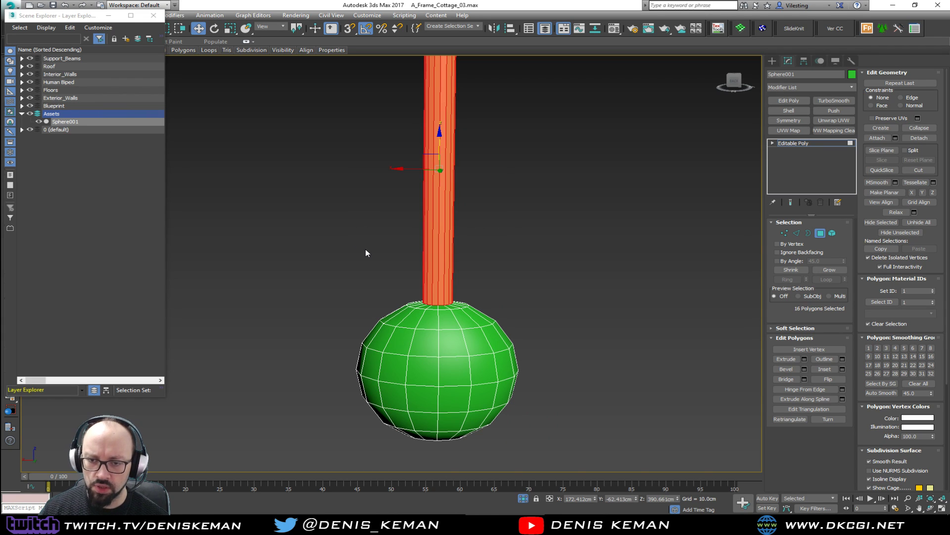
key("Delete")
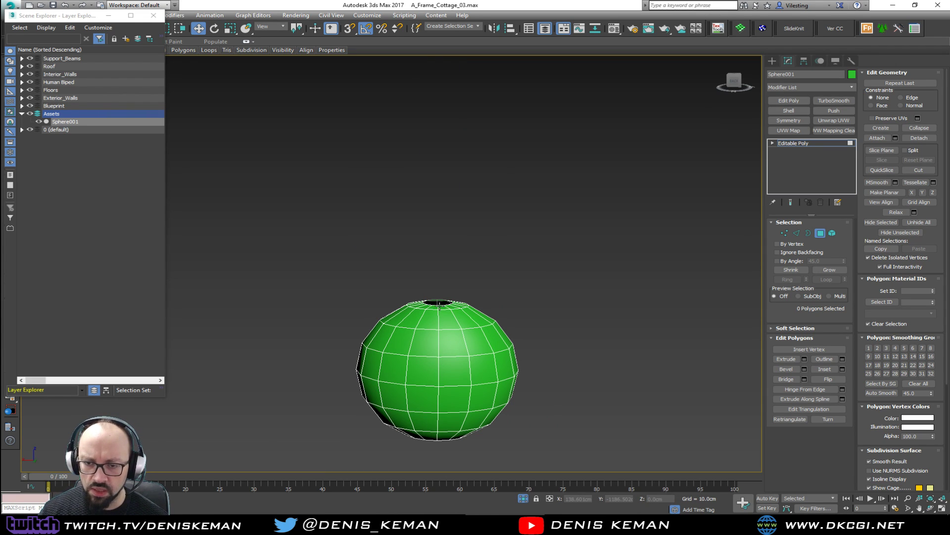
scroll(439, 306, "up", 5)
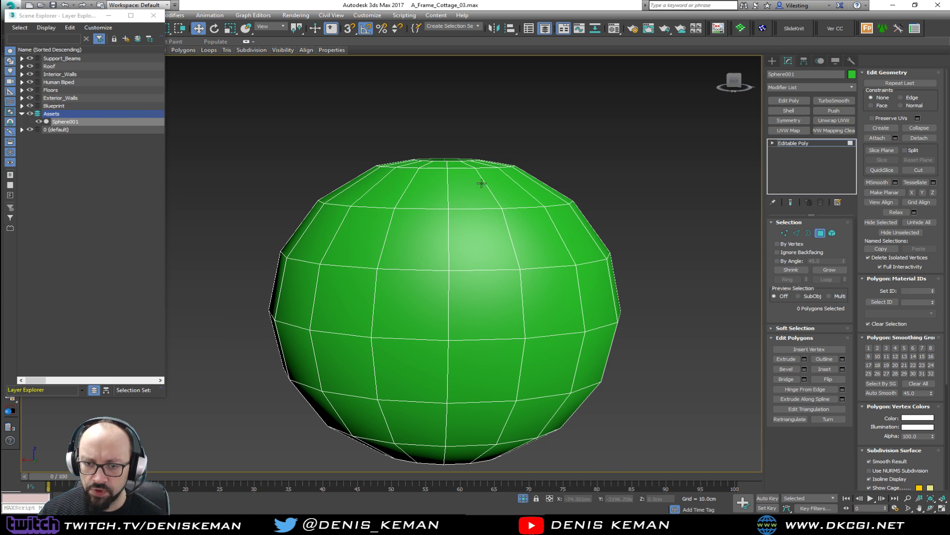
Step: Select the four-by-two block of polygons at the front middle of the sphere for the fireplace opening
middle_click_drag(495, 206, 495, 148)
left_click(357, 242, "ctrl")
left_click(411, 238, "ctrl")
left_click(485, 241, "ctrl")
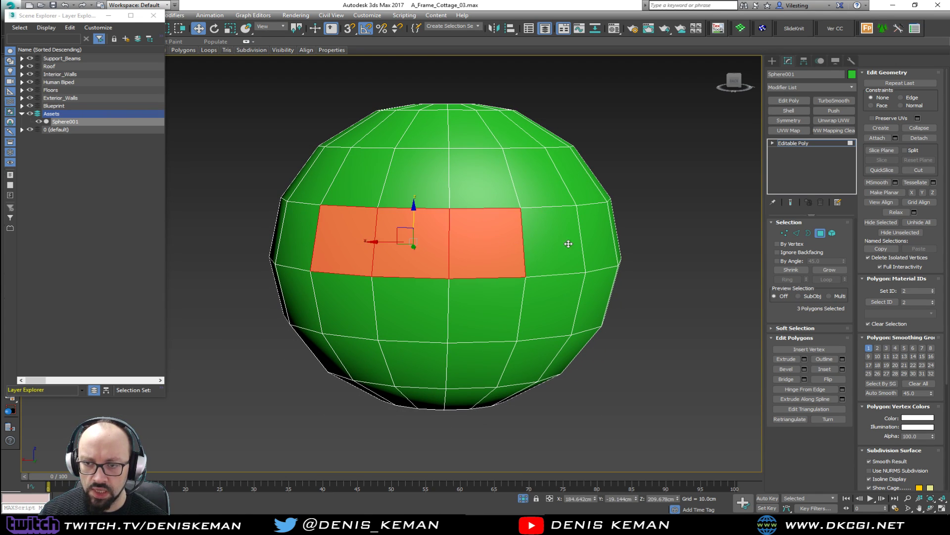
left_click(552, 241, "ctrl")
left_click(550, 307, "ctrl")
left_click(485, 309, "ctrl")
left_click(415, 316, "ctrl")
left_click(351, 316, "ctrl")
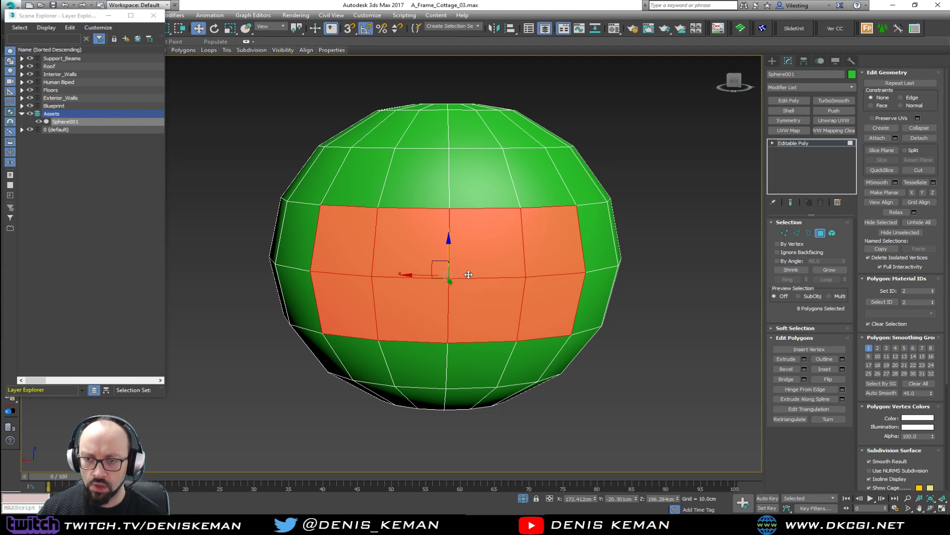
middle_click_drag(501, 249, 533, 266, "alt")
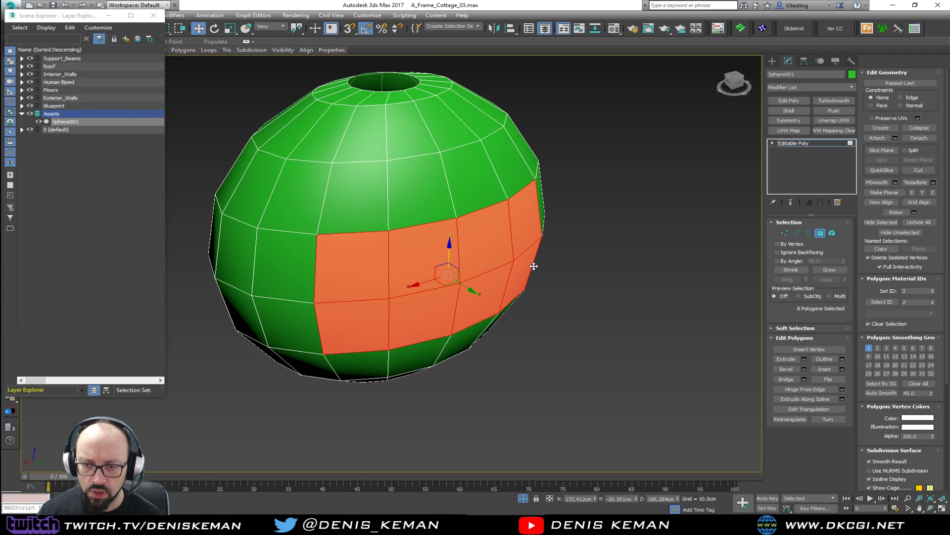
Step: Detach the selected front polygons as a separate object, leave polygon editing and select the detached panel
right_click(458, 272)
key("Escape")
left_click(914, 138)
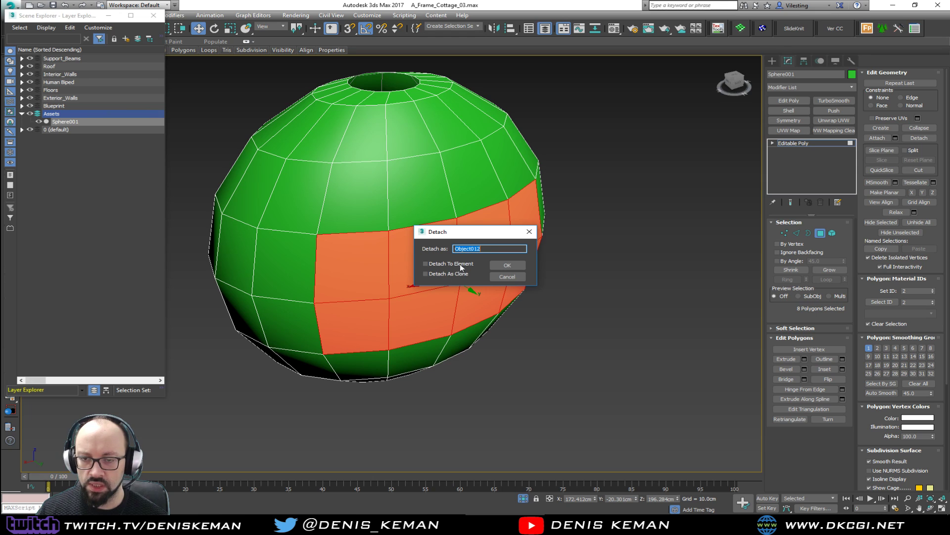
left_click(521, 263)
left_click(823, 231)
left_click(458, 269)
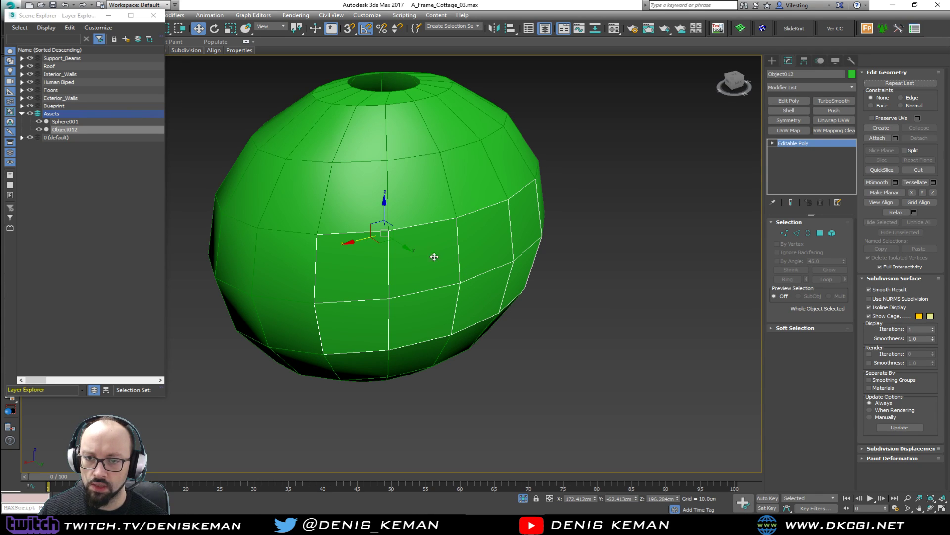
Step: Select the sphere and isolate it so the detached front panel is hidden
left_click(631, 221)
left_click(452, 180)
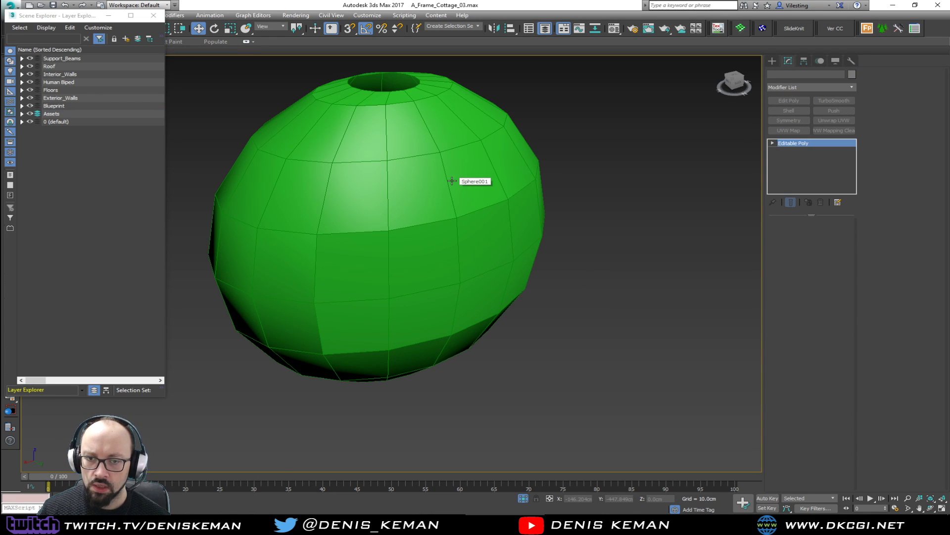
key("alt+q")
mouse_move(530, 232)
middle_mouse_down("alt")
mouse_move(453, 202)
mouse_move(432, 205)
mouse_move(445, 227)
mouse_move(527, 224)
mouse_move(547, 239)
middle_mouse_up("alt")
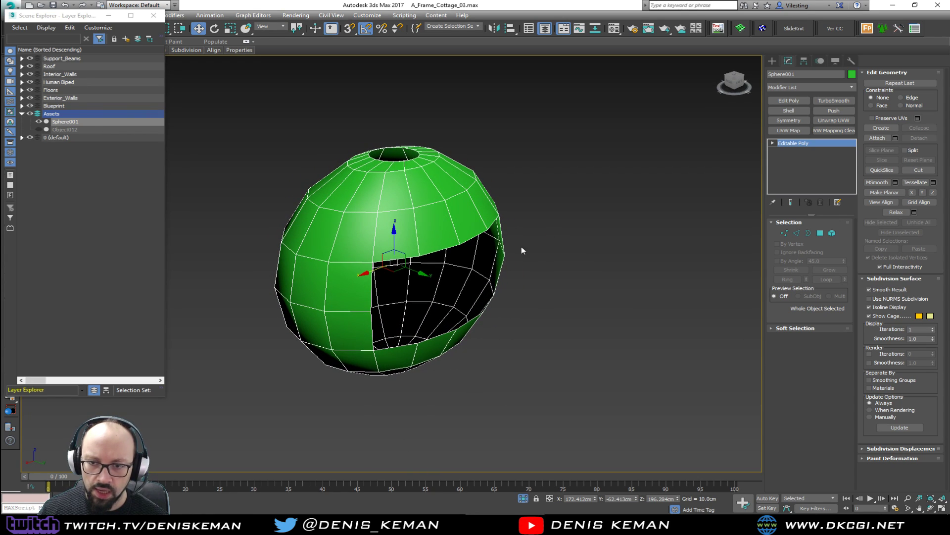
Step: Select the border of the front opening and extend it into the sphere to form a rim
scroll(443, 276, "up", 10)
scroll(411, 254, "down", 10)
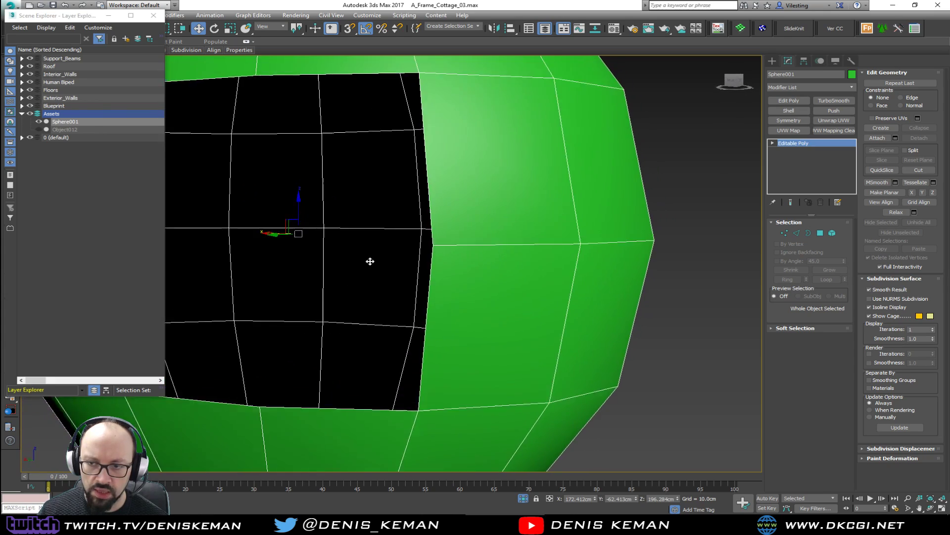
key("3")
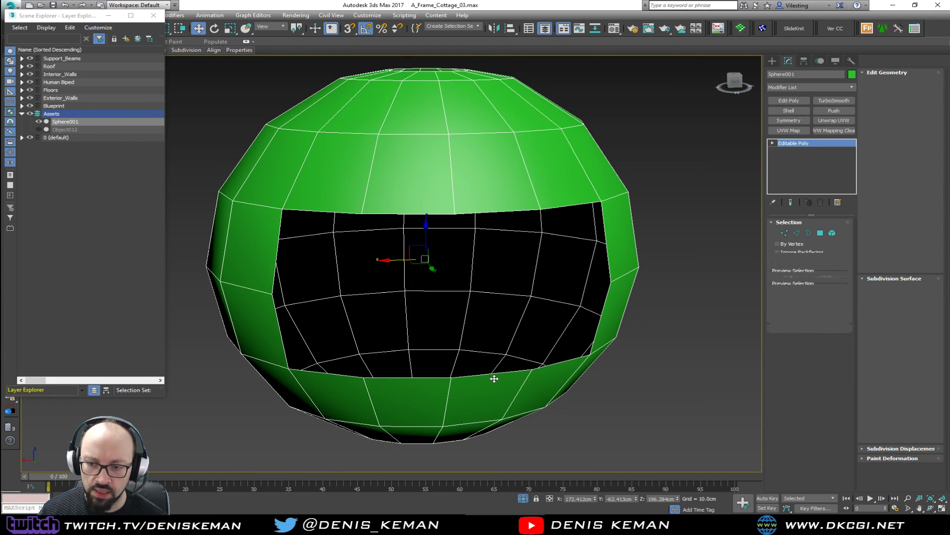
left_click(491, 372)
middle_click_drag(490, 372, 506, 348, "alt")
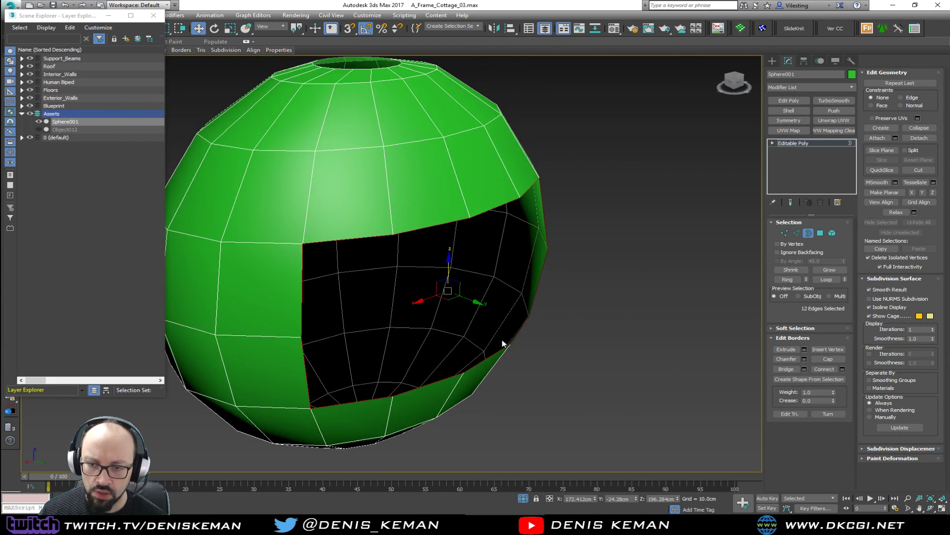
left_click_drag(474, 302, 454, 291, "shift")
middle_click_drag(467, 300, 434, 303, "alt")
key("r")
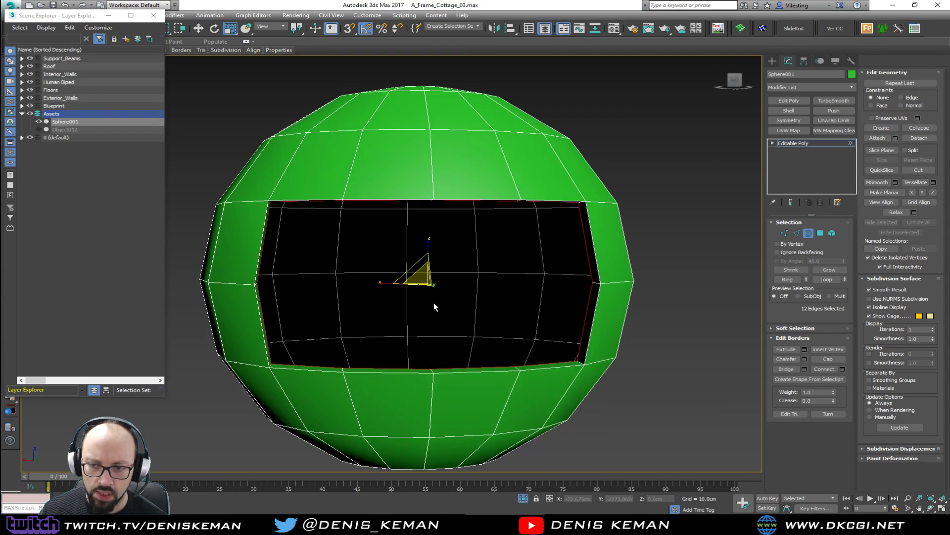
left_click_drag(427, 280, 421, 263, "shift")
Step: Try scaling the rim's inner border to fit the opening, then undo the latest border changes
middle_click_drag(422, 263, 397, 276, "alt")
key("w")
key("r")
left_click_drag(377, 253, 375, 262)
middle_click_drag(377, 263, 349, 264, "alt")
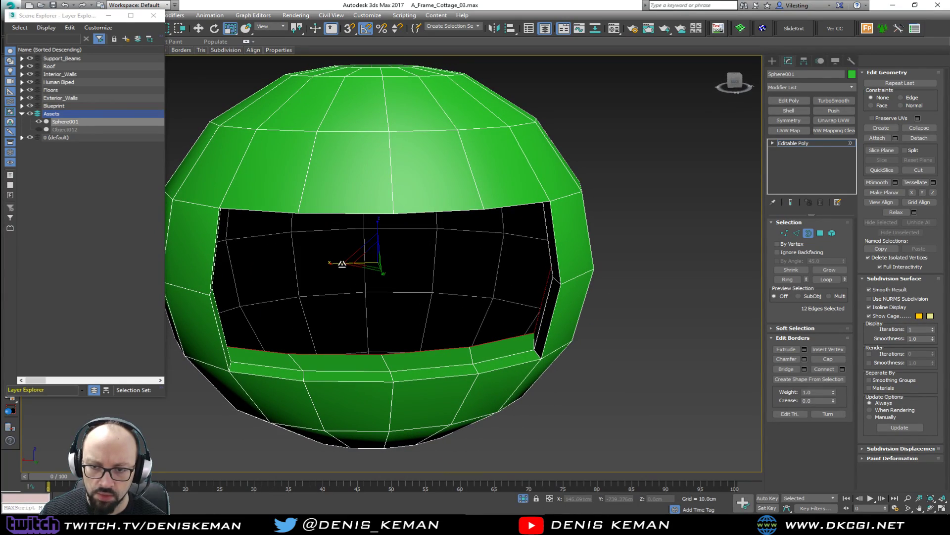
left_click_drag(341, 263, 349, 262)
middle_click_drag(350, 263, 305, 262, "alt")
key("ctrl+z")
key("ctrl+z")
key("ctrl+z")
key("ctrl+z")
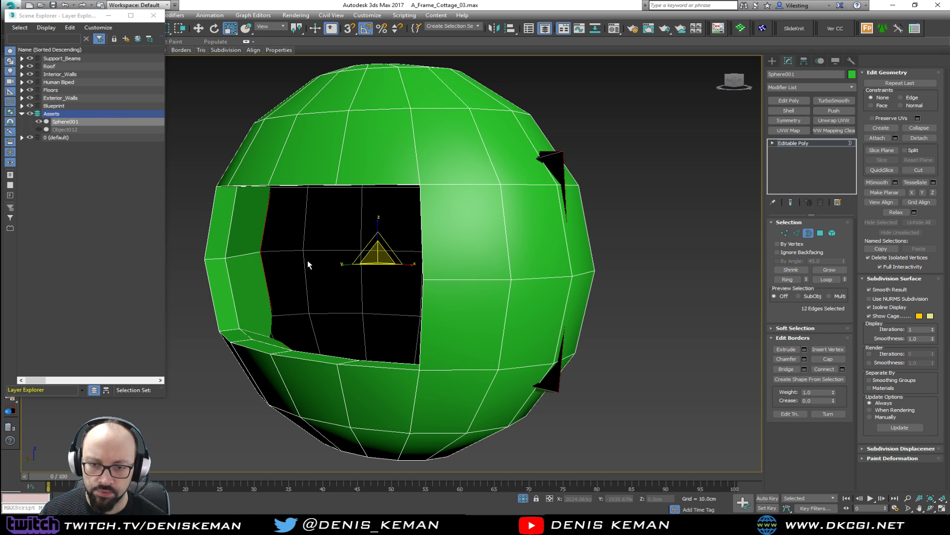
Step: Move the rim's inner border to about Y -79.5 cm, then delete the rim and leave border editing
middle_click_drag(415, 289, 426, 289, "alt")
key("w")
left_click_drag(330, 272, 208, 255)
middle_click_drag(347, 272, 399, 277, "alt")
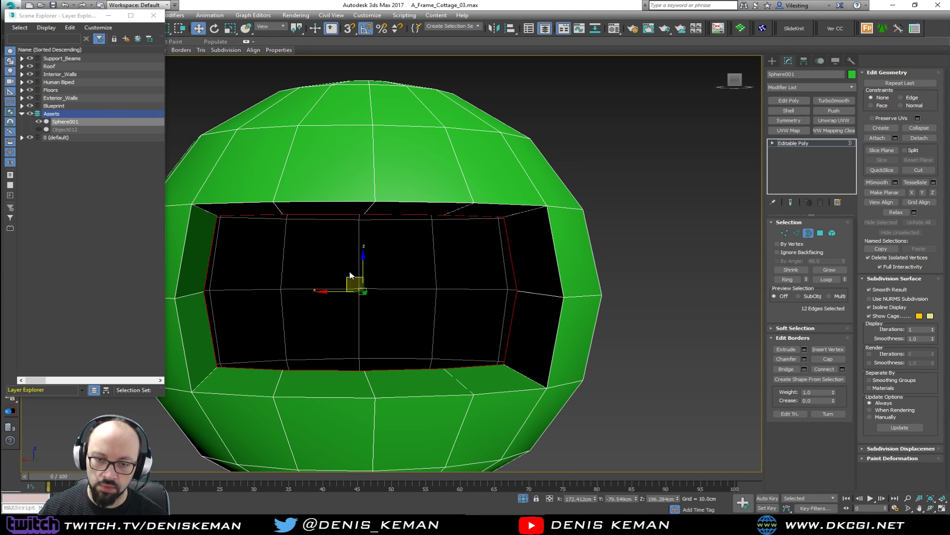
key("Delete")
left_click(793, 143)
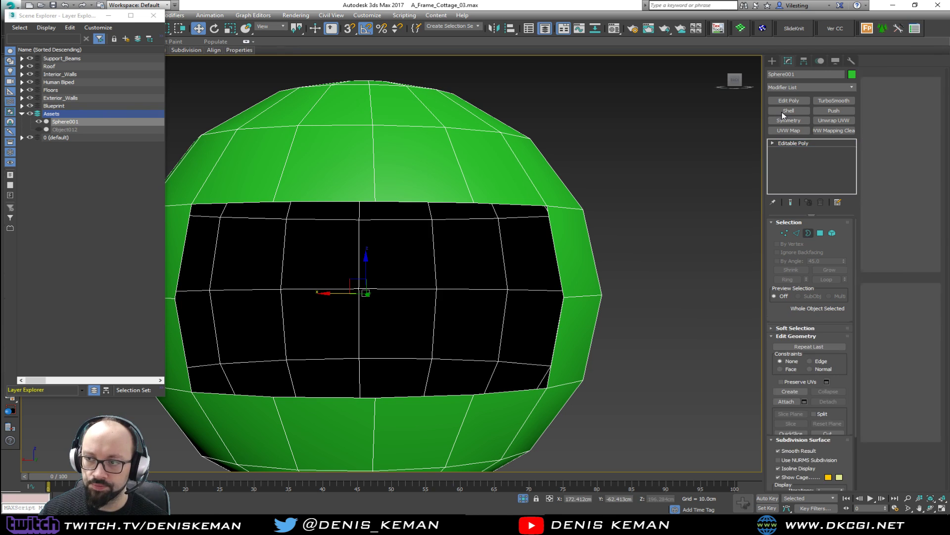
Step: Add a Shell modifier to the sphere with an outer amount of 0 and an inner amount of 5 cm
left_click(789, 111)
middle_click_drag(685, 191, 751, 224, "alt")
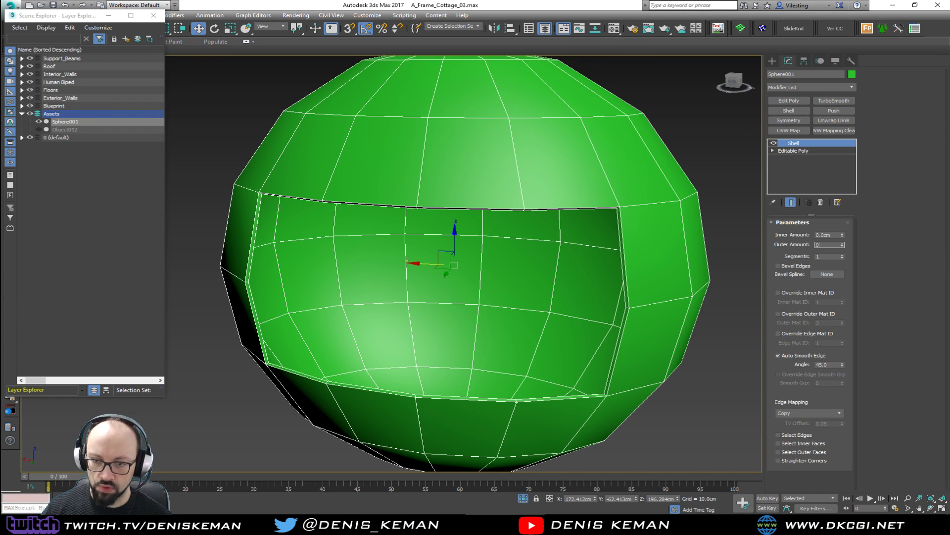
type("0")
key("Return")
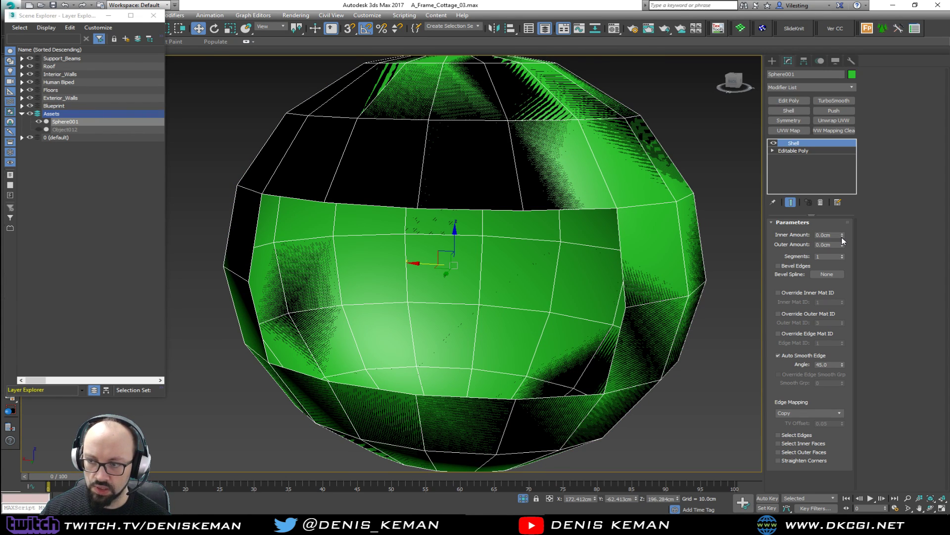
type("5")
key("Return")
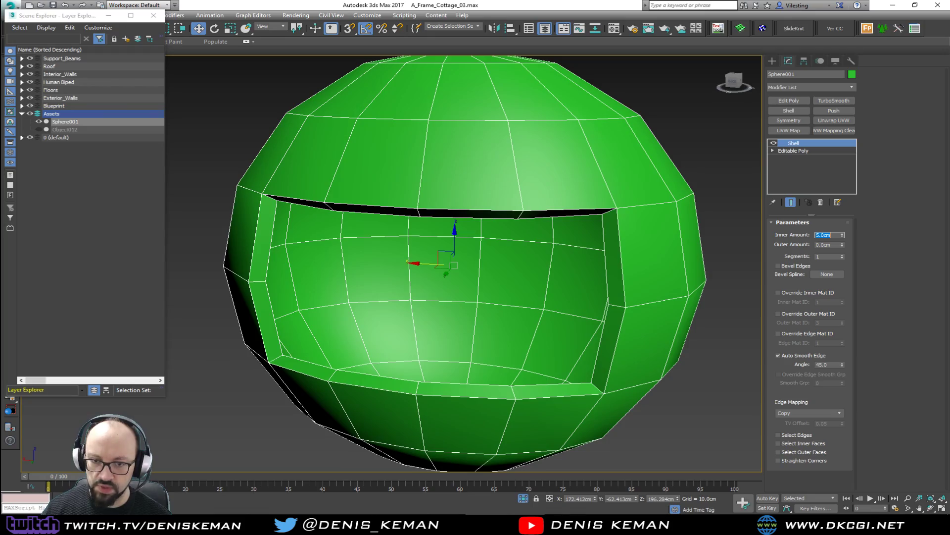
middle_click_drag(563, 300, 513, 309, "alt")
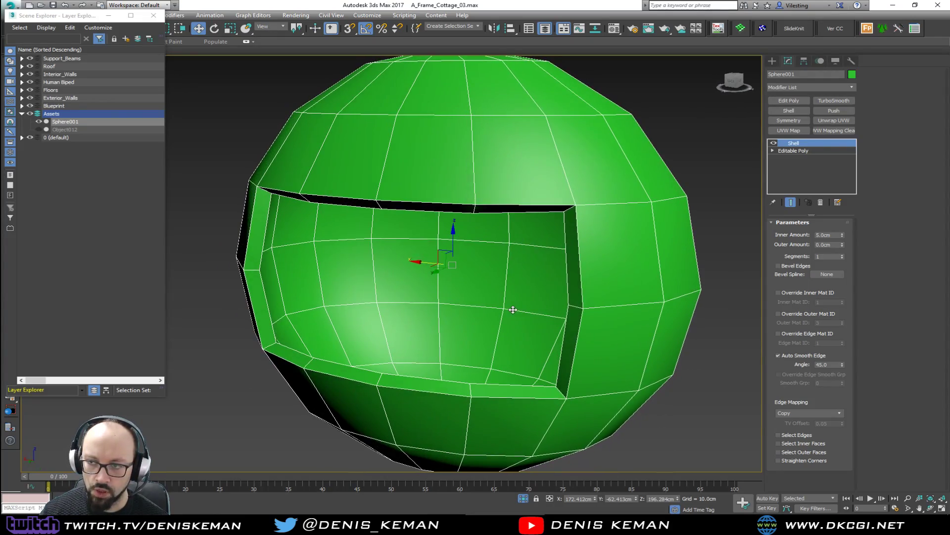
Step: Add an Edit Poly modifier above the Shell and select the vertical edges above the front opening
left_click(789, 101)
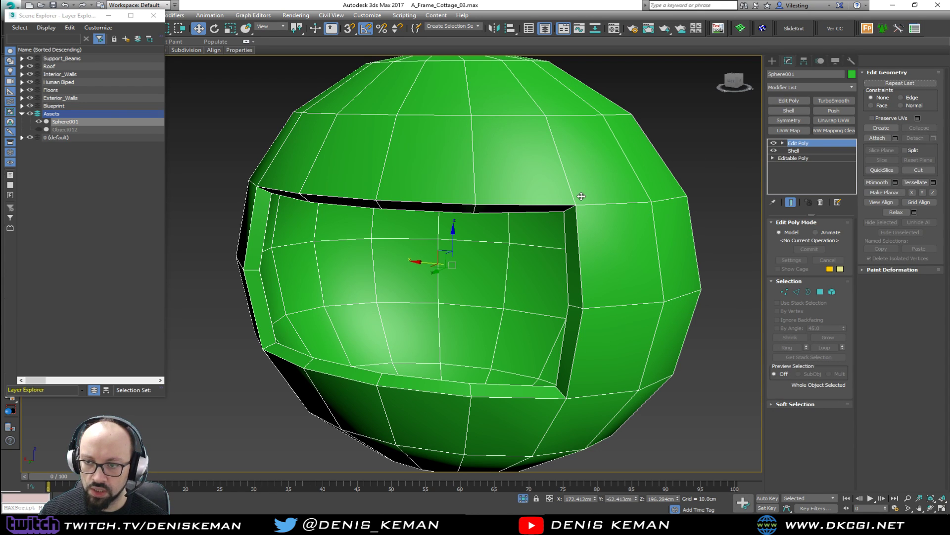
key("2")
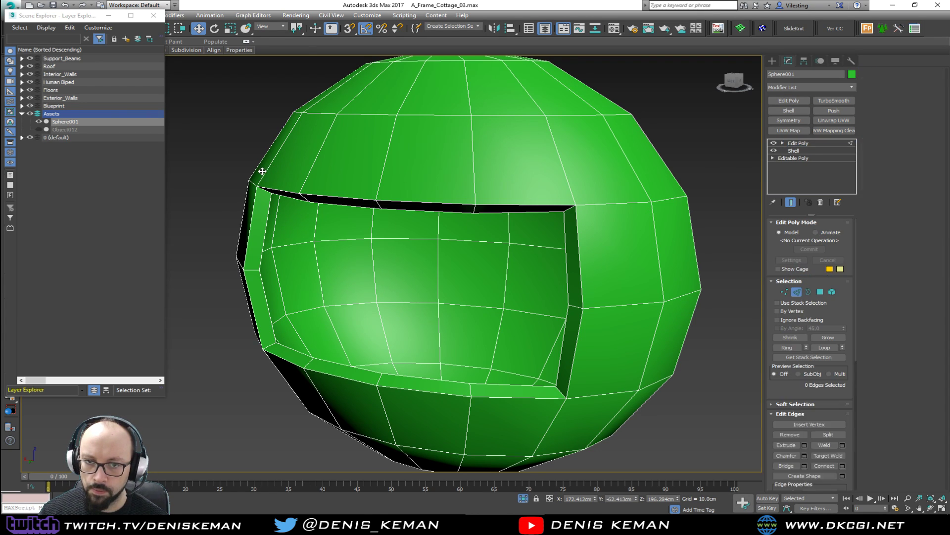
left_click(266, 171)
left_click(313, 171, "ctrl")
left_click(385, 172, "ctrl")
left_click(474, 172, "ctrl")
middle_click_drag(578, 211, 591, 208, "alt")
Step: Try connecting the edges above the opening with 2 segments and a pinch of 89, then removing the upper new loop
left_click(933, 125)
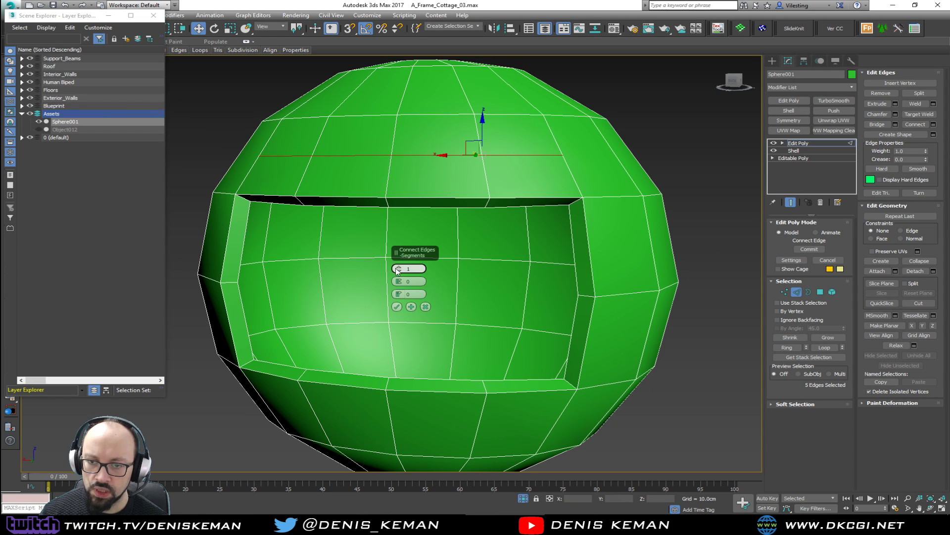
left_click(399, 268)
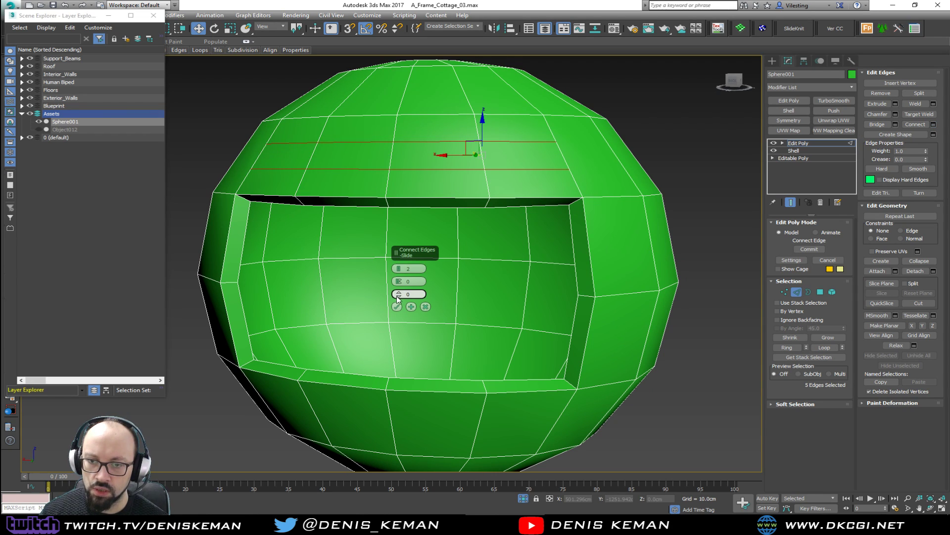
left_click_drag(396, 281, 399, 122)
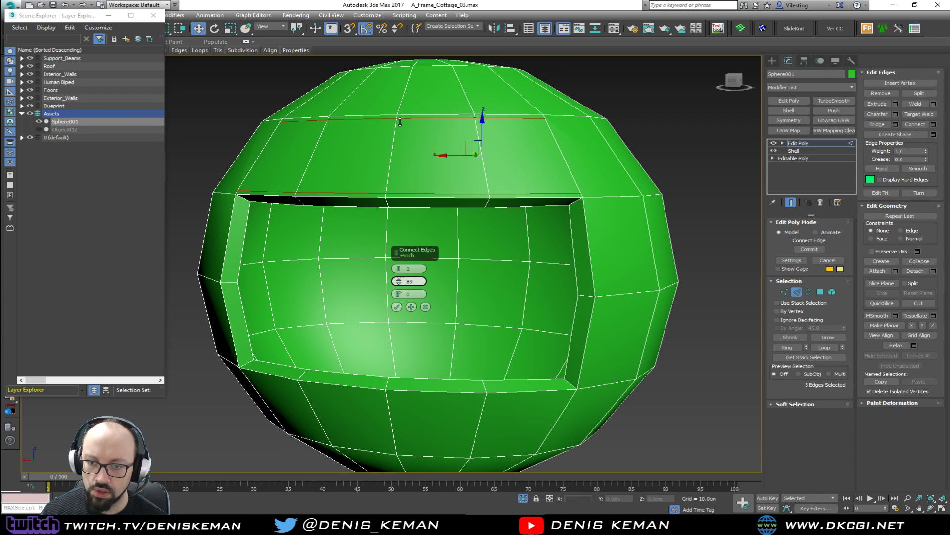
left_click(396, 307)
left_click(430, 121)
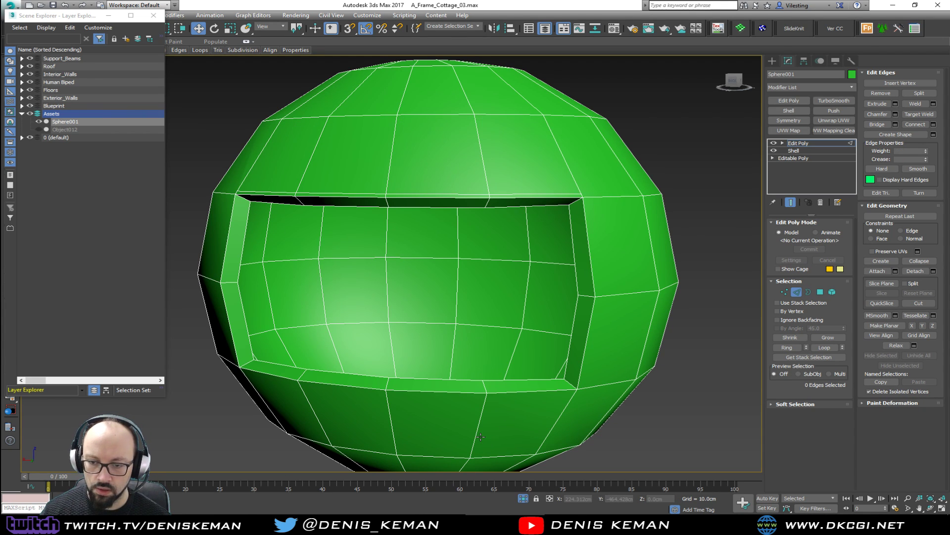
Step: Undo the loop removal and the edge connection above the opening, and cancel the repeated Connect
middle_click_drag(429, 375, 446, 363, "alt")
key("ctrl+z")
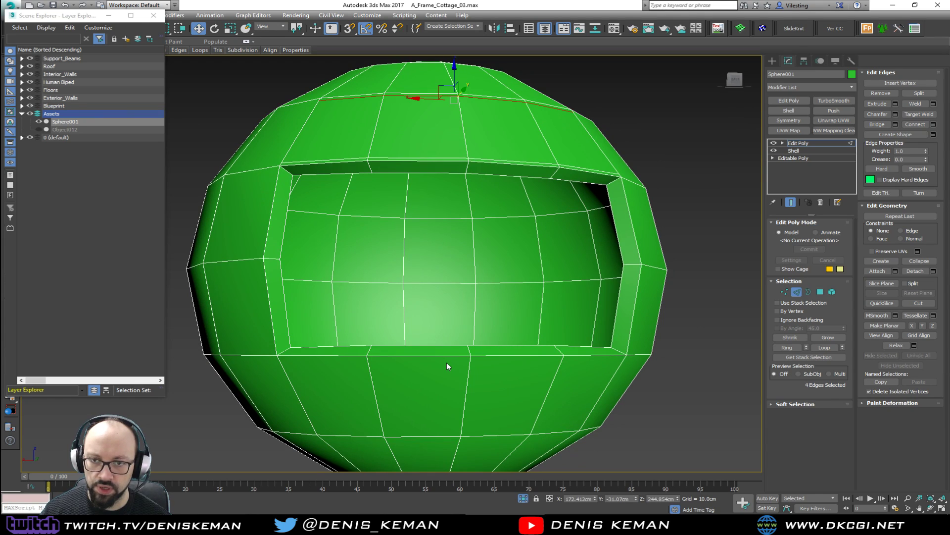
key("ctrl+shift+e")
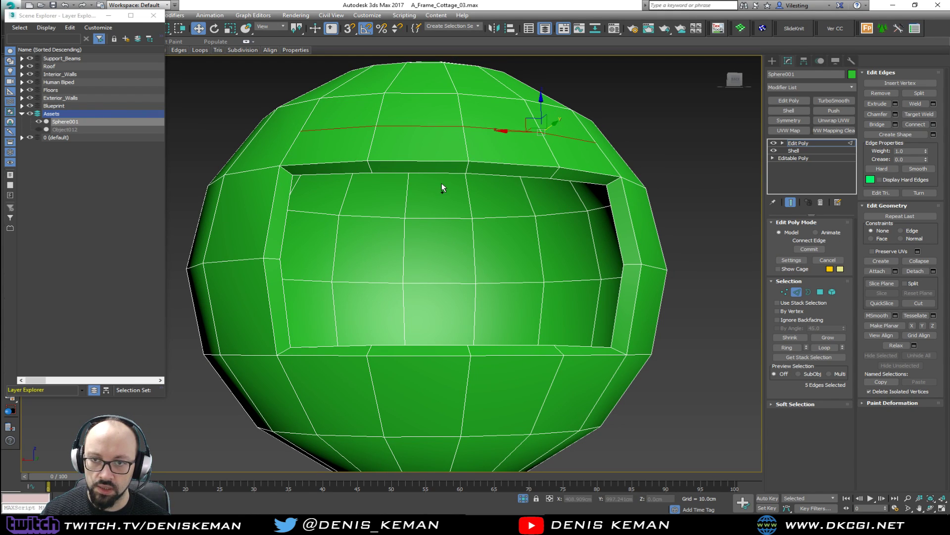
key("Escape")
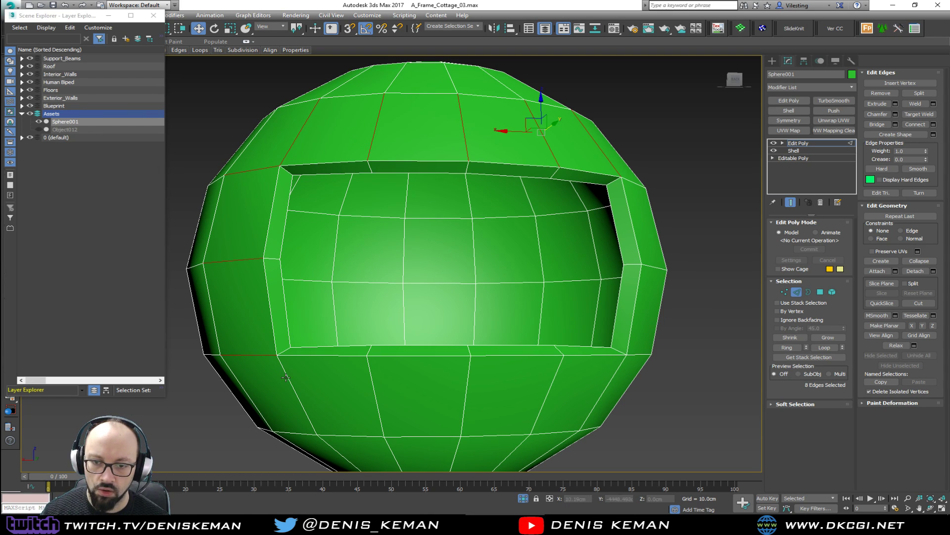
Step: Extend the edge selection around the sides and underside of the opening until all 16 radiating edges are included
left_click(466, 393, "ctrl")
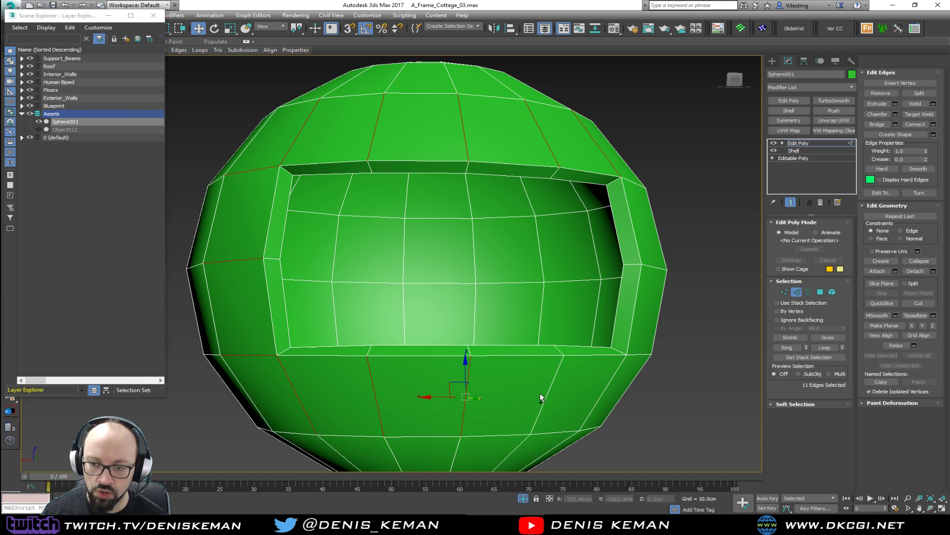
left_click(549, 391, "ctrl")
left_click(612, 392, "ctrl")
left_click(648, 307, "ctrl")
left_click(651, 268, "ctrl")
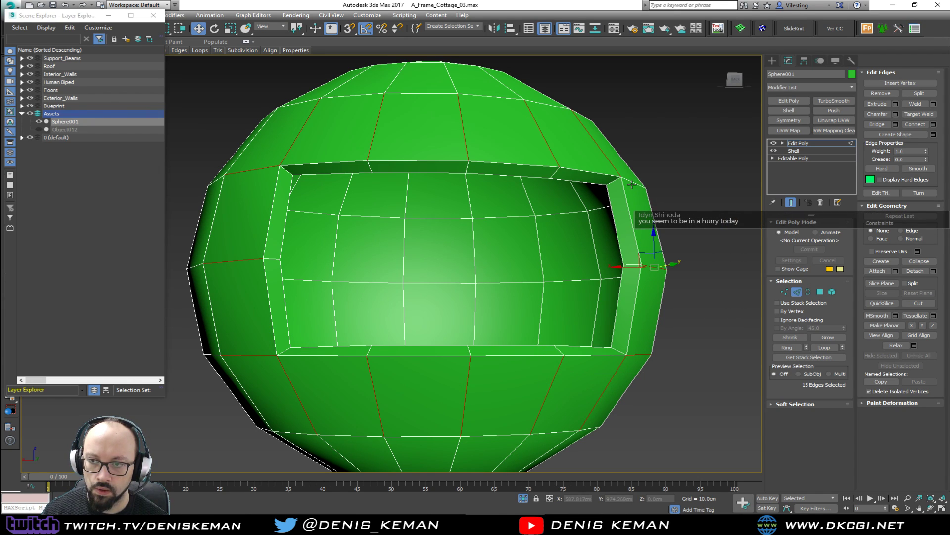
middle_click_drag(593, 200, 489, 245, "alt")
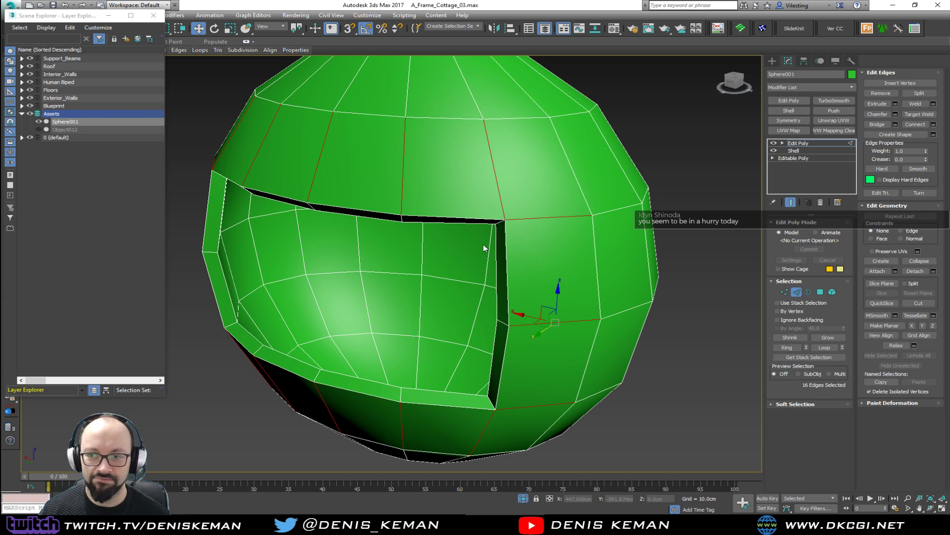
Step: Connect the edges around the opening with 2 segments and a pinch of 85, then remove the outer new loop
left_click(934, 125)
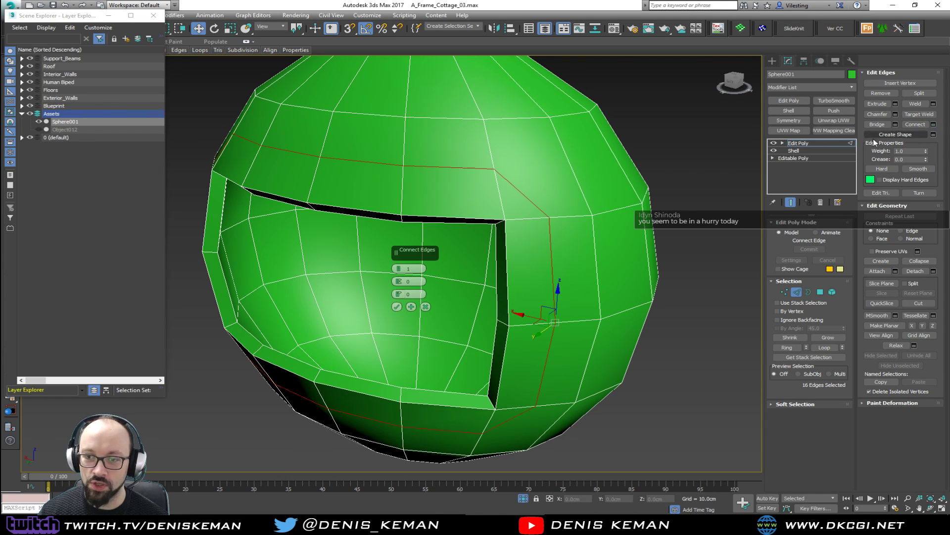
left_click(400, 268)
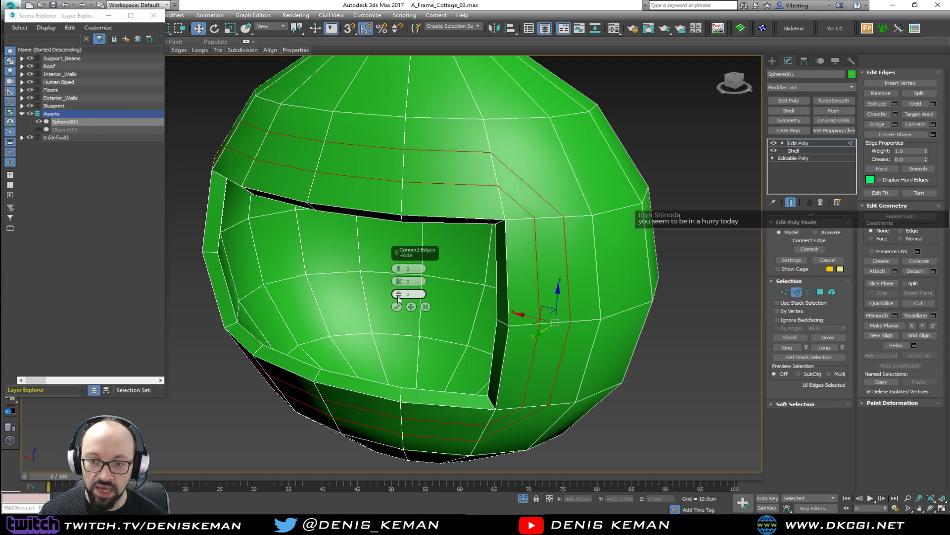
left_click_drag(399, 281, 380, 130)
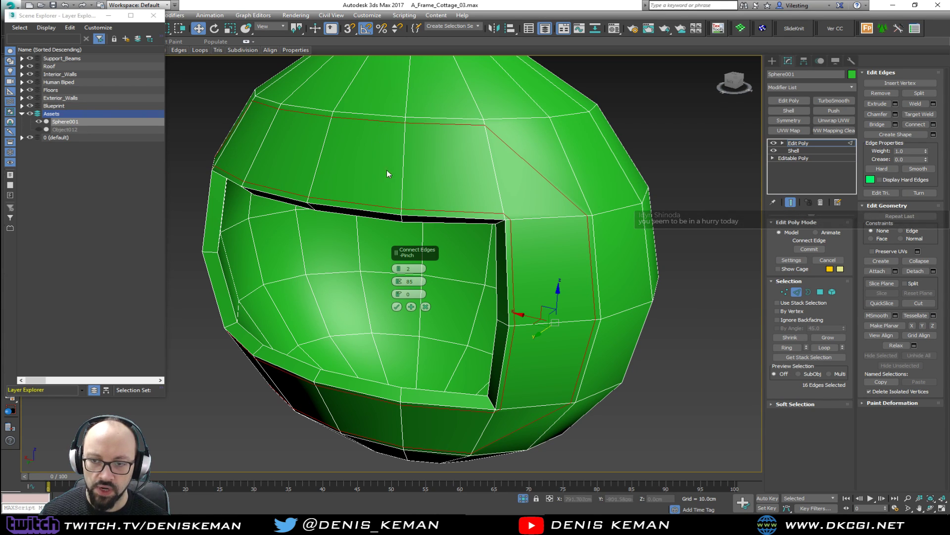
left_click(396, 307)
double_click(541, 178)
key("ctrl+BackSpace")
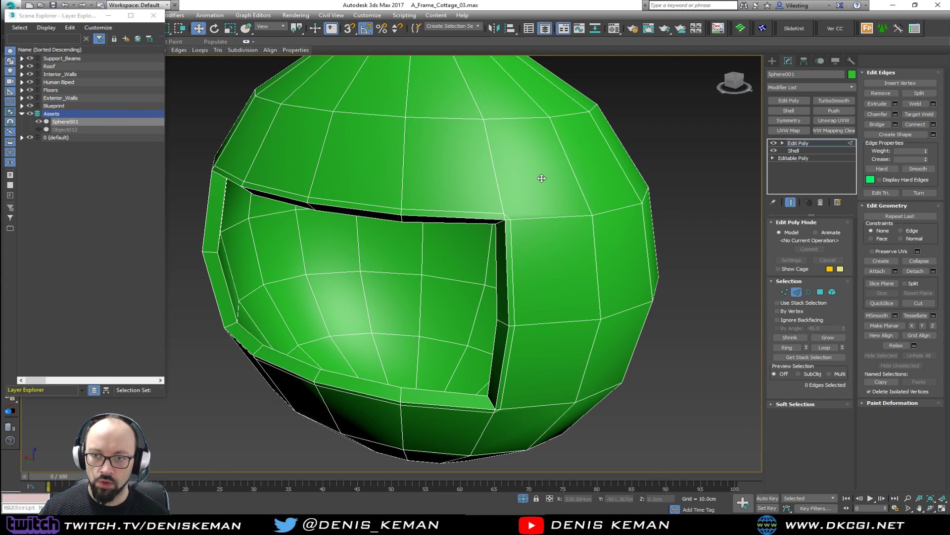
Step: Collapse the two support-loop vertices at the opening's upper right outer corner into one
scroll(541, 178, "up", 4)
key("1")
left_click(453, 262)
left_click(470, 275, "ctrl")
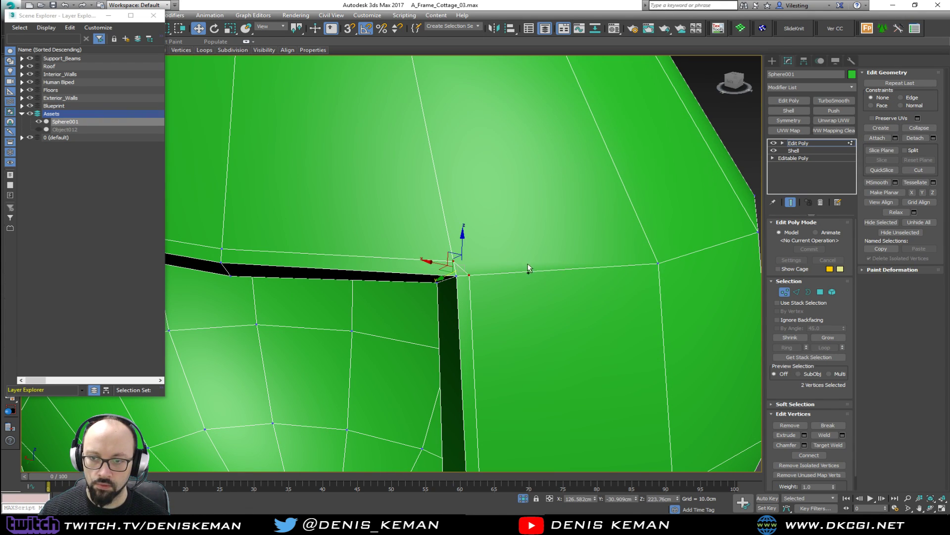
key("ctrl+alt+c")
Step: Collapse the support-loop vertices at the opening's lower right outer corner into a single vertex
middle_click_drag(513, 257, 494, 284, "alt")
scroll(494, 284, "down", 4)
middle_click_drag(498, 371, 508, 160)
scroll(500, 280, "up", 2)
left_click(496, 266)
left_click(497, 261, "ctrl")
left_click(919, 128)
mouse_move(508, 218)
middle_mouse_down("alt")
mouse_move(539, 197)
mouse_move(509, 206)
middle_mouse_up("alt")
middle_click_drag(495, 248, 465, 284, "alt")
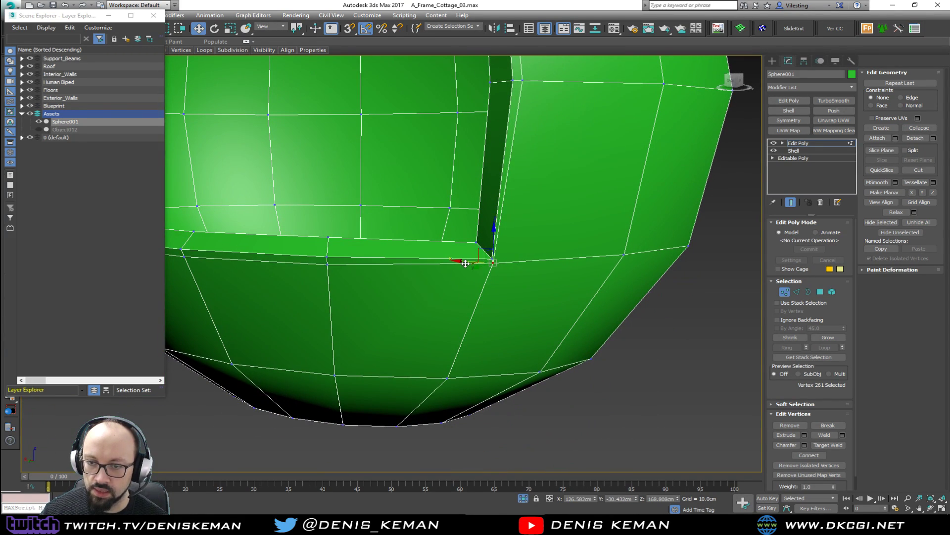
scroll(528, 217, "down", 5)
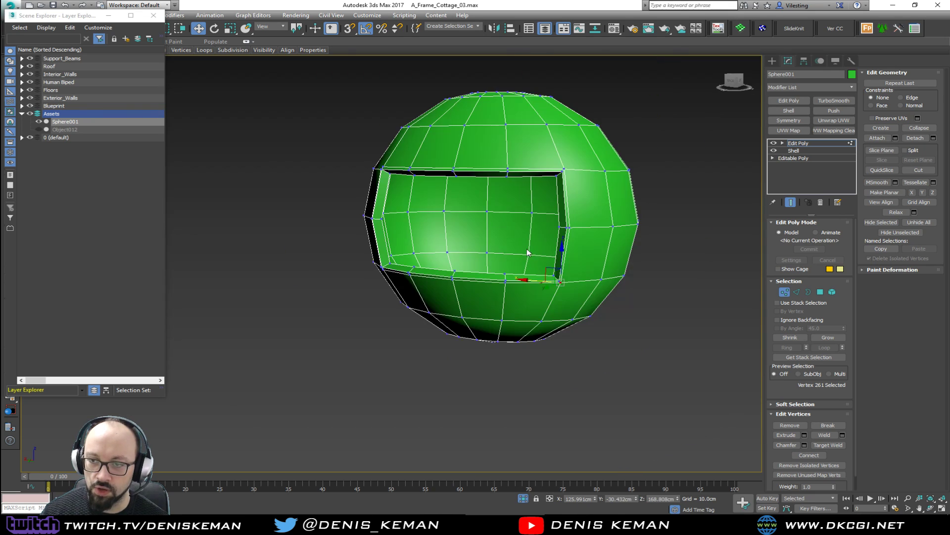
Step: Collapse the support-loop vertices at the opening's upper left outer corner into a single vertex
middle_click_drag(529, 217, 526, 209, "alt")
scroll(379, 179, "up", 5)
left_click(378, 178)
left_click(919, 127)
mouse_move(407, 174)
middle_mouse_down("alt")
mouse_move(399, 206)
mouse_move(393, 187)
middle_mouse_up("alt")
left_click_drag(378, 180, 378, 181)
Step: Collapse the two support-loop vertices at the opening's lower left outer corner into one
middle_click_drag(378, 181, 373, 270, "alt")
scroll(373, 270, "up", 5)
left_click(410, 233)
left_click(425, 248, "ctrl")
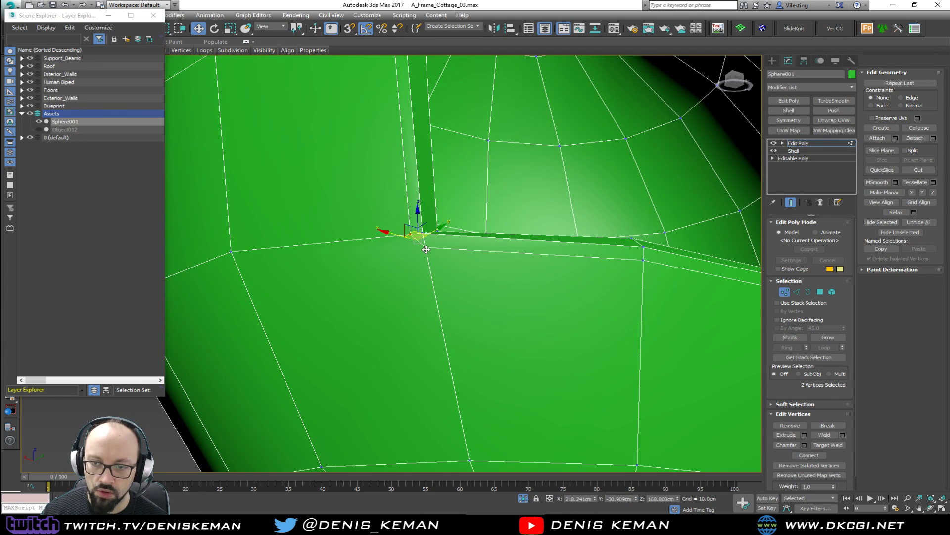
left_click(925, 128)
middle_click_drag(471, 241, 355, 276, "alt")
scroll(385, 297, "down", 4)
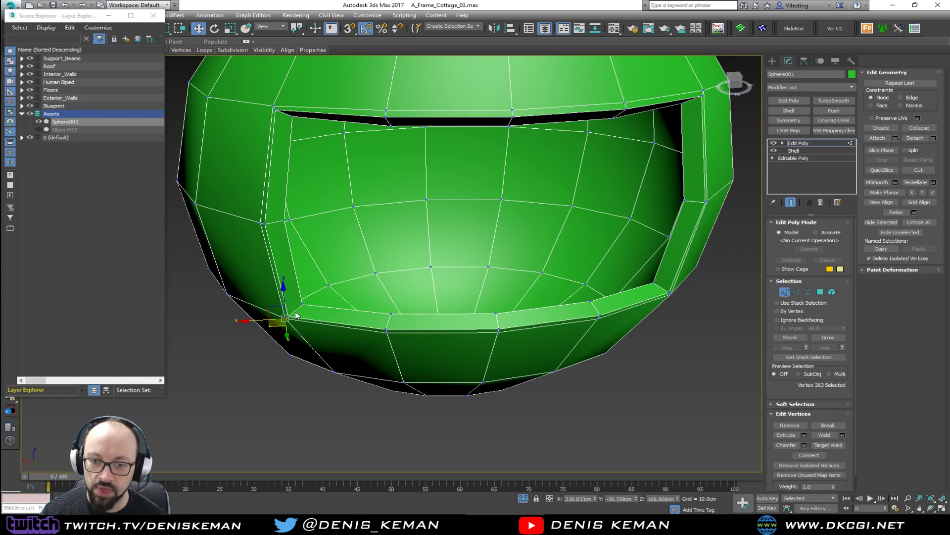
Step: Connect the ring of edges across the opening's wall thickness with 2 segments and a pinch of 65, then leave edge editing
key("2")
key("alt+r")
mouse_move(366, 312)
middle_mouse_down("alt")
mouse_move(391, 280)
mouse_move(368, 283)
mouse_move(359, 297)
mouse_move(374, 305)
middle_mouse_up("alt")
scroll(324, 323, "up", 3)
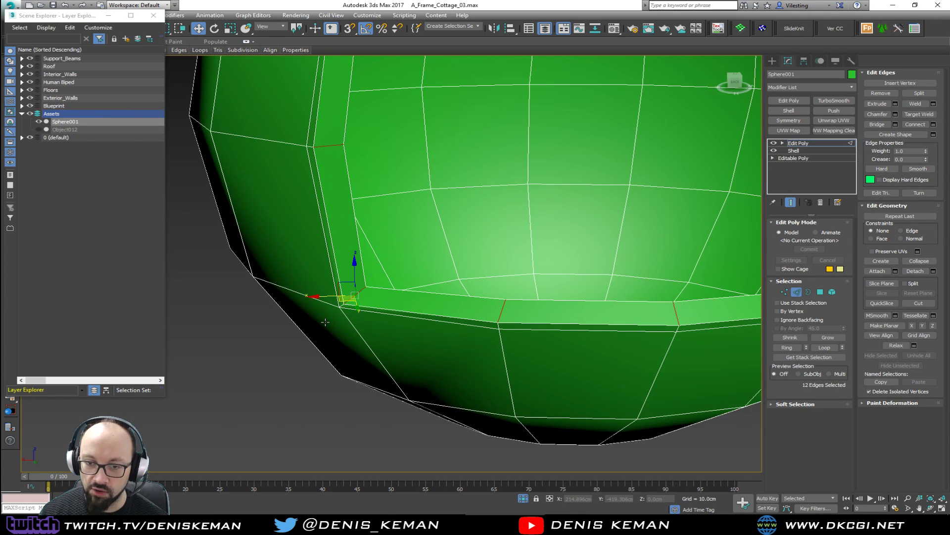
scroll(325, 323, "up", 3)
left_click(934, 125)
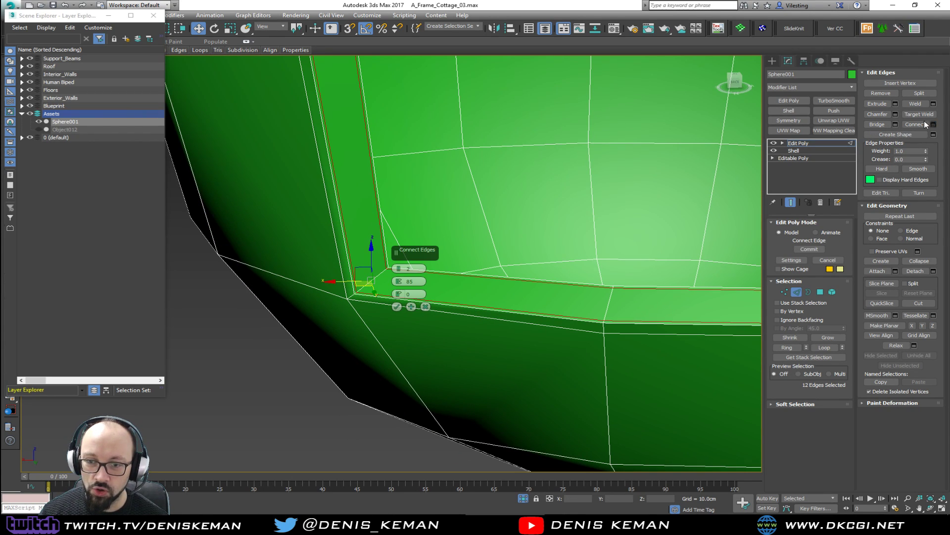
left_click_drag(399, 281, 394, 317)
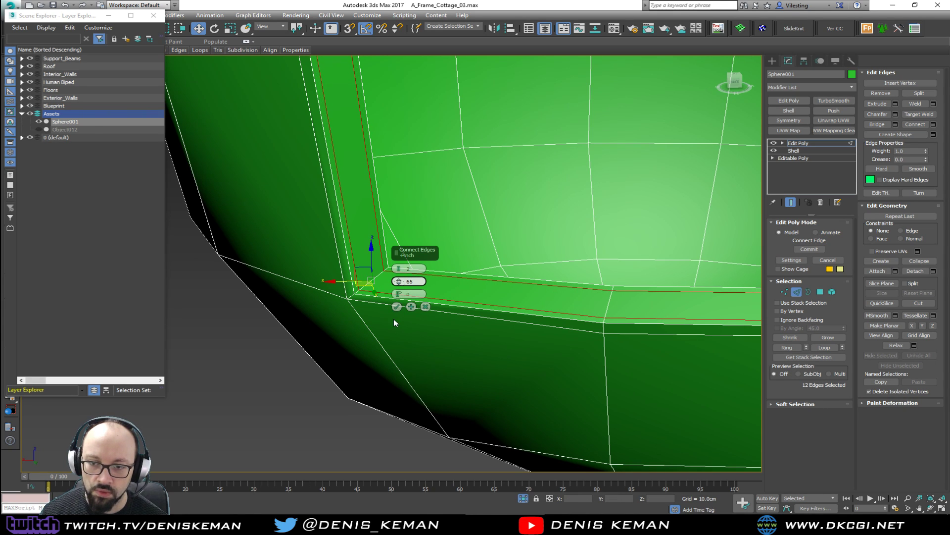
left_click(396, 307)
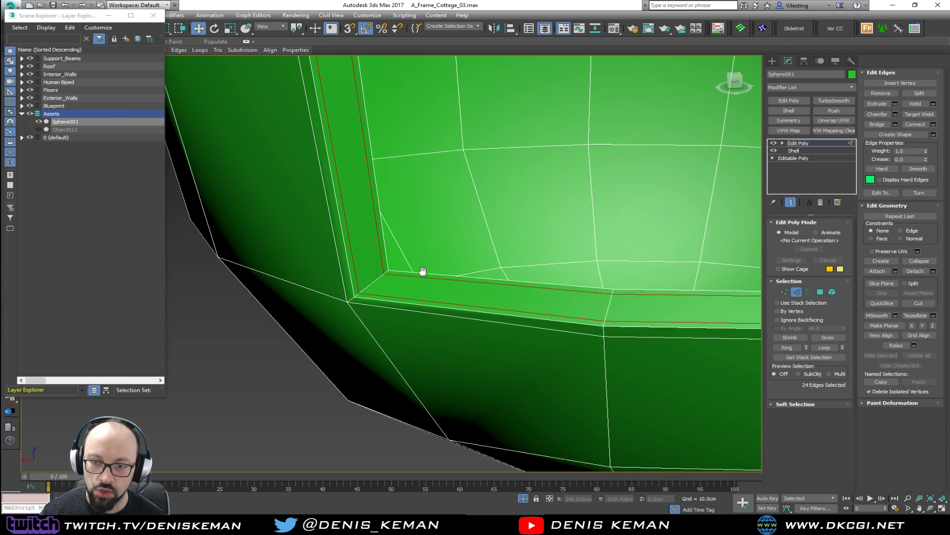
scroll(423, 266, "down", 5)
middle_click_drag(423, 267, 408, 316)
middle_click_drag(435, 285, 349, 250, "alt")
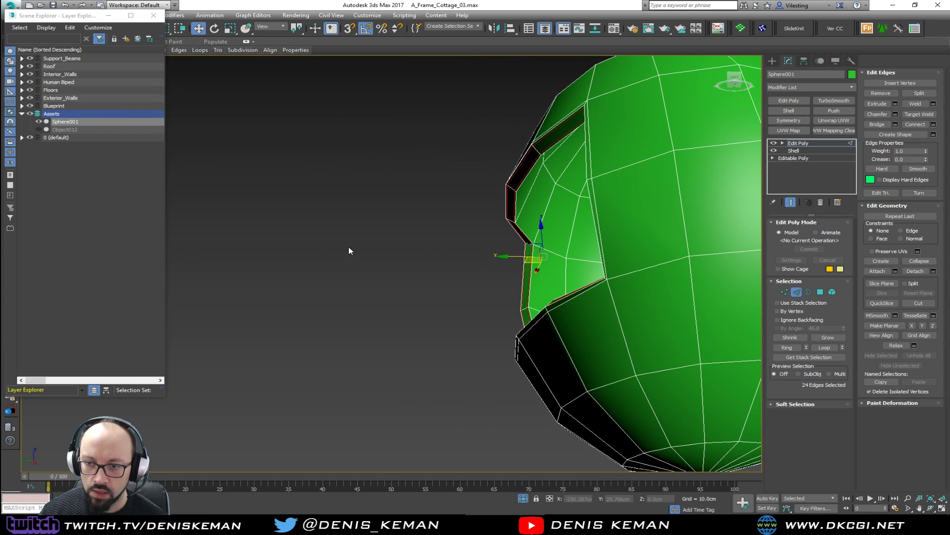
left_click(797, 292)
Step: Chamfer the edges running across the wall thickness at the opening's four corners by 1.0 cm with 2 segments
middle_click_drag(598, 163, 689, 181, "alt")
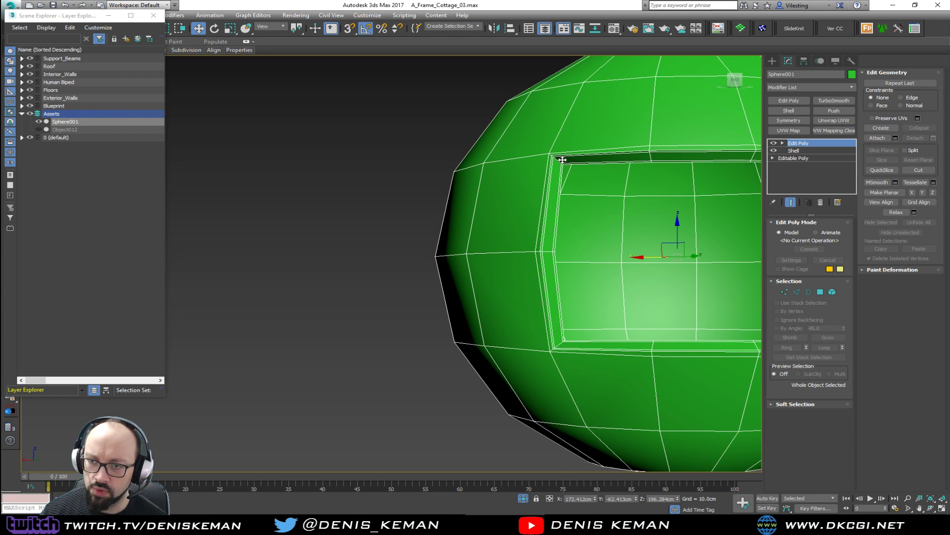
scroll(545, 162, "up", 5)
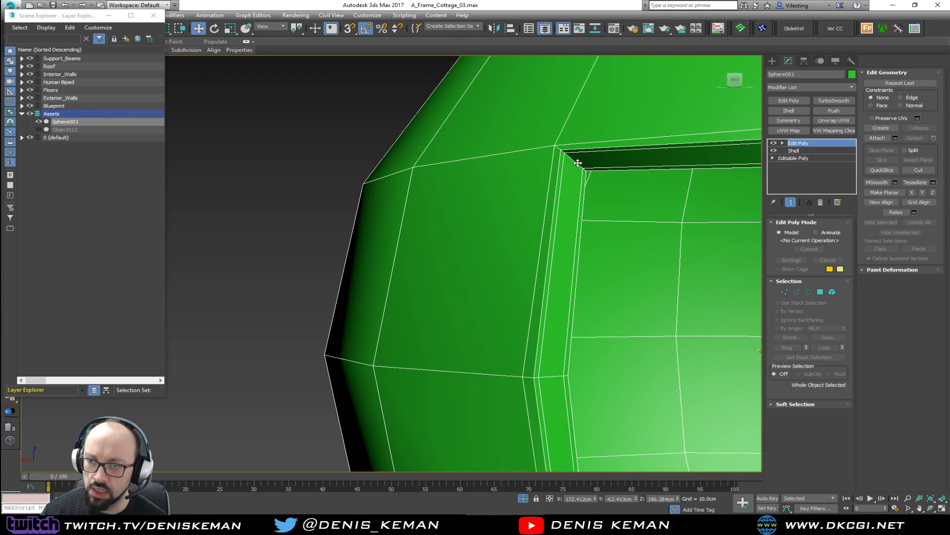
key("2")
double_click(577, 162)
scroll(582, 175, "down", 5)
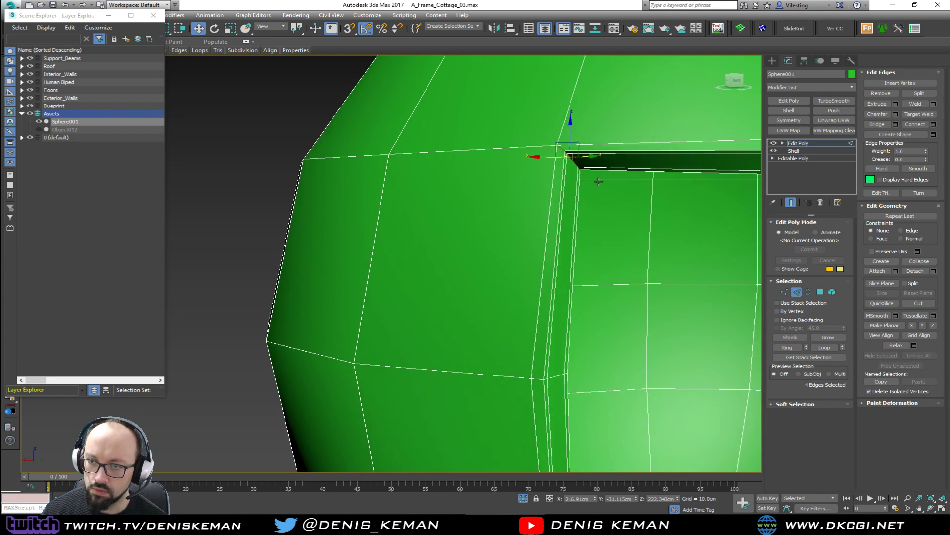
middle_click_drag(568, 132, 517, 240, "alt")
double_click(485, 176, "ctrl")
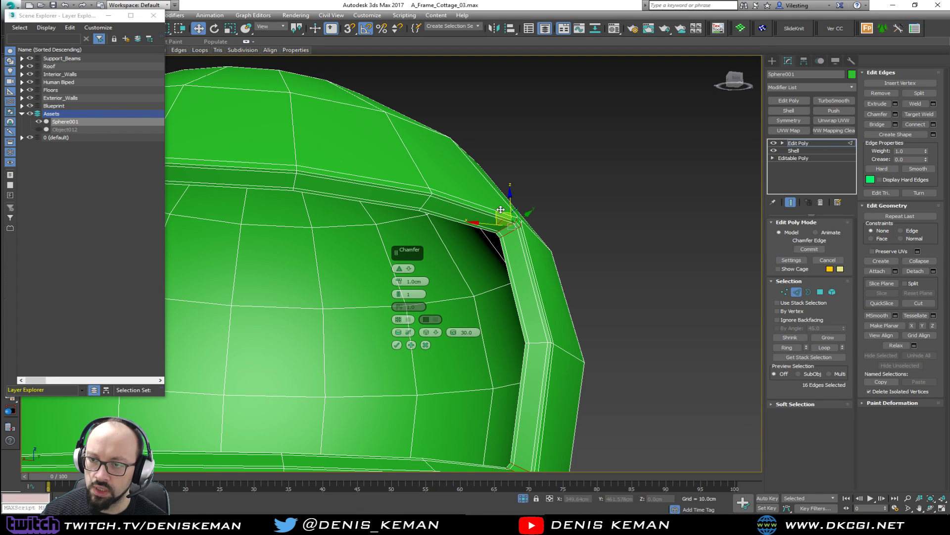
left_click(399, 293)
middle_click_drag(565, 250, 513, 278, "alt")
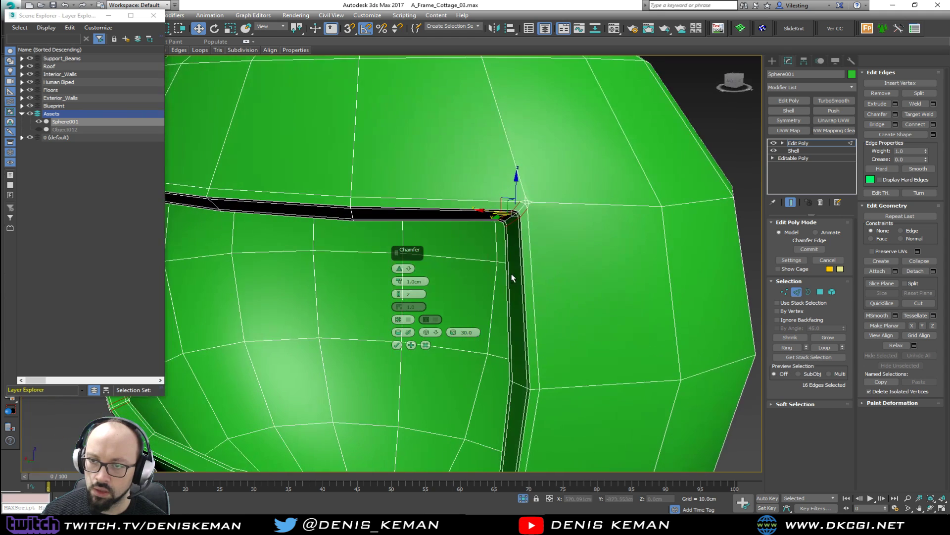
scroll(534, 220, "up", 2)
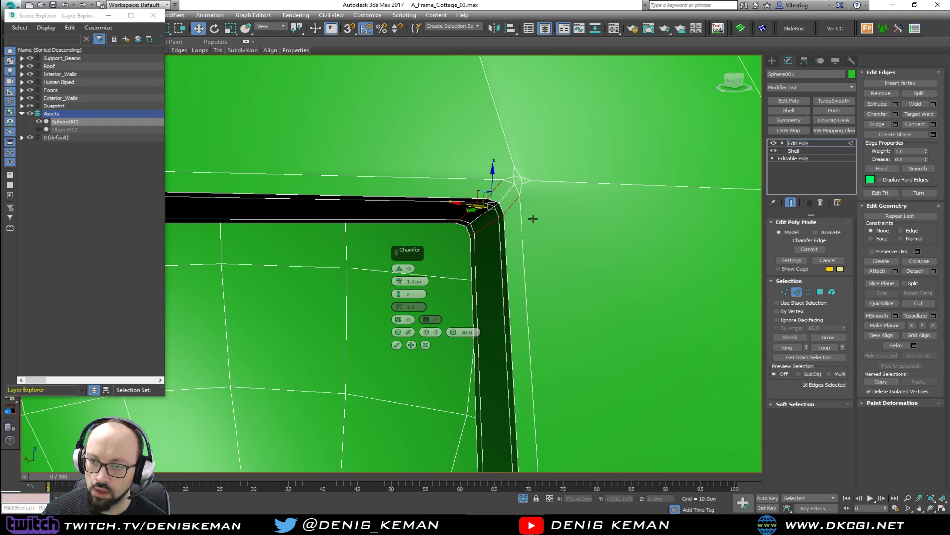
left_click(397, 346)
Step: Collapse the chamfered vertex cluster outside the opening's upper right corner into a single vertex
key("1")
key("F3")
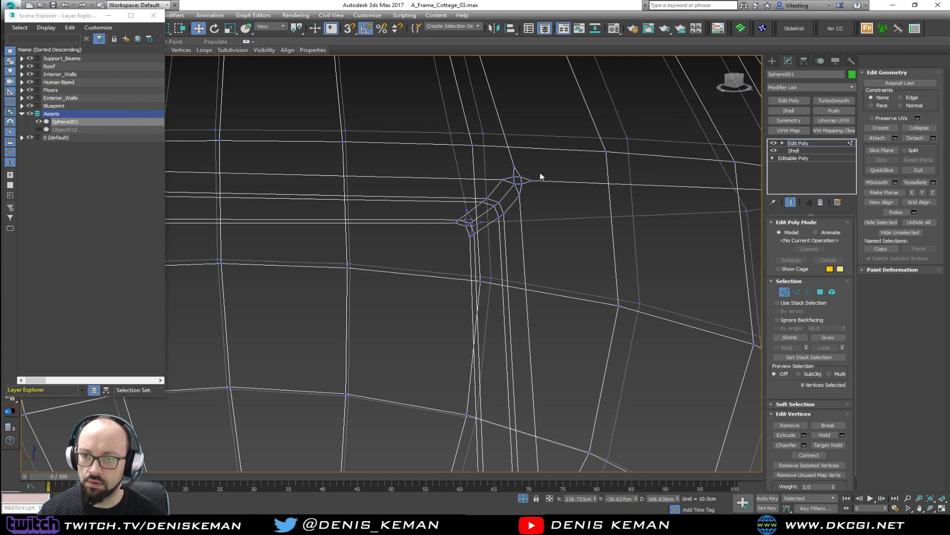
left_click_drag(497, 204, 497, 201)
key("F3")
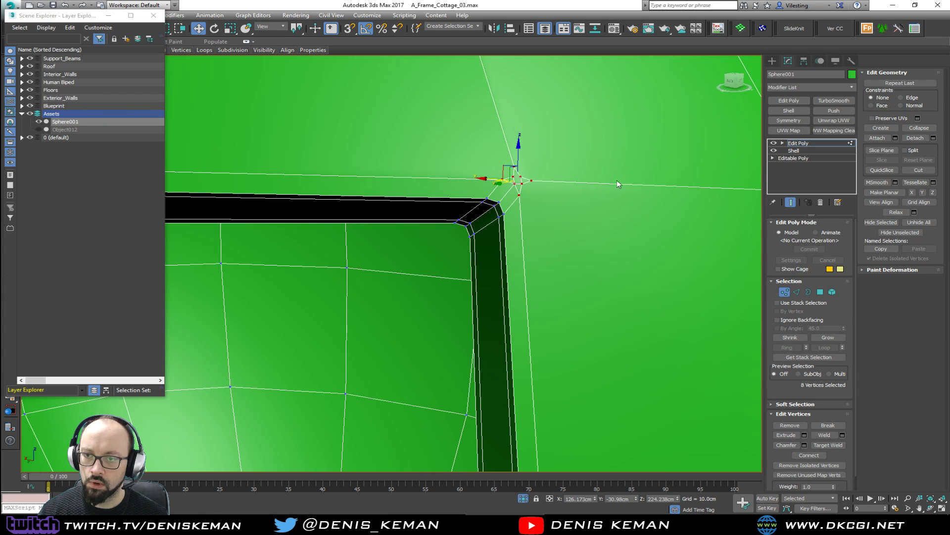
left_click(933, 127)
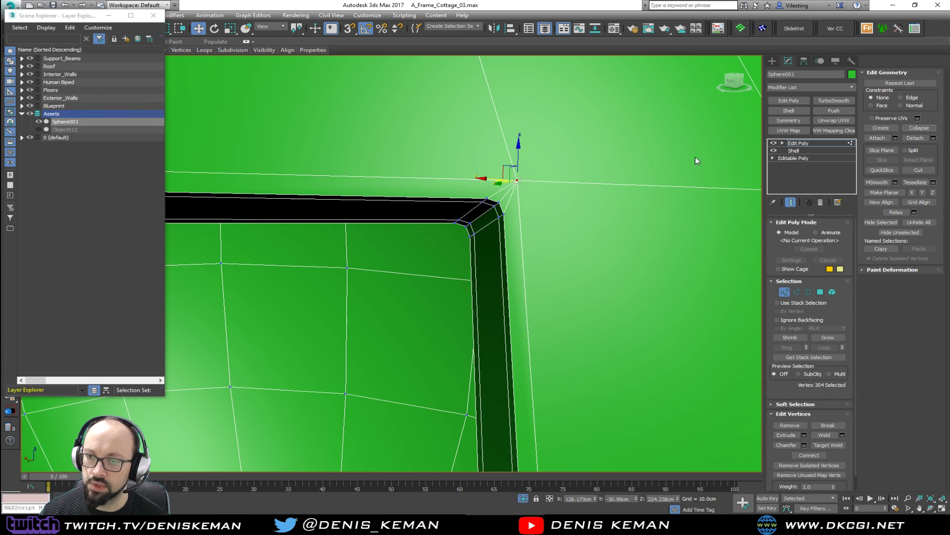
Step: Remove the middle diagonal edge running to the collapsed vertex outside the opening's upper right corner
key("2")
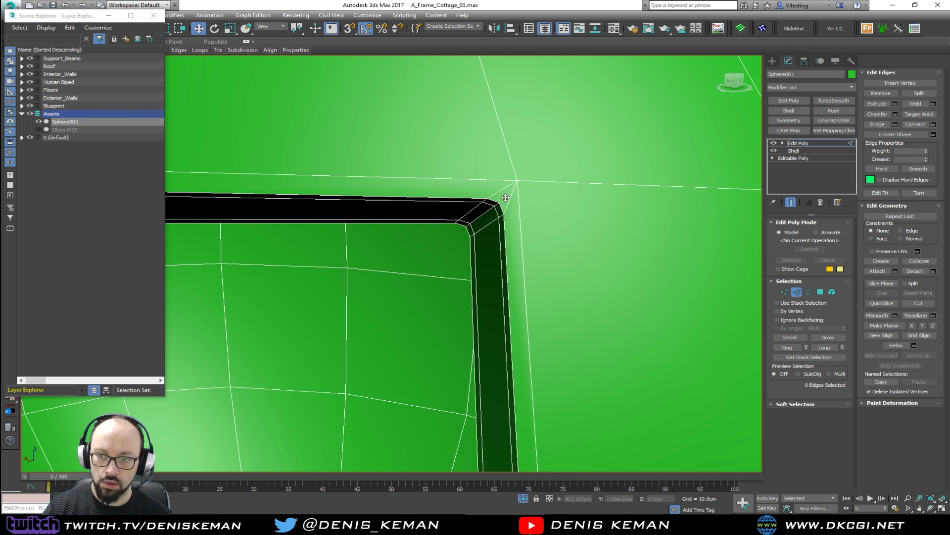
scroll(524, 187, "down", 8)
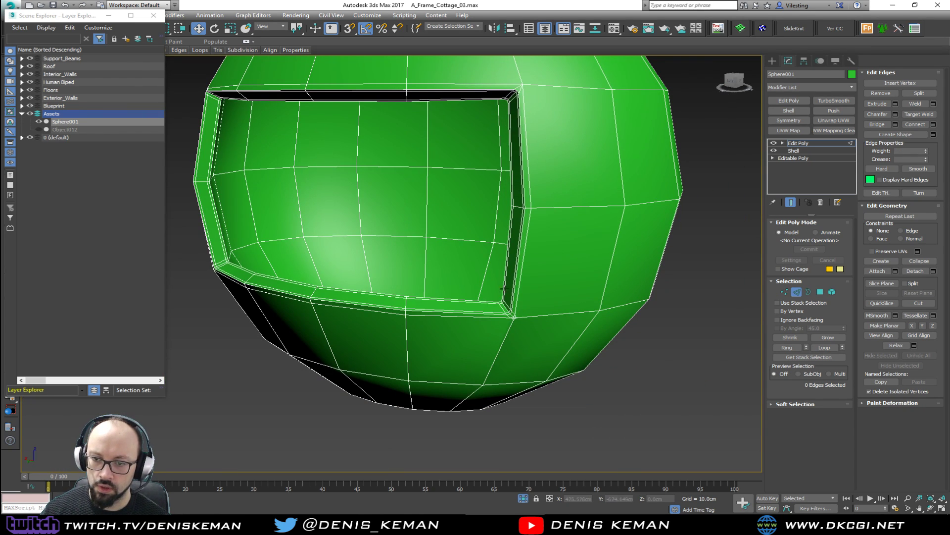
Step: Collapse the eight chamfered vertices outside the opening's lower right corner into one and remove the middle diagonal edge there
key("1")
left_click_drag(520, 326, 499, 298)
key("F3")
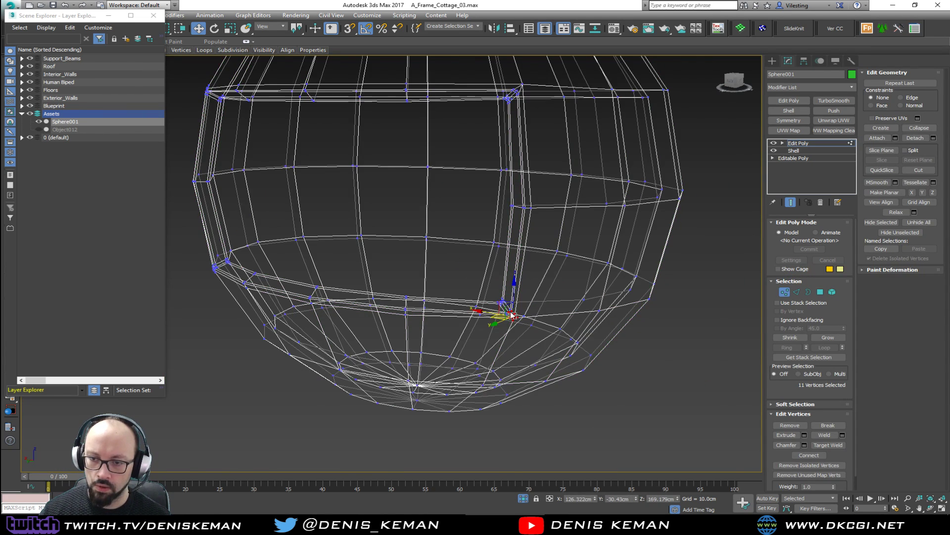
scroll(508, 314, "up", 8)
key("F3")
middle_click_drag(485, 307, 515, 318, "alt")
key("F3")
left_click(519, 325)
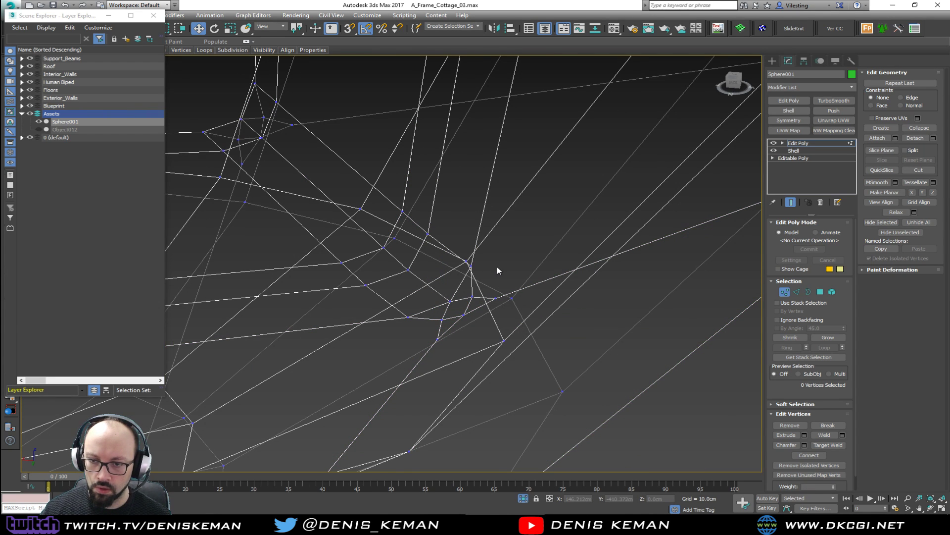
scroll(497, 268, "up", 3)
key("F3")
middle_click_drag(492, 267, 434, 270)
middle_click_drag(636, 275, 656, 272)
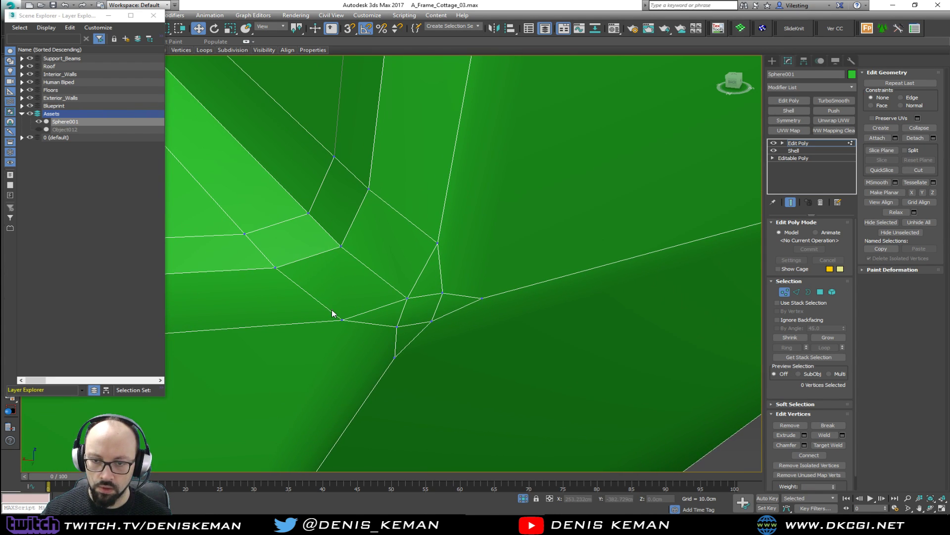
left_click(342, 319)
left_click(405, 297, "ctrl")
left_click(438, 243, "ctrl")
left_click(397, 327, "ctrl")
left_click(432, 321, "ctrl")
left_click(444, 294, "ctrl")
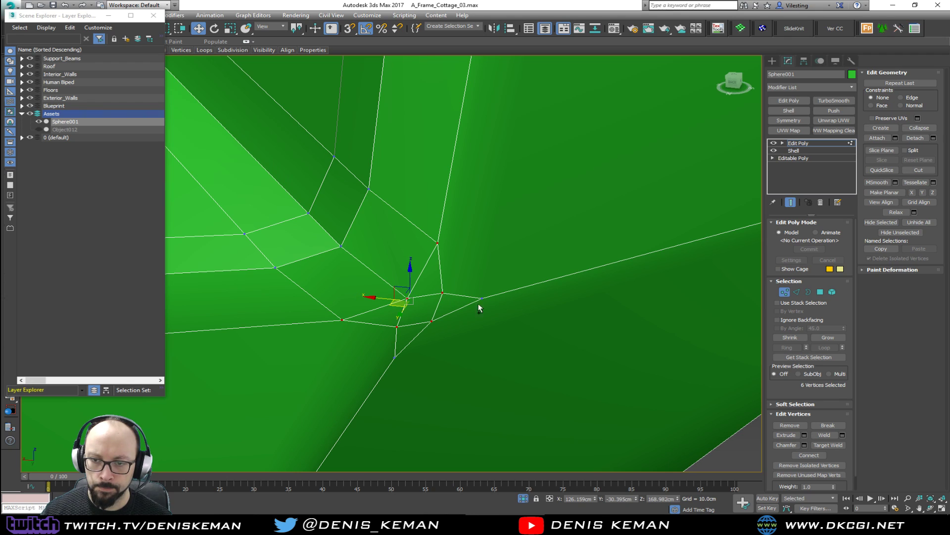
left_click(482, 300, "ctrl")
left_click(397, 357, "ctrl")
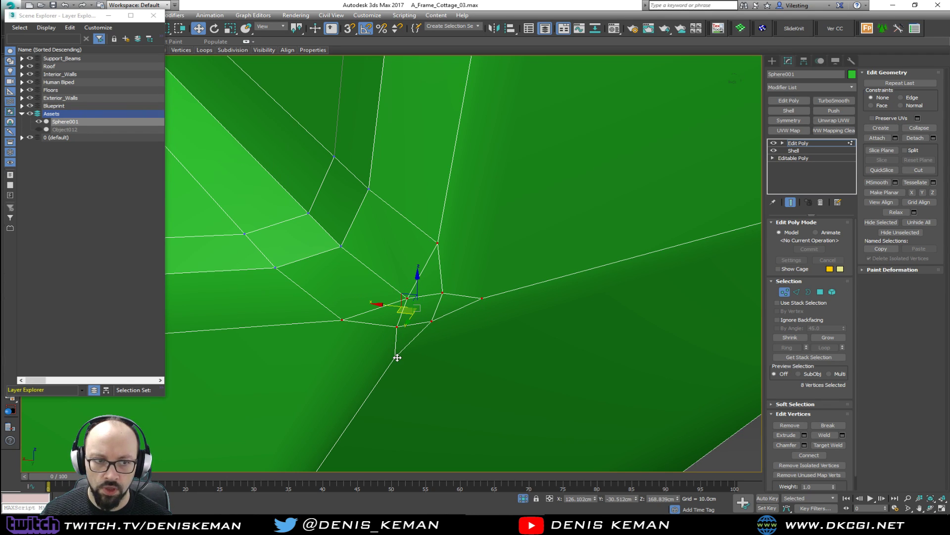
left_click(920, 129)
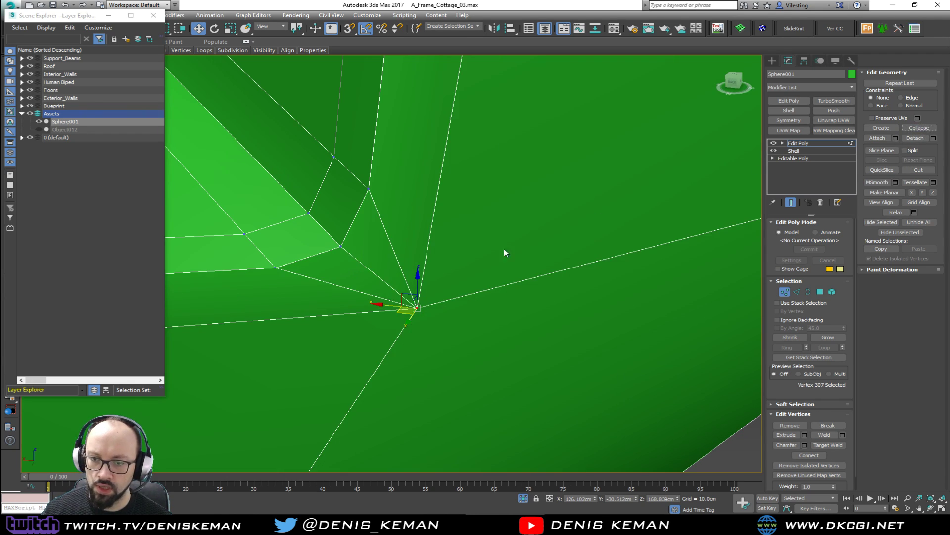
key("2")
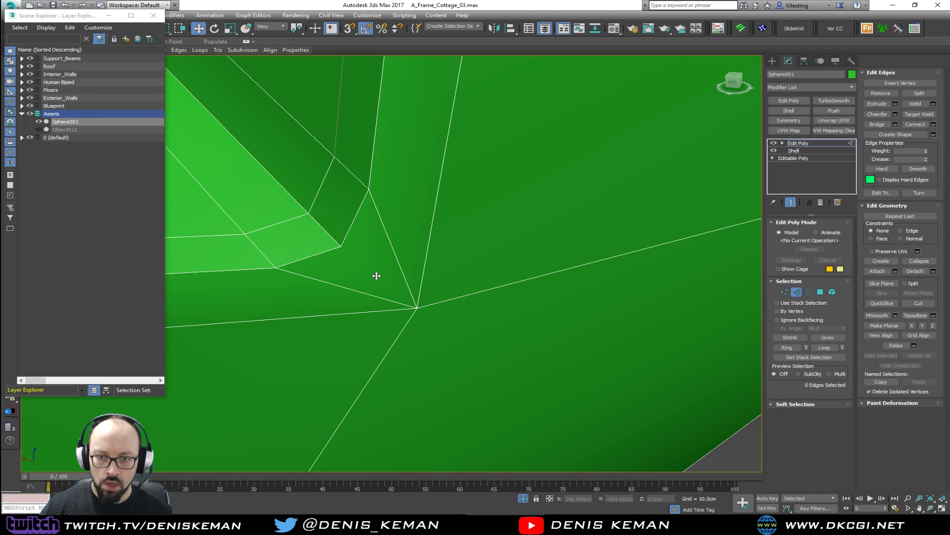
Step: Collapse the eight-vertex cluster outside the opening's lower left corner into one and remove its middle diagonal edge
scroll(376, 275, "down", 2)
scroll(376, 276, "down", 4)
scroll(597, 258, "up", 2)
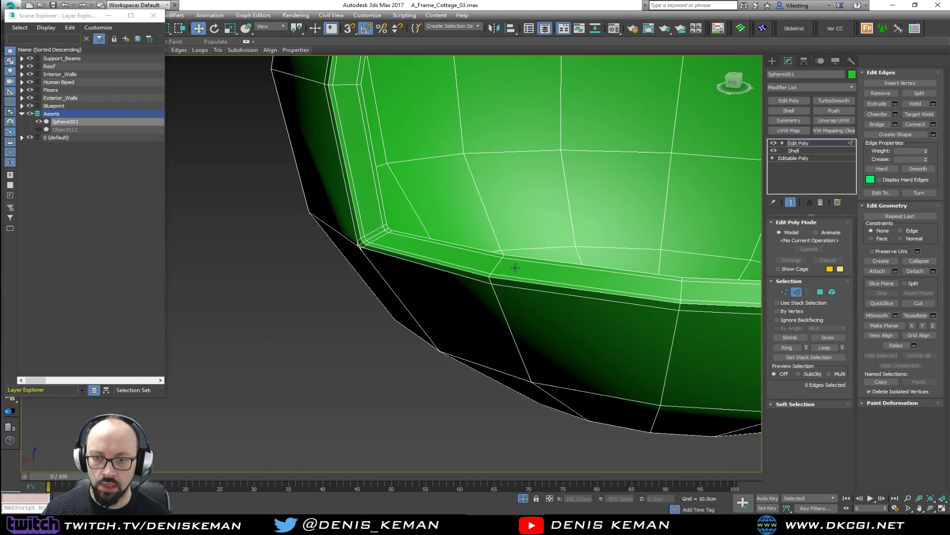
key("1")
left_click(358, 244)
scroll(412, 248, "down", 2)
middle_click_drag(412, 248, 348, 250, "alt")
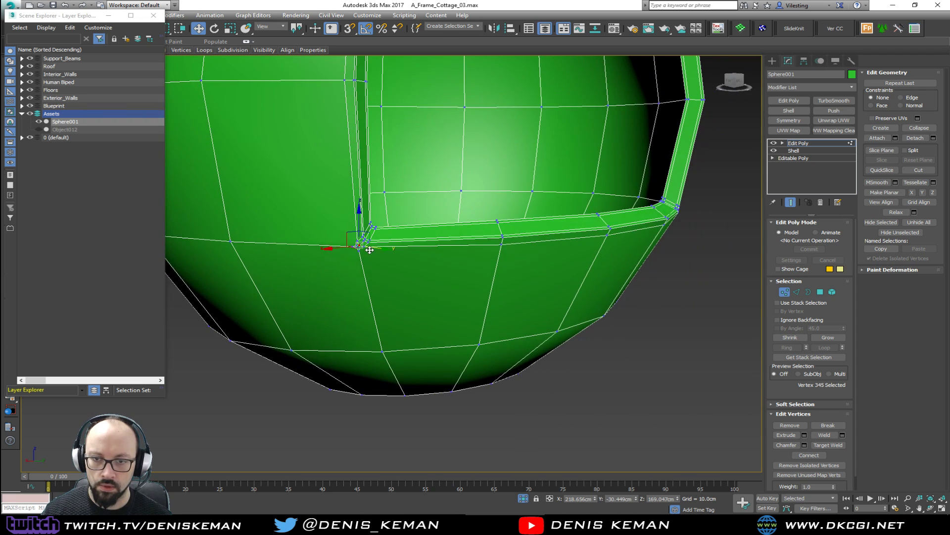
scroll(349, 251, "up", 4)
left_click(394, 234, "ctrl")
left_click(393, 223, "ctrl")
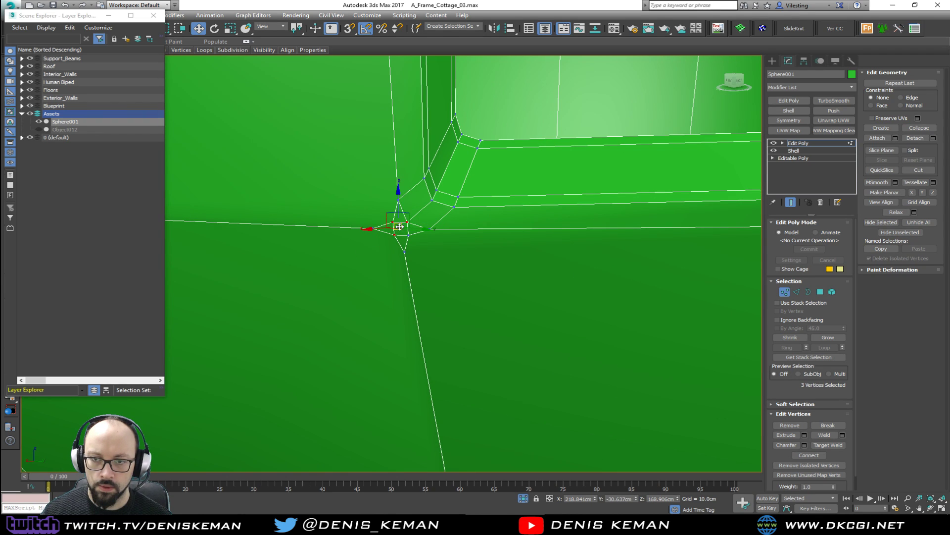
left_click(405, 251, "ctrl")
left_click(372, 228, "ctrl")
left_click(408, 234, "ctrl")
left_click(398, 200, "ctrl")
left_click(430, 231, "ctrl")
left_click(917, 128)
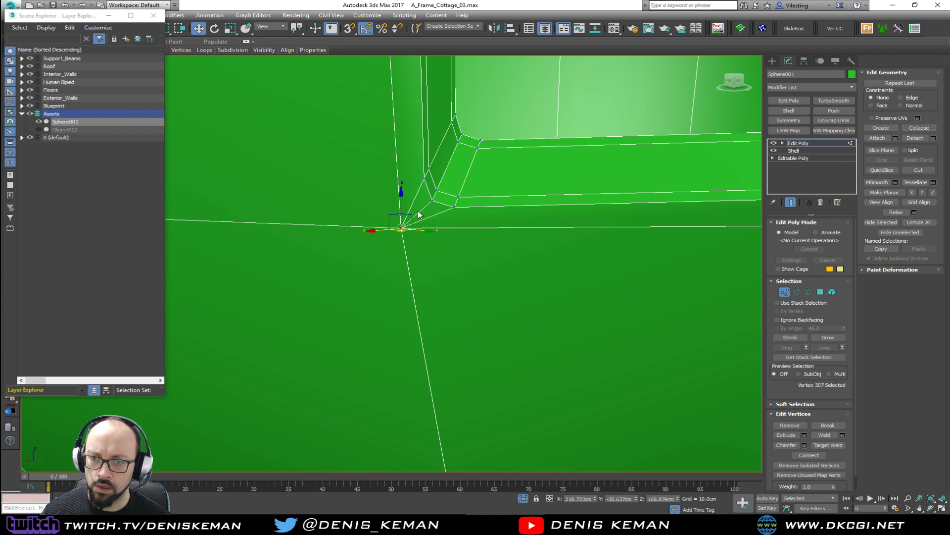
key("2")
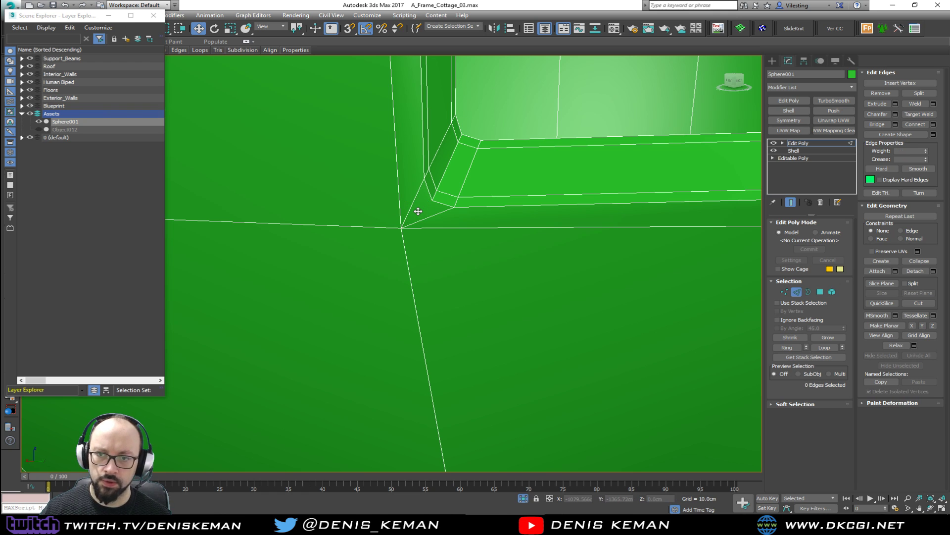
Step: Collapse the eight chamfered vertices outside the opening's upper left corner into a single vertex
key("1")
middle_click_drag(420, 206, 430, 180)
scroll(427, 196, "down", 5)
scroll(430, 180, "down", 5)
scroll(398, 224, "up", 8)
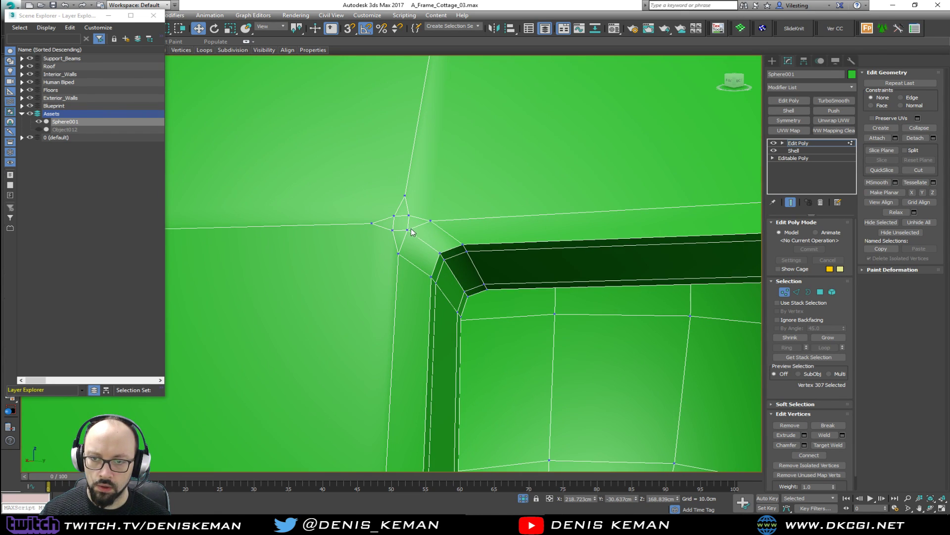
left_click(407, 230, "ctrl")
left_click(431, 221, "ctrl")
left_click(409, 215, "ctrl")
left_click(393, 230, "ctrl")
left_click(394, 216, "ctrl")
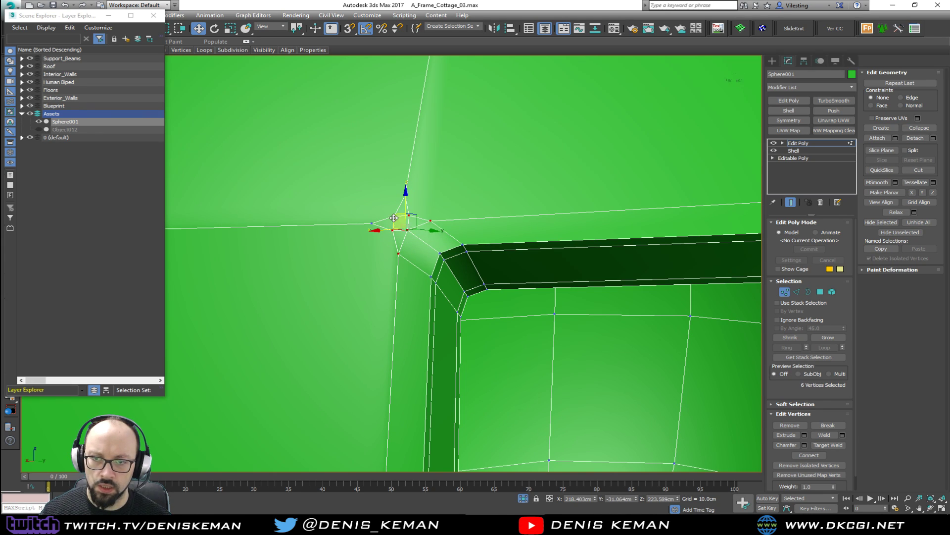
left_click(405, 196, "ctrl")
left_click(371, 223, "ctrl")
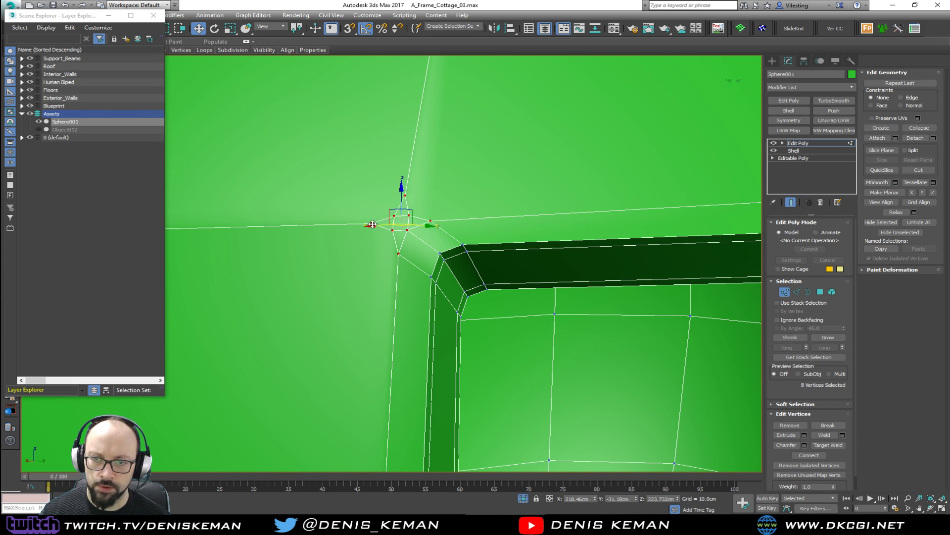
left_click(905, 133)
Step: Remove the middle diagonal edge at the opening's upper left corner and leave edge editing
key("2")
left_click(424, 241)
key("BackSpace")
left_click(797, 292)
Step: Add a TurboSmooth modifier with 2 iterations to the sphere and check the opening's smoothed corners without edge lines
scroll(545, 255, "down", 4)
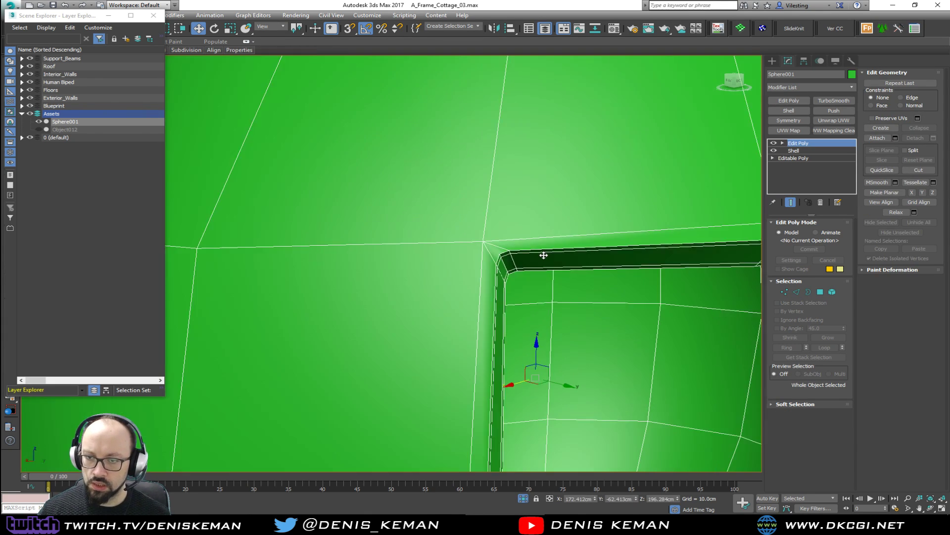
left_click(848, 100)
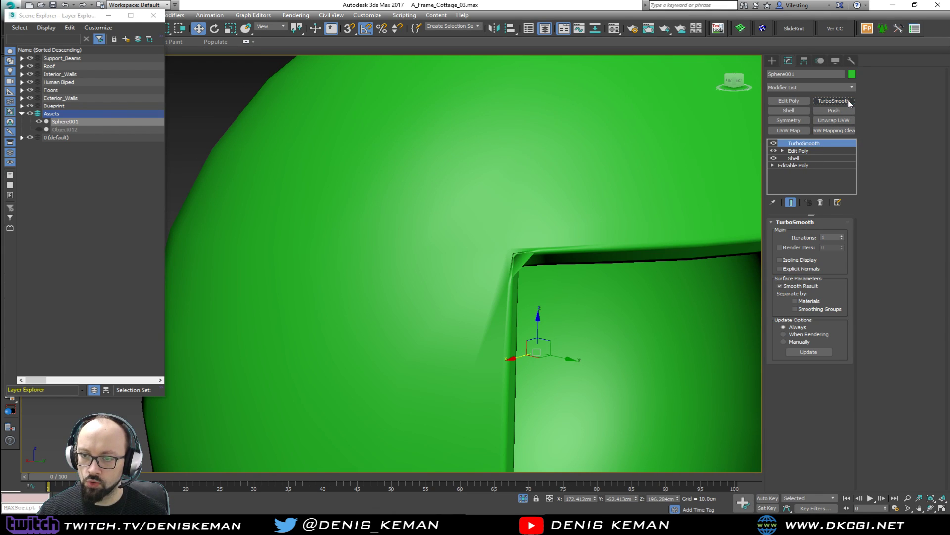
scroll(463, 112, "up", 3)
key("F4")
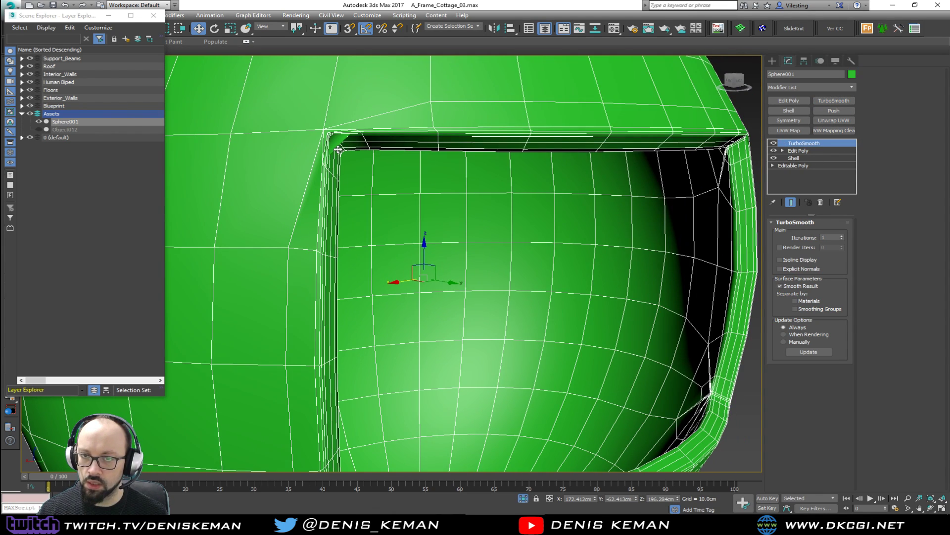
left_click(842, 236)
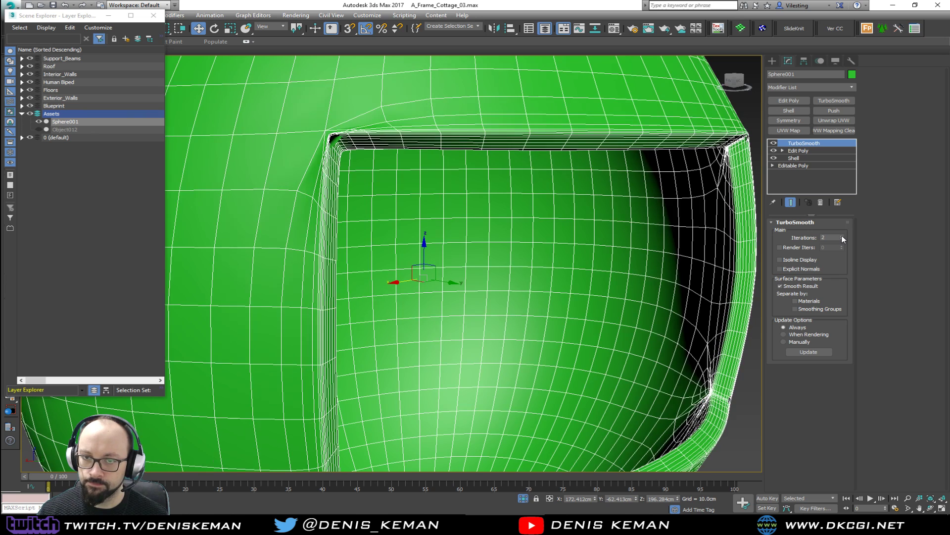
key("F4")
scroll(417, 152, "down", 4)
middle_click_drag(417, 152, 349, 158, "alt")
scroll(461, 212, "up", 5)
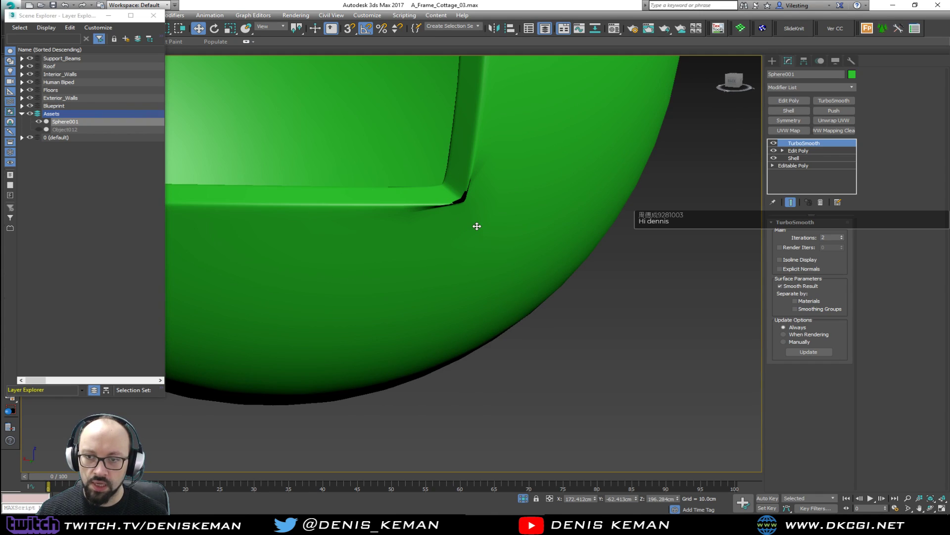
Step: In the Edit Poly level, connect the collapsed vertex outside the opening's lower right corner to the middle chamfer vertex
key("F4")
left_click(817, 150)
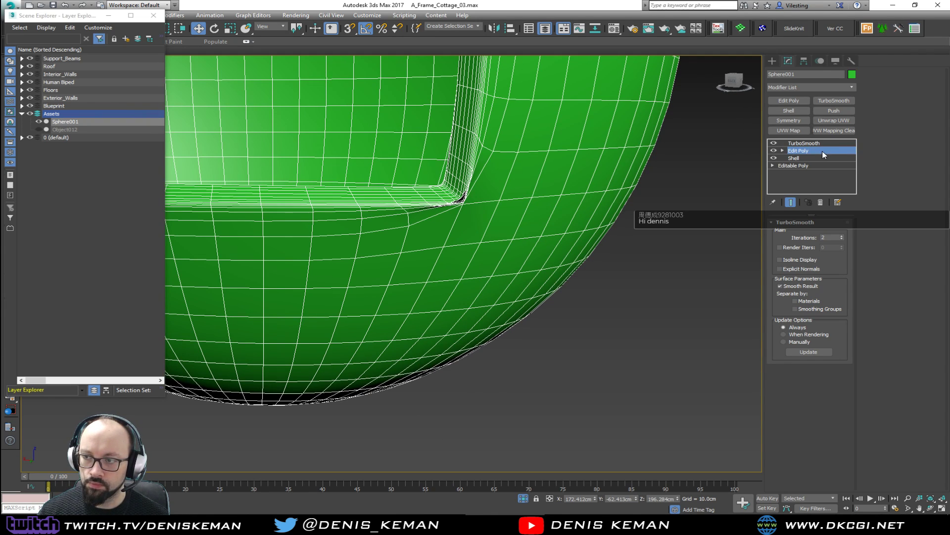
left_click(773, 143)
scroll(468, 221, "up", 3)
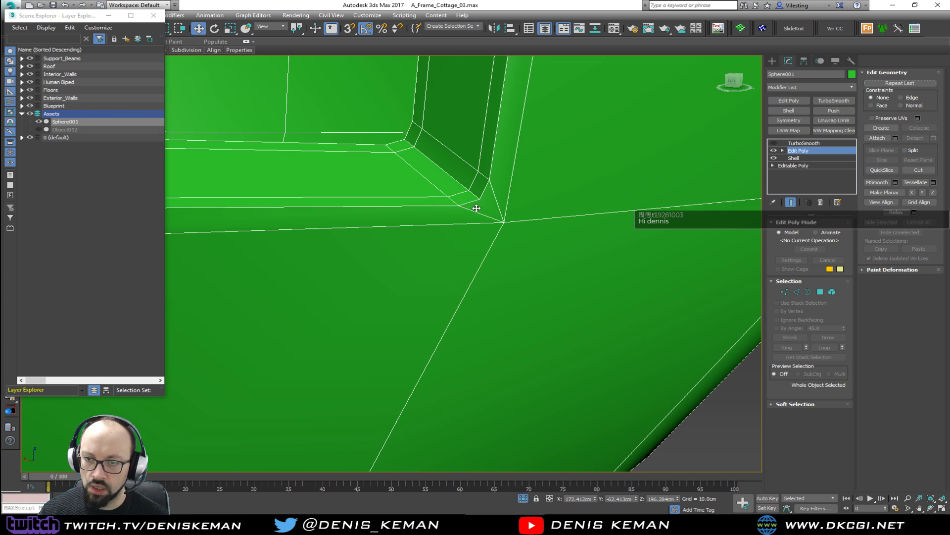
key("1")
left_click(503, 222)
left_click(479, 200, "ctrl")
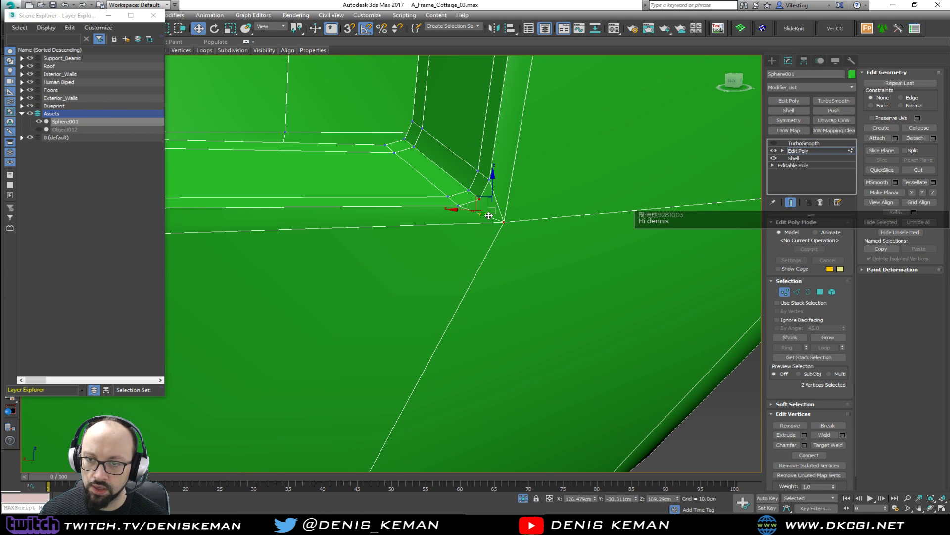
left_click(774, 143)
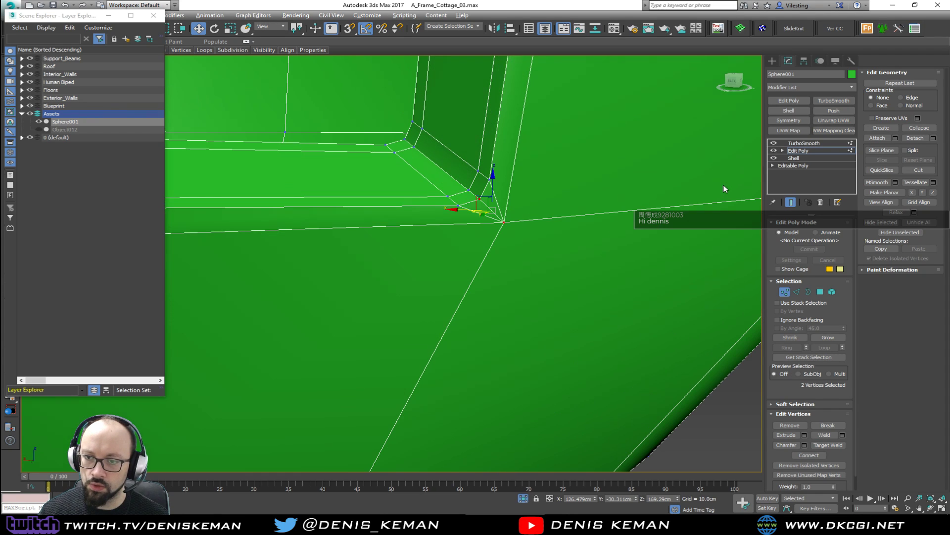
scroll(503, 219, "up", 3)
middle_click_drag(501, 218, 501, 228)
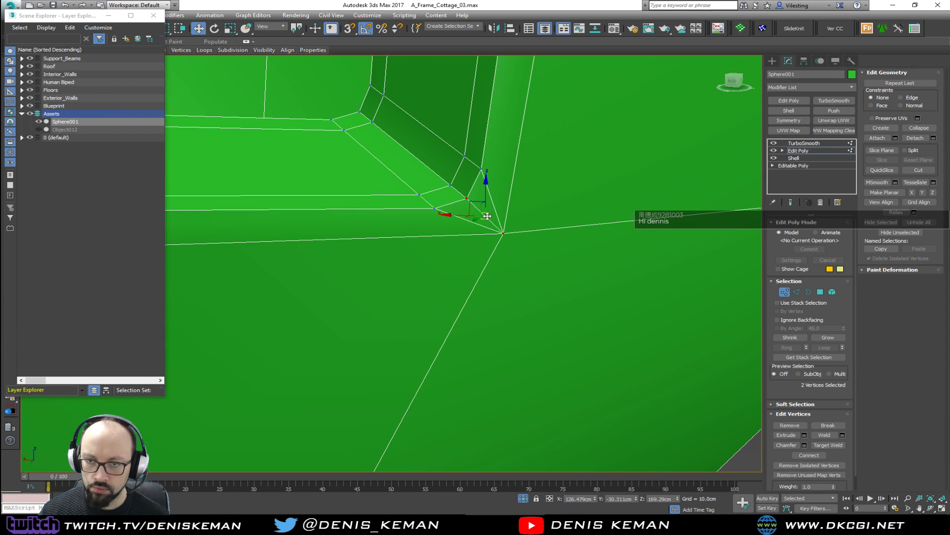
Step: Remove the middle edge loop across the wall thickness at the lower right corner and check the smoothed result
key("2")
double_click(442, 179)
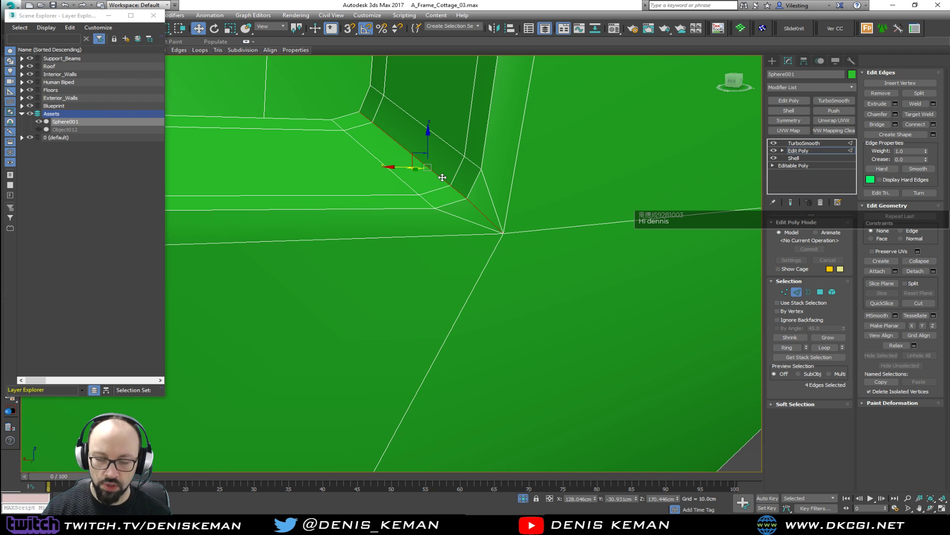
key("ctrl+BackSpace")
key("ctrl+q")
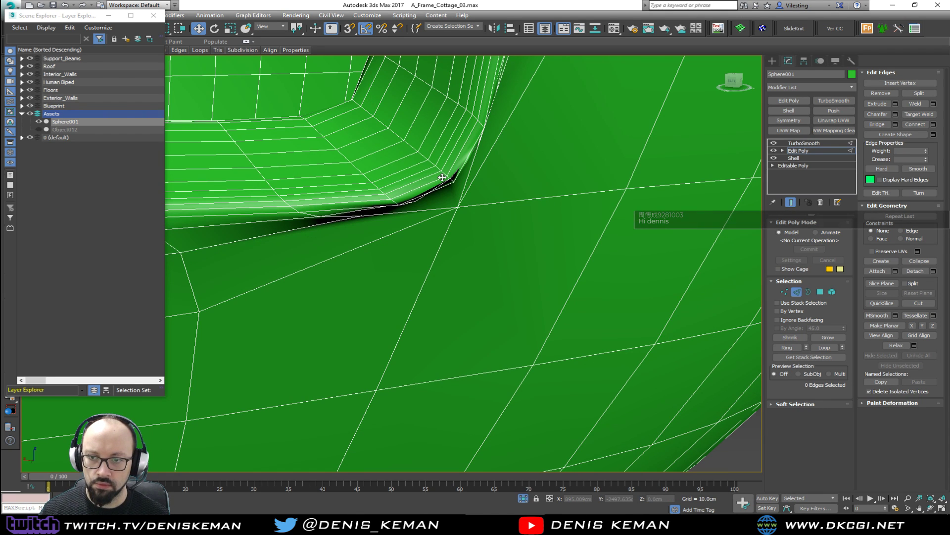
key("ctrl+q")
scroll(440, 186, "down", 5)
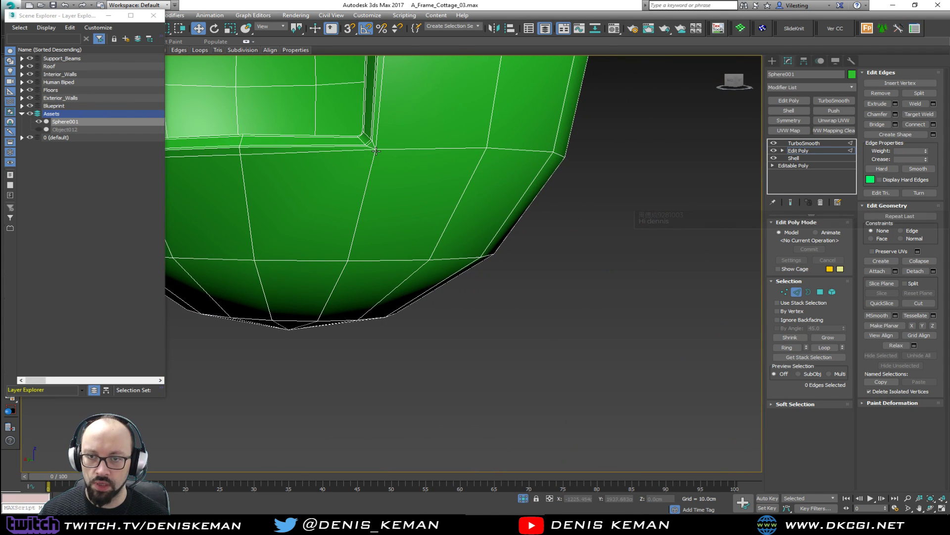
Step: Insert a vertical support loop around the sphere just outside the opening's right side with SwiftLoop and preview the smoothing
key("1")
left_click(375, 150)
left_click(373, 163)
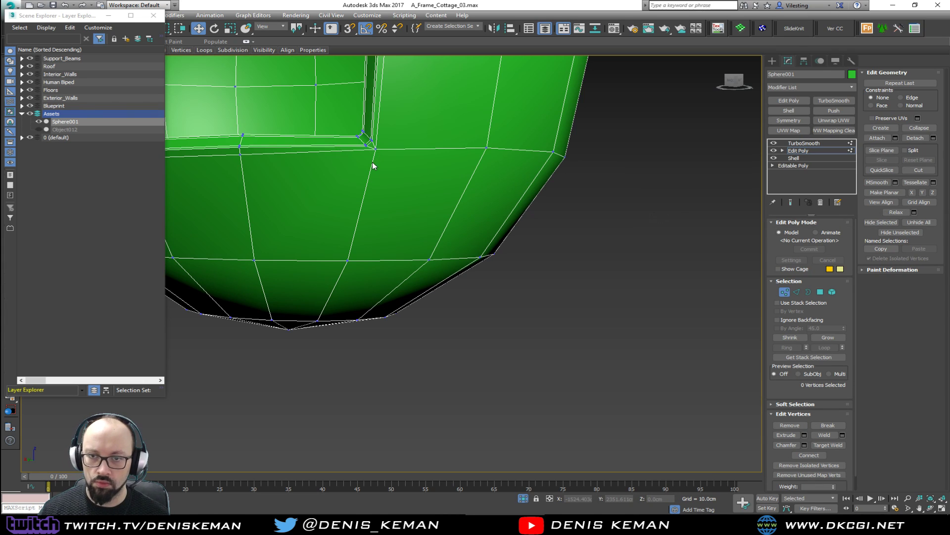
key("alt+s")
left_click(384, 156)
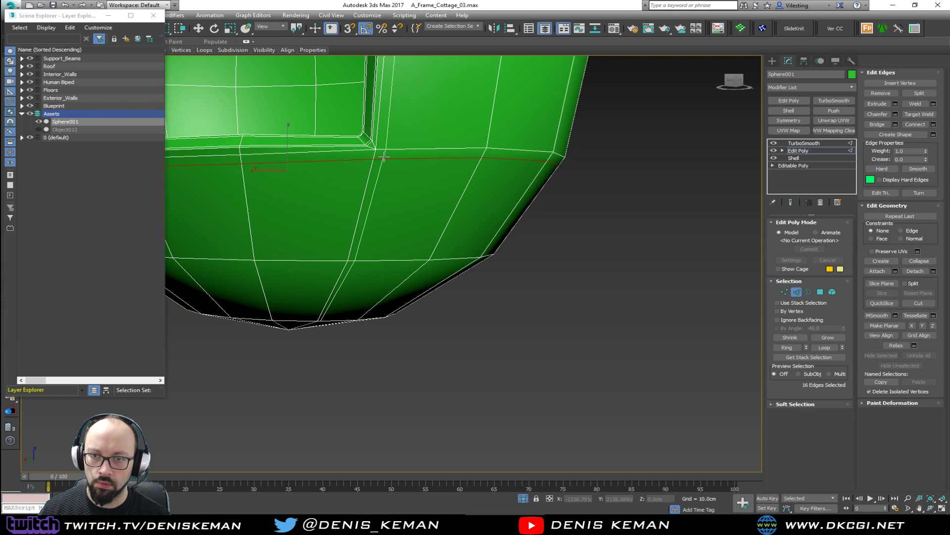
right_click(388, 170)
key("ctrl+e")
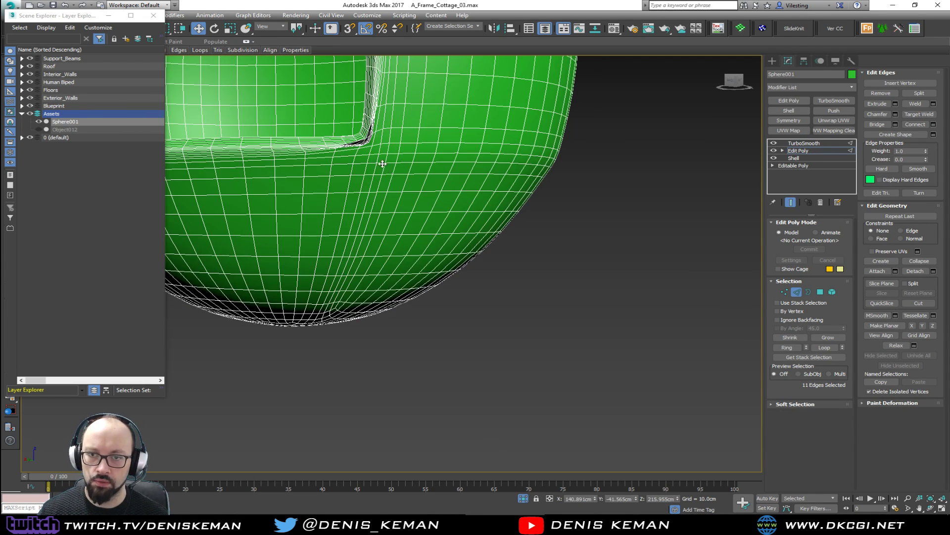
key("ctrl+e")
Step: Insert a horizontal support loop around the sphere just above the opening's top edge with SwiftLoop and preview the smoothing
scroll(394, 185, "down", 5)
middle_click_drag(495, 243, 473, 205, "alt")
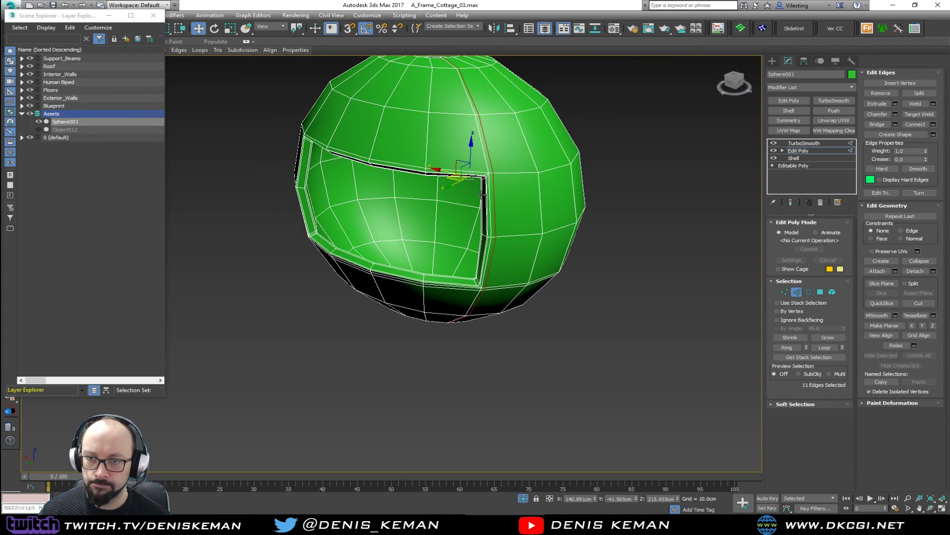
scroll(491, 159, "up", 5)
key("alt+1")
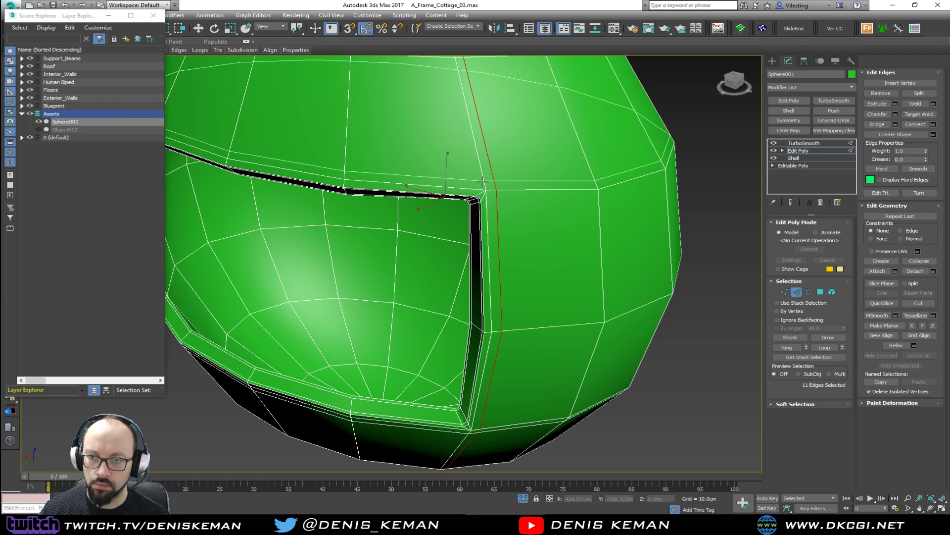
left_click(483, 181)
right_click(481, 200)
scroll(479, 197, "up", 5)
scroll(480, 198, "up", 1)
key("2")
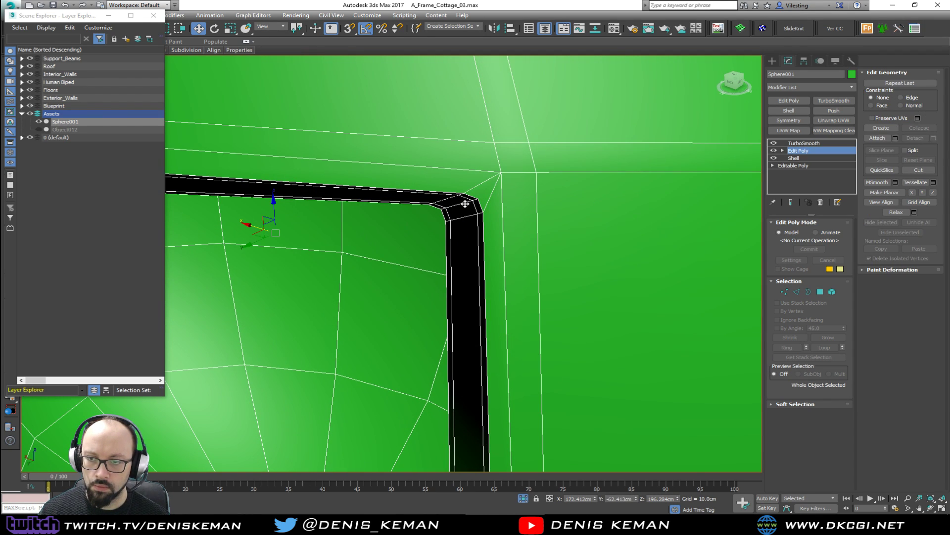
key("Up")
left_click(814, 151)
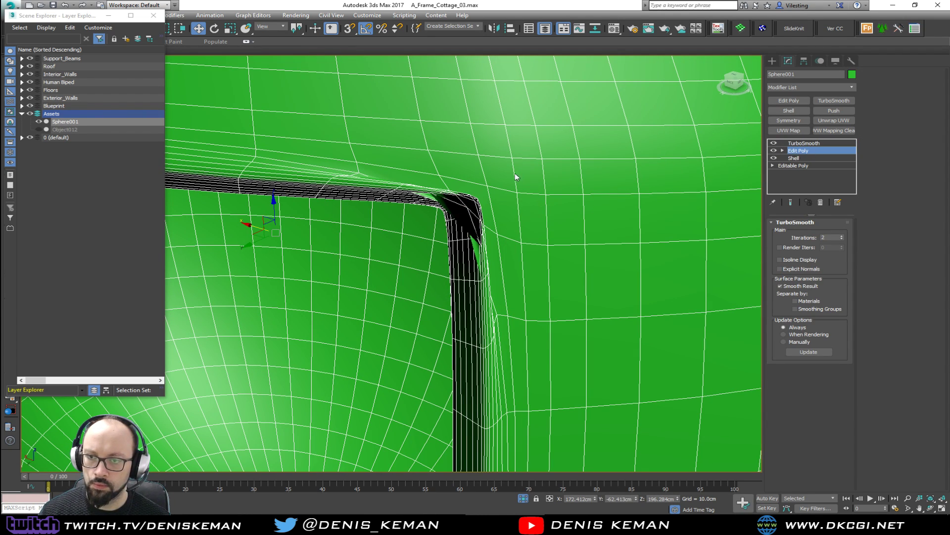
Step: Remove the middle edge loop across the wall thickness at the opening's upper right corner
key("2")
left_click(459, 206)
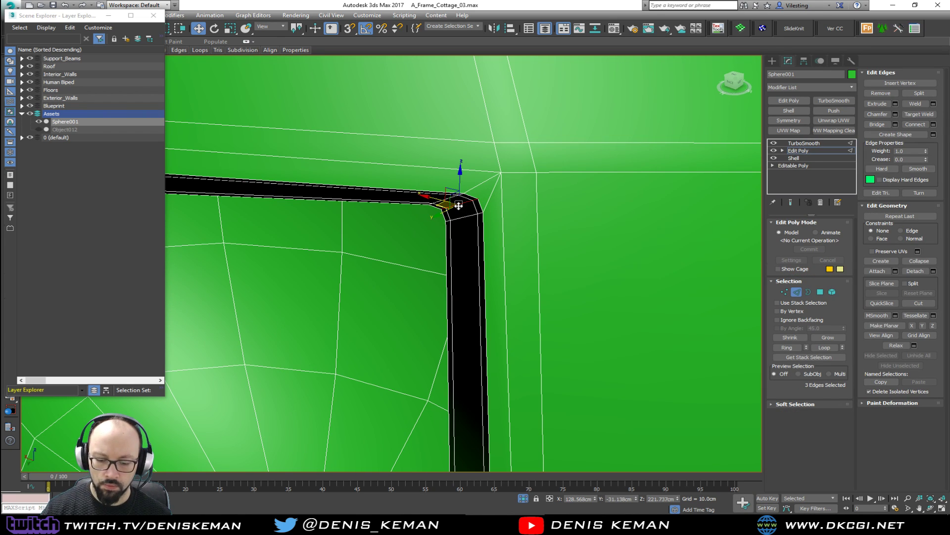
key("ctrl+BackSpace")
left_click(466, 216)
middle_click_drag(466, 216, 614, 171, "alt")
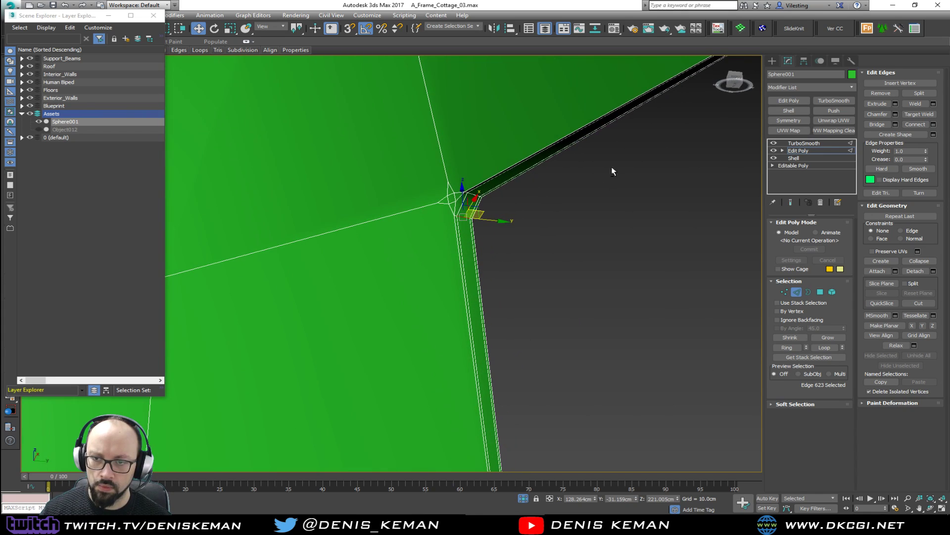
Step: Try to collapse the vertices beside the wall edge on the inner side of the upper right corner, and undo the collapse
key("1")
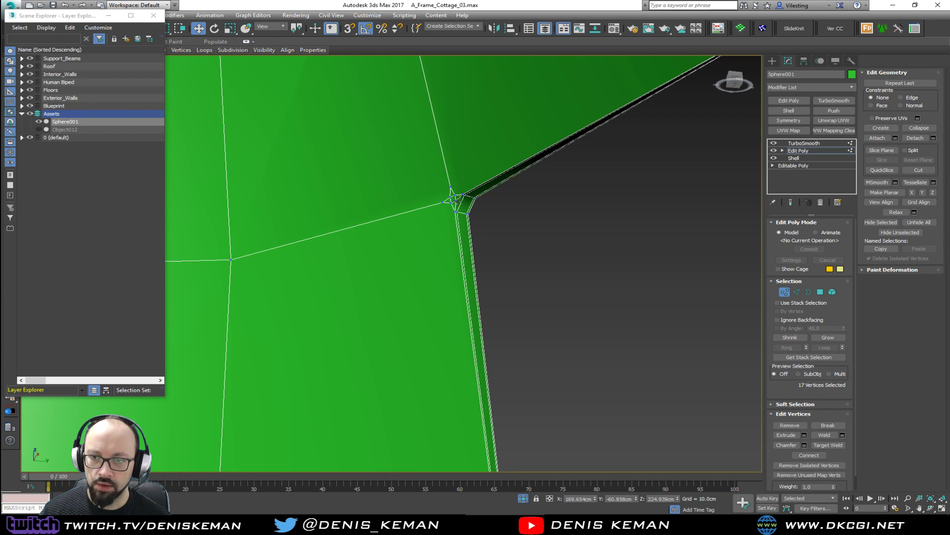
left_click(453, 195)
scroll(456, 195, "up", 2)
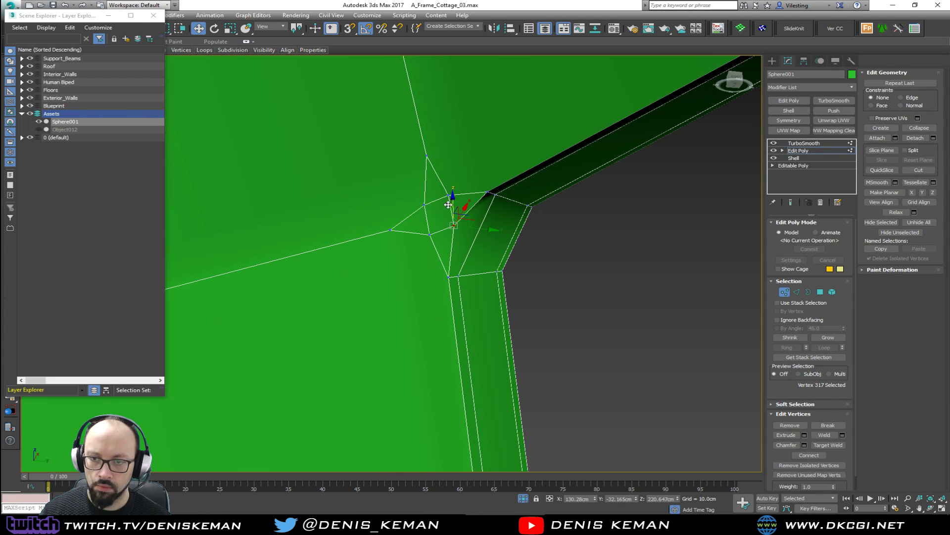
left_click(429, 233, "ctrl")
left_click(488, 194, "ctrl")
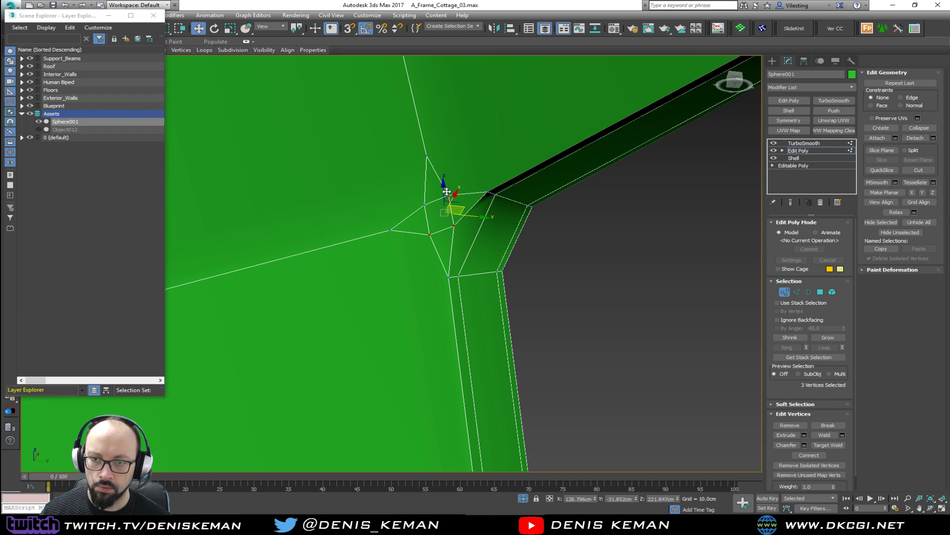
left_click(486, 192, "ctrl")
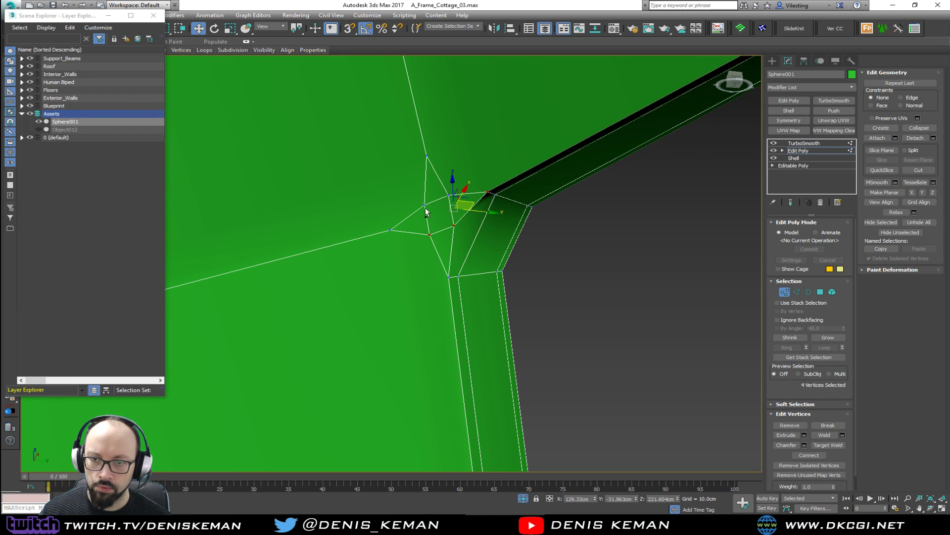
left_click(447, 196, "ctrl")
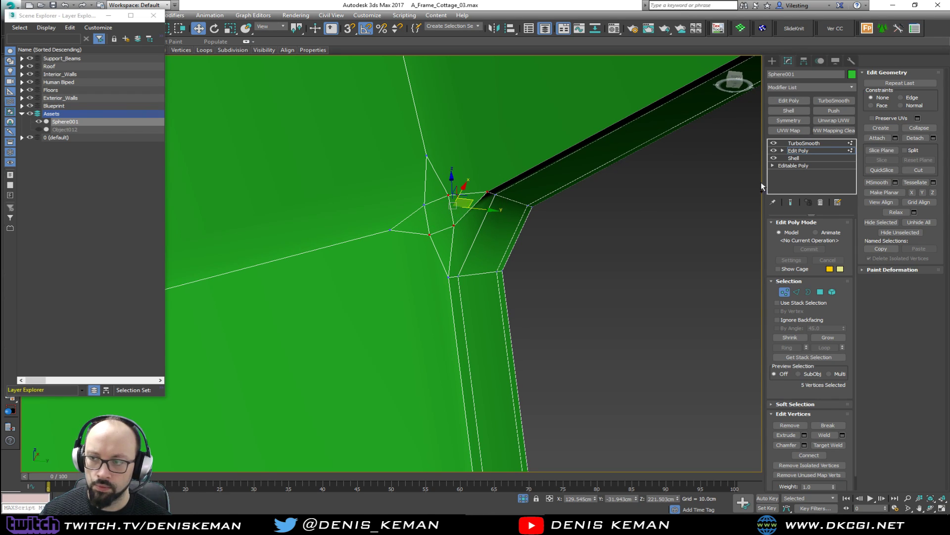
left_click(922, 127)
key("ctrl+z")
Step: Collapse the five chamfer vertices on the inner side of the opening's upper right corner into one vertex and check the corner
left_click(414, 207)
left_click(428, 156)
left_click(425, 205, "ctrl")
left_click(449, 195, "ctrl")
left_click(430, 235, "ctrl")
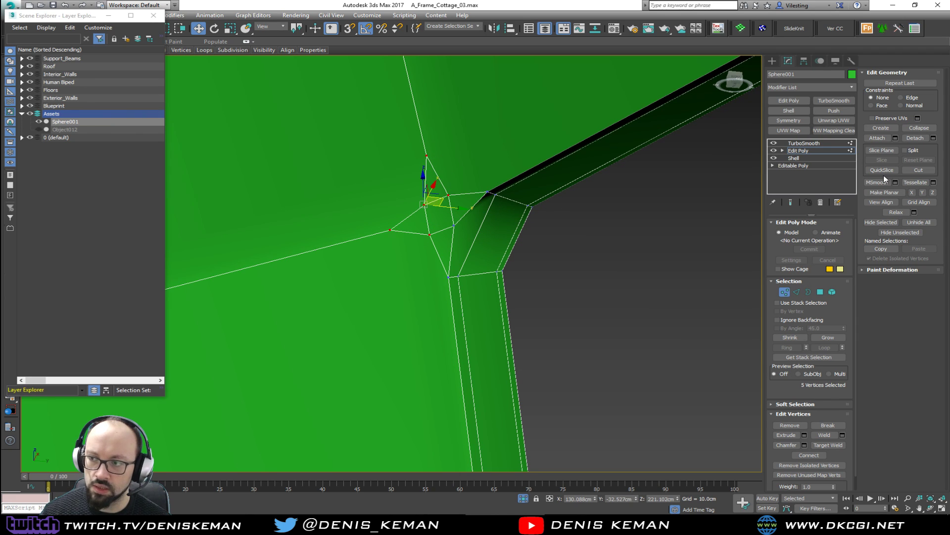
left_click(920, 128)
middle_click_drag(517, 251, 460, 257, "alt")
key("z")
scroll(547, 254, "down", 5)
scroll(547, 257, "up", 3)
scroll(547, 256, "down", 4)
mouse_move(515, 273)
middle_mouse_down("alt")
mouse_move(586, 255)
mouse_move(575, 246)
mouse_move(522, 273)
mouse_move(529, 254)
mouse_move(568, 233)
mouse_move(513, 268)
middle_mouse_up("alt")
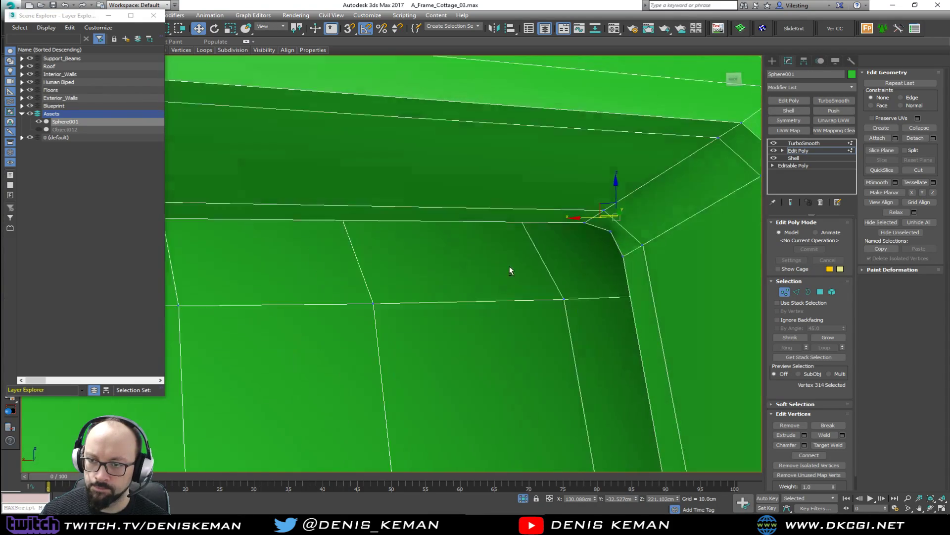
Step: Replace the TurboSmooth modifier with a new one and inspect the smoothing at the opening's upper right corner
scroll(549, 265, "down", 4)
left_click(798, 150)
left_click(804, 143)
left_click(820, 202)
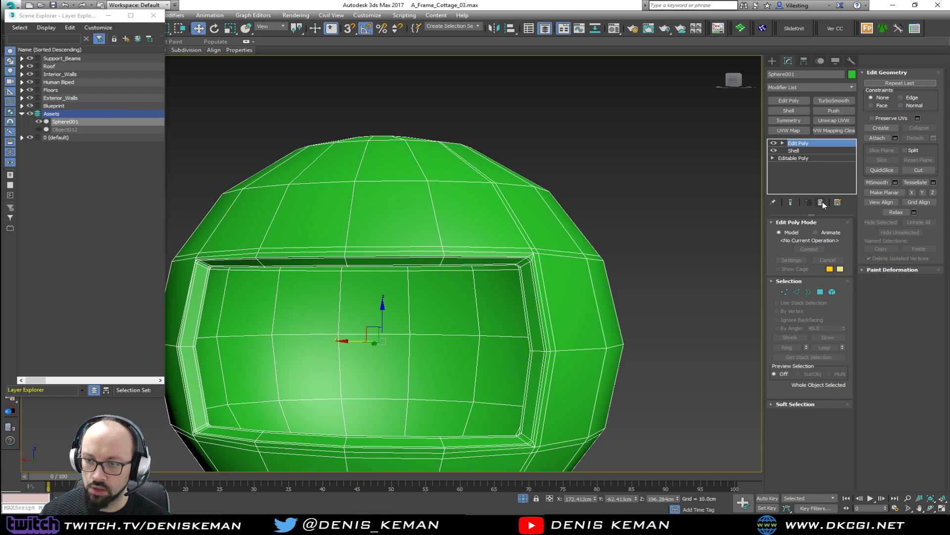
left_click(834, 101)
scroll(535, 273, "up", 6)
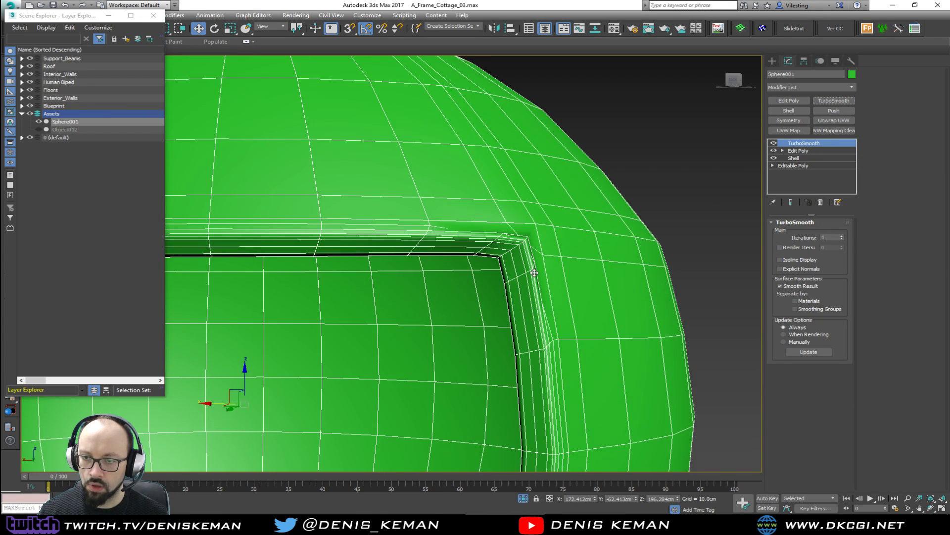
key("z")
key("F4")
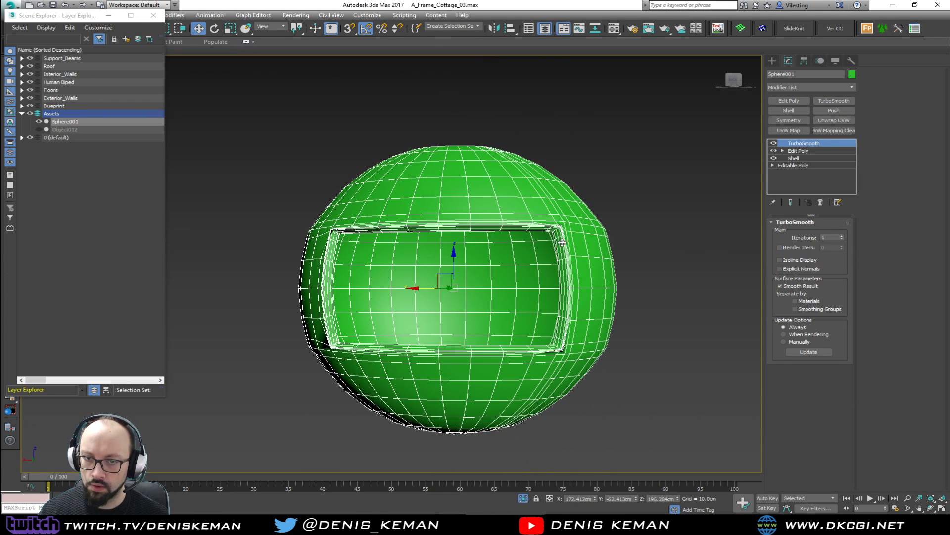
Step: Delete the TurboSmooth and Edit Poly modifiers and add a fresh Edit Poly modifier above the Shell
left_click(821, 202)
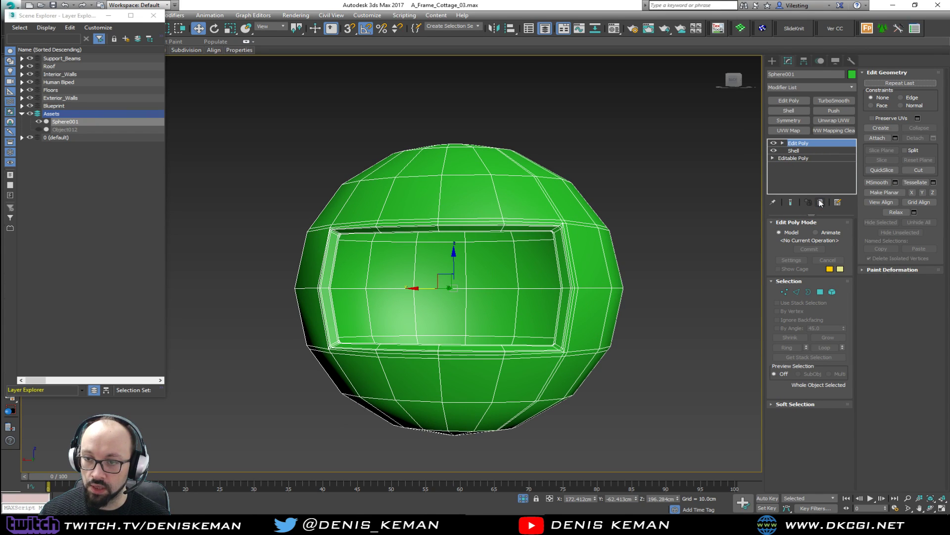
left_click(821, 202)
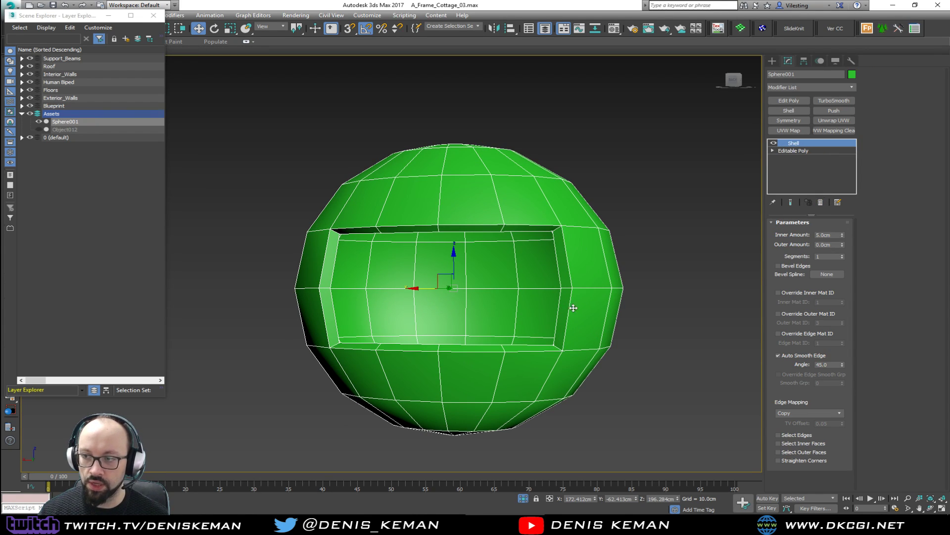
left_click(804, 102)
Step: Select the four wall-thickness polygons on the opening's left and right sides to check their smoothing group
key("4")
left_click(334, 303)
left_click(331, 267, "ctrl")
middle_click_drag(332, 267, 448, 268, "alt")
left_click(512, 283, "ctrl")
left_click(513, 316, "ctrl")
middle_click_drag(513, 316, 491, 328, "alt")
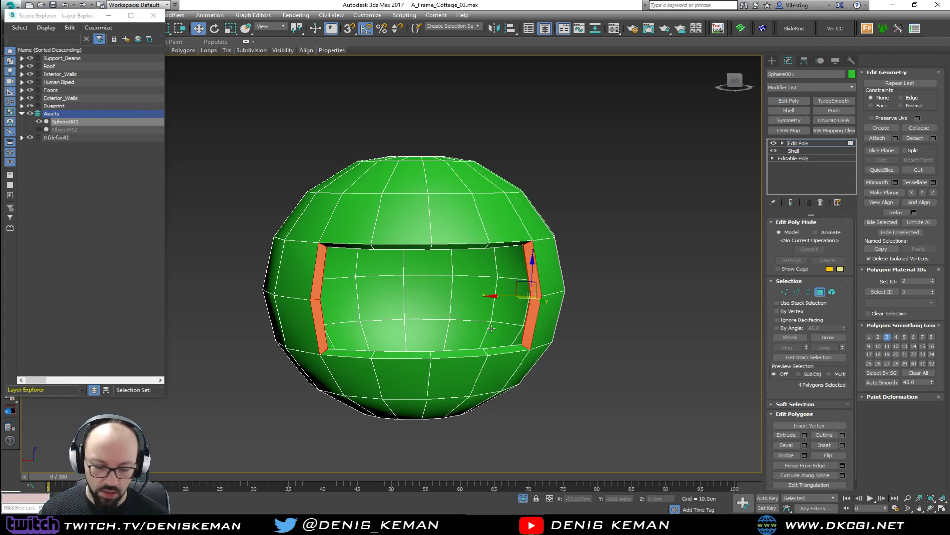
Step: Select the wall-thickness polygons along the opening's bottom and top to check their smoothing groups, and leave polygon editing
left_click(500, 356)
left_click(495, 353)
left_click(474, 352)
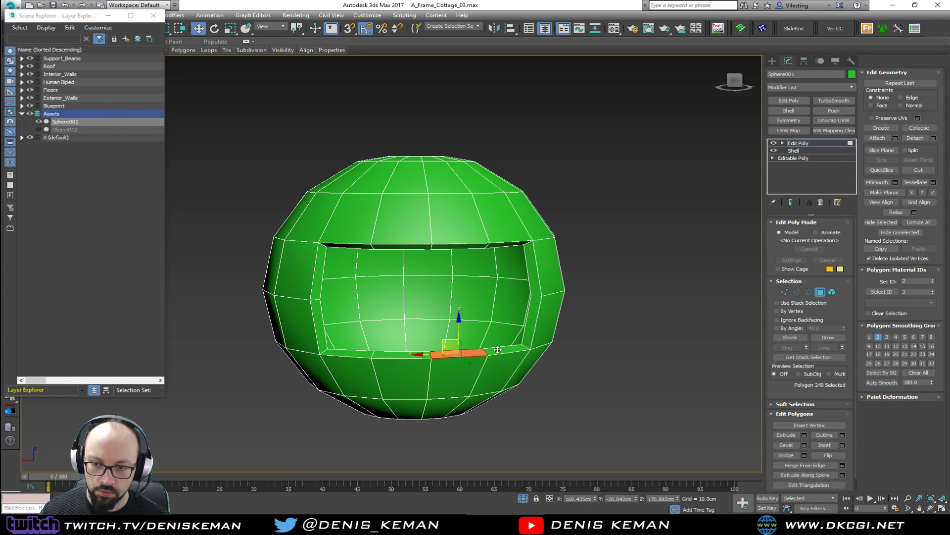
left_click(347, 354, "shift")
middle_click_drag(347, 354, 363, 282, "alt")
left_click(364, 285, "ctrl")
left_click(406, 287, "ctrl")
left_click(439, 294, "ctrl")
left_click(497, 316, "ctrl")
left_click(824, 295)
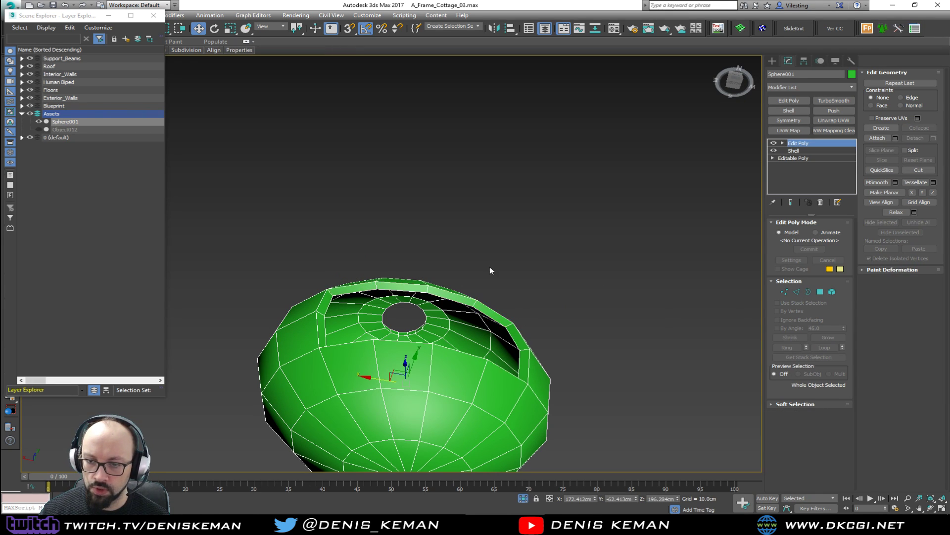
Step: Add a TurboSmooth modifier with 2 iterations, separated by smoothing groups, and check the opening's sharp edges without edge lines
middle_click_drag(489, 267, 495, 327, "alt")
left_click(833, 99)
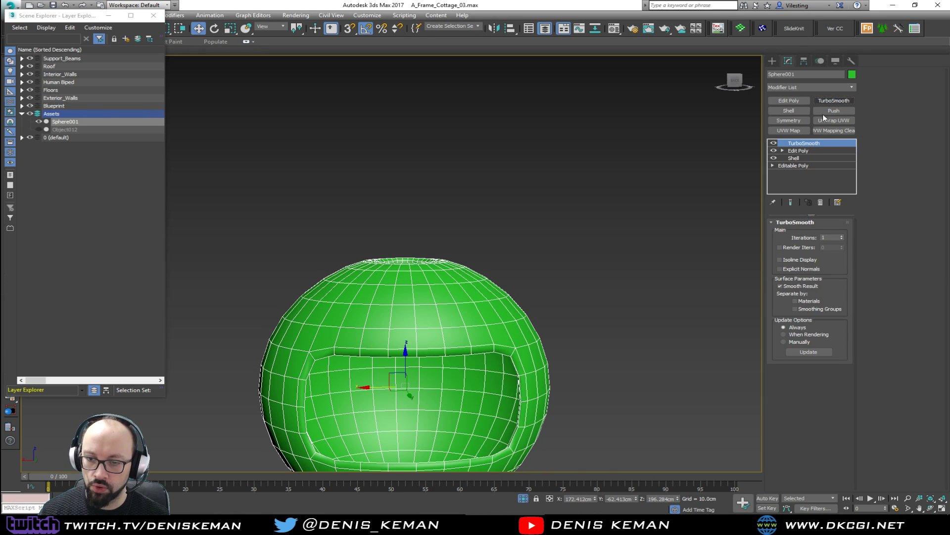
left_click(831, 310)
key("F4")
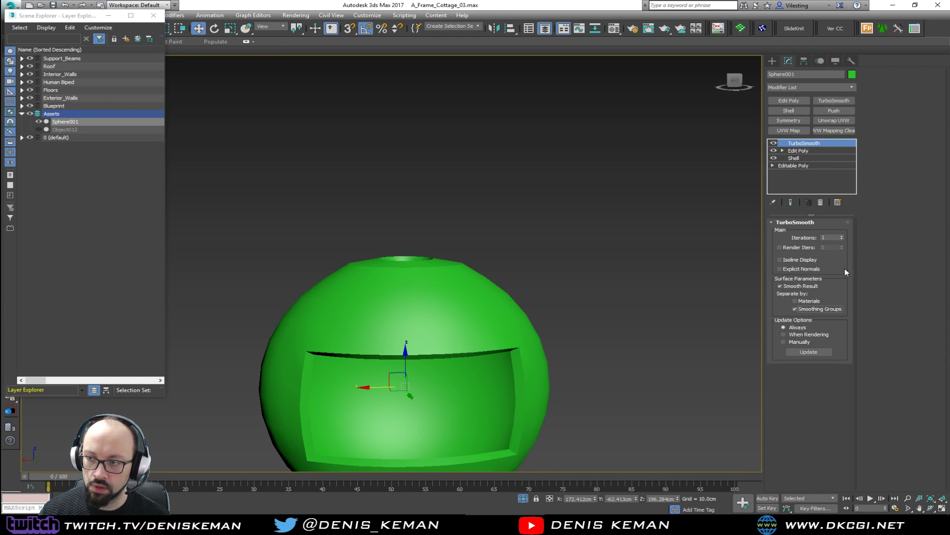
left_click(842, 236)
middle_click_drag(594, 232, 531, 222, "alt")
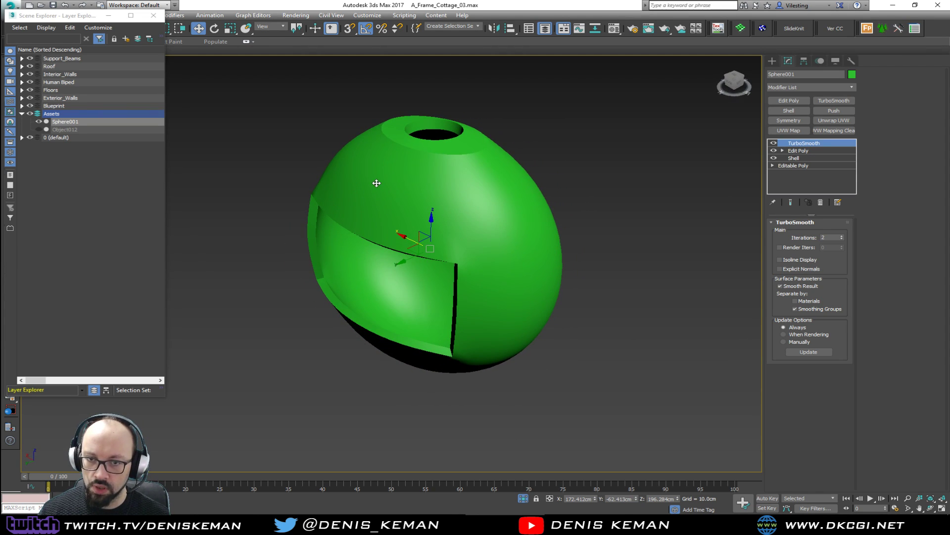
Step: In the Edit Poly level, select the sphere's outer surface polygons with By Angle at 45.0 and show the smoothed end result
key("F4")
left_click(805, 151)
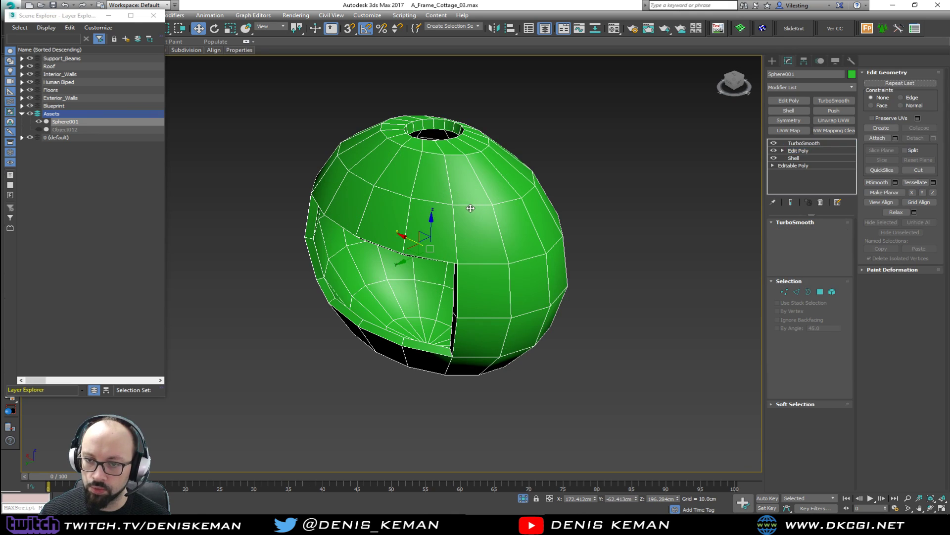
left_click(455, 208)
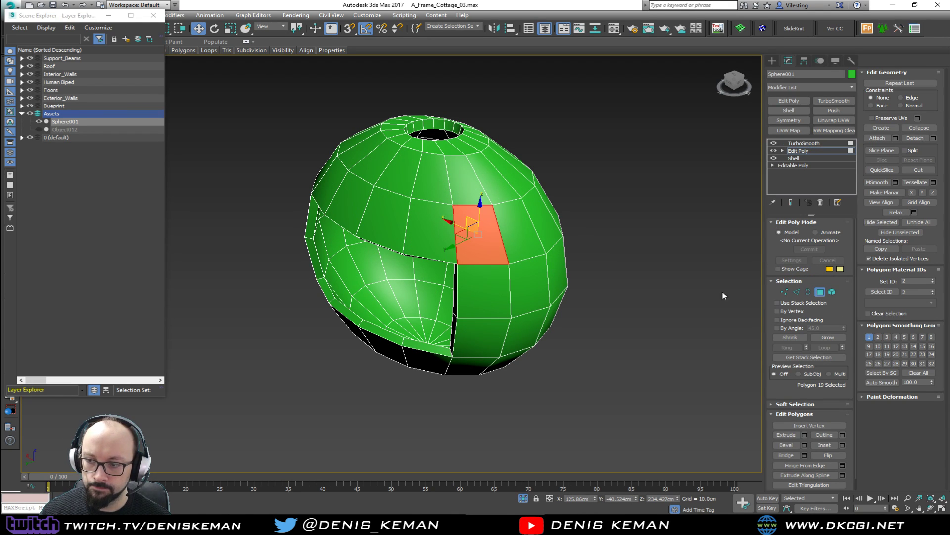
left_click(799, 328)
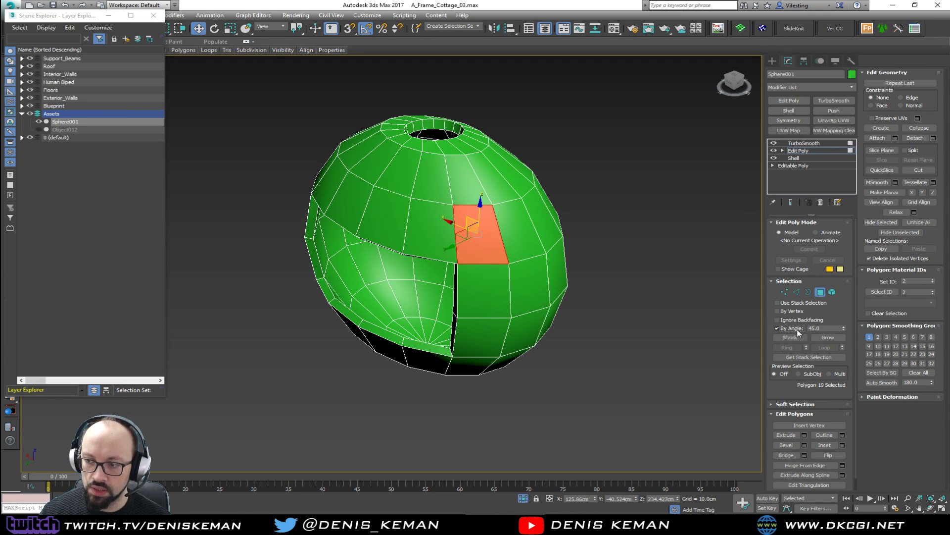
left_click(502, 237)
middle_click_drag(502, 237, 579, 208, "alt")
key("ctrl+q")
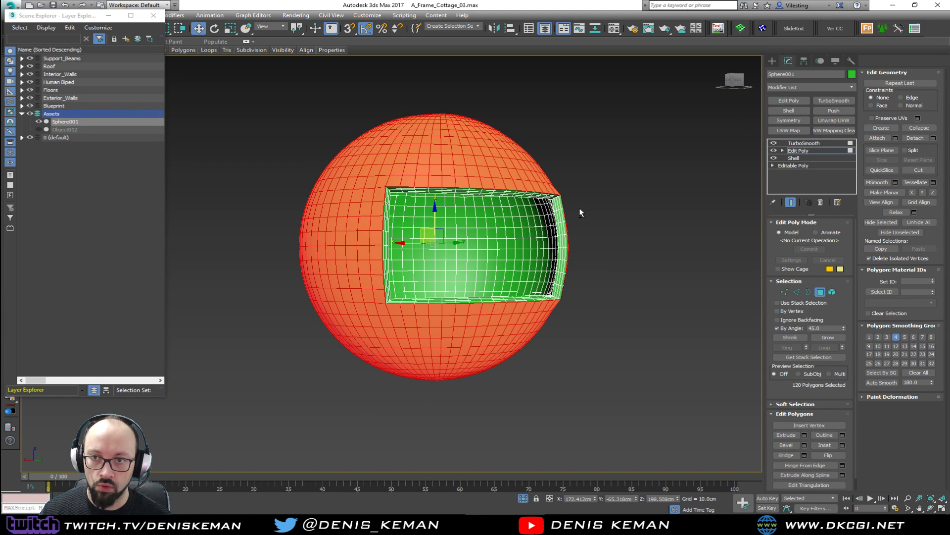
Step: Leave polygon editing, deselect the sphere and inspect its smoothed opening and chimney hole from several angles
middle_click_drag(512, 173, 468, 245, "alt")
left_click(400, 257)
left_click(821, 292)
left_click(660, 297)
key("F4")
mouse_move(535, 267)
middle_mouse_down("alt")
mouse_move(501, 239)
mouse_move(530, 253)
middle_mouse_up("alt")
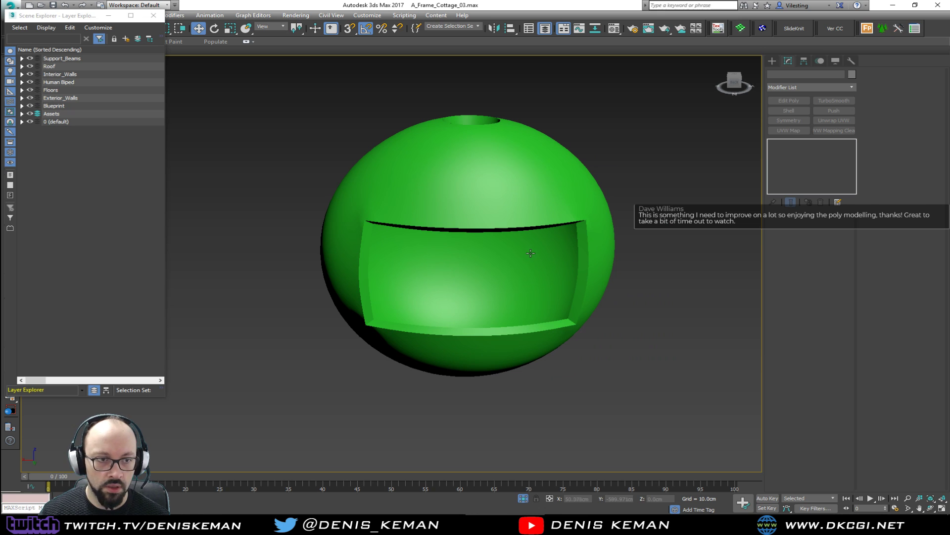
middle_click_drag(505, 214, 333, 259, "alt")
middle_click_drag(445, 378, 449, 399, "alt")
key("F4")
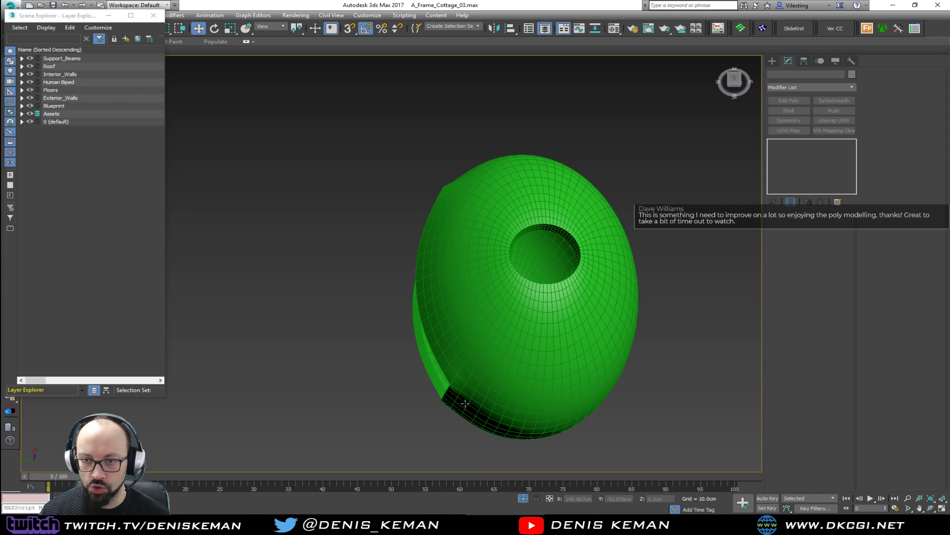
middle_click_drag(469, 352, 426, 208, "alt")
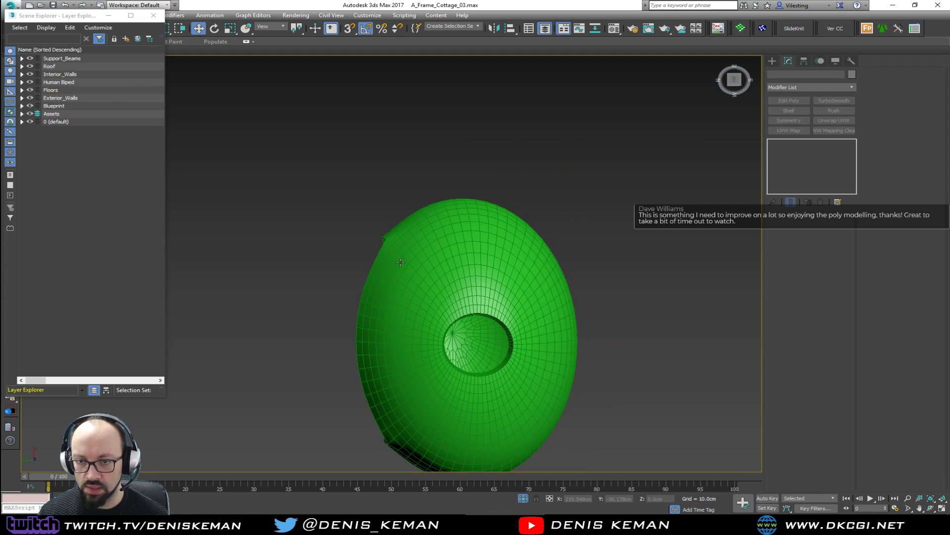
Step: Maximize the Top viewport and frame the sphere to examine its outline around the opening
key("alt+w")
left_click(342, 129)
key("z")
key("alt+w")
middle_click_drag(345, 162, 406, 220)
scroll(406, 219, "down", 2)
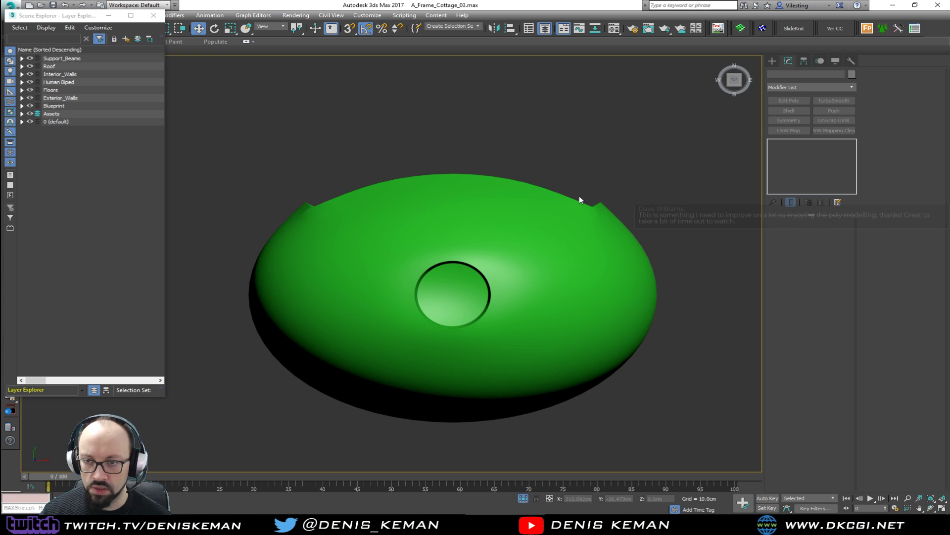
Step: End the sphere's isolation, maximize the Perspective viewport and display the whole cottage as wireframe
right_click(539, 165)
mouse_move(559, 150)
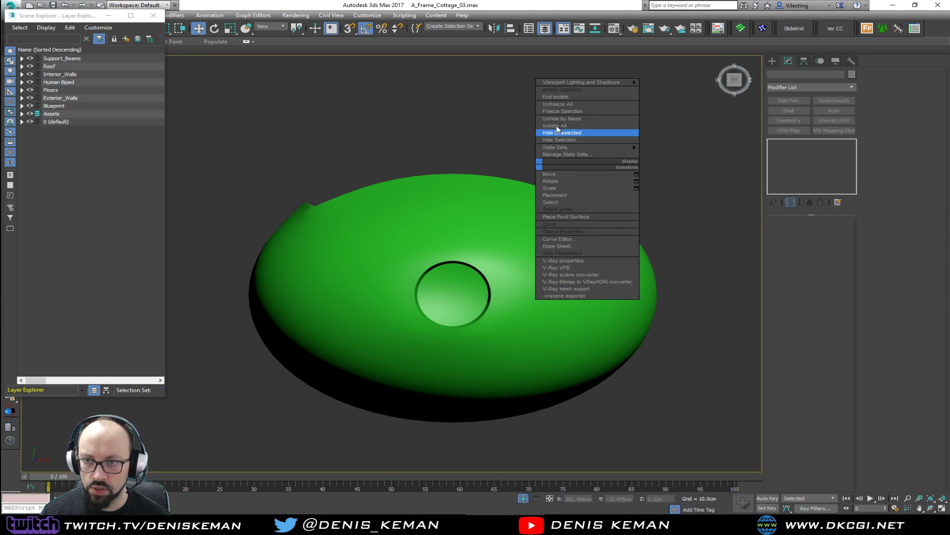
left_click(564, 97)
key("alt+w")
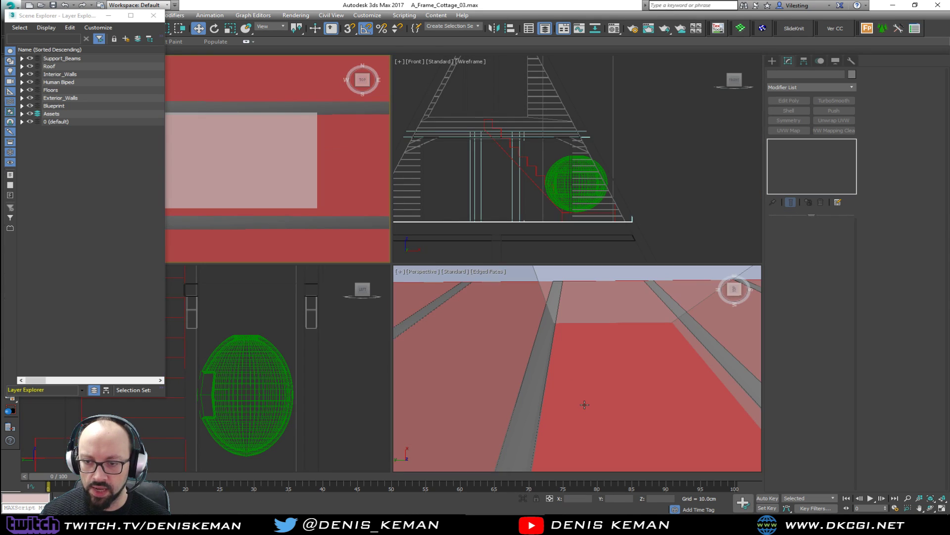
middle_click(584, 403)
key("alt+w")
middle_click_drag(584, 403, 561, 391, "alt")
key("F3")
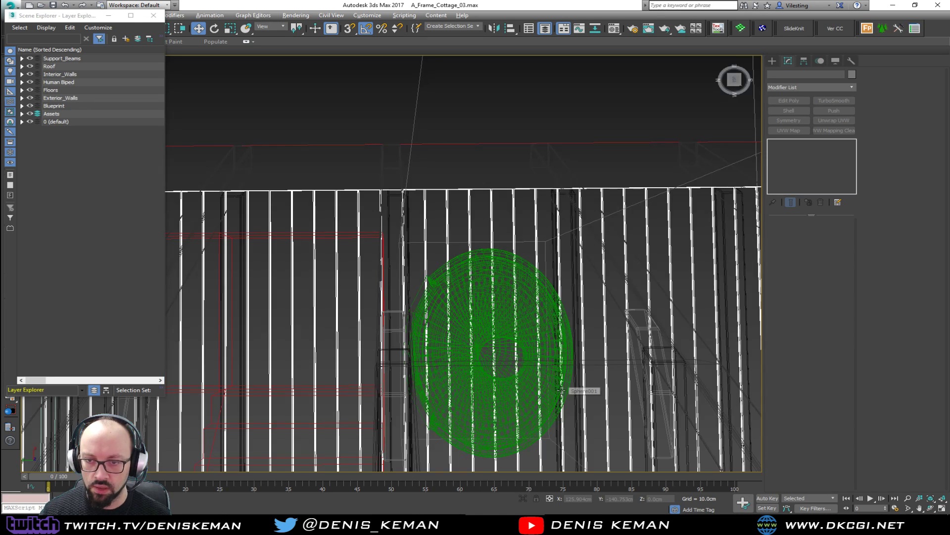
Step: Switch the view to shaded, hide every layer except Assets and 0 (default), and frame the chimney sphere
left_click(526, 346)
key("F3")
middle_click_drag(494, 338, 540, 109, "alt")
scroll(461, 185, "down", 5)
left_click_drag(29, 107, 29, 64)
left_click(30, 59)
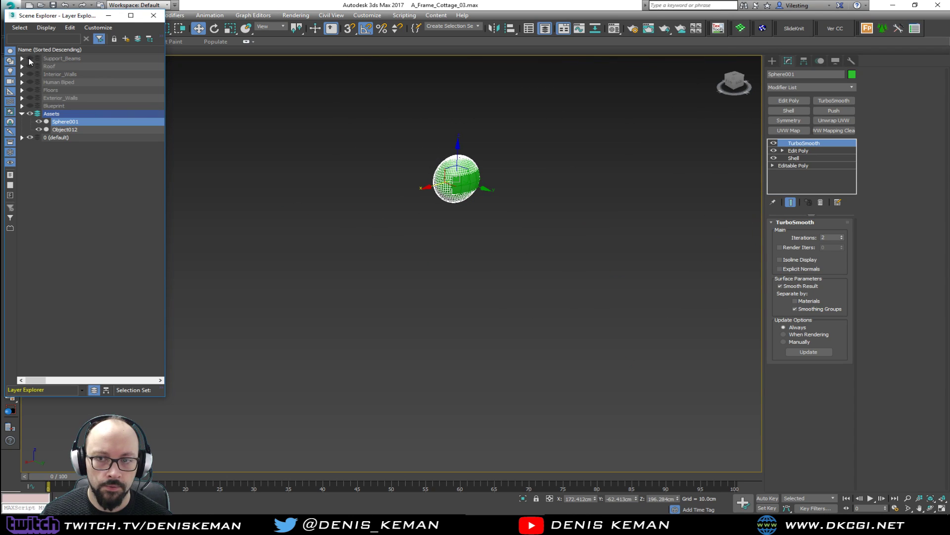
left_click(351, 242)
key("z")
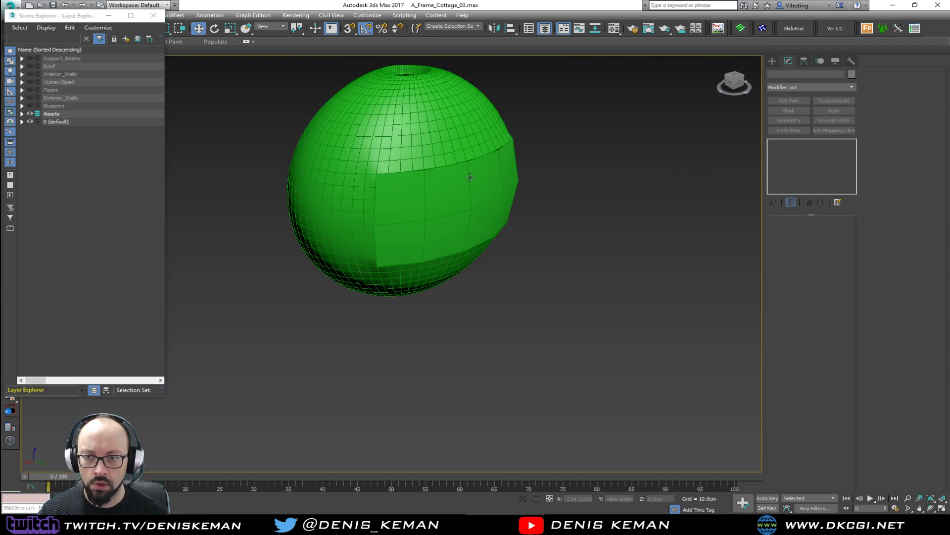
Step: Select the panel covering the sphere's opening and add a TurboSmooth modifier to it
left_click(456, 194)
scroll(463, 193, "up", 3)
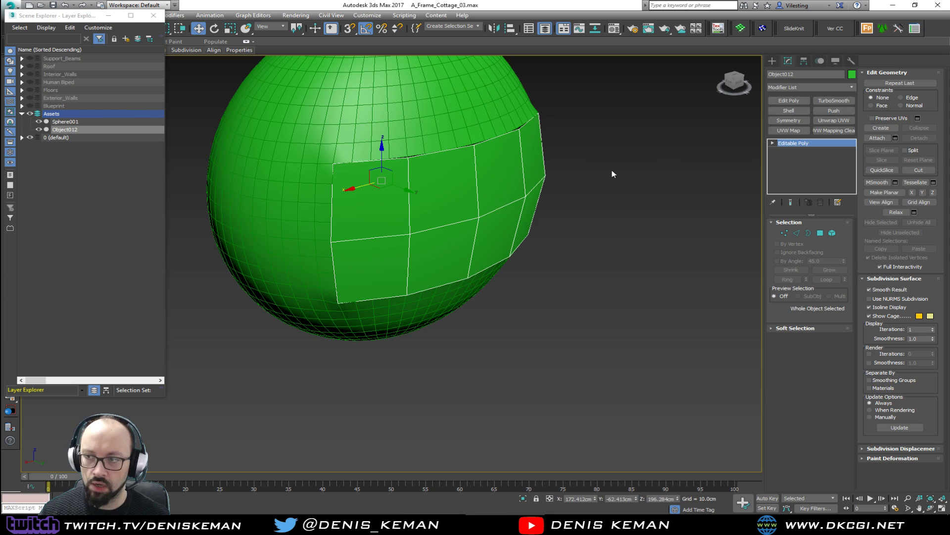
left_click(834, 101)
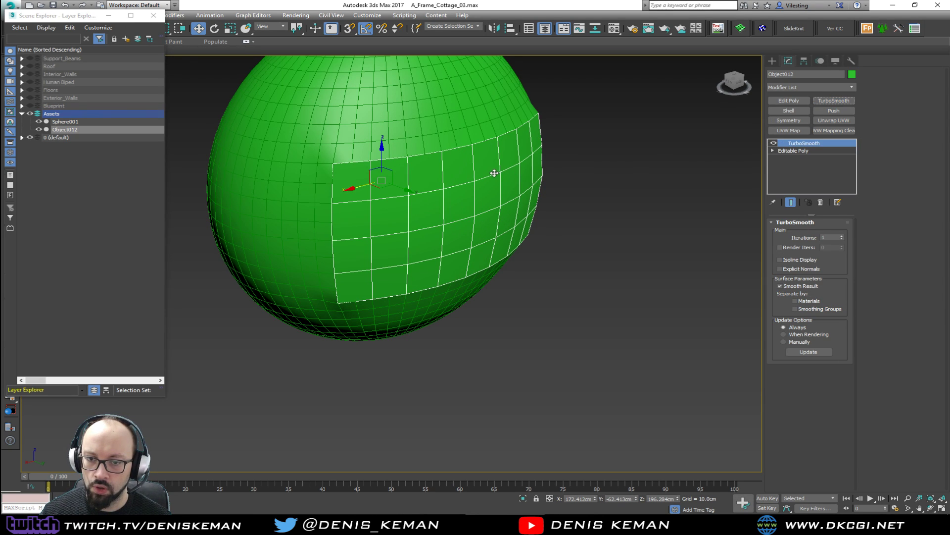
Step: Compare the panel's curve with the sphere's outline in the Top viewport and set its TurboSmooth iterations to 2
middle_click_drag(494, 170, 487, 216, "alt")
scroll(487, 216, "down", 3)
key("alt+w")
left_click(294, 156)
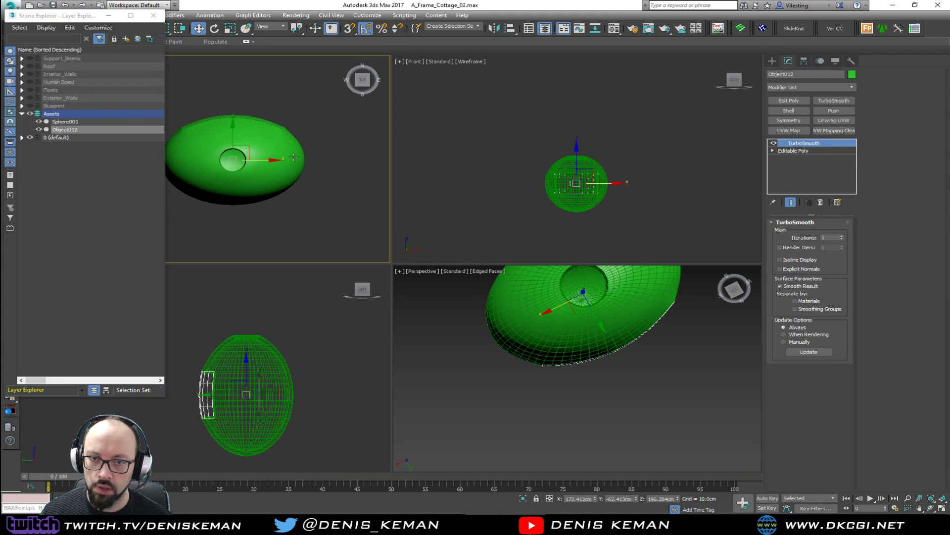
key("alt+w")
scroll(379, 215, "up", 3)
key("F4")
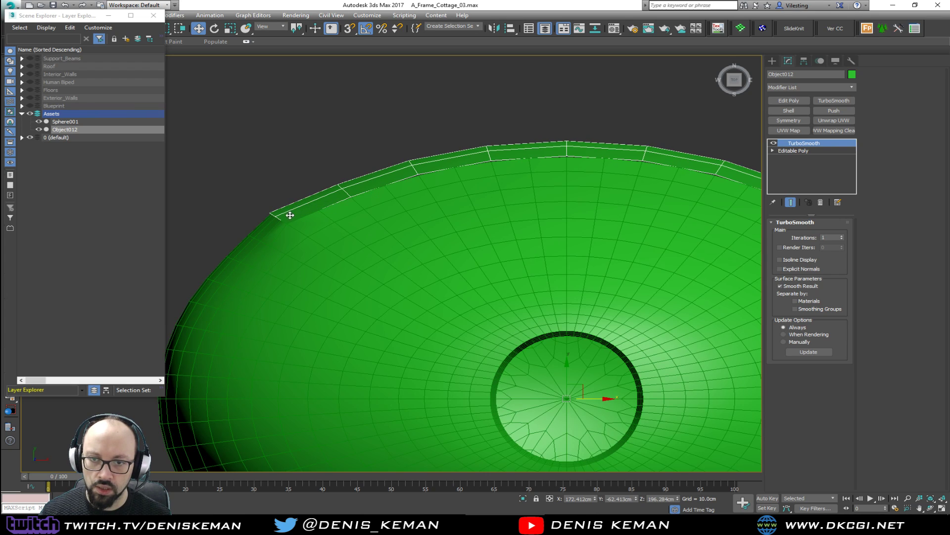
left_click(774, 144)
left_click(774, 144)
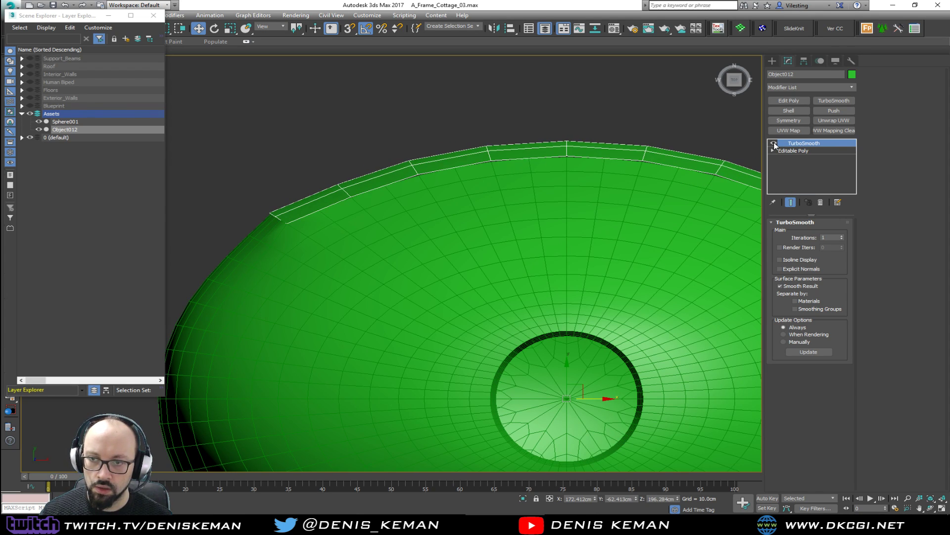
key("F4")
key("F4")
left_click(842, 236)
Step: Return to the Perspective viewport and examine how the panel fits the sphere's opening with and without smoothing
key("F4")
key("alt+w")
middle_click(626, 337)
key("alt+w")
middle_click_drag(579, 288, 561, 235, "alt")
left_click(801, 151)
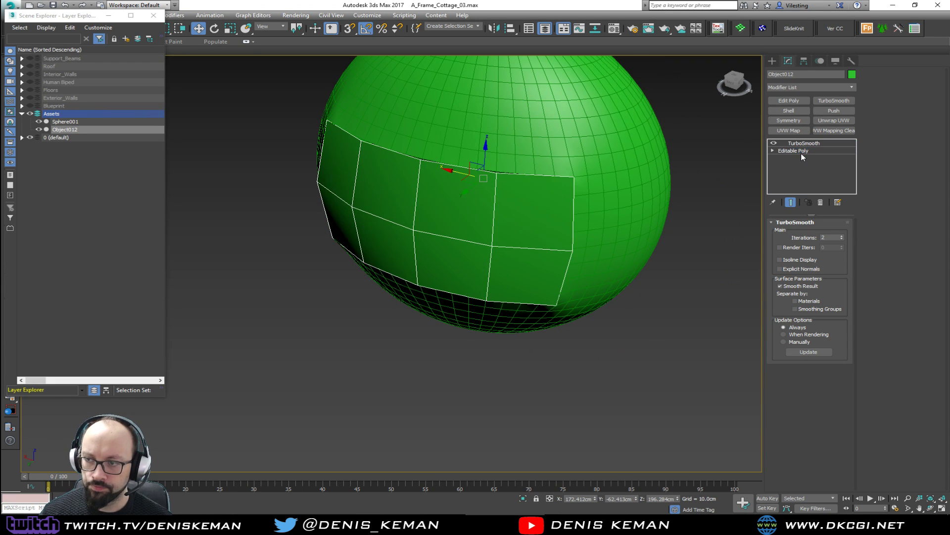
left_click(619, 197)
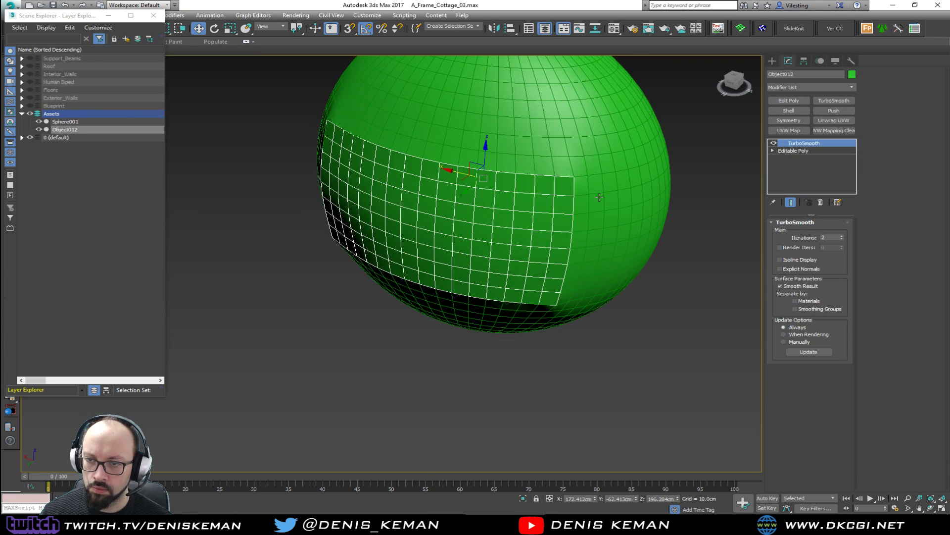
left_click(529, 224)
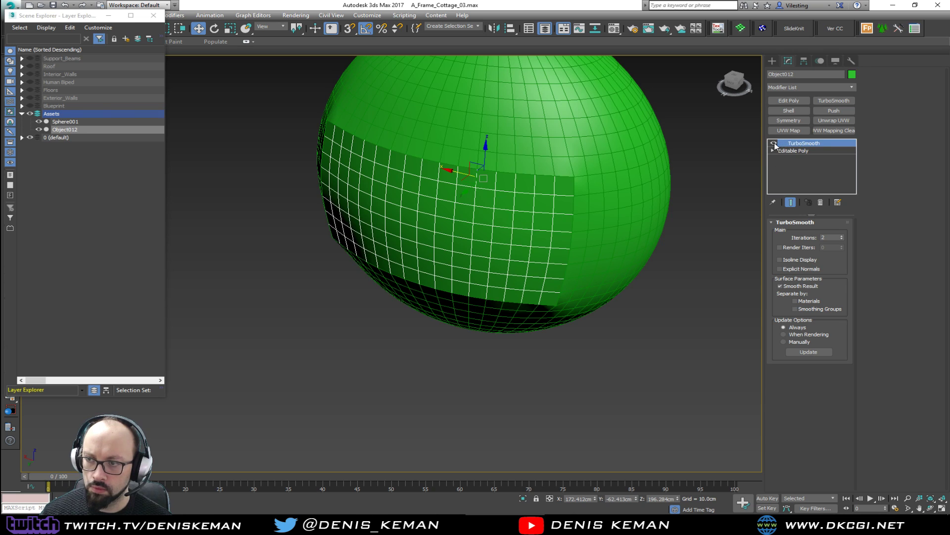
left_click(775, 143)
Step: Isolate the sphere, examine a corner of its opening, and turn off its TurboSmooth to show the base edges
left_click(621, 269)
key("alt+q")
middle_click_drag(504, 274, 521, 267, "alt")
scroll(468, 331, "up", 6)
key("F4")
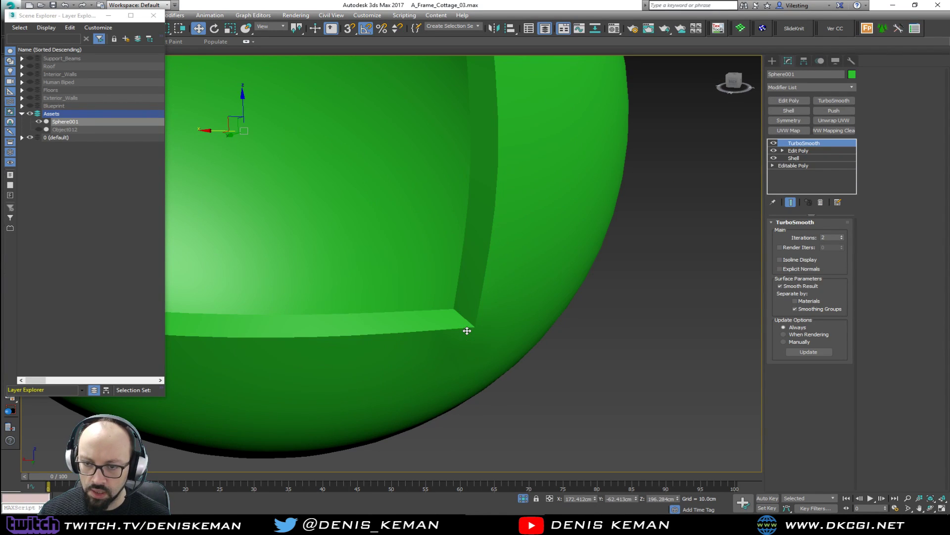
left_click(774, 143)
key("F4")
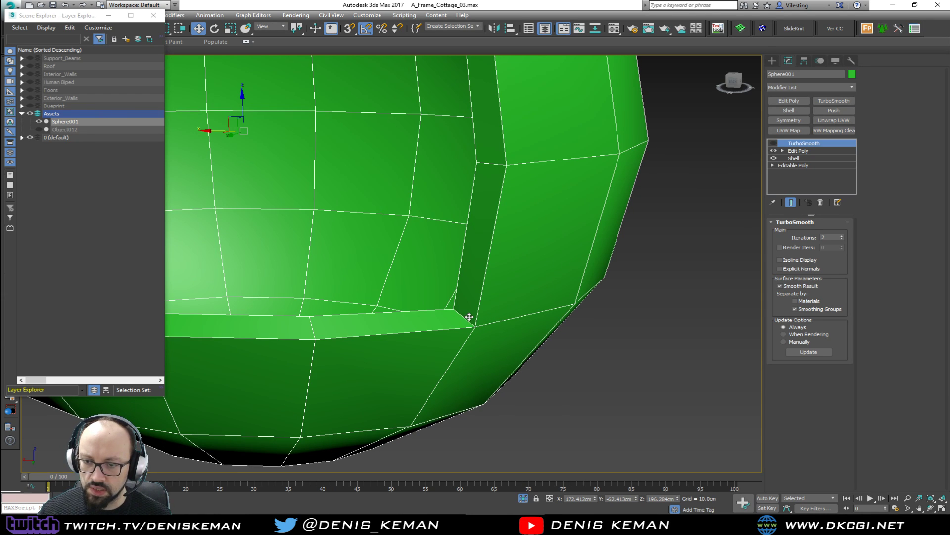
left_click(799, 150)
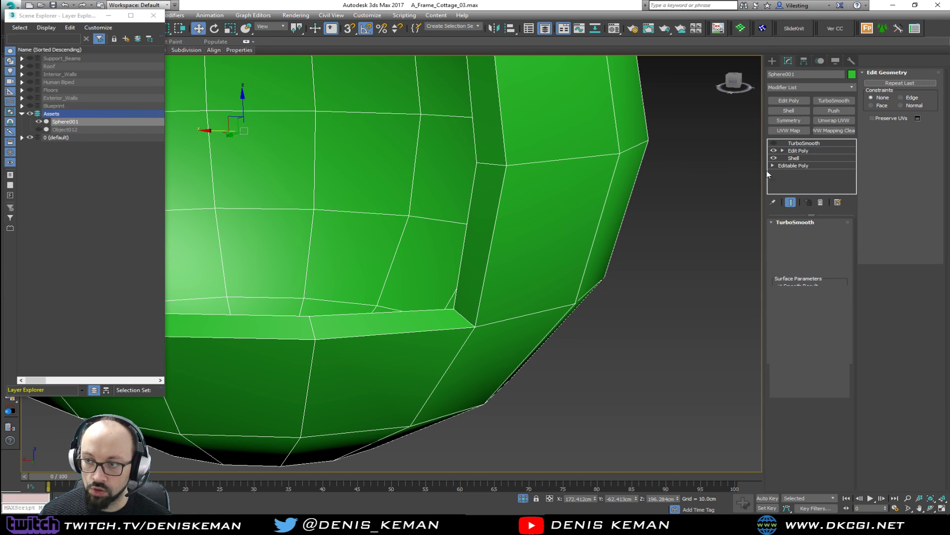
key("2")
left_click(468, 318)
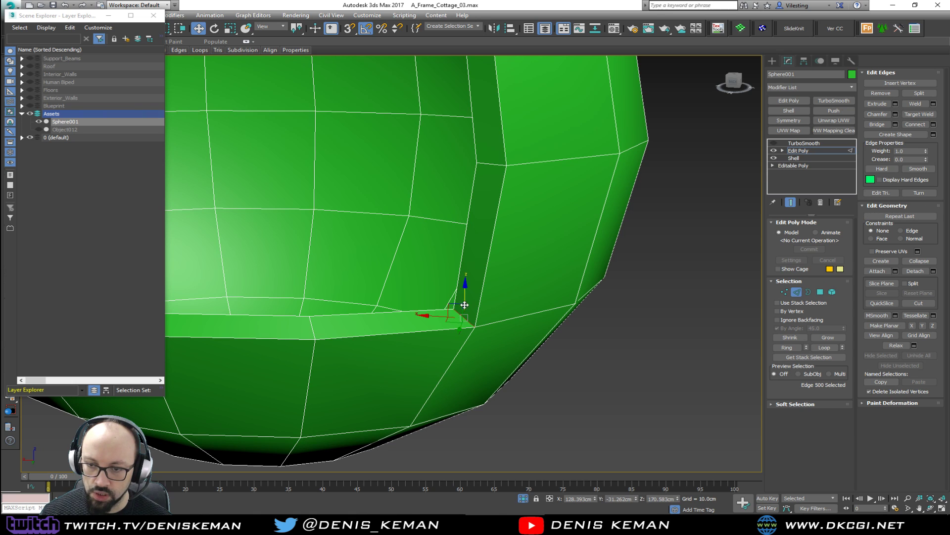
scroll(496, 360, "up", 4)
middle_click_drag(536, 320, 540, 278, "alt")
left_click(536, 242, "ctrl")
middle_click_drag(424, 290, 623, 248, "alt")
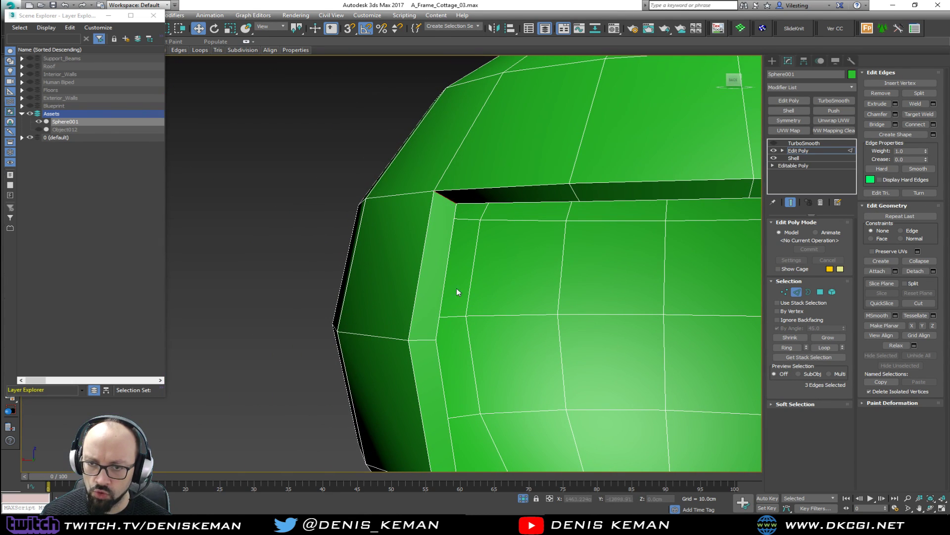
middle_click_drag(454, 269, 469, 204, "alt")
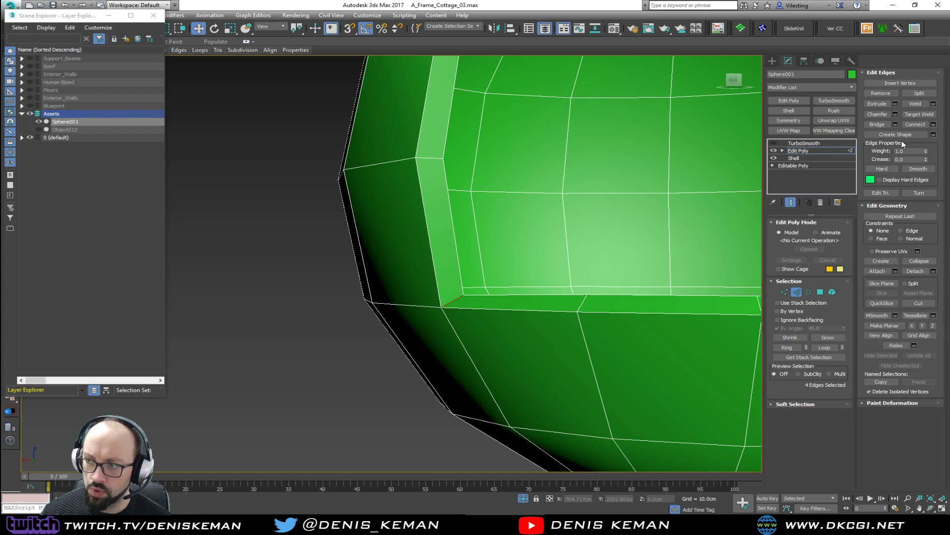
left_click(806, 150)
Step: Add a new Edit Poly modifier below TurboSmooth and select the four thickness edges at the opening's corners
left_click(795, 102)
key("2")
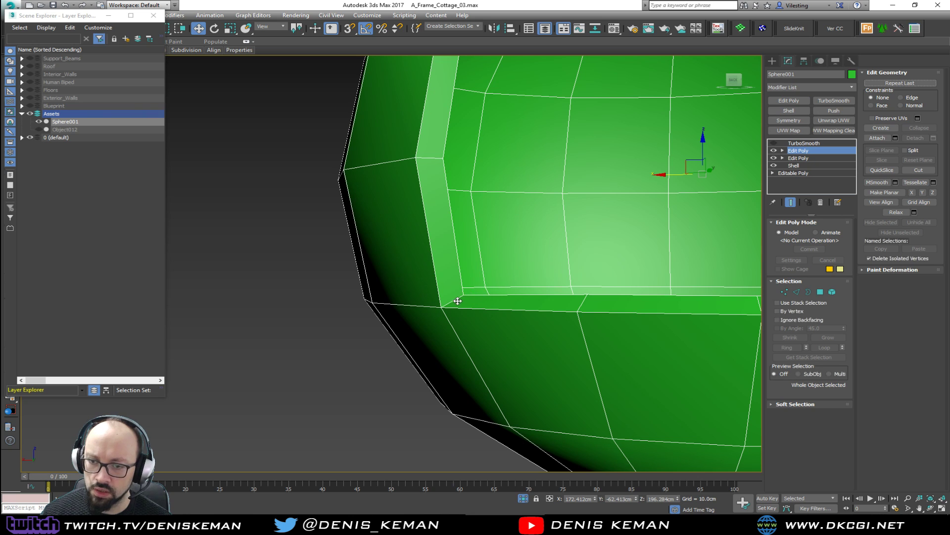
left_click(452, 301)
middle_click_drag(525, 194, 473, 349)
left_click(406, 174, "ctrl")
middle_click_drag(619, 203, 563, 198, "alt")
left_click(575, 201, "ctrl")
left_click(588, 447, "ctrl")
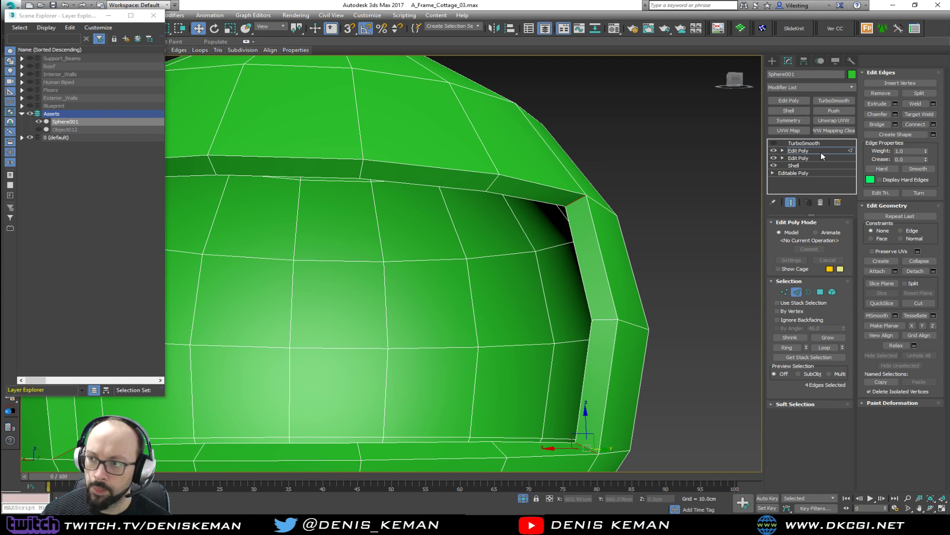
Step: Chamfer the four selected corner edges by 4.0 cm
left_click(895, 114)
middle_click_drag(607, 202, 581, 223, "alt")
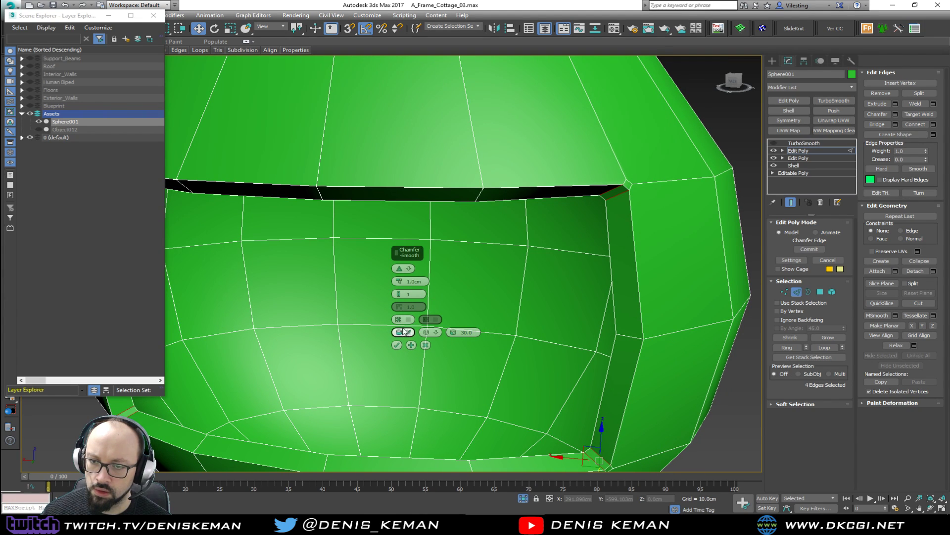
left_click_drag(399, 279, 401, 271)
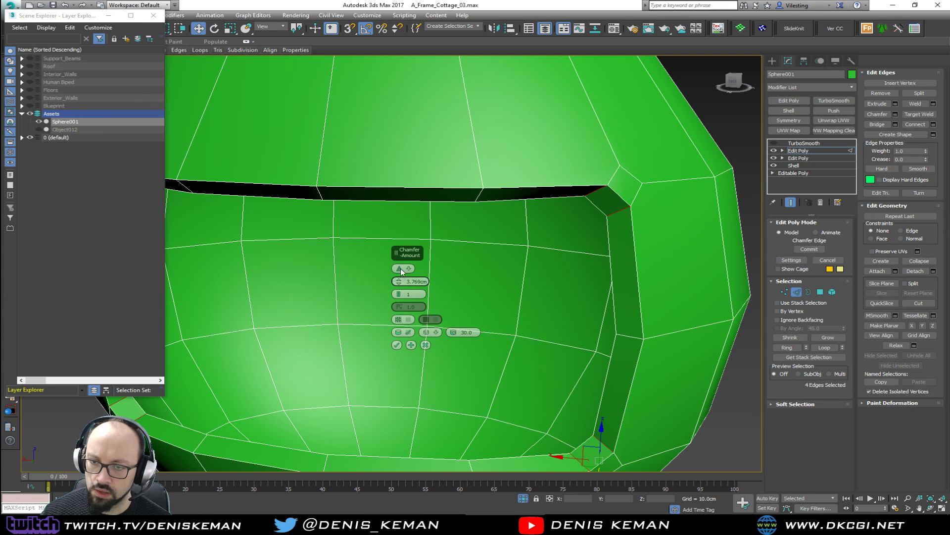
double_click(407, 282)
type("4")
key("Return")
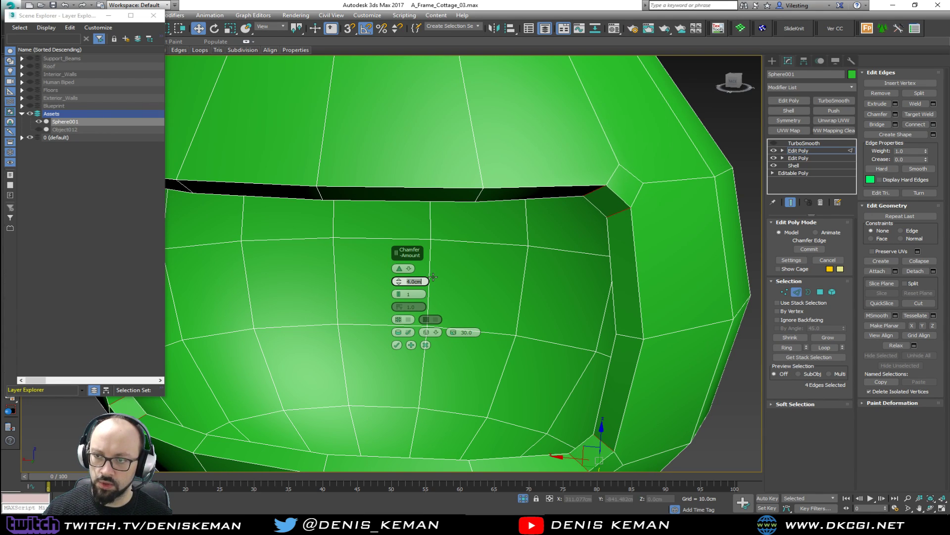
left_click(397, 345)
Step: Target-weld the extra chamfer vertices at one upper corner onto the opening's rim, and connect the corner to the adjacent outer vertex
middle_click_drag(614, 202, 535, 258)
key("1")
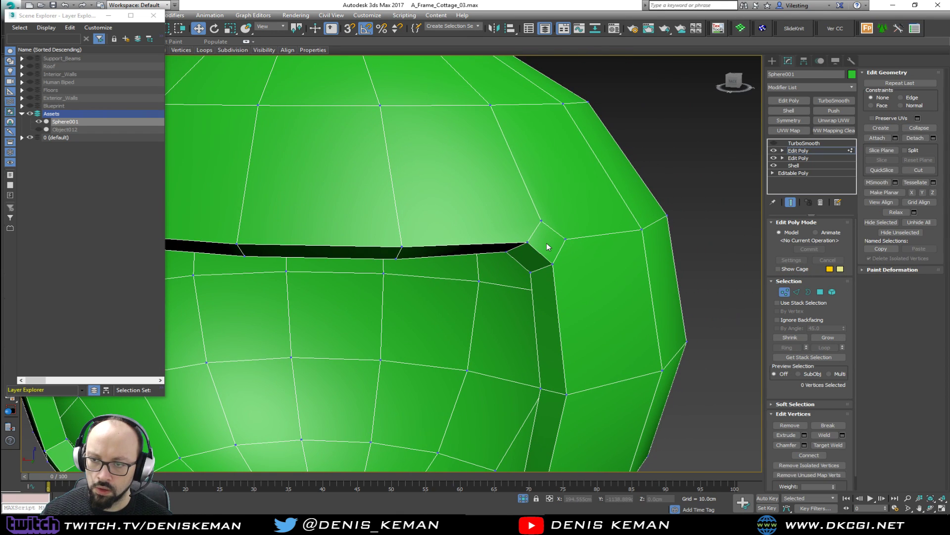
left_click(828, 445)
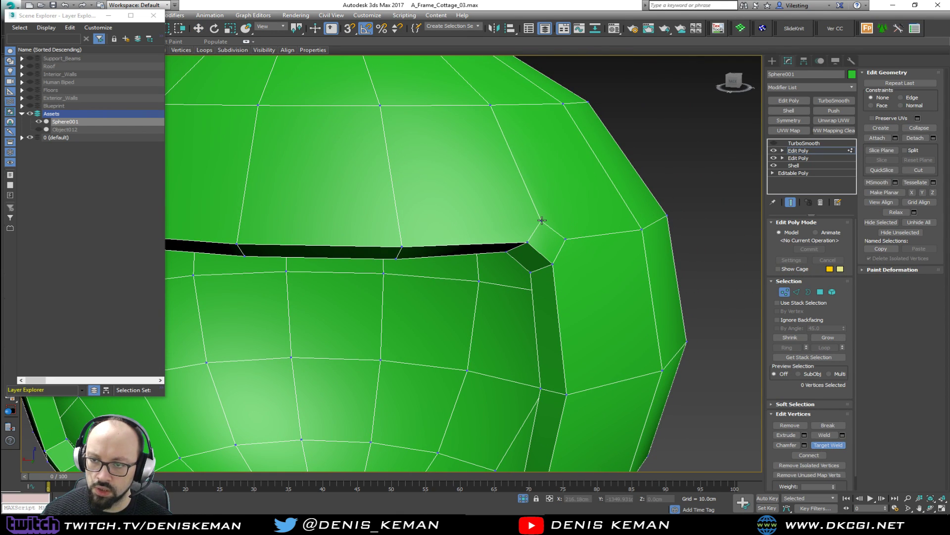
left_click(528, 242)
left_click(565, 240)
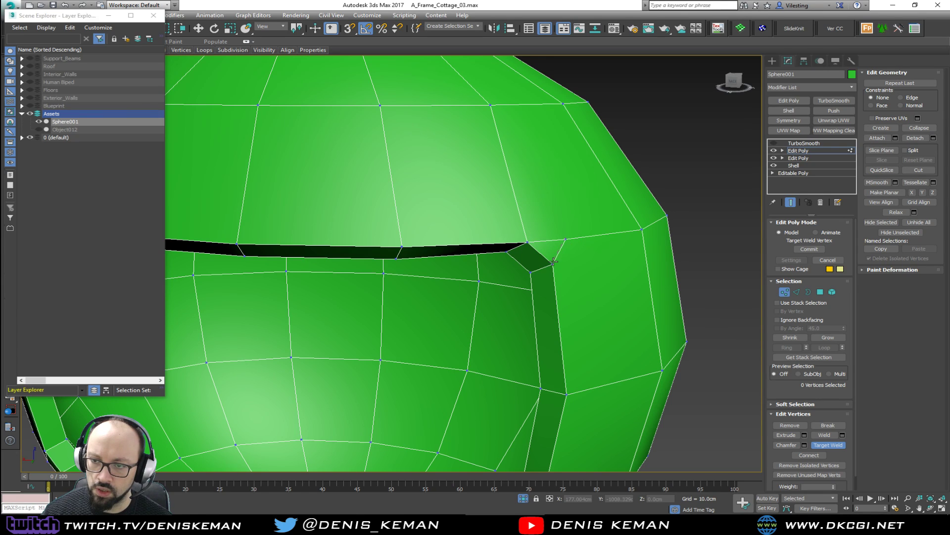
left_click(552, 263)
key("w")
left_click(528, 242)
left_click(642, 231, "ctrl")
key("ctrl+shift+e")
Step: Target-weld the extra chamfer vertices at the lower corner below it onto the rim and connect the corner to its outer neighbour
middle_click_drag(550, 271, 555, 319, "alt")
left_click(829, 444)
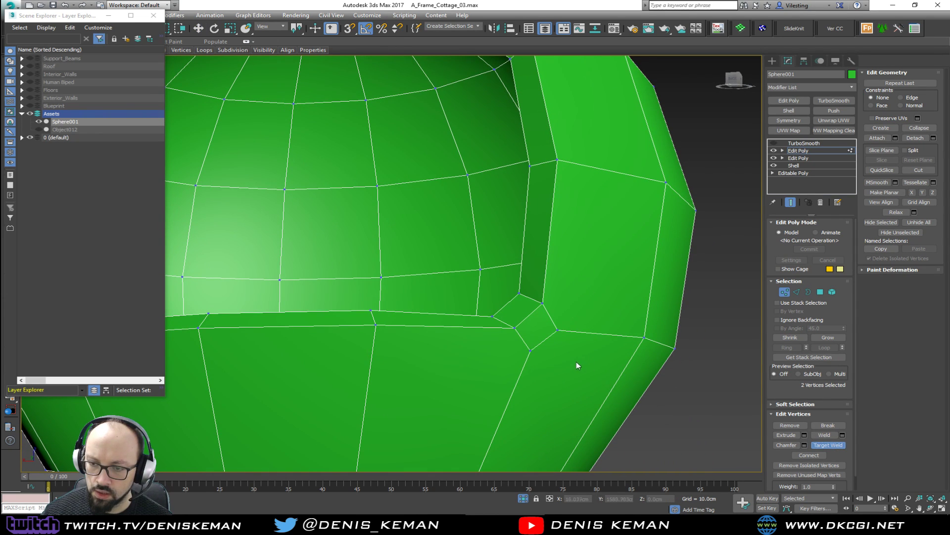
left_click(516, 328)
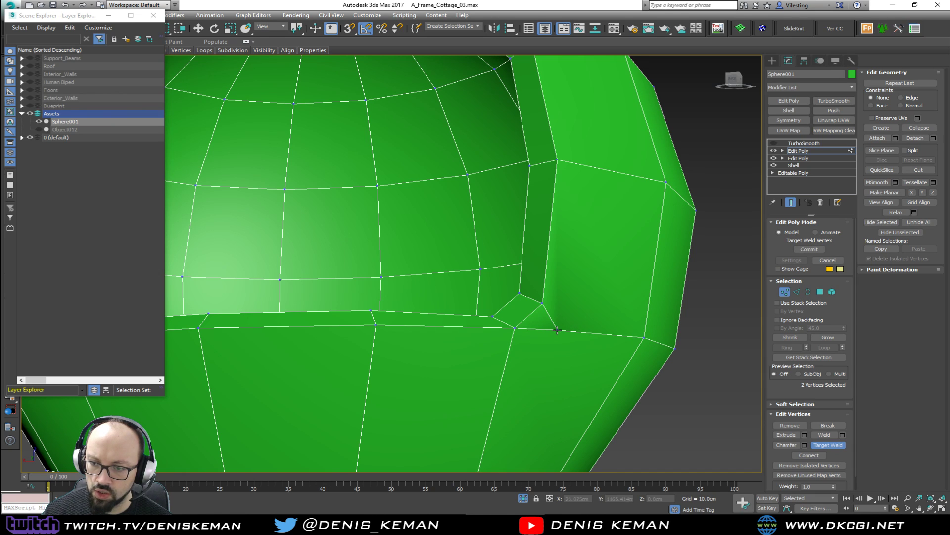
left_click(541, 302)
key("w")
left_click(515, 327)
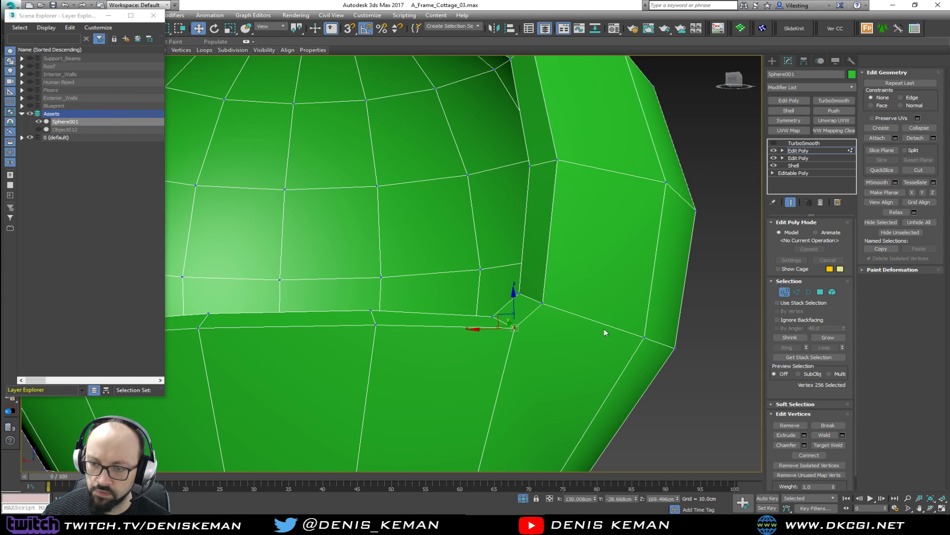
left_click(643, 338, "ctrl")
middle_click_drag(497, 298, 600, 289)
scroll(600, 289, "down", 3)
middle_click_drag(539, 265, 566, 271, "alt")
left_click(365, 328)
left_click(388, 339)
left_click(834, 130)
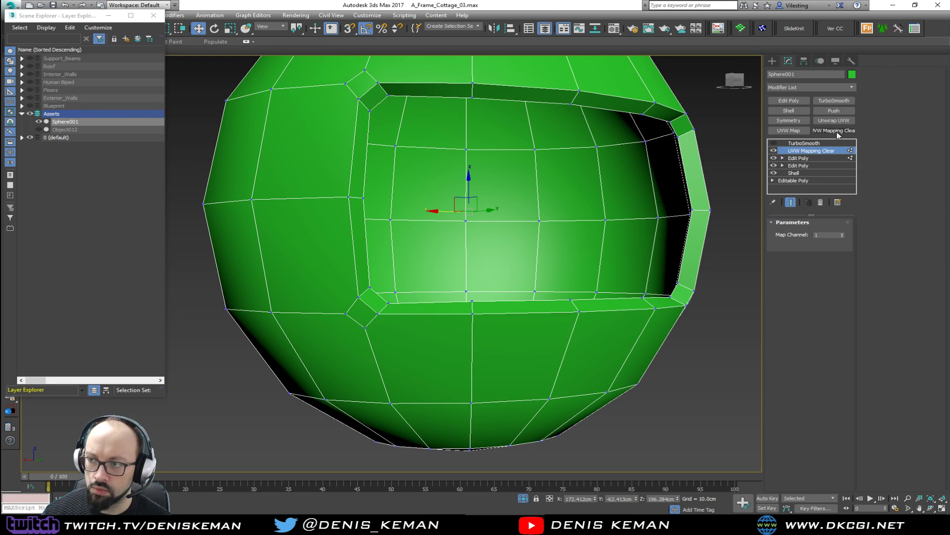
left_click(820, 202)
left_click(829, 148)
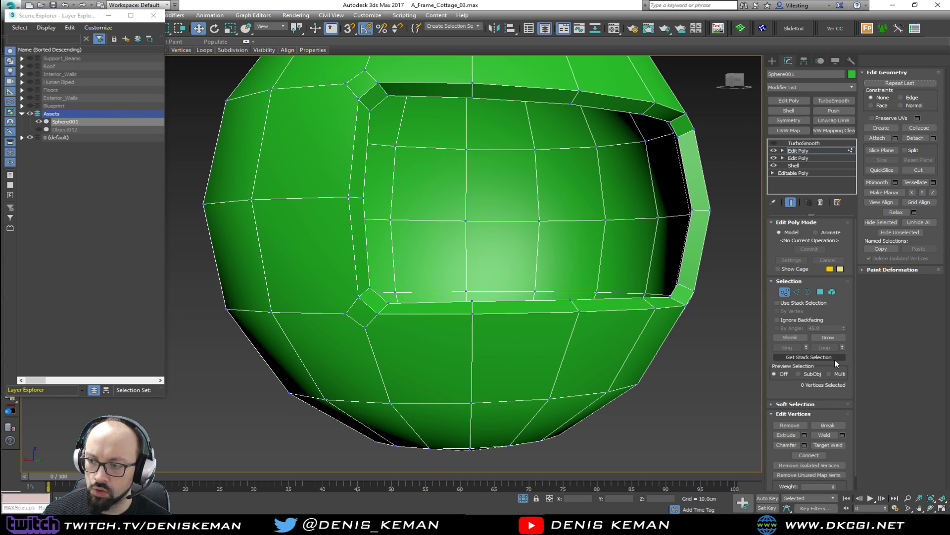
Step: Target-weld the extra chamfer vertices at the opposite side's lower and upper corners onto the opening's rim
left_click(828, 445)
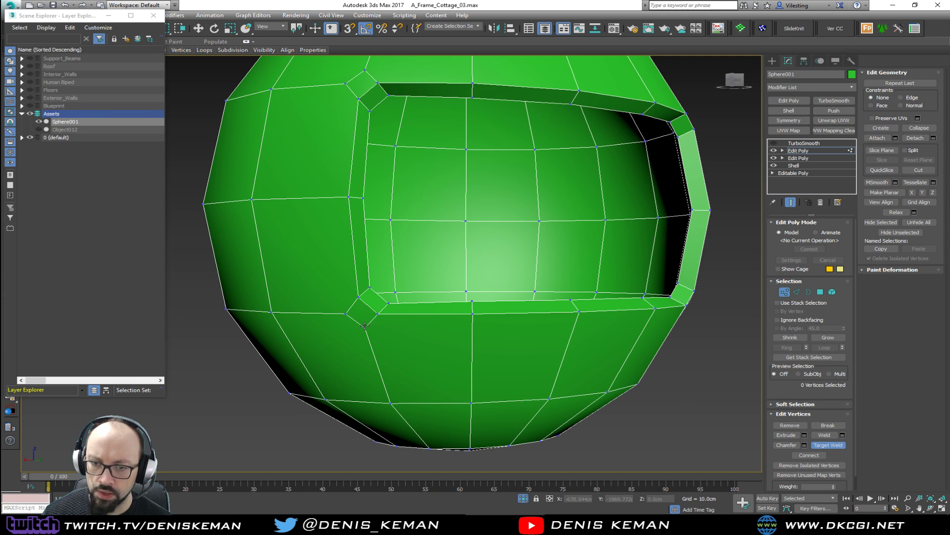
left_click(376, 314)
left_click(359, 297)
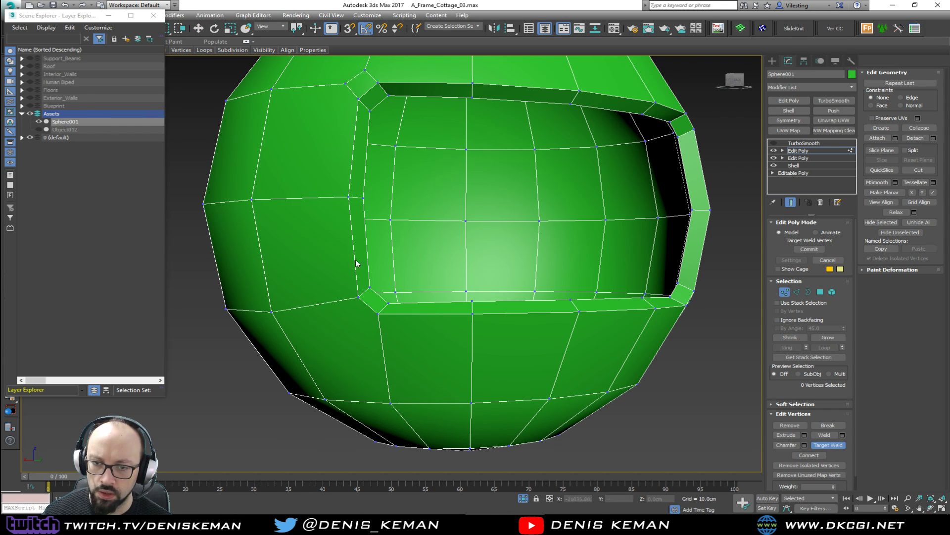
middle_click_drag(355, 209, 357, 255)
left_click(360, 147)
left_click(366, 119)
left_click(380, 131)
Step: Connect that side's upper and lower corner vertices to their adjacent outer vertices and leave vertex editing
key("w")
left_click(380, 131)
left_click(273, 136, "ctrl")
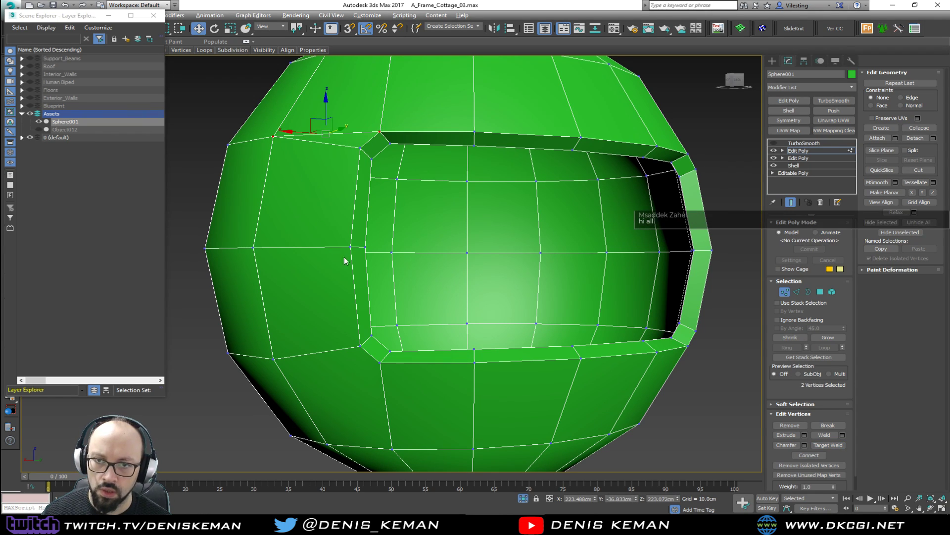
left_click(379, 364)
left_click(274, 359, "ctrl")
key("ctrl+shift+e")
middle_click_drag(408, 310, 334, 374, "alt")
scroll(333, 376, "up", 3)
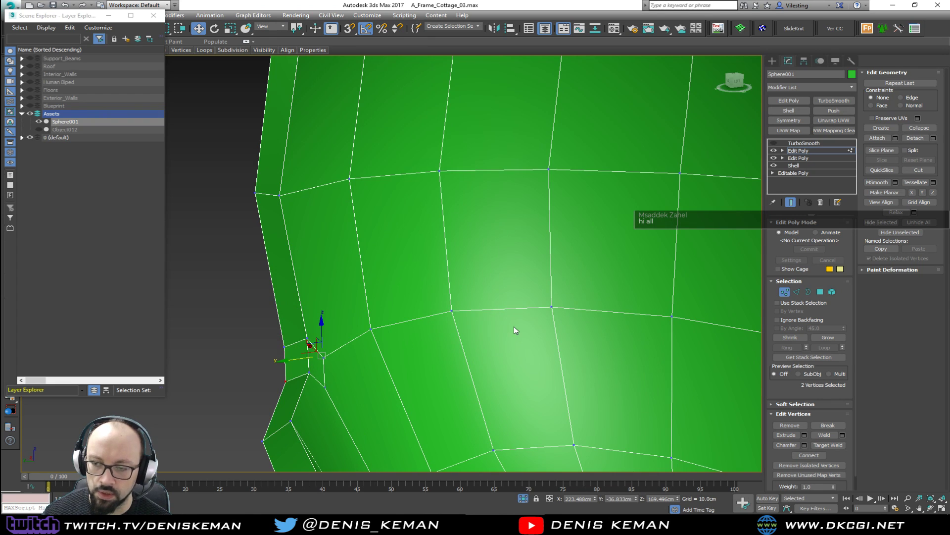
middle_click_drag(396, 328, 431, 302)
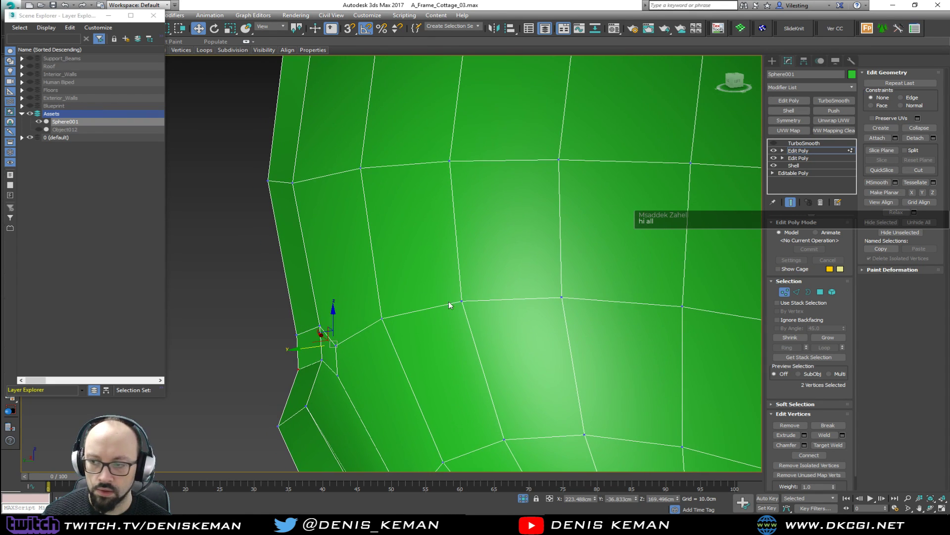
key("1")
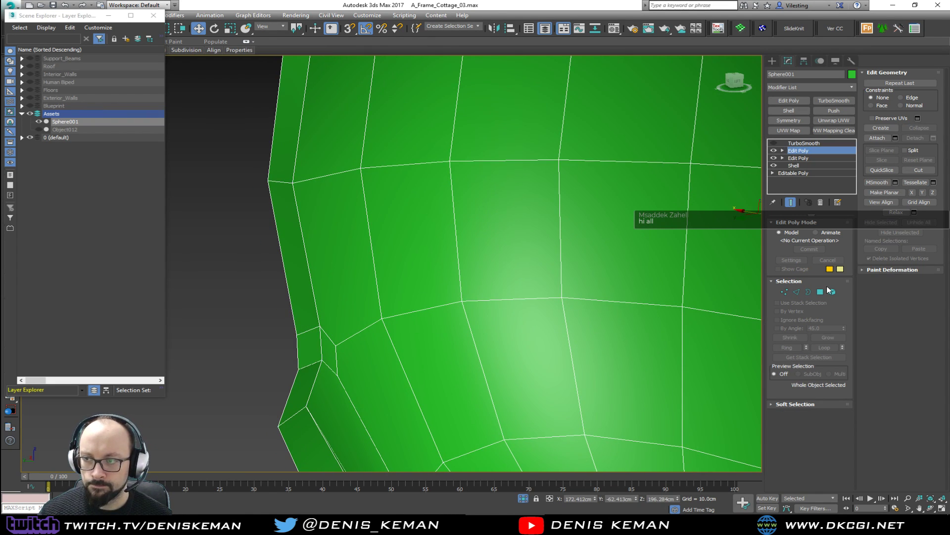
Step: Target-weld the extra chamfer vertices at the remaining corner onto the opening's rim and connect the corner to its outer neighbour
key("1")
key("ctrl+w")
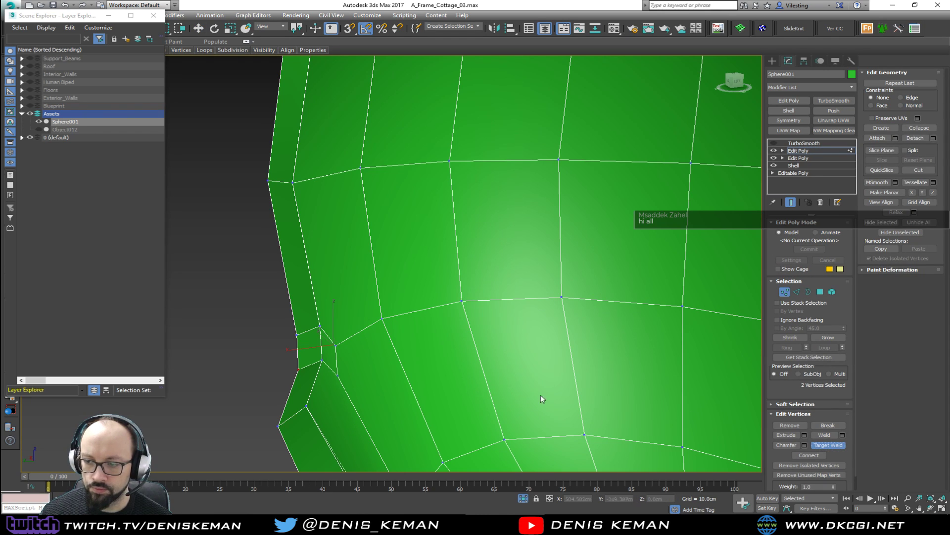
left_click(323, 361)
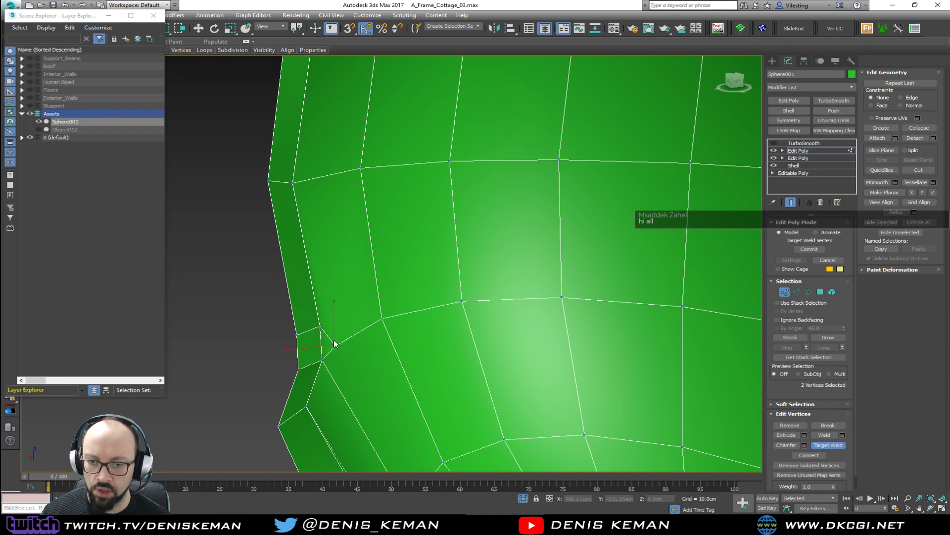
left_click(321, 328)
key("w")
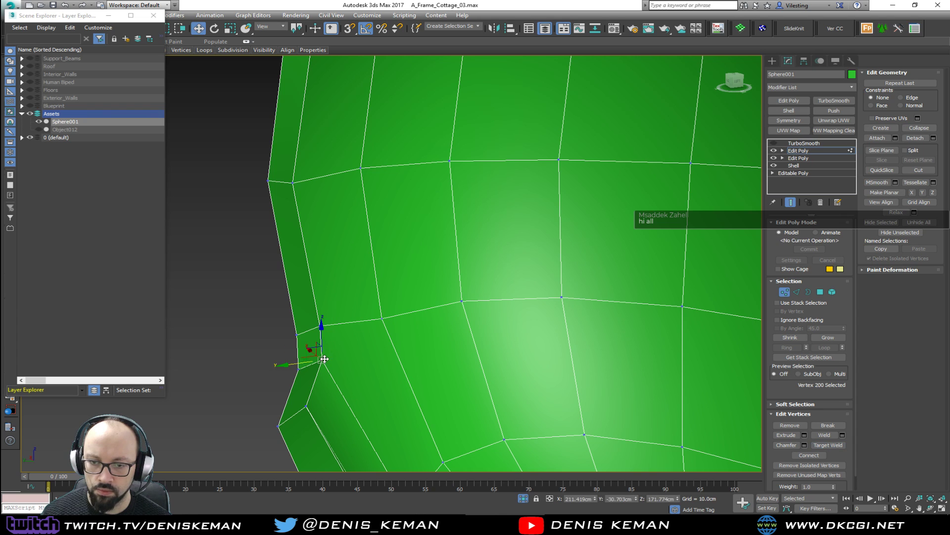
left_click(382, 319, "ctrl")
scroll(382, 319, "down", 5)
middle_click_drag(382, 319, 463, 310, "alt")
Step: Select the sphere's outer polygons and the polygon ring around the opening's rim, using selection by a 45-degree angle
key("4")
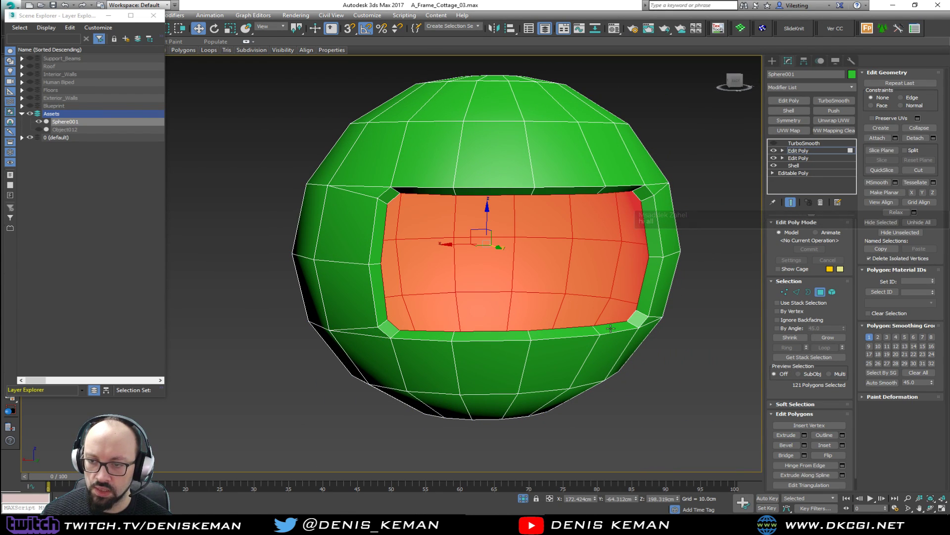
middle_click_drag(649, 356, 467, 332, "alt")
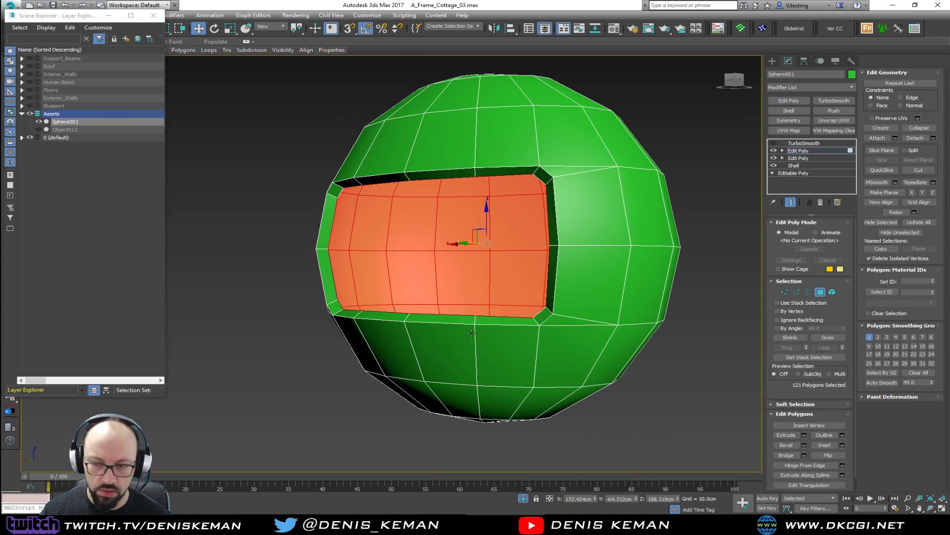
left_click(623, 334)
left_click(777, 328)
left_click(617, 329)
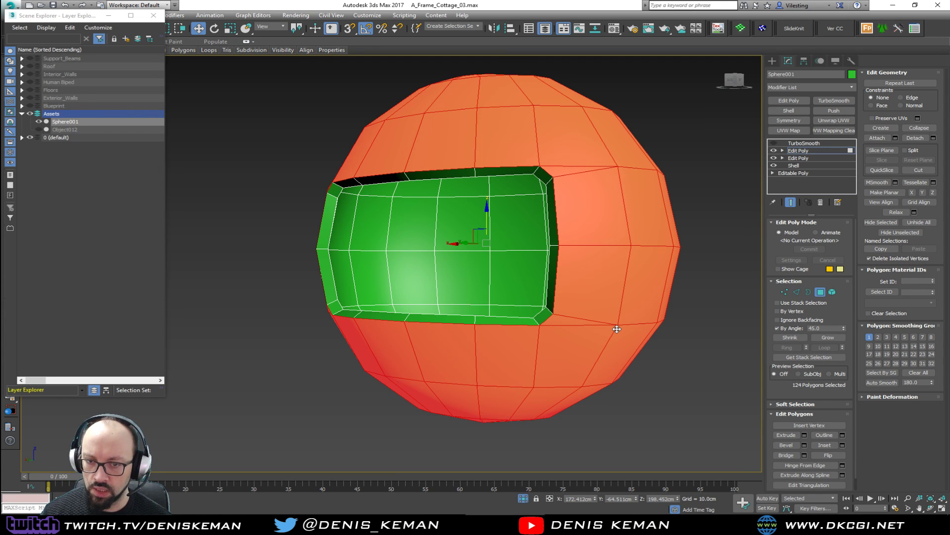
left_click(332, 301)
middle_click_drag(332, 301, 385, 298, "alt")
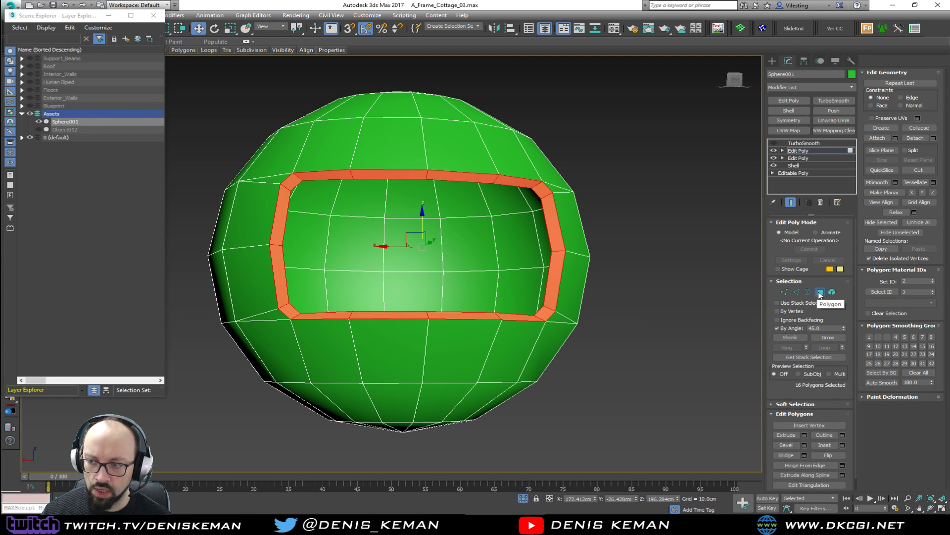
Step: Turn off selection by angle and pick the rim's straight and corner polygons separately to examine their smoothing groups
left_click(777, 329)
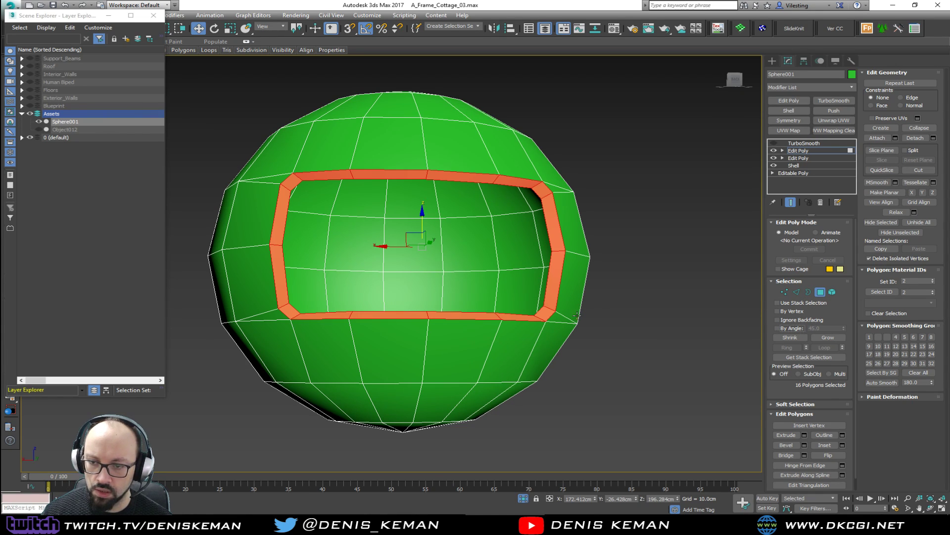
left_click(546, 314, "alt")
left_click(548, 192, "alt")
left_click(291, 184, "alt")
left_click(287, 311, "alt")
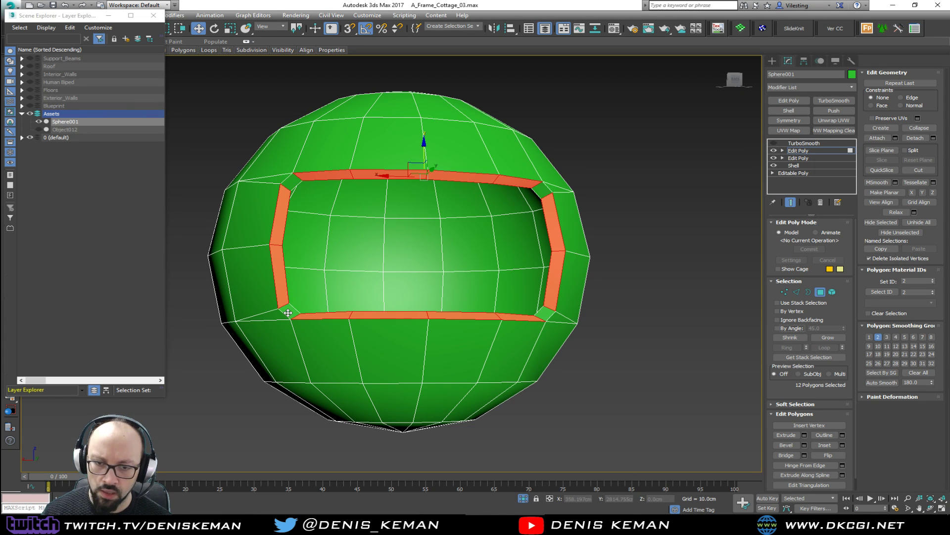
left_click(288, 313)
left_click(290, 182)
left_click(544, 190)
left_click(546, 316)
left_click(820, 292)
Step: Turn the sphere's TurboSmooth back on and examine the smoothed opening and its corners from several angles
left_click(791, 146)
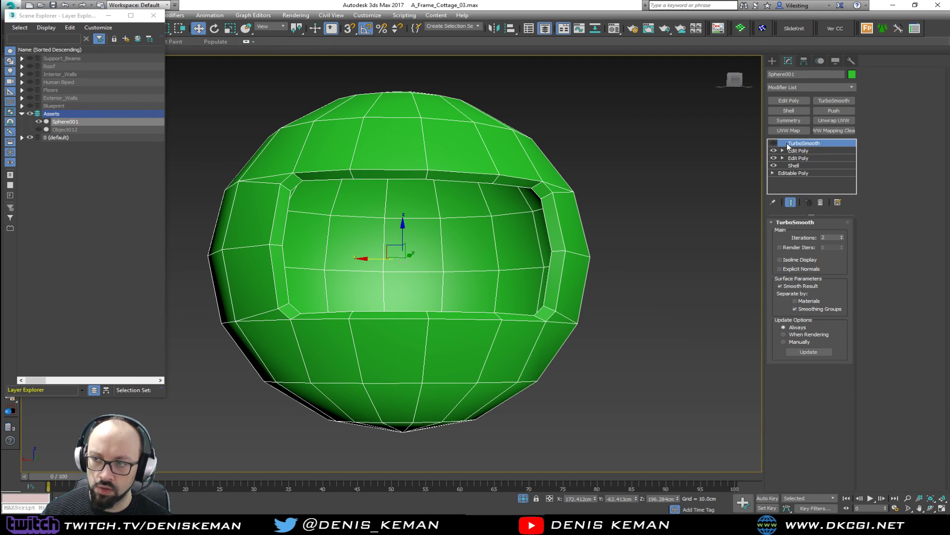
left_click(774, 144)
left_click(635, 280)
middle_click_drag(634, 280, 527, 258, "alt")
middle_click_drag(653, 314, 614, 308, "alt")
middle_click_drag(501, 249, 412, 356)
scroll(490, 314, "down", 5)
scroll(495, 320, "up", 5)
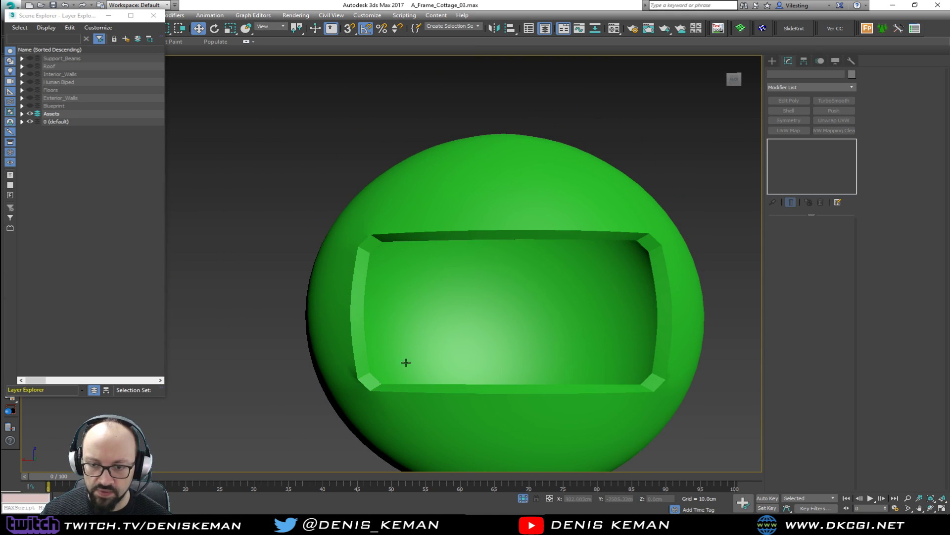
Step: Draw a plane about 73 cm long and 118 cm wide over the sphere in the Top view
key("alt+w")
middle_click_drag(307, 148, 314, 143, "alt")
key("alt+w")
key("F3")
middle_click_drag(594, 240, 496, 276, "alt")
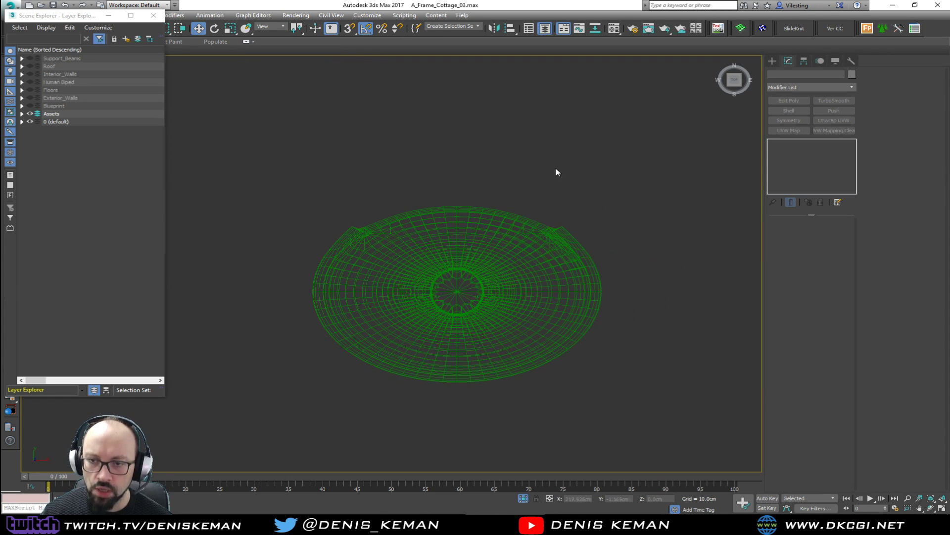
left_click(775, 64)
left_click(839, 150)
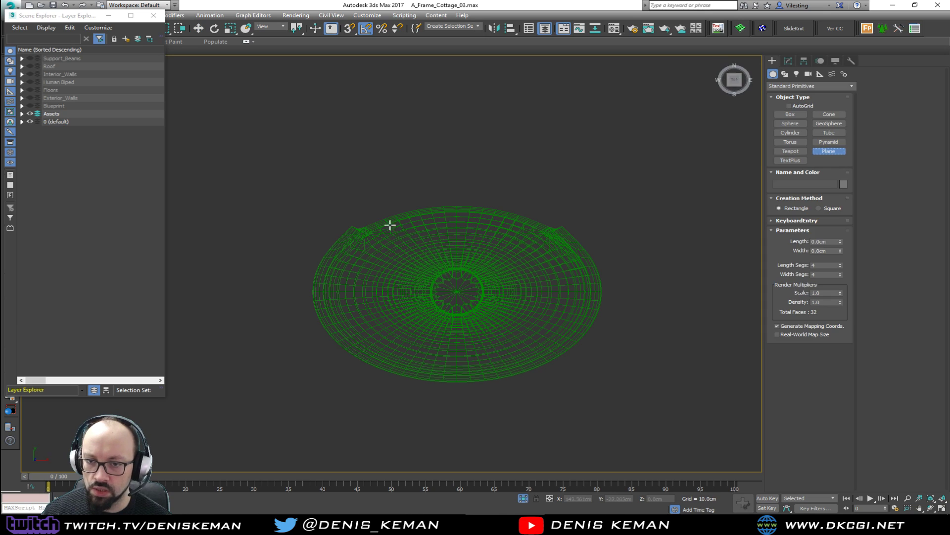
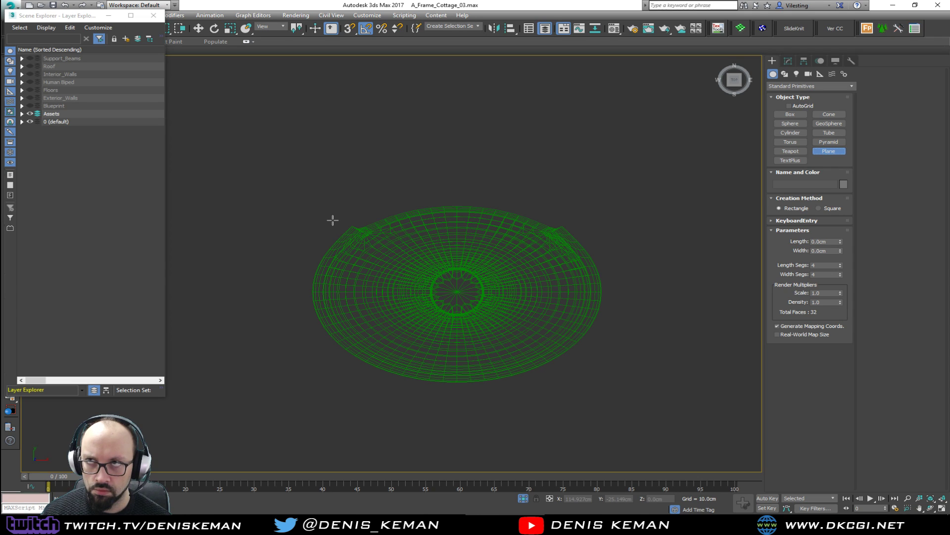
left_click_drag(331, 223, 586, 363)
key("alt+w")
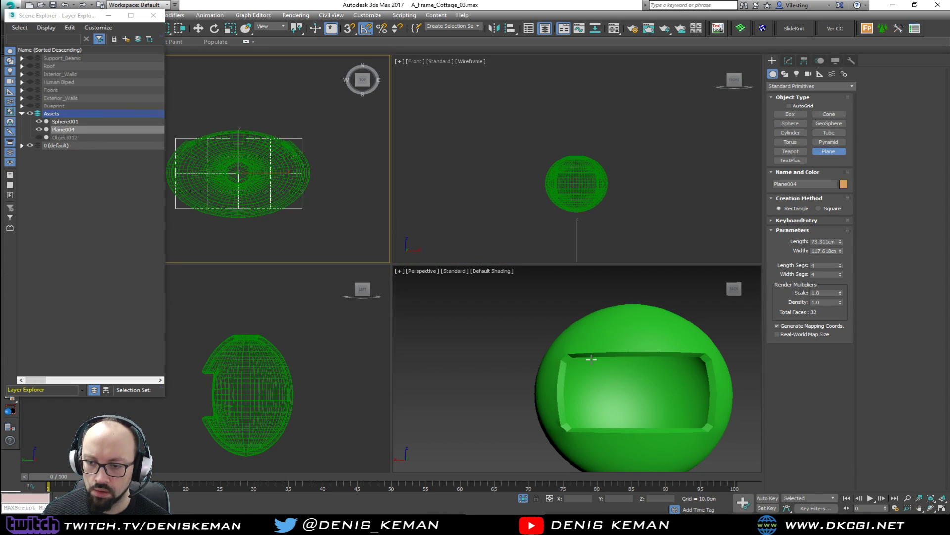
Step: Raise the plane into the sphere so it sits just above the opening's lower rim like a floor
middle_click(551, 338)
key("alt+w")
middle_click_drag(552, 338, 525, 362, "alt")
key("w")
scroll(525, 362, "down", 3)
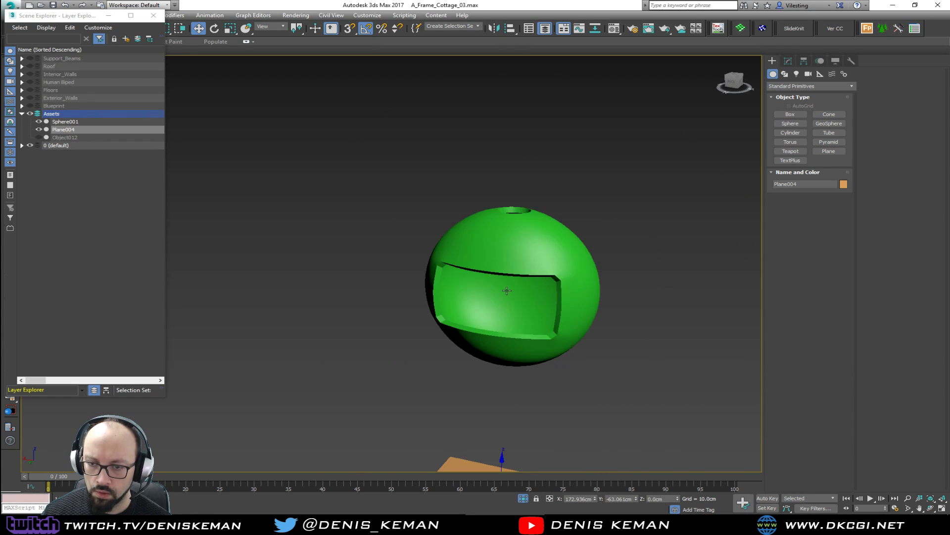
key("z")
scroll(448, 287, "down", 4)
left_click_drag(436, 268, 439, 184)
scroll(439, 185, "up", 5)
middle_click_drag(439, 185, 405, 223, "alt")
left_click_drag(398, 234, 402, 223)
middle_click_drag(401, 224, 463, 241, "alt")
Step: Show edged faces and scale the plane slightly larger along its Y axis to fill the sphere's depth
key("F4")
key("r")
left_click_drag(418, 259, 422, 261)
mouse_move(422, 261)
middle_mouse_down("alt")
mouse_move(452, 263)
mouse_move(465, 278)
mouse_move(411, 274)
mouse_move(422, 251)
middle_mouse_up("alt")
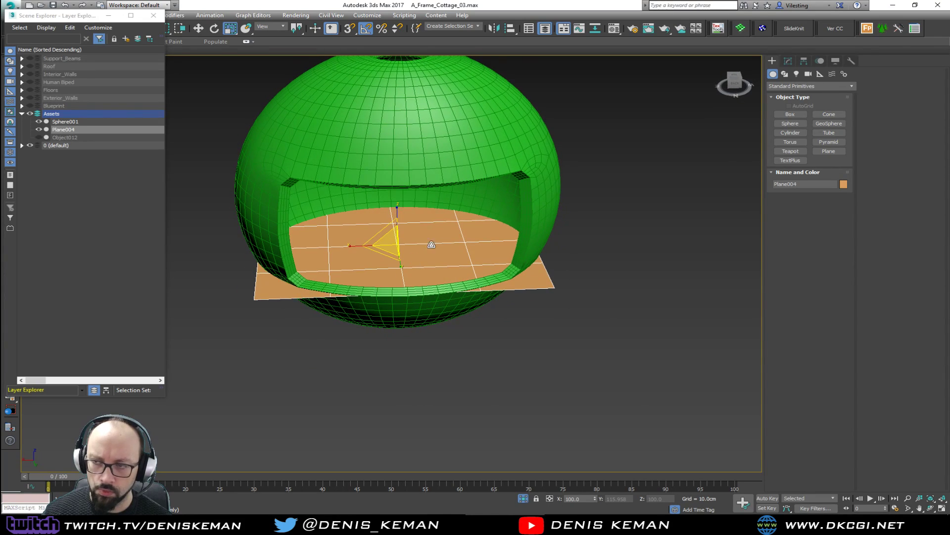
Step: Set the plane's length and width segments to 20 each
left_click(792, 60)
key("alt+w")
right_click(307, 150)
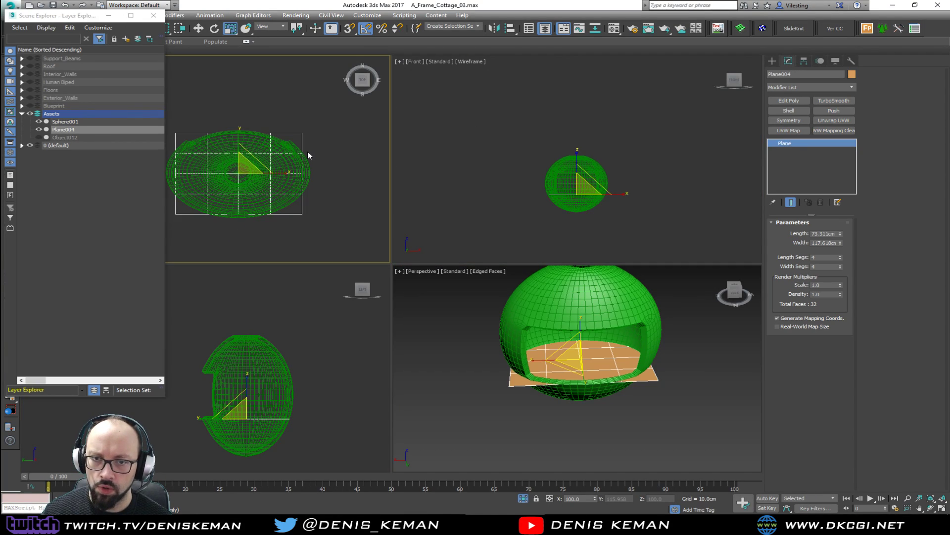
key("alt+w")
middle_click_drag(418, 221, 413, 196)
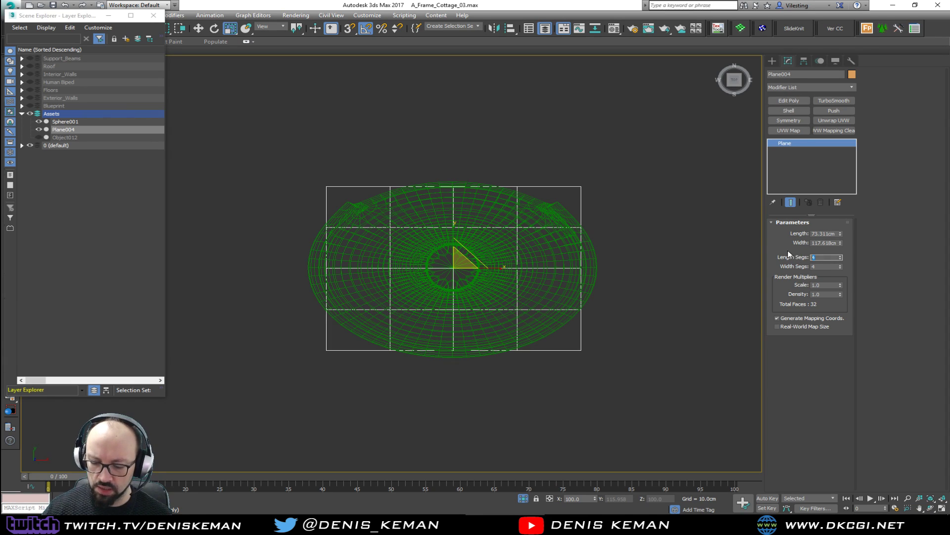
type("20")
key("Tab")
type("20")
key("Return")
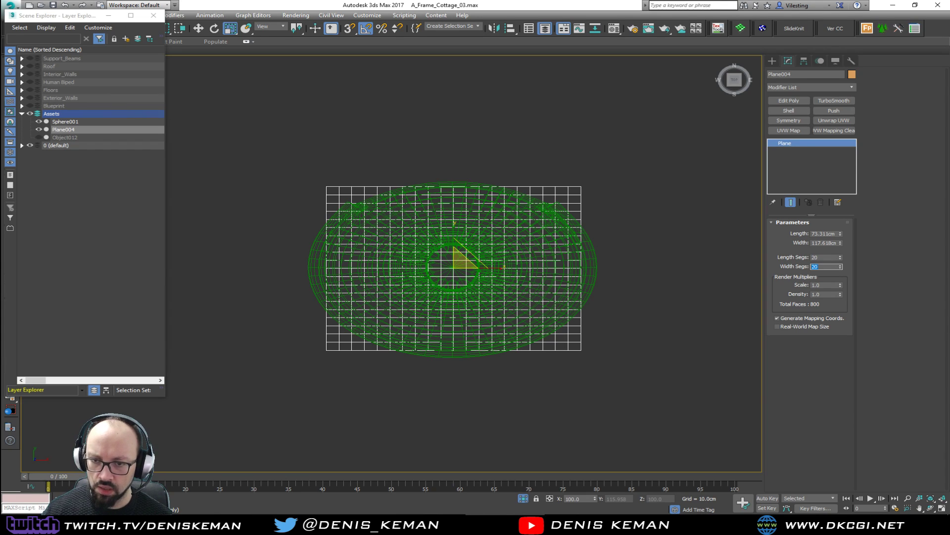
scroll(391, 303, "up", 3)
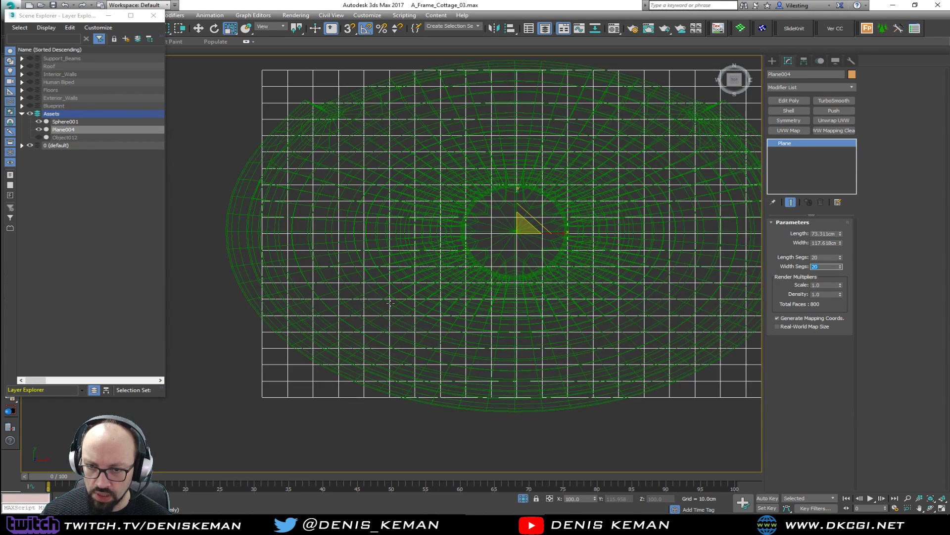
Step: Add an Edit Poly modifier to the plane and cut a curve across its lower-left corner, following the sphere's outline
left_click(802, 102)
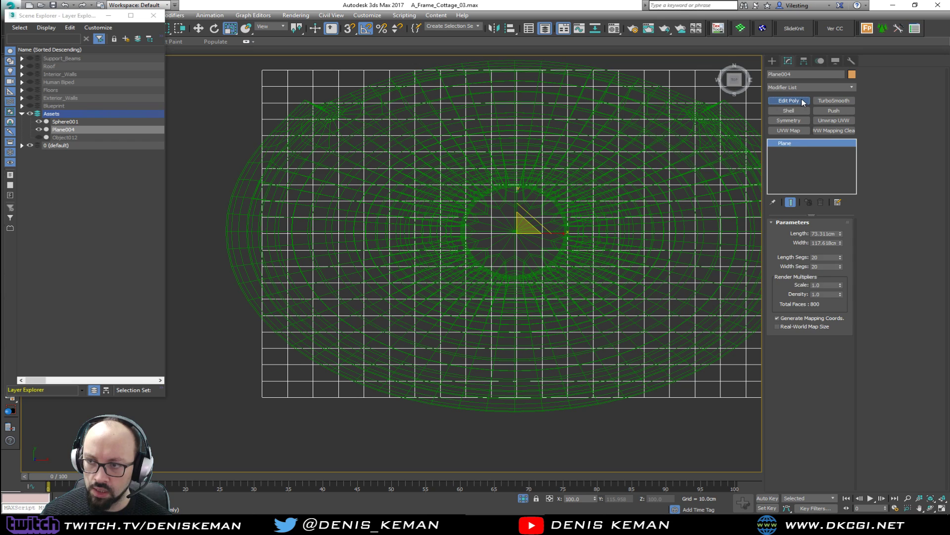
key("alt+c")
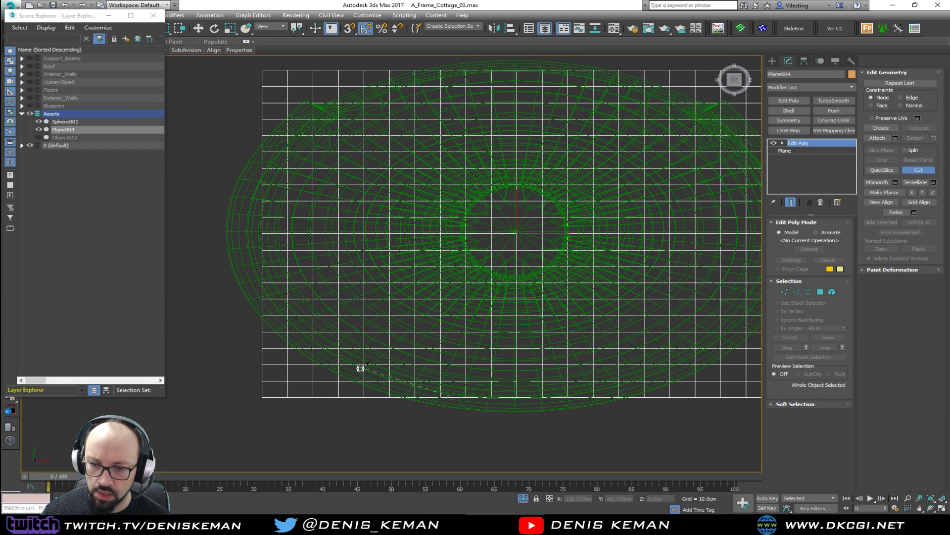
left_click(341, 365)
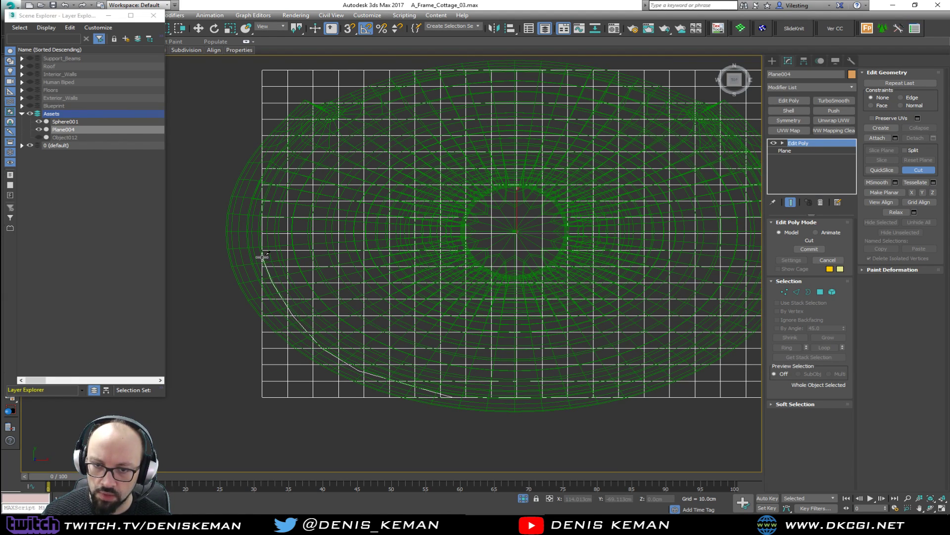
right_click(235, 270)
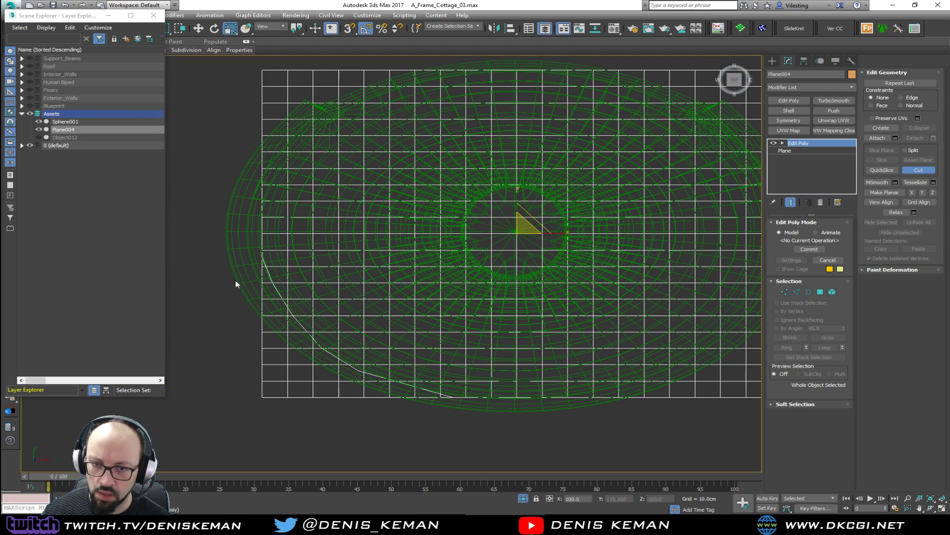
Step: Select the plane's corner polygons outside the cut curve, and discard the plane's Edit Poly modifier
left_click(819, 293)
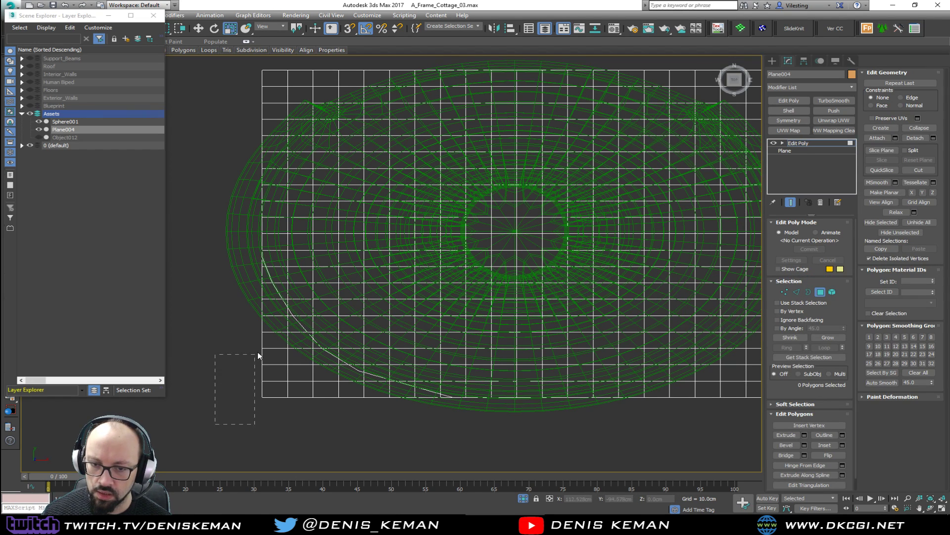
left_click_drag(275, 300, 266, 278)
left_click_drag(288, 428, 301, 374)
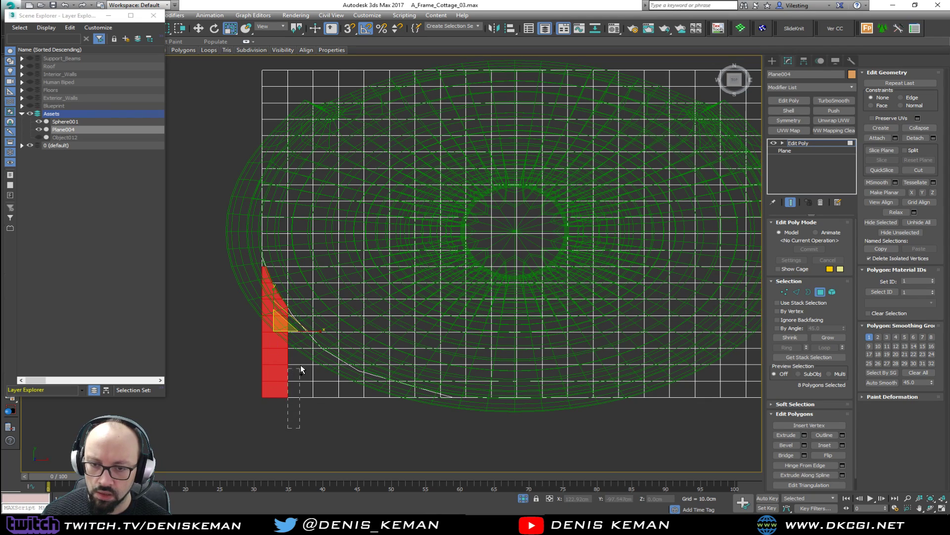
left_click_drag(296, 322, 338, 345, "ctrl")
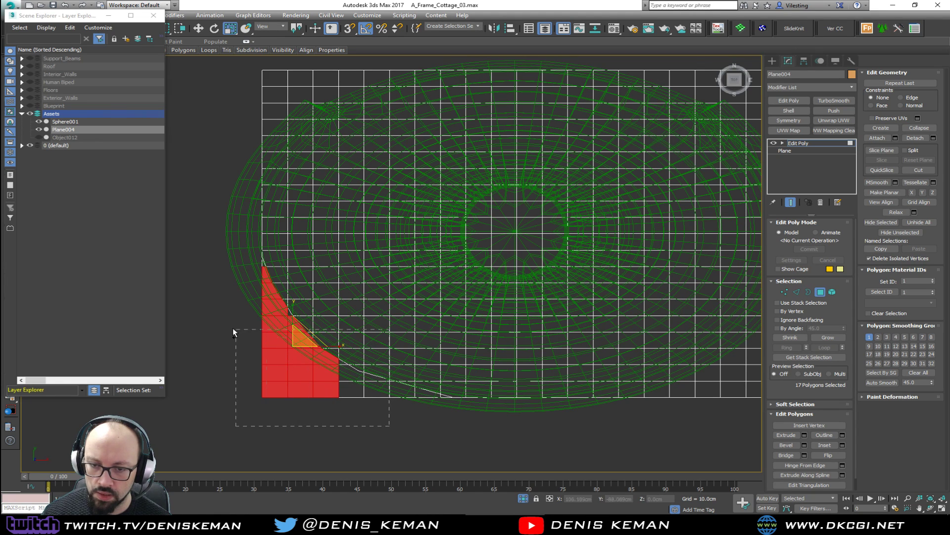
left_click_drag(264, 390, 263, 388, "ctrl")
scroll(334, 401, "up", 5)
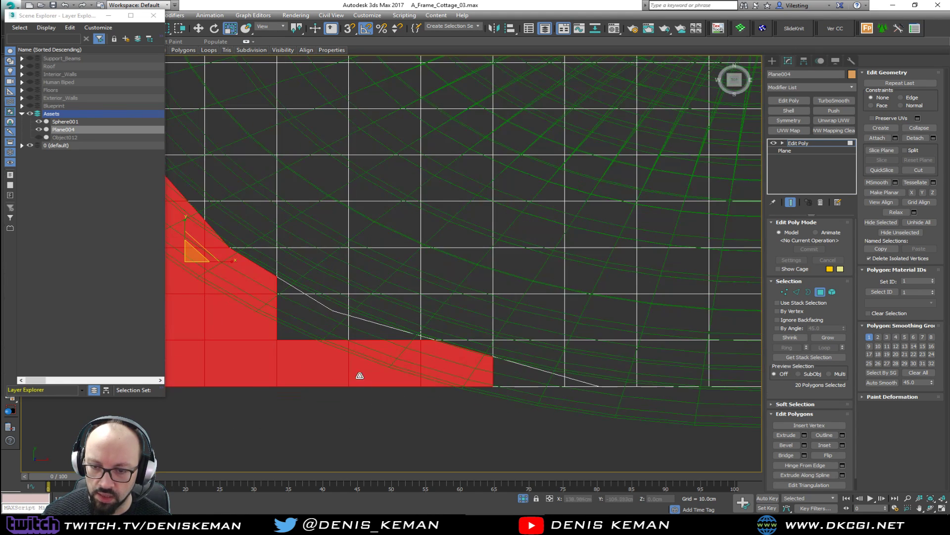
left_click(292, 294, "ctrl")
left_click(535, 378, "ctrl")
left_click(589, 385, "ctrl")
left_click(425, 336, "ctrl")
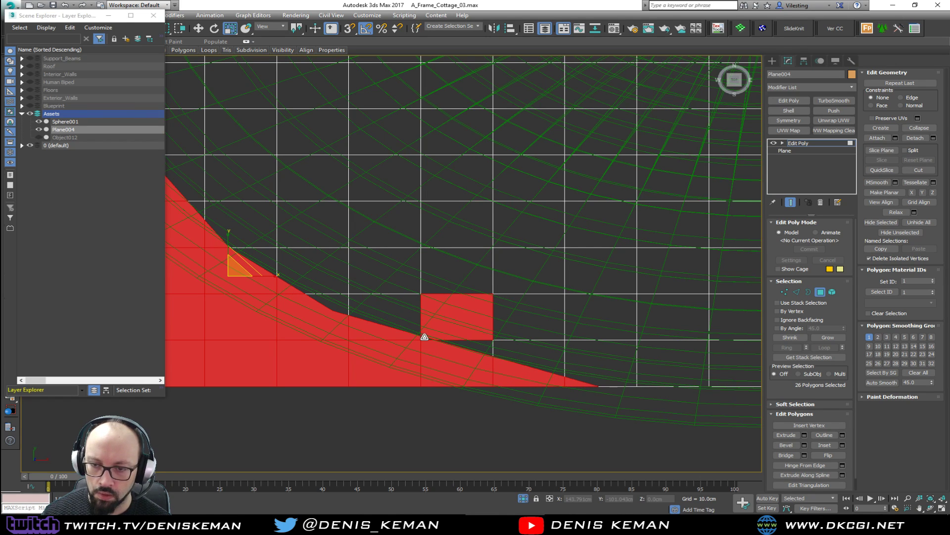
left_click(820, 292)
left_click(820, 202)
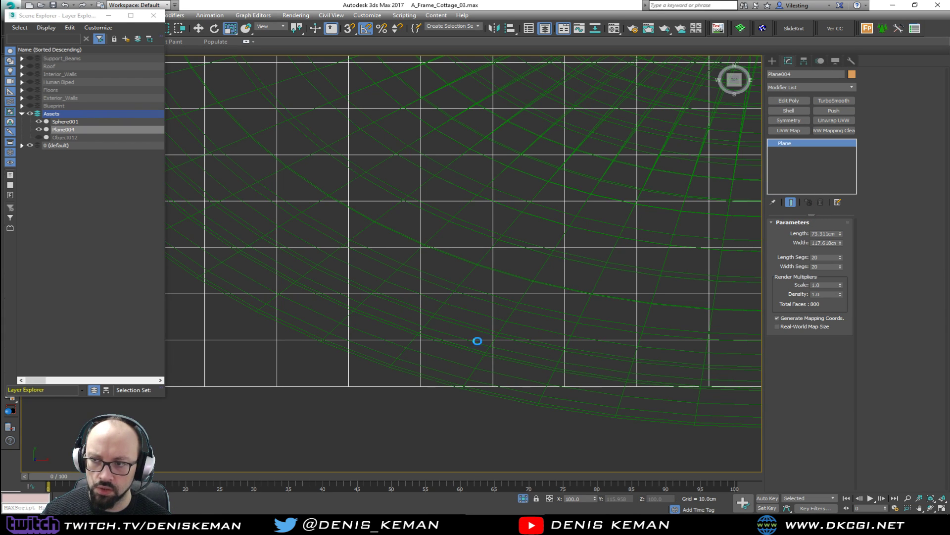
Step: Add an Edit Poly modifier to the plane, connect all its edges with 1 segment, and keep only the resulting diagonal grid
scroll(474, 358, "down", 6)
middle_click_drag(479, 310, 376, 355)
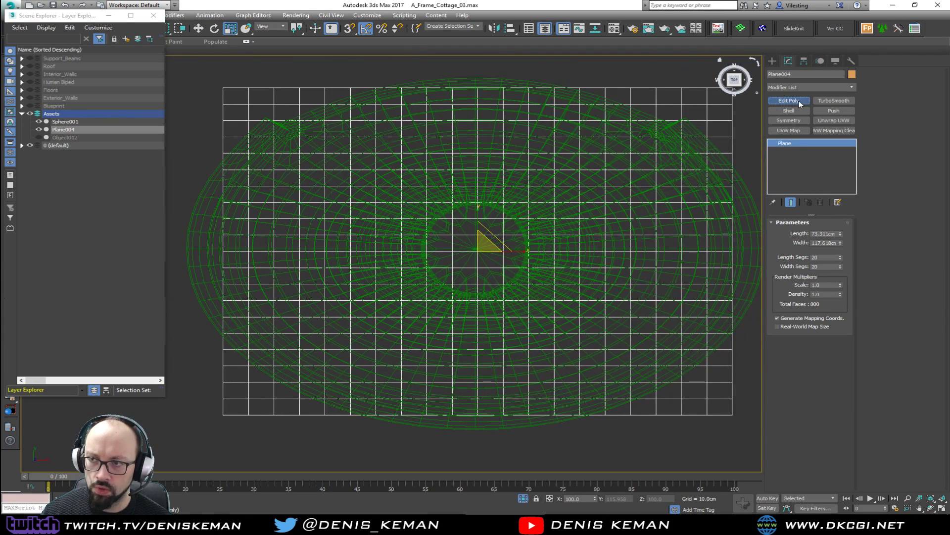
left_click(789, 100)
key("2")
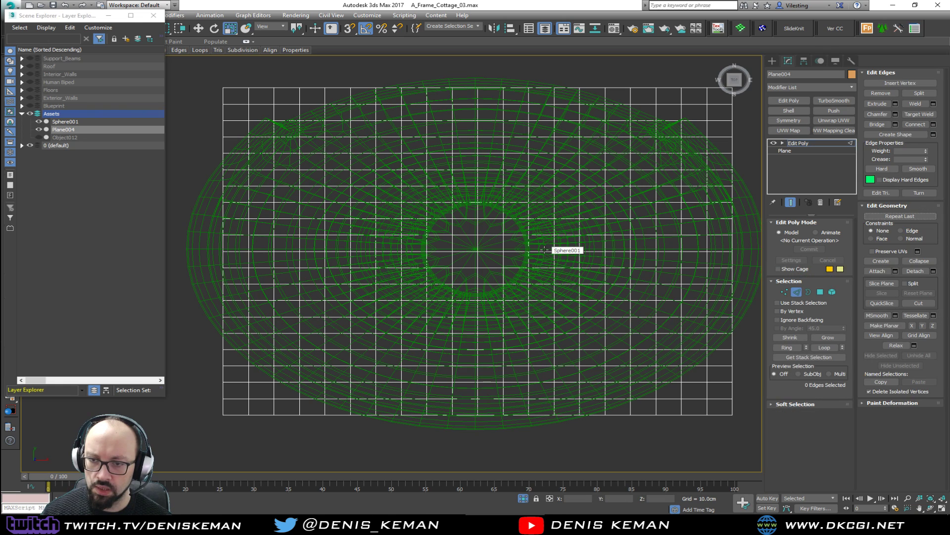
key("ctrl+a")
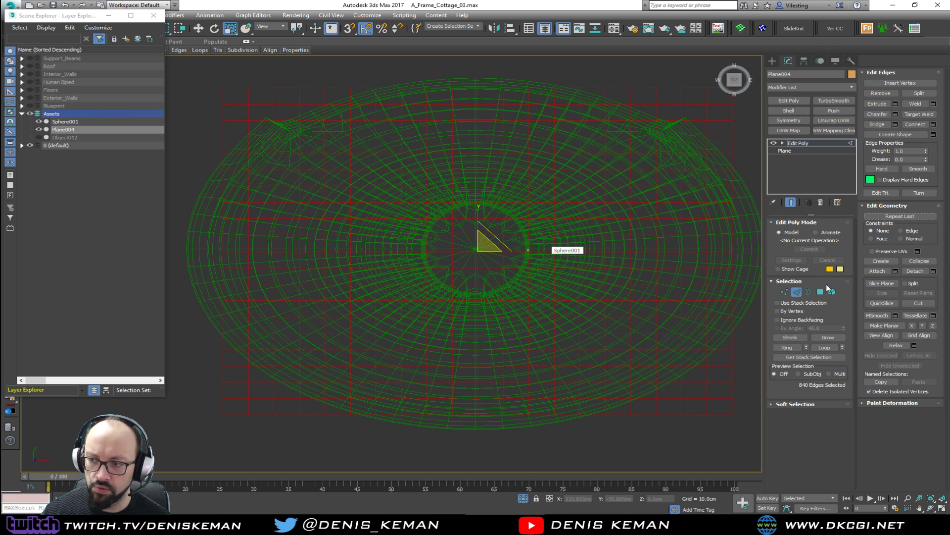
left_click(933, 124)
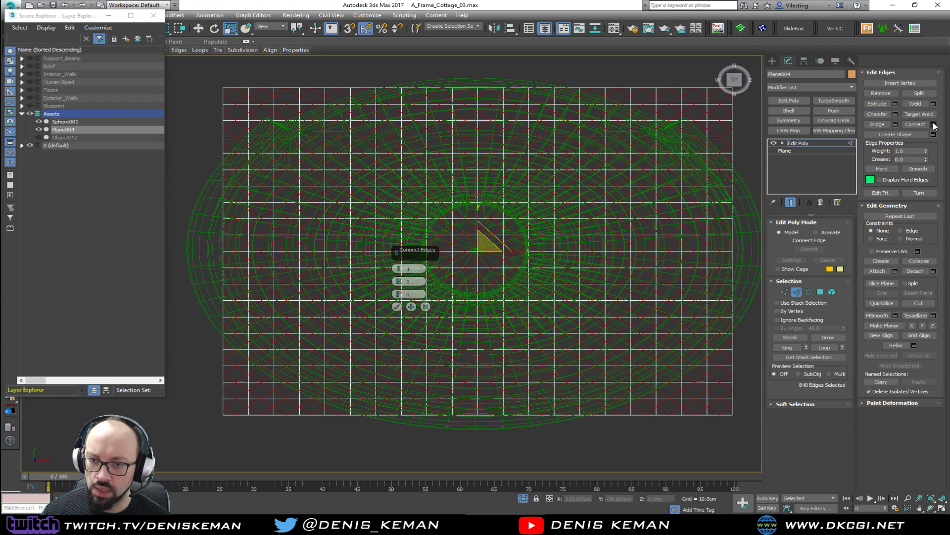
left_click(397, 306)
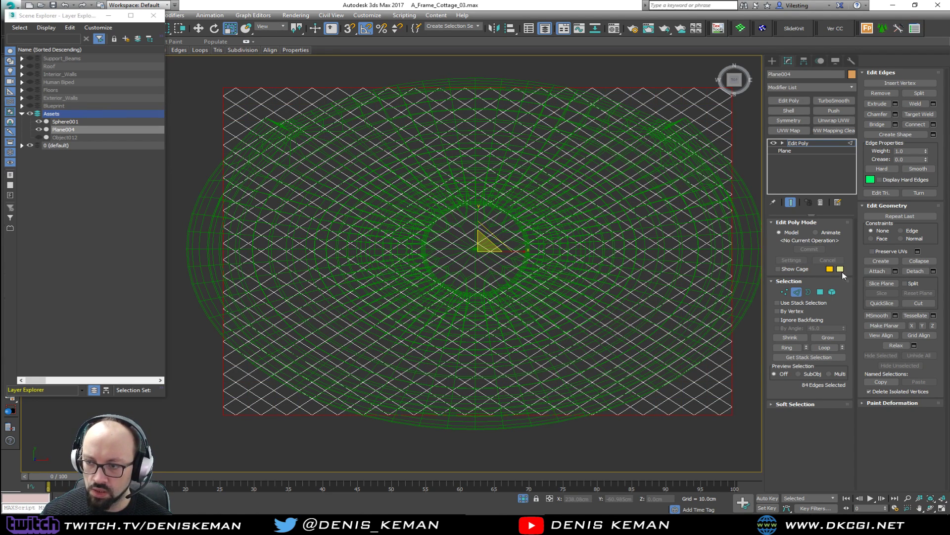
Step: Select the corner polygon at one back corner of the plane, grow the selection up to the sphere's surface, and delete it
left_click(792, 293)
key("alt+w")
key("alt+w")
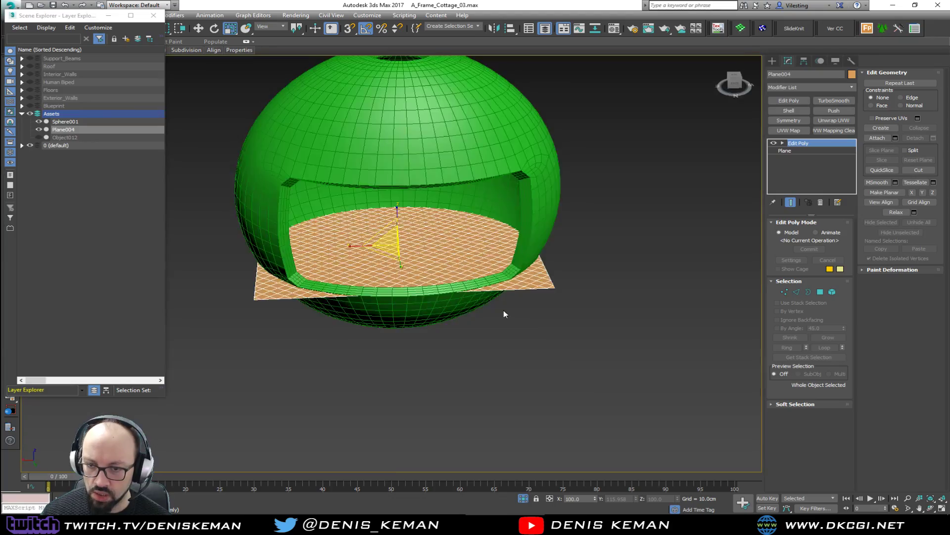
scroll(445, 277, "up", 8)
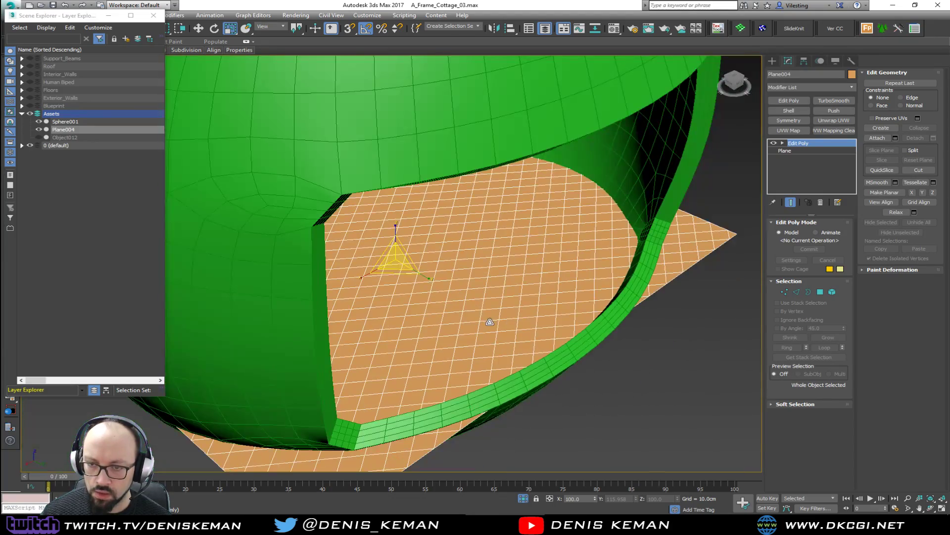
middle_click_drag(489, 322, 600, 276, "alt")
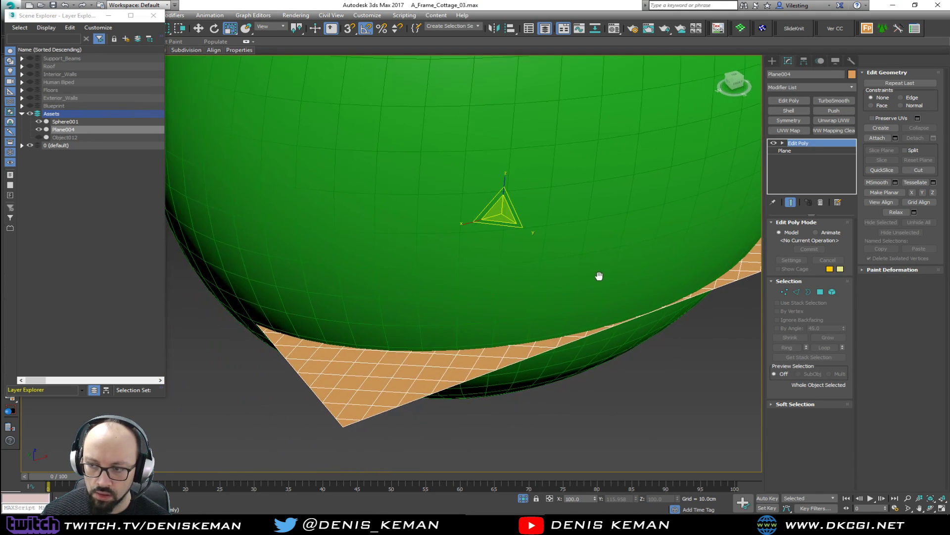
key("4")
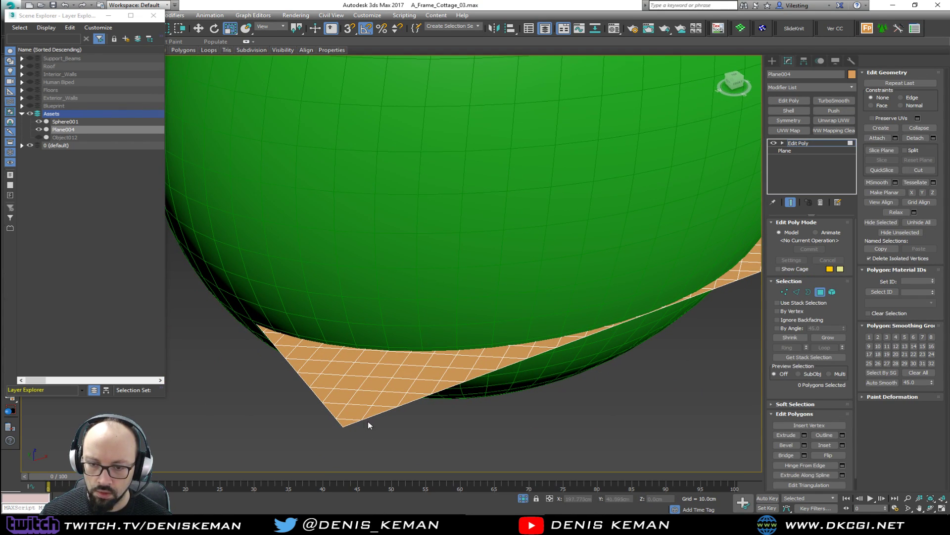
left_click(341, 418)
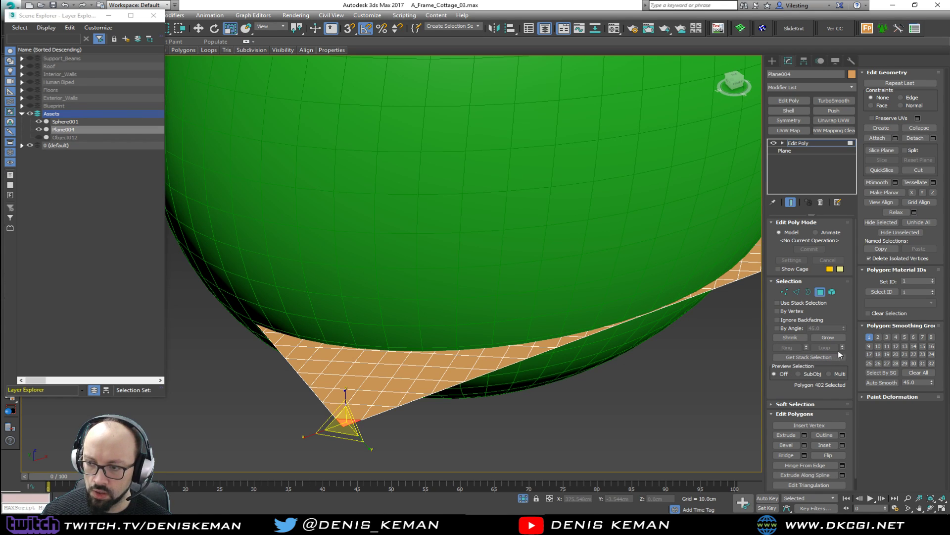
left_click(827, 338)
left_click(827, 338)
left_click(828, 338)
left_click(827, 338)
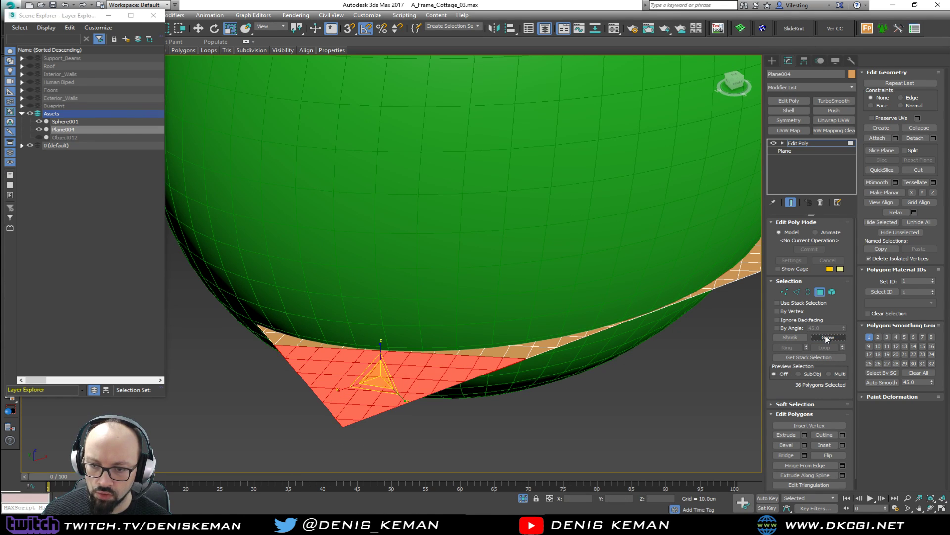
left_click(828, 338)
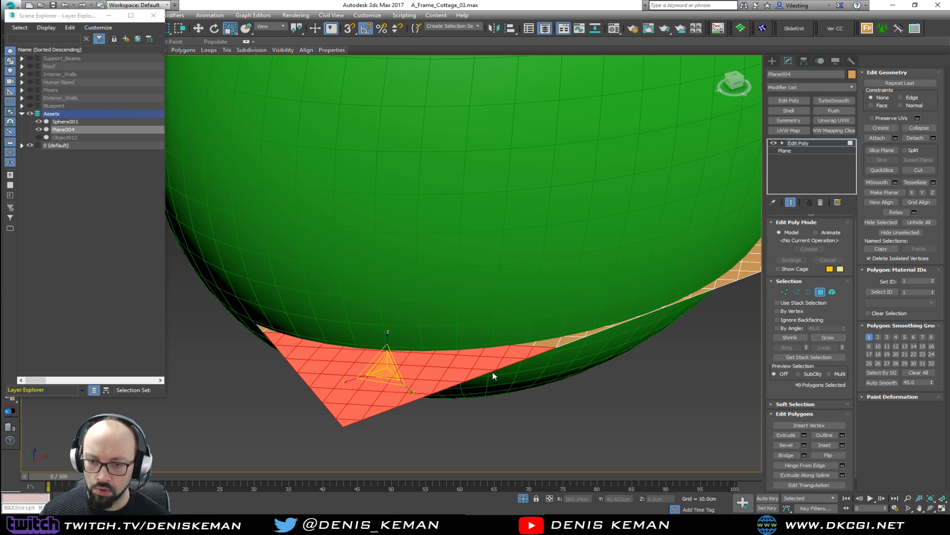
key("Delete")
Step: Delete the polygons protruding at the plane's other back corner, growing the selection from its outermost polygon to the sphere
middle_click_drag(574, 349, 454, 325, "alt")
left_click(520, 416)
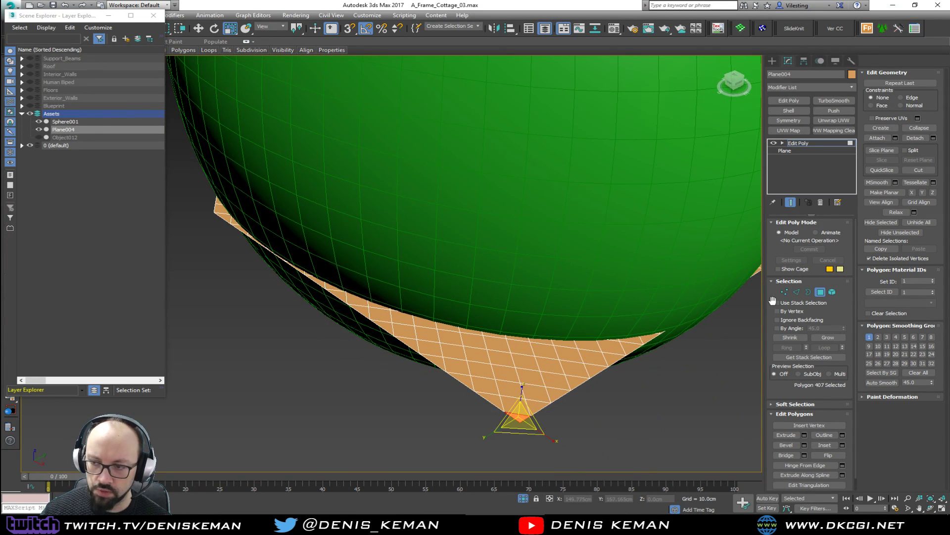
left_click(828, 338)
left_click(828, 337)
left_click(829, 337)
left_click(828, 337)
left_click(828, 337)
left_click(828, 338)
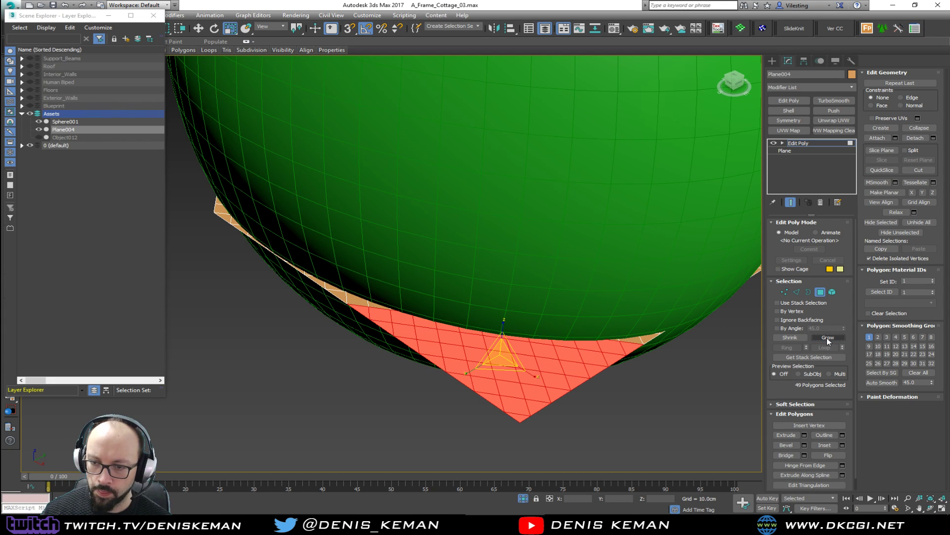
key("Delete")
Step: Delete the plane polygons sticking out at the first front corner beside the sphere's opening, growing from the corner tip
middle_click_drag(346, 306, 290, 366, "alt")
left_click(246, 350)
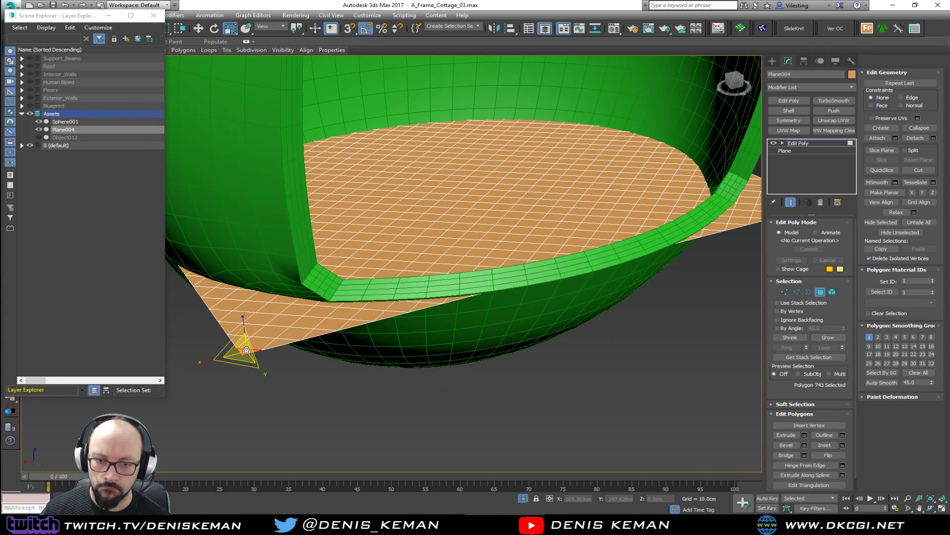
left_click(829, 337)
left_click(829, 337)
left_click(828, 338)
left_click(828, 337)
left_click(829, 338)
left_click(828, 338)
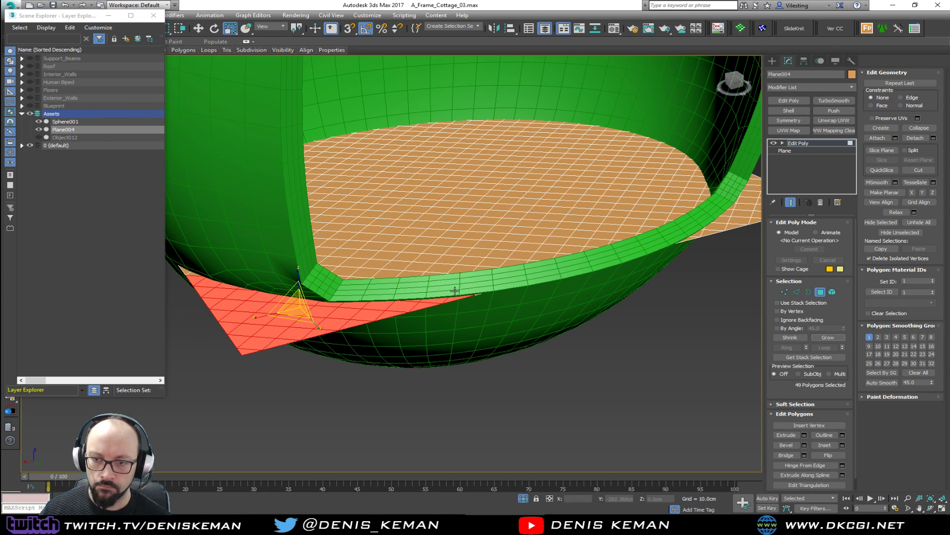
key("Delete")
Step: Delete the polygons protruding at the plane's last remaining front corner, growing the selection from the tip up to the sphere
middle_click_drag(537, 260, 463, 268, "alt")
left_click(537, 422)
left_click(827, 337)
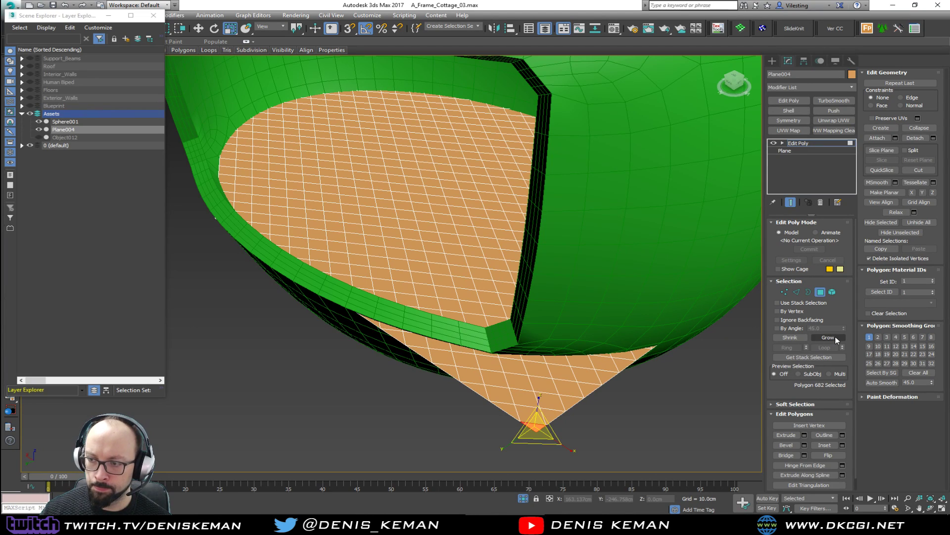
left_click(828, 337)
left_click(827, 337)
left_click(827, 337)
left_click(835, 337)
middle_click_drag(658, 316, 548, 305, "alt")
key("ctrl+z")
left_click(619, 319)
Step: Select the plane vertex still poking out of the sphere beside the opening and enable soft selection for moving it
key("1")
left_click(515, 366)
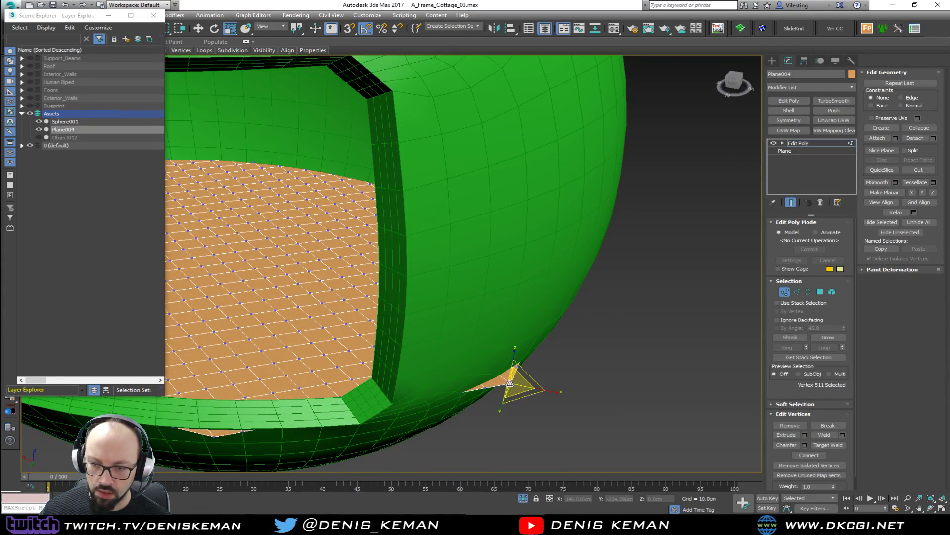
middle_click_drag(539, 379, 551, 298, "alt")
key("w")
middle_click_drag(632, 341, 568, 331, "alt")
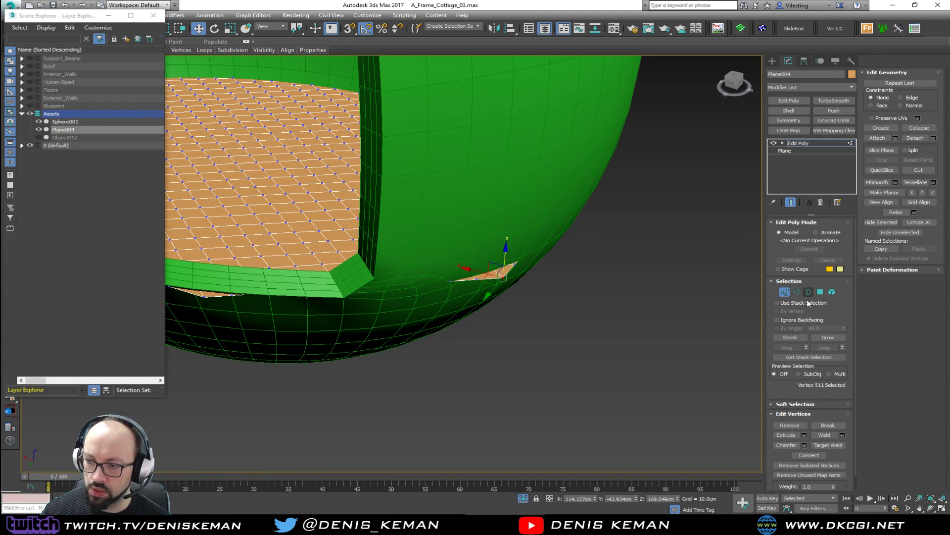
left_click(795, 405)
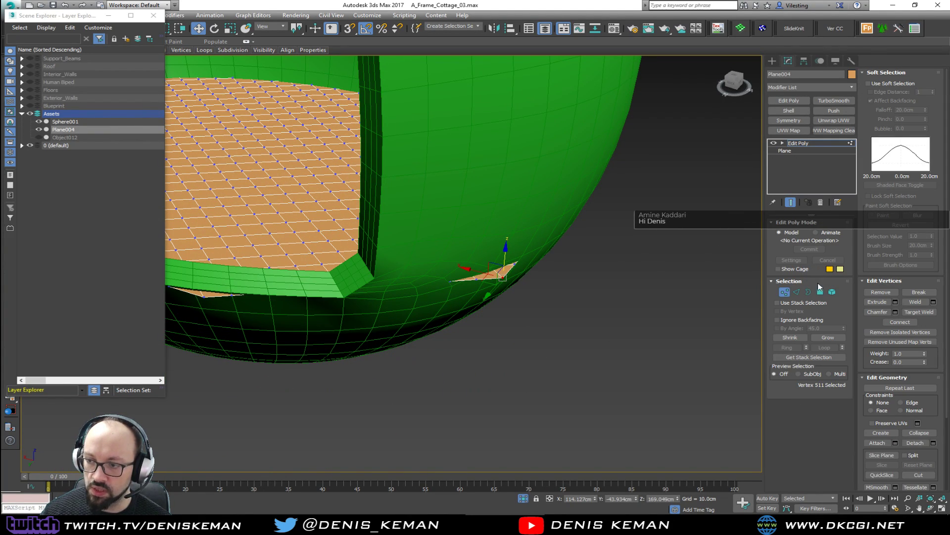
left_click(886, 85)
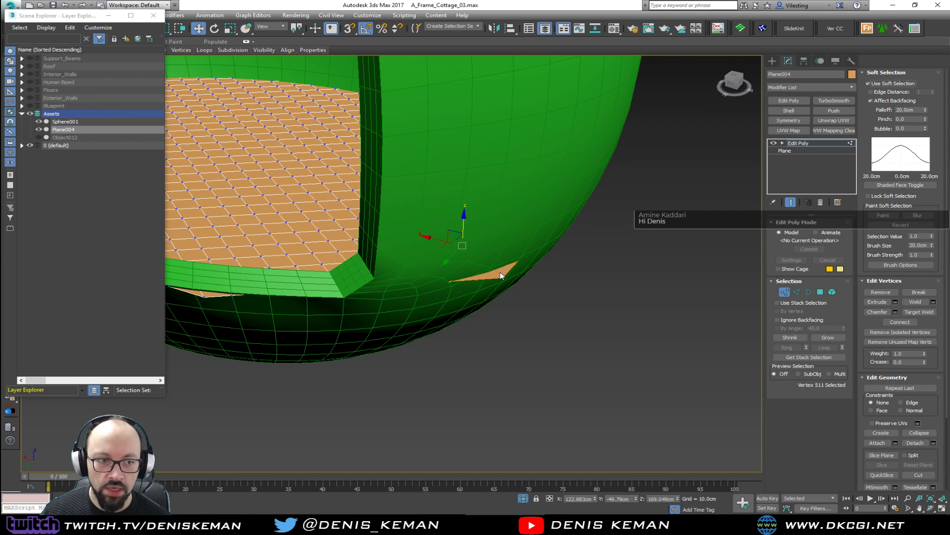
Step: Test moving the protruding vertex with soft selection, and set the soft selection falloff to 6 cm
middle_click_drag(500, 272, 539, 276, "alt")
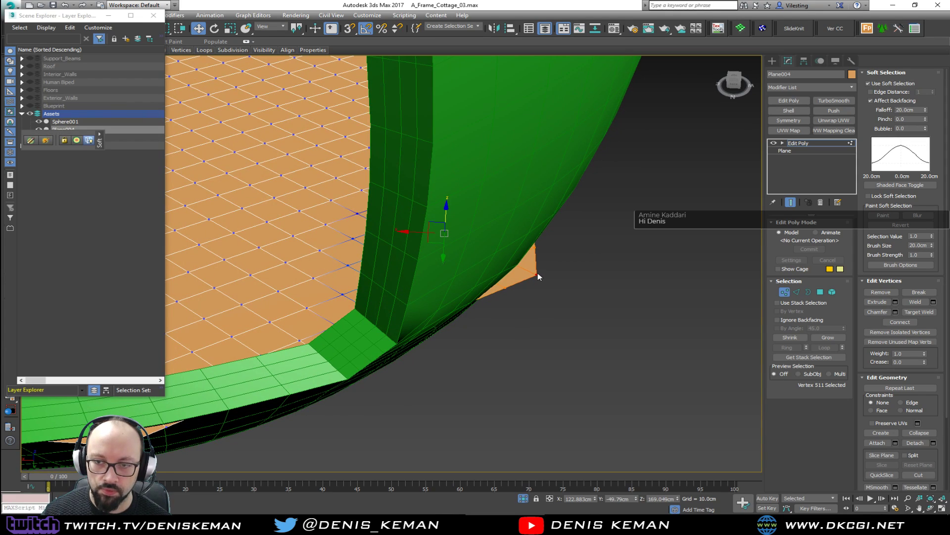
left_click_drag(432, 241, 410, 232)
middle_click_drag(411, 233, 451, 239, "alt")
left_click_drag(432, 240, 451, 238)
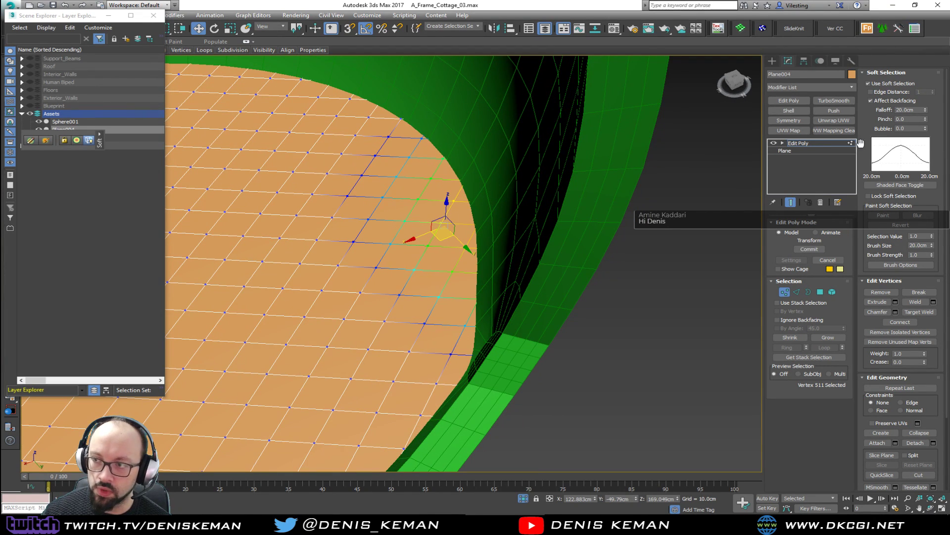
left_click_drag(925, 112, 919, 146)
Step: Pull the protruding plane vertices beside the opening inward until they sit within the sphere's shell
middle_click_drag(592, 206, 530, 200, "alt")
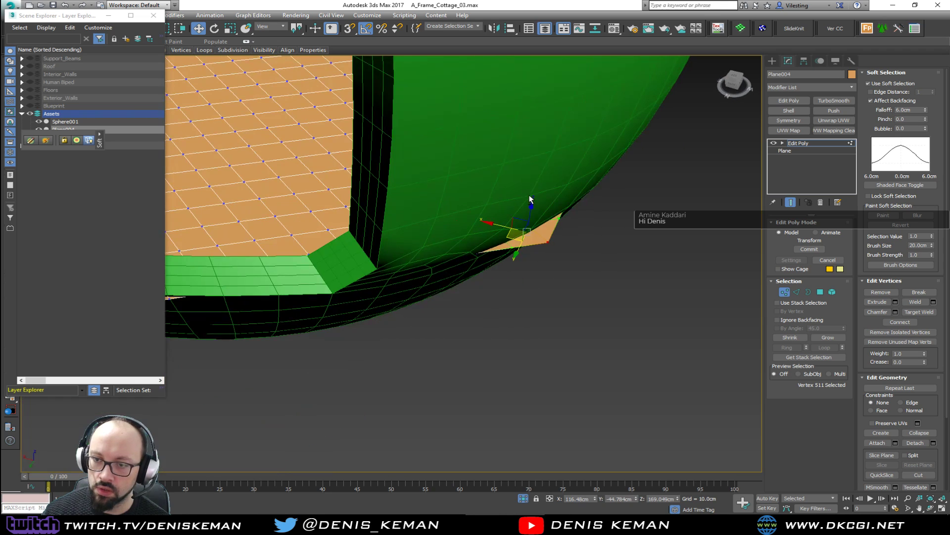
left_click_drag(508, 238, 485, 226)
left_click(503, 241)
left_click(507, 244)
mouse_move(485, 227)
middle_mouse_down("alt")
mouse_move(467, 206)
mouse_move(570, 301)
mouse_move(501, 284)
middle_mouse_up("alt")
left_click(562, 299)
key("F3")
left_click_drag(450, 274, 432, 267)
key("F3")
Step: Select four alternate plane vertices protruding from the back of the sphere and move them inward
middle_click_drag(501, 272, 256, 222, "alt")
left_click(422, 272)
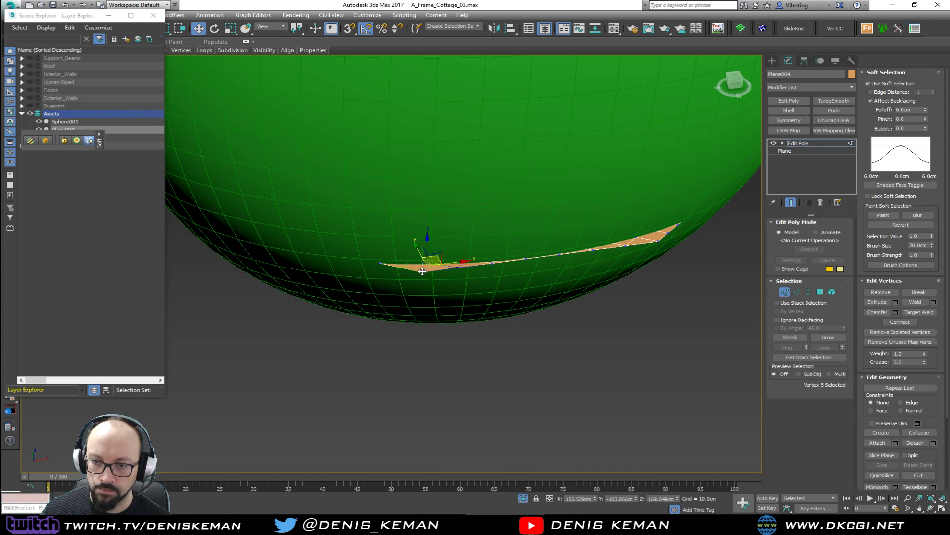
left_click(492, 262, "ctrl")
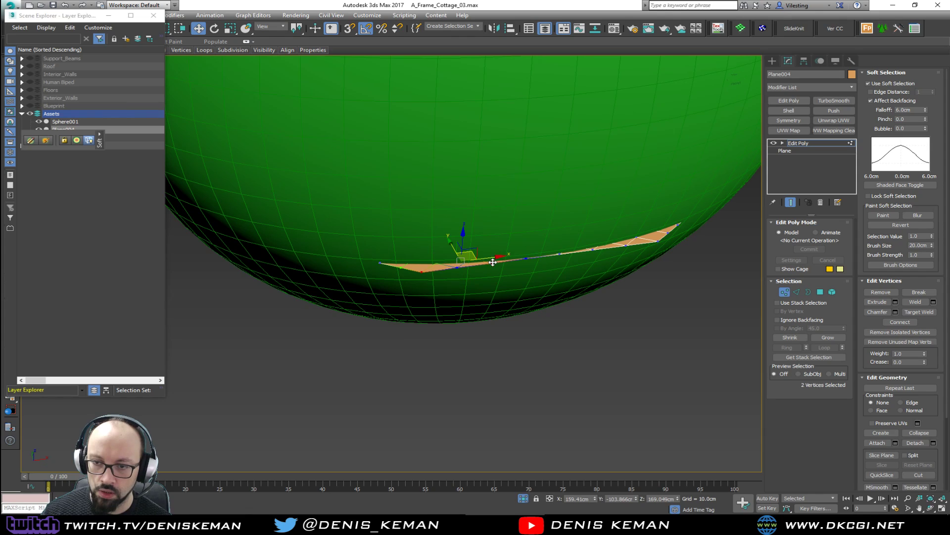
left_click(559, 255, "ctrl")
left_click(654, 241, "ctrl")
left_click_drag(520, 237, 477, 256)
Step: Move the in-between vertices along the back edge into the sphere, and tuck in the vertices at both ends
left_click(457, 268)
left_click(526, 258, "ctrl")
left_click(595, 249, "ctrl")
left_click_drag(536, 236, 532, 228)
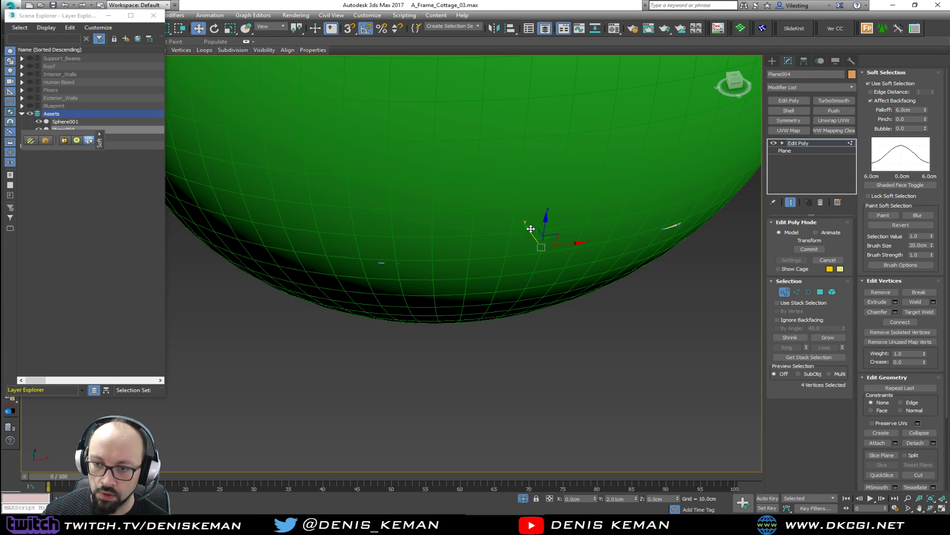
left_click(678, 225)
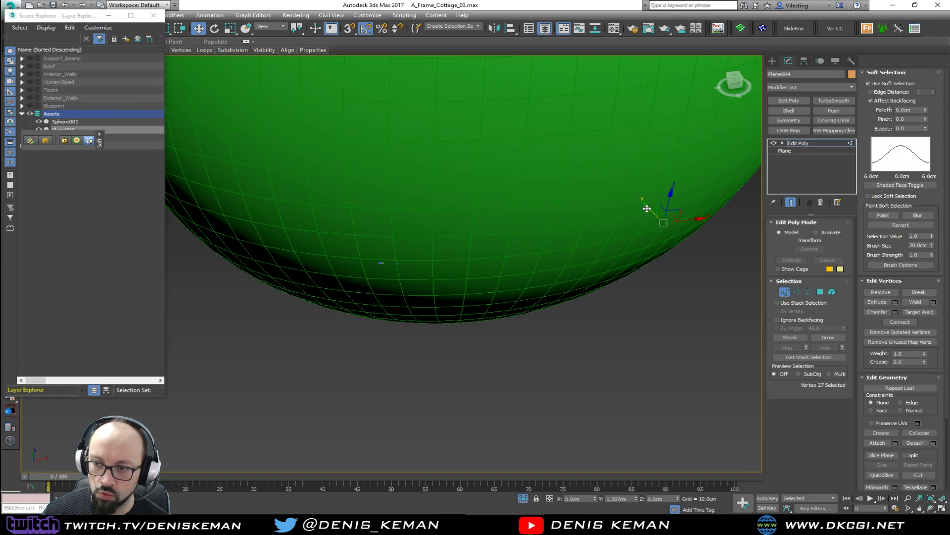
left_click(384, 261)
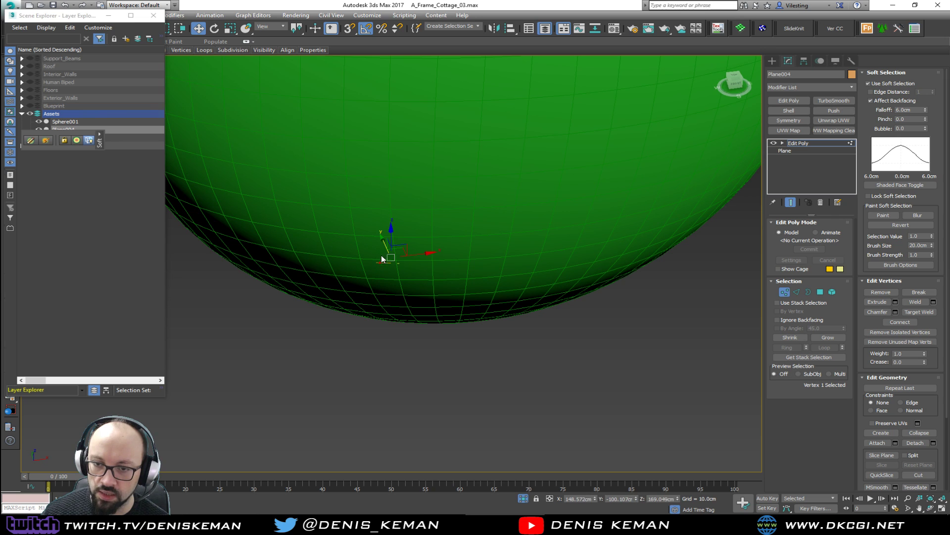
Step: Move the plane vertices poking through the side of the sphere back inside its wall
middle_click_drag(385, 246, 550, 325, "alt")
left_click(511, 353)
middle_click_drag(512, 352, 479, 352, "alt")
left_click(461, 362)
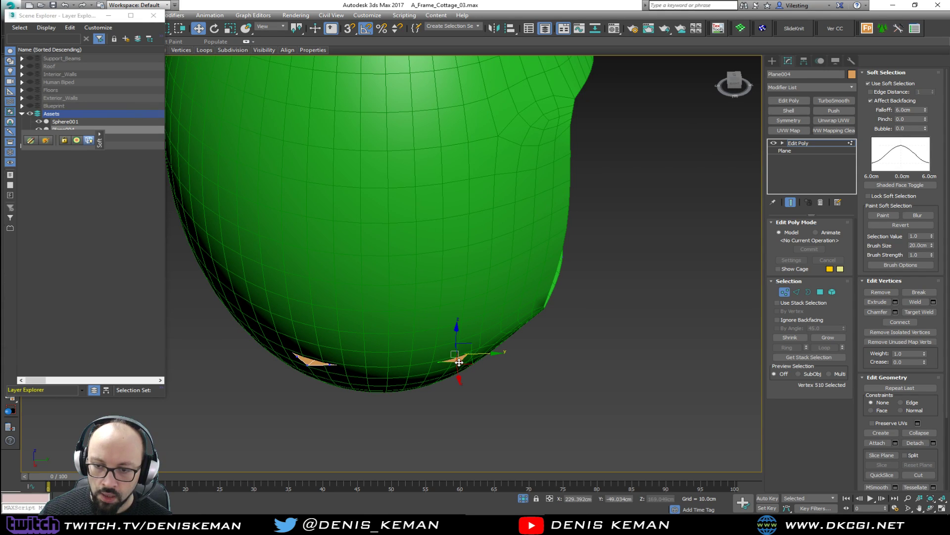
left_click_drag(473, 364, 471, 362)
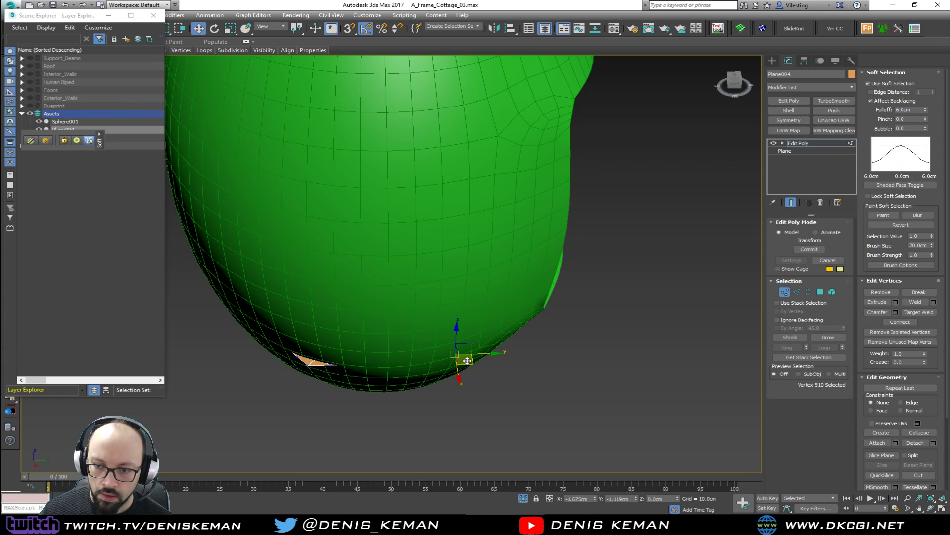
left_click(311, 359)
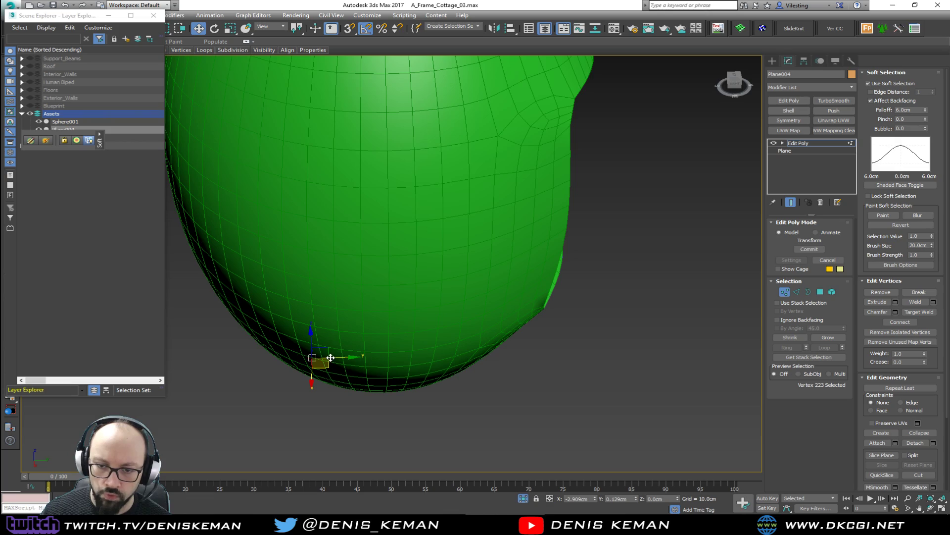
middle_click_drag(331, 358, 307, 339, "alt")
Step: Pull the plane vertices protruding beneath the opening inside the sphere's rim, and leave vertex editing
left_click(785, 292)
scroll(489, 244, "up", 5)
key("F4")
key("1")
left_click(595, 356)
middle_click_drag(595, 356, 590, 339, "alt")
left_click_drag(569, 357, 320, 379)
left_click(290, 369)
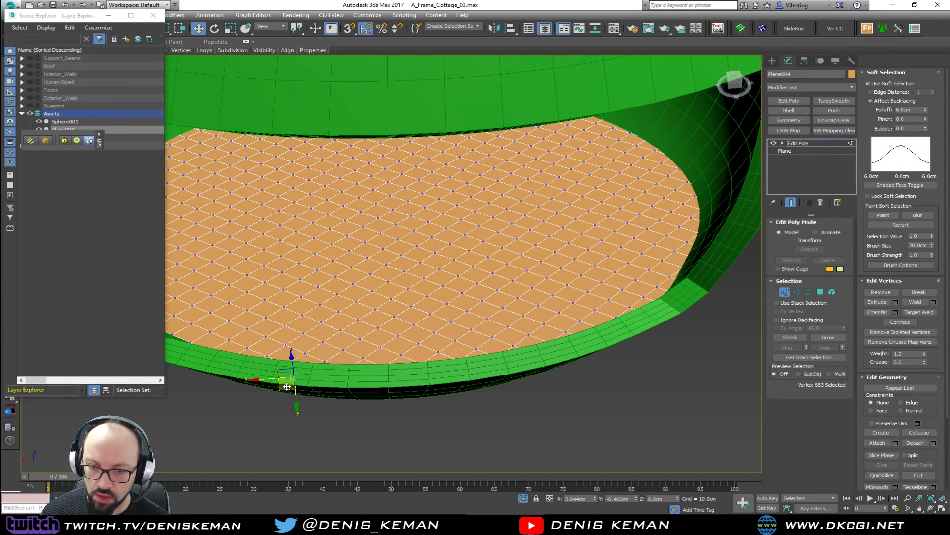
left_click(784, 291)
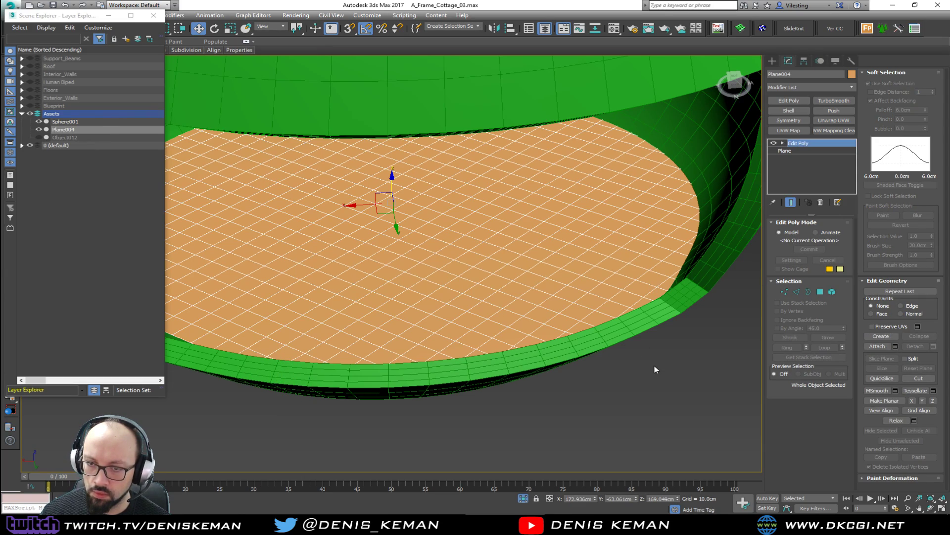
left_click(655, 365)
left_click(507, 281)
middle_click_drag(507, 281, 503, 257, "alt")
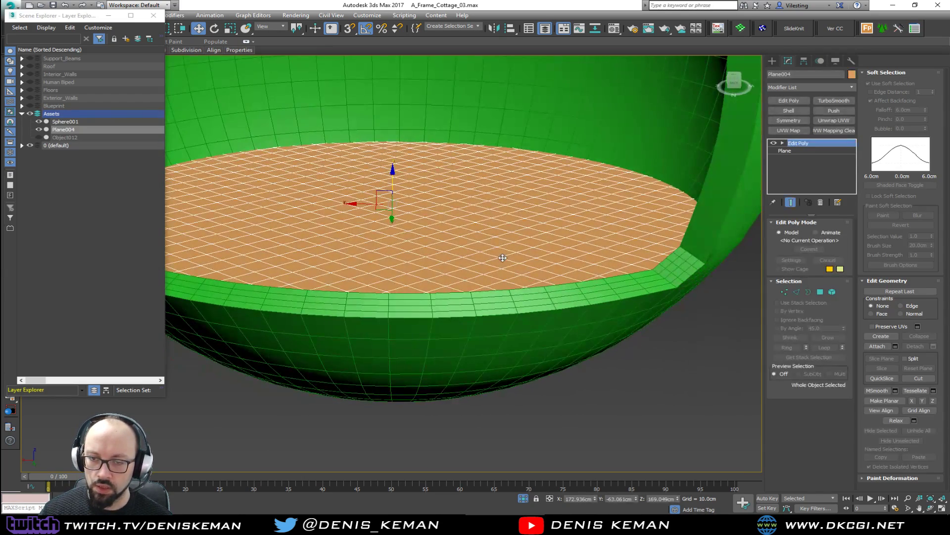
Step: Turn off soft selection on the floor plane, select all of its edges, and leave edge editing
key("2")
middle_click_drag(481, 198, 516, 234)
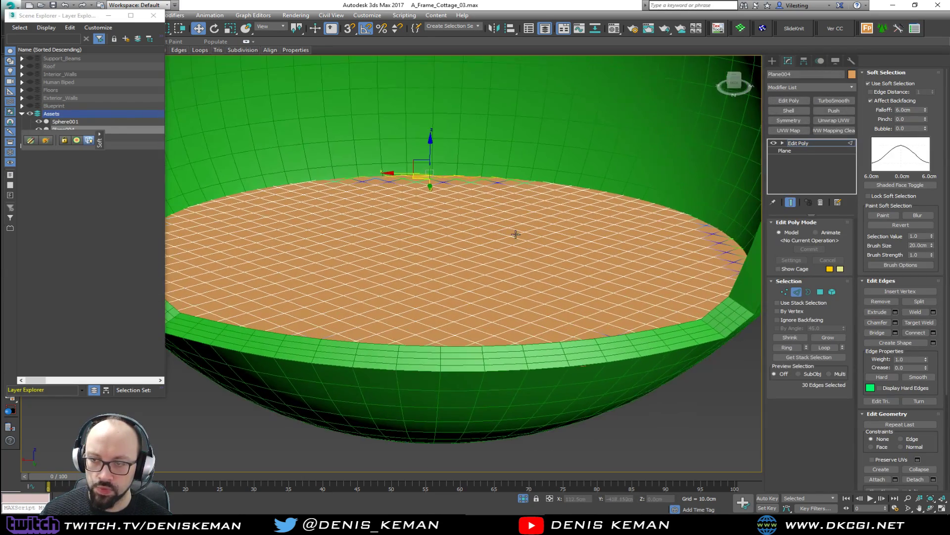
left_click(880, 84)
key("ctrl+a")
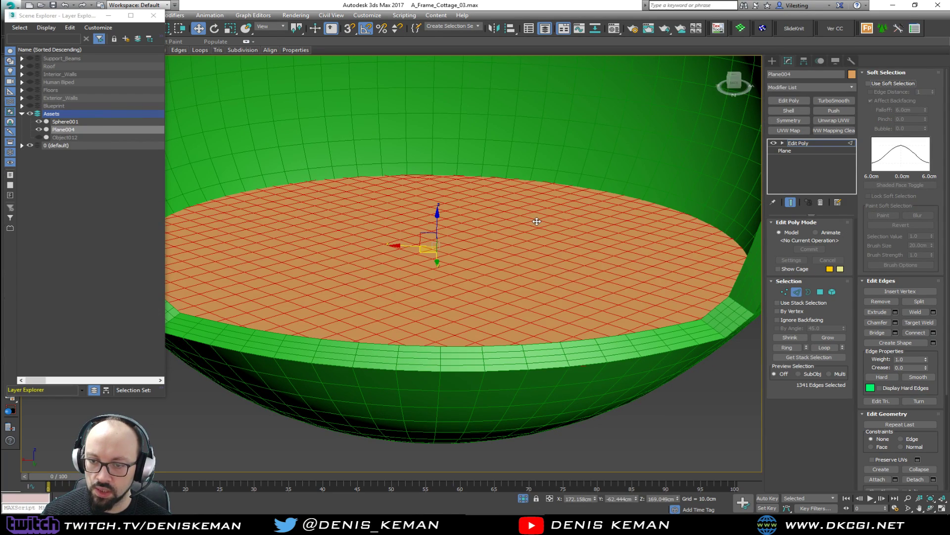
middle_click_drag(540, 220, 566, 233, "alt")
scroll(567, 234, "down", 2)
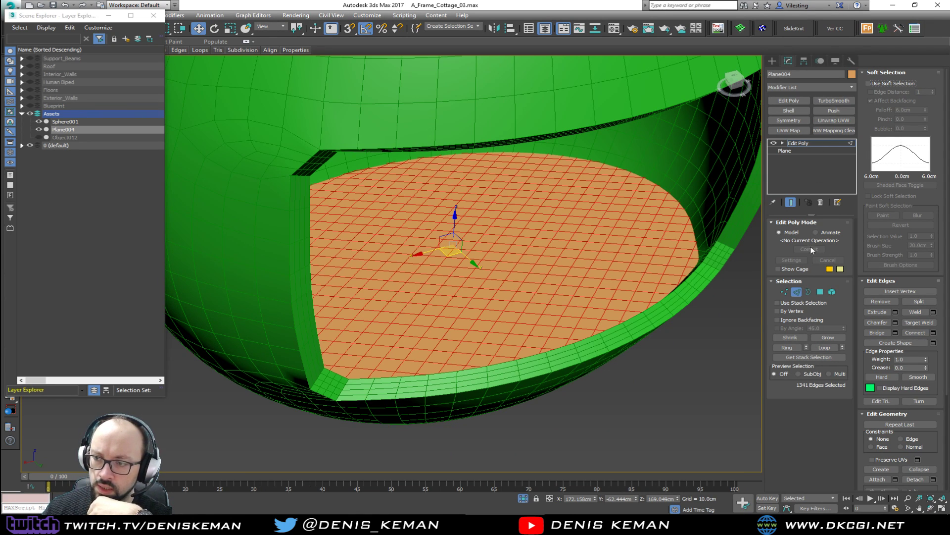
left_click(798, 292)
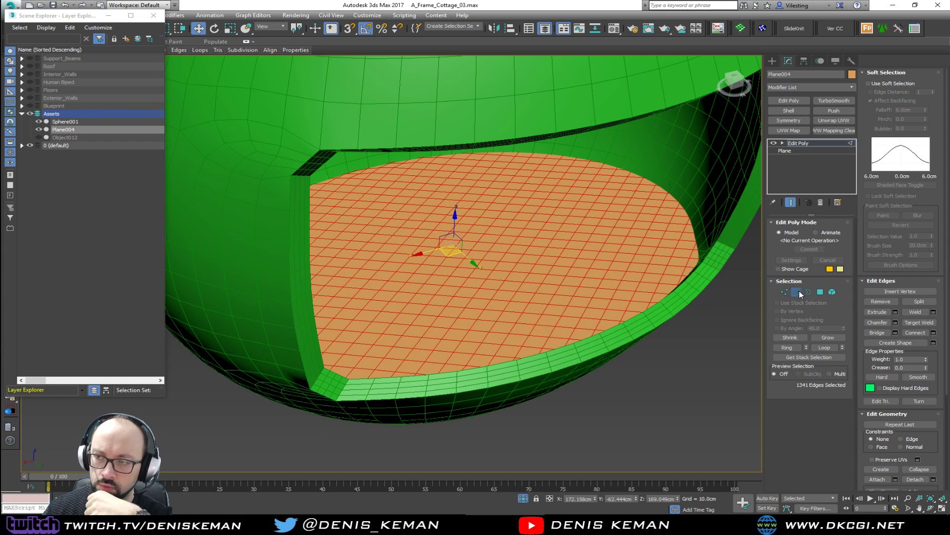
Step: Apply a Lattice modifier to the plane with struts only from edges and a strut radius of 0.5 cm
left_click(805, 89)
key("l")
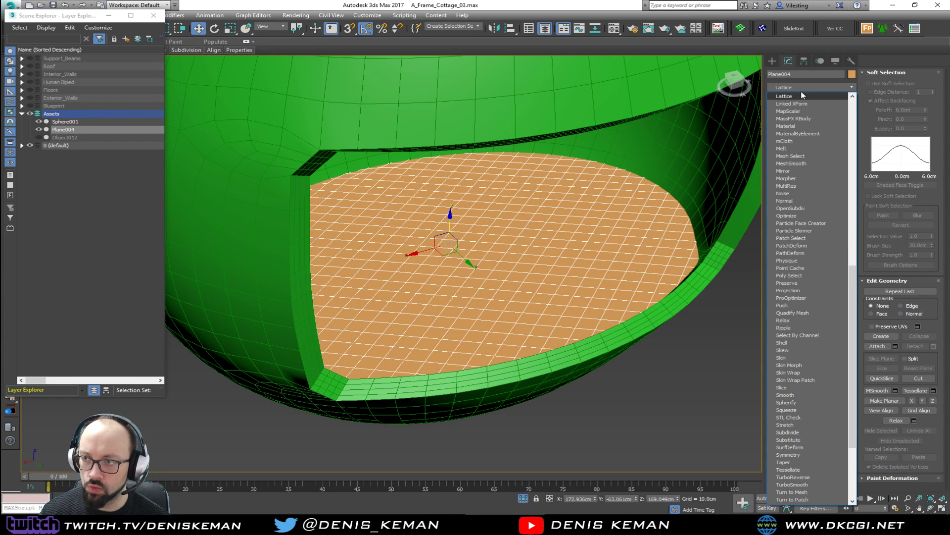
left_click(801, 98)
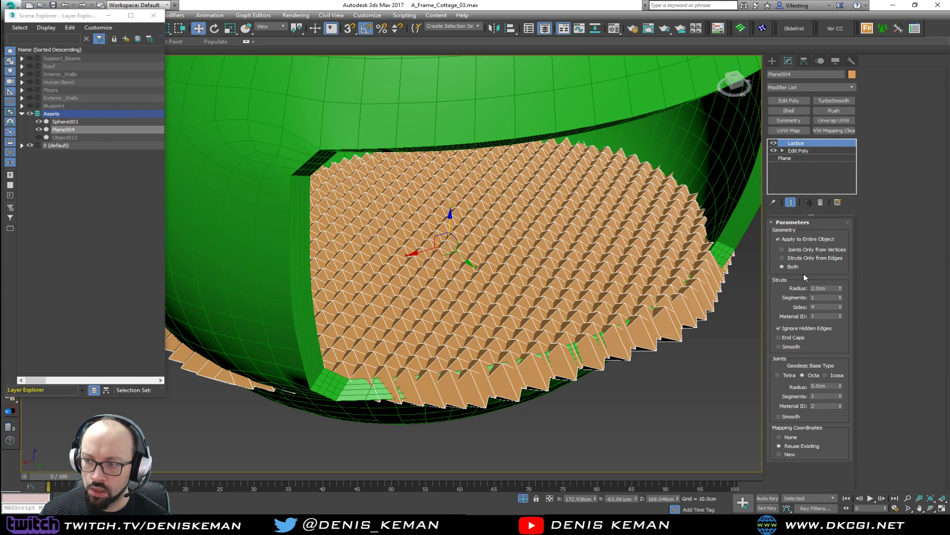
left_click(782, 258)
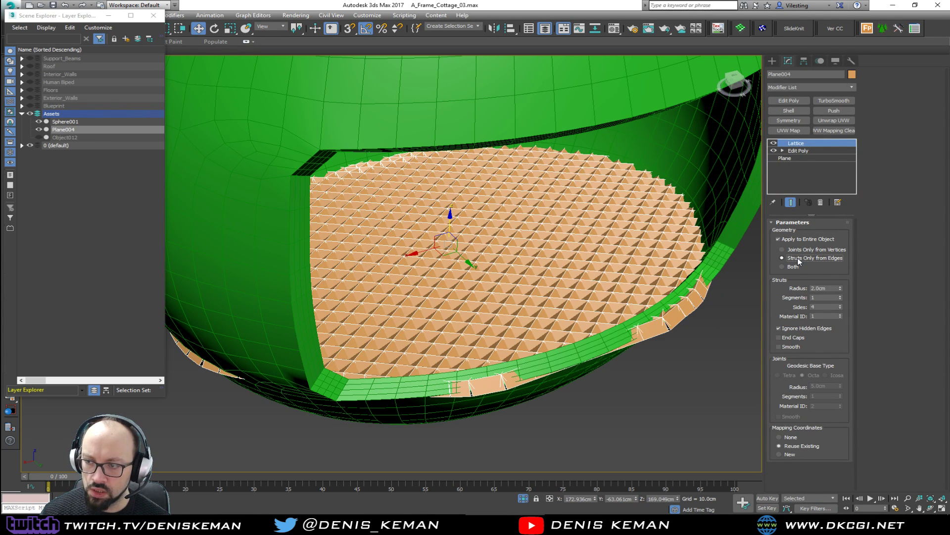
left_click_drag(842, 290, 842, 290)
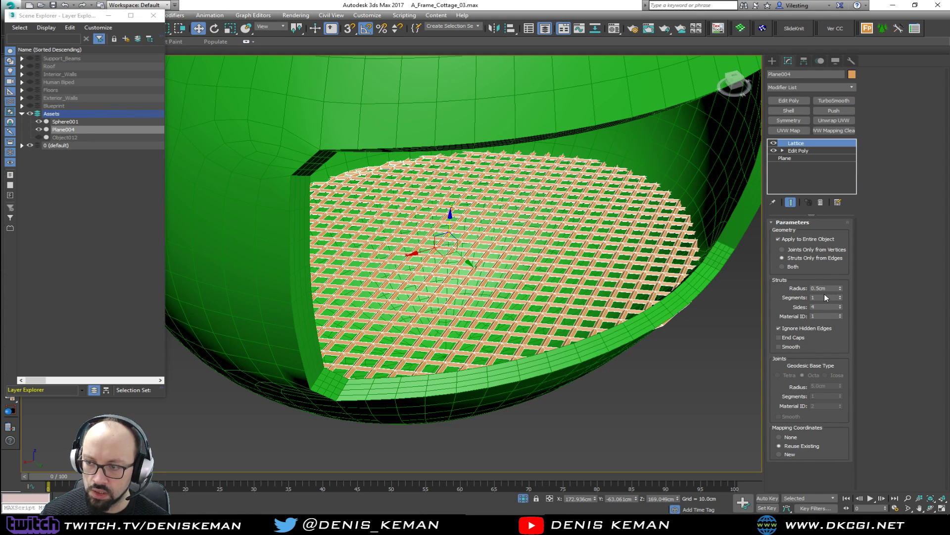
Step: Try 6 sides for the lattice struts, and settle on 8 sides
scroll(576, 324, "up", 5)
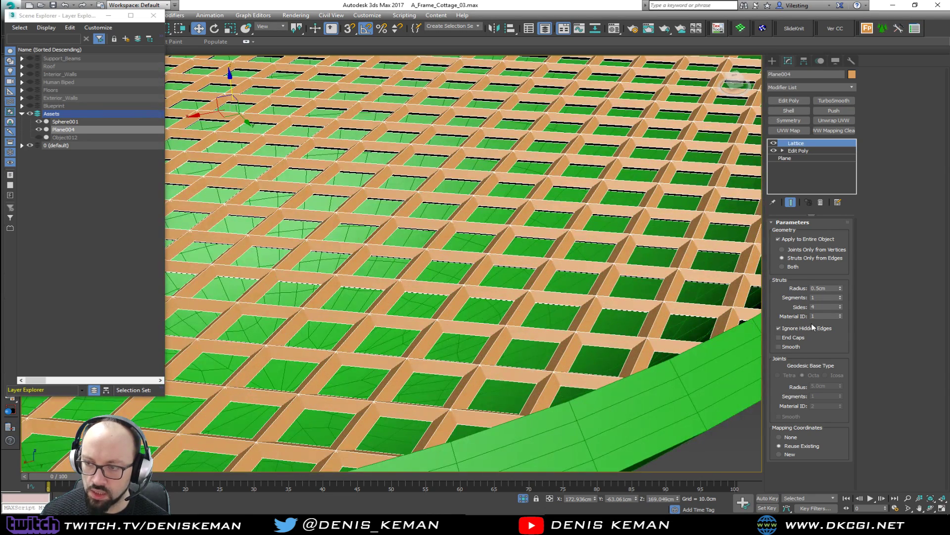
type("6")
key("Return")
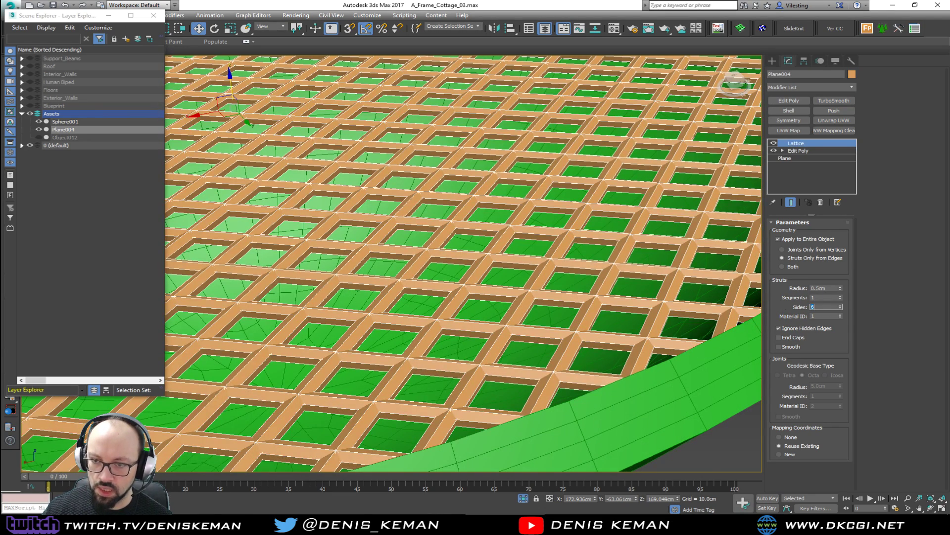
type("8")
key("Return")
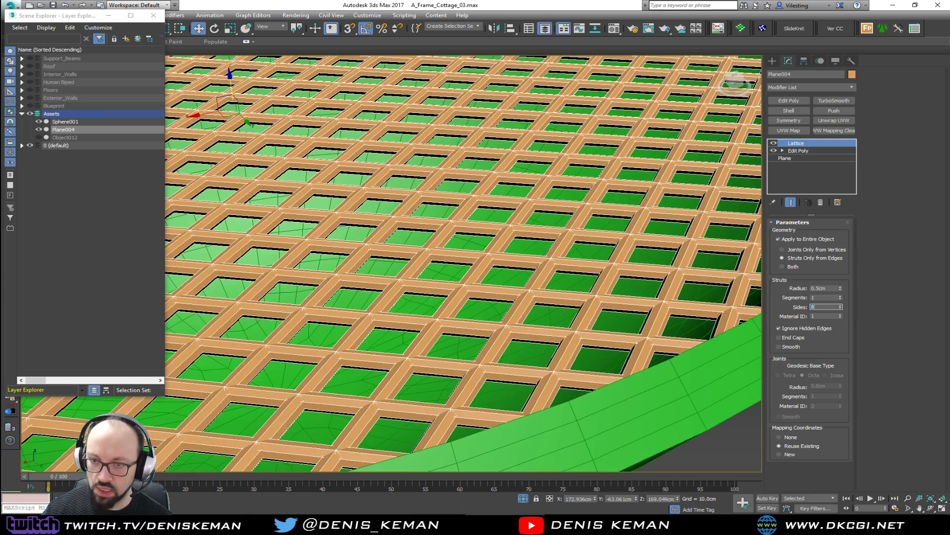
Step: Hide the wireframe edges in the view and thin the lattice struts to a 0.3 cm radius
scroll(516, 323, "down", 4)
key("F4")
scroll(511, 332, "down", 2)
middle_click_drag(511, 333, 471, 333, "alt")
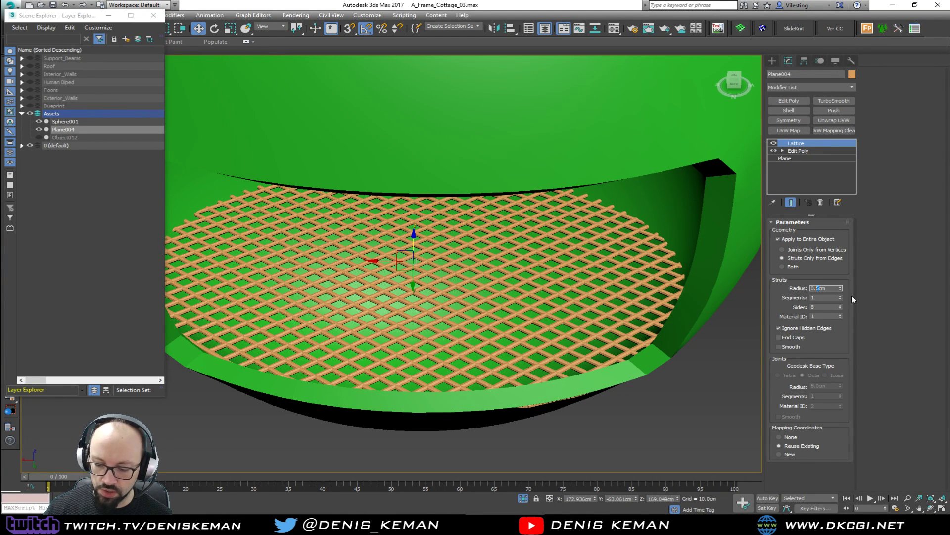
key("Return")
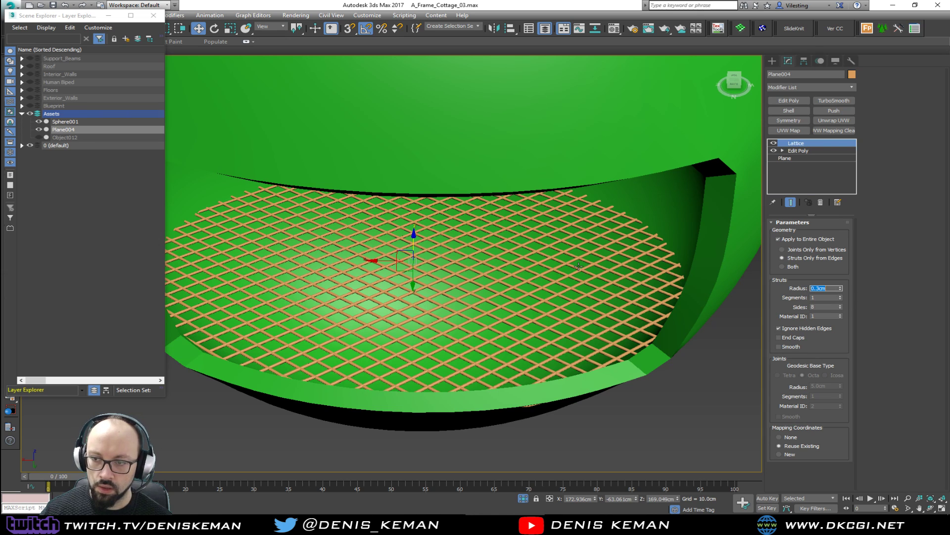
scroll(578, 266, "down", 5)
middle_click_drag(578, 266, 616, 231, "alt")
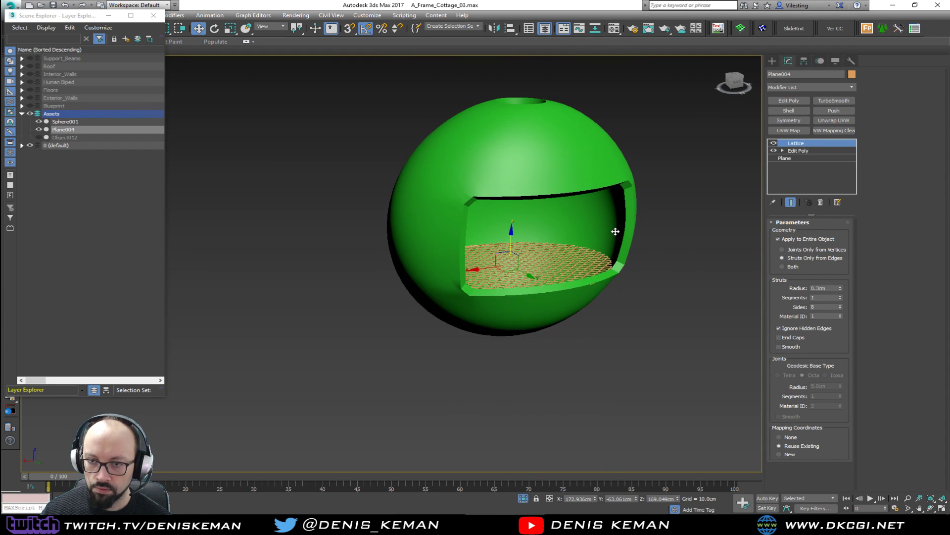
Step: Inspect the lattice grate's fit against the sphere's wall with the wireframe edges shown
left_click(711, 360)
scroll(599, 277, "up", 6)
mouse_move(578, 273)
middle_mouse_down()
mouse_move(569, 341)
mouse_move(579, 338)
mouse_move(519, 341)
middle_mouse_up()
key("F4")
left_click(303, 342)
key("z")
middle_click_drag(325, 341, 381, 343, "alt")
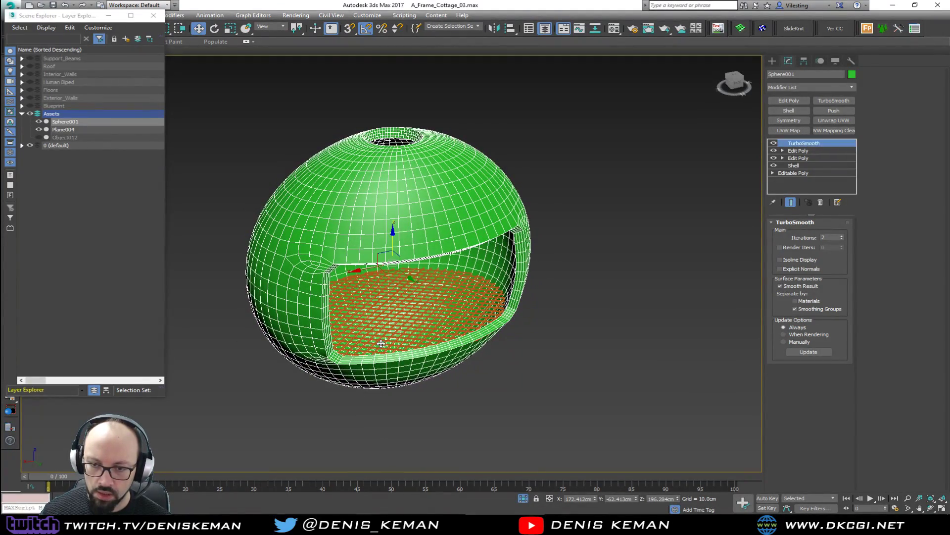
Step: In the plane's Edit Poly below the Lattice, move the vertex poking out beneath the opening's rim back inside the sphere
left_click(381, 343)
key("z")
left_click(809, 151)
key("1")
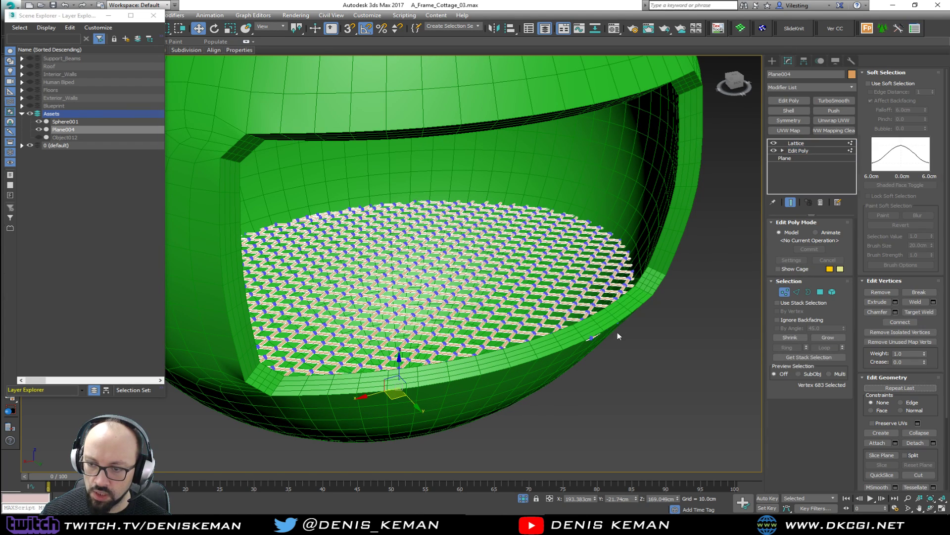
left_click(592, 342)
left_click(591, 338)
key("ctrl+e")
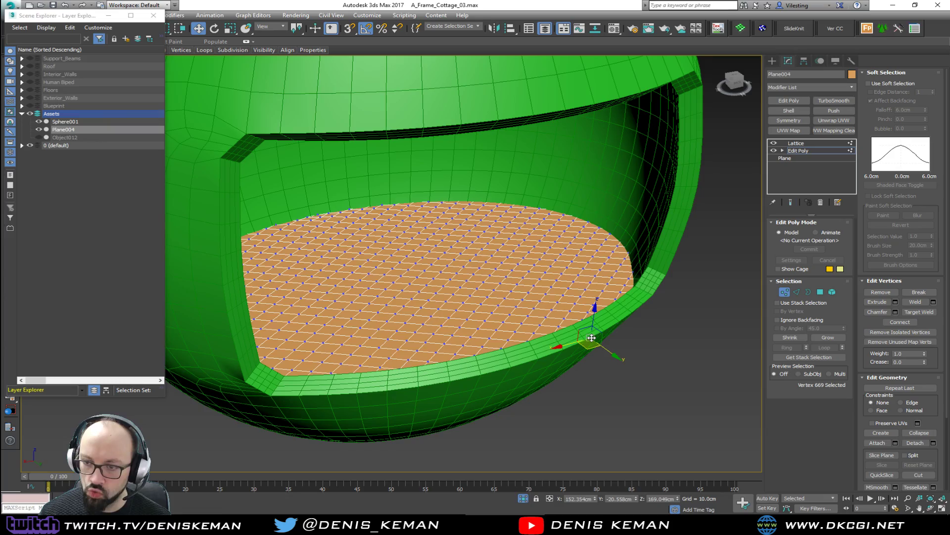
scroll(613, 347, "up", 3)
key("F3")
middle_click_drag(597, 346, 570, 370, "alt")
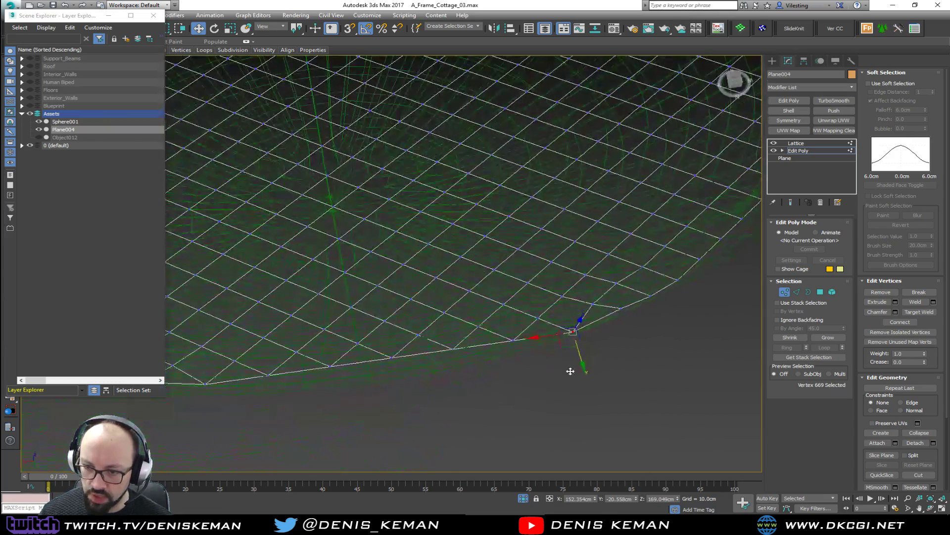
left_click_drag(565, 348, 564, 343)
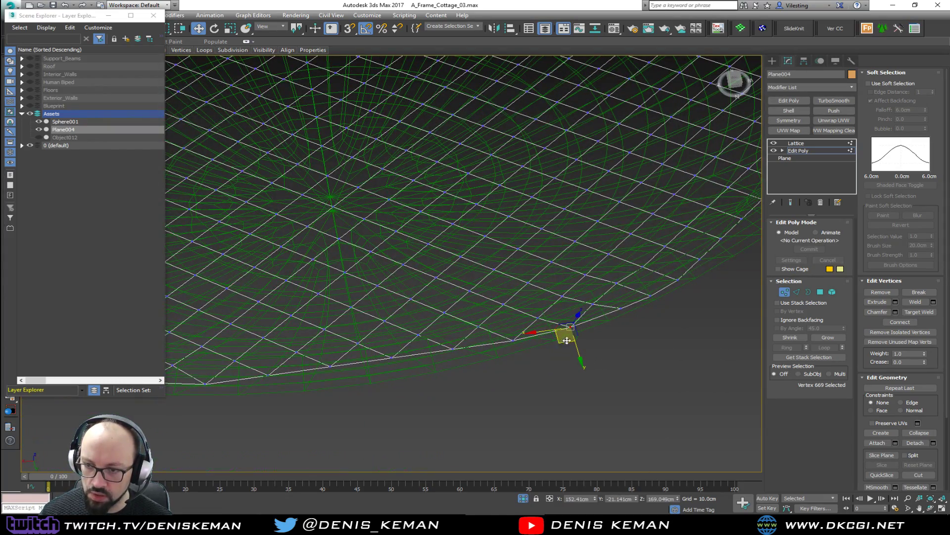
key("F3")
scroll(598, 331, "down", 3)
key("ctrl+e")
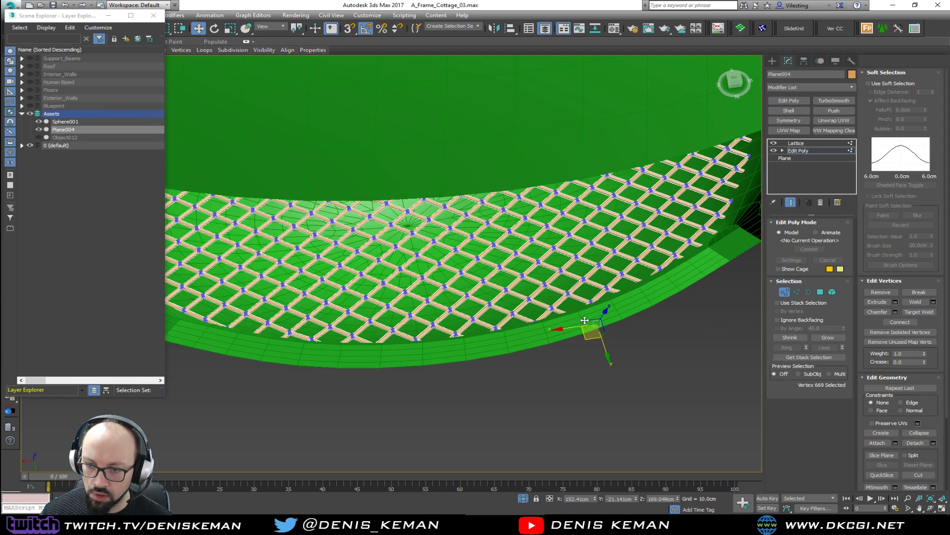
Step: Move the first two plane vertices whose struts poke through the back of the sphere inward
scroll(574, 324, "down", 4)
middle_click_drag(568, 322, 585, 304, "alt")
scroll(592, 312, "up", 3)
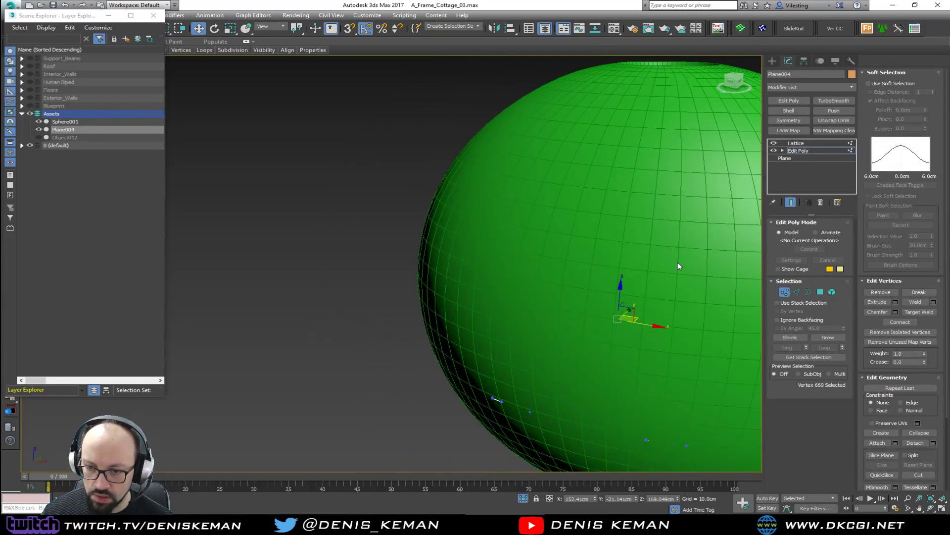
left_click(488, 394)
scroll(491, 393, "up", 5)
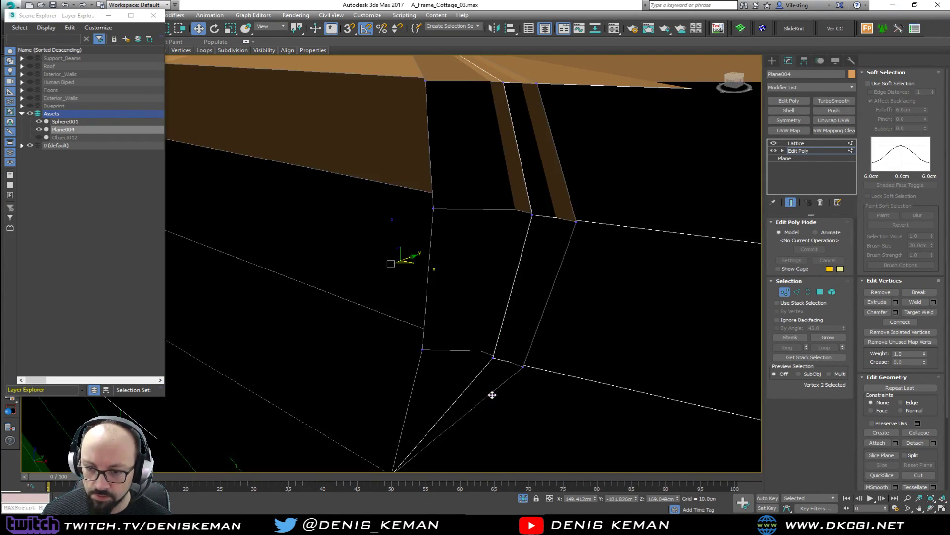
scroll(529, 380, "down", 6)
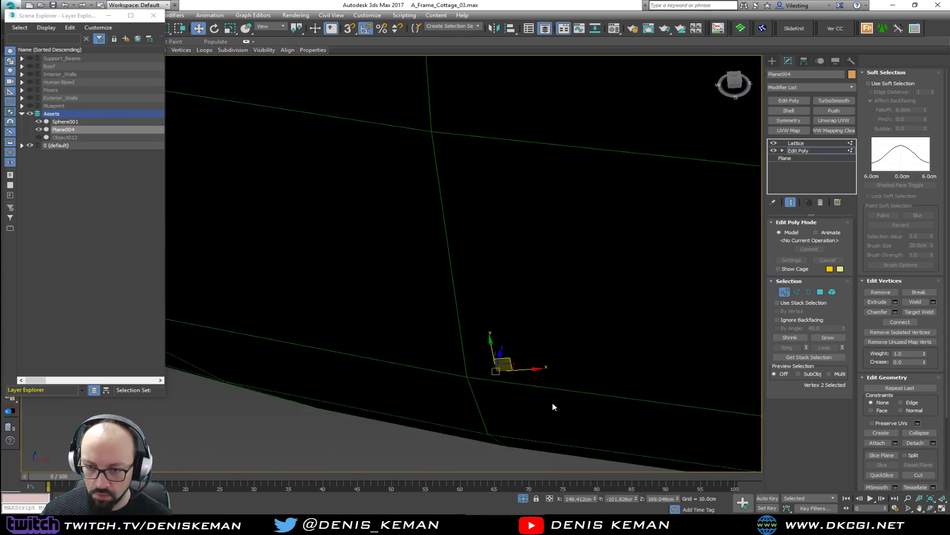
key("ctrl+e")
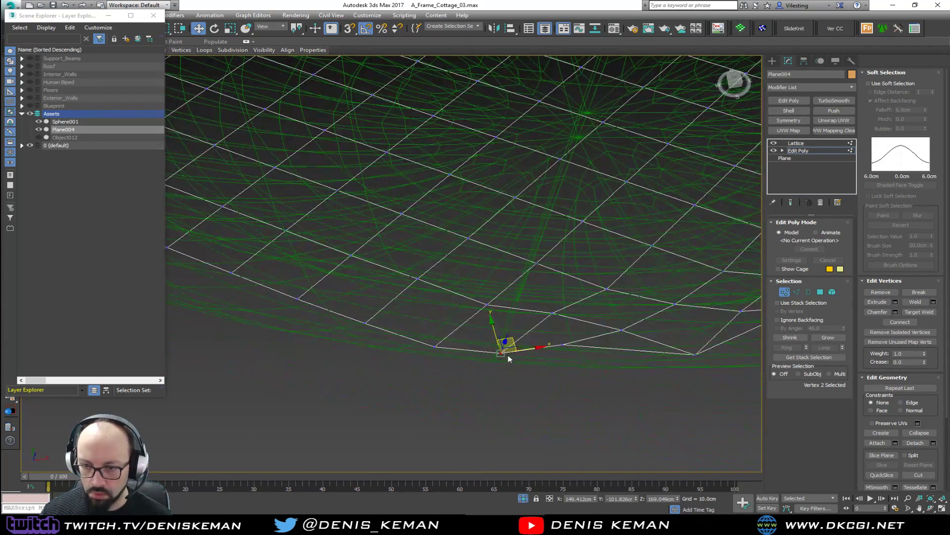
left_click_drag(513, 342, 514, 334)
left_click(435, 347)
left_click_drag(446, 339, 451, 329)
Step: Move three more protruding vertices along the plane's back edge inward, and check the lattice against the shaded sphere
middle_click_drag(518, 351, 471, 354)
left_click(545, 362)
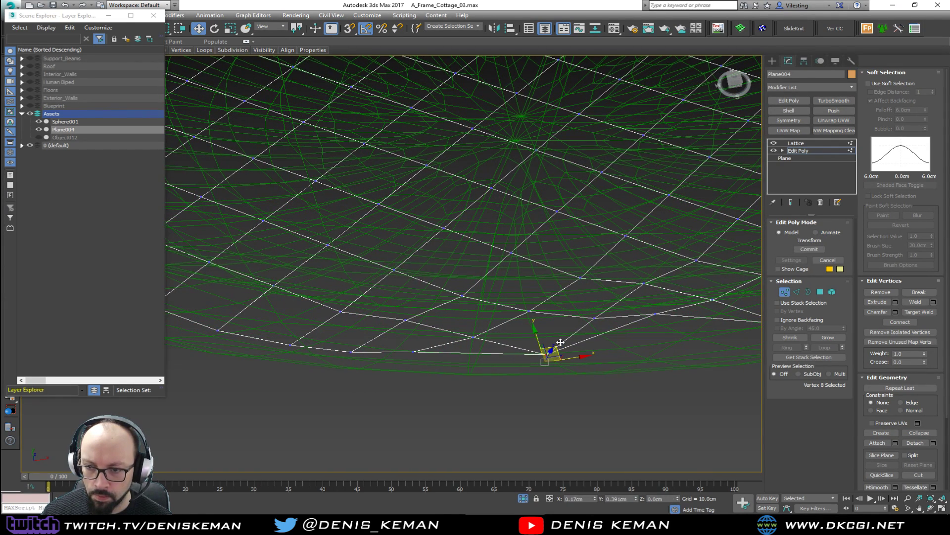
middle_click_drag(556, 346, 483, 335)
left_click(332, 286)
left_click_drag(333, 286, 338, 315)
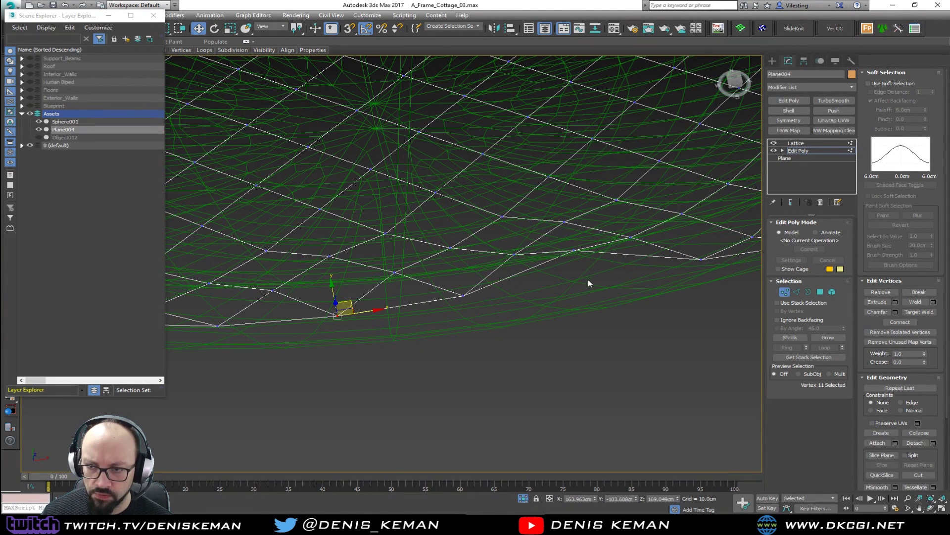
left_click(574, 250)
left_click_drag(588, 238, 594, 277)
scroll(553, 317, "down", 6)
middle_click_drag(547, 297, 528, 315, "alt")
left_click(790, 202)
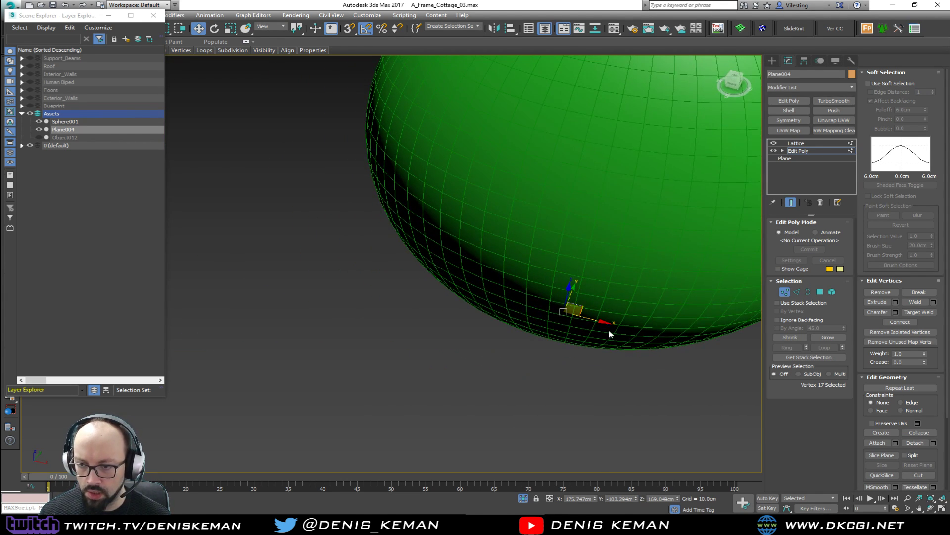
Step: Pull the last protruding vertices at the far end of the plane's back edge inside the sphere wall
key("F3")
left_click(611, 325)
middle_click_drag(622, 325, 539, 323)
scroll(547, 327, "up", 6)
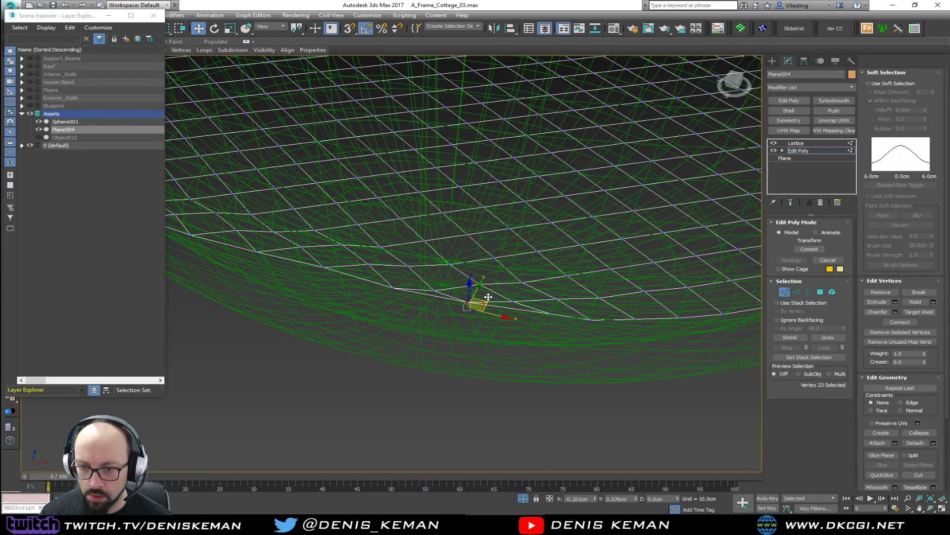
left_click(594, 319)
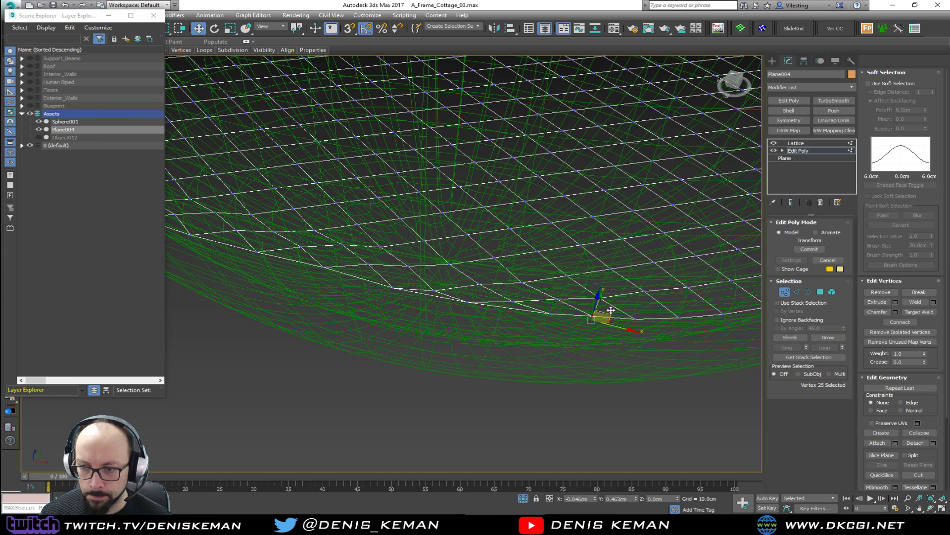
key("F3")
Step: Show the finished lattice again, leave vertex editing, and deselect the plane
middle_click_drag(608, 350, 650, 315, "alt")
left_click(790, 202)
left_click(683, 414)
key("1")
left_click(614, 396)
middle_click_drag(508, 349, 680, 350, "alt")
key("z")
middle_click_drag(495, 297, 514, 313, "alt")
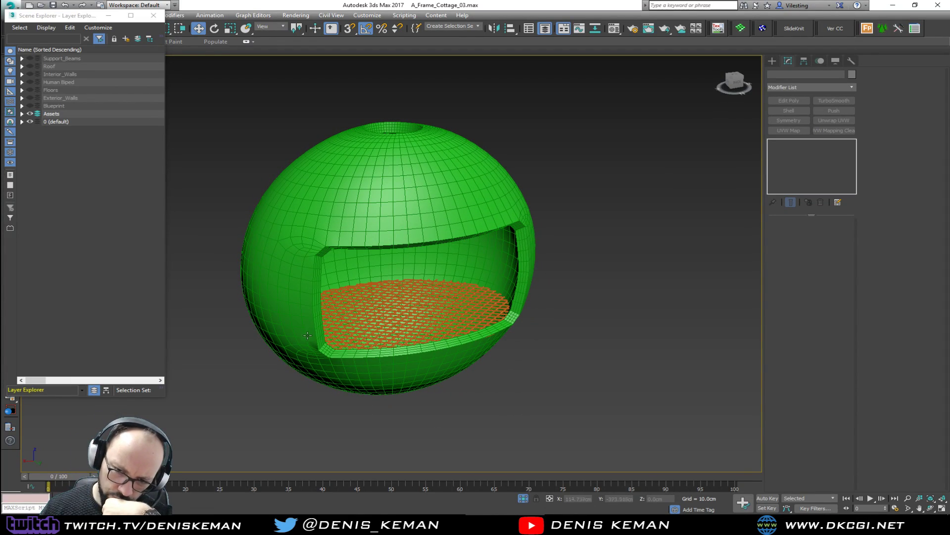
Step: Examine the grate and the bevelled corners of the sphere's opening up close
scroll(308, 343, "up", 4)
scroll(342, 270, "up", 2)
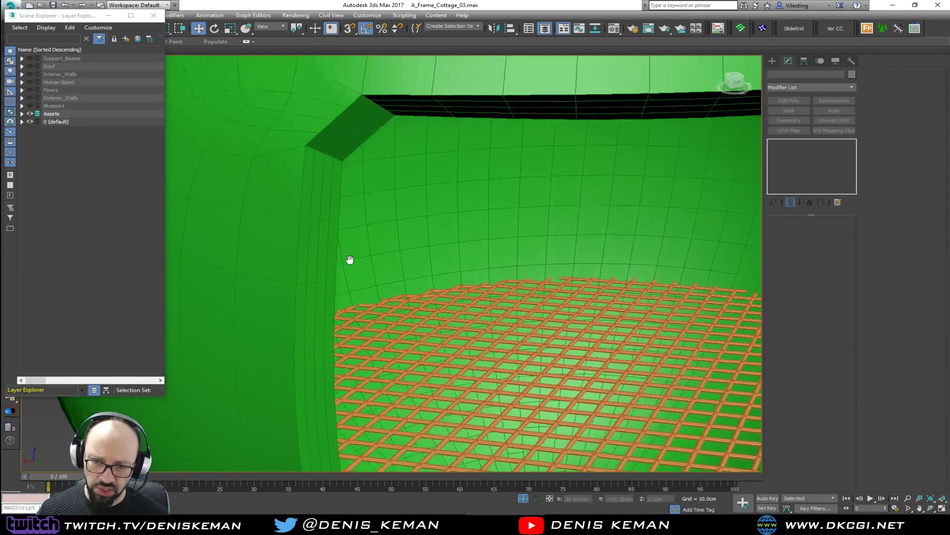
scroll(349, 259, "down", 6)
middle_click_drag(347, 238, 334, 254, "alt")
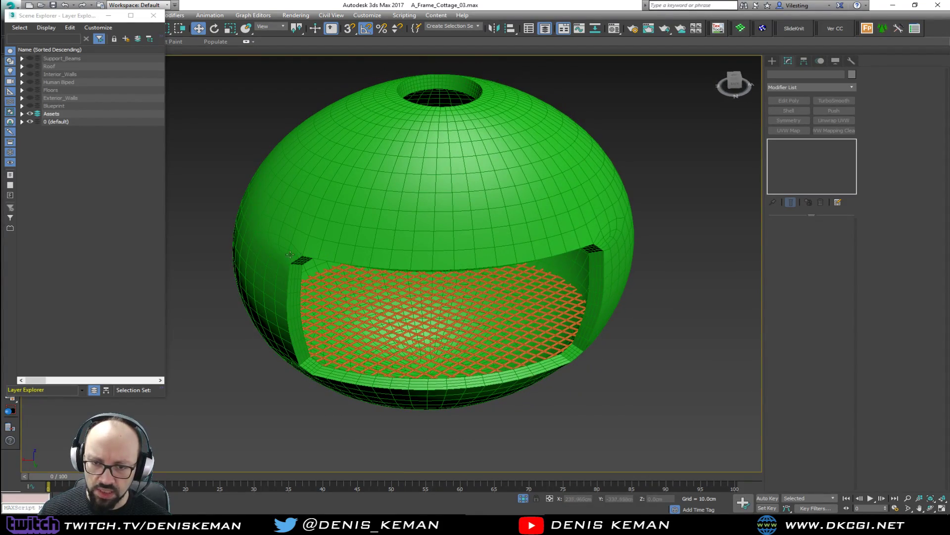
middle_click_drag(292, 342, 316, 303, "alt")
scroll(332, 303, "up", 10)
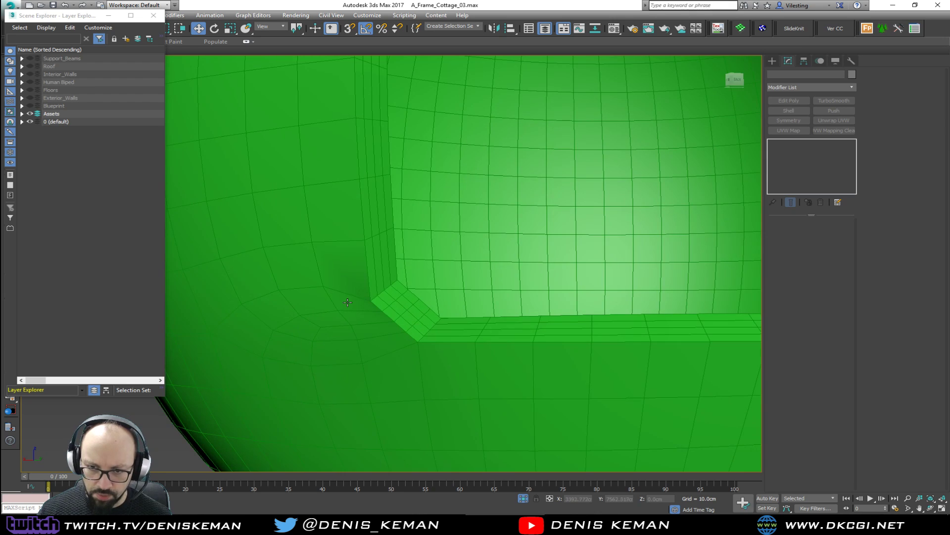
key("F4")
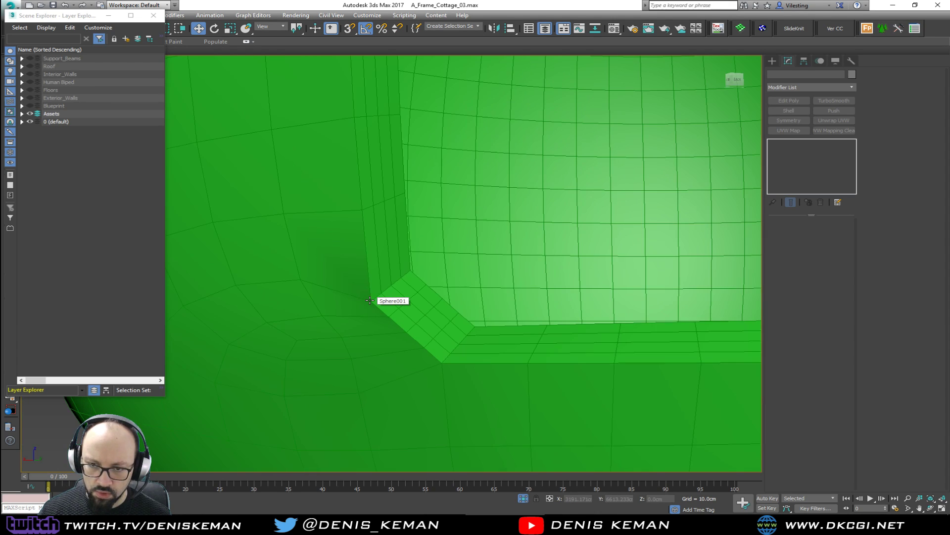
Step: With TurboSmooth off, chamfer the complete outer edge loop around the sphere's opening by 1.5 cm
left_click(370, 300)
left_click(773, 143)
left_click(799, 151)
key("2")
double_click(394, 323)
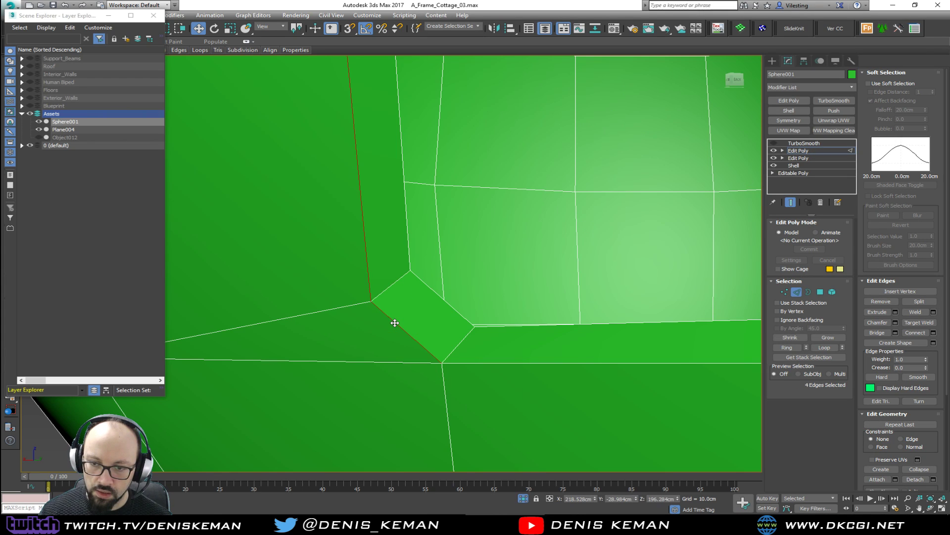
double_click(478, 362, "ctrl")
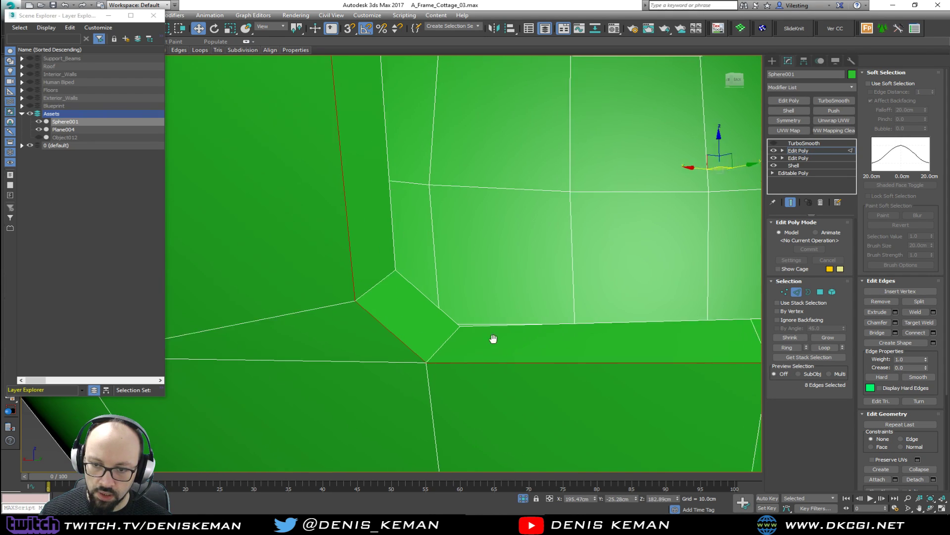
scroll(503, 339, "down", 5)
double_click(311, 269, "ctrl")
middle_click_drag(310, 269, 379, 293, "alt")
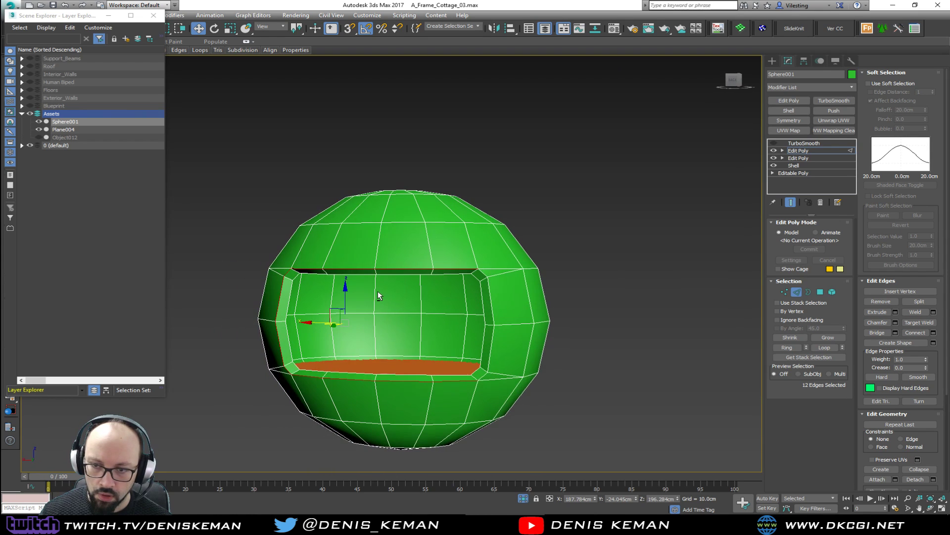
double_click(490, 300, "ctrl")
scroll(295, 389, "up", 4)
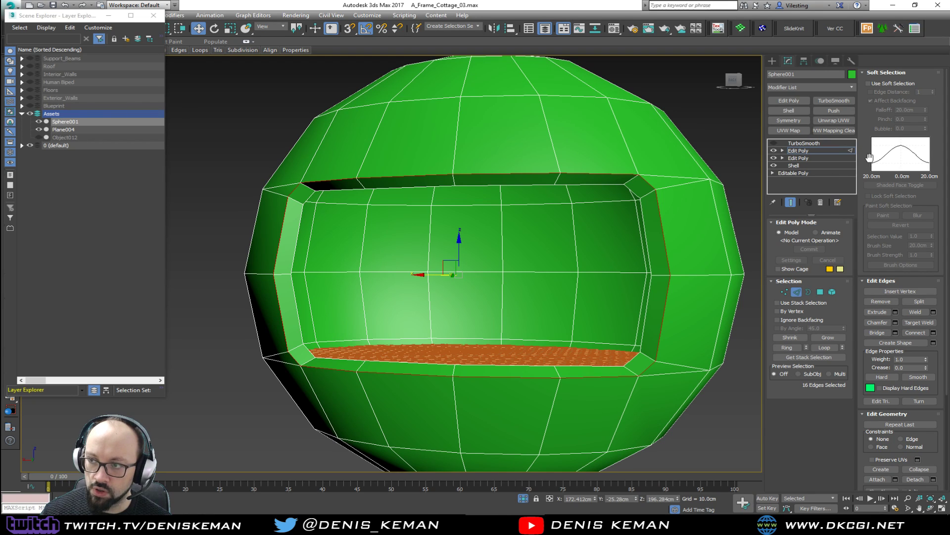
left_click(876, 73)
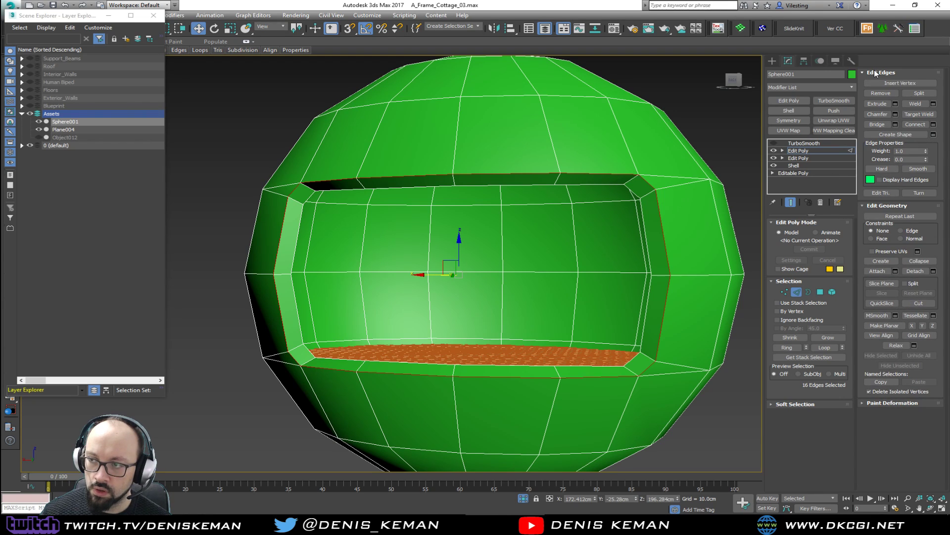
left_click(896, 115)
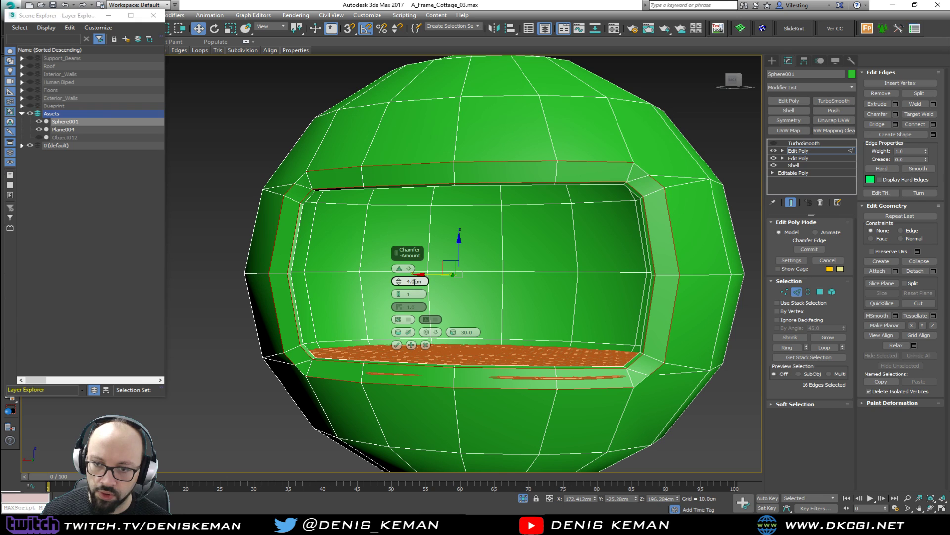
left_click_drag(400, 282, 399, 293)
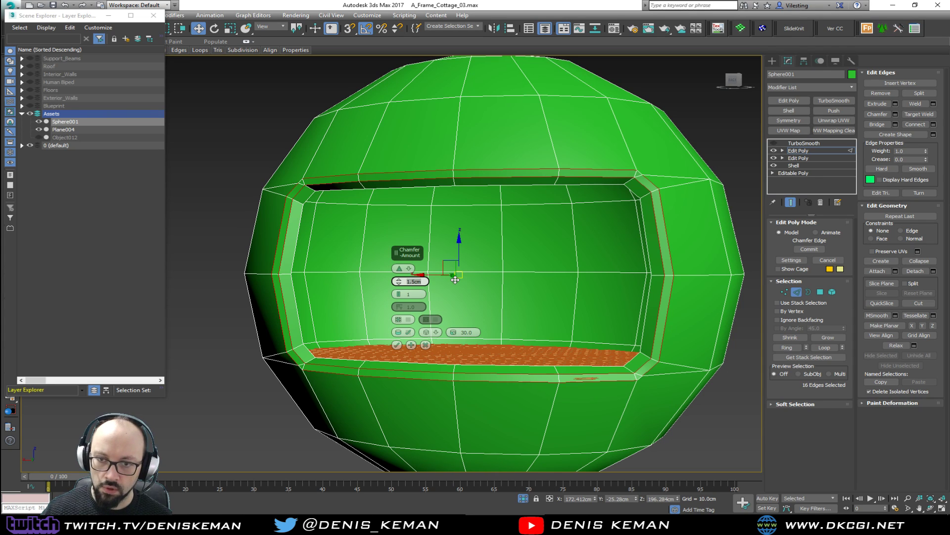
left_click(397, 345)
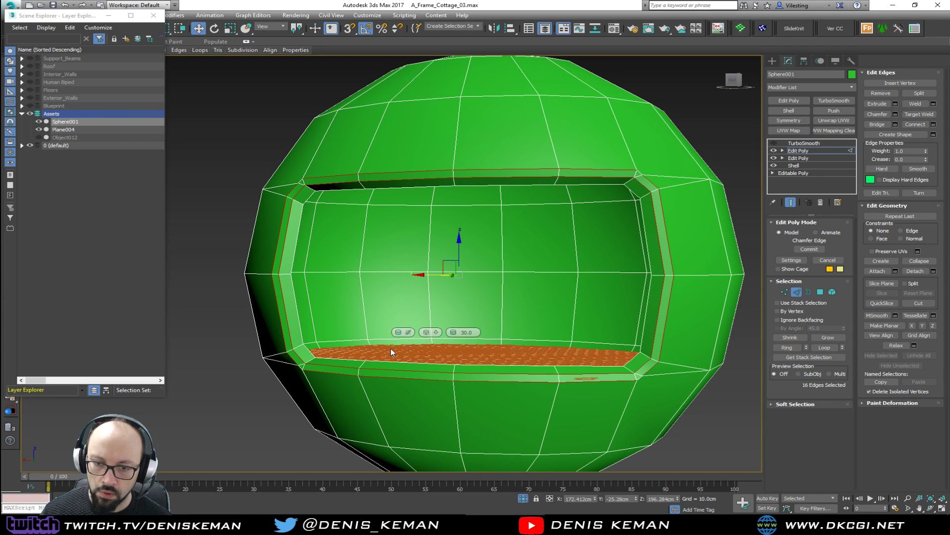
Step: Collapse the chamfer's extra vertex pairs at the opening's two lower corners into single vertices
key("1")
left_click(299, 365)
left_click(304, 370)
scroll(304, 371, "up", 4)
left_click(283, 353, "ctrl")
left_click(920, 128)
scroll(445, 293, "down", 8)
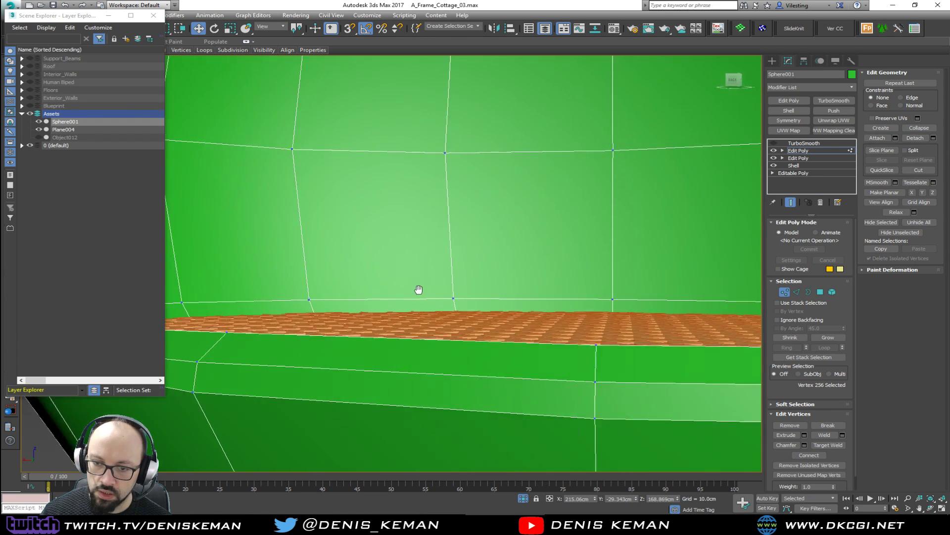
middle_click_drag(492, 298, 520, 321, "alt")
scroll(521, 322, "up", 5)
left_click(508, 321, "ctrl")
left_click(518, 316, "ctrl")
left_click(919, 129)
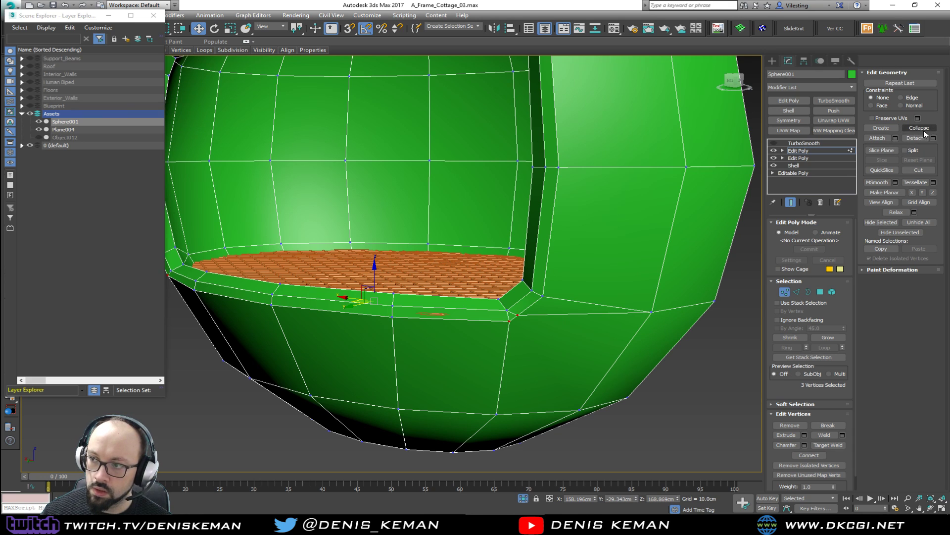
Step: Collapse the chamfer's extra vertex pairs at the opening's two upper corners into single vertices
middle_click_drag(595, 150, 619, 337)
left_click(558, 210)
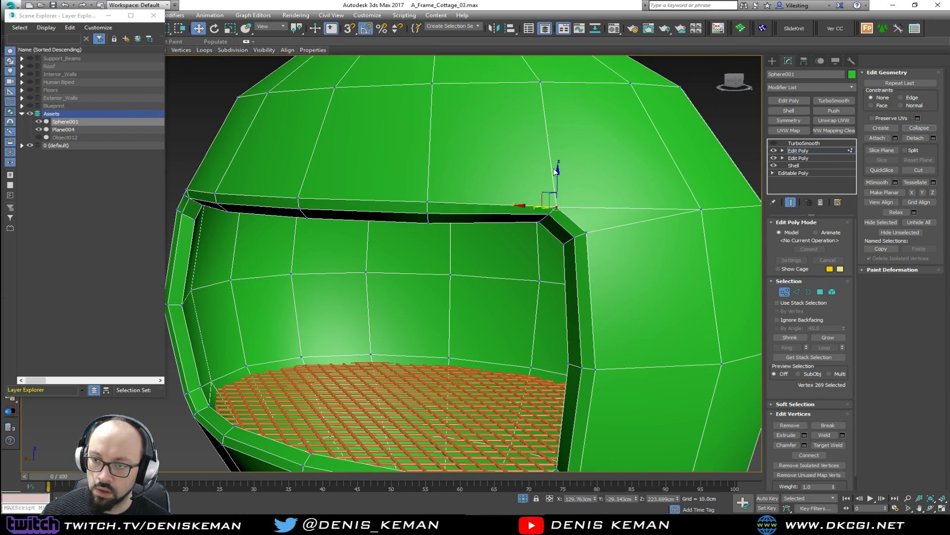
scroll(573, 170, "down", 5)
middle_click_drag(573, 171, 323, 198, "alt")
scroll(324, 198, "up", 5)
left_click_drag(308, 213, 329, 195)
left_click(911, 131)
Step: Assign smoothing group 5 to the narrow chamfer polygons along the opening's upper and lower edges
key("4")
left_click(450, 207)
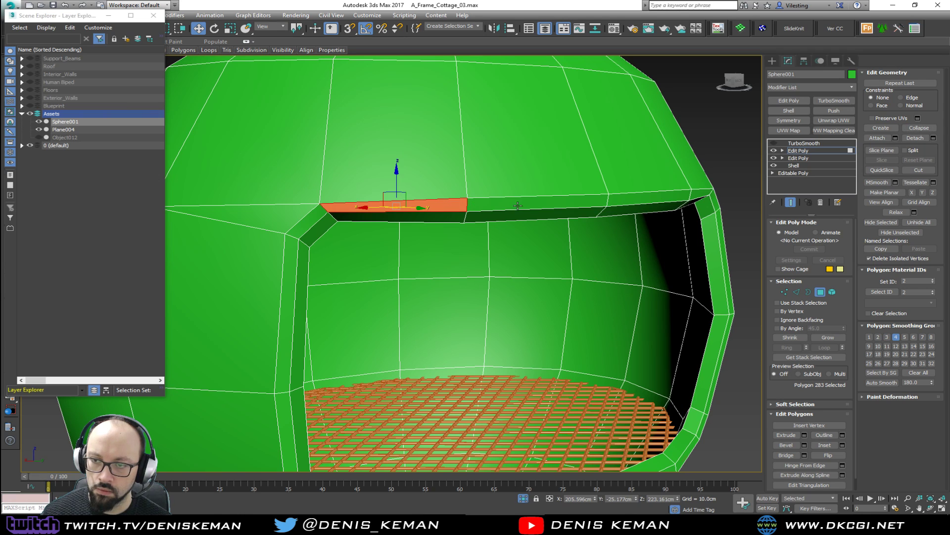
left_click(513, 205, "ctrl")
left_click(646, 199, "ctrl")
left_click(693, 196, "ctrl")
scroll(569, 180, "down", 5)
middle_click_drag(569, 180, 500, 186, "alt")
left_click(427, 283, "ctrl")
left_click(500, 283, "ctrl")
left_click(586, 283, "ctrl")
left_click(640, 281, "ctrl")
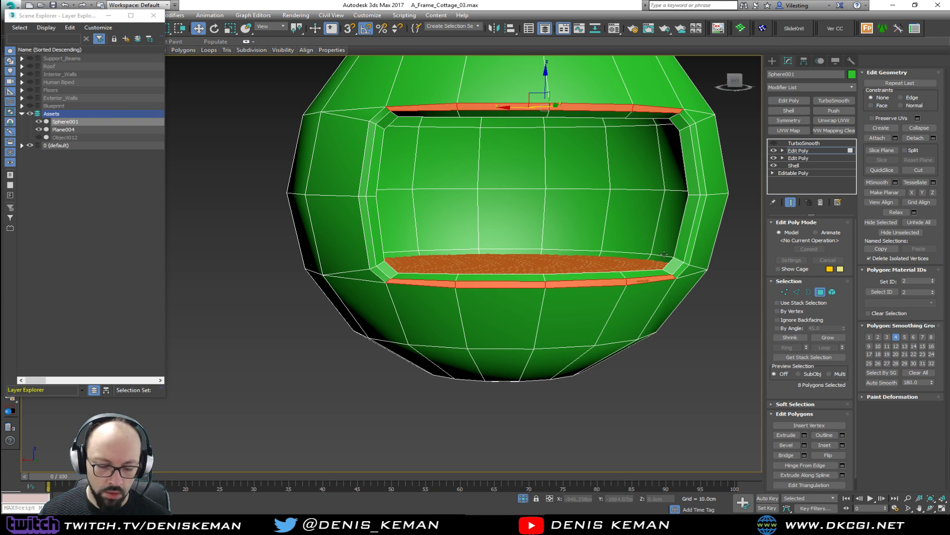
key("ctrl+z")
Step: Turn TurboSmooth back on and assign smoothing group 6 to the four chamfer polygons at the opening's corners
left_click(774, 143)
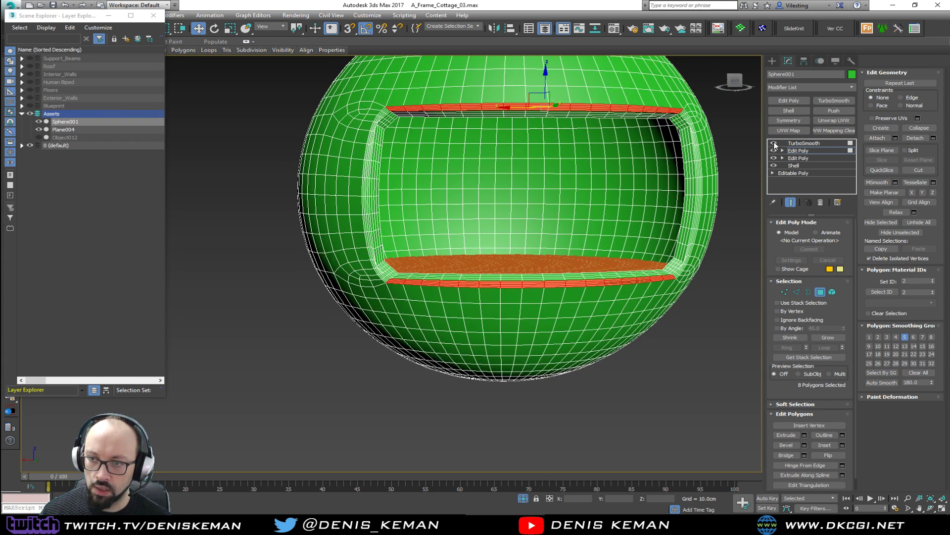
left_click(791, 202)
left_click(379, 273)
left_click(686, 118, "ctrl")
left_click(680, 269, "ctrl")
left_click(385, 114, "ctrl")
key("ctrl+e")
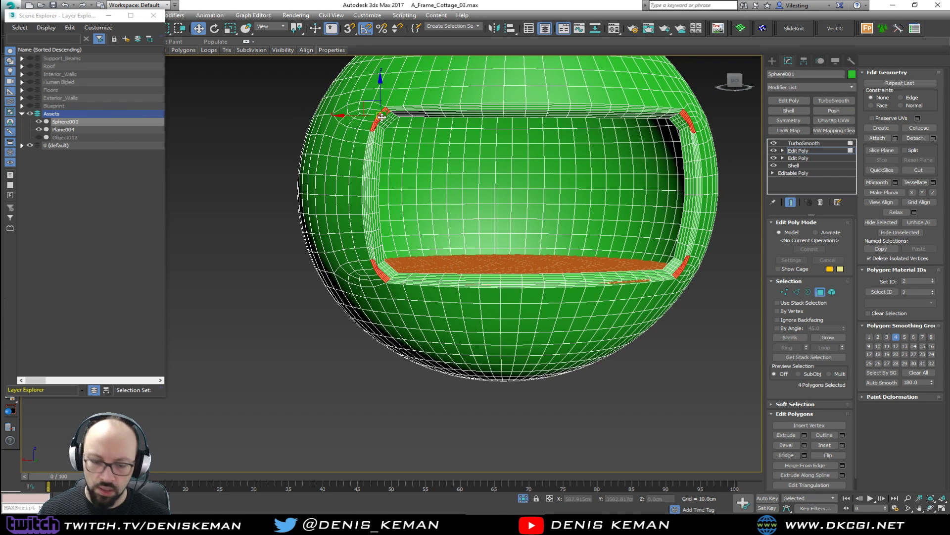
key("alt+6")
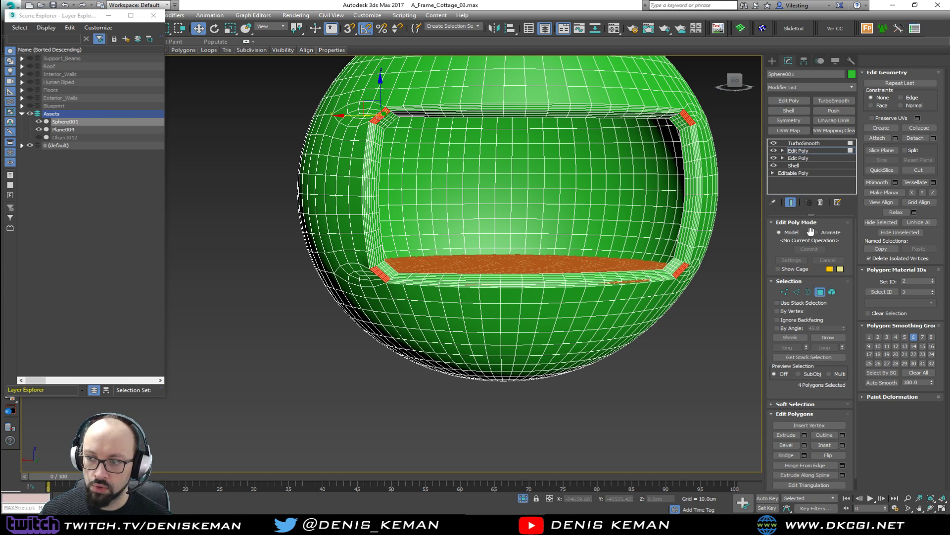
left_click(825, 292)
Step: Deselect the sphere, hide the edge display, and examine the shading around the opening's rim and corners
left_click(733, 318)
key("F4")
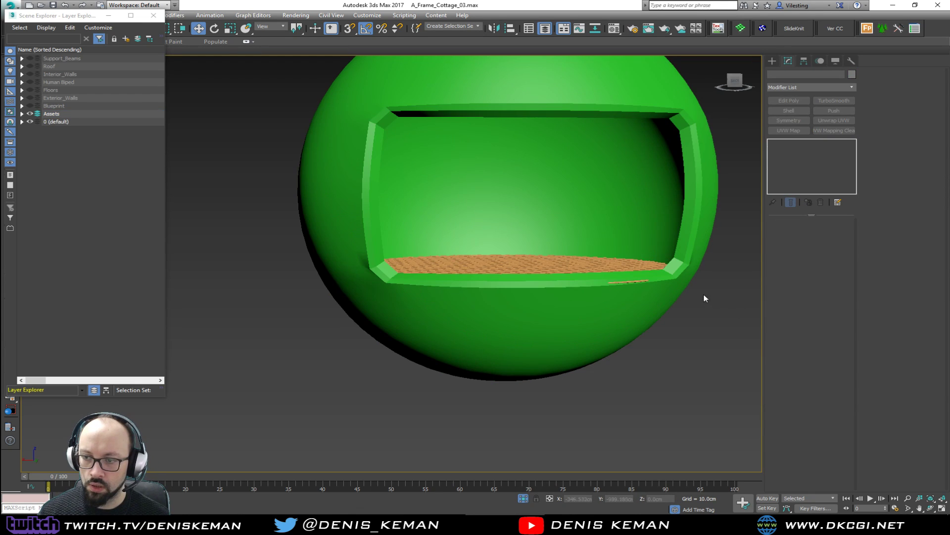
middle_click_drag(586, 232, 542, 260)
scroll(524, 201, "down", 5)
middle_click_drag(518, 202, 518, 225, "alt")
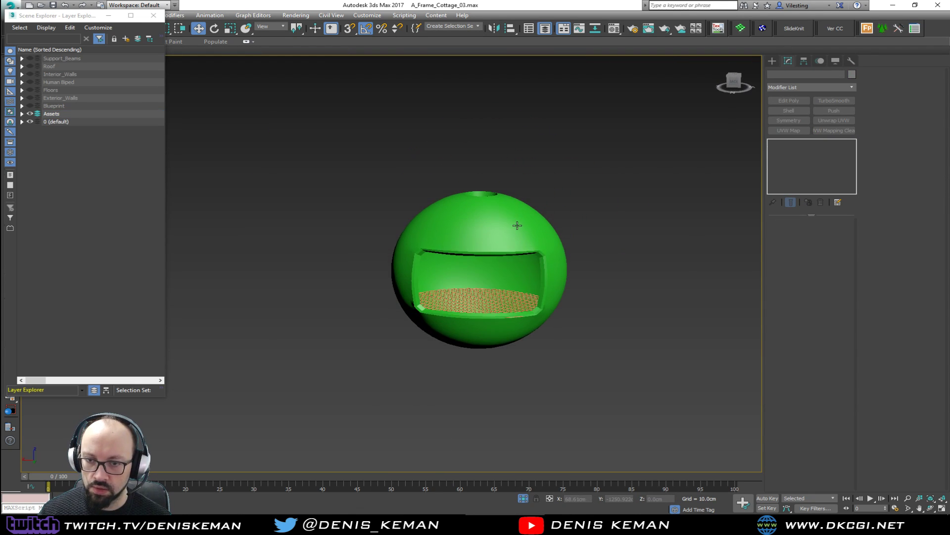
scroll(438, 318, "up", 5)
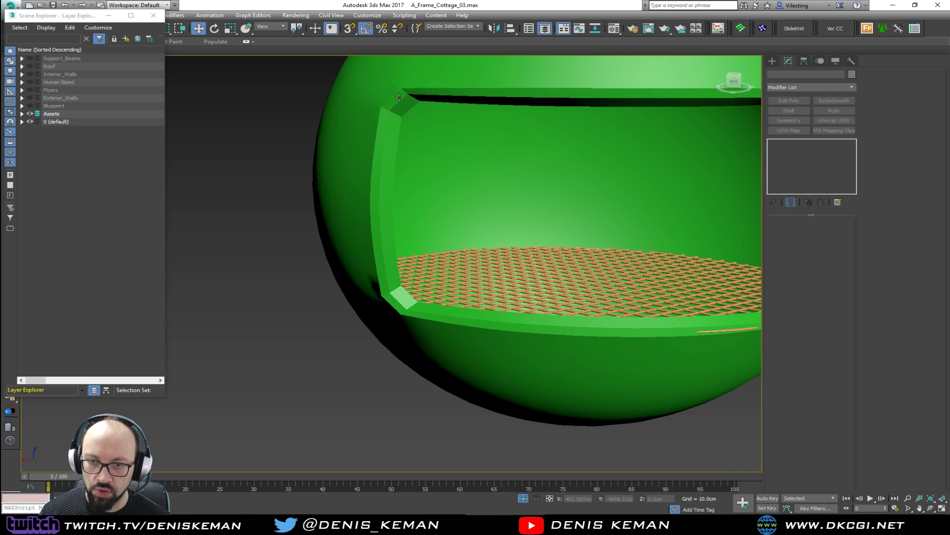
middle_click_drag(400, 98, 441, 148)
scroll(461, 154, "down", 4)
middle_click_drag(604, 185, 294, 162)
middle_click_drag(365, 189, 377, 177, "alt")
Step: With TurboSmooth off, remove the diagonal edges running from both lower corners of the opening to the sphere's side vertices
left_click(431, 186)
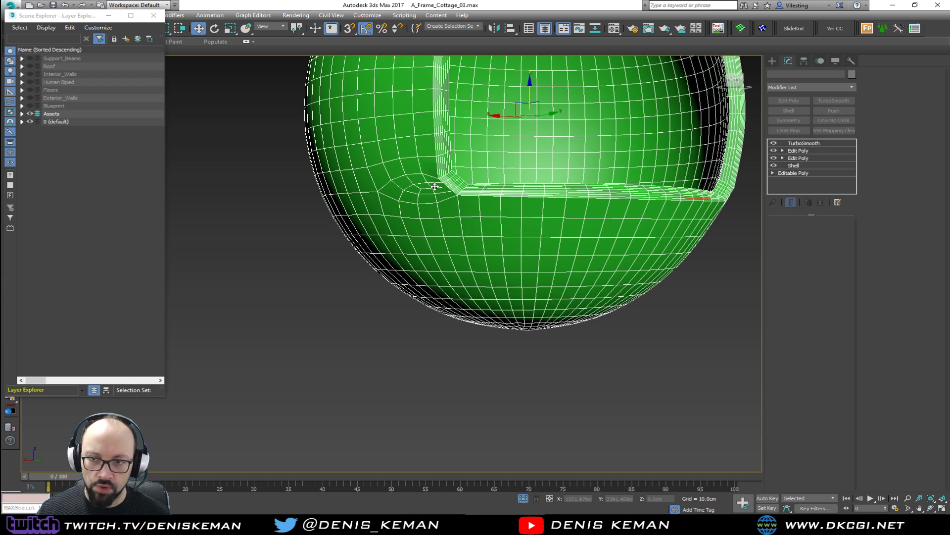
left_click(773, 143)
middle_click_drag(372, 169, 441, 216, "alt")
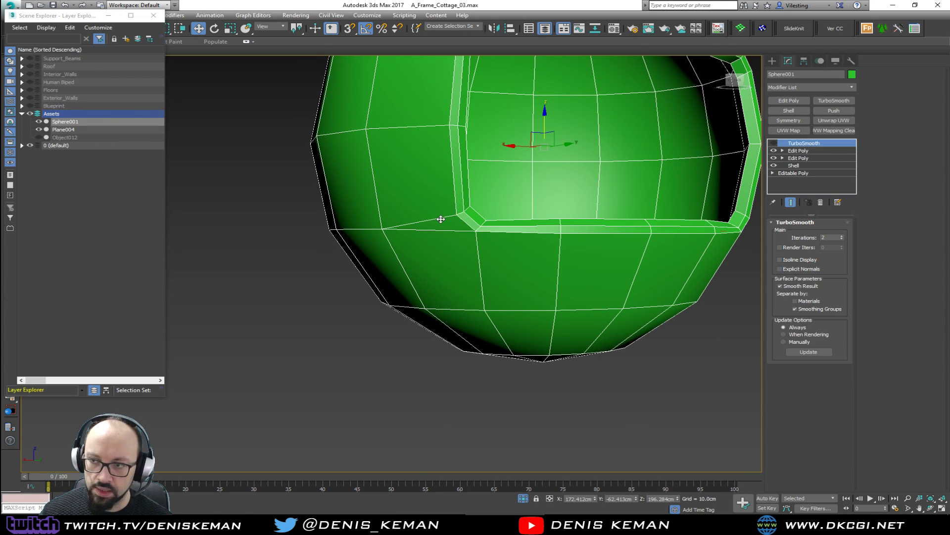
left_click(804, 151)
key("2")
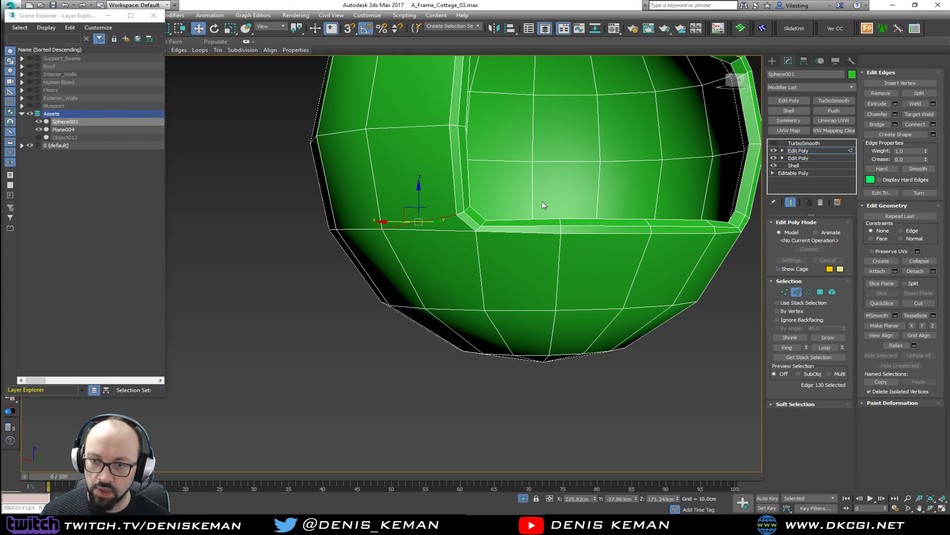
scroll(542, 201, "up", 3)
middle_click_drag(421, 215, 608, 229, "alt")
left_click(648, 238)
key("BackSpace")
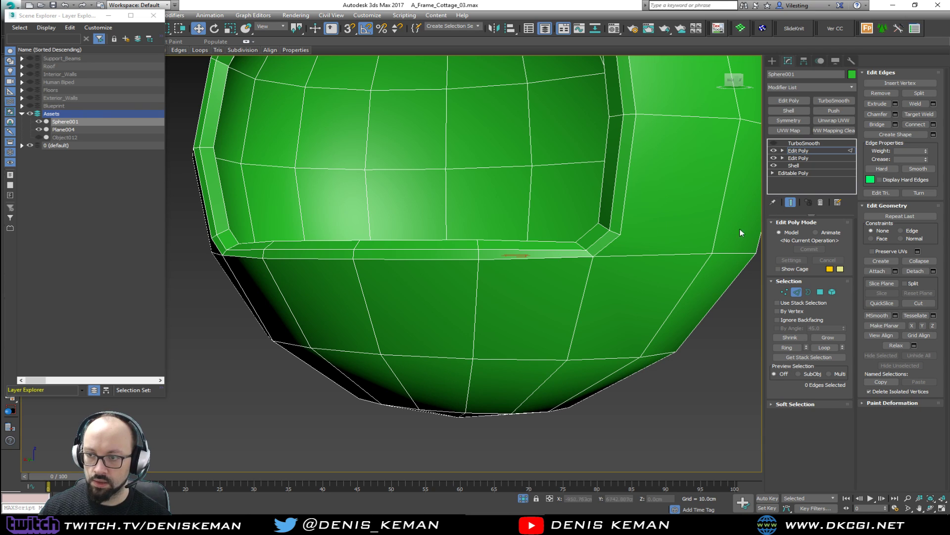
Step: Connect the vertical edges around the sphere's back with a new edge row, and connect its ends to the opening's lower corners
double_click(713, 243)
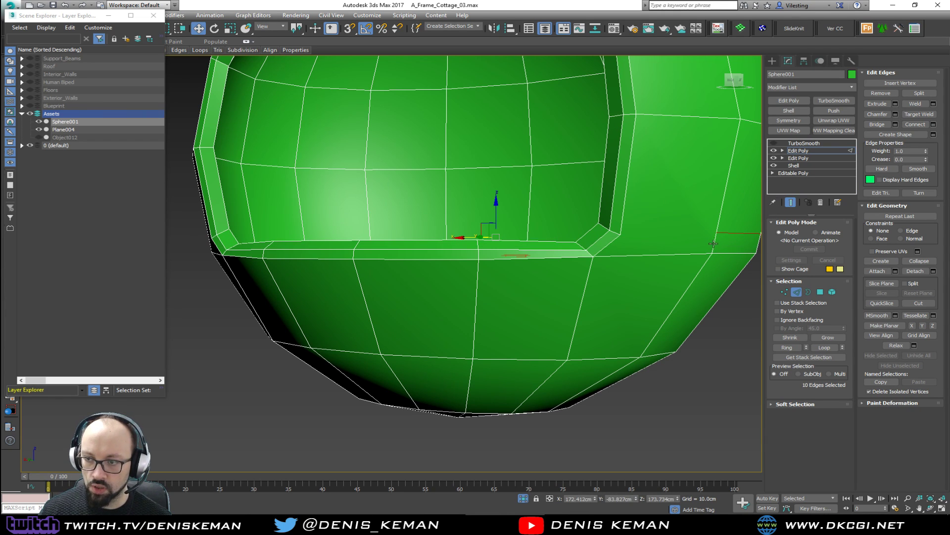
key("1")
left_click(716, 233)
left_click(623, 233, "ctrl")
middle_click_drag(622, 234, 445, 208, "alt")
left_click(336, 212)
left_click(269, 212, "ctrl")
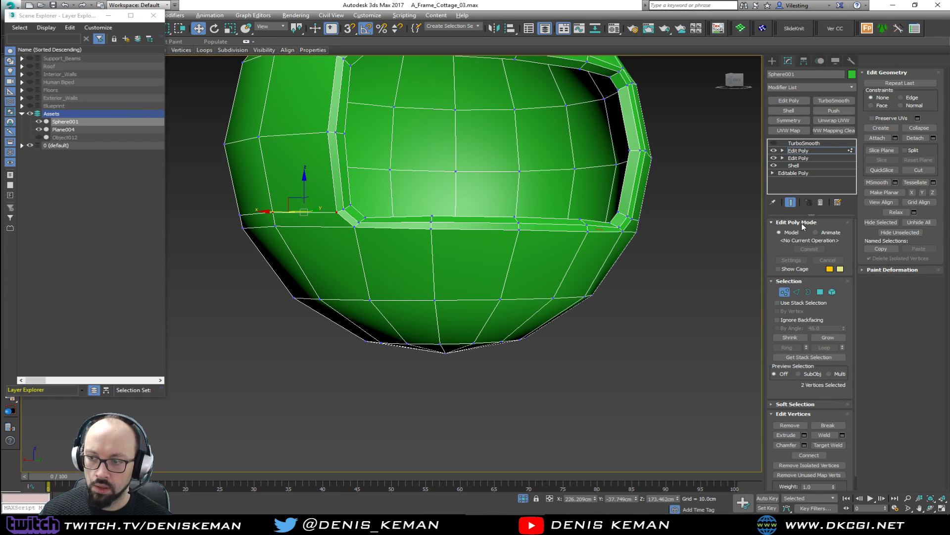
Step: Turn TurboSmooth on, hide the edge display, and check the sphere's shading beside the opening and underneath
key("1")
left_click(778, 144)
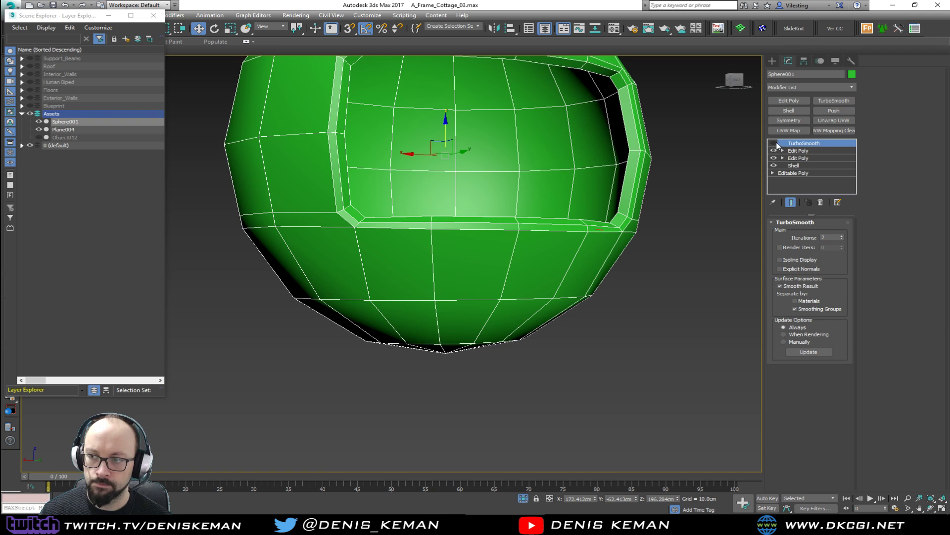
left_click(774, 144)
left_click(640, 284)
key("F4")
middle_click_drag(507, 225, 527, 305)
scroll(528, 304, "down", 5)
middle_click_drag(526, 268, 530, 297, "alt")
scroll(558, 240, "up", 6)
Step: With TurboSmooth off, remove every second edge converging on the sphere's bottom pole
left_click(564, 233)
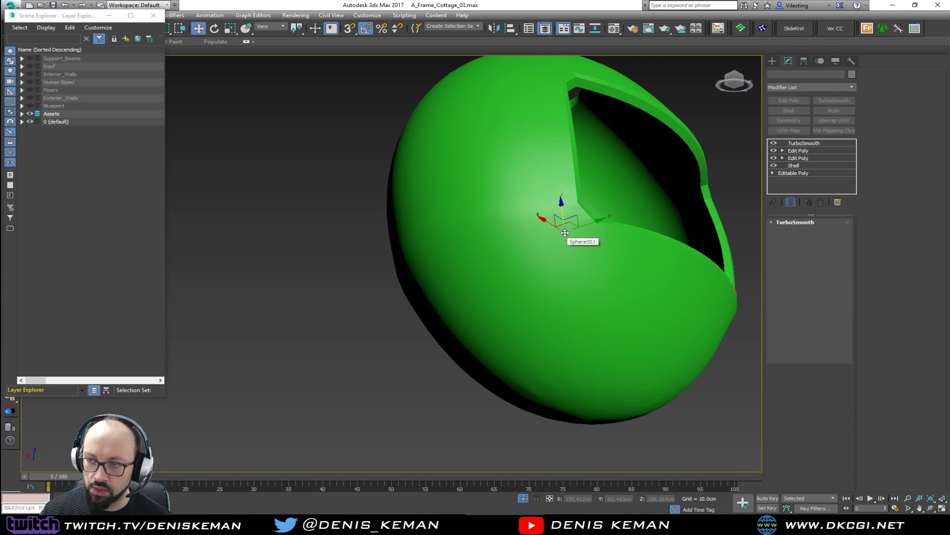
left_click(774, 165)
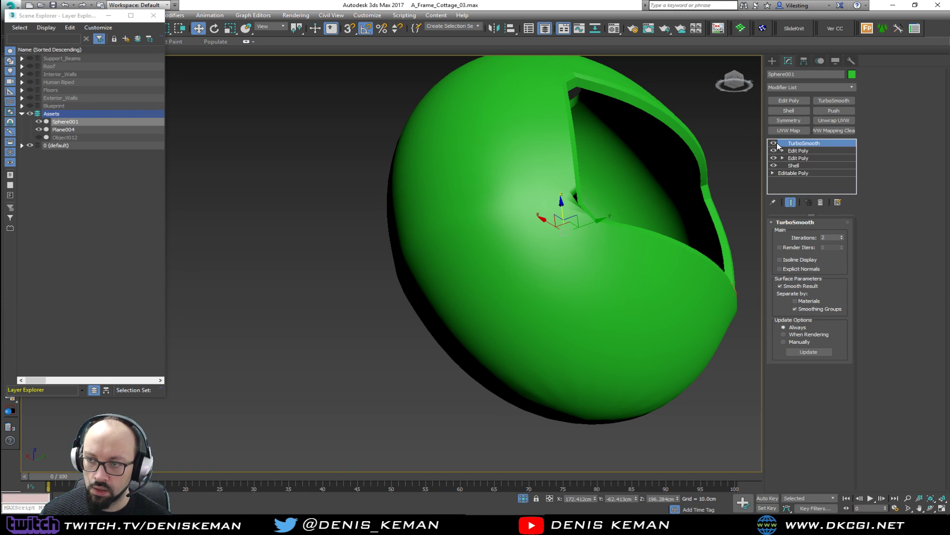
left_click(777, 143)
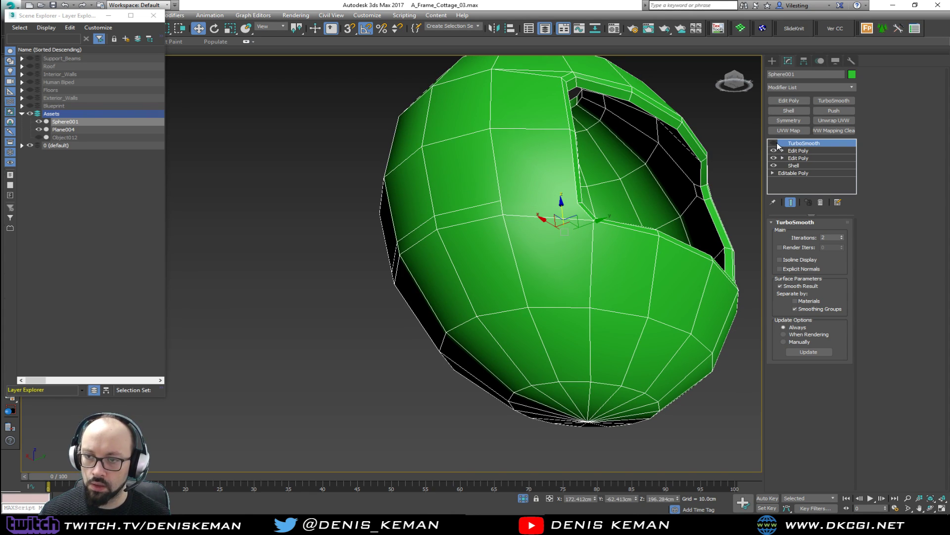
left_click(796, 151)
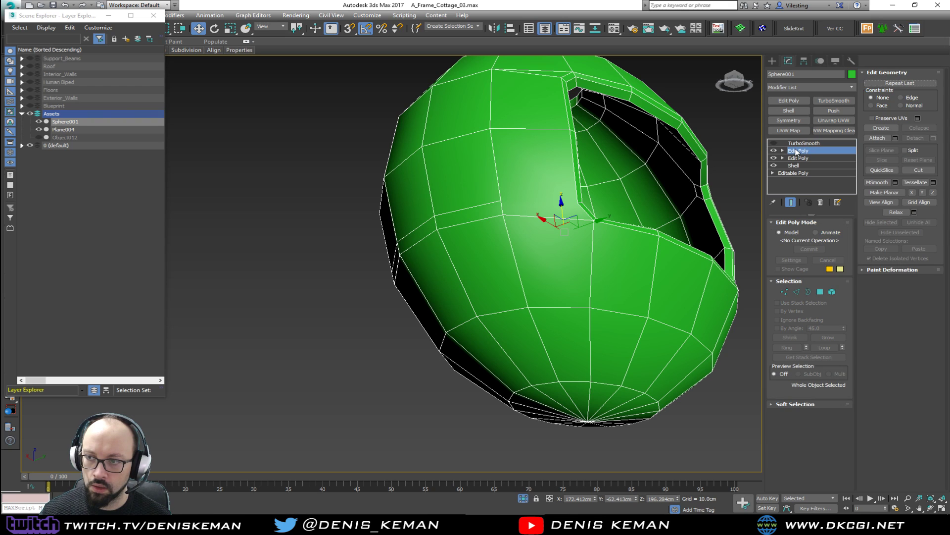
middle_click_drag(615, 204, 511, 191, "alt")
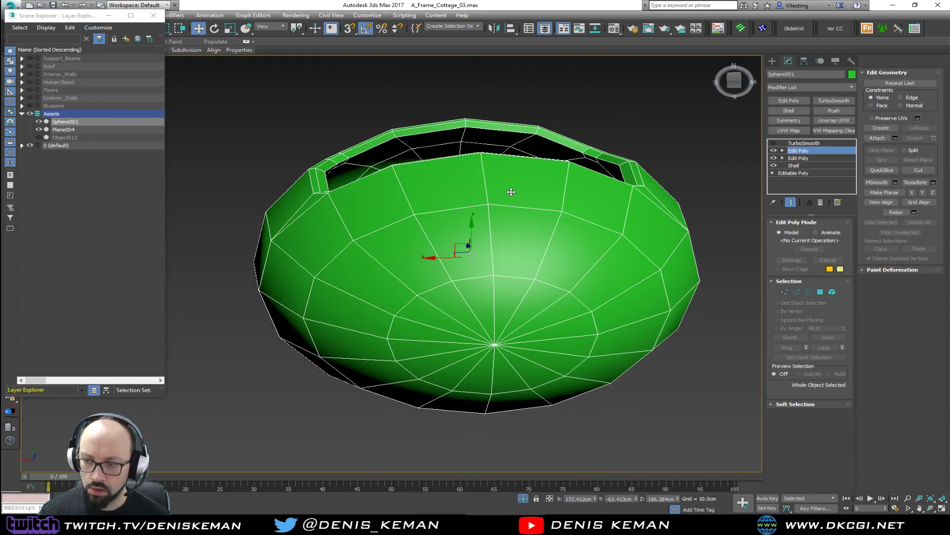
key("2")
left_click(506, 371)
left_click(468, 376)
left_click(520, 376, "ctrl")
left_click(553, 353, "ctrl")
left_click(556, 324, "ctrl")
left_click(518, 307, "ctrl")
left_click(471, 308, "ctrl")
left_click(436, 327, "ctrl")
left_click(436, 357, "ctrl")
key("BackSpace")
left_click(794, 293)
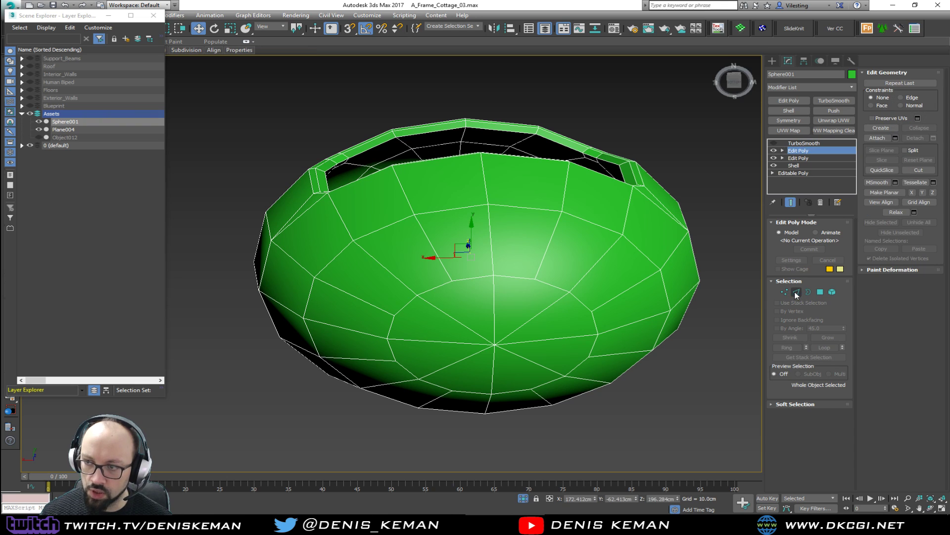
Step: Turn TurboSmooth back on, deselect the sphere, and view the whole smoothed model without edges
left_click(774, 144)
left_click(690, 433)
key("F4")
scroll(519, 291, "up", 2)
middle_click_drag(510, 252, 504, 299, "alt")
scroll(500, 311, "down", 5)
Step: Set the smoothed sphere's object color to the medium gray custom color and deselect it
left_click(504, 300)
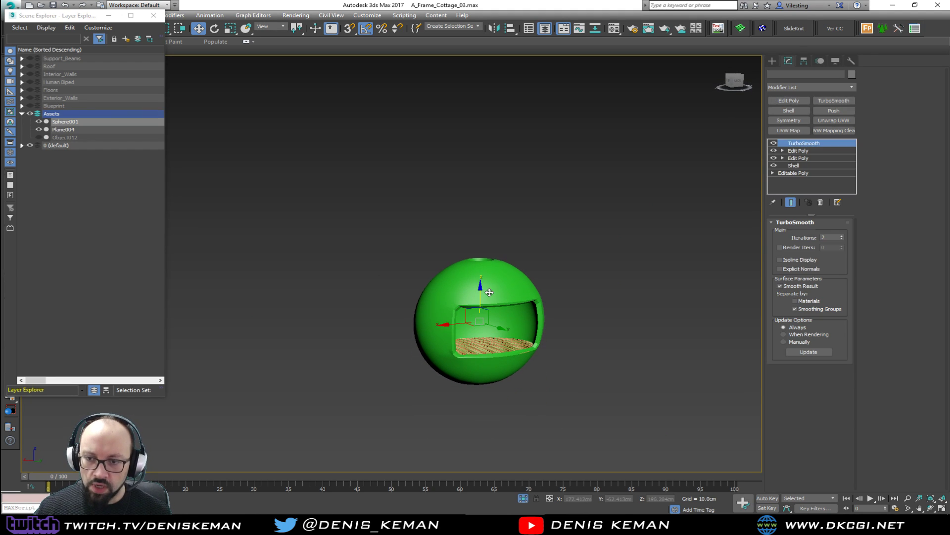
left_click(852, 75)
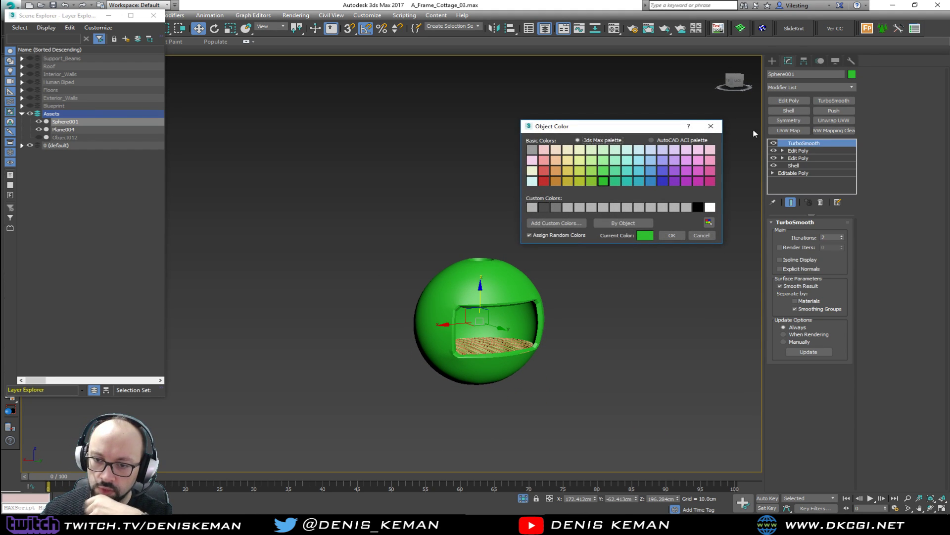
left_click(556, 207)
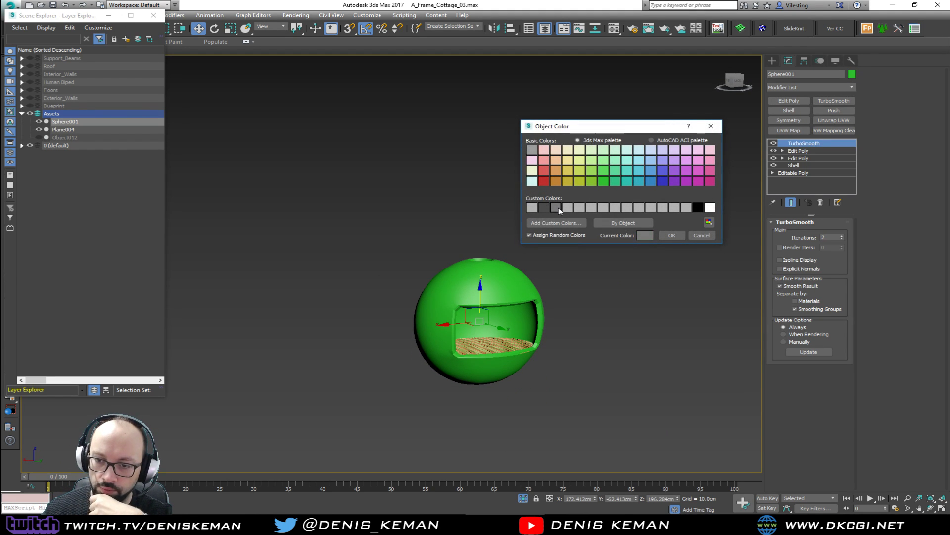
left_click(672, 236)
left_click(600, 355)
Step: In the grate's Edit Poly level, move the three front-edge vertices that poke through the opening's lower rim slightly inward
scroll(513, 349, "up", 5)
left_click(507, 332)
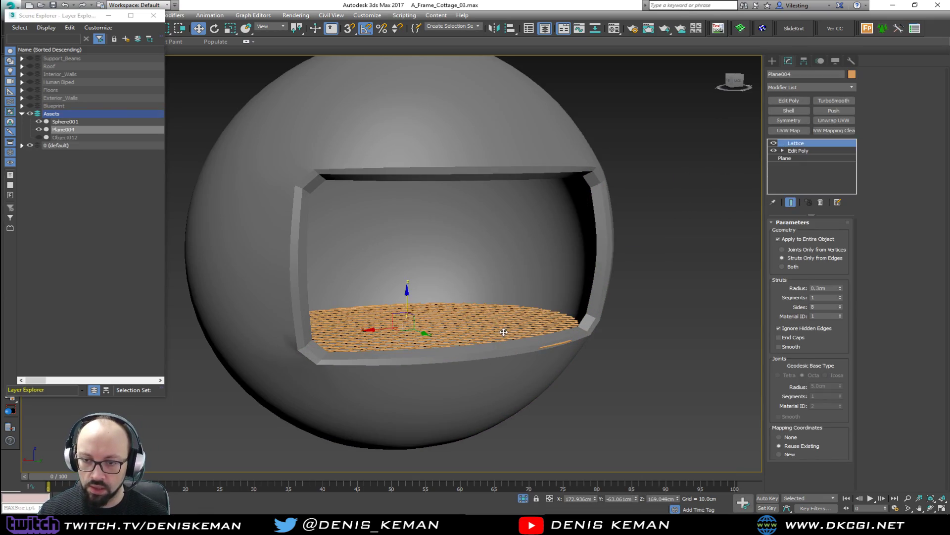
key("F4")
middle_click_drag(507, 331, 636, 289, "alt")
scroll(579, 346, "up", 8)
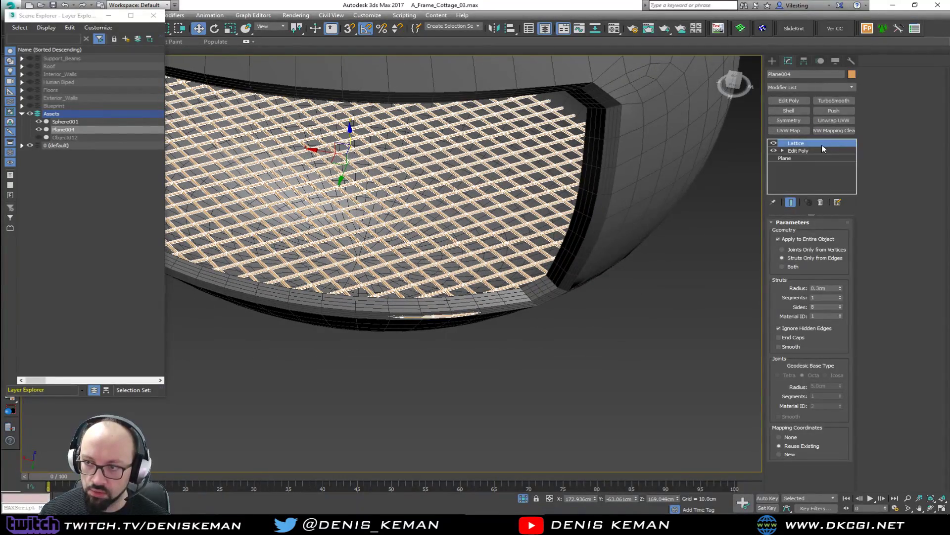
left_click(823, 151)
key("shift+e")
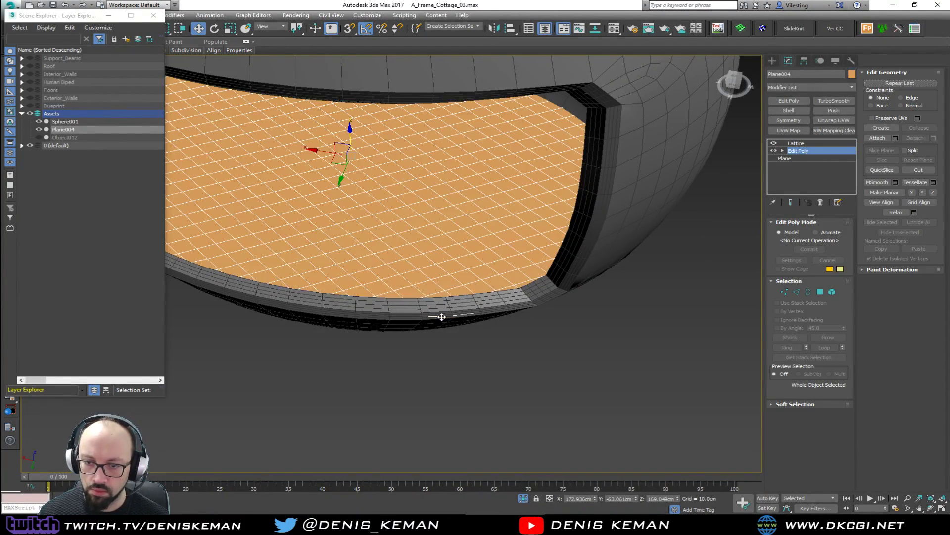
scroll(442, 316, "up", 4)
key("F4")
key("1")
key("F3")
left_click(427, 314)
left_click(469, 314, "ctrl")
left_click(513, 308, "ctrl")
left_click_drag(459, 317, 451, 320)
key("F3")
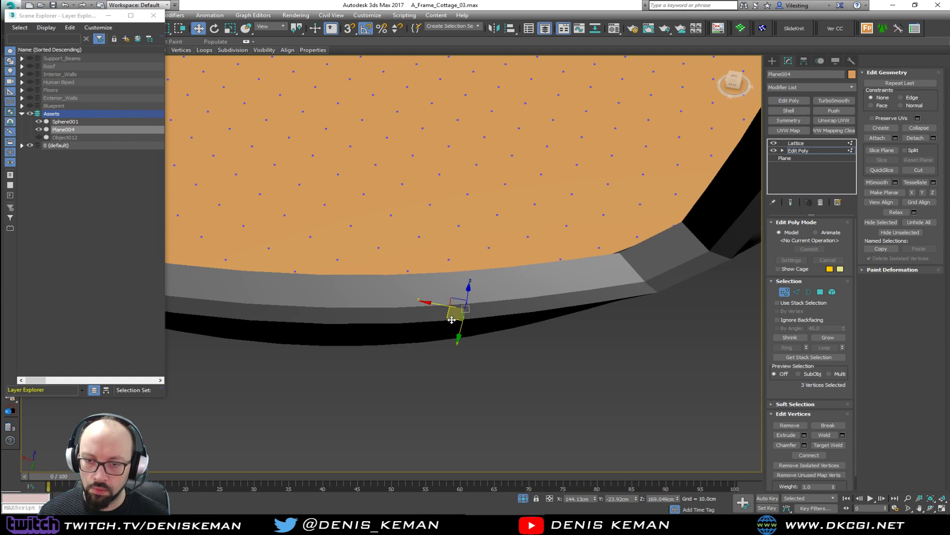
left_click(784, 292)
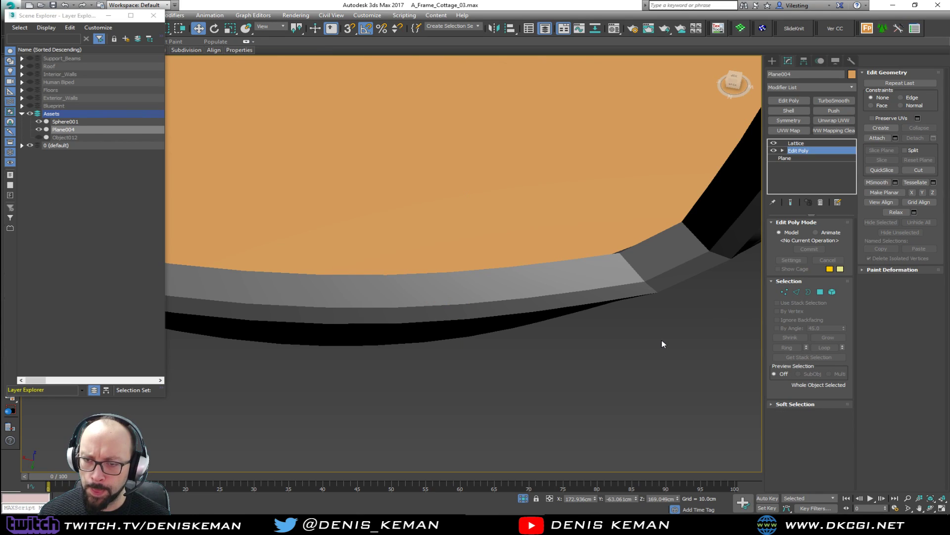
Step: Reselect the grate and pull the single front-edge vertex still protruding through the lower rim back inside the sphere wall
left_click(596, 299)
middle_click_drag(597, 299, 597, 293)
key("F3")
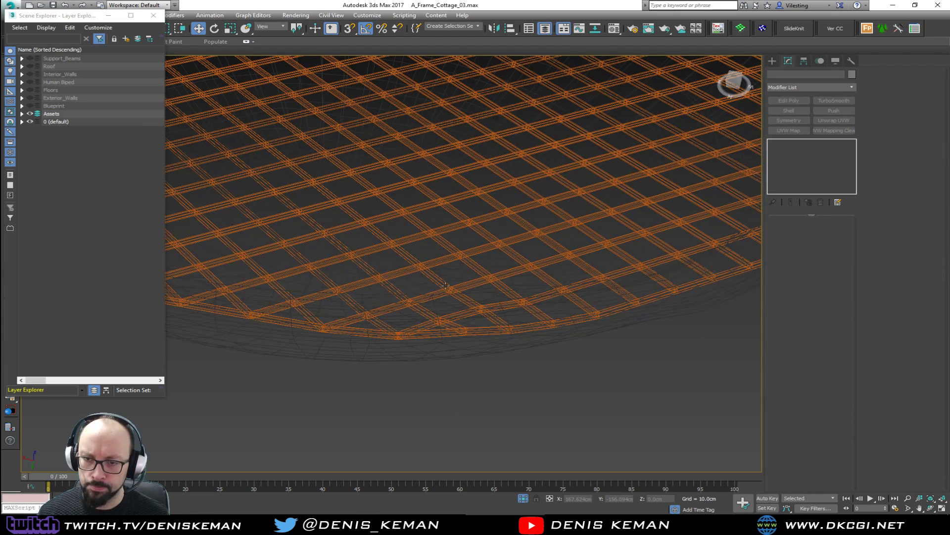
left_click(437, 295)
key("F3")
left_click(812, 150)
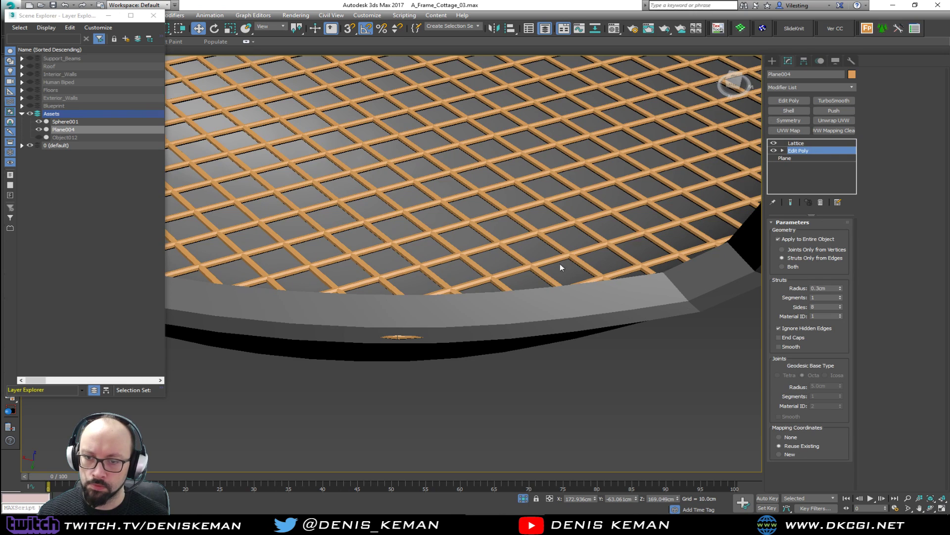
key("1")
key("F3")
left_click(394, 336)
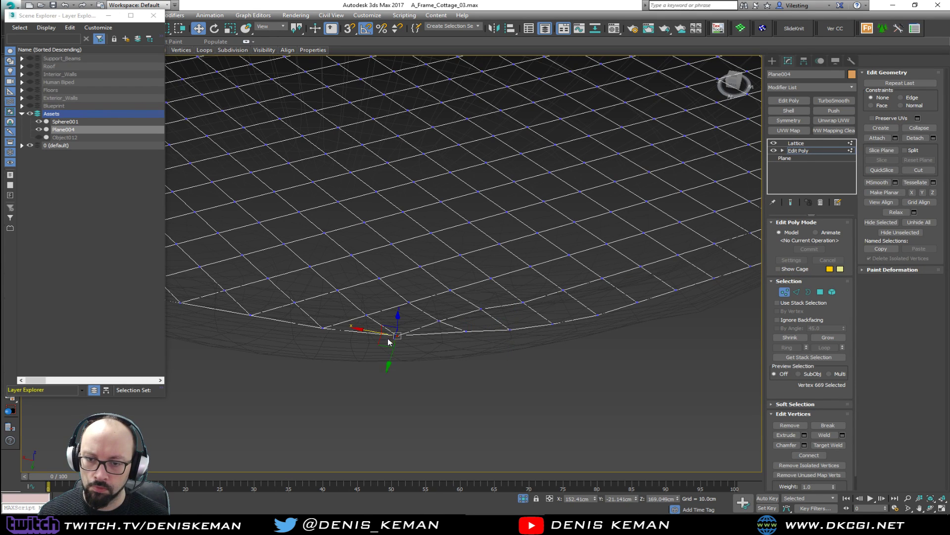
key("F3")
middle_click_drag(379, 338, 509, 270)
scroll(515, 330, "down", 5)
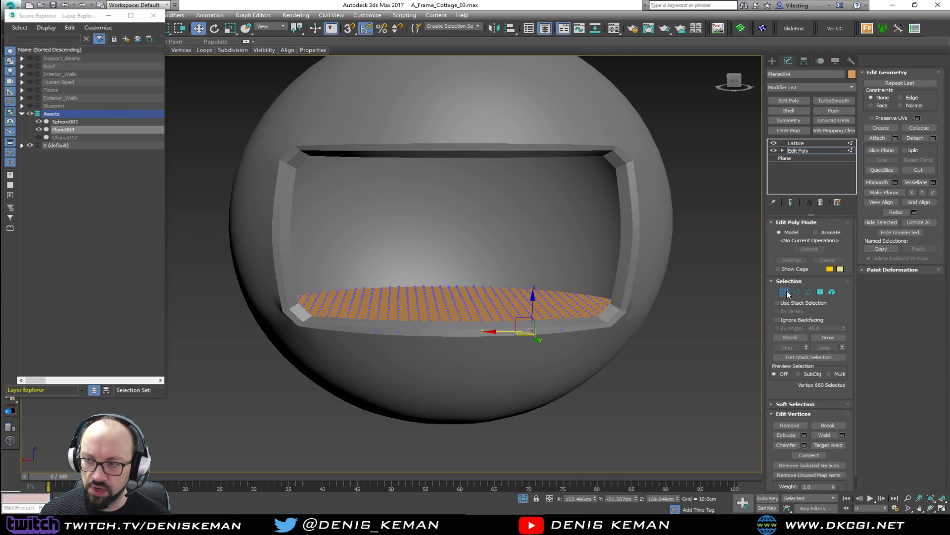
Step: Leave the grate's vertex editing, show its final lattice result, and deselect it
left_click(785, 292)
left_click(790, 202)
left_click(653, 372)
key("F4")
key("F4")
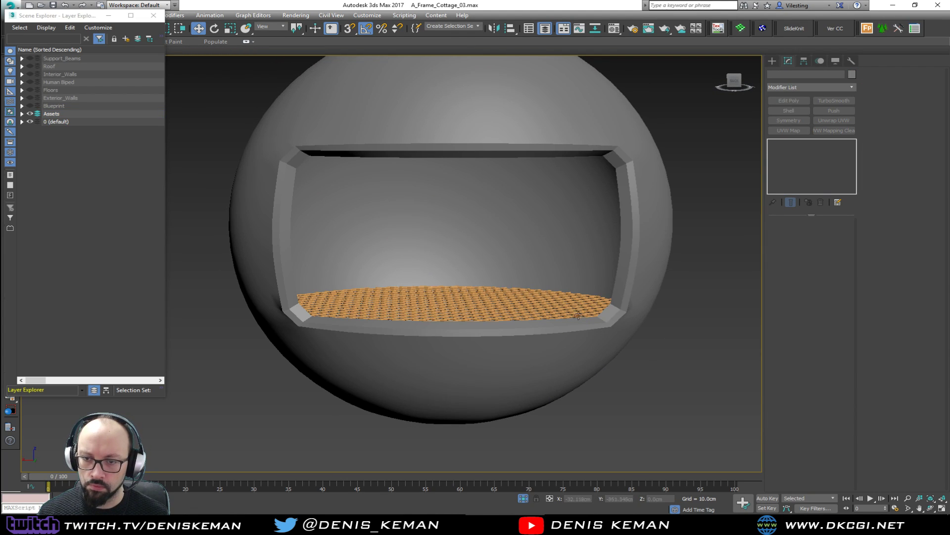
Step: Set the lattice grate's object color to the dark gray custom color and deselect it
middle_click_drag(537, 313, 494, 364, "alt")
key("F4")
left_click(494, 365)
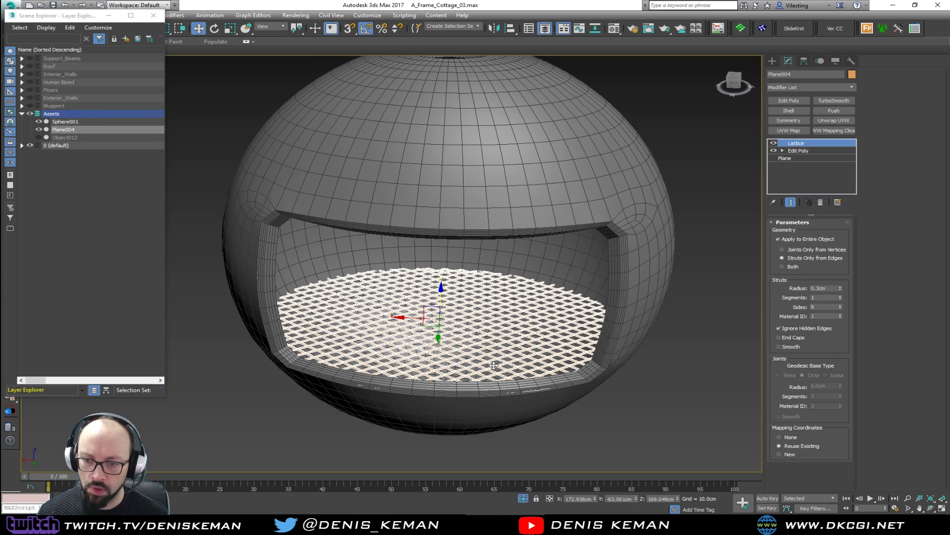
left_click(852, 74)
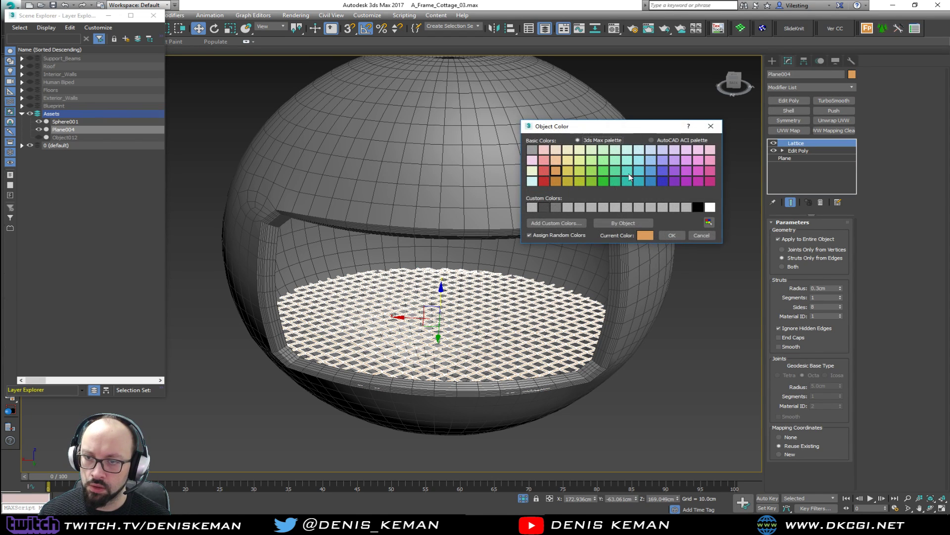
left_click(545, 207)
left_click(676, 237)
left_click(690, 340)
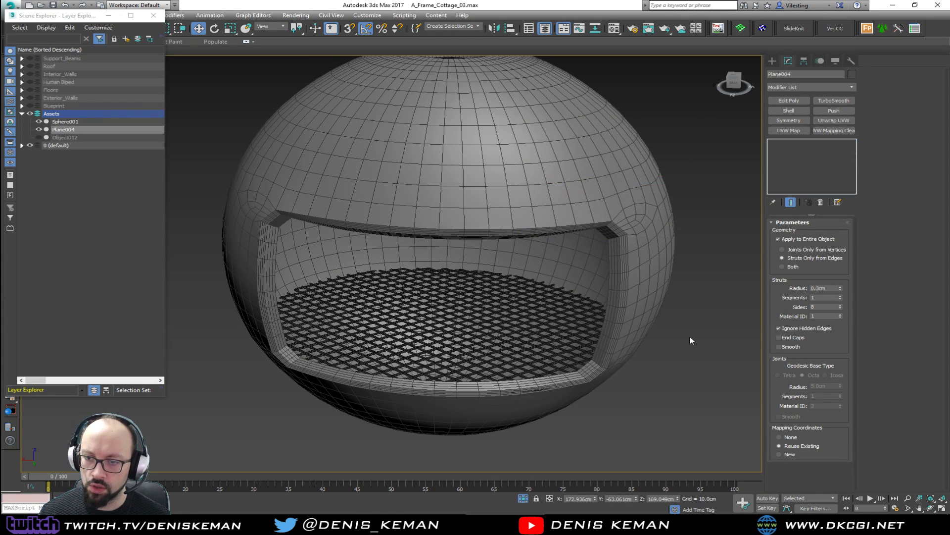
Step: Convert the lattice grate to an Editable Poly, collapsing its modifier stack
key("F4")
scroll(555, 347, "down", 4)
middle_click_drag(565, 317, 619, 322, "alt")
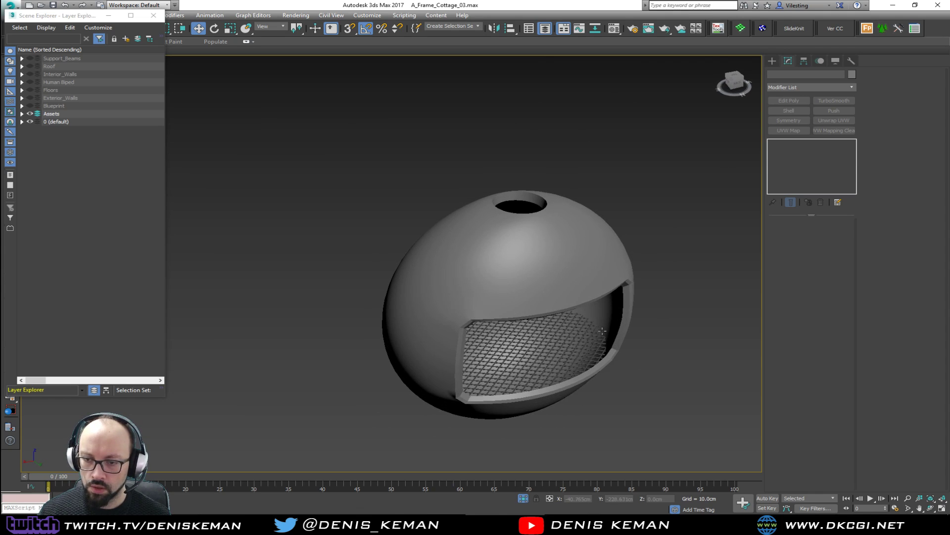
scroll(619, 322, "up", 6)
key("F4")
left_click(617, 326)
right_click(644, 278)
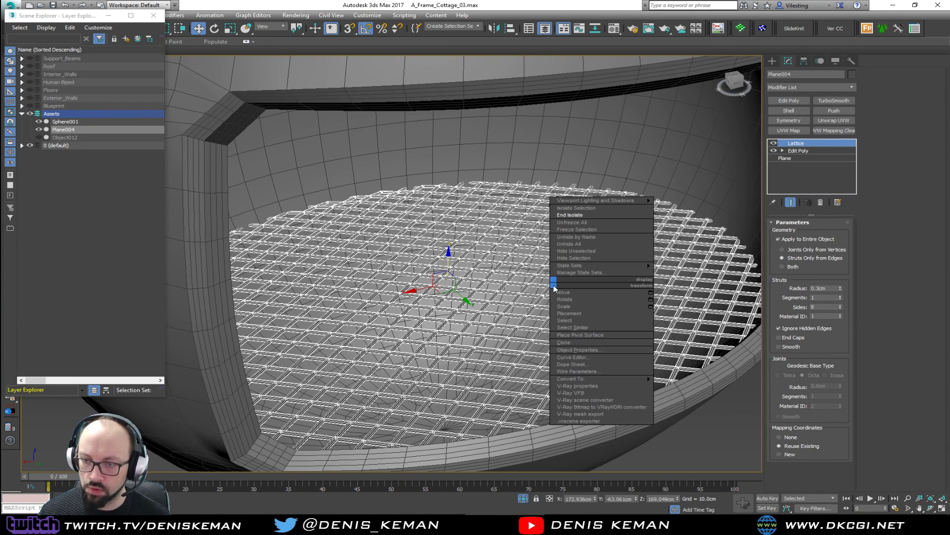
mouse_move(630, 379)
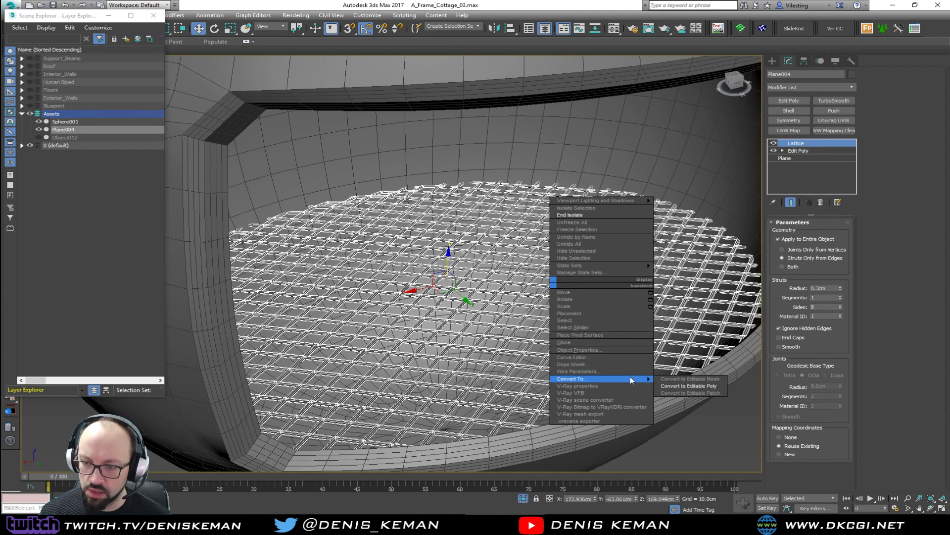
left_click(702, 386)
scroll(654, 285, "down", 6)
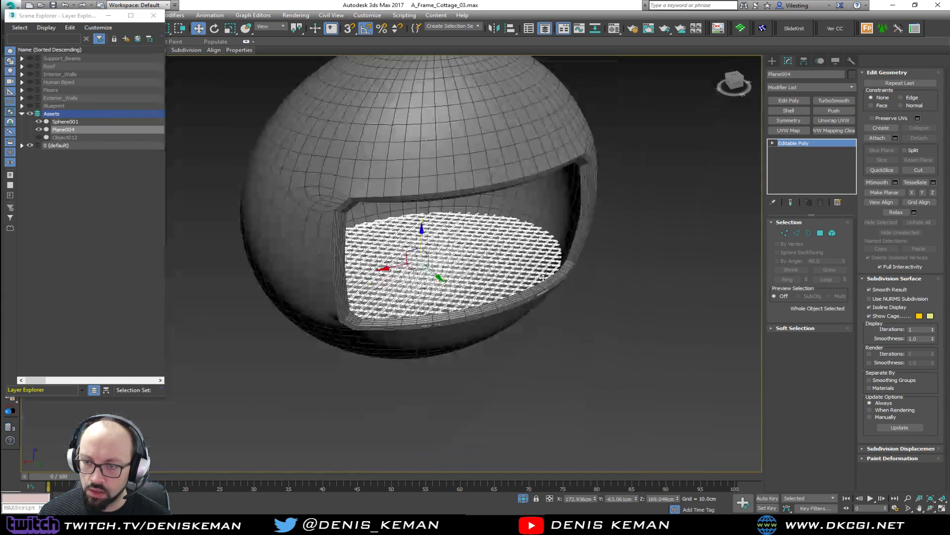
Step: Deselect the grate and end the isolation of the chimney parts
left_click(628, 315)
middle_click_drag(484, 279, 474, 250, "alt")
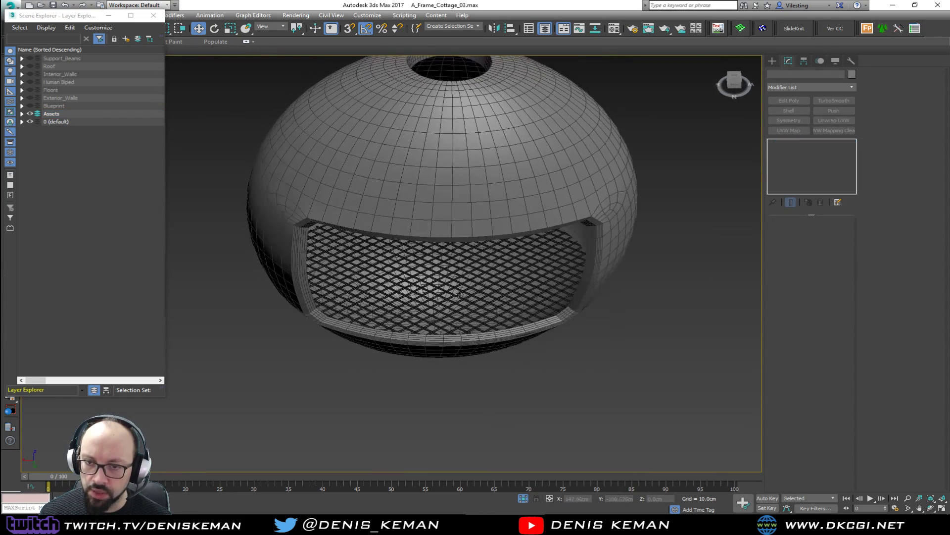
right_click(472, 247)
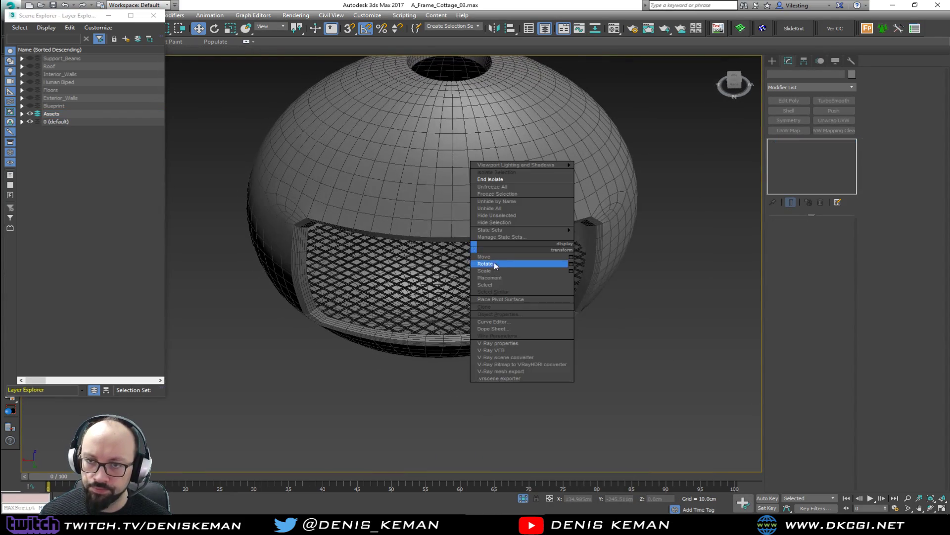
left_click(515, 178)
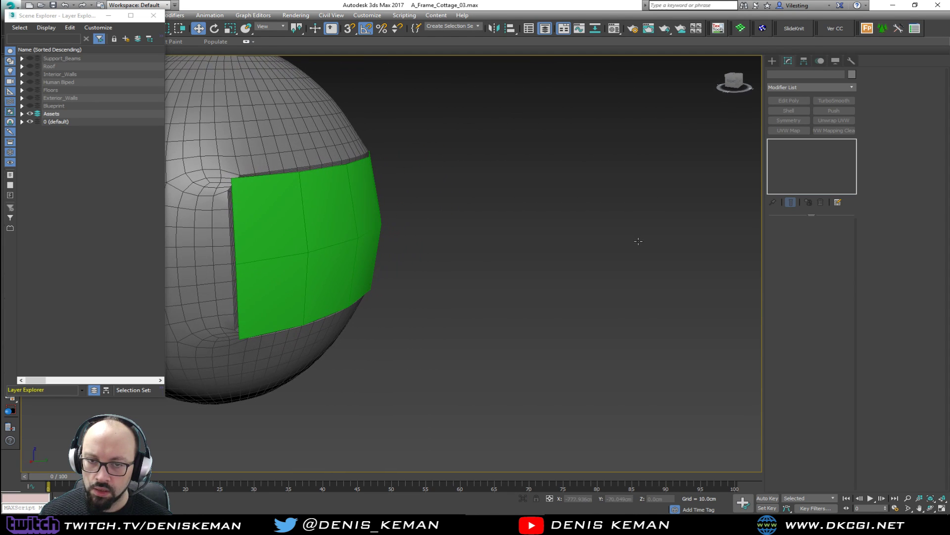
Step: Delete the green panel covering the sphere's side opening
left_click(317, 254)
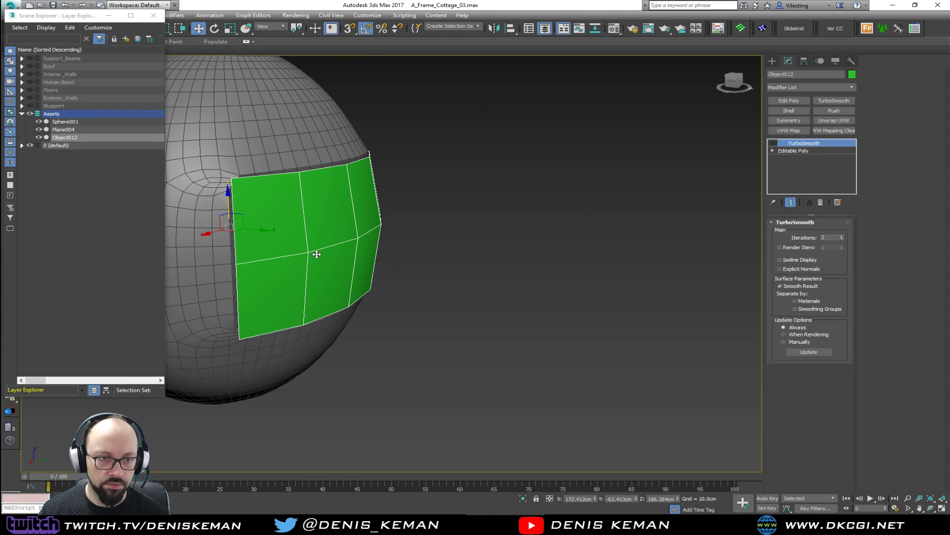
key("Delete")
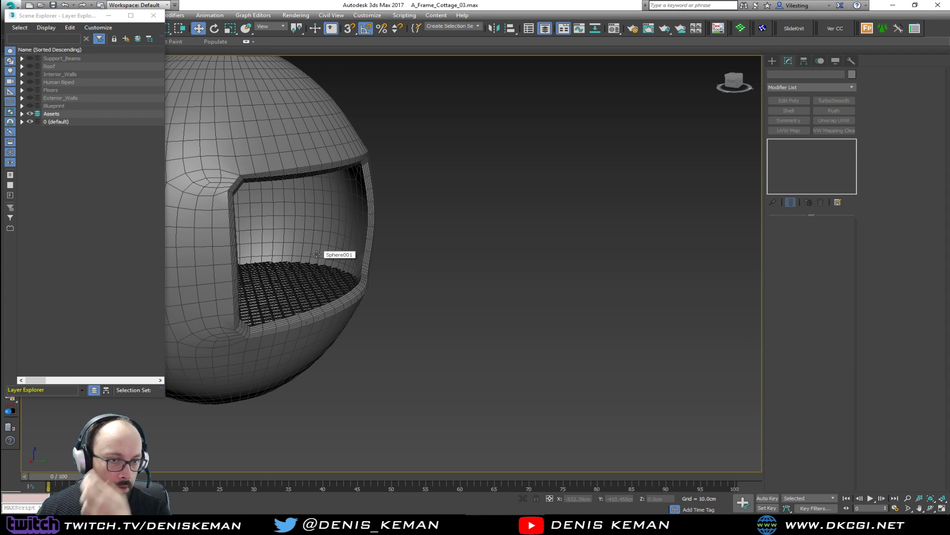
middle_click_drag(354, 278, 293, 287, "alt")
middle_click_drag(322, 238, 380, 285)
Step: Unhide the Roof, Interior_Walls, Human Biped, Floors, Exterior_Walls and Blueprint layers and bring the sphere inside the house into view
key("z")
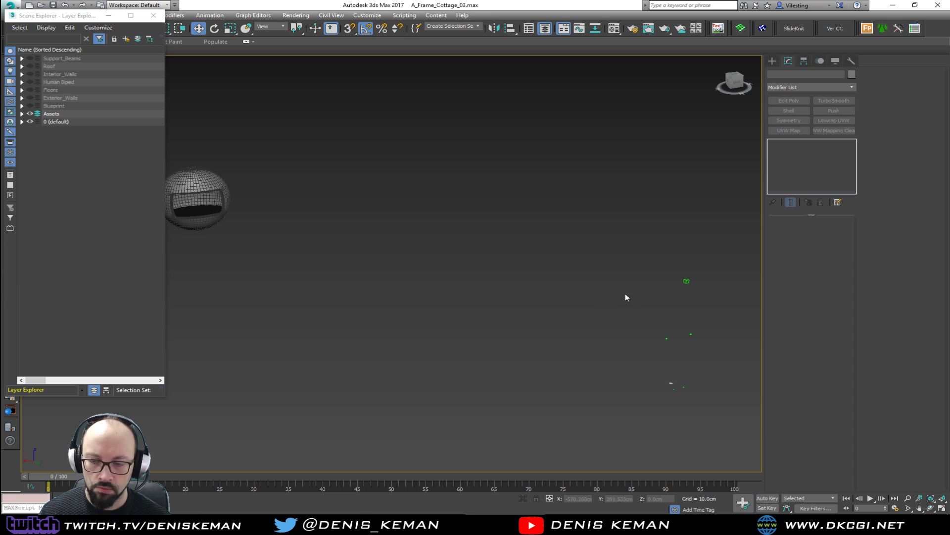
left_click_drag(30, 105, 29, 65)
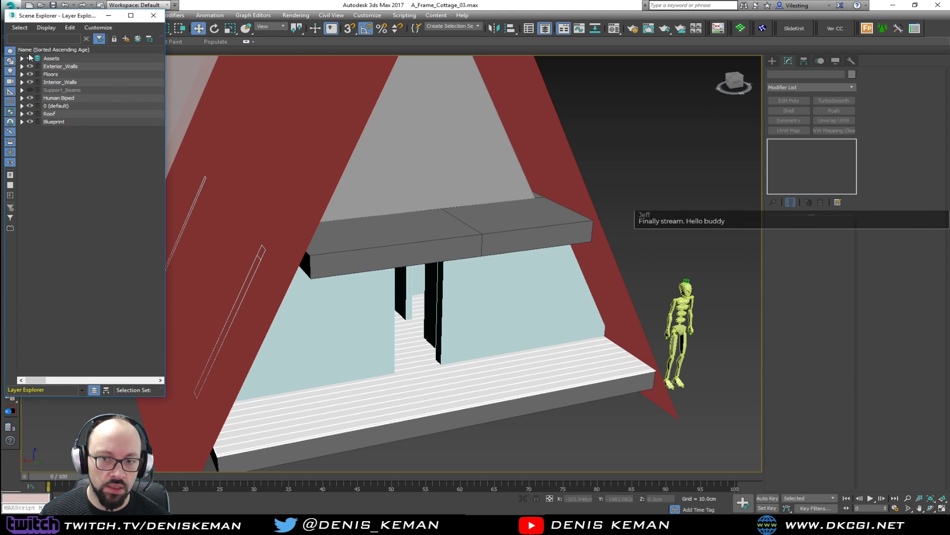
middle_click_drag(397, 279, 228, 279, "alt")
middle_click_drag(517, 352, 432, 311)
middle_click_drag(587, 327, 463, 302)
key("F3")
Step: Select the sphere together with the round grate inside it, leaving out the chimney placeholder
left_click(523, 244)
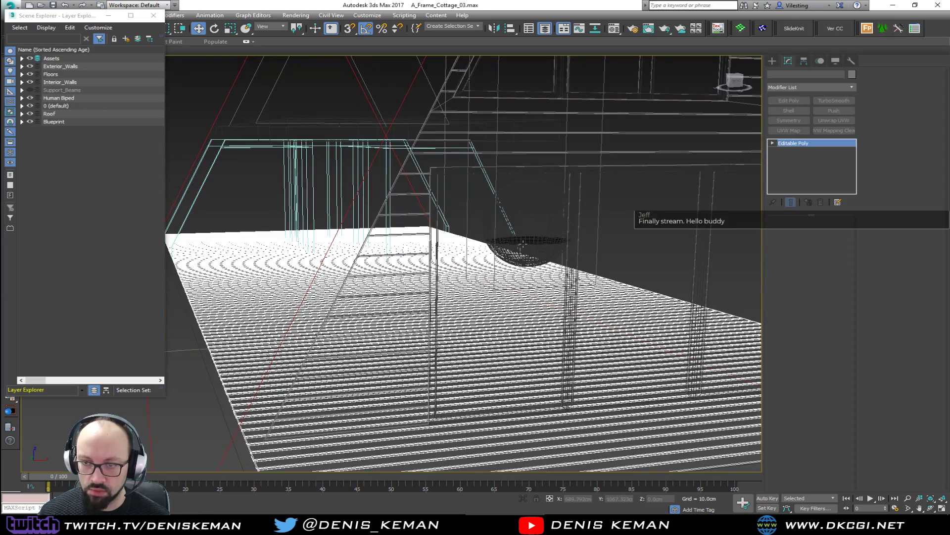
key("F3")
key("z")
middle_click_drag(519, 249, 647, 259, "alt")
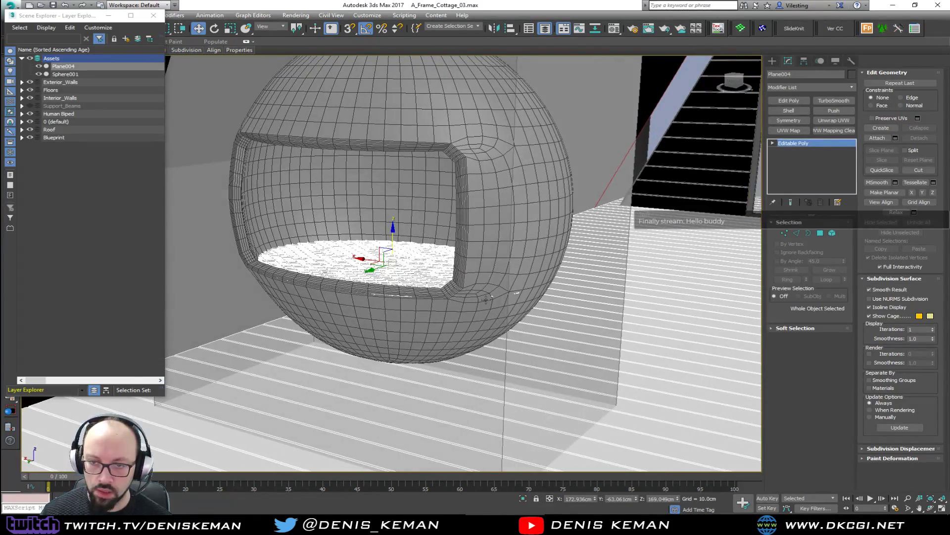
left_click(431, 305)
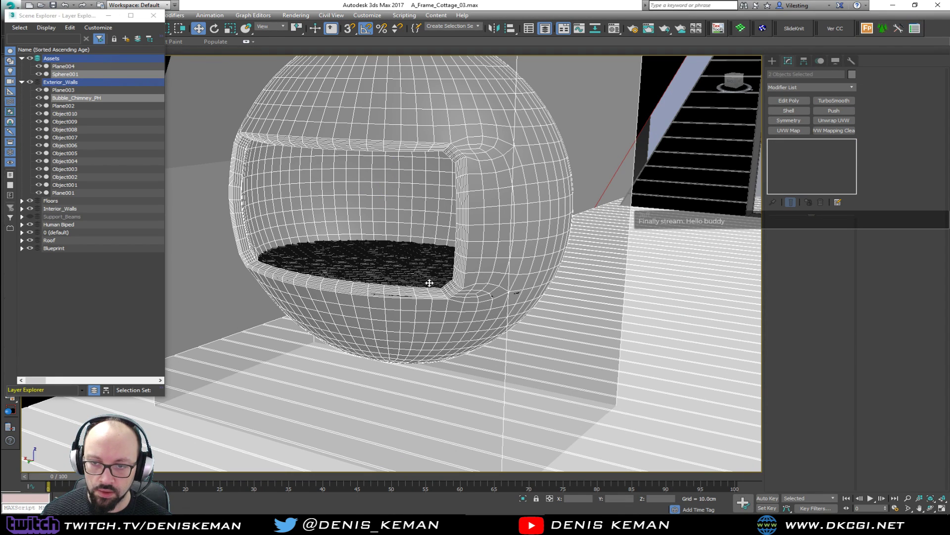
scroll(431, 280, "up", 5)
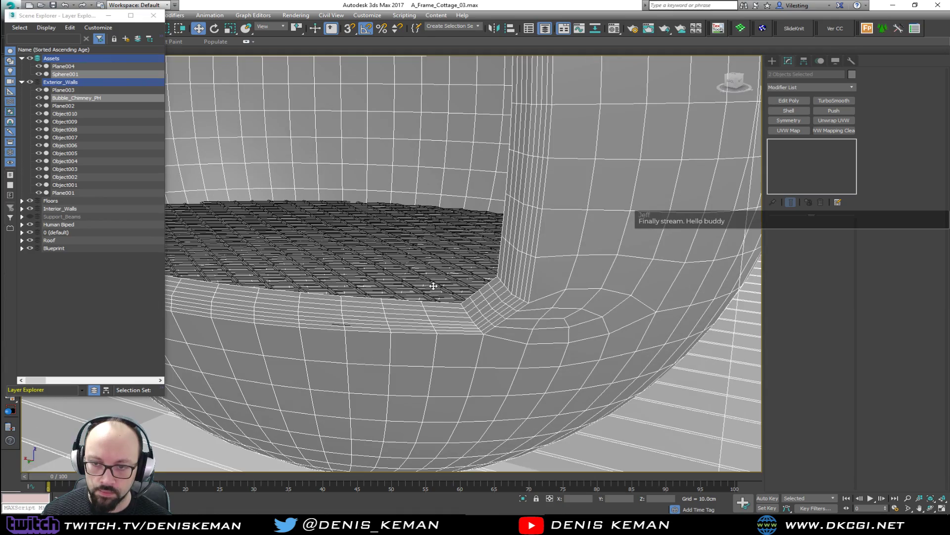
key("F3")
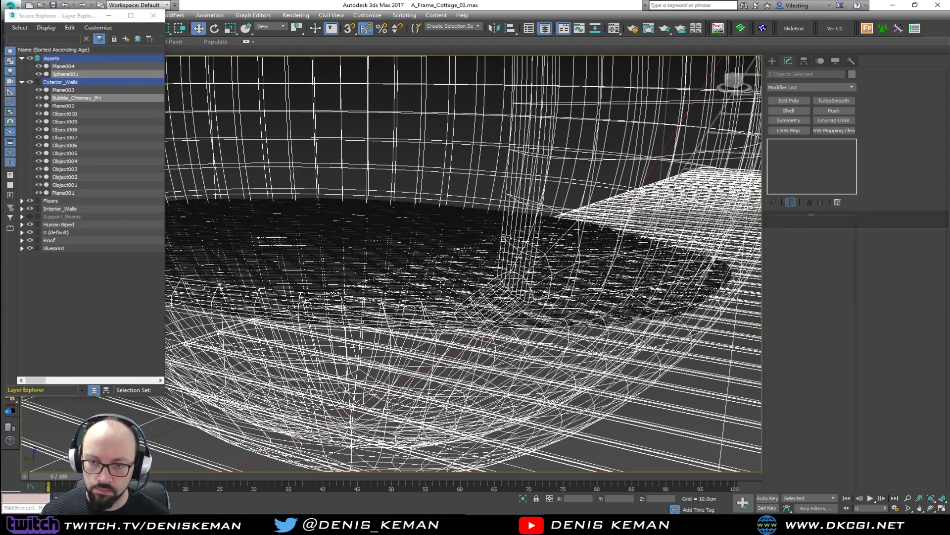
key("z")
key("F3")
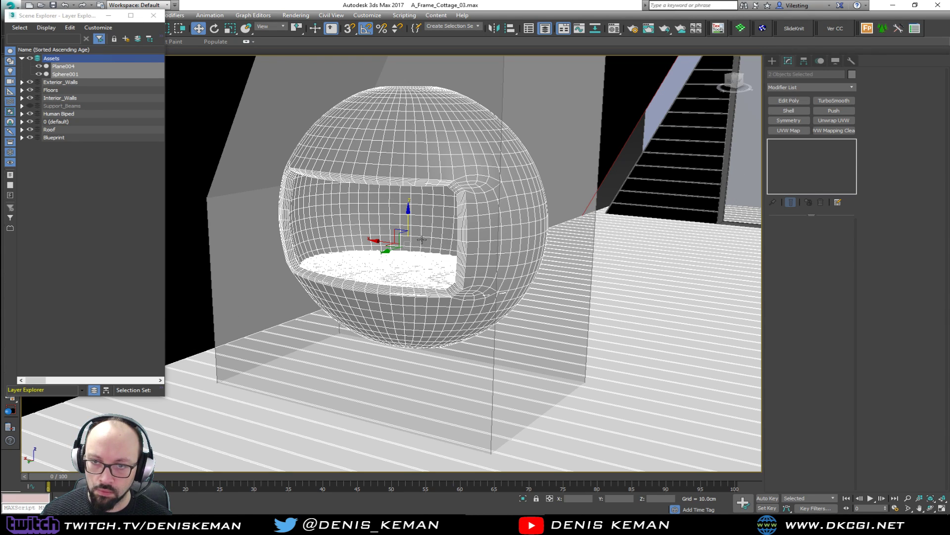
Step: Rotate the sphere and its grate 180° about the vertical axis
left_click_drag(390, 242, 338, 234)
key("ctrl+z")
key("e")
left_click_drag(395, 247, 487, 253)
middle_click_drag(486, 254, 375, 253, "alt")
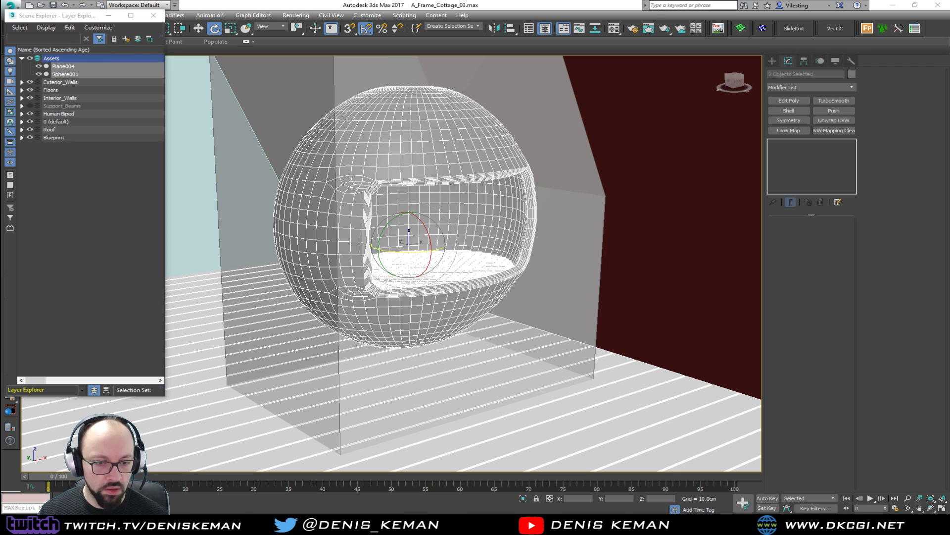
Step: Hide the Roof and Exterior_Walls layers to expose the sphere inside the house
middle_click_drag(461, 318, 455, 323)
scroll(468, 321, "down", 2)
scroll(455, 322, "down", 3)
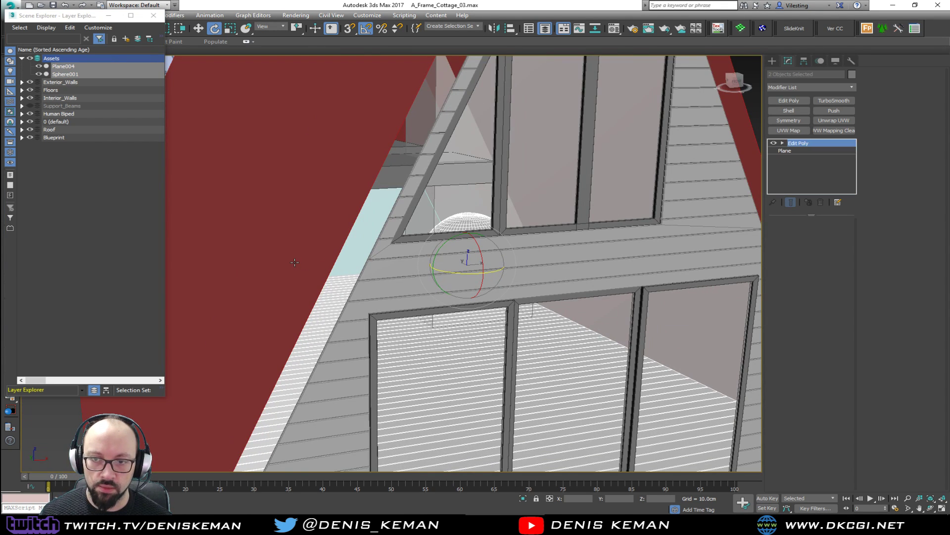
left_click(294, 262)
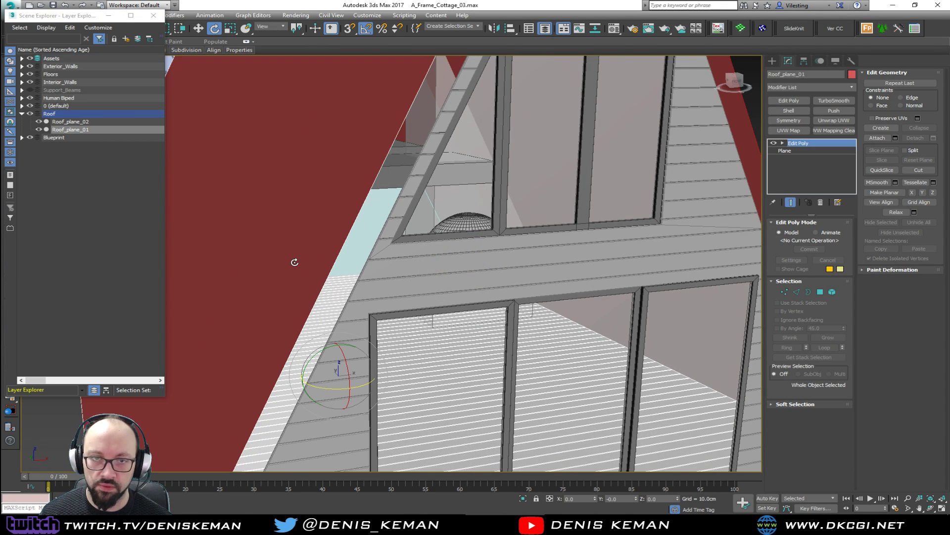
left_click(30, 113)
left_click(440, 259)
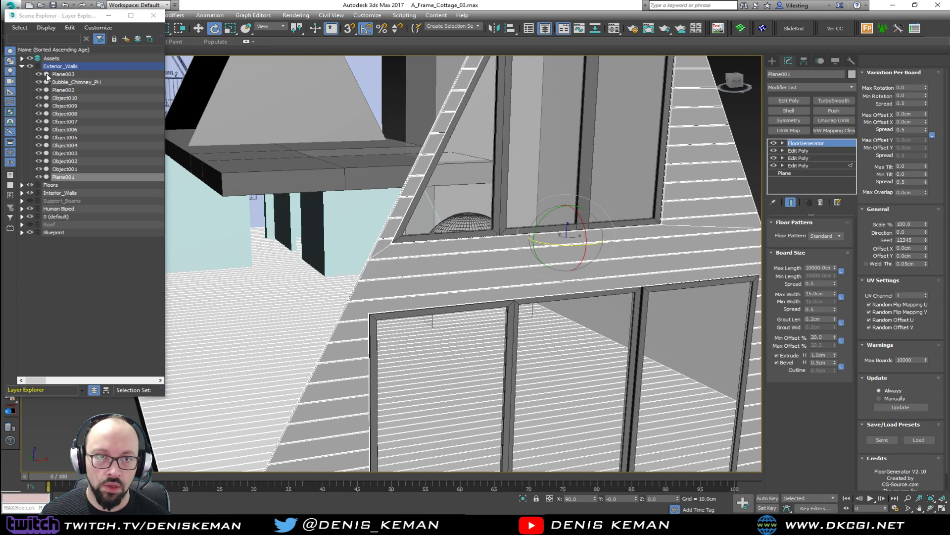
left_click(30, 66)
Step: Reselect the sphere and its grate and scale both down uniformly
middle_click_drag(346, 257, 411, 254, "alt")
left_click(376, 278)
key("z")
key("F4")
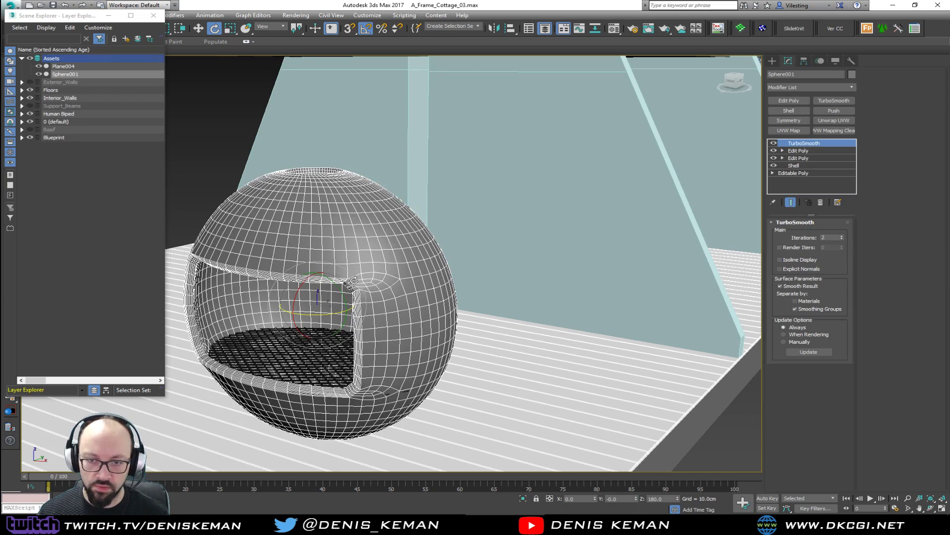
scroll(328, 366, "up", 5)
left_click(339, 365, "ctrl")
scroll(339, 365, "down", 6)
middle_click_drag(346, 348, 415, 320, "alt")
scroll(391, 346, "down", 5)
key("r")
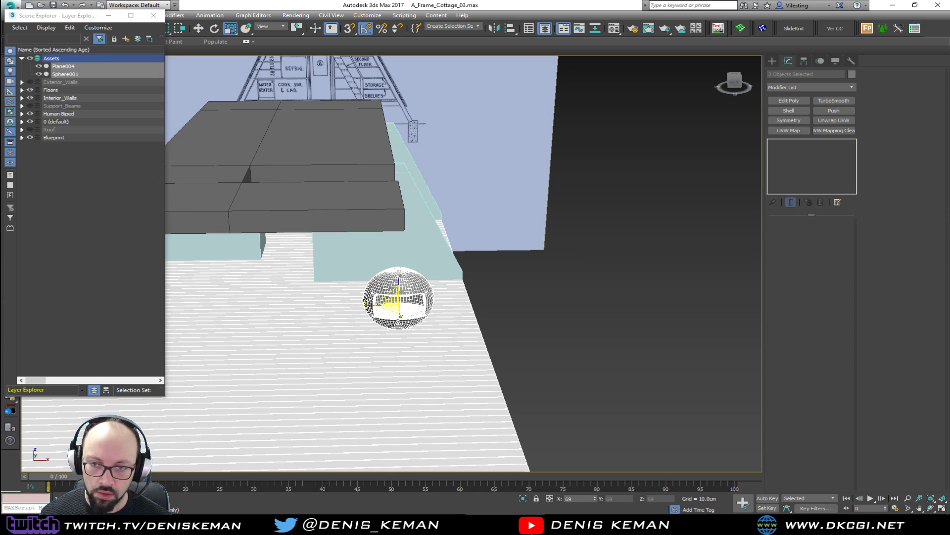
middle_click_drag(398, 323, 434, 297, "alt")
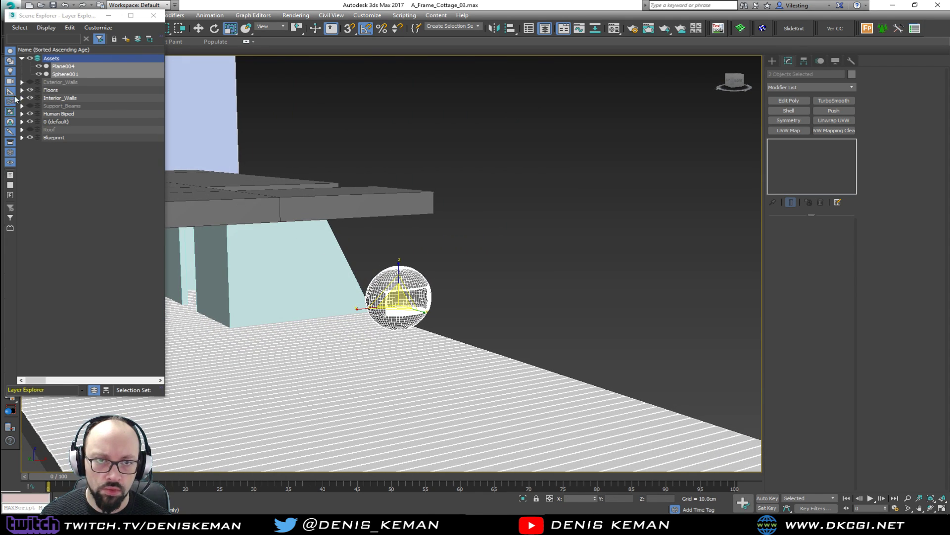
Step: Unhide the Support_Beams layer and move the sphere with its grate horizontally beside the staircase, checking it against the sloping beams
left_click(30, 106)
middle_click_drag(393, 245, 56, 236, "alt")
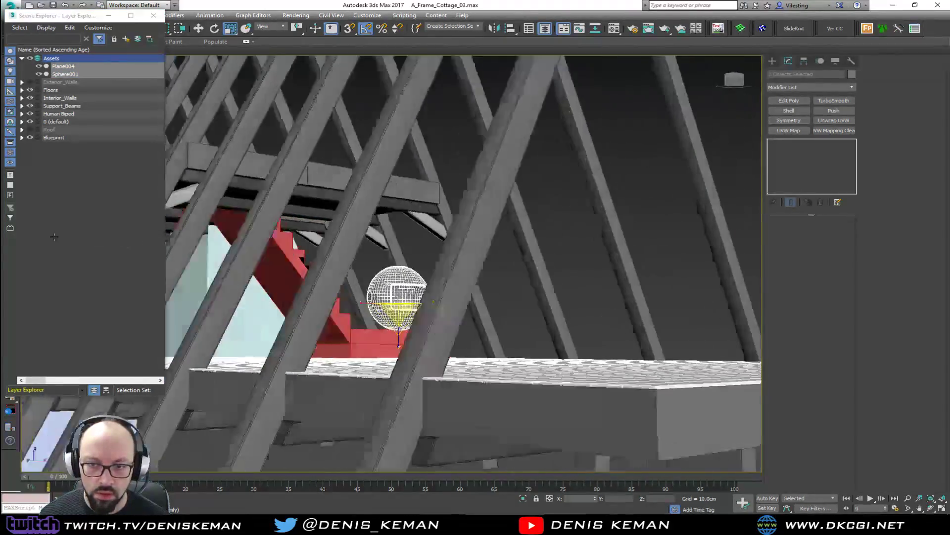
scroll(377, 307, "up", 5)
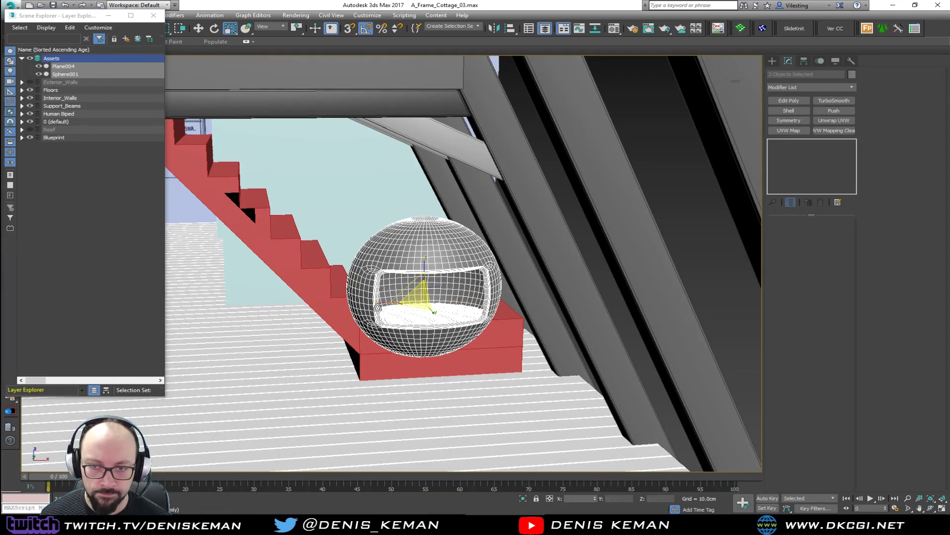
key("w")
left_click_drag(451, 300, 377, 302)
middle_click_drag(377, 302, 540, 305, "alt")
middle_click_drag(619, 279, 565, 301, "alt")
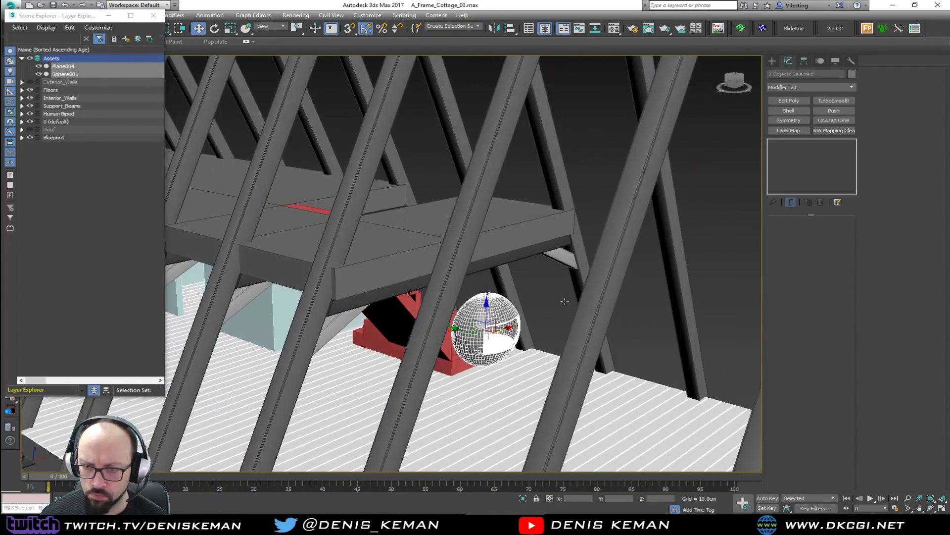
Step: Select the sphere alone and bring the round hole at its top into close view
scroll(490, 303, "up", 8)
key("F4")
left_click(489, 292)
key("F4")
middle_click_drag(474, 237, 497, 354)
scroll(681, 253, "down", 1)
scroll(681, 252, "up", 1)
middle_click_drag(681, 252, 707, 186)
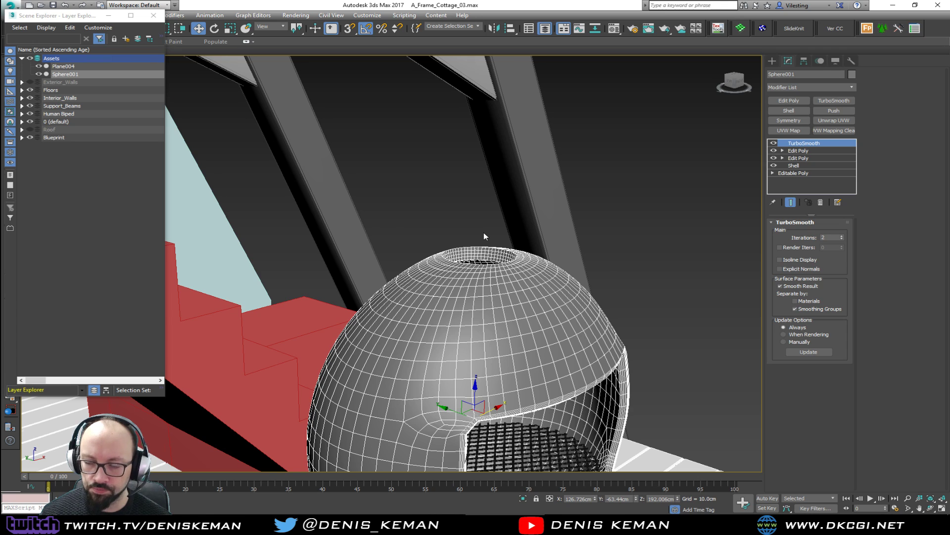
scroll(476, 242, "up", 4)
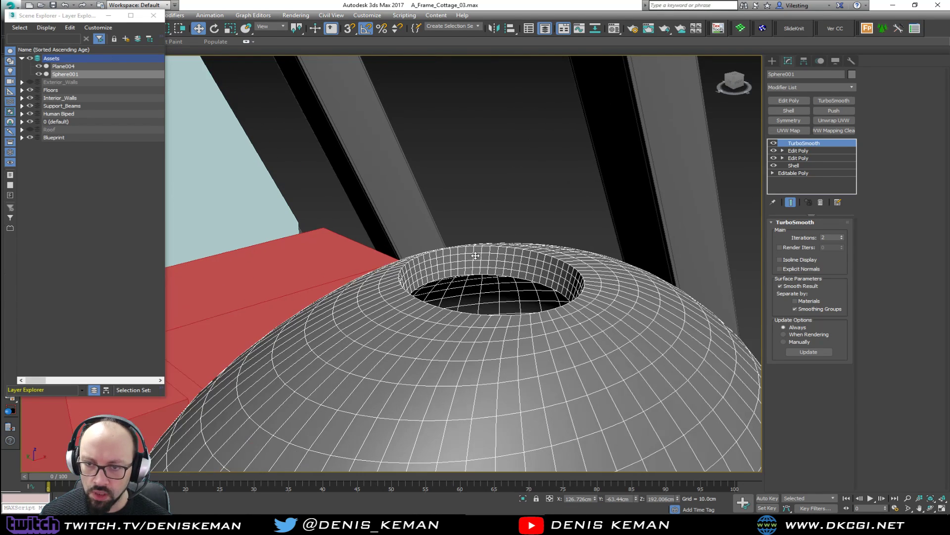
left_click(797, 102)
key("2")
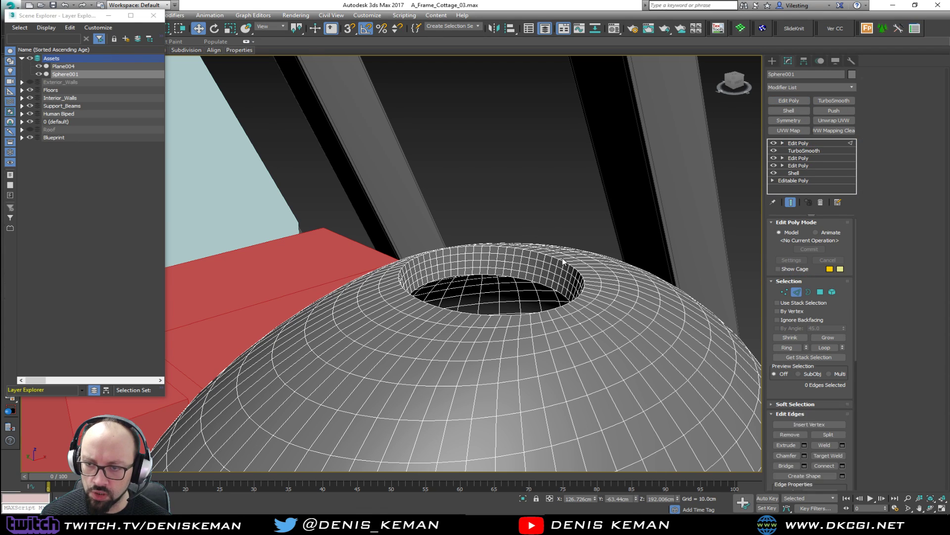
double_click(561, 258)
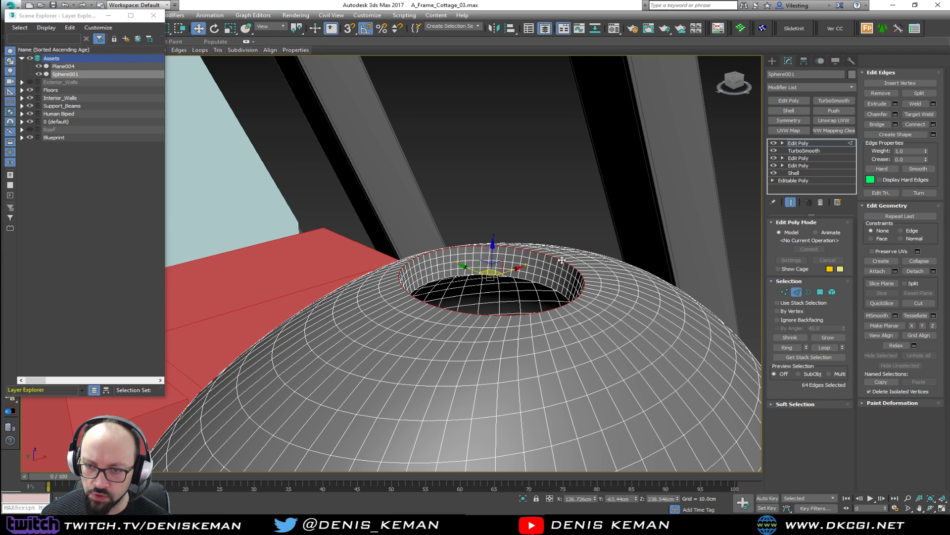
left_click(822, 202)
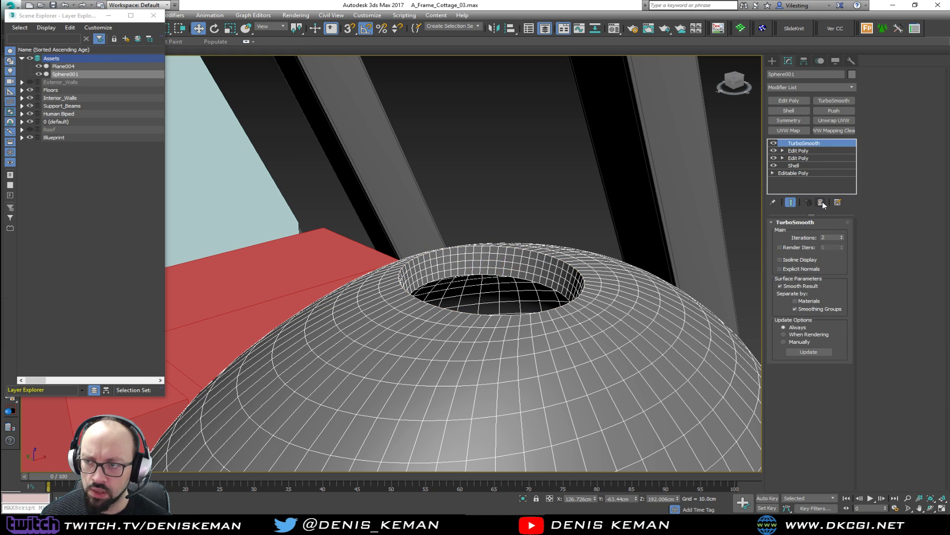
Step: Turn off the sphere's TurboSmooth and create a linear shape from the outer edge loop around its top hole
left_click(774, 143)
left_click(802, 151)
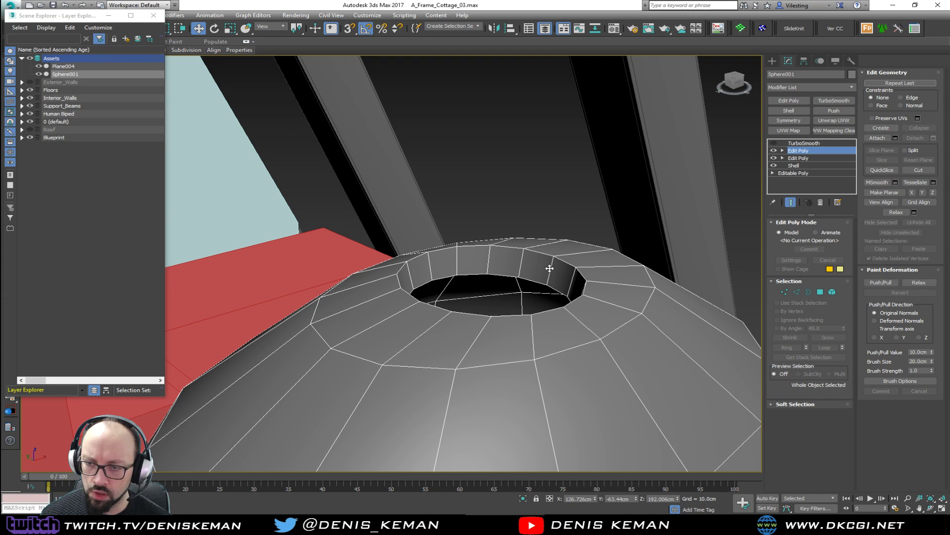
key("2")
double_click(546, 253)
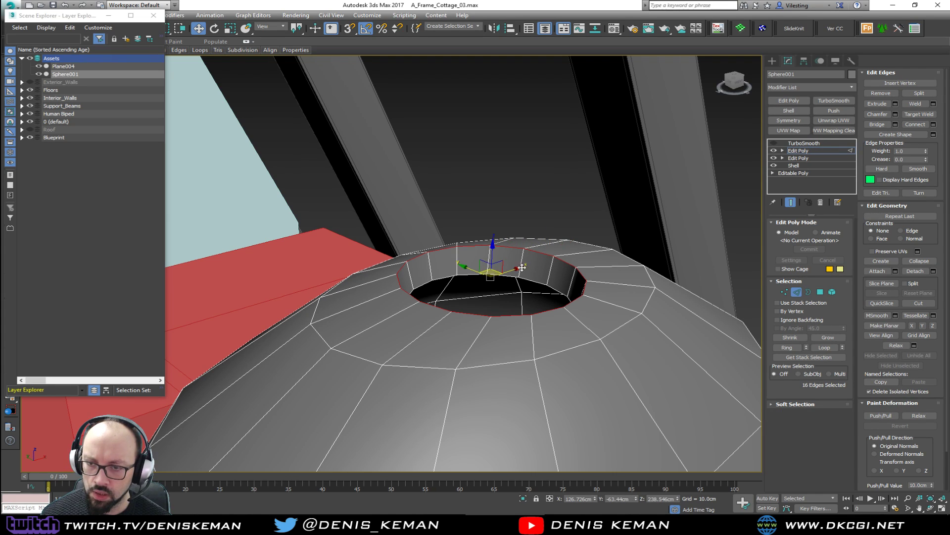
left_click(933, 134)
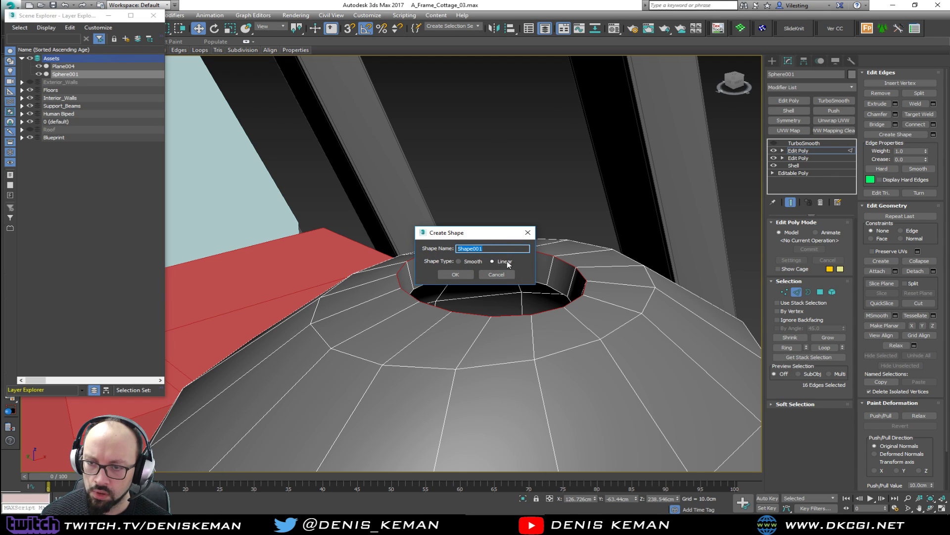
left_click(455, 274)
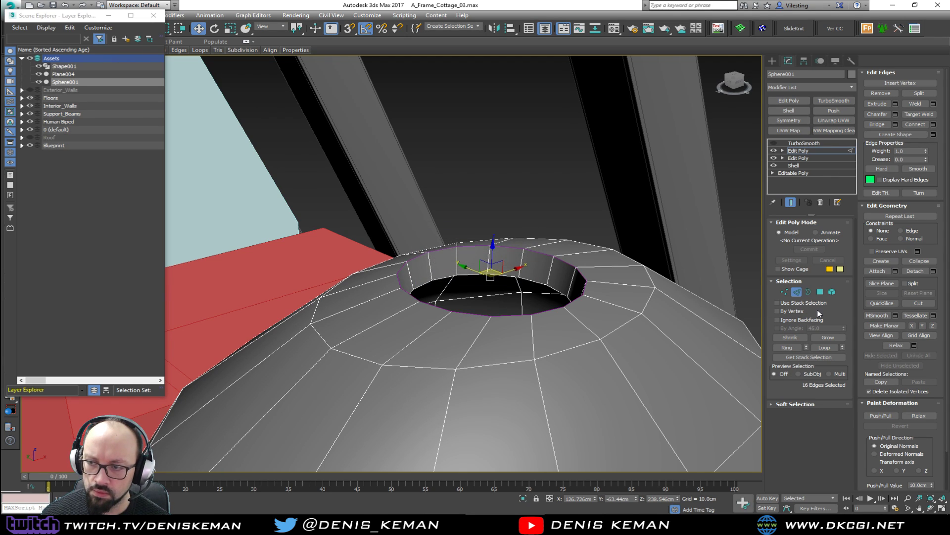
left_click(796, 292)
key("Up")
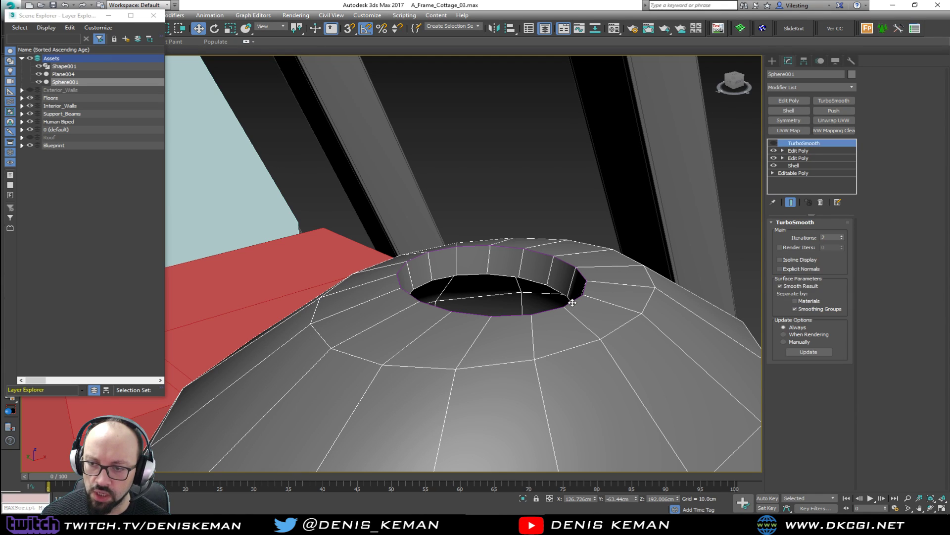
Step: Add Edit Poly to the new ring shape, extrude its face upward into a chimney pipe, and delete the top cap
left_click(572, 302)
scroll(570, 336, "down", 3)
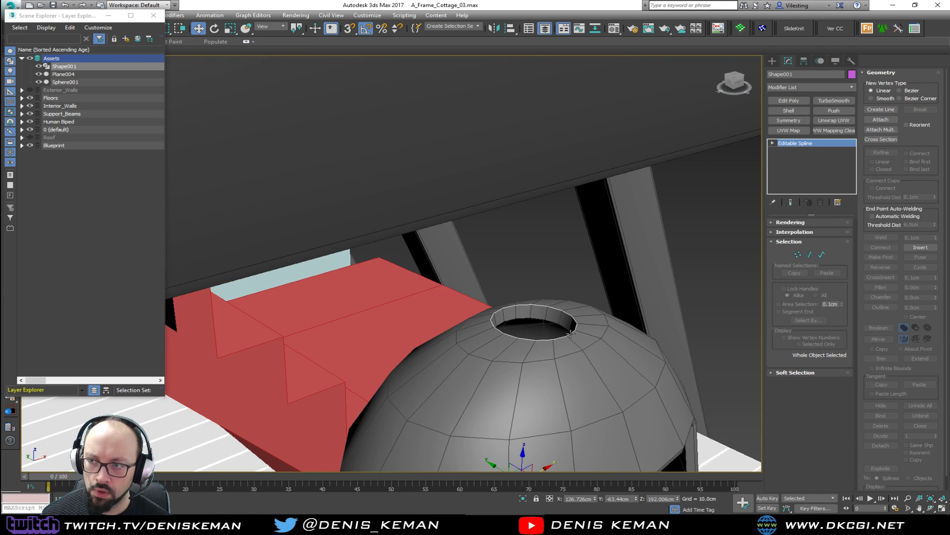
left_click(798, 99)
key("4")
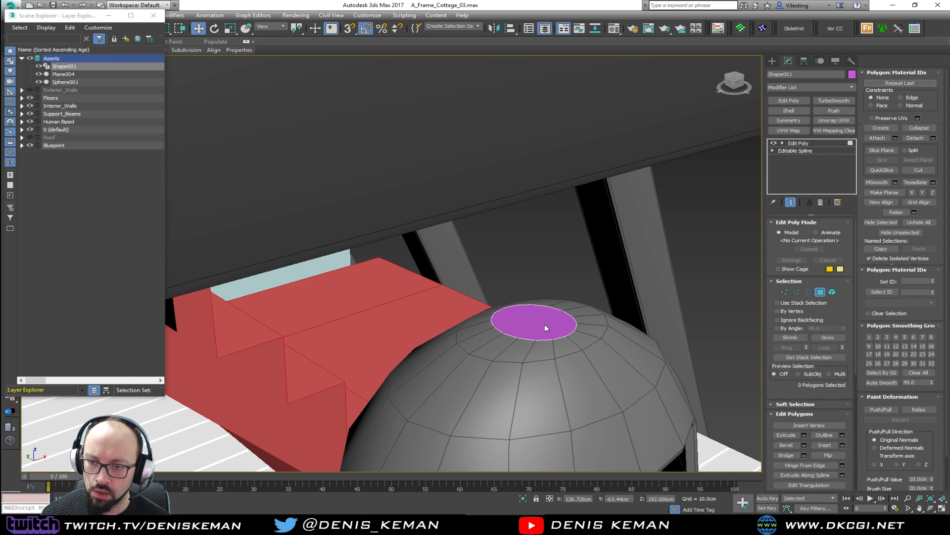
left_click(544, 324)
left_click(787, 435)
left_click_drag(554, 311, 572, 198)
key("Delete")
mouse_move(568, 241)
middle_mouse_down("alt")
mouse_move(555, 279)
mouse_move(560, 246)
middle_mouse_up("alt")
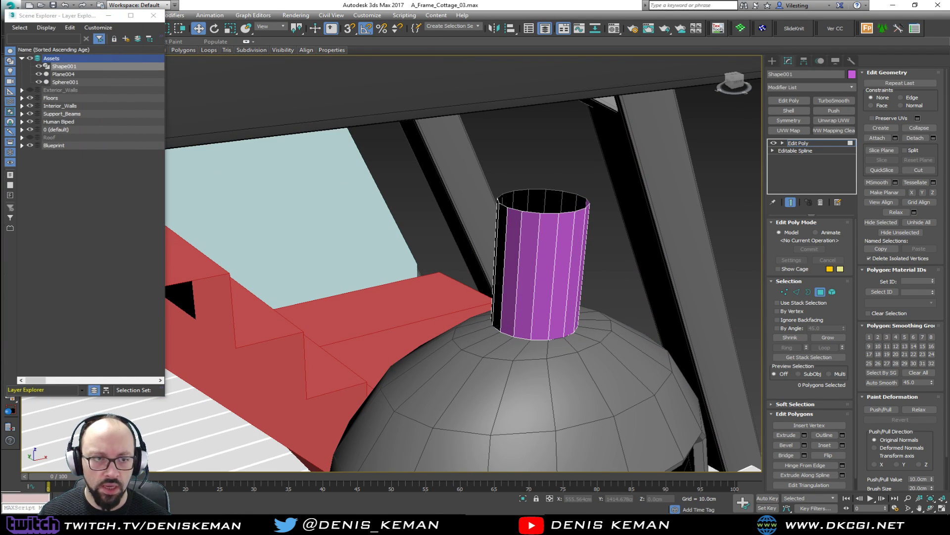
Step: Extend the chimney pipe's open top border straight up to about Z 727 cm, past the upper floor and between the roof beams
left_click_drag(59, 16, 0, 15)
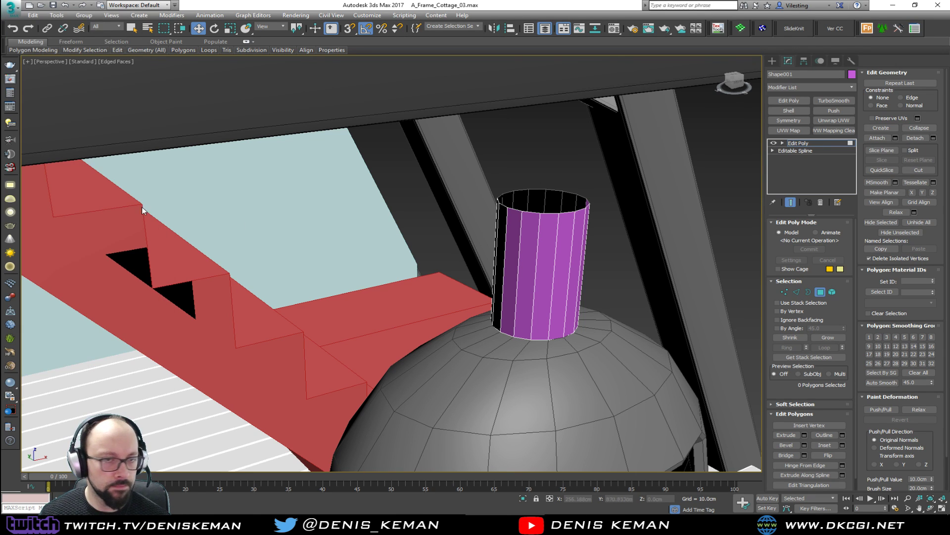
mouse_move(580, 277)
middle_mouse_down("alt")
mouse_move(592, 250)
mouse_move(581, 233)
middle_mouse_up("alt")
key("F3")
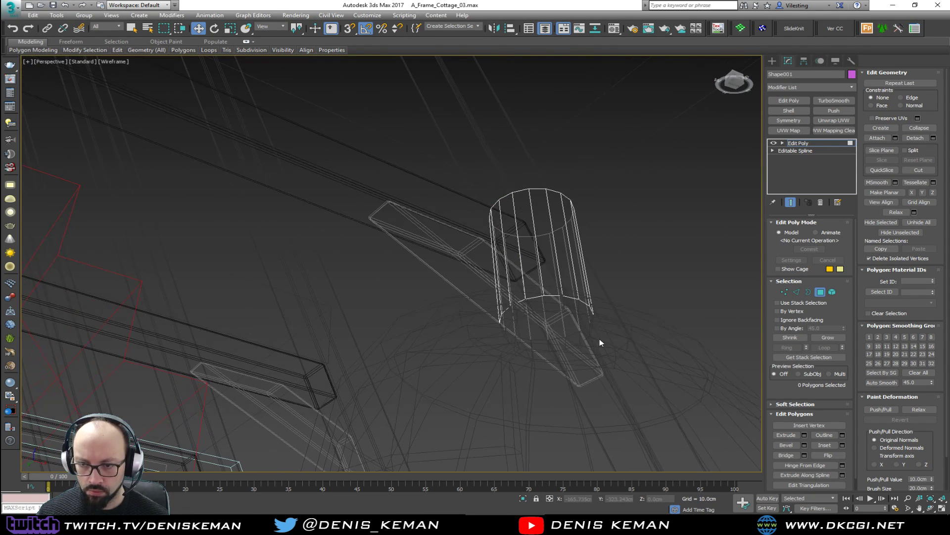
mouse_move(565, 335)
middle_mouse_down("alt")
mouse_move(558, 318)
mouse_move(625, 346)
middle_mouse_up("alt")
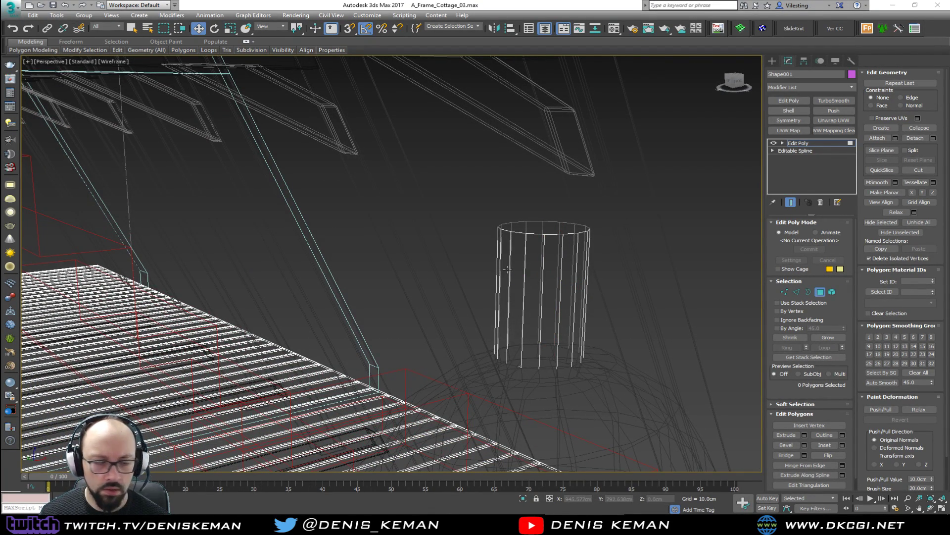
mouse_move(508, 269)
middle_mouse_down("alt")
mouse_move(515, 287)
mouse_move(500, 283)
mouse_move(509, 267)
mouse_move(501, 247)
mouse_move(488, 264)
middle_mouse_up("alt")
key("F3")
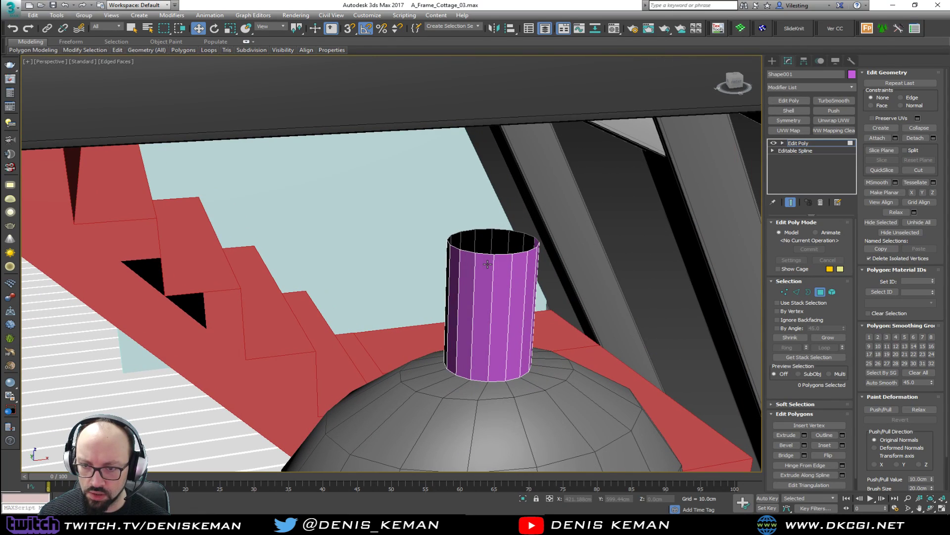
key("3")
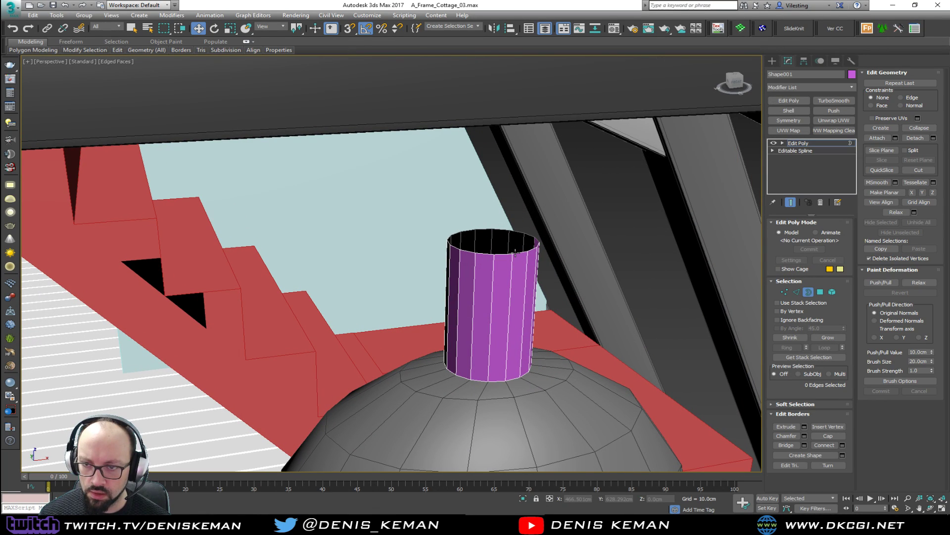
left_click(523, 250)
scroll(512, 314, "down", 10)
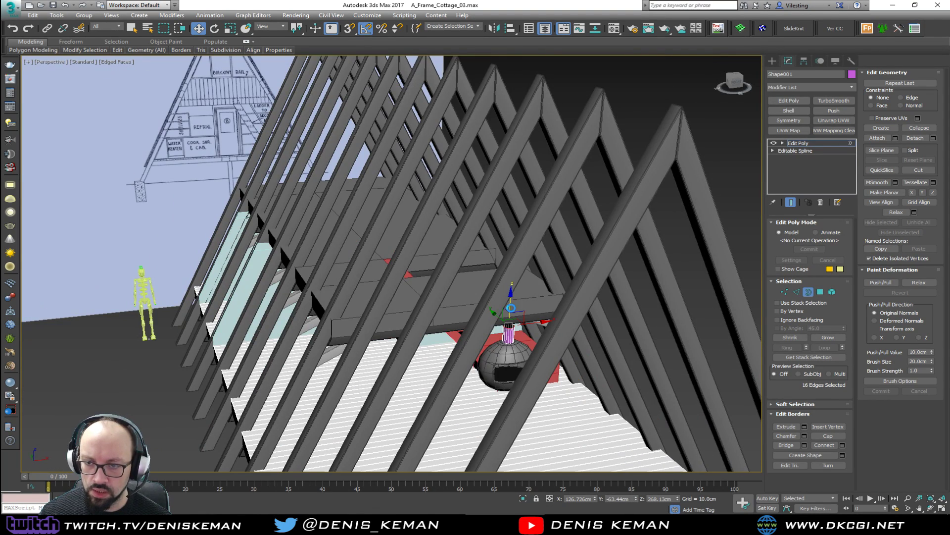
left_click_drag(511, 297, 533, 37, "shift")
Step: Turn the sphere's TurboSmooth back on, add TurboSmooth to the chimney pipe, and check both surfaces without edged faces
middle_click_drag(552, 208, 480, 303, "alt")
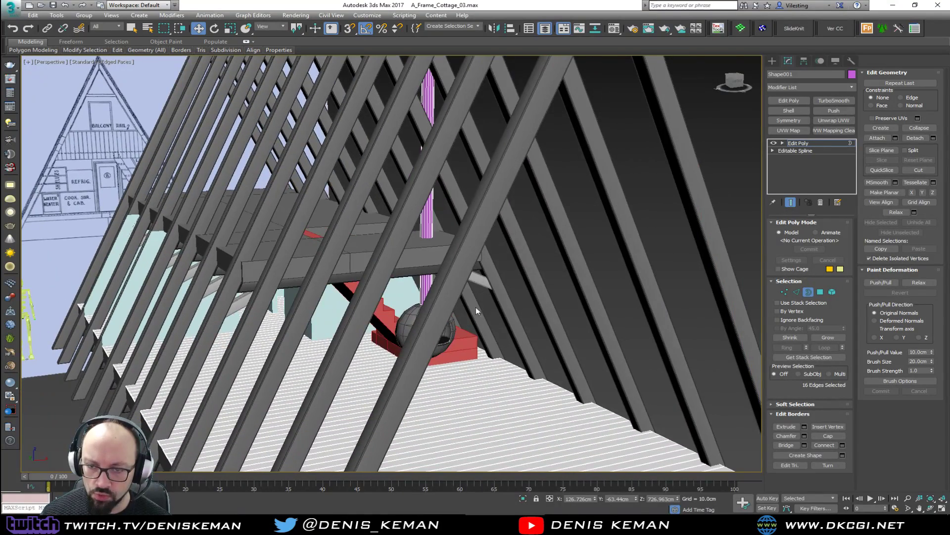
scroll(479, 302, "up", 6)
middle_click_drag(357, 289, 417, 257, "alt")
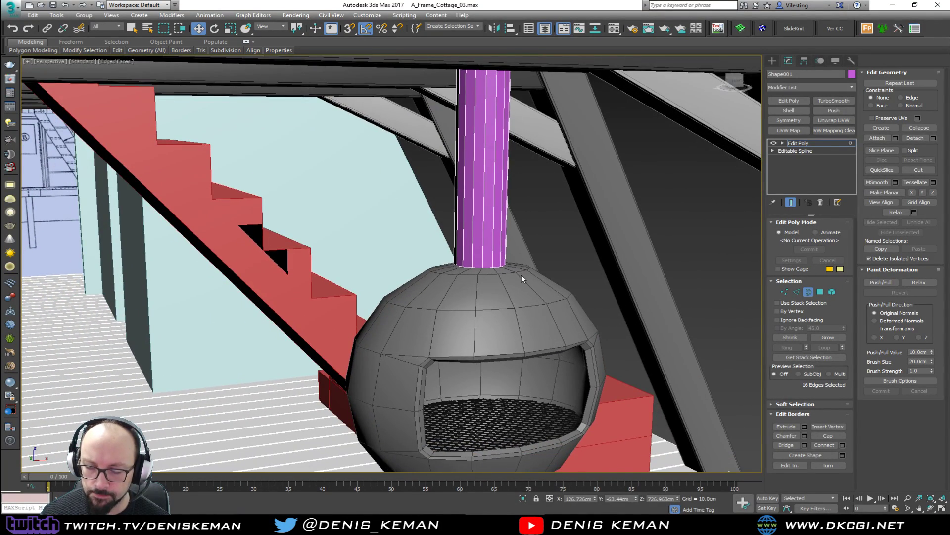
scroll(521, 275, "up", 4)
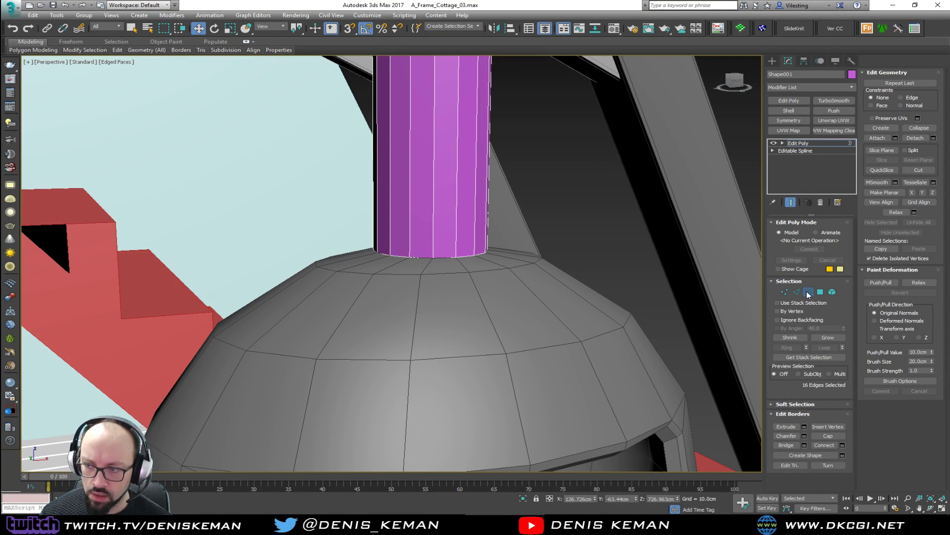
left_click(486, 282)
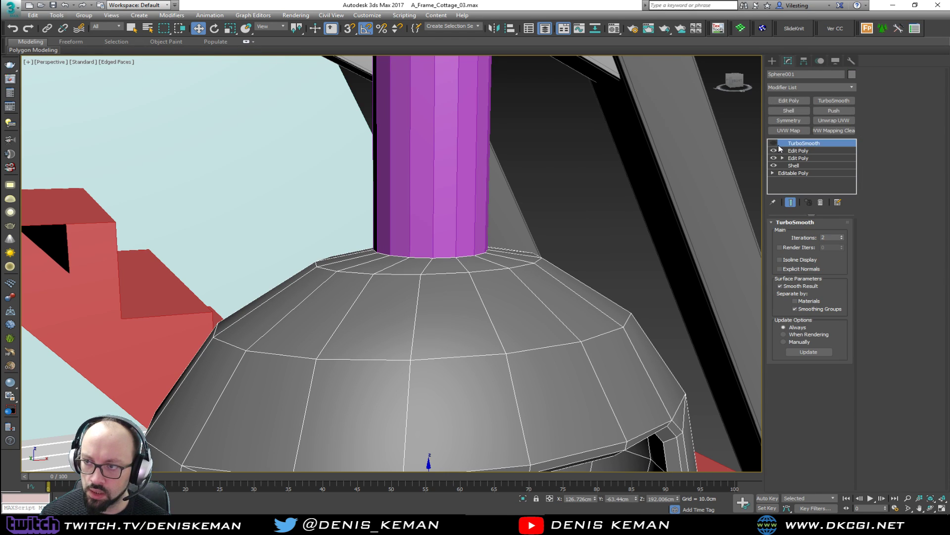
left_click(774, 144)
left_click(446, 204)
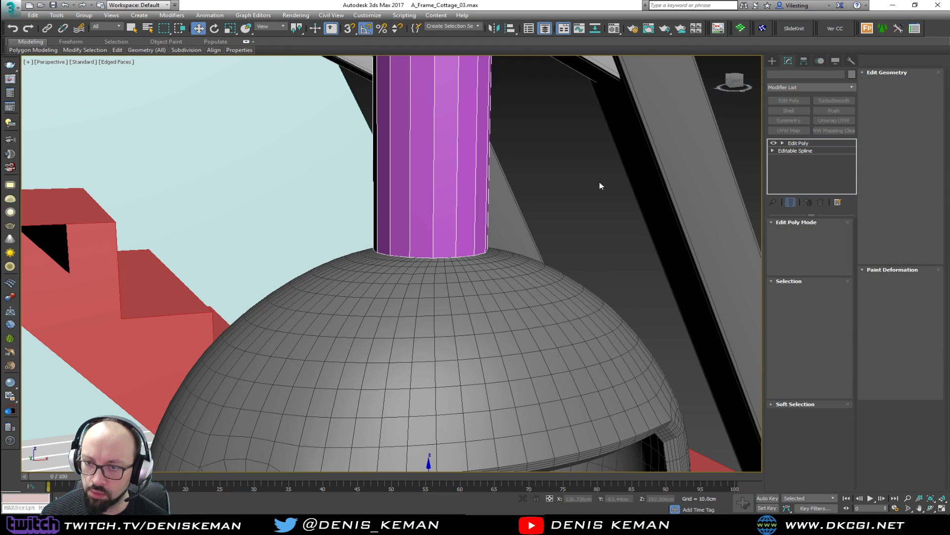
left_click(831, 101)
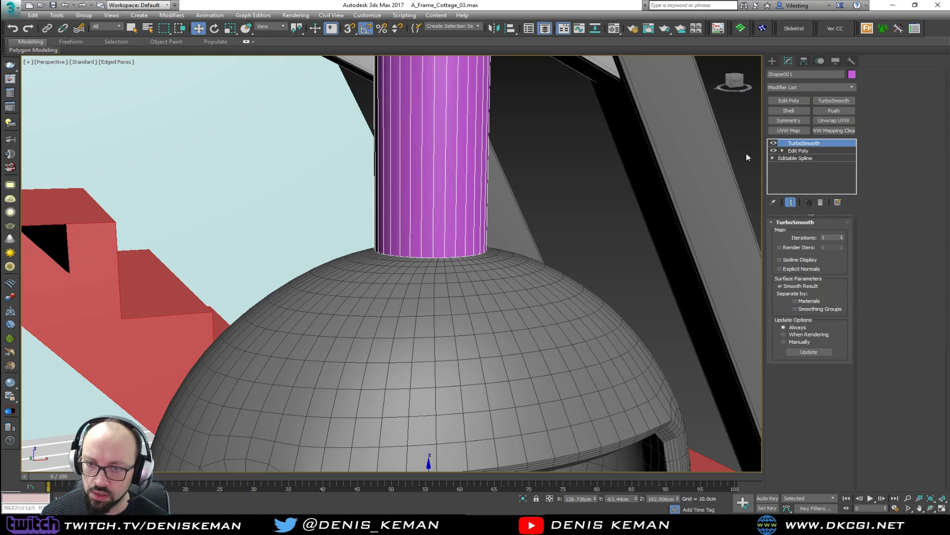
left_click(545, 222)
scroll(473, 324, "down", 6)
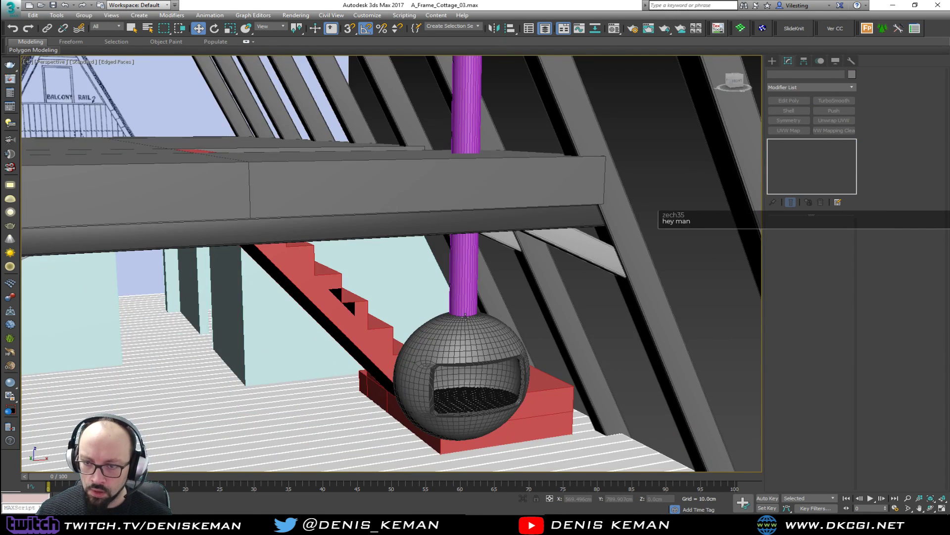
scroll(466, 316, "up", 4)
key("F4")
middle_click_drag(465, 316, 459, 273, "alt")
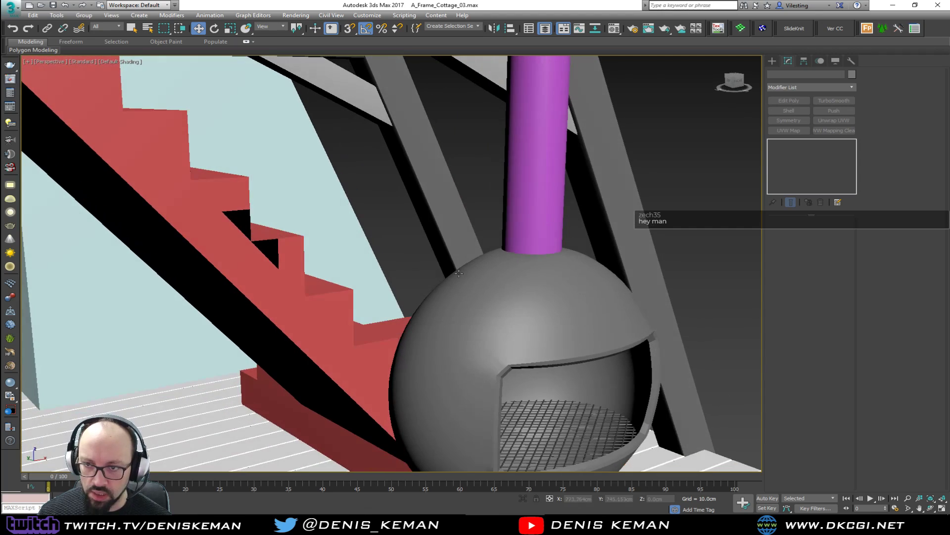
Step: Add an Edit Poly modifier above the chimney pipe's TurboSmooth and select the edge loop just above its base
left_click(538, 245)
scroll(537, 244, "up", 3)
key("F4")
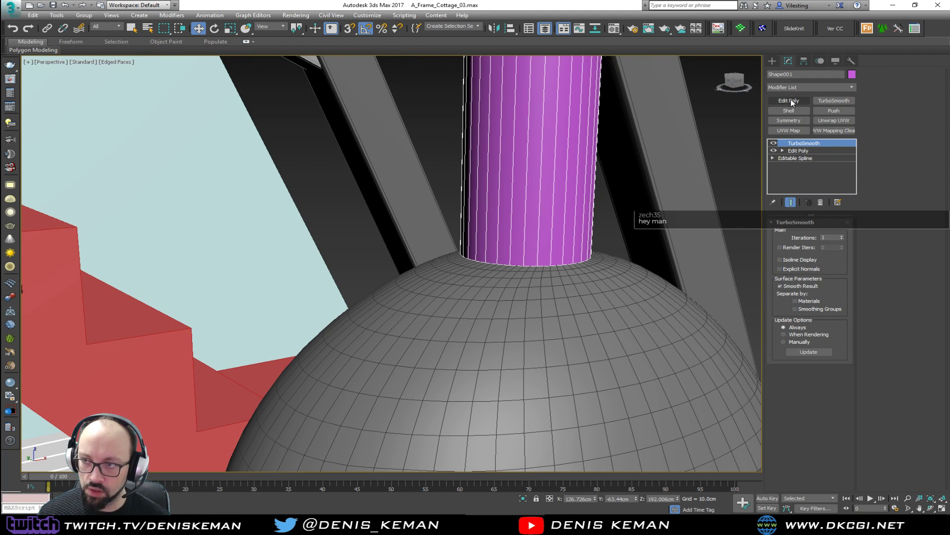
left_click(790, 100)
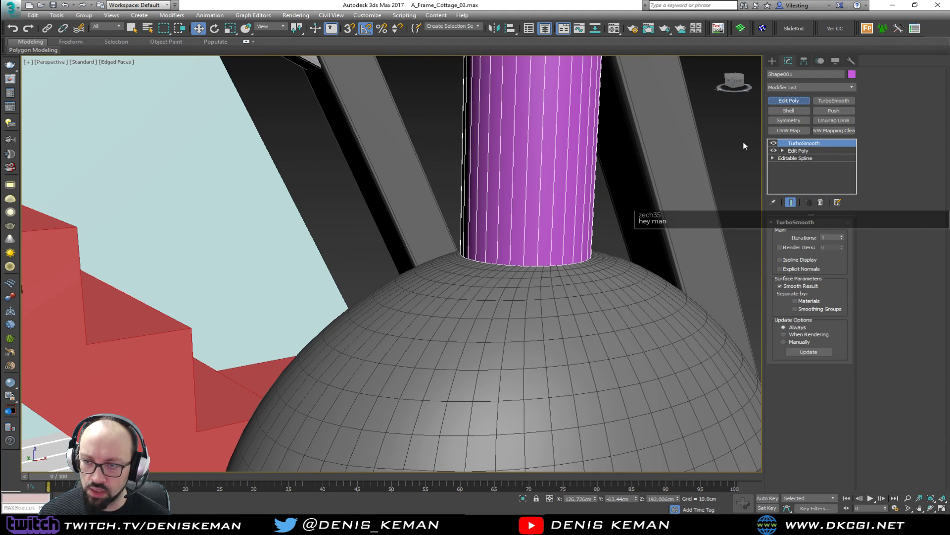
key("2")
double_click(541, 249)
key("w")
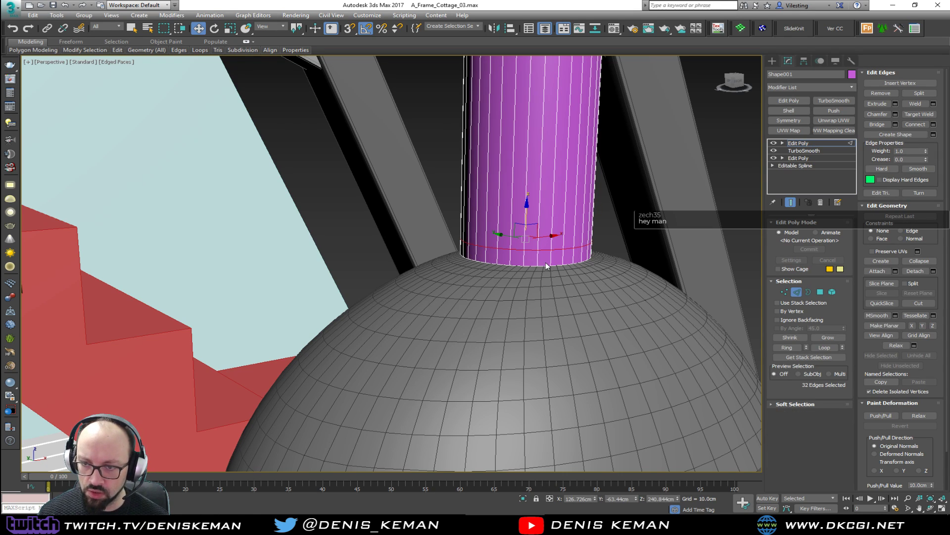
Step: Select the lowest band of polygons around the chimney pipe's base and detach it as a separate object
key("2")
key("2")
left_click(537, 256)
key("alt+r")
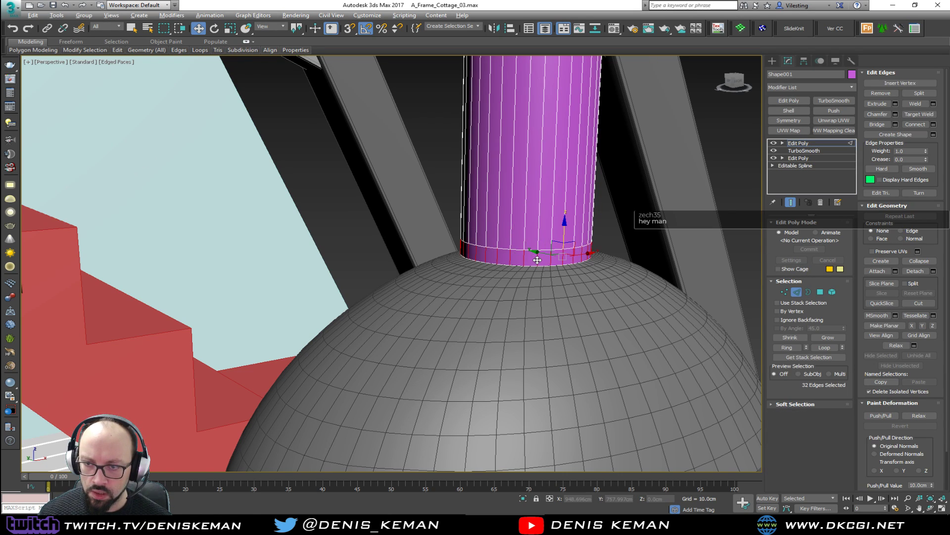
left_click(820, 292, "ctrl")
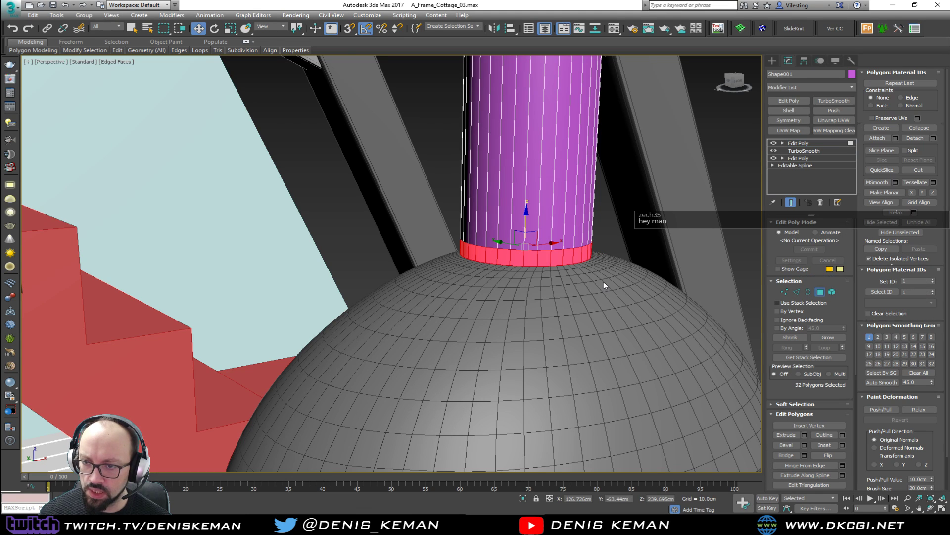
left_click(915, 137)
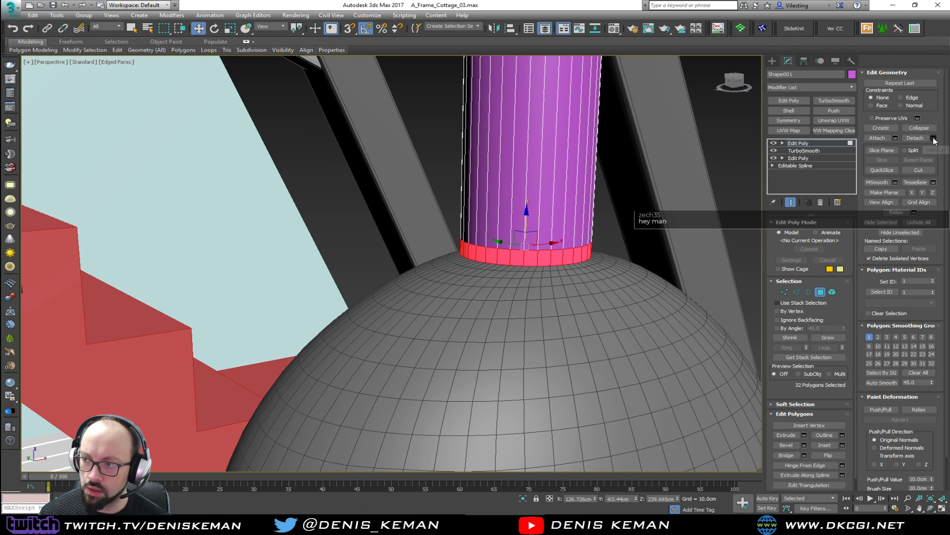
left_click(522, 268)
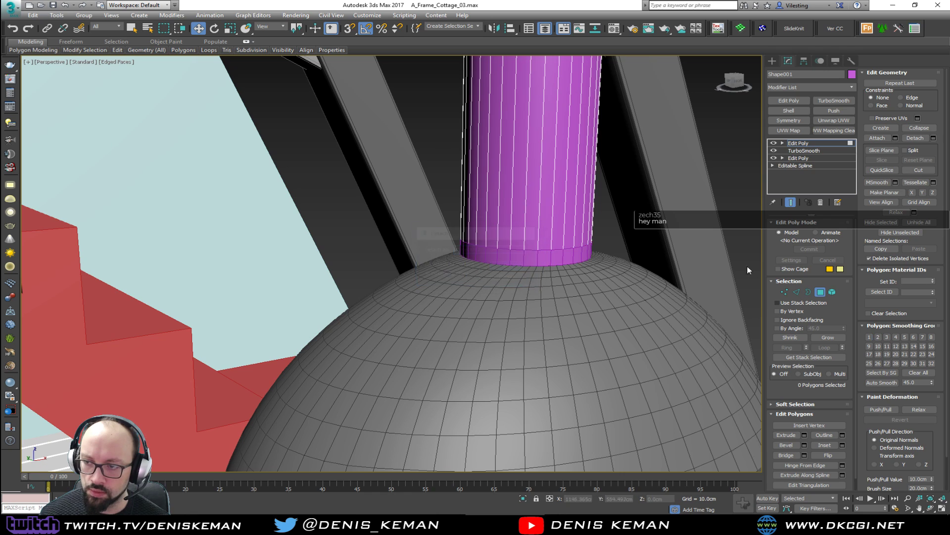
left_click(820, 292)
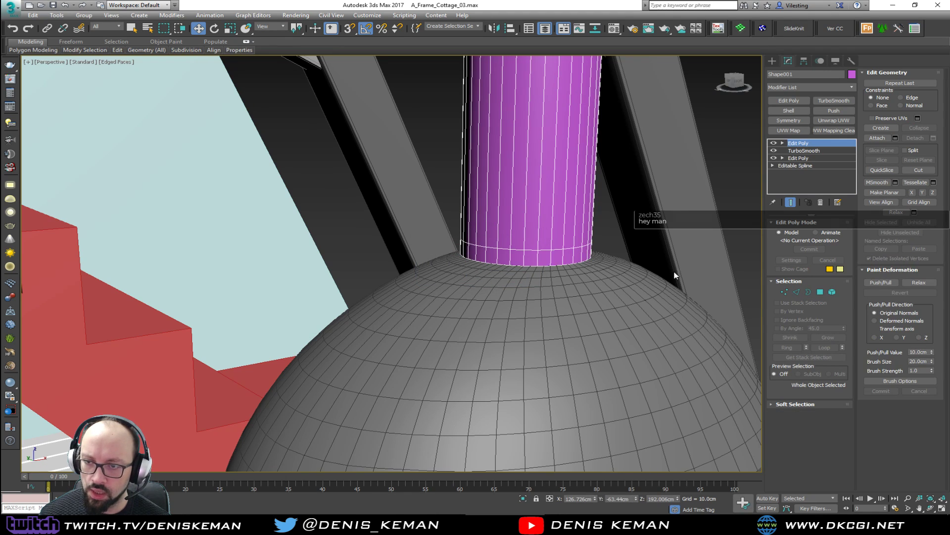
Step: Add a Shell modifier to the detached band with an inner amount of 0 cm and an outer amount of 3 cm
left_click(553, 258)
scroll(553, 258, "up", 4)
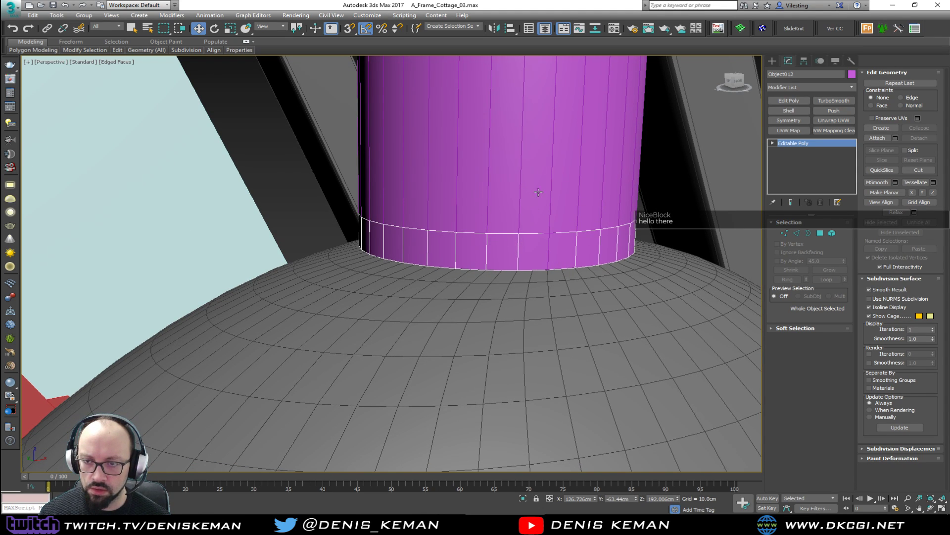
scroll(476, 271, "down", 5)
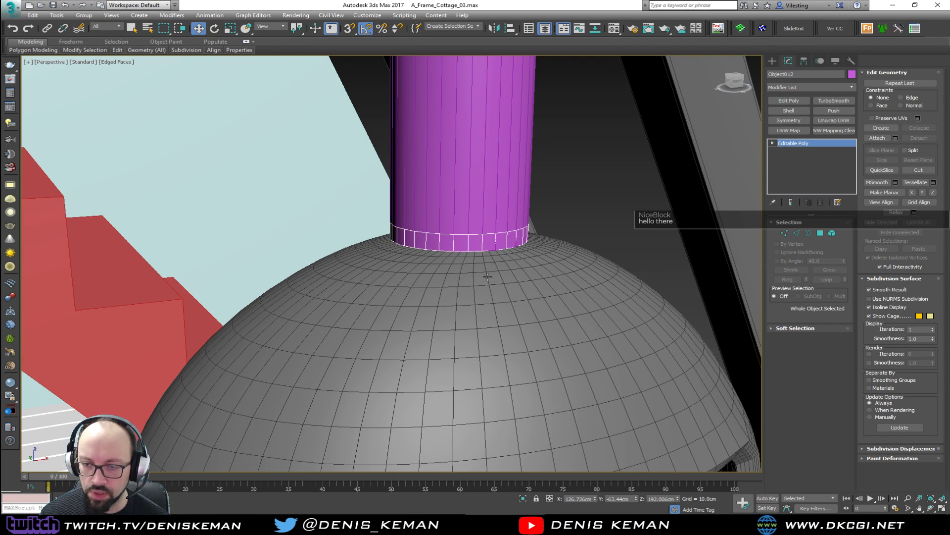
scroll(511, 247, "up", 5)
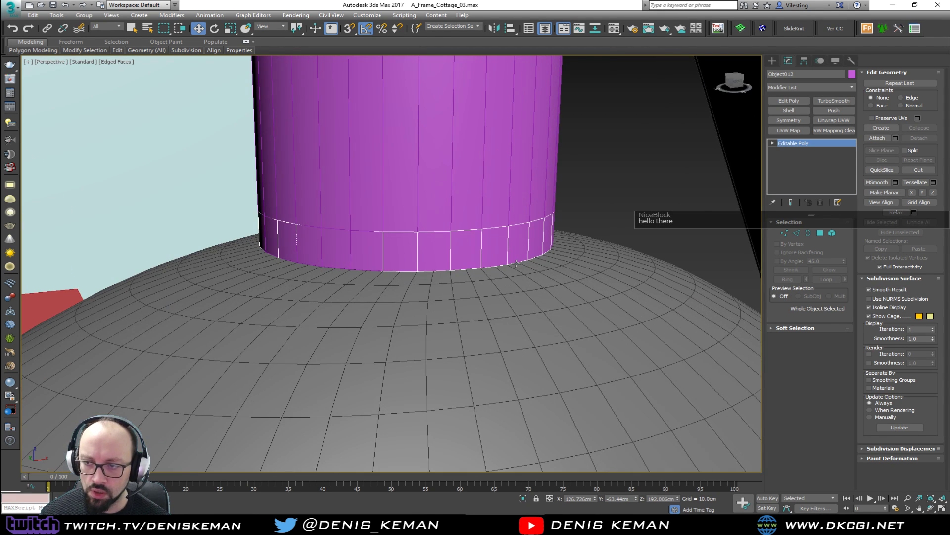
left_click(800, 111)
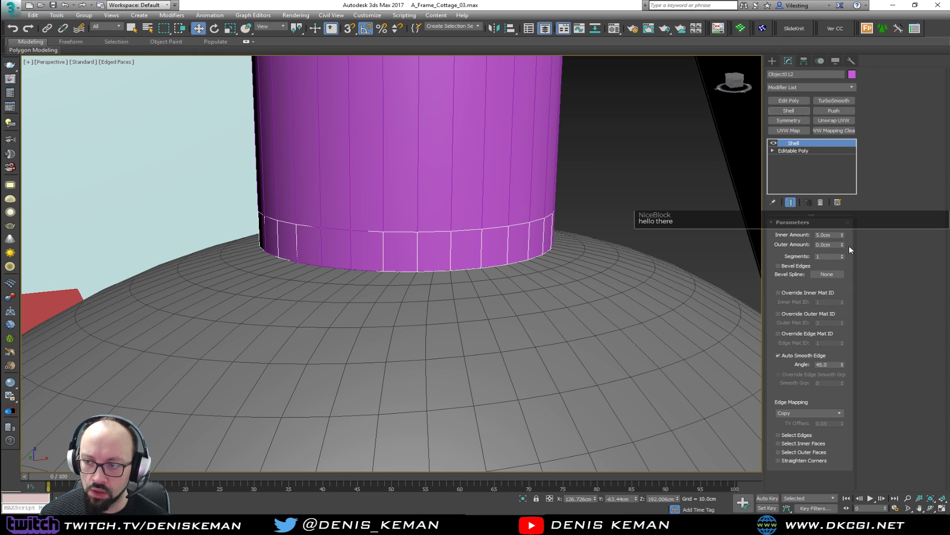
left_click_drag(839, 235, 776, 234)
type("0")
key("Tab")
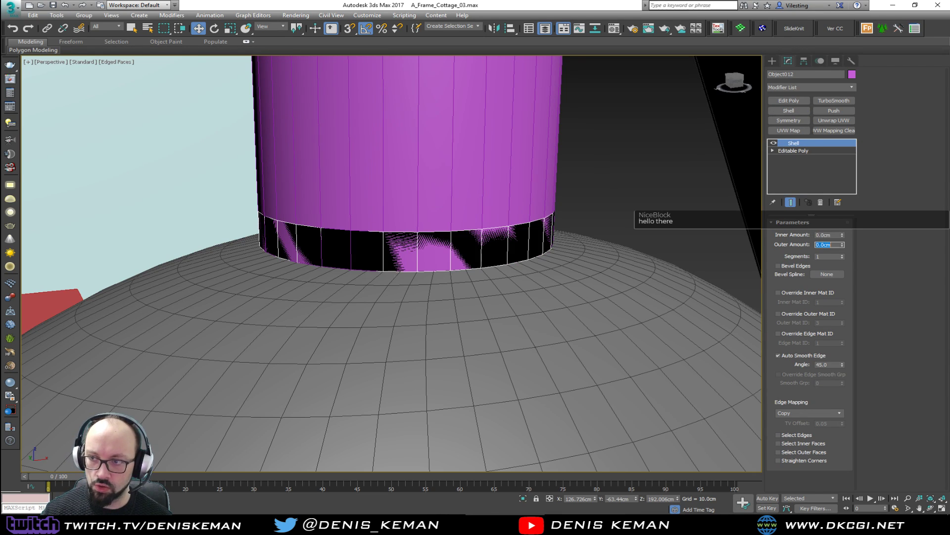
type("3")
key("Return")
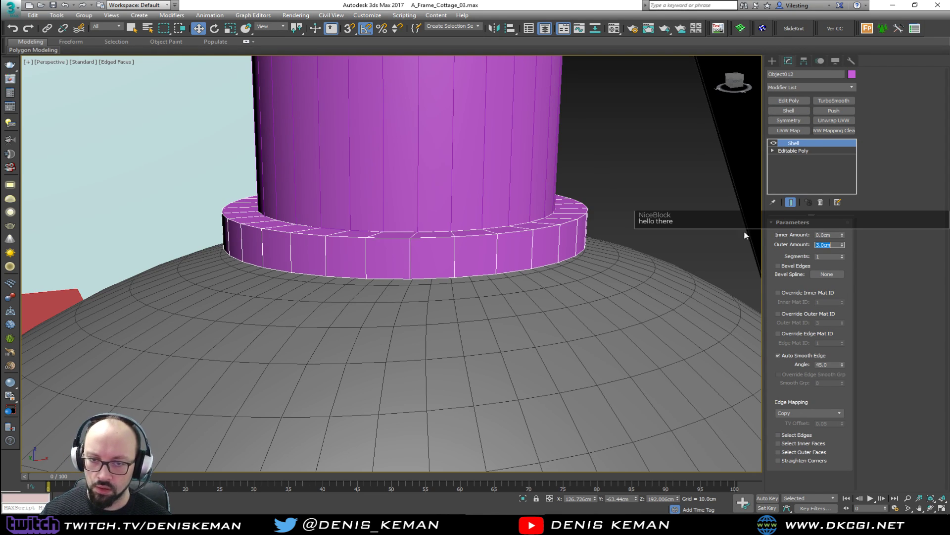
Step: Add Edit Poly to the pipe collar and lower its bottom outer edge loop slightly toward the sphere
middle_click_drag(475, 259, 479, 252, "alt")
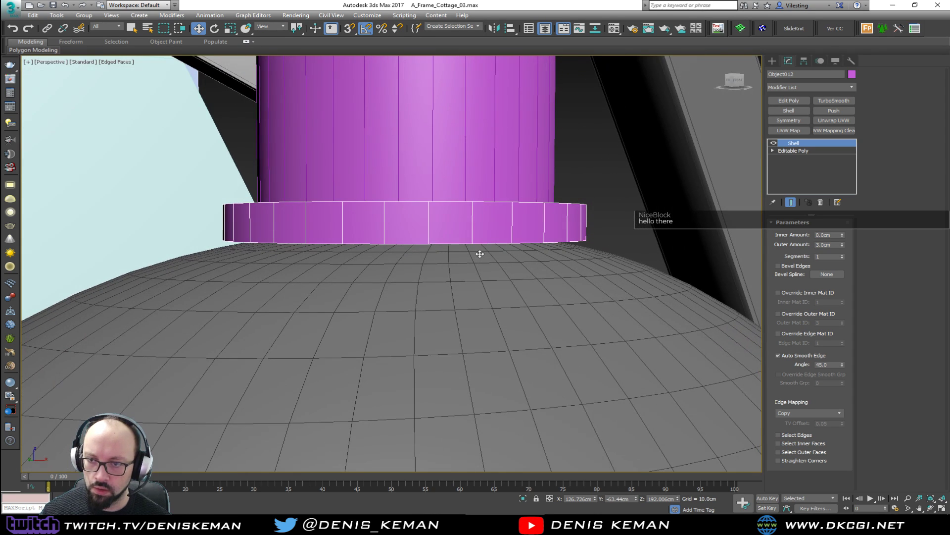
left_click(789, 101)
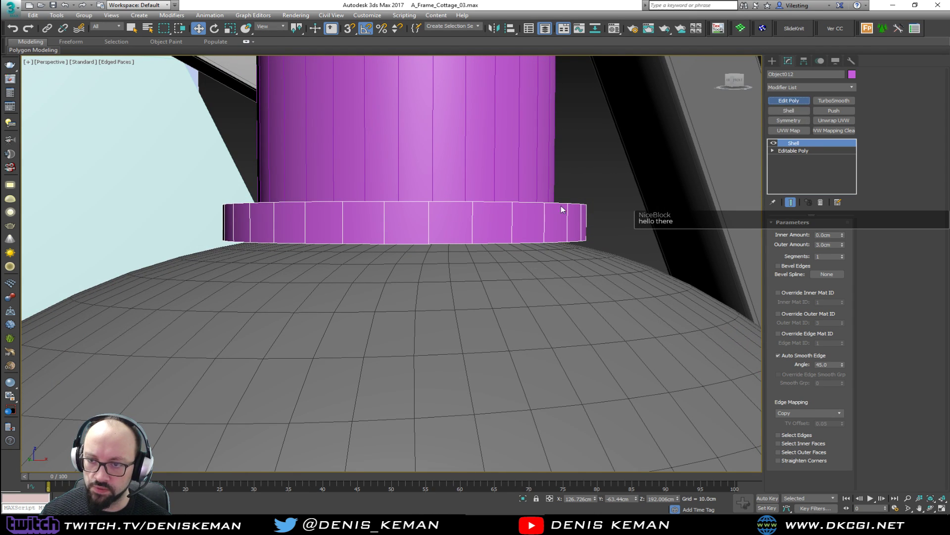
key("2")
left_click(536, 243)
double_click(536, 243)
middle_click_drag(535, 239, 516, 236, "alt")
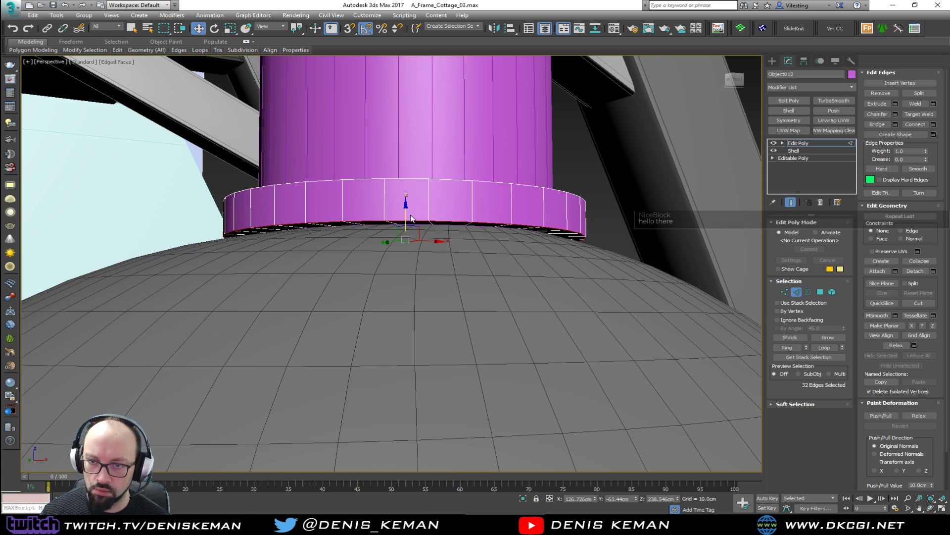
left_click_drag(408, 217, 405, 225)
middle_click_drag(405, 226, 408, 246, "alt")
Step: Chamfer the collar's top outer edge loop by about 1.67 cm with one segment
double_click(413, 252)
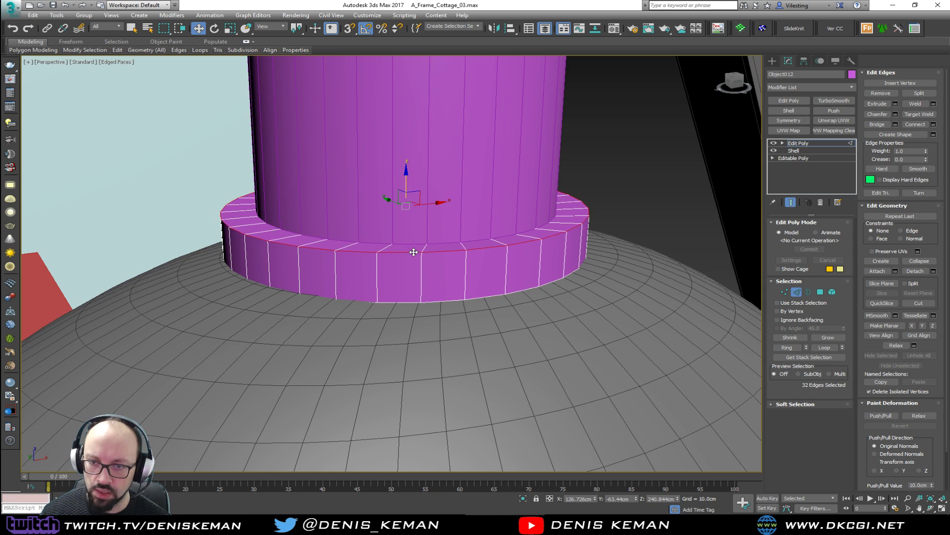
left_click(895, 114)
left_click_drag(401, 282, 400, 279)
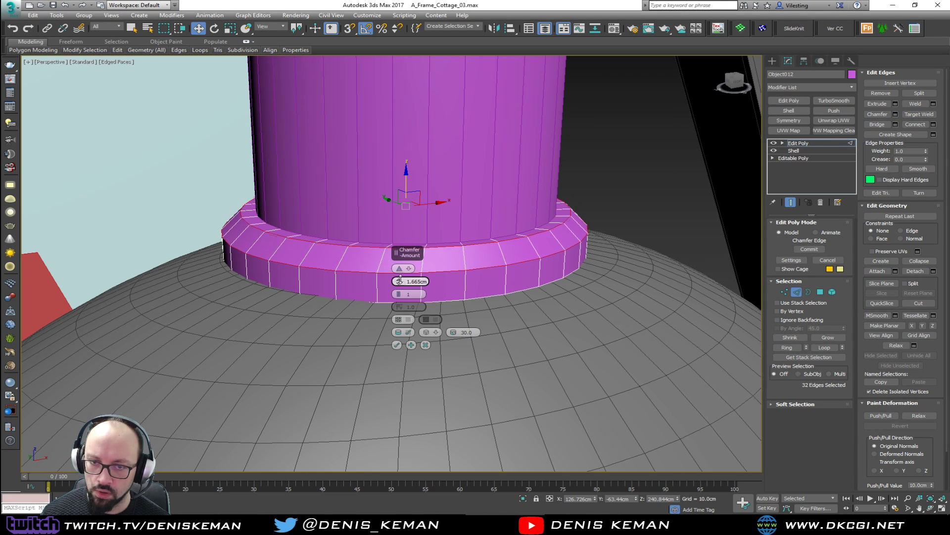
left_click(397, 345)
left_click(797, 292)
Step: Set the pipe collar's object color to the dark gray custom color
left_click(852, 75)
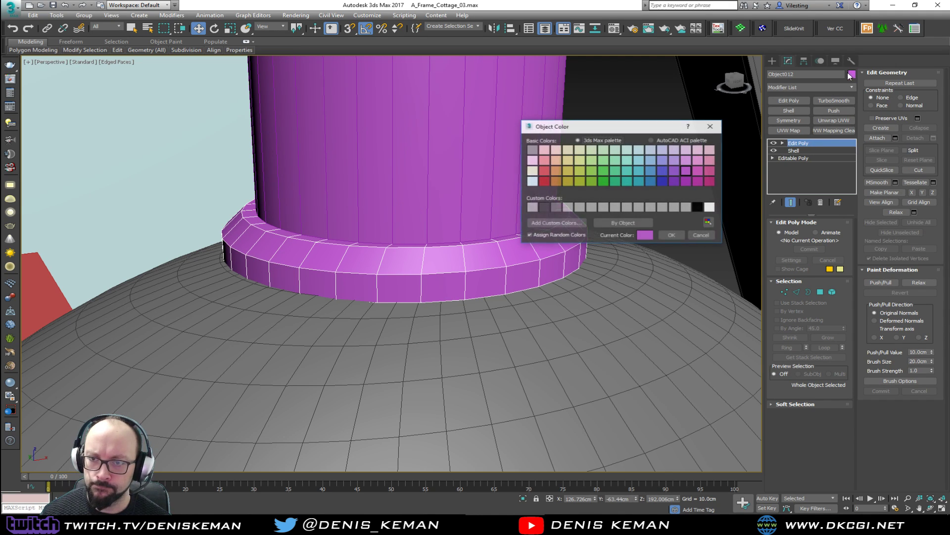
left_click(556, 208)
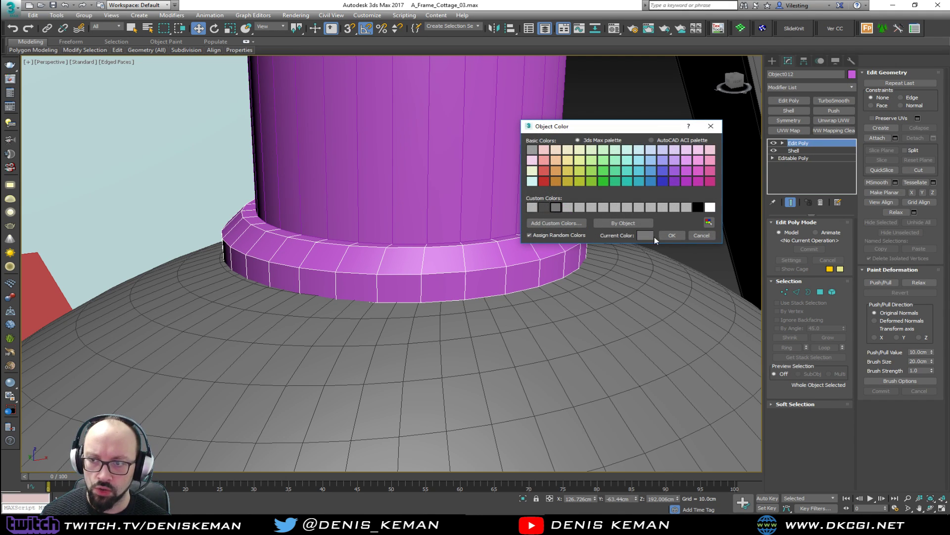
left_click(544, 207)
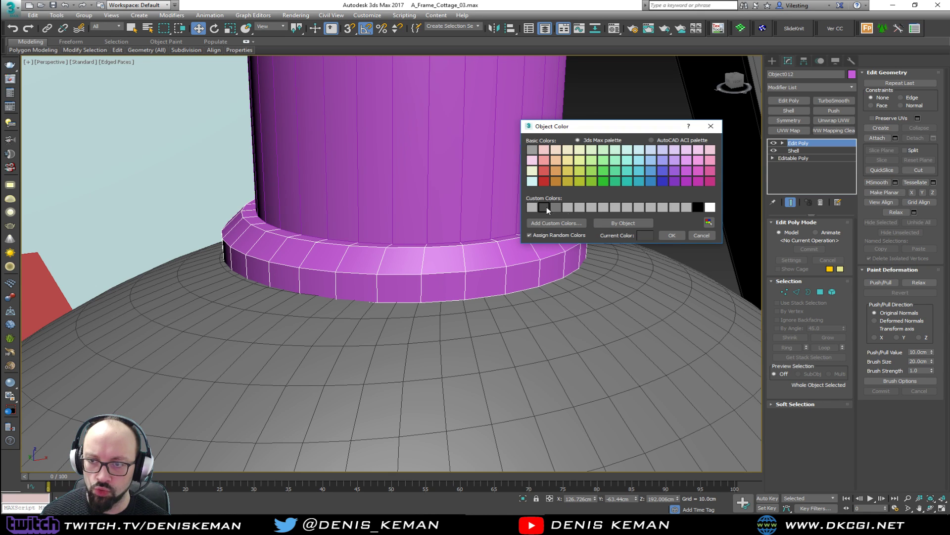
left_click(668, 238)
middle_click_drag(560, 248, 479, 195)
scroll(480, 195, "down", 5)
key("F4")
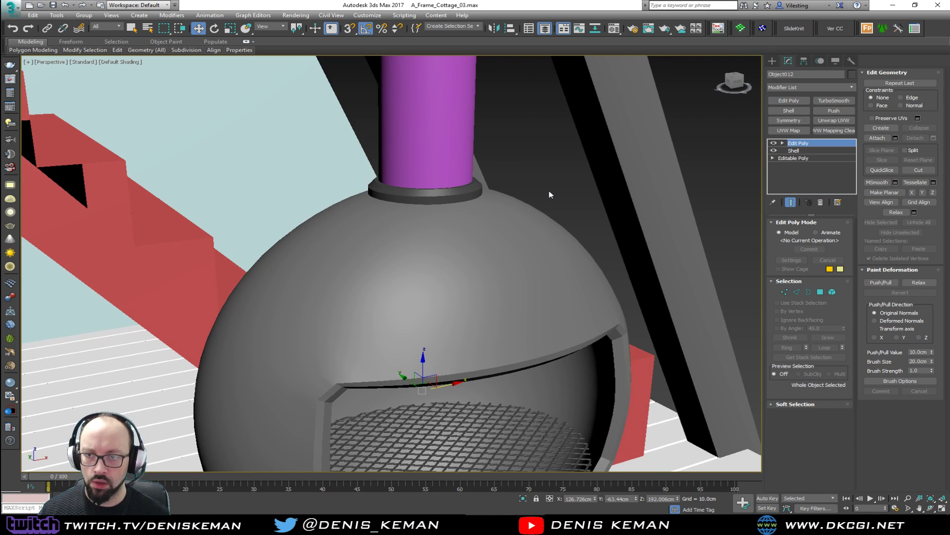
Step: Set the chimney pipe's object color to the medium gray custom color
left_click(548, 192)
scroll(545, 198, "down", 7)
middle_click_drag(541, 204, 519, 213, "alt")
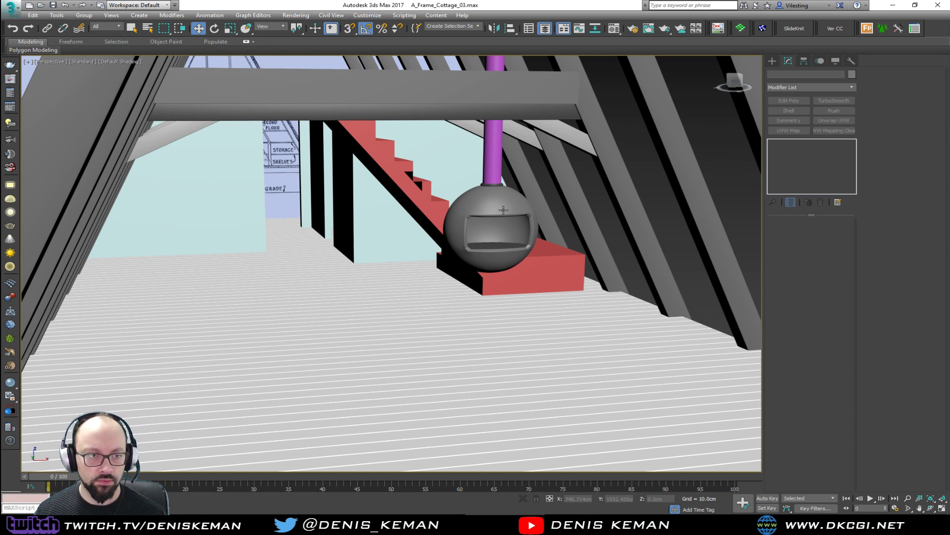
middle_click_drag(500, 214, 483, 218)
scroll(489, 205, "up", 4)
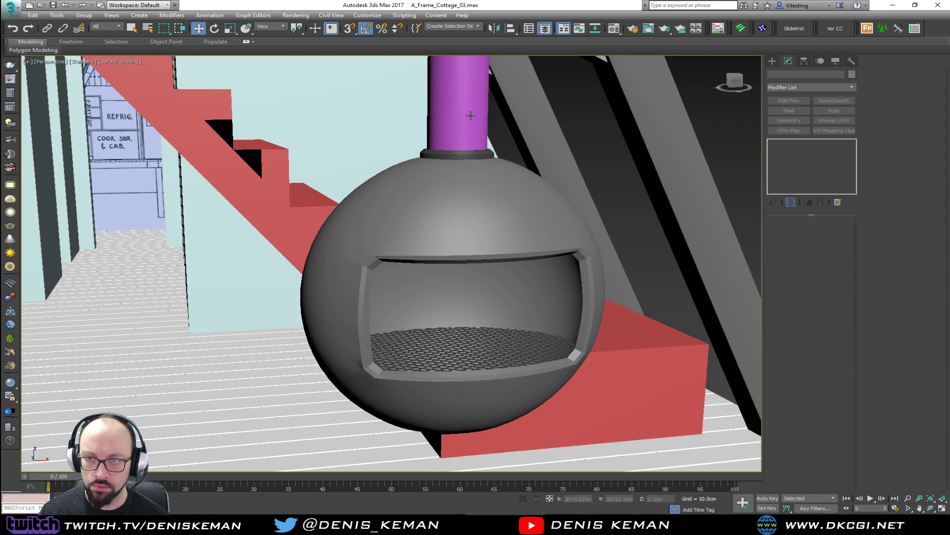
left_click(490, 205)
key("F4")
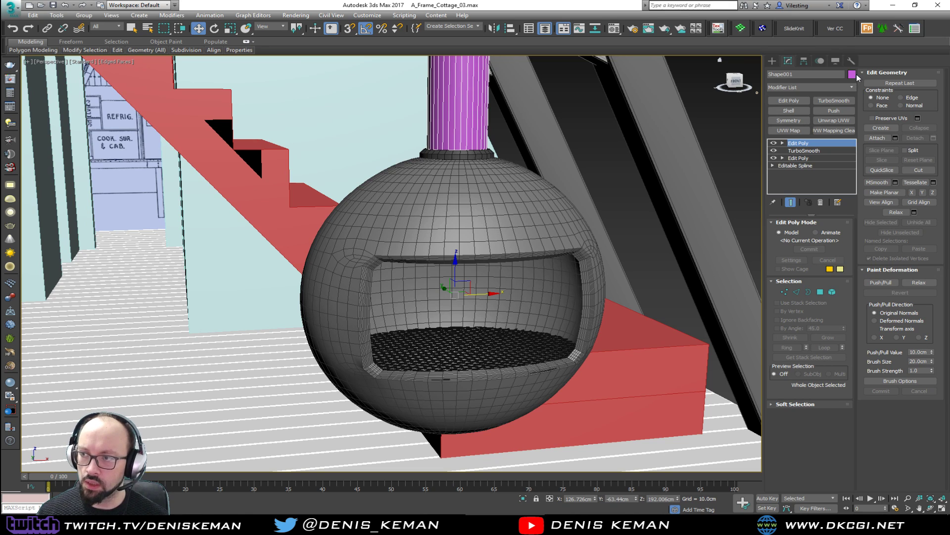
left_click(851, 74)
left_click(558, 207)
left_click(672, 235)
left_click(600, 187)
Step: Compare the shaded fireplace with the bubble chimney reference images in the web browser, and return to 3ds Max
scroll(600, 187, "down", 8)
middle_click_drag(600, 187, 484, 201, "alt")
key("F4")
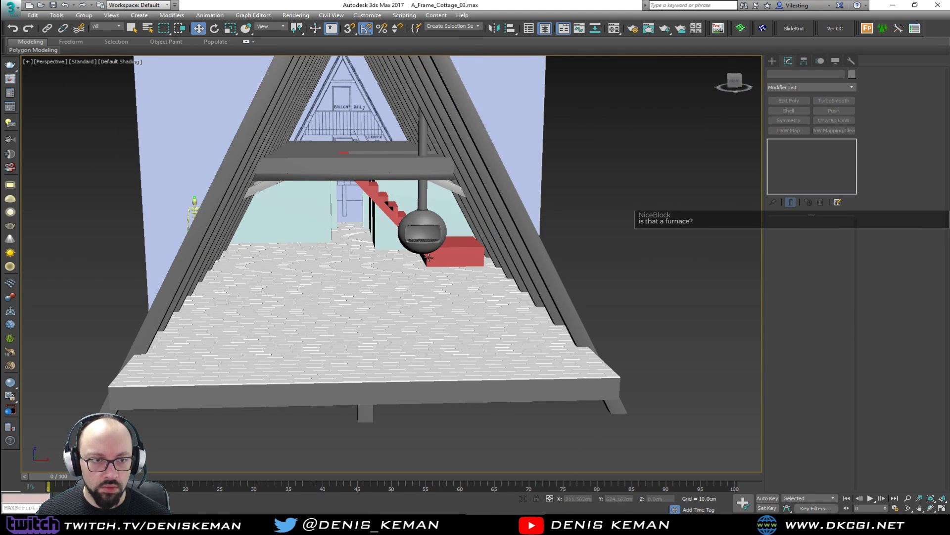
scroll(426, 246, "up", 10)
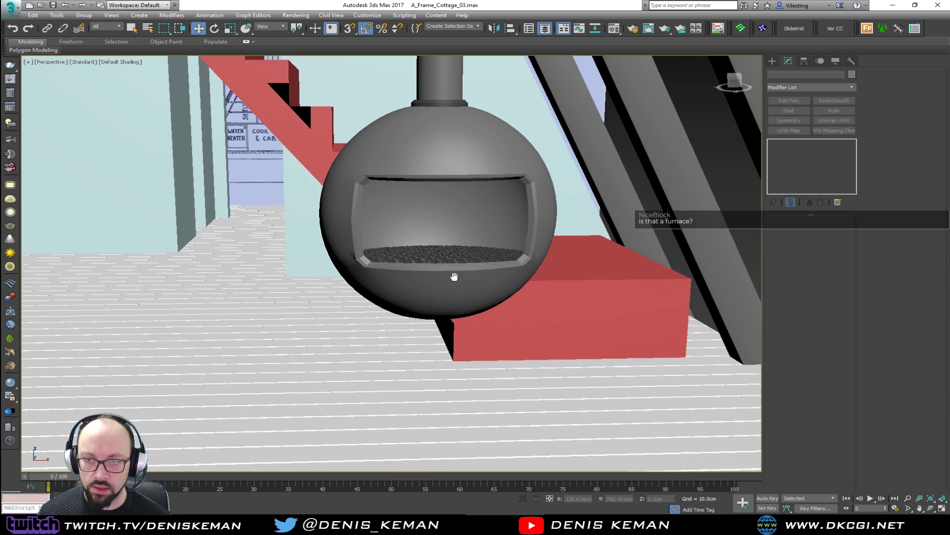
middle_click_drag(465, 304, 468, 308, "alt")
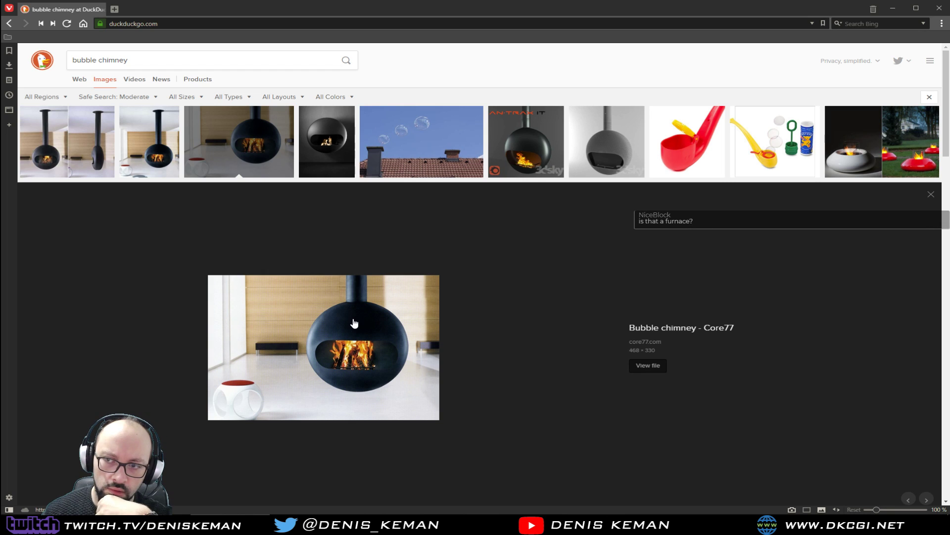
scroll(354, 322, "down", 2)
scroll(353, 322, "up", 1)
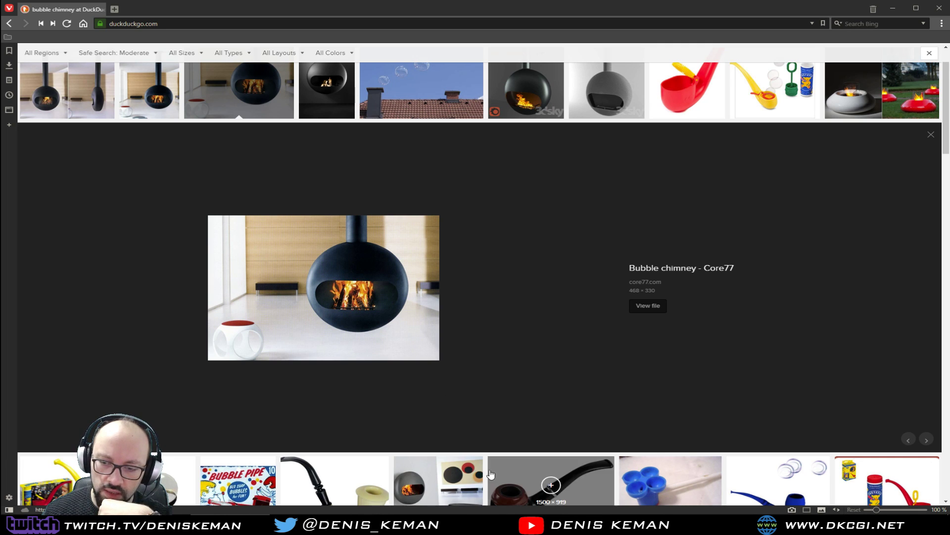
left_click(644, 523)
left_click(644, 523)
left_click(644, 523)
left_click(569, 522)
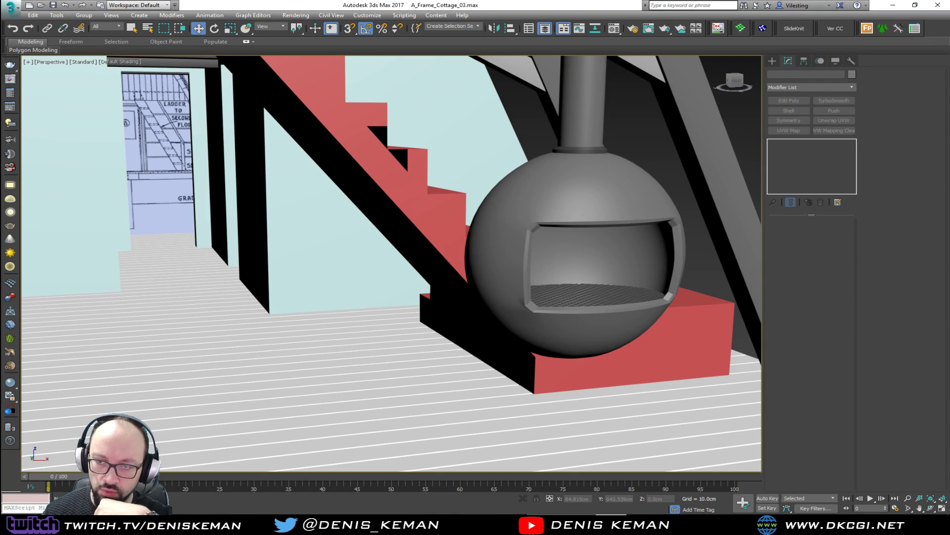
Step: Examine the wireframe around the fireplace opening and how the fireplace sits beside the stairs and beams
middle_click_drag(551, 238, 404, 248)
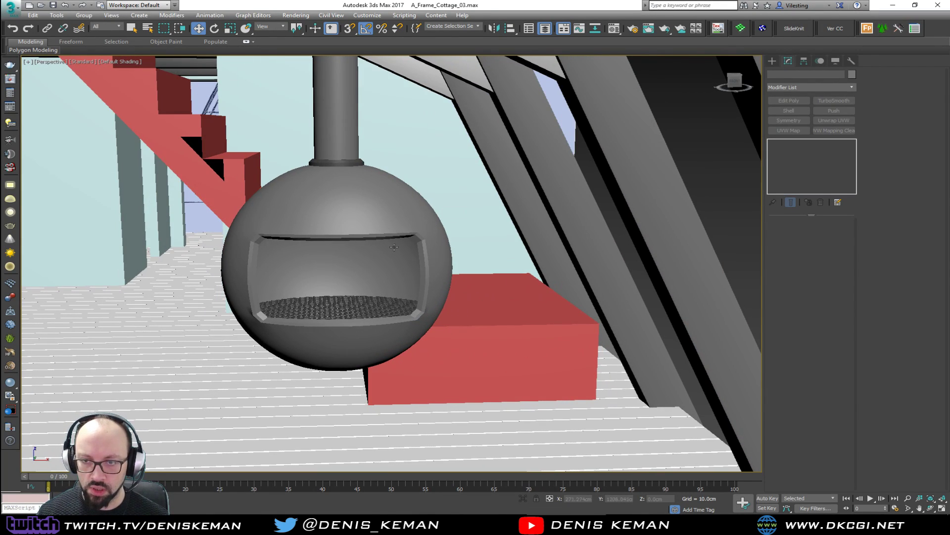
scroll(396, 320, "down", 1)
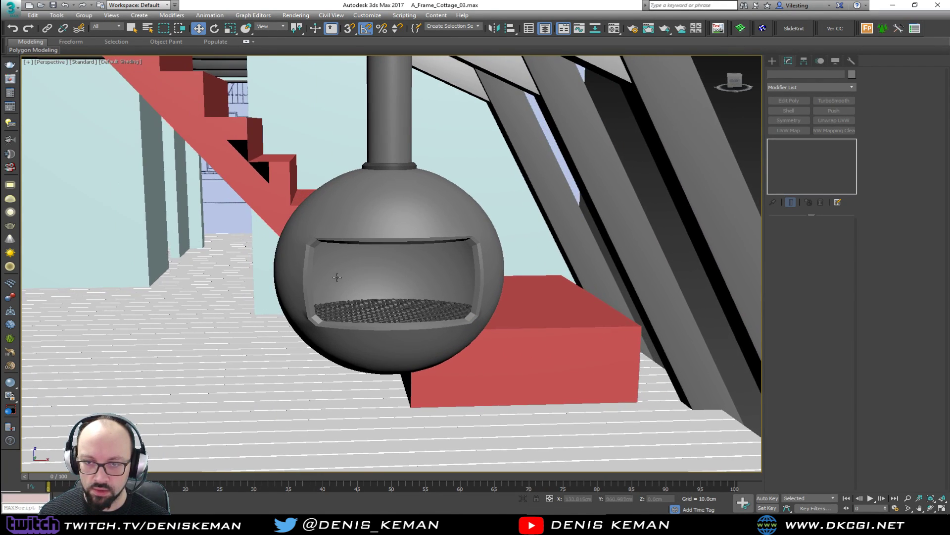
scroll(315, 263, "up", 3)
scroll(315, 262, "up", 2)
key("F4")
middle_click_drag(318, 266, 288, 230)
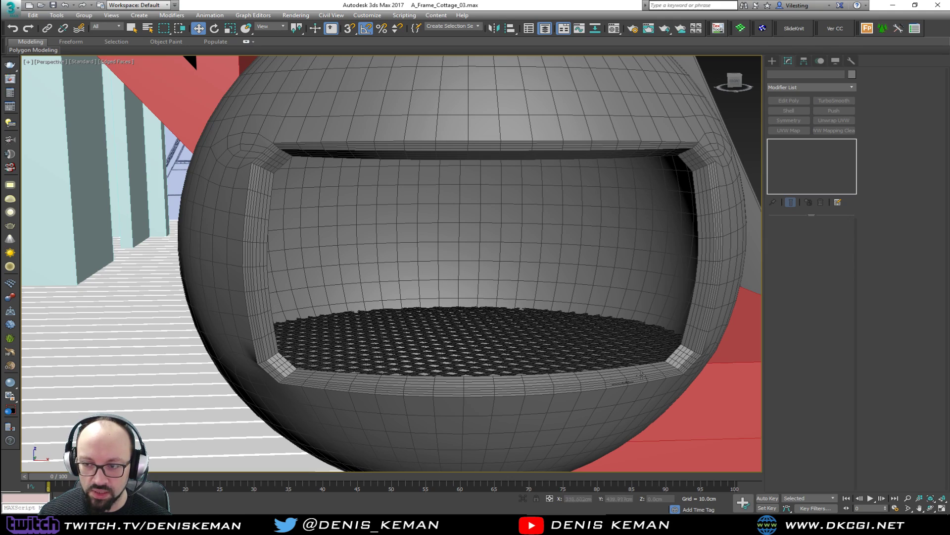
scroll(268, 242, "down", 5)
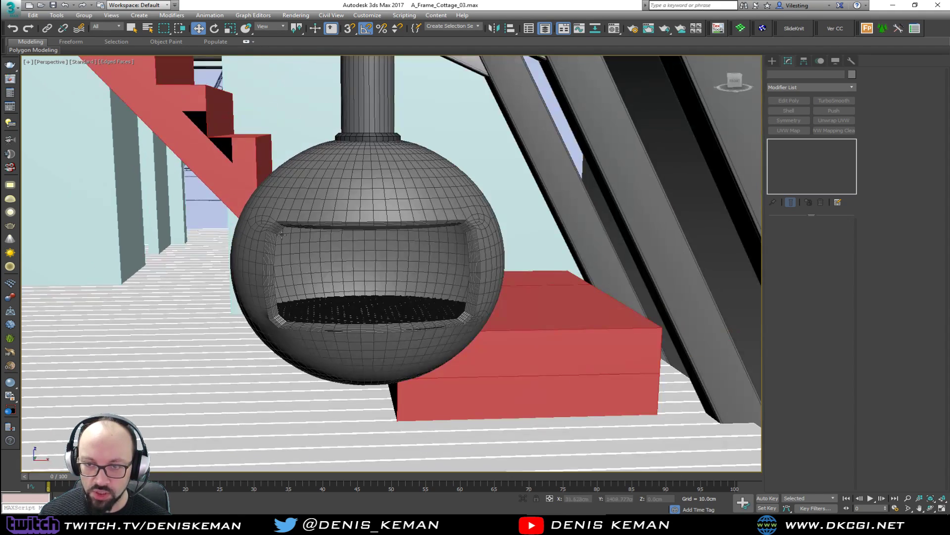
scroll(299, 230, "up", 4)
middle_click_drag(387, 249, 330, 232)
scroll(355, 275, "down", 3)
middle_click_drag(355, 275, 413, 242)
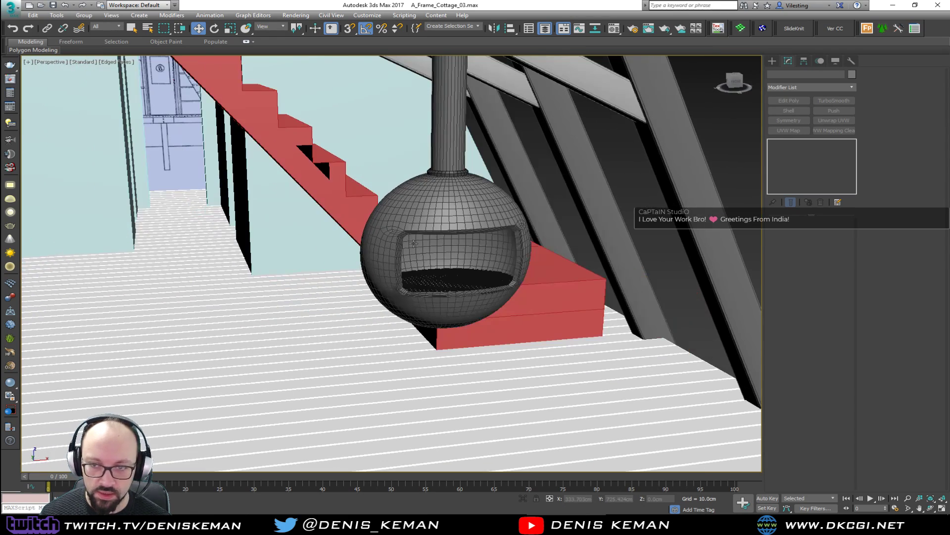
scroll(507, 249, "down", 3)
middle_click_drag(590, 257, 505, 195)
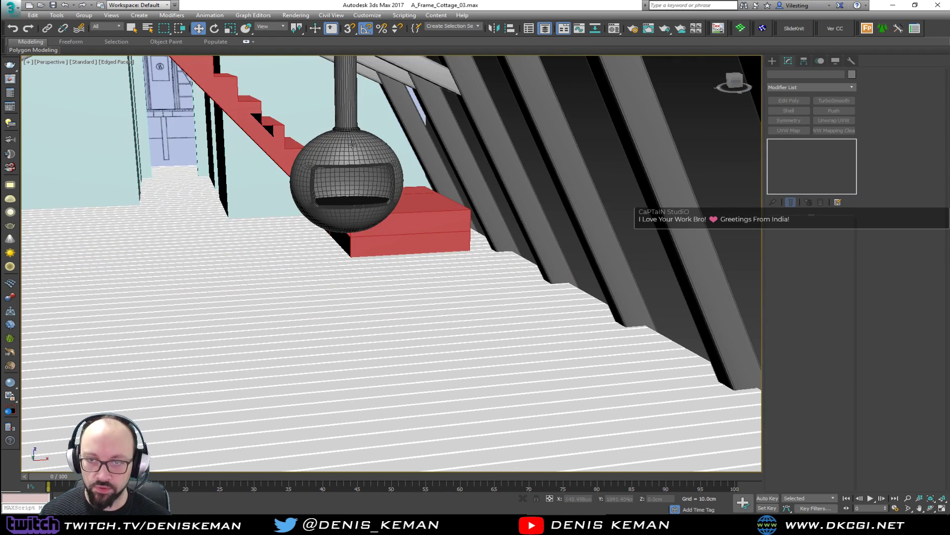
middle_click_drag(366, 150, 387, 209)
key("F4")
Step: Select the staircase, pick two inner step-corner vertices on its side, and check the stair base from behind
left_click(315, 196)
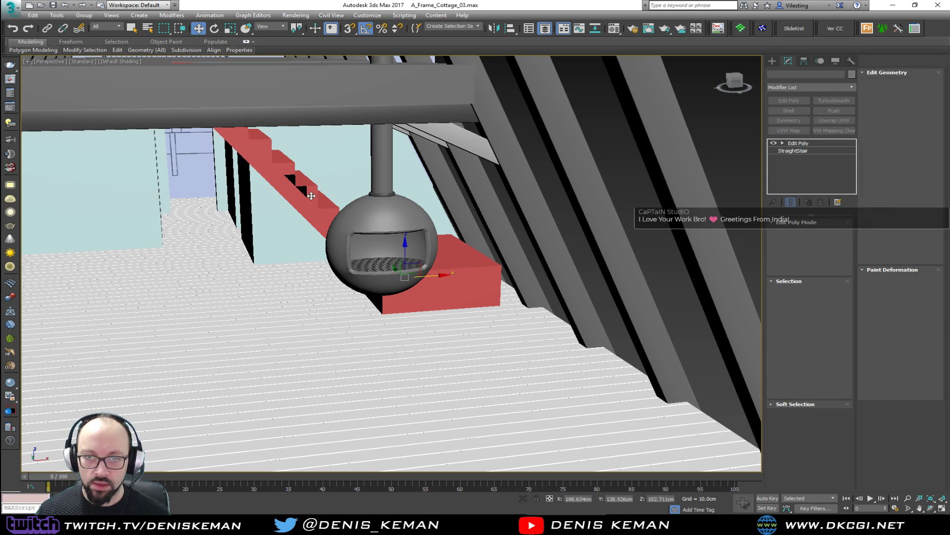
key("F4")
scroll(313, 195, "up", 8)
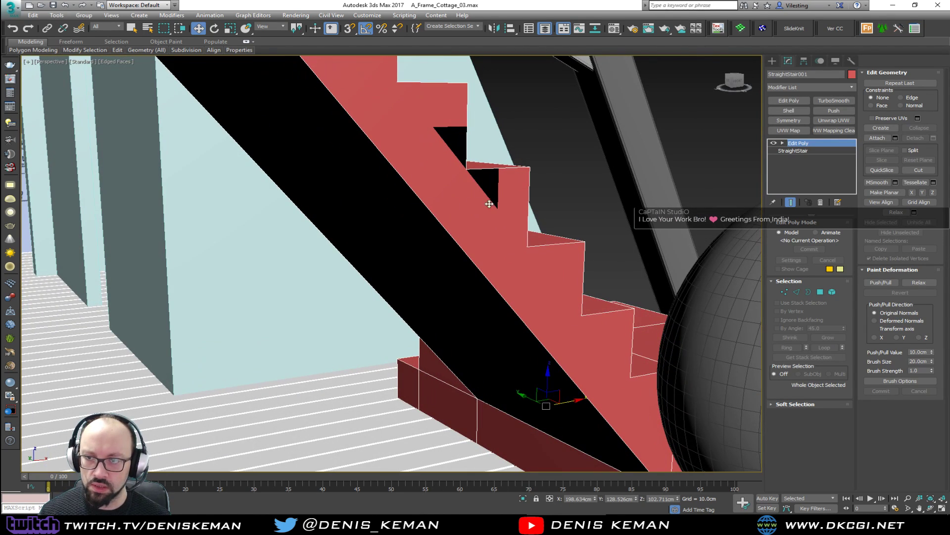
key("1")
left_click(527, 246)
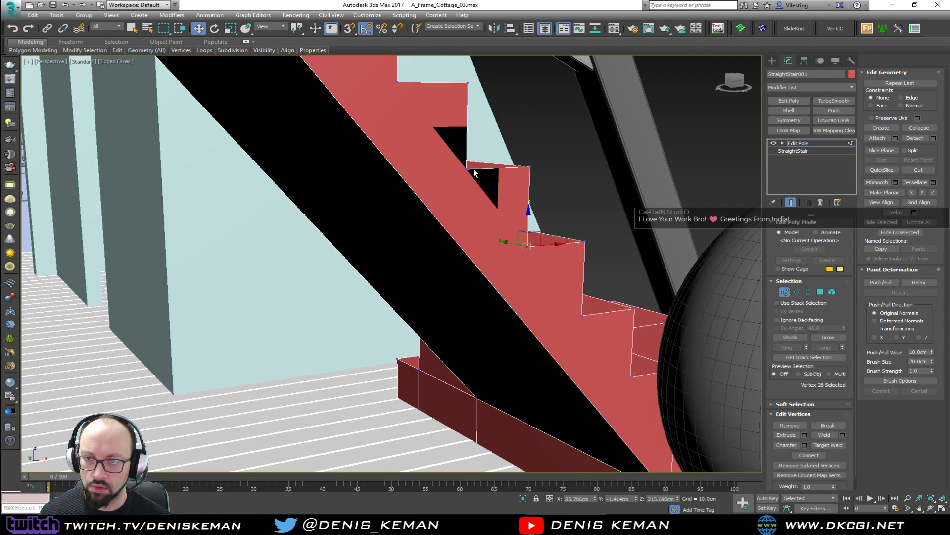
left_click(467, 168, "ctrl")
middle_click_drag(483, 157, 716, 79, "alt")
middle_click_drag(284, 263, 391, 269, "alt")
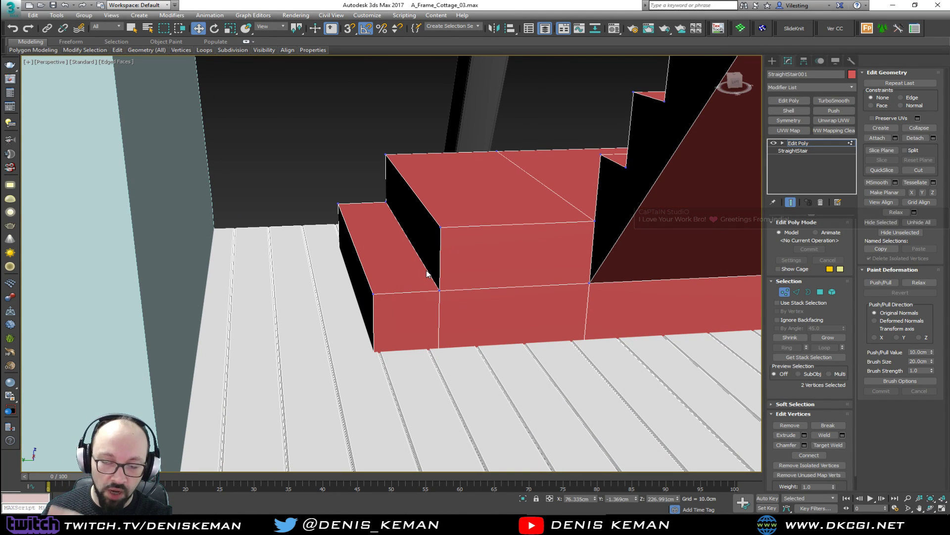
Step: Switch to Unreal Editor, open the Testing_Map level, and view the stairs and chimney placeholder inside the cottage
left_click(646, 524)
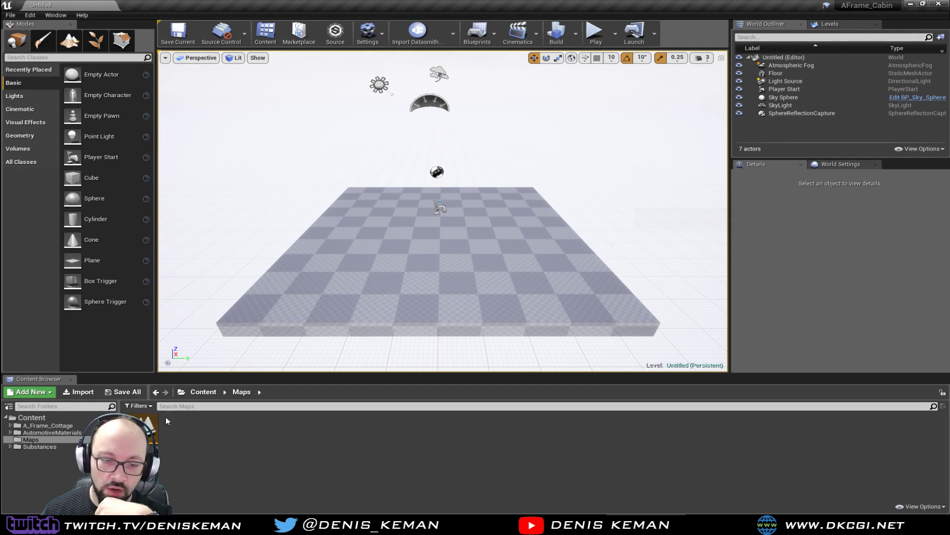
double_click(148, 425)
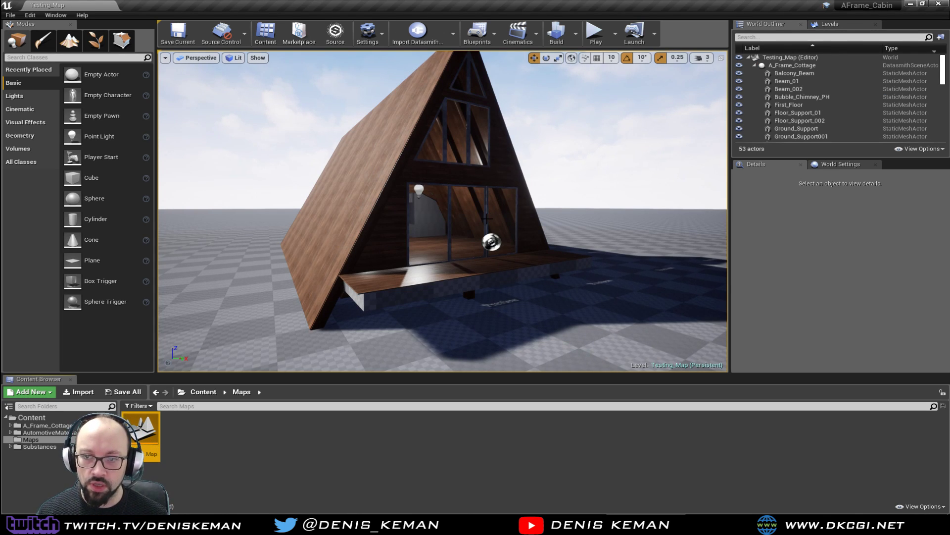
right_click_drag(487, 217, 514, 248)
key("w")
right_click_drag(468, 213, 398, 190)
key("w")
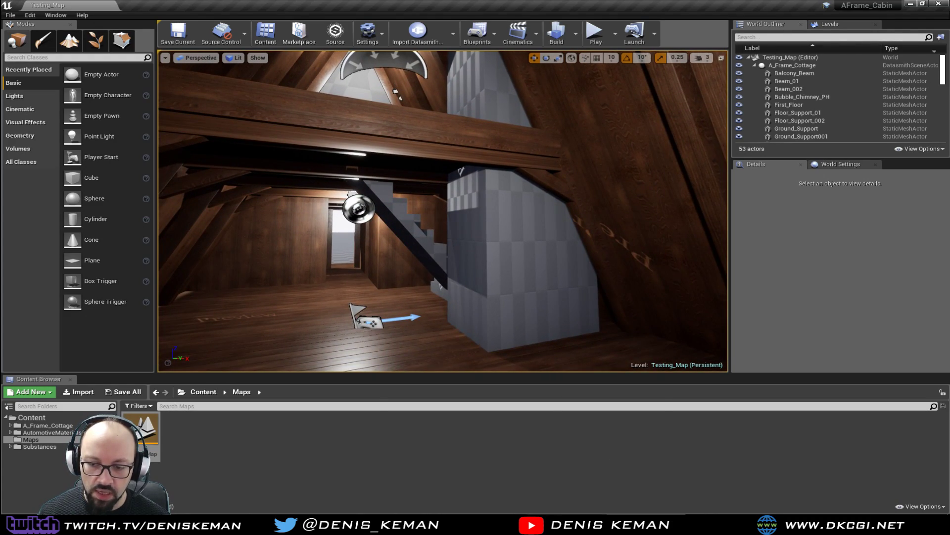
Step: Switch back to 3ds Max and examine the fireplace model beside the staircase
left_click(567, 523)
scroll(564, 339, "down", 4)
middle_click_drag(373, 260, 382, 225, "alt")
middle_click_drag(527, 211, 473, 212)
scroll(513, 192, "up", 3)
scroll(514, 192, "up", 4)
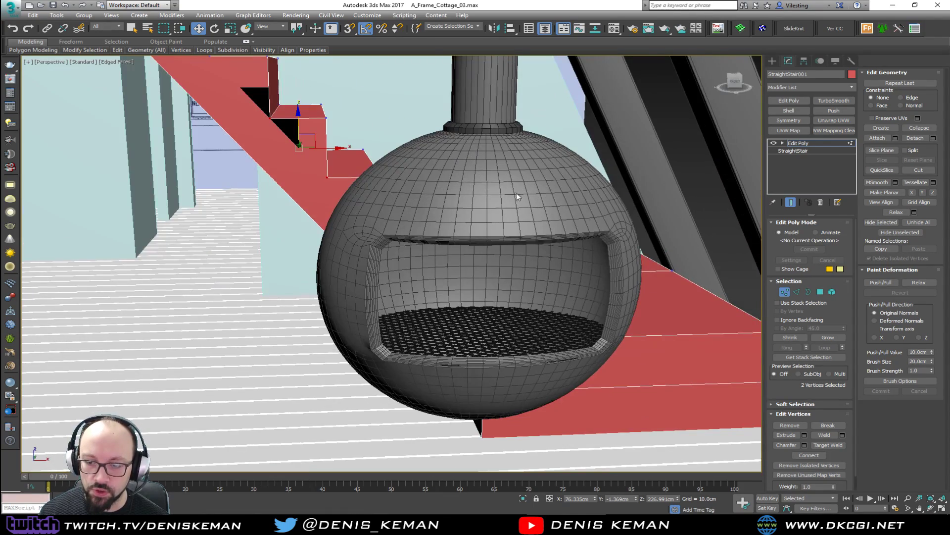
scroll(514, 192, "down", 2)
Step: Switch to Unreal Editor and inspect the Bubble_Chimney_PH placeholder and the staircase's base from behind
left_click(653, 523)
mouse_move(507, 285)
right_mouse_down()
mouse_move(540, 302)
mouse_move(512, 258)
mouse_move(506, 222)
mouse_move(508, 297)
right_mouse_up()
left_click(507, 285)
key("w")
right_click_drag(443, 245, 589, 253)
key("d")
key("a")
key("g")
key("w")
key("w")
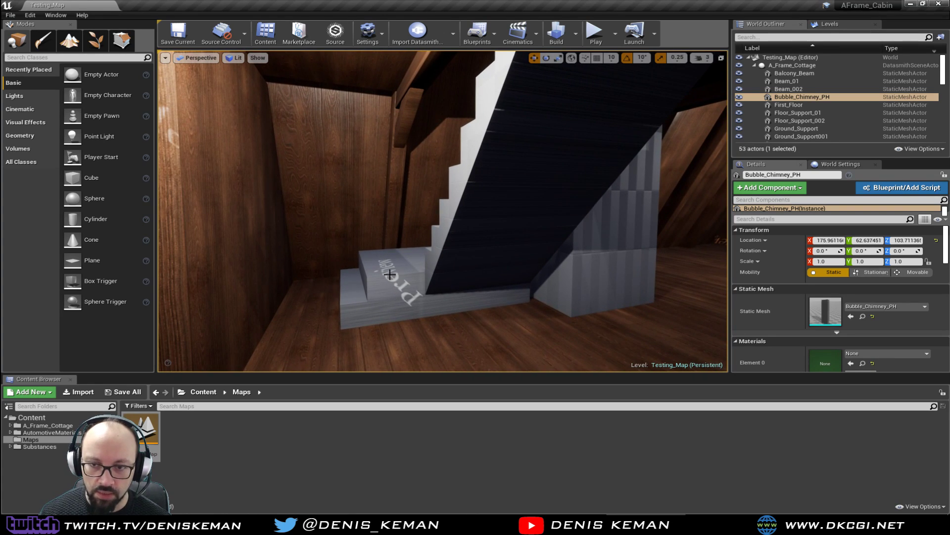
left_click(417, 260)
key("Escape")
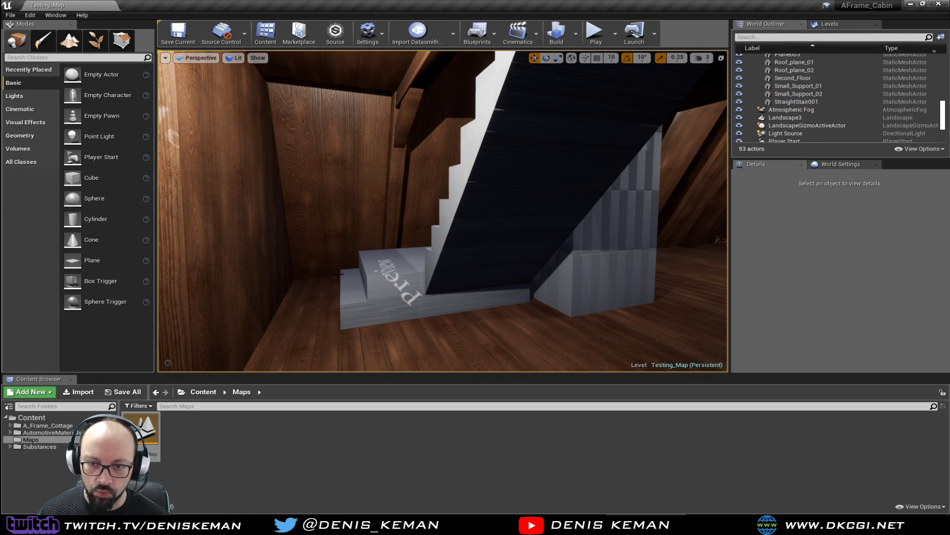
Step: Fly through the cottage interior and out to examine the roof's exterior
right_click_drag(345, 286, 369, 317)
key("s")
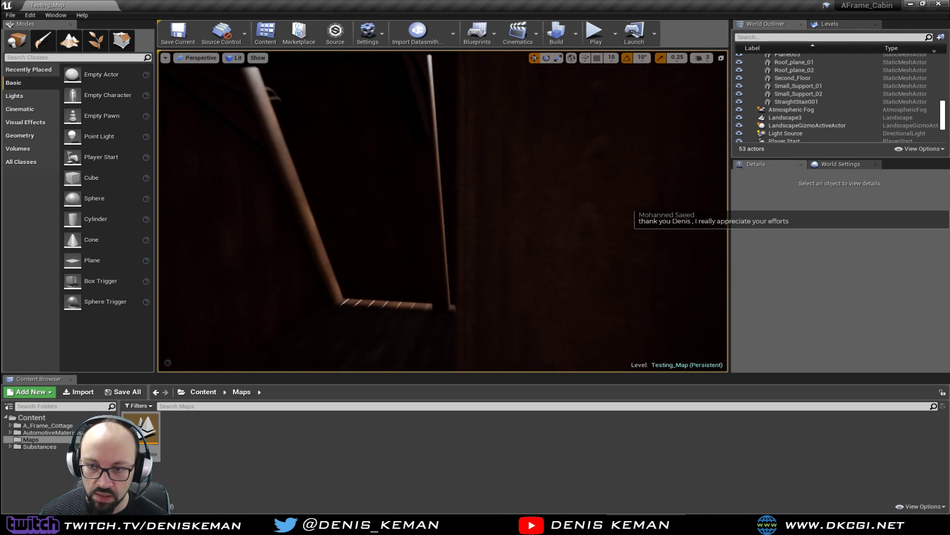
right_click_drag(369, 317, 353, 316)
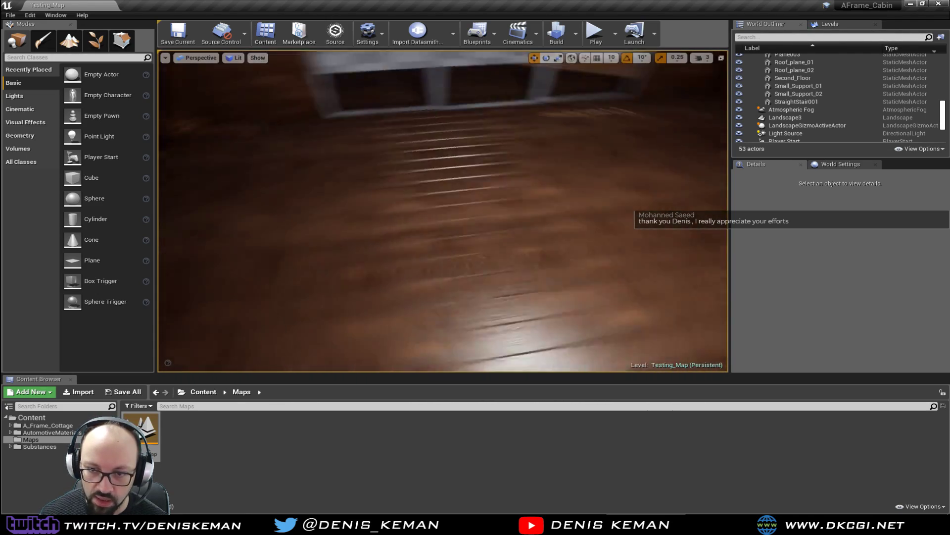
right_click_drag(354, 316, 384, 193)
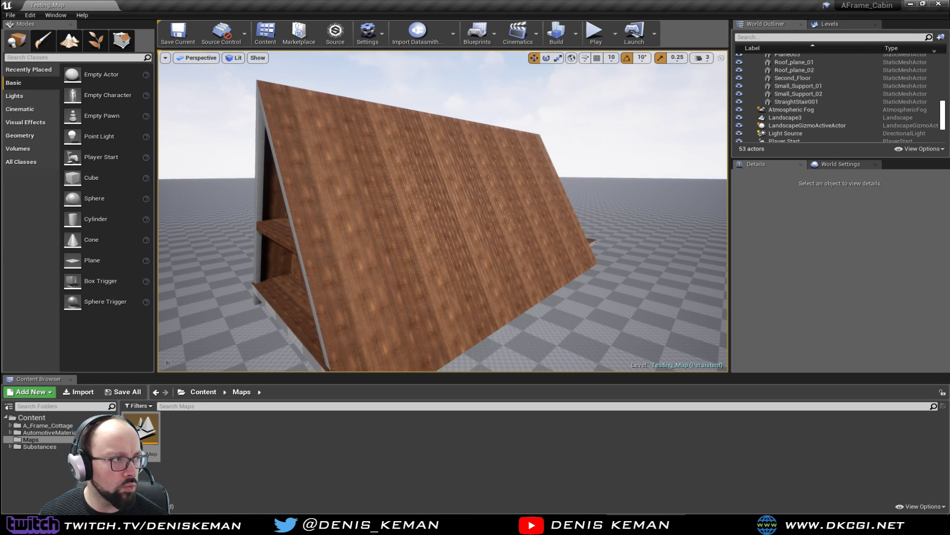
Step: Study the Type_03 reference photo of an A-frame house with a brick chimney, and put its viewer away
key("alt+Tab")
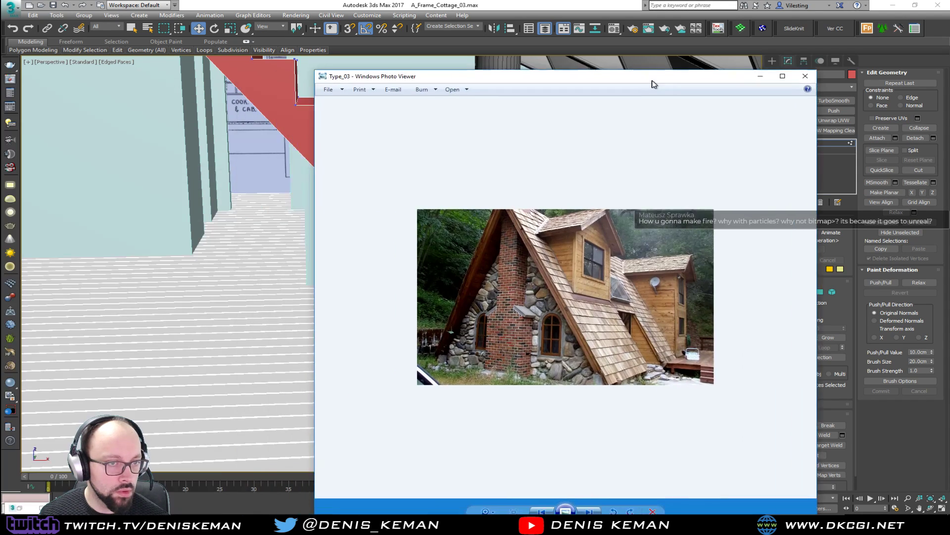
left_click_drag(652, 80, 517, 35)
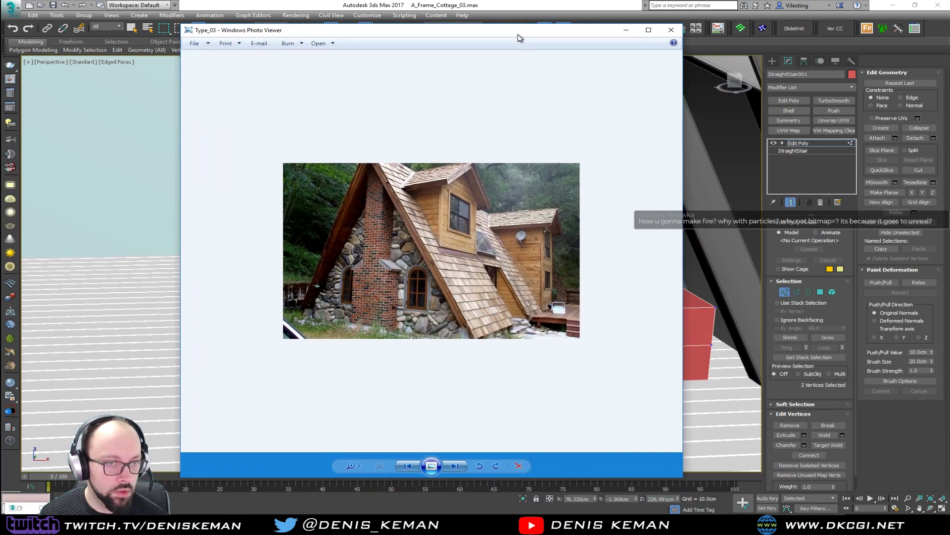
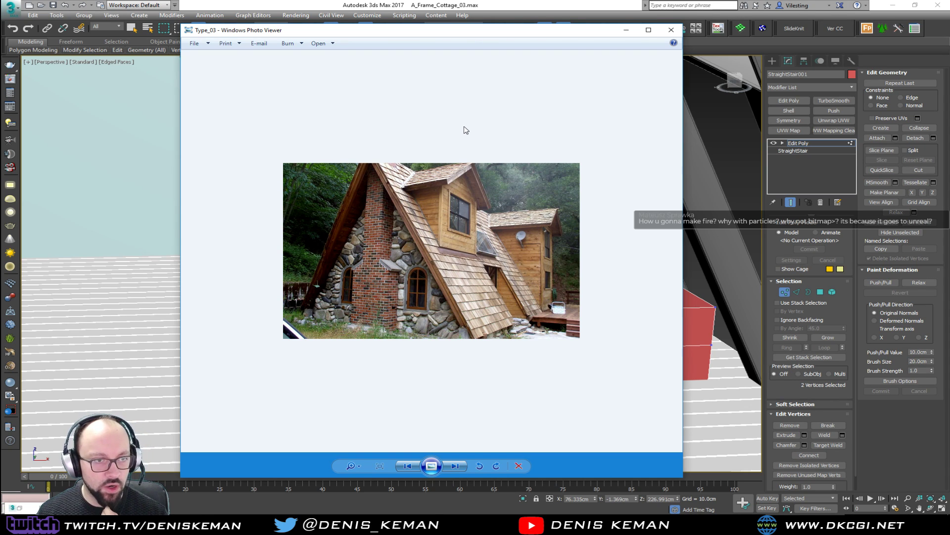
left_click(626, 29)
Step: Convert the staircase to an Editable Poly in 3ds Max
right_click(461, 242)
left_click(468, 252)
left_click(477, 254)
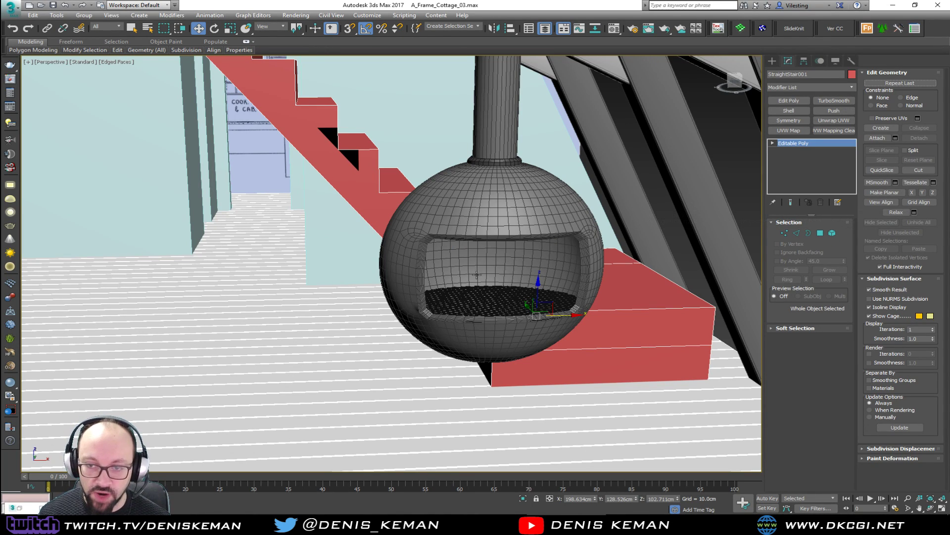
Step: Examine the hanging spherical fireplace beside the staircase, both close up and from across the room
scroll(486, 270, "down", 2)
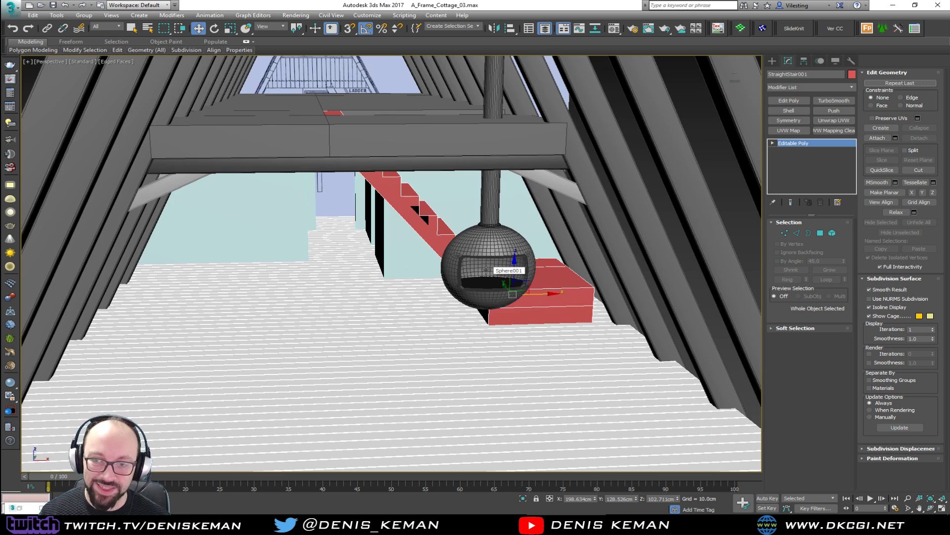
scroll(487, 271, "up", 2)
scroll(487, 269, "up", 3)
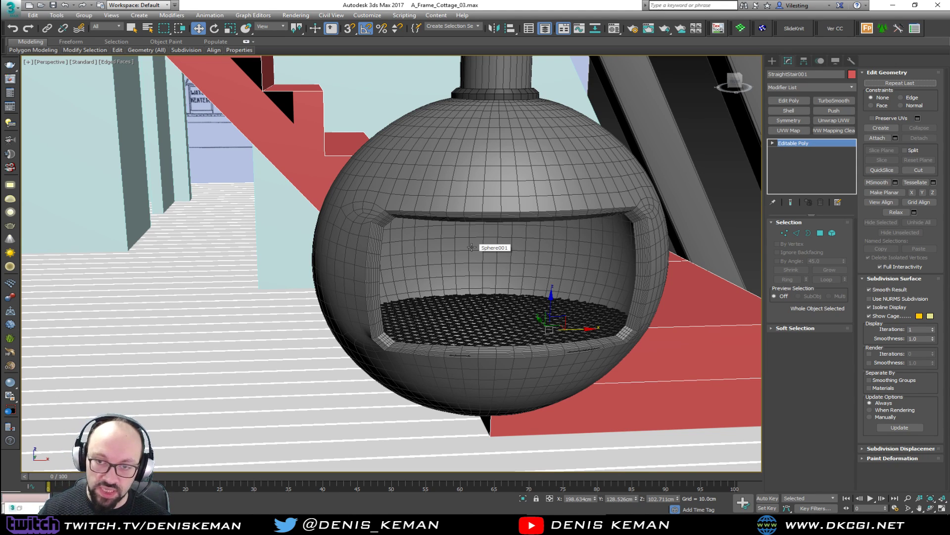
scroll(471, 247, "down", 5)
middle_click_drag(471, 268, 442, 295)
Step: Switch to Unreal Editor and fly through the cottage interior to view the chimney placeholder and the staircase
left_click(668, 524)
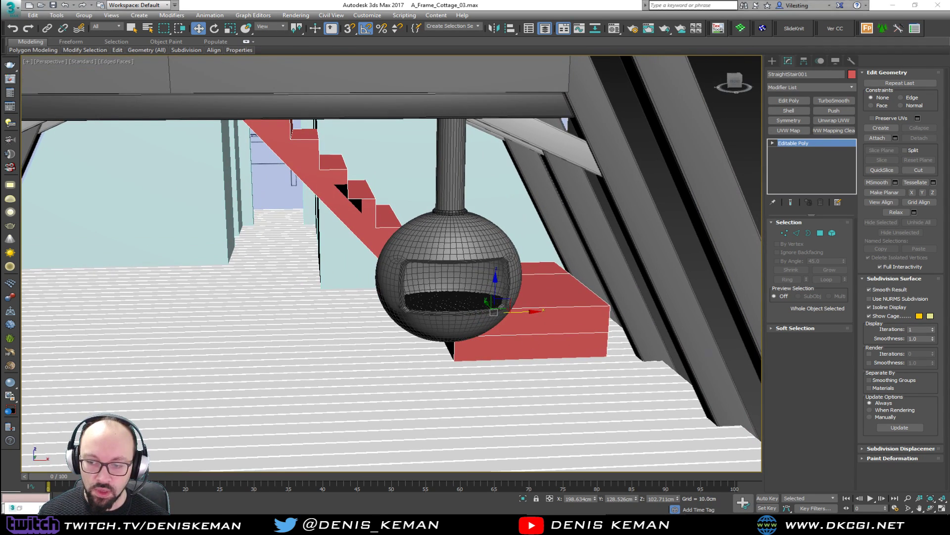
right_click_drag(456, 283, 482, 138)
key("w")
right_click_drag(511, 230, 570, 191)
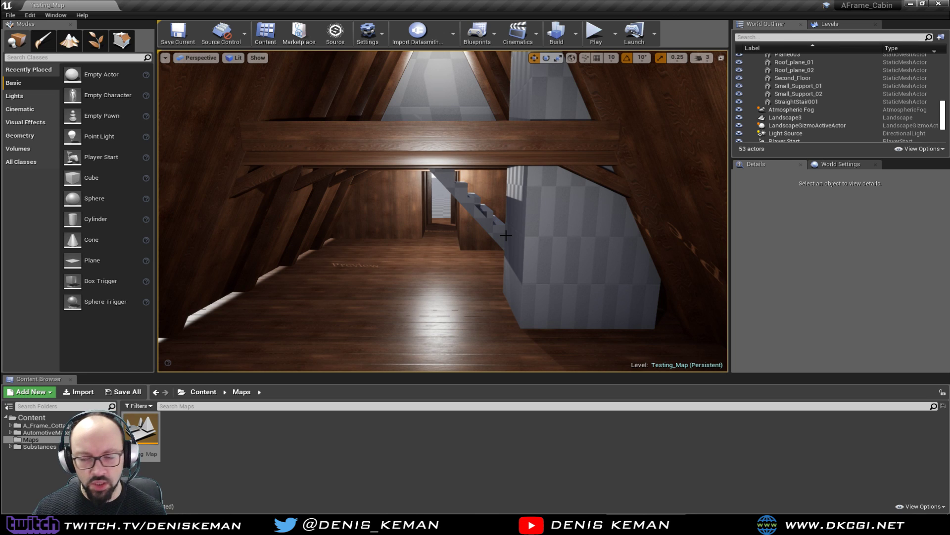
mouse_move(506, 235)
right_mouse_down()
mouse_move(456, 242)
mouse_move(441, 302)
mouse_move(500, 247)
mouse_move(498, 223)
mouse_move(532, 217)
mouse_move(539, 227)
mouse_move(515, 250)
right_mouse_up()
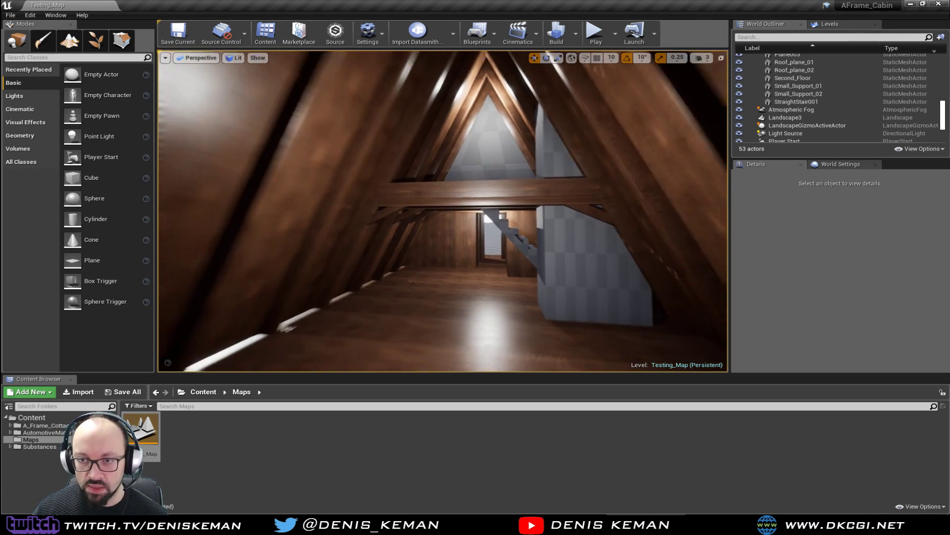
right_click_drag(442, 211, 505, 230)
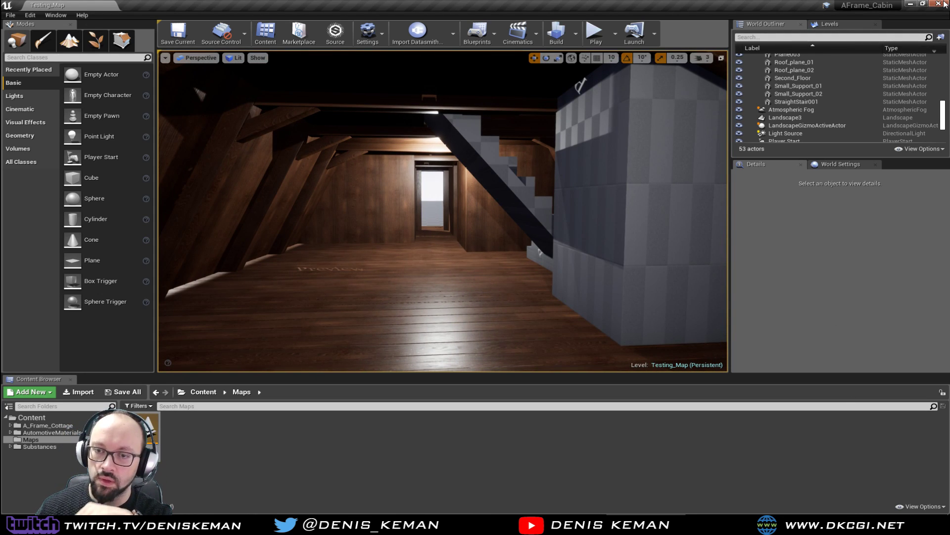
Step: Return to 3ds Max and inspect the fireplace and chimney pipe shaded without edges
left_click(910, 4)
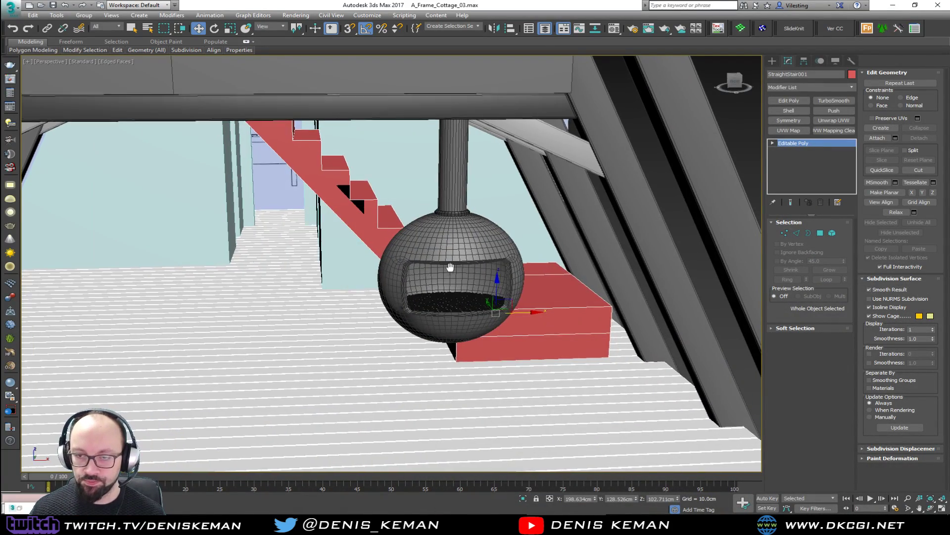
scroll(474, 290, "up", 6)
key("F4")
scroll(466, 261, "down", 7)
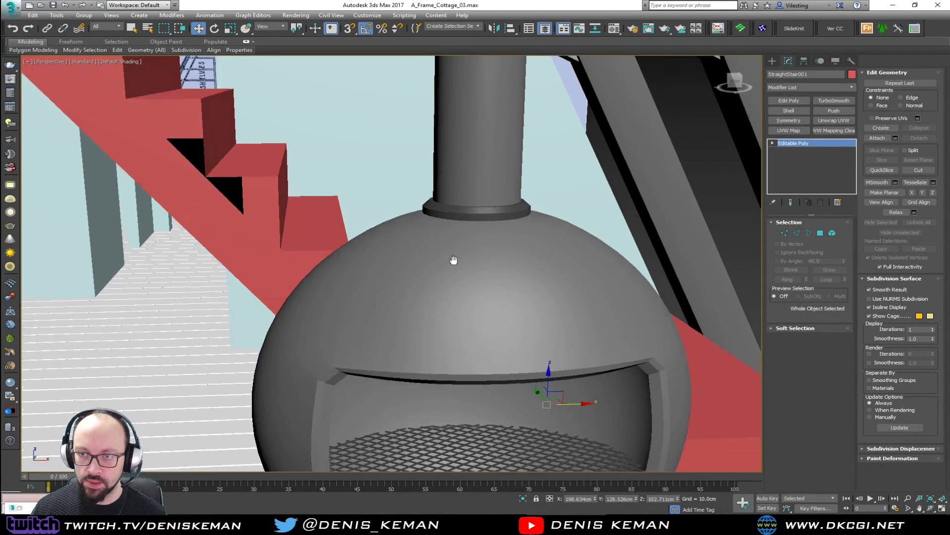
middle_click_drag(453, 193, 381, 203, "alt")
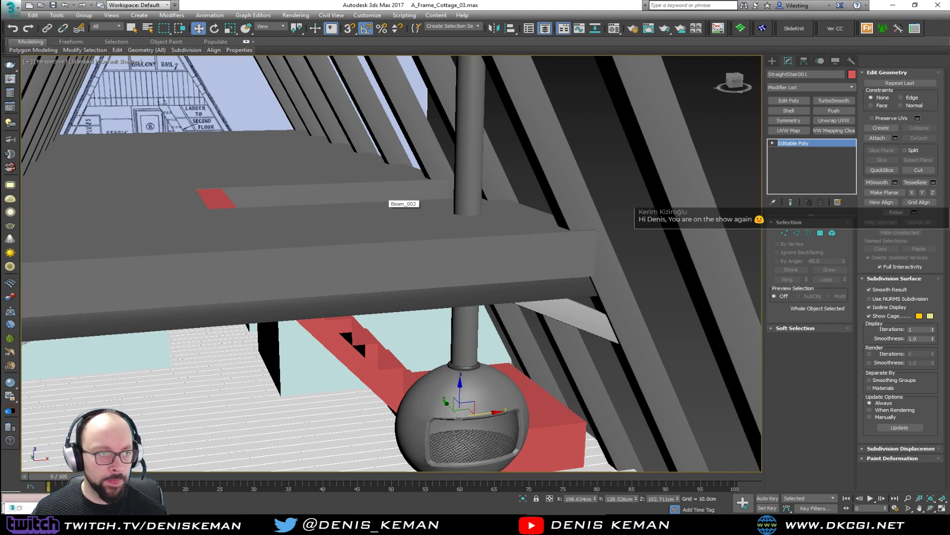
Step: Show edged faces again and delete the polygons of the low block protruding from the end of the staircase's base
middle_click_drag(293, 308, 409, 276, "alt")
scroll(350, 386, "up", 5)
middle_click_drag(332, 342, 338, 353)
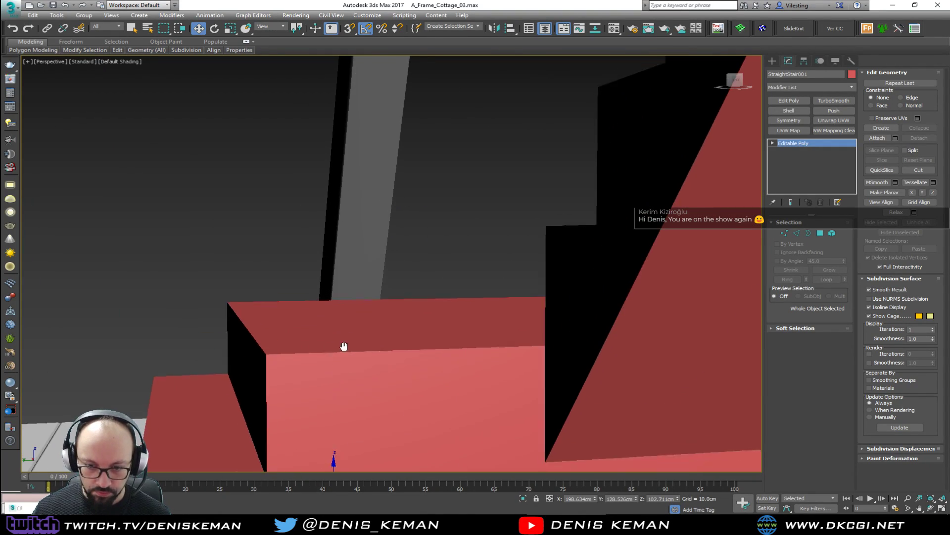
key("F4")
scroll(378, 329, "down", 8)
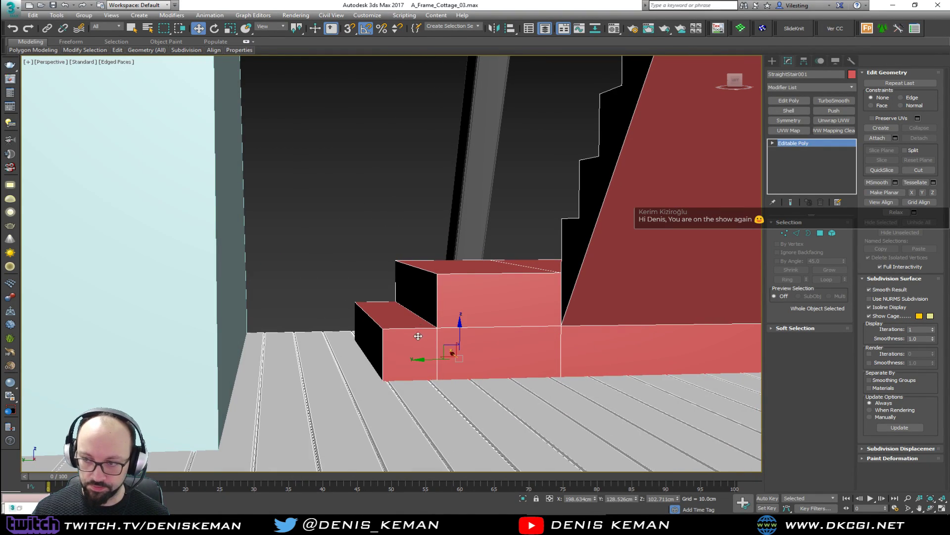
scroll(419, 335, "up", 2)
key("4")
left_click(396, 338)
middle_click_drag(531, 286, 520, 284, "alt")
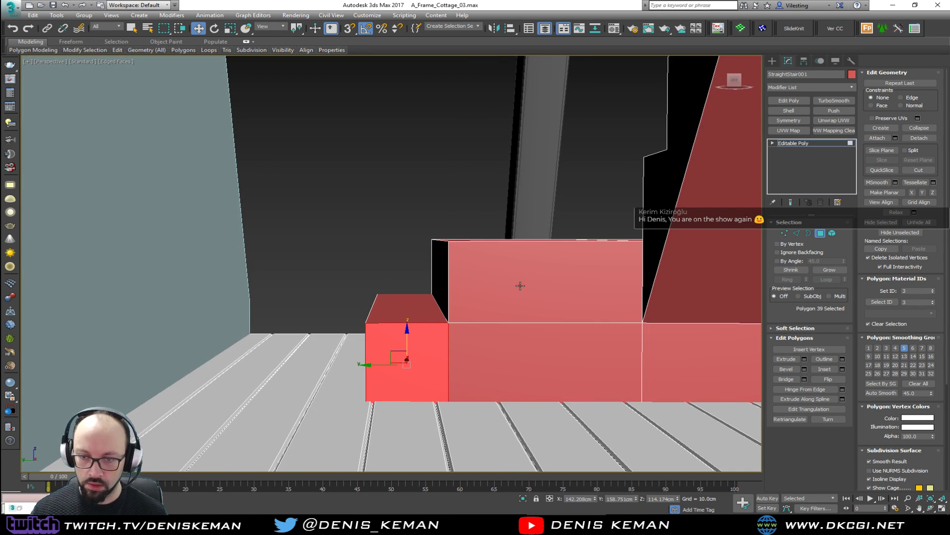
key("F3")
left_click_drag(396, 429, 396, 427)
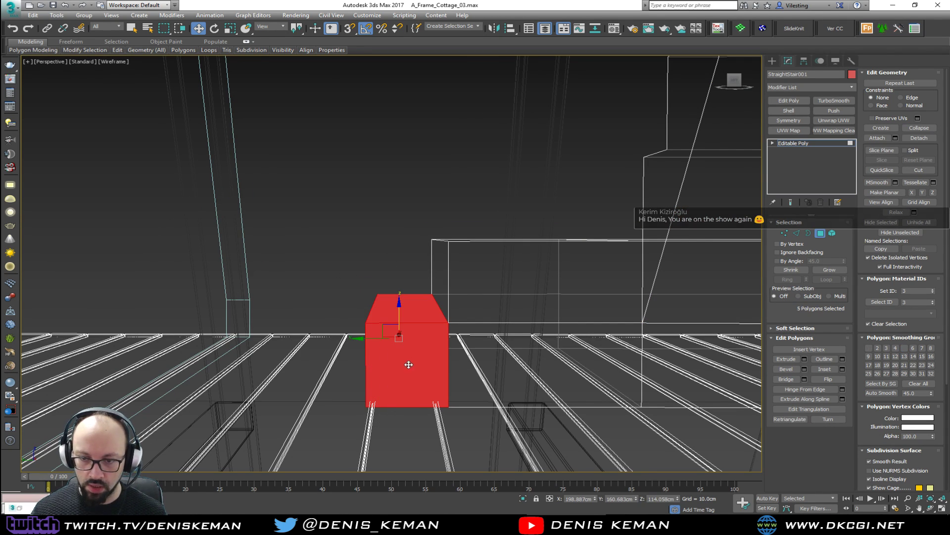
key("Delete")
Step: Cap the open border on the end of the staircase platform
key("3")
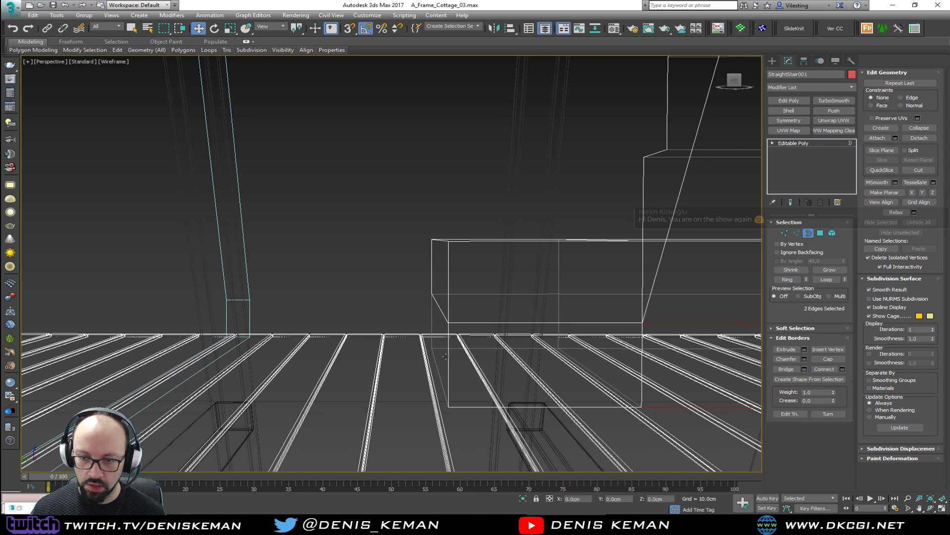
left_click(436, 358)
key("F3")
middle_click_drag(436, 358, 460, 358, "alt")
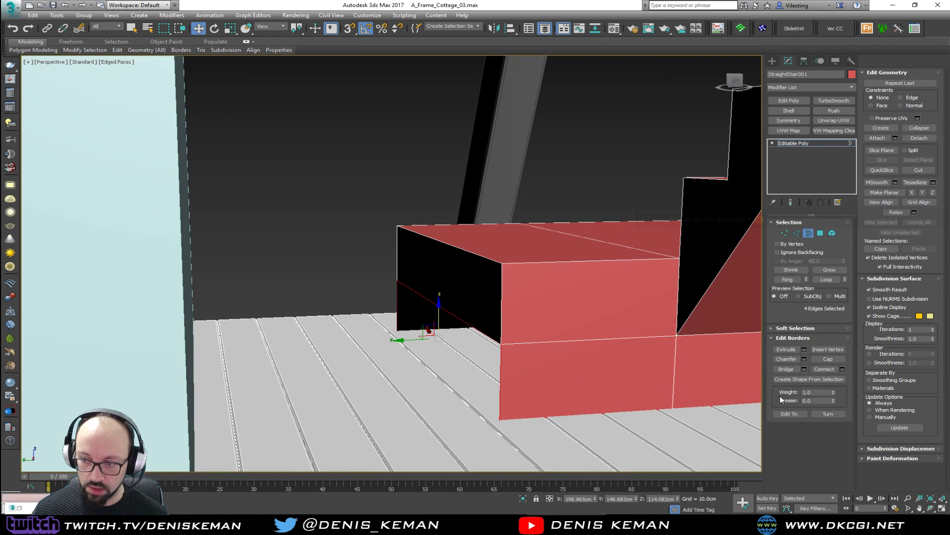
left_click(821, 360)
Step: Select the platform's two end polygons and move them along Y, snapping them to the corner of the neighbouring wall
key("4")
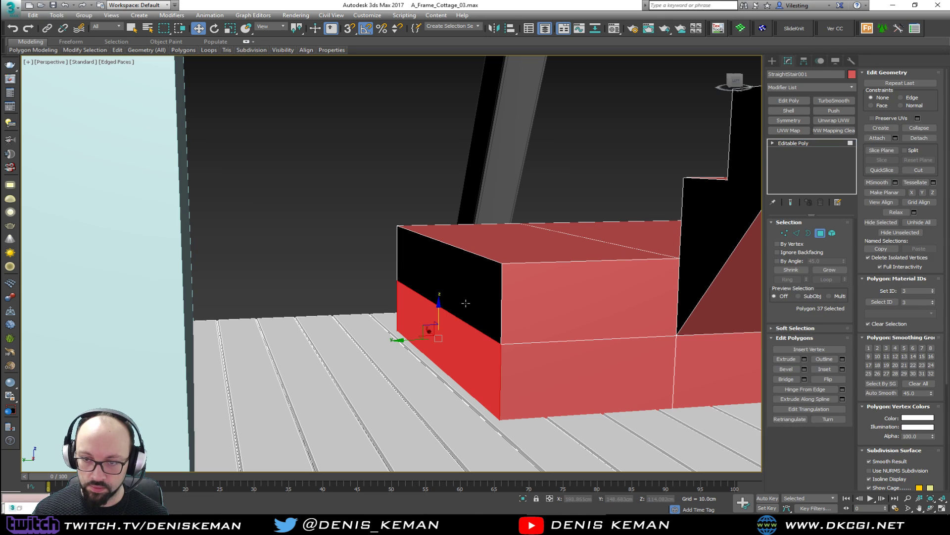
left_click(466, 303, "ctrl")
middle_click_drag(407, 309, 315, 308, "alt")
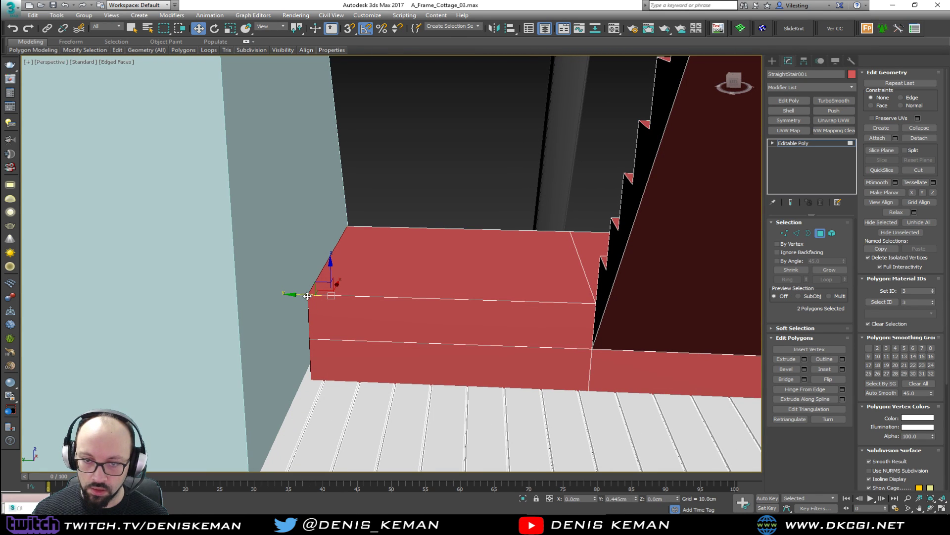
left_click_drag(307, 295, 293, 297)
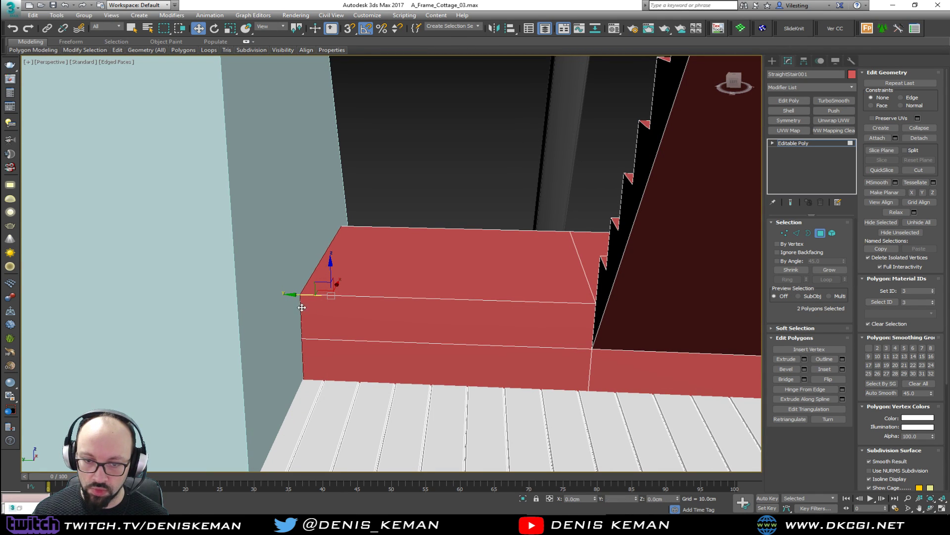
middle_click_drag(294, 405, 324, 314)
left_click_drag(323, 217, 294, 375)
key("s")
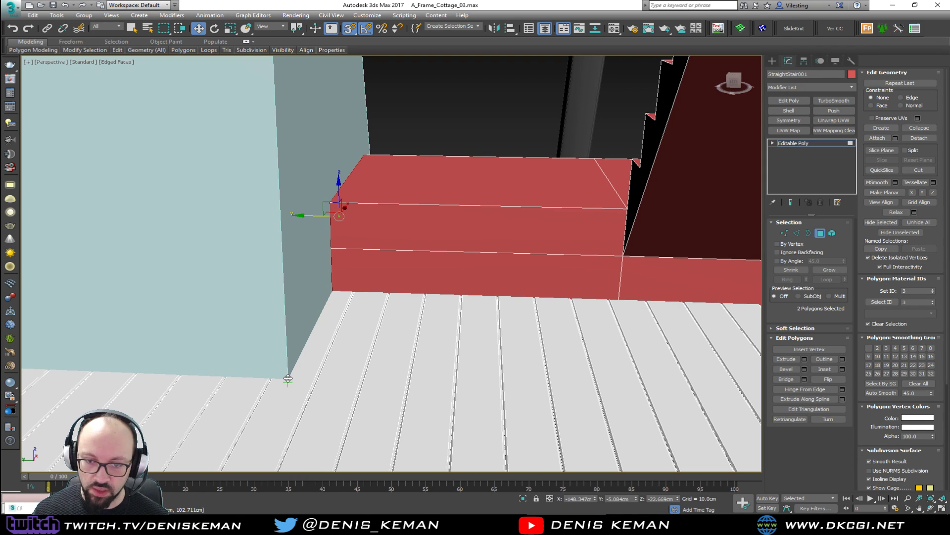
Step: Extrude the platform's lower front polygon outward to form a low entry step, and leave polygon editing
middle_click_drag(359, 314, 388, 286, "alt")
left_click(388, 286)
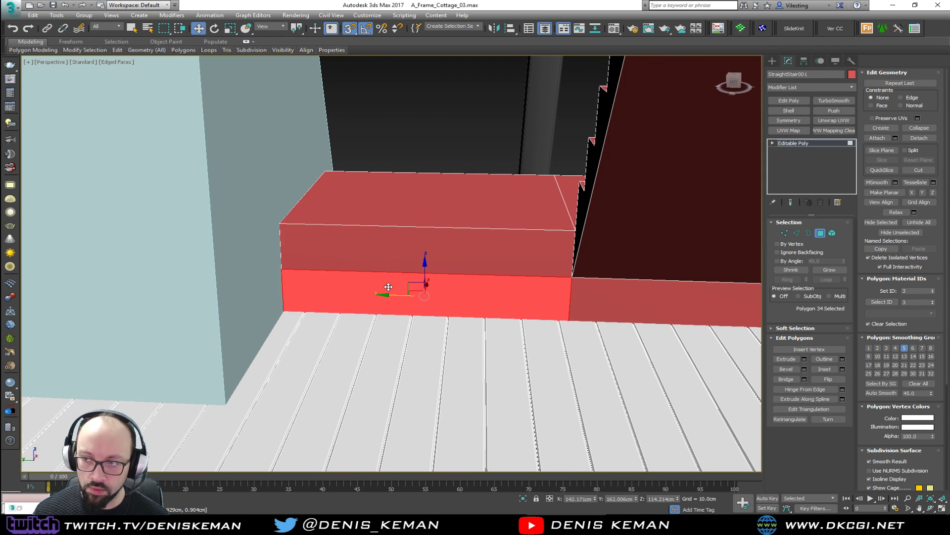
middle_click_drag(453, 303, 534, 322, "alt")
left_click(792, 359)
left_click_drag(506, 314, 461, 227)
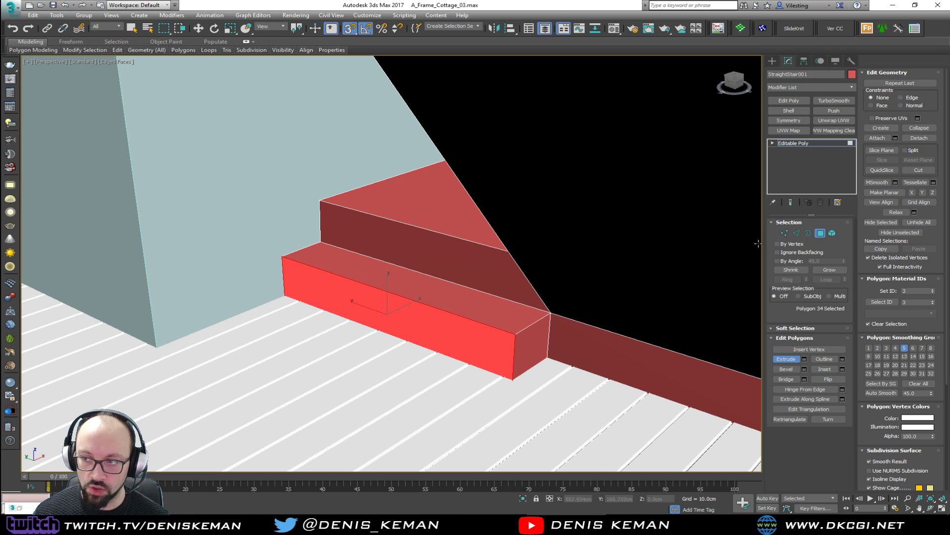
left_click(823, 233)
Step: Delete the diagonal brace element of Small_Support_01 that hangs over the staircase platform, and deselect the object
middle_click_drag(556, 277, 505, 394, "alt")
middle_click_drag(450, 364, 443, 267, "alt")
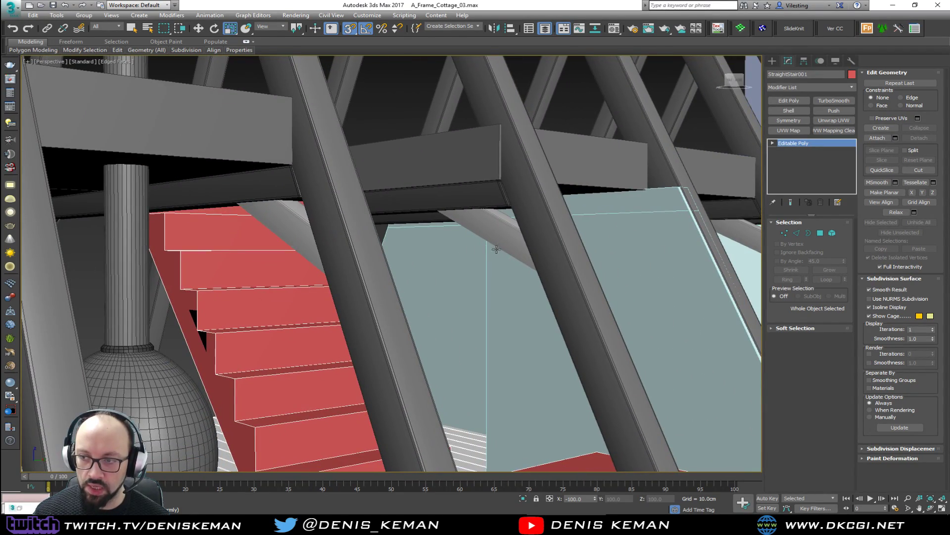
left_click(512, 245)
middle_click_drag(507, 276, 577, 254, "alt")
left_click(833, 292)
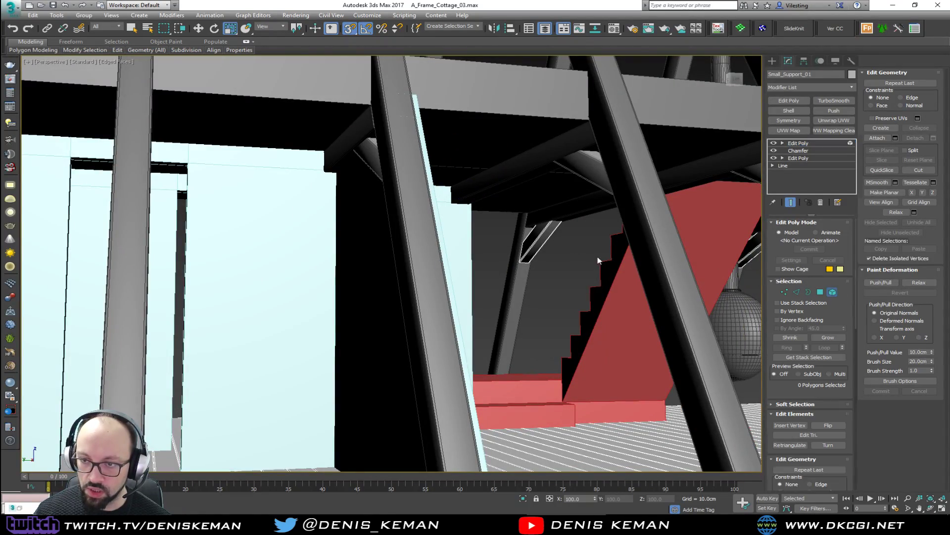
left_click(547, 229)
key("z")
middle_click_drag(549, 222, 407, 294, "alt")
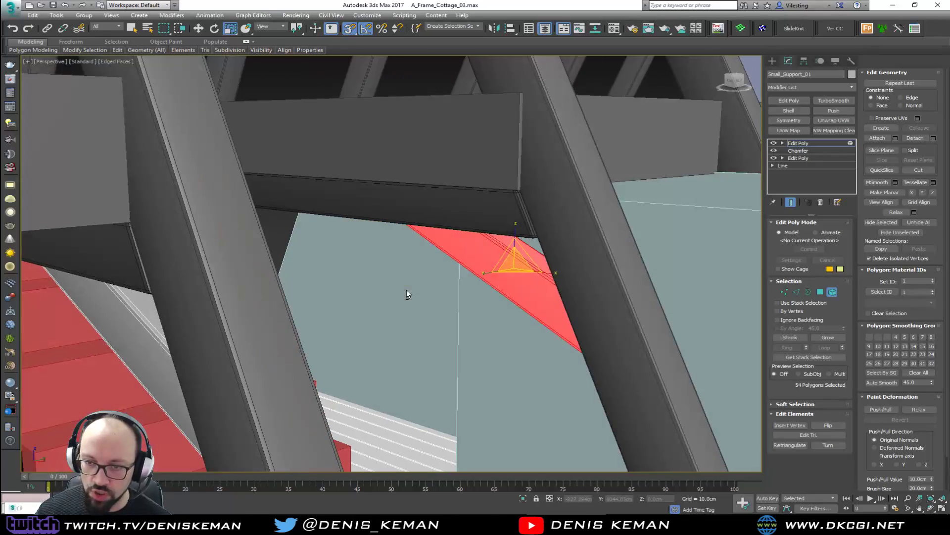
left_click(408, 295)
middle_click_drag(435, 346, 416, 270, "alt")
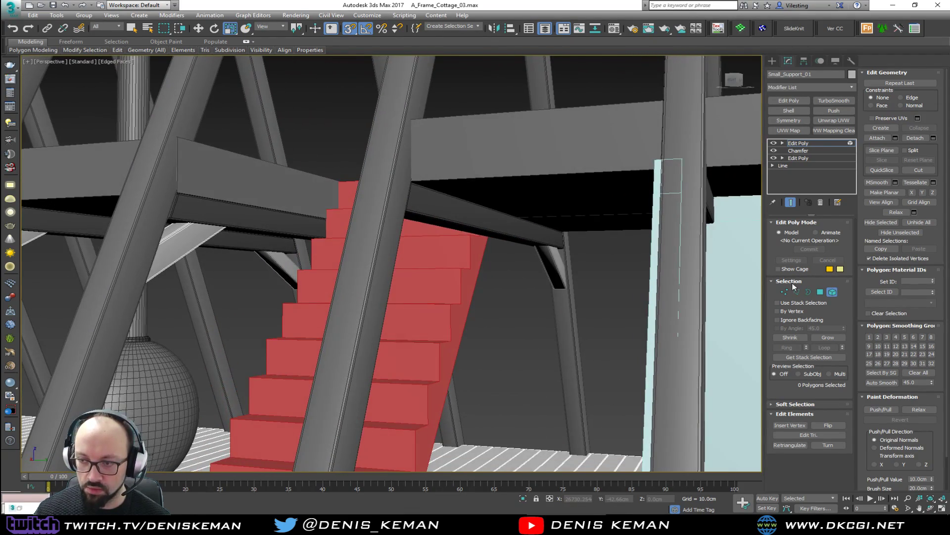
left_click(833, 291)
middle_click_drag(555, 332, 470, 243)
scroll(494, 293, "down", 3)
left_click(492, 295)
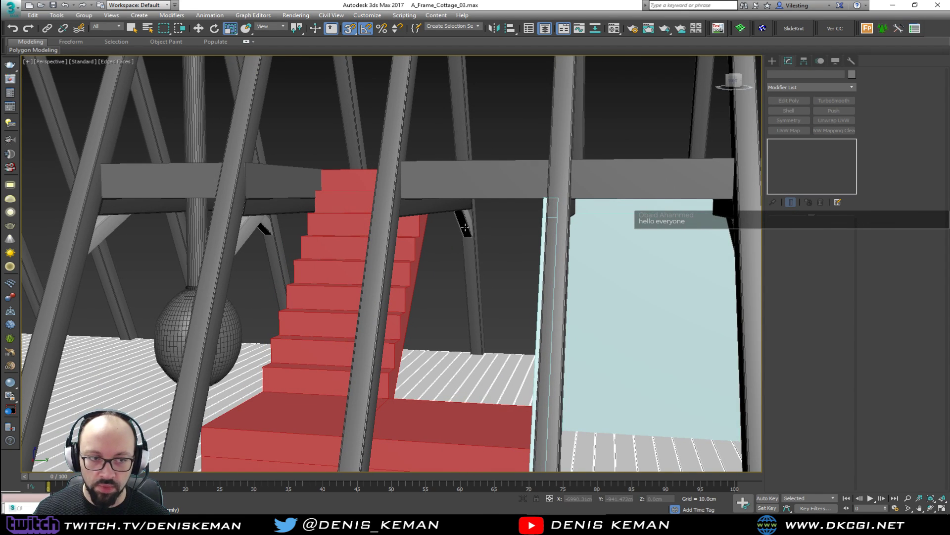
Step: Move the Human reference figure onto the staircase platform and check its headroom under the upper floor
middle_click_drag(470, 236, 542, 283, "alt")
scroll(421, 232, "down", 3)
middle_click_drag(421, 231, 537, 258)
scroll(387, 277, "down", 3)
middle_click_drag(387, 278, 414, 259)
scroll(414, 260, "down", 2)
left_click(331, 382)
middle_click_drag(330, 382, 288, 392, "alt")
scroll(289, 392, "down", 5)
key("w")
left_click_drag(230, 385, 413, 345)
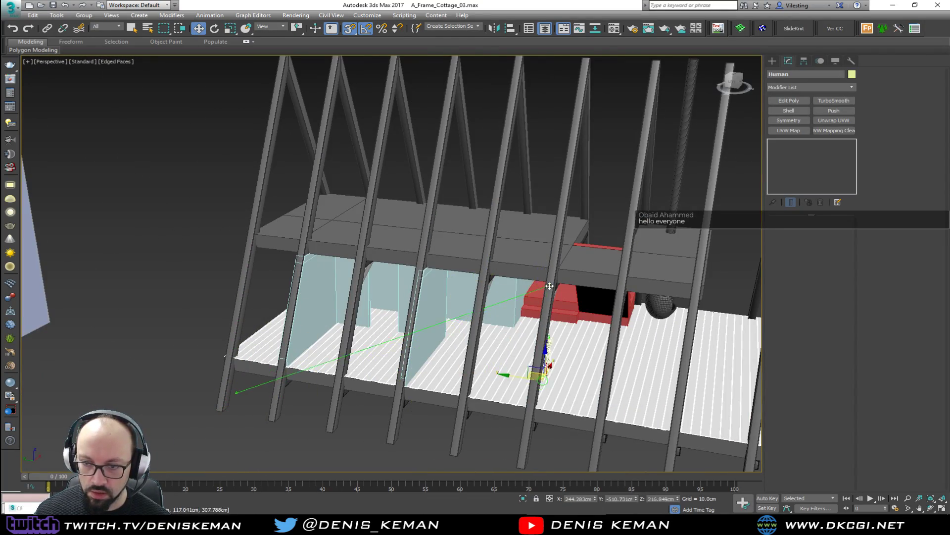
middle_click_drag(564, 295, 384, 285, "alt")
scroll(520, 273, "up", 5)
middle_click_drag(517, 275, 372, 334)
middle_click_drag(520, 379, 446, 350, "alt")
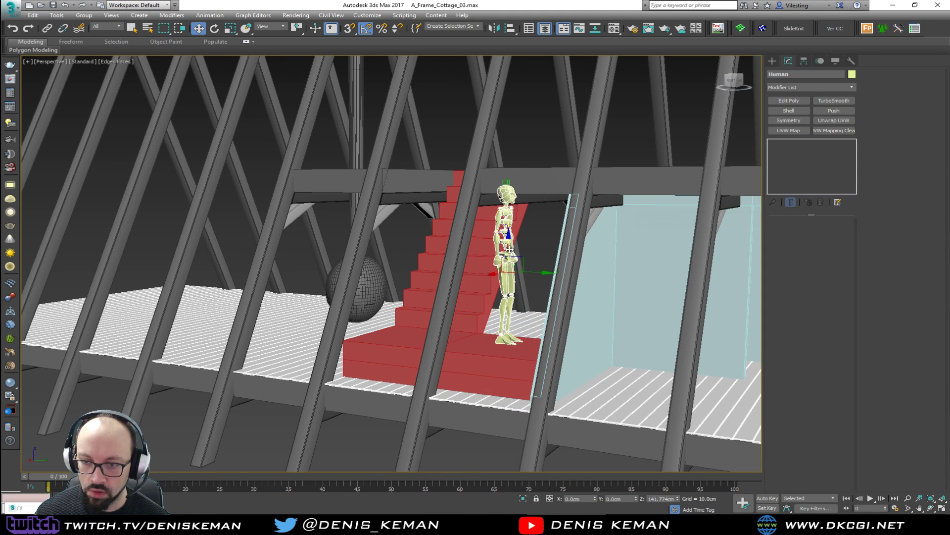
mouse_move(510, 250)
middle_mouse_down("alt")
mouse_move(572, 250)
mouse_move(496, 247)
mouse_move(531, 281)
mouse_move(505, 256)
mouse_move(543, 267)
mouse_move(565, 254)
mouse_move(524, 271)
mouse_move(504, 264)
middle_mouse_up("alt")
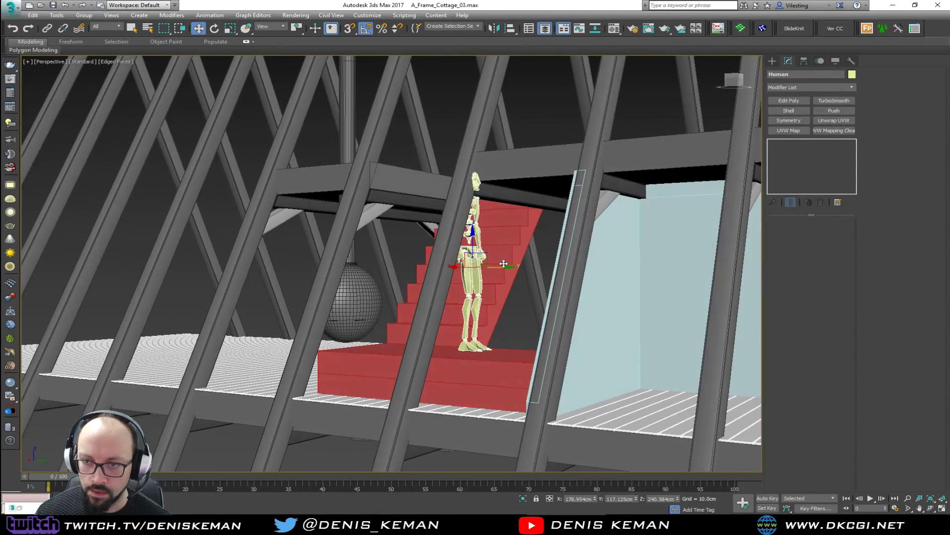
Step: Delete the beam element of Floor_Support_002 that crosses above the staircase beside the Human figure
left_click(520, 216)
middle_click_drag(520, 216, 548, 220, "alt")
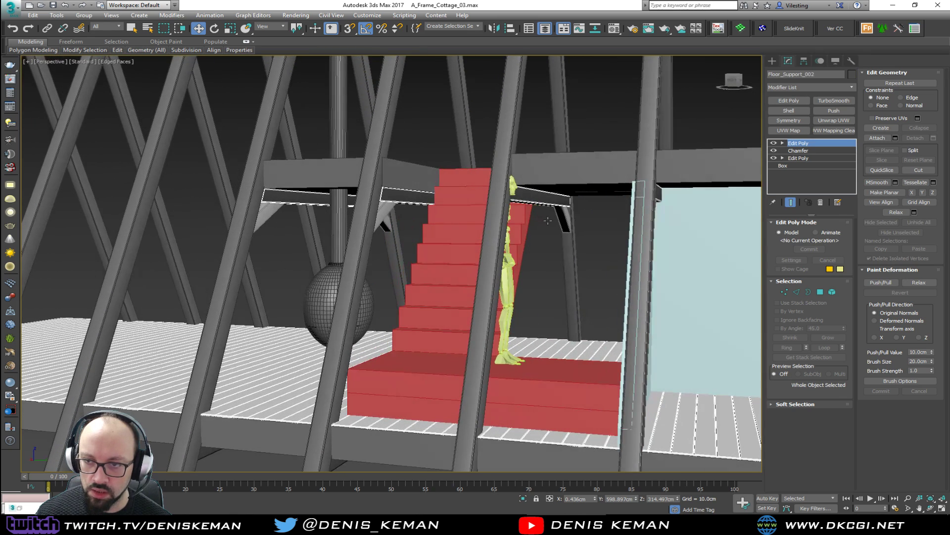
left_click(832, 292)
left_click(550, 198)
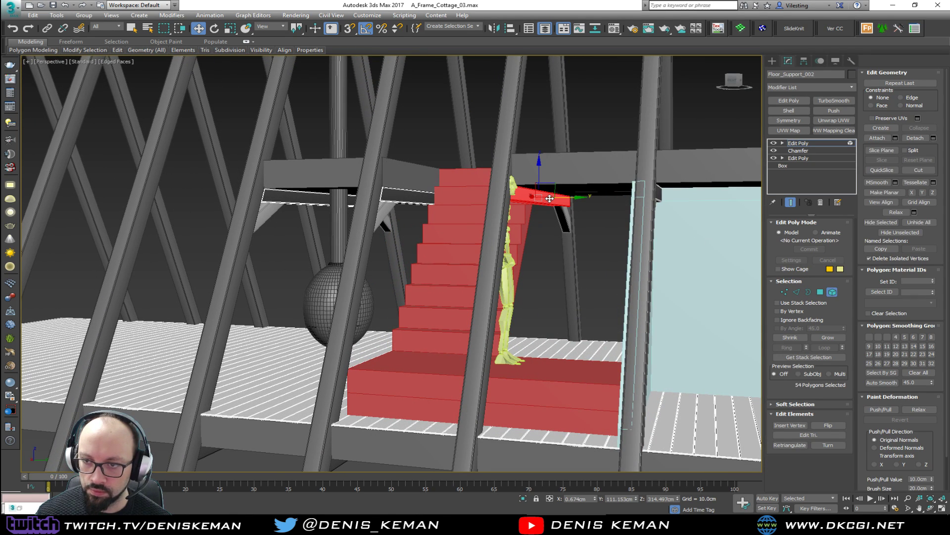
key("Delete")
left_click(833, 292)
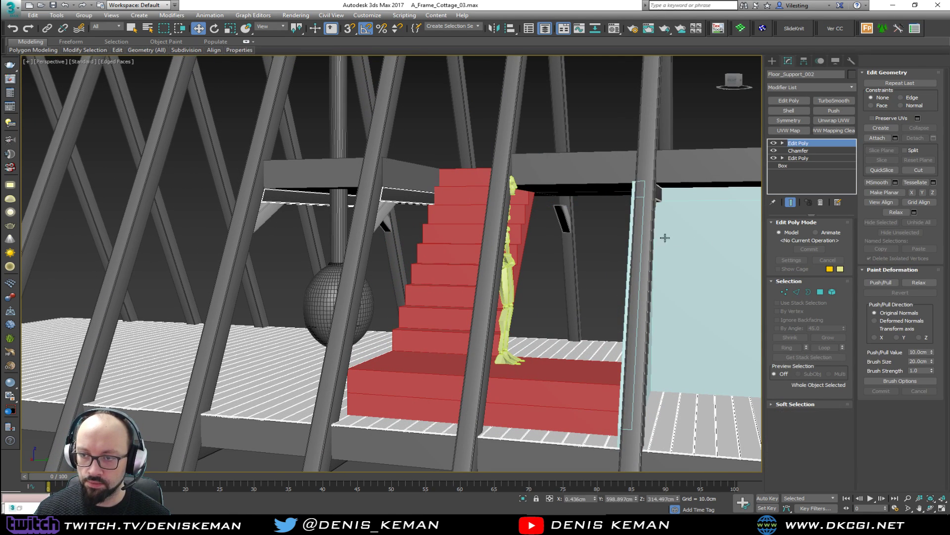
Step: Delete the leftover diagonal brace element of Small_Support_02 on the far side of the staircase
left_click(563, 210)
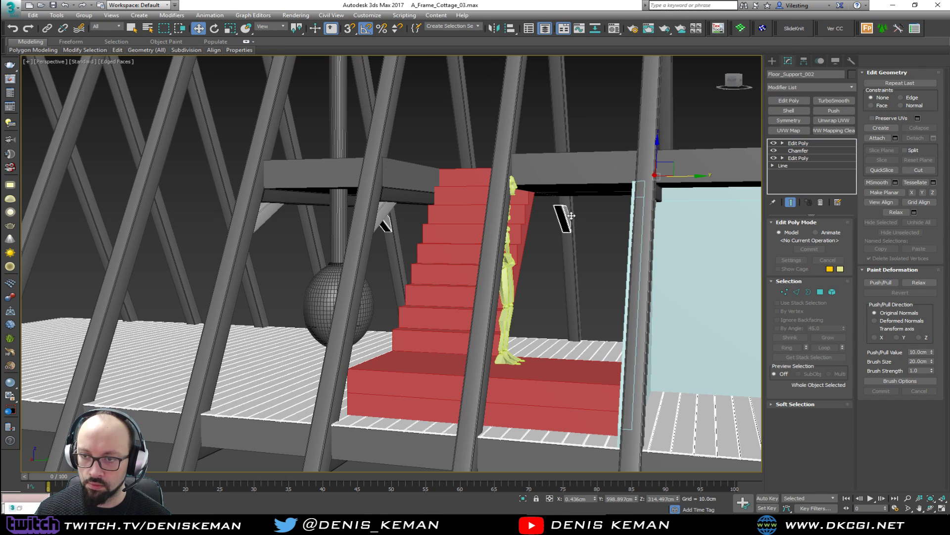
left_click(833, 292)
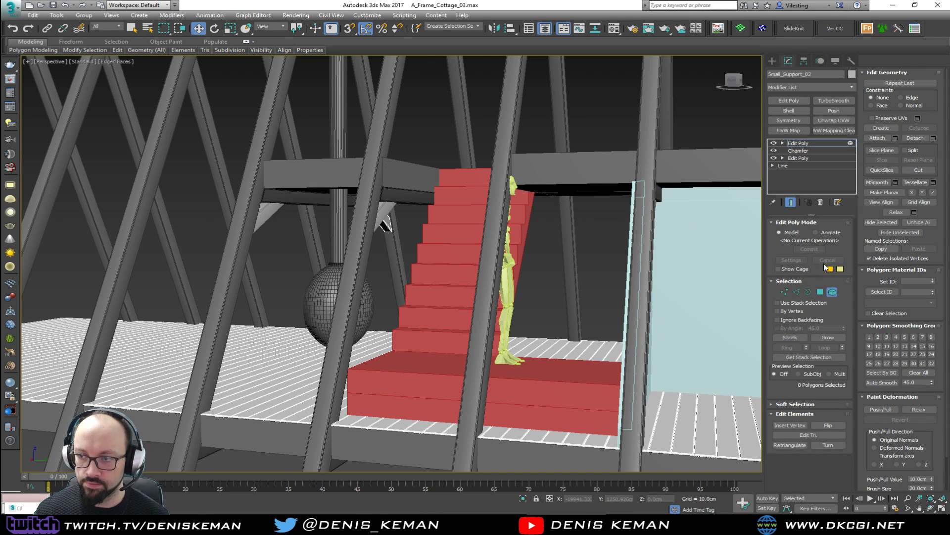
left_click(834, 294)
middle_click_drag(475, 312, 442, 338, "alt")
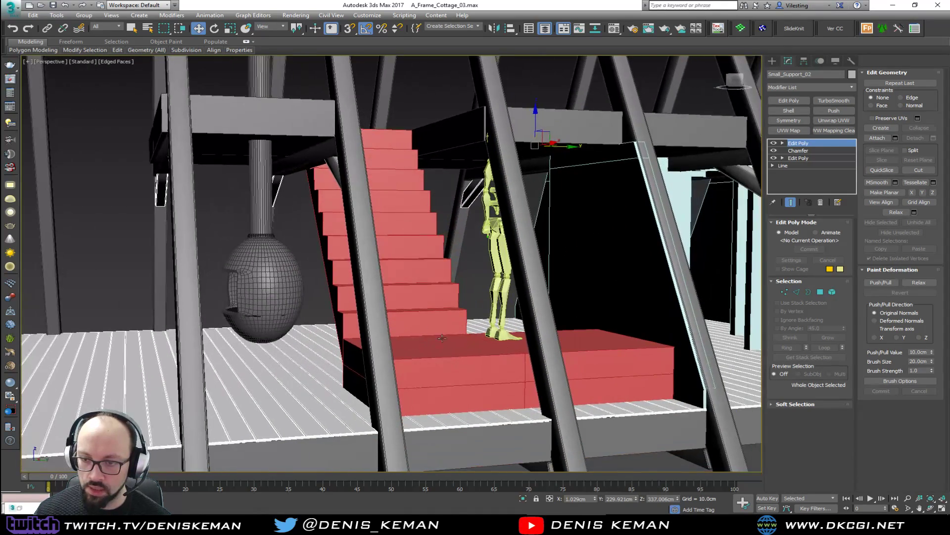
Step: Lower the two top polygons of the staircase's base platform by about 17 cm
left_click(514, 353)
key("4")
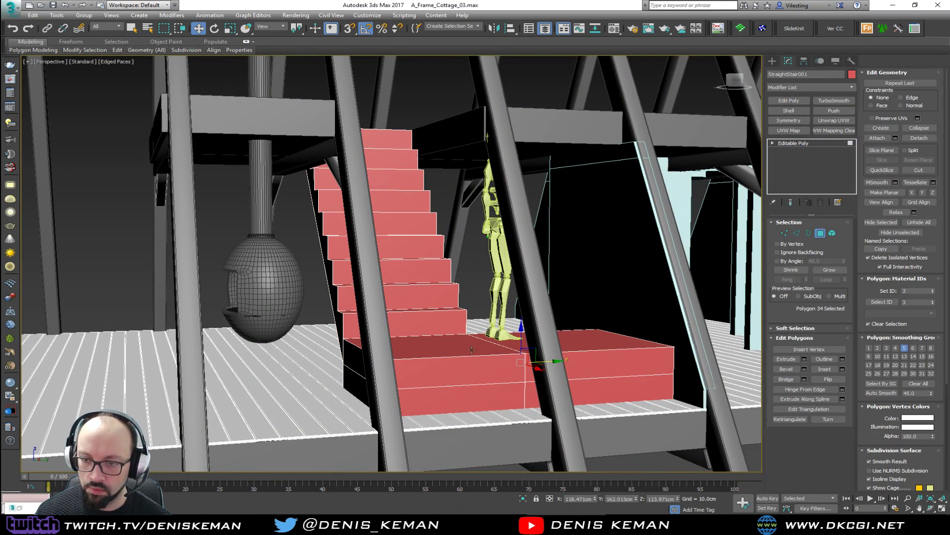
left_click(472, 350)
left_click(511, 343, "ctrl")
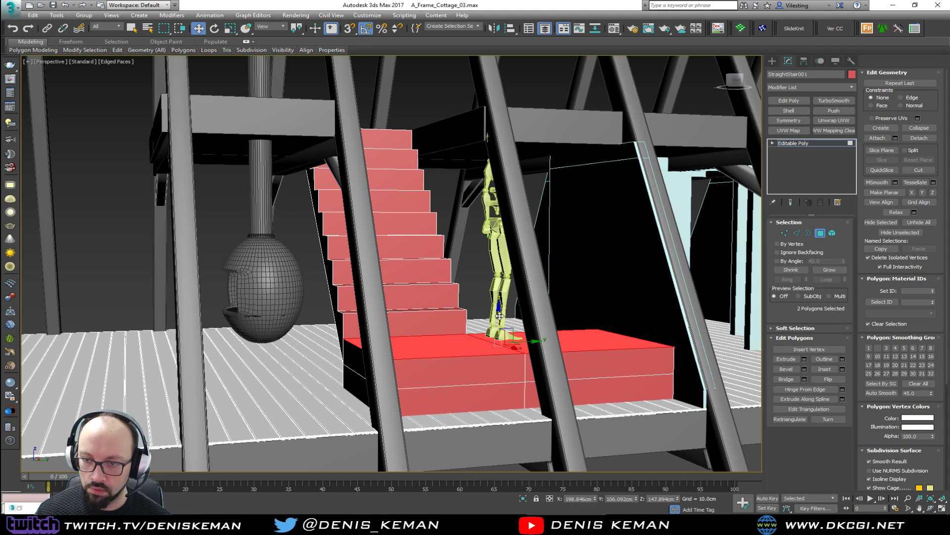
left_click_drag(500, 315, 497, 335)
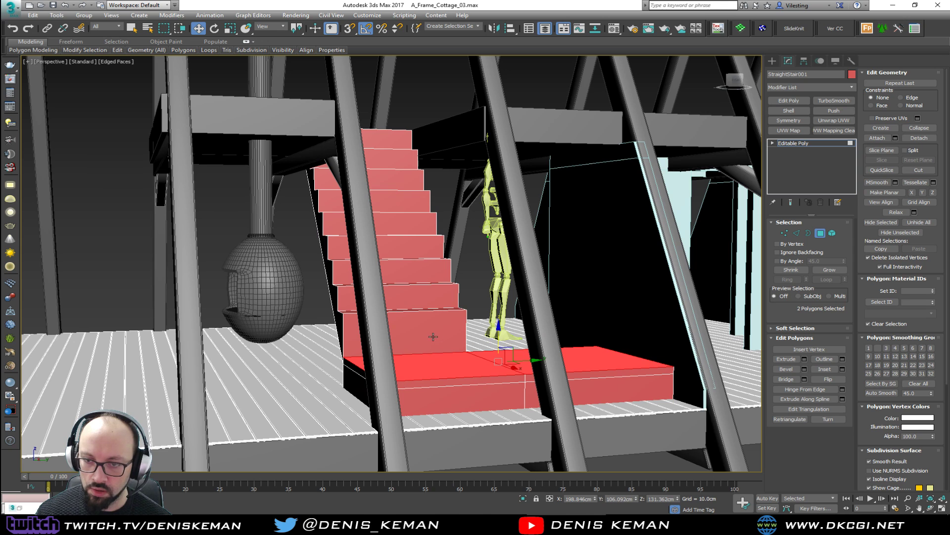
Step: Lower the first two treads above the base platform by about 18 cm and 15 cm to even out the risers
left_click(434, 310)
middle_click_drag(435, 309, 416, 288, "alt")
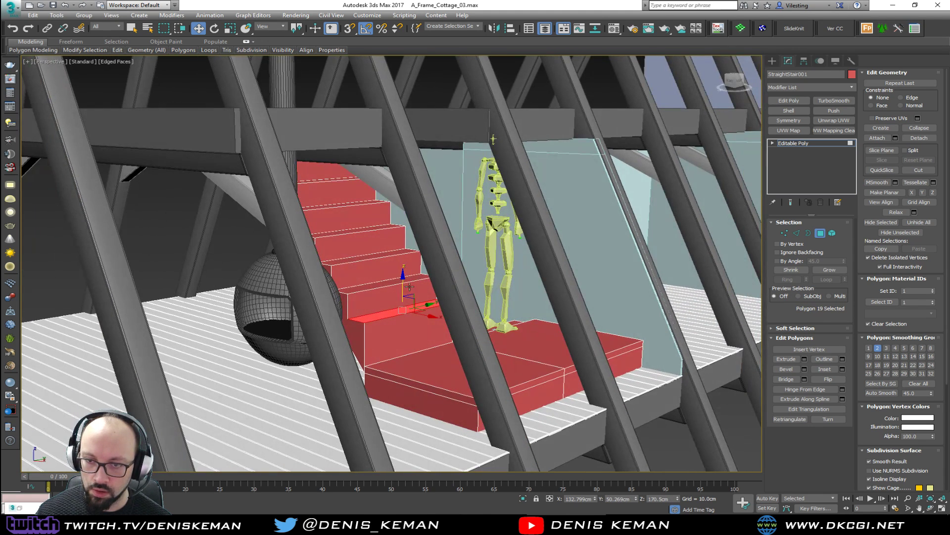
left_click_drag(403, 287, 403, 306)
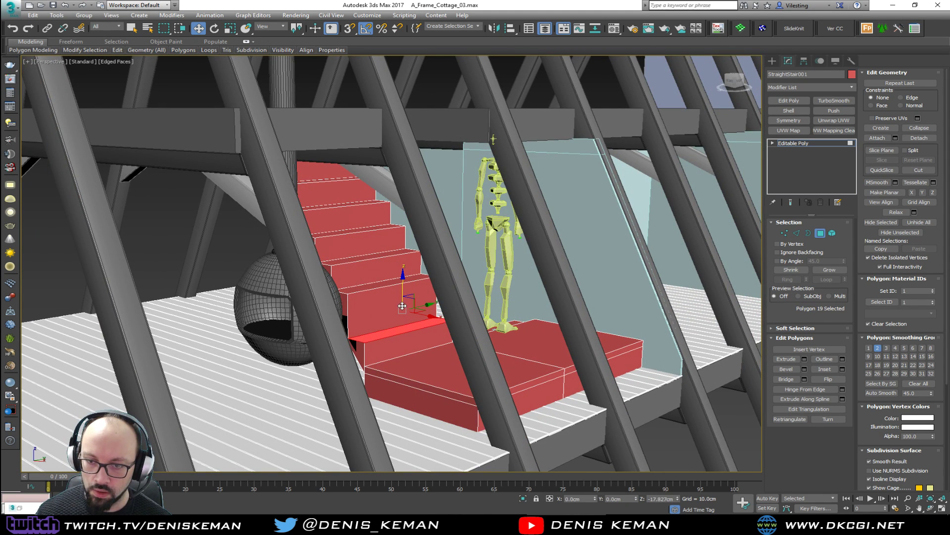
left_click(384, 284)
left_click_drag(386, 259, 386, 264)
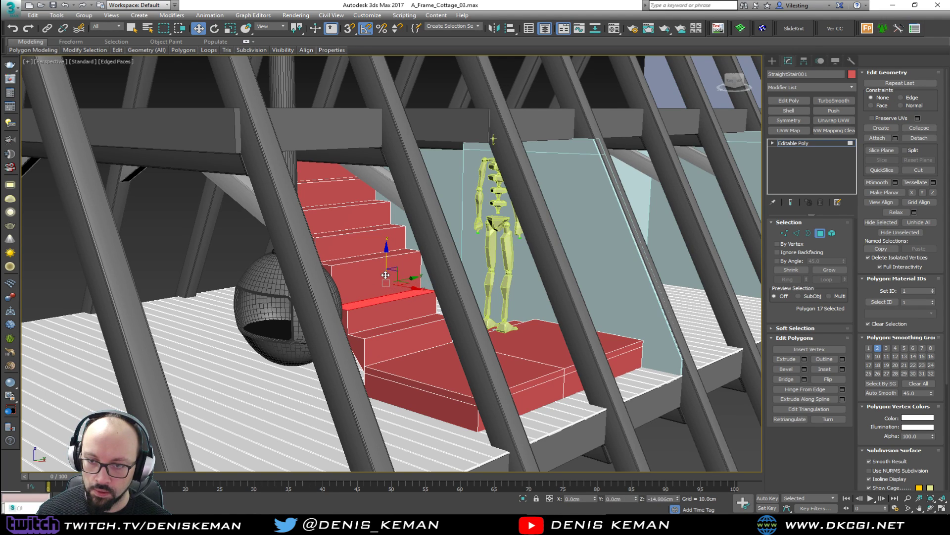
Step: Lower the third and fourth treads above the platform by about 6 cm and 4 cm, and leave polygon editing
left_click(373, 257)
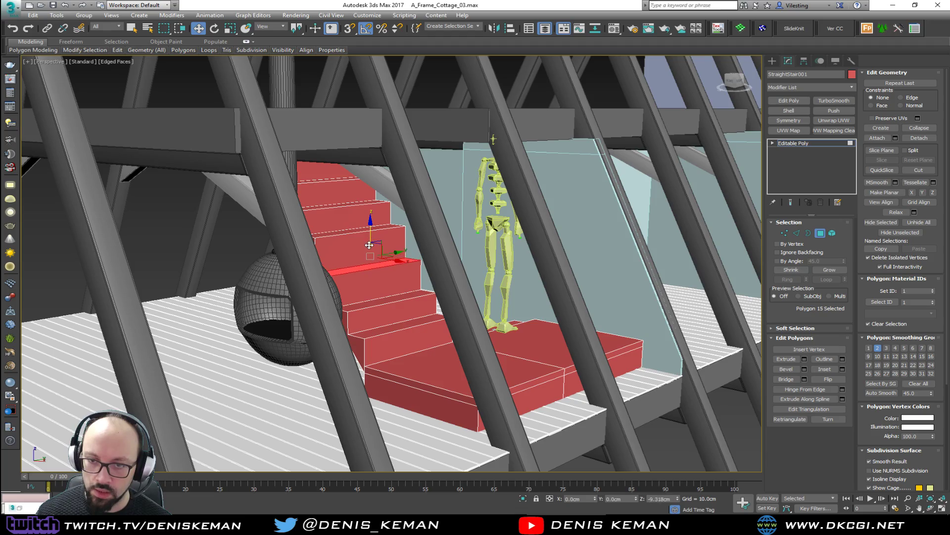
middle_click_drag(369, 249, 296, 248, "alt")
left_click(410, 234)
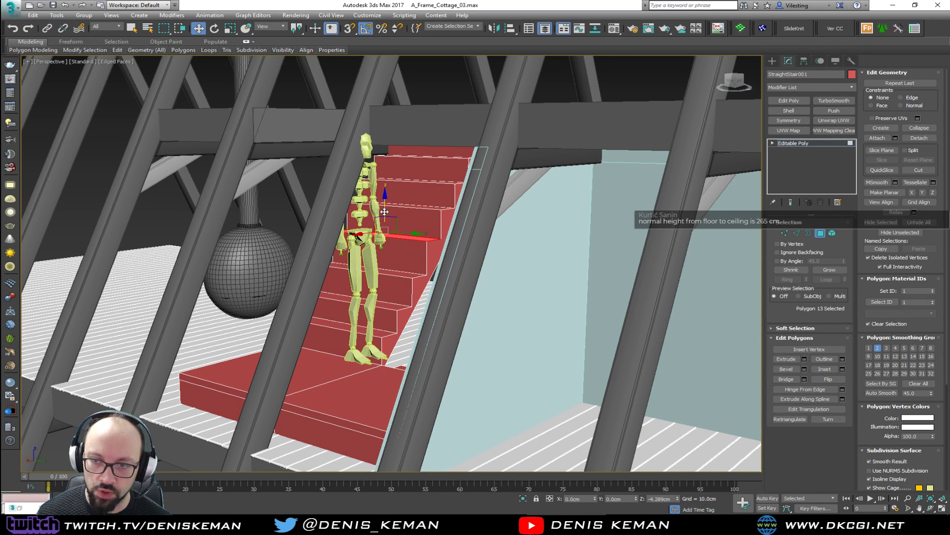
middle_click_drag(387, 238, 397, 265, "alt")
left_click(823, 233)
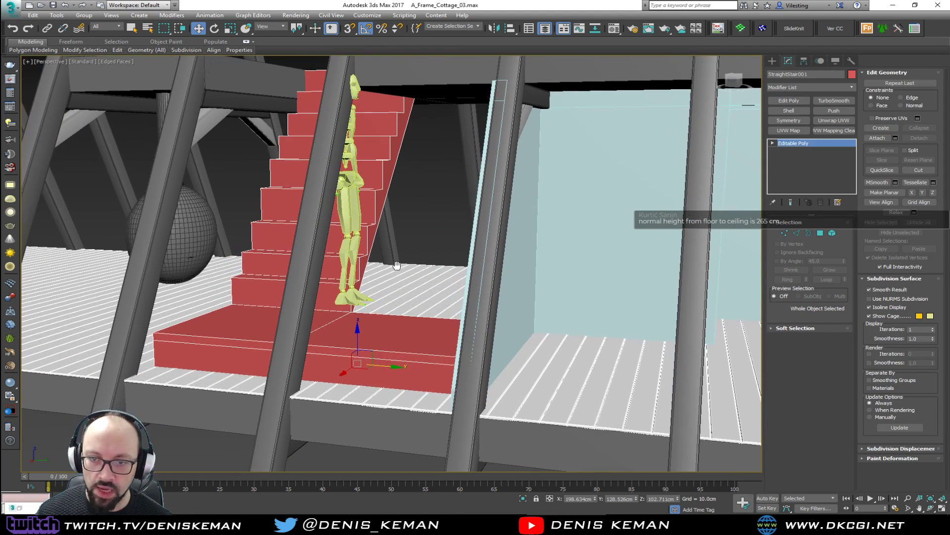
Step: Lower the Human figure by about 17 cm onto the lowered staircase platform and shift it slightly along Y
left_click(353, 295)
middle_click_drag(367, 228, 355, 201, "alt")
left_click_drag(349, 171, 351, 191)
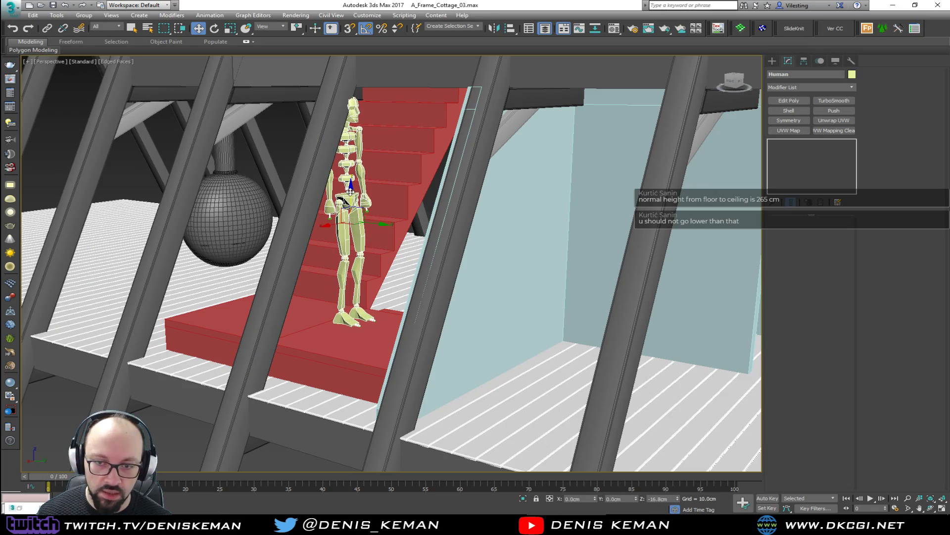
left_click_drag(381, 223, 393, 232)
middle_click_drag(396, 239, 525, 236, "alt")
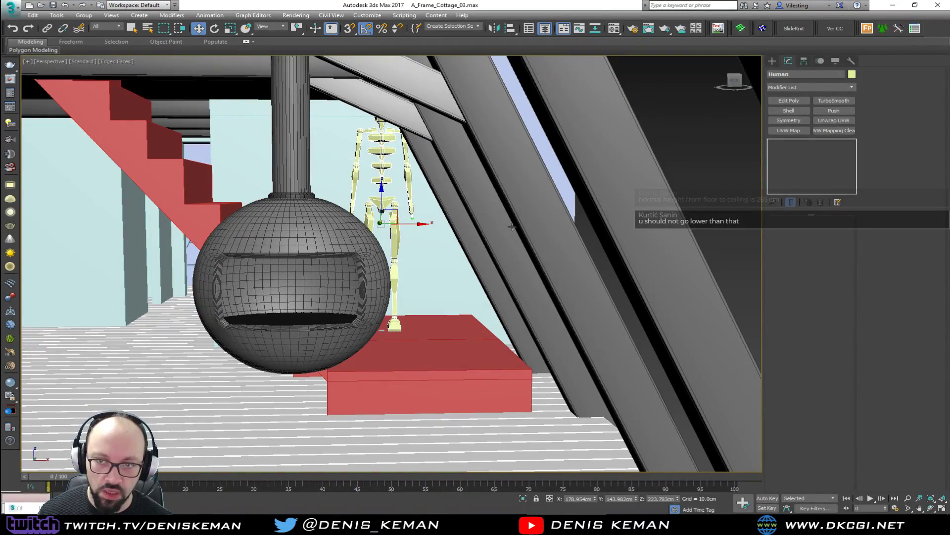
Step: Switch to Unreal Editor and inspect the staircase's base platform inside the cabin in Testing_Map
left_click(725, 522)
left_click(646, 523)
right_click_drag(472, 280, 515, 254)
key("w")
right_click_drag(412, 243, 445, 265)
key("w")
key("w")
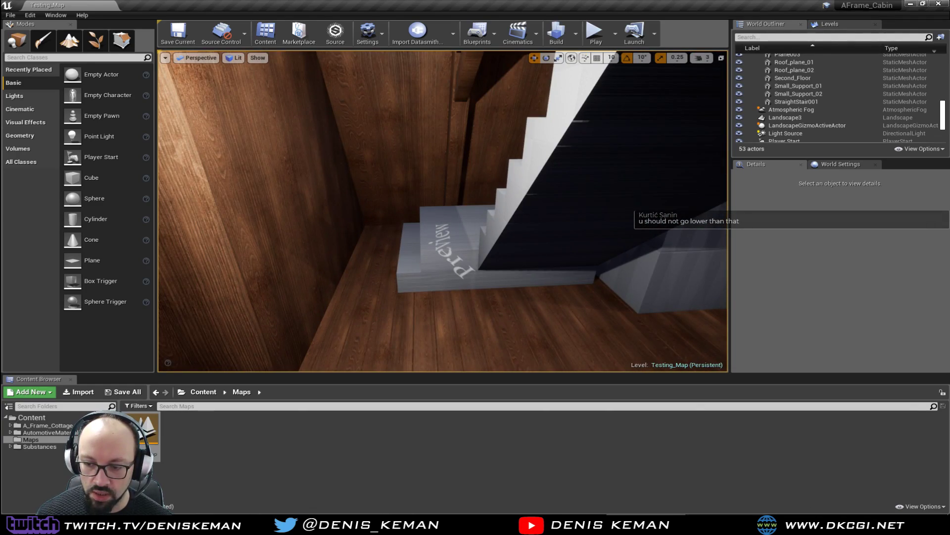
Step: Back in 3ds Max, try lowering the narrow lower step's top polygon by about 5 cm, undo the move and keep the polygon selected
key("alt+Tab")
middle_click_drag(419, 242, 558, 245)
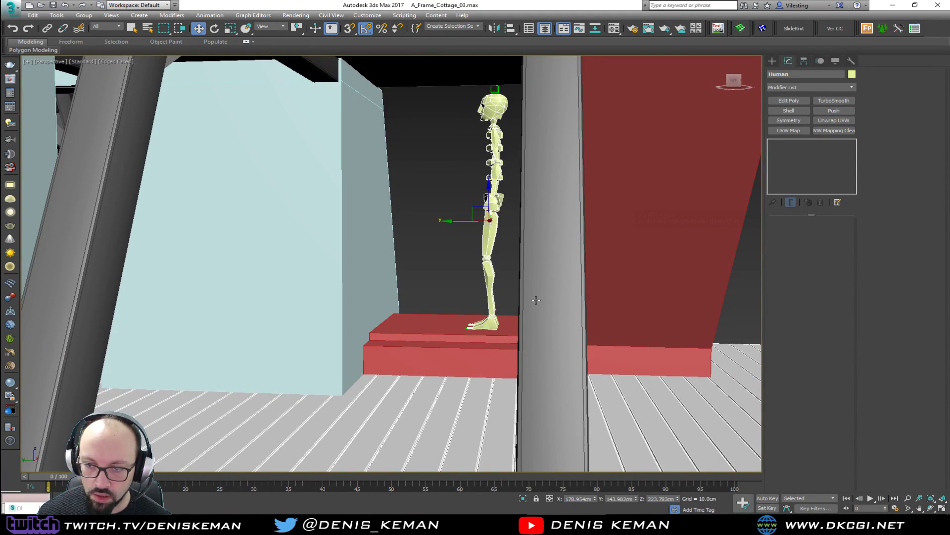
scroll(521, 326, "up", 4)
key("4")
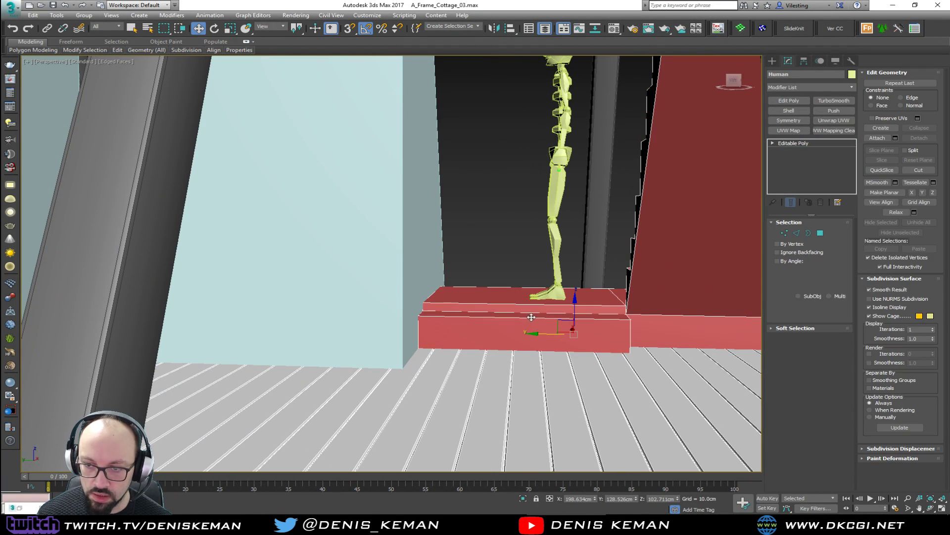
left_click(532, 315)
left_click_drag(524, 295, 523, 299)
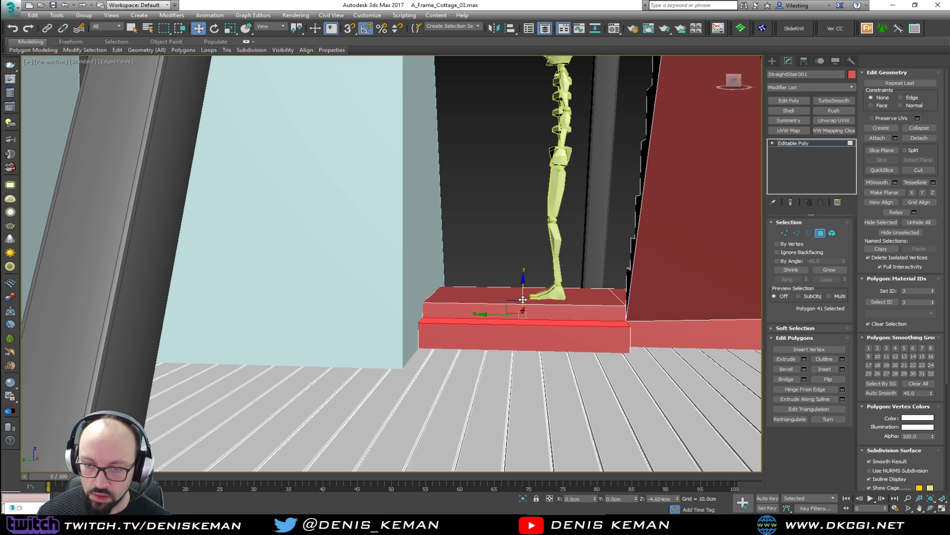
middle_click_drag(539, 297, 355, 285, "alt")
scroll(500, 295, "up", 3)
key("ctrl+z")
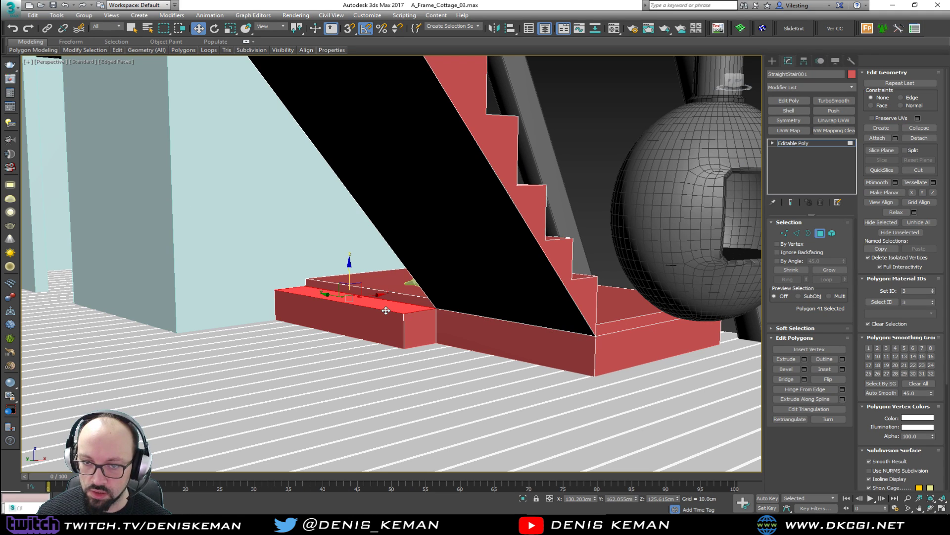
Step: Convert the selection to vertices, add the platform's matching lower-tier corner vertices, and lower them together by about 9 cm
left_click(784, 233, "ctrl")
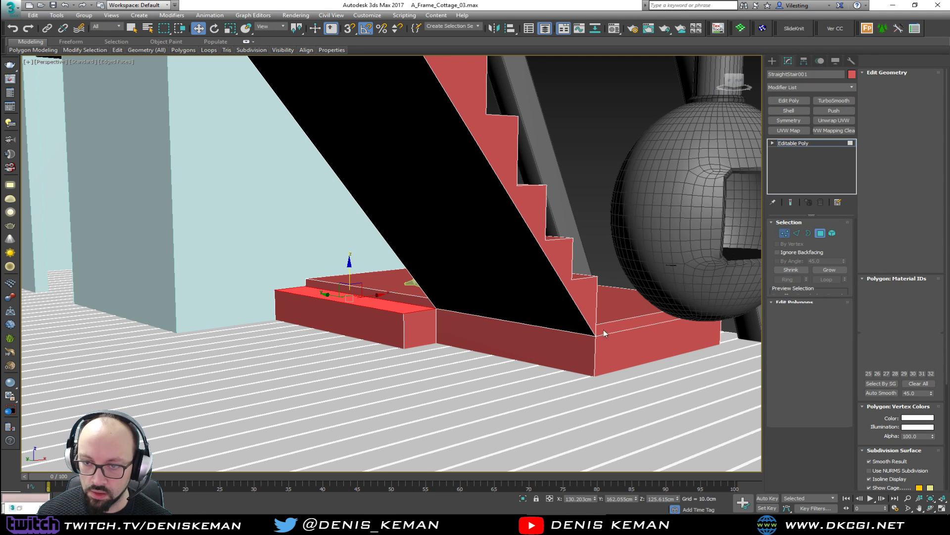
key("F3")
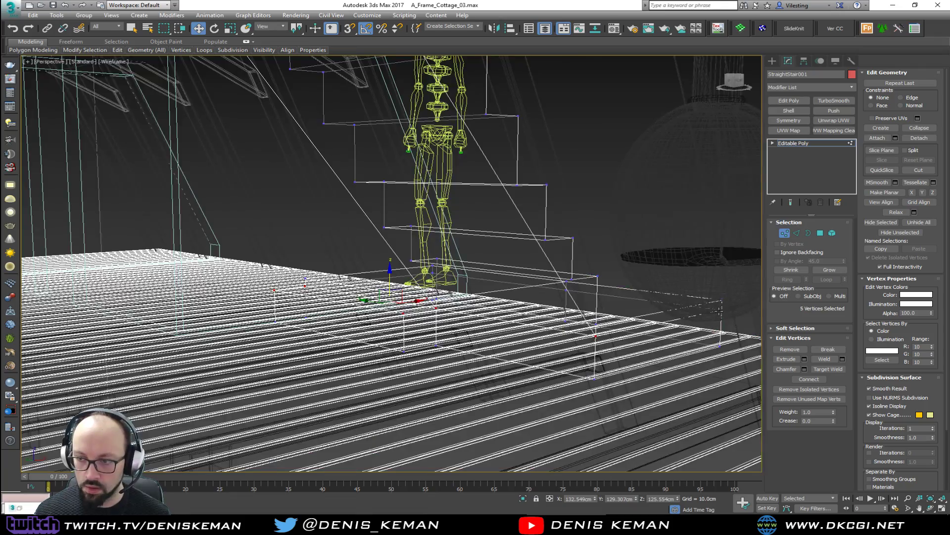
middle_click_drag(721, 310, 263, 322, "alt")
left_click(157, 310, "ctrl")
middle_click_drag(157, 310, 382, 300, "alt")
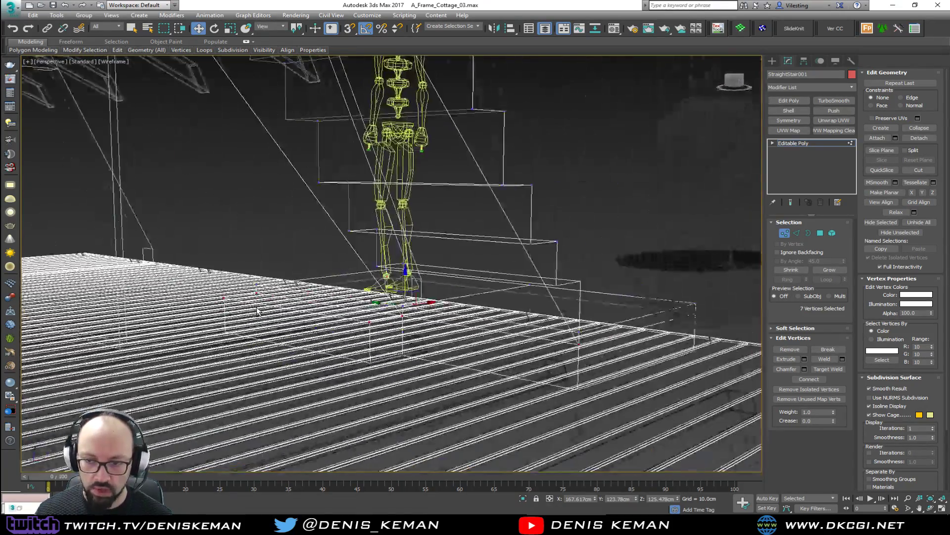
key("F3")
left_click_drag(403, 283, 399, 293)
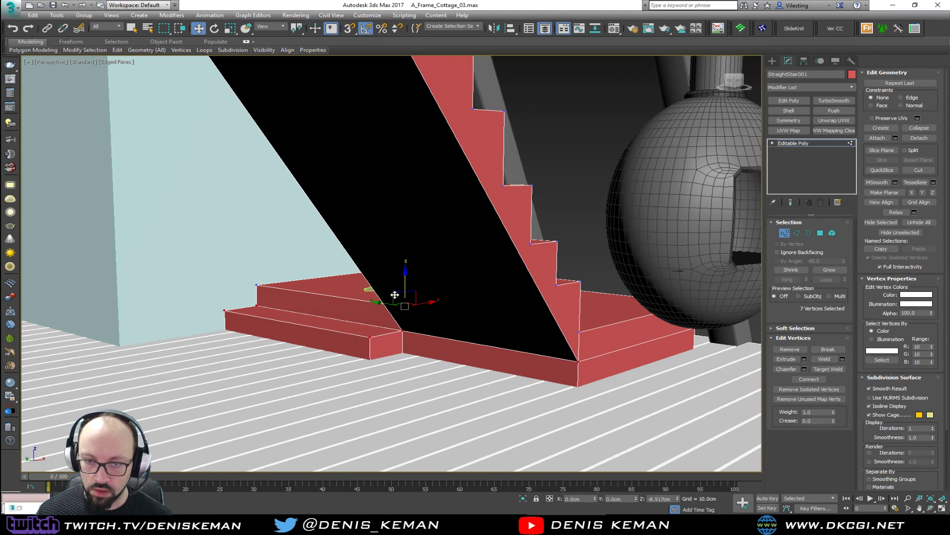
left_click(785, 234)
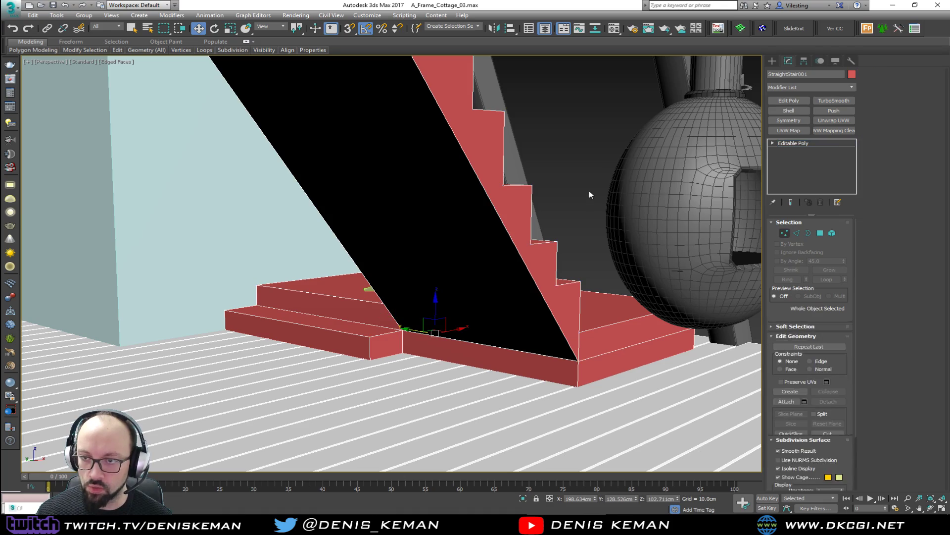
Step: Move the Human figure back and forth across the staircase platform to check headroom under the upper floor
left_click(574, 180)
scroll(571, 183, "down", 4)
middle_click_drag(570, 186, 465, 198, "alt")
left_click(559, 220)
key("z")
middle_click_drag(553, 240, 483, 134, "alt")
left_click_drag(499, 301, 478, 269)
mouse_move(478, 268)
middle_mouse_down("alt")
mouse_move(406, 271)
mouse_move(474, 281)
middle_mouse_up("alt")
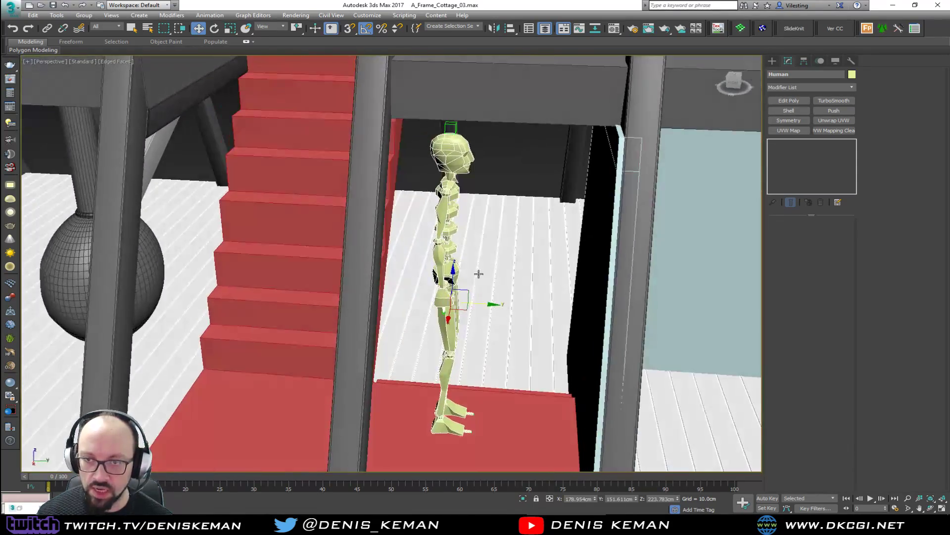
left_click_drag(486, 306, 292, 305)
middle_click_drag(300, 292, 330, 260, "alt")
left_click_drag(290, 281, 458, 296)
middle_click_drag(458, 296, 297, 303, "alt")
Step: Move the Human figure outside the cottage beyond the rafters and lower it by about 146 cm to ground level
middle_click_drag(297, 303, 375, 181)
scroll(381, 181, "down", 4)
scroll(389, 196, "down", 3)
middle_click_drag(398, 250, 426, 150)
left_click_drag(444, 101, 40, 221)
middle_click_drag(60, 227, 363, 238, "alt")
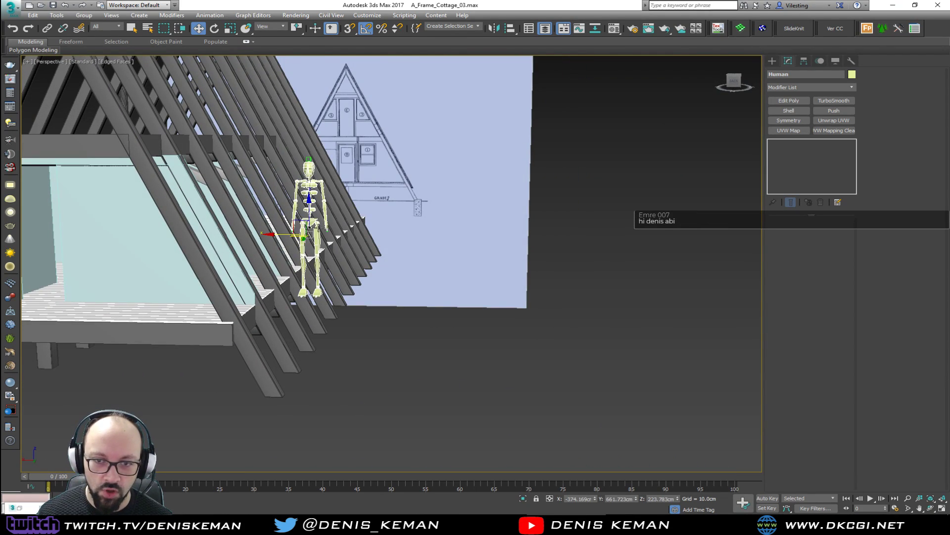
left_click_drag(308, 203, 308, 300)
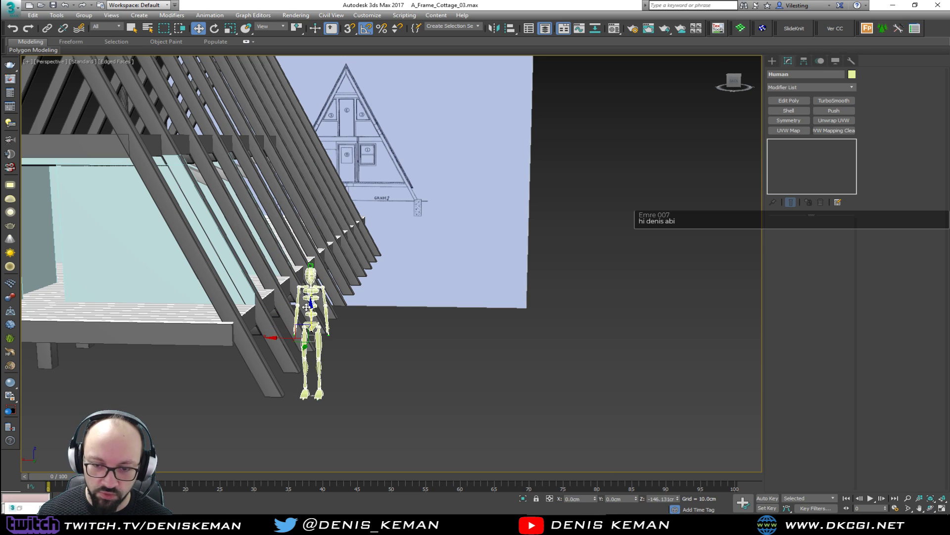
Step: Snap the Human figure's foot height to the bottom end of the cottage's corner rafter, and turn snapping off
scroll(320, 385, "up", 2)
middle_click_drag(315, 400, 296, 410, "alt")
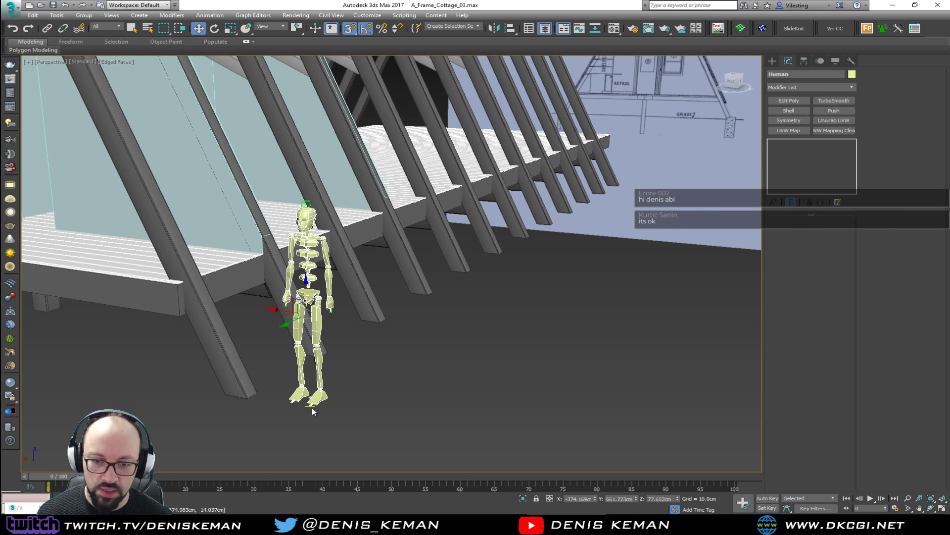
left_click_drag(312, 406, 248, 392)
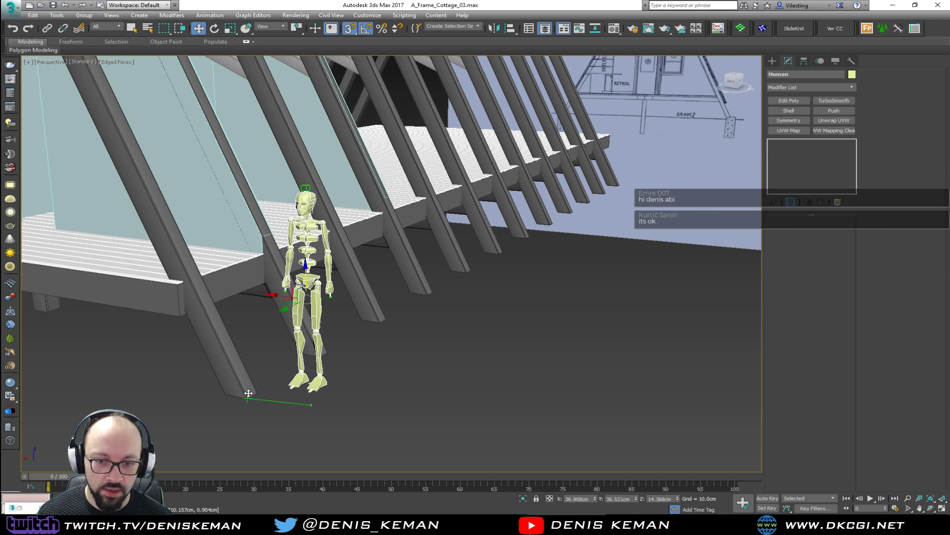
middle_click_drag(298, 369, 317, 340, "alt")
key("s")
left_click(516, 308)
Step: Move the Human figure onto the cottage floor directly in front of the hanging fireplace's opening
middle_click_drag(515, 307, 171, 338)
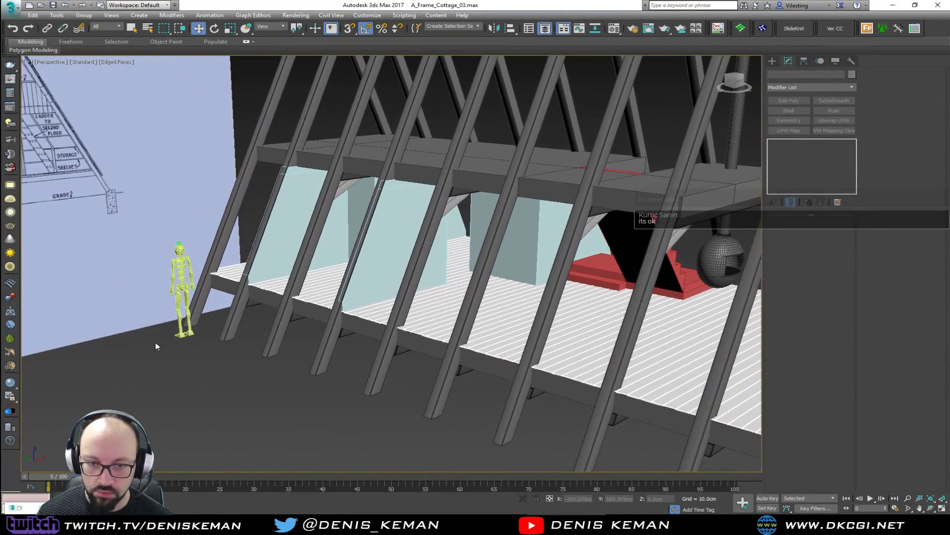
left_click(183, 332)
middle_click_drag(244, 328, 170, 353, "alt")
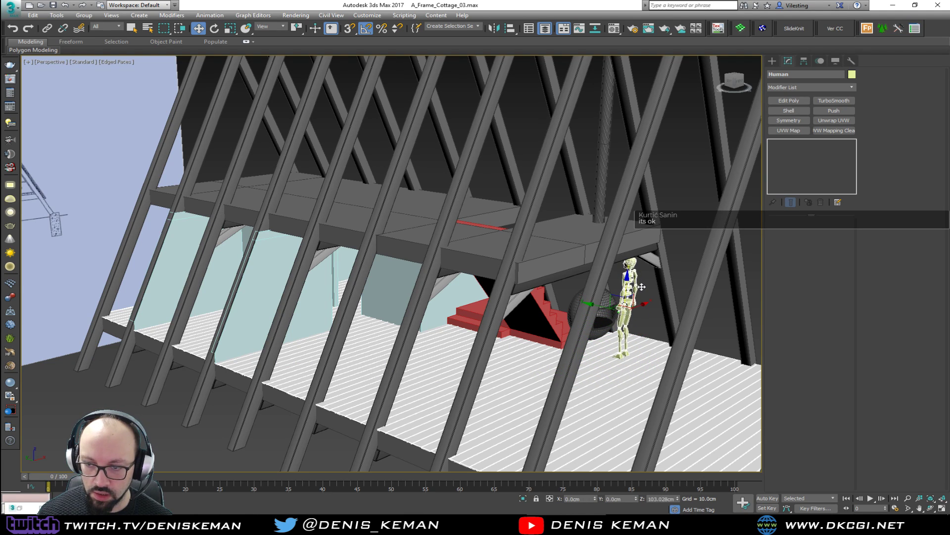
key("z")
mouse_move(596, 329)
middle_mouse_down("alt")
mouse_move(614, 318)
mouse_move(575, 322)
mouse_move(581, 332)
middle_mouse_up("alt")
left_click_drag(402, 269, 326, 291)
mouse_move(325, 291)
middle_mouse_down("alt")
mouse_move(377, 282)
mouse_move(337, 280)
mouse_move(276, 317)
middle_mouse_up("alt")
Step: Raise the fireplace sphere together with its inner part and chimney pipe to suit the Human figure's height
key("F4")
left_click(276, 317)
key("F4")
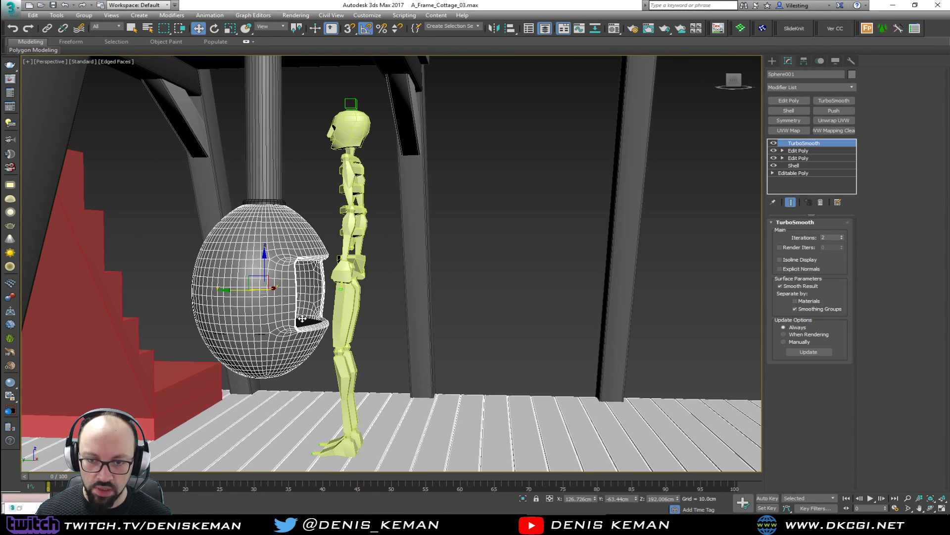
left_click(301, 319, "ctrl")
left_click(277, 200, "ctrl")
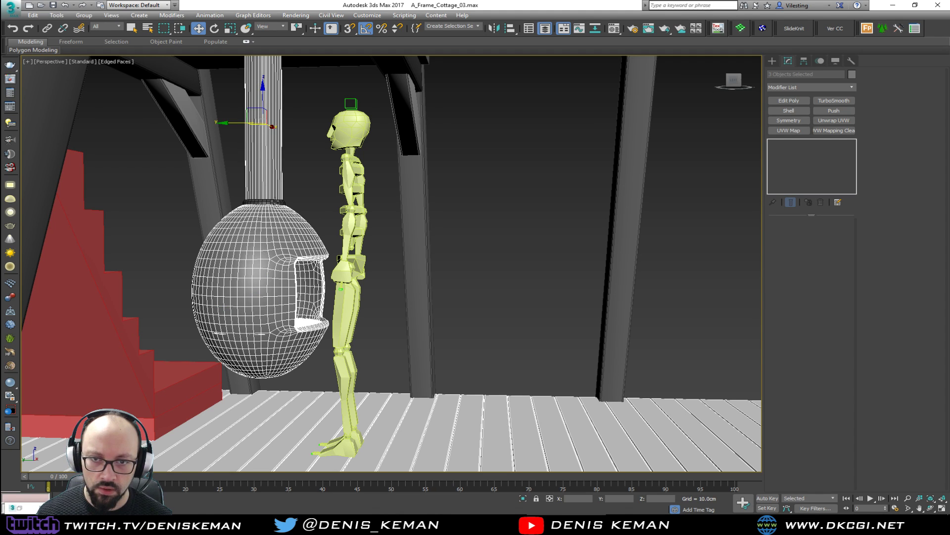
left_click_drag(262, 115, 267, 81)
middle_click_drag(268, 80, 317, 173, "alt")
left_click(558, 279)
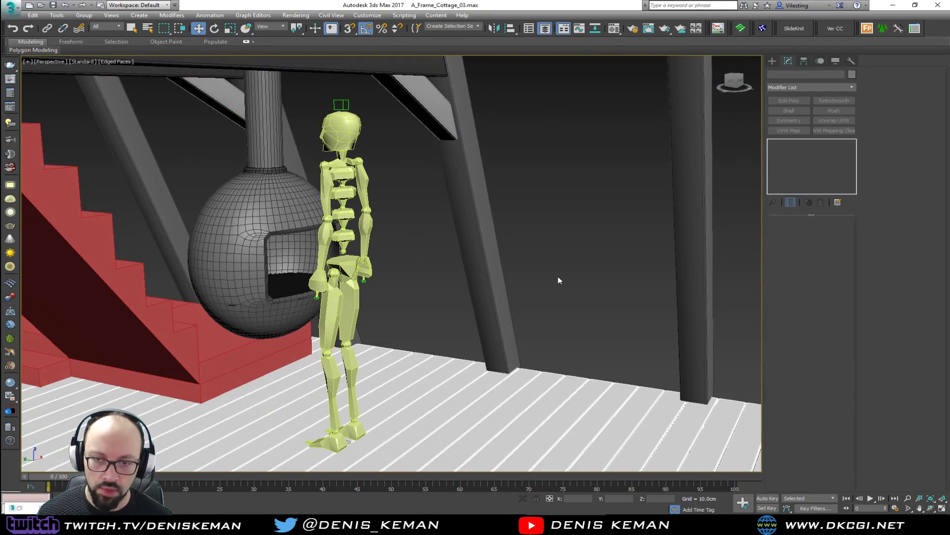
Step: Move the Human figure about 804 cm along Y, out of the interior to the open ground before the cottage's end
left_click(338, 323)
scroll(327, 337, "down", 8)
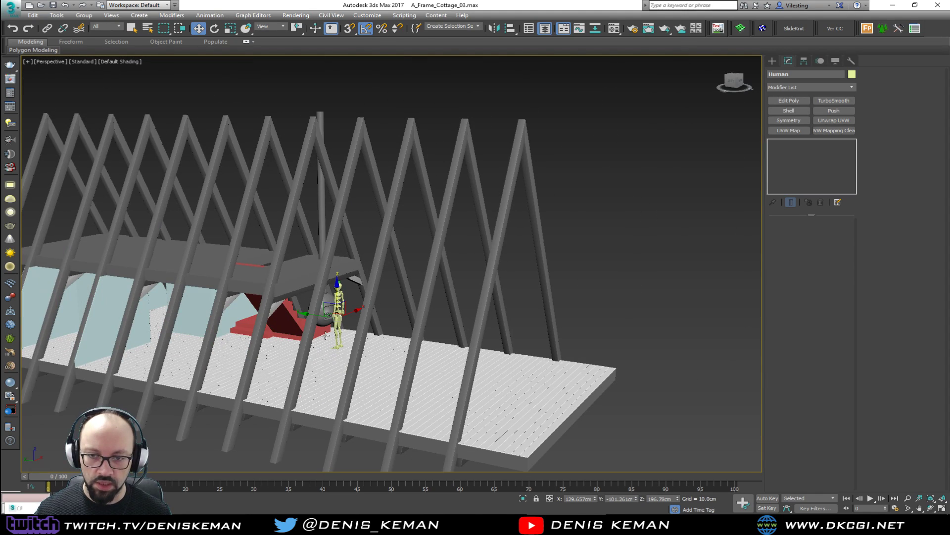
key("F4")
middle_click_drag(325, 341, 438, 311, "alt")
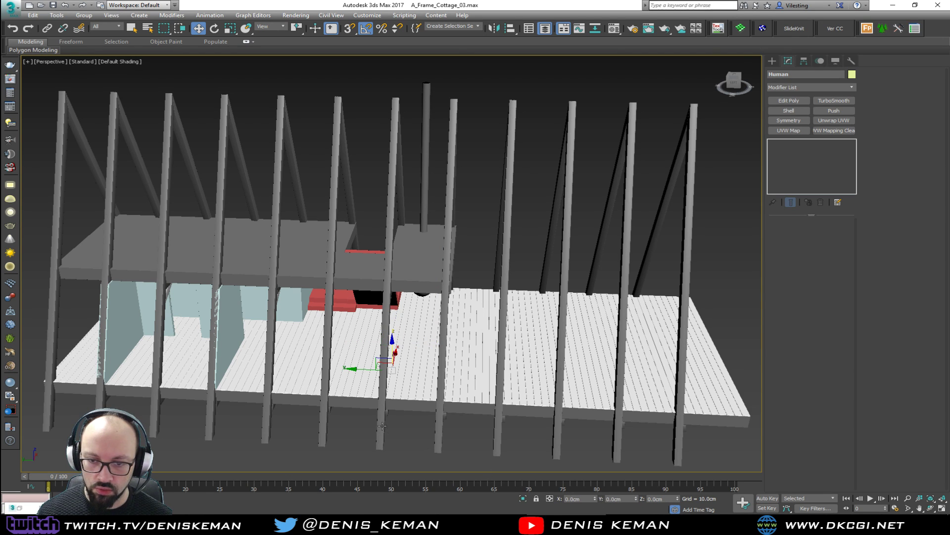
middle_click_drag(382, 425, 553, 311)
middle_click_drag(199, 293, 297, 282, "alt")
scroll(218, 302, "up", 5)
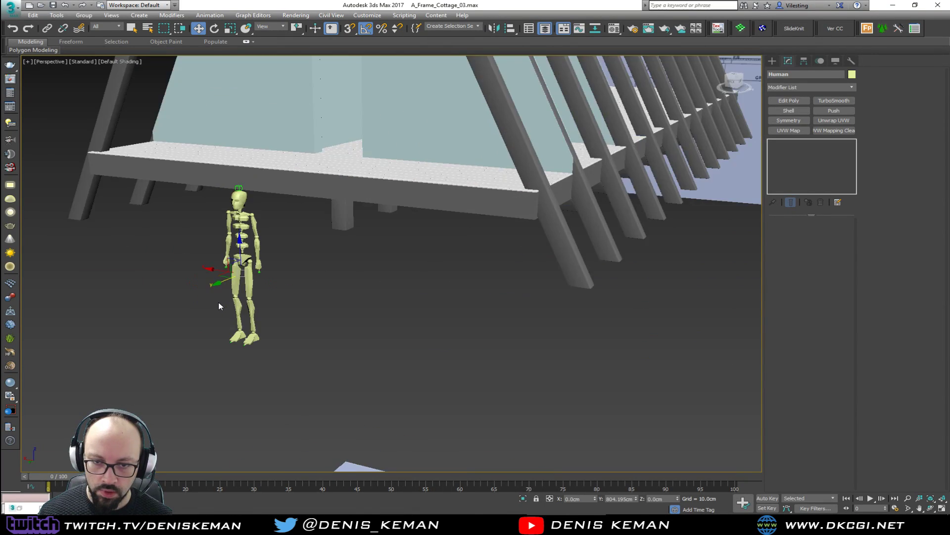
Step: Try to lower the Human figure's pivot toward its feet, undo the move and leave pivot editing
scroll(219, 303, "up", 4)
left_click(809, 61)
left_click(810, 120)
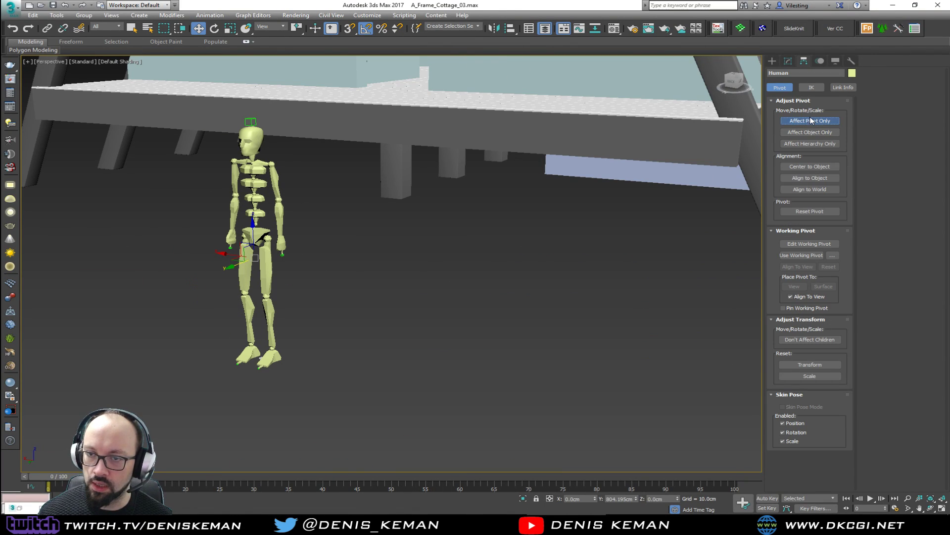
left_click_drag(254, 226, 268, 322)
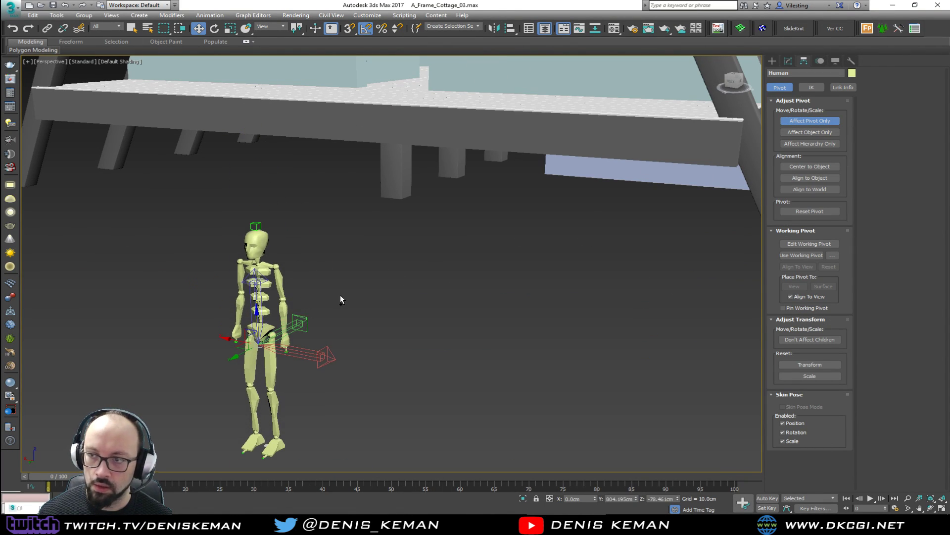
key("ctrl+z")
left_click(812, 123)
left_click(812, 123)
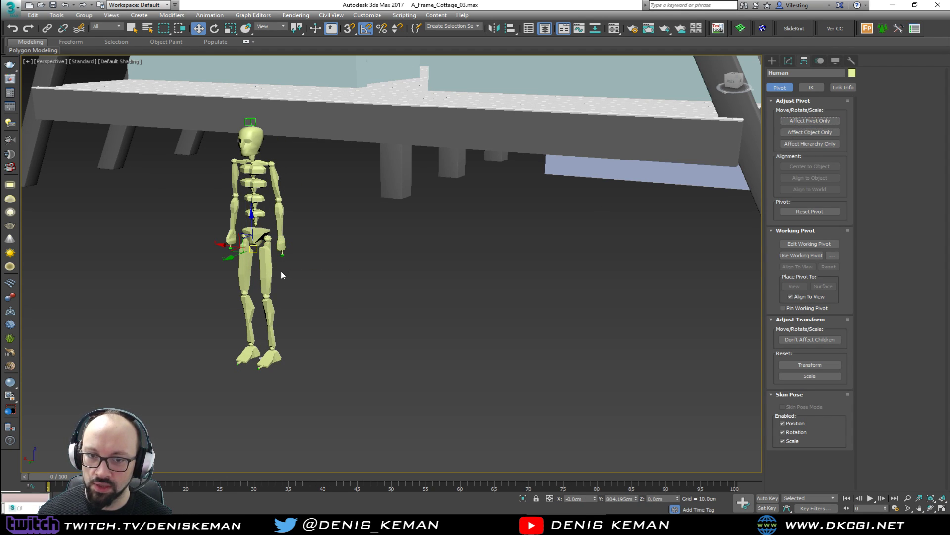
Step: Move the Human figure along X to the open ground beside the cottage's corner rafter
left_click_drag(227, 250, 754, 253)
middle_click_drag(755, 252, 412, 234)
left_click_drag(411, 231, 448, 188)
middle_click_drag(448, 188, 377, 286, "alt")
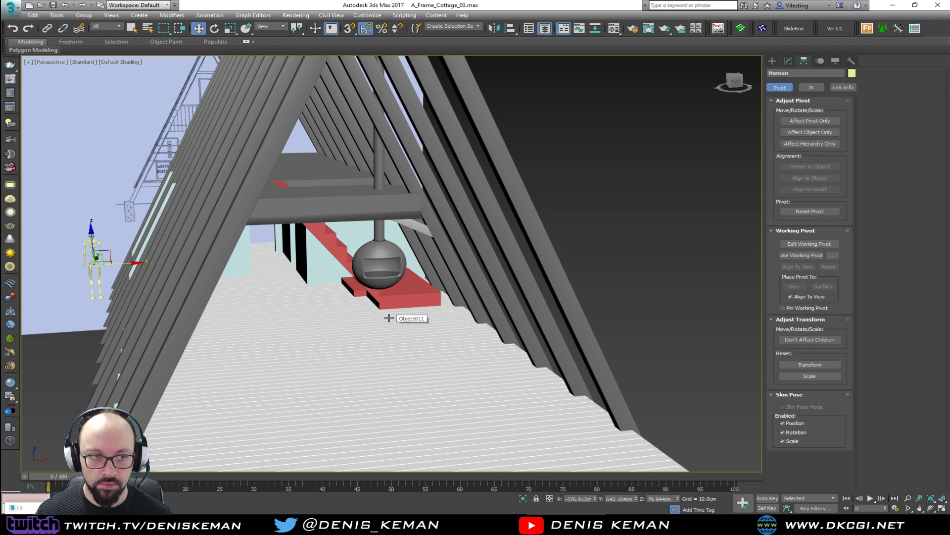
Step: Turn on edged-face display and inspect the hanging fireplace's position in front of the red staircase
scroll(389, 318, "up", 4)
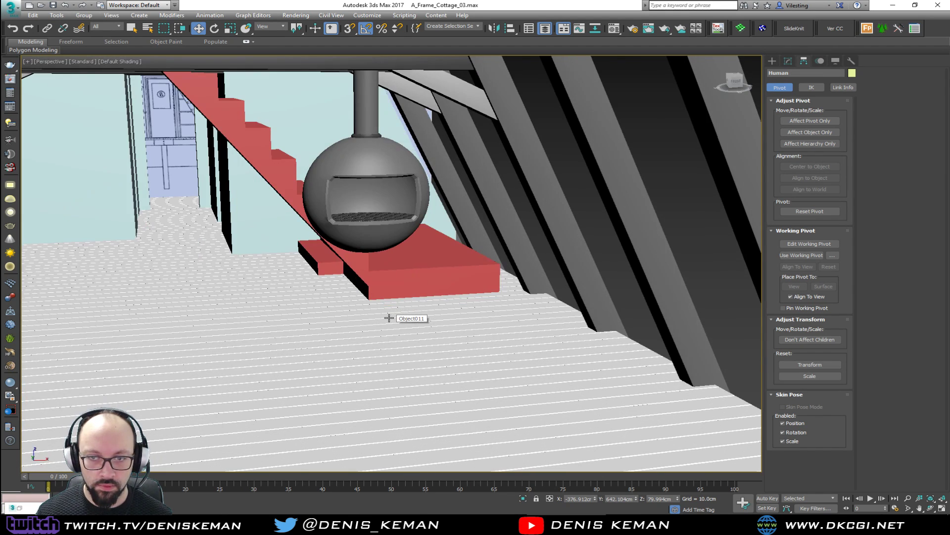
scroll(365, 231, "up", 3)
middle_click_drag(365, 232, 403, 276)
key("F4")
scroll(403, 277, "down", 6)
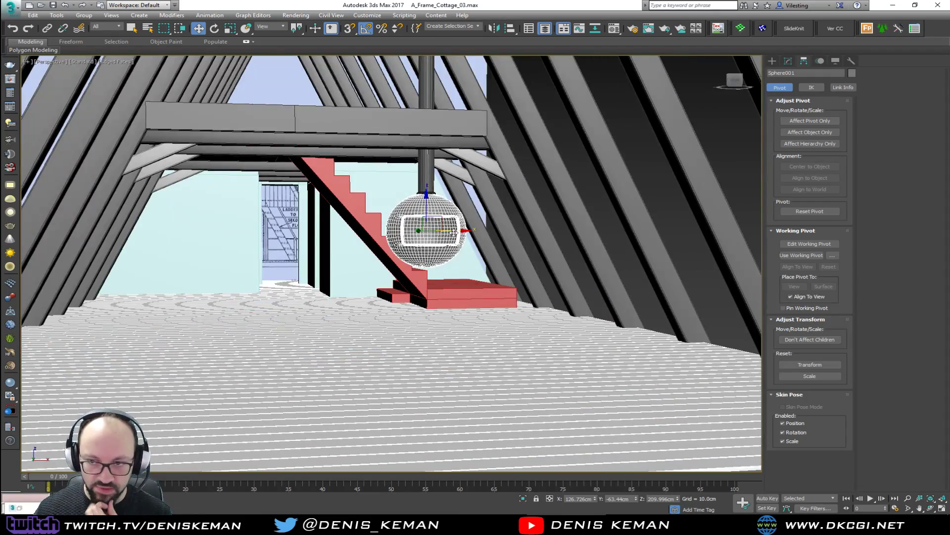
left_click(602, 221)
Step: Select the light blue ground-floor walls and examine the cottage's end facade beside the Human figure
middle_click_drag(603, 222, 403, 254, "alt")
left_click(315, 236)
scroll(316, 236, "up", 5)
scroll(315, 234, "down", 2)
middle_click_drag(315, 234, 291, 273, "alt")
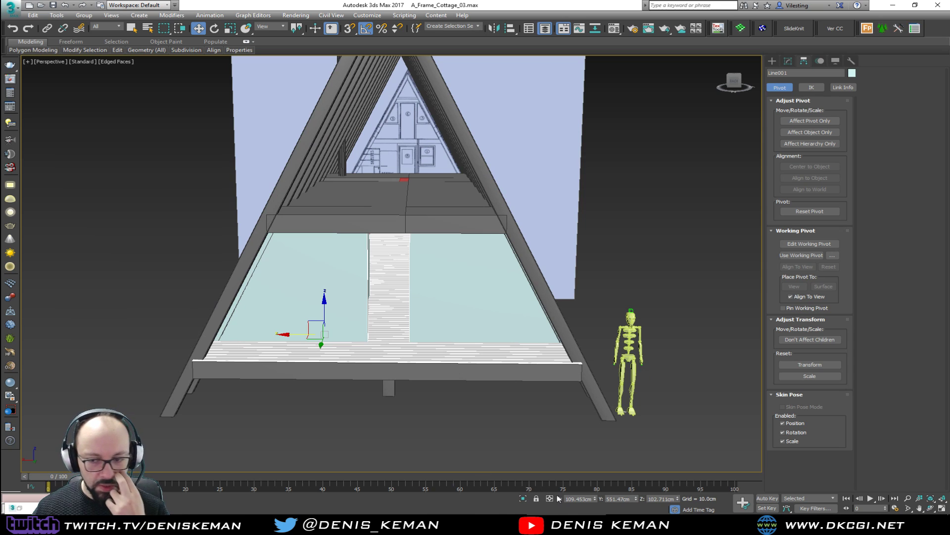
Step: Switch to Windows Photo Viewer and examine the A-frame reference photos Type_03 to Type_10 for facade and window layouts
key("alt+Tab")
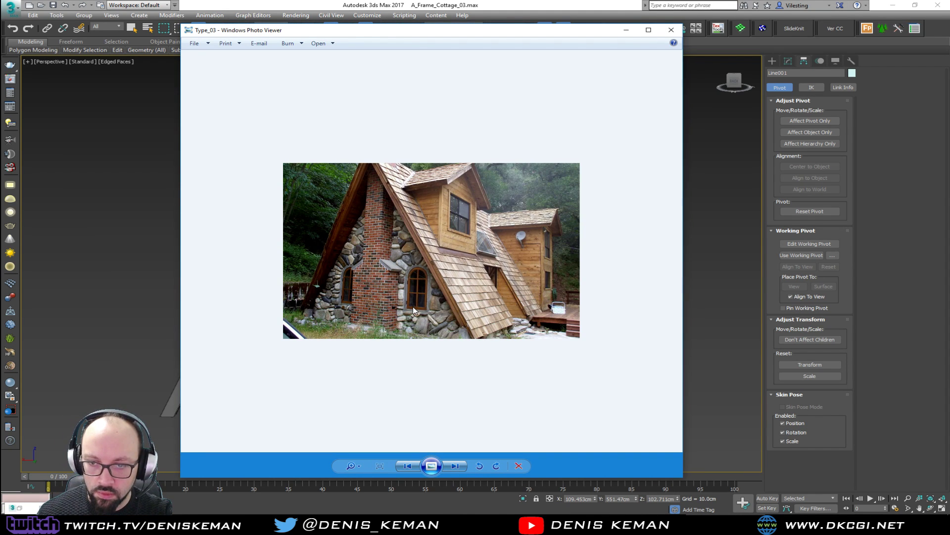
scroll(413, 306, "up", 1)
scroll(413, 308, "up", 1)
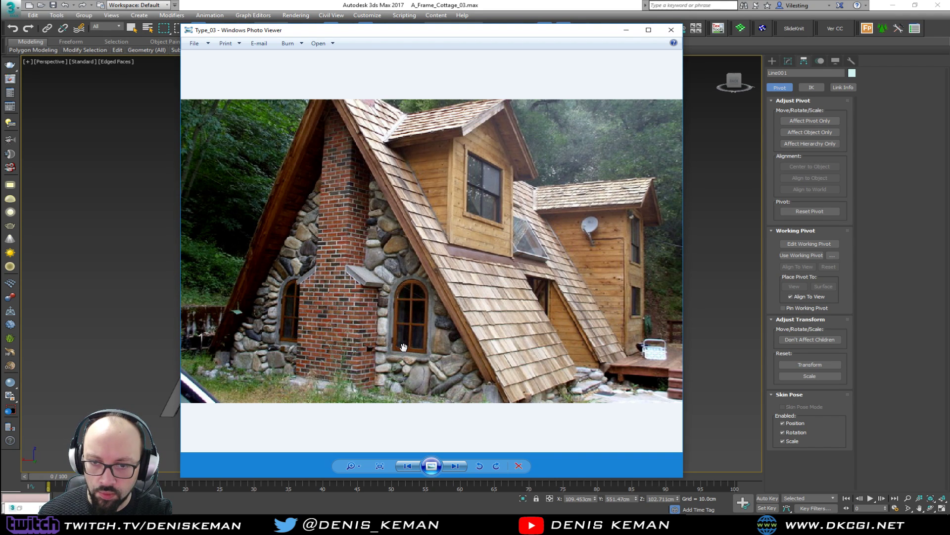
key("Right")
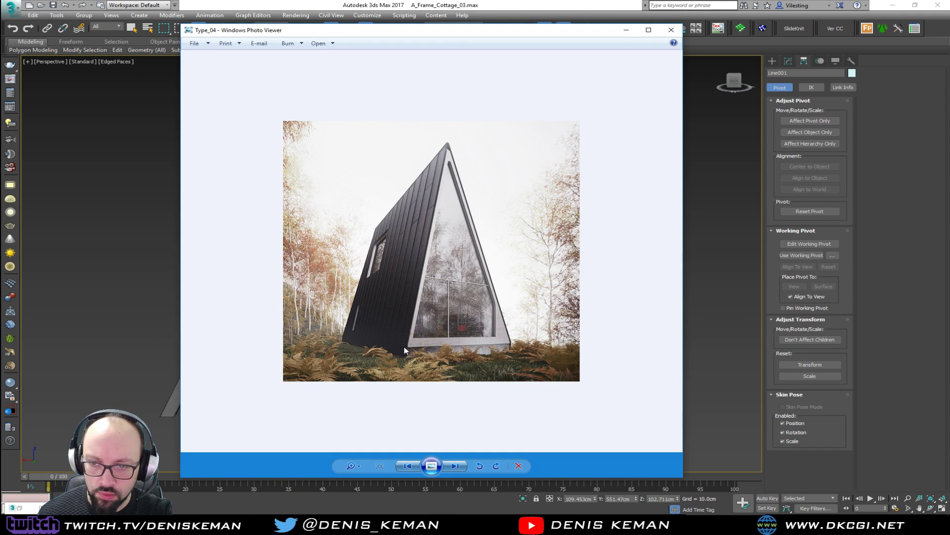
key("Right")
key("Right")
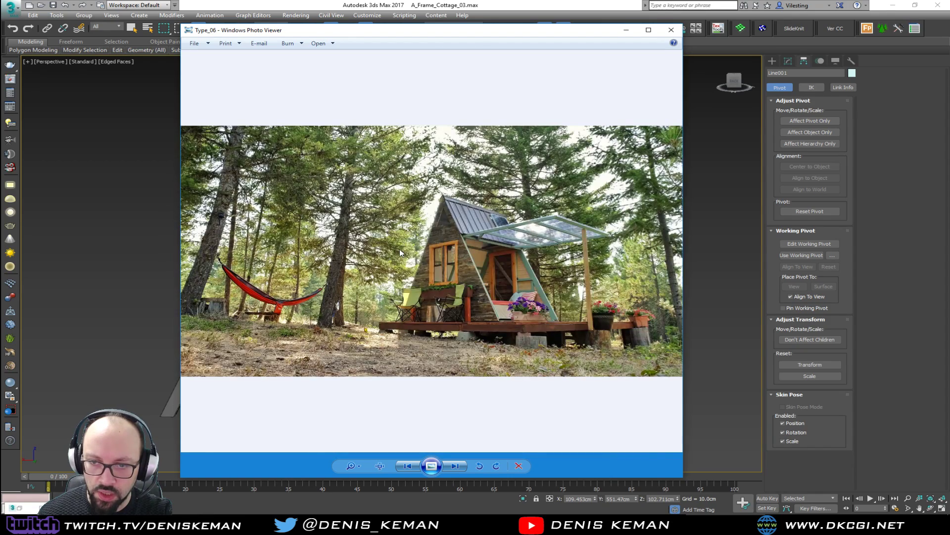
scroll(450, 256, "up", 5)
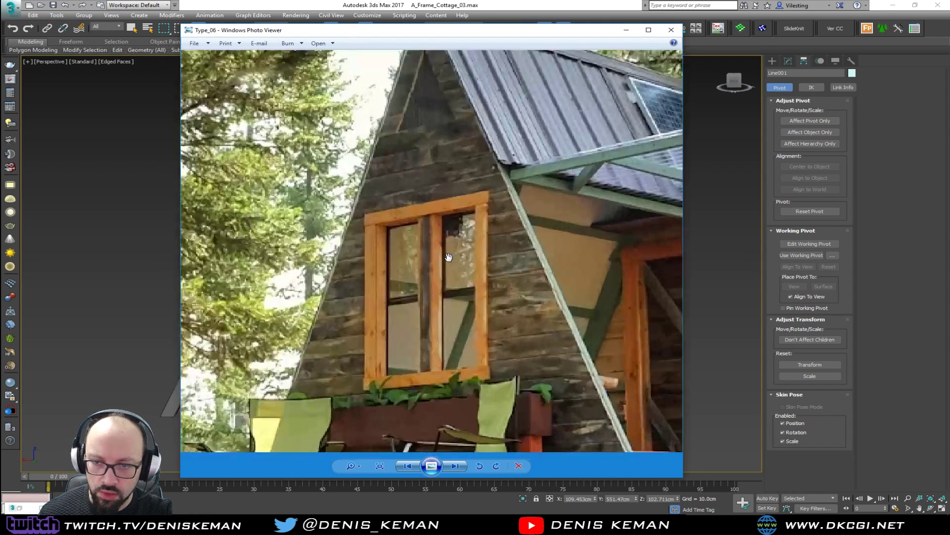
key("Right")
key("Right")
key("Right")
key("Right")
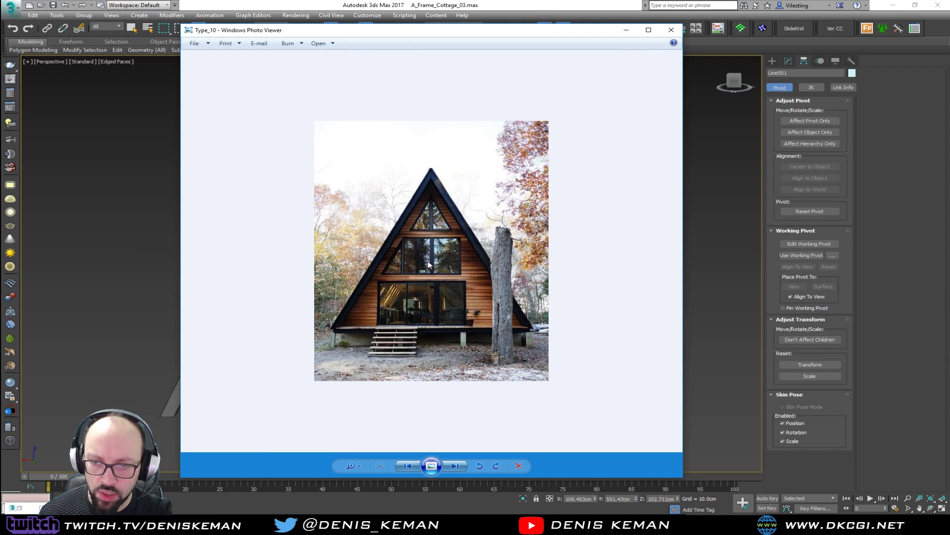
Step: Examine the door and window layouts in reference photos Front_Idea, T_10 and T_12, and return to the cottage model
key("Right")
key("Right")
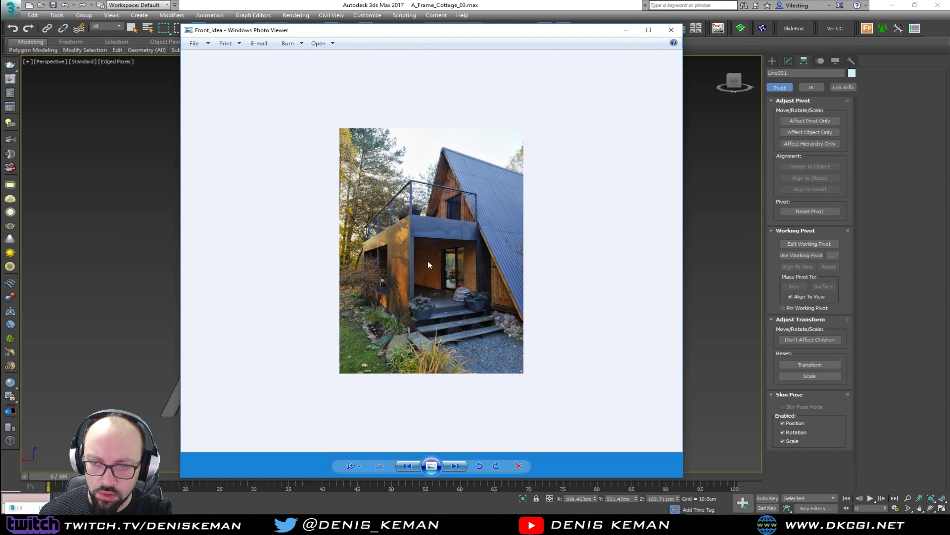
key("Right")
scroll(397, 288, "up", 3)
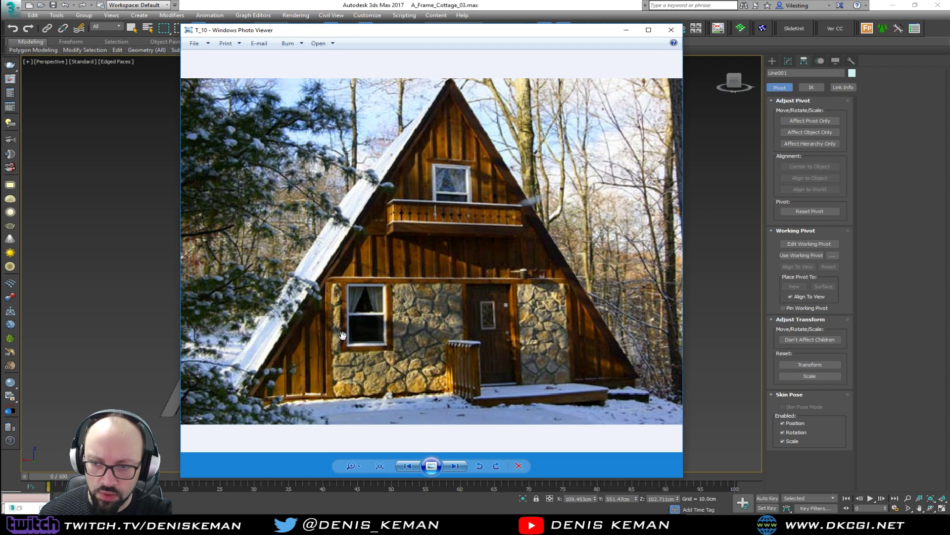
key("Right")
key("Right")
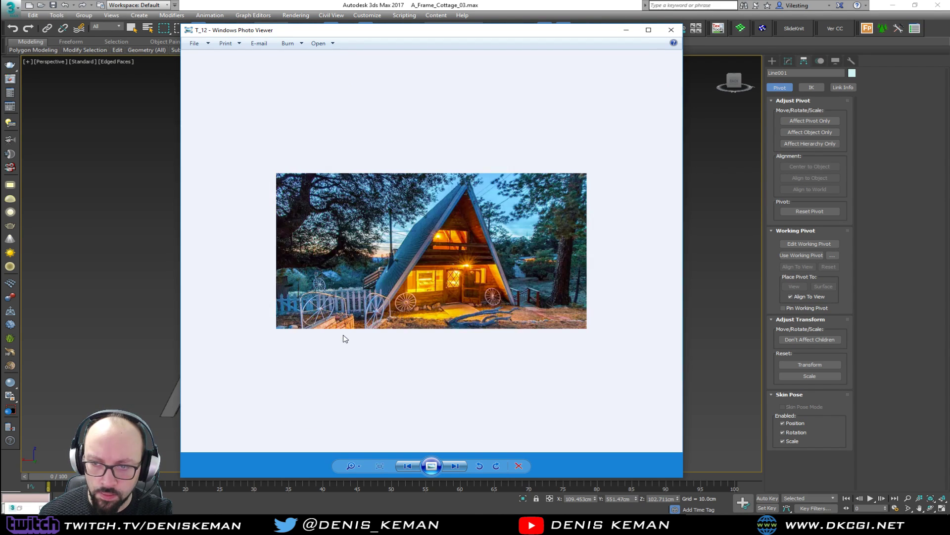
scroll(454, 250, "up", 2)
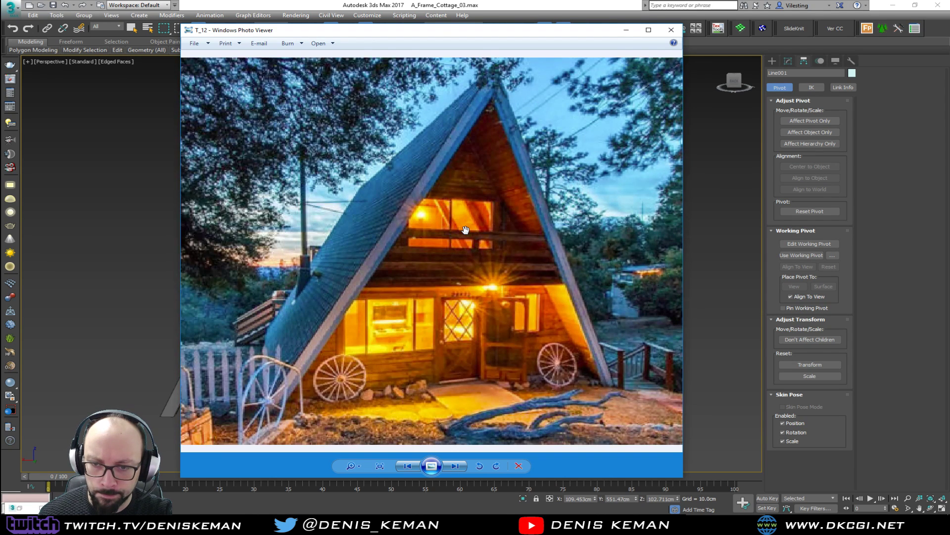
scroll(453, 342, "up", 2)
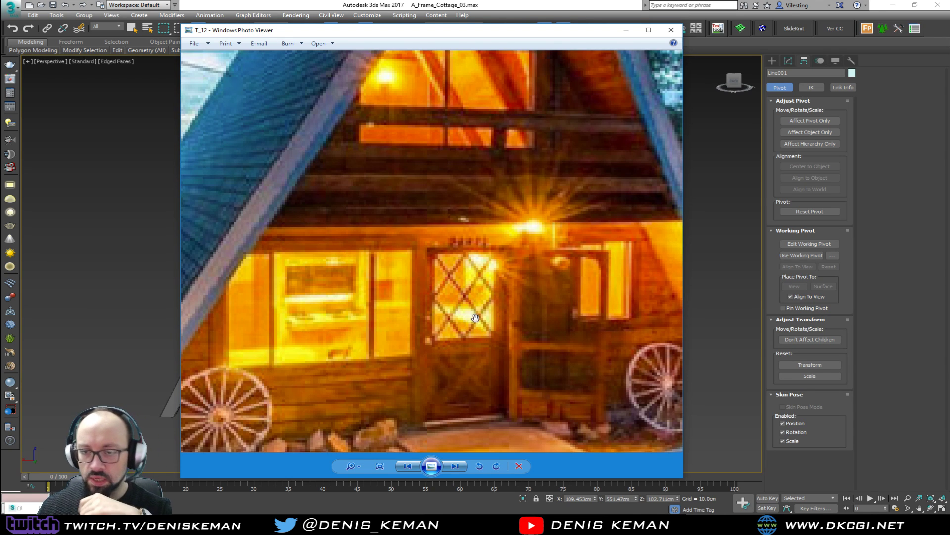
left_click(626, 29)
middle_click_drag(434, 274, 436, 356, "alt")
Step: Switch to the web browser and search DuckDuckGo for "door size"
left_click(286, 441)
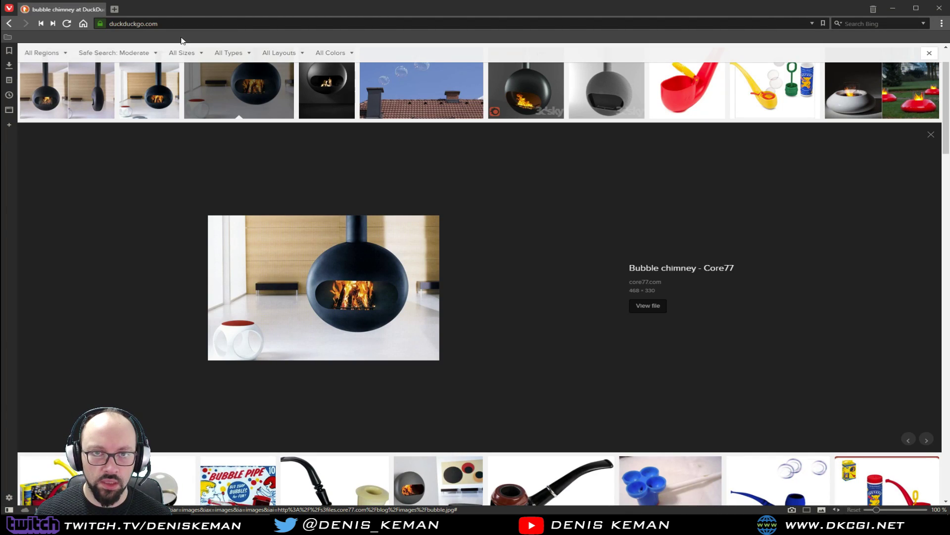
left_click_drag(182, 24, 89, 18)
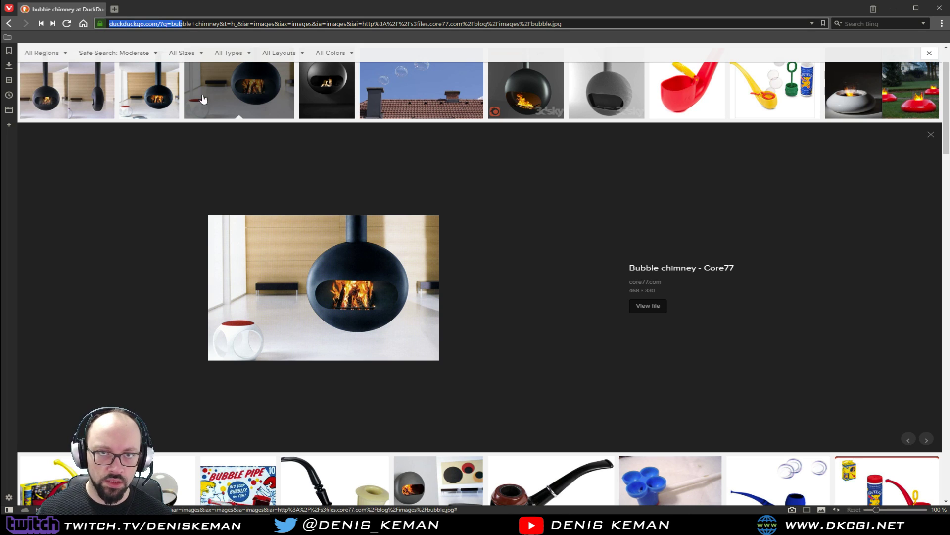
scroll(200, 89, "up", 2)
left_click(85, 23)
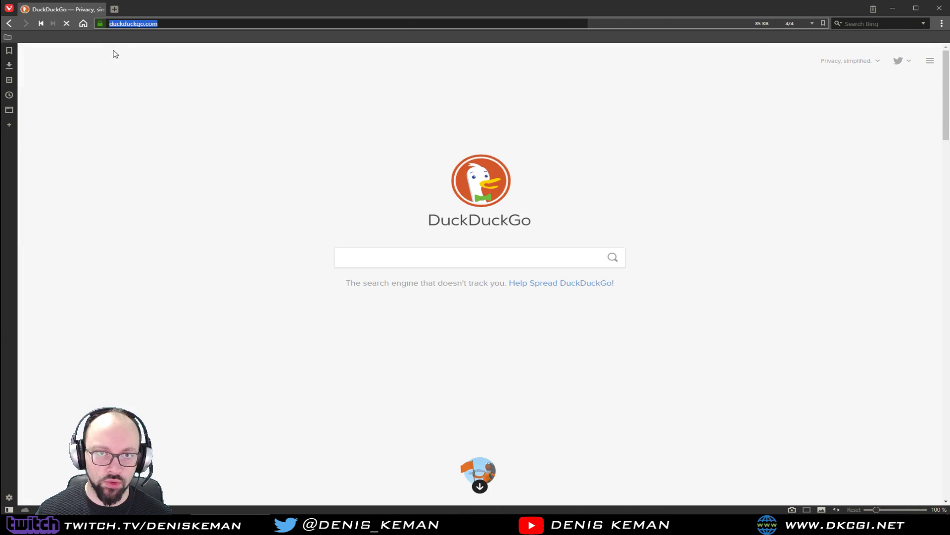
left_click(403, 256)
type("door ")
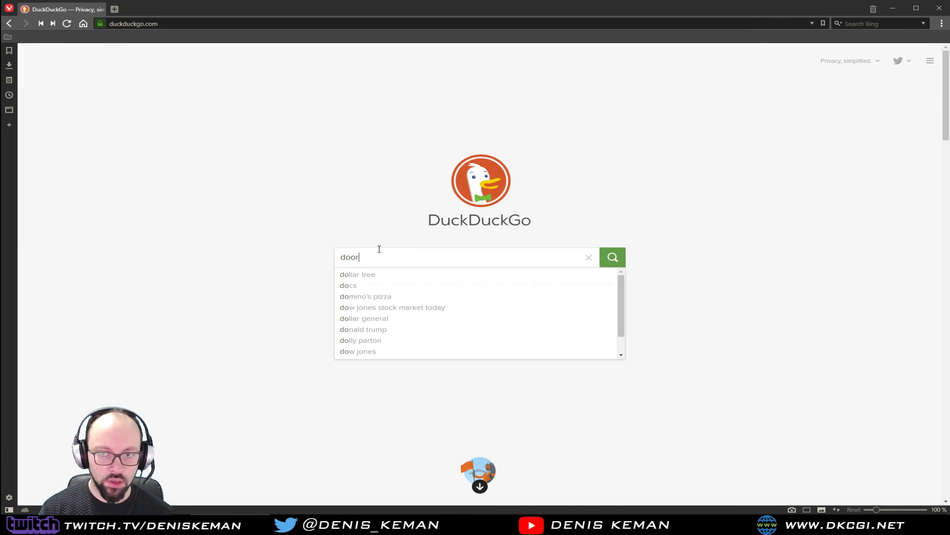
type("size")
key("Return")
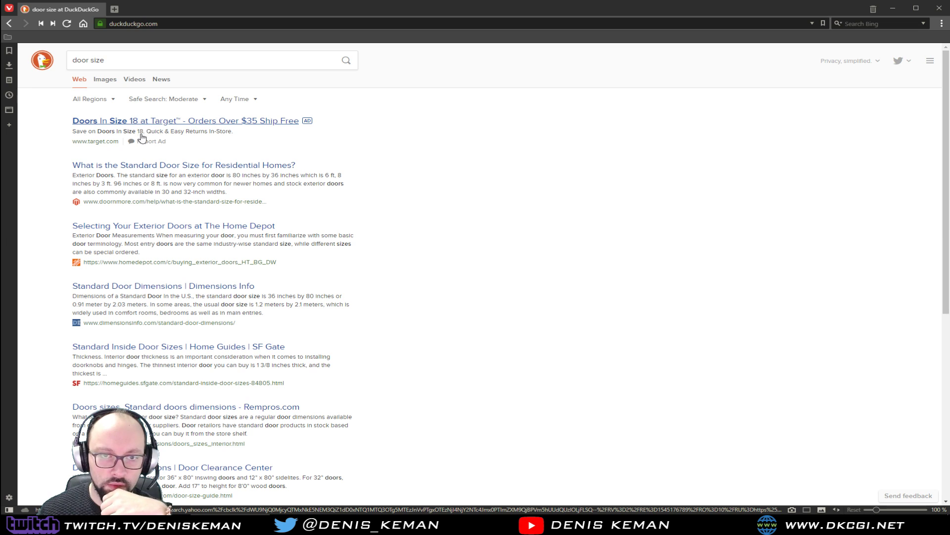
Step: Read the article on standard door sizes for residential homes, and go back to the search results
left_click(133, 167)
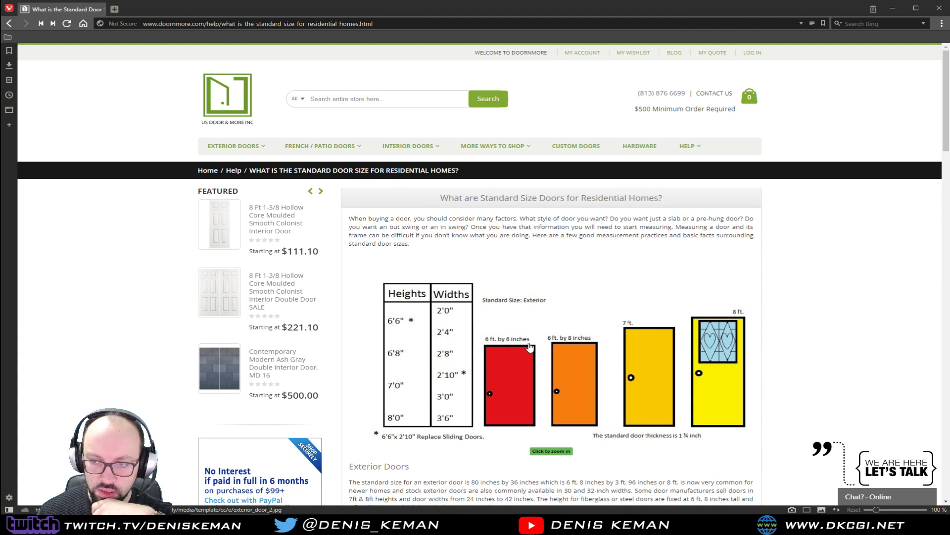
scroll(530, 346, "down", 5)
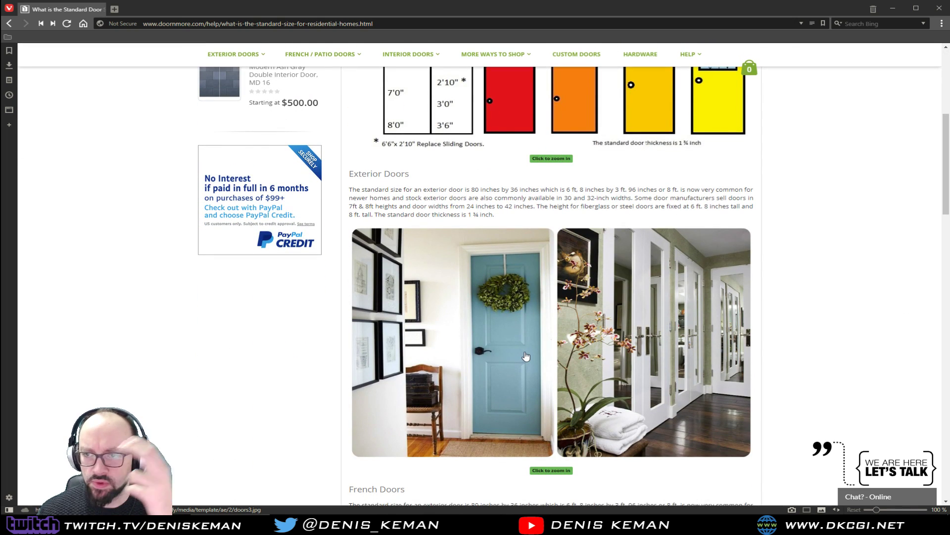
key("alt+Left")
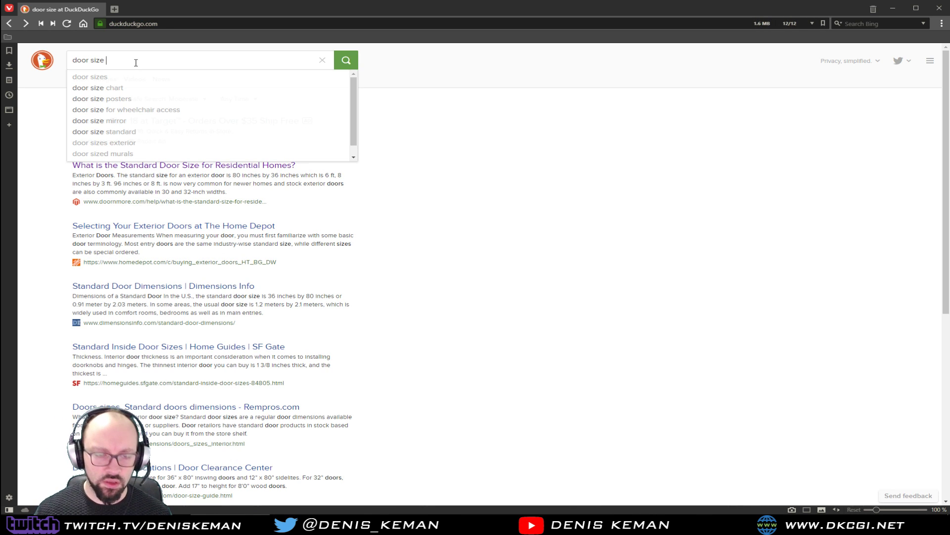
Step: Search for "door size cm" and read the Quora page on the width and height of an average door
type("cm")
key("Return")
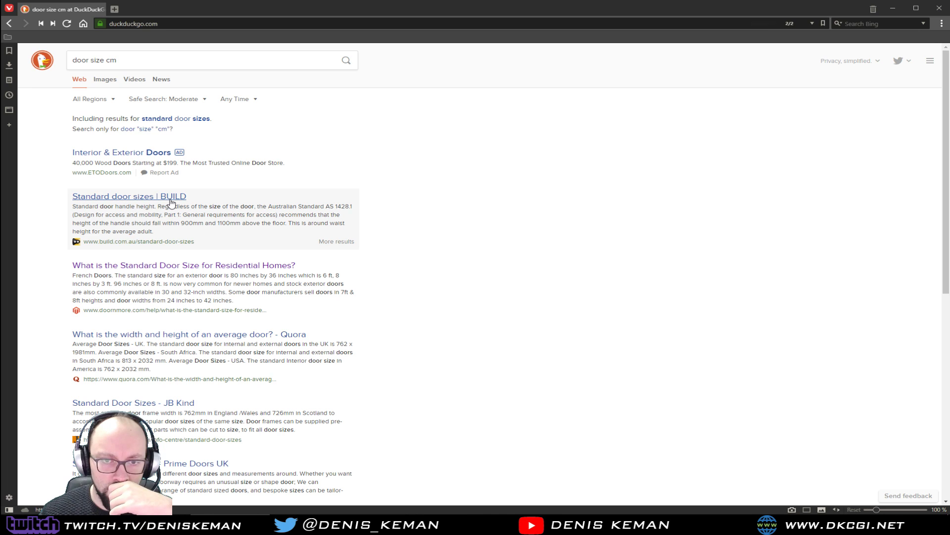
left_click(236, 336)
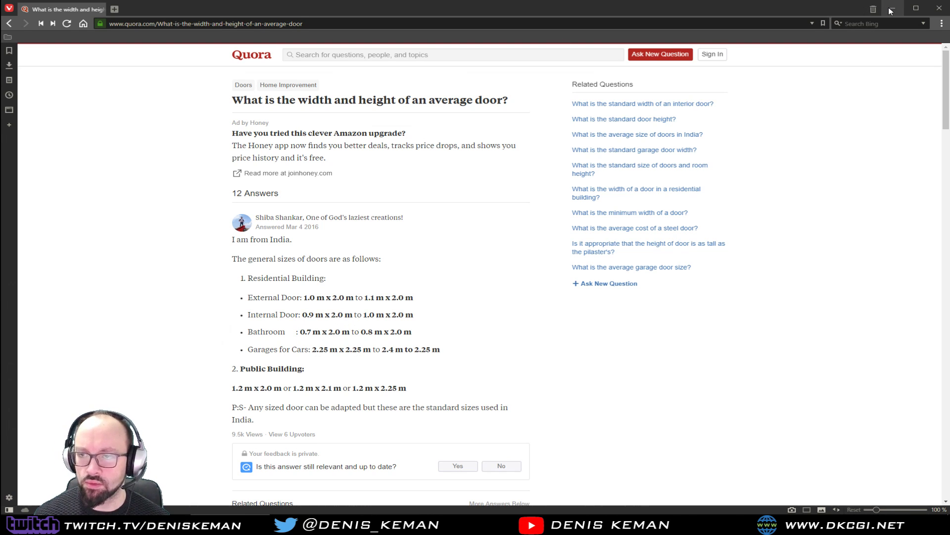
Step: Switch back to 3ds Max and create a box about 61 cm wide and 88 cm high before the cottage's end
key("alt+Tab")
middle_click_drag(446, 303, 455, 213)
left_click(772, 60)
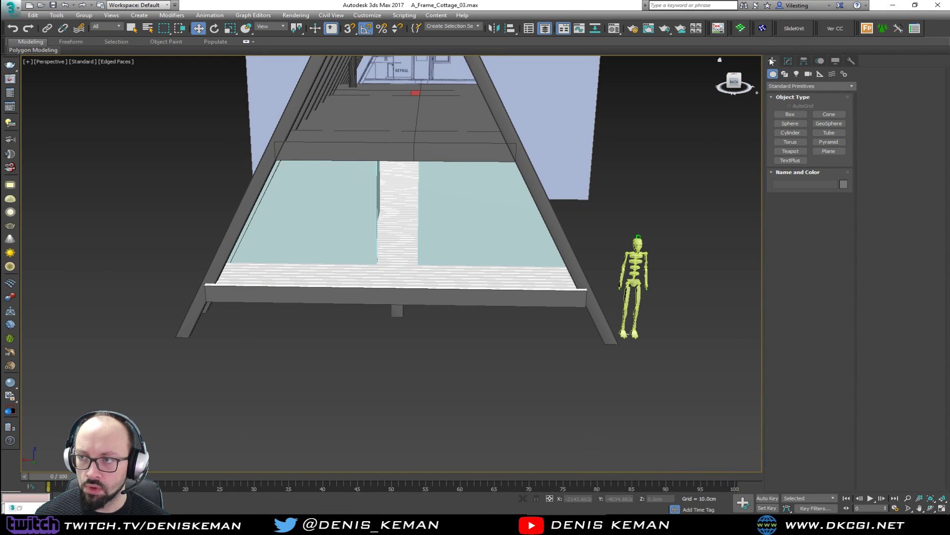
left_click(790, 114)
left_click_drag(375, 405, 419, 409)
left_click(423, 350)
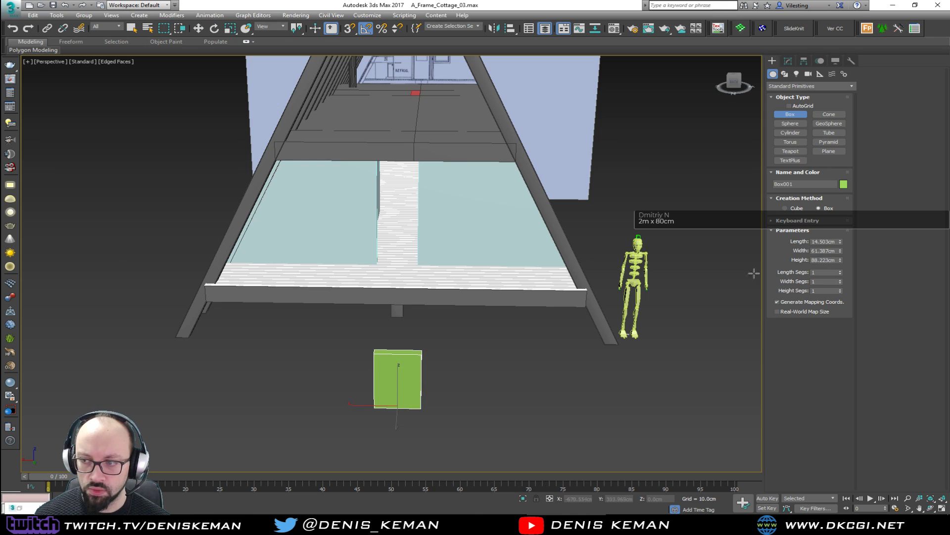
Step: Set the box's width to 100 cm and its height to 200 cm
double_click(824, 250)
type("100")
key("Tab")
type("200")
key("Return")
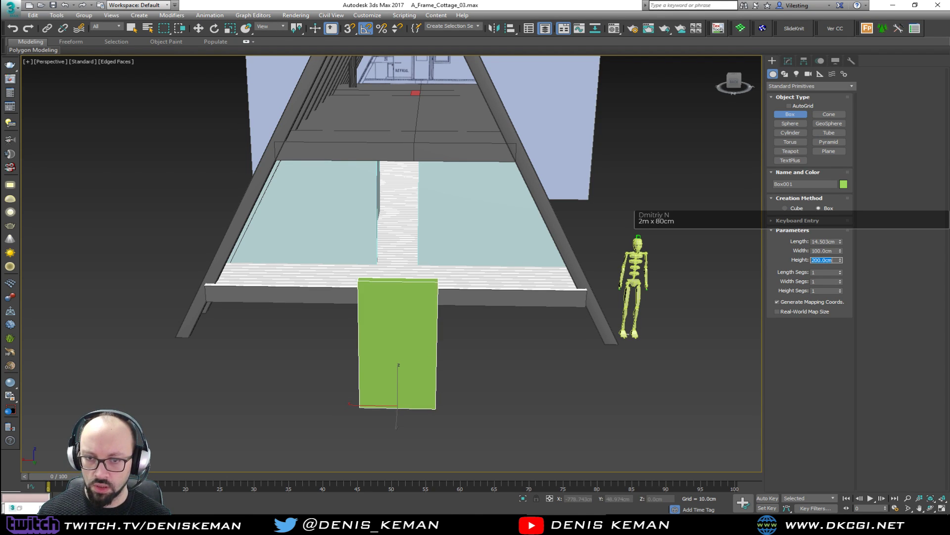
Step: Move the box against the middle of the end wall and raise it about 104 cm onto the deck
right_click(397, 371)
middle_click_drag(397, 371, 362, 390, "alt")
left_click_drag(377, 400, 454, 280)
scroll(462, 297, "up", 5)
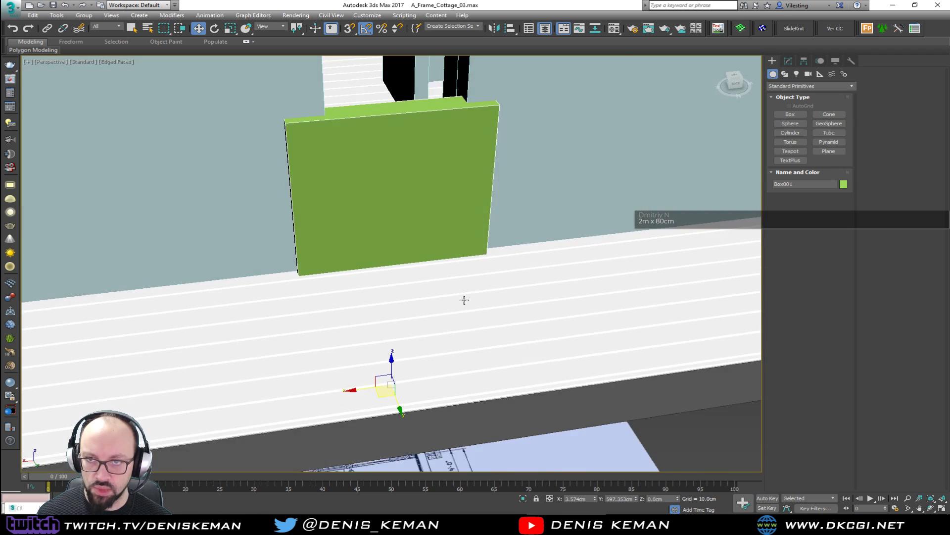
left_click_drag(389, 356, 418, 227)
Step: Isolate the door box together with the light blue wall object, and clear the selection
middle_click_drag(417, 227, 503, 240, "alt")
left_click(526, 239, "ctrl")
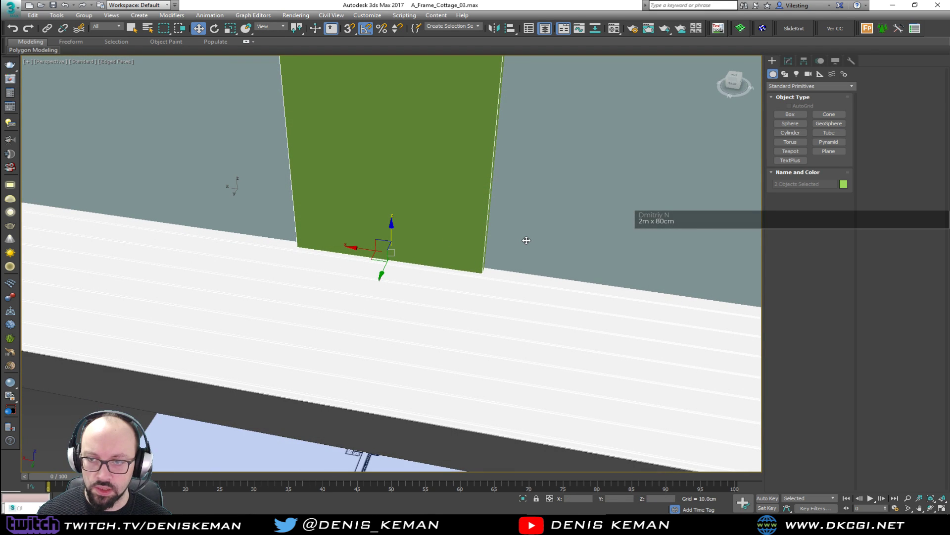
key("alt+q")
left_click(663, 333)
middle_click_drag(663, 333, 267, 333, "alt")
middle_click_drag(393, 394, 386, 357)
Step: Set the door box's width to 80 cm
left_click(425, 336)
left_click(789, 60)
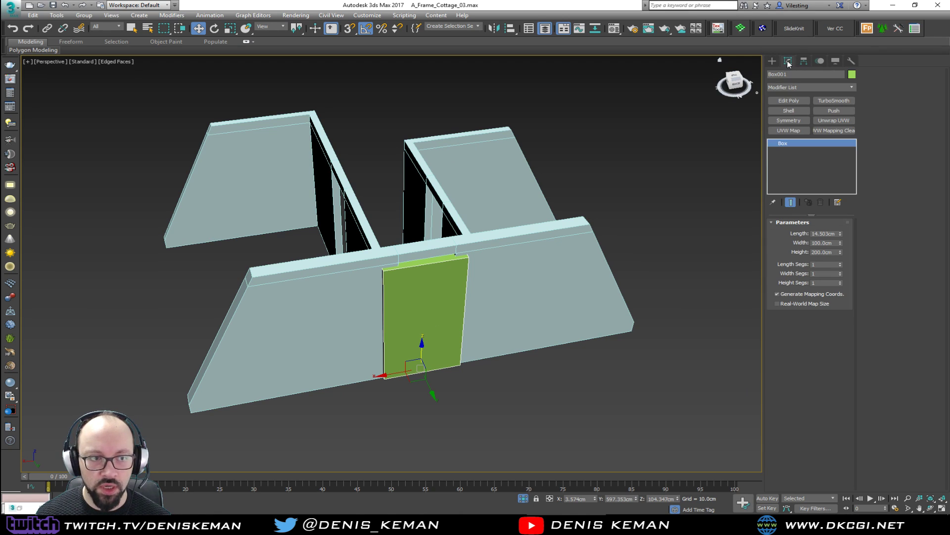
double_click(833, 243)
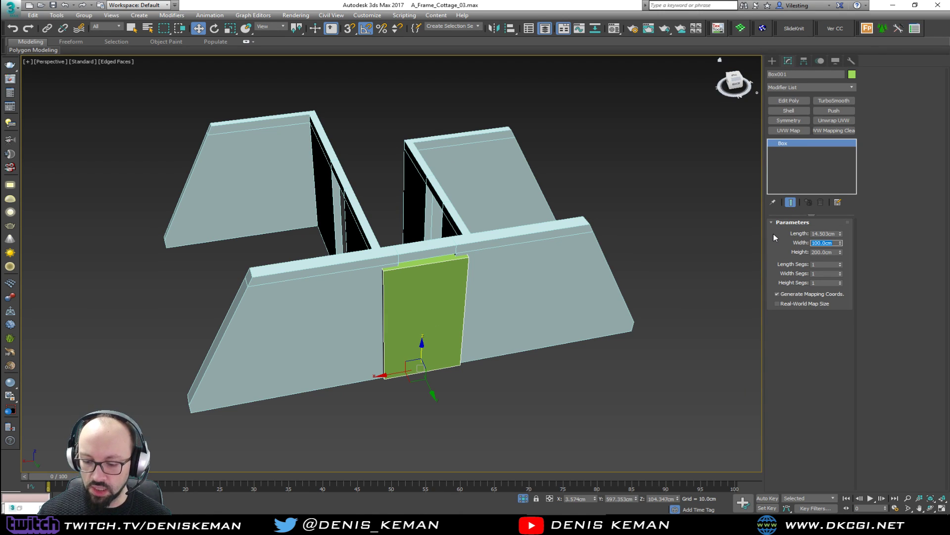
type("80")
key("Return")
Step: Snap both inner side faces of the end wall's door opening to the side edges of the door box
middle_click_drag(551, 263, 519, 193, "alt")
scroll(460, 378, "up", 8)
left_click(463, 376)
middle_click_drag(463, 376, 504, 329, "alt")
key("4")
left_click(599, 358)
middle_click_drag(599, 359, 578, 302, "alt")
left_click_drag(573, 262, 630, 322)
key("s")
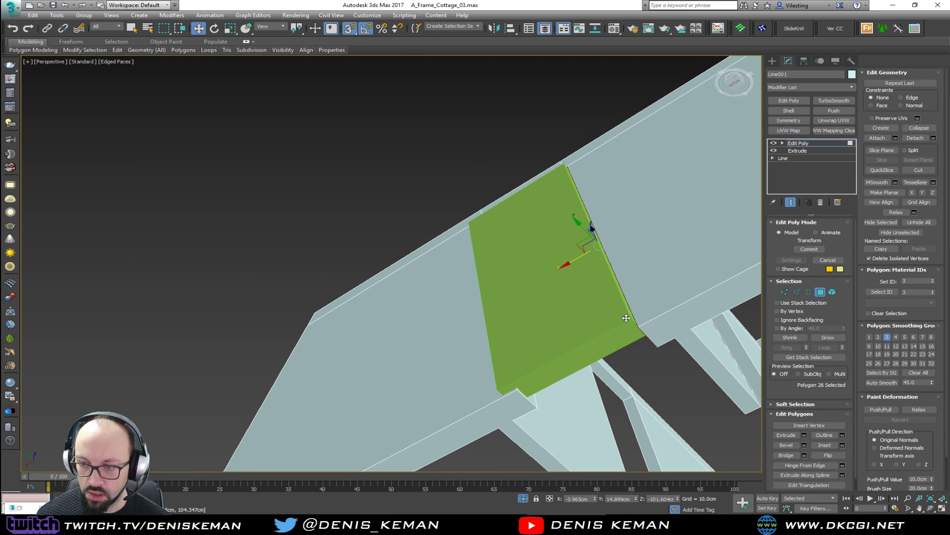
left_click(483, 324)
left_click_drag(484, 313, 501, 386)
middle_click_drag(507, 367, 553, 436, "alt")
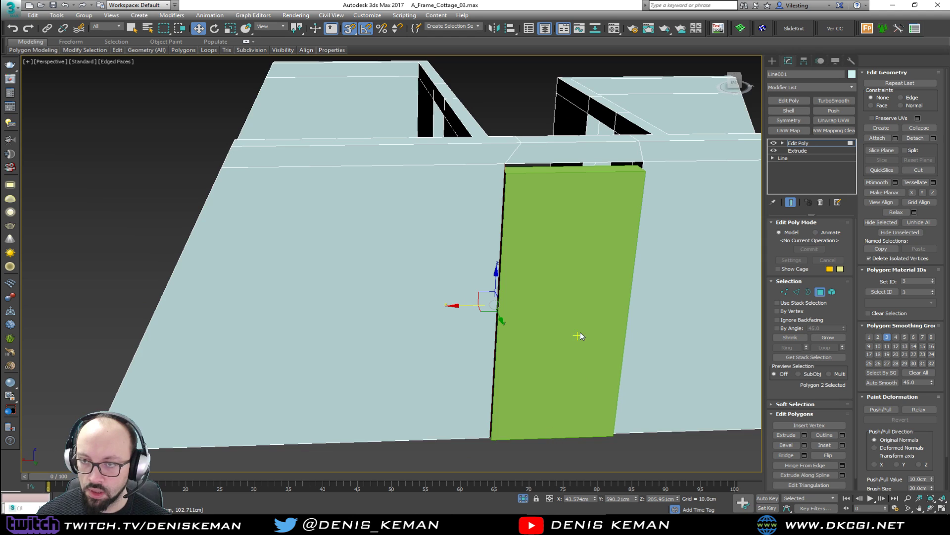
Step: Select the wall's row of vertices at door-head height in the wireframe front view and make them planar in Z
scroll(461, 355, "down", 5)
middle_click_drag(461, 355, 456, 324, "alt")
key("F3")
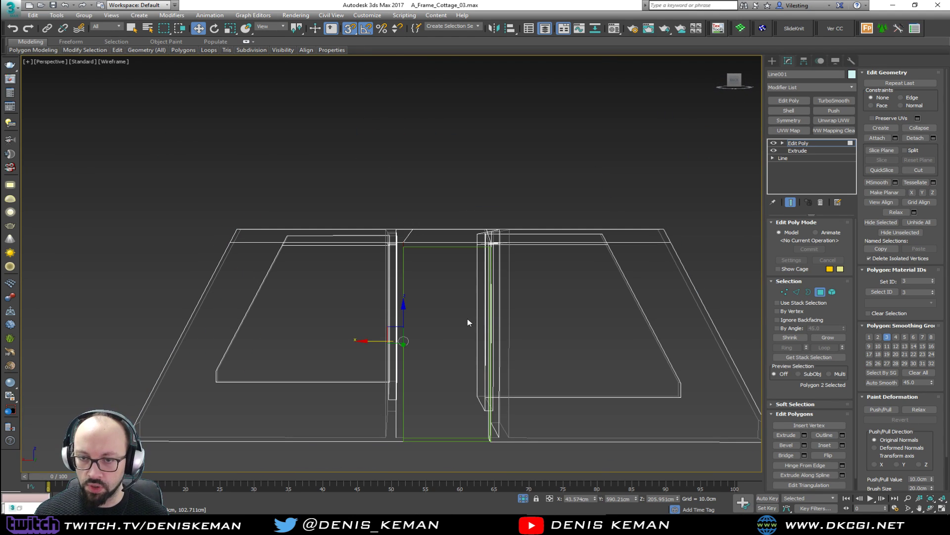
key("1")
key("alt+w")
right_click(576, 210)
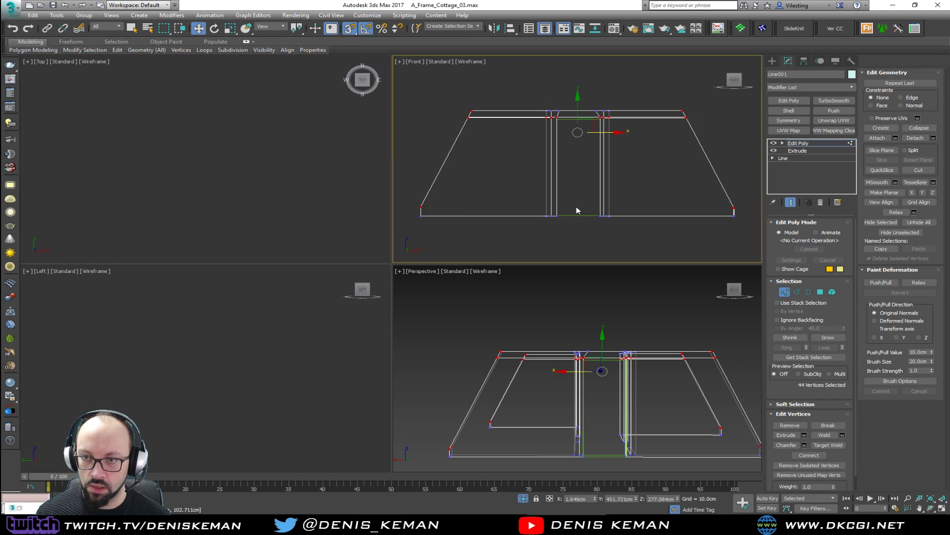
key("alt+w")
middle_click_drag(576, 208, 576, 209)
left_click_drag(137, 211, 138, 210)
scroll(370, 203, "up", 6)
middle_click_drag(393, 197, 432, 201)
left_click(933, 192)
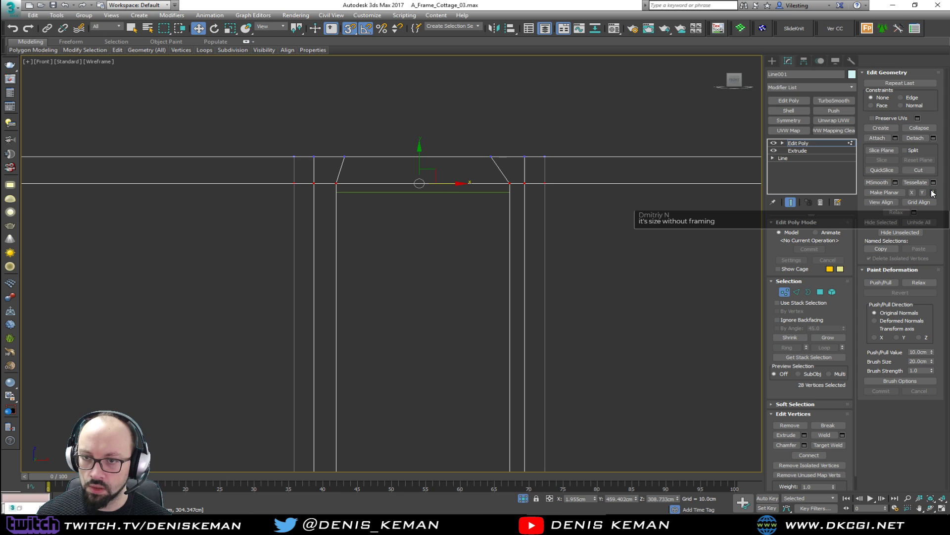
Step: Lower the selected wall vertices straight down to the door box's top edge, and leave vertex editing in the shaded perspective view
left_click_drag(419, 183, 340, 194)
key("alt+w")
right_click(520, 313)
key("alt+w")
middle_click_drag(520, 313, 546, 325, "alt")
key("F3")
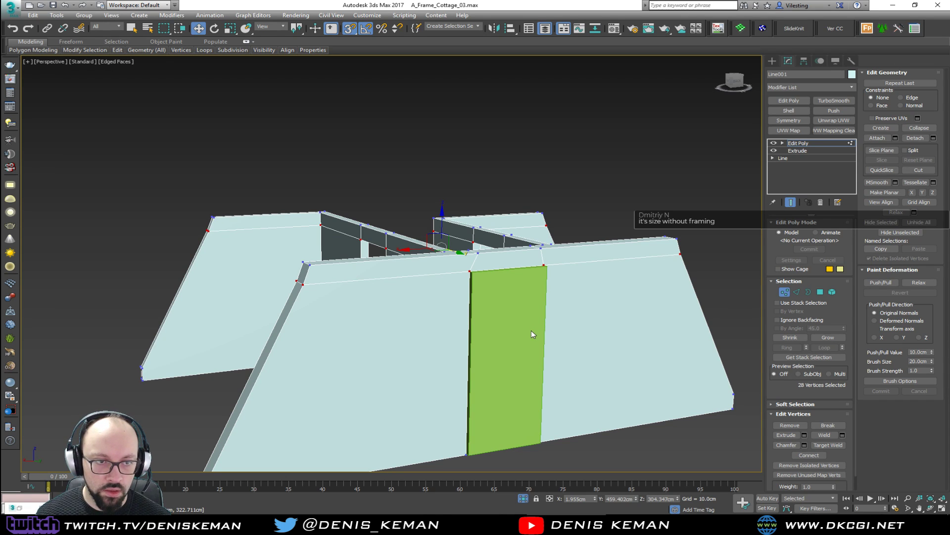
left_click(785, 292)
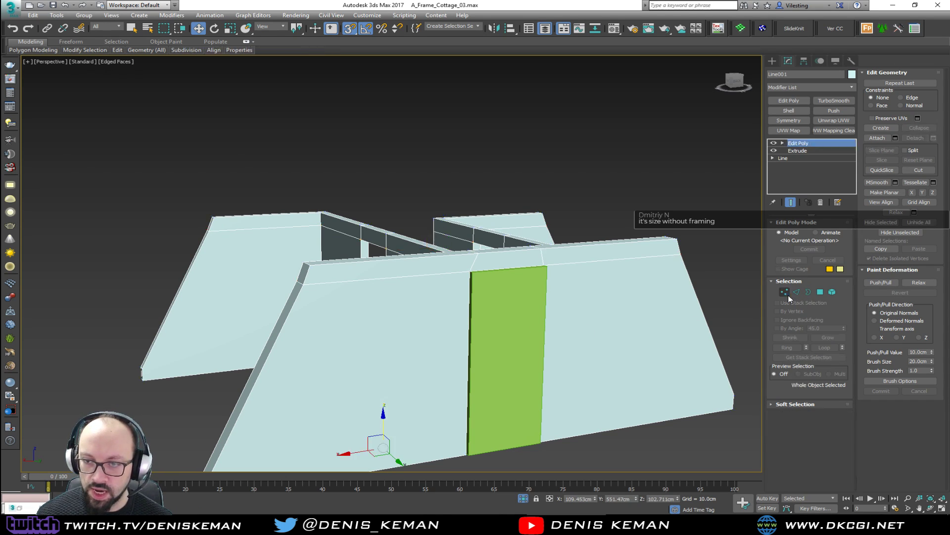
Step: Pull the door box outward from the end wall and set its length to 5 cm
middle_click_drag(541, 276, 506, 291, "alt")
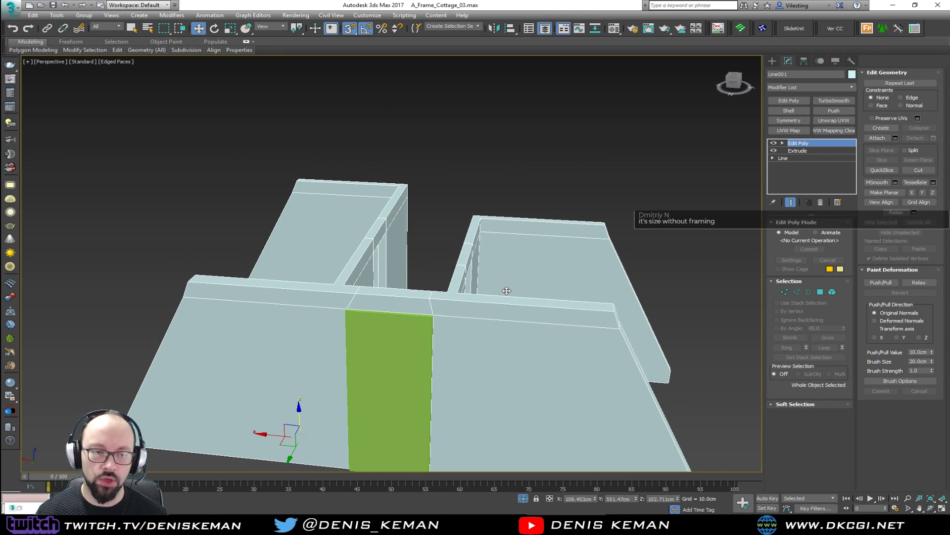
middle_click_drag(507, 290, 305, 283, "alt")
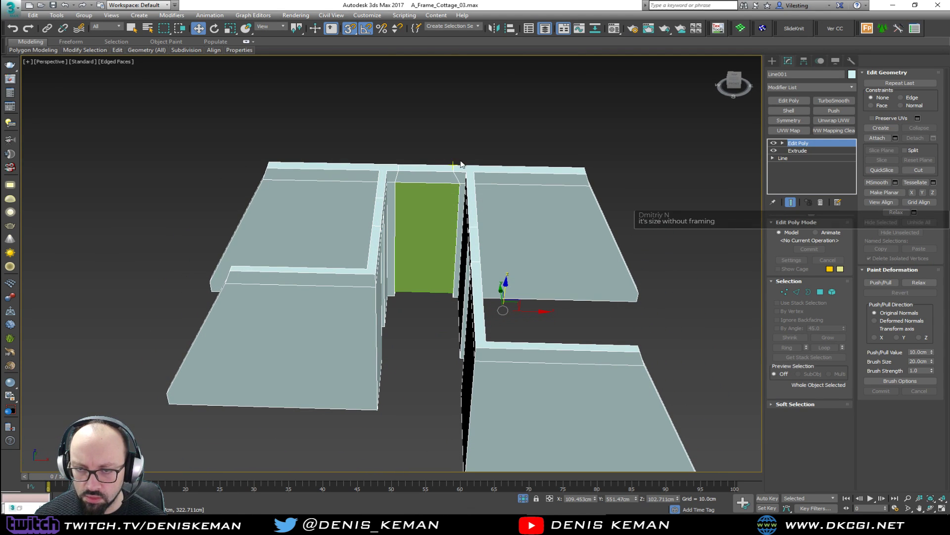
scroll(438, 216, "up", 5)
scroll(438, 217, "up", 6)
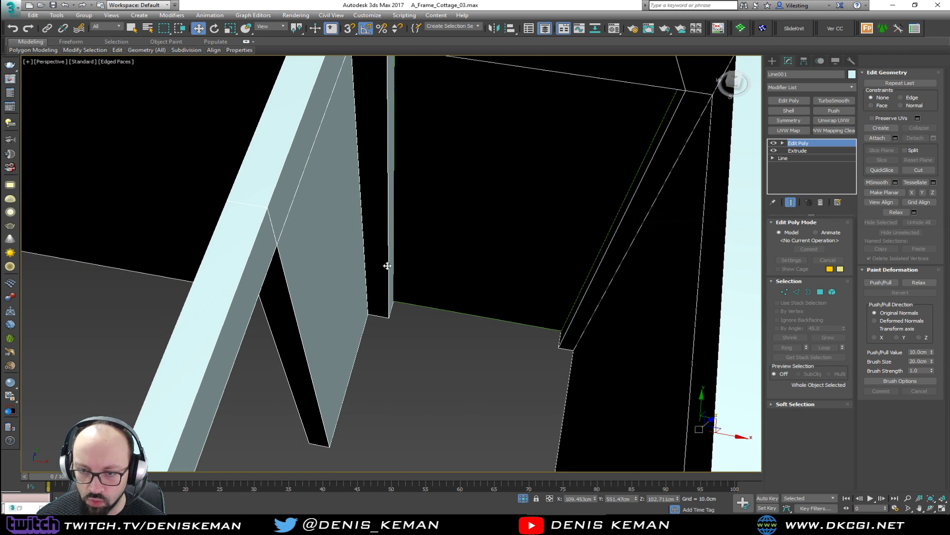
middle_click_drag(472, 171, 433, 242)
left_click(447, 242)
mouse_move(554, 241)
middle_mouse_down("alt")
mouse_move(383, 227)
mouse_move(415, 289)
middle_mouse_up("alt")
left_click_drag(453, 365, 457, 388)
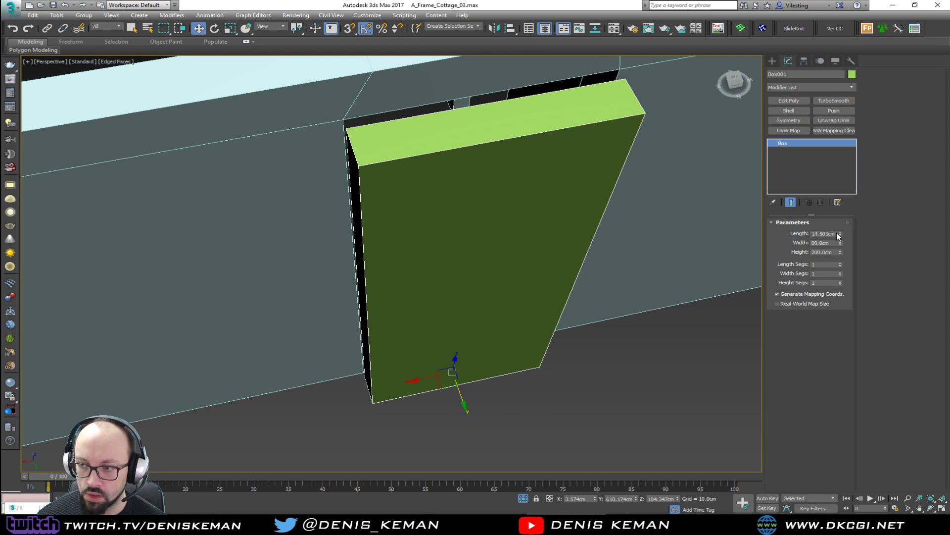
left_click_drag(836, 234, 790, 232)
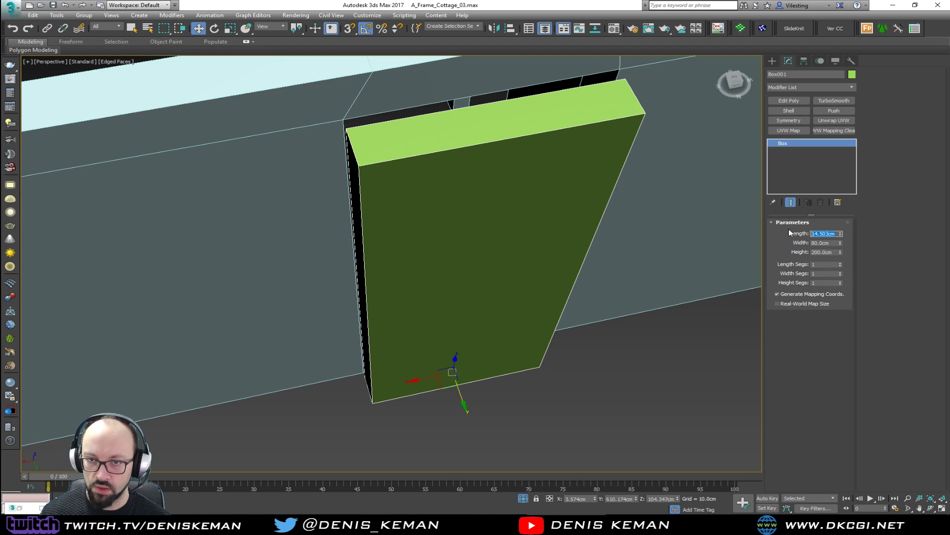
type("5")
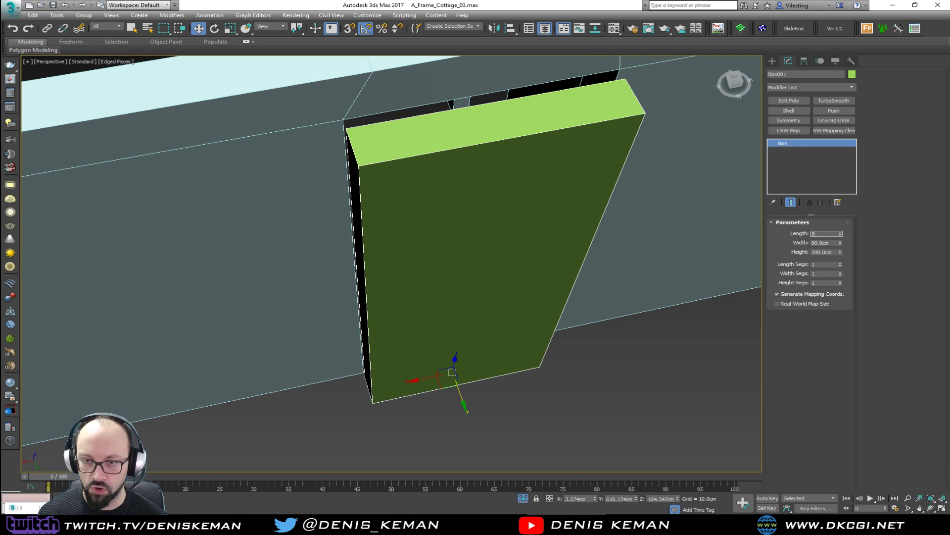
key("Return")
middle_click_drag(460, 251, 410, 283, "alt")
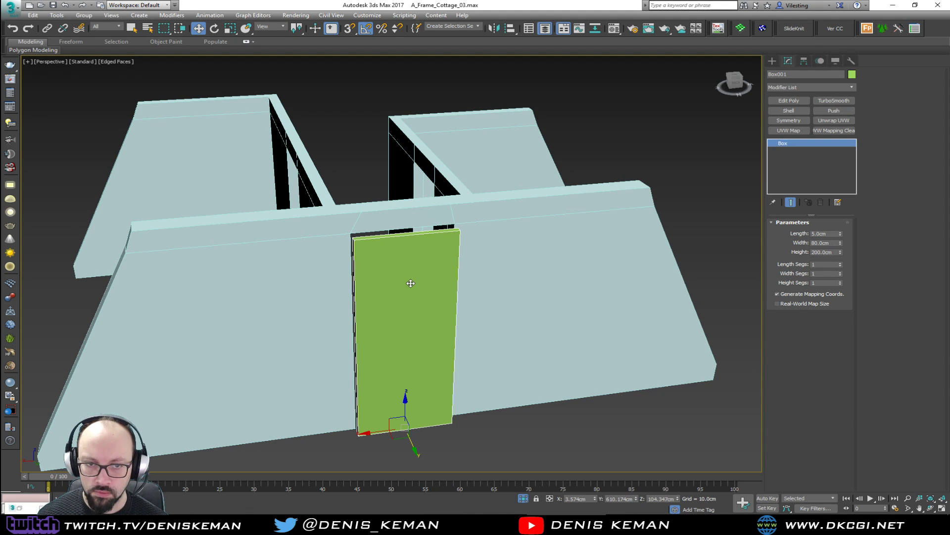
Step: Undo the door box's length and position changes and the lowering of the wall's door-head vertices
key("ctrl+z")
key("ctrl+z")
key("ctrl+z")
key("ctrl+z")
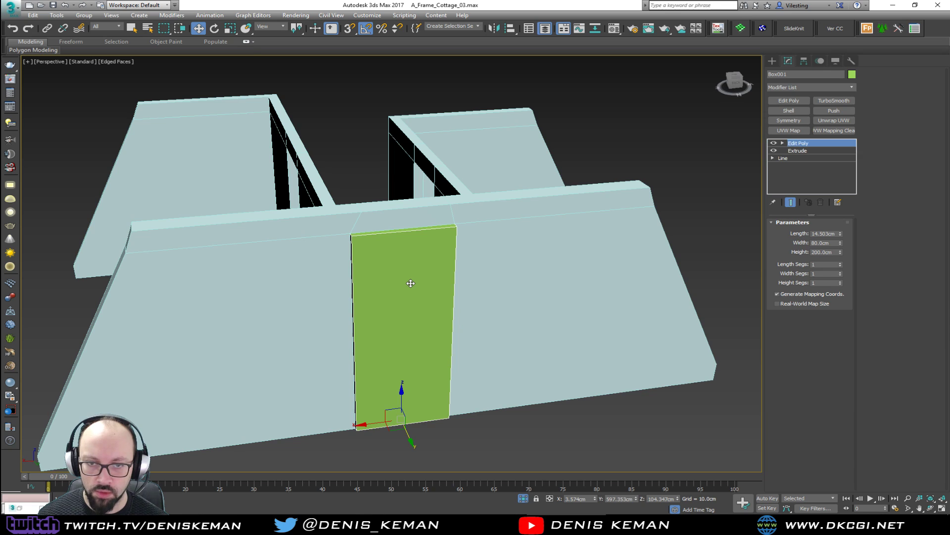
Step: Slide the door-head vertices down along their edges to the door box's top using the Edge constraint, and reset the constraint to None
key("1")
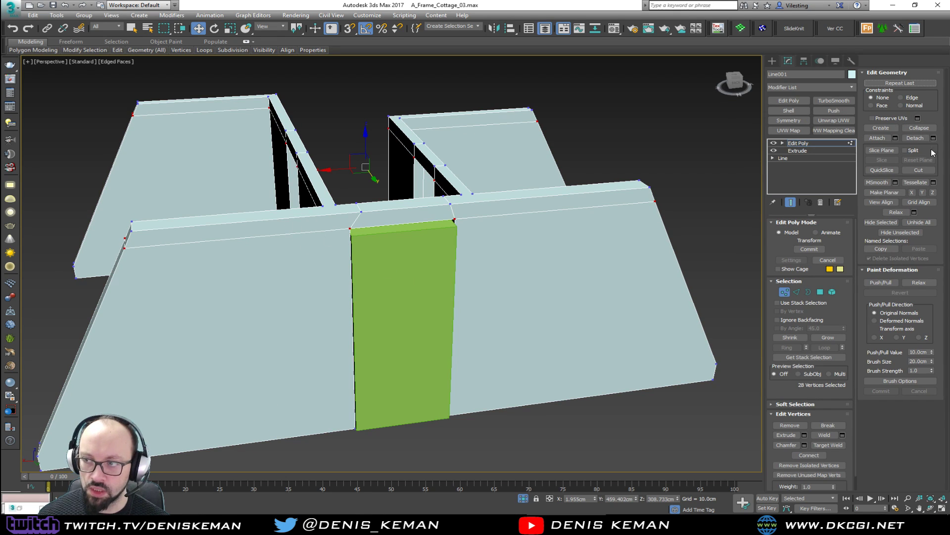
left_click(912, 98)
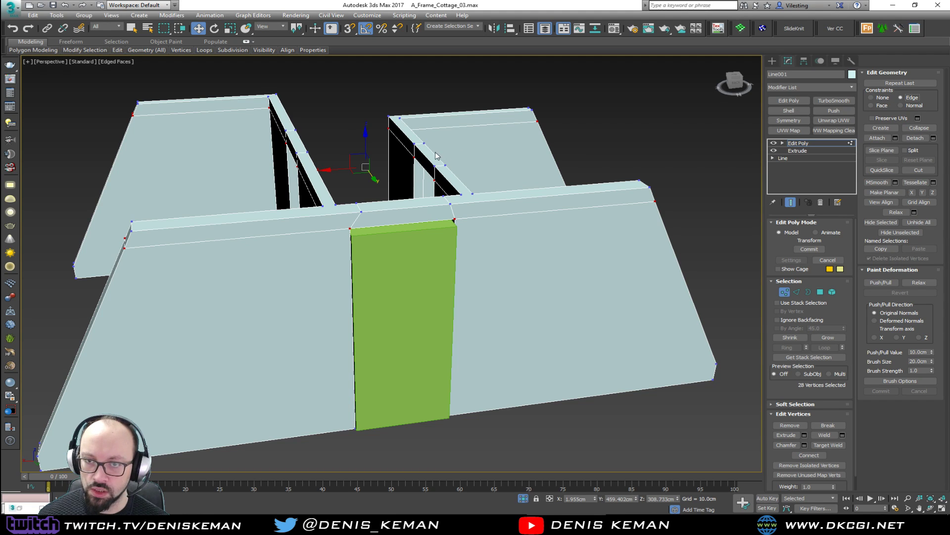
left_click_drag(366, 143, 356, 239)
key("s")
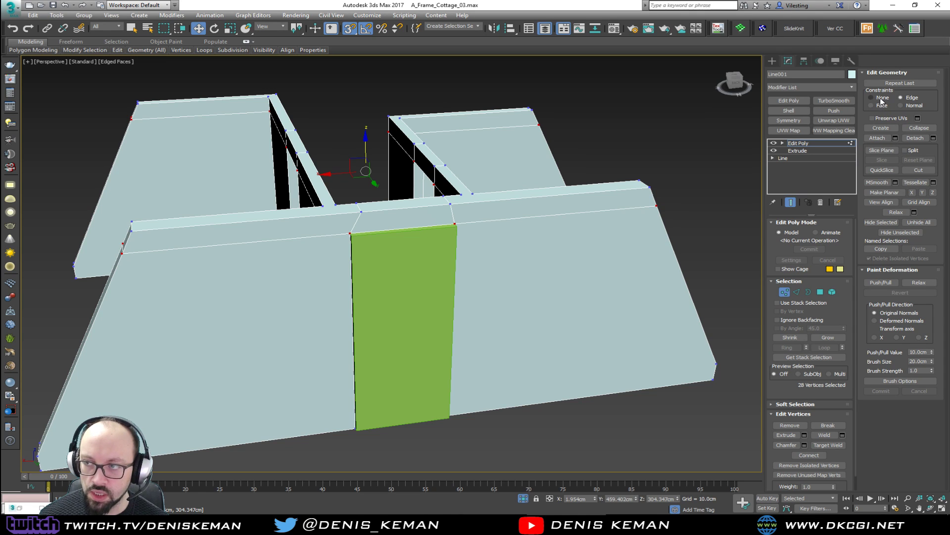
key("1")
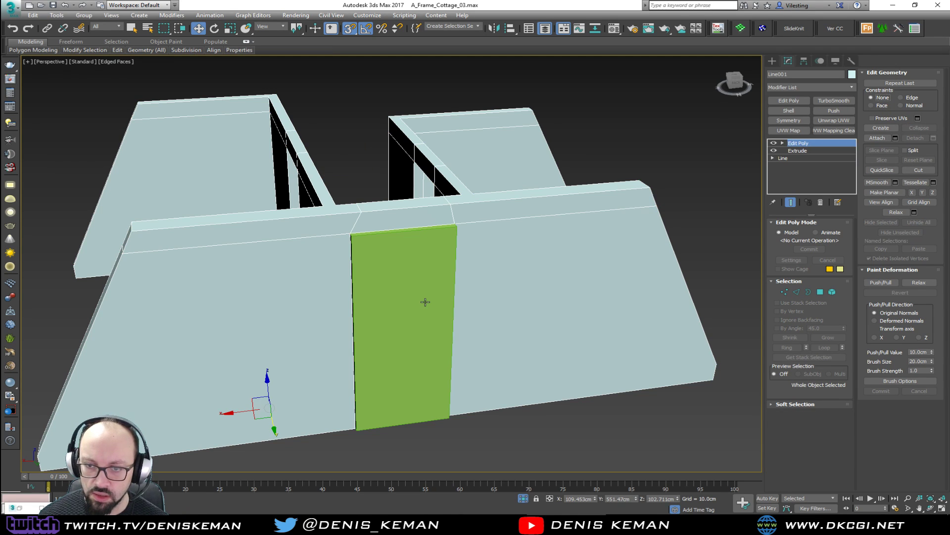
Step: Set the door box's length to 5 cm
left_click(426, 302)
middle_click_drag(480, 292, 624, 287, "alt")
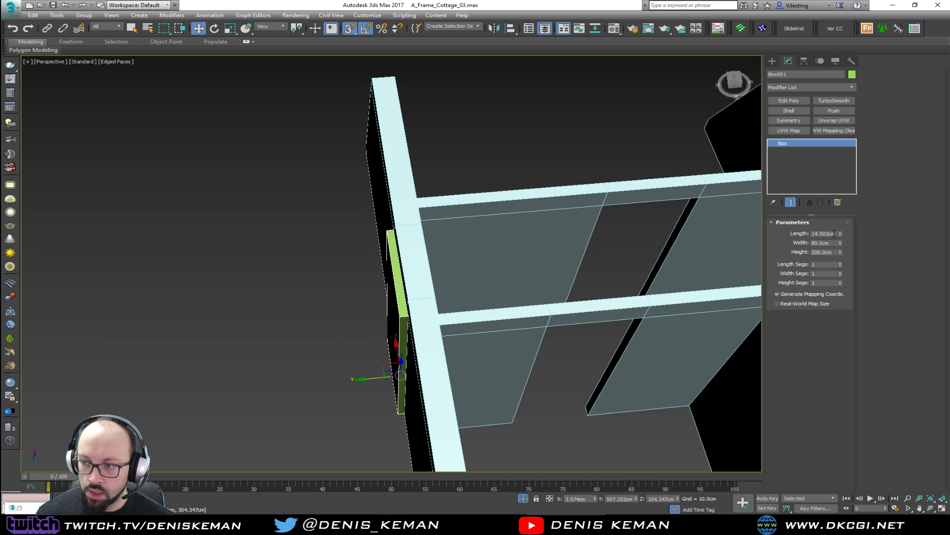
left_click_drag(813, 233, 869, 233)
type("5")
key("Return")
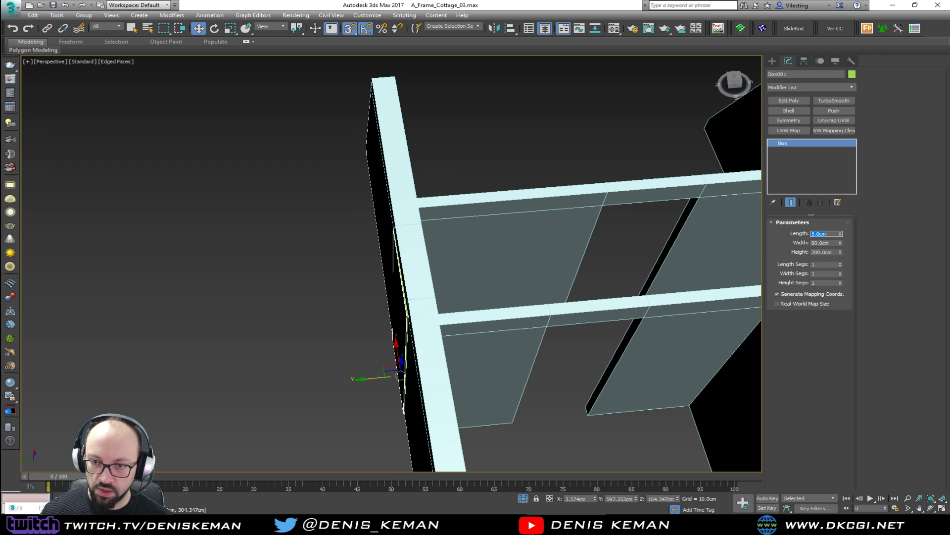
Step: Move the thinned door box outward along the Y axis to about 614 cm with snapping switched off
middle_click_drag(637, 233, 616, 273, "alt")
type("s")
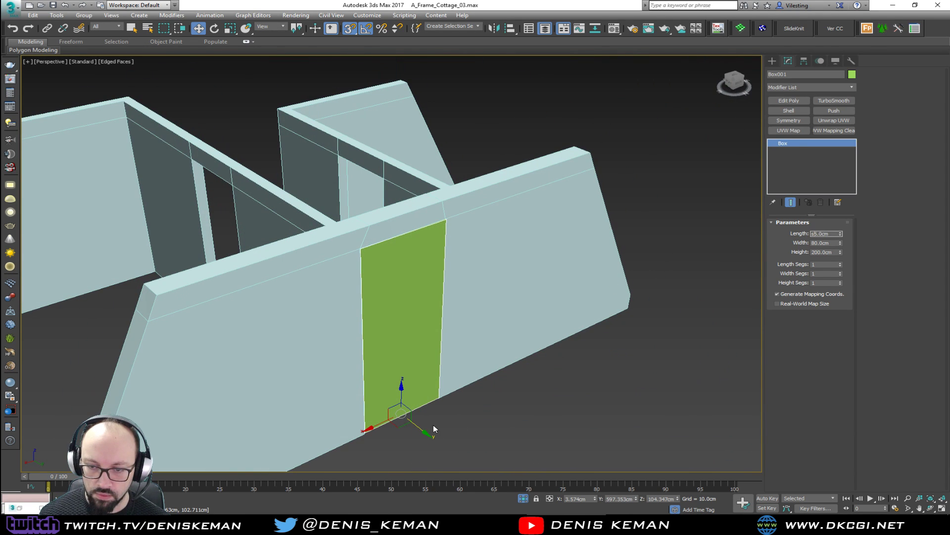
middle_click_drag(464, 402, 467, 396)
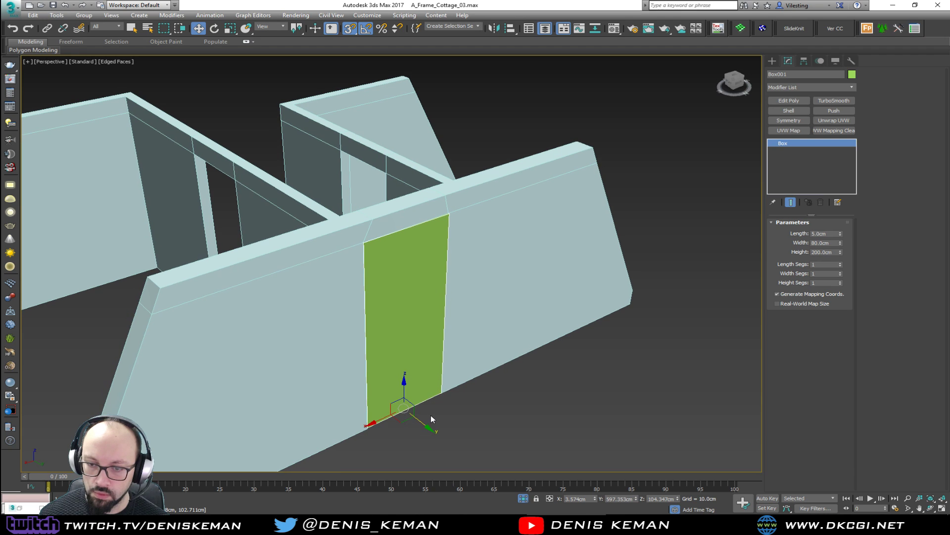
key("s")
left_click_drag(423, 426, 434, 435)
middle_click_drag(463, 350, 448, 367, "alt")
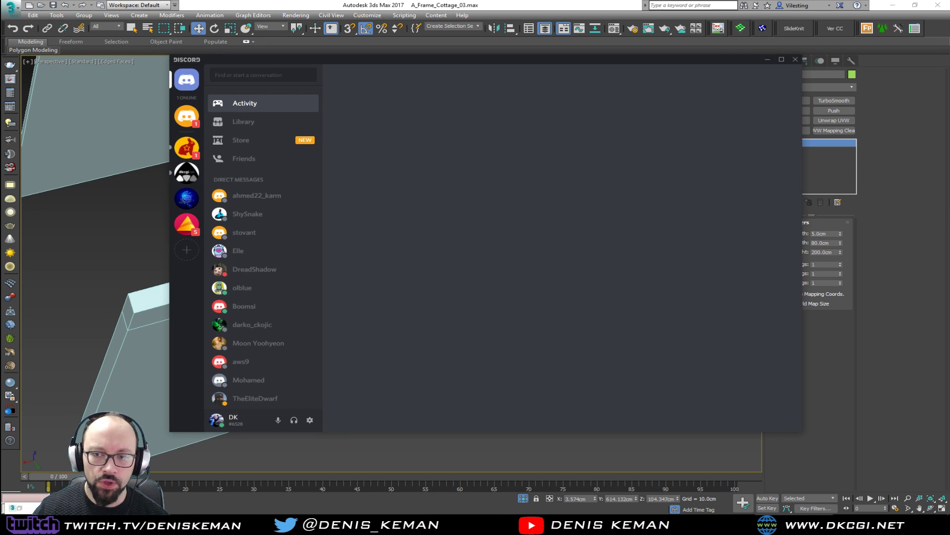
Step: Switch to Discord and examine the mountain house interior reference photos in the DKCGI server's streaming_related channel
left_click(186, 172)
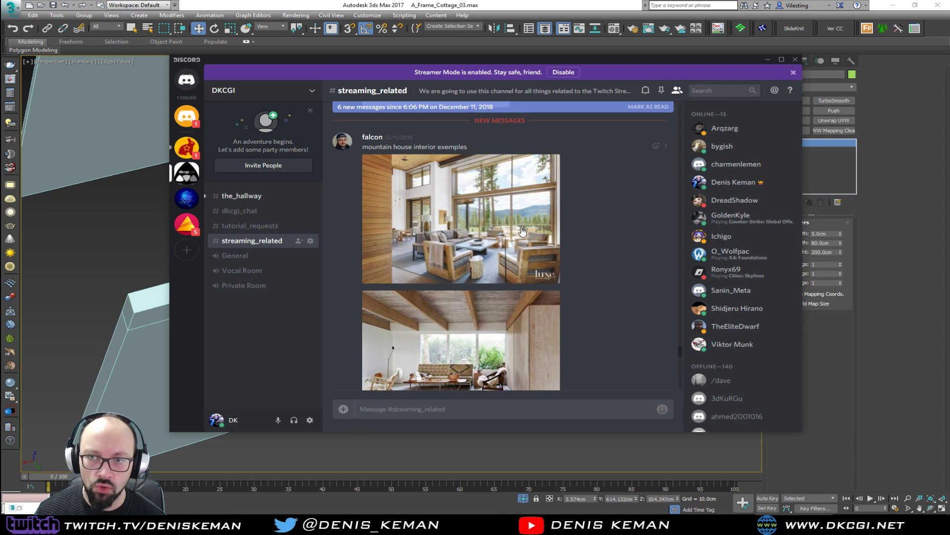
scroll(522, 231, "up", 6)
scroll(522, 230, "down", 10)
scroll(522, 231, "down", 4)
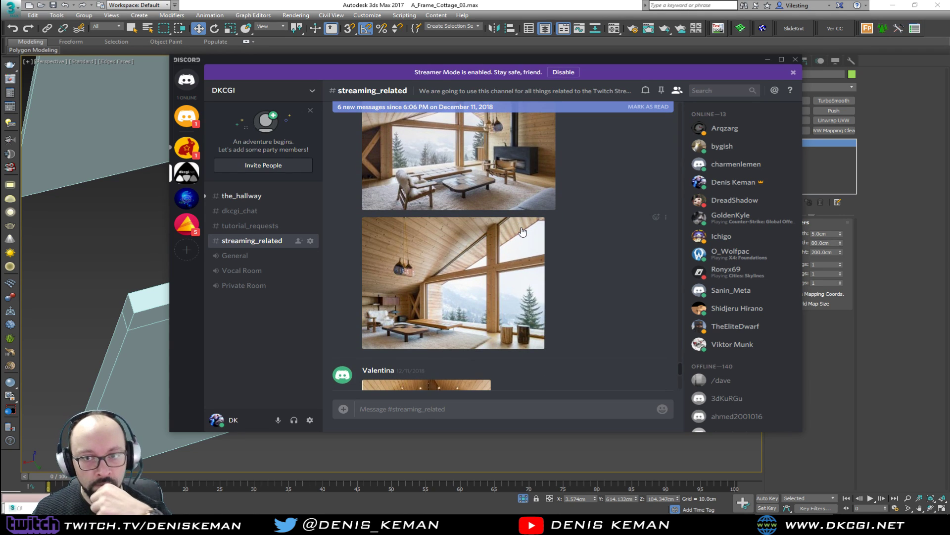
scroll(522, 231, "up", 7)
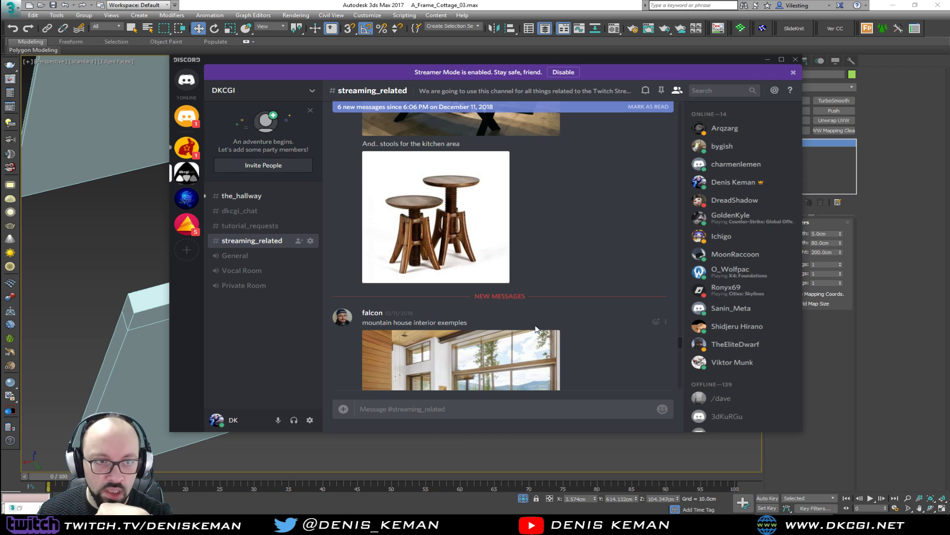
scroll(536, 329, "down", 3)
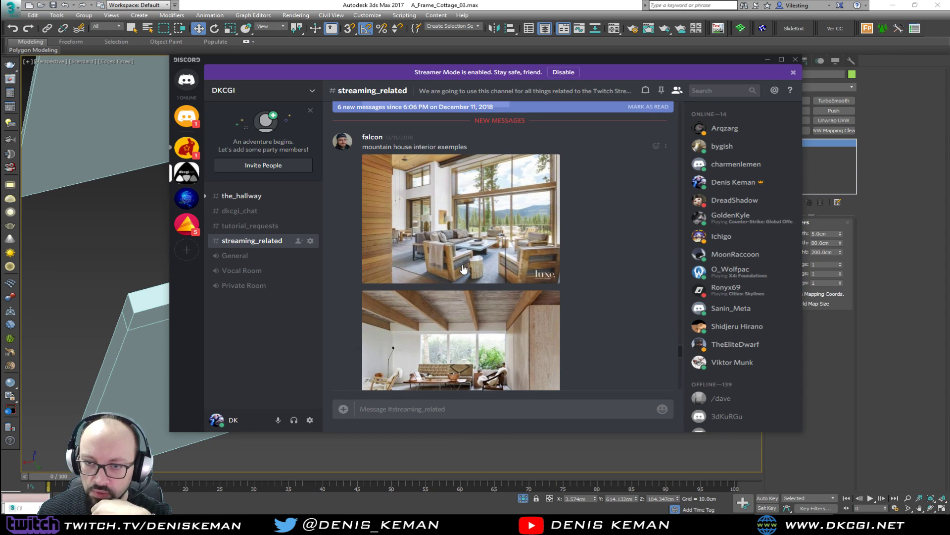
scroll(493, 282, "down", 3)
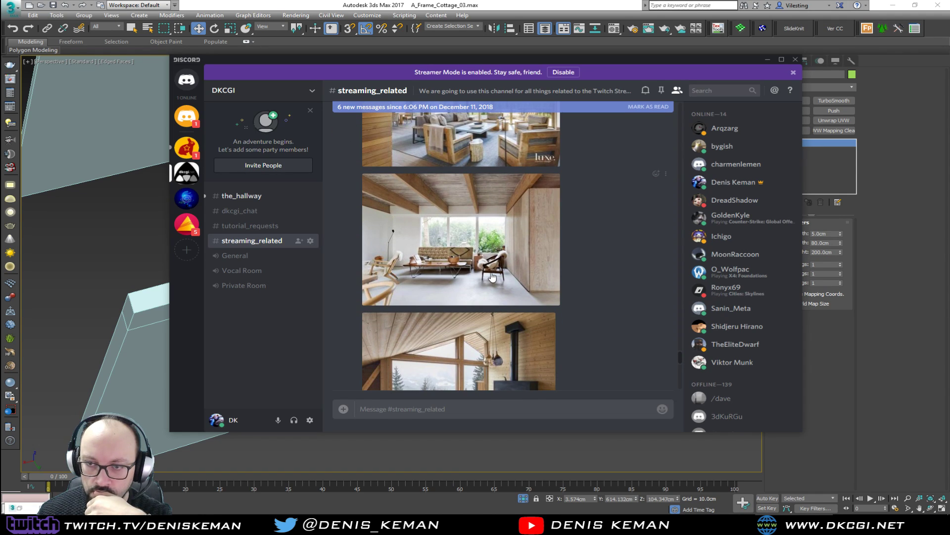
scroll(493, 277, "down", 3)
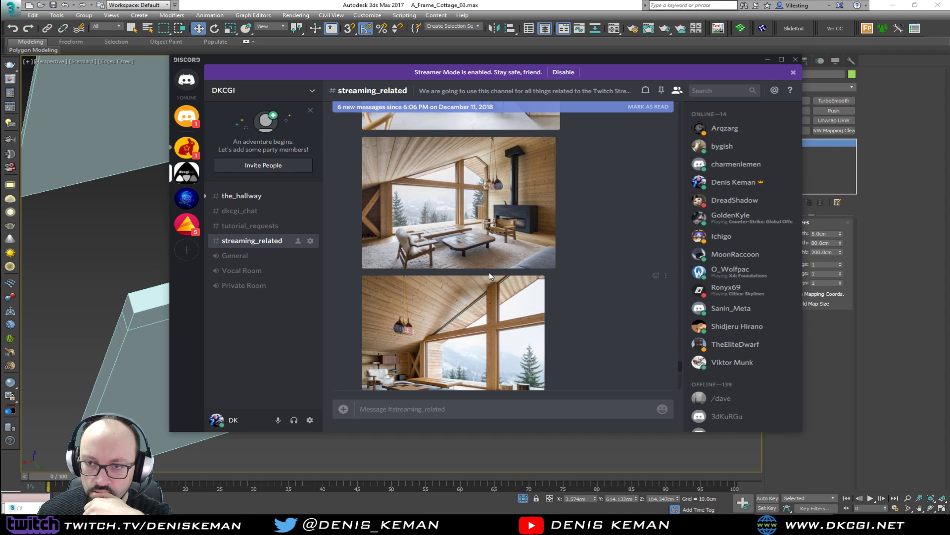
scroll(489, 276, "down", 4)
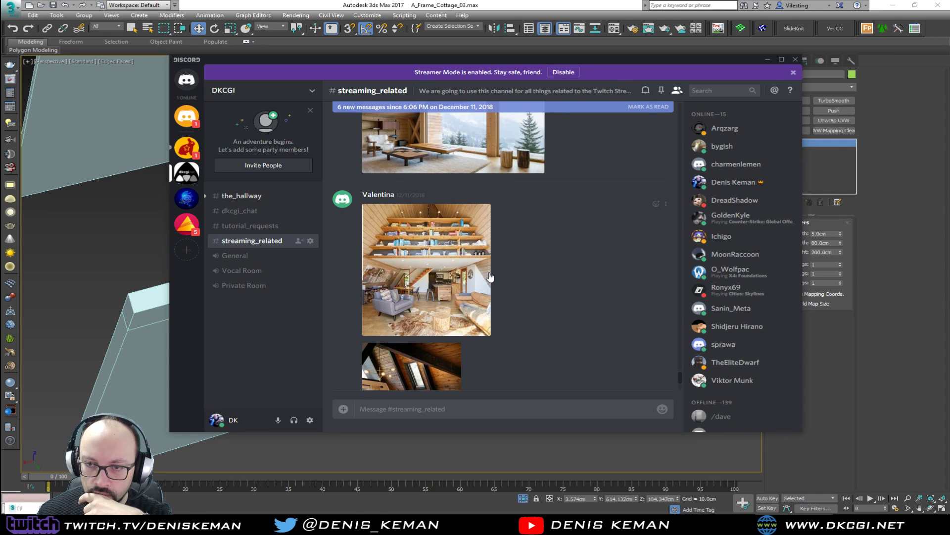
scroll(490, 277, "down", 2)
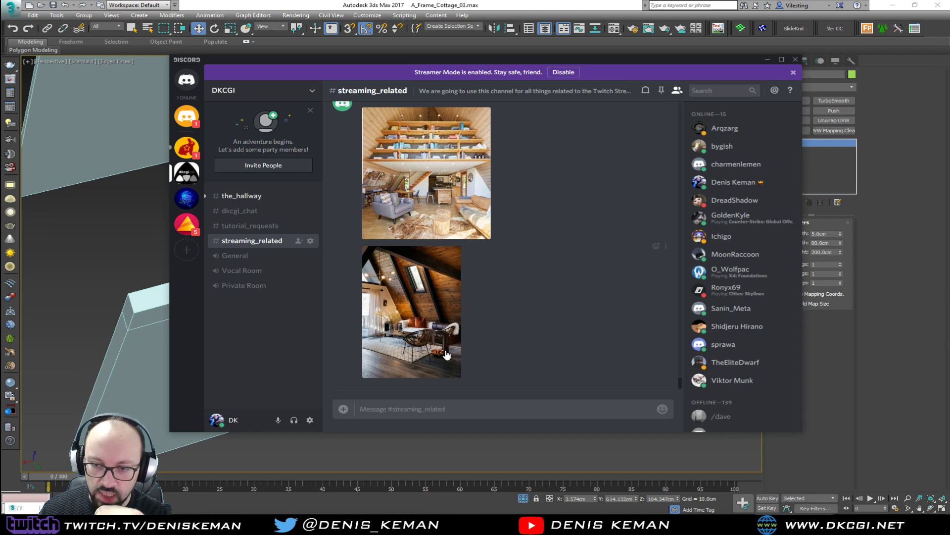
scroll(446, 354, "down", 10)
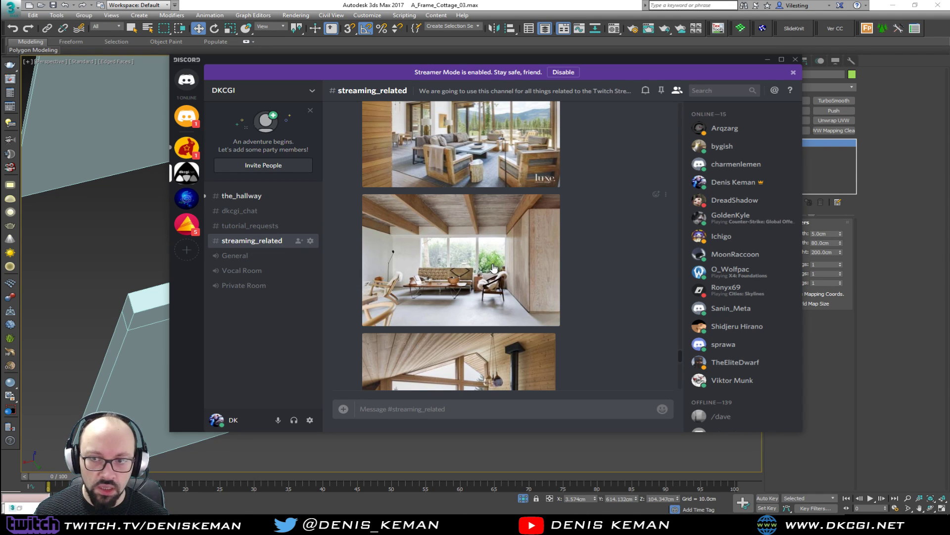
Step: Browse the streaming_related channel's furniture references, viewing the wooden slab table and kitchen stools enlarged, and the A-frame cutaway illustration
scroll(494, 268, "up", 3)
scroll(493, 268, "up", 10)
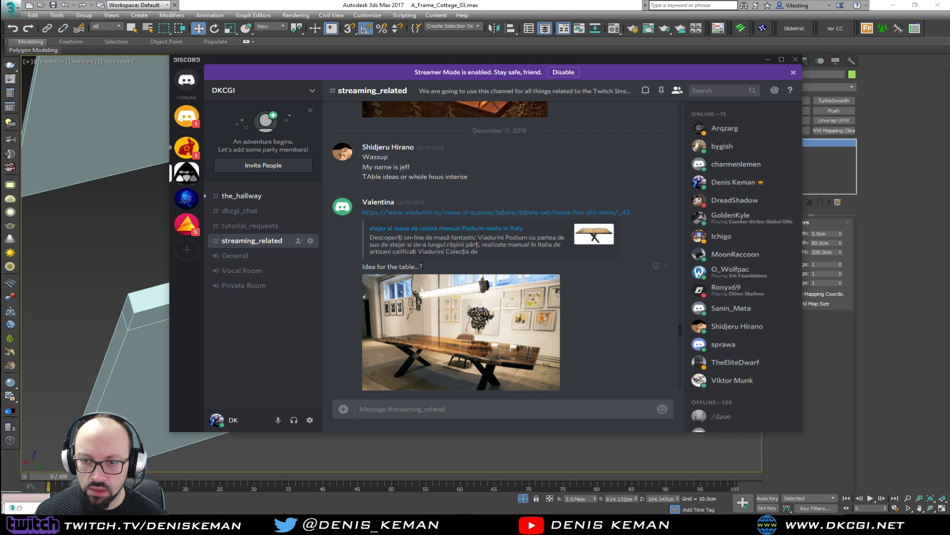
scroll(446, 287, "down", 1)
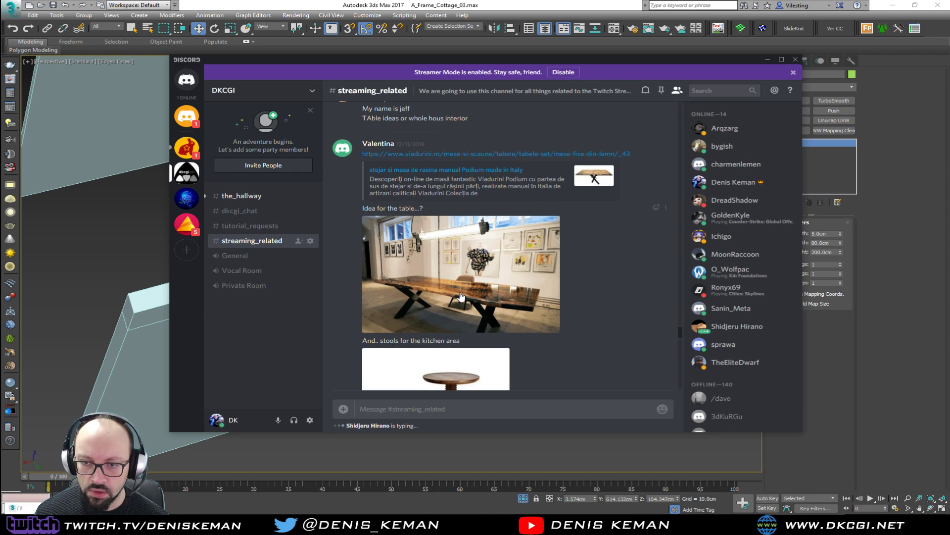
left_click(460, 296)
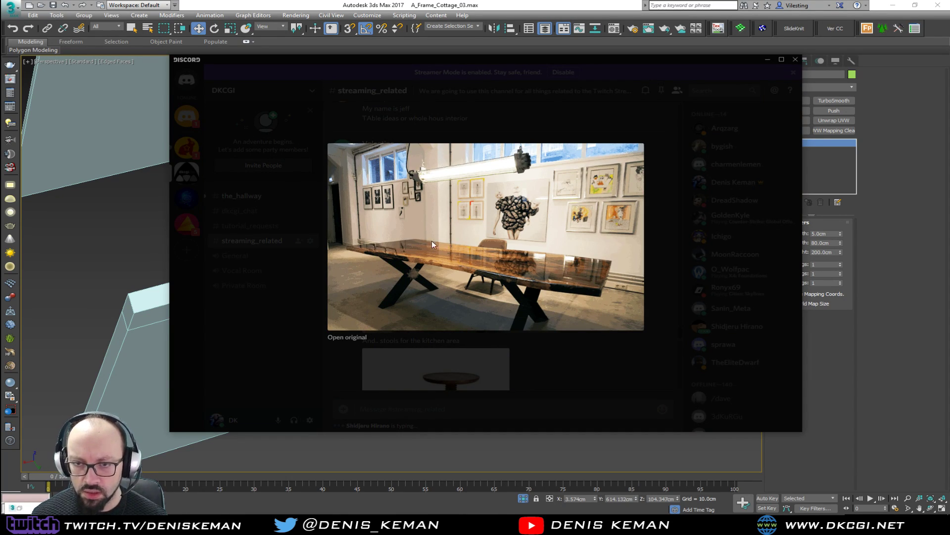
key("Escape")
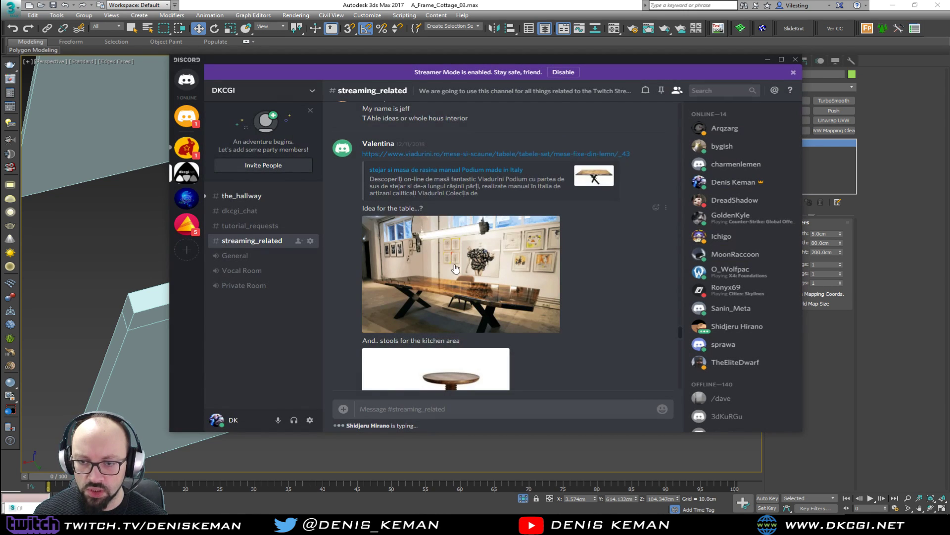
scroll(460, 290, "down", 2)
left_click(459, 289)
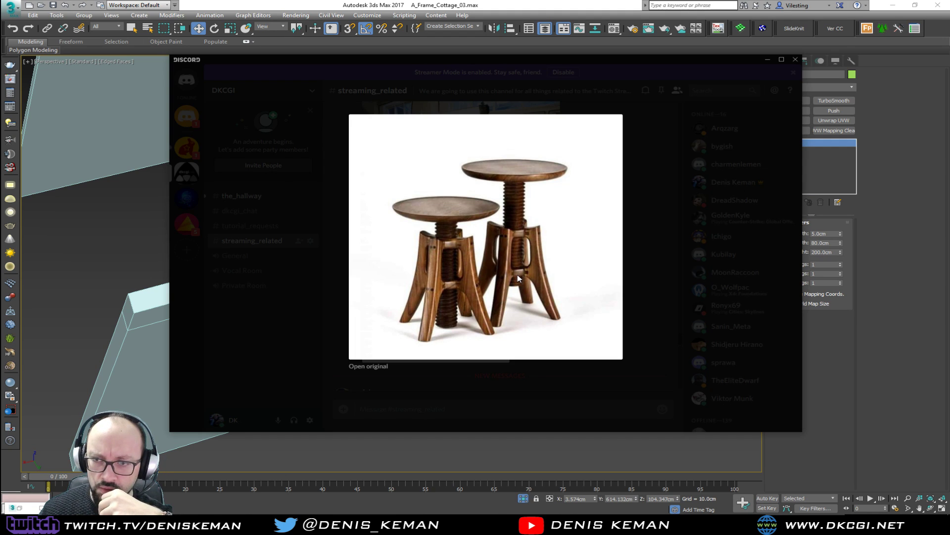
key("Escape")
scroll(465, 250, "up", 5)
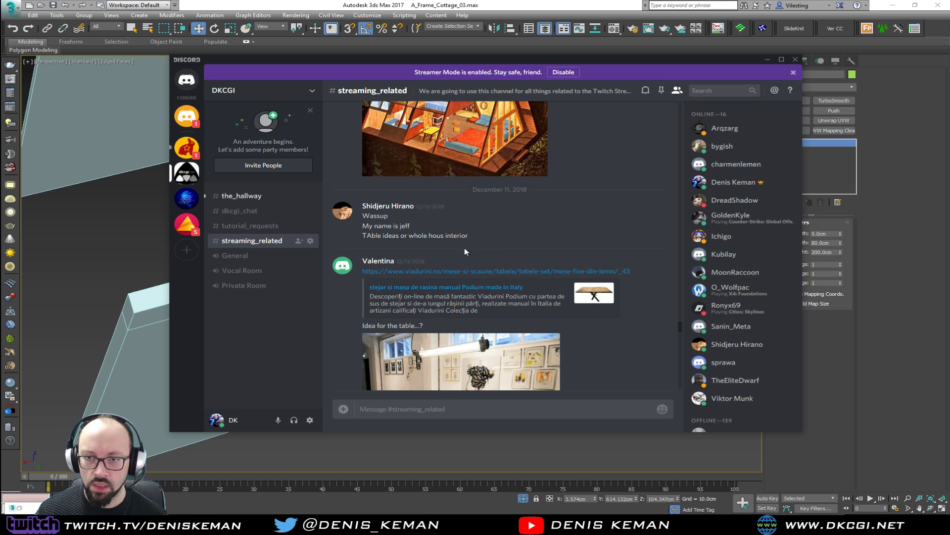
scroll(464, 247, "up", 1)
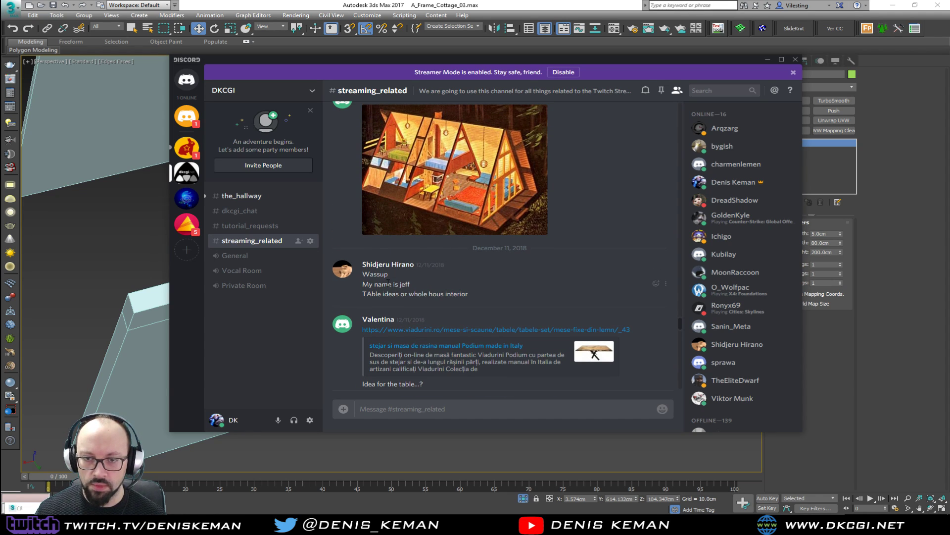
scroll(389, 282, "down", 10)
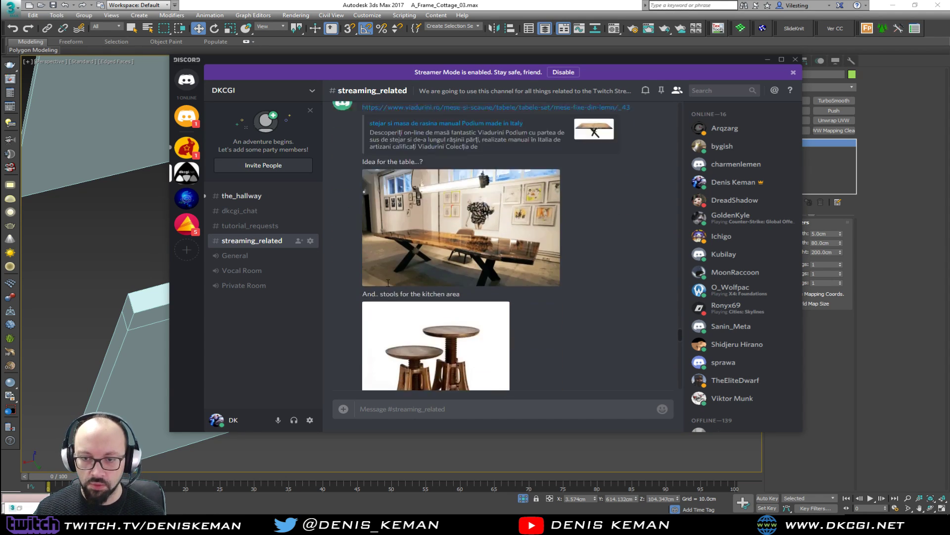
Step: Check the_hallway channel, return to streaming_related to review the latest interior photos, and dismiss the Streamer Mode banner
left_click(266, 197)
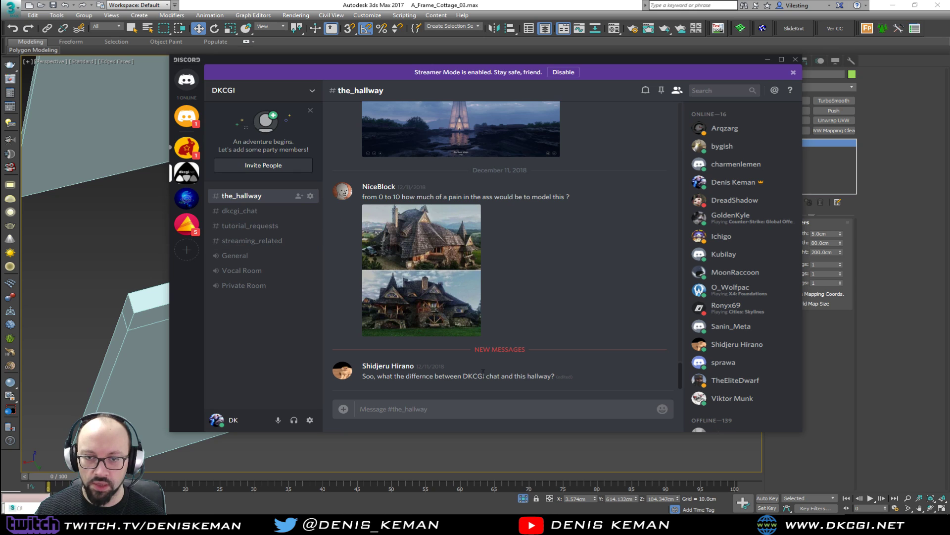
left_click(247, 241)
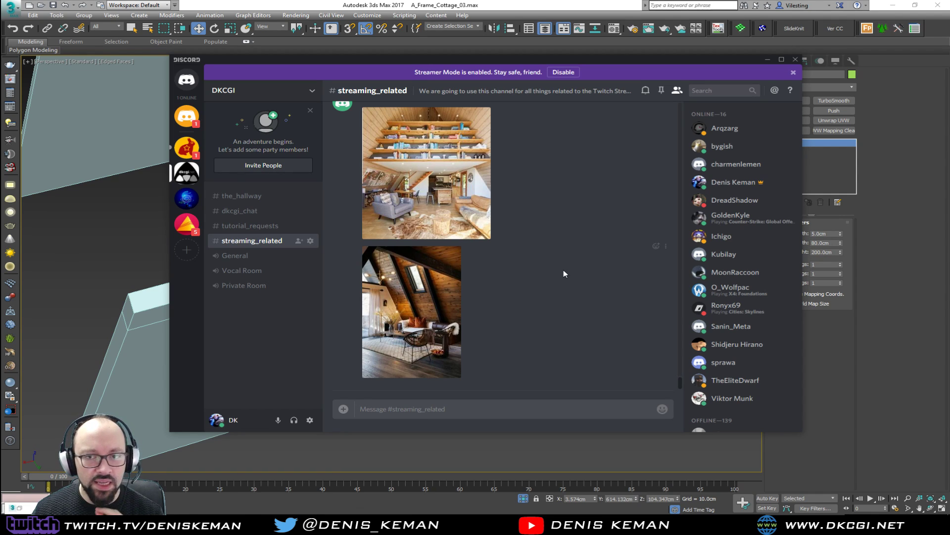
scroll(564, 274, "up", 5)
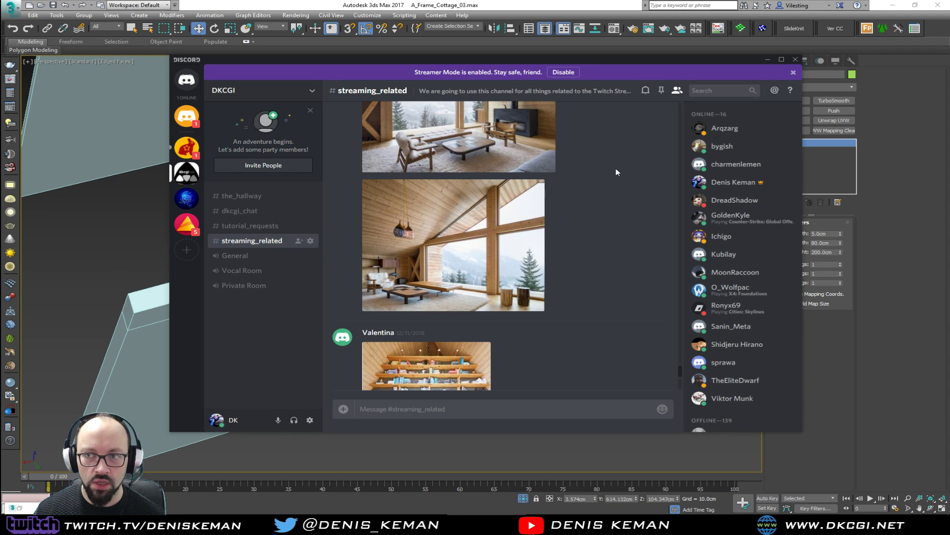
left_click(793, 72)
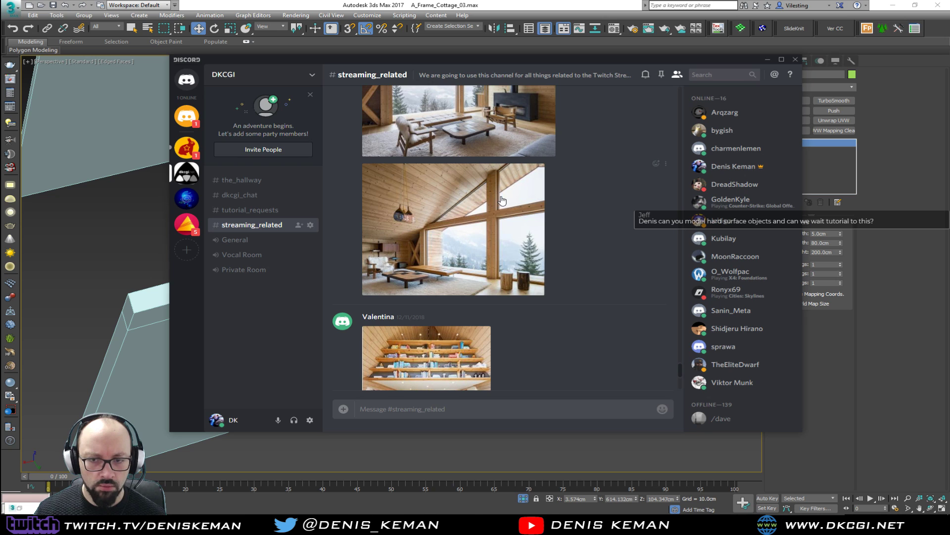
scroll(484, 317, "down", 4)
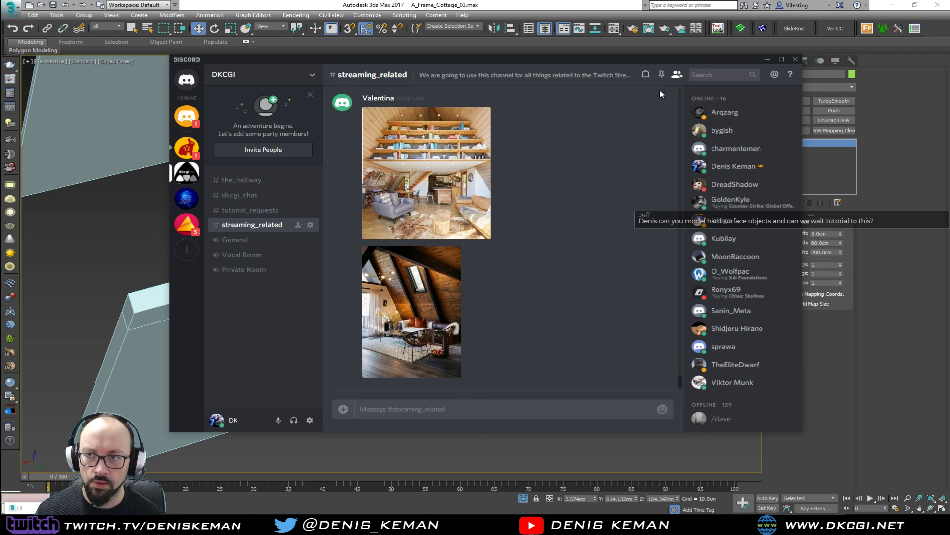
Step: Return to 3ds Max, examine the front door in the T_12 A-frame photo in Windows Photo Viewer, and close the photo
middle_click_drag(130, 235, 160, 207)
middle_click_drag(274, 238, 361, 224, "alt")
middle_click_drag(297, 217, 455, 278, "alt")
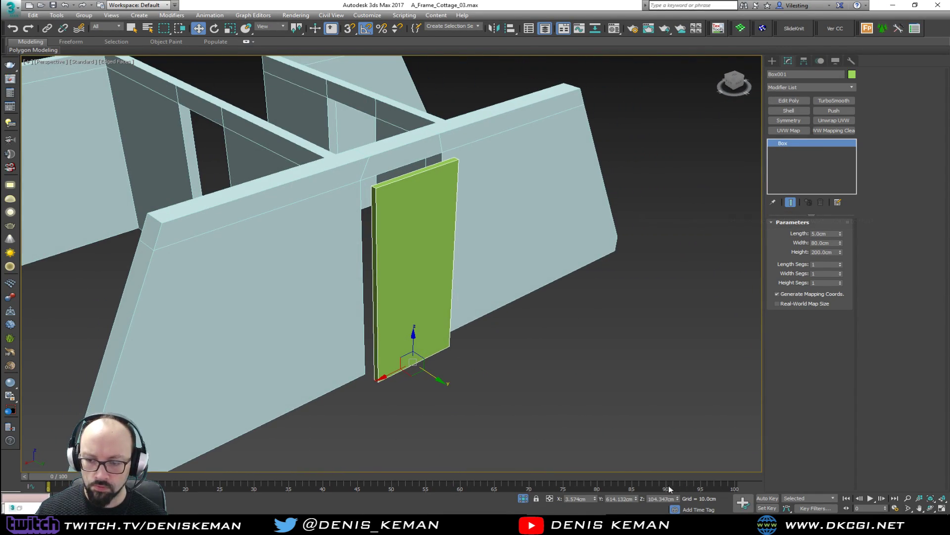
left_click(734, 524)
left_click(735, 524)
left_click(734, 523)
scroll(468, 315, "down", 3)
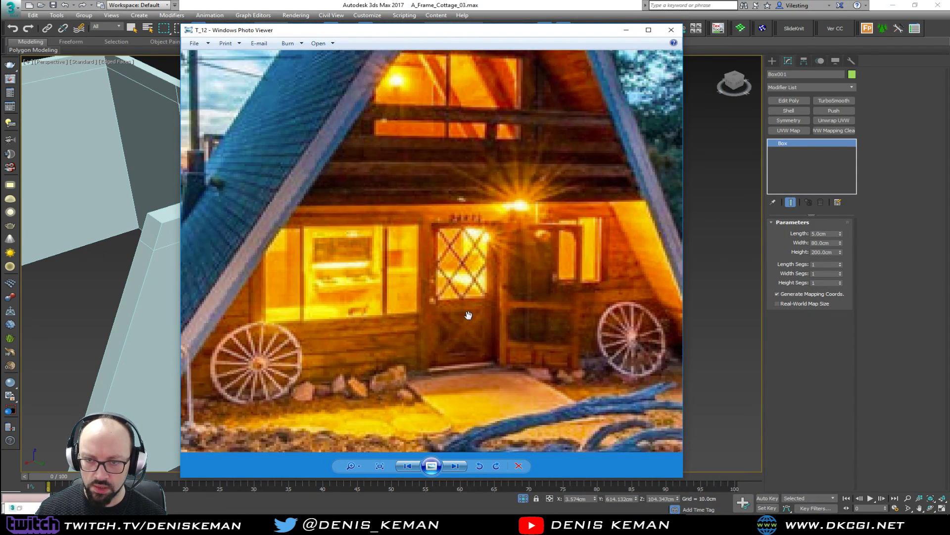
scroll(469, 315, "up", 3)
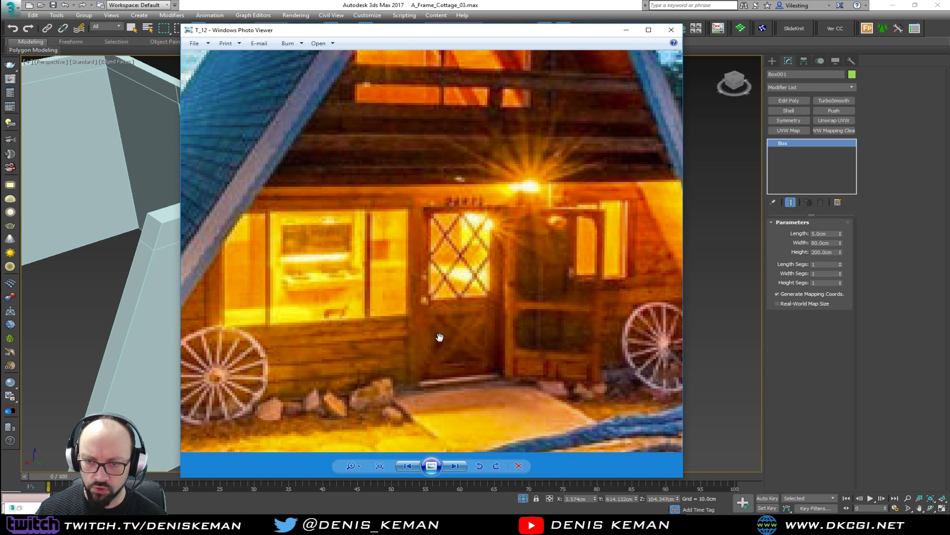
left_click(671, 30)
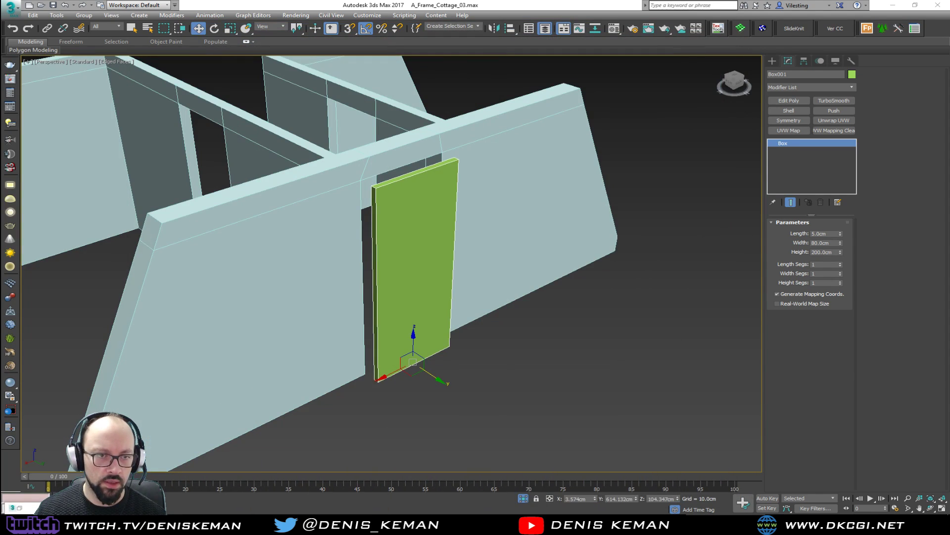
Step: Add an Edit Poly modifier to the door box and insert a horizontal edge loop below its mid-height with SwiftLoop
middle_click_drag(376, 256, 388, 283)
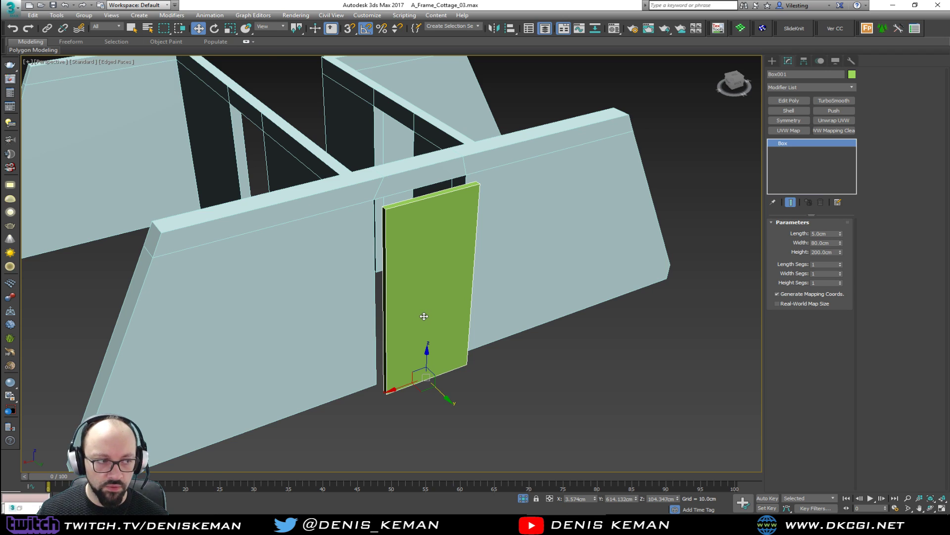
scroll(424, 316, "up", 3)
scroll(424, 316, "down", 5)
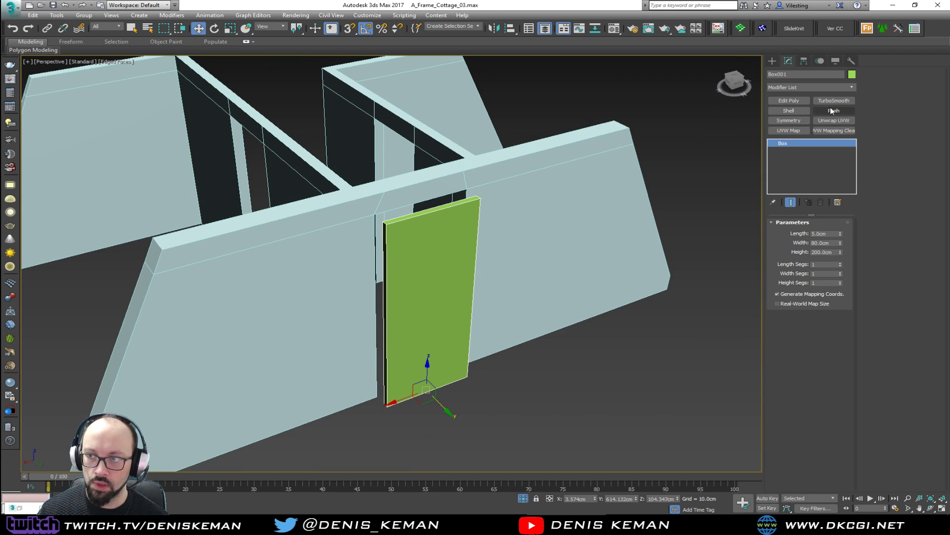
left_click(789, 101)
scroll(437, 291, "up", 2)
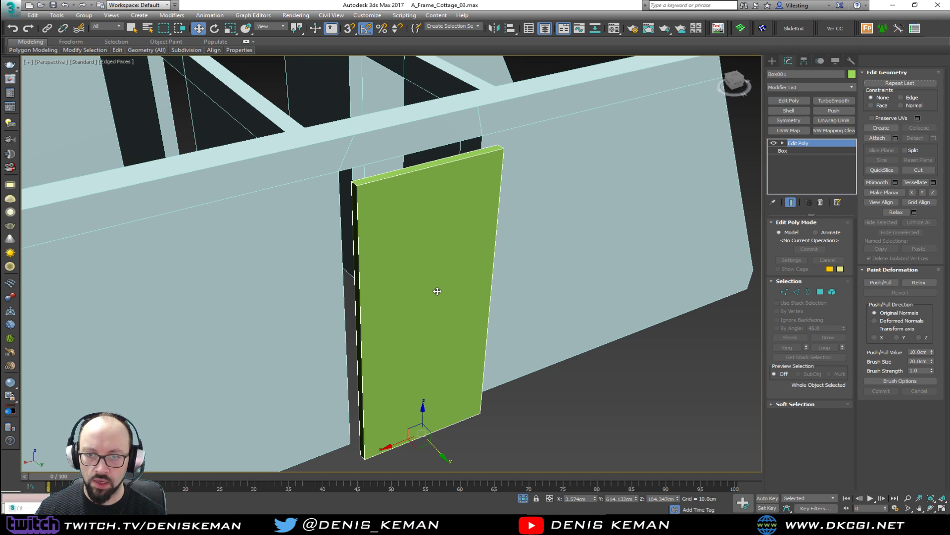
middle_click_drag(439, 303, 452, 246, "alt")
key("alt+s")
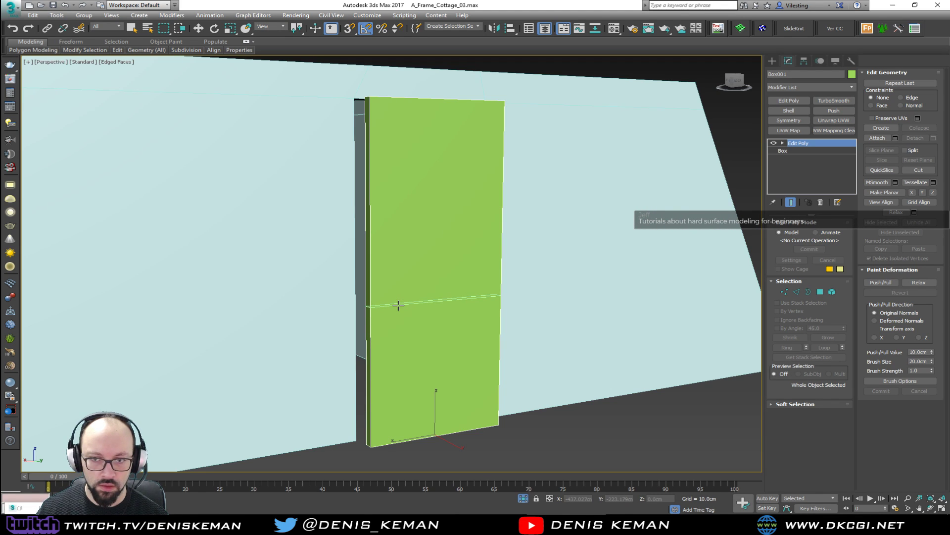
left_click(399, 305)
key("w")
middle_click_drag(460, 304, 434, 306, "alt")
Step: Connect the door's horizontal edges with two vertical segments at pinch 70 to outline the side stiles
key("2")
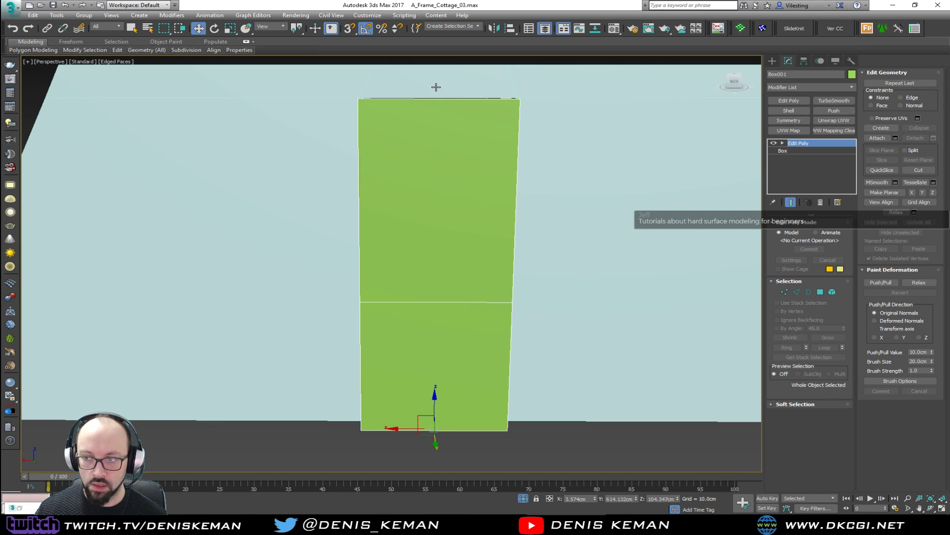
scroll(438, 208, "down", 4)
key("2")
left_click_drag(426, 98, 429, 58)
middle_click_drag(466, 103, 460, 138, "alt")
left_click(933, 124)
scroll(461, 209, "up", 4)
left_click_drag(399, 268, 401, 156)
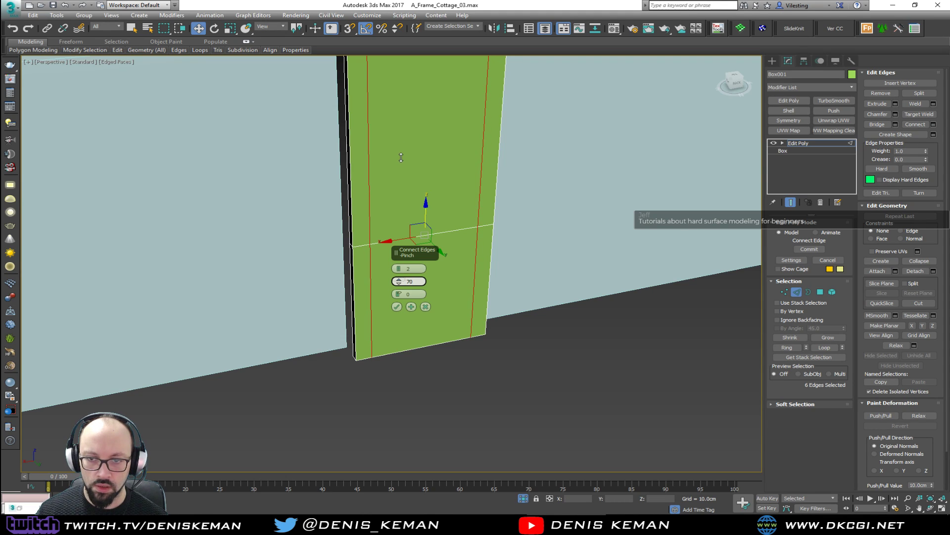
left_click(397, 306)
Step: Chamfer the door's horizontal middle edge loop by 5 cm to form the middle rail
mouse_move(406, 283)
middle_mouse_down("alt")
mouse_move(396, 305)
mouse_move(396, 270)
middle_mouse_up("alt")
left_click_drag(565, 164, 236, 175)
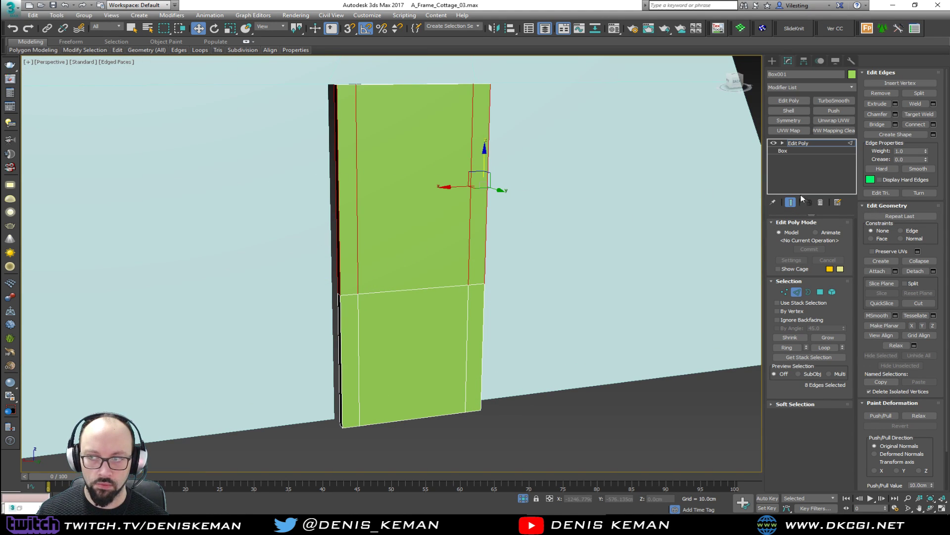
double_click(409, 290)
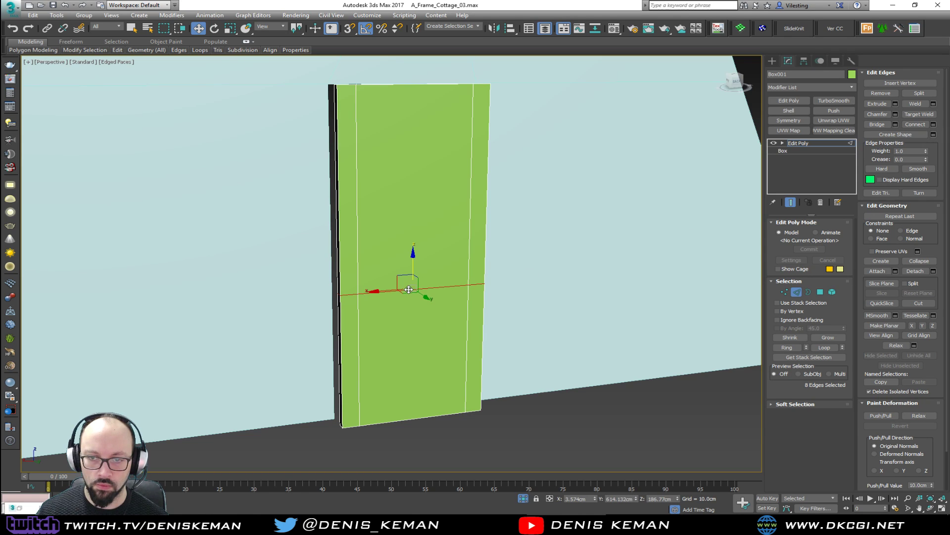
left_click(895, 115)
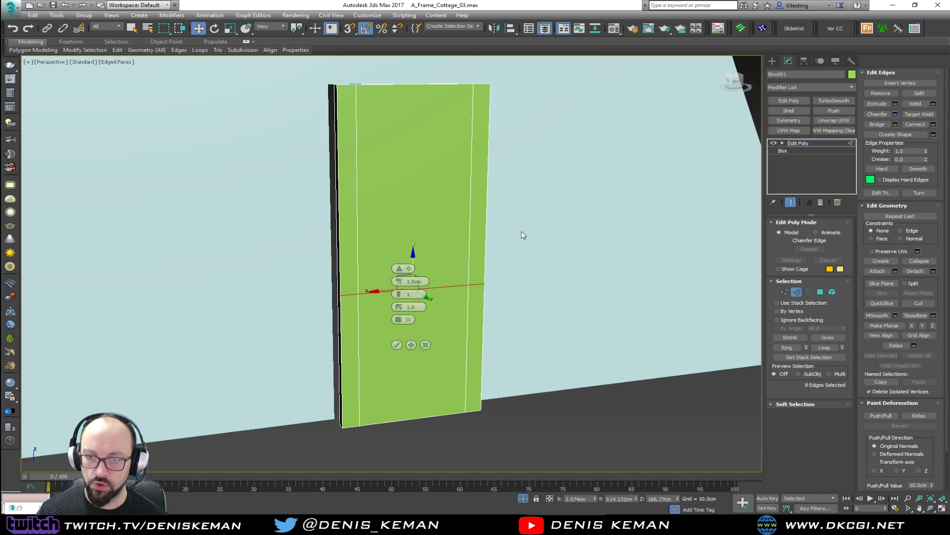
mouse_move(398, 281)
left_mouse_down()
mouse_move(406, 241)
mouse_move(406, 249)
left_mouse_up()
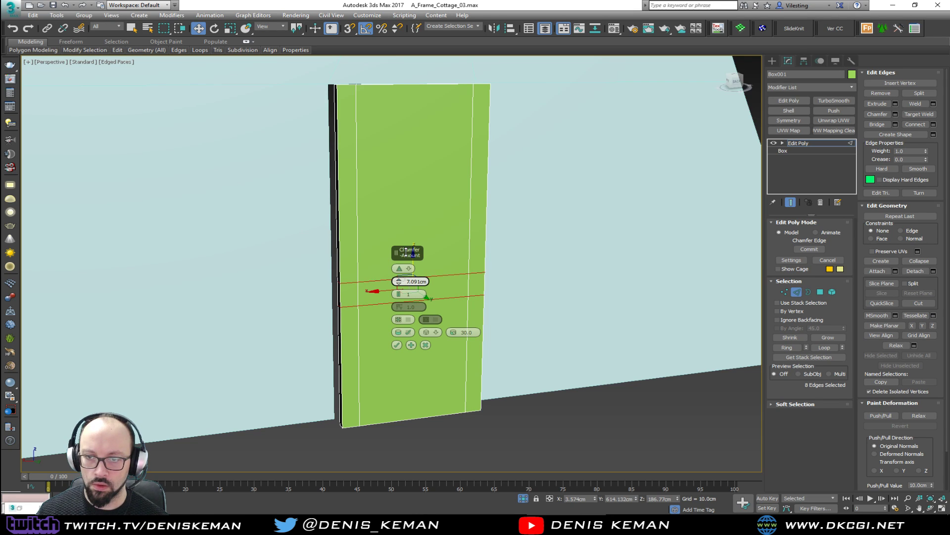
left_click_drag(407, 281, 487, 285)
type("5")
key("Return")
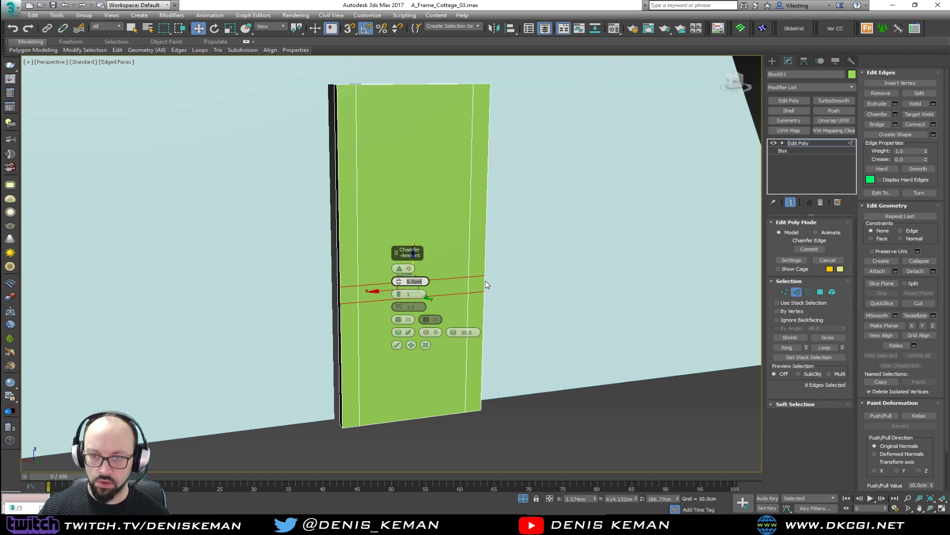
left_click(397, 345)
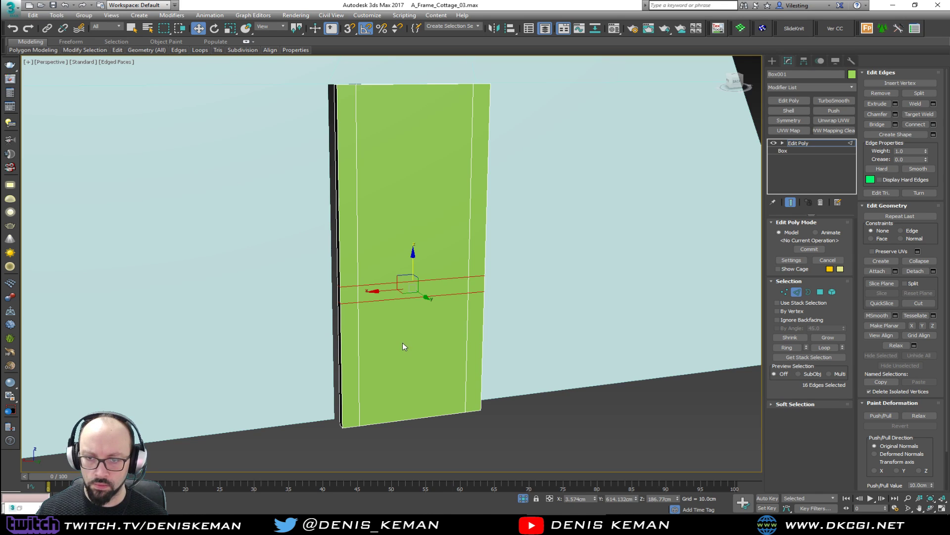
Step: Insert horizontal edge loops near the door's bottom and top with SwiftLoop to outline the end rails
left_click(362, 407)
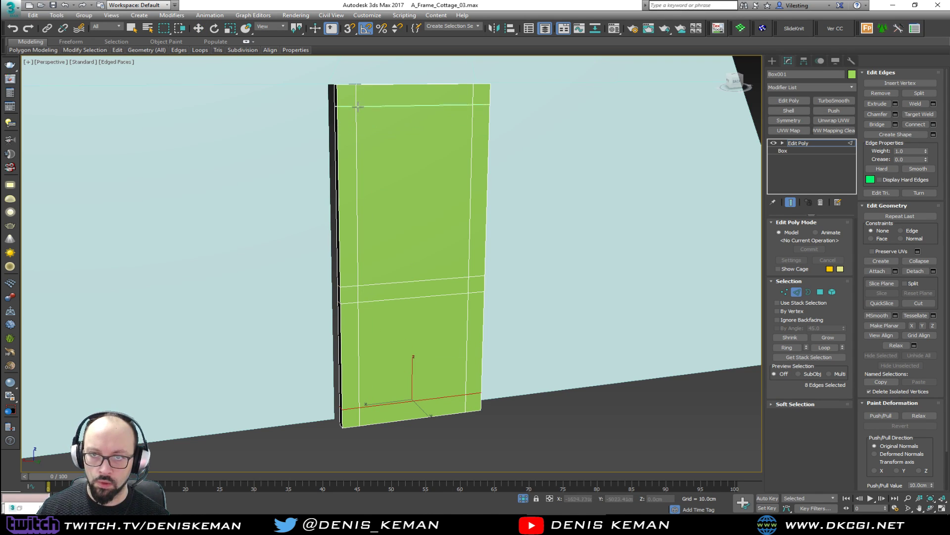
left_click(358, 102)
right_click(418, 133)
Step: Select the door's upper panel polygons on both faces and bridge them to cut the window opening
key("4")
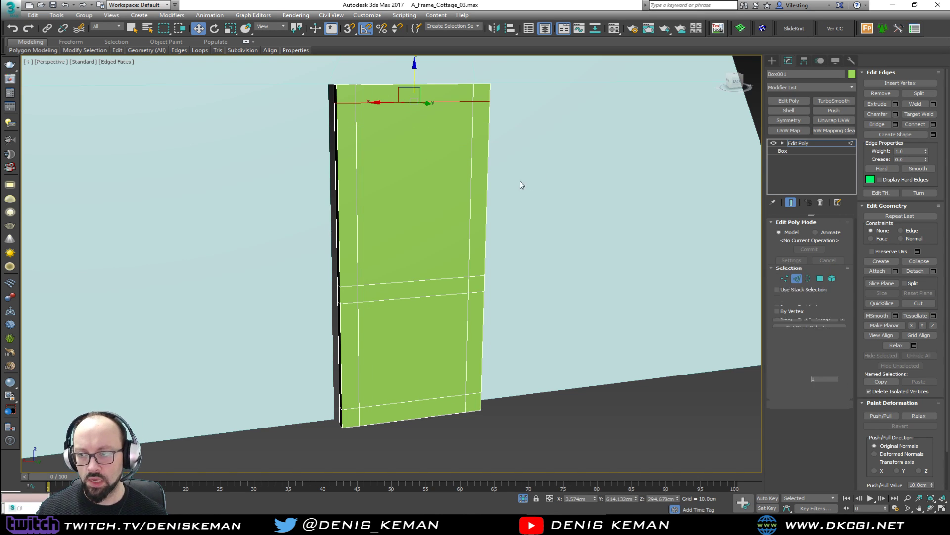
left_click(422, 229)
middle_click_drag(422, 229, 560, 232, "alt")
key("z")
left_click(435, 234, "ctrl")
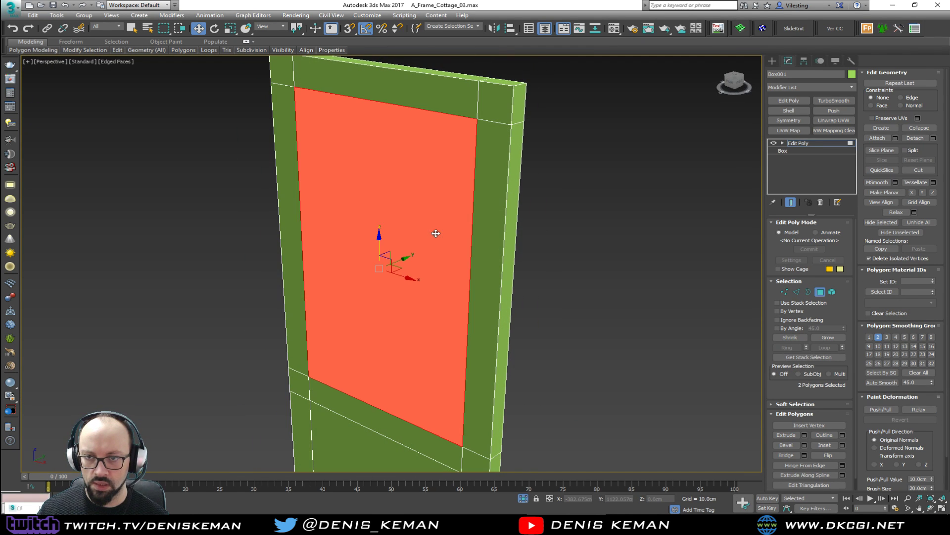
middle_click_drag(463, 205, 334, 225, "alt")
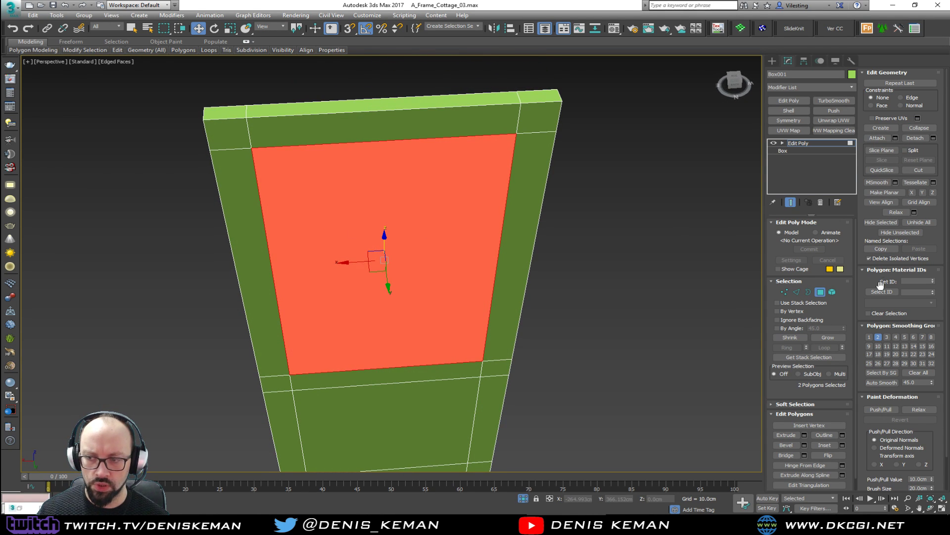
left_click(791, 454)
middle_click_drag(491, 257, 497, 175)
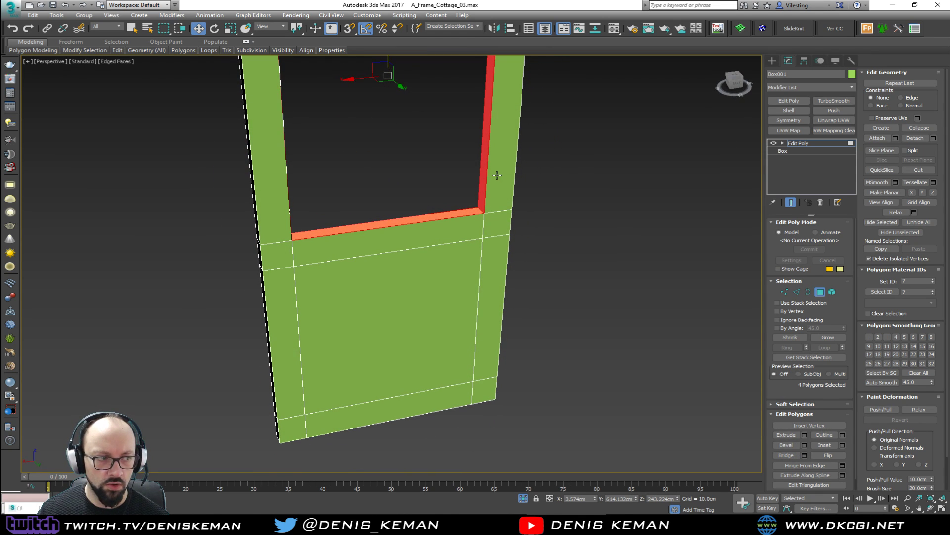
Step: Detach the door's lower panel polygon on one face as a cloned separate object
left_click(401, 333)
middle_click_drag(402, 332, 429, 291, "alt")
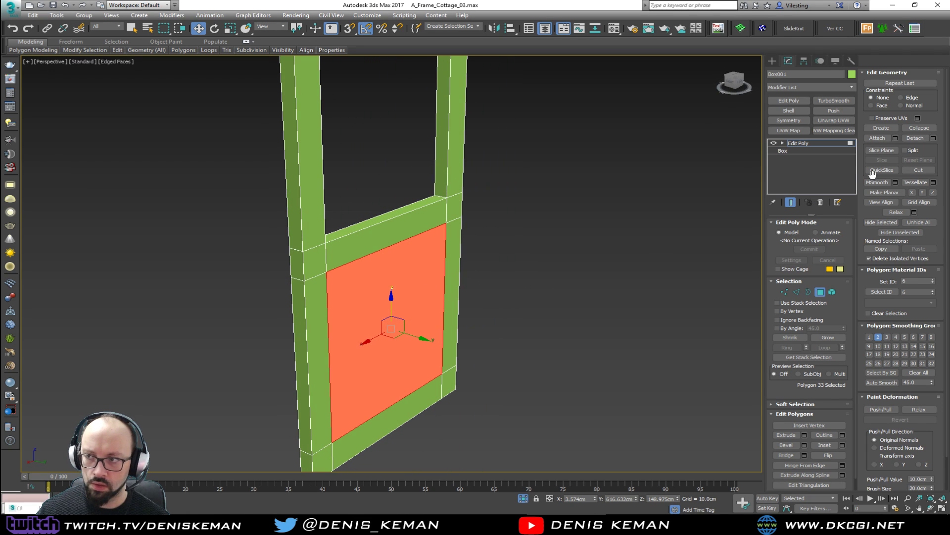
left_click(934, 138)
left_click(474, 274)
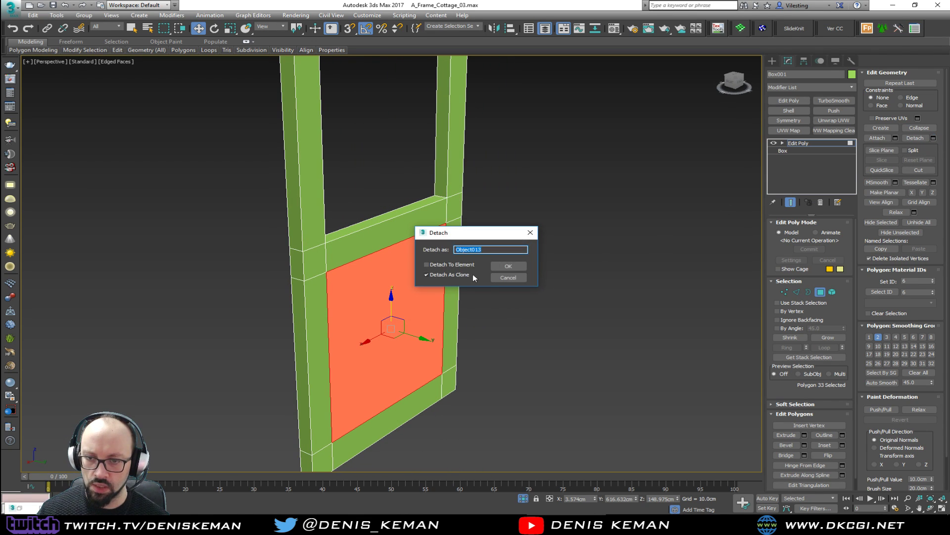
left_click(521, 266)
Step: Bridge the door's lower panel polygons on both faces into an opening, and select the detached panel clone
mouse_move(409, 339)
middle_mouse_down("alt")
mouse_move(471, 324)
mouse_move(431, 322)
middle_mouse_up("alt")
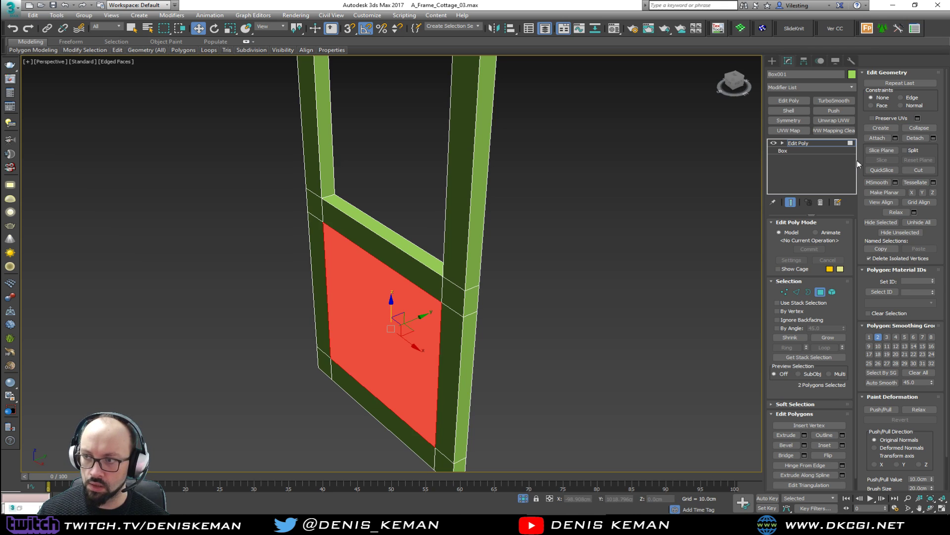
left_click(786, 455)
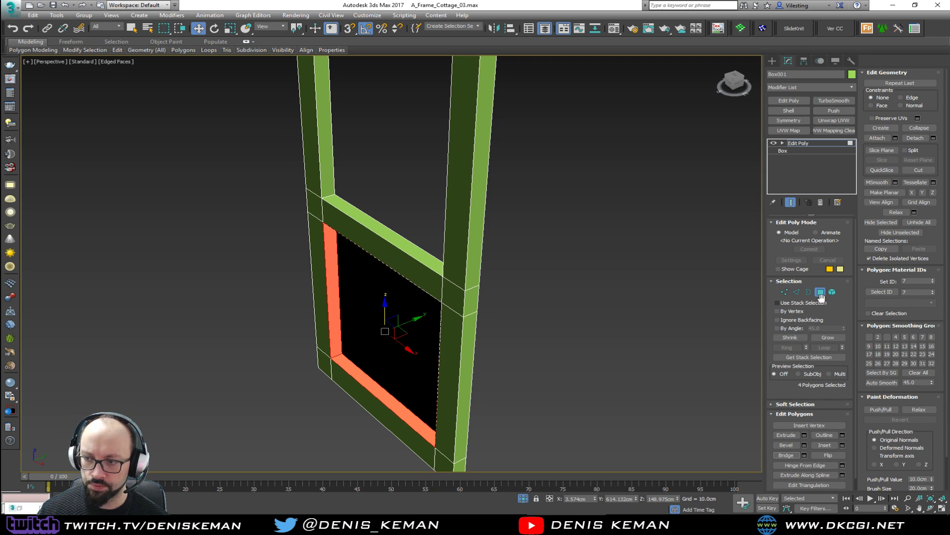
left_click(820, 293)
middle_click_drag(629, 283, 340, 365, "alt")
key("ctrl+e")
left_click(413, 318)
middle_click_drag(450, 299, 398, 298, "alt")
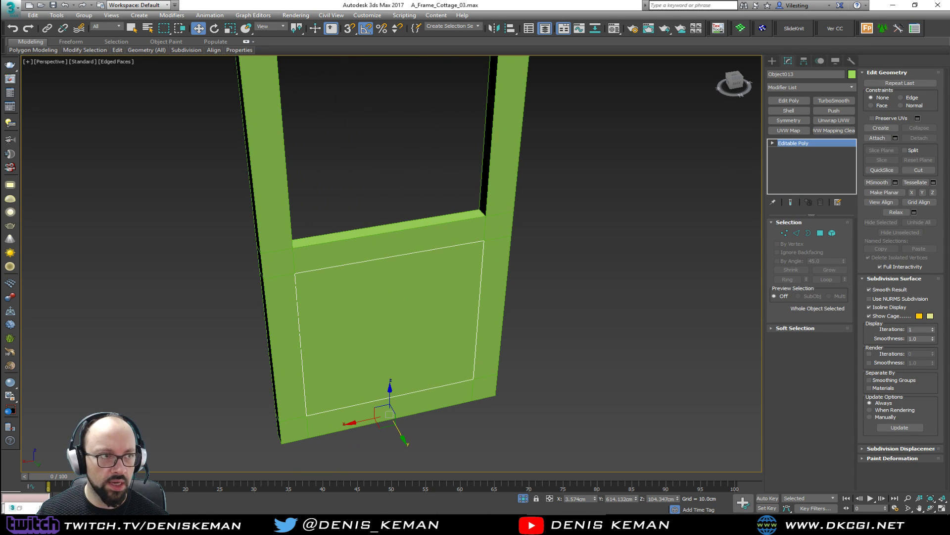
Step: Check the T_12 reference photo, add two crossing diagonal edges between the detached panel's opposite corners, and isolate the panel
left_click_drag(0, 24, 809, 34)
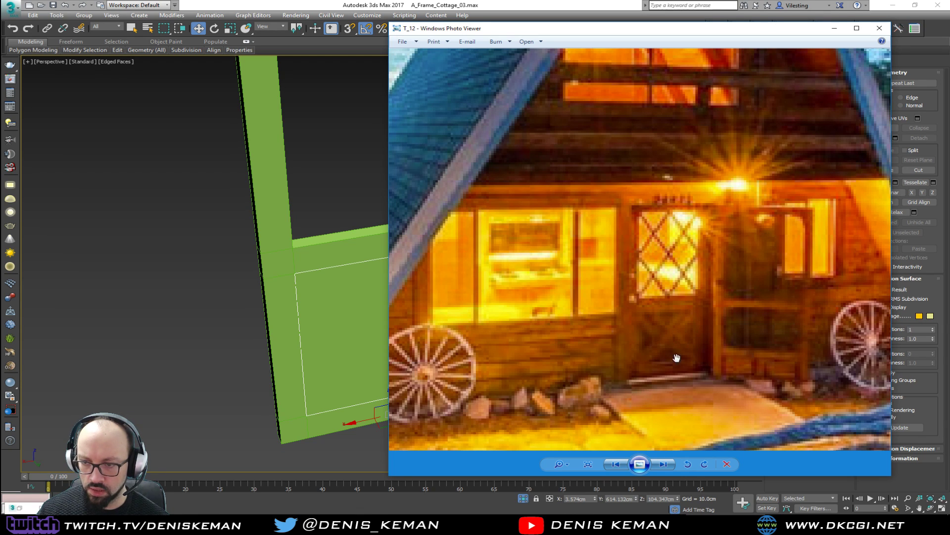
left_click_drag(649, 32, 0, 35)
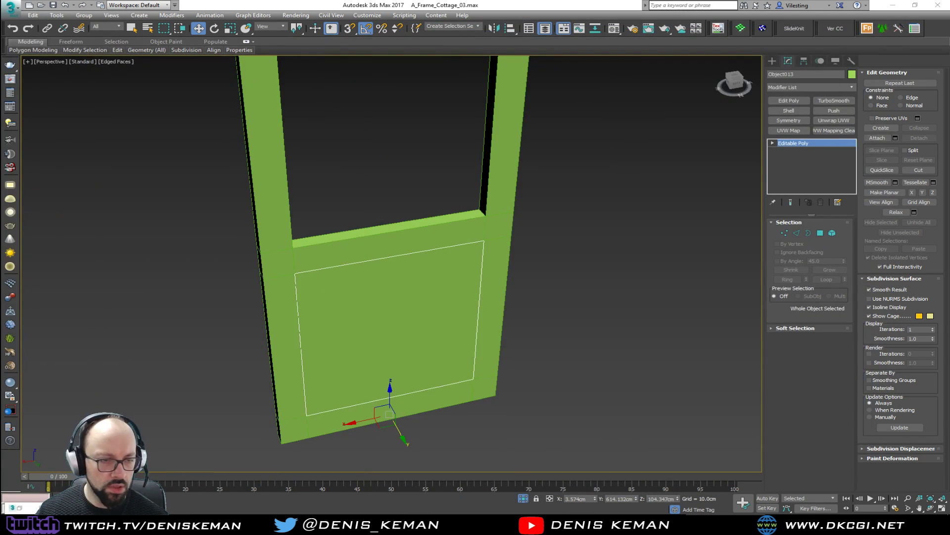
middle_click_drag(465, 260, 472, 256)
key("1")
left_click_drag(520, 220, 465, 252)
left_click(314, 411, "ctrl")
key("ctrl+shift+e")
key("alt+c")
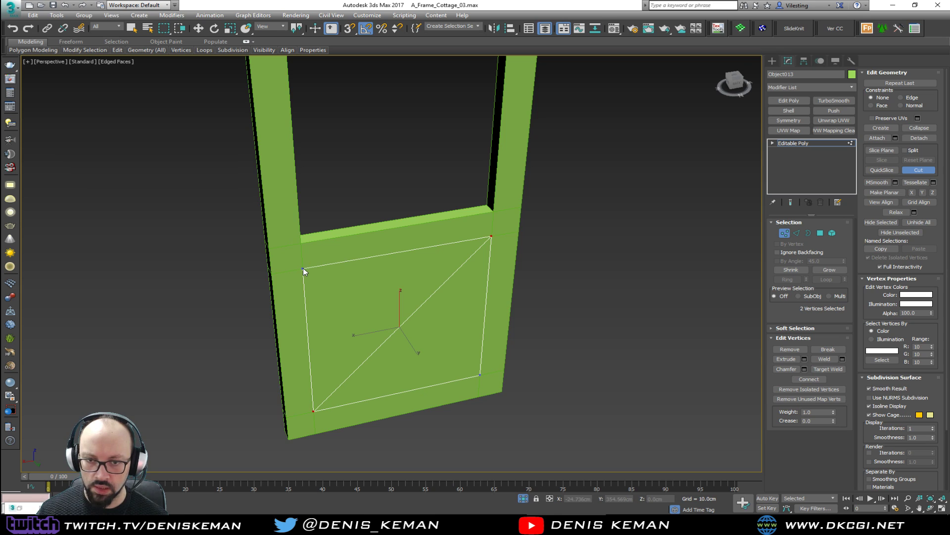
left_click(303, 269)
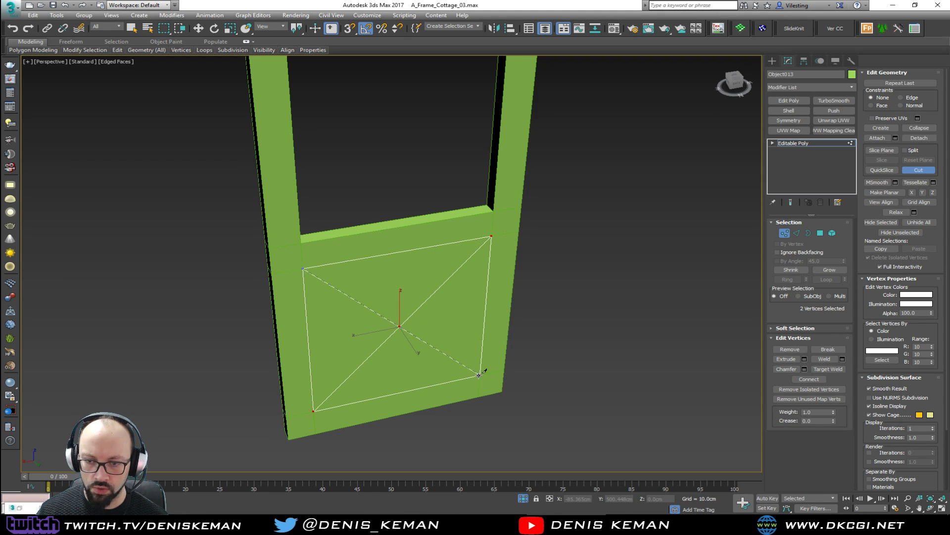
key("w")
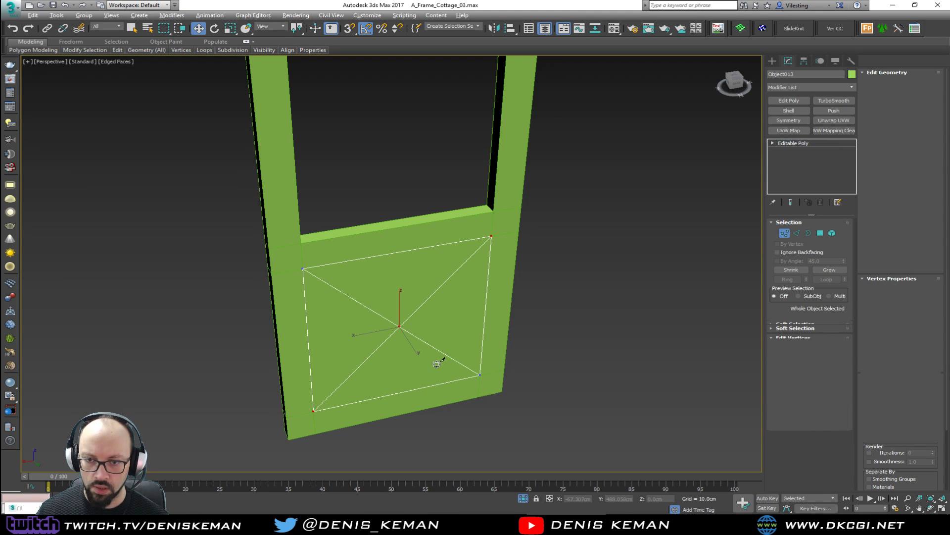
key("alt+q")
right_click(429, 309)
key("Escape")
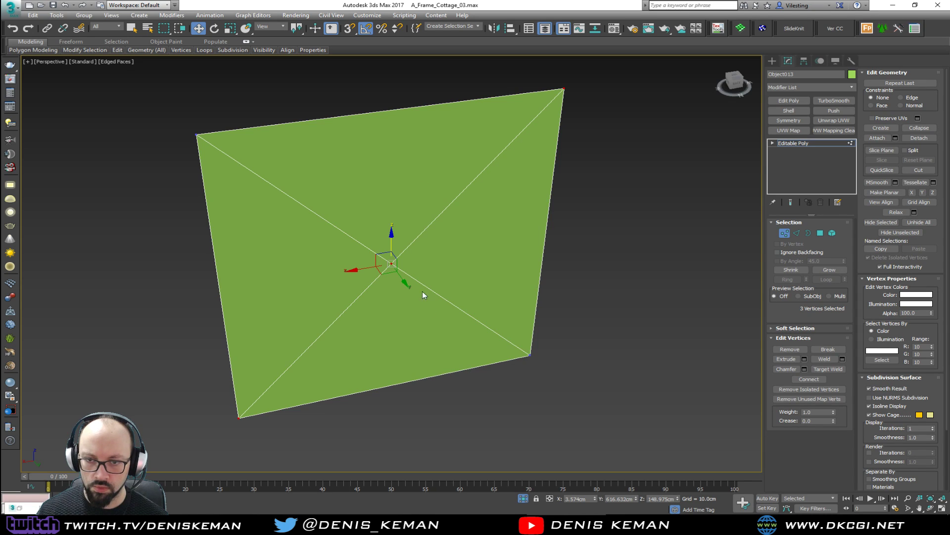
Step: Chamfer both diagonals of the isolated panel by 3 cm with 2 segments to outline the cross braces
key("2")
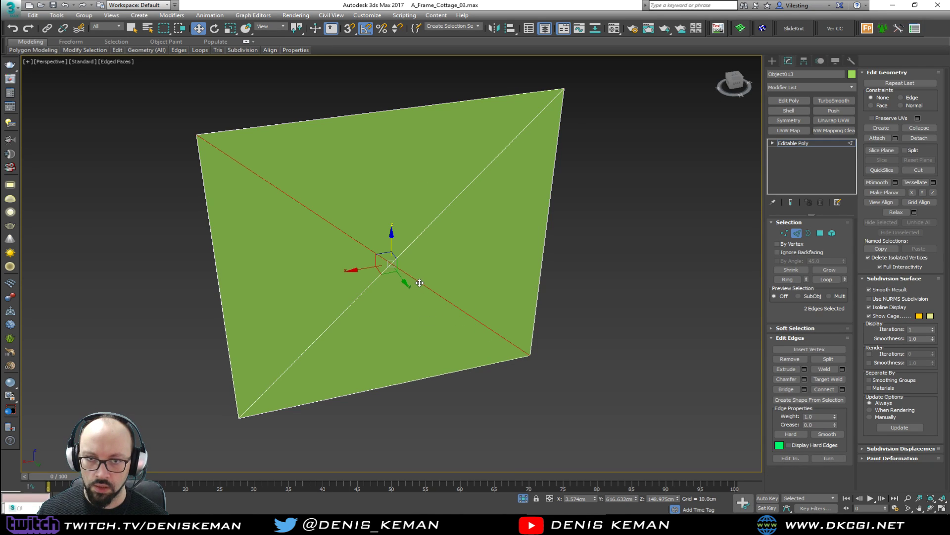
left_click(804, 379)
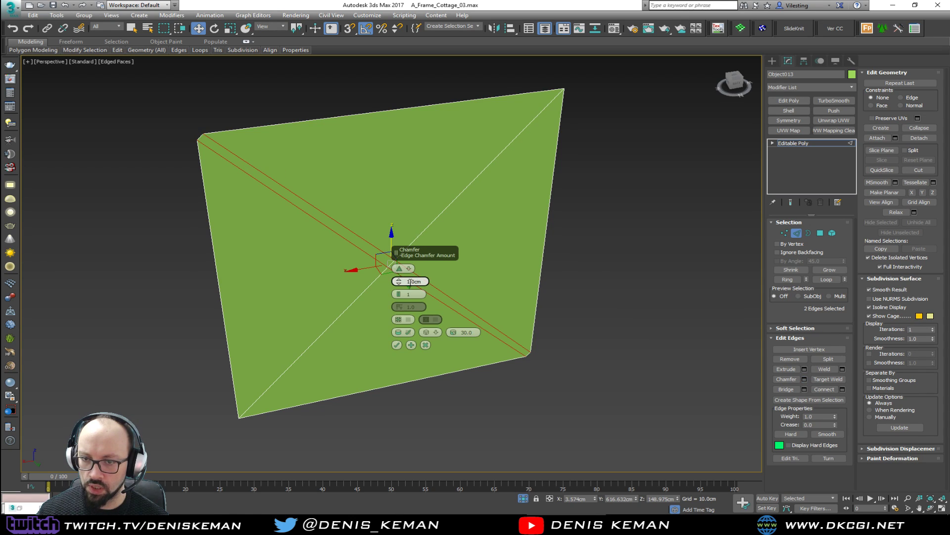
type("3")
key("Return")
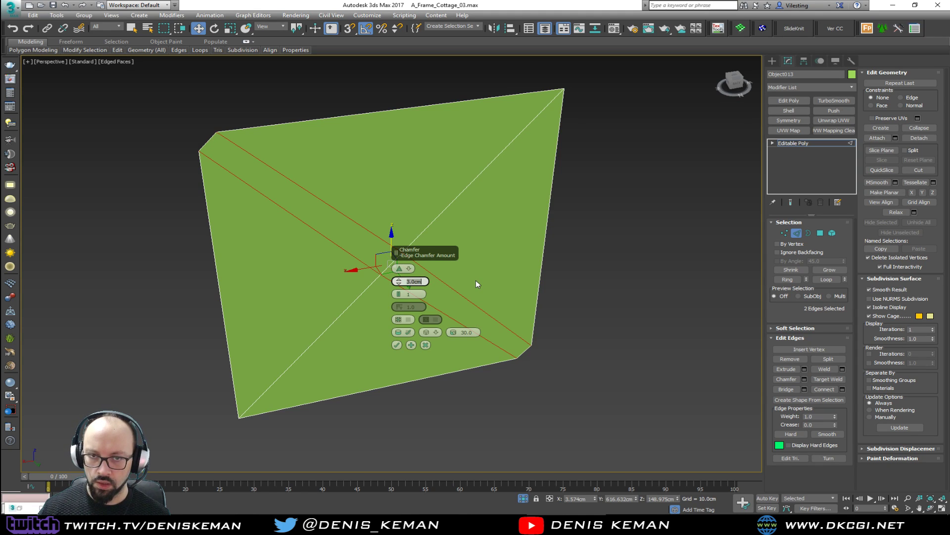
left_click(398, 293)
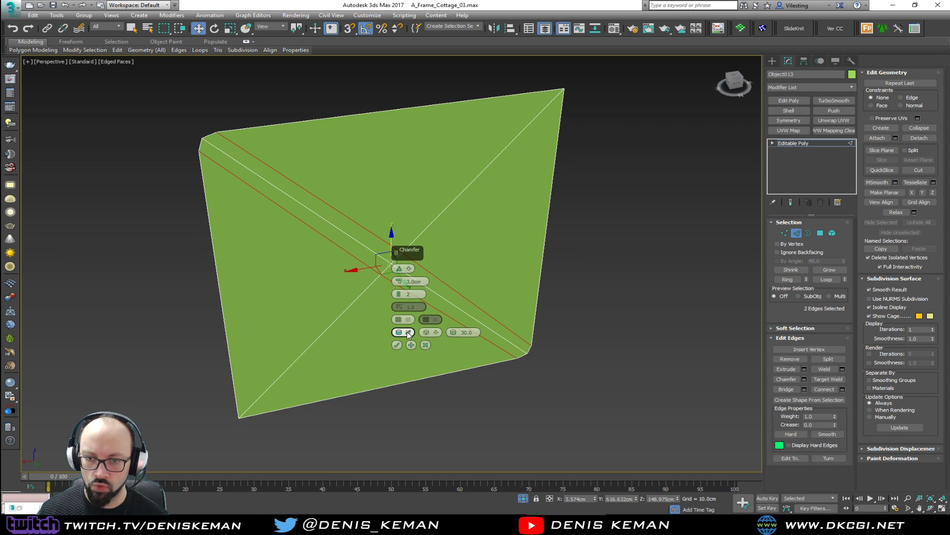
left_click(434, 332)
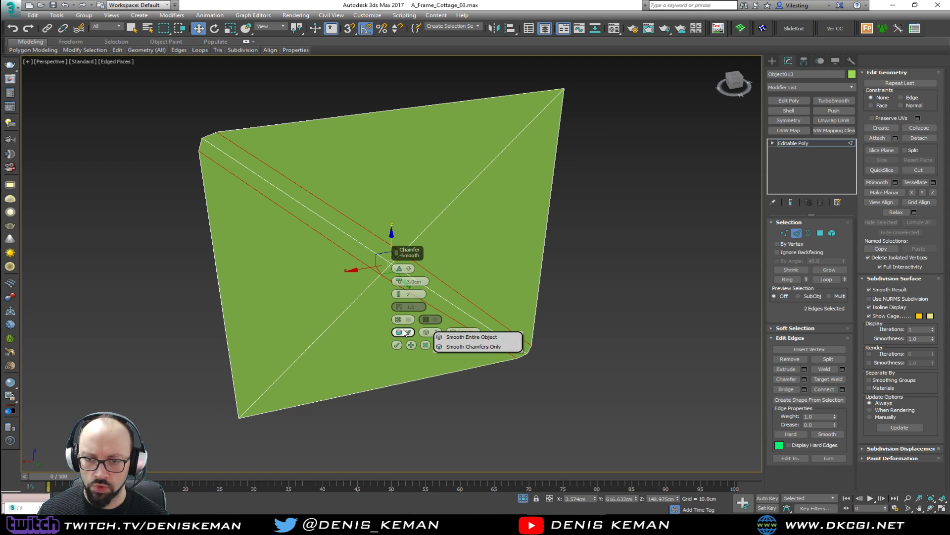
middle_click_drag(465, 229, 473, 234)
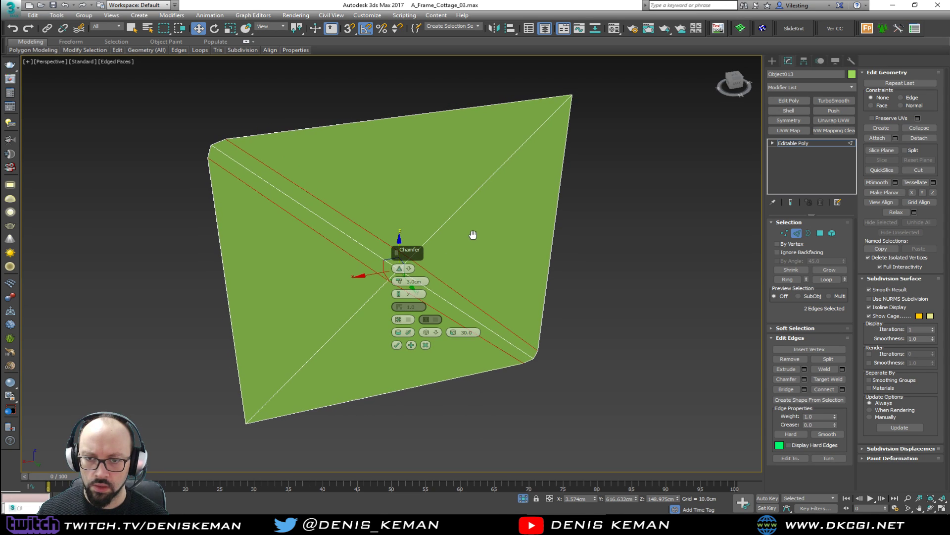
left_click(397, 345)
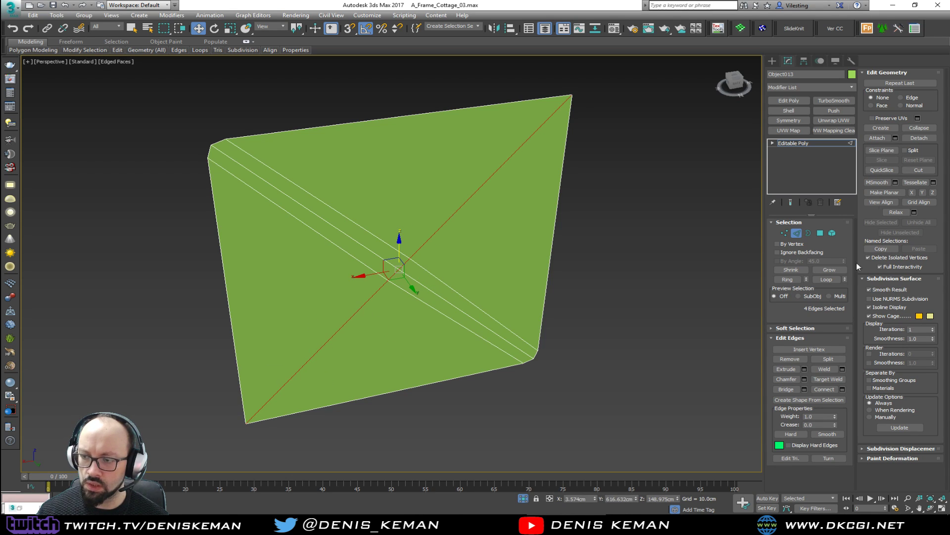
left_click(804, 369)
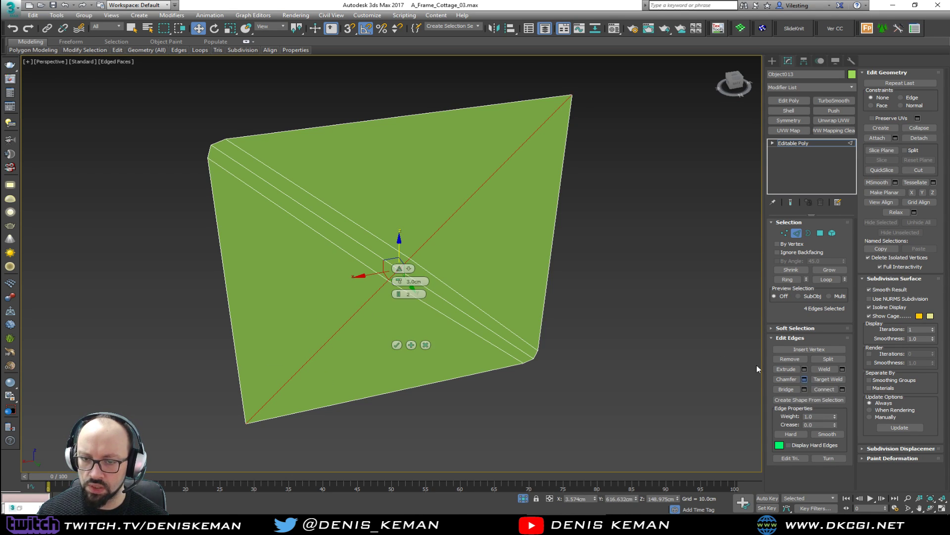
left_click(397, 345)
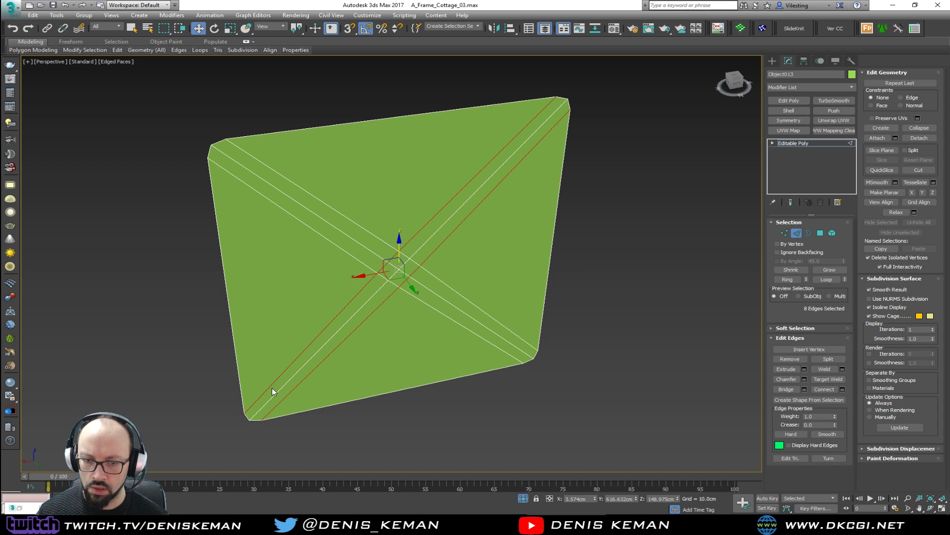
Step: Square off the panel's two chamfered bottom corners by snapping each middle corner vertex to its neighbouring vertices
middle_click_drag(276, 387, 335, 334)
key("1")
left_click(313, 366)
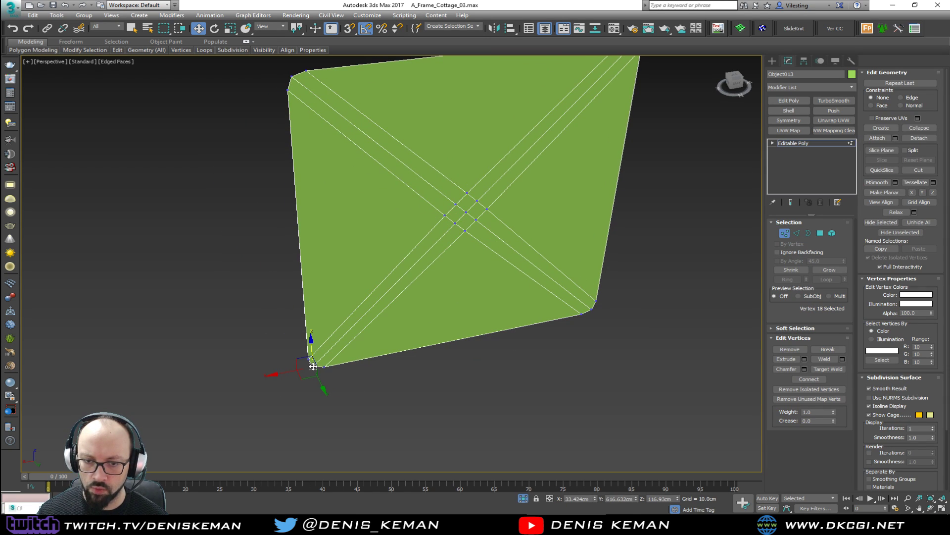
middle_click_drag(315, 364, 313, 351, "alt")
mouse_move(312, 343)
left_mouse_down()
mouse_move(327, 367)
mouse_move(308, 357)
left_mouse_up()
key("s")
middle_click_drag(504, 340, 384, 358)
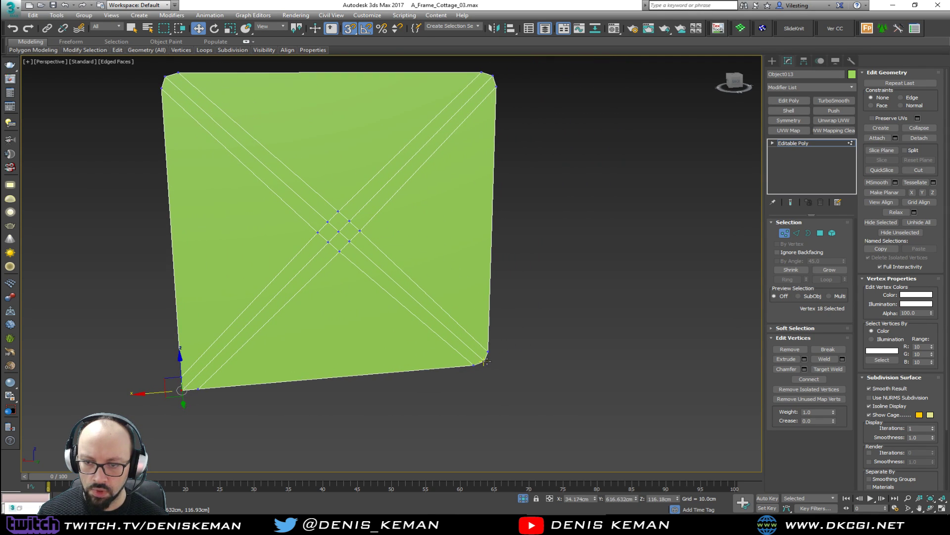
left_click(473, 365)
left_click(485, 362)
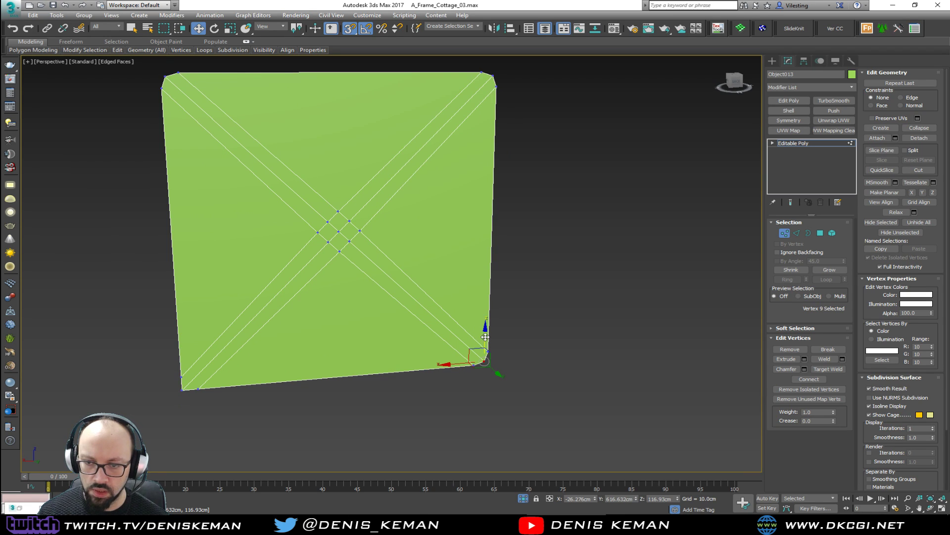
left_click_drag(485, 337, 483, 347)
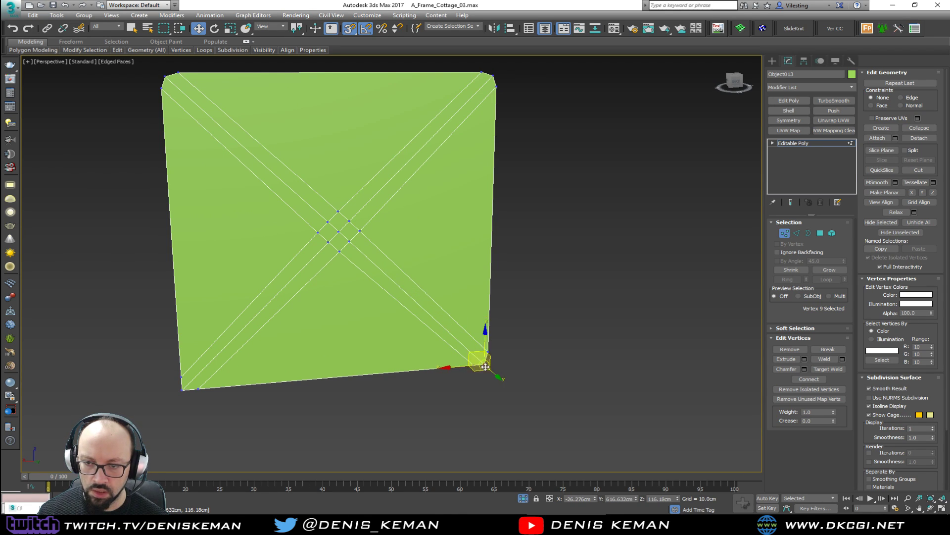
Step: Square off the panel's two chamfered top corners by snapping each middle corner vertex to its neighbouring vertices
left_click(494, 76)
middle_click_drag(494, 76, 492, 122)
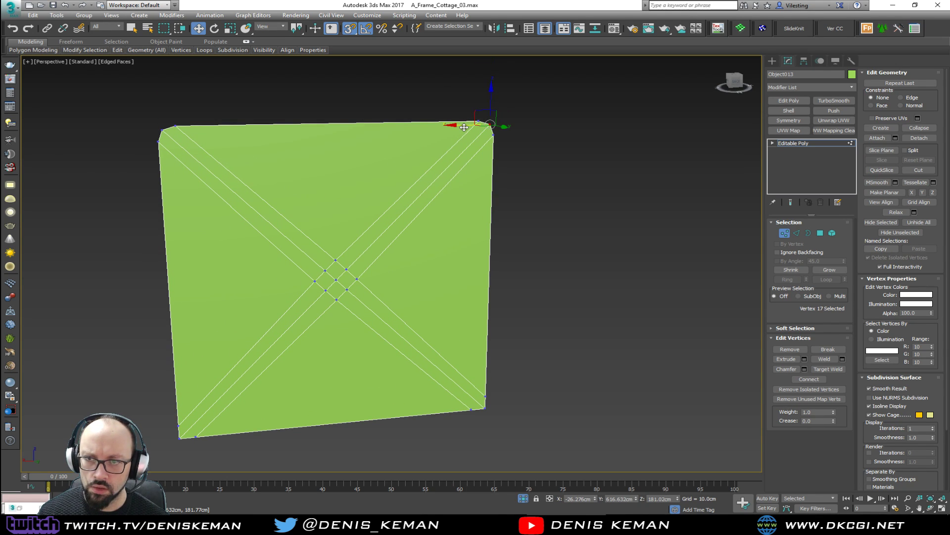
left_click_drag(492, 100, 478, 120)
middle_click_drag(478, 119, 463, 124, "alt")
left_click_drag(467, 122, 490, 135)
left_click(167, 128)
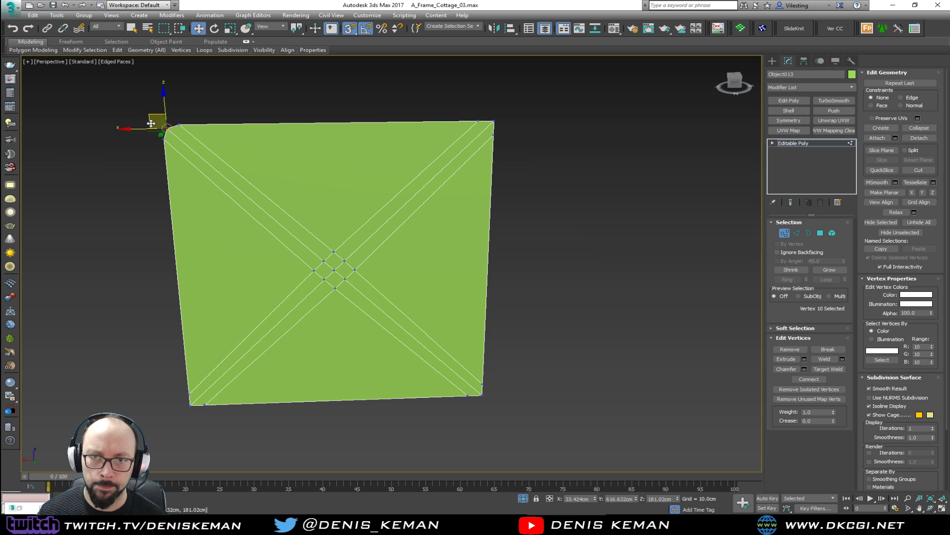
left_click_drag(143, 129, 160, 140)
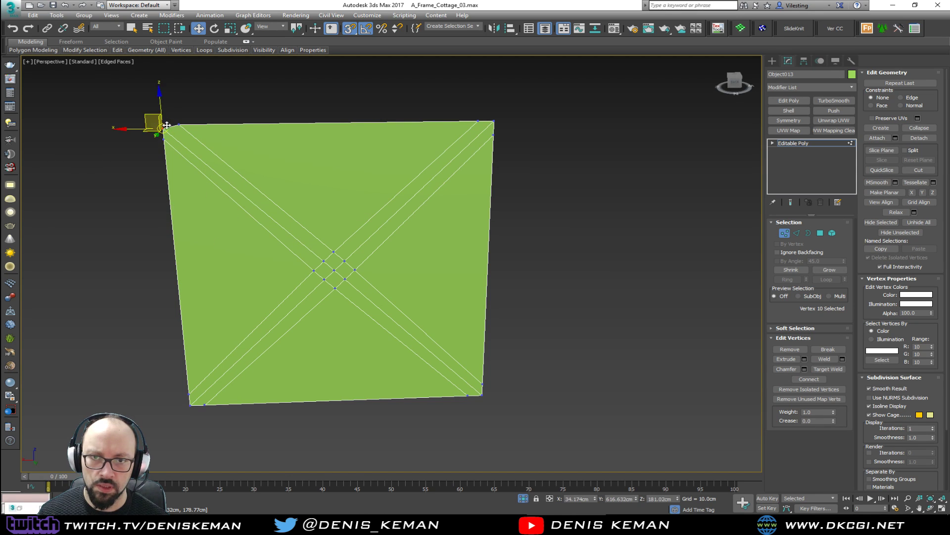
left_click_drag(163, 107, 181, 123)
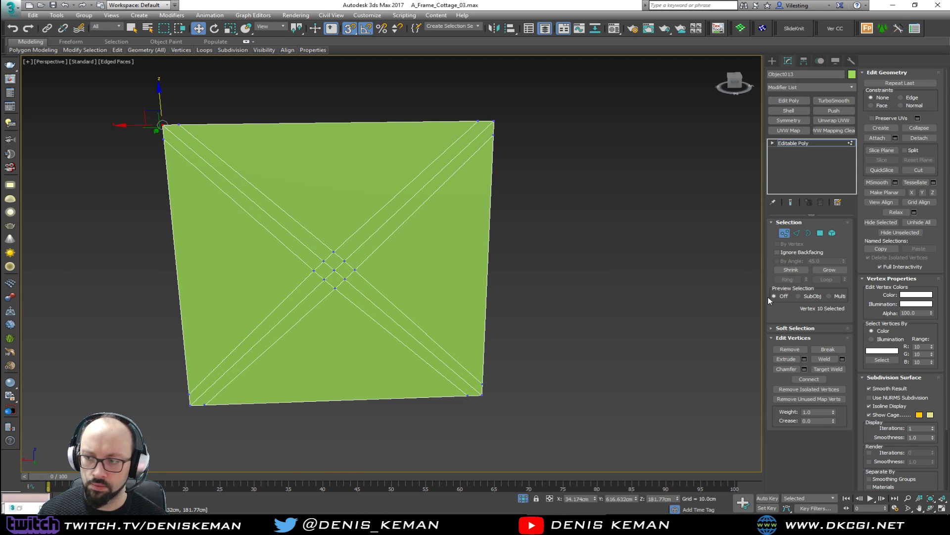
left_click(785, 233)
mouse_move(352, 233)
middle_mouse_down("alt")
mouse_move(378, 227)
mouse_move(361, 219)
middle_mouse_up("alt")
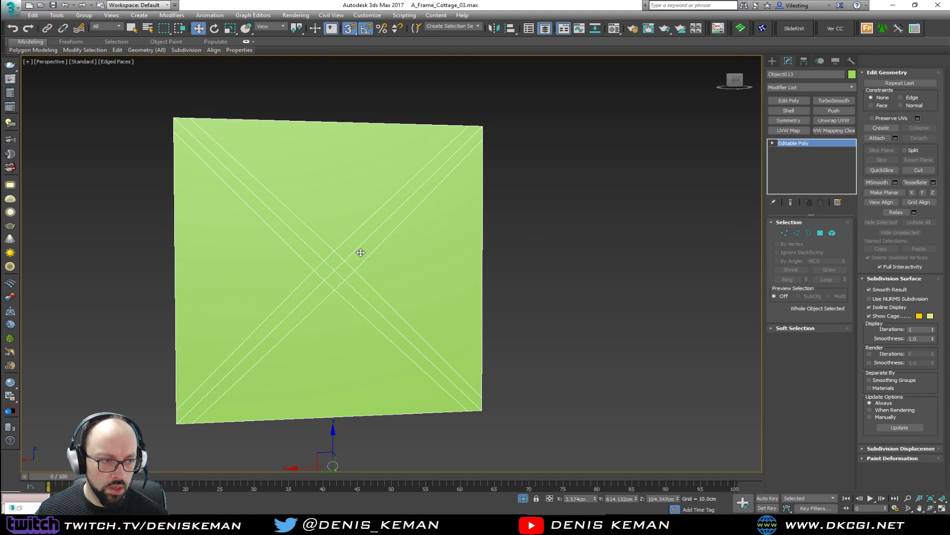
key("4")
key("ctrl+a")
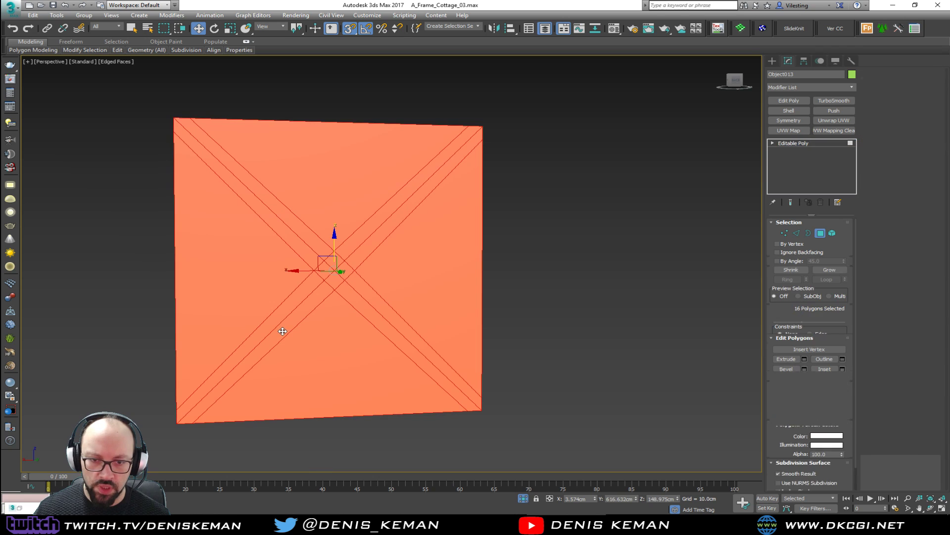
left_click(283, 331)
middle_click_drag(282, 331, 286, 329, "alt")
left_click(301, 300, "ctrl")
left_click(335, 279, "ctrl")
left_click(324, 270, "ctrl")
left_click(344, 271, "ctrl")
left_click(336, 261, "ctrl")
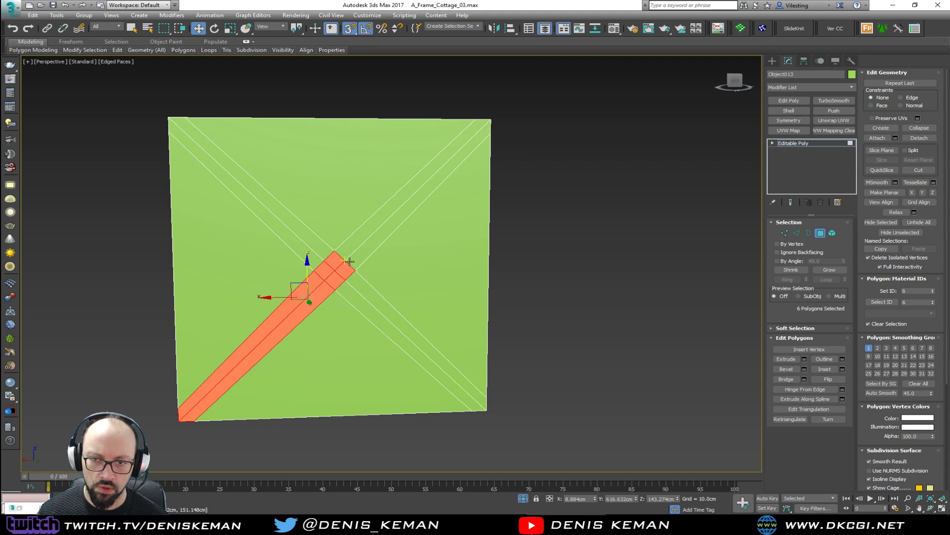
left_click(349, 261, "ctrl")
left_click(346, 249, "ctrl")
left_click(821, 234)
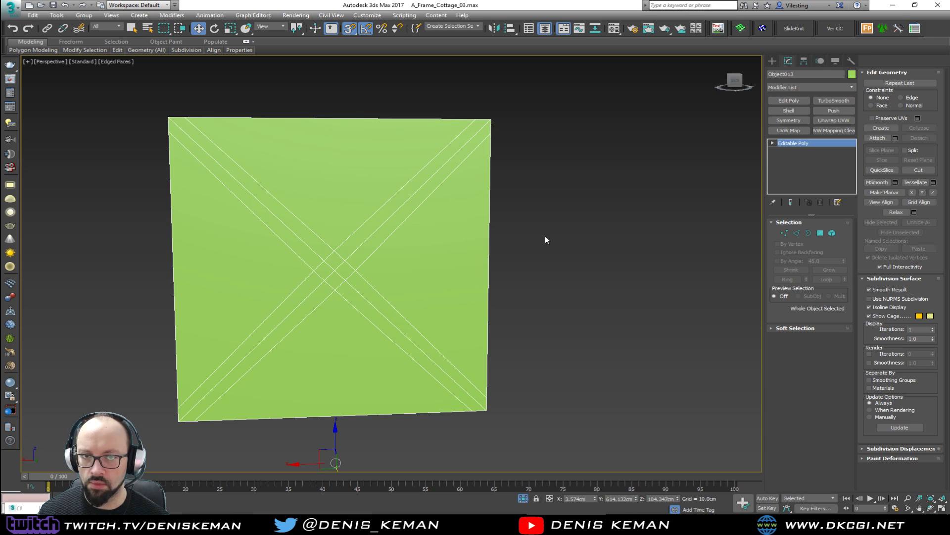
Step: In the front view, create a plane about 61 cm wide and 66 cm high, snapped to the panel's opposite corners
key("alt+w")
key("alt+w")
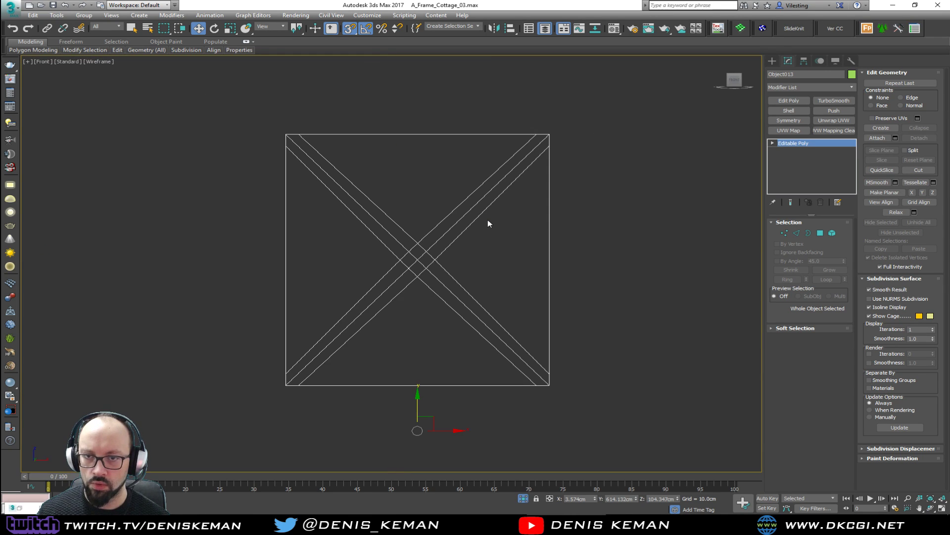
left_click(769, 61)
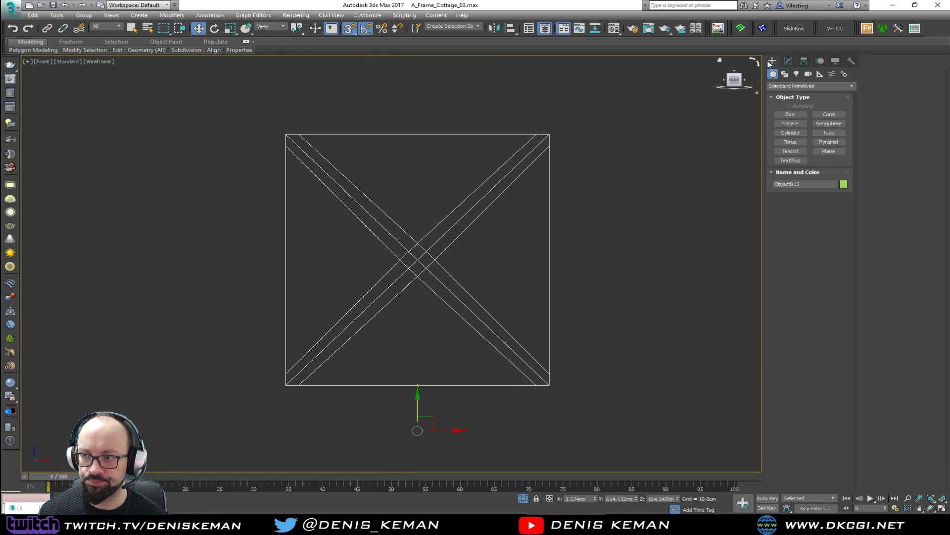
left_click(829, 151)
key("s")
left_click_drag(287, 135, 548, 384)
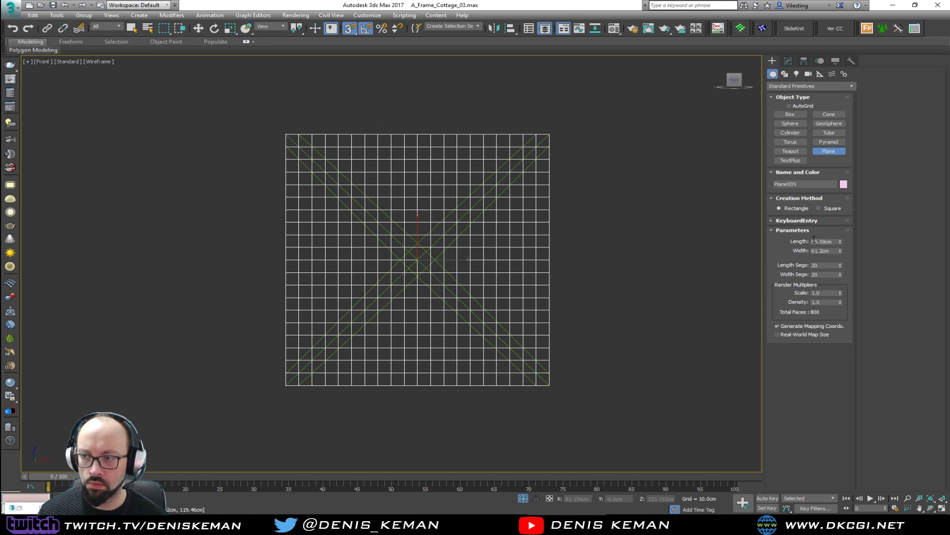
Step: Reduce the new plane to one segment in each direction and make a copy of it rotated 45 degrees in the front view
right_click(840, 267)
right_click(840, 275)
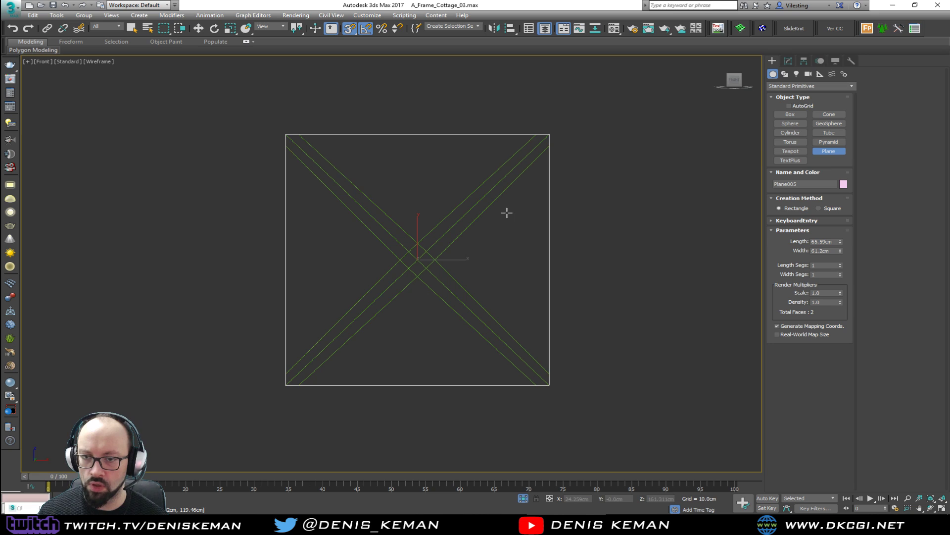
key("alt+w")
key("w")
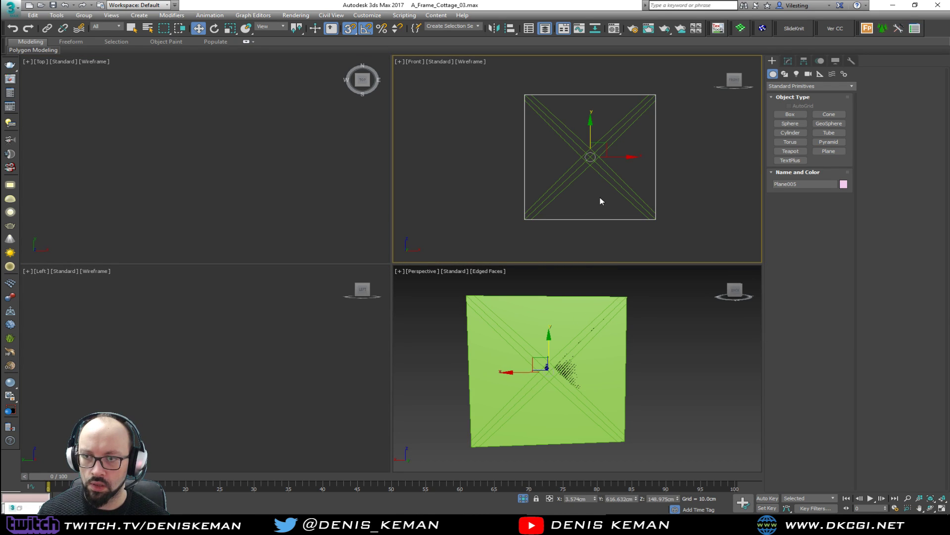
key("e")
left_click_drag(616, 134, 629, 155, "shift")
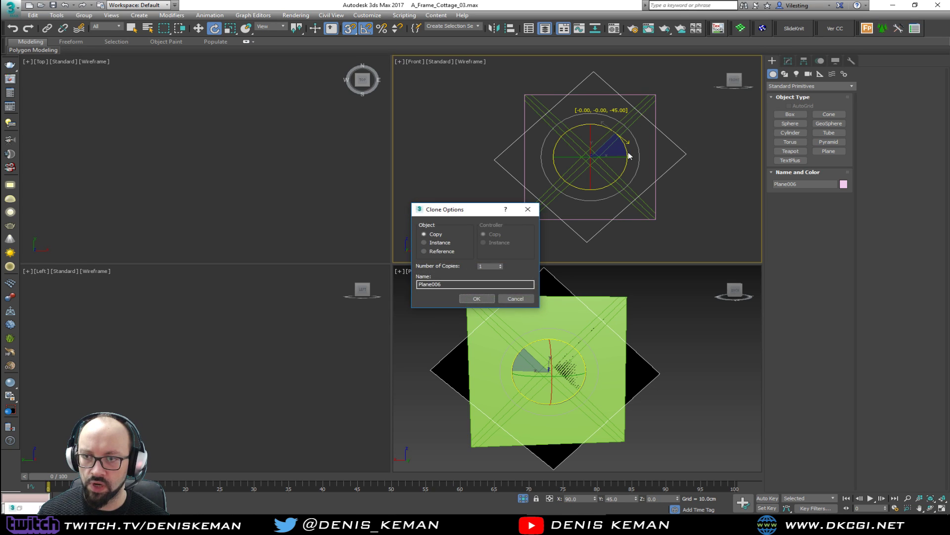
left_click(475, 299)
Step: Lengthen the rotated plane copy to 94.45 cm so it extends past the panel's opposite corners
left_click(788, 61)
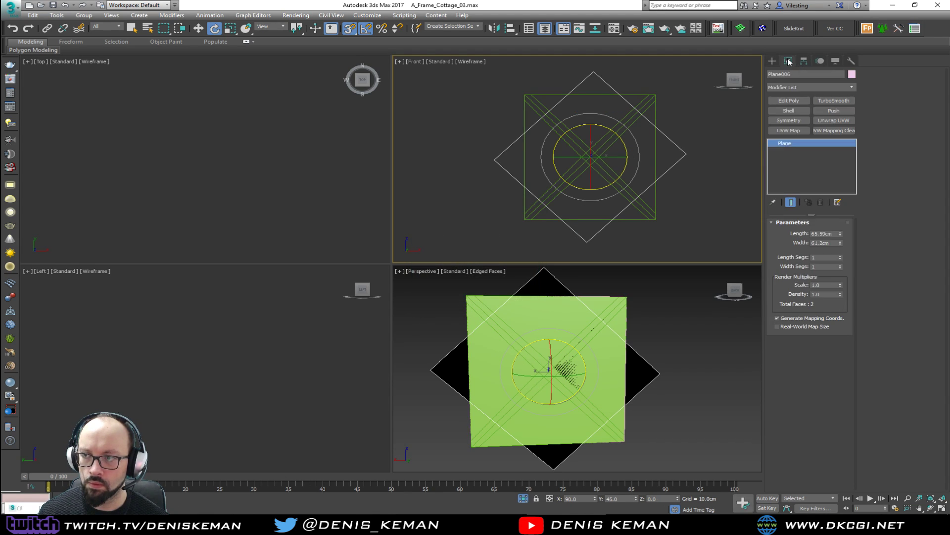
left_click_drag(840, 234, 847, 214)
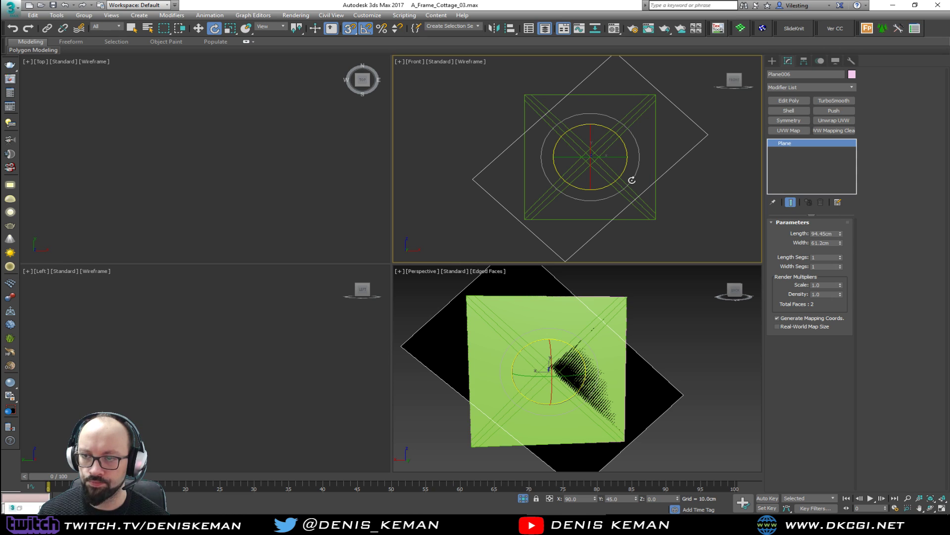
scroll(632, 180, "up", 2)
key("alt+w")
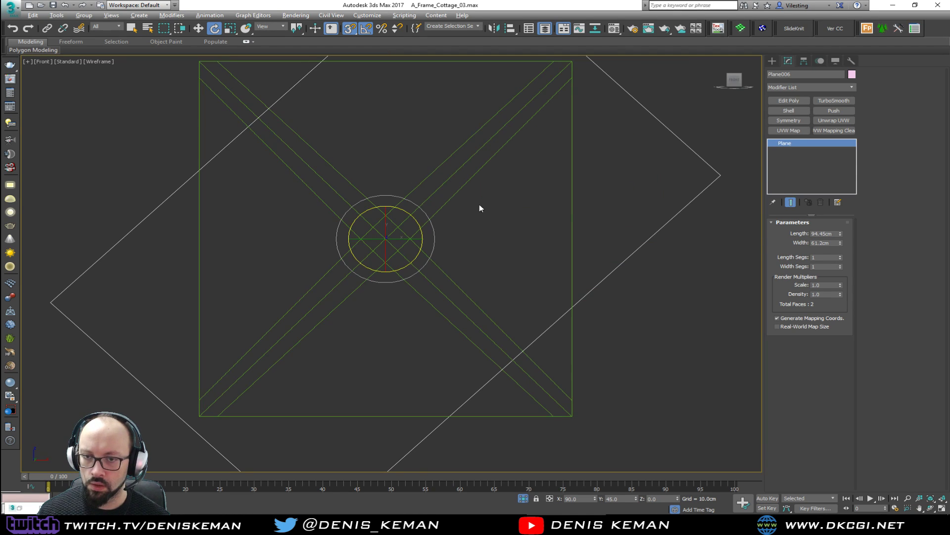
Step: Apply Edit Poly to the rotated plane and slice it with the slice plane along the lower edge of the rising diagonal brace outline
left_click(789, 101)
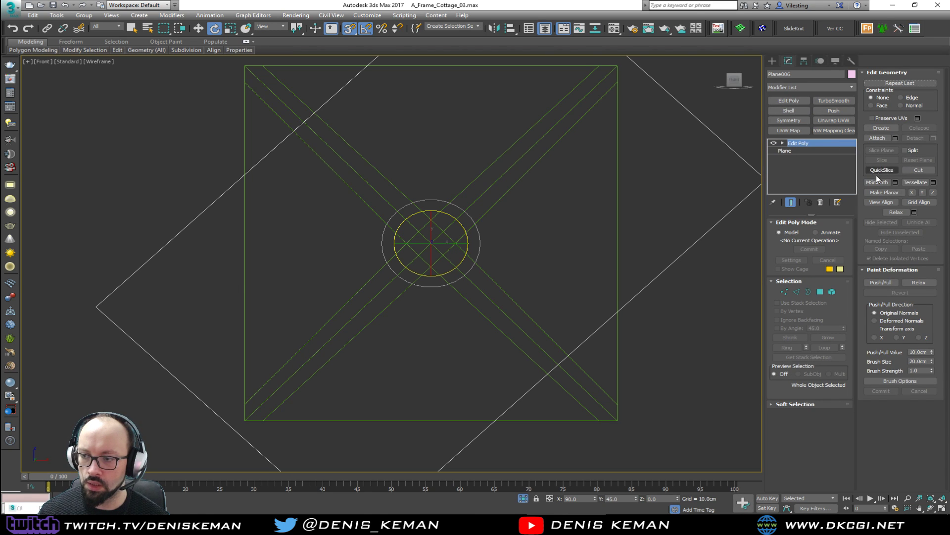
key("2")
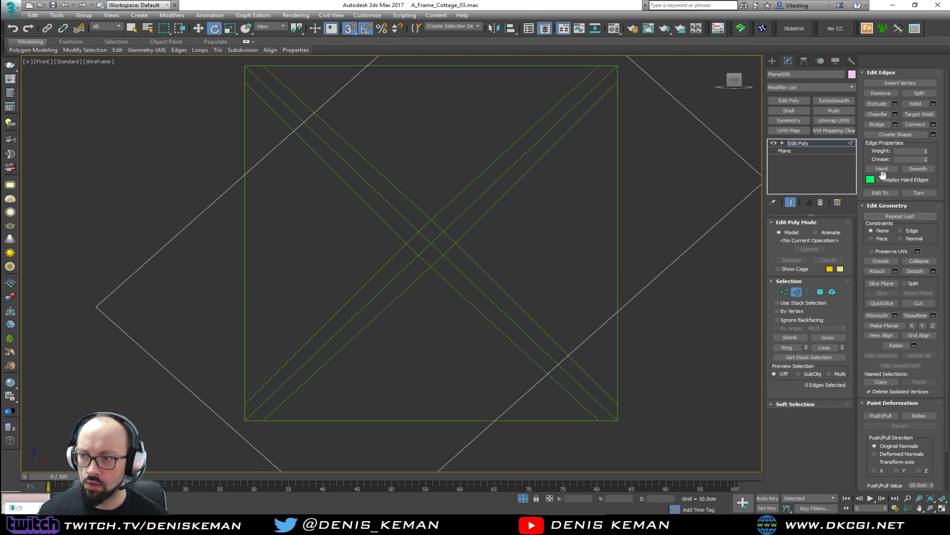
key("2")
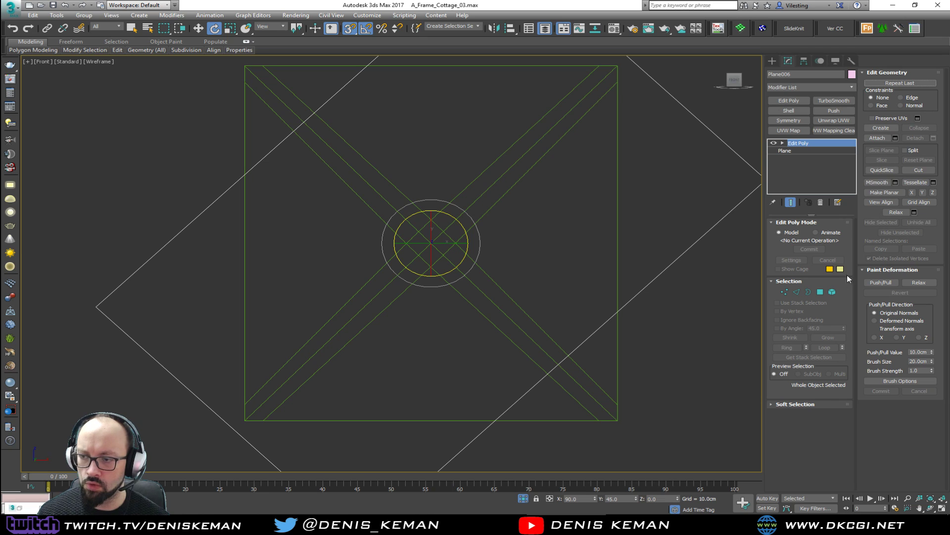
key("2")
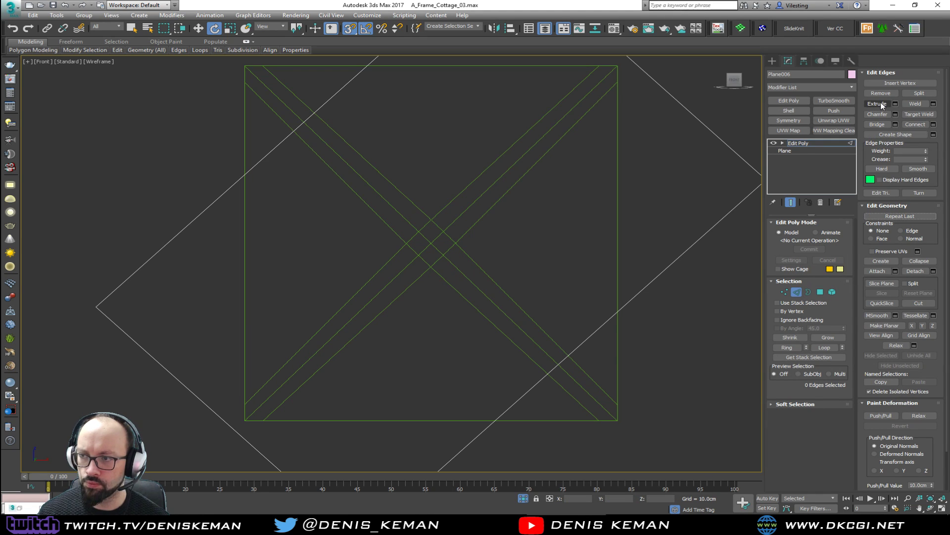
left_click(882, 283)
scroll(447, 229, "down", 2)
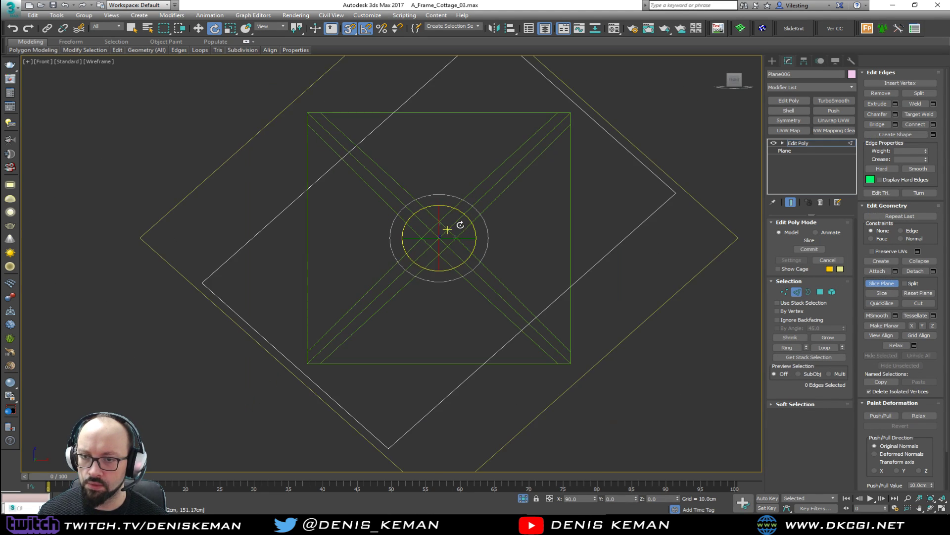
key("s")
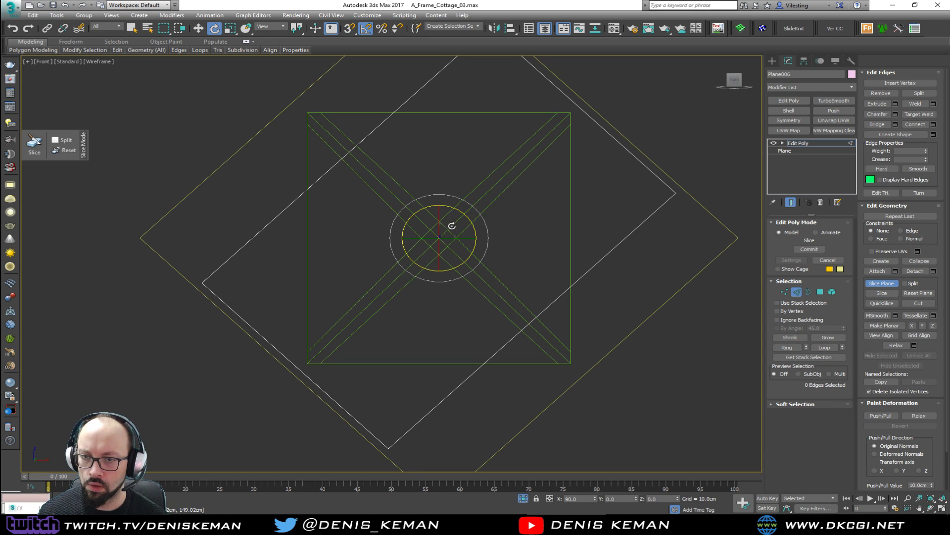
left_click_drag(437, 226, 477, 241)
key("w")
left_click(33, 145)
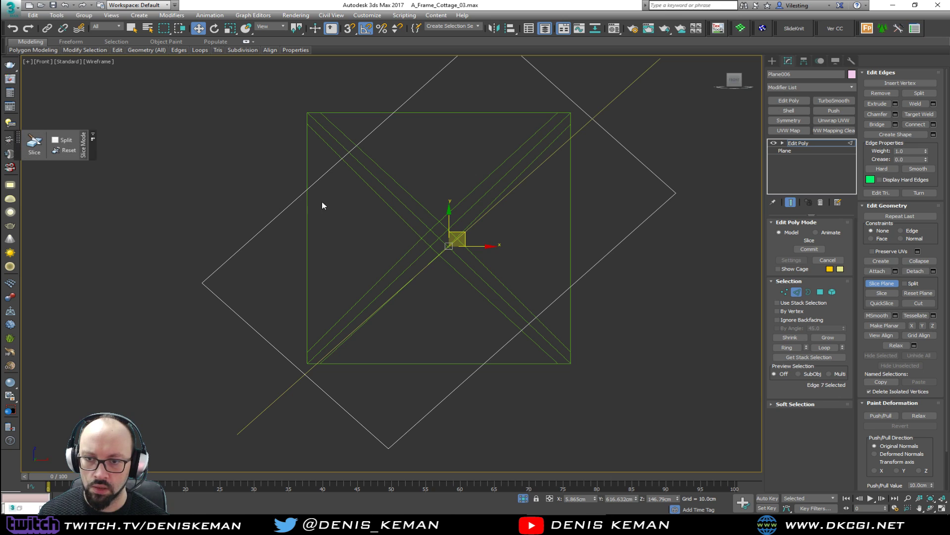
Step: Move the slice plane to the upper edge of the same diagonal brace outline and slice the rotated plane again
left_click_drag(462, 231, 440, 219)
left_click(33, 146)
left_click(796, 292)
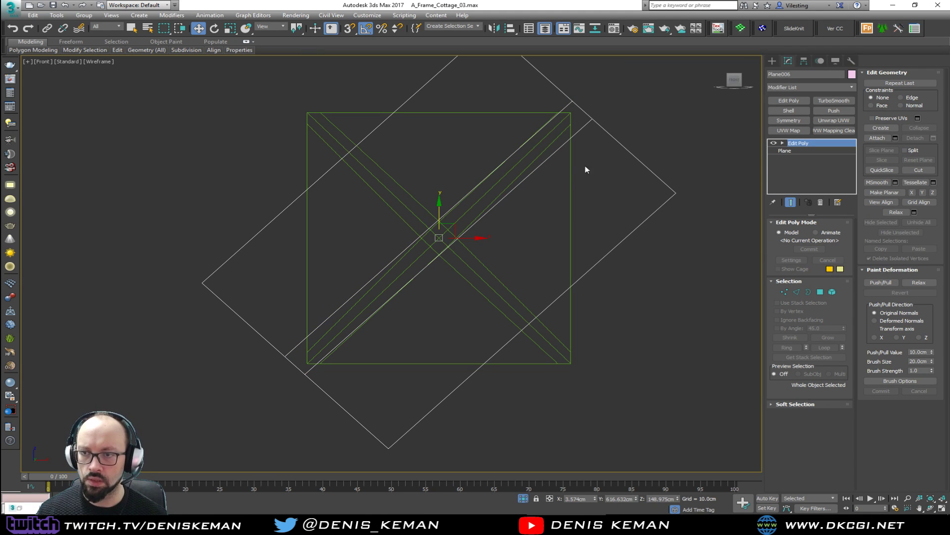
Step: Delete the two large polygons on either side of the slices, leaving only the narrow diagonal strip
left_click(820, 292)
left_click(632, 157)
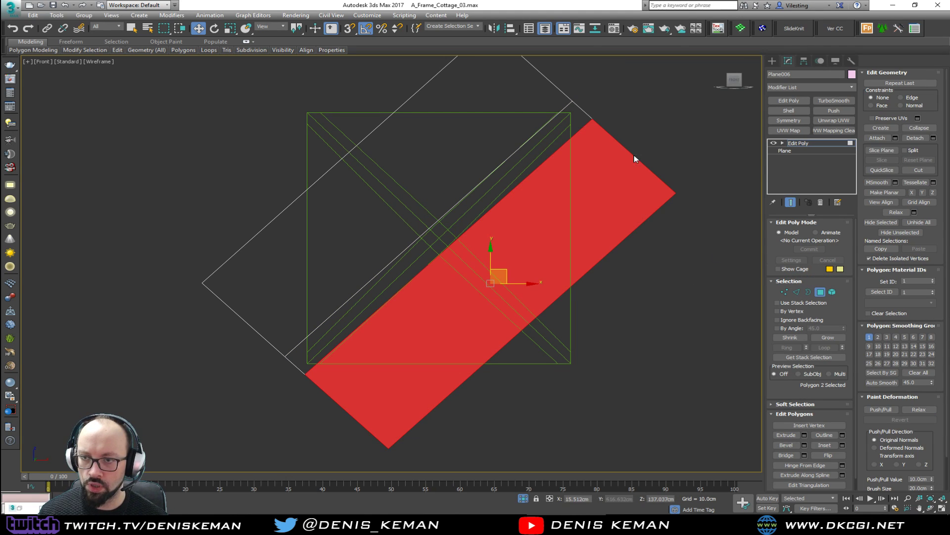
left_click_drag(373, 71, 376, 72, "ctrl")
key("Delete")
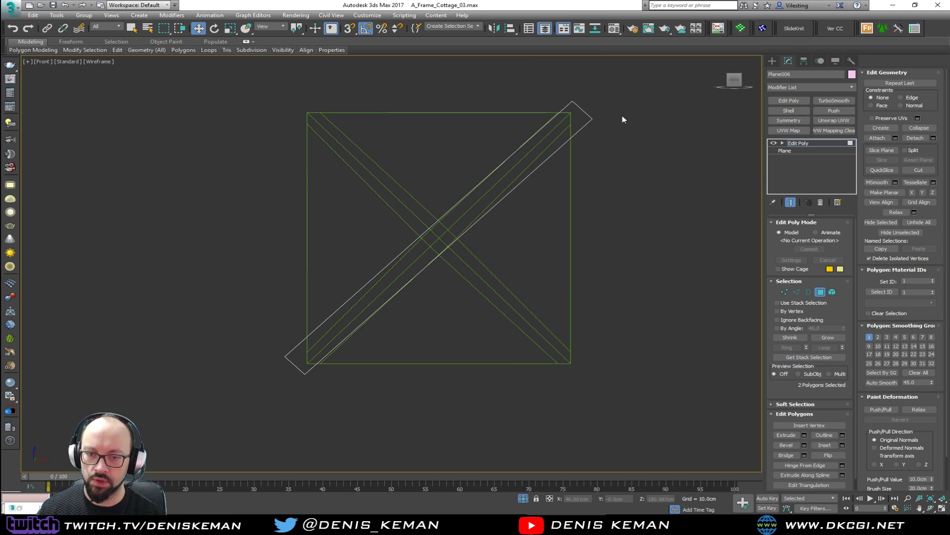
left_click(820, 292)
Step: Move the diagonal strip about 1.5 cm along Y so it stands off the panel
key("alt+w")
key("alt+w")
middle_click_drag(491, 245, 549, 266, "alt")
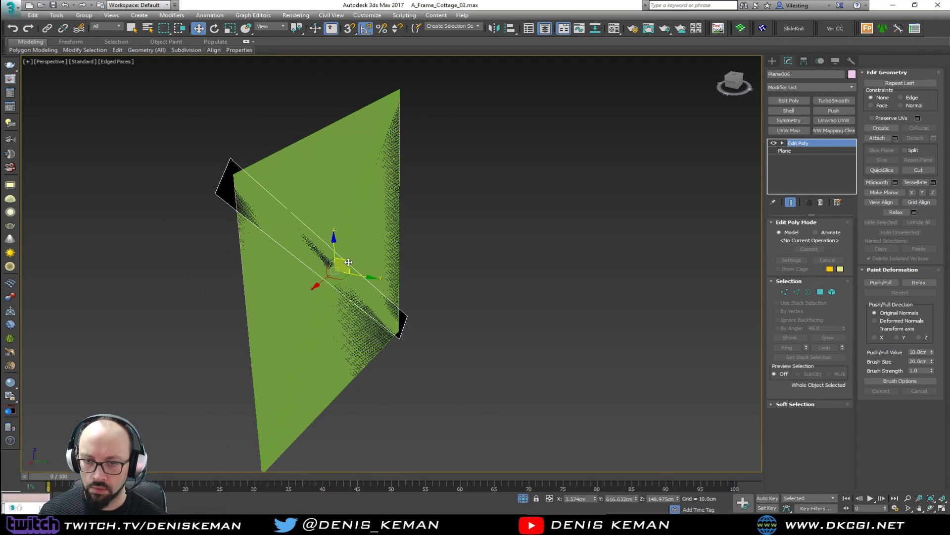
left_click_drag(362, 273, 369, 276)
Step: Flip the diagonal strip's polygon so its normal faces outward from the panel
key("4")
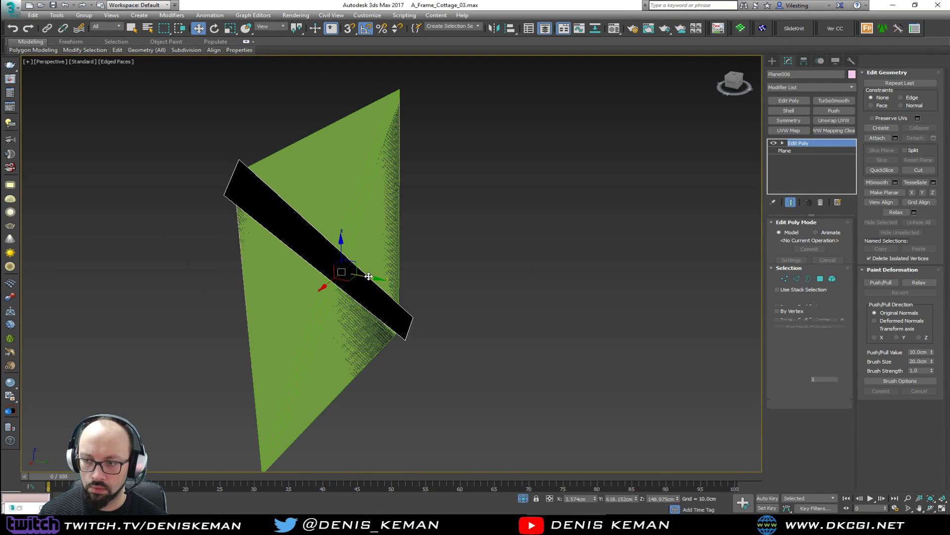
left_click(836, 454)
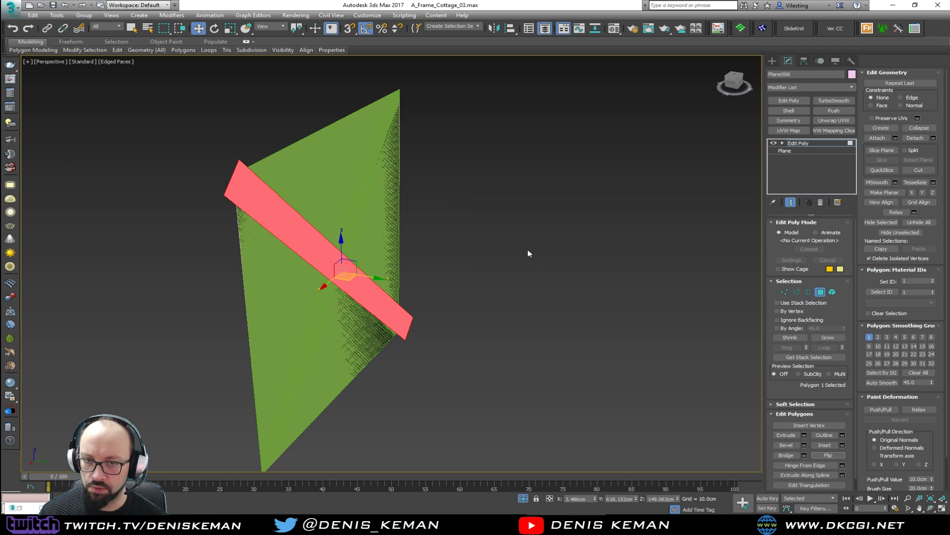
middle_click_drag(528, 248, 482, 239, "alt")
left_click(816, 291)
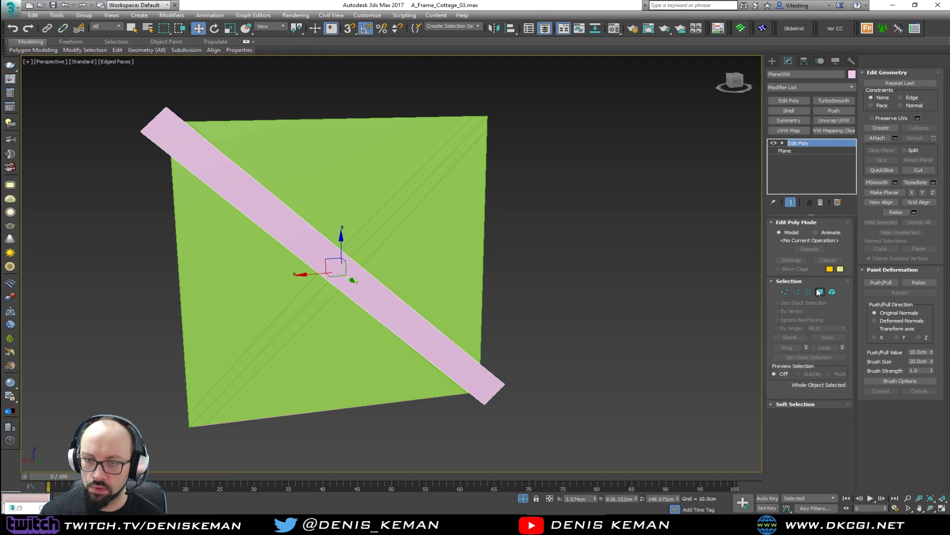
Step: Make a copy of the diagonal strip rotated 90 degrees in the front view to form the crossing brace
key("alt+w")
middle_click(588, 174)
key("e")
left_click_drag(628, 130, 616, 203, "shift")
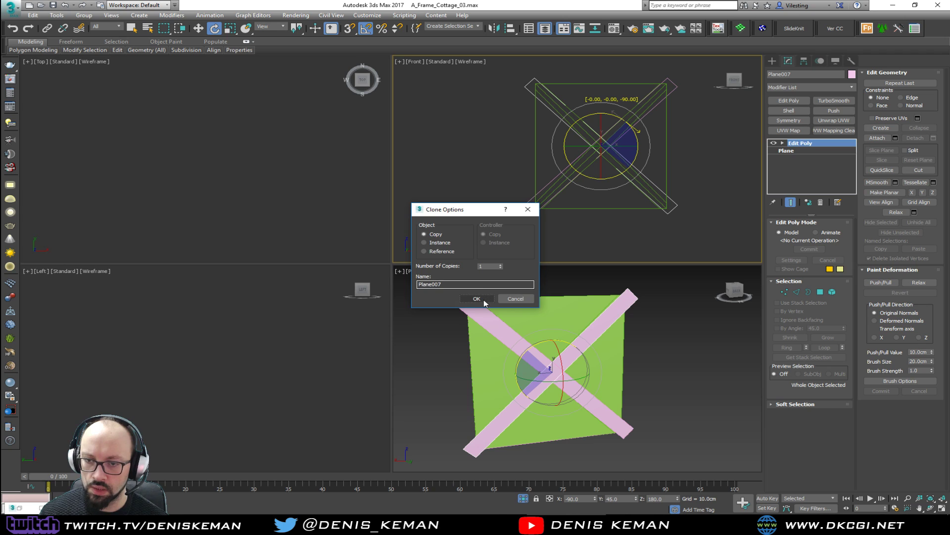
left_click(485, 300)
Step: Delete the green guide panel with the chamfered diagonals behind the strips and exit isolation
left_click(546, 343)
key("alt+w")
key("z")
middle_click_drag(433, 281, 454, 294, "alt")
left_click(454, 294)
key("F3")
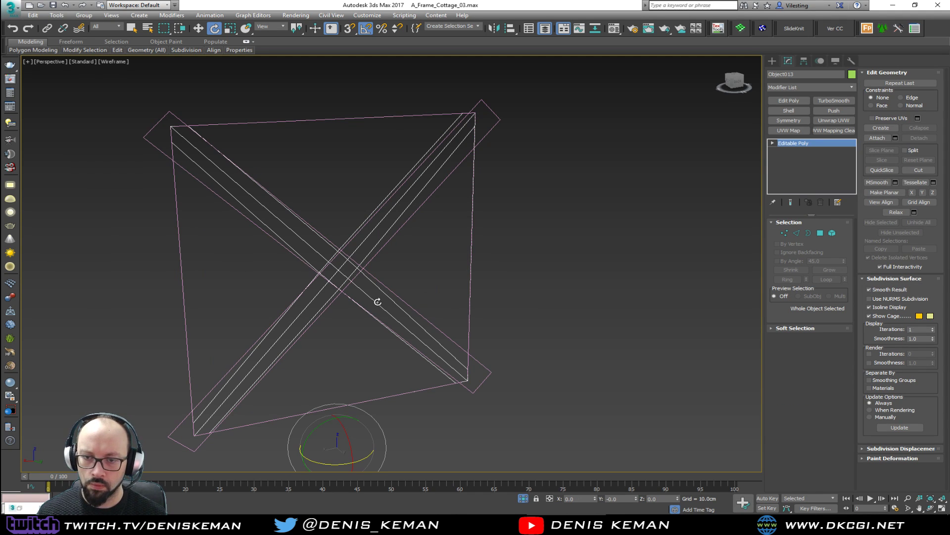
key("Delete")
key("alt+q")
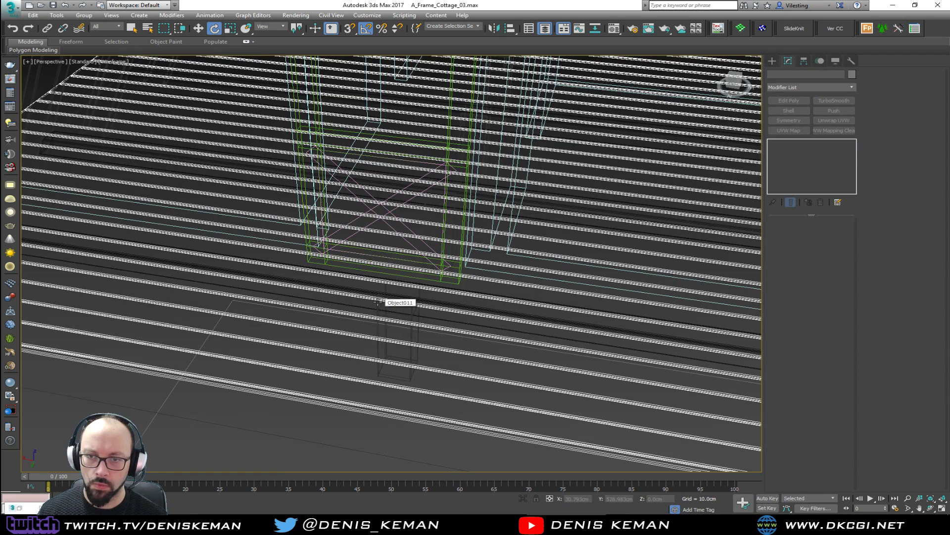
middle_click_drag(377, 301, 386, 359, "alt")
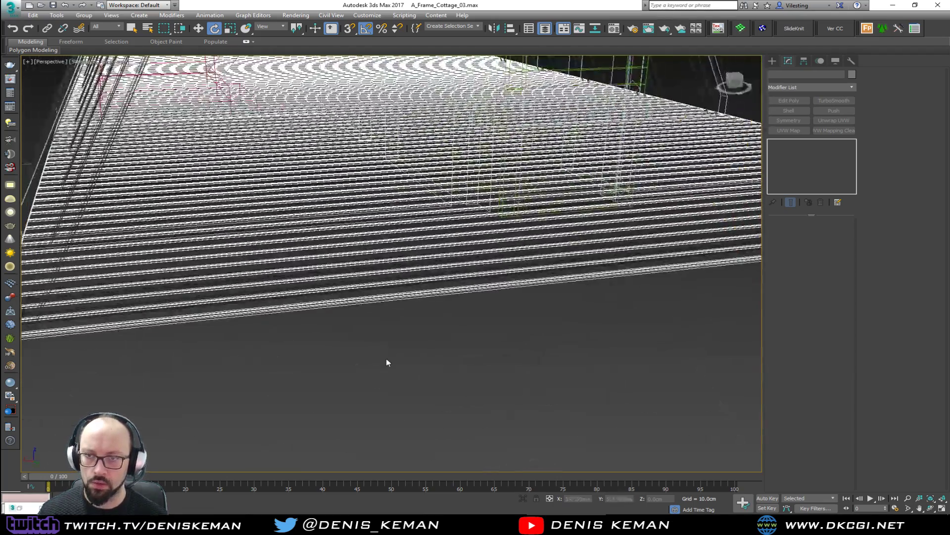
key("F3")
left_click(515, 180)
scroll(517, 178, "up", 5)
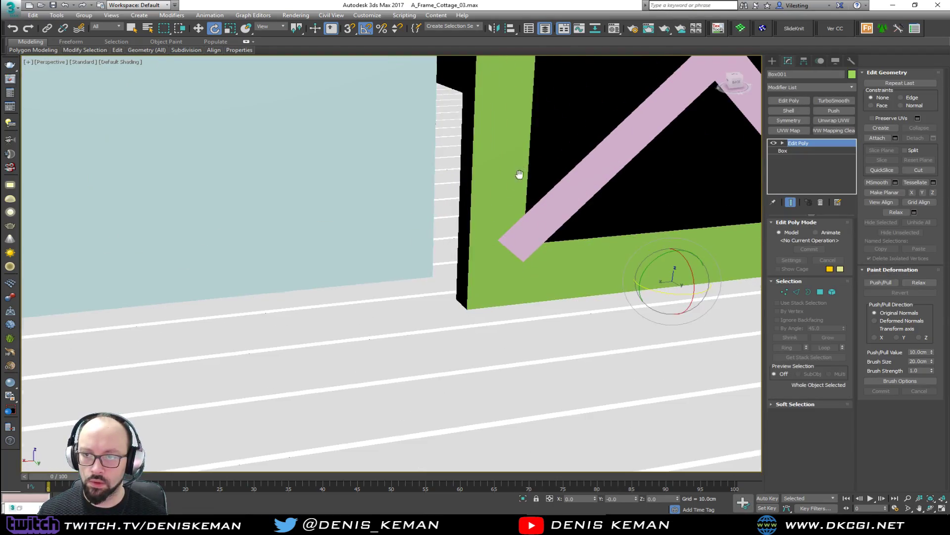
middle_click_drag(528, 170, 350, 318)
key("F4")
left_click(407, 267, "ctrl")
scroll(390, 342, "down", 5)
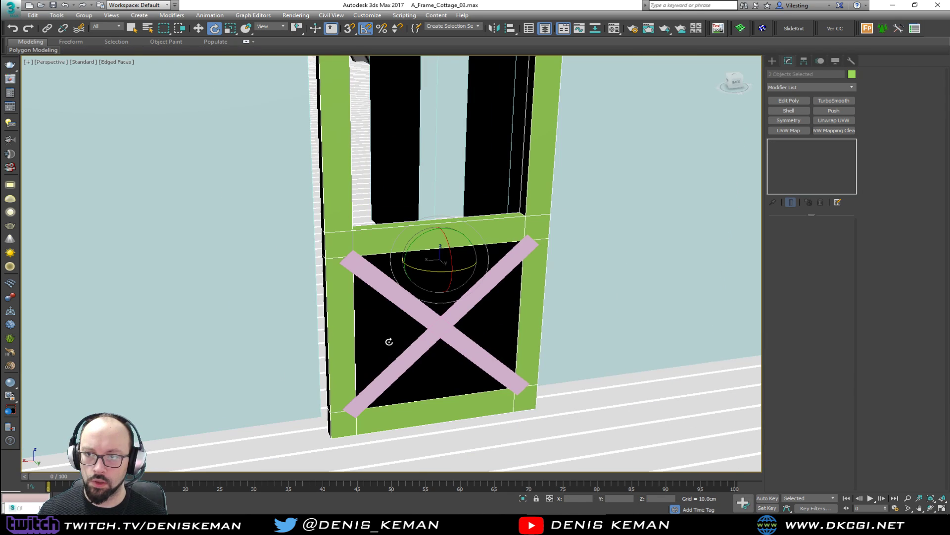
key("alt+q")
left_click(526, 316)
middle_click_drag(527, 316, 418, 360, "alt")
right_click(418, 361)
left_click(460, 293)
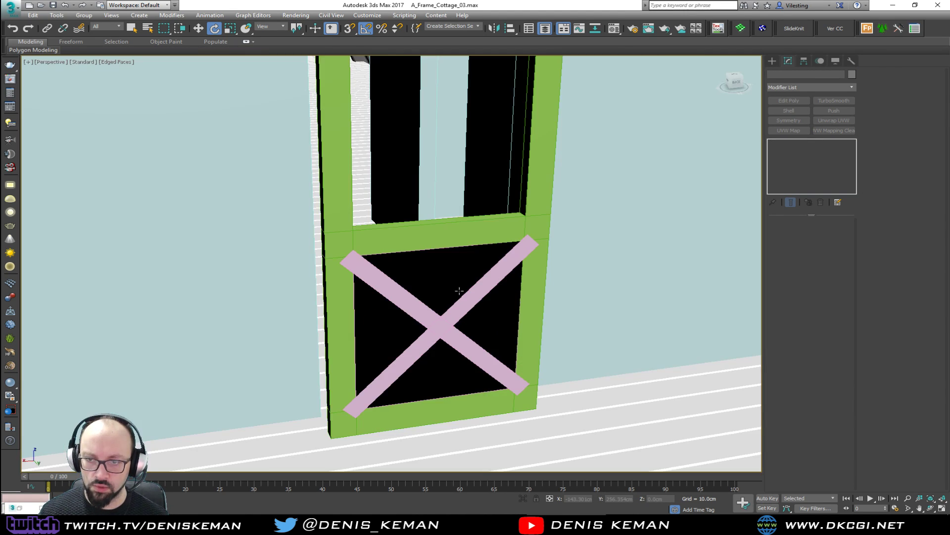
Step: Isolate the green door frame together with both brace strips and the backing plane of the lower panel
left_click(423, 308)
key("F3")
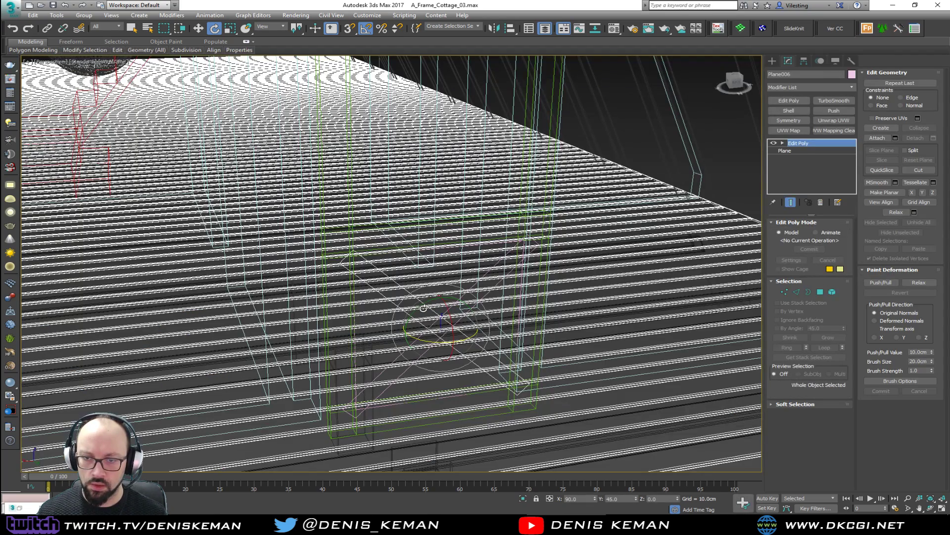
scroll(441, 337, "up", 3)
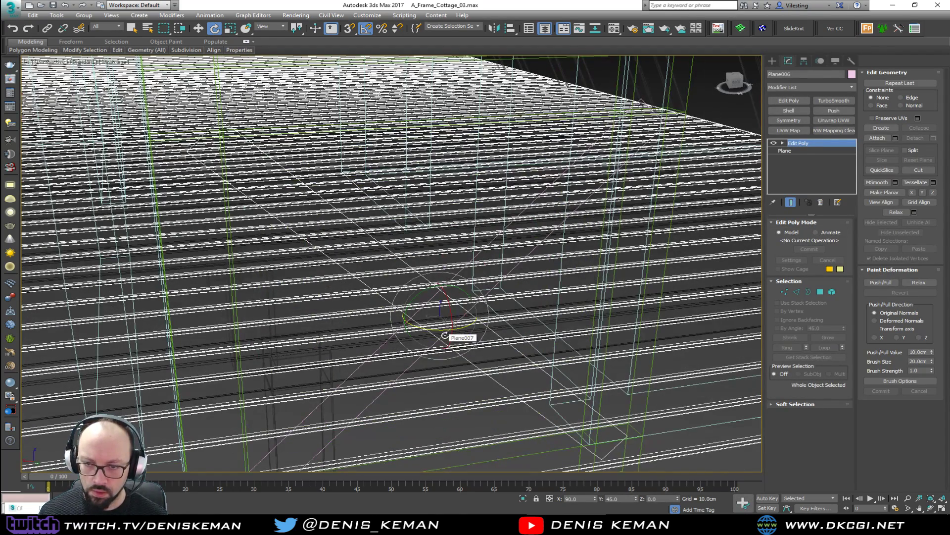
left_click(444, 335, "ctrl")
left_click(441, 337, "ctrl")
scroll(441, 337, "down", 4)
left_click_drag(744, 233, 669, 360, "alt")
scroll(481, 307, "up", 2)
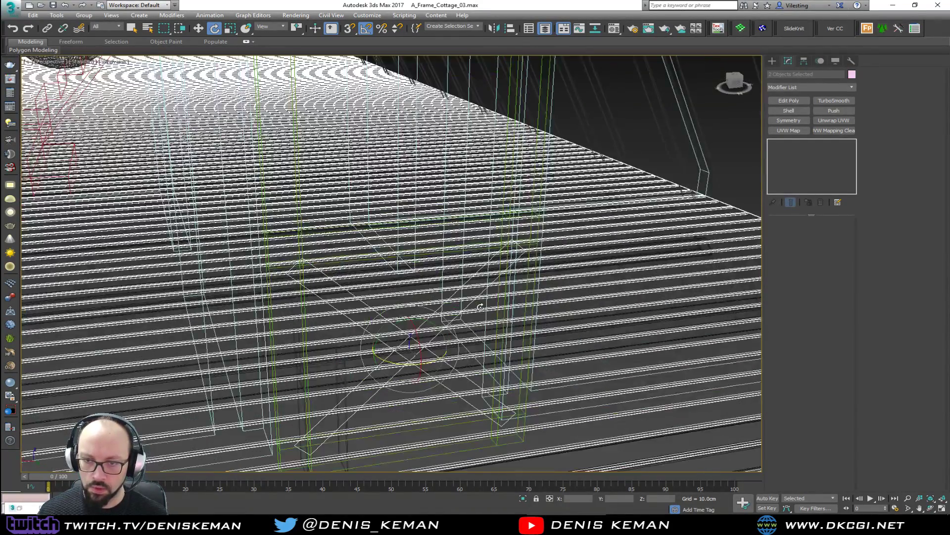
key("F3")
left_click(513, 300, "ctrl")
middle_click_drag(483, 257, 642, 254, "alt")
left_click(375, 348, "ctrl")
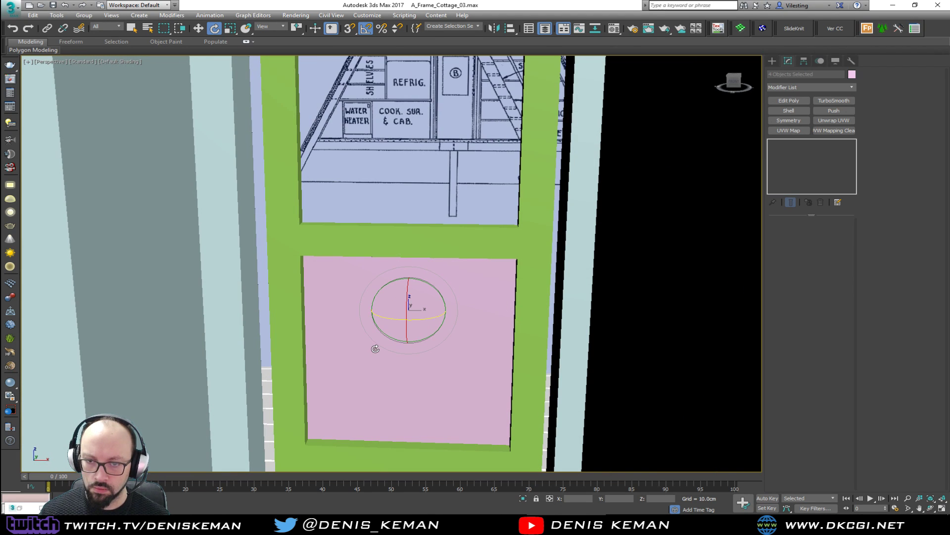
key("alt+q")
left_click(495, 323)
middle_click_drag(494, 322, 346, 340, "alt")
Step: Apply Edit Poly to the door's lower backing plane and flip its polygon toward the braced side
left_click(393, 323)
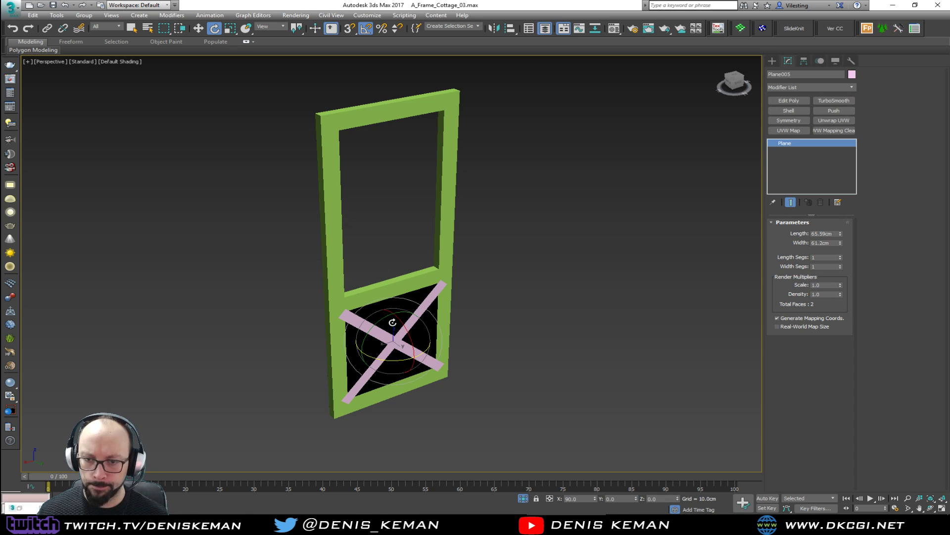
left_click(792, 102)
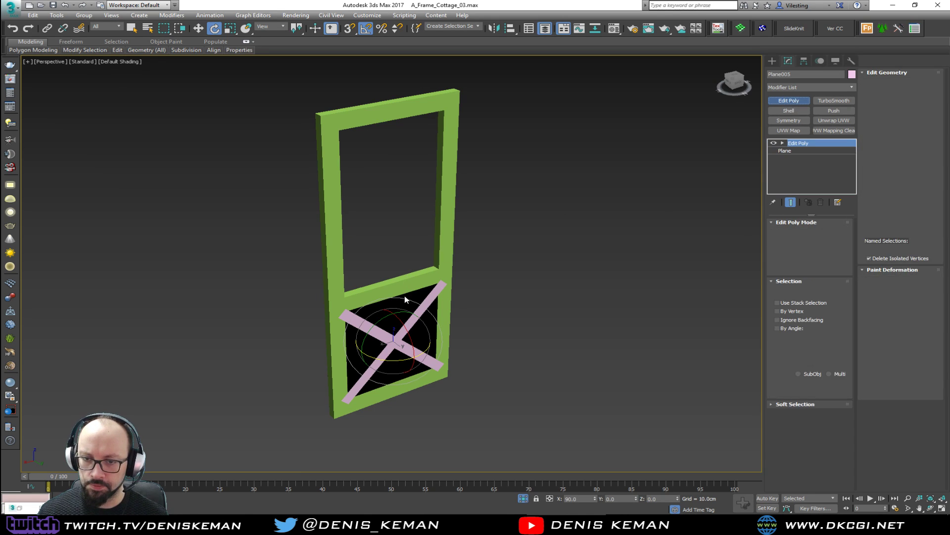
left_click(396, 317)
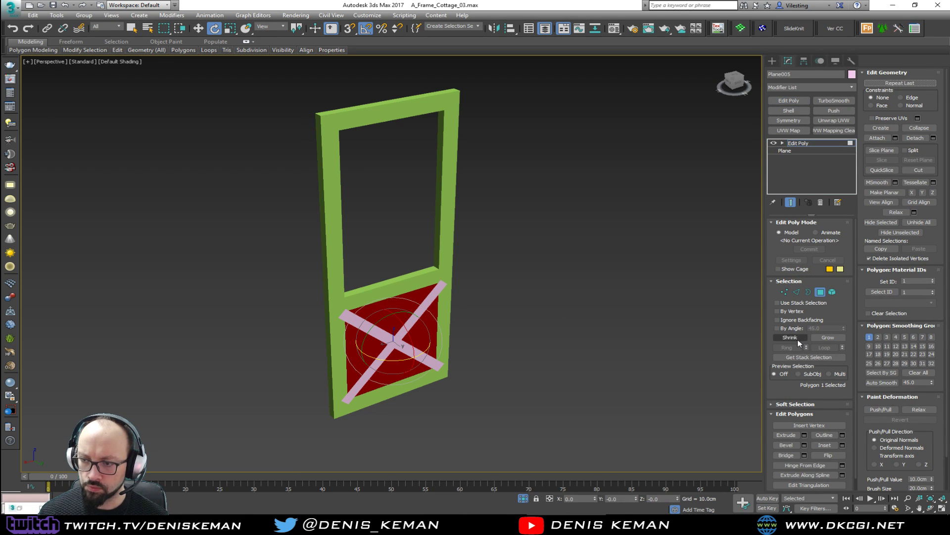
left_click(829, 455)
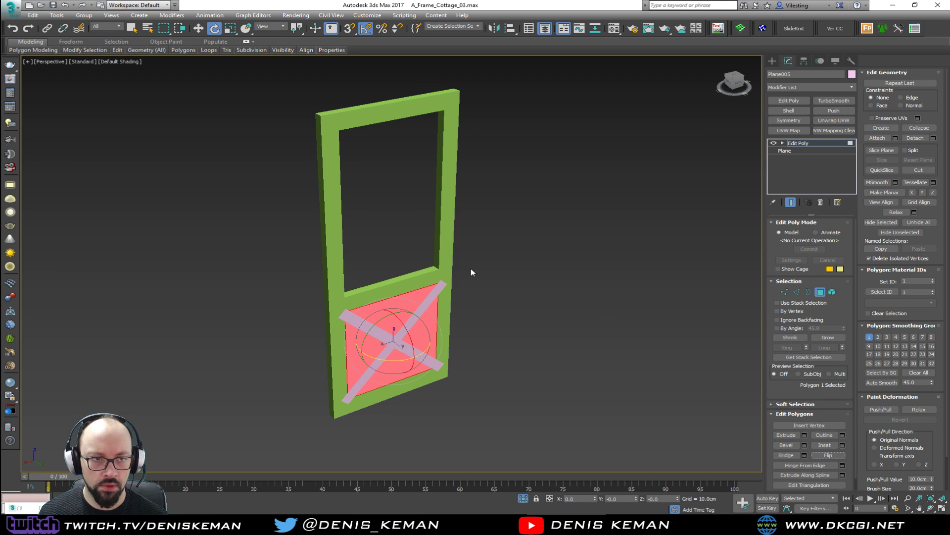
Step: Finish polygon editing on the backing plane and recolour both diagonal brace strips dark blue
key("z")
middle_click_drag(466, 267, 458, 267, "alt")
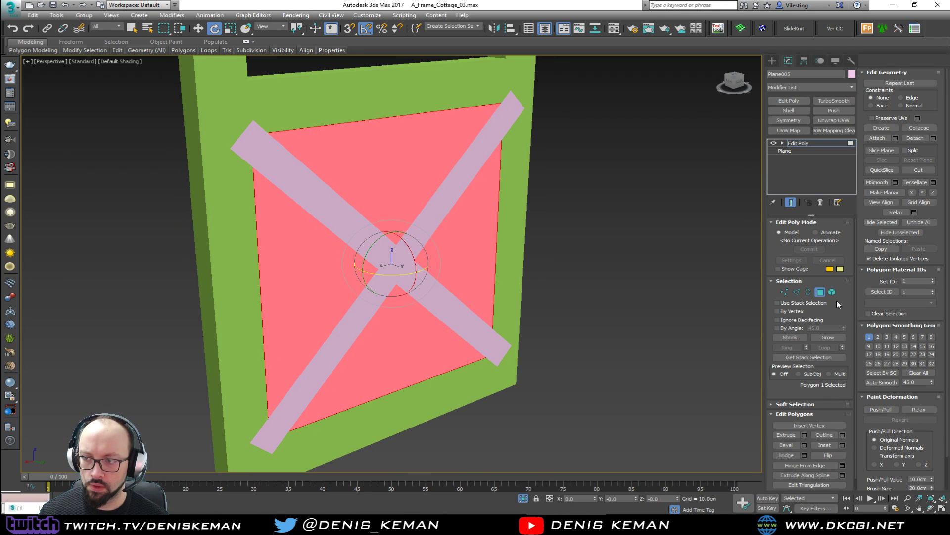
left_click(820, 292)
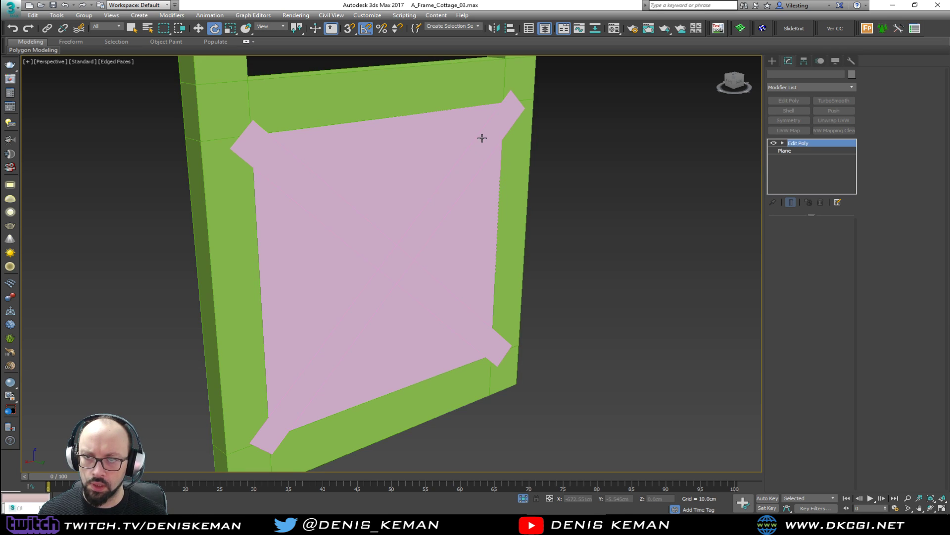
key("F4")
left_click(456, 313, "ctrl")
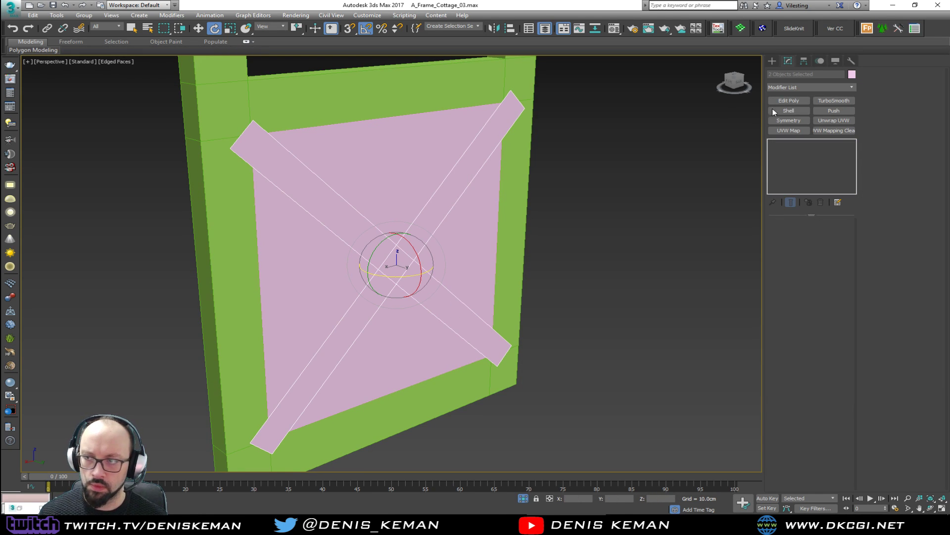
left_click(852, 75)
left_click(591, 170)
left_click(673, 236)
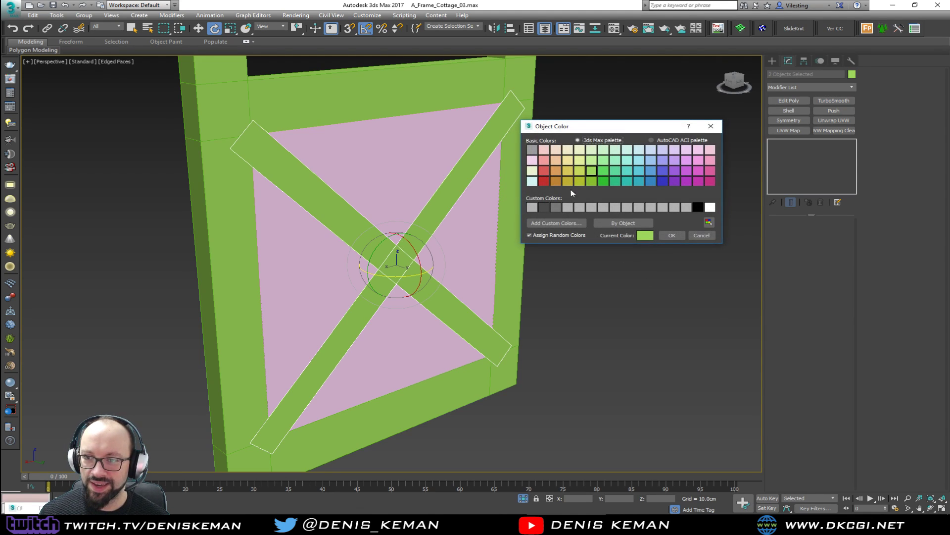
left_click(660, 182)
left_click(673, 236)
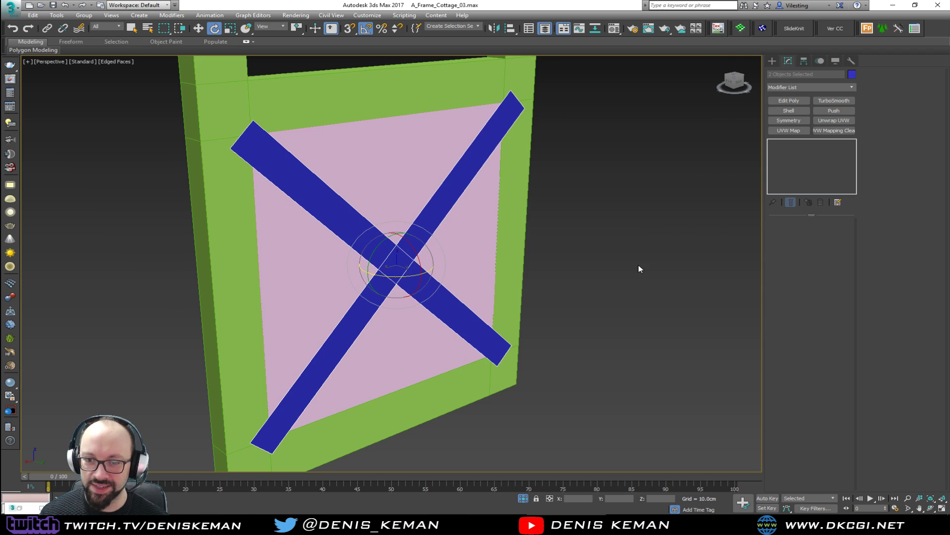
Step: Apply a Shell modifier with an outer amount of 2.0 cm to each of the two blue brace strips
middle_click_drag(506, 221, 495, 284, "alt")
left_click(534, 388)
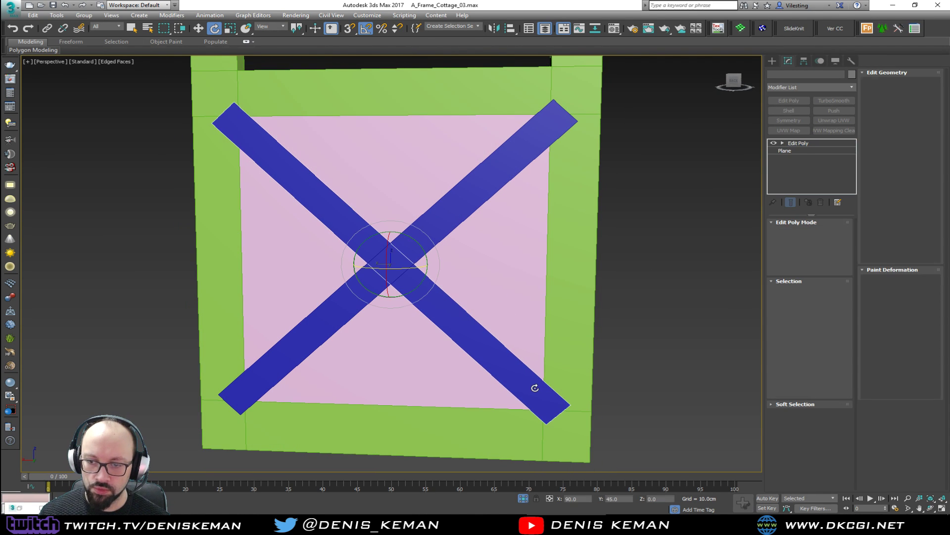
middle_click_drag(520, 356, 505, 356, "alt")
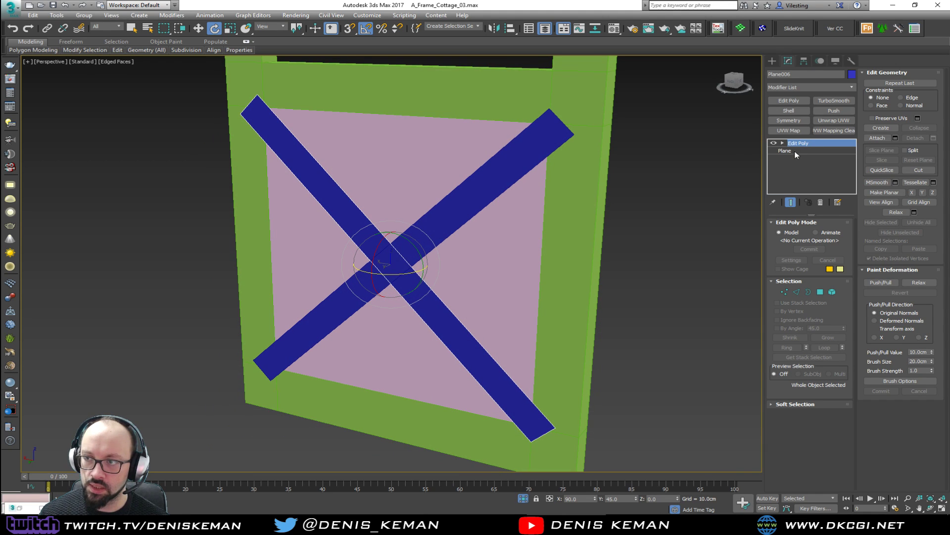
left_click(802, 111)
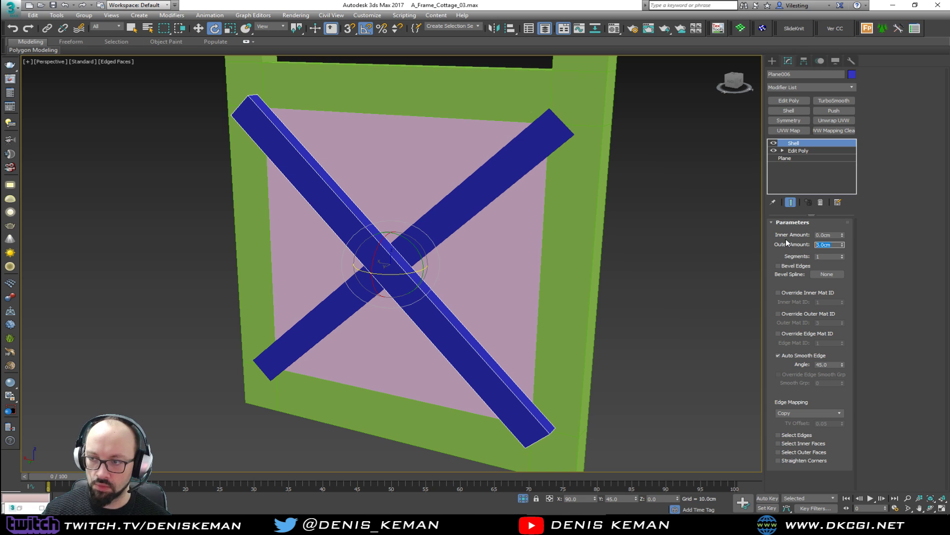
type("2")
key("Return")
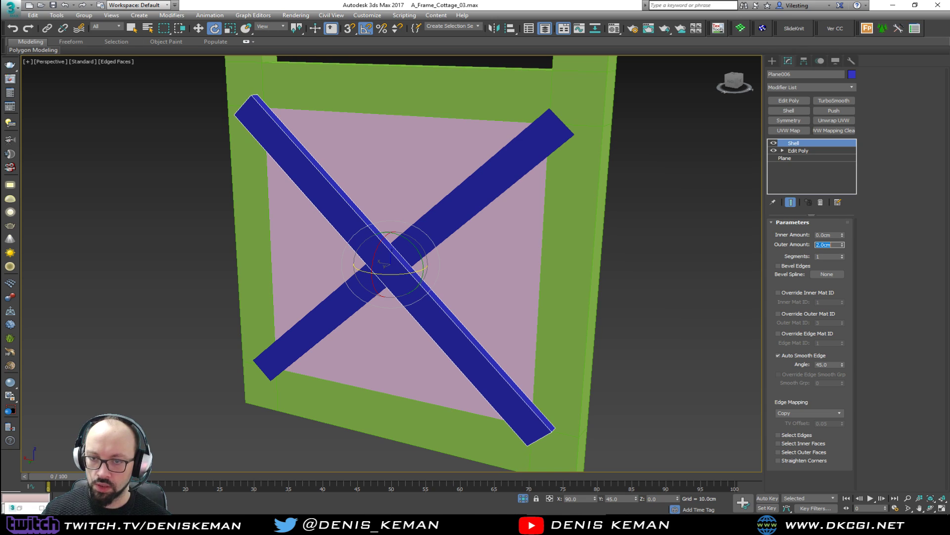
left_click(479, 190)
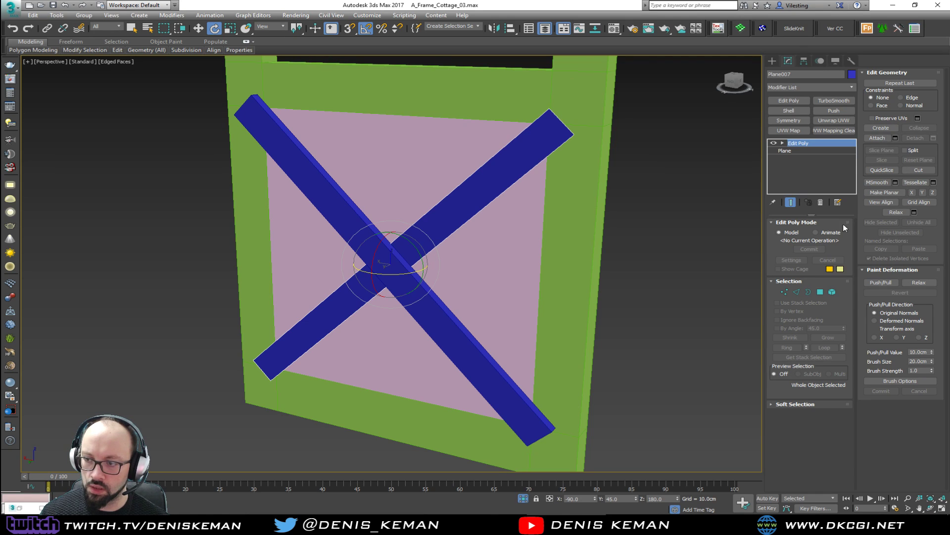
left_click(786, 111)
middle_click_drag(669, 214, 608, 233, "alt")
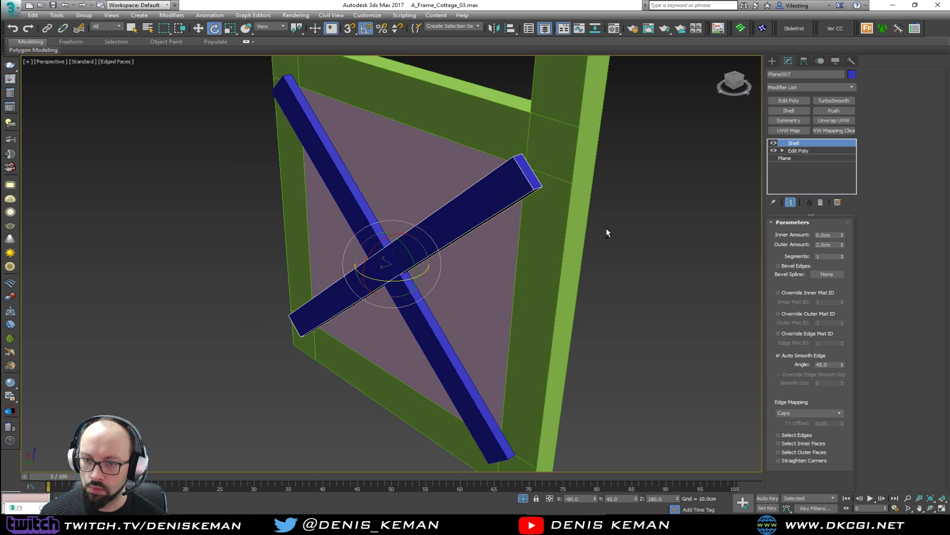
Step: Move both brace strips together into the door frame so their ends are embedded in the lower opening
left_click(416, 316, "ctrl")
key("w")
left_click_drag(370, 272, 384, 267)
left_click(382, 270)
key("alt+x")
middle_click_drag(382, 264, 465, 250, "alt")
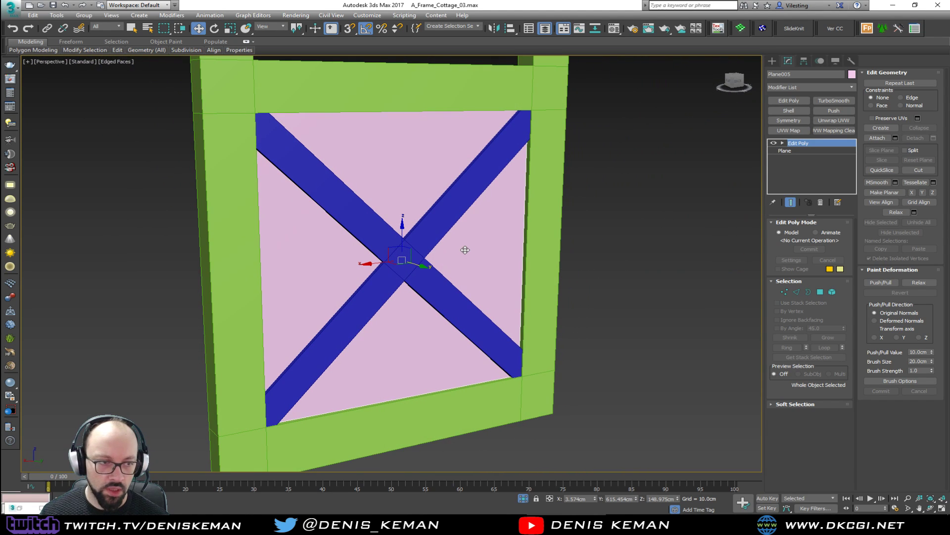
left_click(625, 289)
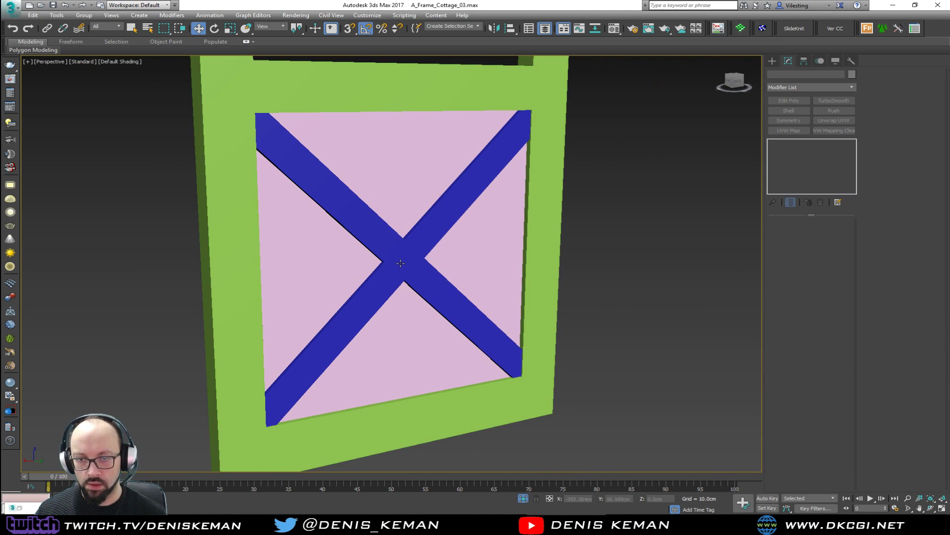
Step: Nudge one brace strip slightly along Y so its faces no longer coincide with the crossing strip
left_click(400, 264)
scroll(401, 263, "up", 5)
middle_click_drag(401, 264, 429, 268, "alt")
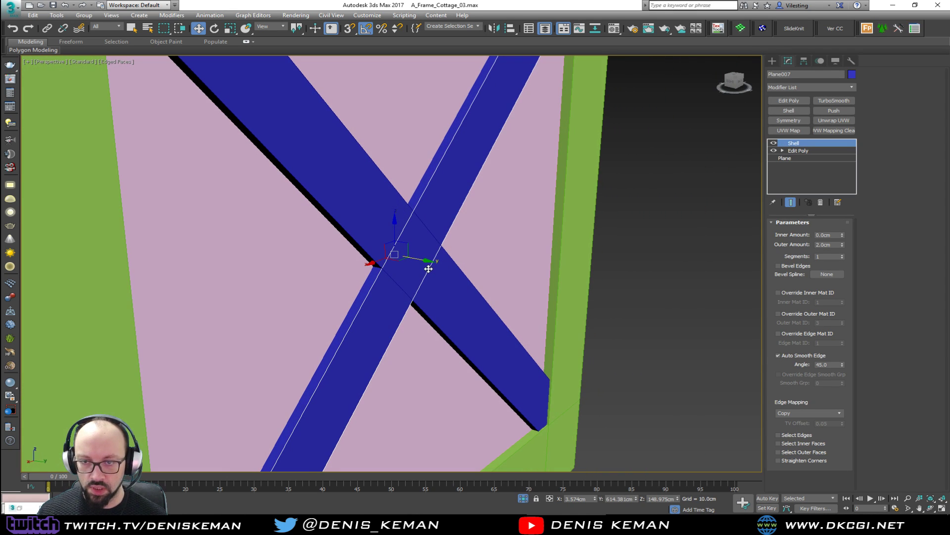
left_click_drag(422, 260, 420, 260)
scroll(420, 260, "down", 10)
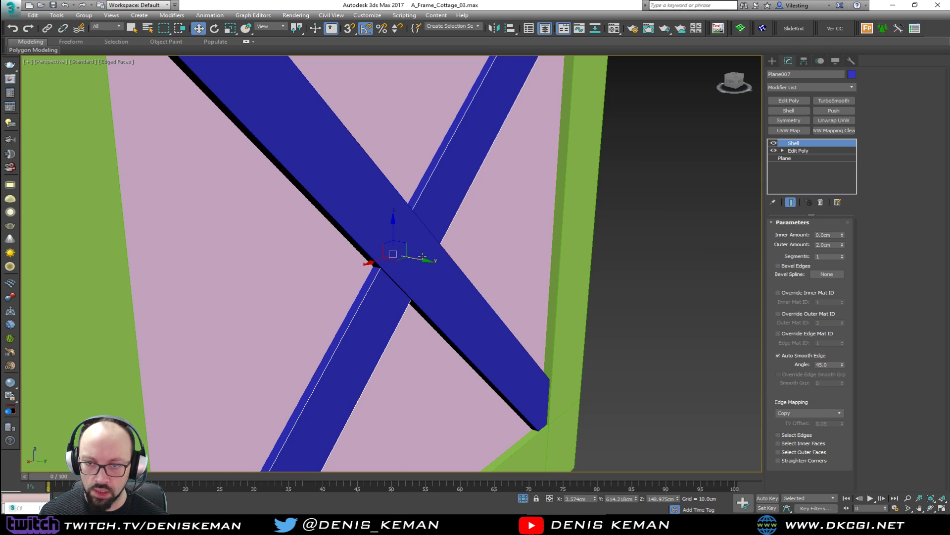
middle_click_drag(420, 260, 335, 278, "alt")
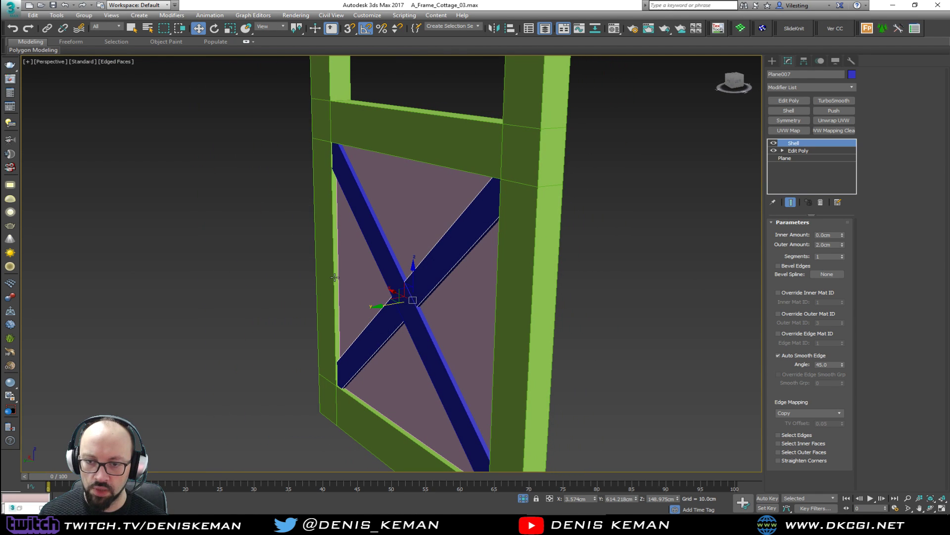
Step: Check the strips' crossing from the other side and move the lower backing plane along Y closer to them
left_click(639, 347)
scroll(396, 293, "up", 8)
key("F4")
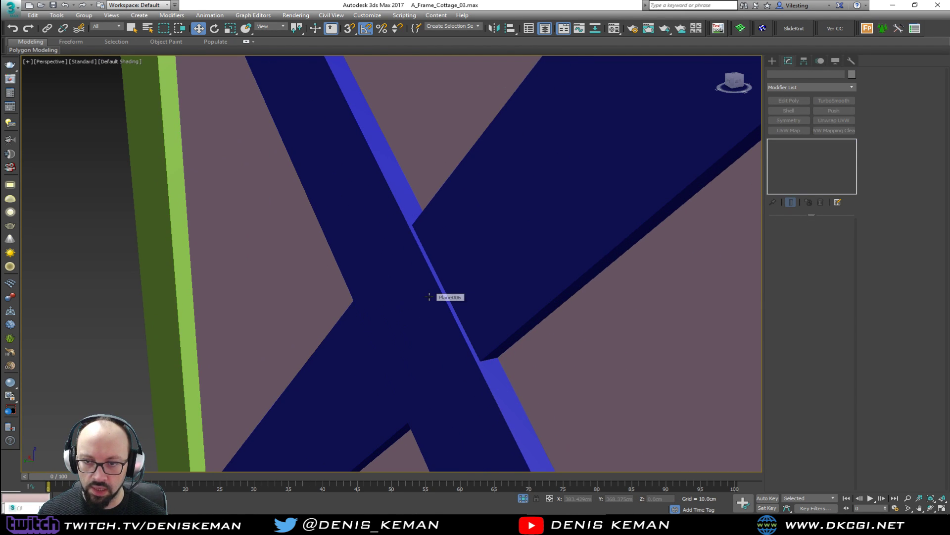
scroll(429, 297, "down", 4)
scroll(429, 297, "down", 5)
key("F4")
mouse_move(435, 297)
middle_mouse_down("alt")
mouse_move(407, 319)
mouse_move(372, 318)
mouse_move(406, 353)
mouse_move(393, 304)
middle_mouse_up("alt")
left_click(392, 303)
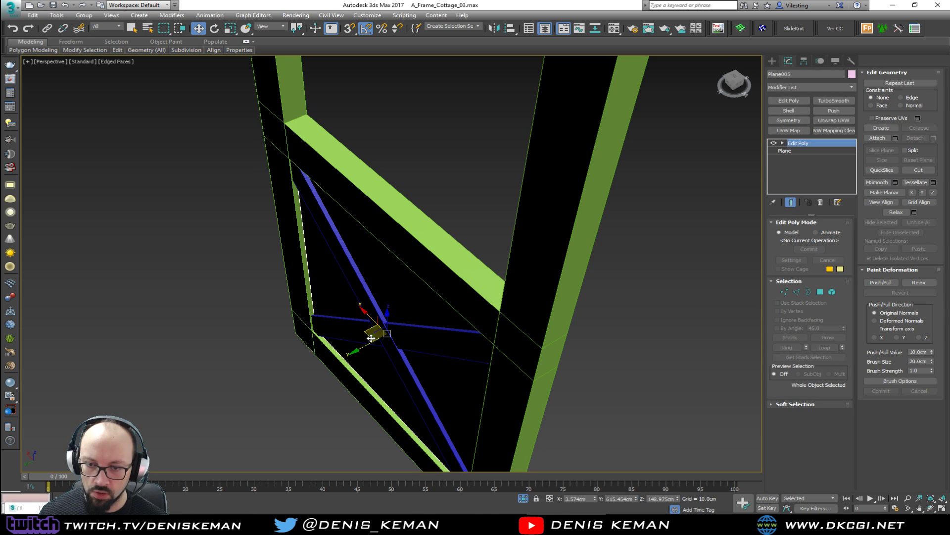
left_click_drag(370, 345, 377, 340)
middle_click_drag(378, 339, 683, 198, "alt")
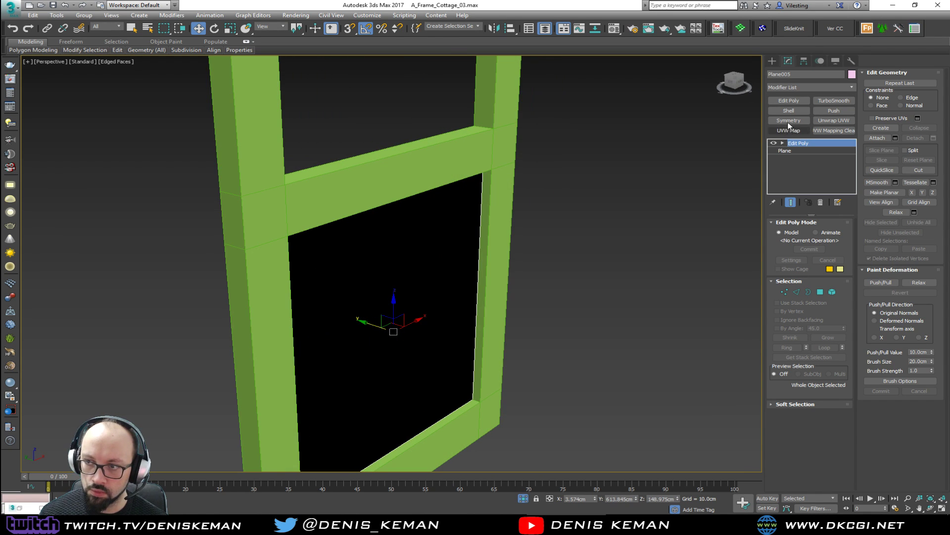
Step: Apply a Shell modifier to the lower backing plane with a 1.0 cm inner amount and a 0.0 cm outer amount
left_click(790, 110)
left_click_drag(835, 236, 800, 231)
type("1")
key("Tab")
type("0")
key("Return")
middle_click_drag(582, 267, 550, 263, "alt")
middle_click_drag(418, 251, 469, 237, "alt")
middle_click_drag(400, 221, 414, 265)
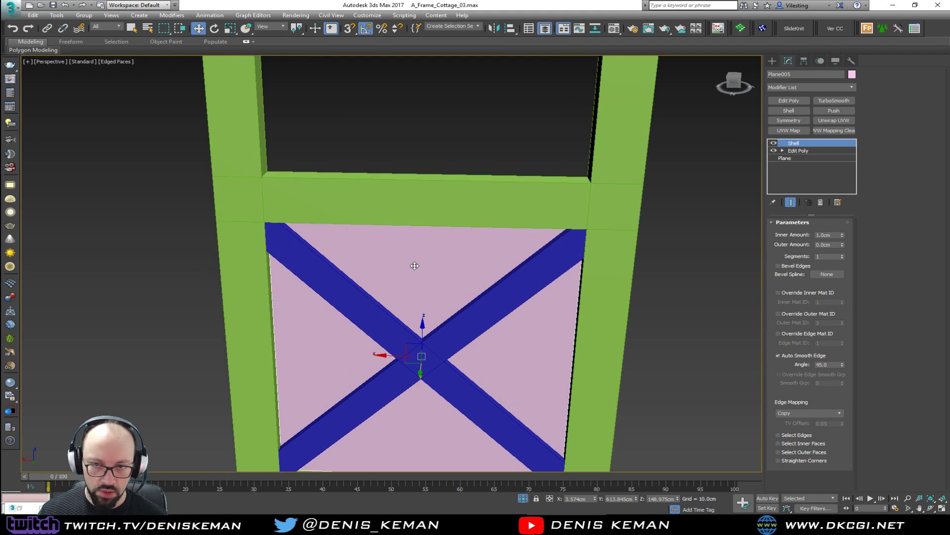
scroll(415, 265, "down", 3)
left_click(616, 292)
scroll(436, 297, "up", 3)
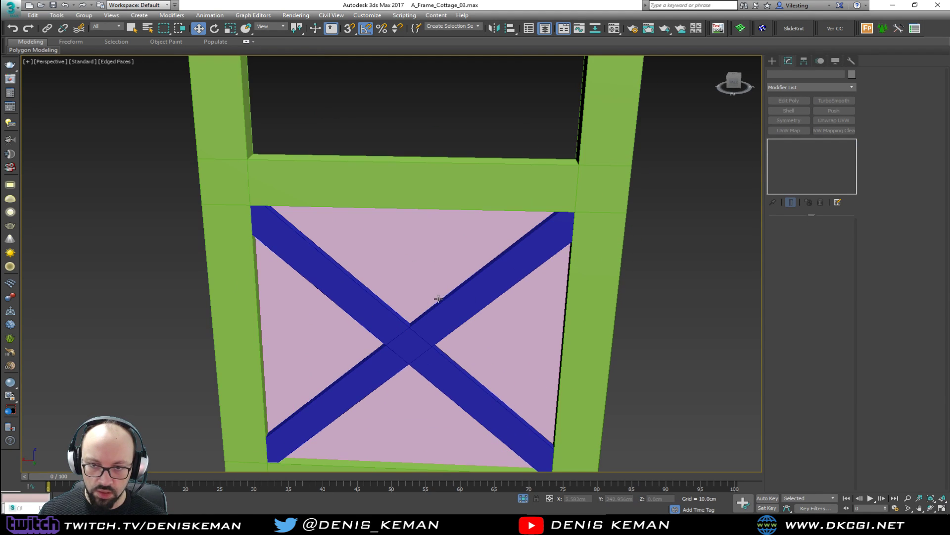
Step: Apply a UVW Map modifier with Box mapping to the brace strip Plane006
left_click(377, 323)
key("F4")
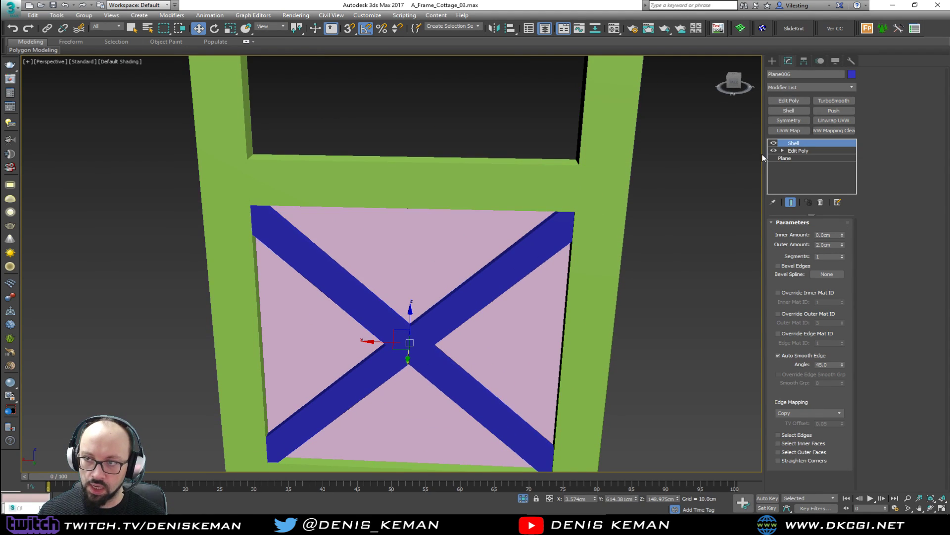
left_click(787, 130)
middle_click_drag(652, 247, 696, 200)
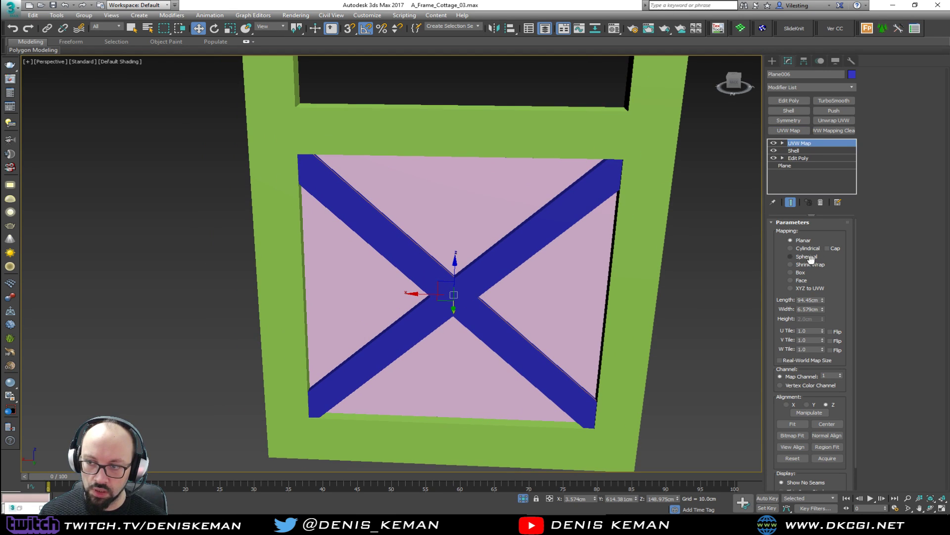
left_click(806, 272)
key("F3")
middle_click_drag(567, 253, 580, 251, "alt")
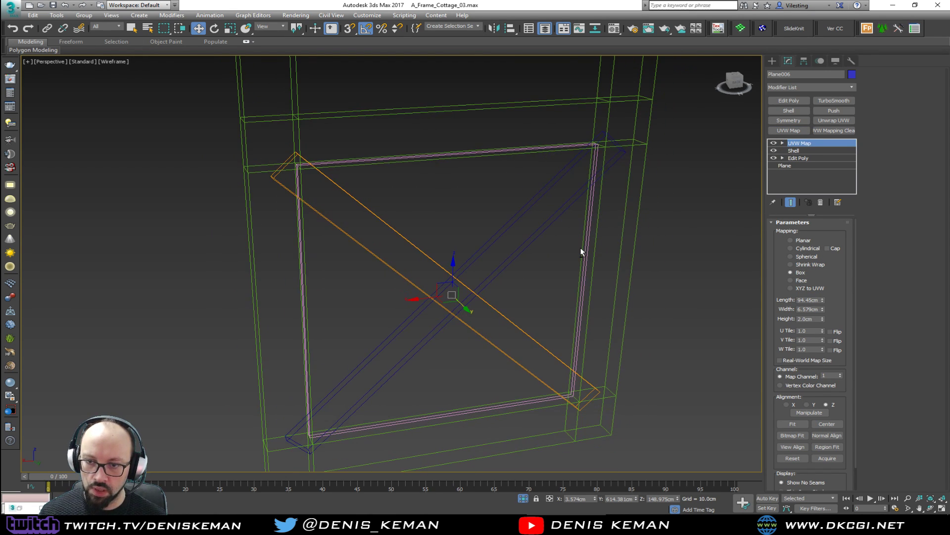
Step: Add a UVW Map modifier with Box mapping to the crossing brace strip Plane007
left_click(485, 251)
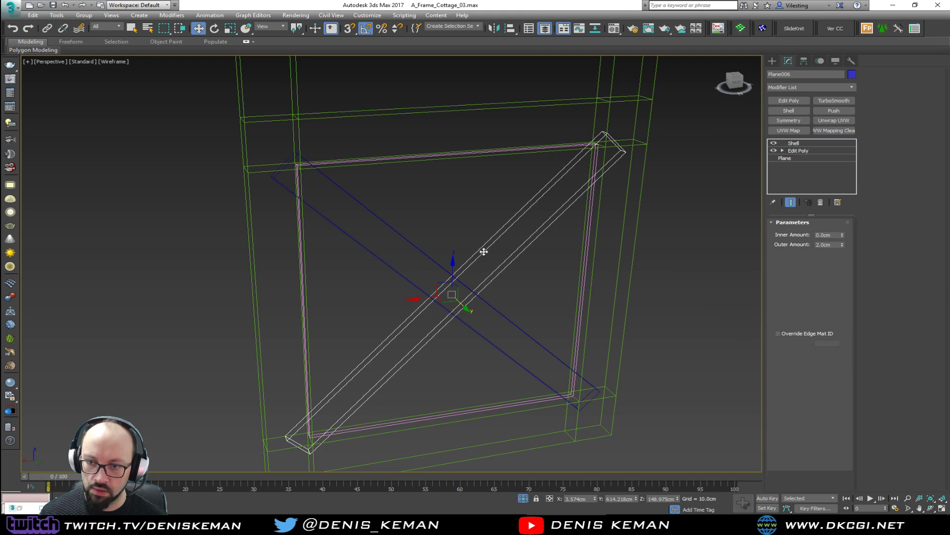
left_click(788, 131)
left_click(801, 272)
mouse_move(491, 210)
middle_mouse_down()
mouse_move(494, 221)
mouse_move(502, 208)
mouse_move(482, 241)
middle_mouse_up()
key("F3")
scroll(494, 235, "down", 4)
scroll(493, 235, "up", 4)
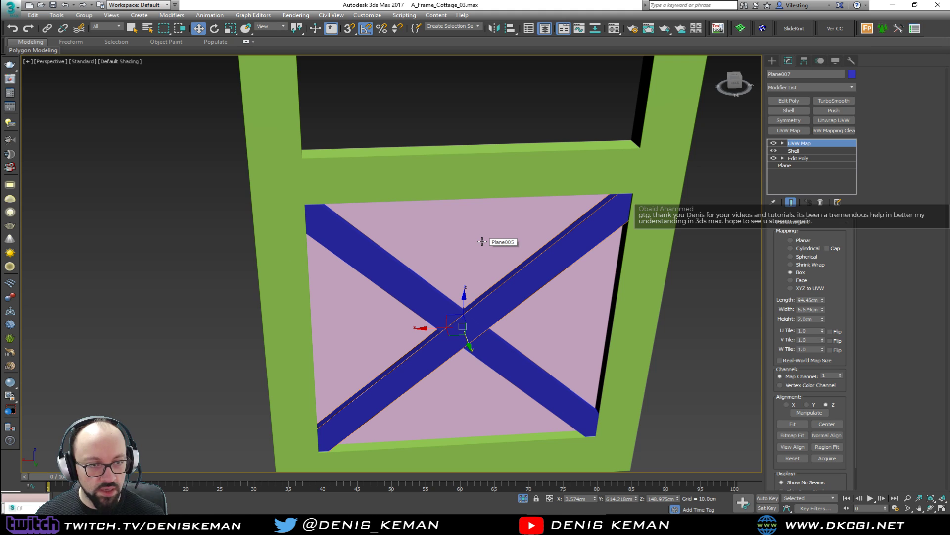
Step: Give the lower backing panel a UVW Map modifier with Box mapping and deselect it
scroll(452, 266, "down", 2)
middle_click_drag(452, 266, 445, 237, "alt")
left_click(445, 238)
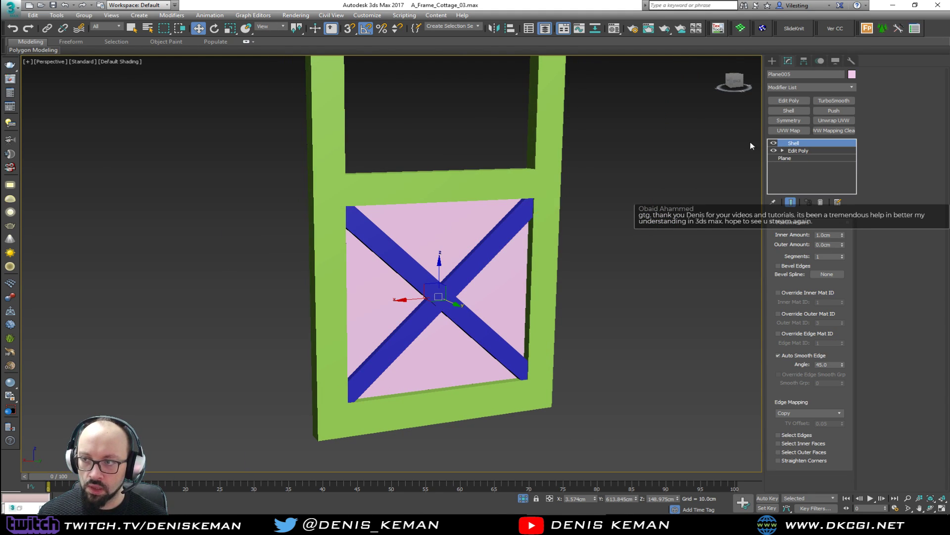
left_click(788, 130)
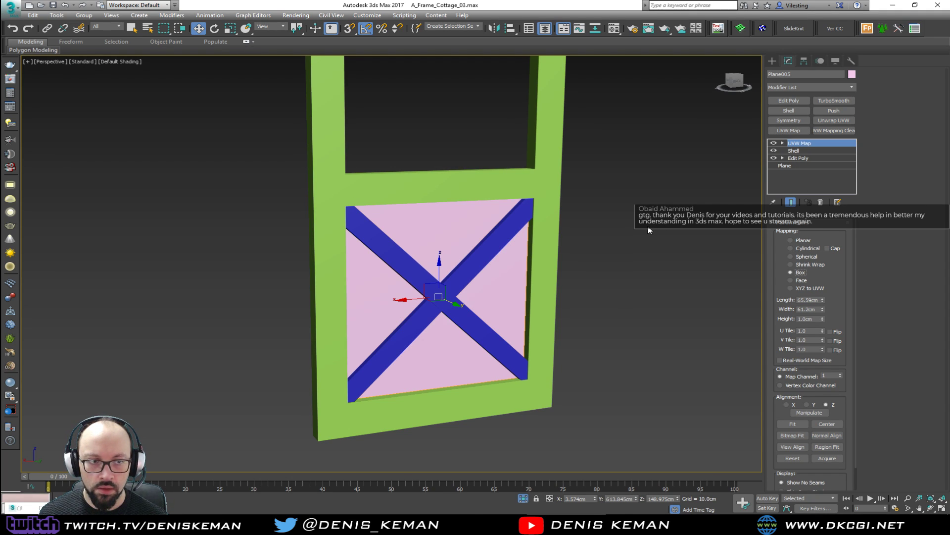
left_click(619, 456)
Step: Switch to Discord, examine the two modelling reference images in the tutorial_requests channel, and return to 3ds Max
left_click(806, 525)
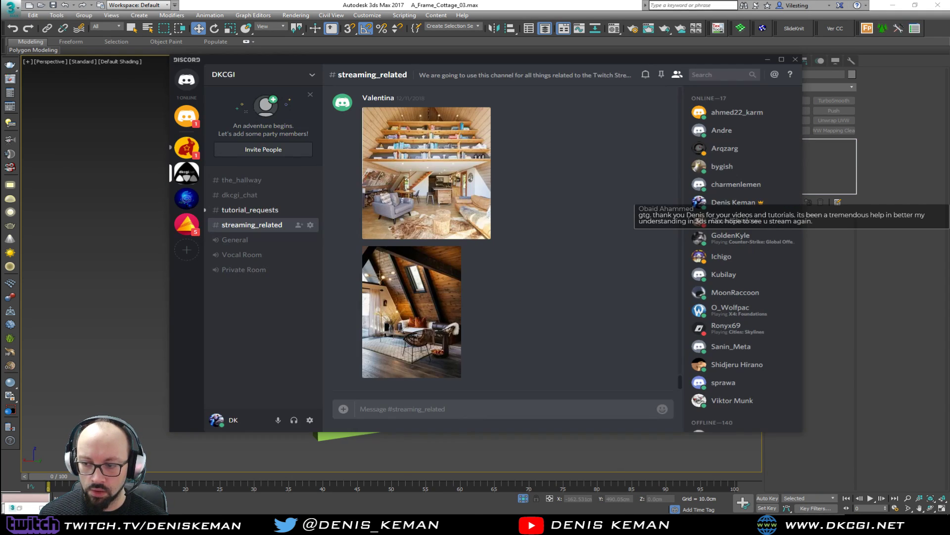
left_click(272, 212)
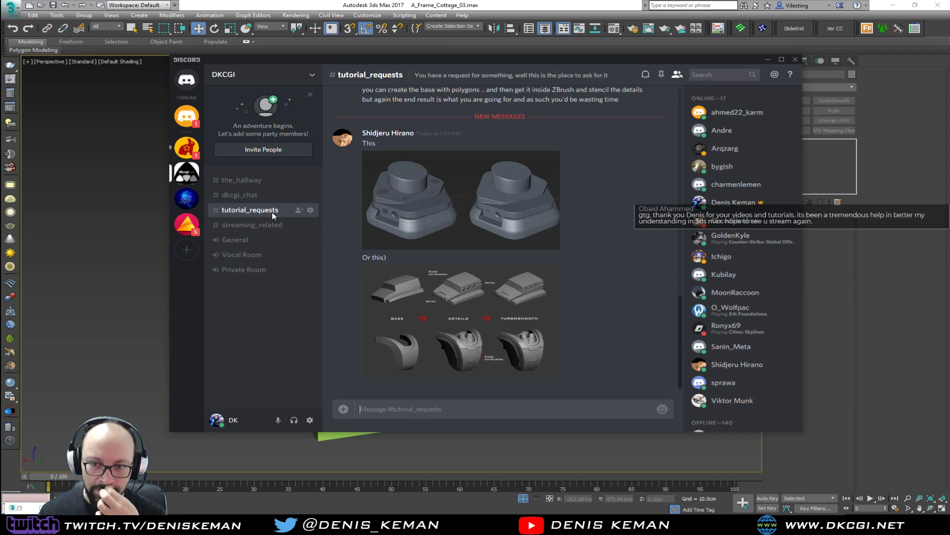
scroll(504, 310, "up", 1)
scroll(502, 304, "up", 2)
scroll(503, 304, "down", 3)
left_click(427, 203)
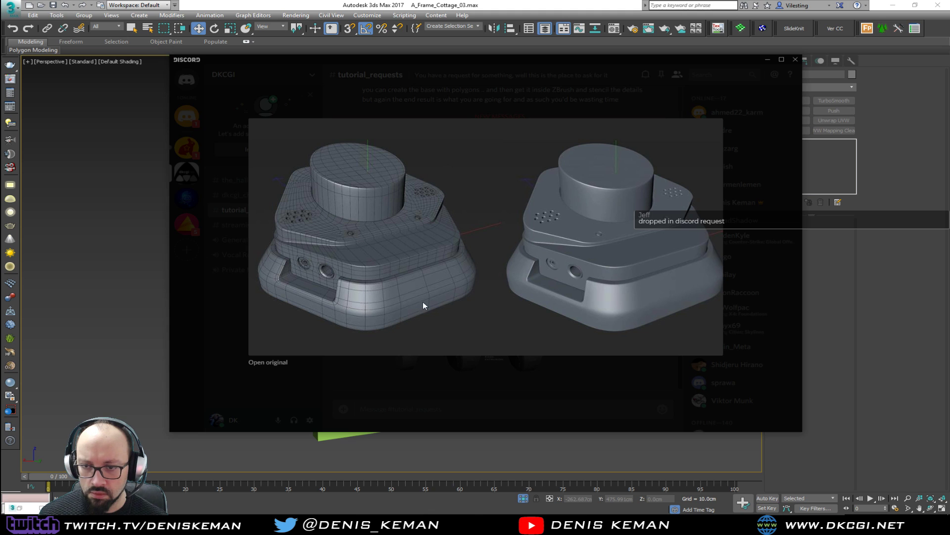
left_click(501, 230)
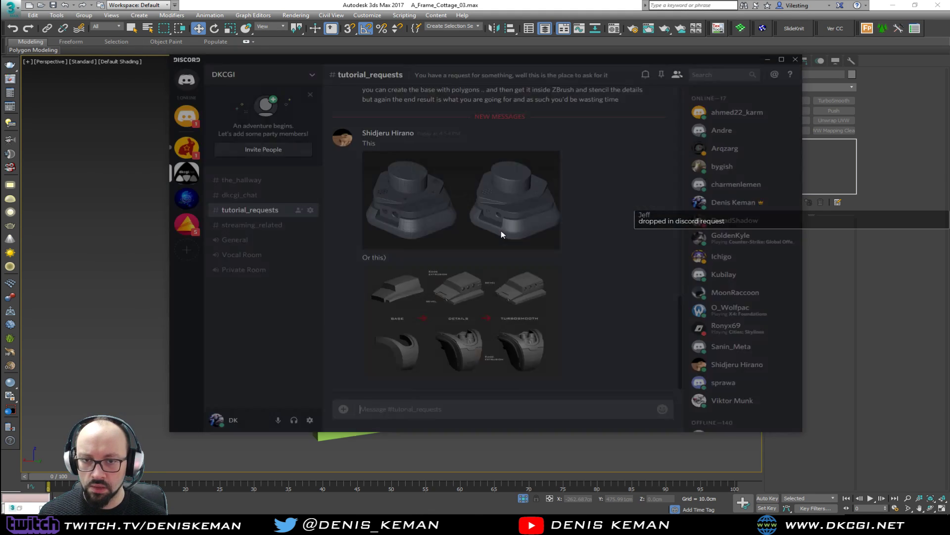
left_click(444, 290)
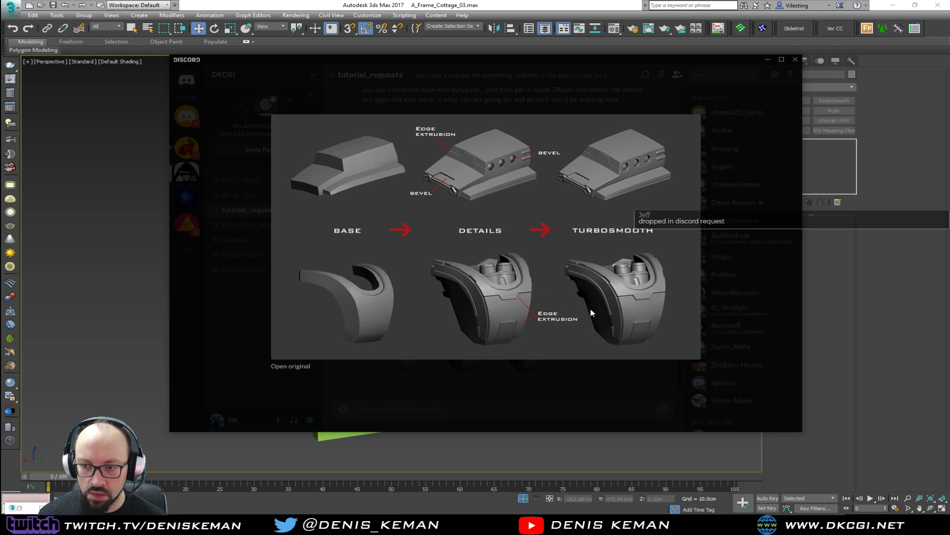
left_click(495, 186)
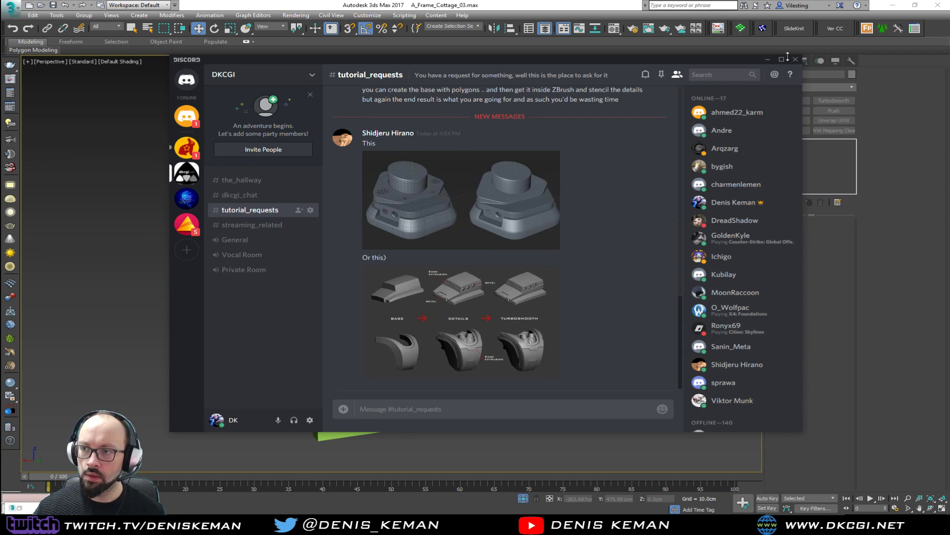
left_click(768, 59)
Step: Select all the door parts and assign them the beige VRayMtl Material #5 from the Material Editor
left_click(614, 28)
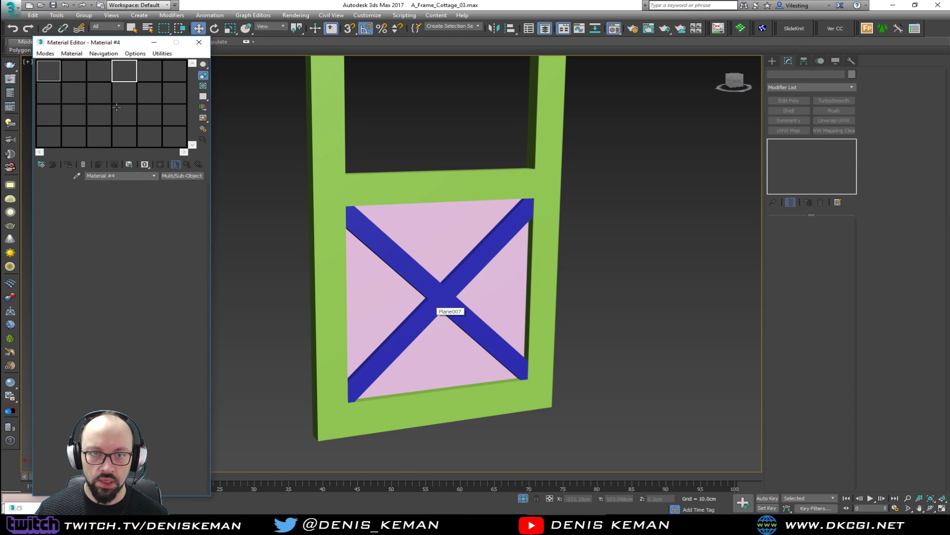
left_click(150, 69)
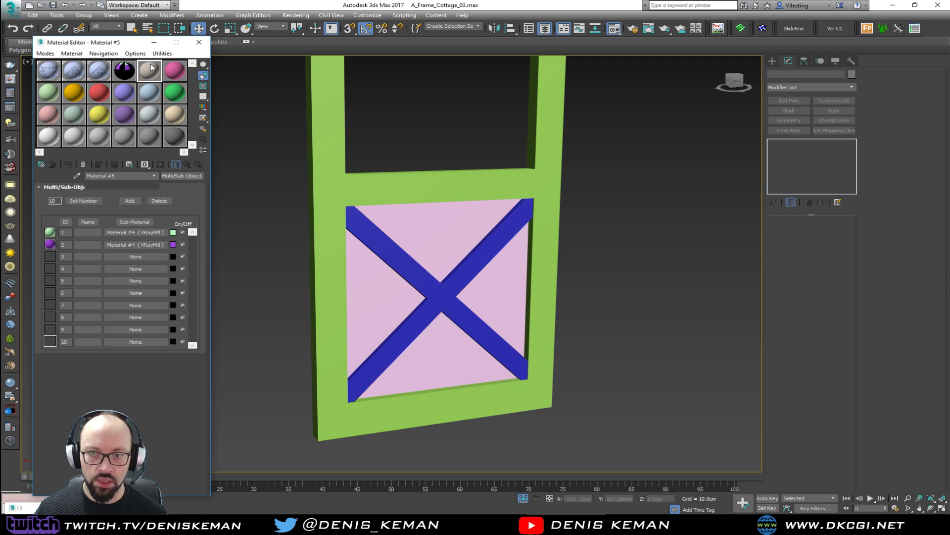
left_click(373, 271)
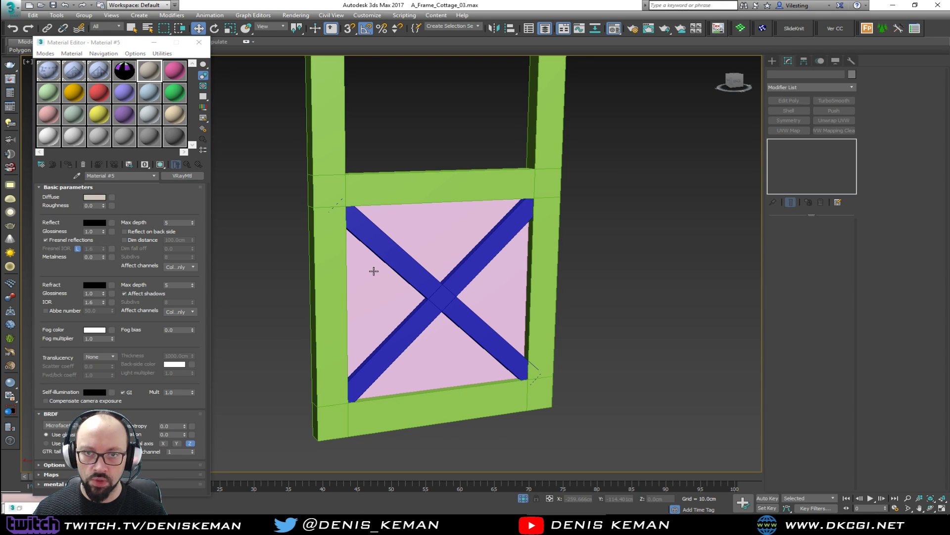
scroll(317, 136, "down", 5)
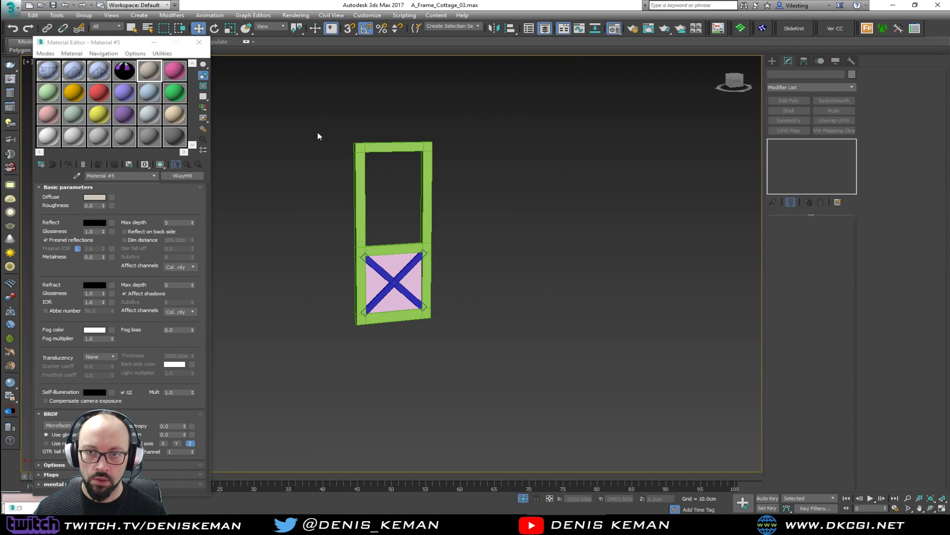
left_click_drag(543, 369, 544, 370)
left_click(154, 69)
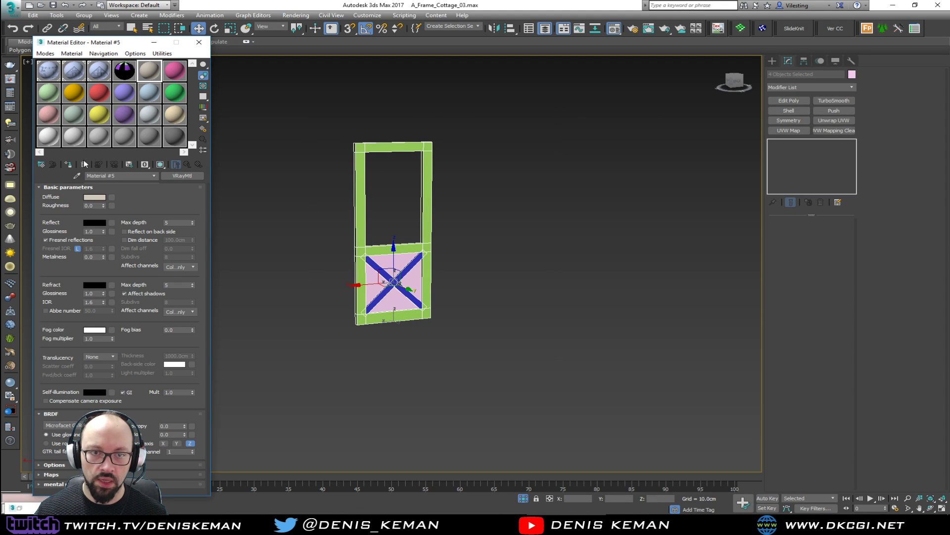
left_click(68, 164)
scroll(324, 273, "up", 5)
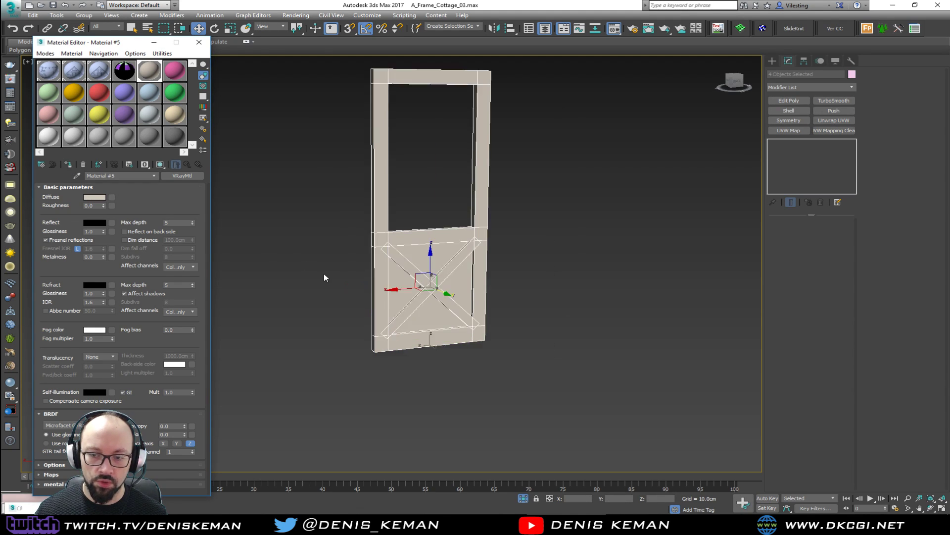
Step: Deselect the door parts, hide the edged-faces display, and check the brace and panel shading up close
left_click(346, 315)
key("F4")
scroll(422, 283, "up", 2)
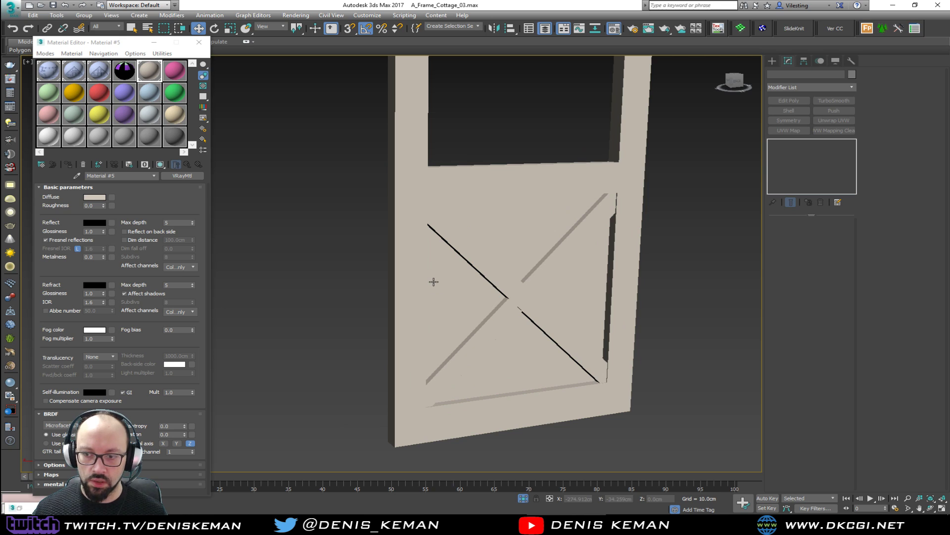
scroll(415, 286, "up", 2)
middle_click_drag(415, 287, 410, 282, "alt")
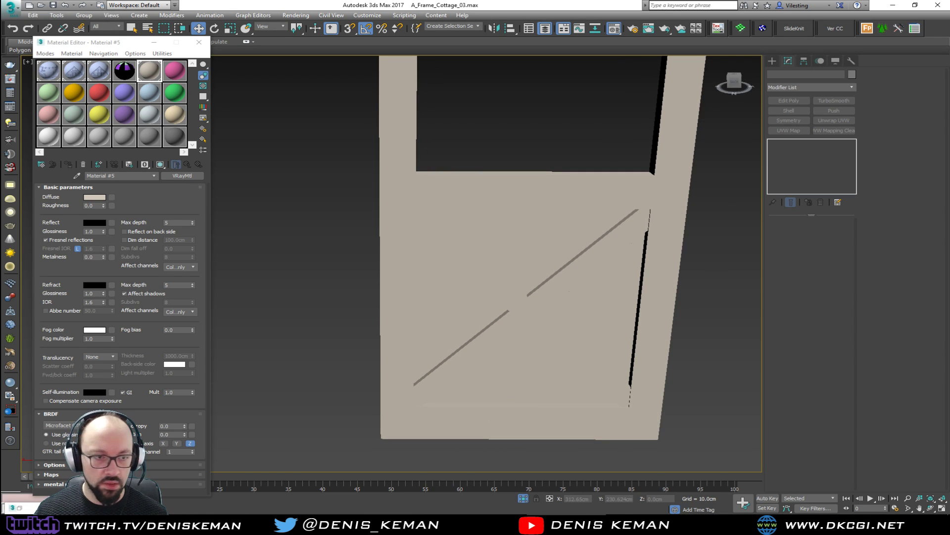
key("super")
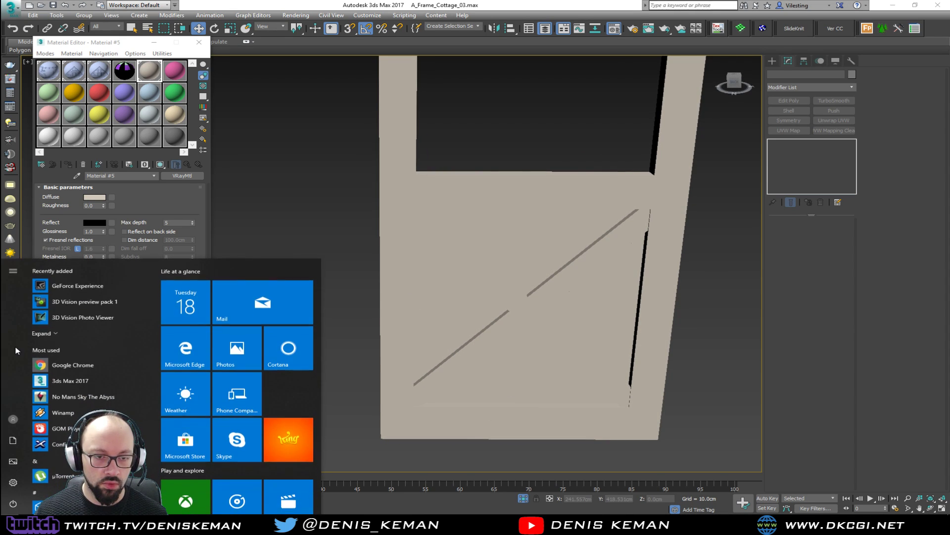
key("super")
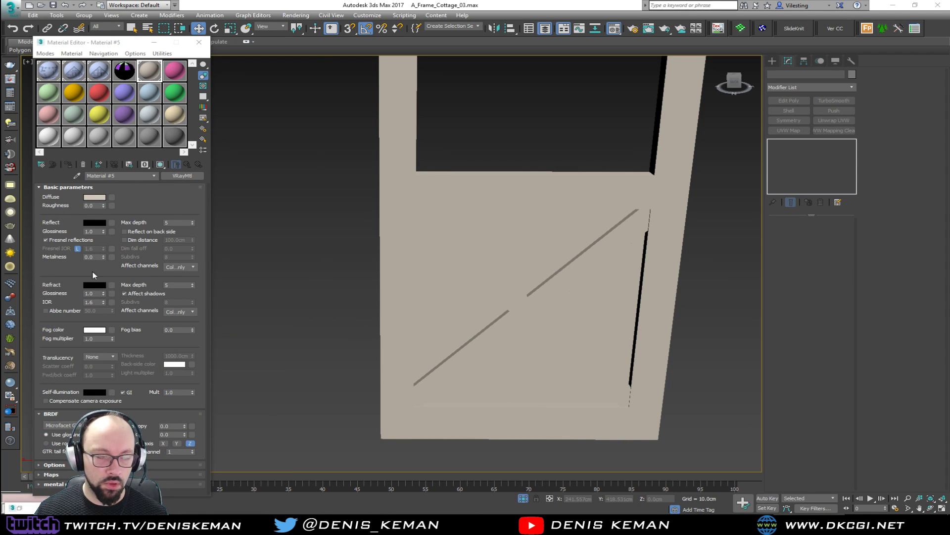
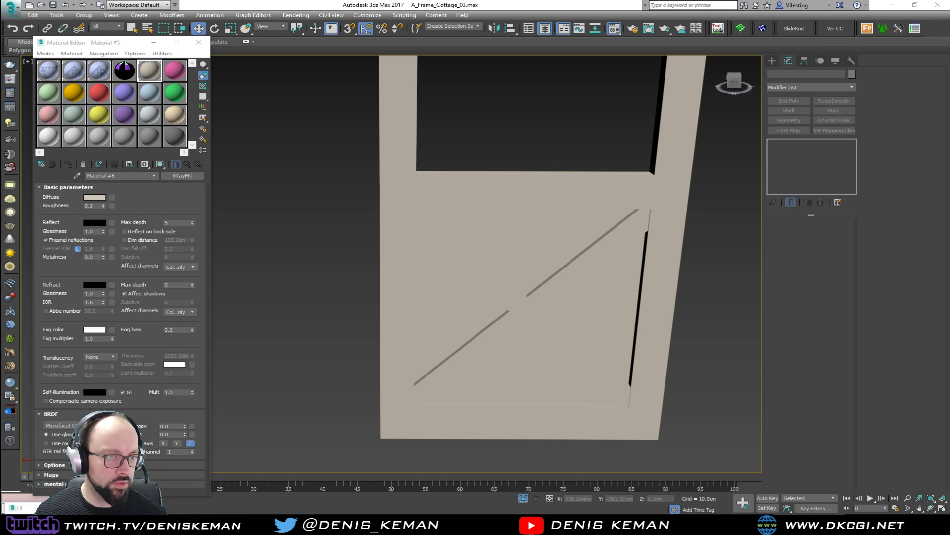
Step: Assign the wood texture map to the diffuse slot of Material #5 and show the material shaded in the viewport
left_click_drag(83, 185, 110, 198)
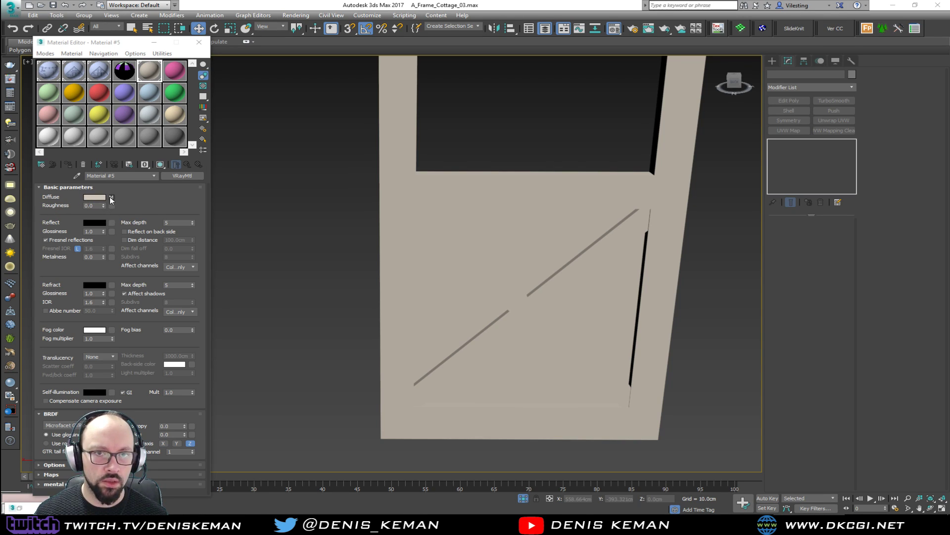
left_click(160, 164)
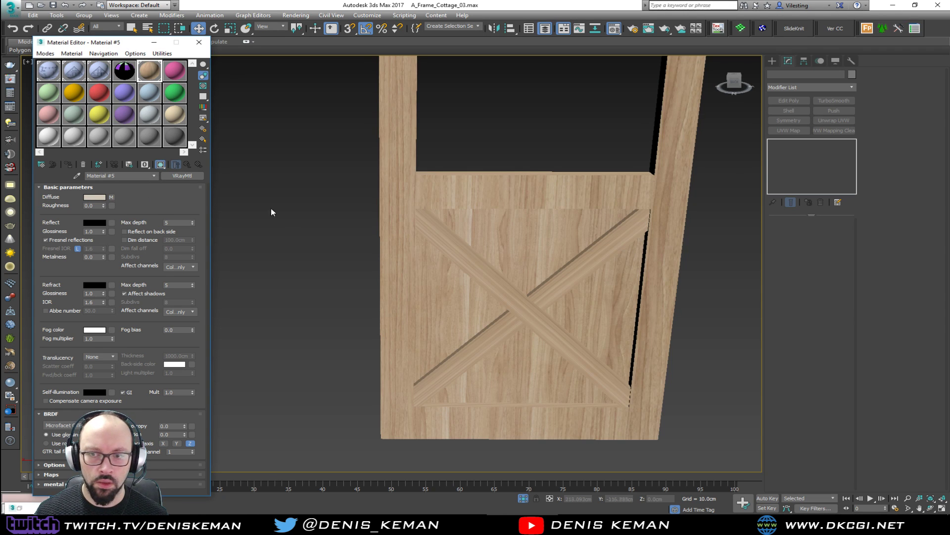
Step: Set the UVW Map length and width of the door's rear diagonal brace to 100 cm
scroll(494, 267, "up", 3)
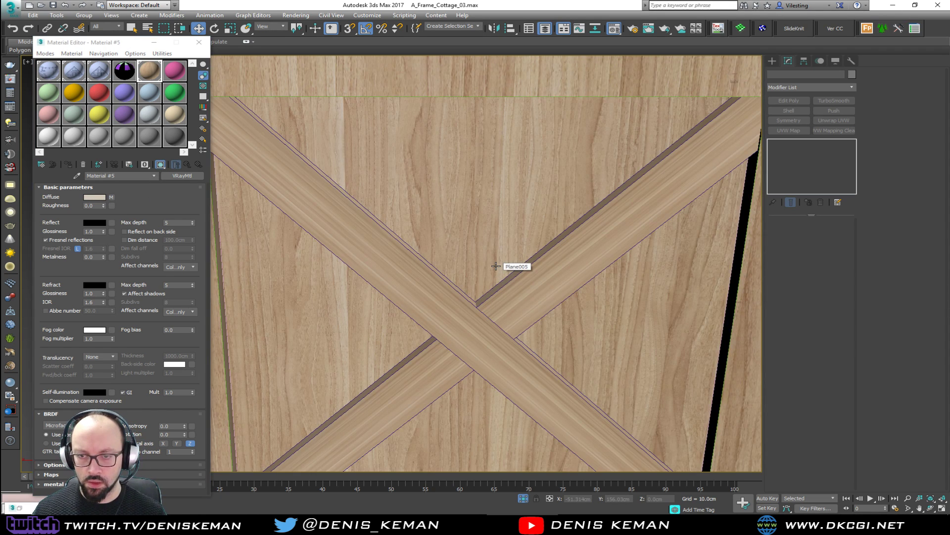
left_click(502, 304)
scroll(526, 276, "up", 2)
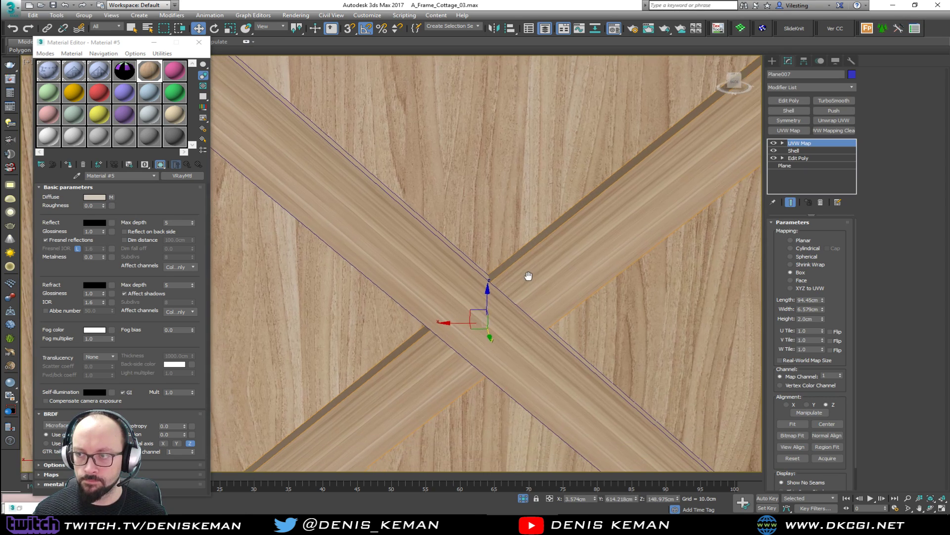
double_click(799, 300)
type("100")
key("Tab")
type("1")
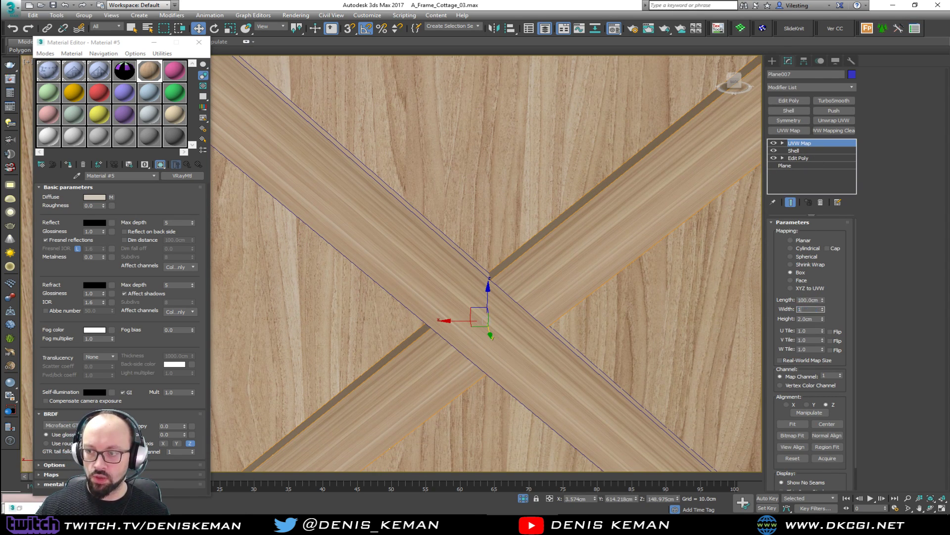
type("00")
key("Return")
Step: Set the UVW Map length and width of the door's front diagonal brace to 100 cm
left_click(582, 372)
double_click(799, 299)
type("100")
key("Tab")
type("100")
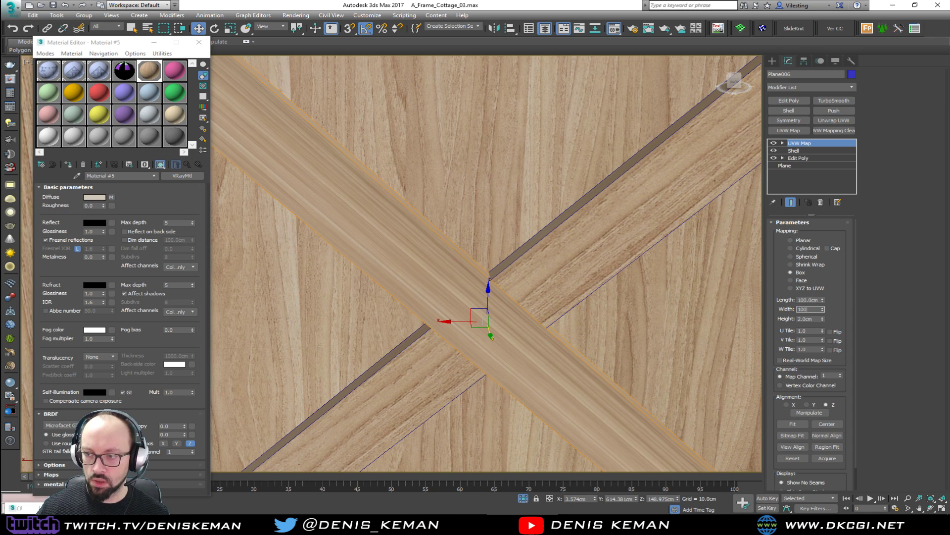
key("Return")
scroll(487, 183, "down", 5)
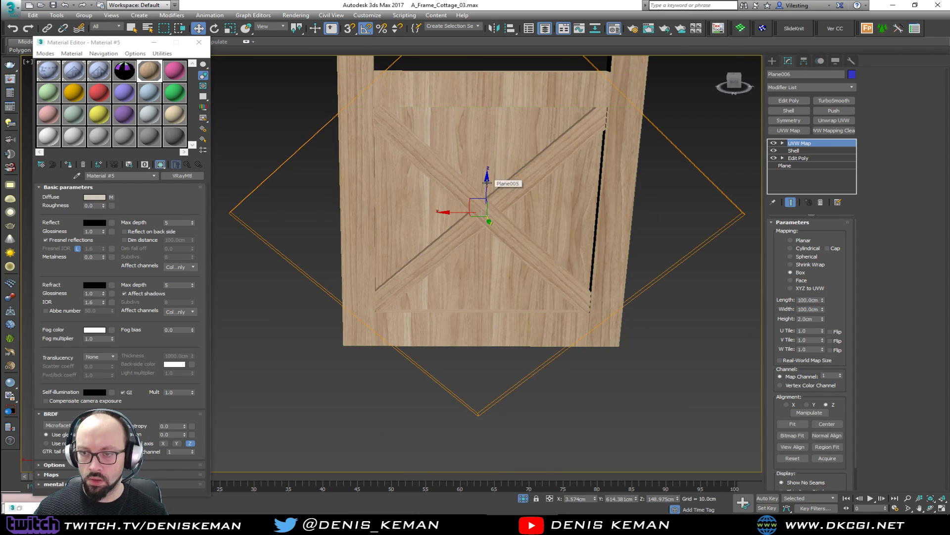
Step: Set the UVW Map height of the front diagonal brace to 100 cm
left_click(705, 301)
middle_click_drag(522, 179, 515, 278)
scroll(515, 272, "down", 3)
middle_click_drag(515, 238, 477, 246, "alt")
left_click(477, 250)
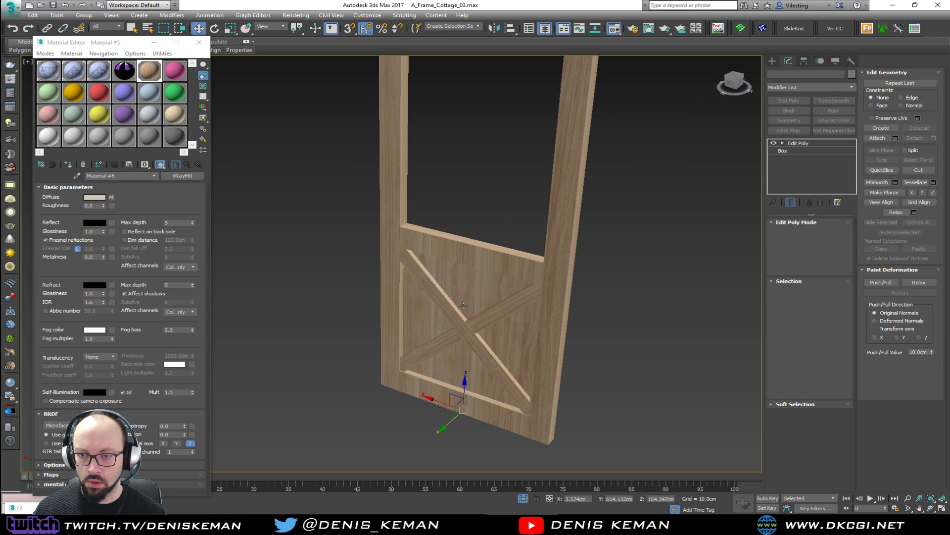
scroll(466, 302, "up", 4)
scroll(468, 311, "up", 3)
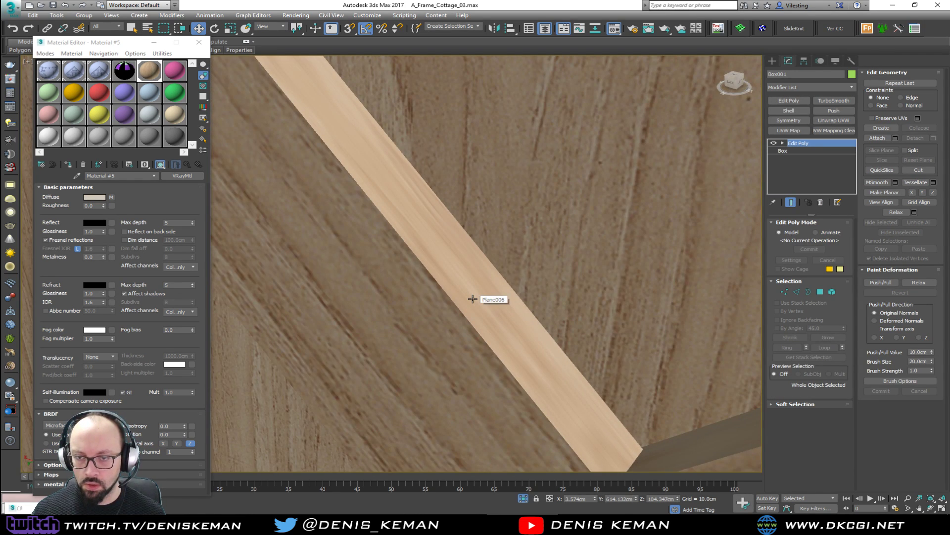
left_click(471, 277)
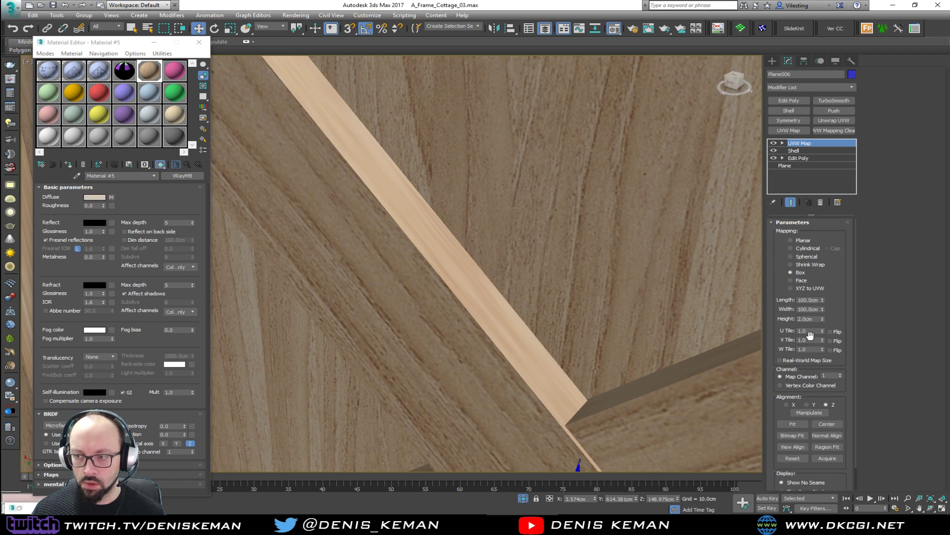
left_click(809, 318)
type("100")
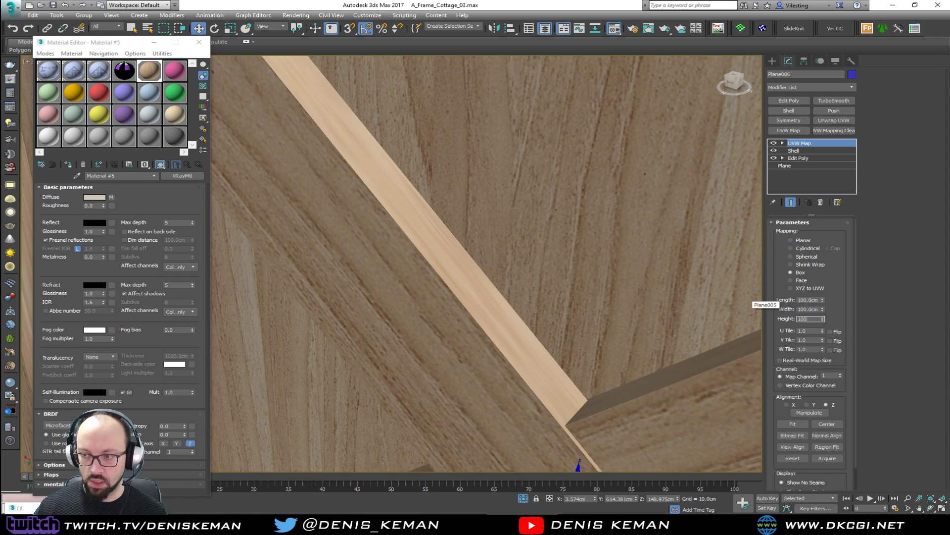
key("Return")
Step: Set the UVW Map height of the rear diagonal brace to 100 cm
scroll(599, 336, "down", 3)
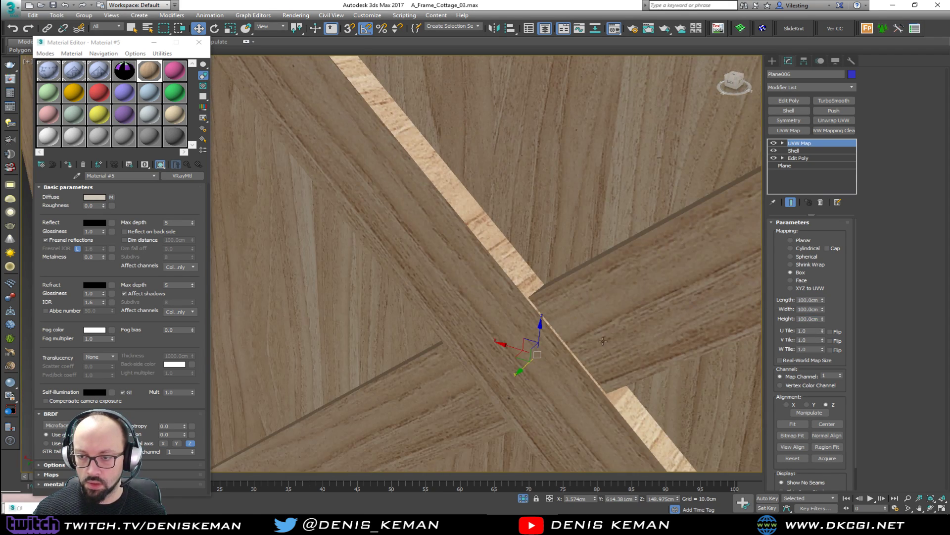
left_click(620, 338)
left_click(809, 318)
type("100")
key("Return")
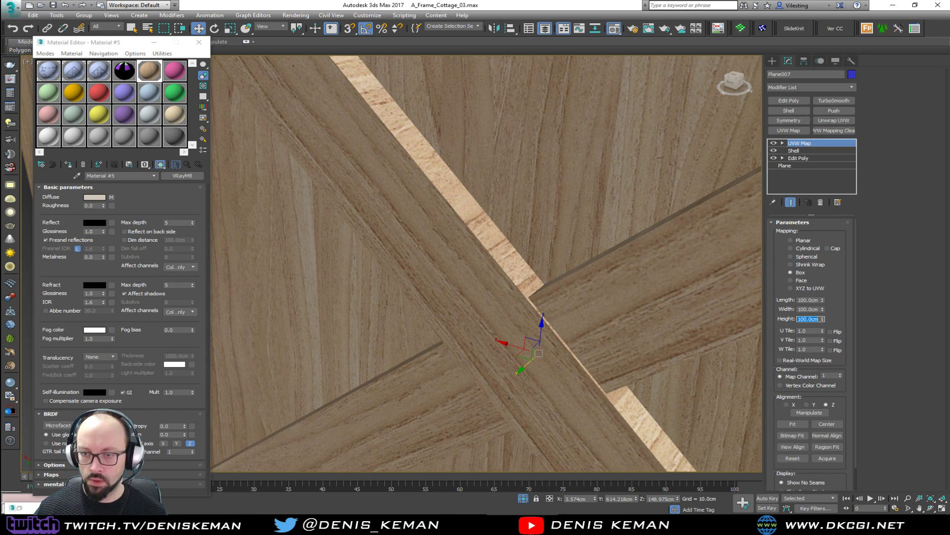
Step: Set the rear diagonal brace's UVW Map length and width to 10 cm and reduce its mapping height as well
left_click_drag(819, 300, 763, 295)
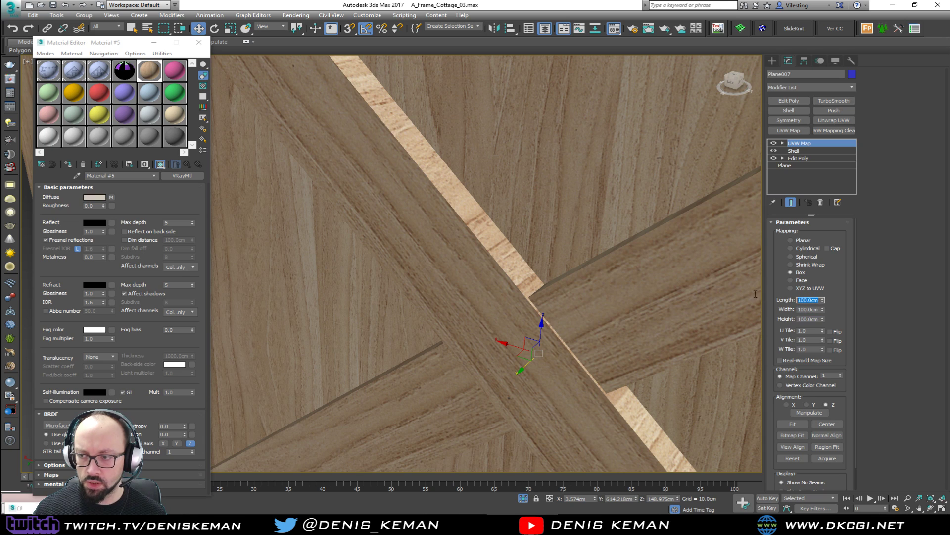
type("10")
key("Tab")
type("10")
key("Tab")
type("1")
key("Return")
Step: Set the front diagonal brace's UVW Map length, width and height to 10 cm each
left_click(448, 232)
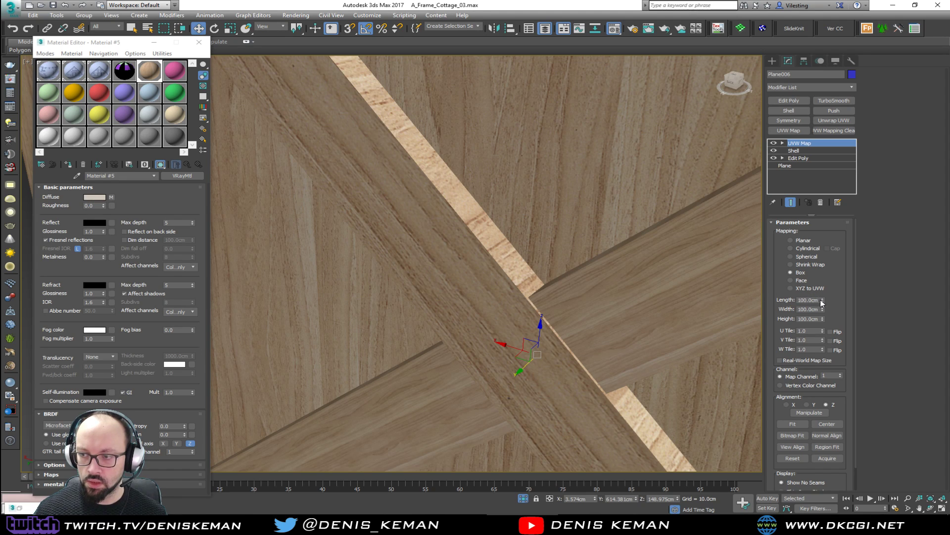
double_click(811, 300)
type("10")
key("Tab")
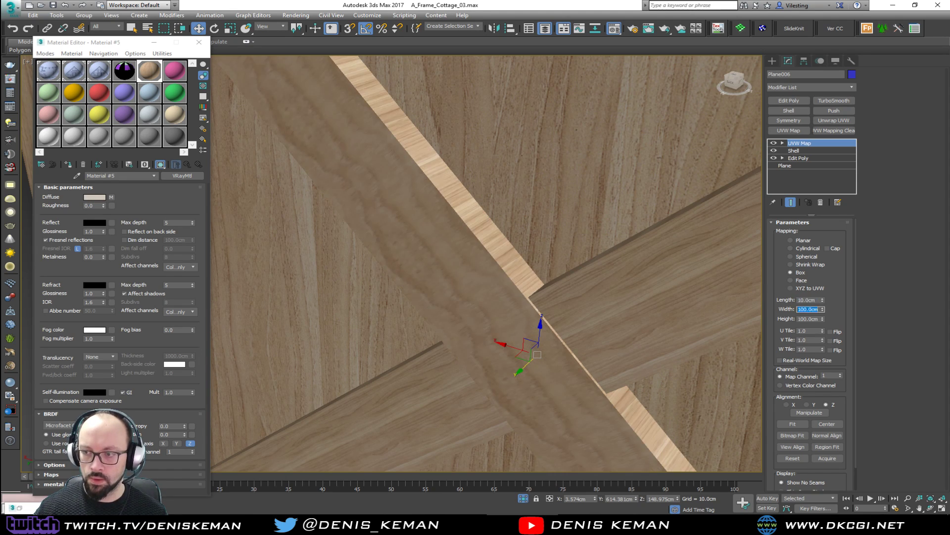
type("10")
key("Tab")
type("10")
key("Tab")
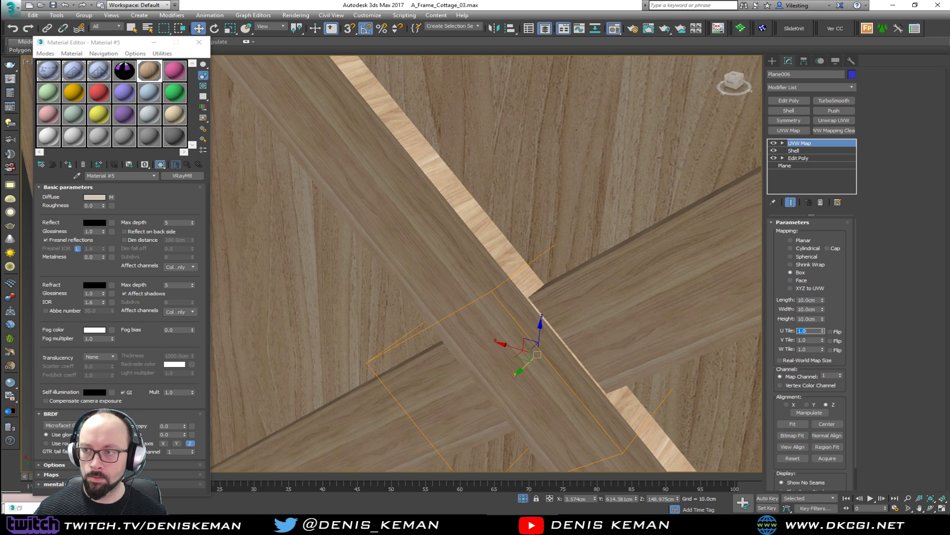
Step: Set the UVW Map length, width and height of the panel behind the braces to 10 cm each
left_click(533, 189)
middle_click_drag(587, 159, 560, 196)
scroll(560, 196, "down", 2)
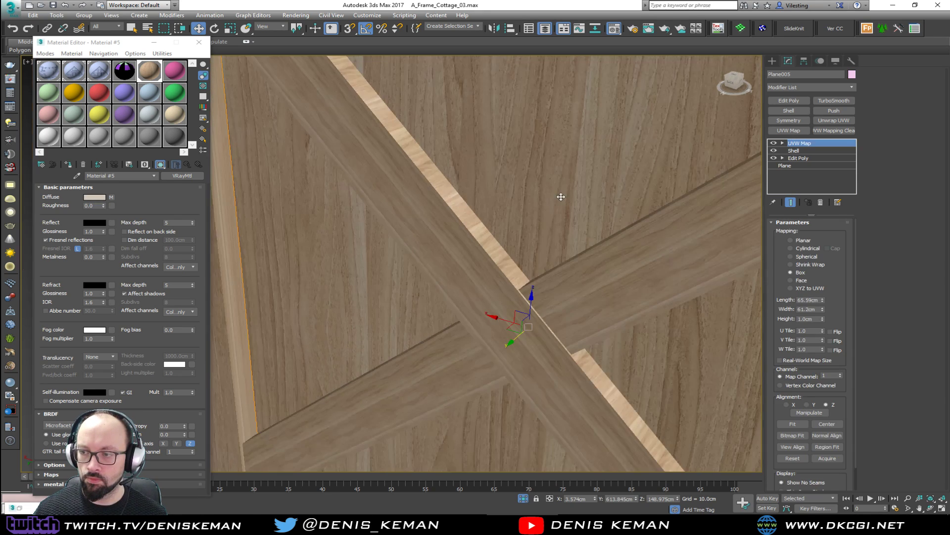
double_click(800, 300)
type("10")
key("Tab")
type("10")
key("Tab")
type("10")
key("Return")
Step: Examine the wood mapping and the gaps around the lower door panel and braces, with and without edged faces
middle_click_drag(525, 268, 532, 191)
scroll(484, 207, "down", 4)
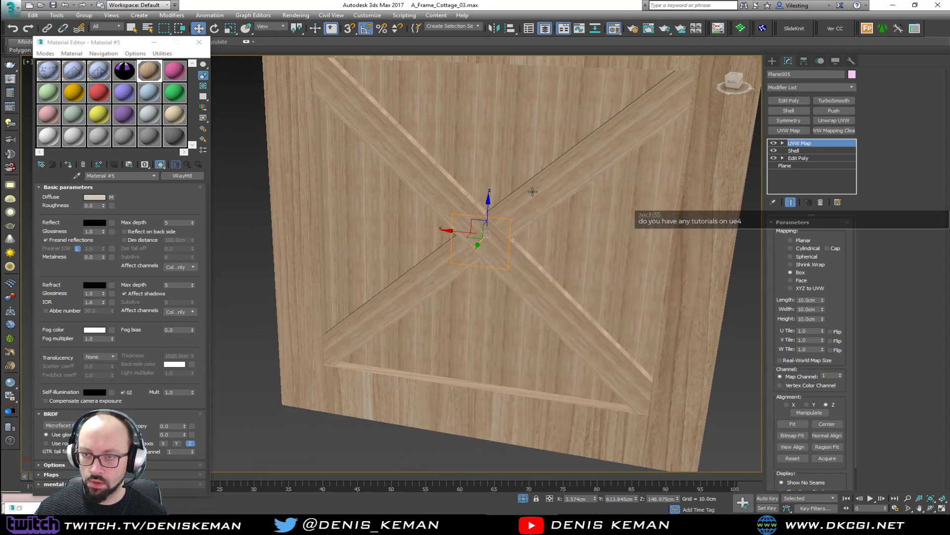
middle_click_drag(665, 272, 626, 268, "alt")
scroll(485, 209, "up", 5)
key("F4")
middle_click_drag(498, 246, 511, 189)
scroll(512, 189, "down", 6)
middle_click_drag(507, 225, 600, 264, "alt")
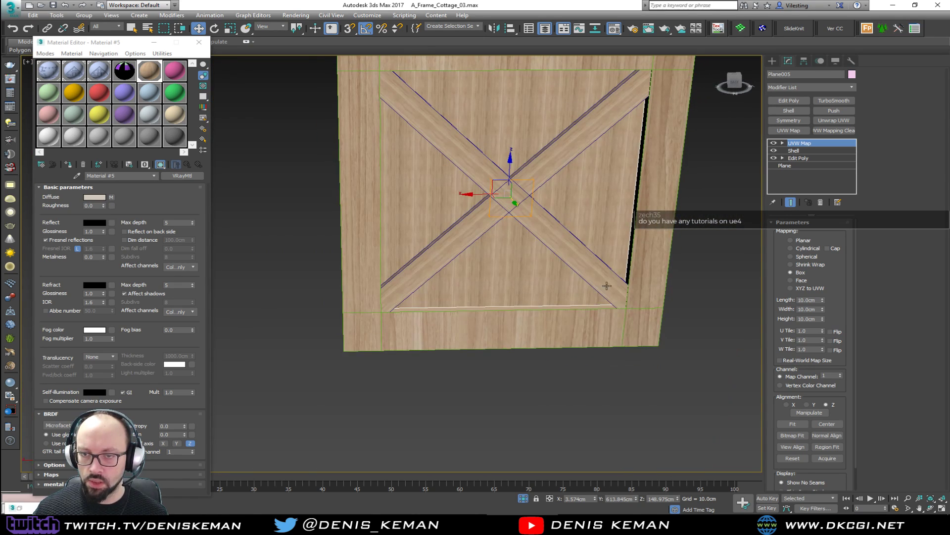
left_click(655, 386)
middle_click_drag(565, 198, 514, 310)
key("F4")
middle_click_drag(515, 240, 430, 265, "alt")
Step: Move the panel behind the braces along the Y axis to about Y 615.9 cm
left_click(429, 266)
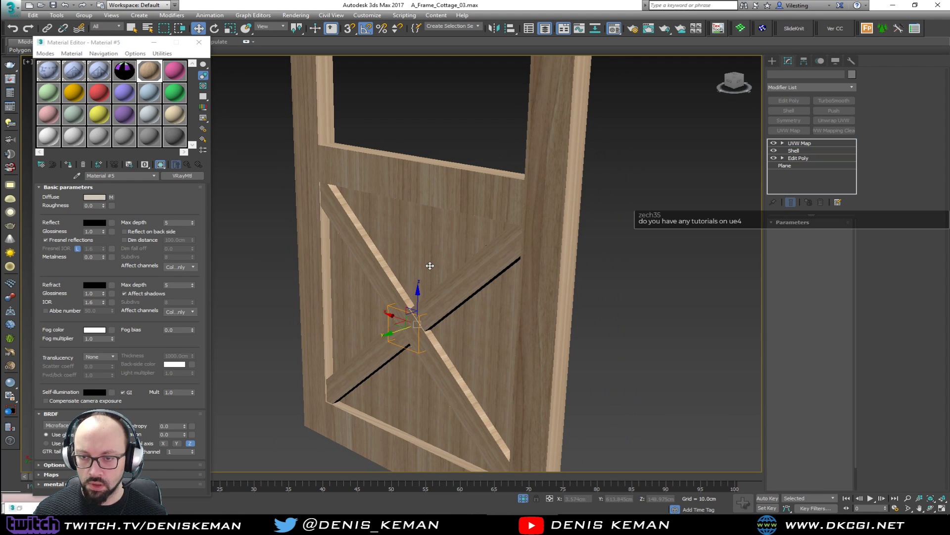
scroll(377, 319, "up", 2)
middle_click_drag(397, 294, 410, 305, "alt")
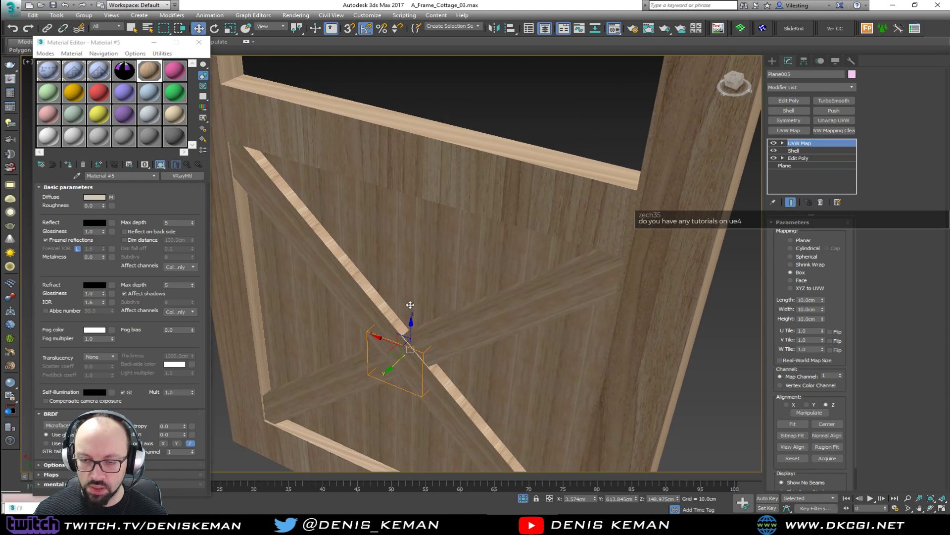
left_click_drag(398, 360, 388, 367)
middle_click_drag(406, 341, 331, 325, "alt")
Step: Set the panel's Shell inner amount to 3 cm and clear the selection
left_click(798, 150)
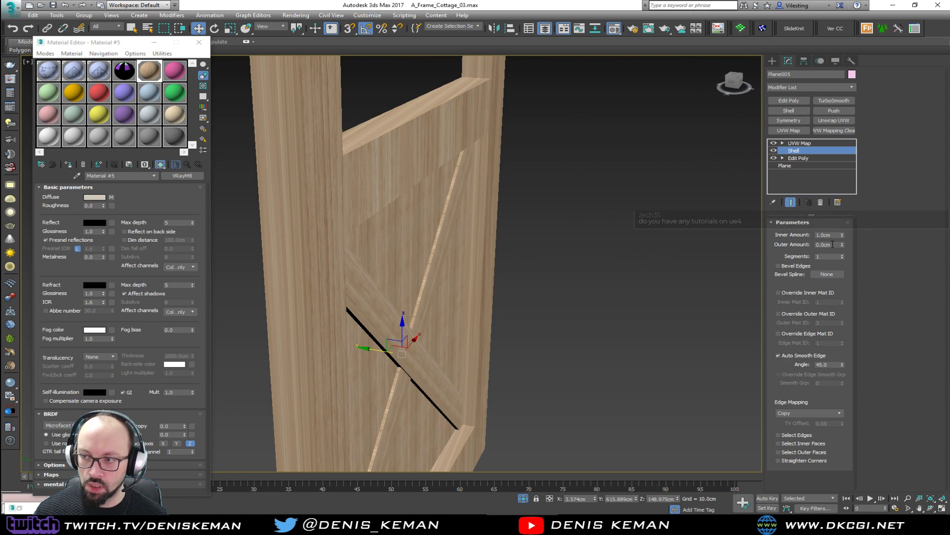
double_click(835, 235)
type("3")
key("Return")
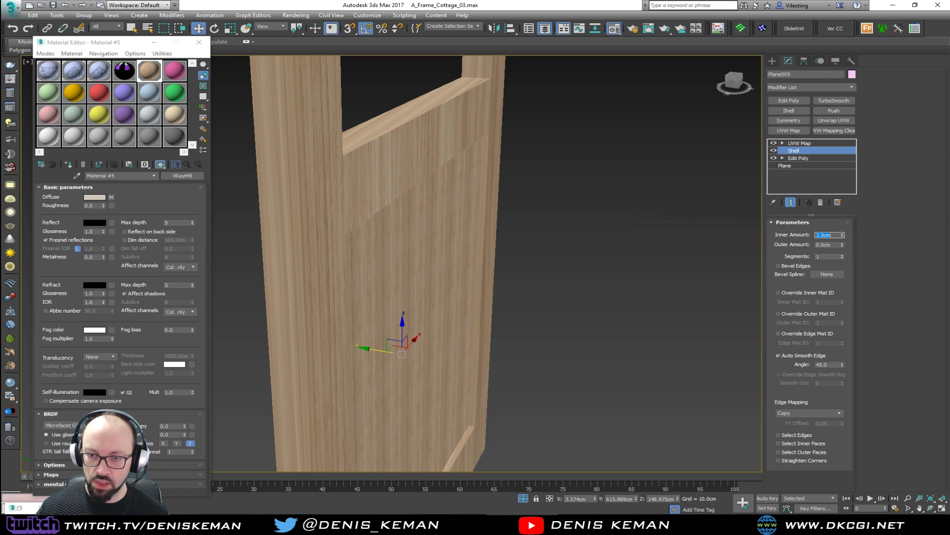
middle_click_drag(504, 186, 637, 195, "alt")
left_click(710, 270)
Step: Turn on edged faces for the door view and close the Material Editor
middle_click_drag(513, 231, 458, 225)
scroll(548, 203, "down", 3)
key("F4")
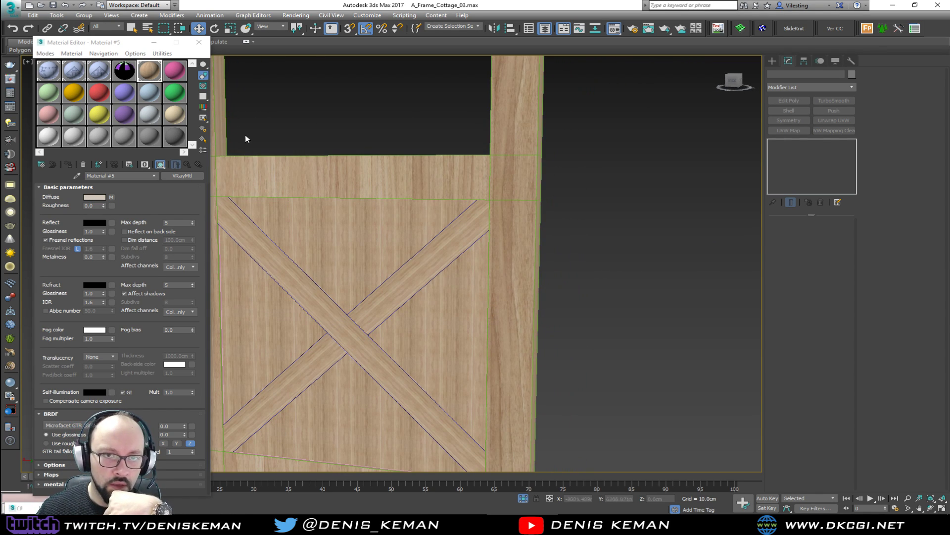
left_click(200, 42)
Step: Examine the whole door, its frame, braces and lower panel from both sides
scroll(337, 223, "down", 2)
scroll(337, 223, "down", 2)
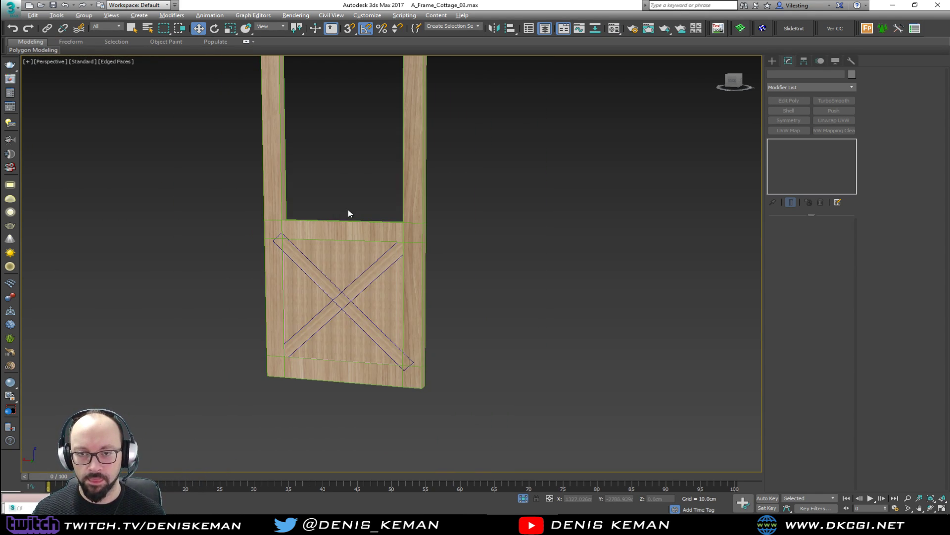
middle_click_drag(348, 212, 392, 219)
middle_click_drag(388, 183, 382, 285)
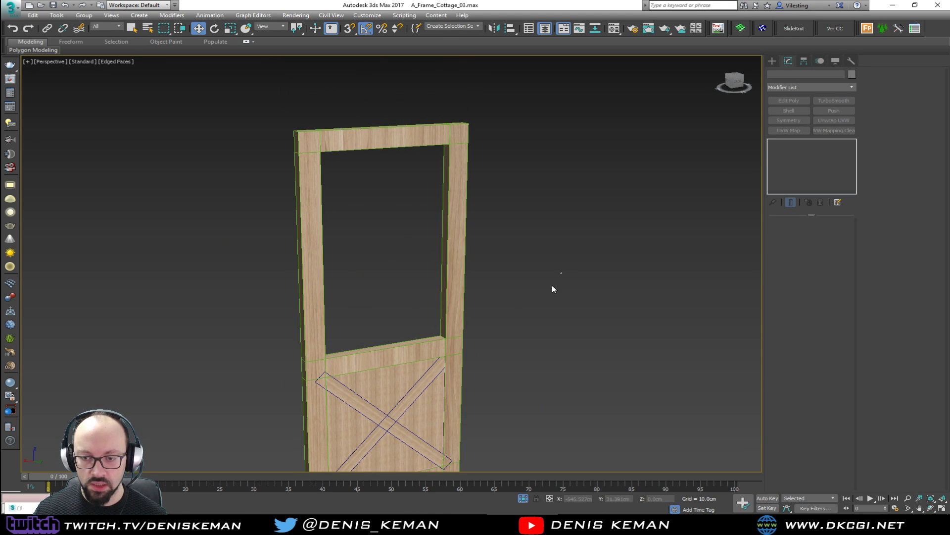
key("F4")
scroll(420, 356, "up", 5)
middle_click_drag(435, 357, 447, 246)
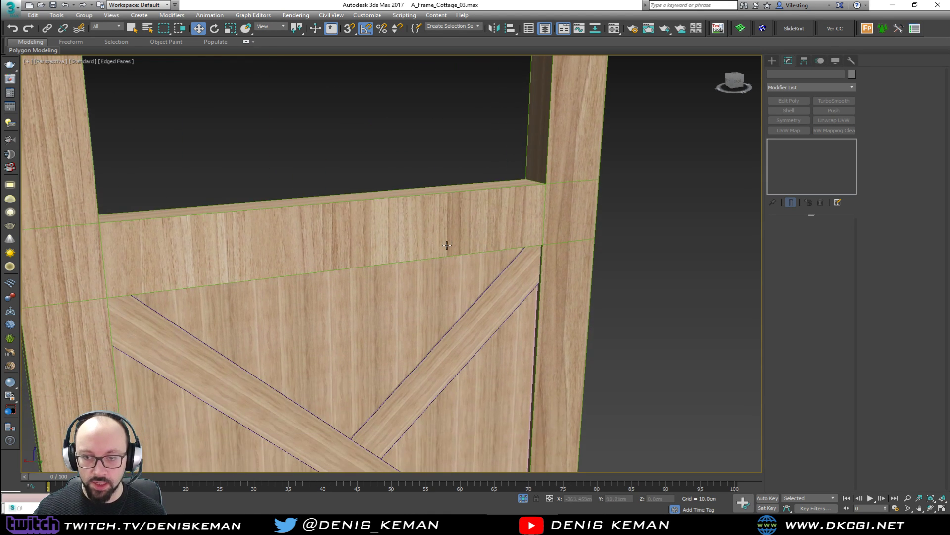
scroll(385, 229, "down", 4)
scroll(339, 236, "down", 3)
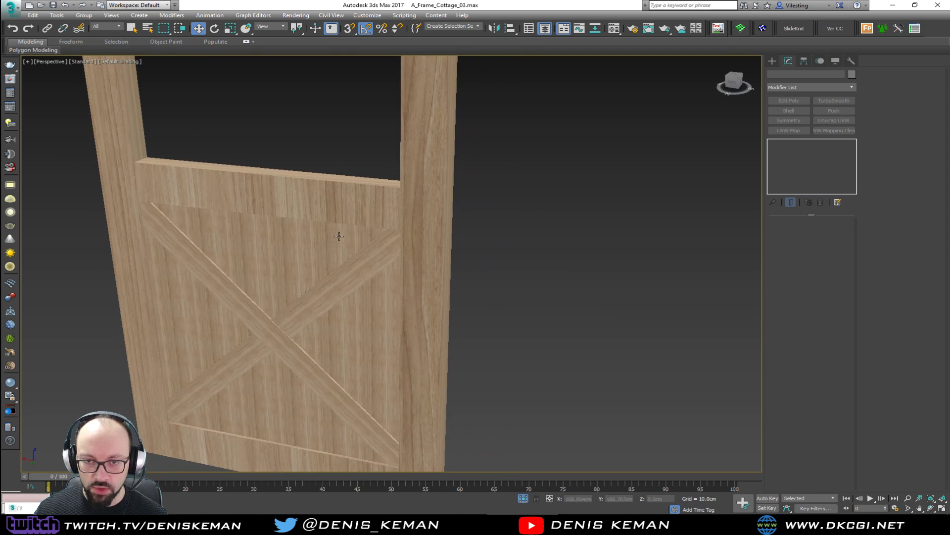
left_click(418, 210)
scroll(367, 208, "down", 6)
key("F4")
middle_click_drag(378, 260, 435, 240, "alt")
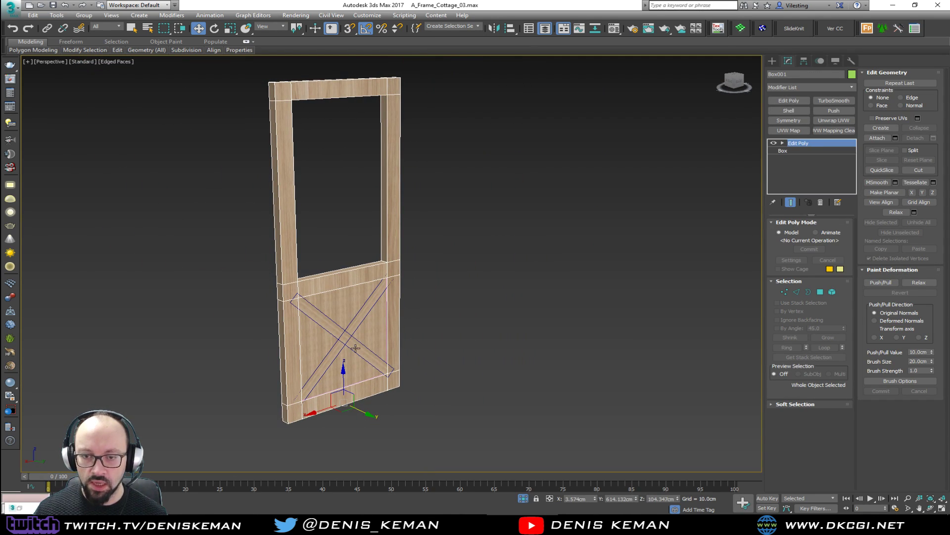
scroll(331, 319, "up", 3)
scroll(332, 319, "up", 2)
scroll(331, 159, "up", 2)
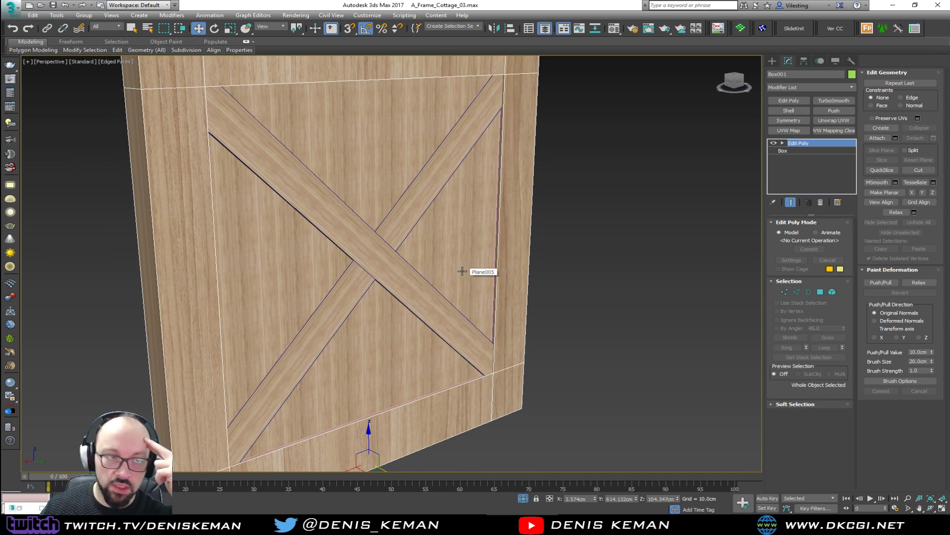
left_click(690, 247)
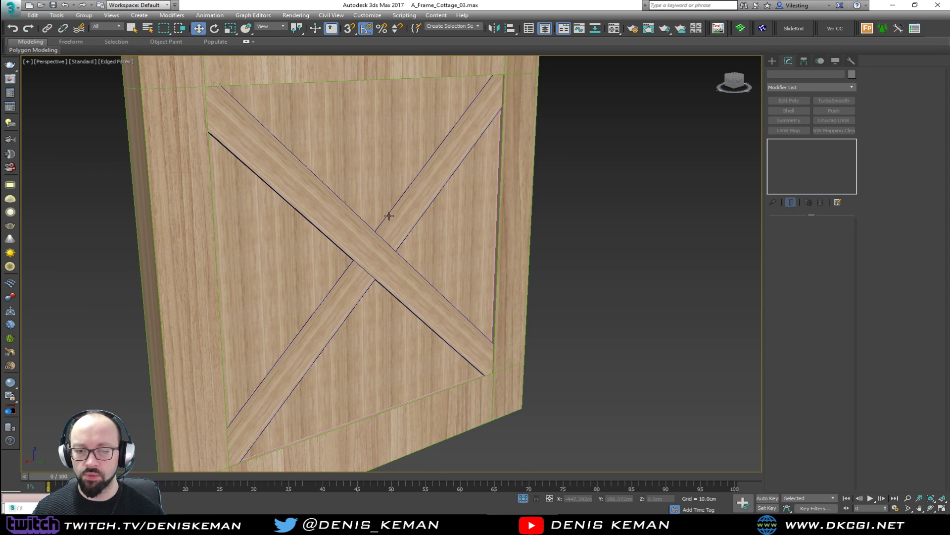
Step: Create a linear shape from the four front edges around the door frame's window opening and select that shape
middle_click_drag(390, 227, 386, 335)
scroll(387, 334, "down", 3)
middle_click_drag(390, 268, 341, 278, "alt")
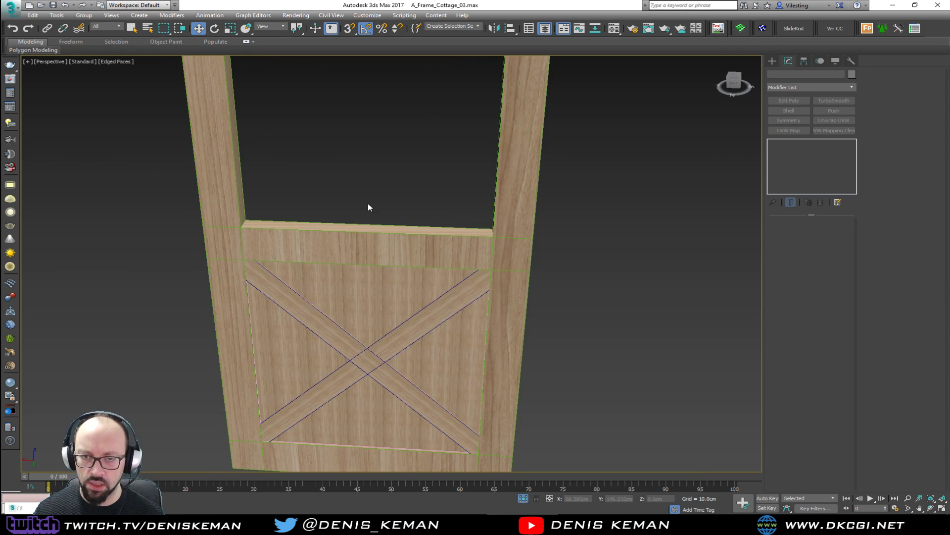
middle_click_drag(368, 214, 369, 319)
scroll(378, 311, "down", 3)
middle_click_drag(376, 252, 387, 278)
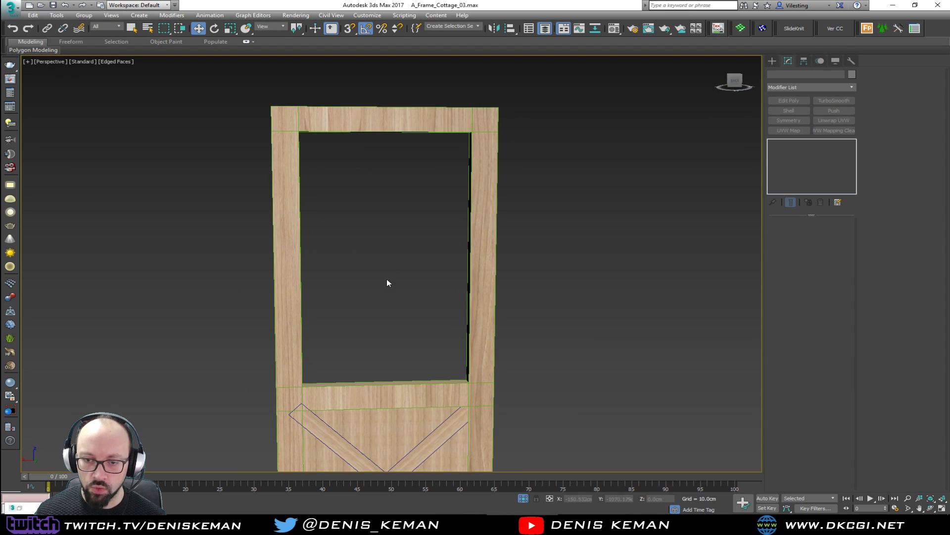
left_click(415, 387)
key("2")
left_click(470, 310)
left_click(422, 383, "ctrl")
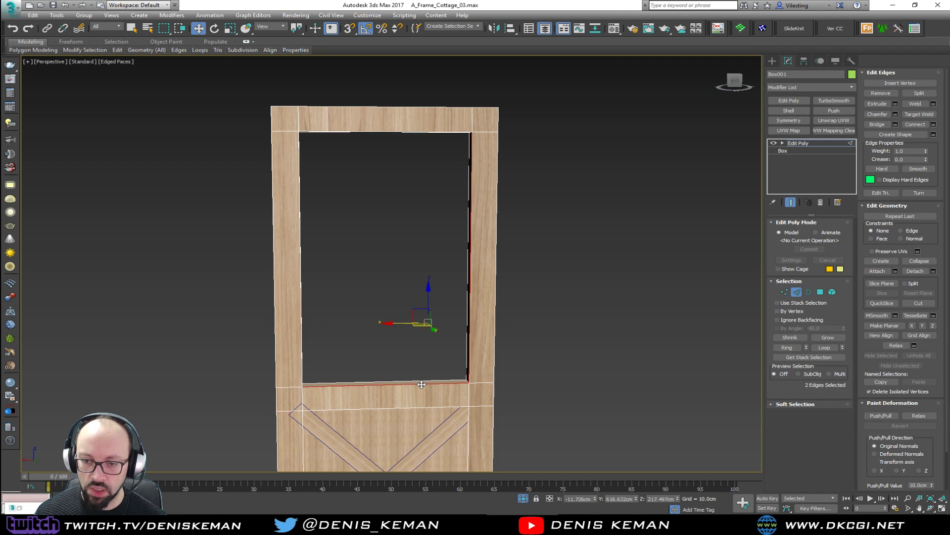
left_click(300, 329, "ctrl")
left_click(407, 130, "ctrl")
middle_click_drag(408, 132, 456, 148, "alt")
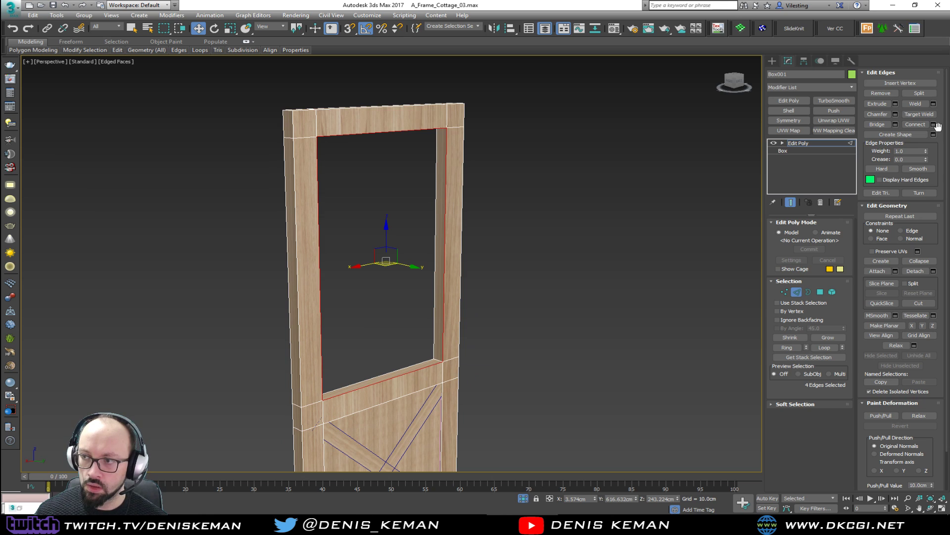
left_click(934, 134)
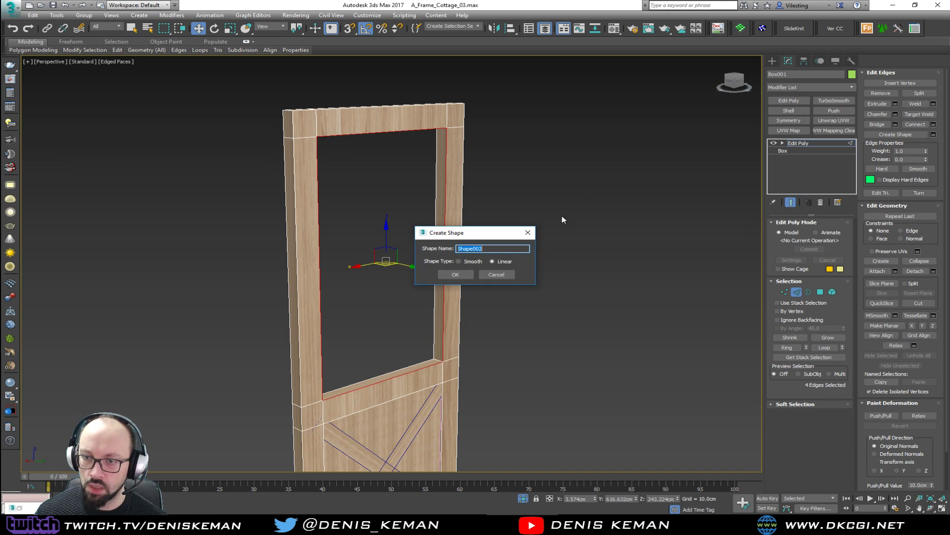
left_click(471, 275)
left_click(796, 292)
left_click(444, 328)
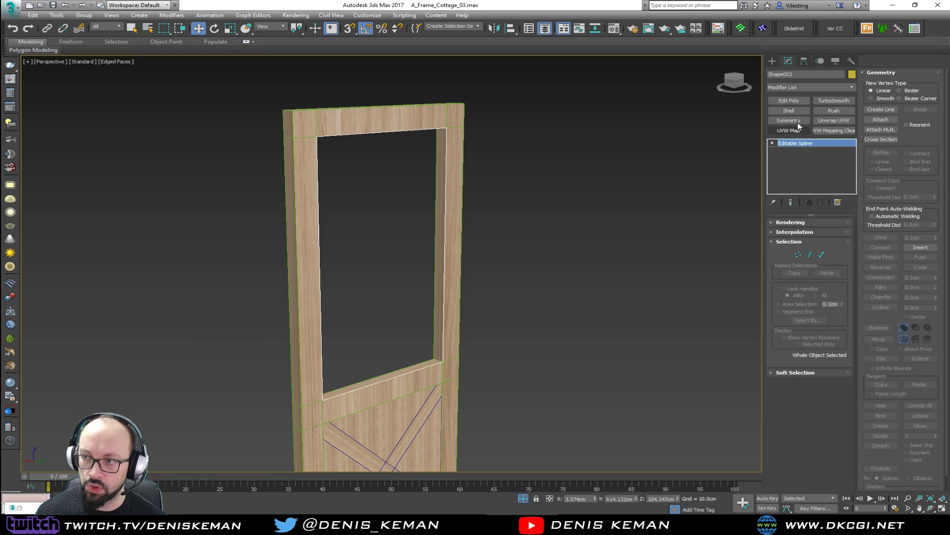
Step: Add an Edit Poly modifier to the window outline to fill it as a flat panel, and isolate it
left_click(797, 102)
middle_click_drag(529, 177, 489, 185, "alt")
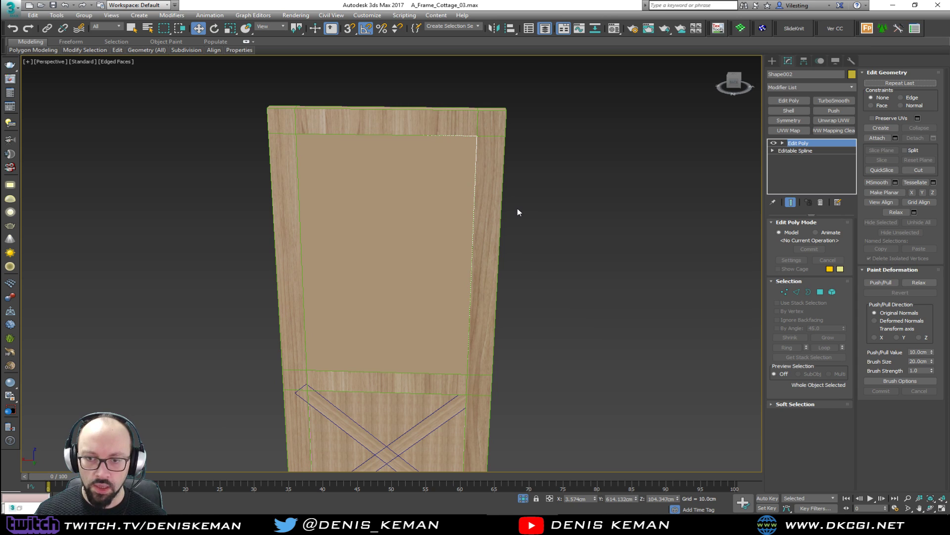
key("alt+w")
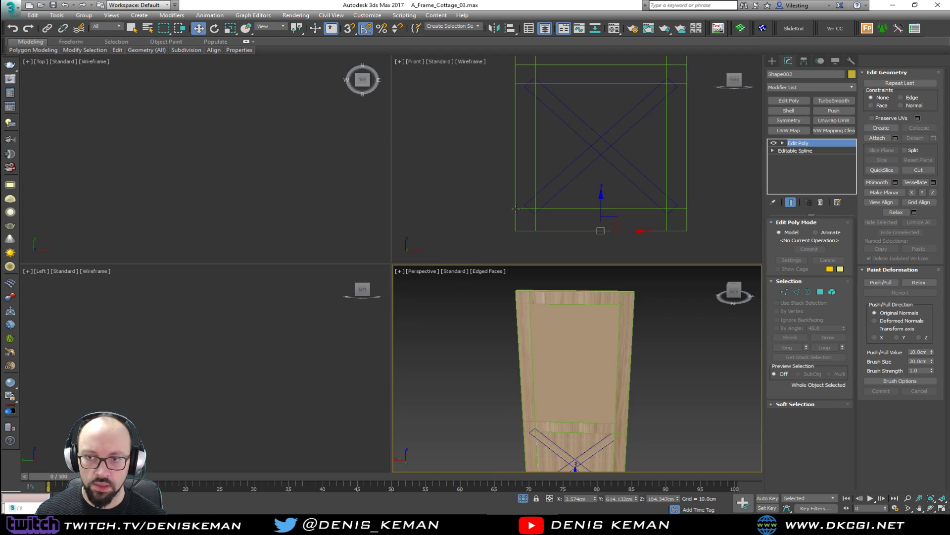
left_click(595, 525)
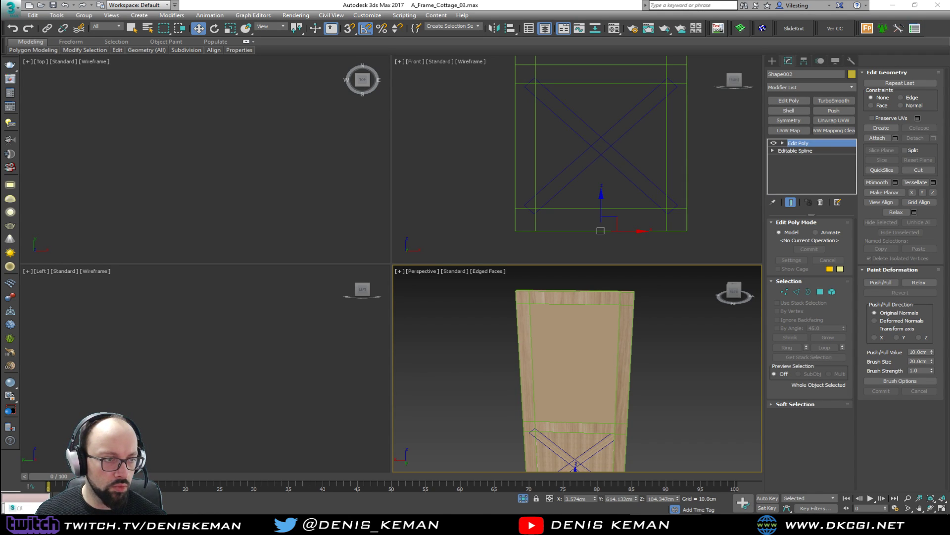
key("alt+Tab")
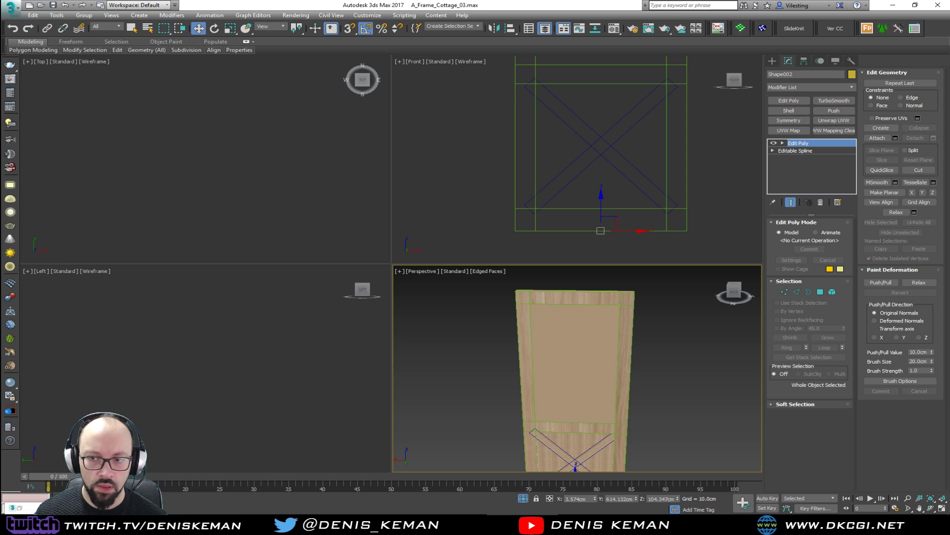
key("alt+w")
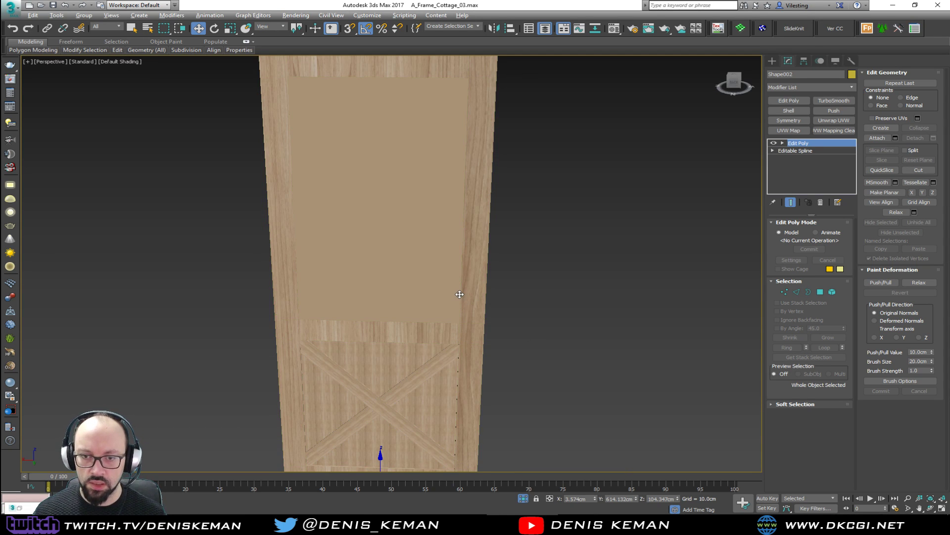
key("alt+q")
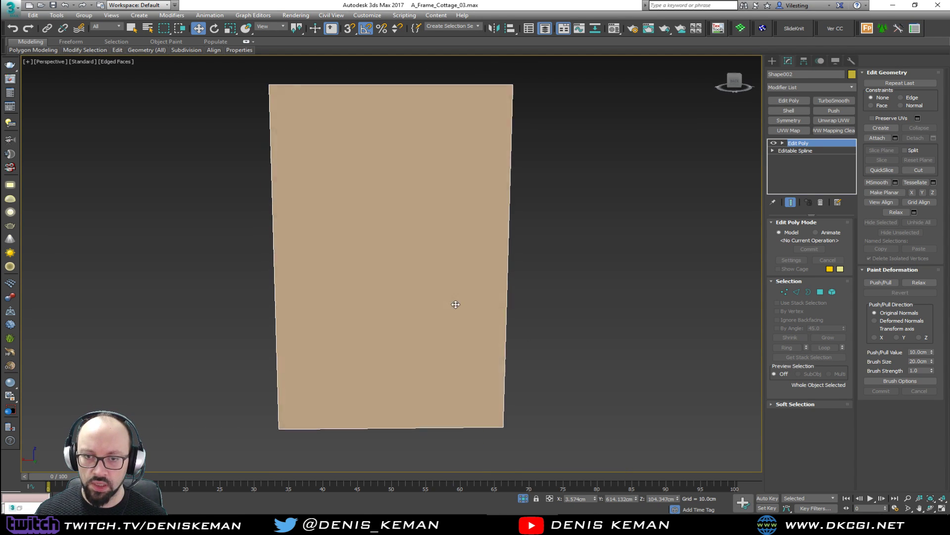
middle_click_drag(434, 316, 456, 296)
scroll(455, 296, "down", 2)
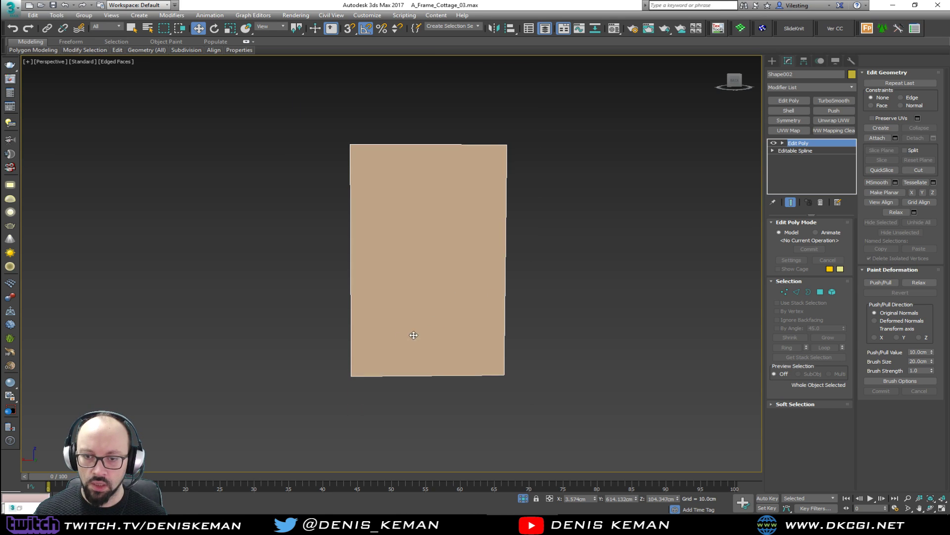
Step: Connect two opposite corner vertices of the panel with a diagonal edge and clear the selection
key("1")
left_click(351, 375)
left_click_drag(524, 161, 523, 162, "ctrl")
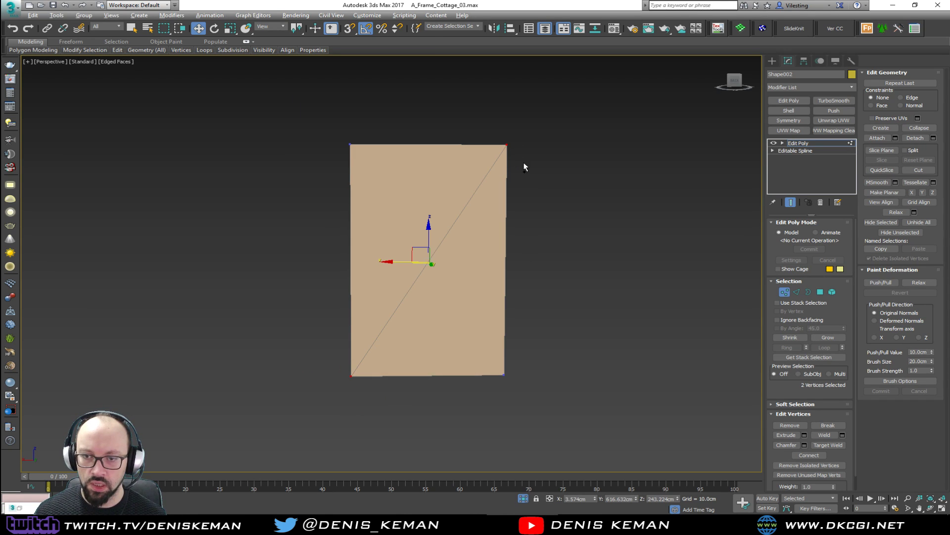
left_click(542, 245)
Step: In the front view, slice the panel parallel to its diagonal at about X -12.8, Z 227.5 cm and X 20.7, Z 260.7 cm
key("alt+w")
left_click(477, 213)
key("z")
key("alt+w")
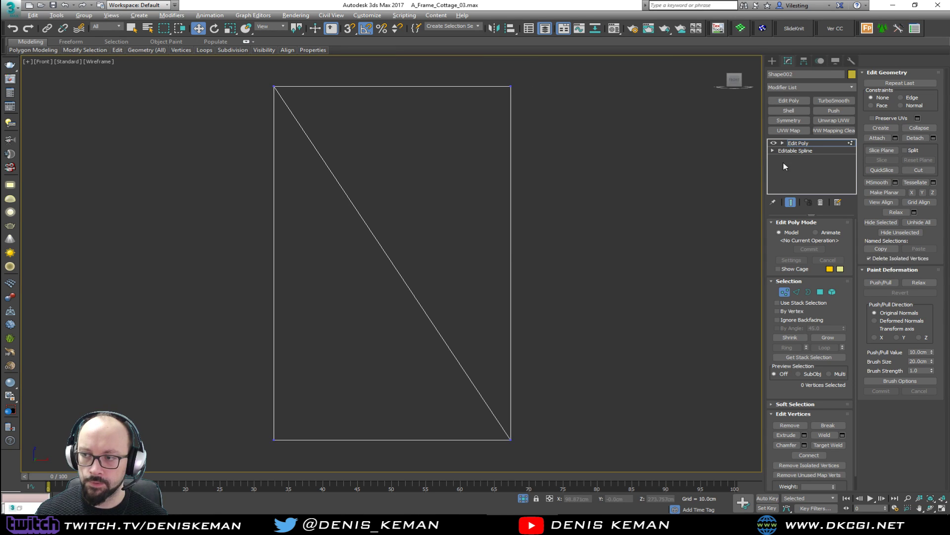
key("2")
left_click(652, 182)
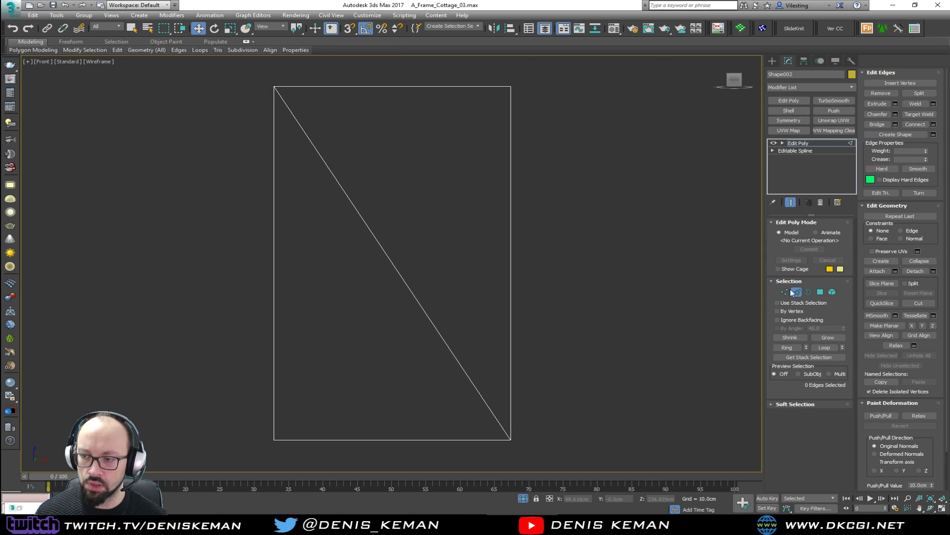
left_click(889, 283)
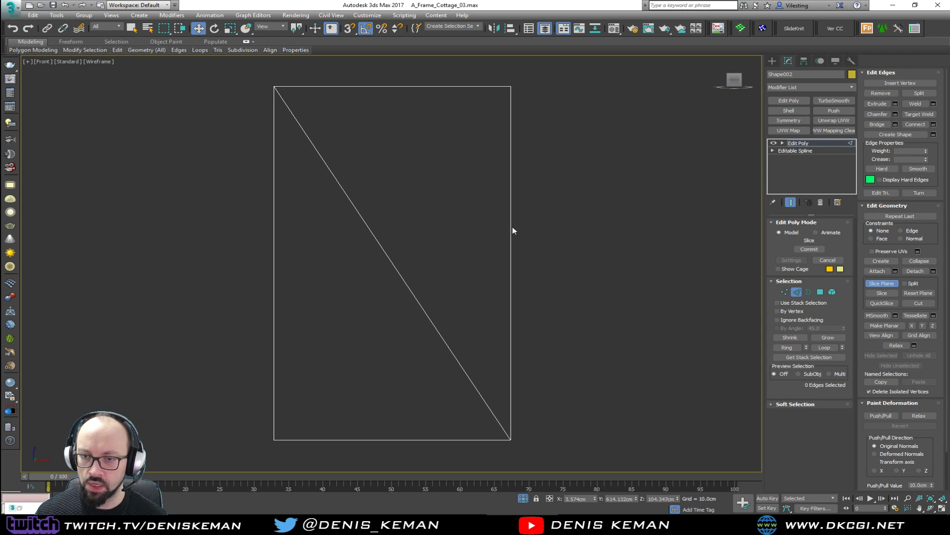
scroll(513, 228, "down", 6)
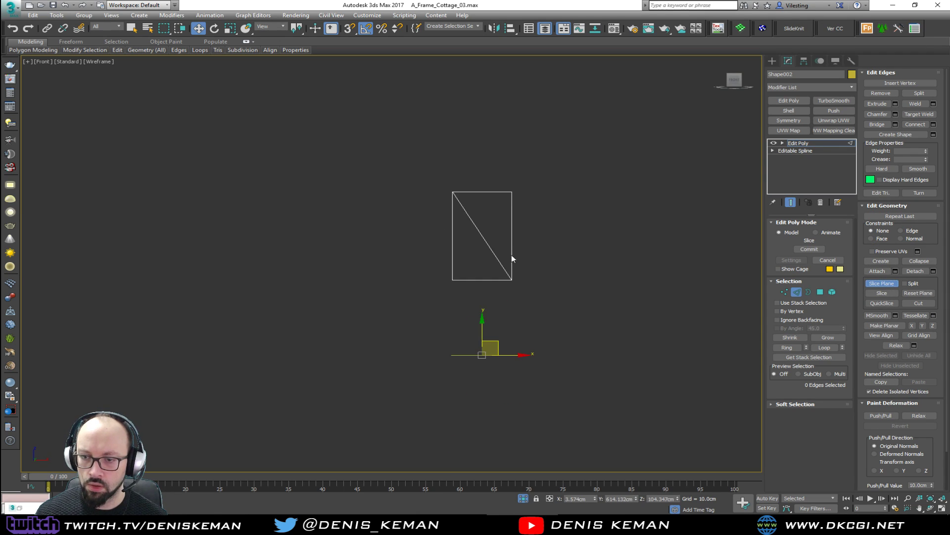
left_click_drag(501, 346, 429, 274)
scroll(496, 231, "up", 5)
key("e")
key("w")
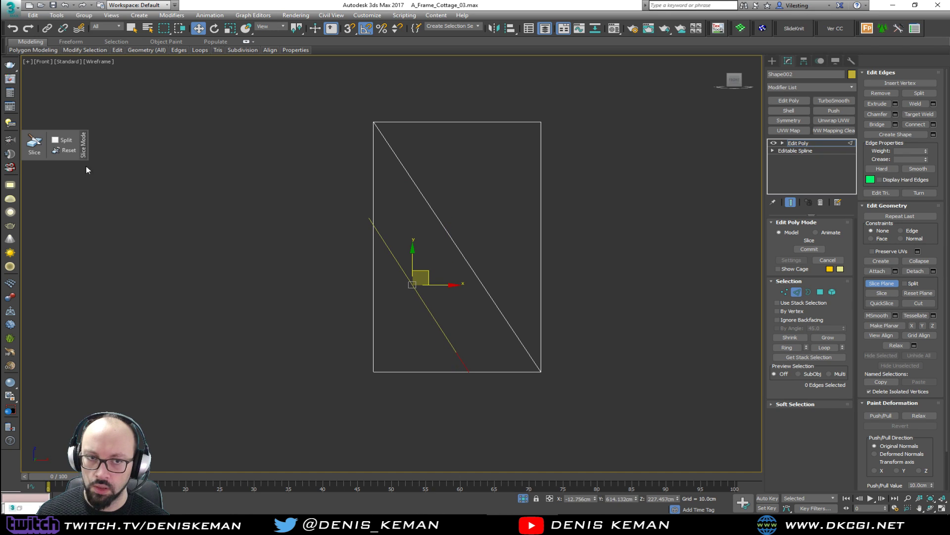
left_click(34, 145)
left_click_drag(425, 273, 504, 197)
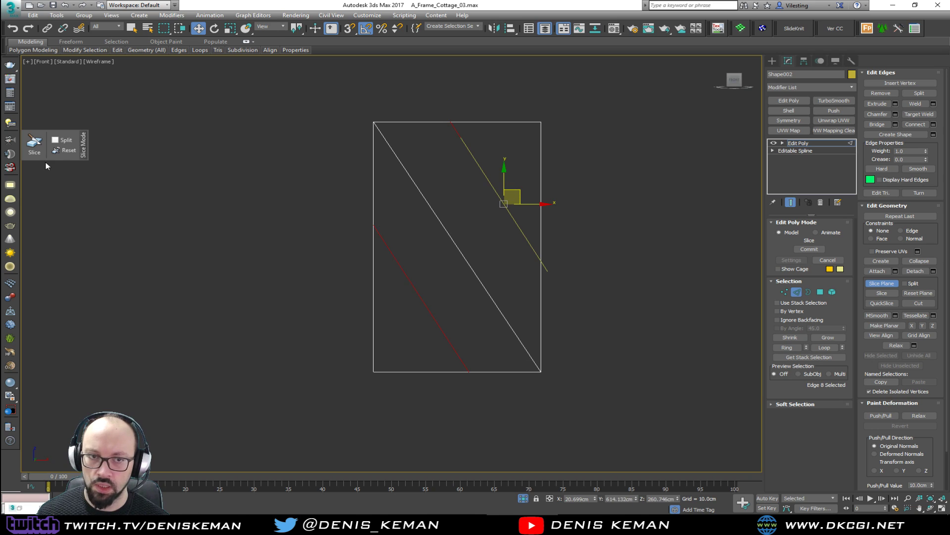
left_click(37, 149)
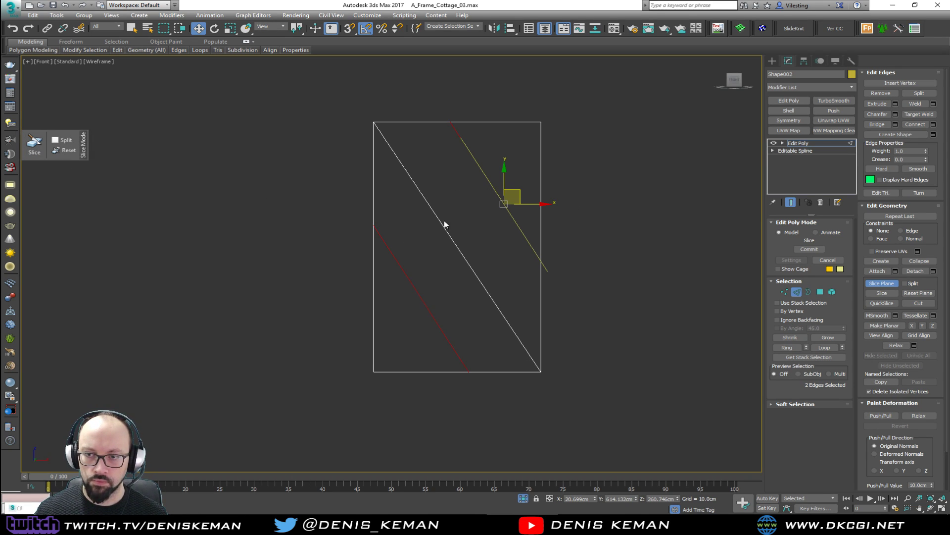
Step: Rotate the slice plane to the mirrored diagonal angle and slice the panel once on each side of its center to form a lattice
key("e")
left_click_drag(537, 214, 515, 238)
key("w")
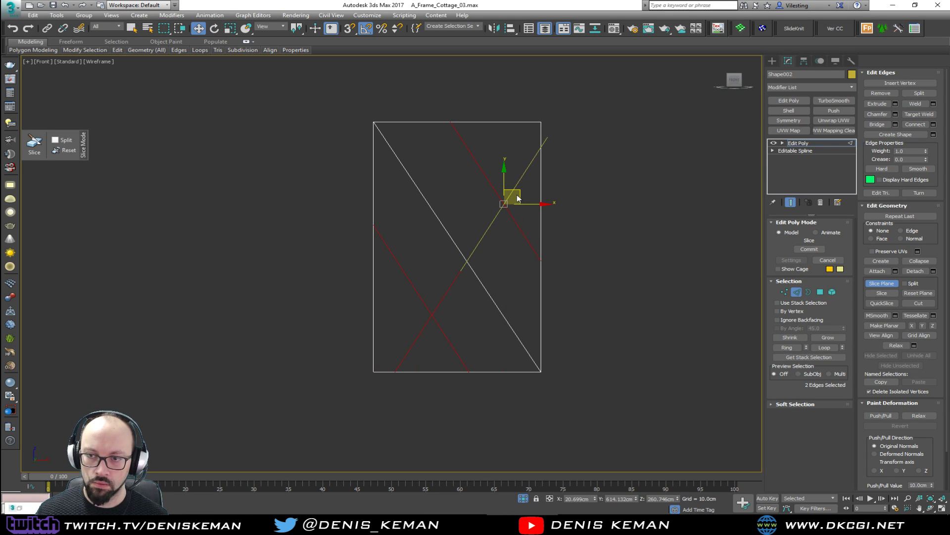
left_click_drag(518, 198, 528, 253)
key("e")
key("w")
key("e")
key("w")
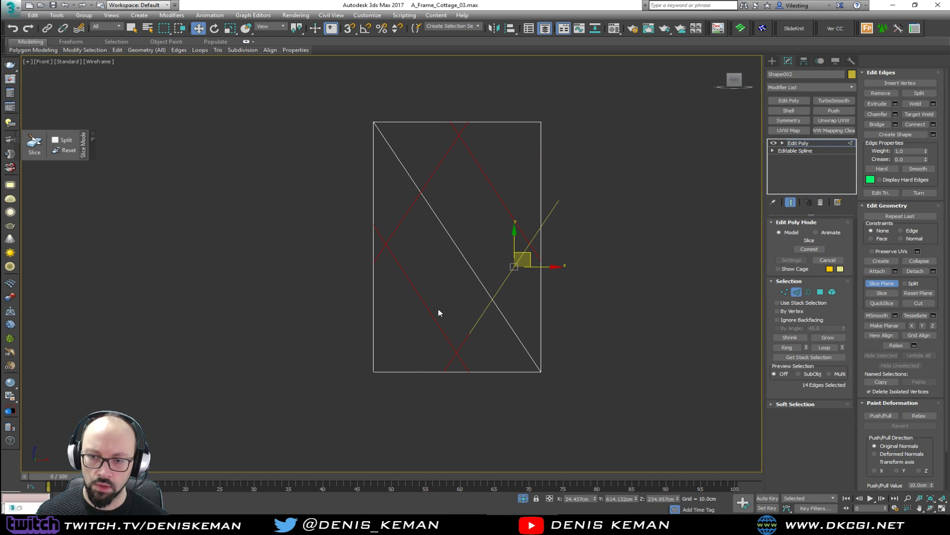
Step: Cut the missing diagonal edge from the panel's lower-left corner to its upper-right corner and leave vertex editing
key("1")
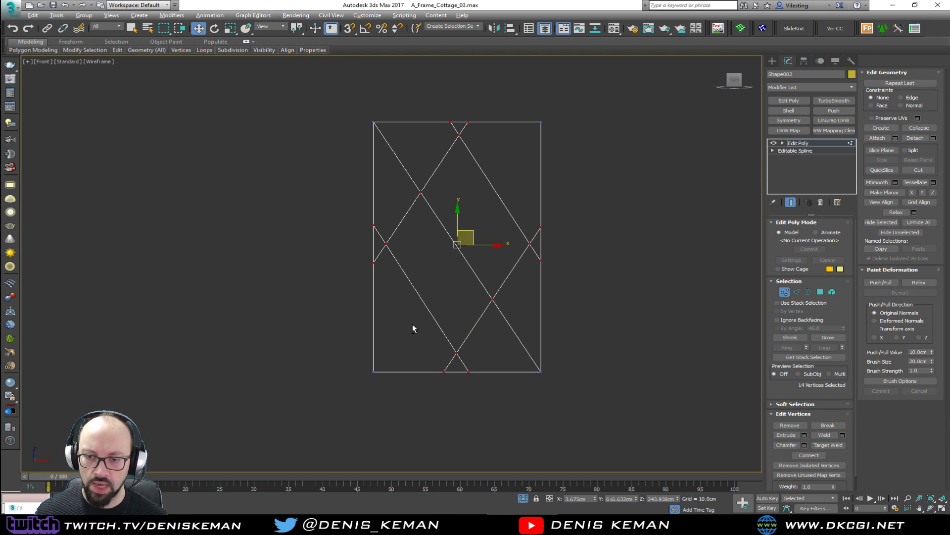
key("alt+c")
left_click(373, 371)
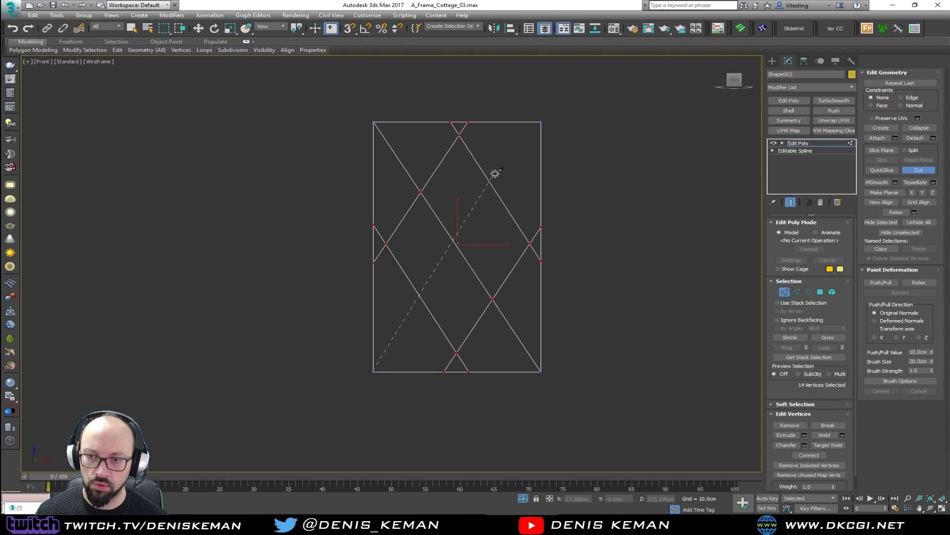
left_click(541, 122)
right_click(546, 207)
left_click(784, 292)
scroll(454, 239, "up", 4)
scroll(454, 239, "down", 4)
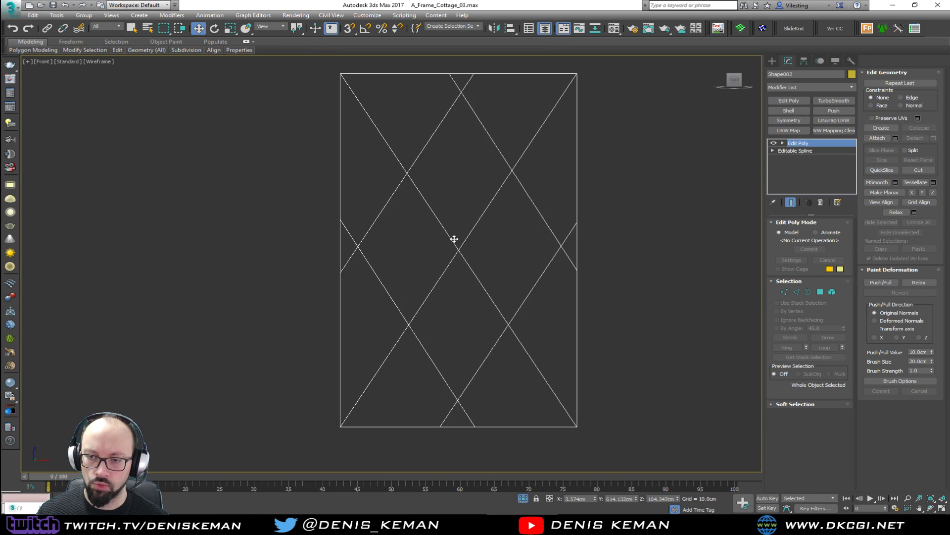
Step: Select all polygons of the sliced window panel
key("4")
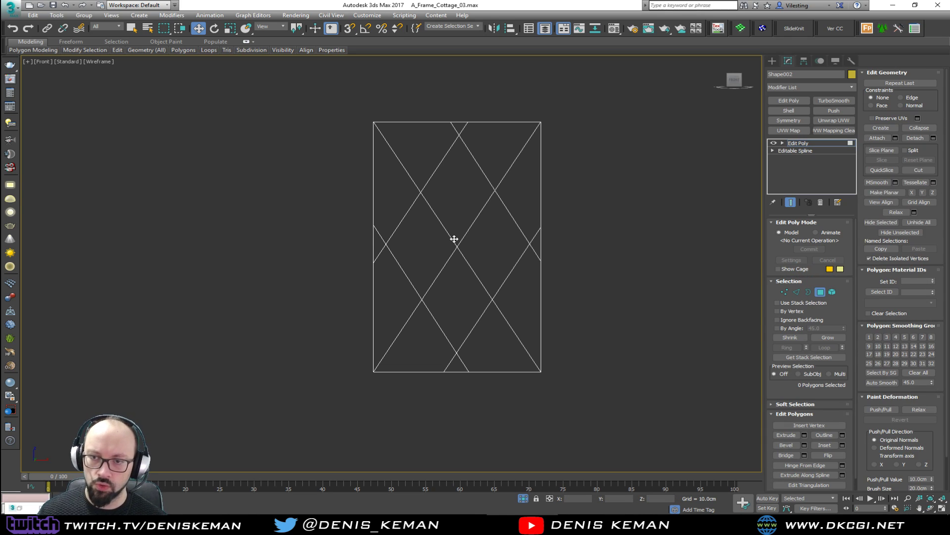
left_click(374, 246)
left_click(419, 305, "ctrl")
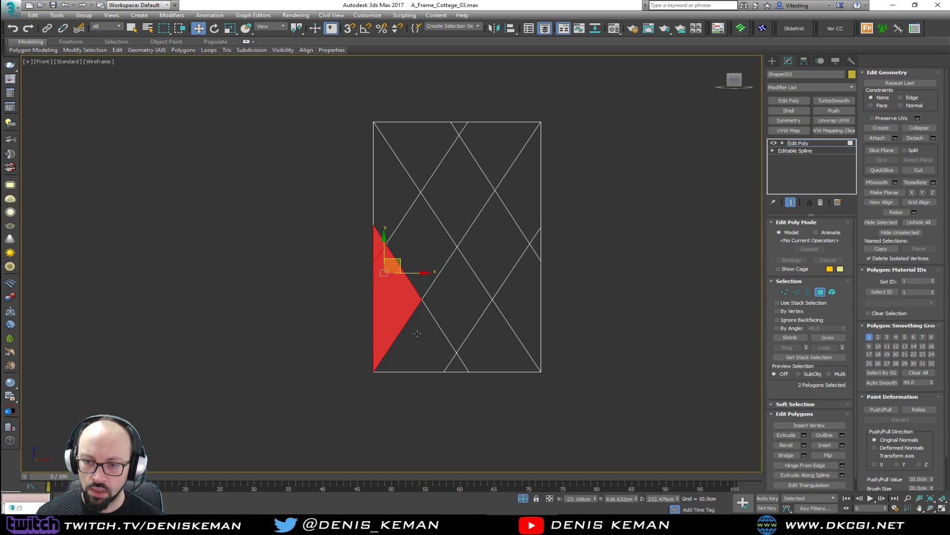
key("ctrl+a")
scroll(414, 208, "up", 3)
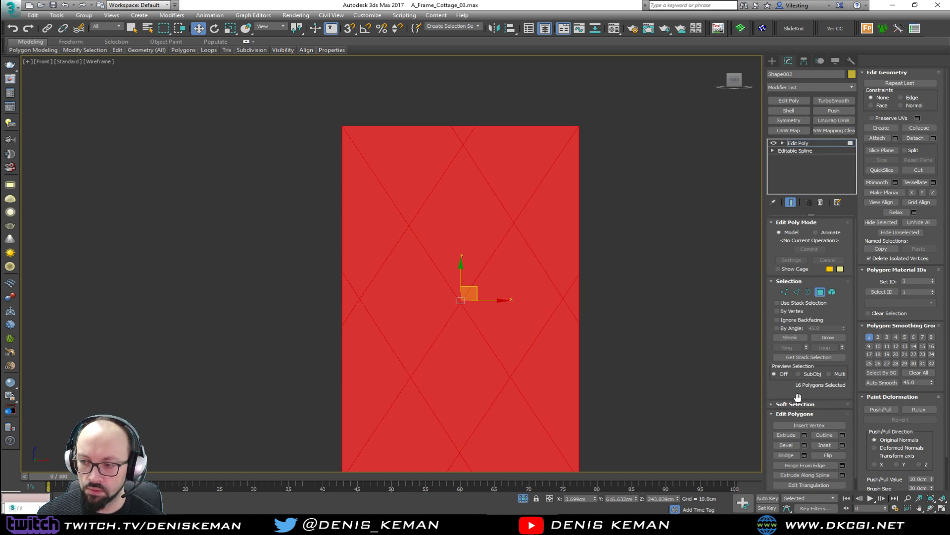
Step: Inset the selected polygons individually, using the By Polygon mode with an amount of 0.8 cm
left_click(842, 445)
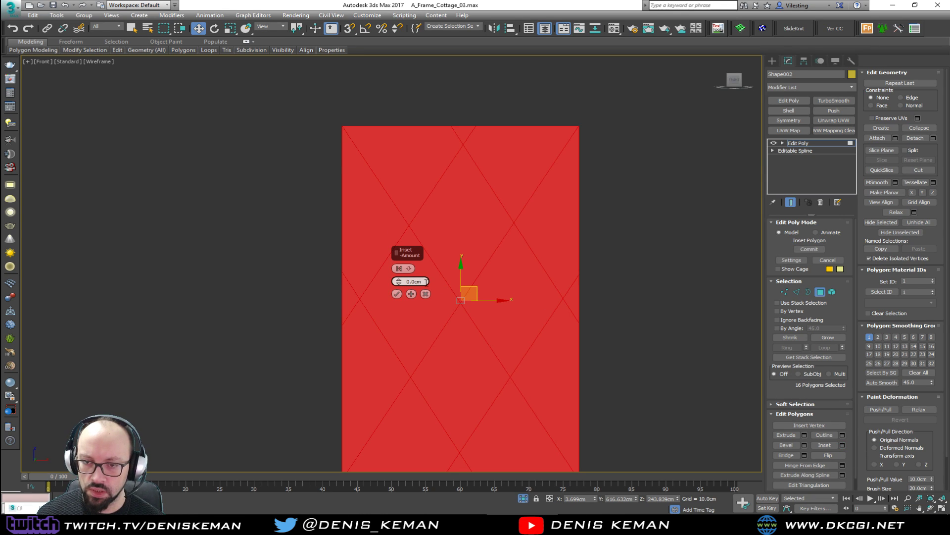
type("0.5")
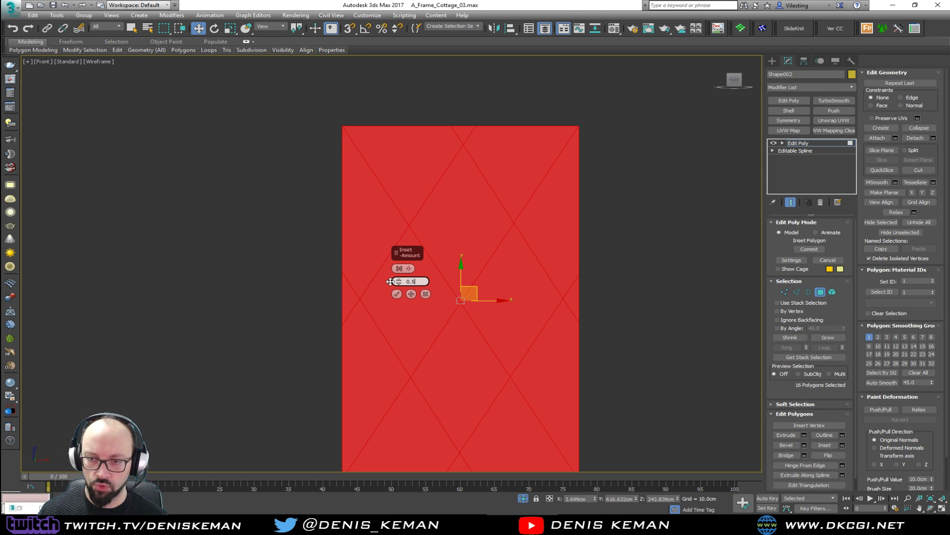
key("Return")
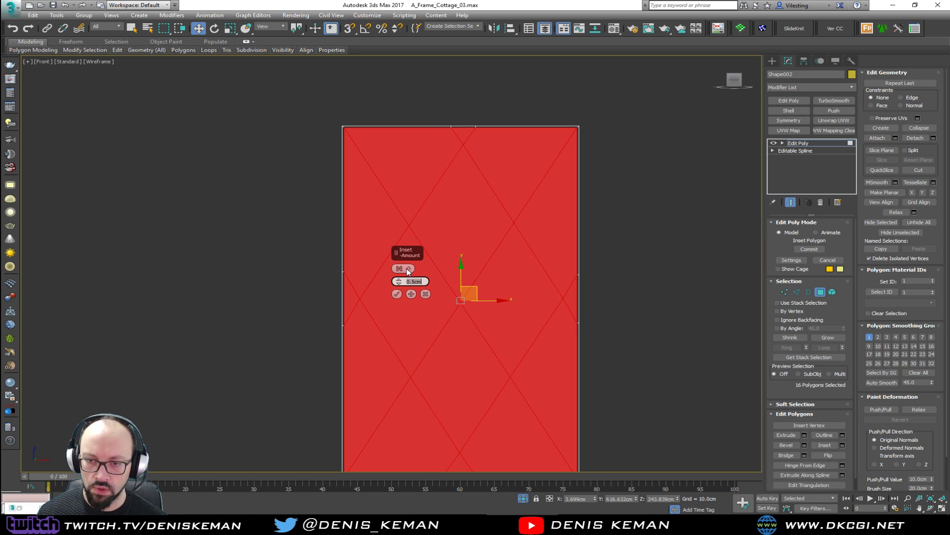
left_click(400, 269)
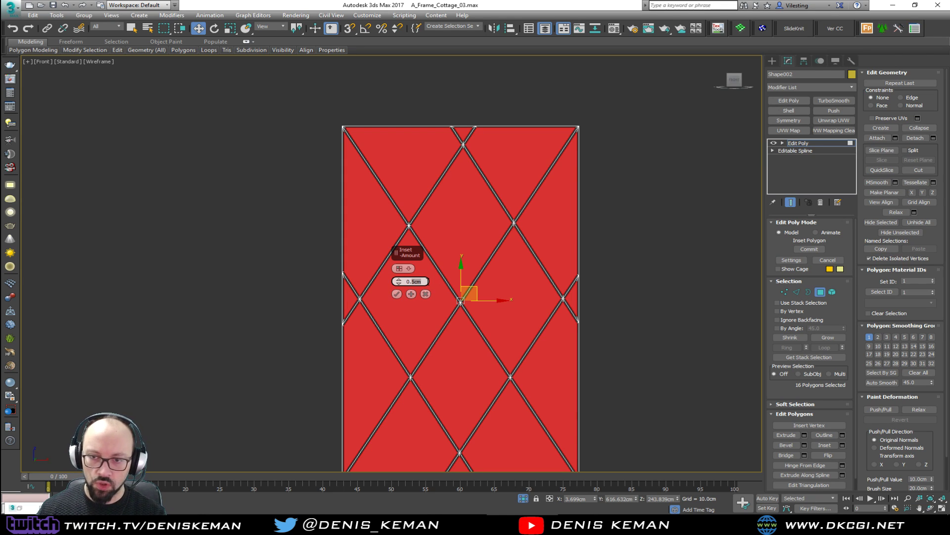
key("Return")
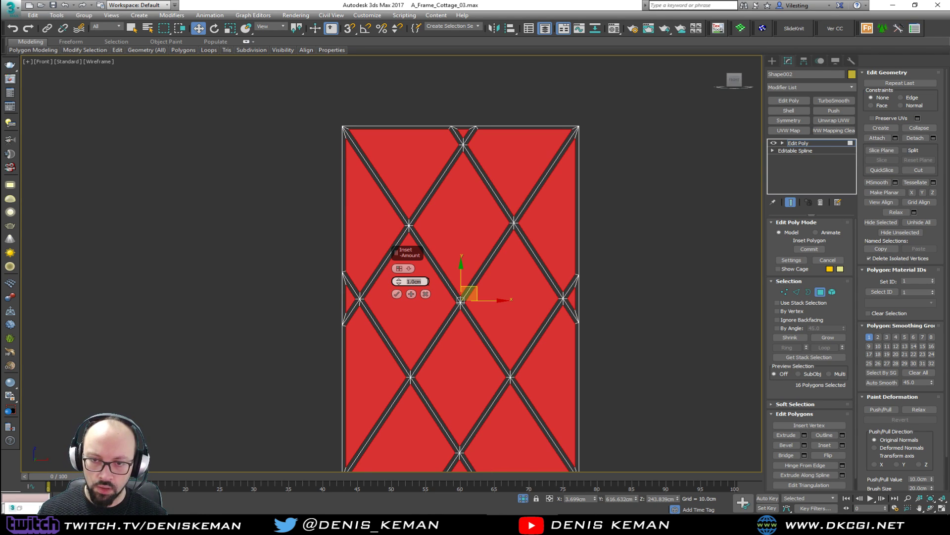
type("0.8")
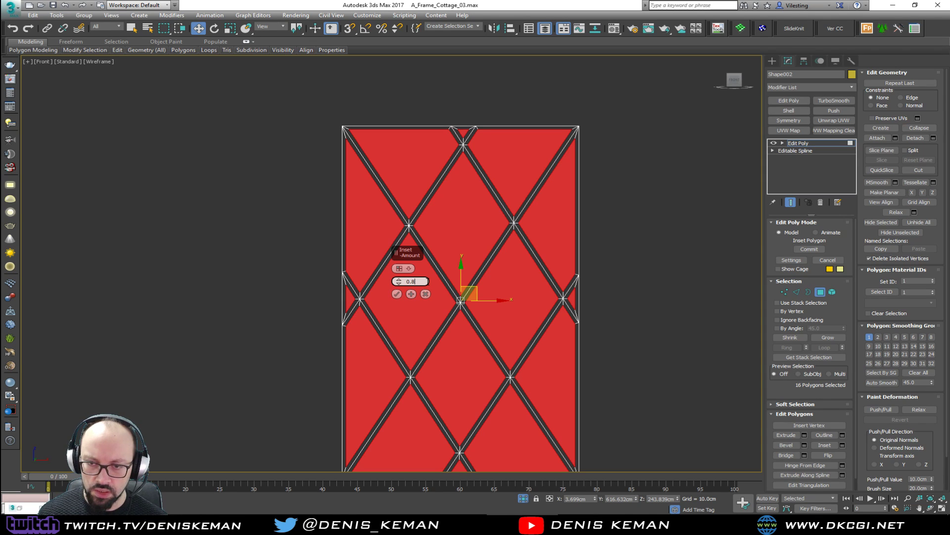
key("Return")
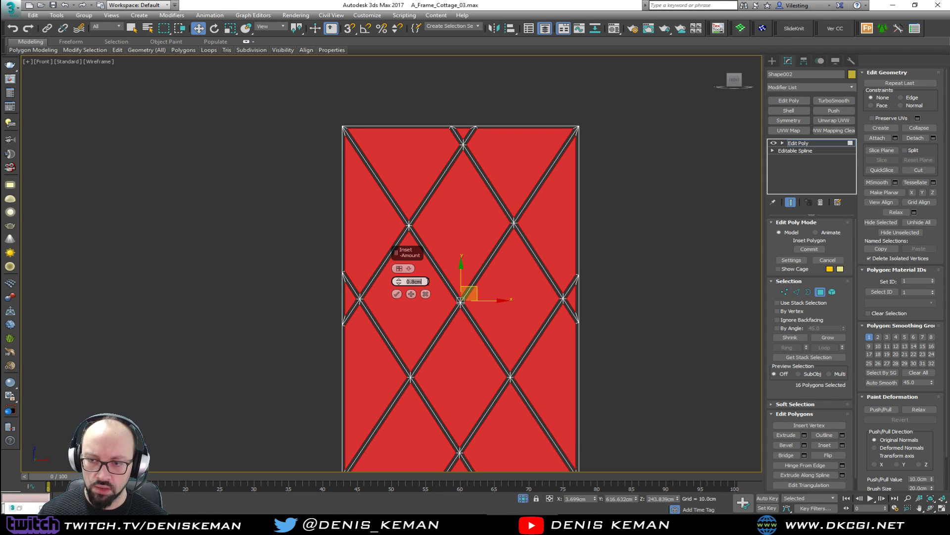
middle_click_drag(556, 329, 568, 183)
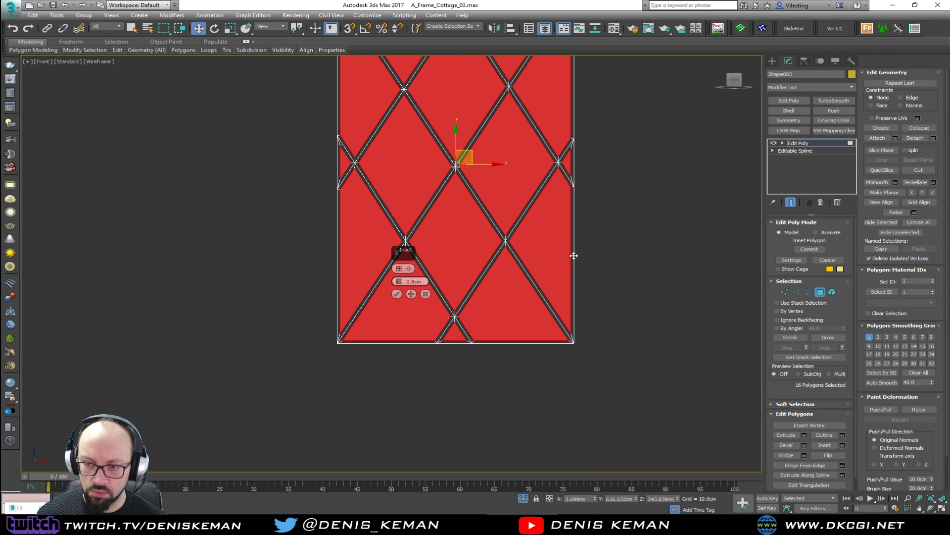
middle_click_drag(435, 212, 436, 306)
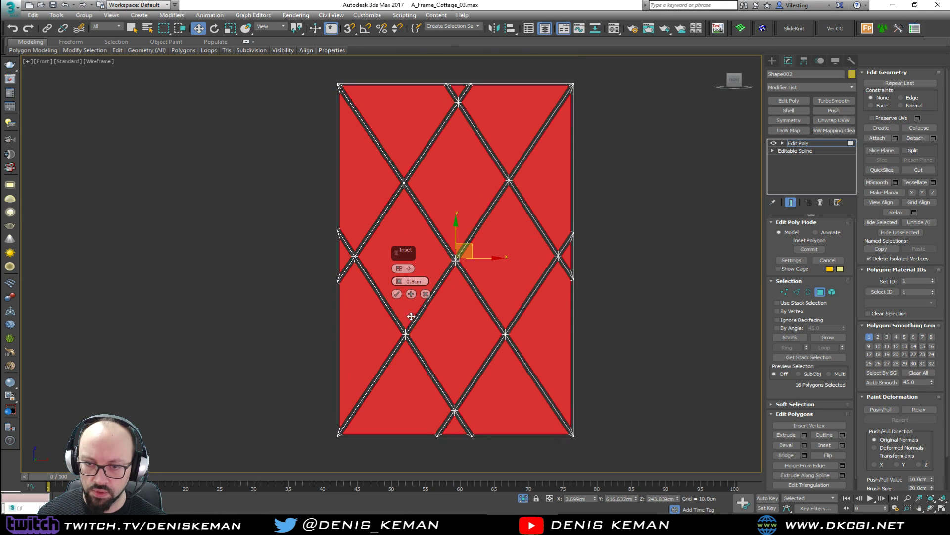
left_click(396, 293)
Step: In the perspective view, move the inset polygons slightly along the Y axis so the lattice bars get depth
scroll(403, 272, "up", 4)
key("alt+w")
right_click(573, 356)
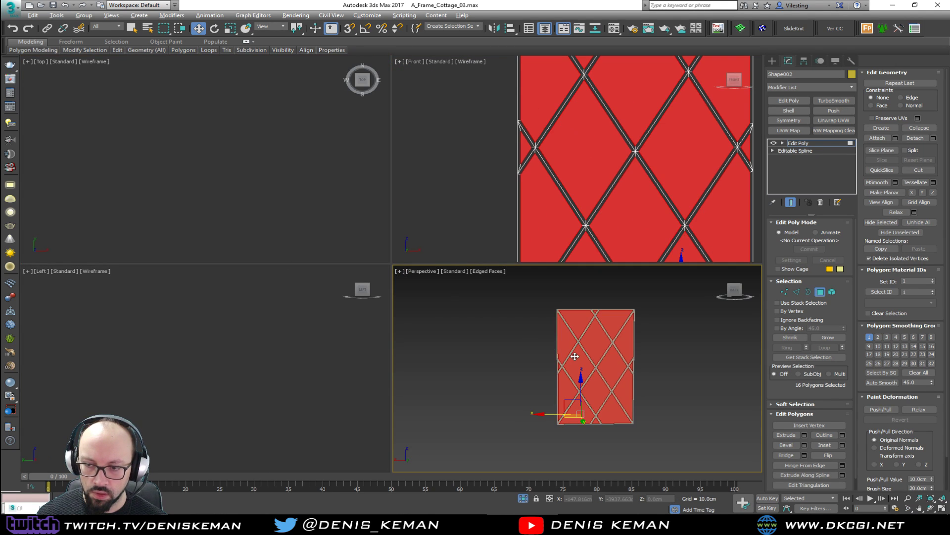
key("alt+w")
key("z")
middle_click_drag(465, 299, 402, 219, "alt")
scroll(362, 302, "up", 2)
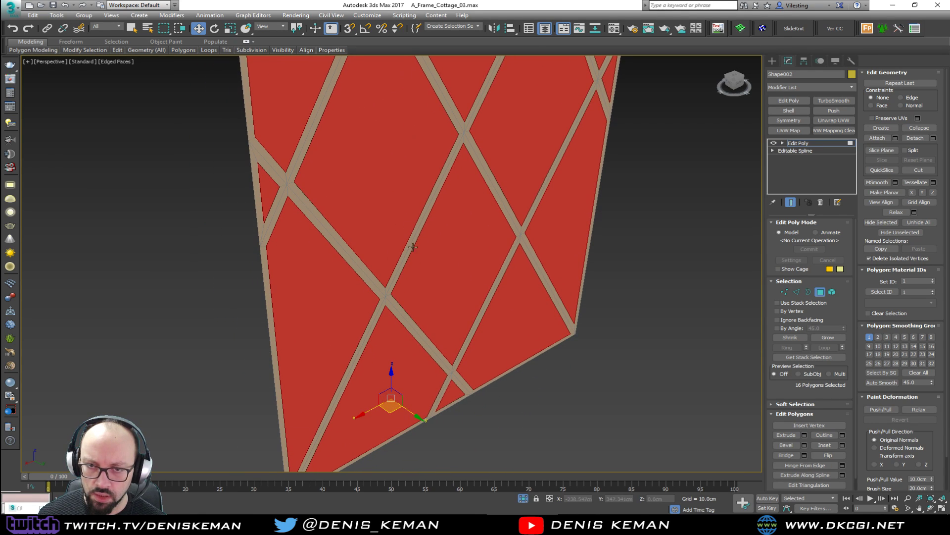
mouse_move(475, 344)
middle_mouse_down("alt")
mouse_move(466, 350)
mouse_move(462, 340)
middle_mouse_up("alt")
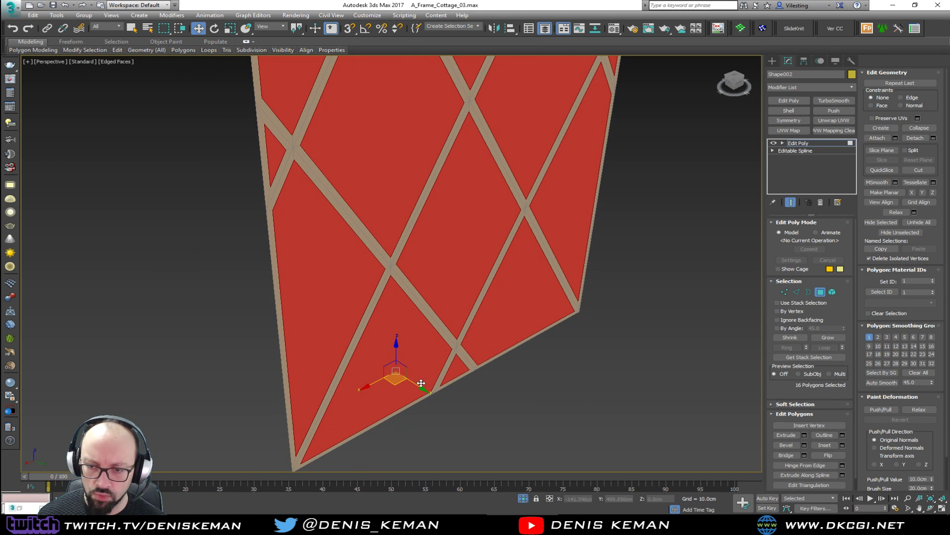
left_click_drag(417, 386, 422, 388)
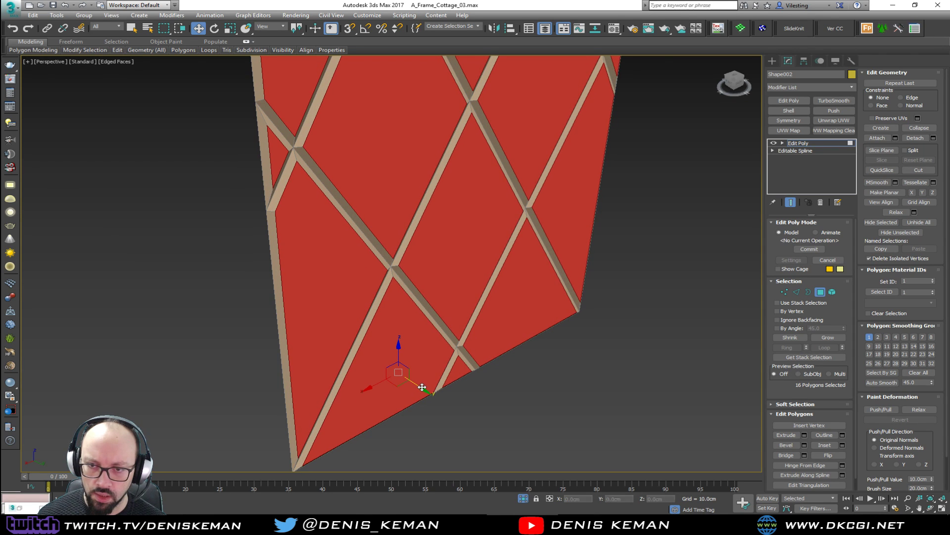
Step: Detach the selected diamond panes as a separate object rather than a clone, and leave polygon editing
scroll(429, 350, "up", 4)
middle_click_drag(359, 324, 411, 347)
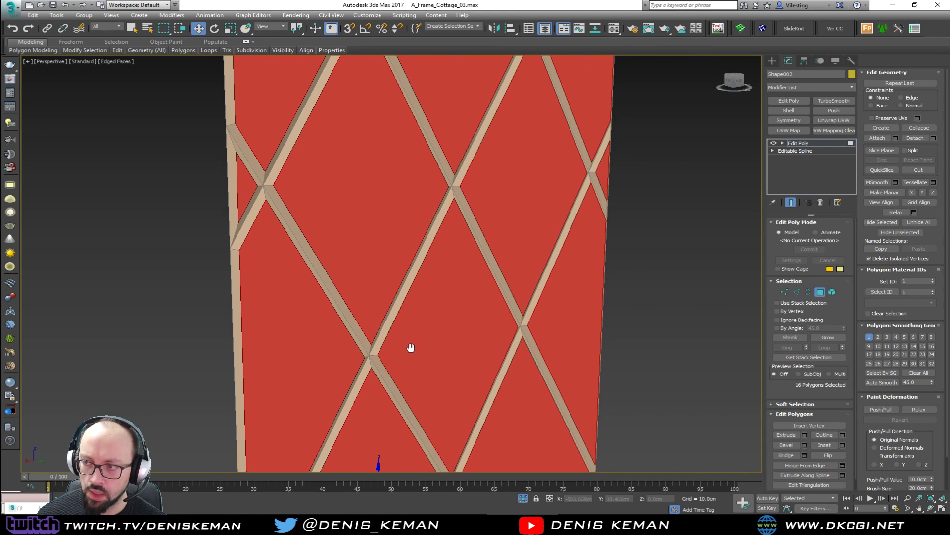
left_click(934, 138)
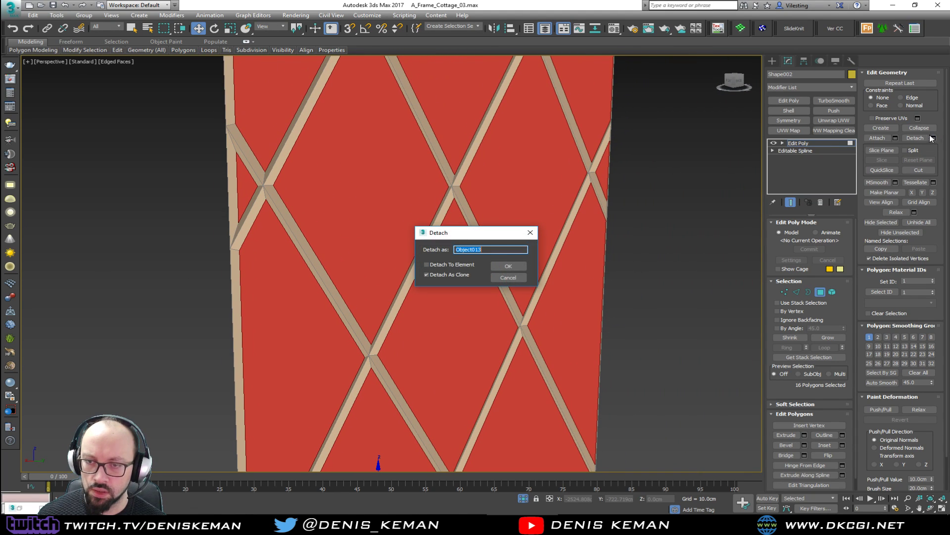
left_click(460, 274)
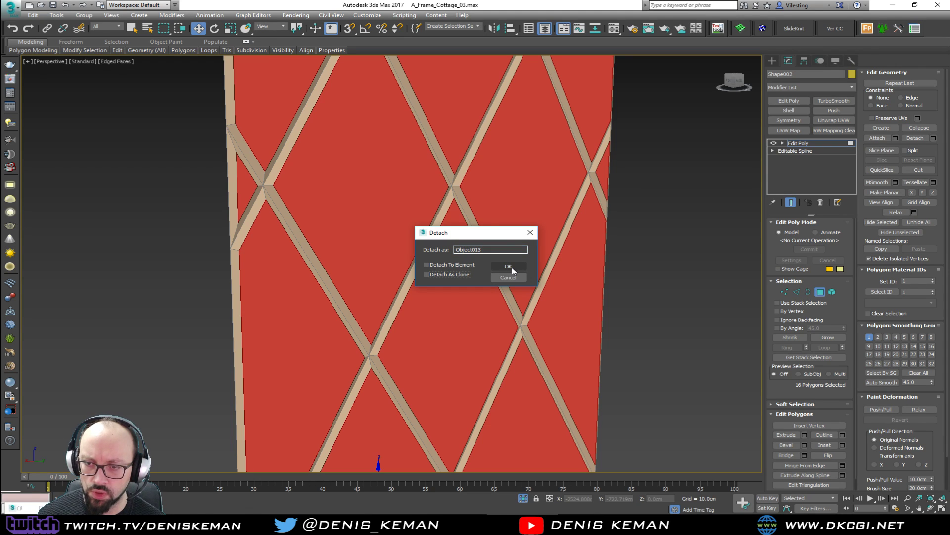
left_click(512, 269)
left_click(821, 292)
Step: Add a Shell modifier to the remaining lattice and set its inner amount to 0.2 cm
middle_click_drag(505, 254, 485, 292, "alt")
scroll(481, 289, "down", 3)
key("z")
scroll(366, 222, "up", 5)
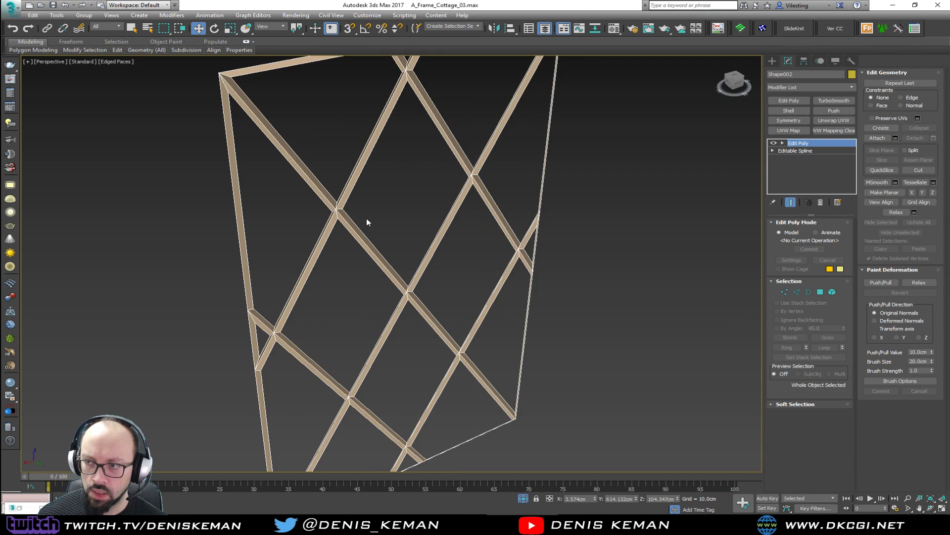
middle_click_drag(397, 185, 407, 220)
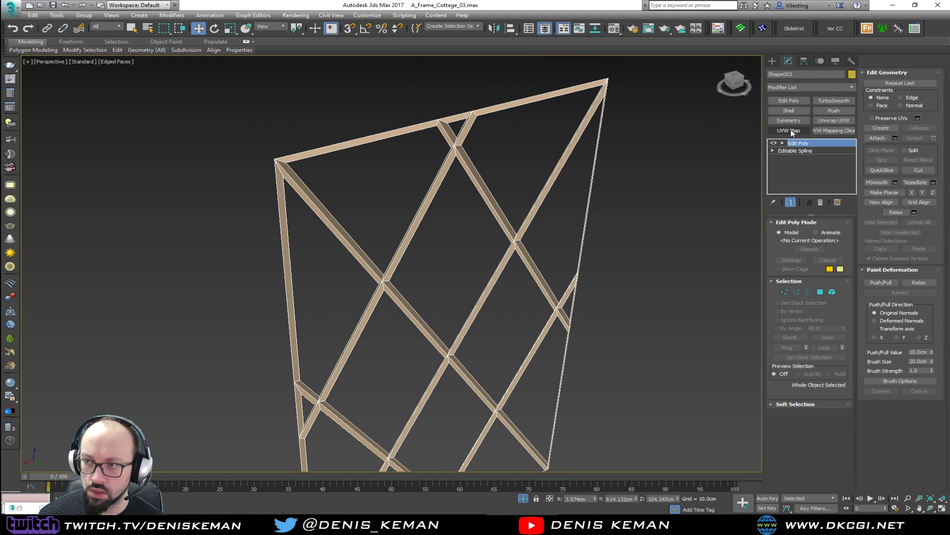
left_click(794, 110)
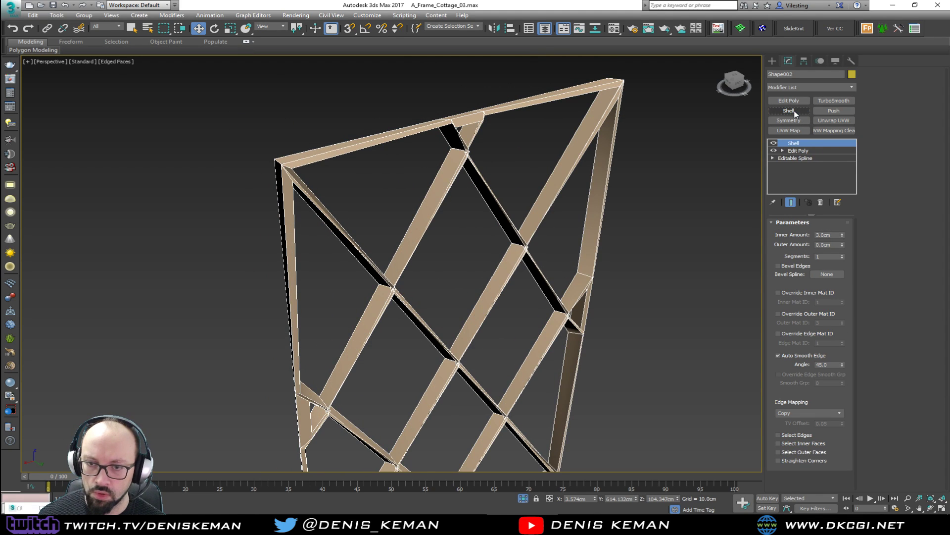
scroll(557, 202, "up", 1)
middle_click_drag(556, 202, 674, 209, "alt")
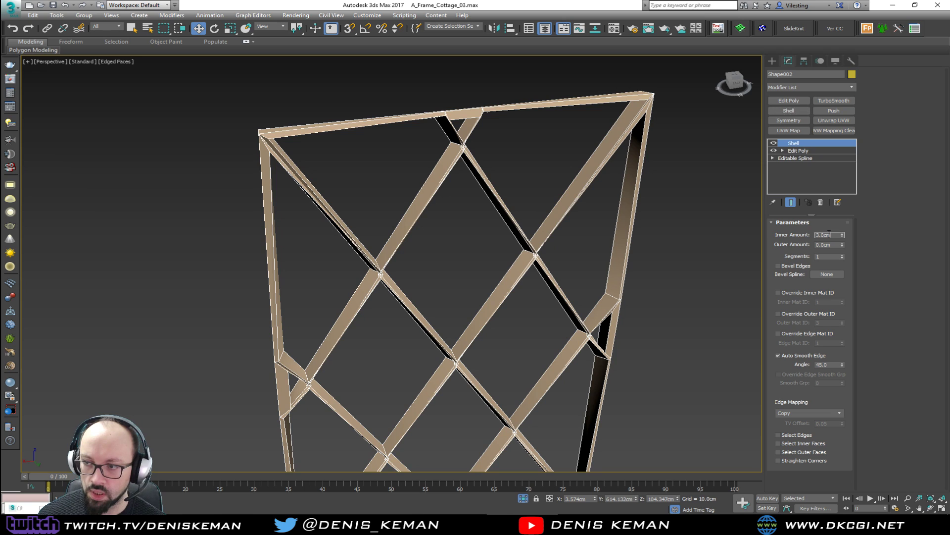
type("0.2")
key("Return")
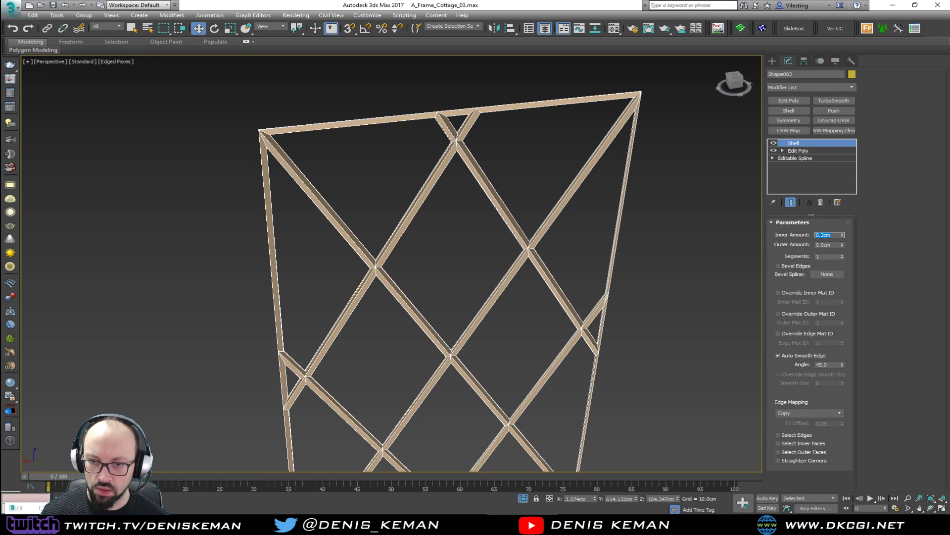
Step: Examine the thickness and shading of the shelled lattice bars from several angles with the edge overlay turned off
scroll(284, 144, "up", 6)
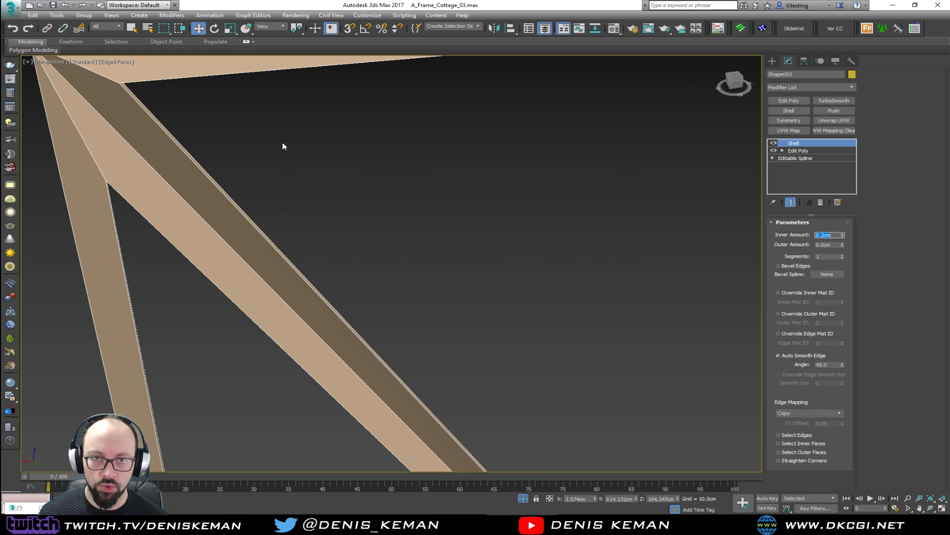
scroll(283, 145, "down", 6)
middle_click_drag(307, 169, 253, 159, "alt")
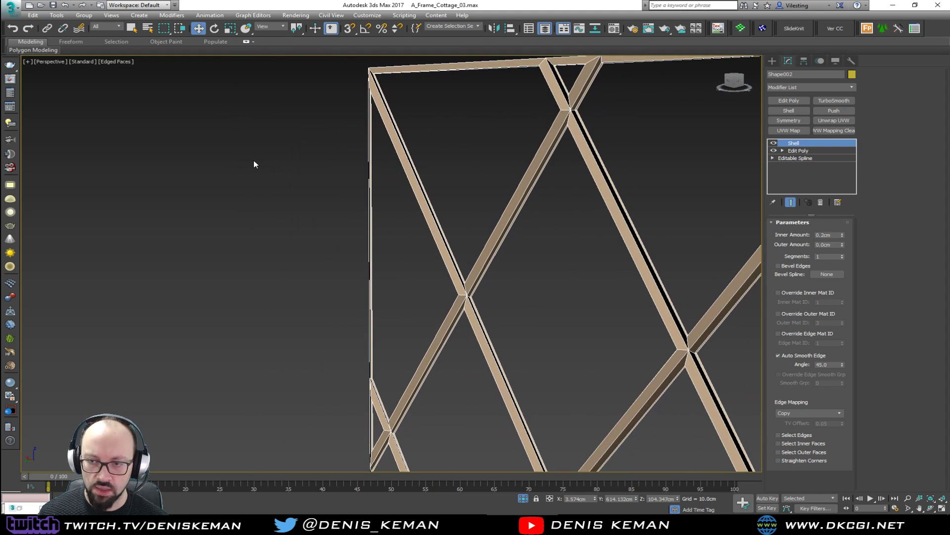
mouse_move(492, 233)
middle_mouse_down()
mouse_move(426, 261)
mouse_move(425, 278)
middle_mouse_up()
key("F4")
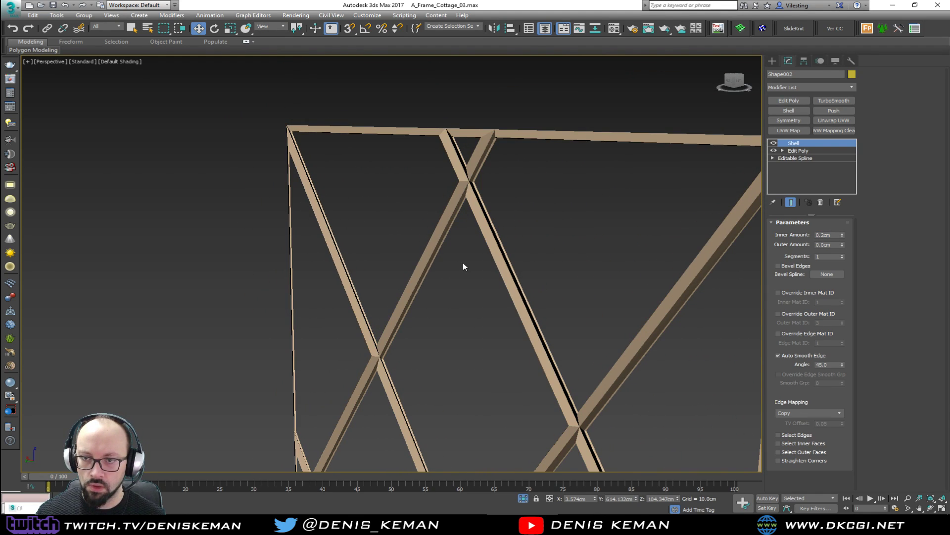
scroll(463, 266, "down", 2)
scroll(435, 277, "up", 8)
middle_click_drag(432, 265, 514, 206, "alt")
scroll(467, 217, "down", 5)
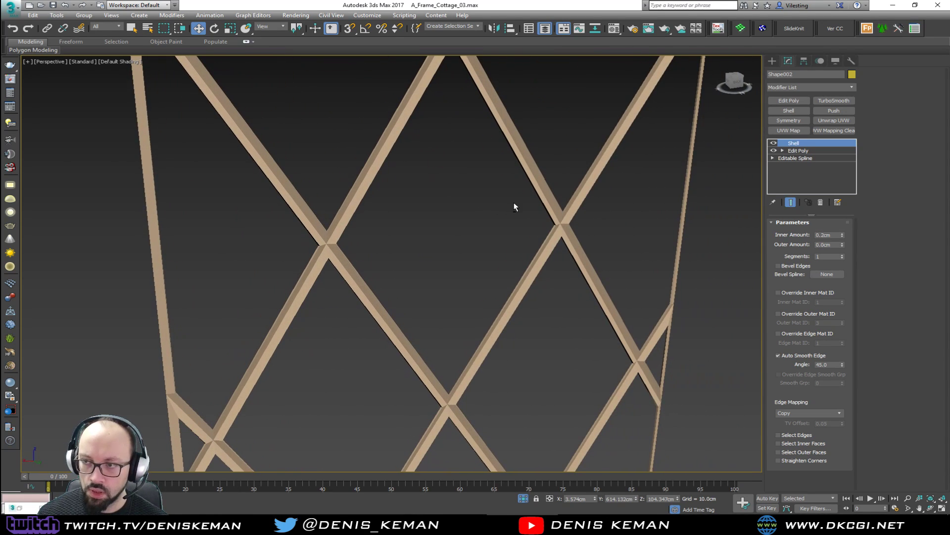
Step: Try a TurboSmooth modifier separated by smoothing groups on the lattice
left_click(827, 102)
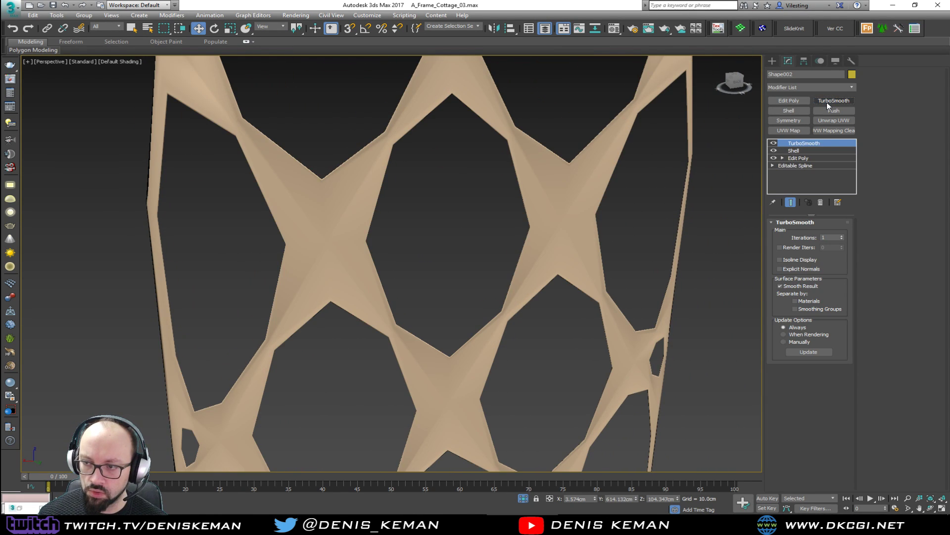
left_click(795, 309)
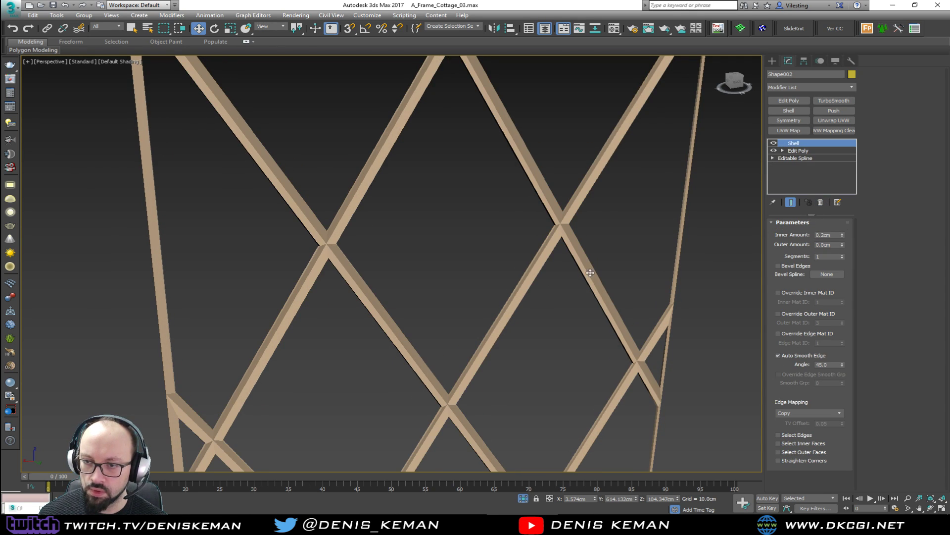
Step: Examine the edges at the lattice's bar crossings up close with the edge overlay turned on
middle_click_drag(589, 270, 561, 238)
scroll(560, 237, "down", 3)
mouse_move(543, 278)
middle_mouse_down("alt")
mouse_move(483, 244)
mouse_move(524, 230)
mouse_move(494, 207)
mouse_move(400, 289)
middle_mouse_up("alt")
scroll(400, 292, "up", 4)
key("F4")
middle_click_drag(376, 338, 401, 297, "alt")
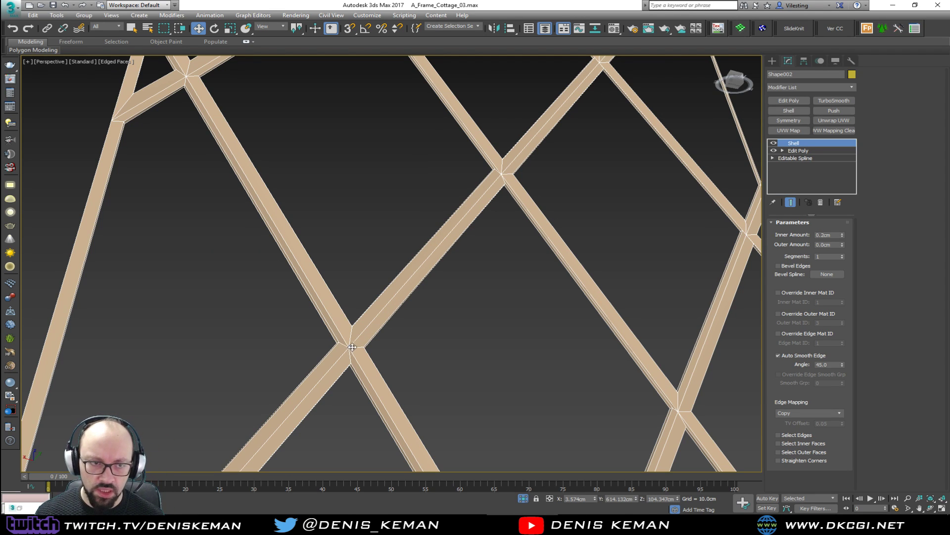
scroll(366, 342, "down", 5)
middle_click_drag(420, 305, 451, 294, "alt")
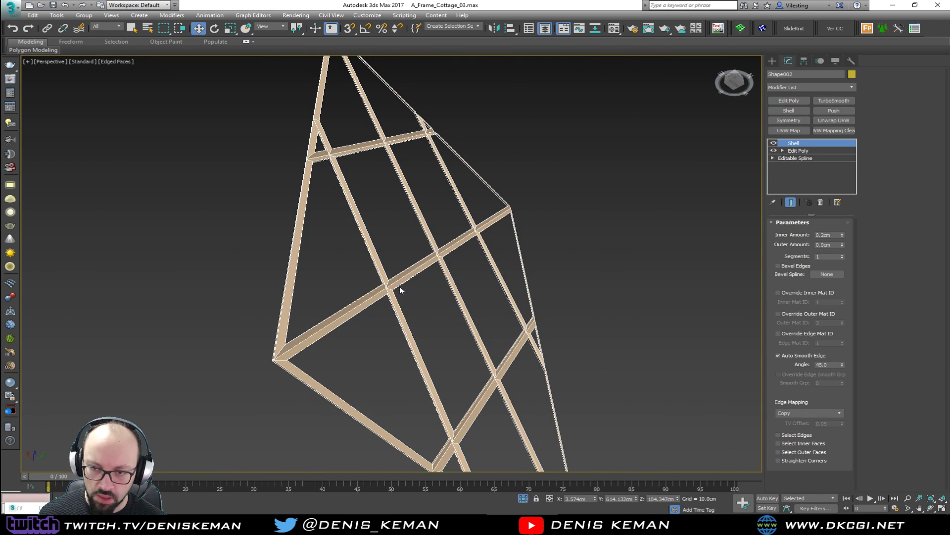
scroll(403, 289, "up", 4)
scroll(392, 285, "up", 2)
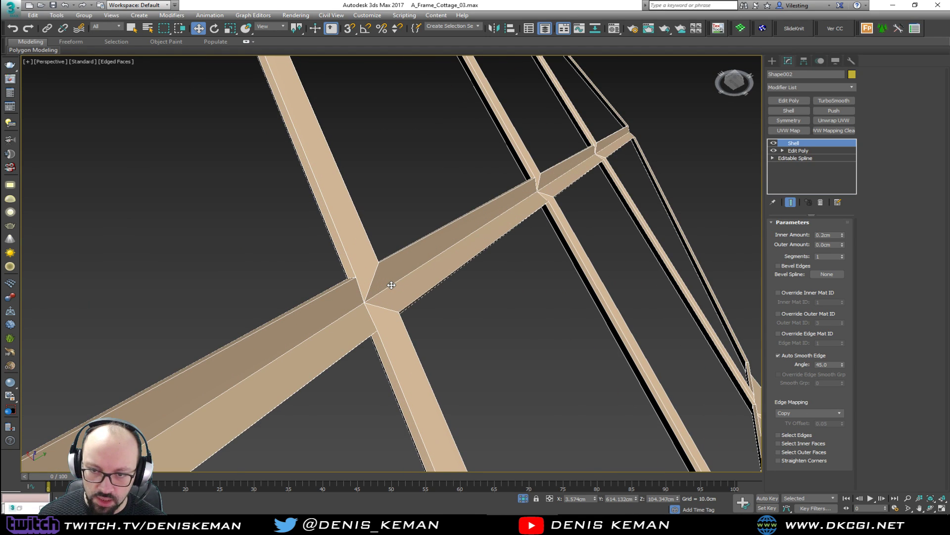
scroll(372, 291, "up", 2)
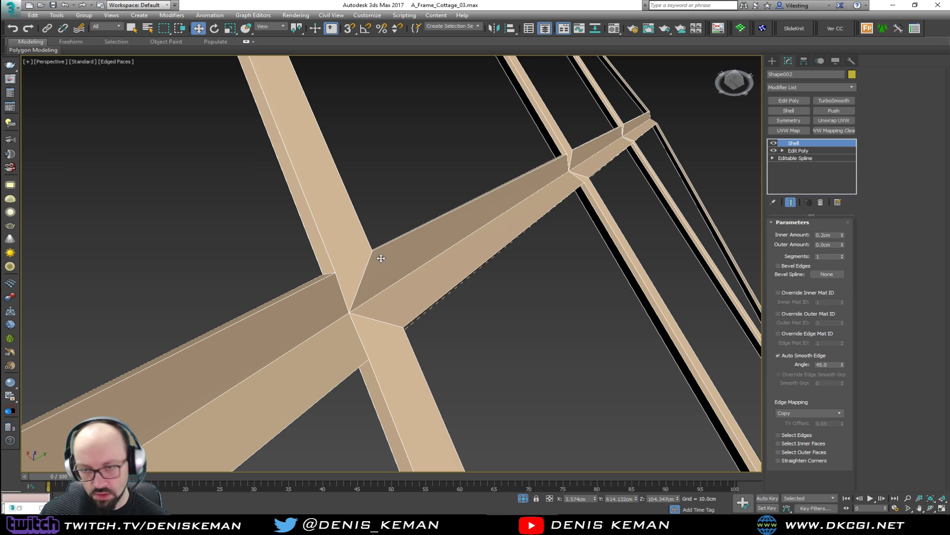
Step: Hide the edge overlay and add a TurboSmooth modifier above the lattice's Shell
key("F4")
middle_click_drag(494, 229, 450, 315)
scroll(450, 319, "down", 3)
middle_click_drag(462, 253, 450, 318, "alt")
scroll(428, 317, "down", 6)
right_click(480, 230)
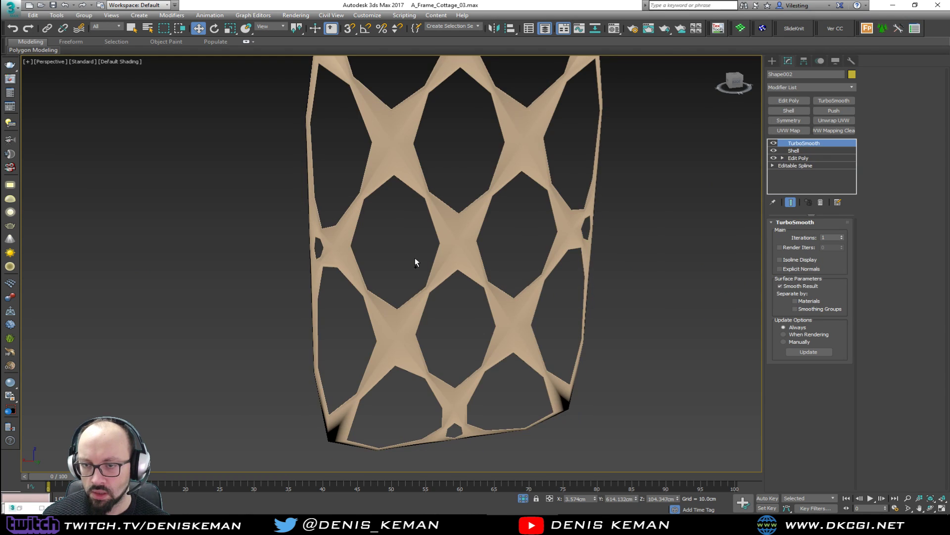
Step: Undo the TurboSmooth on the lattice and save the scene
key("ctrl+z")
left_click(6, 13)
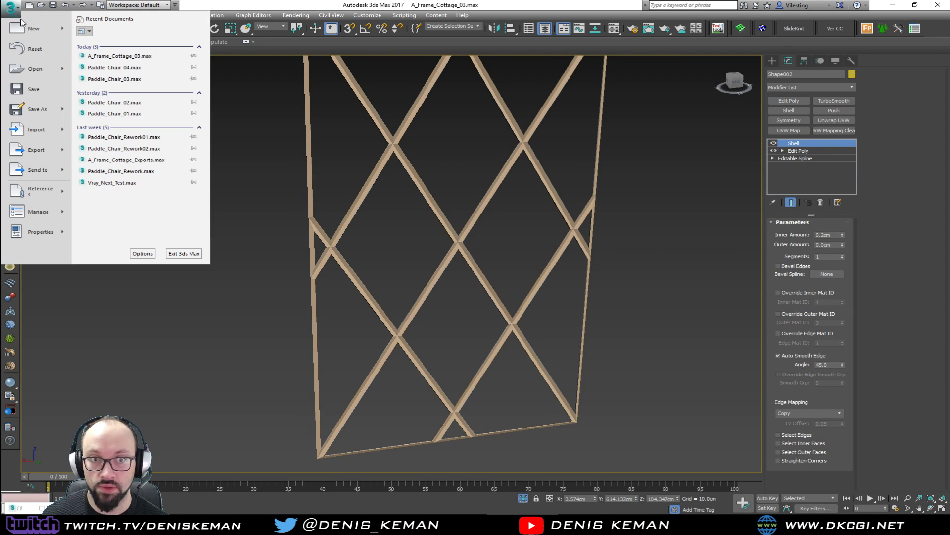
left_click(33, 88)
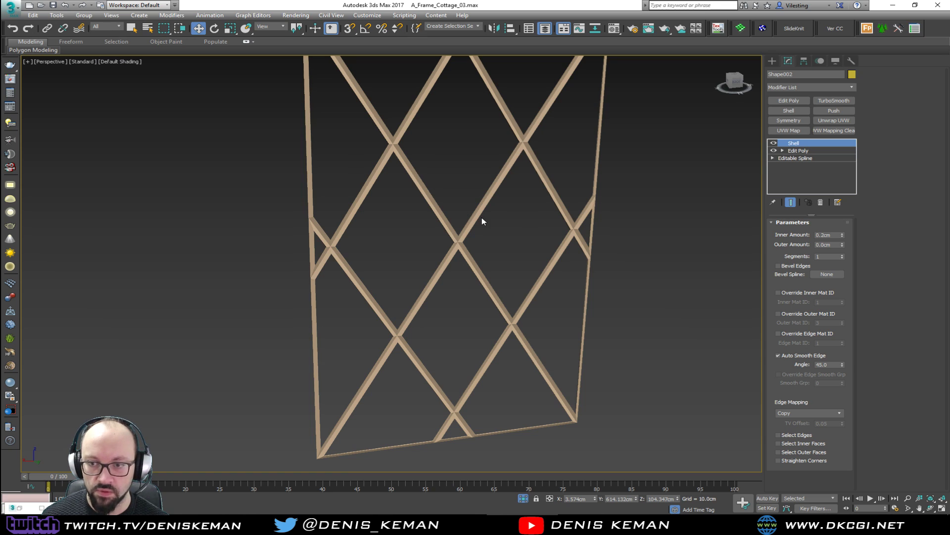
Step: Step back through the lattice's edits to the state before its Shell modifier
scroll(470, 232, "up", 5)
key("ctrl+z")
key("ctrl+z")
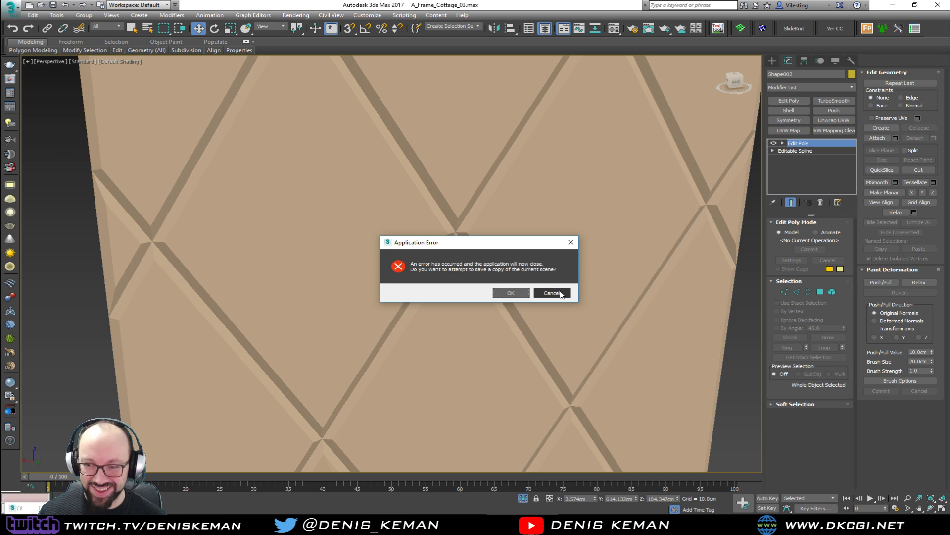
Step: Decline saving a recovery copy, dismiss the crash report and relaunch 3ds Max
left_click(552, 293)
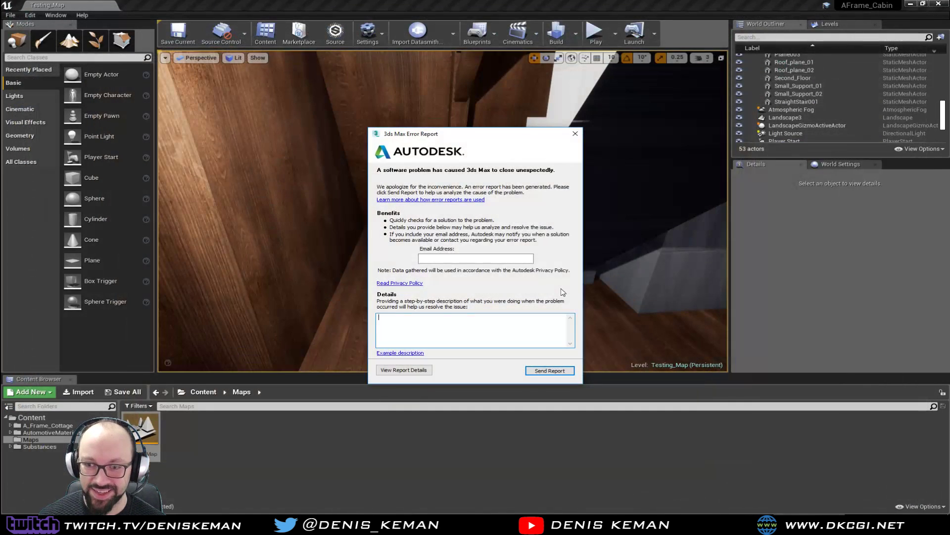
left_click(575, 134)
left_click(550, 278)
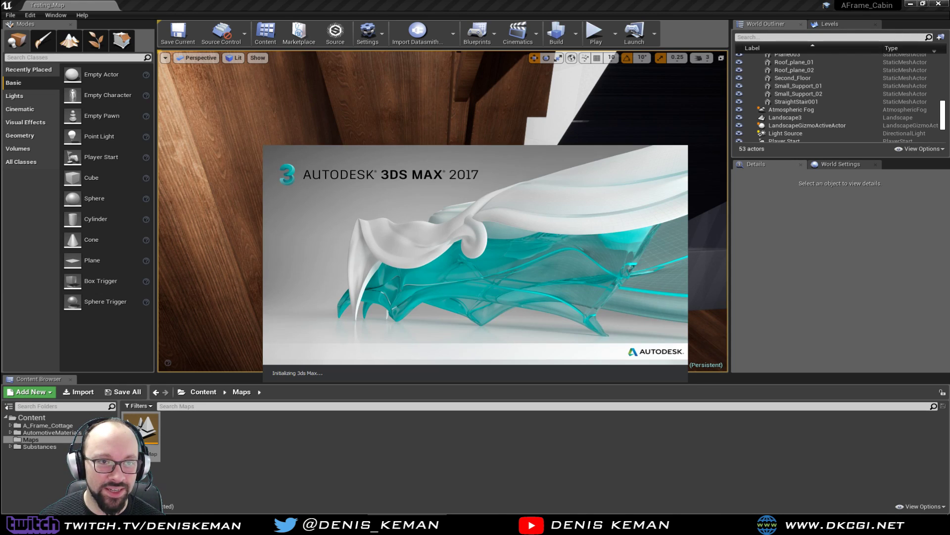
Step: In Unreal Editor, fly out from the staircase and examine the A-frame cabin's gable ends from outside
left_click(243, 131)
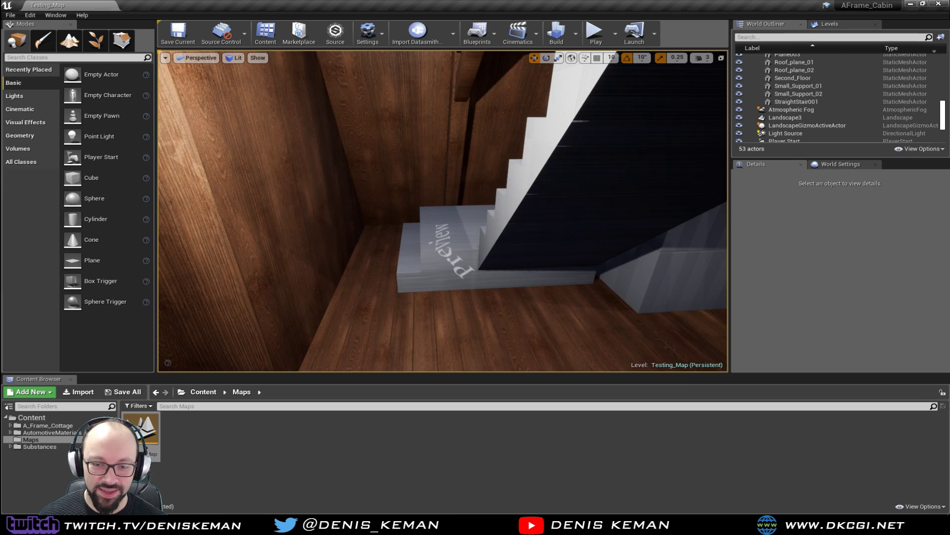
right_click_drag(243, 131, 386, 94)
key("Escape")
right_click_drag(394, 202, 713, 205)
key("w")
right_click_drag(443, 210, 368, 216)
key("s")
key("s")
key("d")
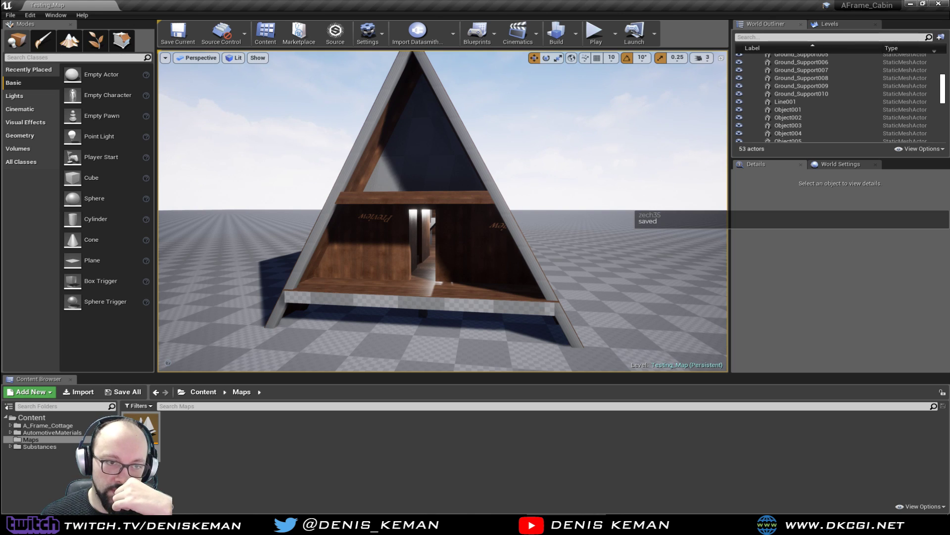
right_click_drag(443, 211, 452, 216)
key("w")
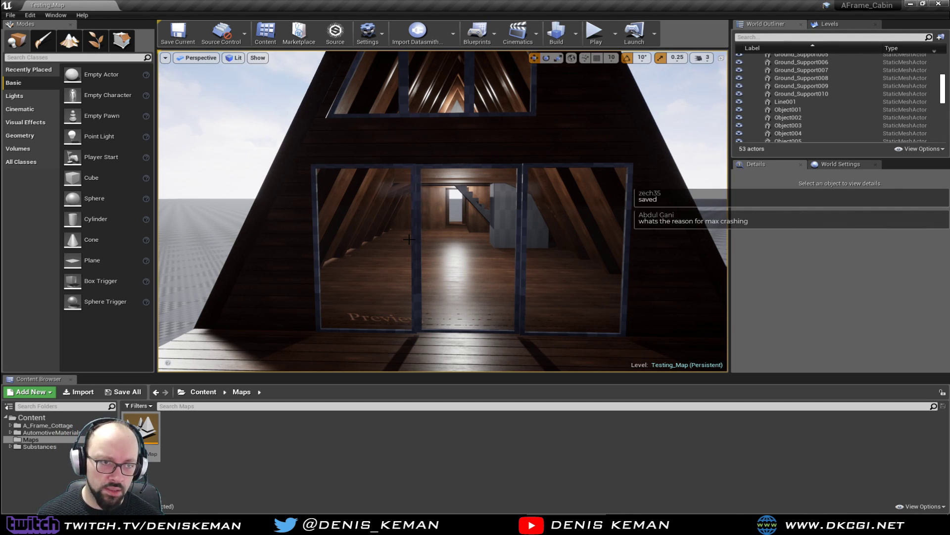
Step: Examine the cabin's upper-floor interior and its triangular gable opening in the Unreal level
right_click_drag(453, 227, 443, 262)
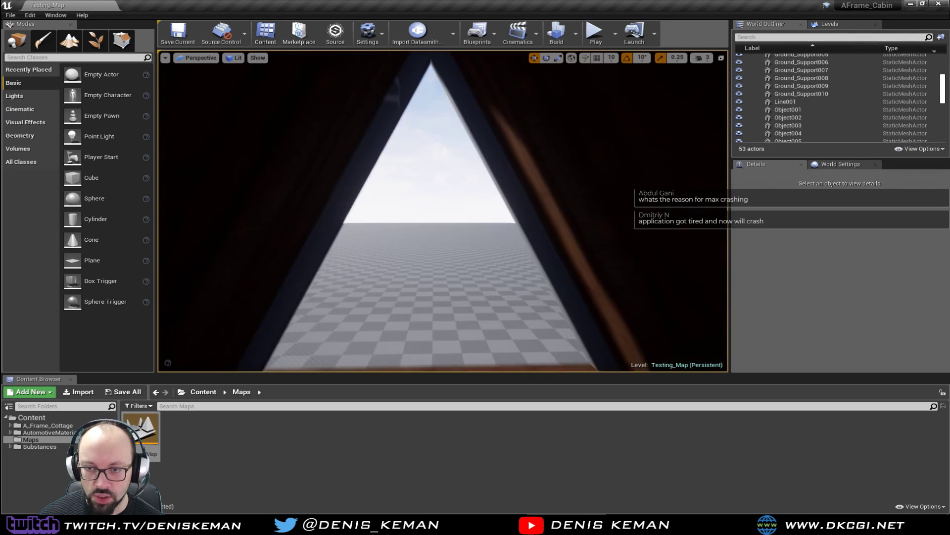
right_click_drag(443, 210, 652, 198)
key("w")
key("w")
key("e")
key("w")
key("w")
key("s")
key("w")
key("w")
key("w")
key("g")
mouse_move(469, 209)
right_mouse_down()
mouse_move(445, 235)
mouse_move(467, 191)
right_mouse_up()
Step: Switch back to 3ds Max, reopen A_Frame_Cottage_03.max and acknowledge the isolated-objects notice
left_click(942, 4)
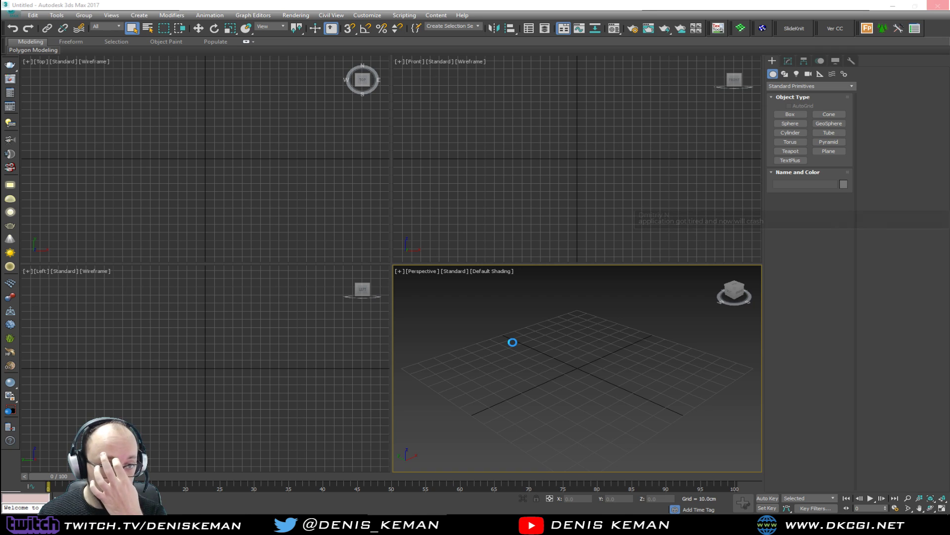
left_click(13, 13)
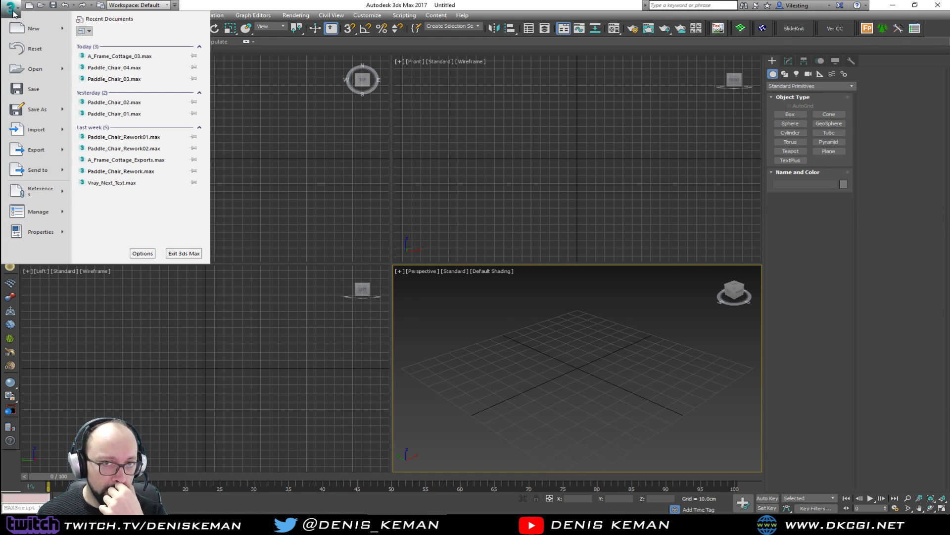
left_click(141, 59)
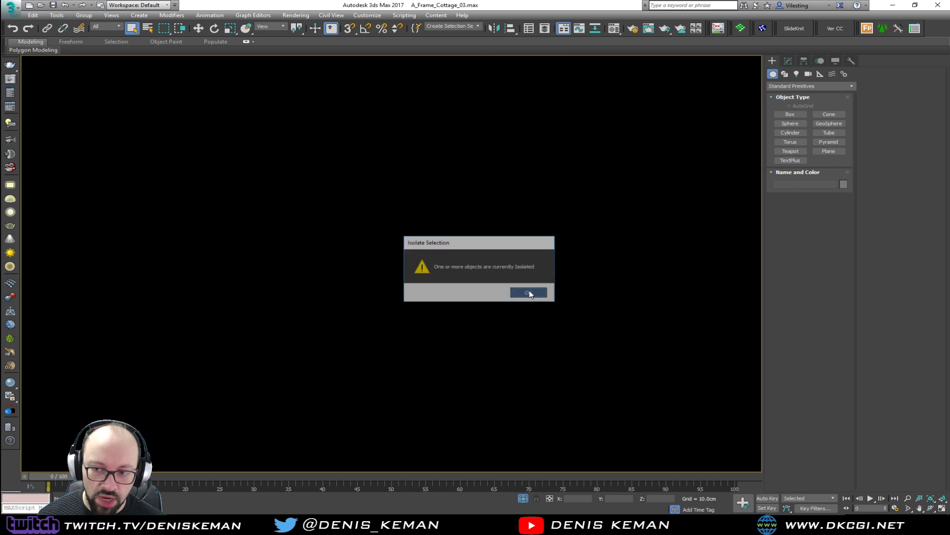
left_click(530, 293)
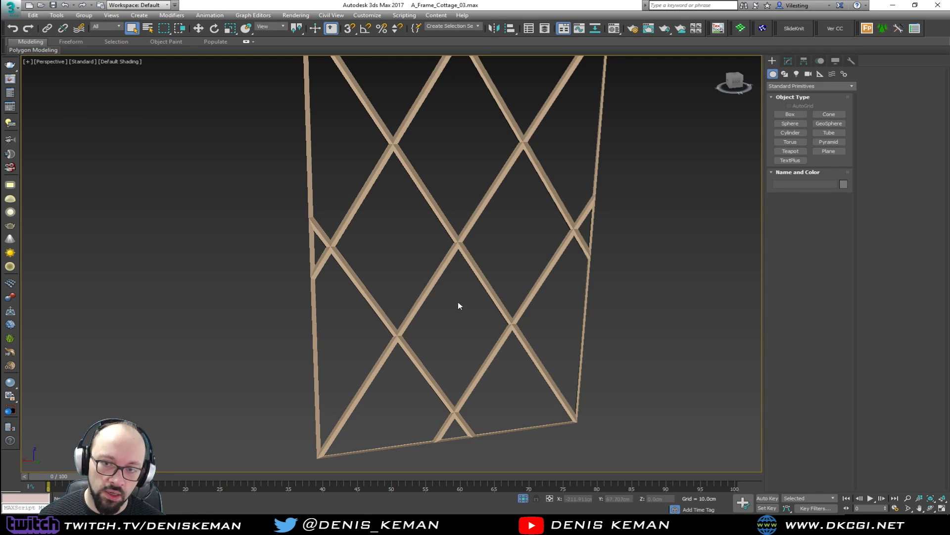
Step: Check the reloaded lattice and end its isolation to show the full door around it
middle_click_drag(459, 302, 472, 331, "alt")
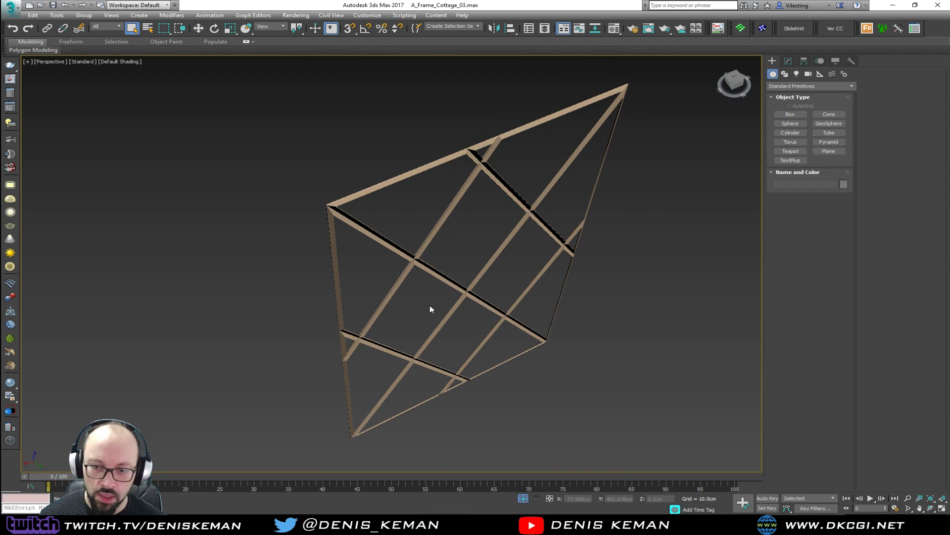
scroll(415, 263, "up", 5)
scroll(414, 262, "down", 5)
middle_click_drag(414, 263, 431, 241, "alt")
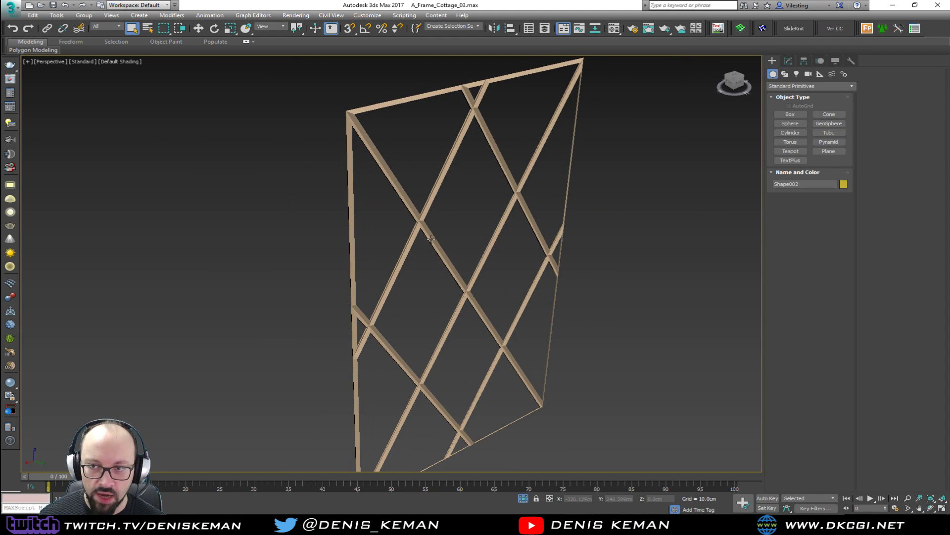
right_click(431, 237)
left_click(453, 168)
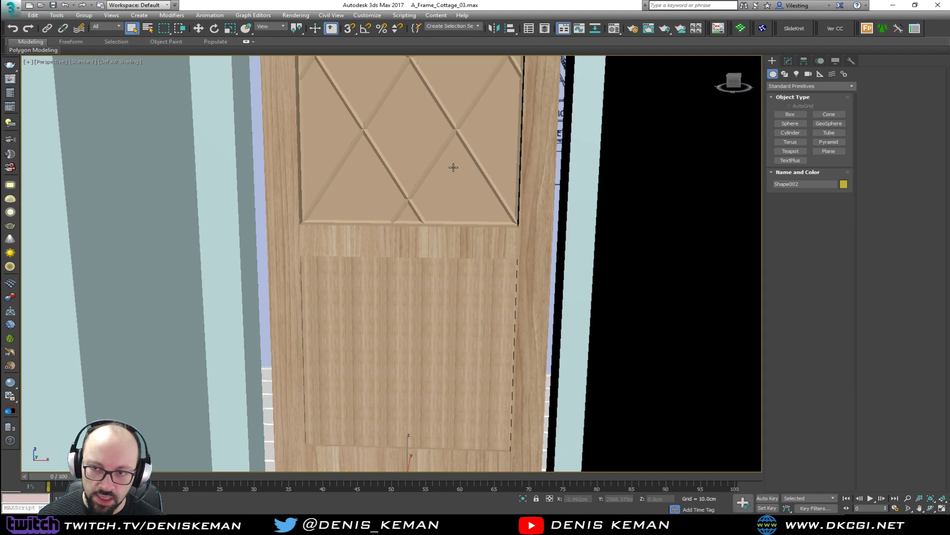
Step: Turn on the edge overlay and isolate the lattice together with the window panes
scroll(442, 200, "up", 5)
key("F4")
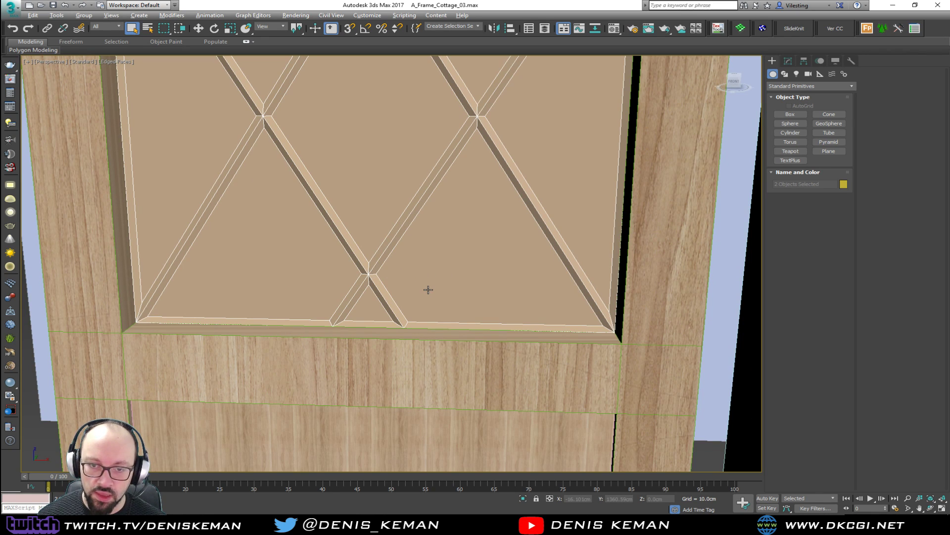
key("alt+q")
middle_click_drag(433, 295, 490, 323, "alt")
Step: Select the panes and examine how they sit between the lattice bars from both sides
left_click(403, 276)
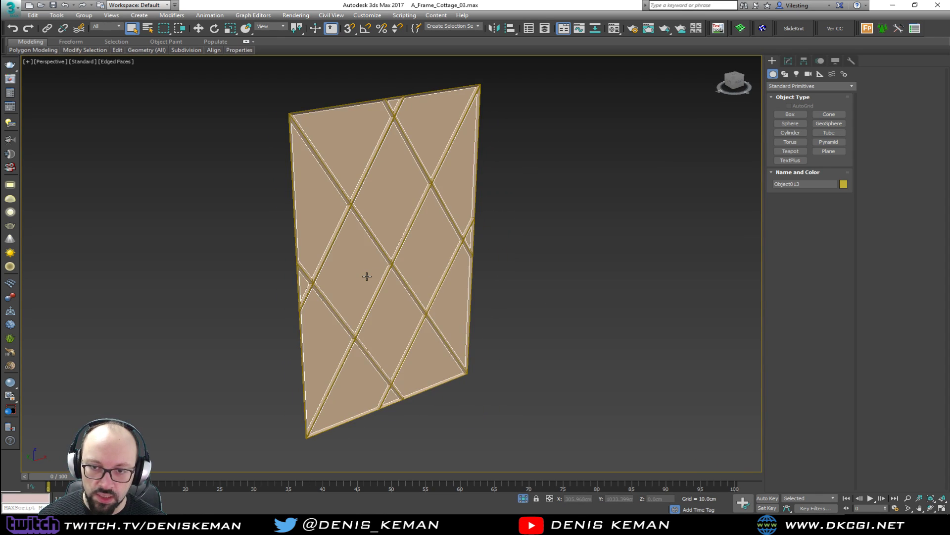
left_click(564, 300)
middle_click_drag(564, 304, 436, 270, "alt")
left_click(352, 205)
scroll(388, 220, "up", 10)
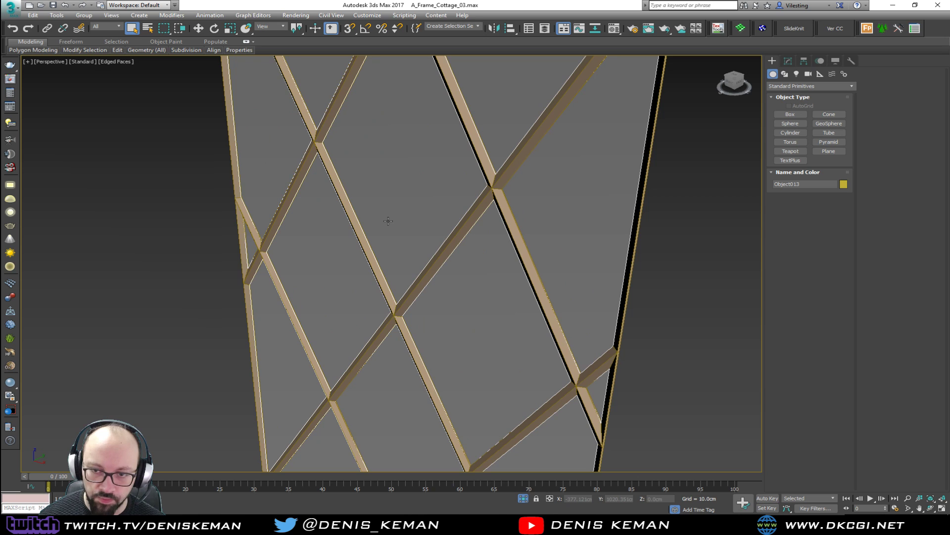
scroll(377, 283, "down", 8)
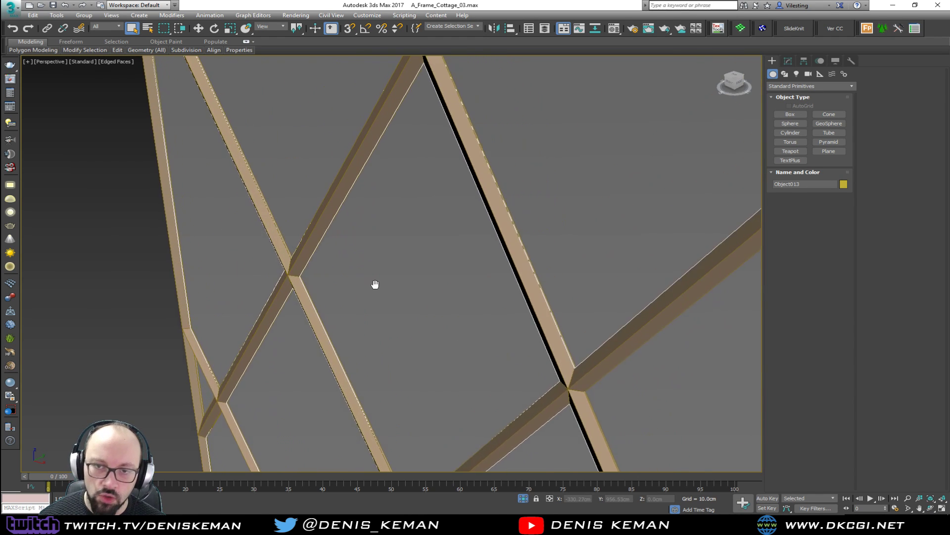
middle_click_drag(387, 287, 392, 286, "alt")
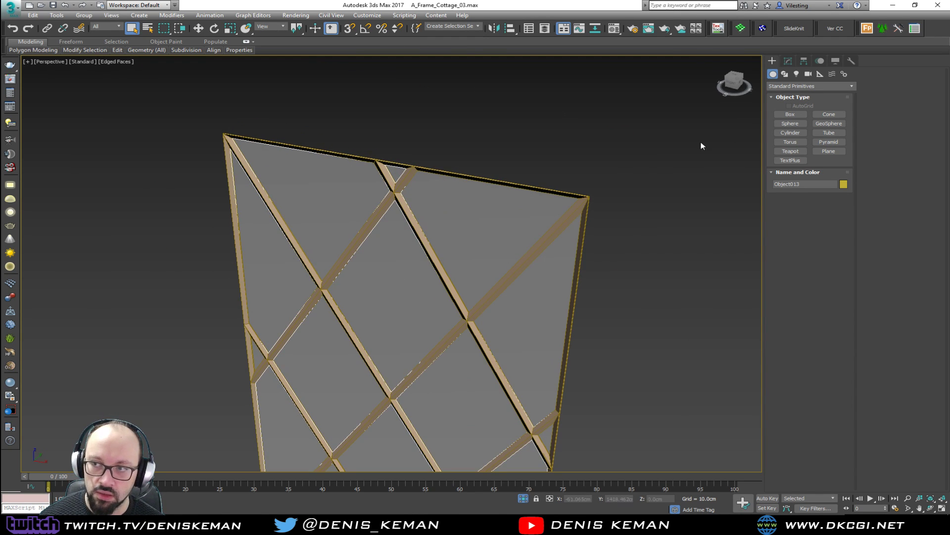
Step: Add a Shell modifier to the panes with Inner Amount and Outer Amount both set to 0.1 cm
left_click(788, 60)
scroll(486, 168, "up", 6)
middle_click_drag(479, 173, 595, 179)
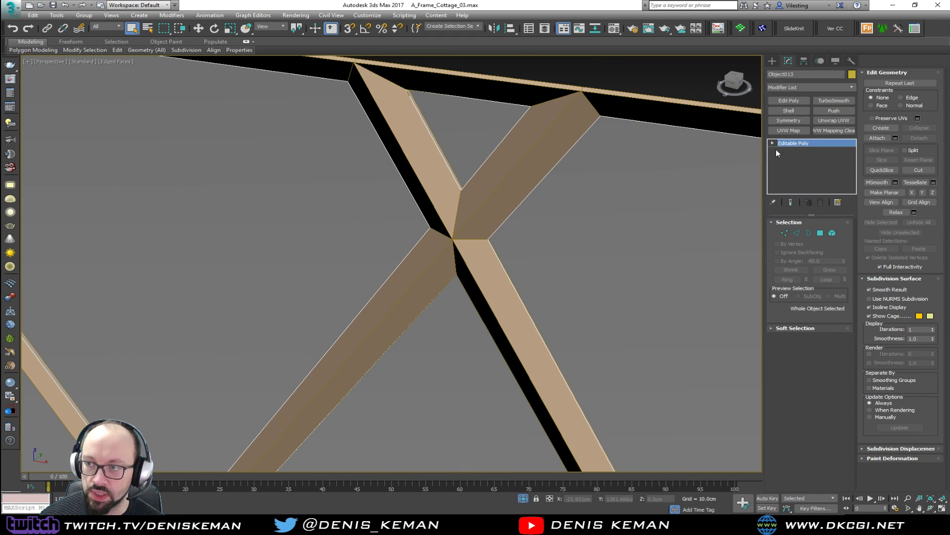
left_click(789, 111)
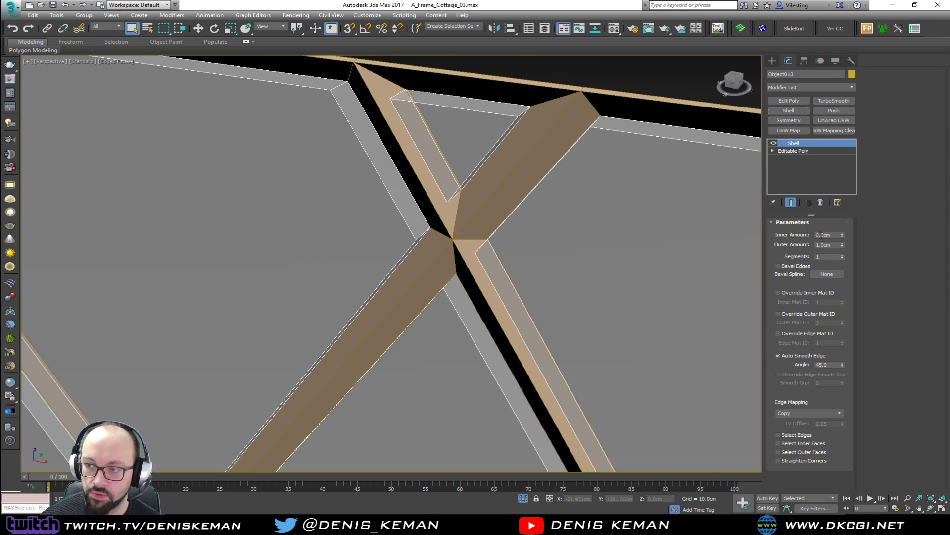
type("0.1")
key("Return")
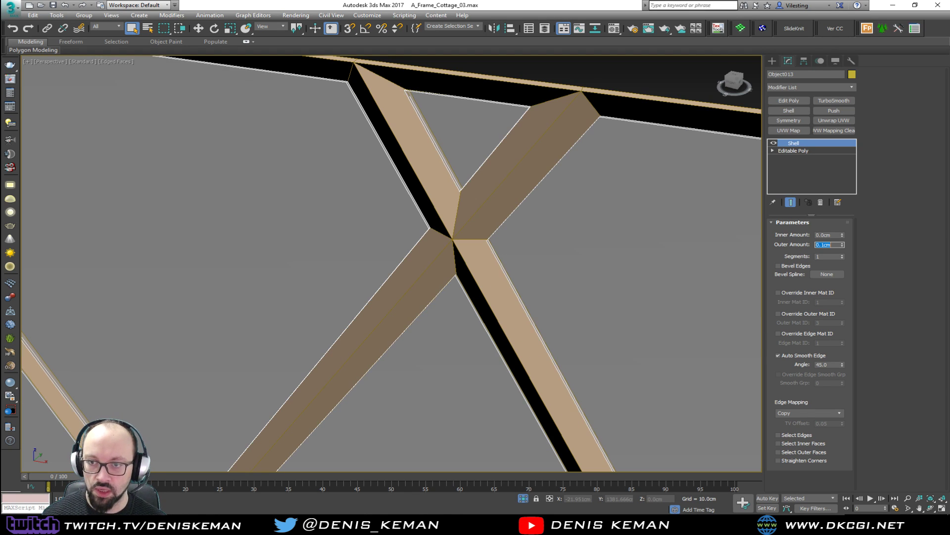
middle_click_drag(641, 187, 575, 193, "alt")
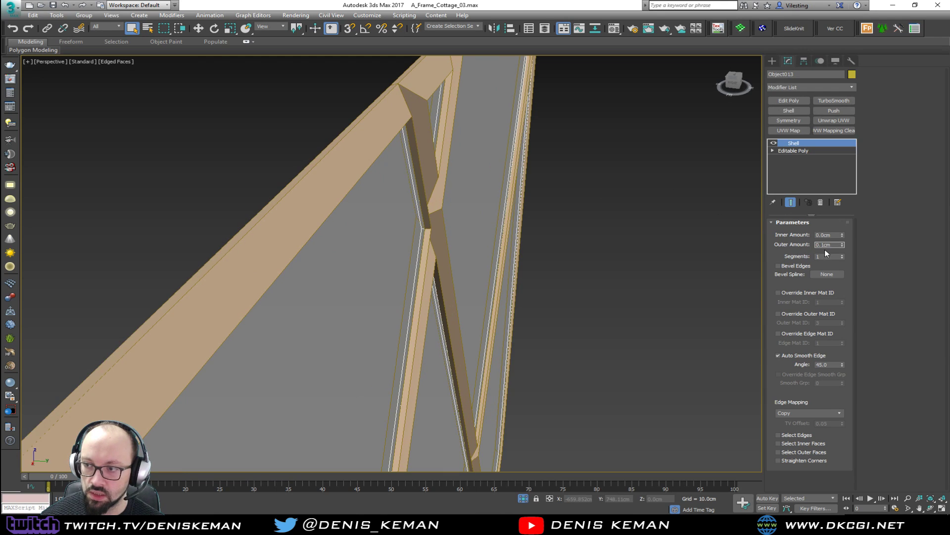
key("Return")
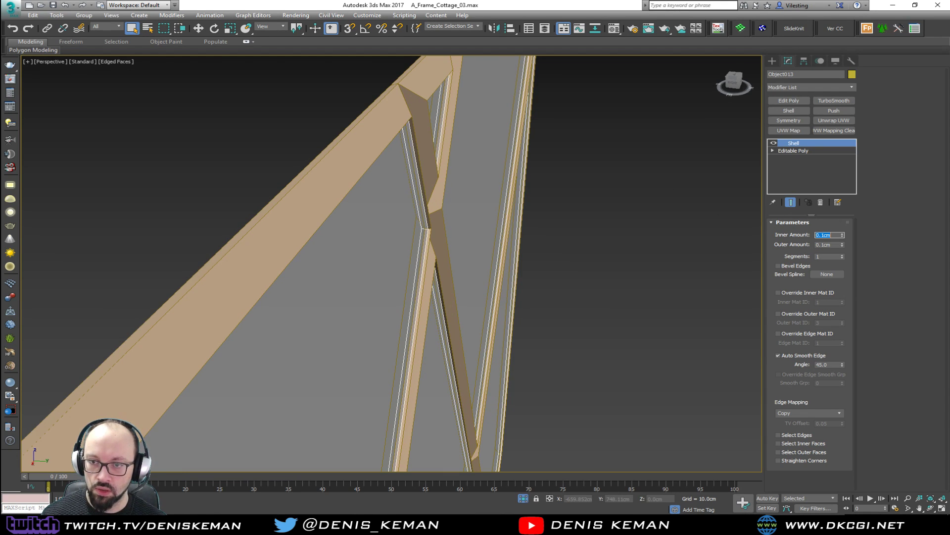
mouse_move(488, 241)
middle_mouse_down("alt")
mouse_move(566, 239)
mouse_move(554, 259)
middle_mouse_up("alt")
scroll(547, 259, "down", 6)
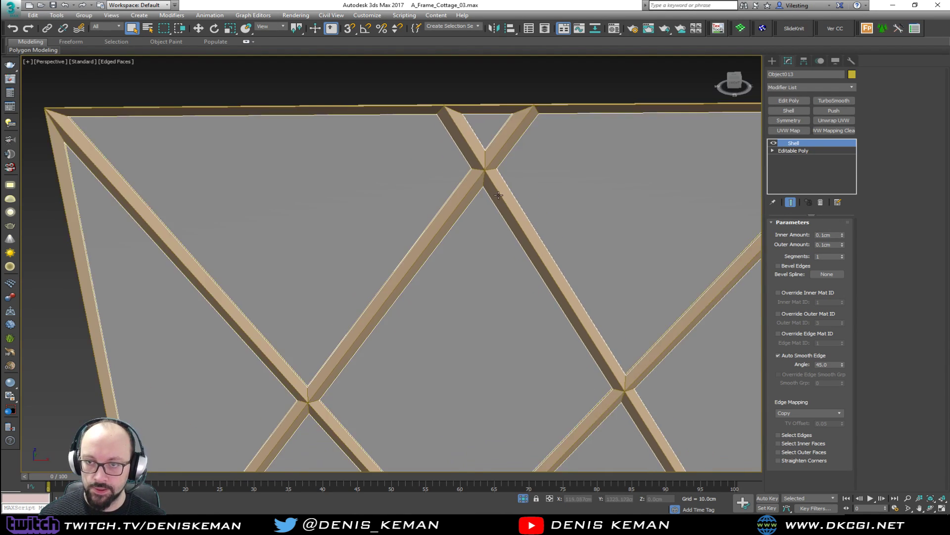
Step: Change the lattice's object color to dark blue
key("F4")
scroll(525, 260, "down", 4)
key("F4")
left_click(532, 228)
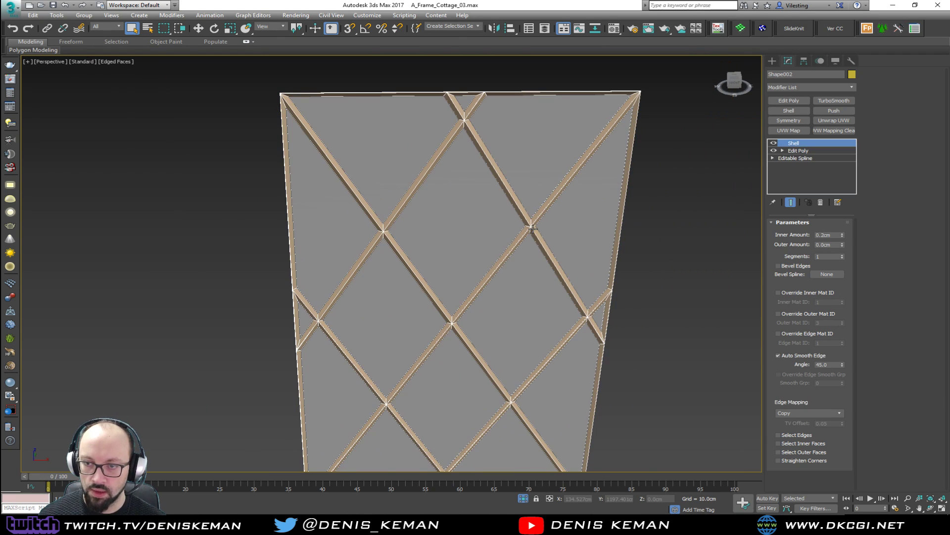
left_click(852, 75)
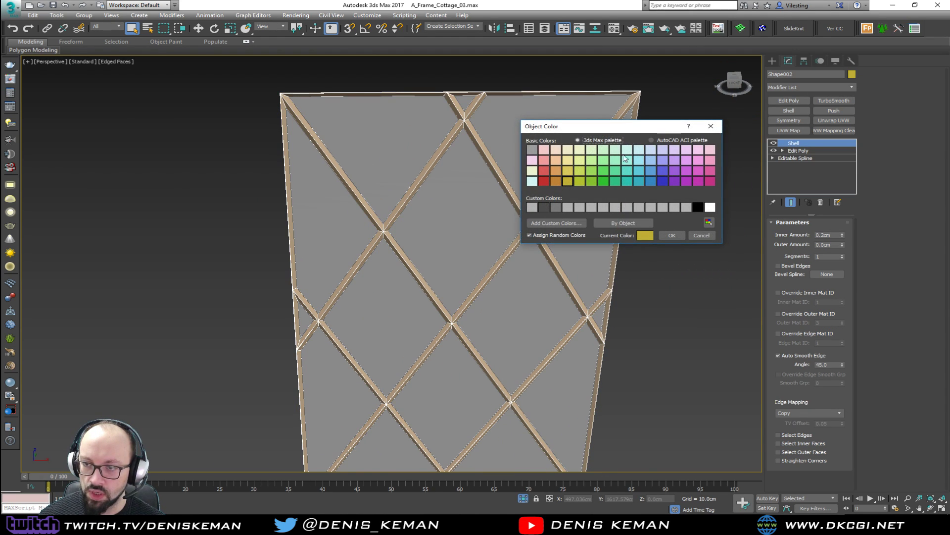
left_click(665, 182)
left_click(672, 235)
left_click(672, 277)
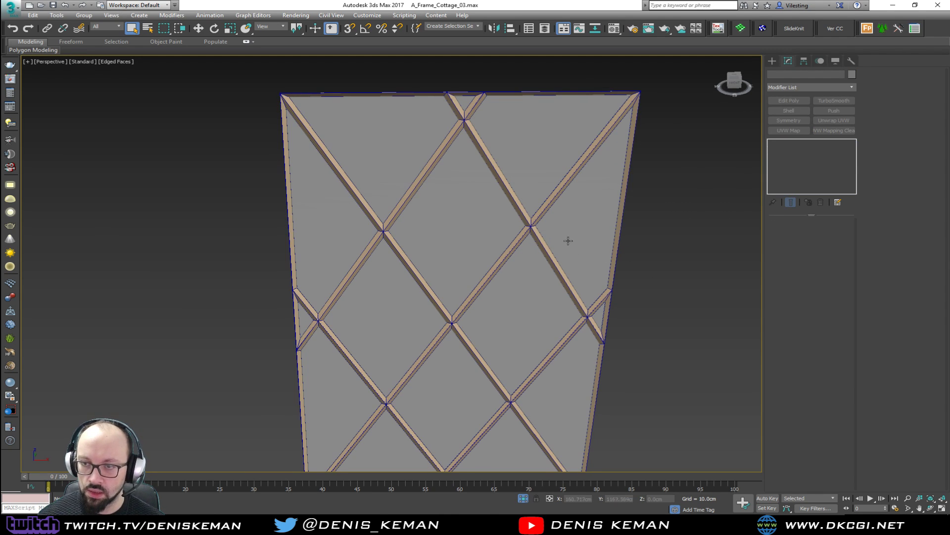
Step: Strip the material from both lattice and panes with the MAXScript command $.material=undefined, and hide the edge overlay
scroll(558, 235, "down", 10)
middle_click_drag(564, 188, 583, 185, "alt")
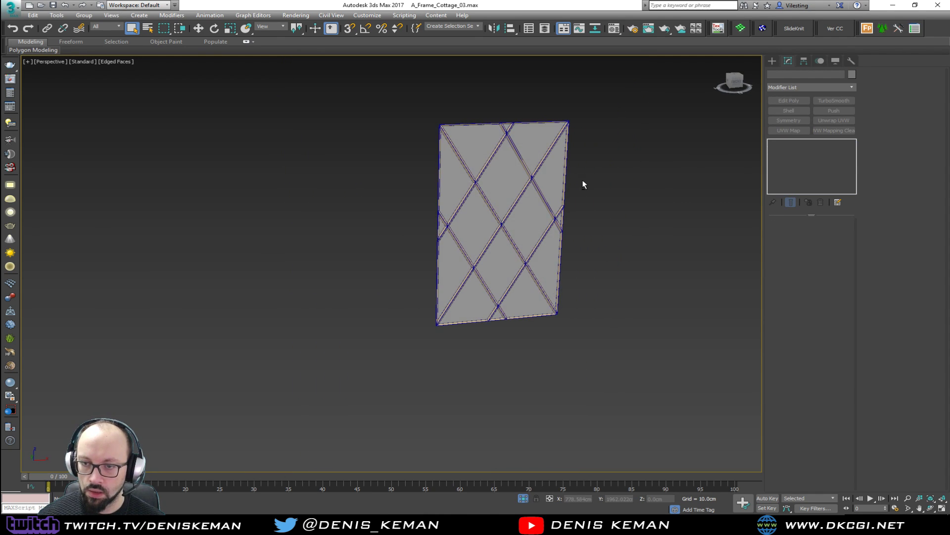
left_click_drag(597, 109, 372, 362)
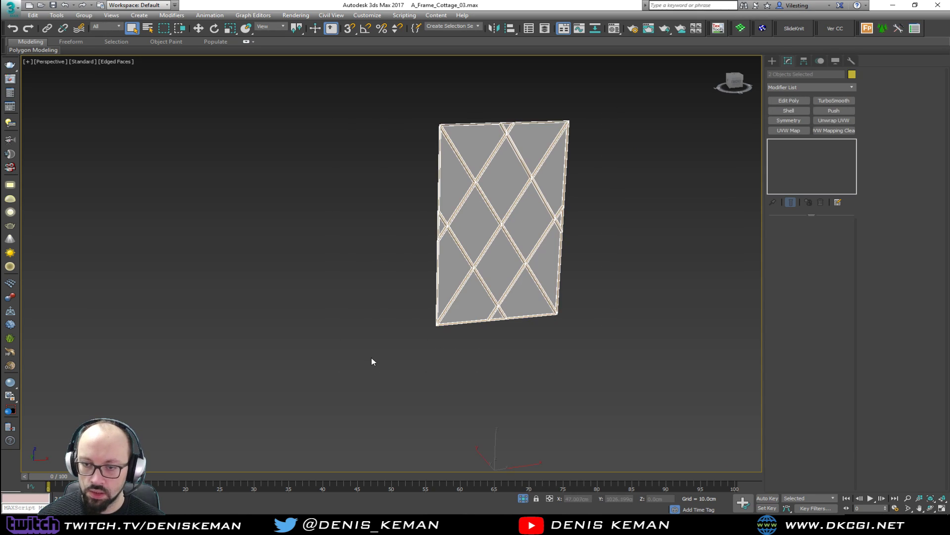
left_click(38, 496)
type("$.material=undefined")
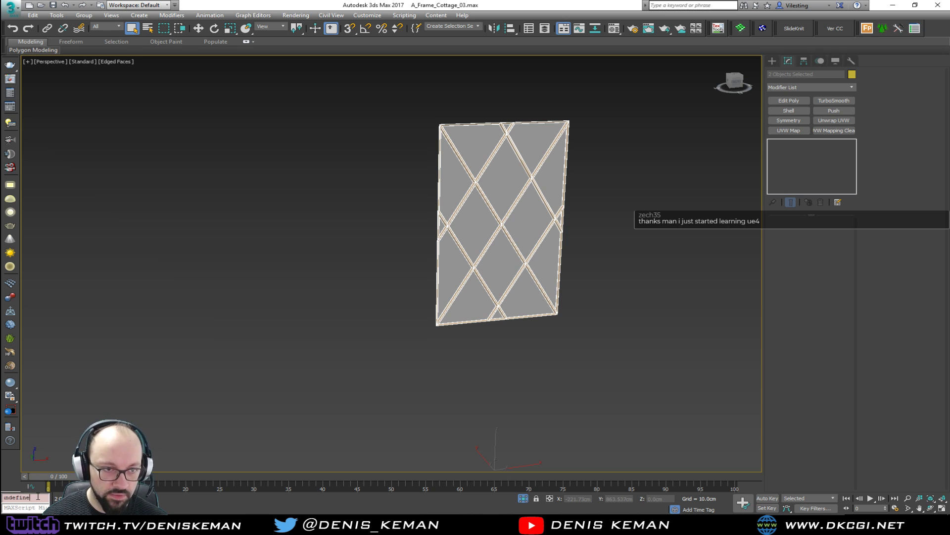
key("Return")
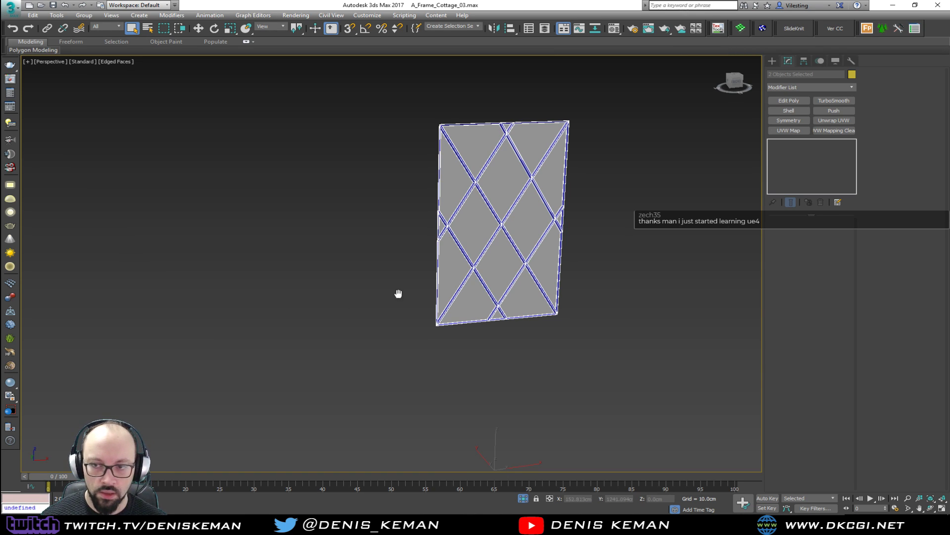
middle_click_drag(405, 291, 323, 337)
scroll(368, 276, "up", 4)
key("F4")
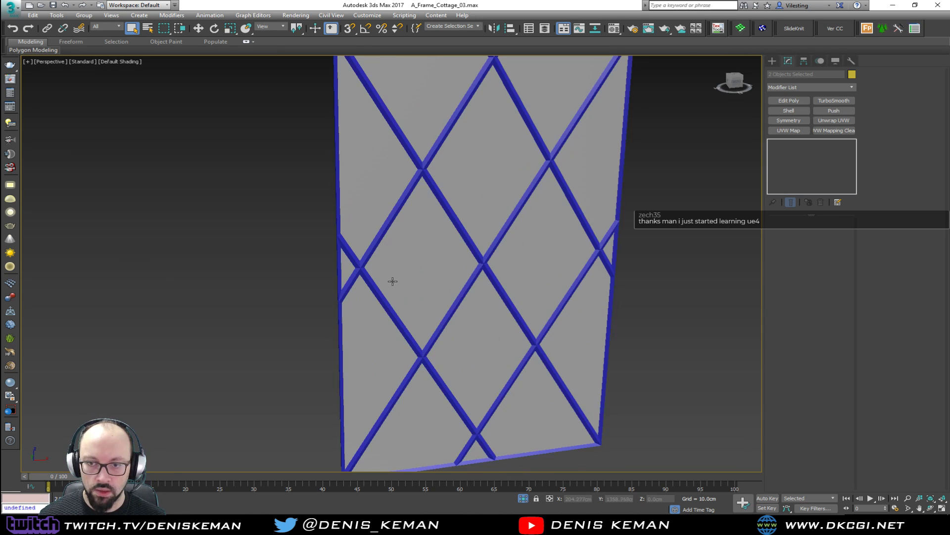
Step: Change the lattice's object color to dark gray, with the edge overlay displayed again
key("F4")
left_click(362, 266)
key("alt+c")
left_click(545, 207)
left_click(674, 235)
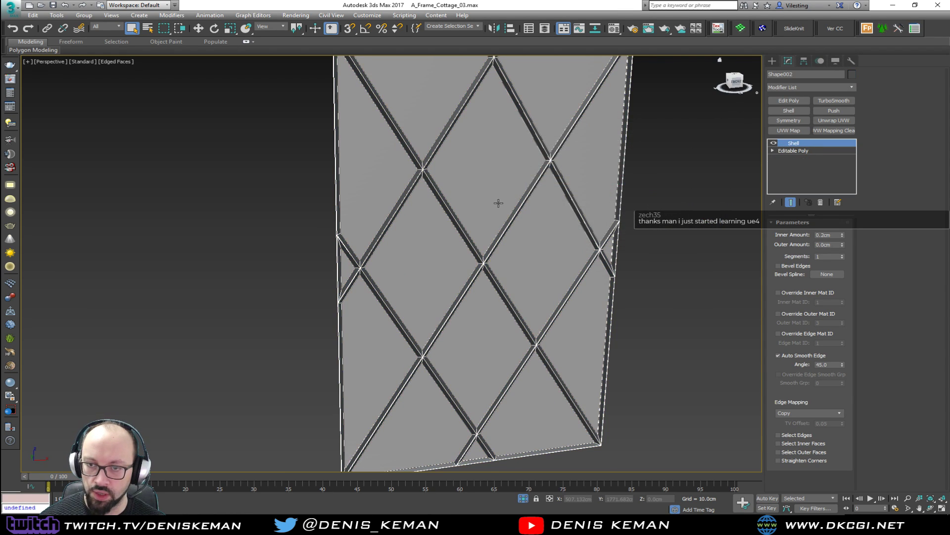
Step: Change the panes' object color to medium gray
left_click(498, 203)
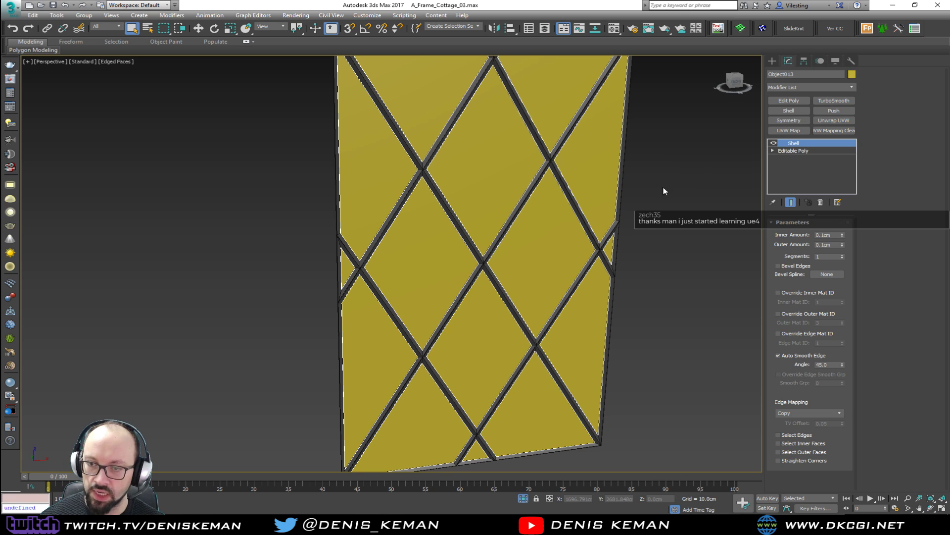
key("alt+c")
left_click(549, 207)
left_click(671, 235)
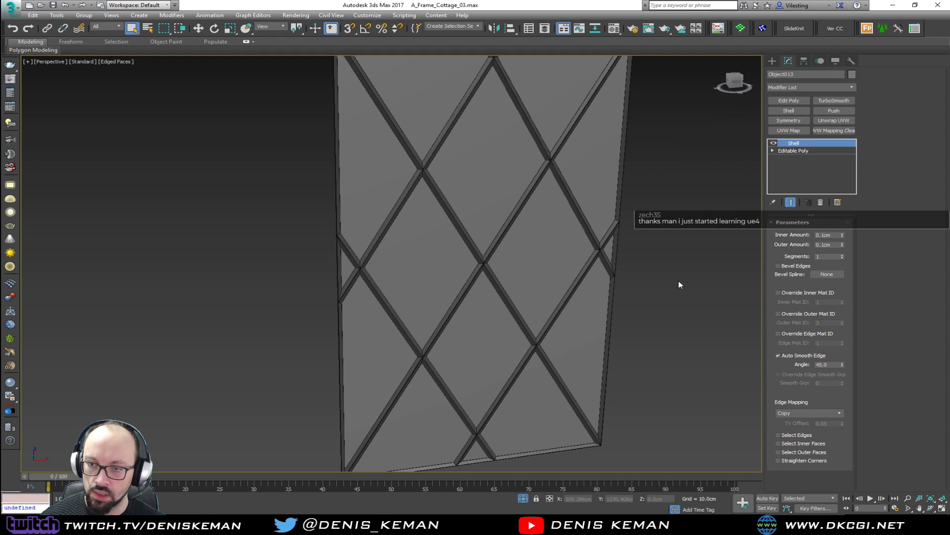
Step: End the isolation to bring the rest of the cottage back and examine the glazing in the door without edges
key("alt+q")
right_click(489, 231)
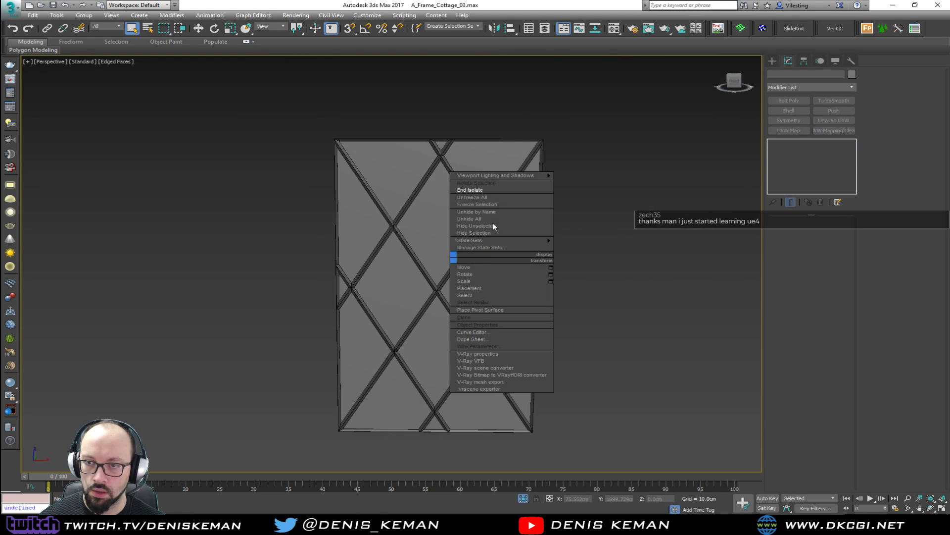
left_click(495, 189)
scroll(488, 236, "down", 3)
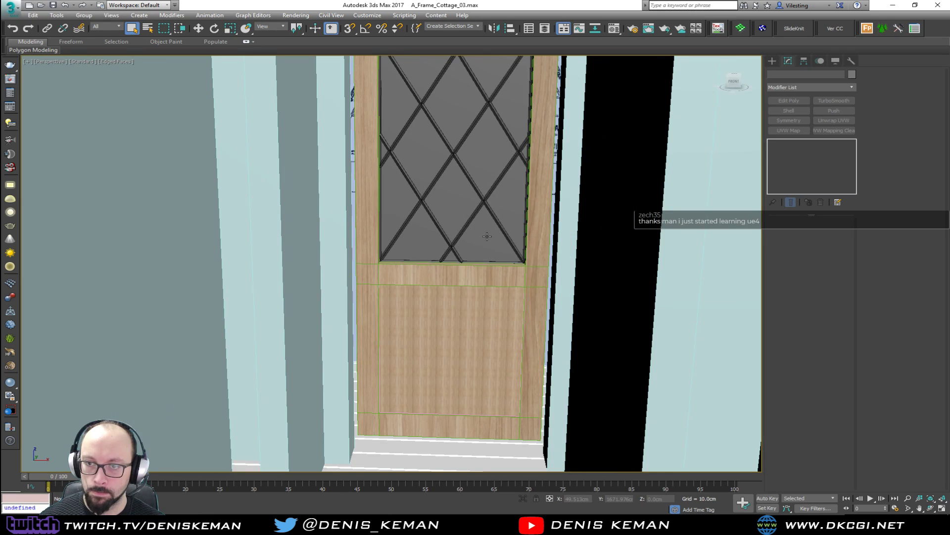
scroll(487, 236, "down", 10)
key("F4")
scroll(293, 256, "up", 8)
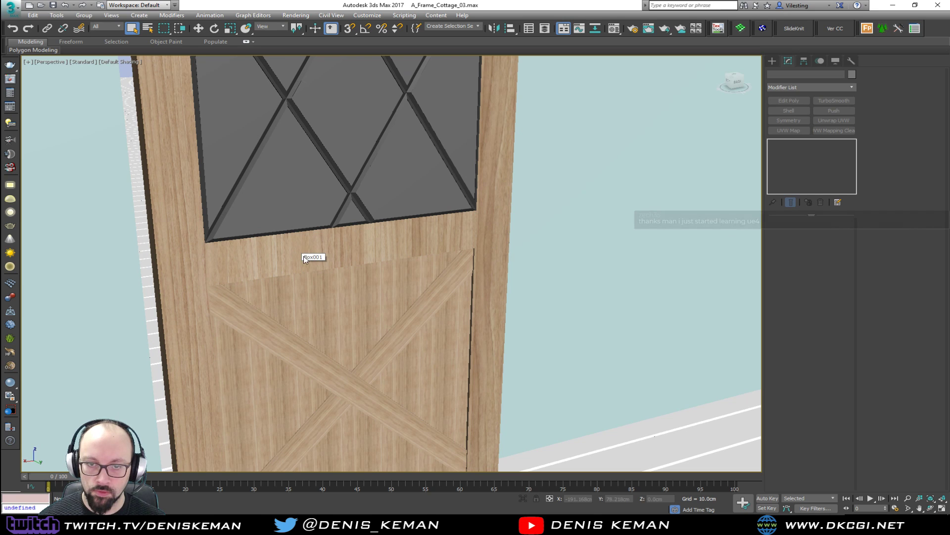
scroll(316, 268, "up", 8)
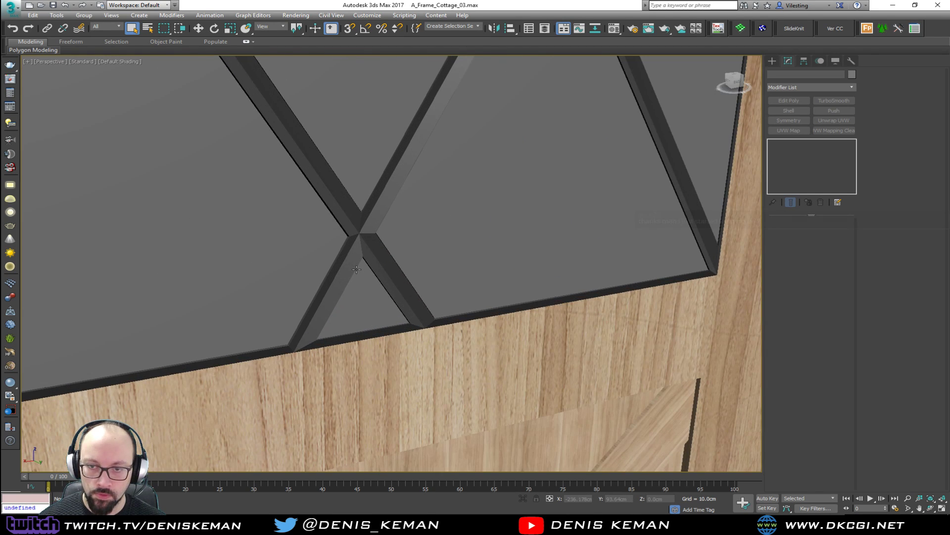
Step: Select the lattice and panes together and rotate them about the vertical axis with angle snap enabled
key("F4")
left_click(361, 246)
left_click(427, 238, "ctrl")
scroll(446, 318, "down", 5)
middle_click_drag(429, 238, 429, 285)
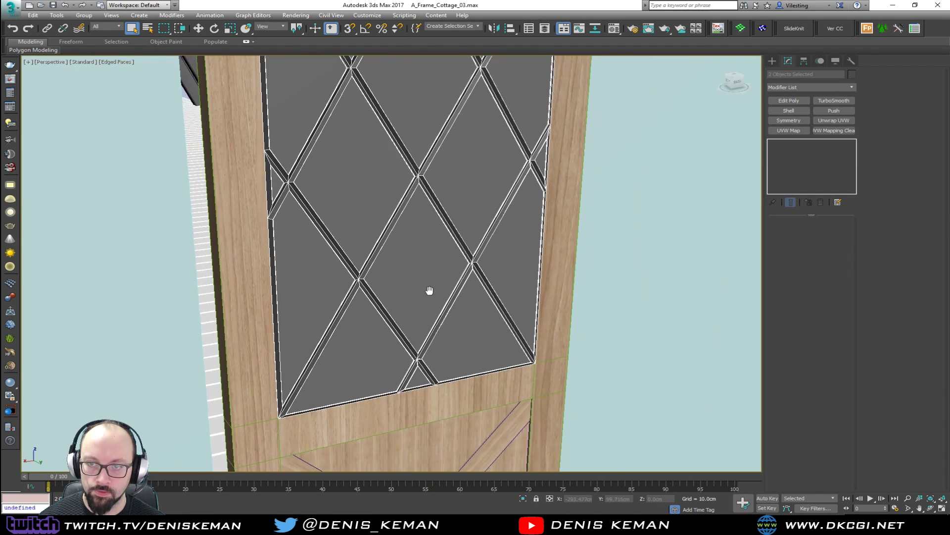
scroll(430, 285, "down", 5)
key("e")
left_click_drag(419, 256, 491, 254)
key("ctrl+z")
key("a")
left_click_drag(426, 256, 511, 256)
key("z")
middle_click_drag(512, 257, 388, 266, "alt")
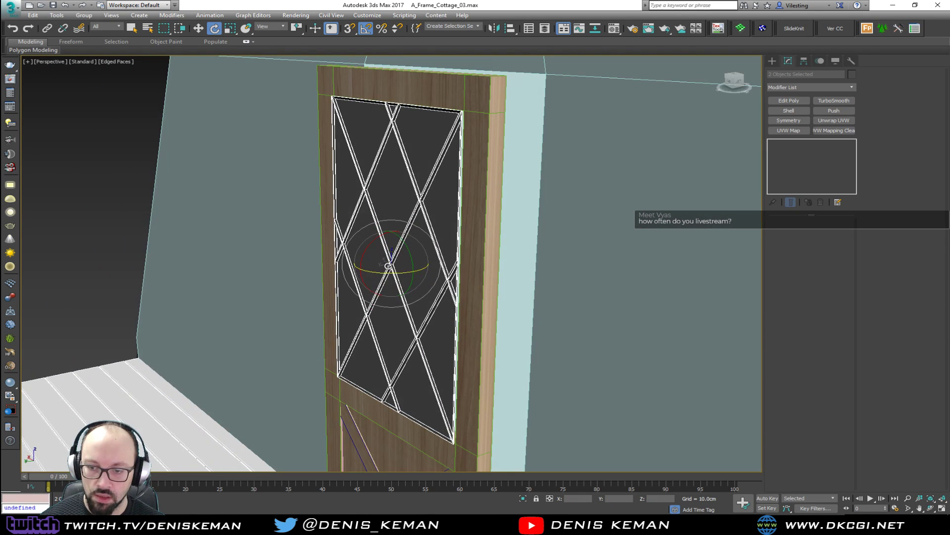
Step: Shift the lattice and panes slightly along the Y axis within the depth of the door opening
scroll(388, 265, "up", 6)
key("w")
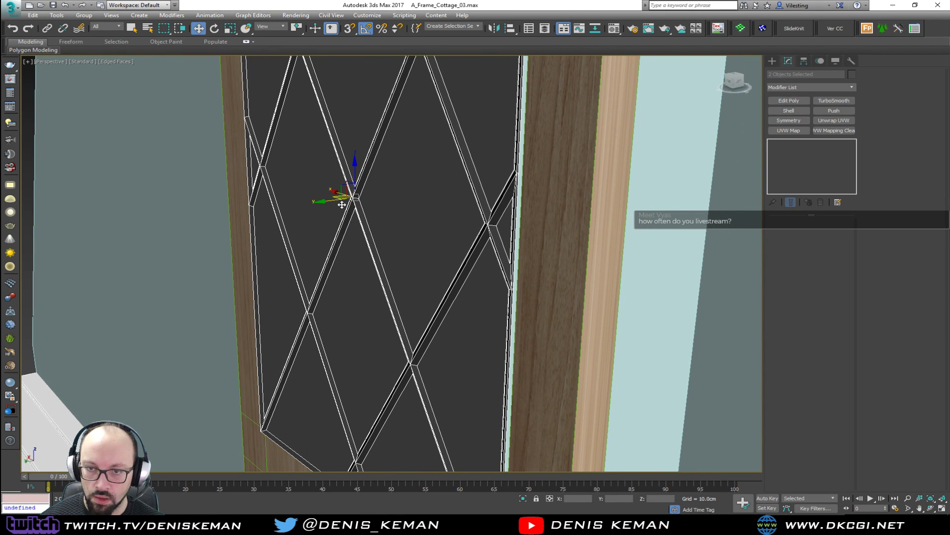
left_click_drag(336, 201, 349, 196)
Step: Add the remaining door parts to the selection and isolate the complete six-object door
middle_click_drag(349, 196, 396, 248, "alt")
left_click(573, 403, "ctrl")
middle_click_drag(554, 400, 548, 284)
scroll(361, 394, "down", 10)
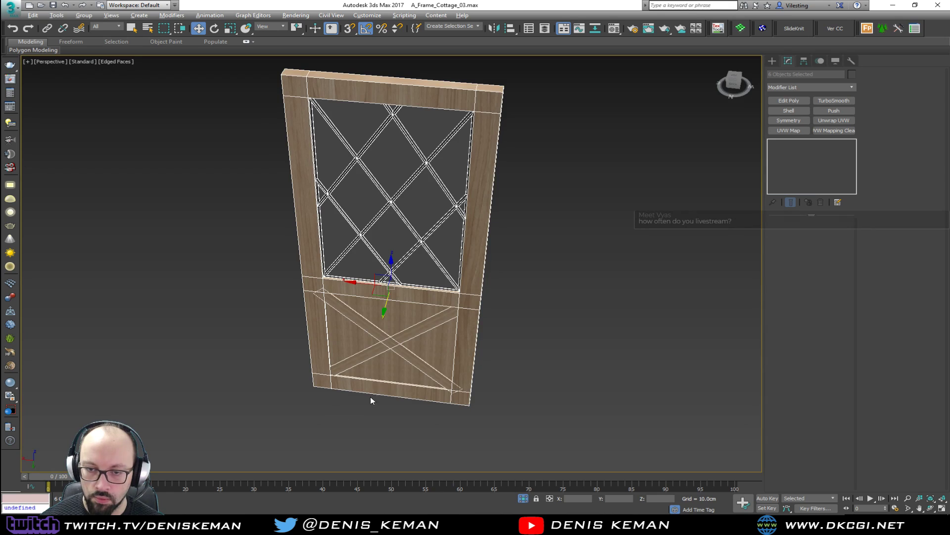
left_click(539, 341)
middle_click_drag(539, 341, 355, 318, "alt")
Step: Apply a UVW Map modifier with Box mapping to the main door frame
scroll(412, 268, "up", 5)
key("F4")
middle_click_drag(413, 267, 466, 270, "alt")
left_click(395, 299)
middle_click_drag(395, 299, 465, 306, "alt")
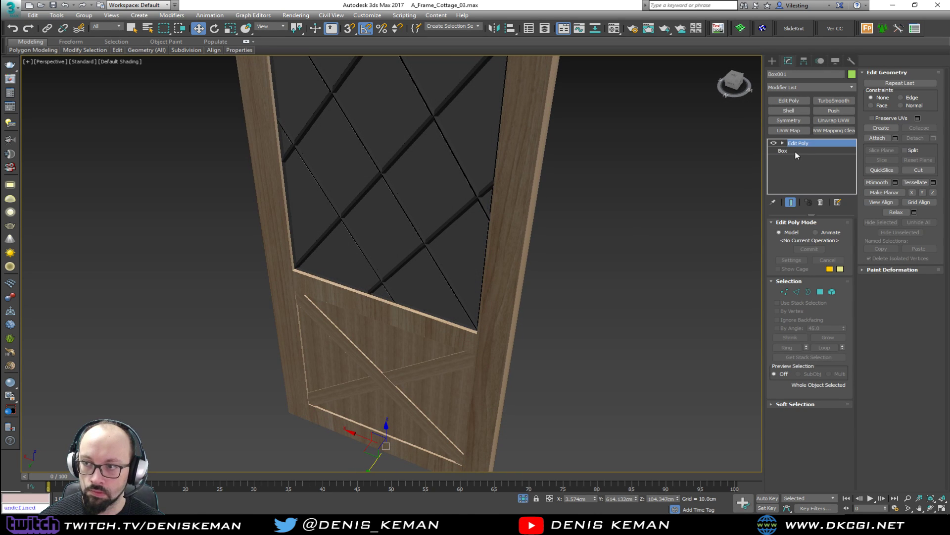
left_click(788, 130)
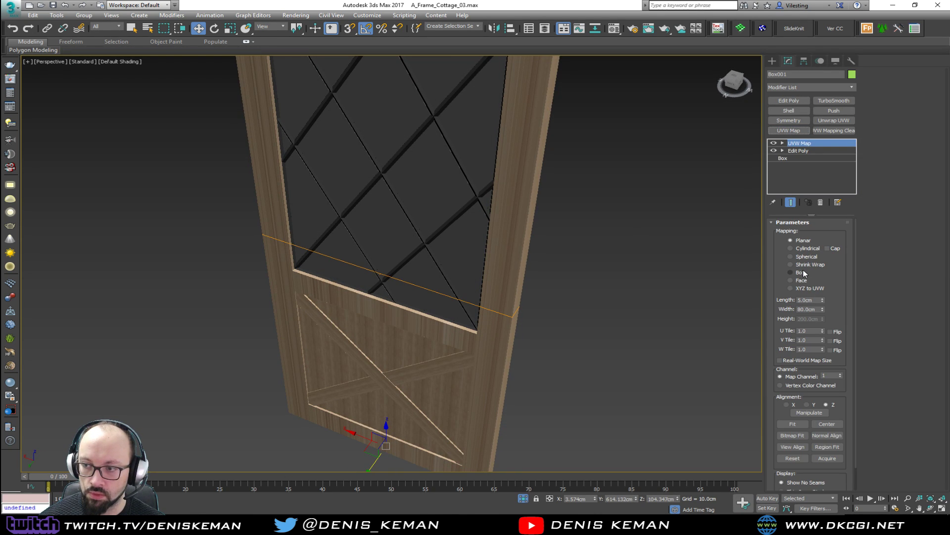
left_click(791, 273)
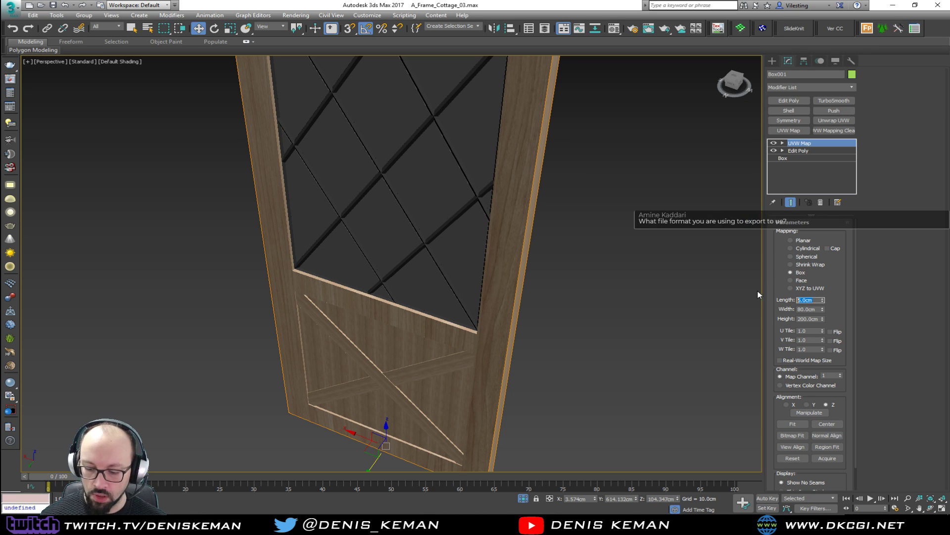
Step: Try 10 cm for the length, width and height of the door frame's box mapping
key("Tab")
type("10")
key("Tab")
type("10")
key("Return")
middle_click_drag(297, 287, 338, 269, "alt")
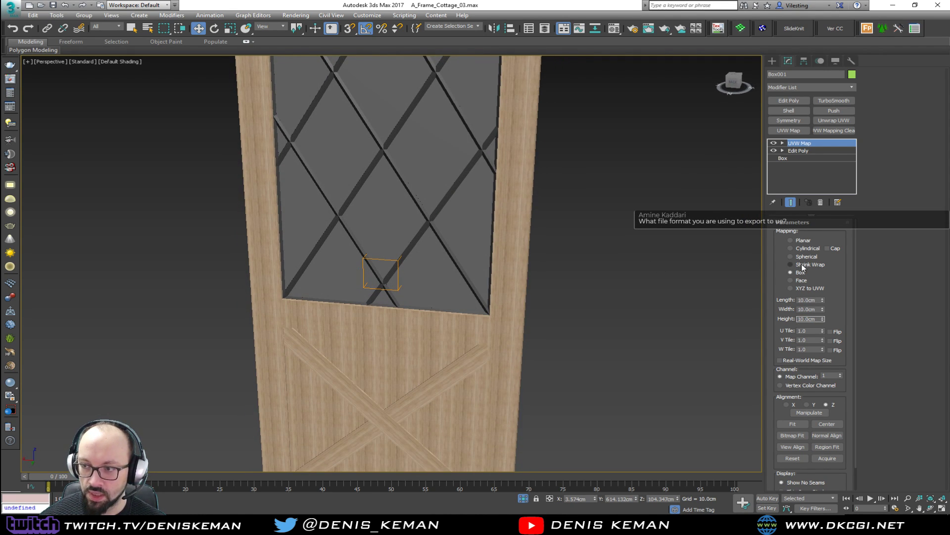
Step: Set the door frame's UVW Map length, width and height to 100 cm
left_click(819, 300)
type("10")
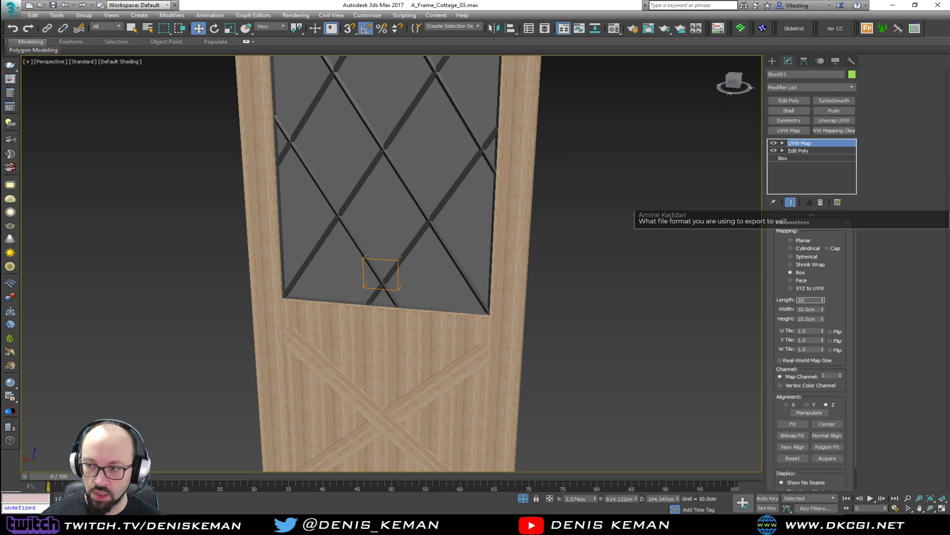
key("Tab")
type("100")
key("Tab")
key("Return")
mouse_move(514, 325)
middle_mouse_down("alt")
mouse_move(522, 310)
mouse_move(511, 329)
middle_mouse_up("alt")
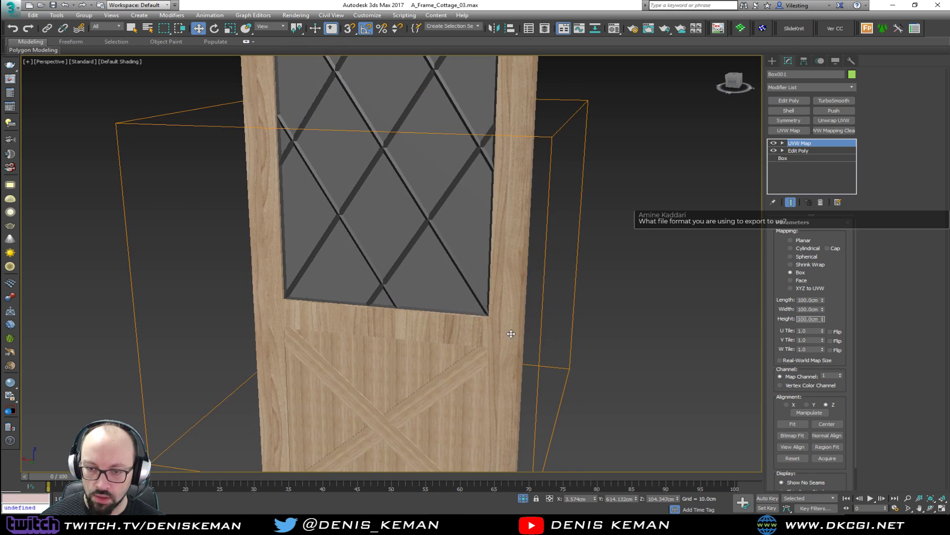
Step: Set the UVW Map length, width and height of the door's lower plank panel to 100 cm
middle_click_drag(488, 366, 505, 247)
scroll(451, 285, "up", 4)
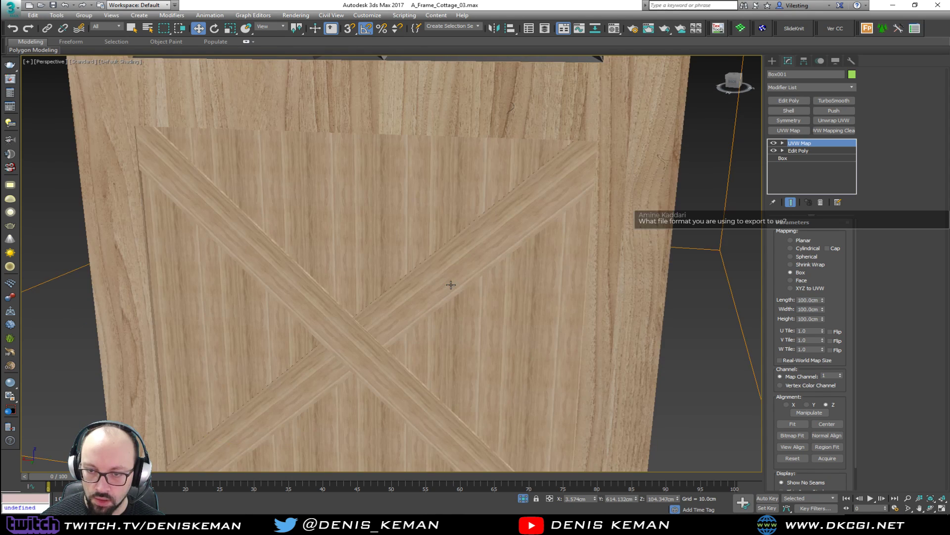
left_click(384, 249)
type("100")
key("Tab")
type("100")
key("Tab")
type("100")
key("Return")
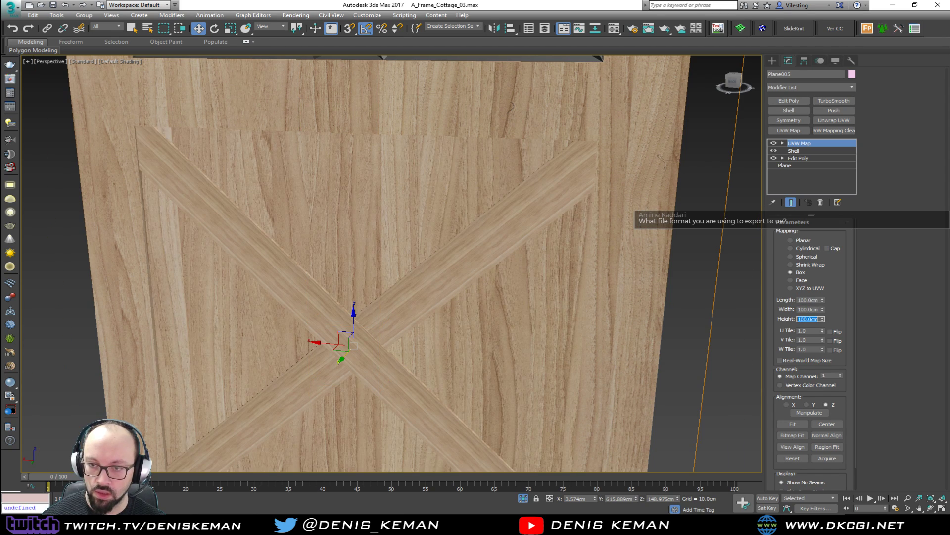
Step: Examine the door's wood texture scale and the lattice glazing from several angles, with and without edges
scroll(503, 166, "up", 1)
middle_click_drag(503, 166, 498, 250)
scroll(499, 246, "down", 4)
mouse_move(507, 215)
middle_mouse_down("alt")
mouse_move(480, 239)
mouse_move(333, 212)
mouse_move(521, 221)
middle_mouse_up("alt")
left_click(678, 289)
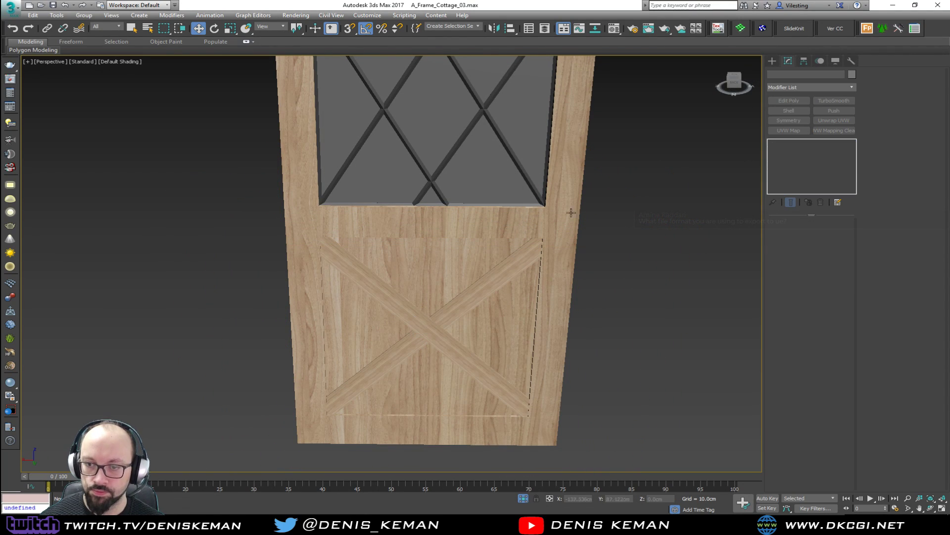
scroll(523, 232, "down", 5)
middle_click_drag(523, 231, 508, 230, "alt")
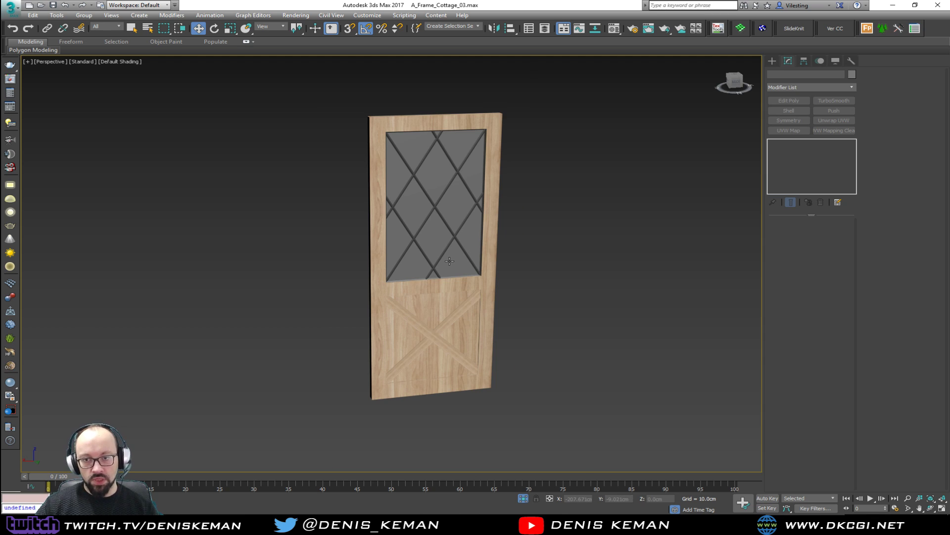
scroll(450, 261, "up", 5)
scroll(390, 132, "up", 2)
scroll(414, 255, "down", 6)
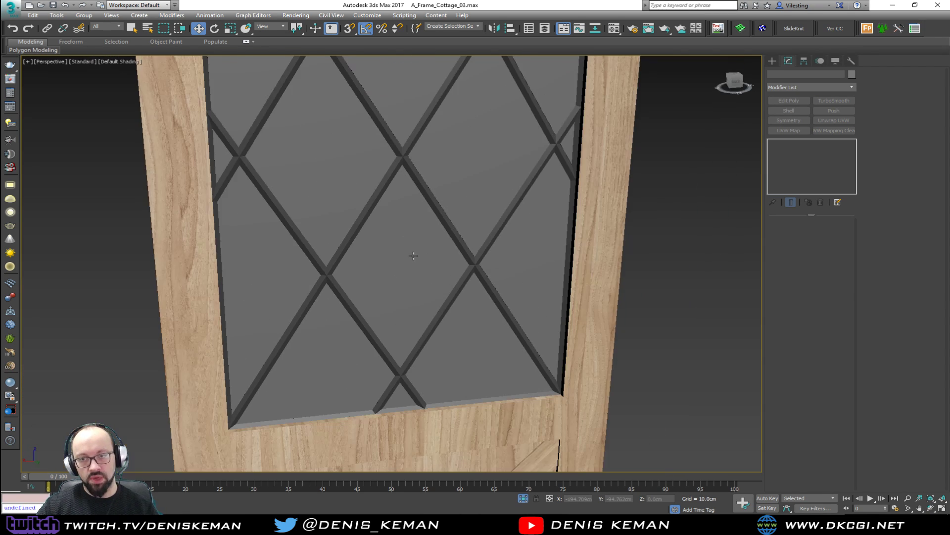
key("F4")
middle_click_drag(422, 236, 415, 254, "alt")
left_click(415, 254)
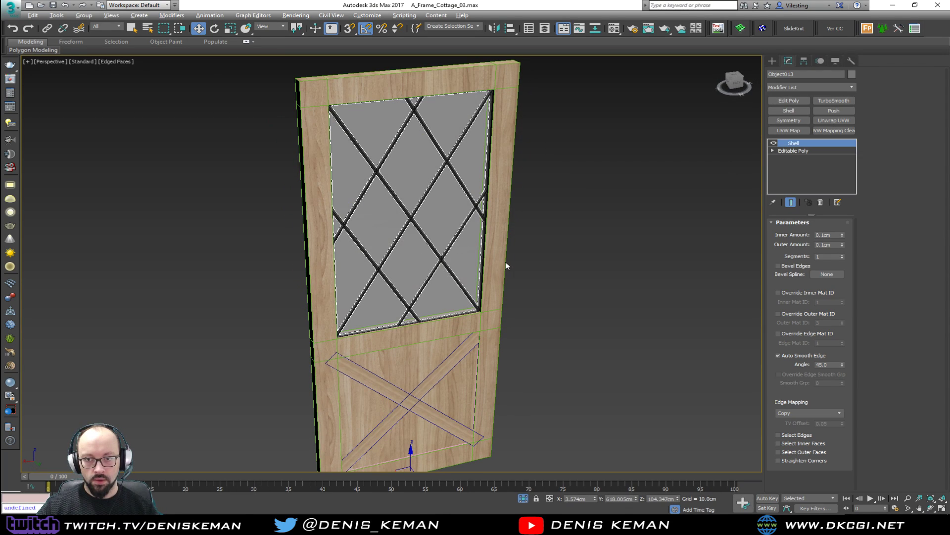
left_click(556, 256)
middle_click_drag(476, 260, 354, 229, "alt")
Step: End the door's isolation and bring the doorway into view within the full cottage
right_click(372, 201)
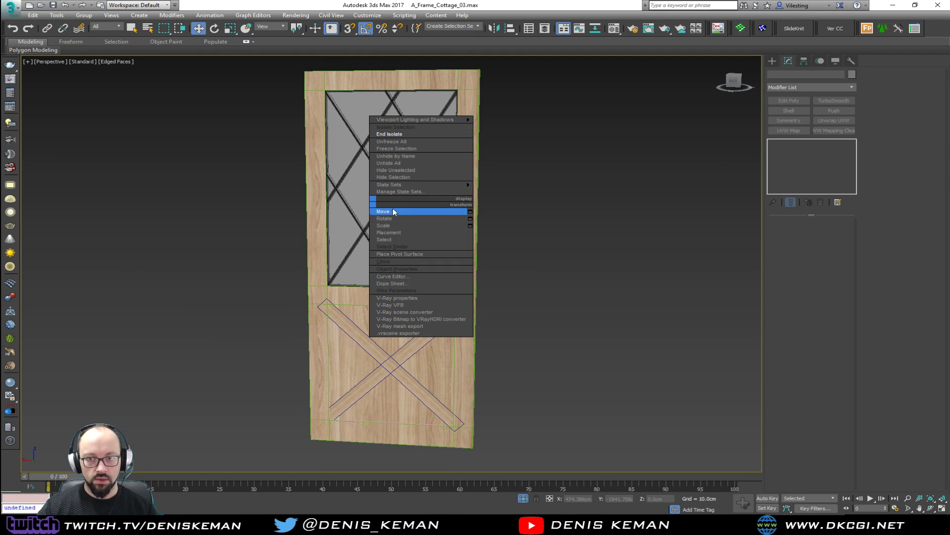
left_click(414, 134)
scroll(422, 249, "down", 5)
middle_click_drag(422, 249, 700, 440, "alt")
scroll(403, 308, "up", 5)
key("F4")
Step: Select all six door parts, including lattice and panes, and move them together along the Y axis within the doorway
left_click(329, 254)
scroll(329, 252, "up", 5)
key("F4")
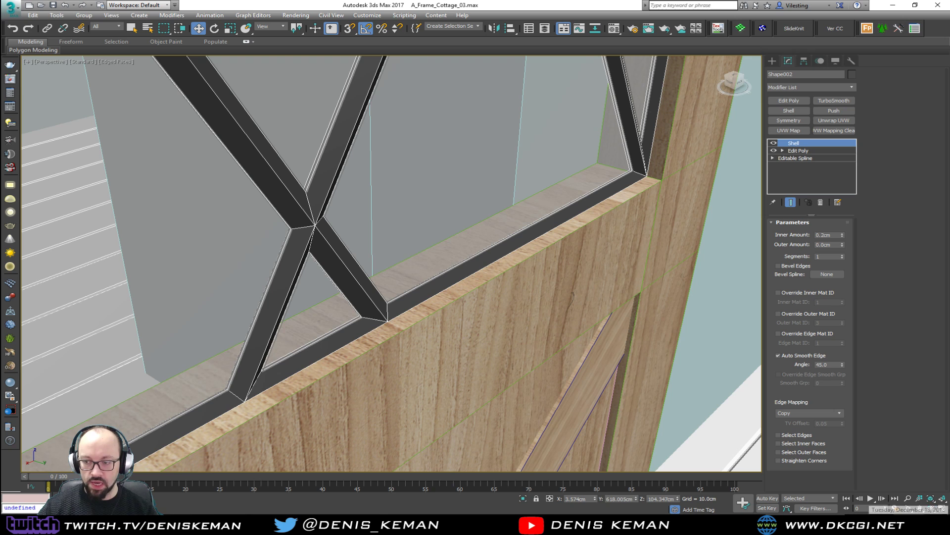
scroll(456, 248, "down", 3)
left_click(344, 261, "ctrl")
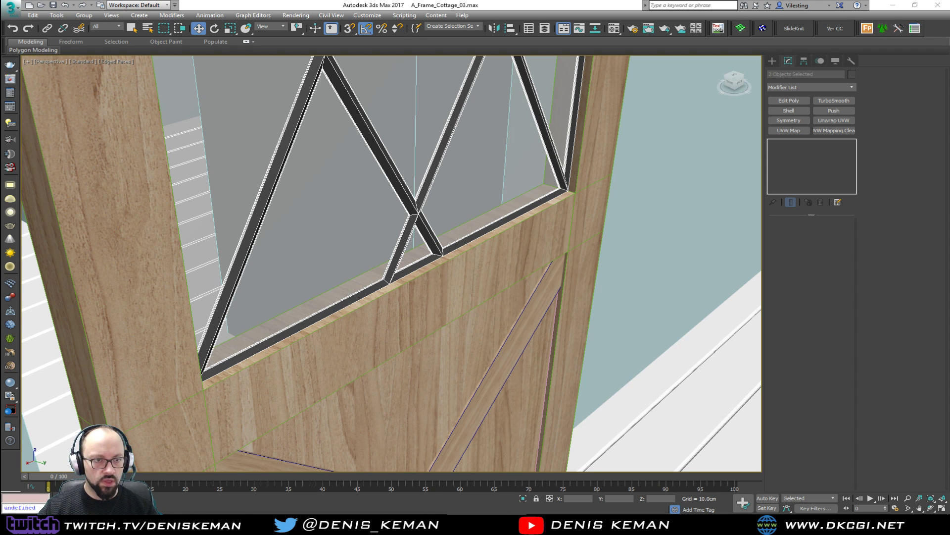
middle_click_drag(366, 210, 360, 244)
scroll(349, 256, "down", 2)
scroll(357, 271, "down", 2)
left_click(362, 304, "ctrl")
left_click(388, 356, "ctrl")
left_click(397, 380, "ctrl")
left_click(393, 405, "ctrl")
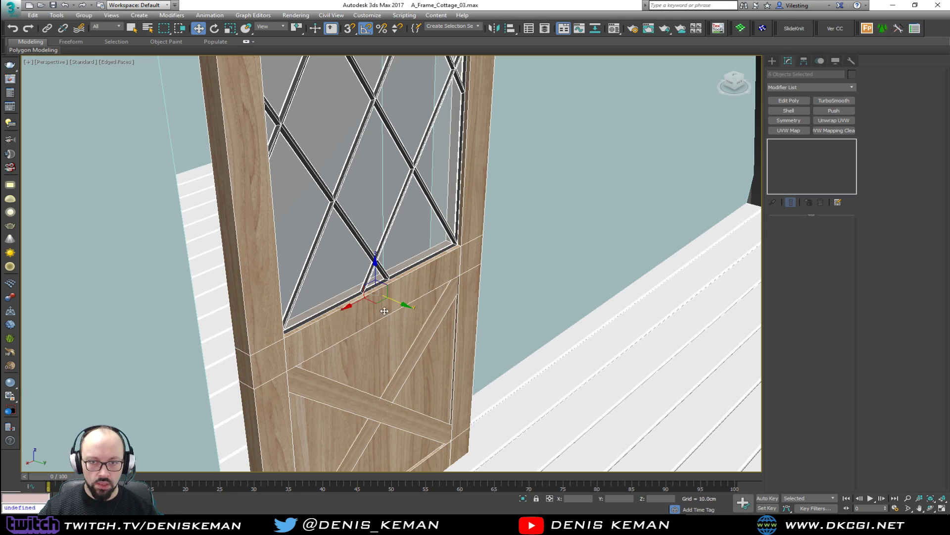
left_click_drag(397, 300, 335, 279)
mouse_move(335, 278)
middle_mouse_down("alt")
mouse_move(444, 257)
mouse_move(350, 255)
mouse_move(345, 274)
mouse_move(339, 241)
mouse_move(370, 289)
mouse_move(333, 235)
mouse_move(289, 236)
mouse_move(319, 239)
middle_mouse_up("alt")
scroll(349, 235, "down", 6)
Step: Select the cottage's light blue wall object and isolate it
left_click(557, 336)
key("F4")
middle_click_drag(220, 191, 413, 270)
left_click(387, 259)
key("F3")
key("F3")
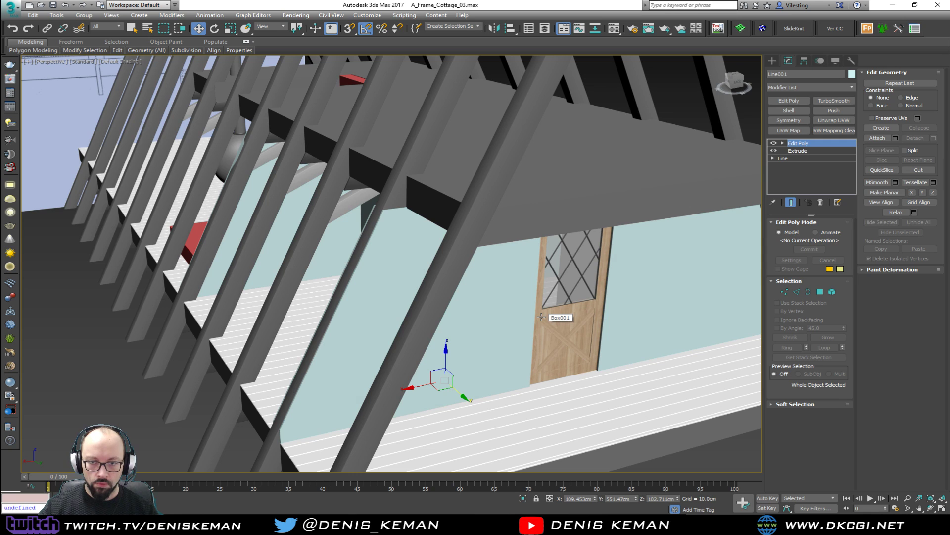
middle_click_drag(542, 317, 514, 311, "alt")
key("alt+q")
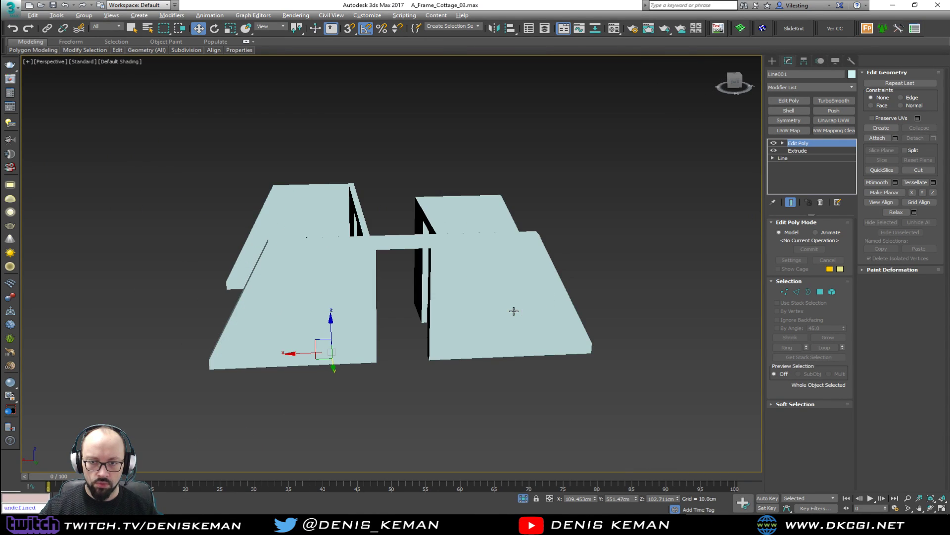
left_click(495, 381)
Step: In the front view, create a box on the left wall section, 90 cm long, 115 cm wide and about 20 cm high
key("alt+w")
left_click(489, 191)
key("z")
left_click(129, 282)
left_click(524, 167)
key("alt+w")
scroll(411, 205, "up", 2)
right_click(368, 208)
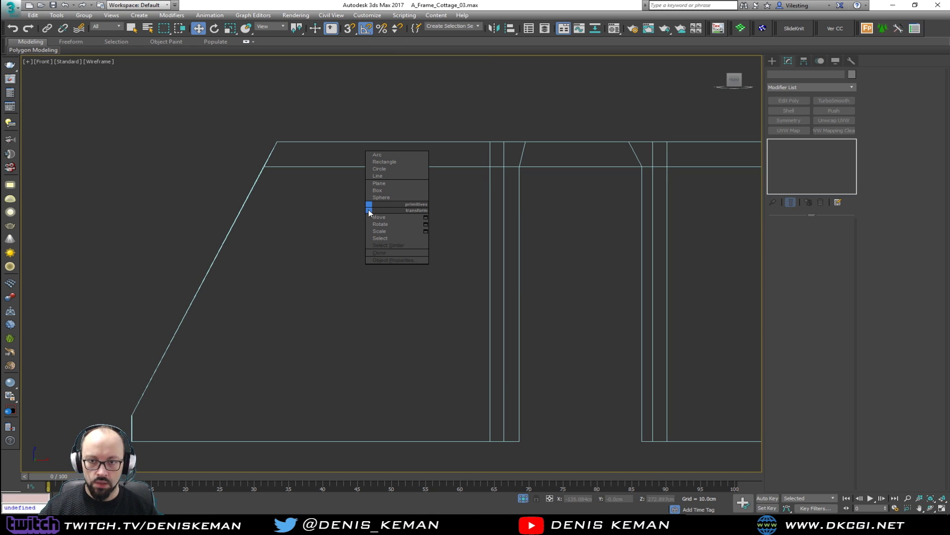
left_click(391, 190)
left_click_drag(436, 211, 260, 344)
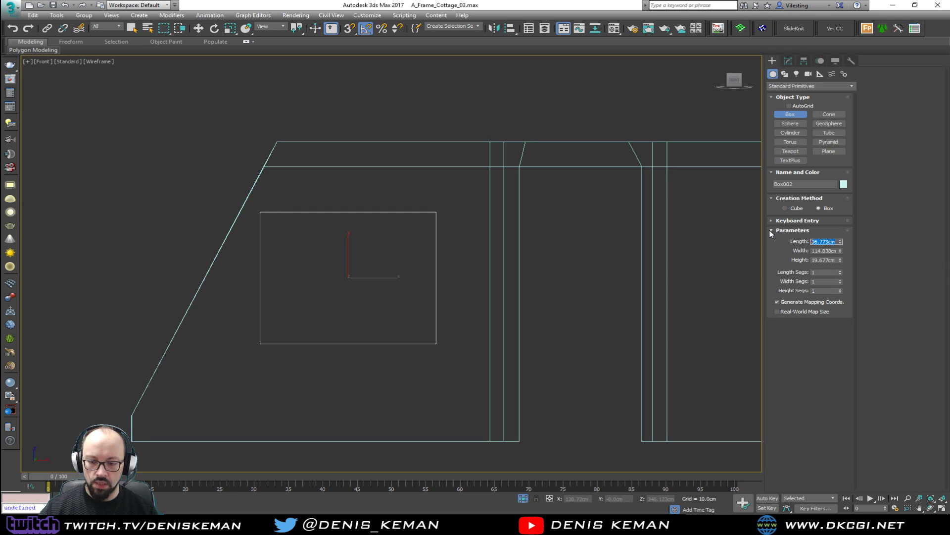
key("Tab")
type("11")
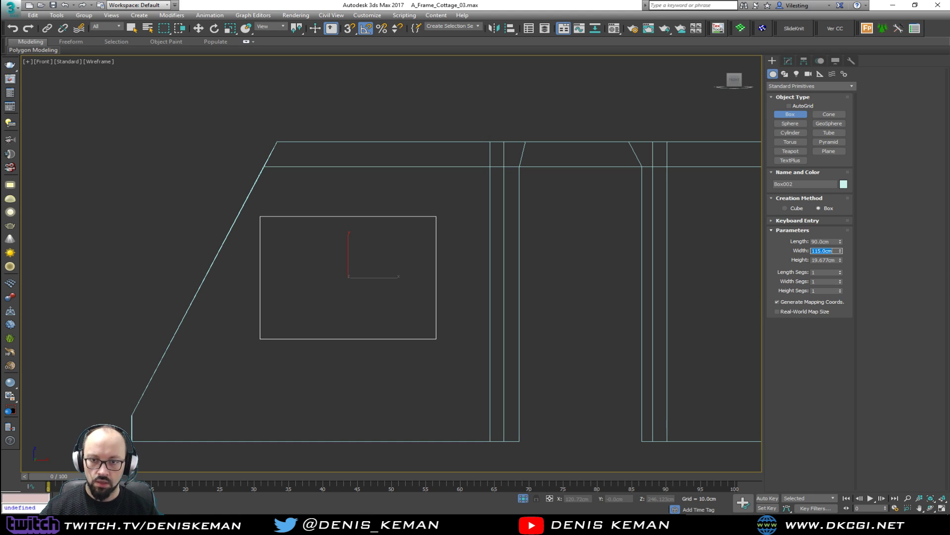
Step: Nudge the new box sideways on the left wall section and check its position in perspective
right_click(370, 240)
left_click_drag(362, 263, 378, 262)
key("alt+w")
key("alt+w")
mouse_move(500, 322)
middle_mouse_down("alt")
mouse_move(557, 317)
mouse_move(507, 319)
middle_mouse_up("alt")
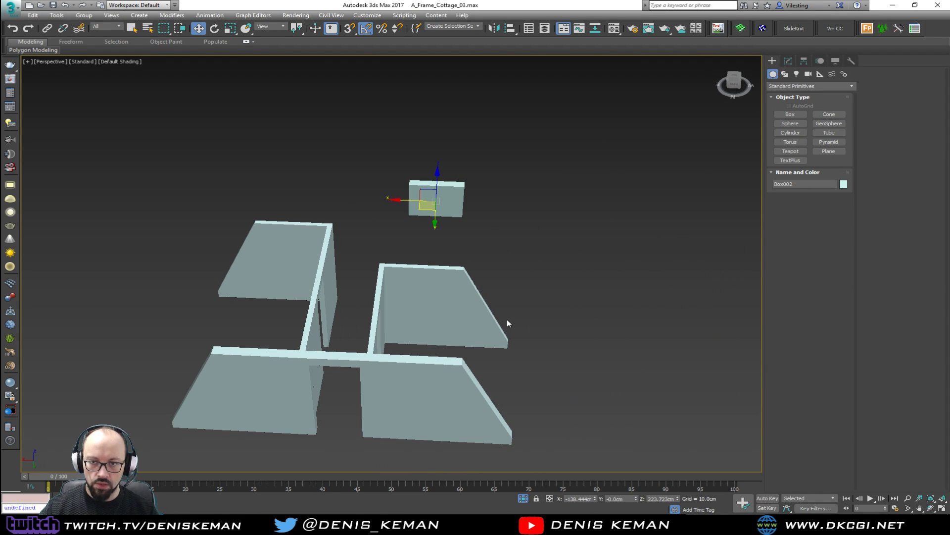
Step: Move the box across the doorway to the right wall section and into the wall, at about X 145 cm and Y 617 cm
key("alt+w")
middle_click_drag(586, 201, 455, 187)
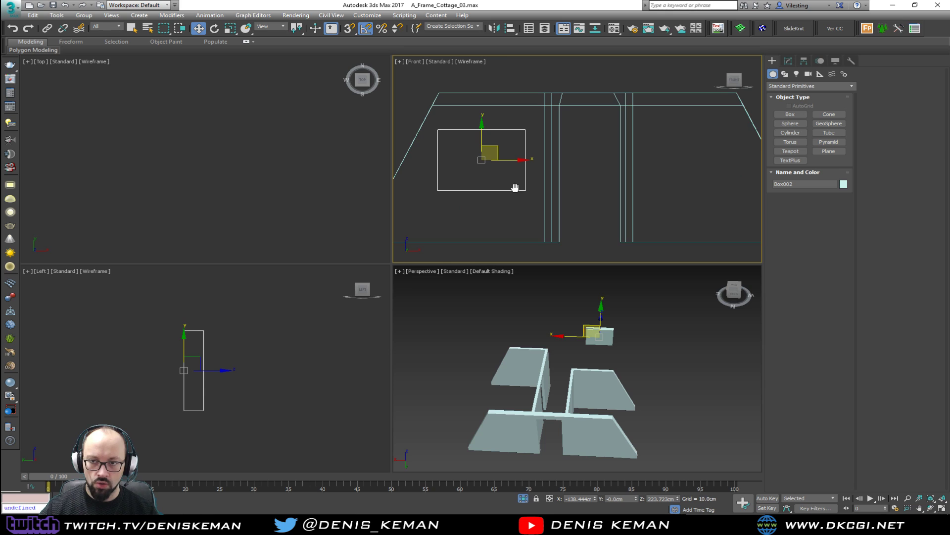
middle_click_drag(514, 188, 485, 180)
left_click_drag(488, 161, 703, 175)
left_click(533, 336)
left_click_drag(530, 349, 508, 448)
right_click(642, 184)
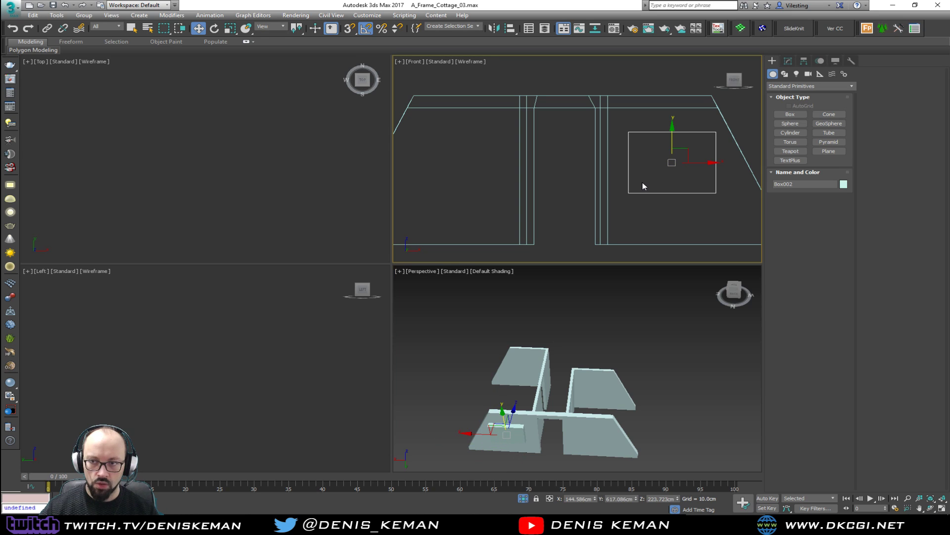
Step: Switch the front view to the back view and reposition the box on the wall section at about X 140 cm, Z 216 cm
left_click(412, 61)
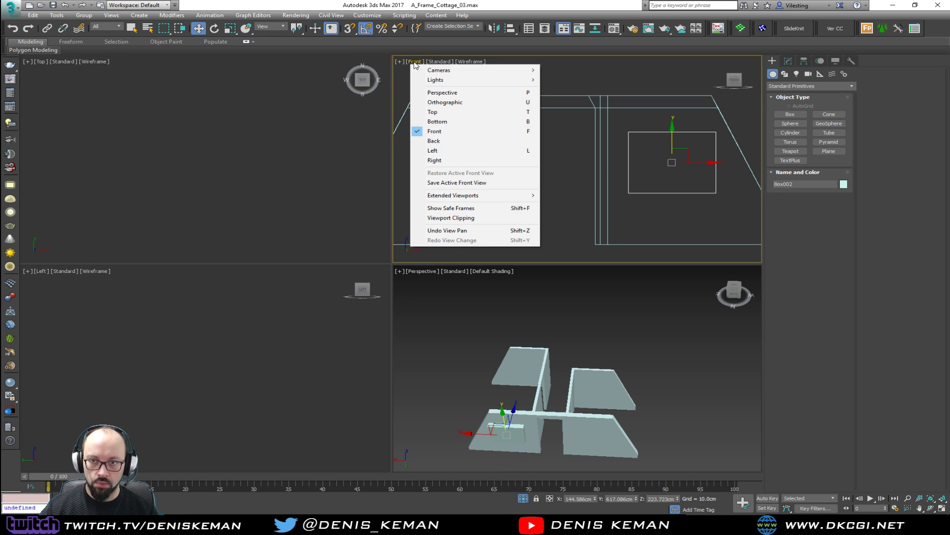
left_click(441, 141)
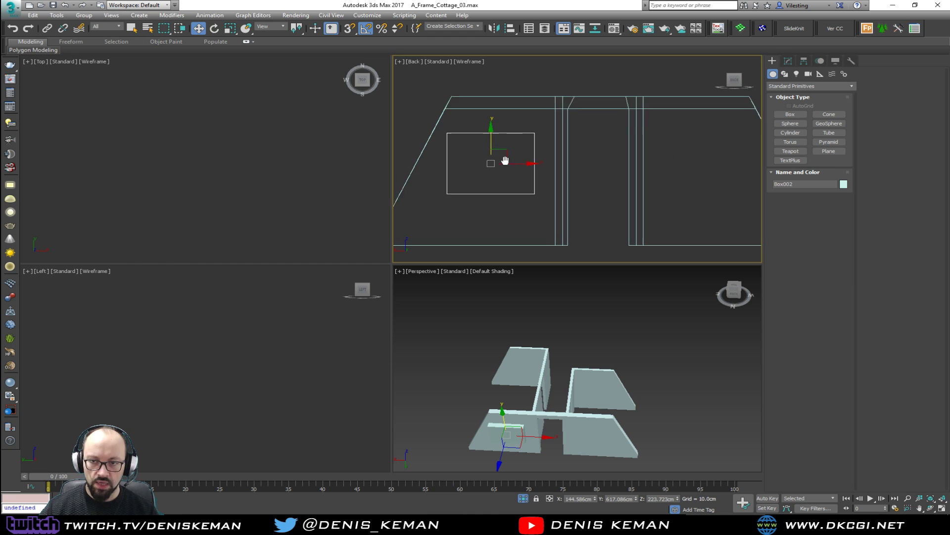
middle_click_drag(568, 387, 571, 369, "alt")
key("alt+w")
middle_click_drag(445, 376, 519, 295)
scroll(384, 292, "up", 4)
middle_click_drag(368, 299, 333, 318, "alt")
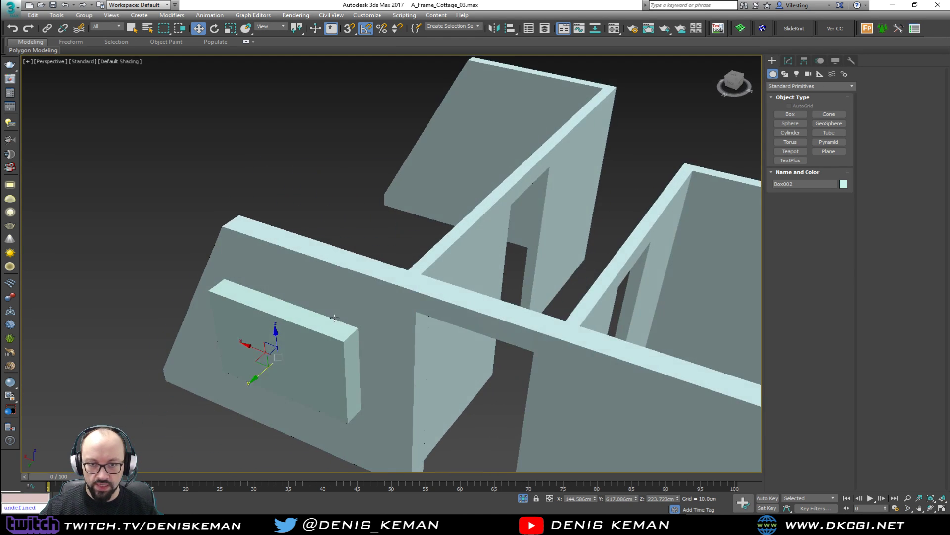
key("alt+w")
right_click(497, 160)
key("alt+w")
left_click_drag(251, 261, 258, 272)
key("alt+w")
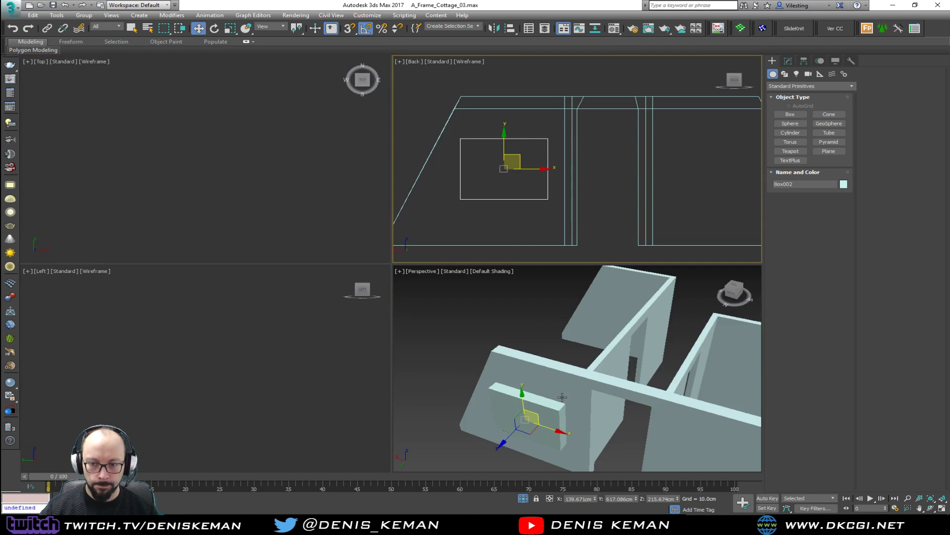
Step: Show edged faces in the perspective view and increase the box's height to about 55 cm
middle_click(398, 341)
key("alt+w")
middle_click_drag(399, 341, 461, 337, "alt")
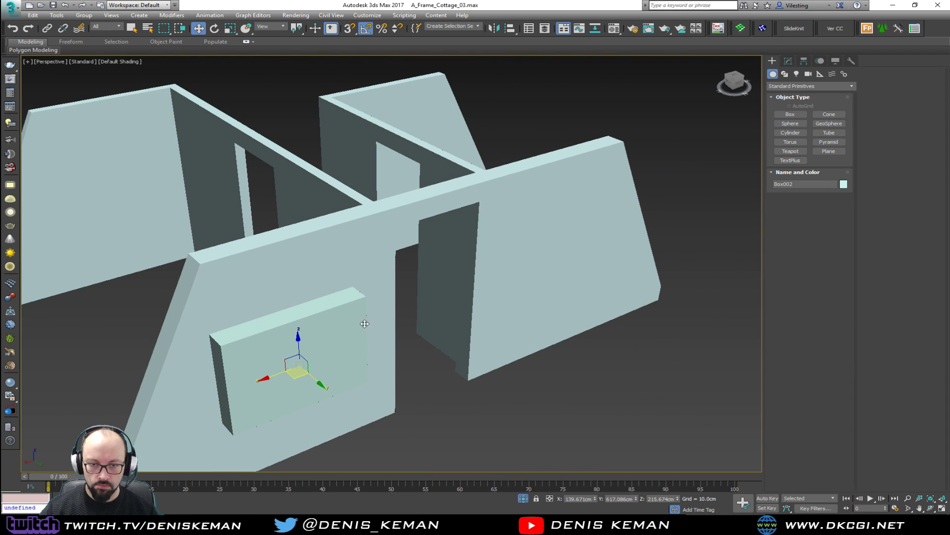
key("F4")
middle_click_drag(287, 297, 346, 322, "alt")
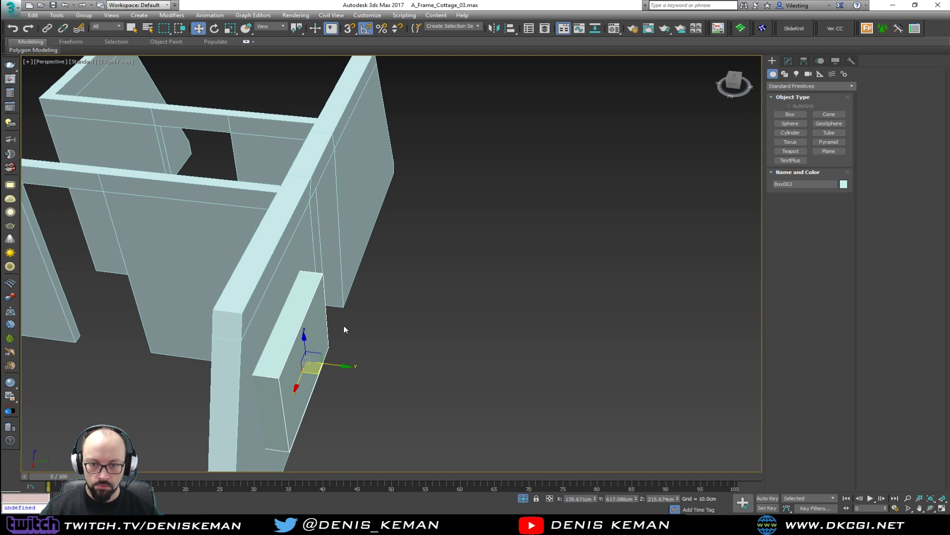
left_click(788, 61)
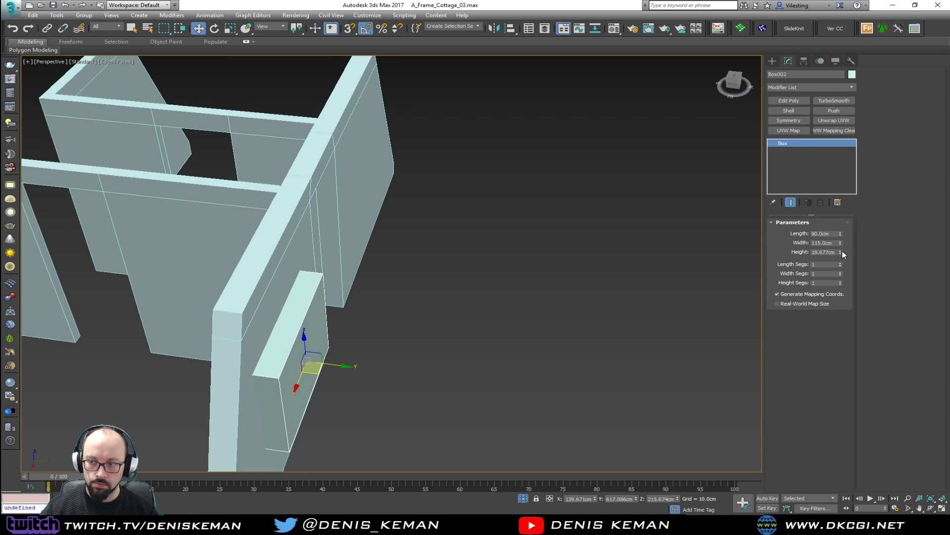
left_click_drag(840, 252, 823, 174)
Step: Try to cut the window opening by subtracting the box from the wall object with ProBoolean
left_click(575, 311)
left_click(262, 339)
middle_click_drag(263, 339, 393, 233)
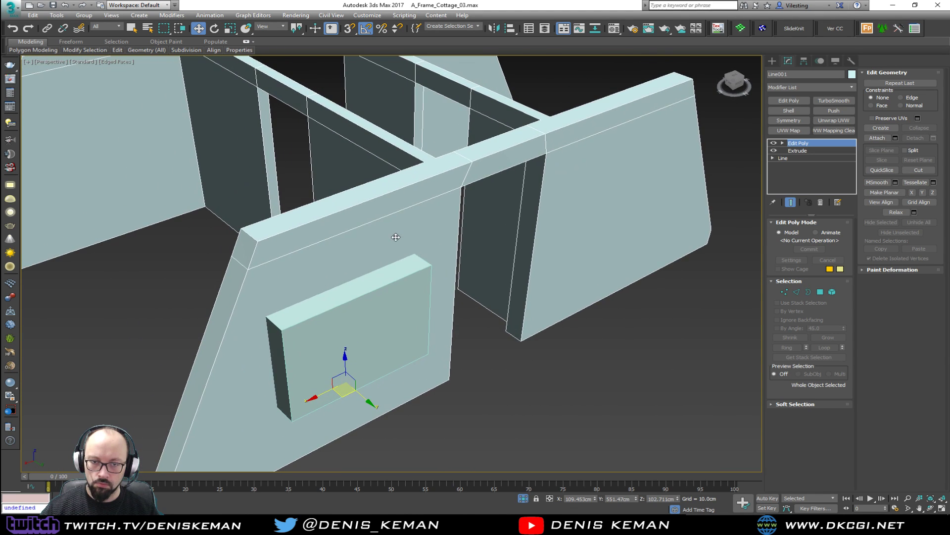
left_click(11, 8)
left_click(27, 86)
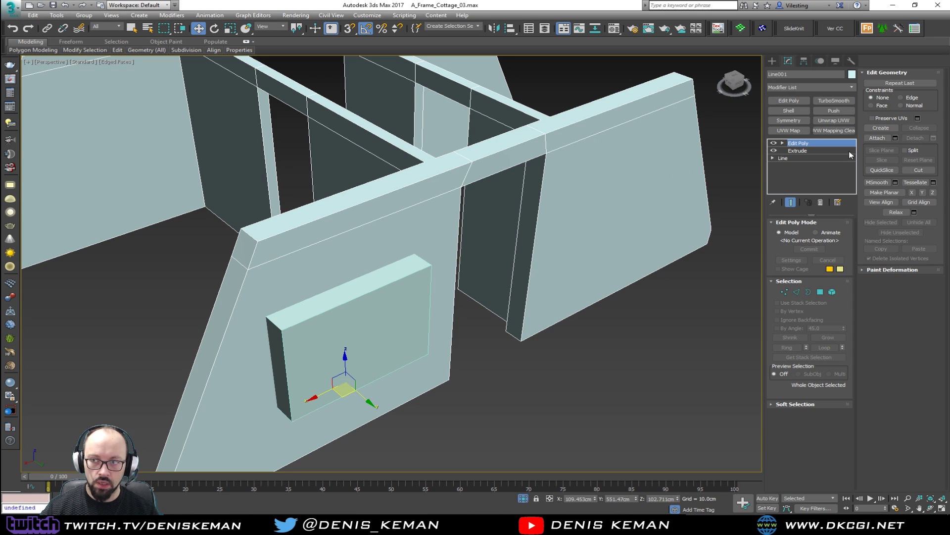
left_click(773, 61)
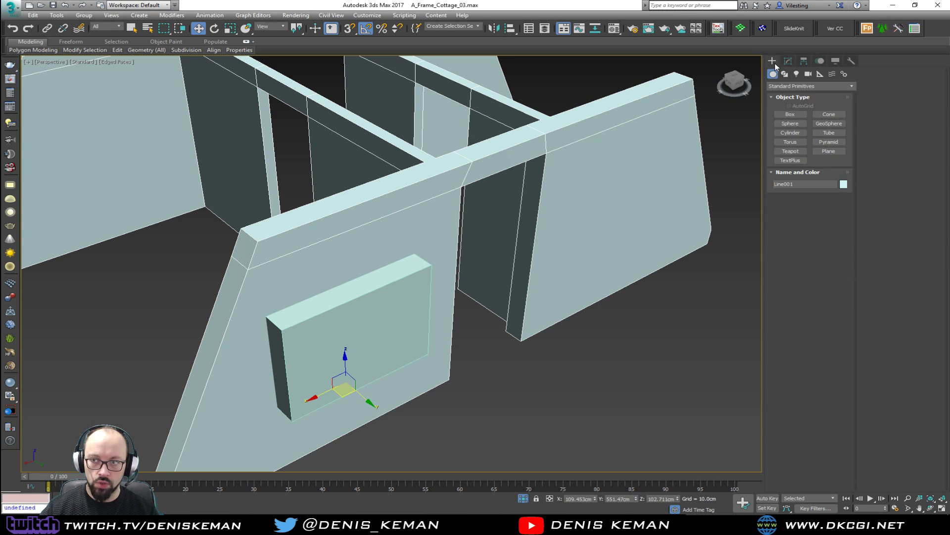
left_click(792, 86)
left_click(802, 111)
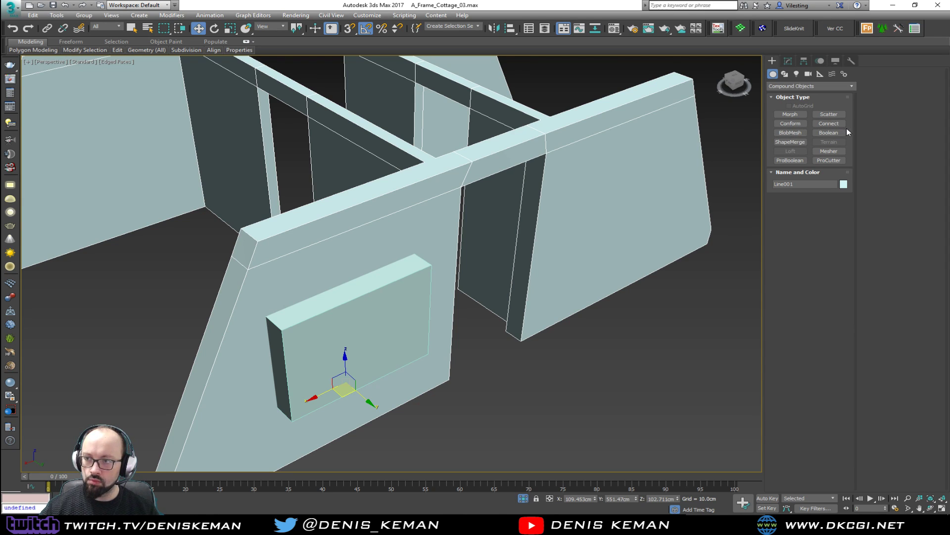
left_click(798, 160)
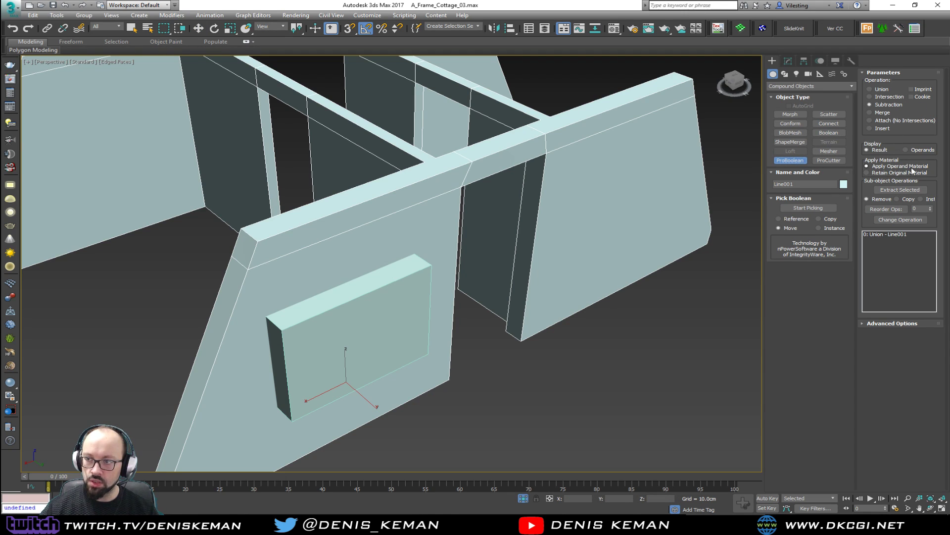
left_click(808, 209)
left_click(381, 342)
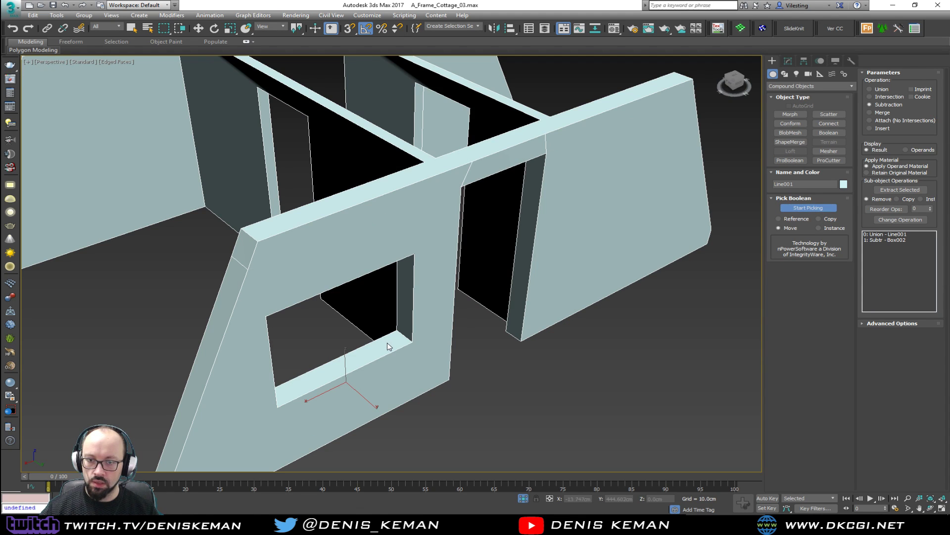
Step: Check the shading of the cut walls and undo the ProBoolean subtraction of the box
middle_click_drag(406, 336, 341, 293, "alt")
key("ctrl+z")
left_click(117, 291)
middle_click_drag(132, 286, 207, 249, "alt")
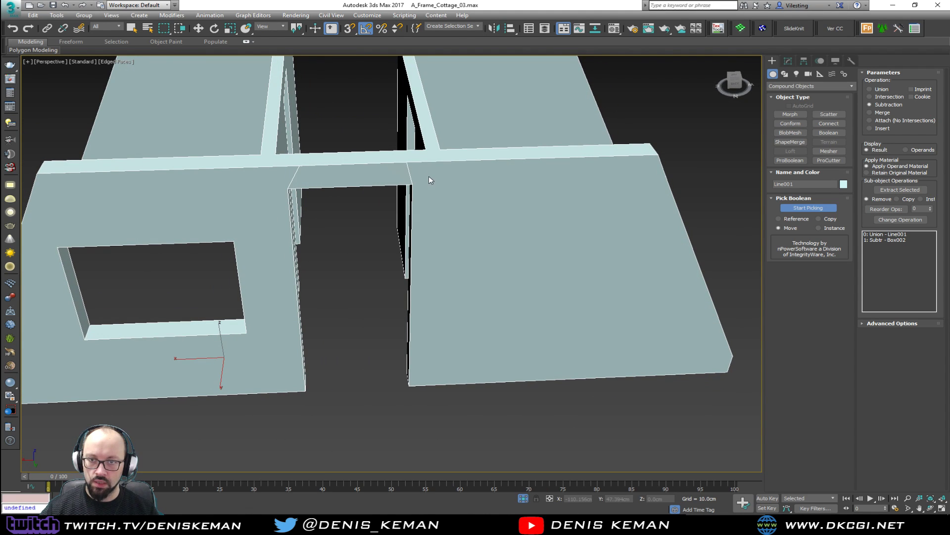
key("ctrl+z")
mouse_move(435, 174)
middle_mouse_down("alt")
mouse_move(420, 182)
mouse_move(447, 215)
mouse_move(448, 238)
mouse_move(447, 176)
middle_mouse_up("alt")
key("w")
left_click(408, 263)
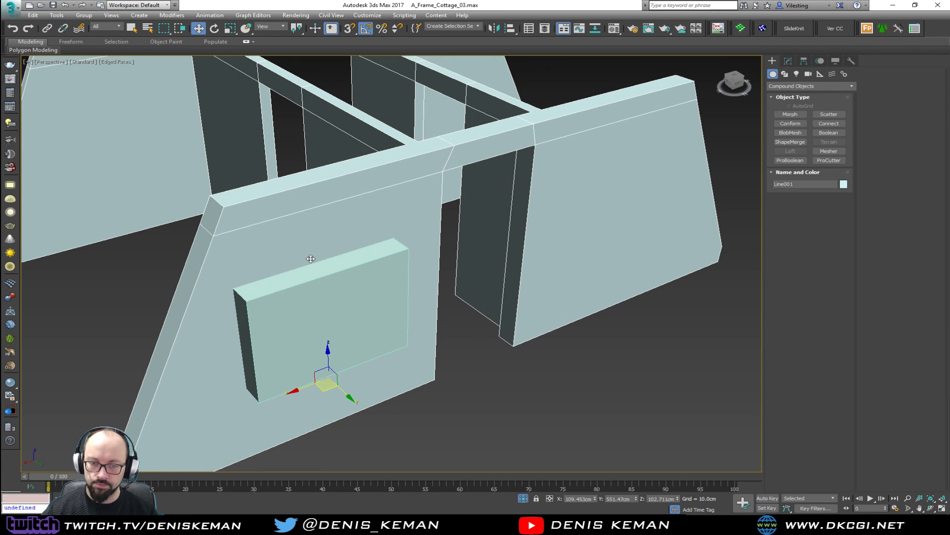
middle_click_drag(310, 259, 400, 229)
Step: Add an Edit Poly modifier to the wall object and enter its vertex level
left_click(789, 60)
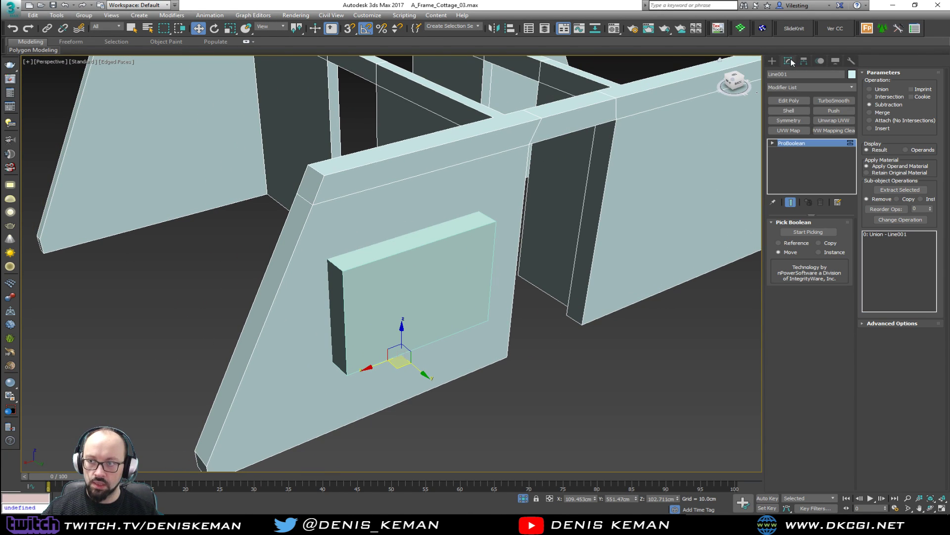
left_click(788, 100)
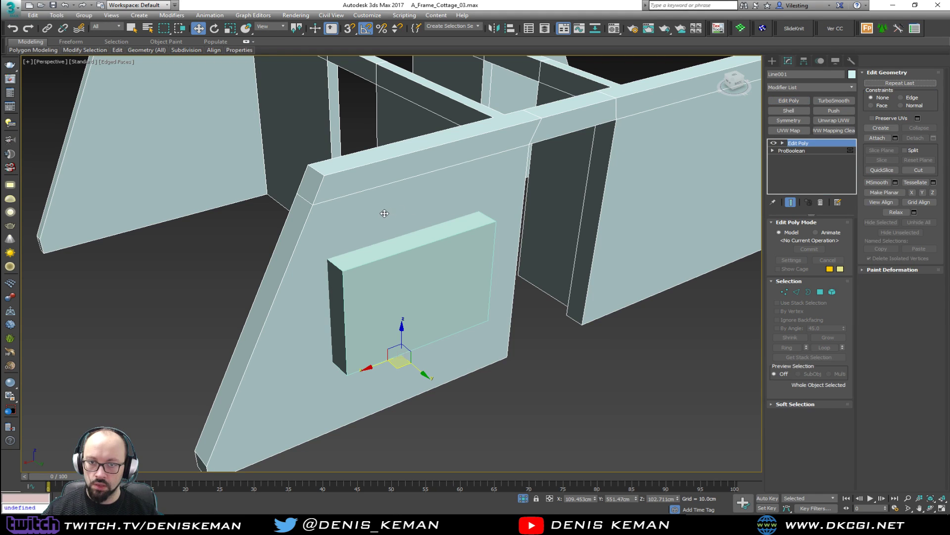
key("1")
Step: In the back view, cut a closed rectangle into the wall face by snapping to the box's four corners
key("alt+c")
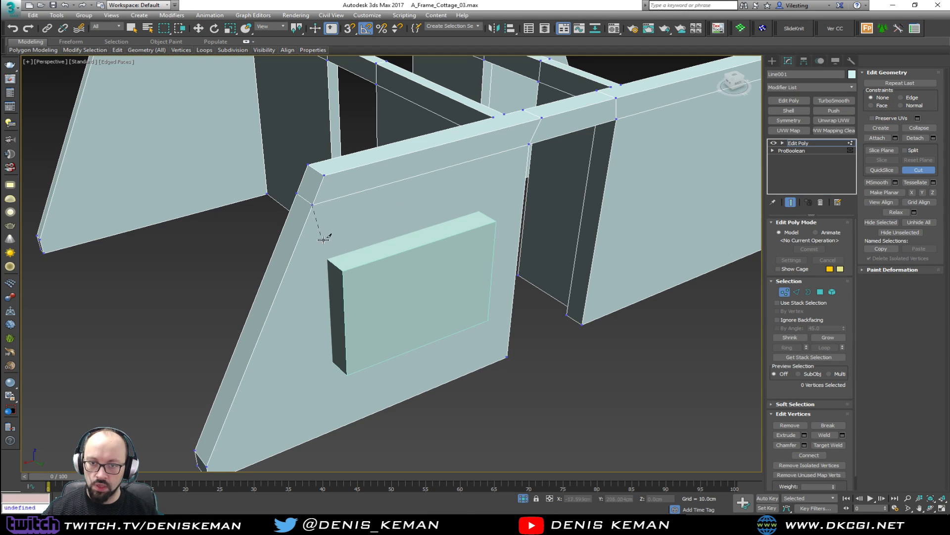
key("alt+w")
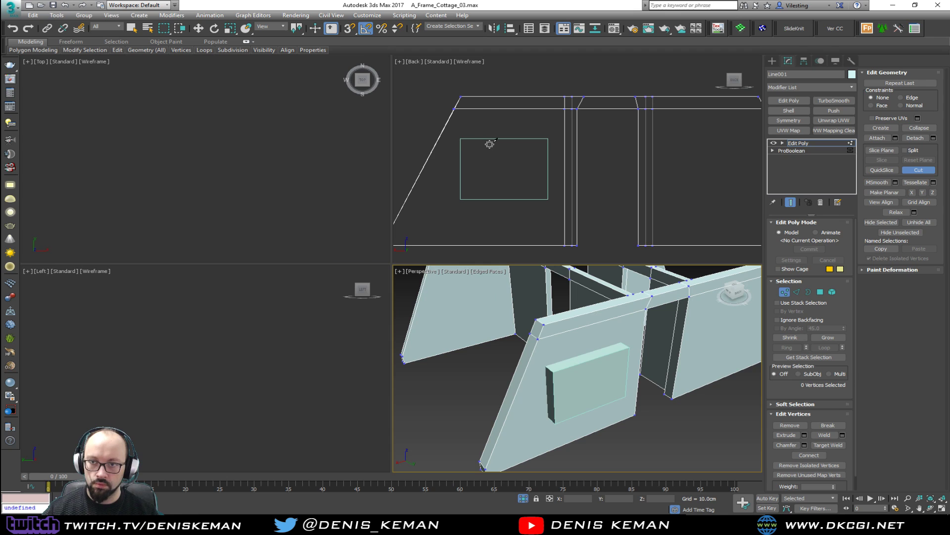
key("alt+w")
middle_click_drag(250, 199, 387, 213)
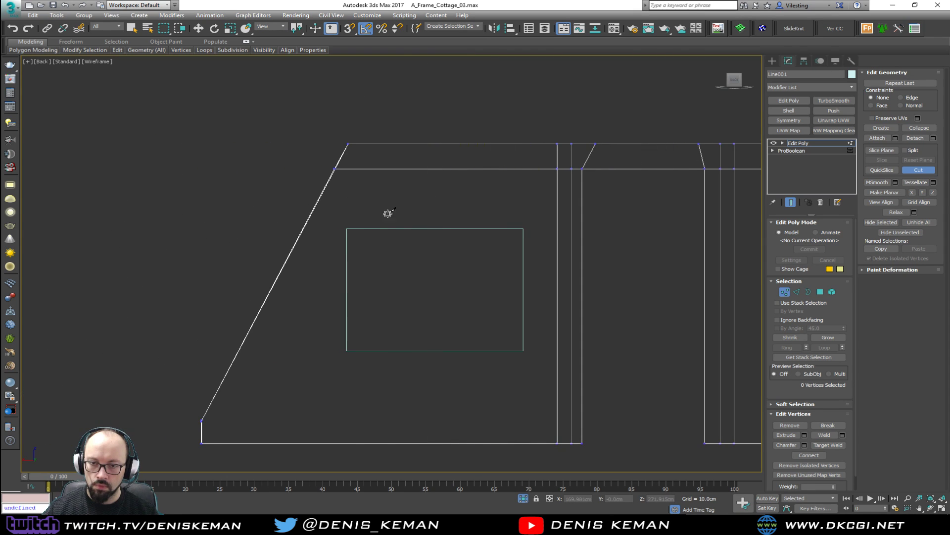
left_click(346, 228)
left_click(523, 228)
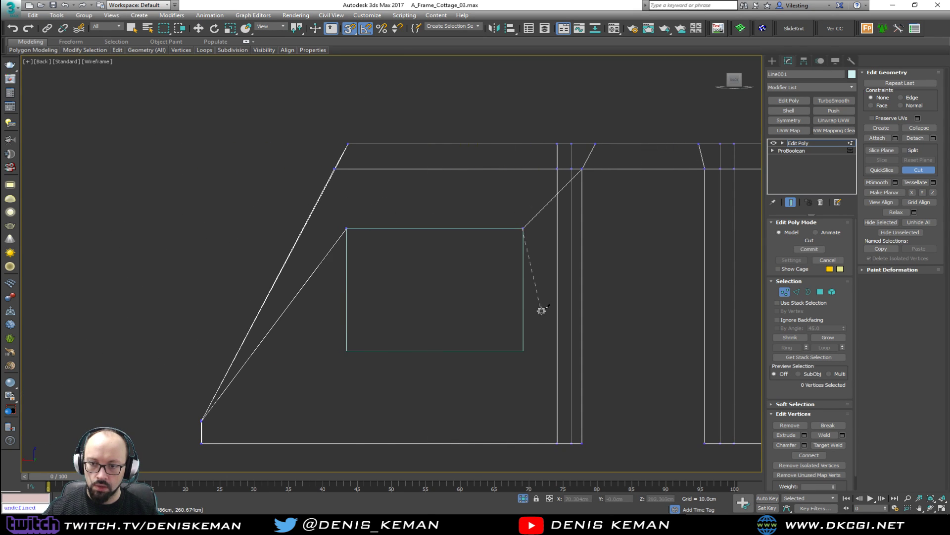
left_click(523, 349)
left_click(346, 350)
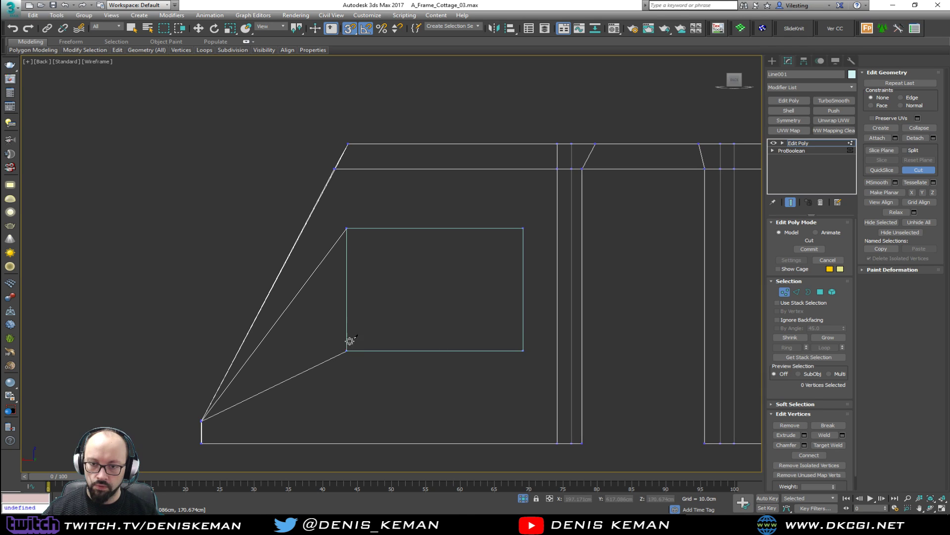
left_click(347, 229)
right_click(387, 241)
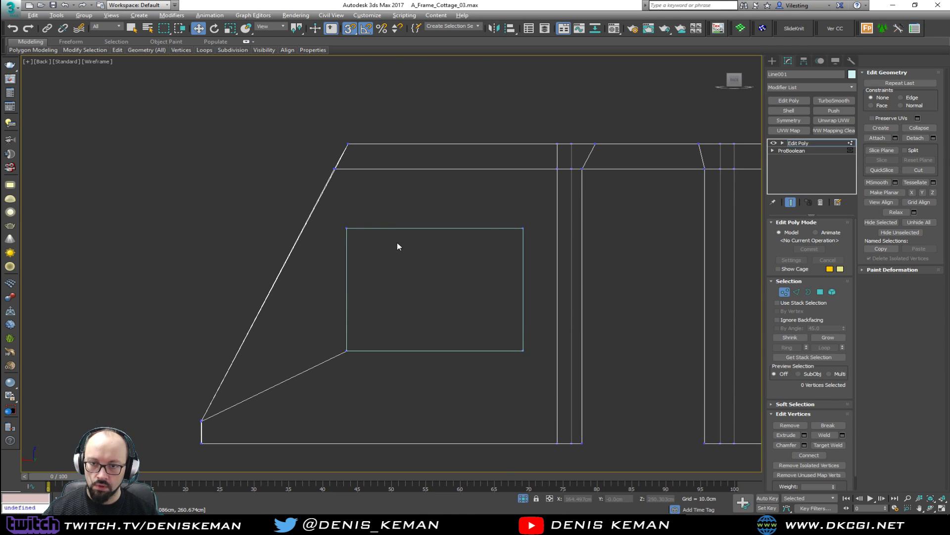
Step: Leave the vertex level, turn snapping off and move the box sideways clear of the cut outline on the wall
key("alt+w")
middle_click(583, 336)
key("alt+w")
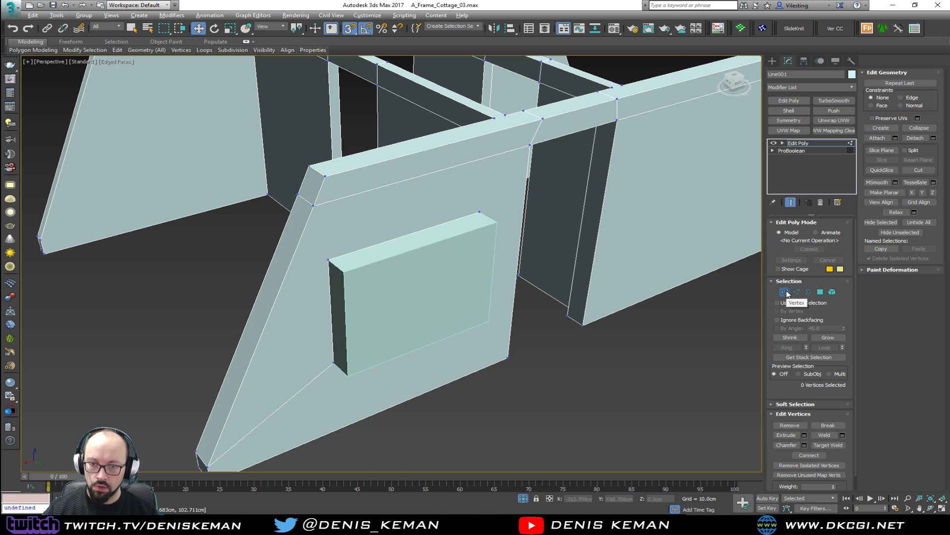
middle_click_drag(589, 289, 518, 275, "alt")
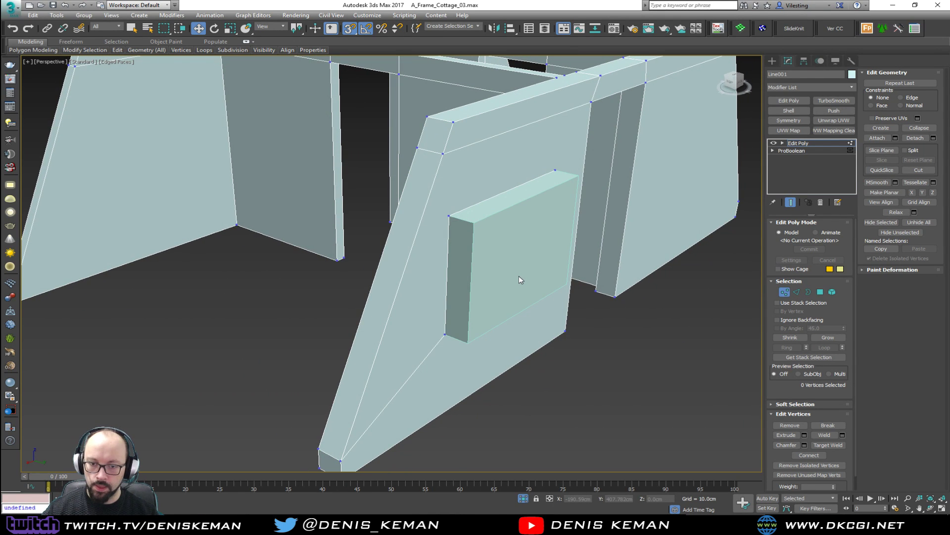
left_click(785, 292)
left_click(509, 257)
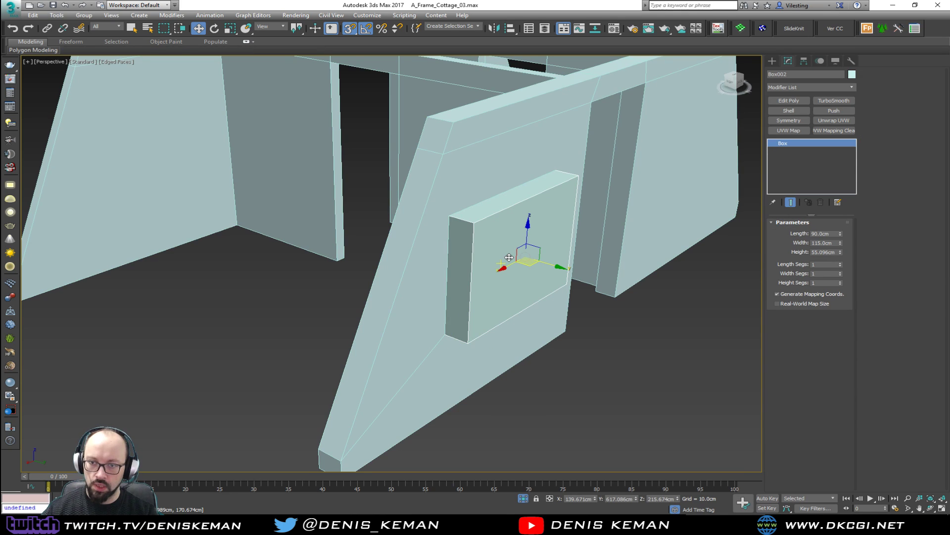
key("s")
left_click_drag(533, 264, 814, 262)
Step: Connect the three loose corners of the cut rectangle to the nearest corner vertices of the wall face
left_click(491, 270)
key("1")
left_click(443, 154)
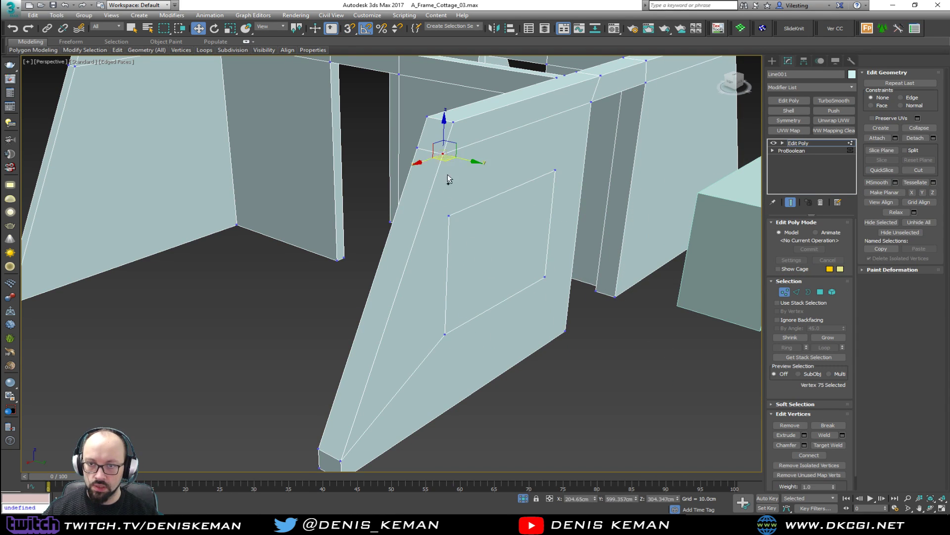
left_click(449, 214, "ctrl")
left_click(557, 171)
left_click(591, 102, "ctrl")
left_click(545, 278)
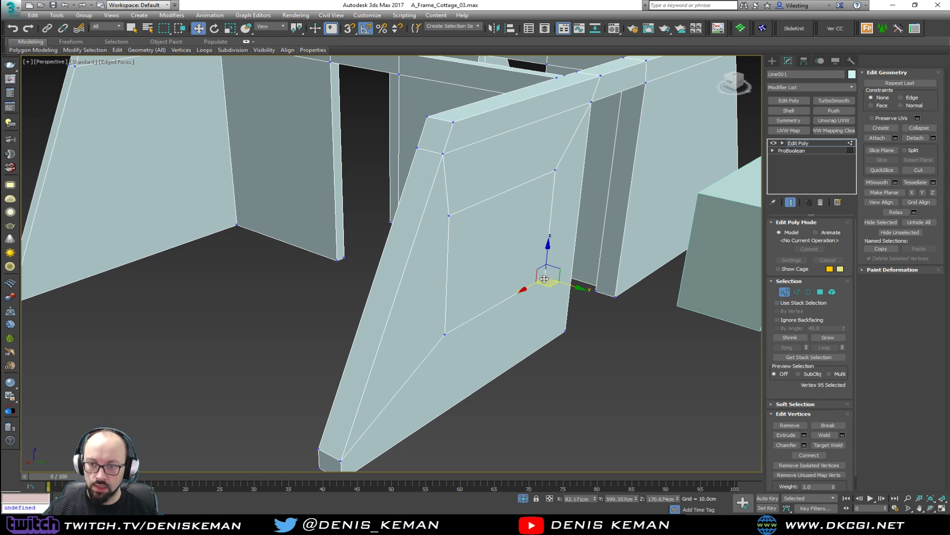
left_click(564, 330, "ctrl")
middle_click_drag(558, 323, 521, 254, "alt")
Step: Extrude the rectangular window polygon inward and move it through the wall's inner side to about Y 540 cm
key("4")
left_click(473, 257)
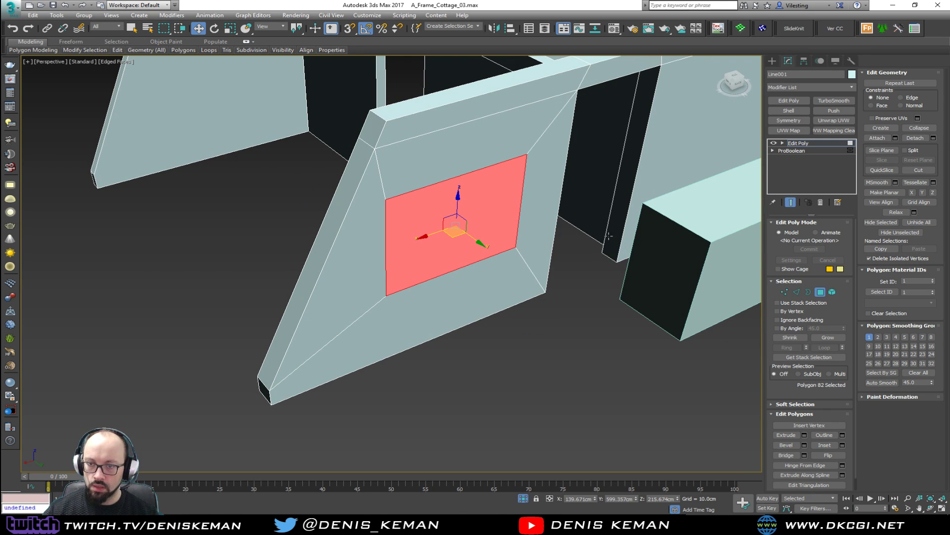
left_click(785, 435)
left_click_drag(484, 238, 455, 199)
right_click(454, 199)
left_click_drag(503, 259, 401, 216)
middle_click_drag(402, 216, 517, 200, "alt")
scroll(498, 177, "up", 4)
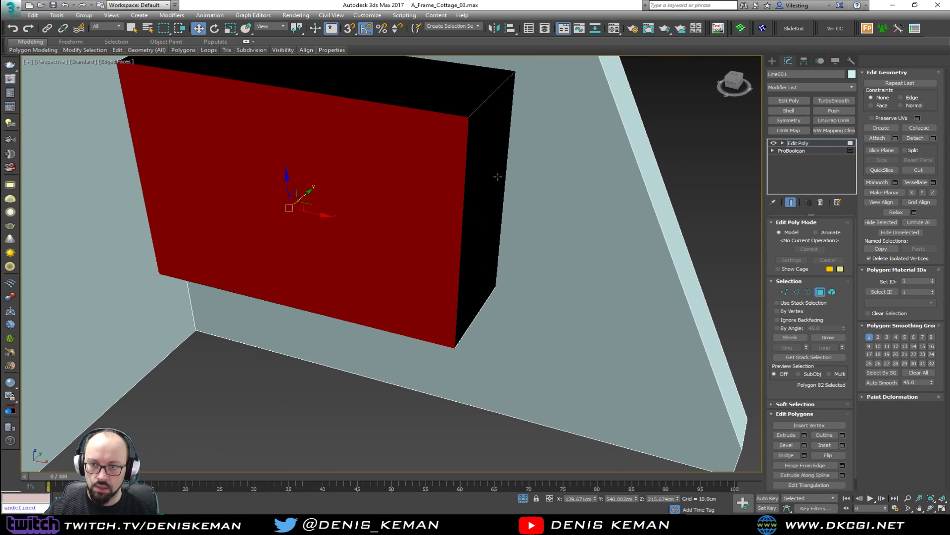
scroll(533, 269, "down", 4)
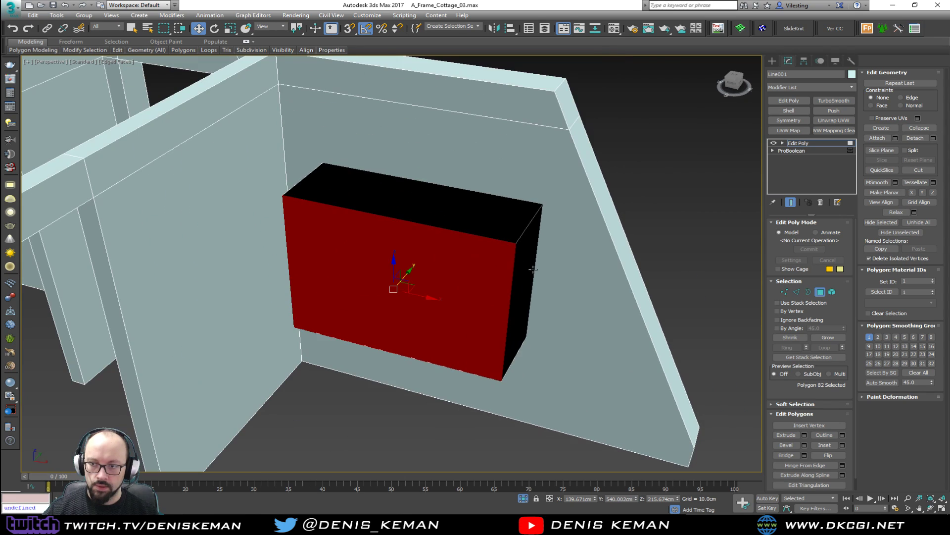
Step: Cut a rectangular outline into the wall's inner face around the protruding window block
left_click(819, 293)
key("1")
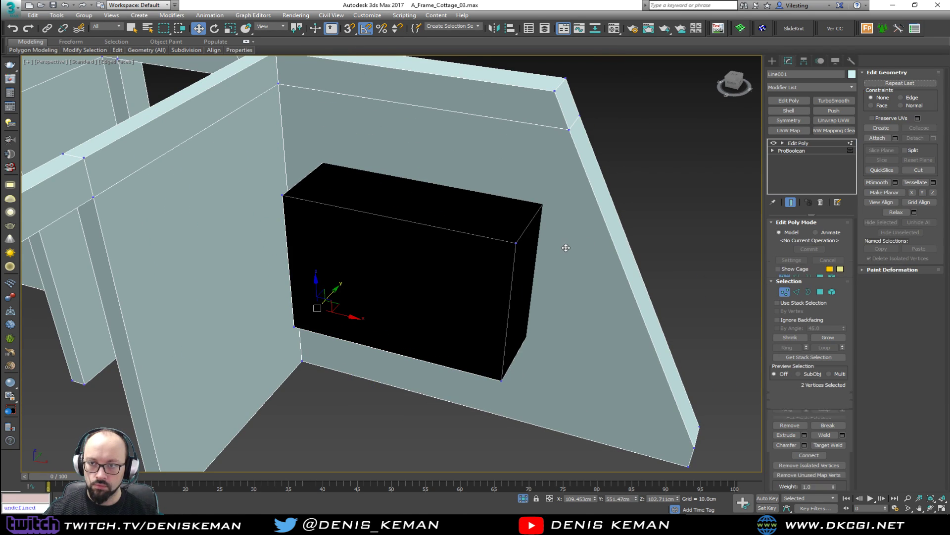
key("alt+c")
left_click(551, 200)
left_click(534, 346)
middle_click_drag(534, 346, 560, 341, "alt")
left_click(344, 306)
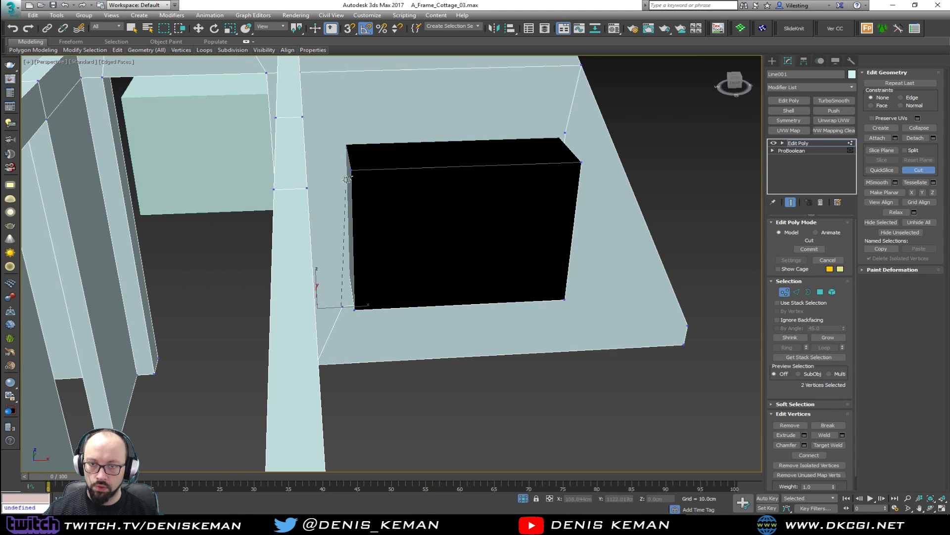
left_click(334, 142)
left_click(568, 132)
right_click(525, 159)
right_click(523, 164)
left_click(525, 176)
Step: Delete the end polygon of the window block protruding from the inner wall face
key("4")
left_click(463, 215)
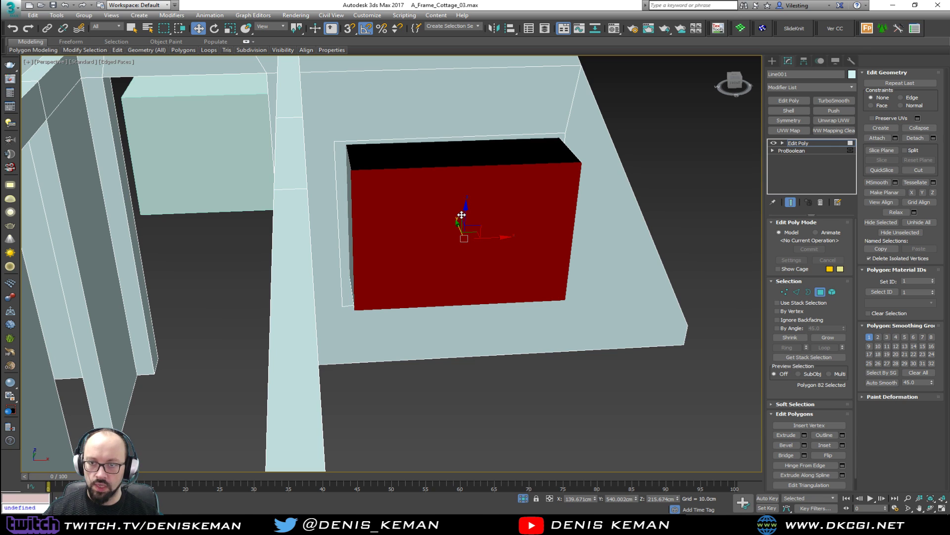
key("Delete")
Step: Snap the two upper corner vertices of the rectangle cut in the inner wall face to the window block's upper corners
middle_click_drag(514, 190, 422, 190, "alt")
key("1")
left_click(611, 190)
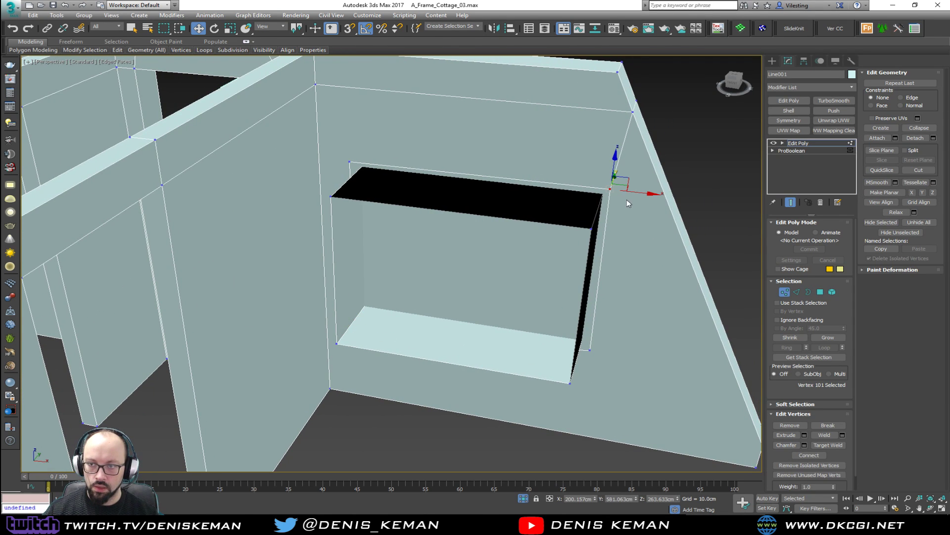
left_click_drag(630, 180, 602, 194)
key("s")
left_click(350, 163)
middle_click_drag(350, 162, 364, 177, "alt")
key("F3")
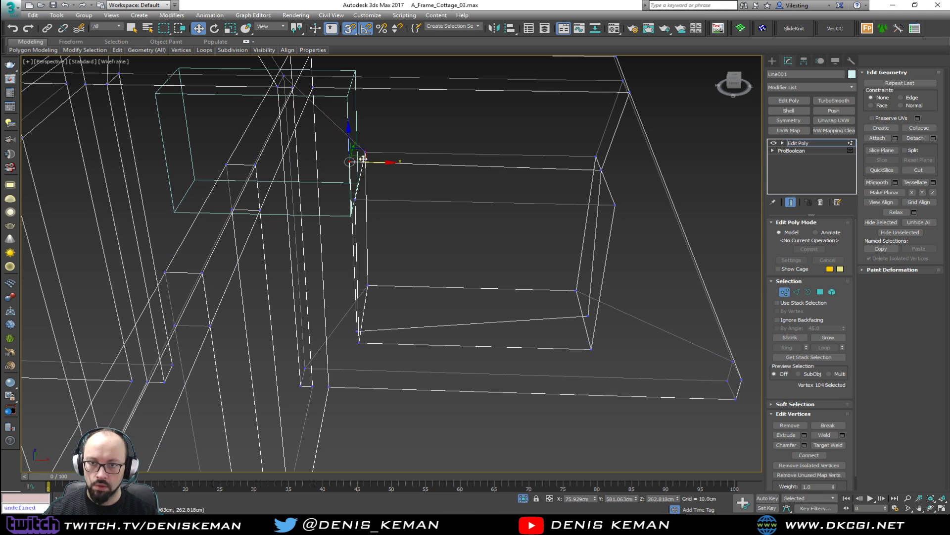
key("F3")
mouse_move(359, 153)
left_mouse_down()
mouse_move(351, 186)
mouse_move(362, 166)
left_mouse_up()
Step: Snap the two lower corner vertices of the cut rectangle to the window block's lower corners
middle_click_drag(366, 312, 359, 347, "alt")
left_click(361, 361)
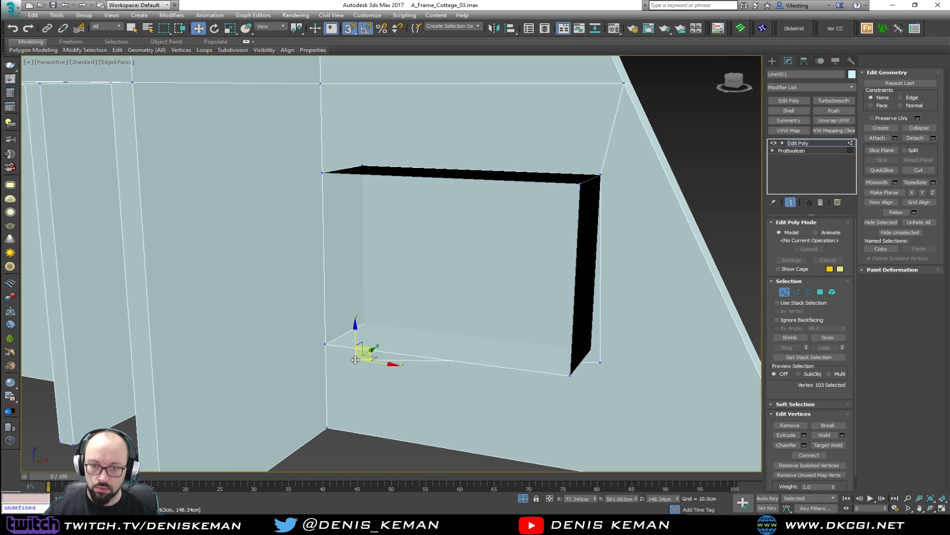
left_click_drag(370, 346, 365, 324)
left_click(603, 363)
left_click_drag(614, 353, 591, 349)
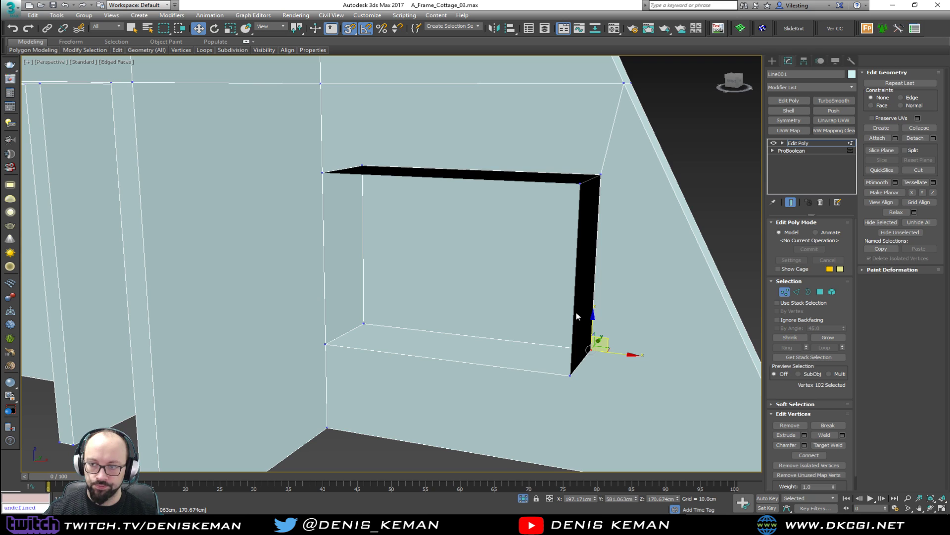
Step: Remove the side polygons of the window block protruding from the inner wall face
key("3")
left_click(563, 316)
left_click(593, 331)
key("alt+p")
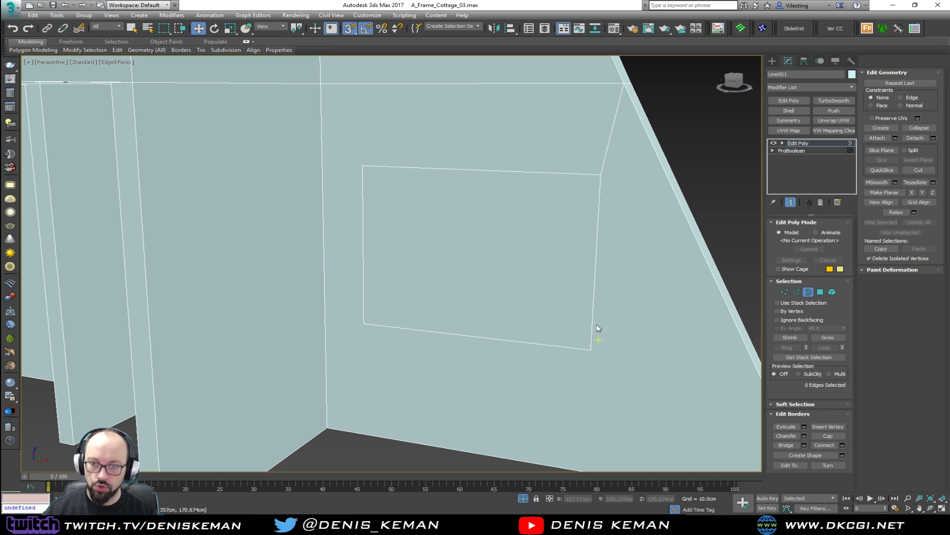
Step: Connect the three loose corners of the inner window rectangle to the nearest corner vertices of the inner wall face
key("1")
left_click(321, 84)
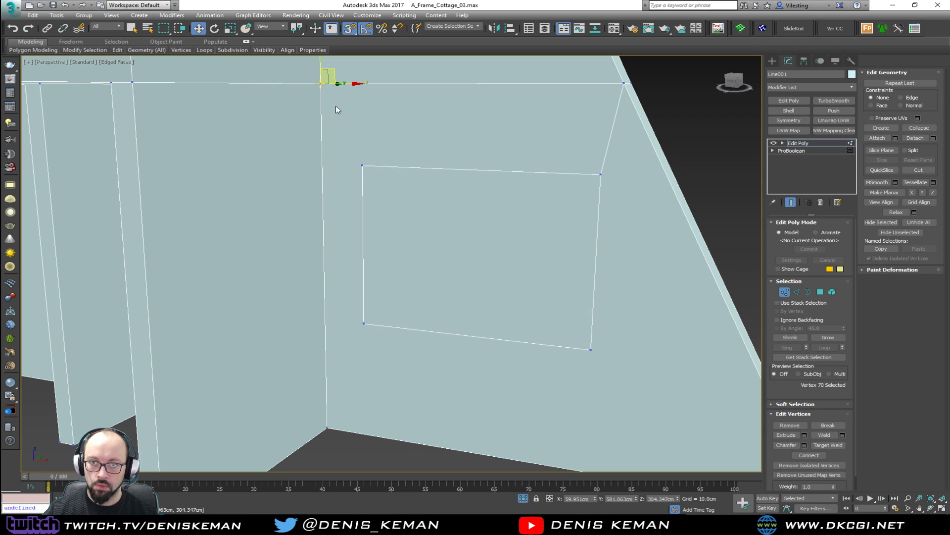
left_click(362, 165, "ctrl")
key("ctrl+shift+e")
left_click(362, 325)
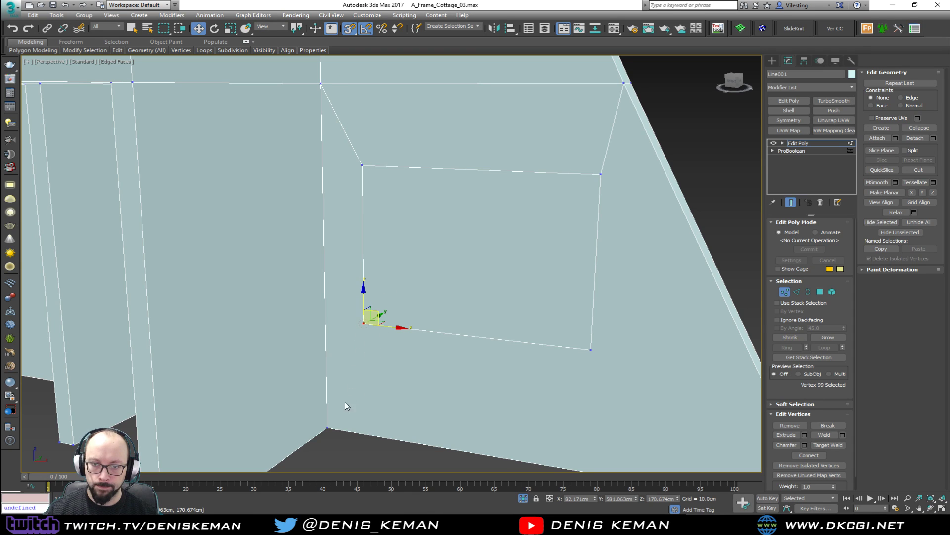
left_click(327, 426, "ctrl")
middle_click_drag(503, 385, 385, 324)
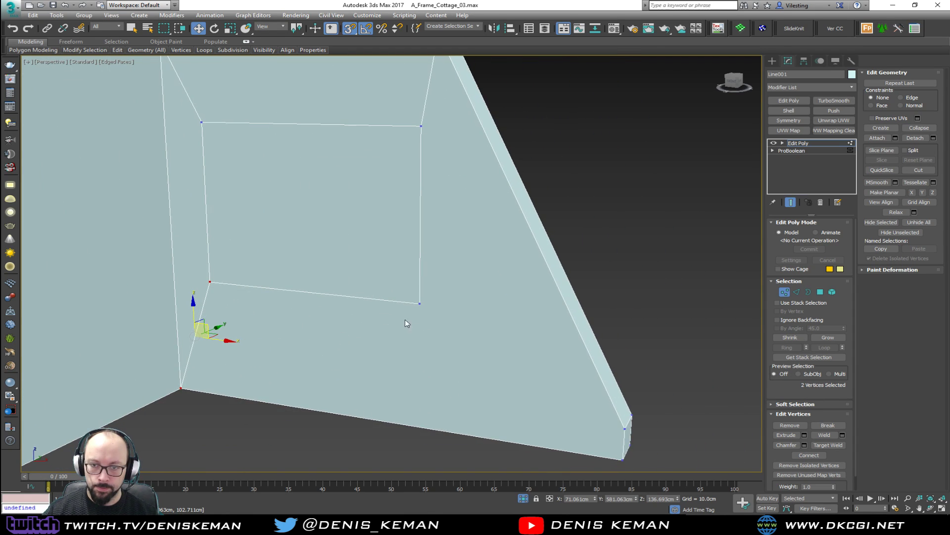
left_click(420, 304)
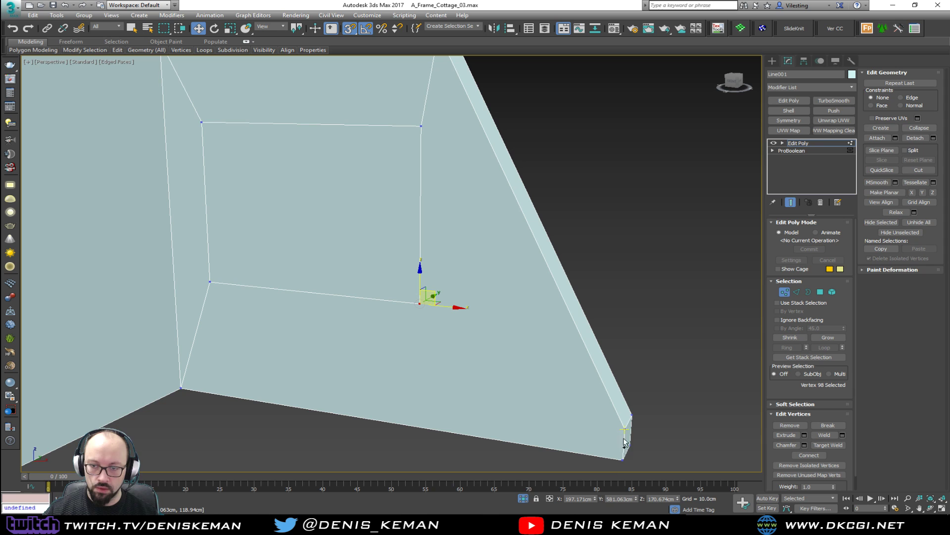
left_click(623, 460, "ctrl")
middle_click_drag(609, 384, 455, 331, "alt")
middle_click_drag(625, 308, 566, 272, "alt")
Step: Delete the window polygon on the inner wall face and bridge the inner and outer borders of the opening
key("4")
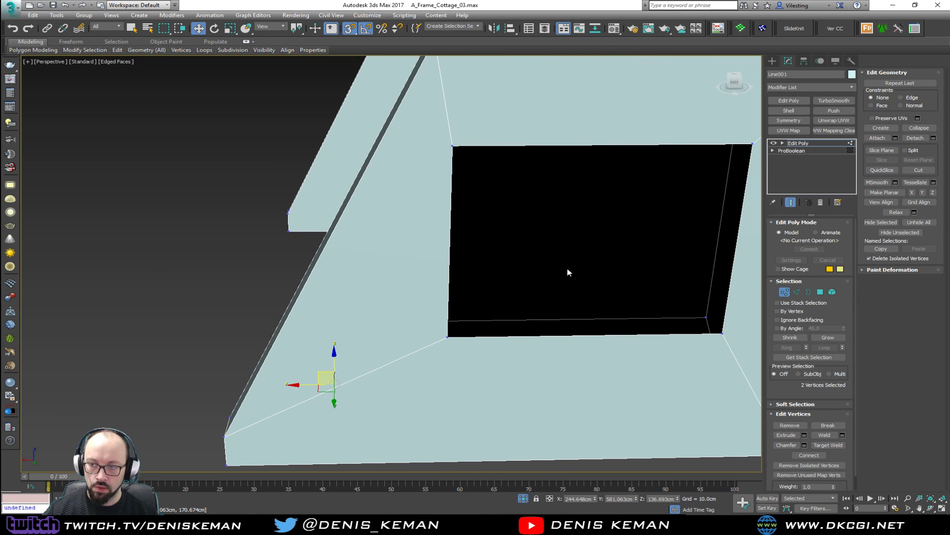
left_click(577, 264)
key("Delete")
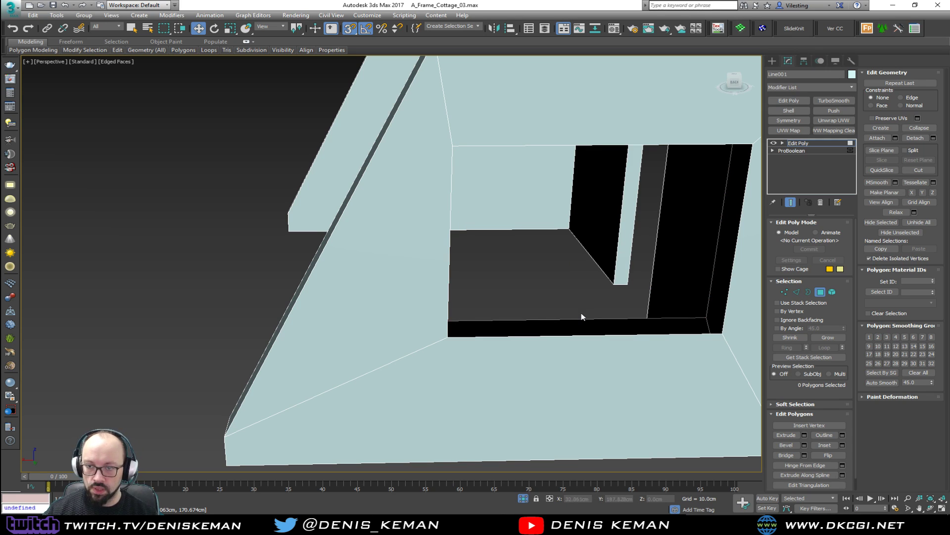
key("3")
left_click(578, 318)
left_click(792, 444)
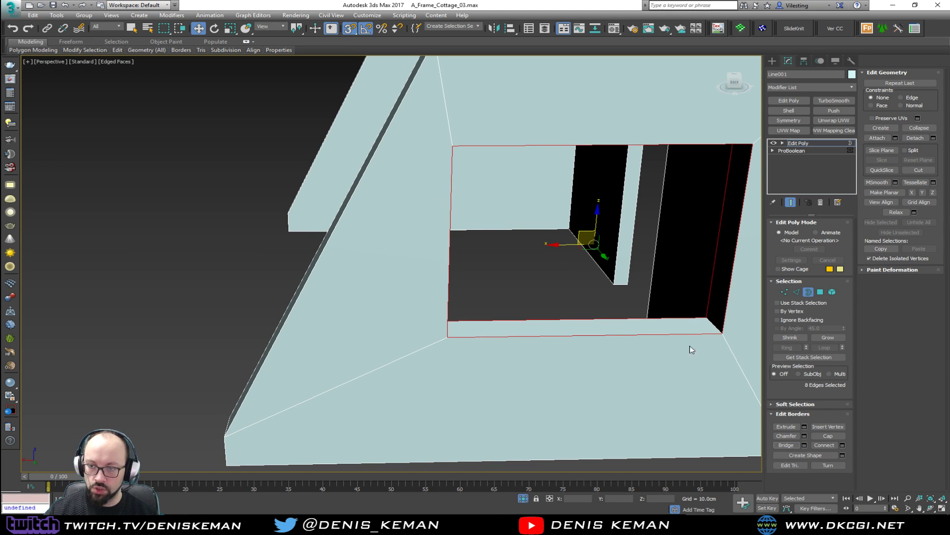
left_click(808, 292)
Step: Delete the 115 by 90 cm template box in front of the wall
left_click(646, 291)
middle_click_drag(646, 290, 427, 280)
scroll(424, 272, "down", 3)
left_click(426, 355)
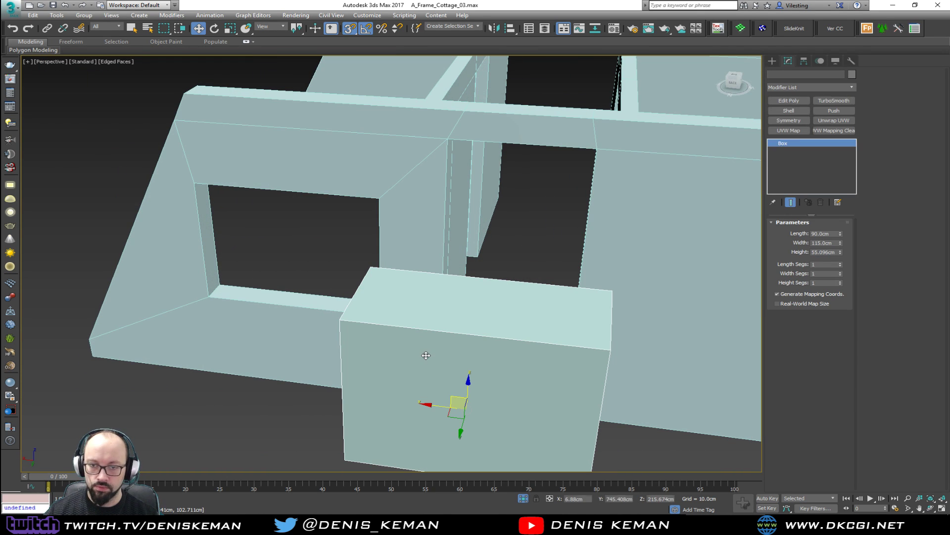
key("Delete")
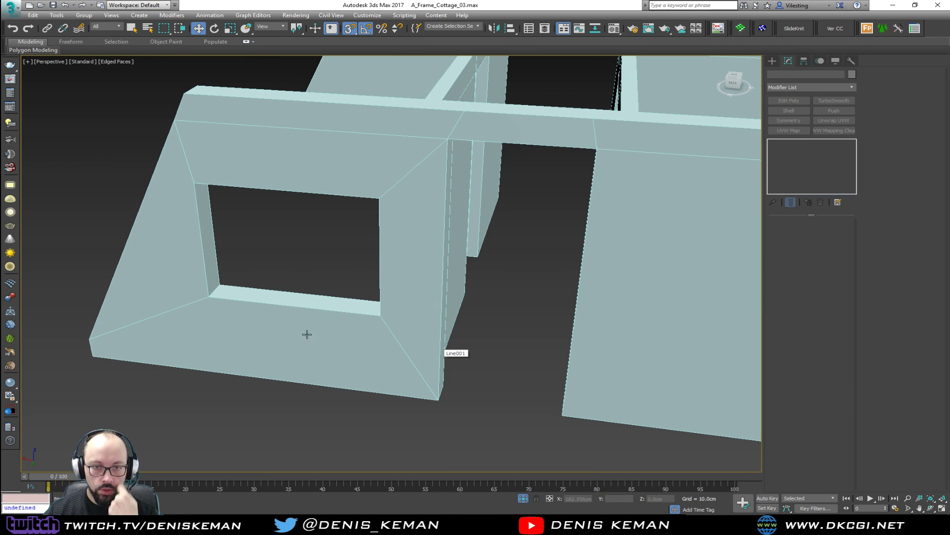
Step: End the isolation of the wall object to bring back the rest of the cottage
scroll(256, 305, "down", 5)
middle_click_drag(256, 305, 332, 370, "alt")
middle_click_drag(324, 337, 298, 349, "alt")
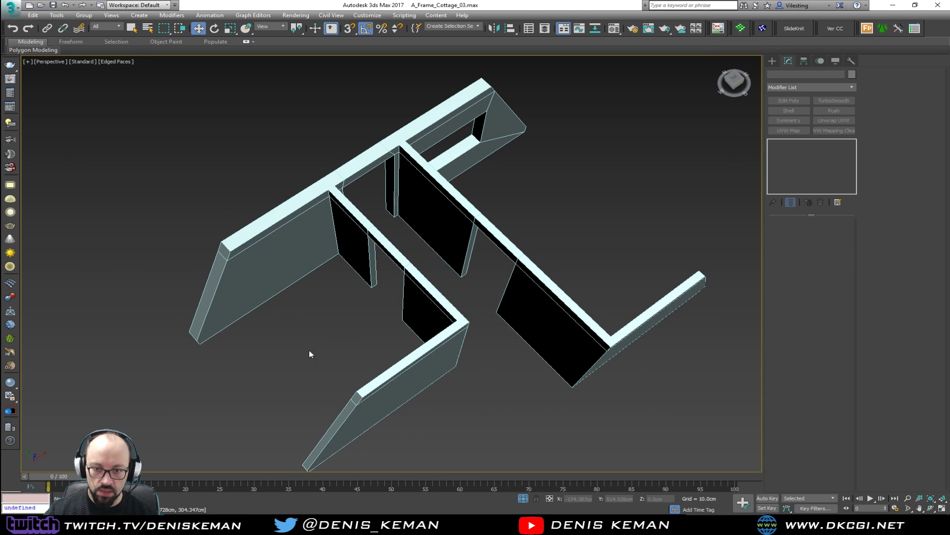
middle_click_drag(326, 299, 442, 266, "alt")
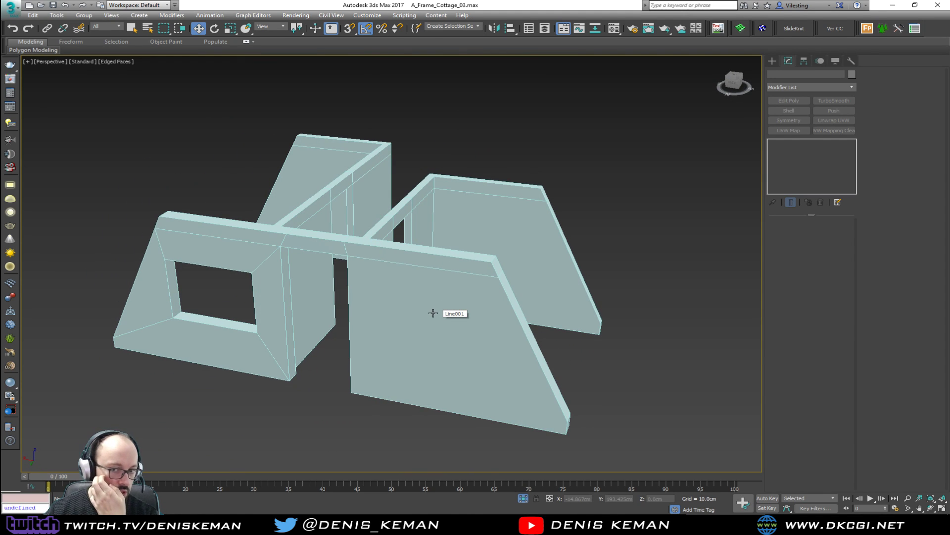
middle_click_drag(253, 350, 338, 320, "alt")
middle_click_drag(341, 358, 322, 334, "alt")
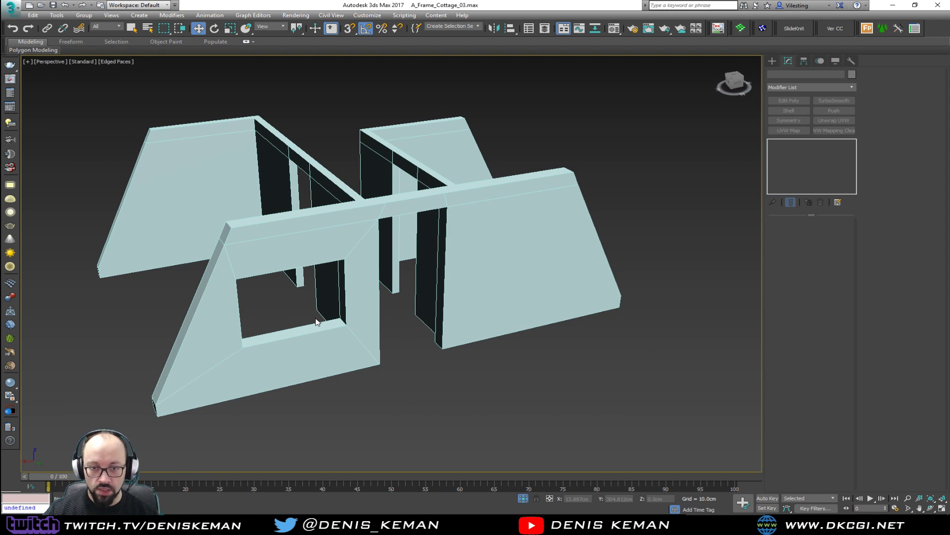
scroll(316, 321, "up", 10)
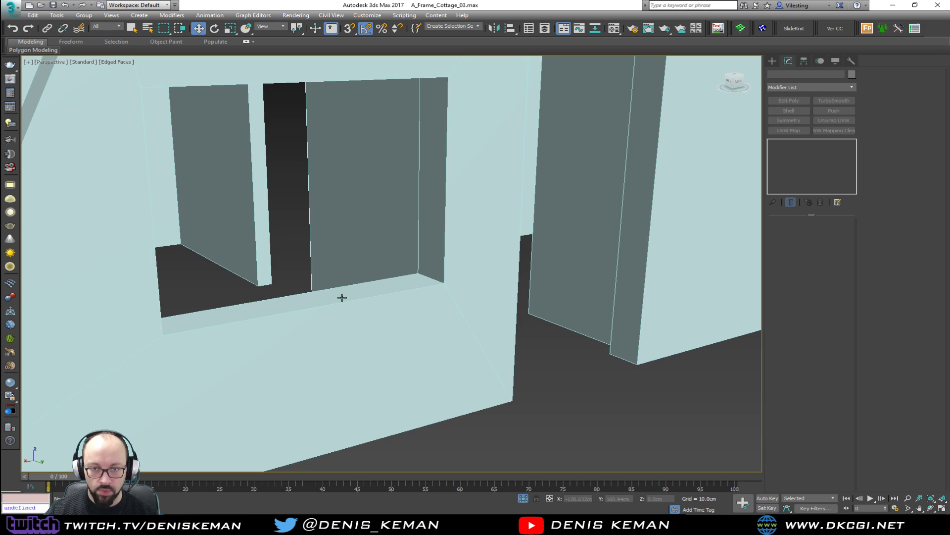
right_click(339, 264)
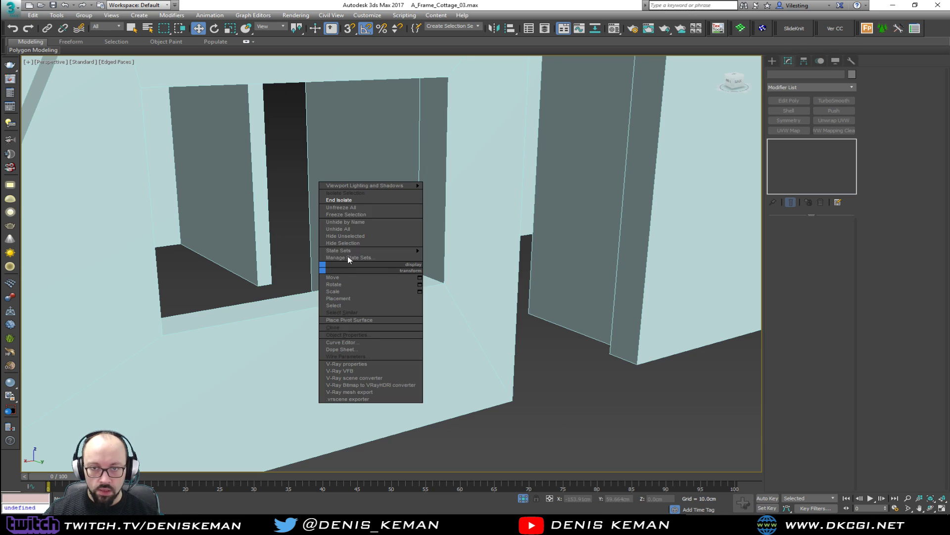
left_click(364, 201)
mouse_move(448, 276)
middle_mouse_down("alt")
mouse_move(399, 269)
mouse_move(449, 274)
middle_mouse_up("alt")
Step: Select all eight corner vertices of the wall's window opening on both wall faces
left_click(424, 343)
middle_click_drag(422, 340, 399, 370, "alt")
key("1")
key("F3")
left_click_drag(394, 259, 412, 277, "ctrl")
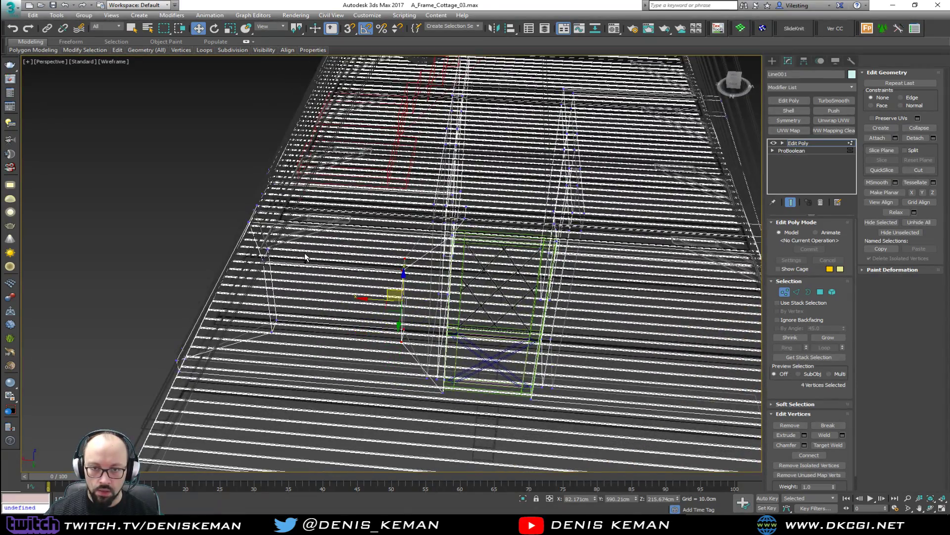
middle_click_drag(275, 275, 293, 275, "alt")
left_click_drag(291, 270, 253, 298, "ctrl")
left_click_drag(250, 372, 249, 372, "ctrl")
middle_click_drag(265, 362, 281, 312, "alt")
Step: Move the window opening's vertices to about X 142.5 cm and Z 232.5 cm, and deselect the wall
key("F3")
left_click_drag(340, 283, 350, 253)
mouse_move(358, 267)
middle_mouse_down("alt")
mouse_move(325, 263)
mouse_move(347, 256)
mouse_move(341, 264)
middle_mouse_up("alt")
left_click_drag(338, 248, 319, 290)
mouse_move(319, 290)
middle_mouse_down("alt")
mouse_move(373, 282)
mouse_move(452, 296)
mouse_move(520, 278)
mouse_move(461, 287)
mouse_move(514, 290)
mouse_move(487, 291)
middle_mouse_up("alt")
left_click_drag(382, 293, 405, 293)
middle_click_drag(405, 293, 254, 301, "alt")
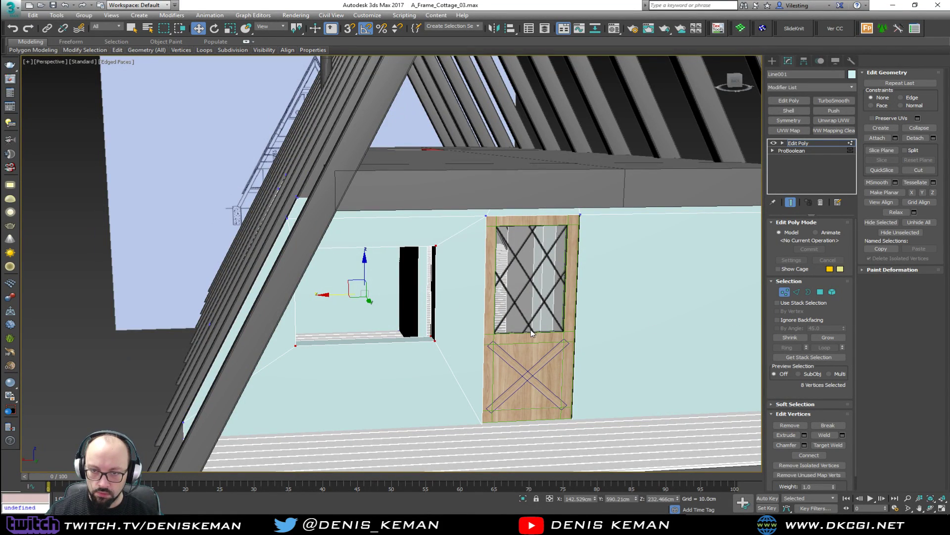
middle_click_drag(533, 334, 412, 273)
scroll(412, 273, "down", 3)
left_click(786, 293)
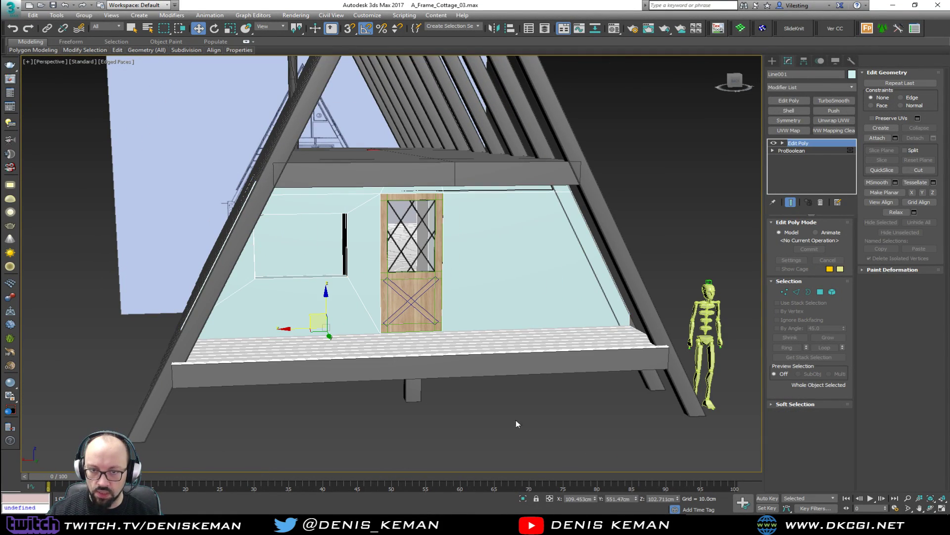
left_click(541, 409)
Step: Switch off the edged-faces display in the perspective viewport
mouse_move(540, 409)
middle_mouse_down("alt")
mouse_move(418, 367)
mouse_move(356, 282)
mouse_move(400, 347)
middle_mouse_up("alt")
scroll(352, 277, "up", 5)
key("F4")
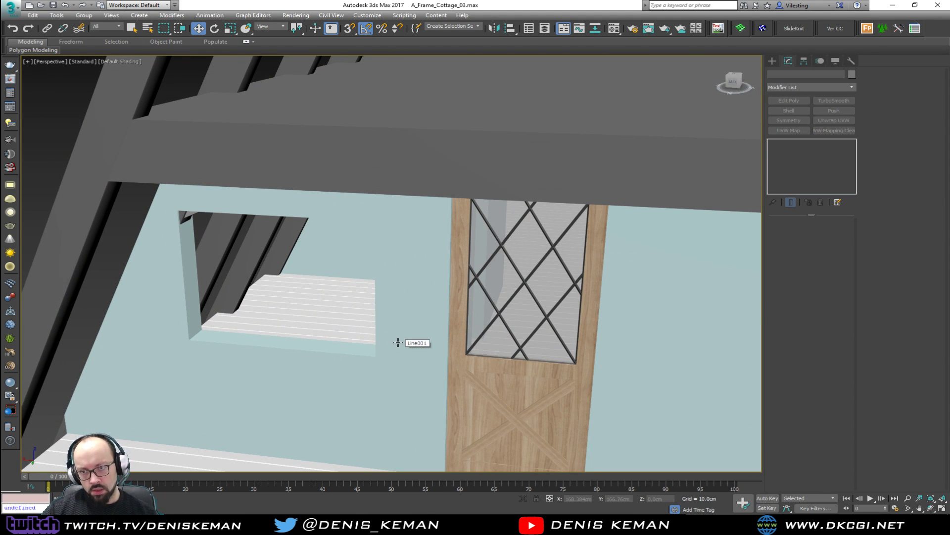
Step: Examine the window opening's placement relative to the door, the slanted beams and the small supports behind it
scroll(398, 342, "up", 2)
middle_click_drag(398, 342, 341, 294)
scroll(343, 294, "down", 2)
scroll(347, 294, "down", 5)
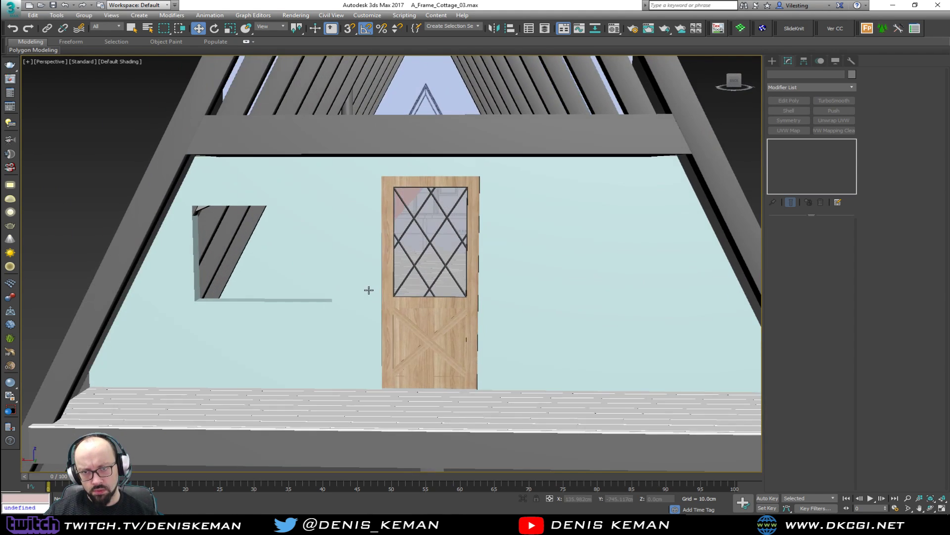
middle_click_drag(368, 290, 354, 293, "alt")
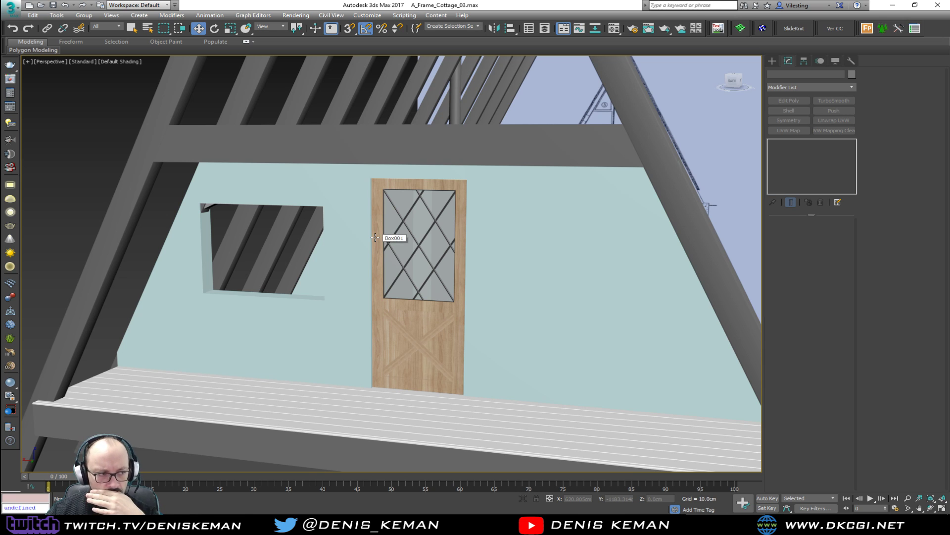
middle_click_drag(301, 238, 427, 252, "alt")
middle_click_drag(433, 199, 321, 192, "alt")
middle_click_drag(619, 189, 286, 217, "alt")
middle_click_drag(207, 213, 613, 216)
middle_click_drag(364, 258, 328, 242, "alt")
scroll(313, 222, "up", 5)
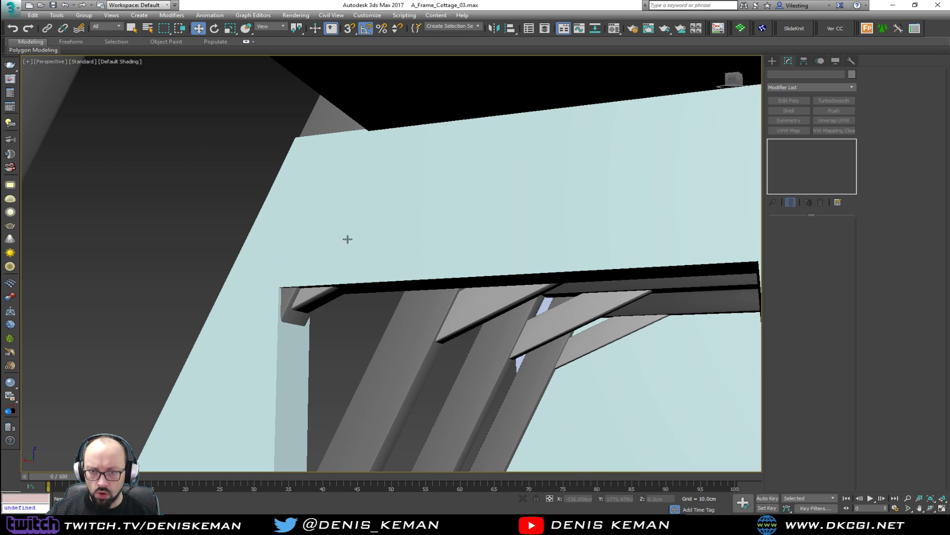
left_click(340, 260)
key("F3")
left_click(315, 295)
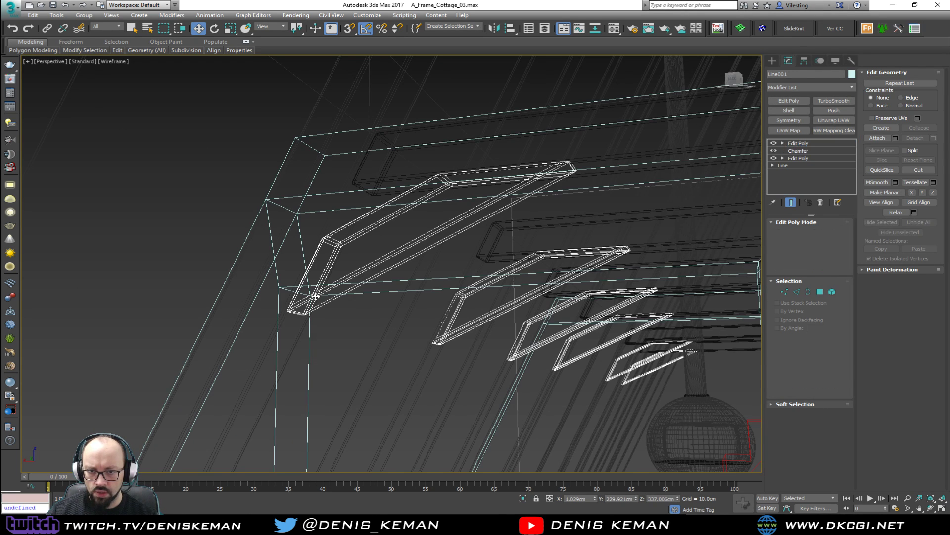
left_click(831, 292)
left_click(319, 301)
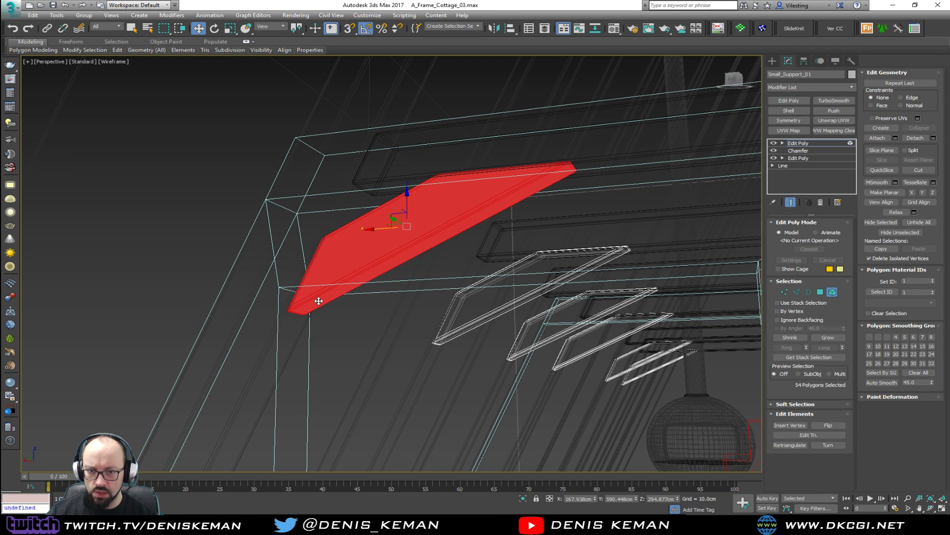
key("F3")
left_click(379, 315)
middle_click_drag(378, 315, 359, 297, "alt")
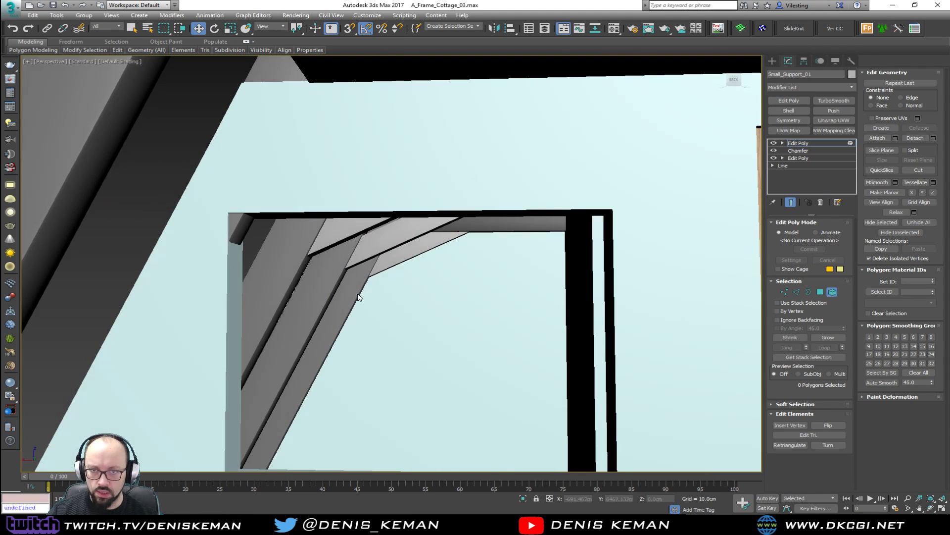
left_click(832, 292)
key("1")
key("F3")
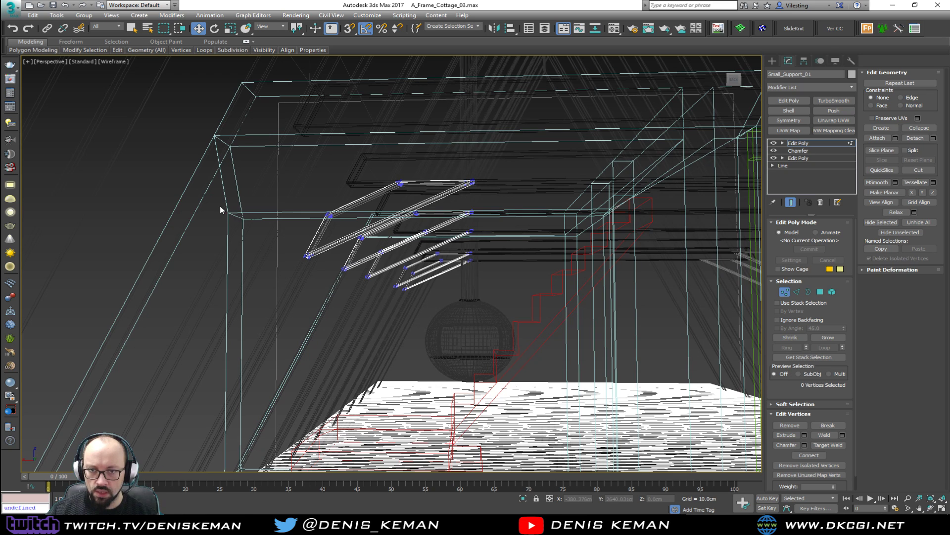
key("1")
Step: Move the window opening's eight corner vertices toward the door to about X 132.5 cm, and deselect the wall
left_click(241, 212)
key("1")
left_click_drag(220, 205, 264, 227)
key("ctrl+z")
middle_click_drag(296, 238, 267, 199)
scroll(267, 199, "down", 4)
key("F3")
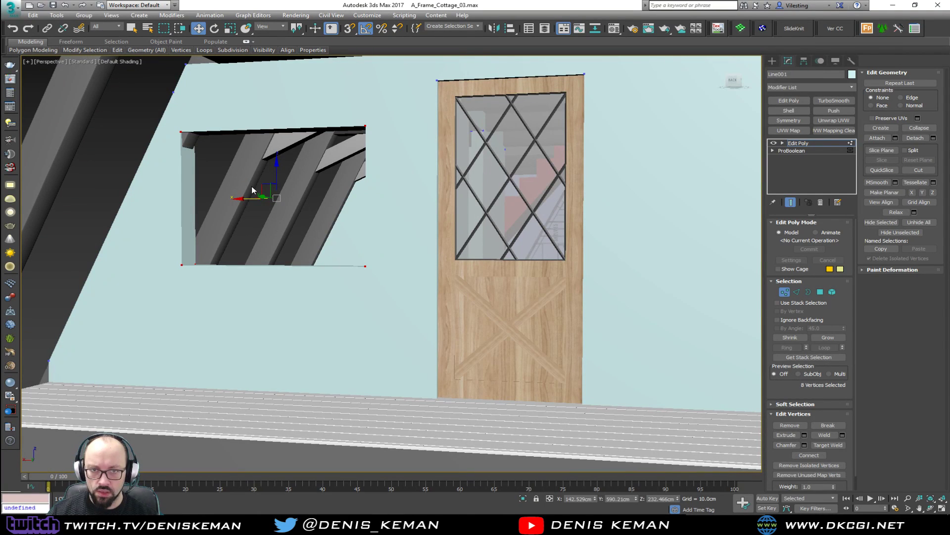
key("alt")
left_click_drag(248, 198, 265, 198)
middle_click_drag(265, 198, 492, 230, "alt")
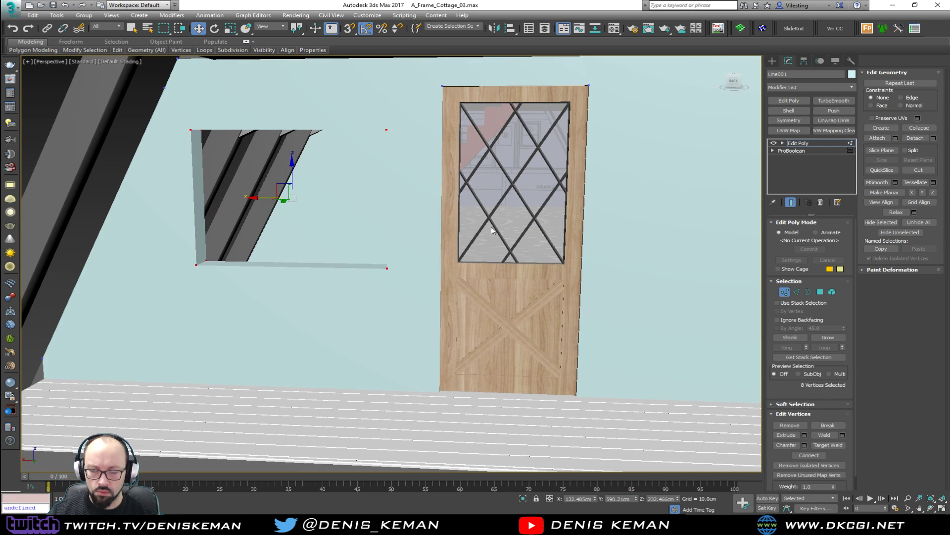
left_click(785, 291)
scroll(666, 317, "down", 5)
left_click(210, 213)
mouse_move(431, 271)
middle_mouse_down("alt")
mouse_move(446, 266)
mouse_move(431, 271)
middle_mouse_up("alt")
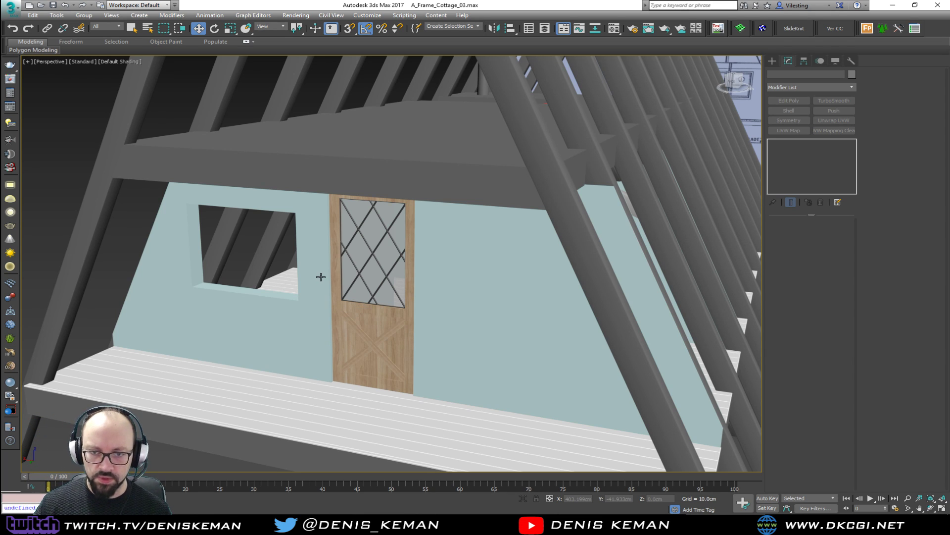
scroll(321, 277, "up", 3)
middle_click_drag(321, 277, 414, 323, "alt")
left_click(661, 519)
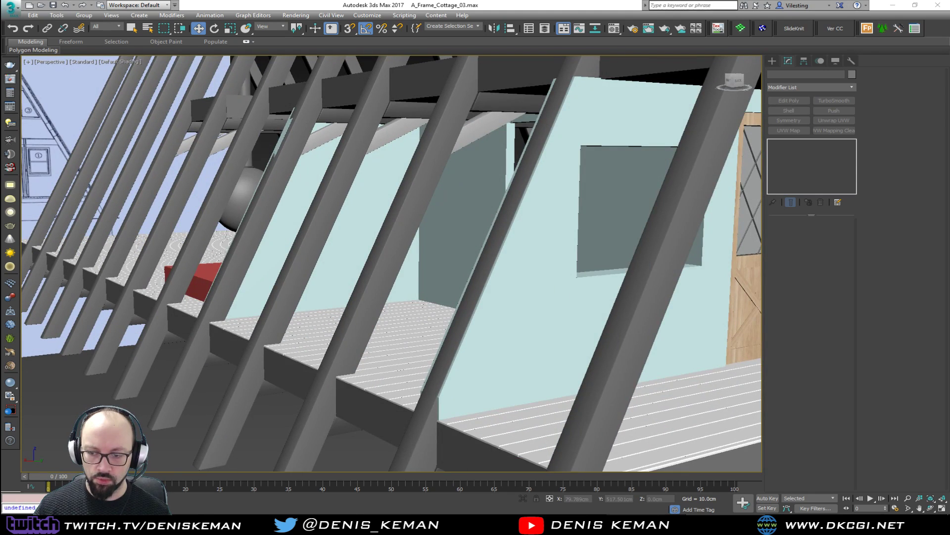
left_click_drag(444, 60, 0, 61)
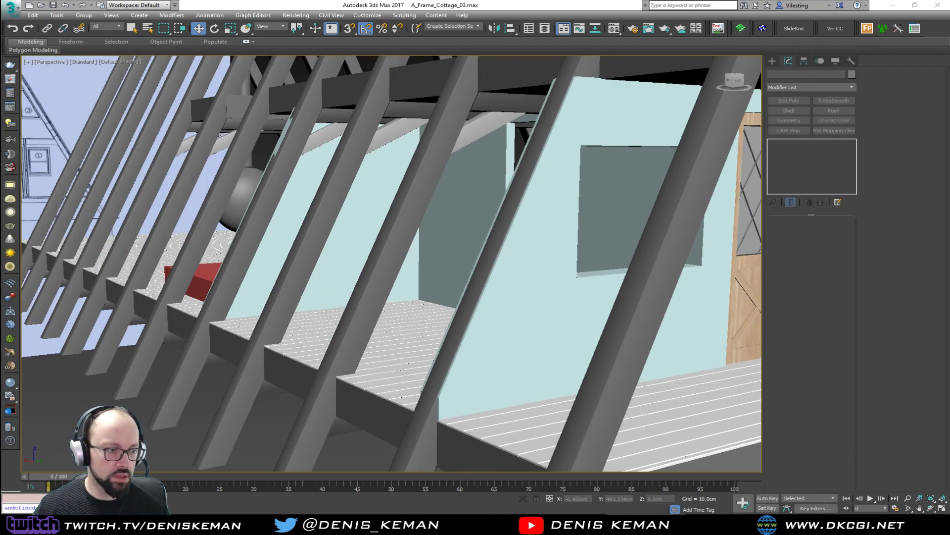
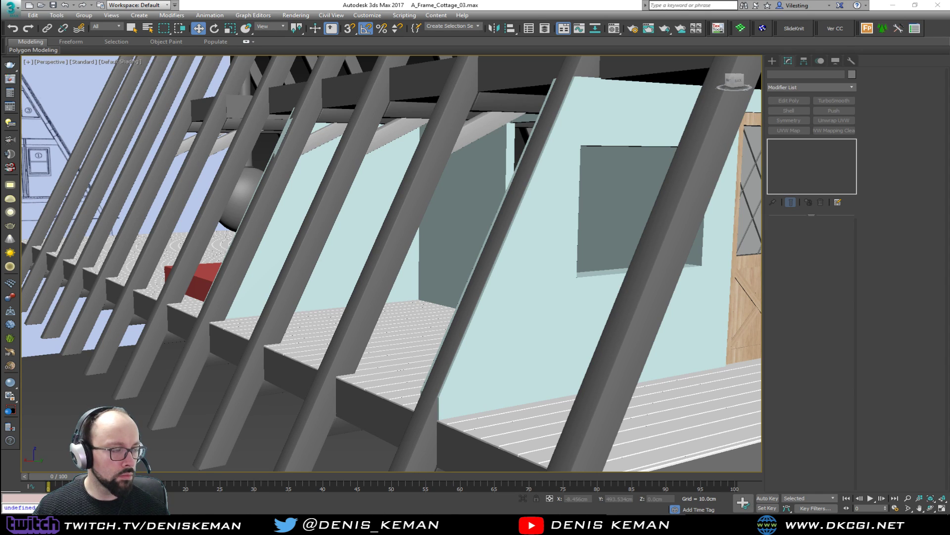
left_click_drag(0, 68, 339, 70)
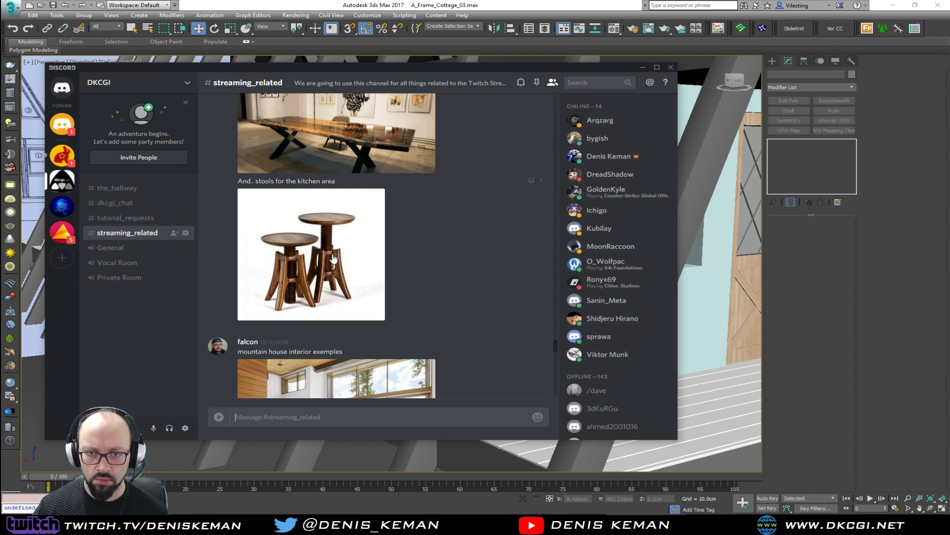
left_click_drag(401, 69, 0, 86)
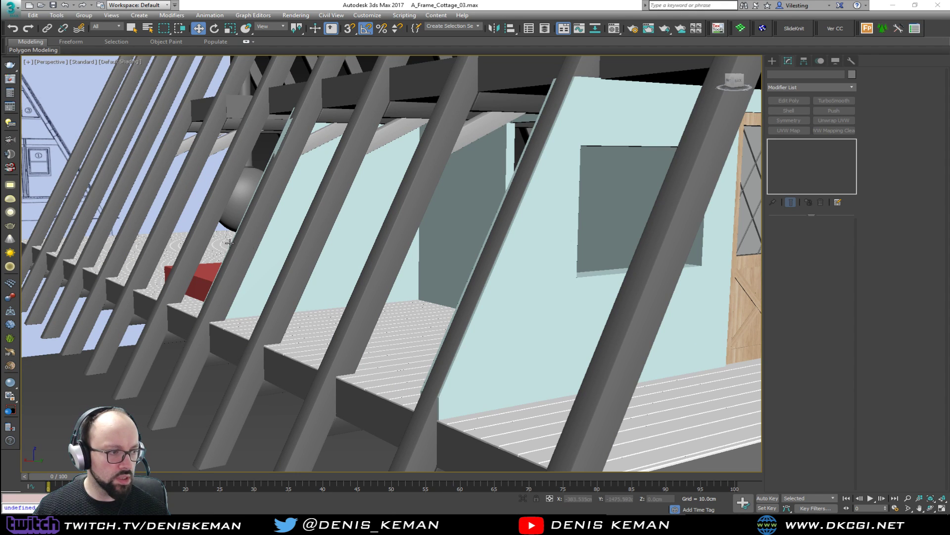
Step: Select the cottage wall around the window opening and switch on edged faces in the perspective viewport
middle_click_drag(316, 317, 226, 285)
middle_click_drag(513, 274, 482, 195, "alt")
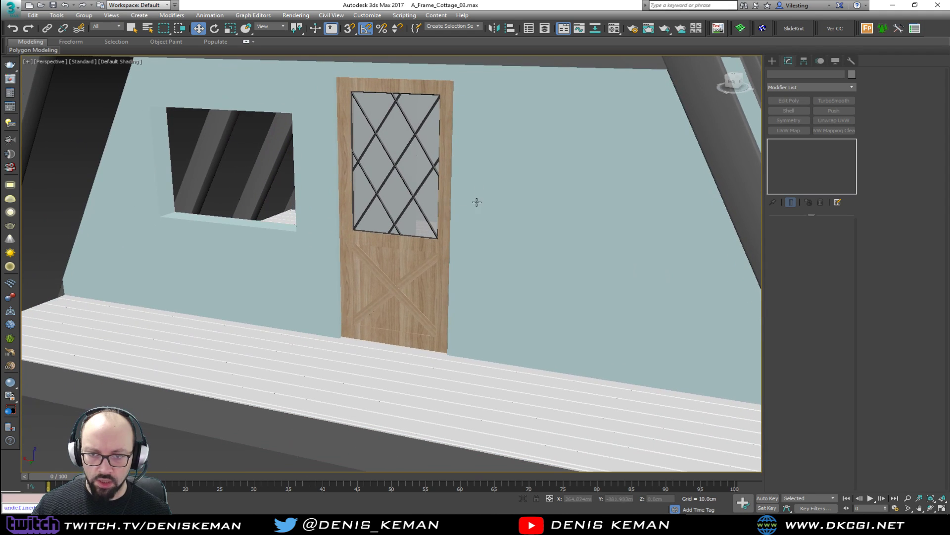
scroll(392, 256, "up", 3)
middle_click_drag(307, 237, 468, 299)
left_click(393, 314)
key("z")
key("F4")
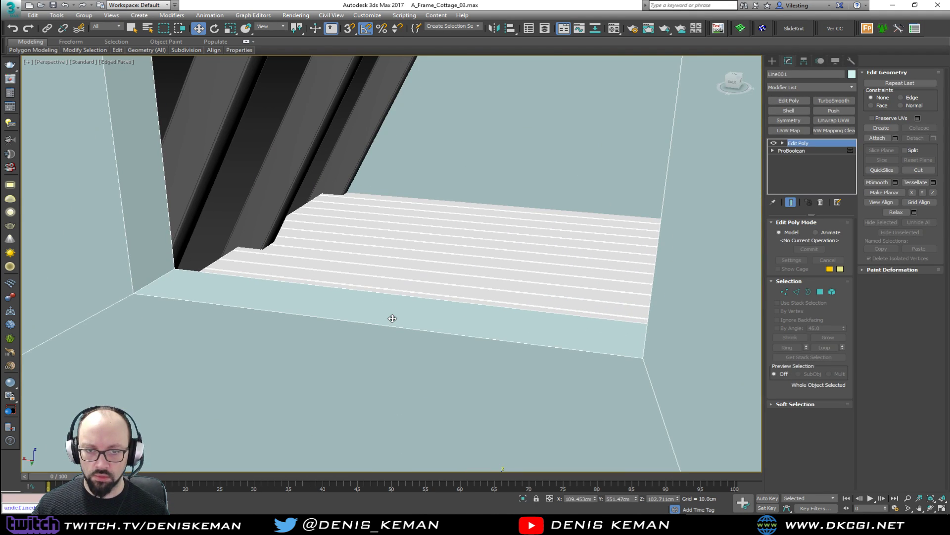
scroll(393, 357, "down", 3)
Step: Detach the four inner polygons of the window opening from the wall as a cloned object
key("4")
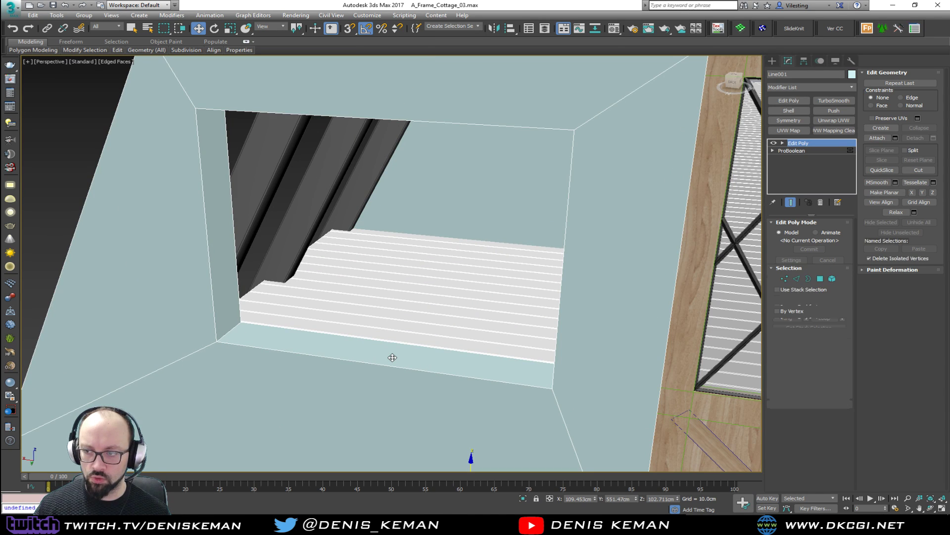
middle_click_drag(392, 357, 405, 335, "alt")
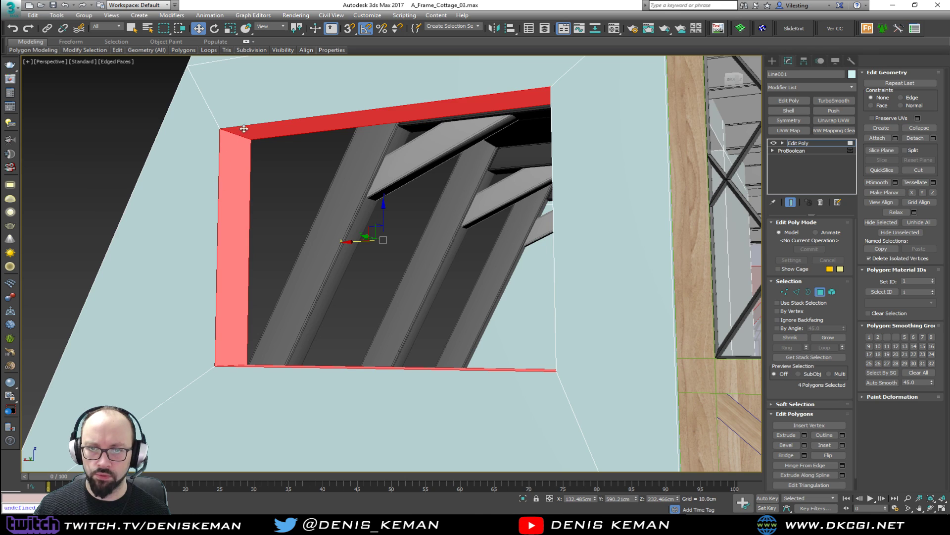
left_click(933, 139)
left_click(459, 275)
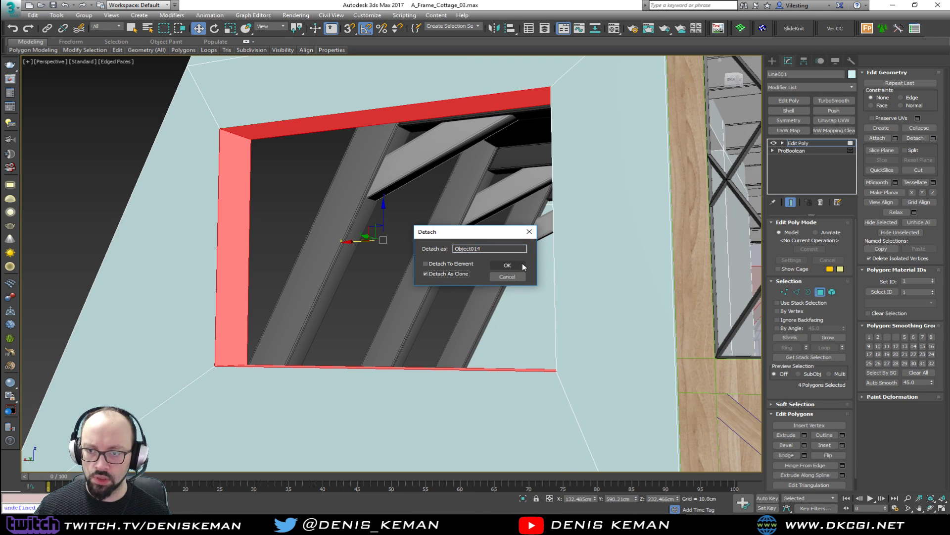
left_click(508, 265)
Step: Select the cloned window reveal and add a Shell modifier with an inner amount of 3 cm
key("4")
left_click(233, 352)
middle_click_drag(233, 352, 300, 352, "alt")
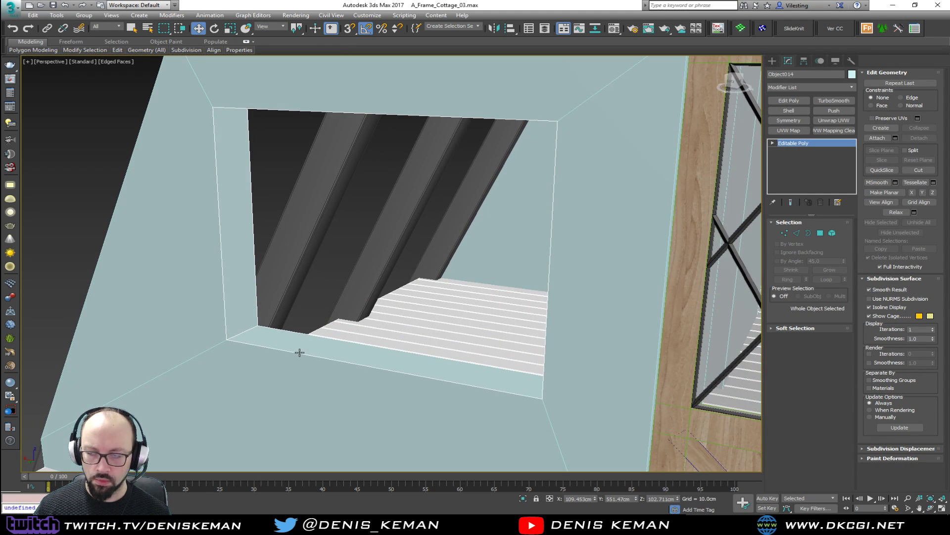
left_click(795, 113)
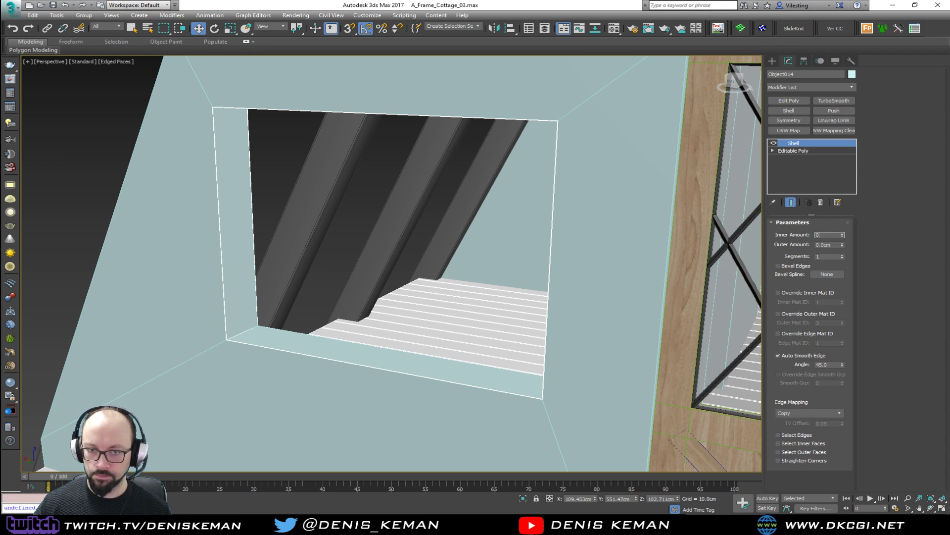
type("3")
key("Return")
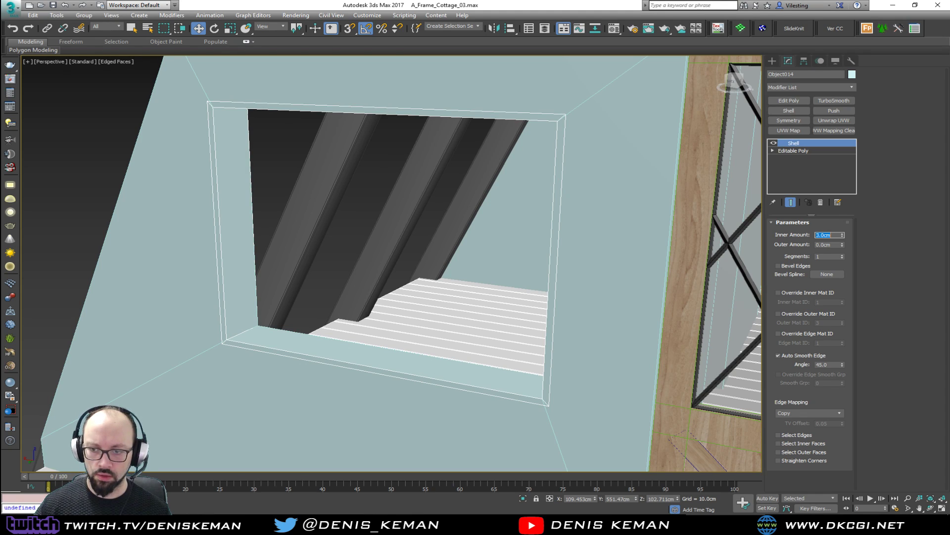
Step: Set the window frame's Shell outer amount to 3 cm and its inner amount to 0 cm
scroll(310, 201, "down", 4)
mouse_move(309, 201)
middle_mouse_down("alt")
mouse_move(270, 187)
mouse_move(319, 193)
middle_mouse_up("alt")
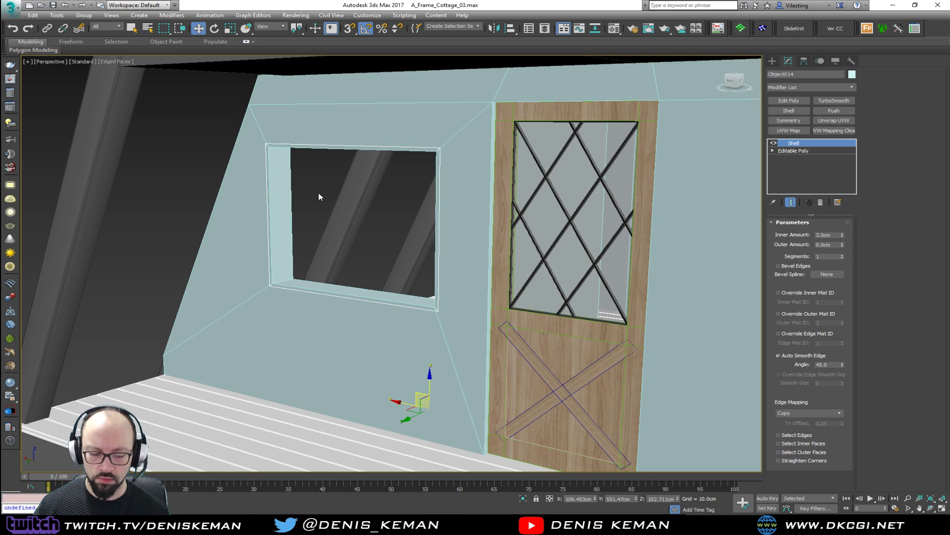
scroll(328, 228, "up", 3)
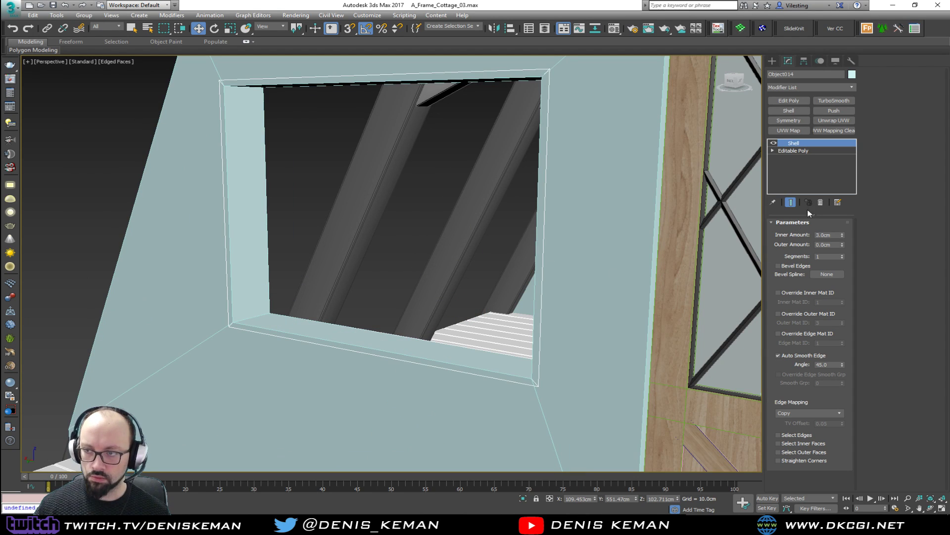
left_click(834, 245)
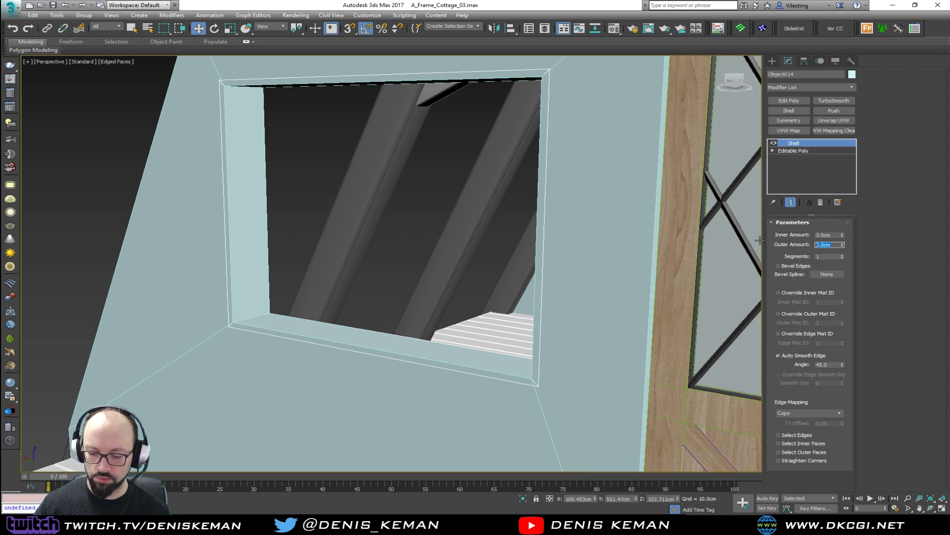
type("3")
key("Return")
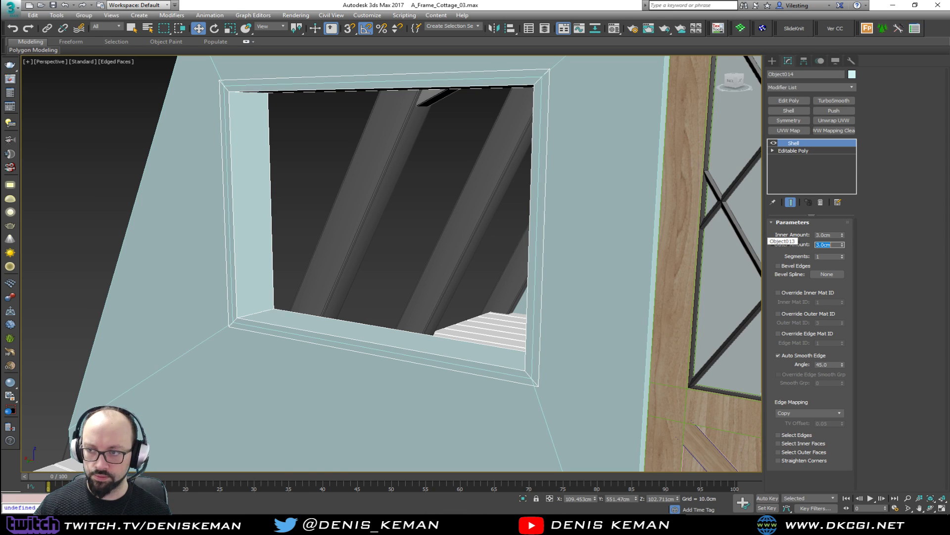
left_click(829, 234)
type("0")
key("Return")
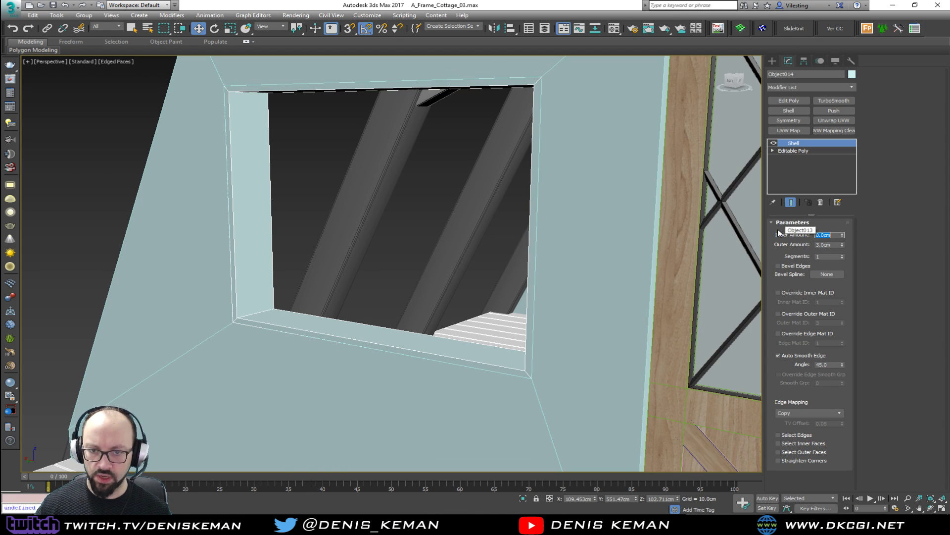
Step: Add an Edit Poly modifier above the frame's Shell and show the viewport in wireframe for vertex editing
scroll(463, 271, "up", 8)
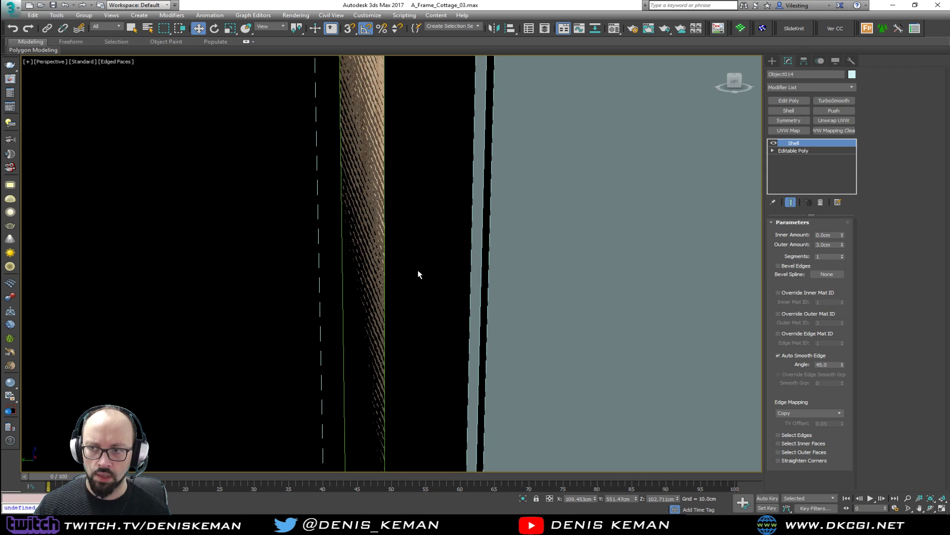
left_click(788, 101)
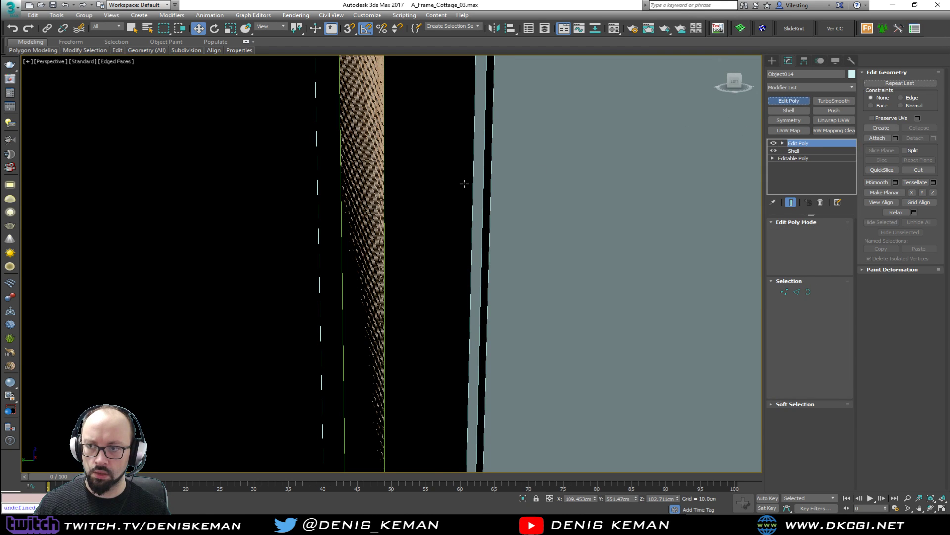
key("F3")
key("1")
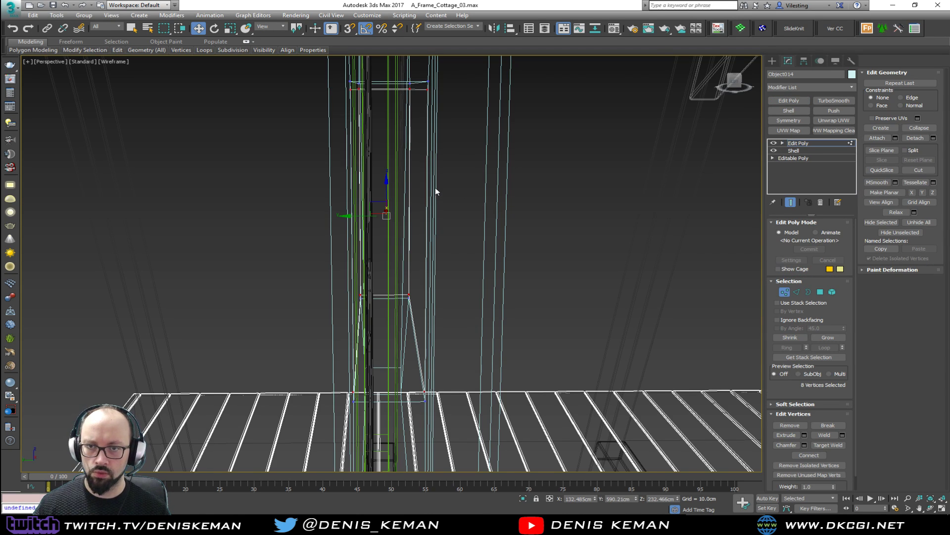
Step: Move the eight porch-side vertices of the window frame outward to about Y 601.5 cm, shown shaded
scroll(430, 185, "down", 3)
middle_click_drag(414, 117, 418, 214, "alt")
scroll(418, 213, "down", 2)
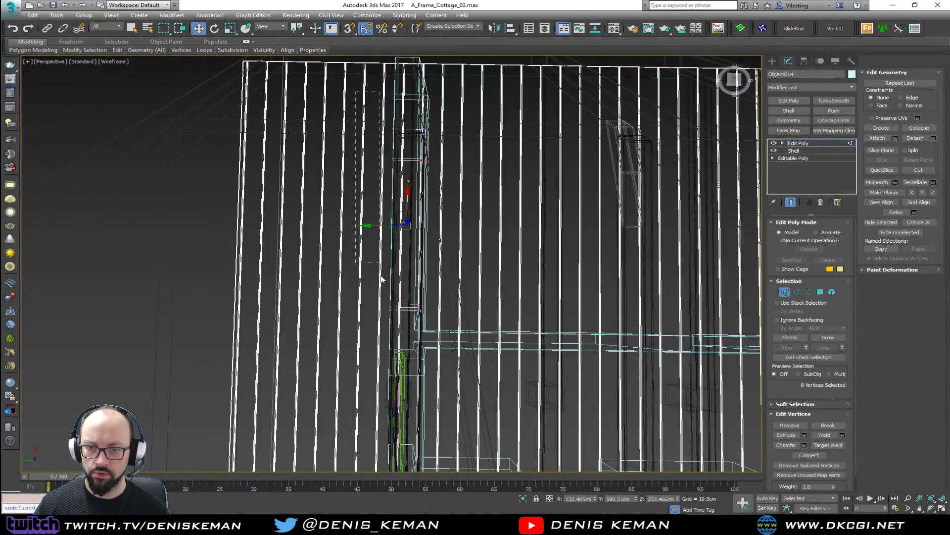
left_click_drag(398, 341, 400, 324)
key("z")
key("F3")
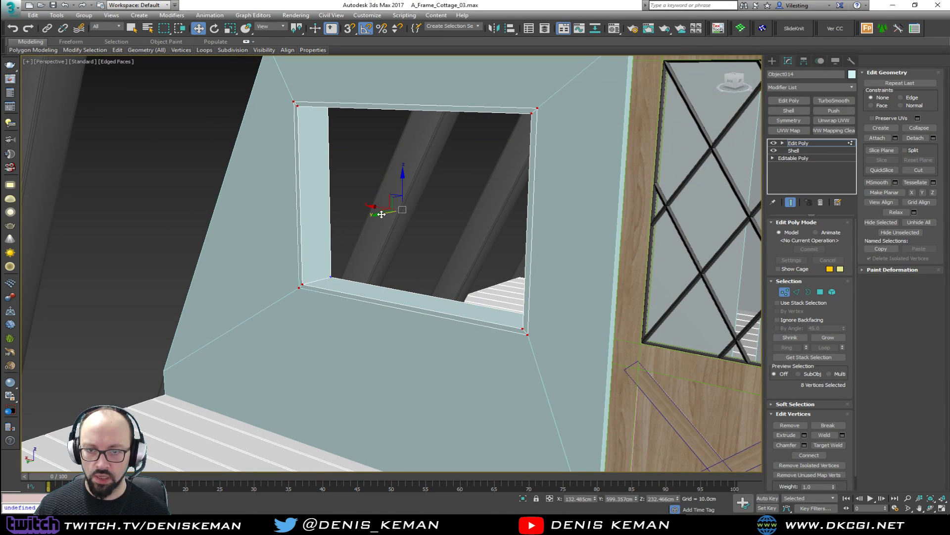
left_click_drag(380, 214, 377, 215)
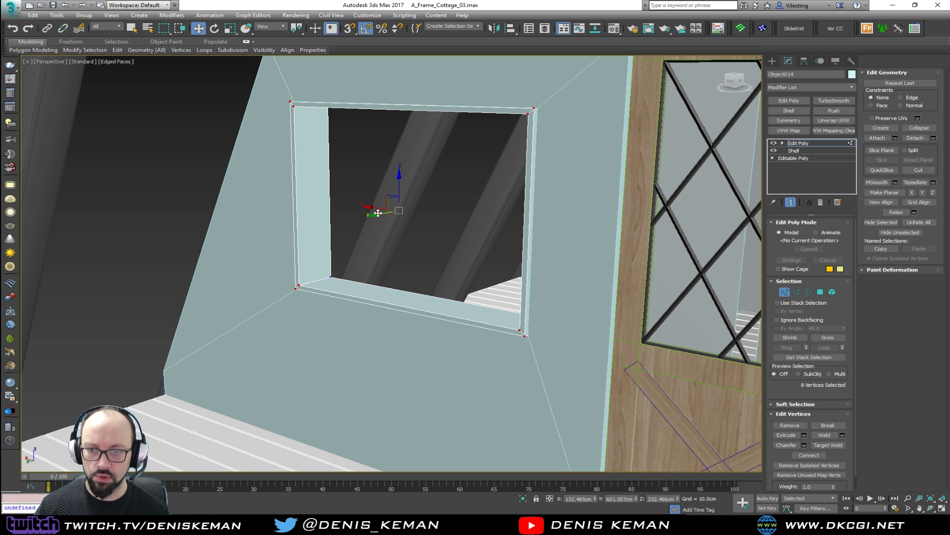
scroll(376, 216, "down", 1)
mouse_move(377, 216)
middle_mouse_down("alt")
mouse_move(346, 215)
mouse_move(359, 219)
middle_mouse_up("alt")
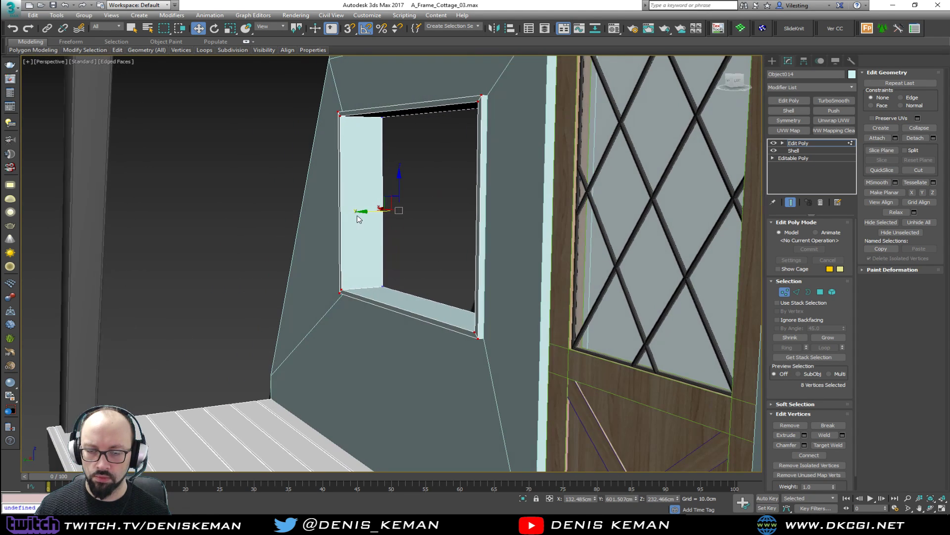
left_click(784, 292)
Step: Move the eight interior-side vertices of the window frame inward to about Y 578.5 cm and leave vertex editing
middle_click_drag(414, 230, 547, 270, "alt")
key("1")
key("F3")
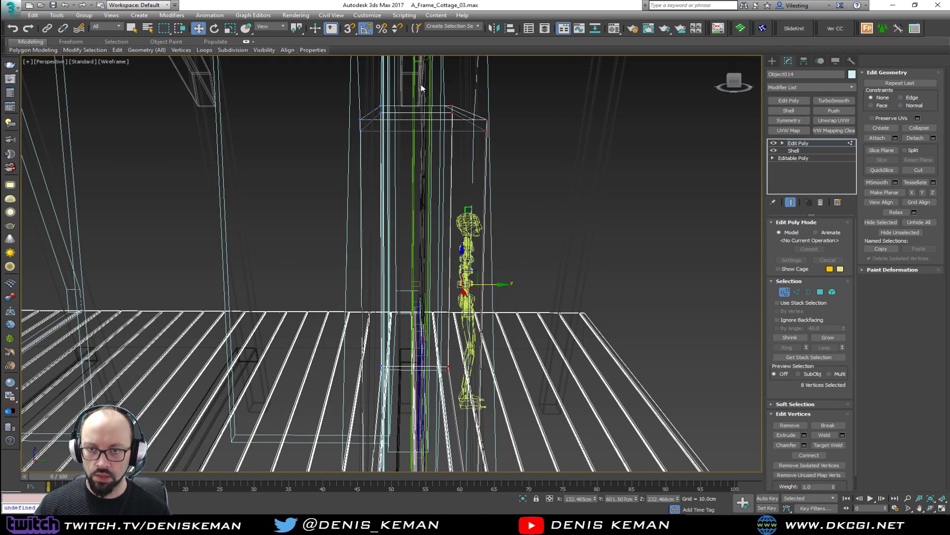
left_click_drag(286, 457, 287, 458)
scroll(357, 277, "down", 4)
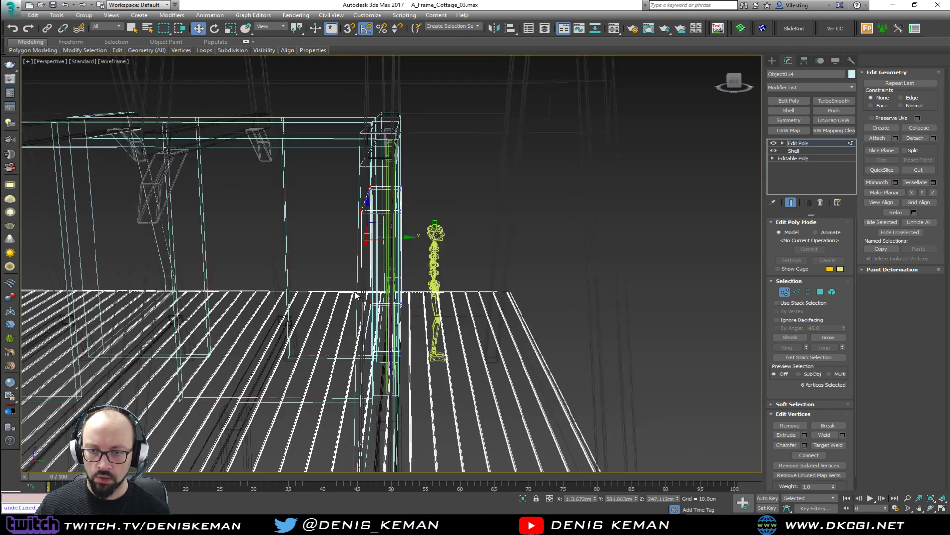
middle_click_drag(368, 204, 381, 187, "alt")
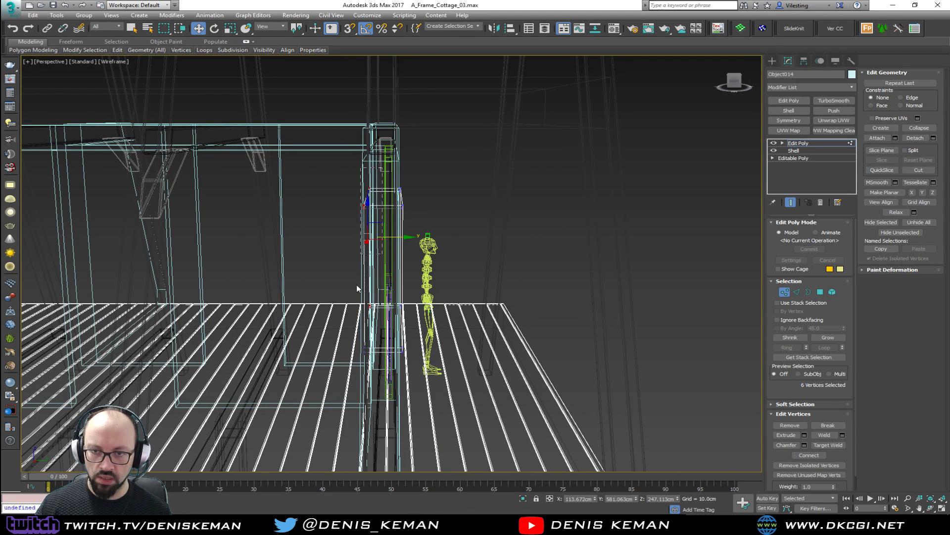
left_click_drag(280, 427, 281, 426)
key("s")
left_click_drag(397, 263, 369, 266)
middle_click_drag(369, 266, 404, 271, "alt")
key("F3")
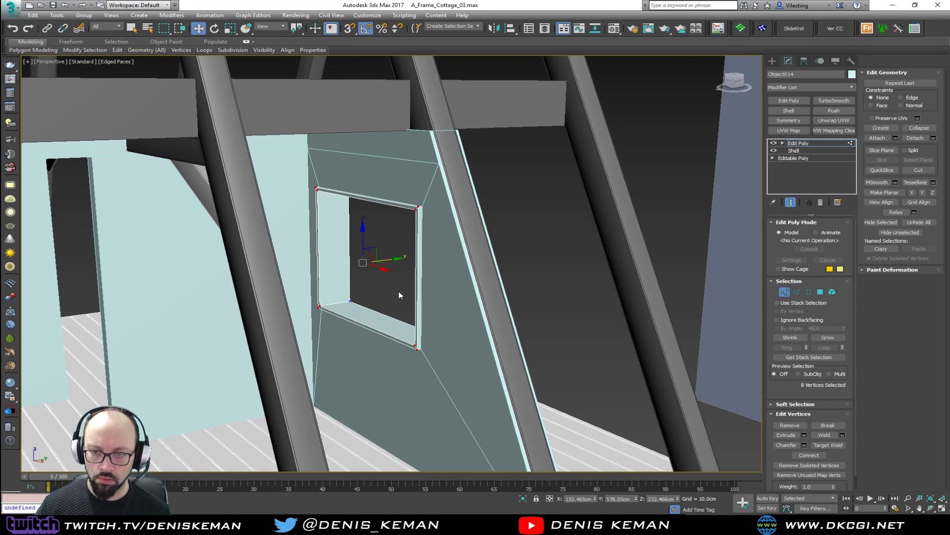
scroll(399, 291, "up", 2)
left_click(786, 293)
Step: Give the window frame a grey object colour from the custom colours
middle_click_drag(488, 288, 334, 282, "alt")
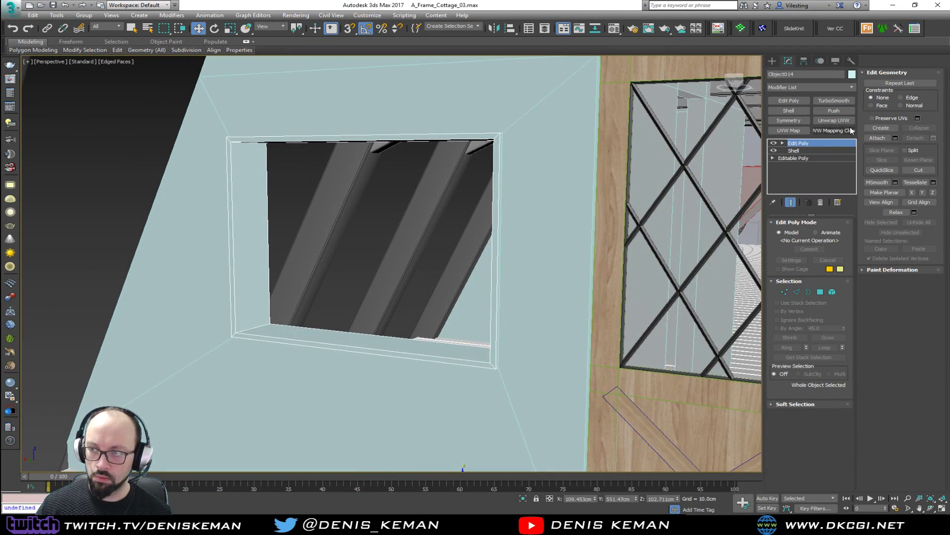
left_click(559, 207)
left_click(671, 235)
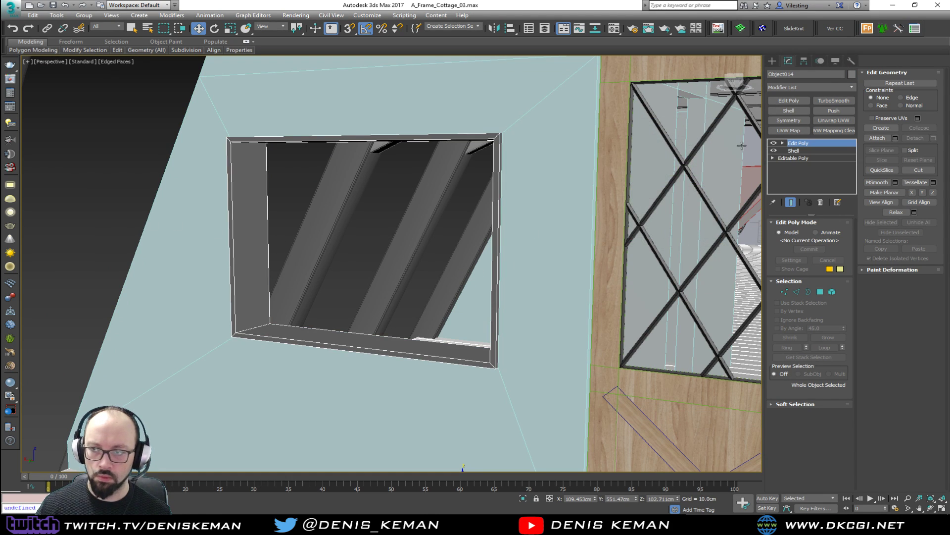
left_click(855, 73)
left_click(542, 209)
left_click(532, 207)
left_click(672, 235)
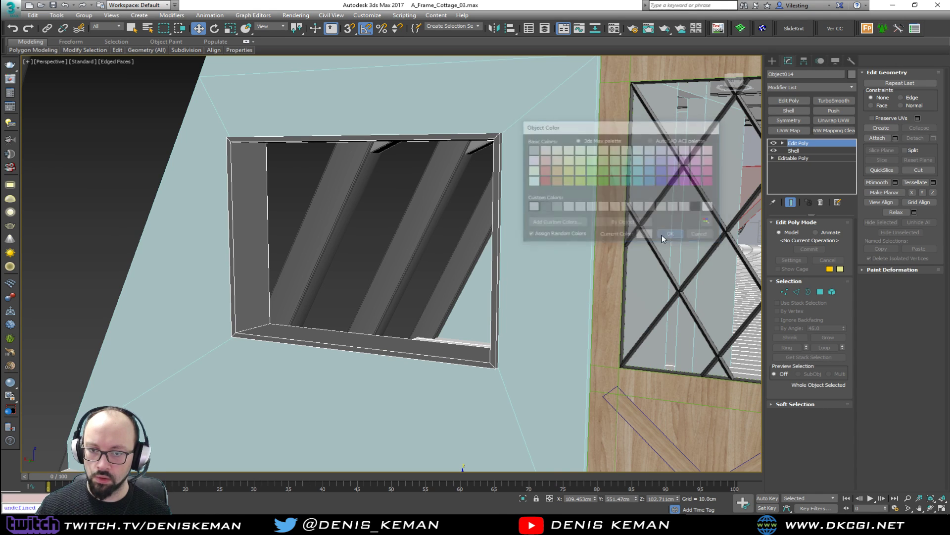
Step: Deselect the window frame and switch off the edged-faces display in the perspective viewport
left_click(126, 198)
key("F4")
scroll(427, 293, "down", 6)
middle_click_drag(427, 293, 667, 442, "alt")
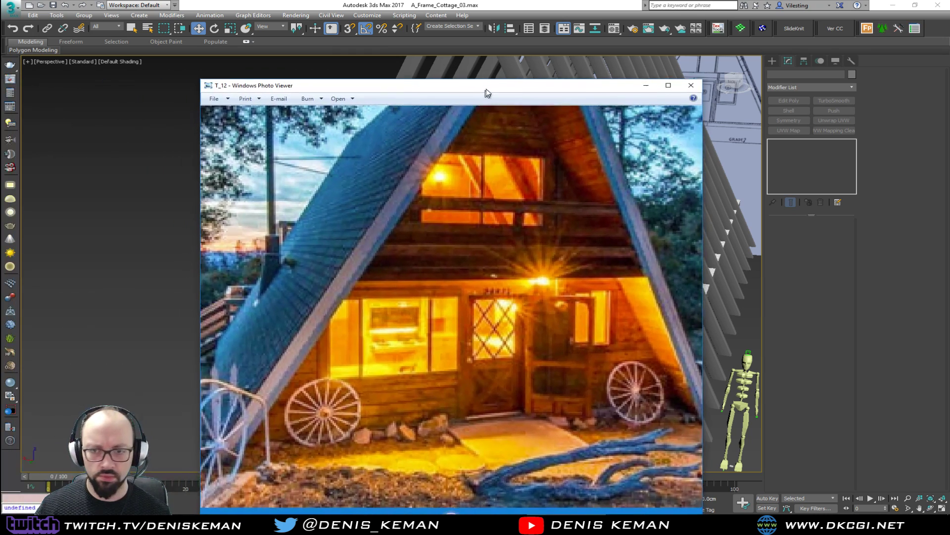
Step: Switch to Windows Photo Viewer and examine the A-frame reference photos, especially the timber-framed window in Type_06
left_click_drag(486, 93, 632, 48)
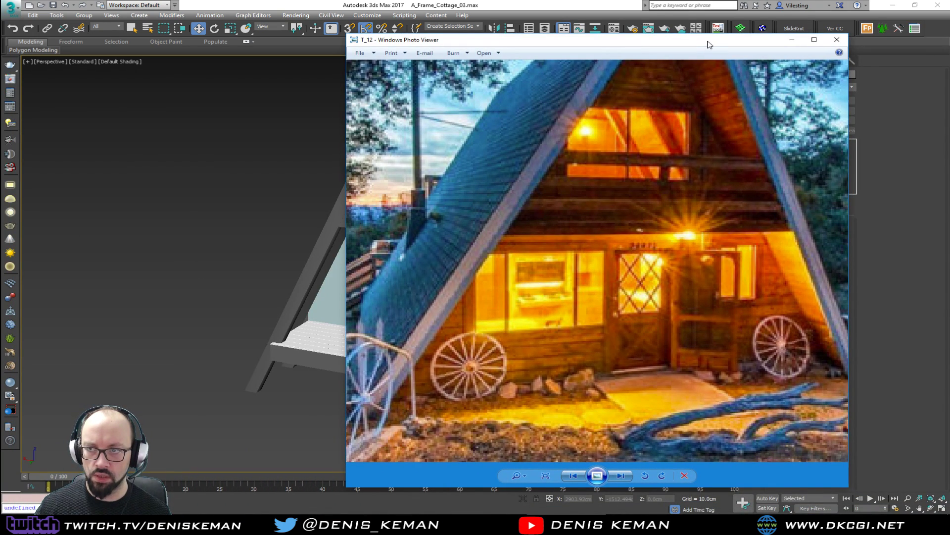
scroll(598, 283, "down", 1)
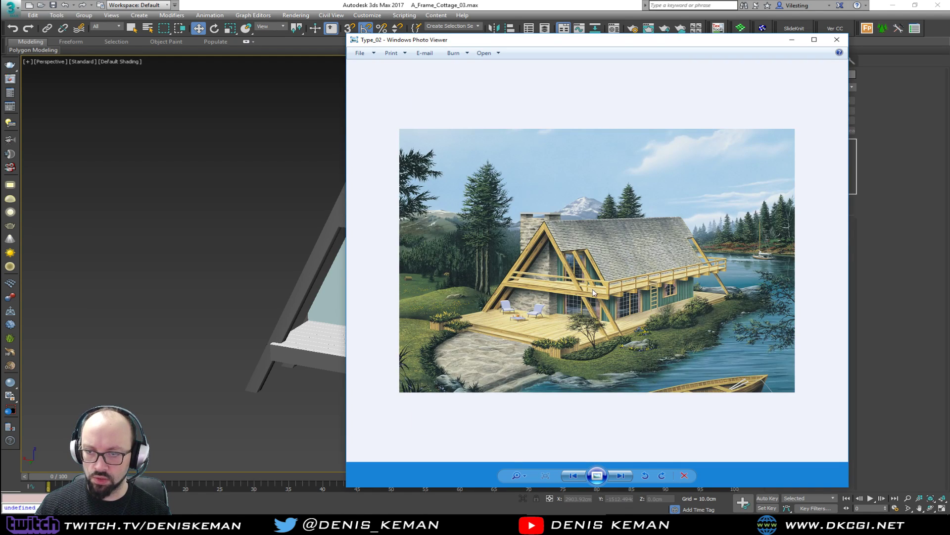
scroll(592, 292, "down", 2)
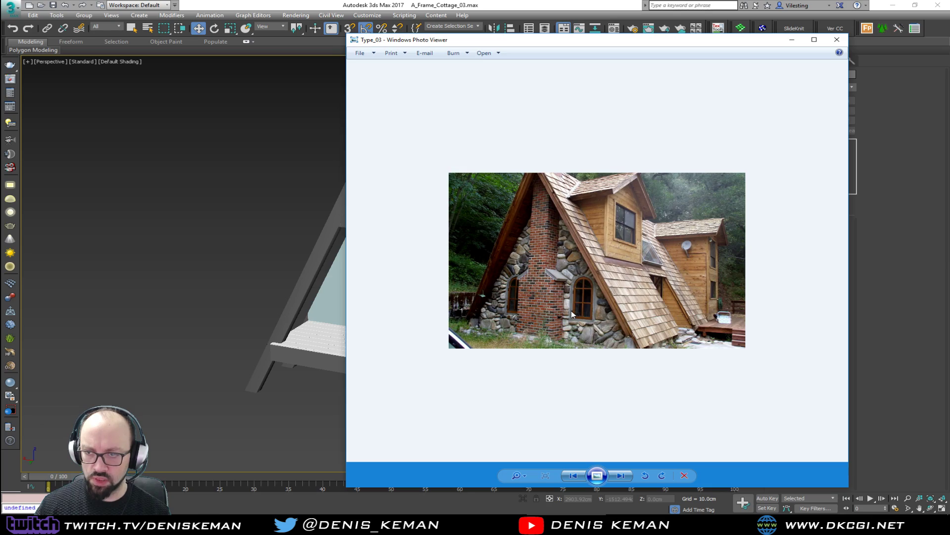
scroll(572, 313, "down", 4)
scroll(572, 313, "up", 1)
scroll(604, 278, "up", 4, "ctrl")
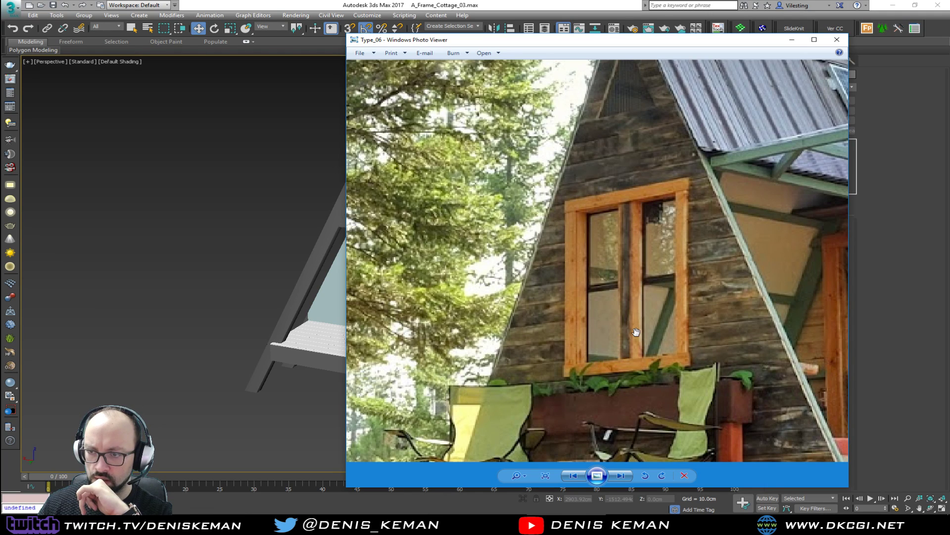
Step: Switch back to 3ds Max, show edged faces and move the window frame's door-side outer face towards the door to X 67.972 cm
left_click_drag(650, 41, 0, 43)
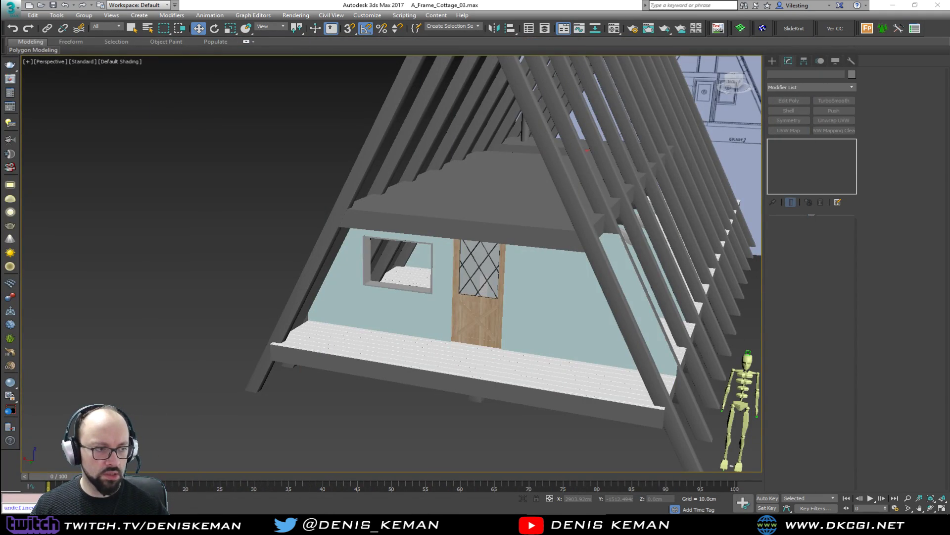
scroll(455, 266, "up", 8)
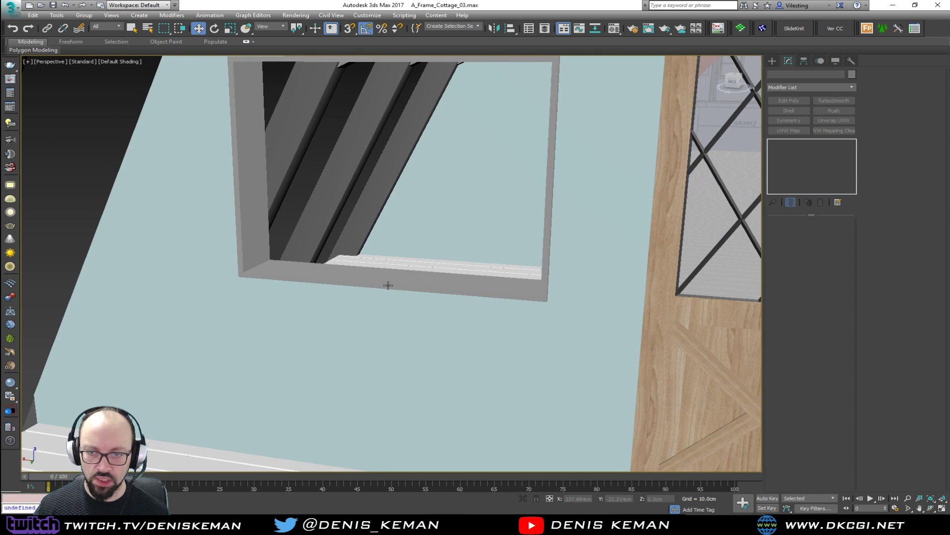
left_click(388, 285)
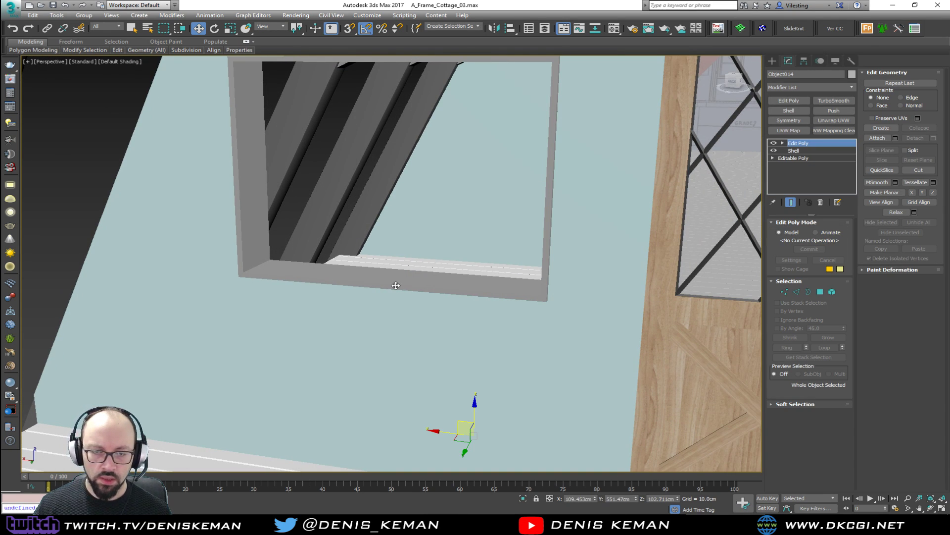
key("z")
key("F4")
middle_click_drag(397, 279, 440, 287, "alt")
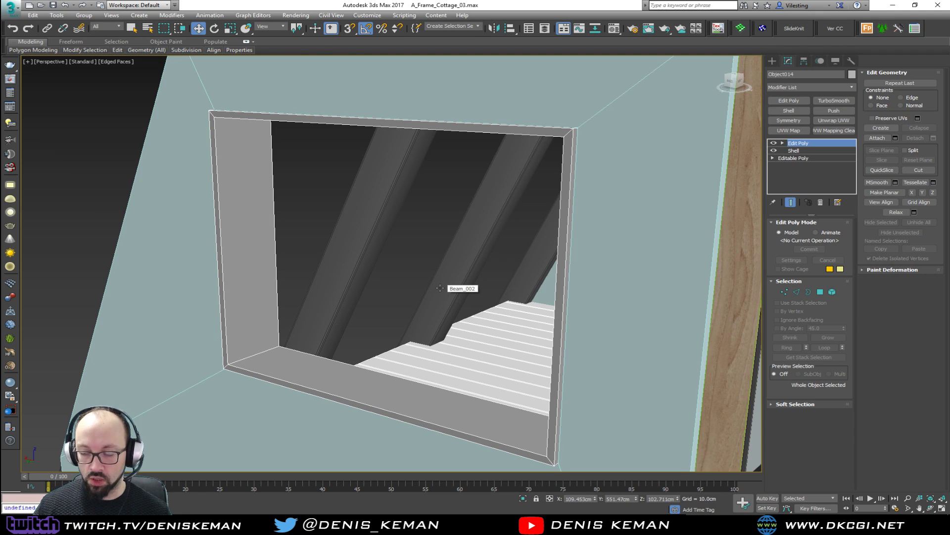
key("4")
left_click(563, 300)
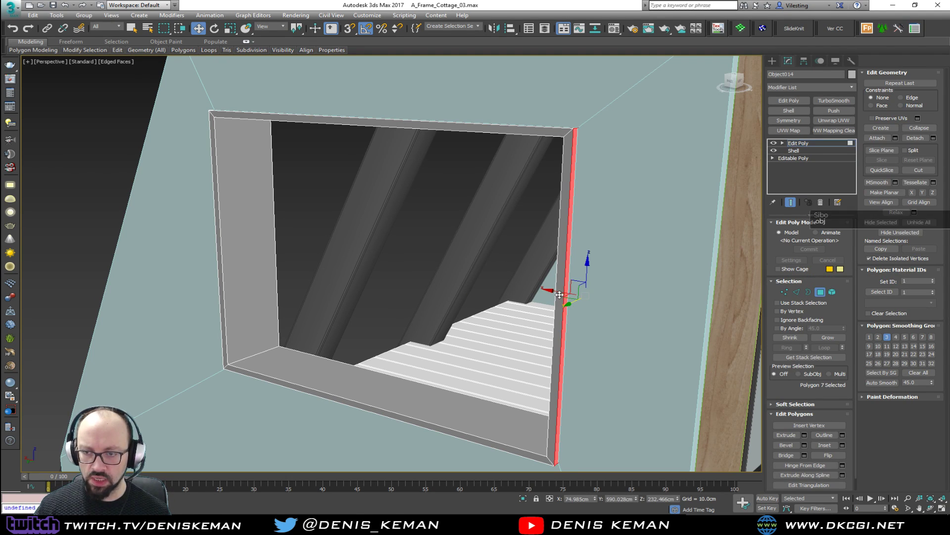
left_click_drag(563, 300, 587, 294)
Step: Move the window frame's outer face on the side away from the door outward to widen that side
middle_click_drag(329, 272, 411, 217, "alt")
scroll(411, 216, "down", 5)
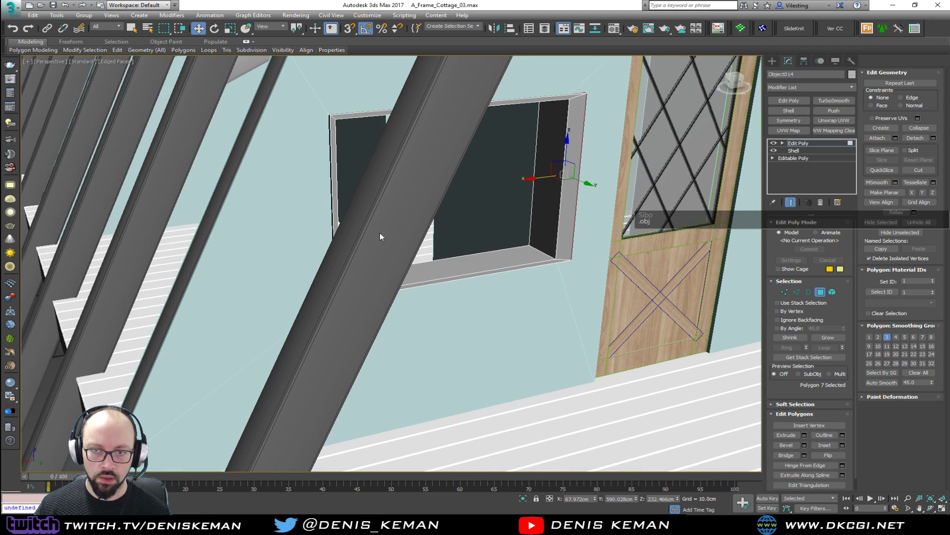
middle_click_drag(324, 241, 328, 245, "alt")
left_click(340, 233)
left_click_drag(303, 218, 278, 220)
middle_click_drag(371, 188, 236, 248)
Step: Raise the top outer face of the window frame and lower its bottom outer face to thicken both horizontal members
left_click(278, 219)
left_click_drag(299, 198, 307, 176)
middle_click_drag(309, 216, 324, 338, "alt")
left_click(331, 403)
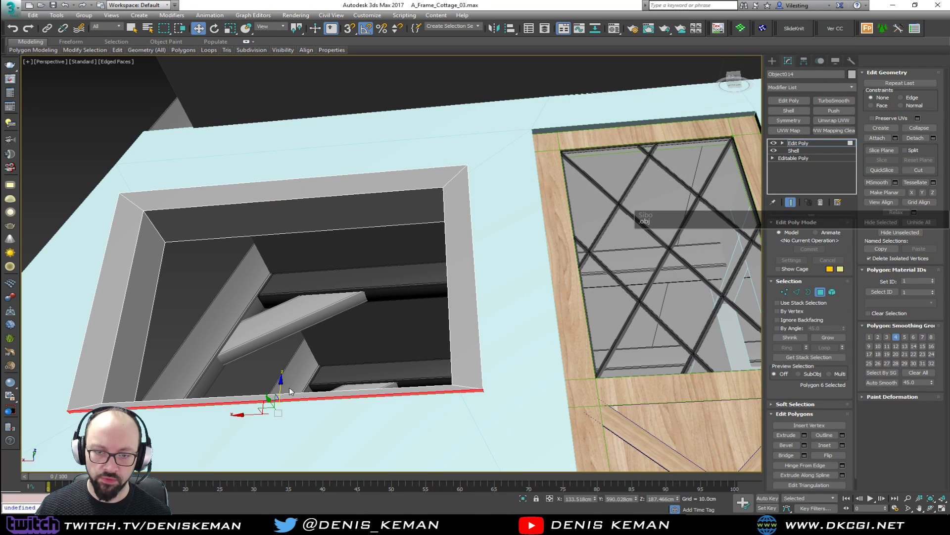
left_click_drag(279, 387, 278, 416)
middle_click_drag(310, 377, 397, 343, "alt")
Step: Move the door-side outer face of the window frame further out to X 64.026 cm and leave polygon editing
left_click(389, 343)
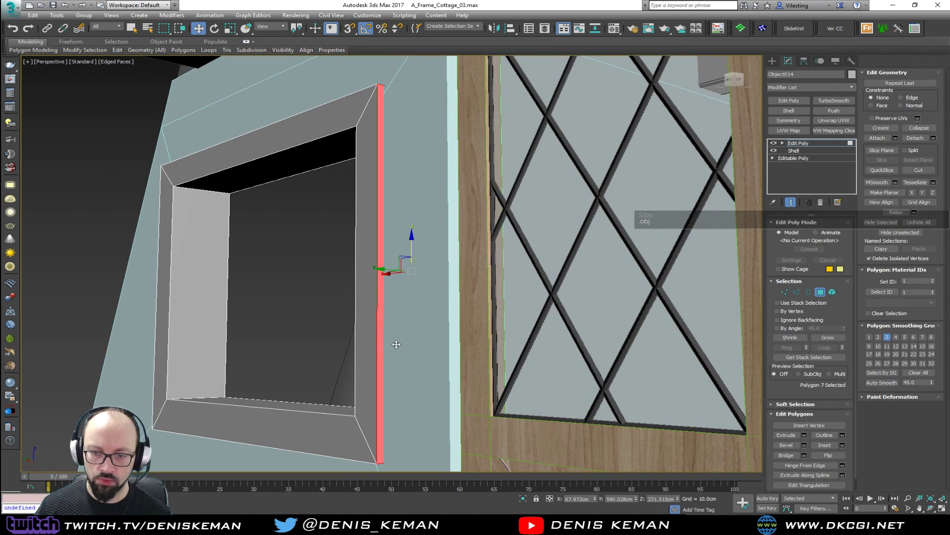
left_click_drag(388, 275, 399, 275)
middle_click_drag(382, 288, 513, 273, "alt")
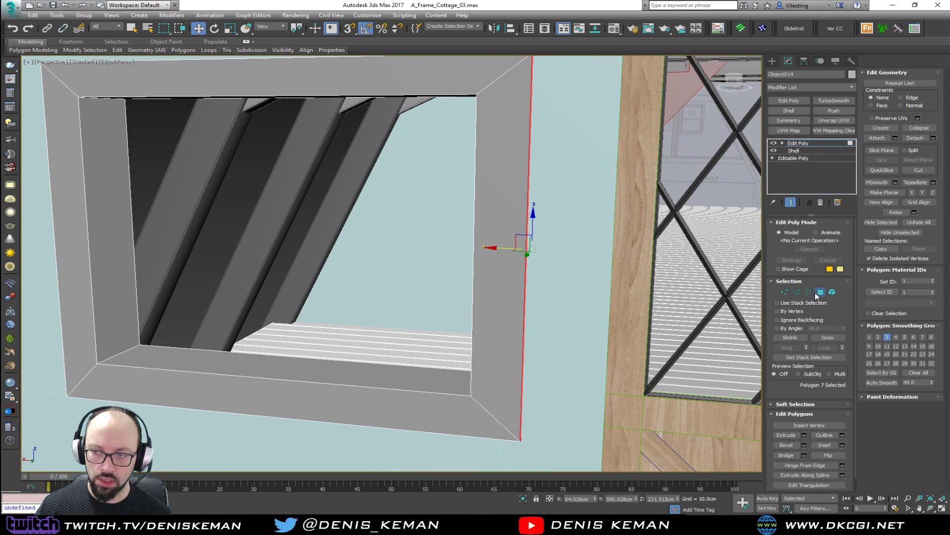
left_click(820, 292)
middle_click_drag(422, 251, 421, 336)
scroll(447, 315, "down", 5)
key("4")
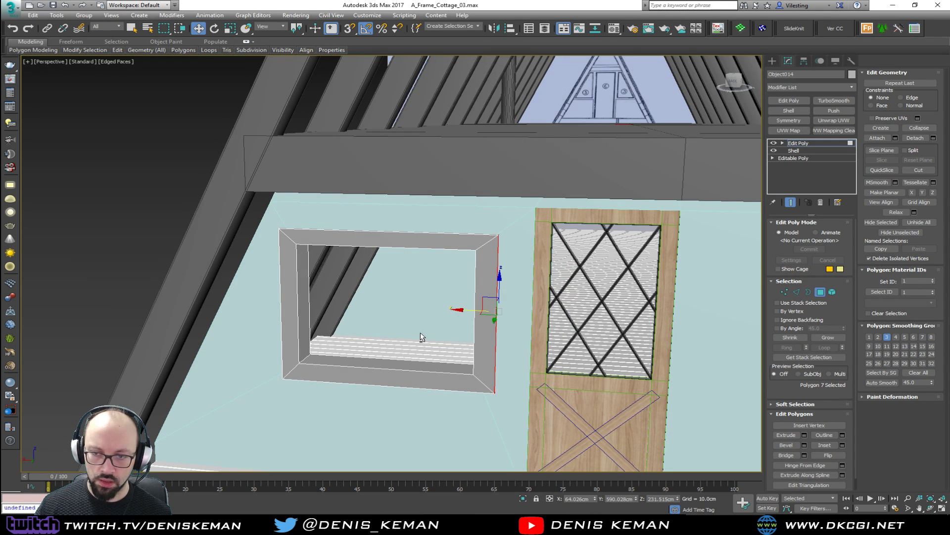
left_click(821, 292)
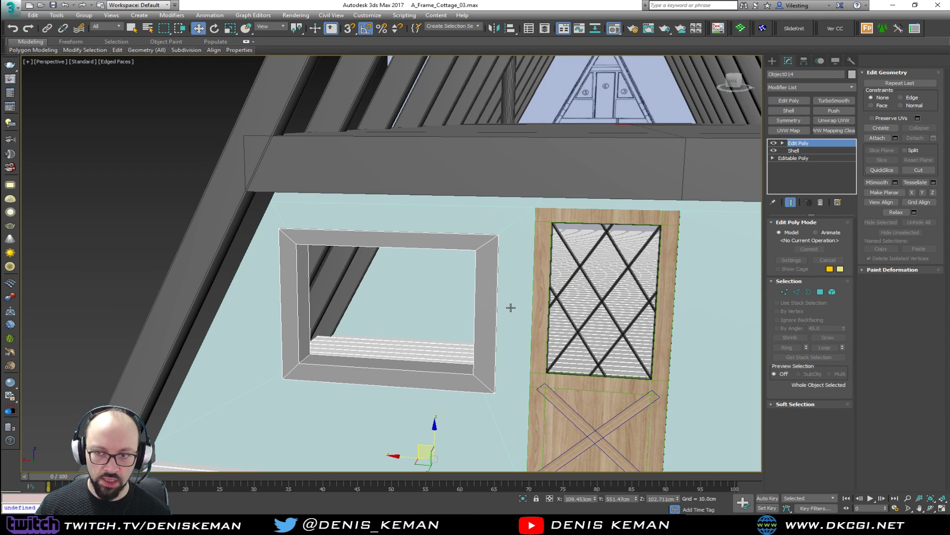
Step: Assign the wood material Material #5 to the window frame and close the Material Editor
key("m")
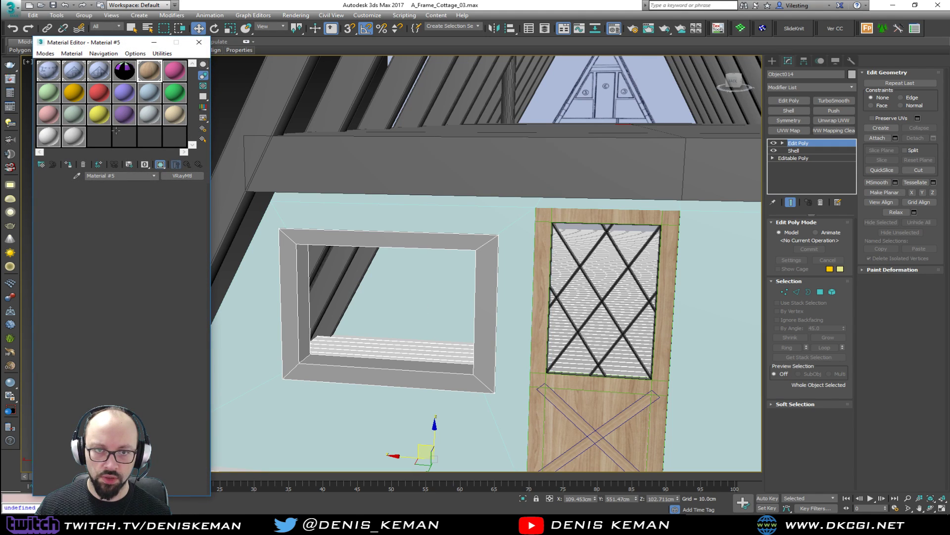
left_click(68, 166)
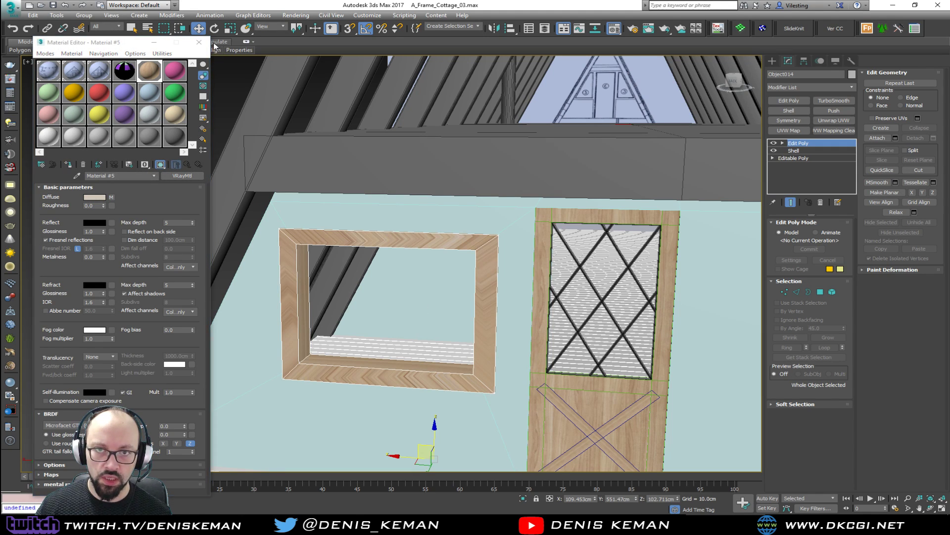
left_click(199, 42)
Step: Add a UVW Map modifier to the window frame with Box mapping, setting length, width and height to 100 cm
left_click(776, 130)
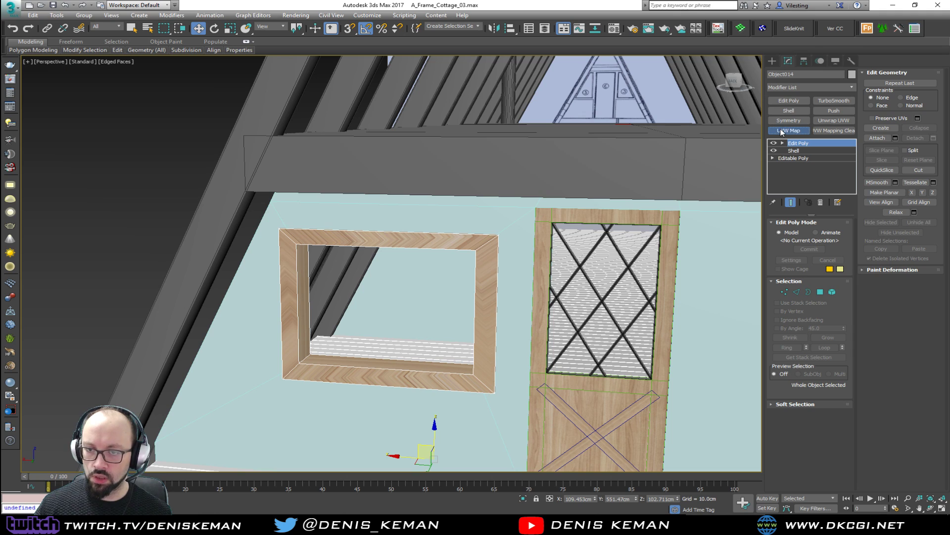
left_click(801, 273)
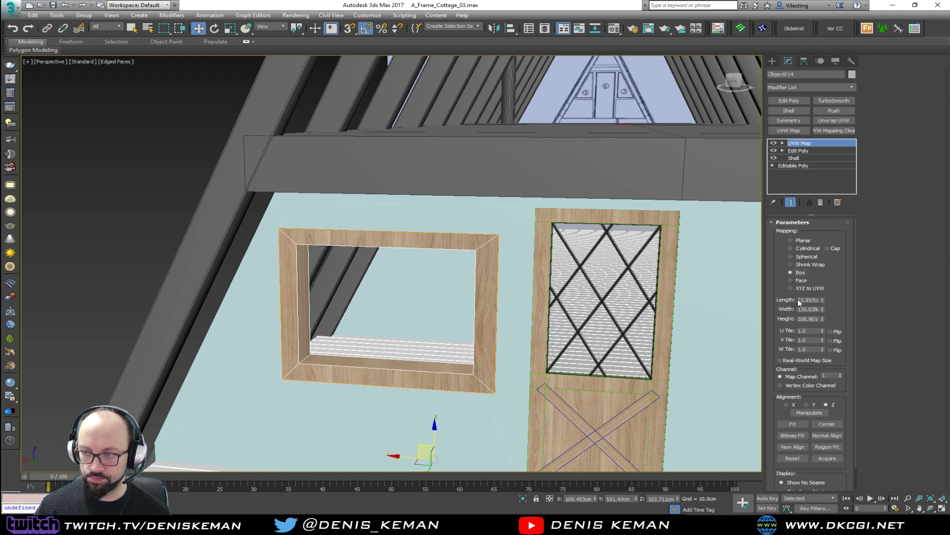
double_click(807, 300)
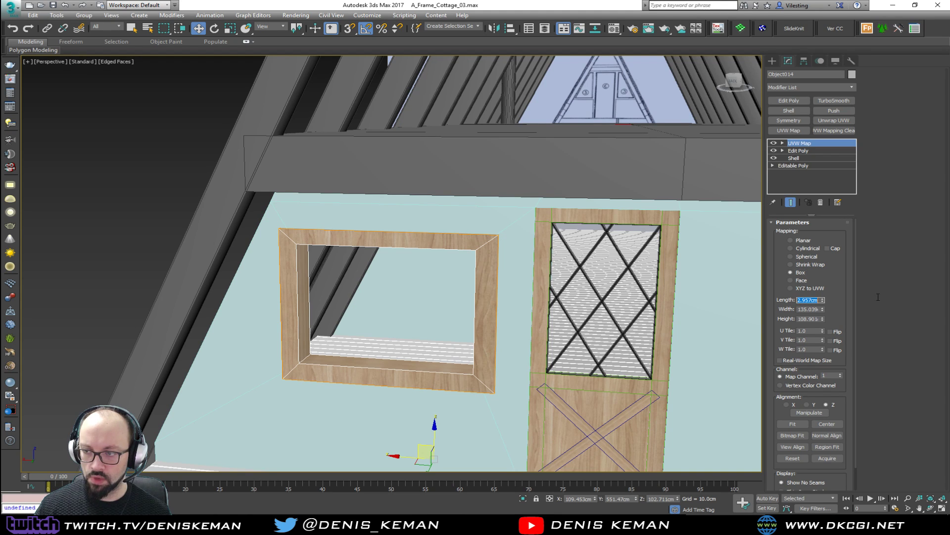
key("Tab")
type("100")
key("Tab")
type("100")
key("Return")
Step: Add an Edit Poly modifier above the mapping and select the eight polygons of the window frame's two vertical sides
middle_click_drag(643, 293, 581, 300, "alt")
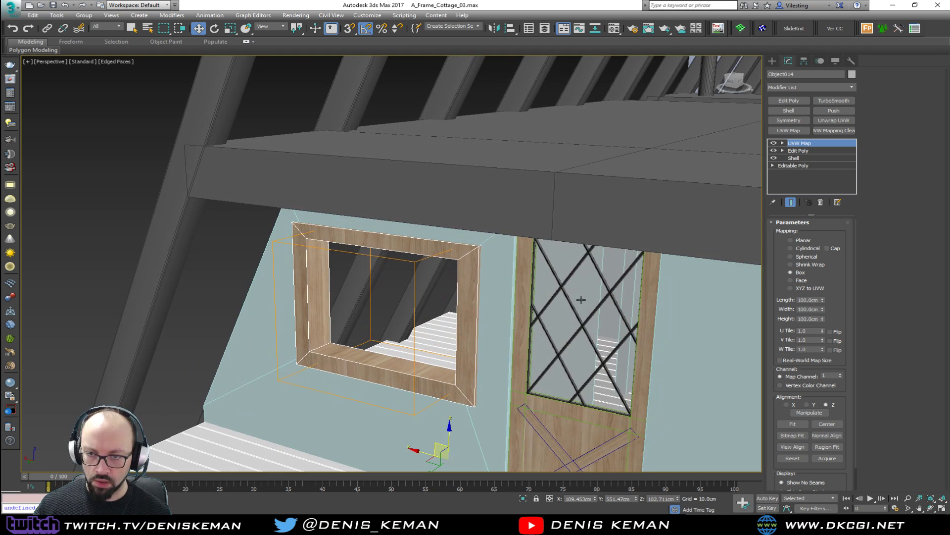
scroll(447, 313, "up", 4)
middle_click_drag(447, 312, 508, 280)
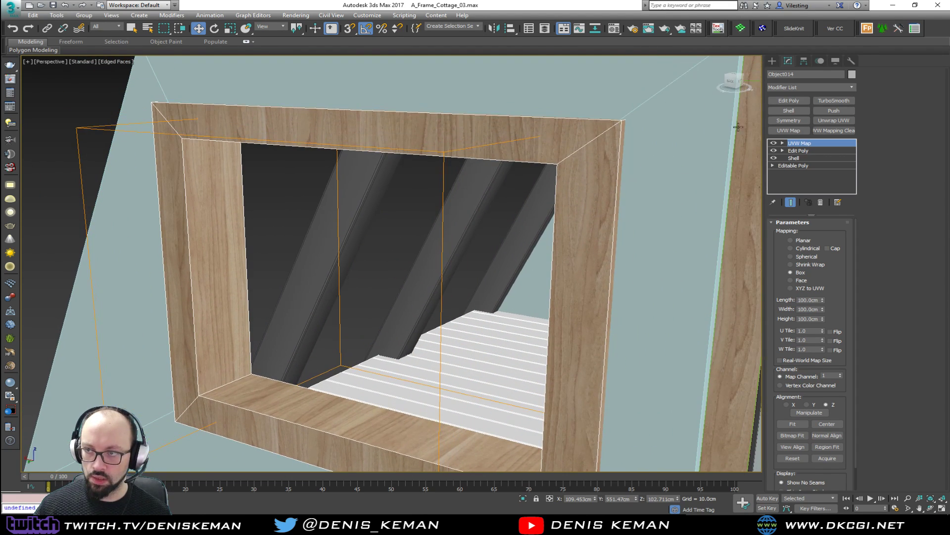
left_click(789, 100)
scroll(711, 223, "down", 2)
key("4")
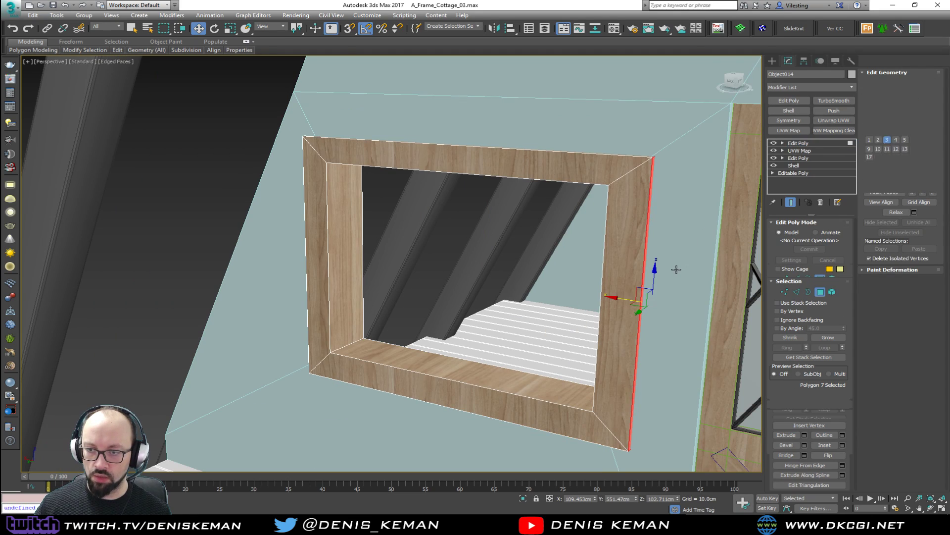
scroll(693, 267, "up", 6)
key("F3")
left_click_drag(694, 251, 205, 281)
key("F3")
middle_click_drag(430, 269, 402, 274, "alt")
scroll(533, 282, "up", 3)
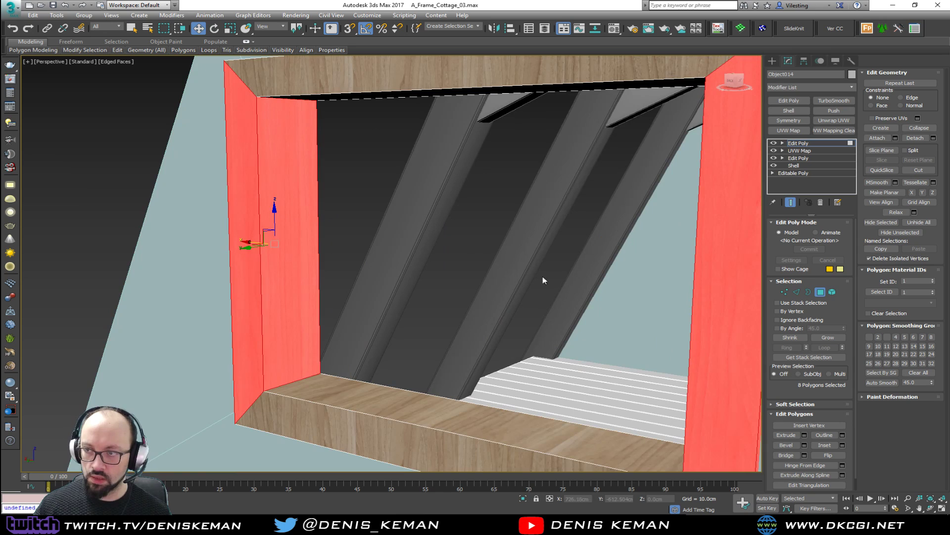
Step: Copy the frame's UVW Map modifier and paste it above the Edit Poly holding the vertical-side selection
right_click(807, 152)
left_click(833, 188)
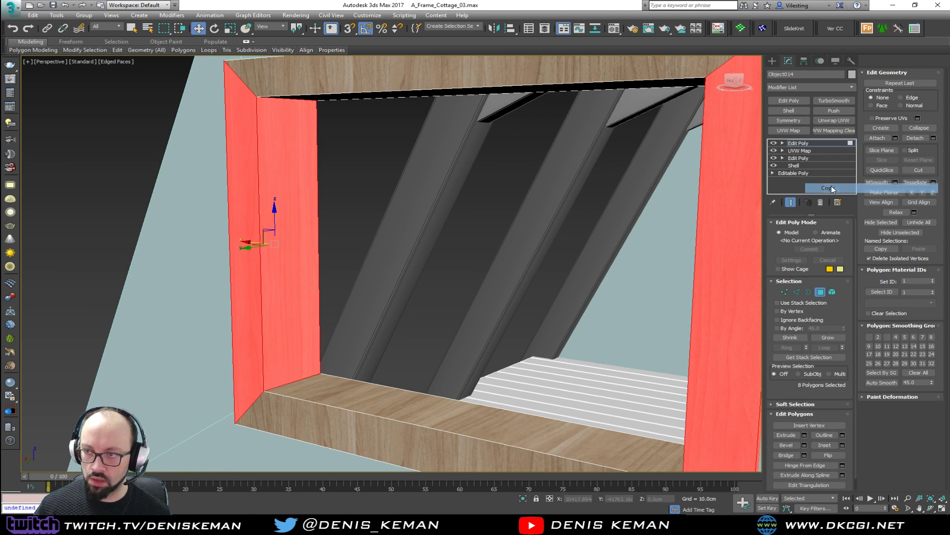
right_click(805, 147)
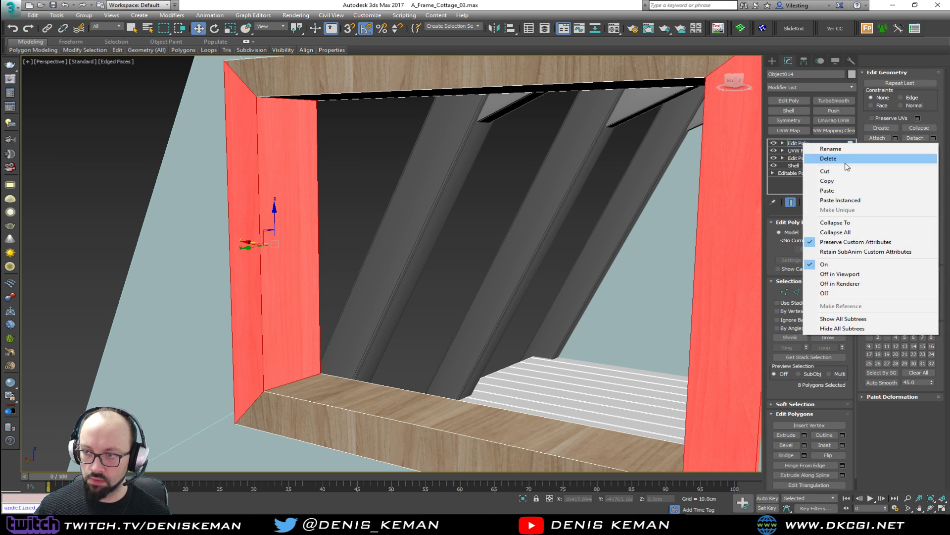
left_click(852, 192)
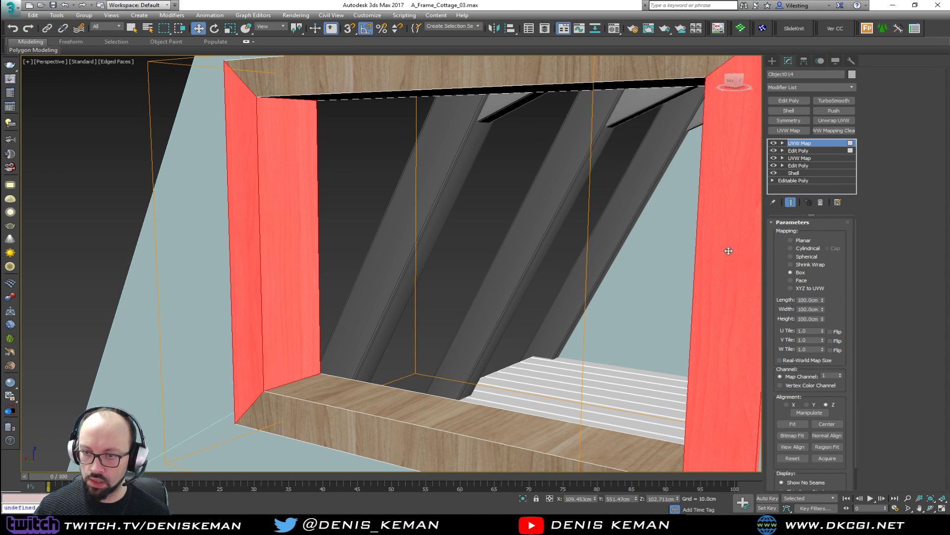
Step: Rotate the pasted UVW Map gizmo -90° about Y and add another Edit Poly modifier on top of the stack
key("1")
key("e")
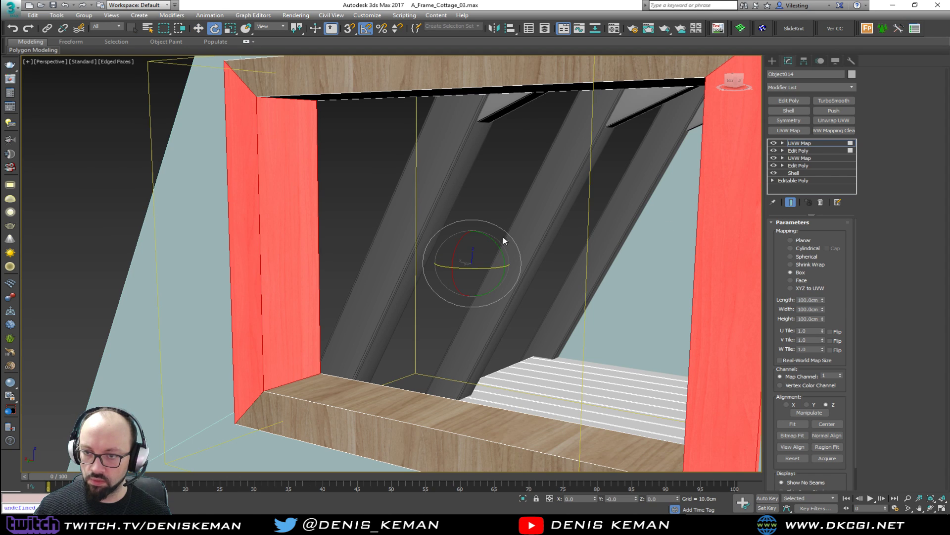
left_click_drag(496, 242, 505, 285)
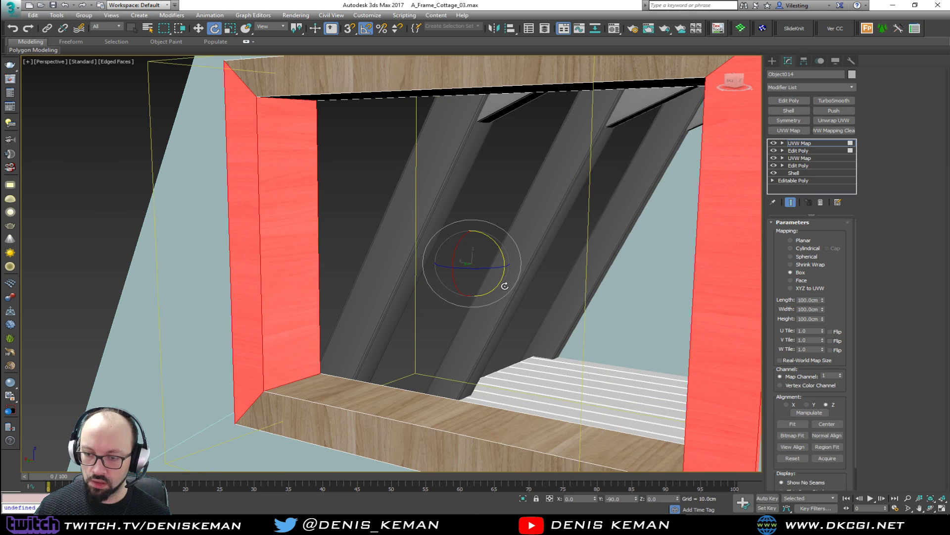
left_click(797, 104)
Step: Hide the edged faces, examine the wood grain direction around the window frame's members and inner sides, and deselect the frame
key("F4")
mouse_move(435, 254)
middle_mouse_down()
mouse_move(374, 282)
mouse_move(440, 275)
middle_mouse_up()
scroll(374, 283, "down", 4)
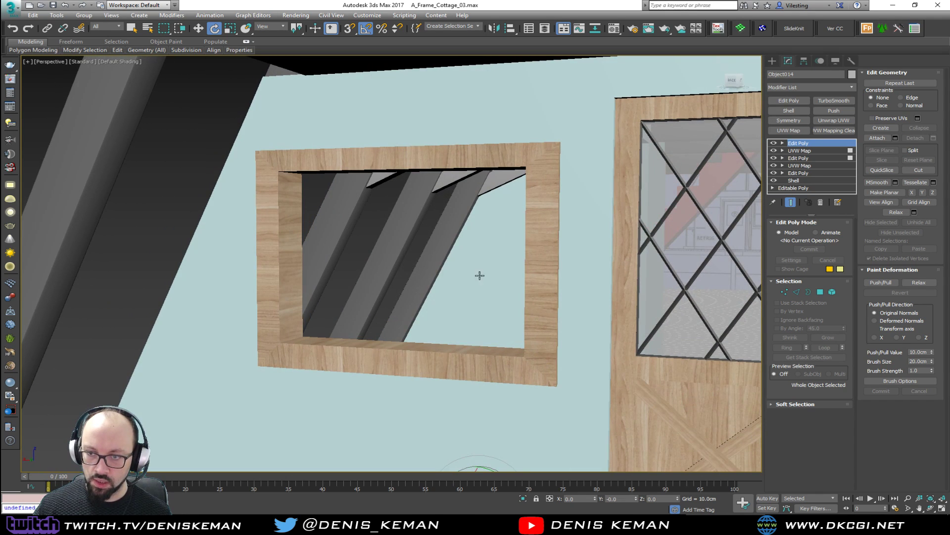
scroll(537, 304, "up", 3)
middle_click_drag(422, 243, 409, 247, "alt")
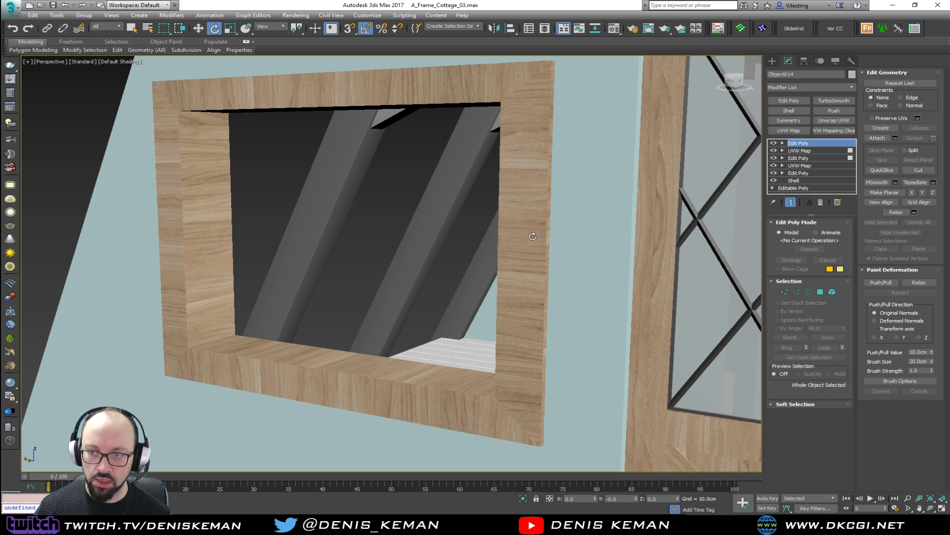
middle_click_drag(526, 156, 526, 199)
scroll(535, 181, "up", 2)
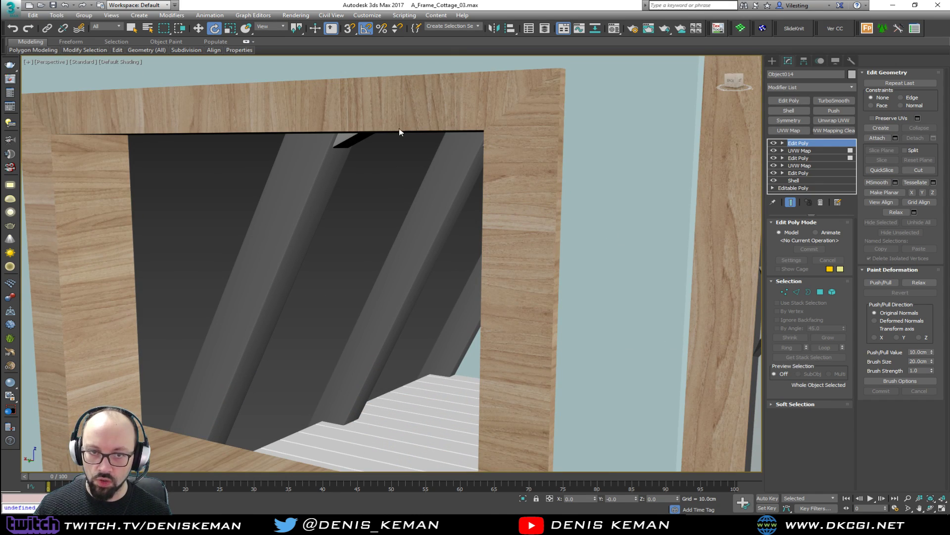
scroll(377, 237, "up", 3)
middle_click_drag(356, 203, 422, 246, "alt")
scroll(372, 222, "down", 1)
scroll(444, 194, "down", 3)
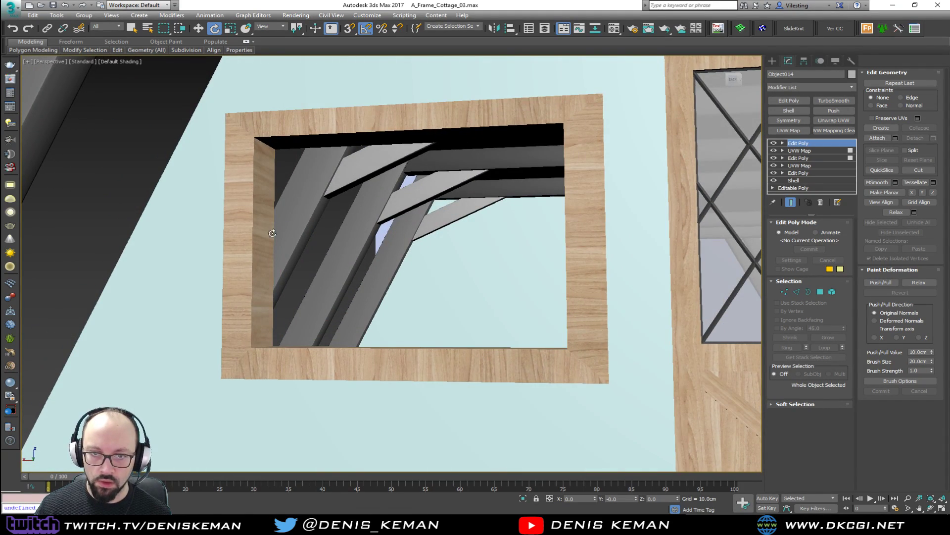
scroll(286, 236, "down", 3)
middle_click_drag(285, 236, 390, 213)
left_click(200, 216)
middle_click_drag(422, 250, 413, 272, "alt")
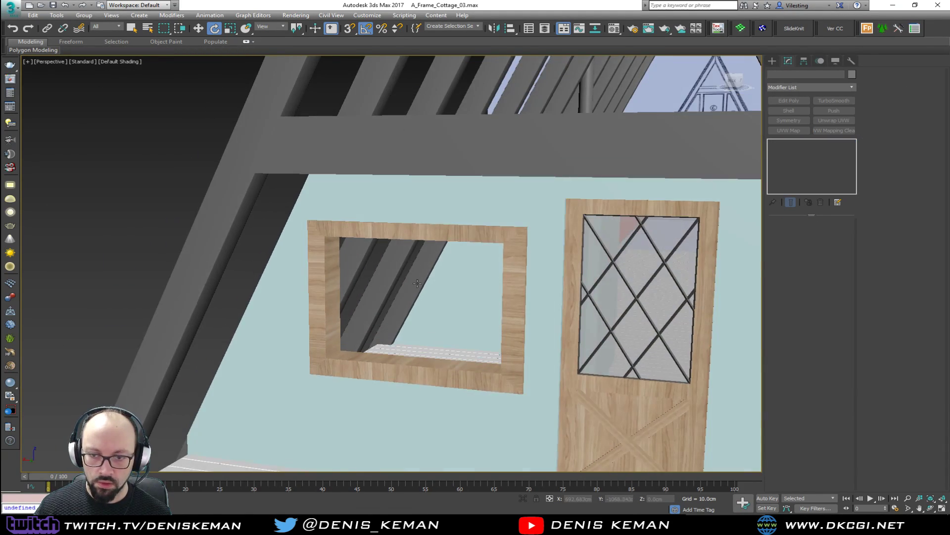
Step: Inspect the wood frame from near and far against the door and porch, and reselect it with edged faces hidden
scroll(413, 272, "down", 3)
left_click(439, 325)
scroll(439, 325, "up", 6)
scroll(439, 325, "down", 8)
mouse_move(440, 324)
middle_mouse_down("alt")
mouse_move(431, 321)
mouse_move(438, 315)
middle_mouse_up("alt")
scroll(292, 379, "up", 5)
key("F4")
mouse_move(312, 382)
middle_mouse_down("alt")
mouse_move(329, 346)
mouse_move(373, 332)
mouse_move(353, 340)
mouse_move(363, 242)
mouse_move(366, 292)
middle_mouse_up("alt")
scroll(331, 348, "up", 3)
left_click(332, 351)
key("F4")
key("z")
scroll(363, 241, "down", 4)
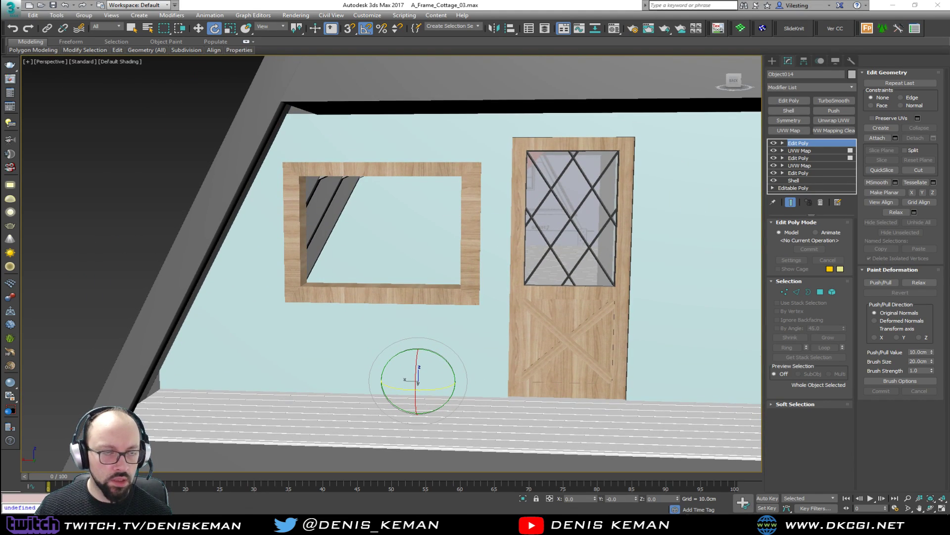
Step: Switch to Windows Photo Viewer, examine the window and side doorway in Type_06, and return to 3ds Max
key("alt+Tab")
left_click_drag(615, 67, 782, 49)
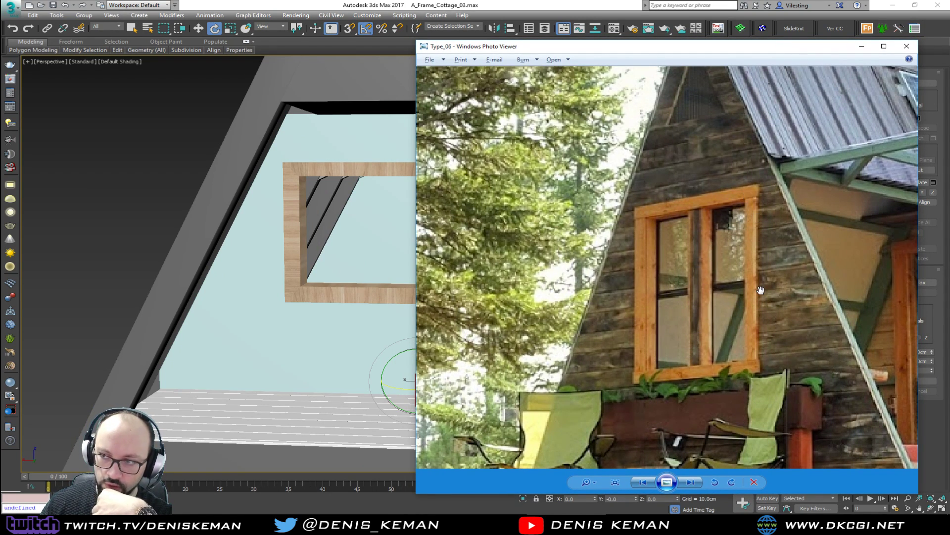
left_click_drag(827, 238, 586, 228)
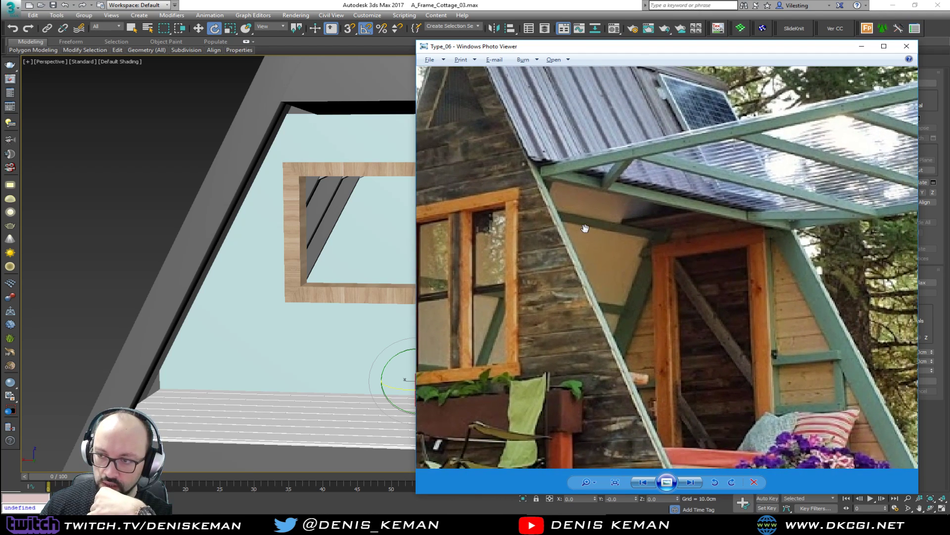
scroll(586, 228, "down", 2)
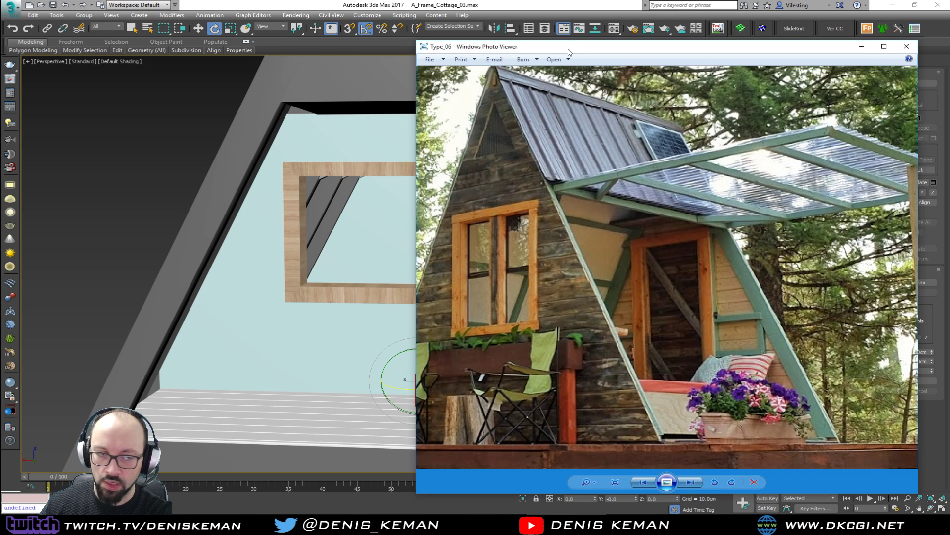
key("Escape")
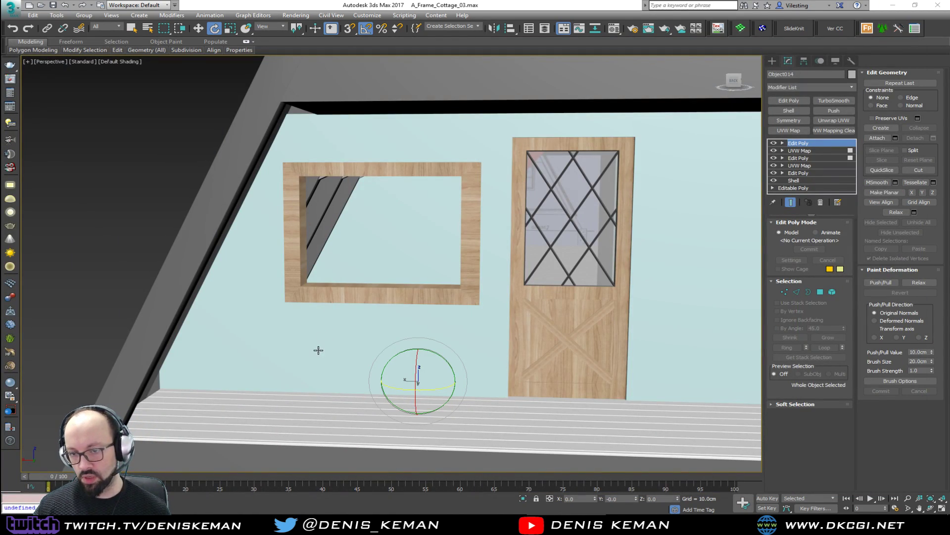
Step: Isolate the wooden window frame and show its edged faces
middle_click_drag(364, 174, 404, 194, "alt")
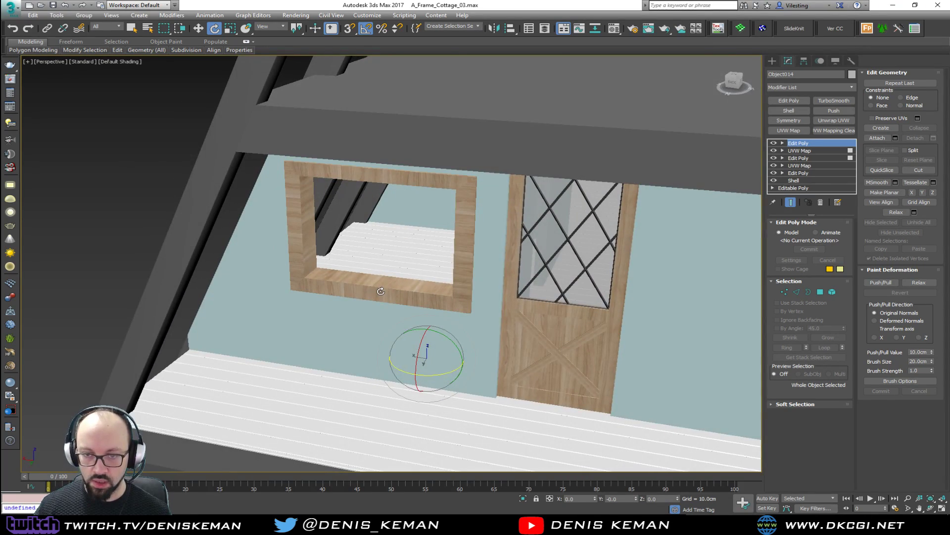
key("z")
key("F4")
middle_click_drag(381, 291, 389, 355, "alt")
key("alt+q")
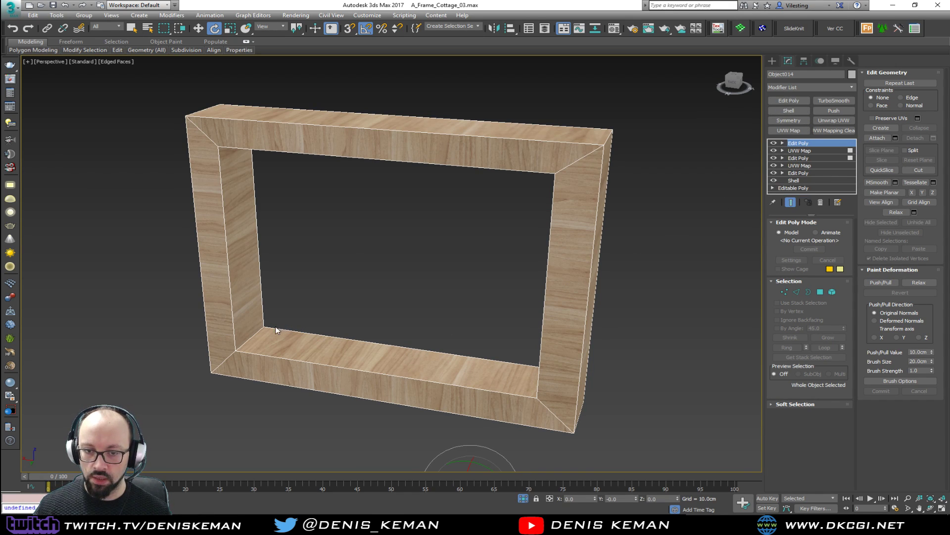
Step: Connect the edge ring around the frame's inner sides with one segment and create a linear shape from the new edges
key("2")
double_click(254, 335)
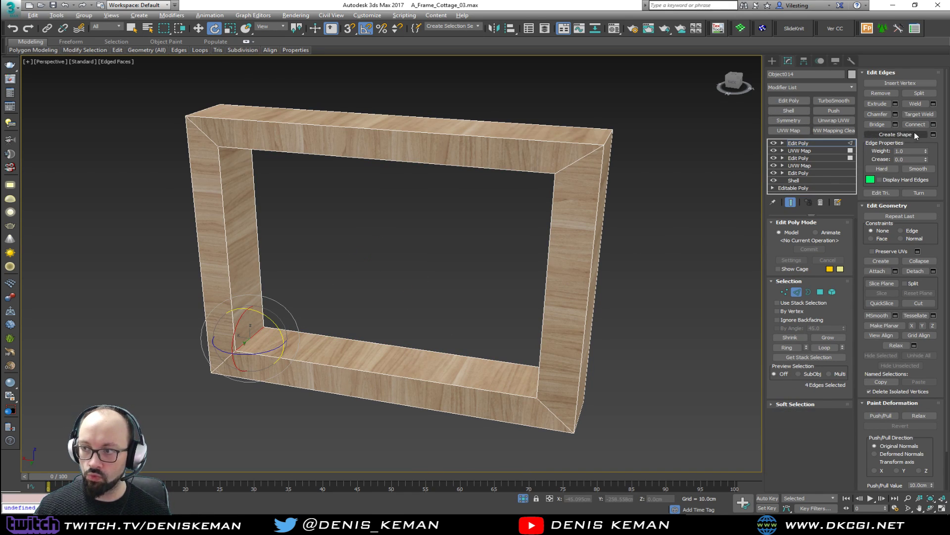
left_click(934, 124)
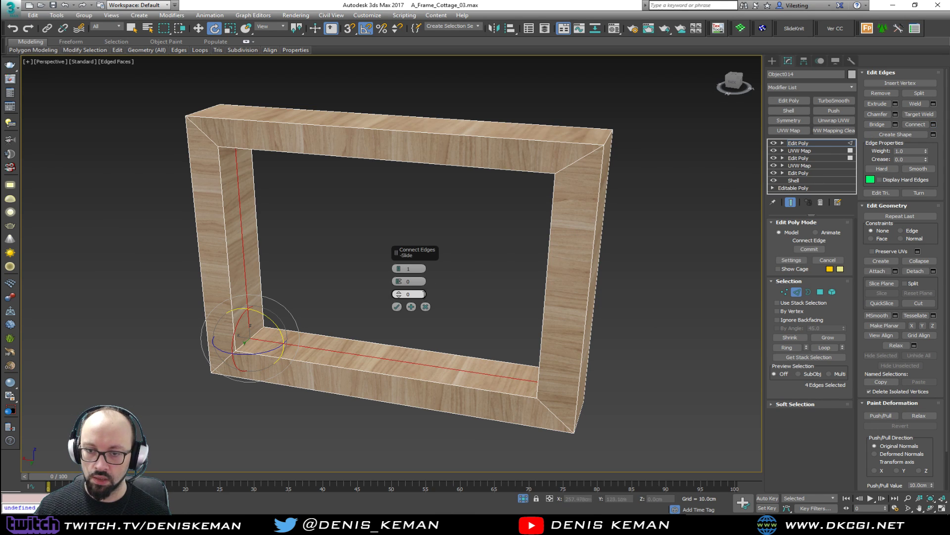
left_click(396, 297)
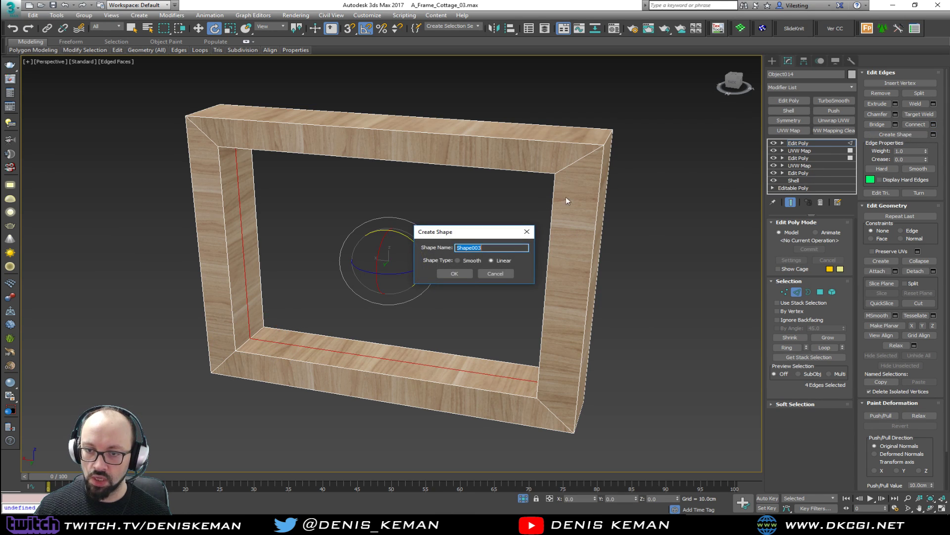
left_click(468, 272)
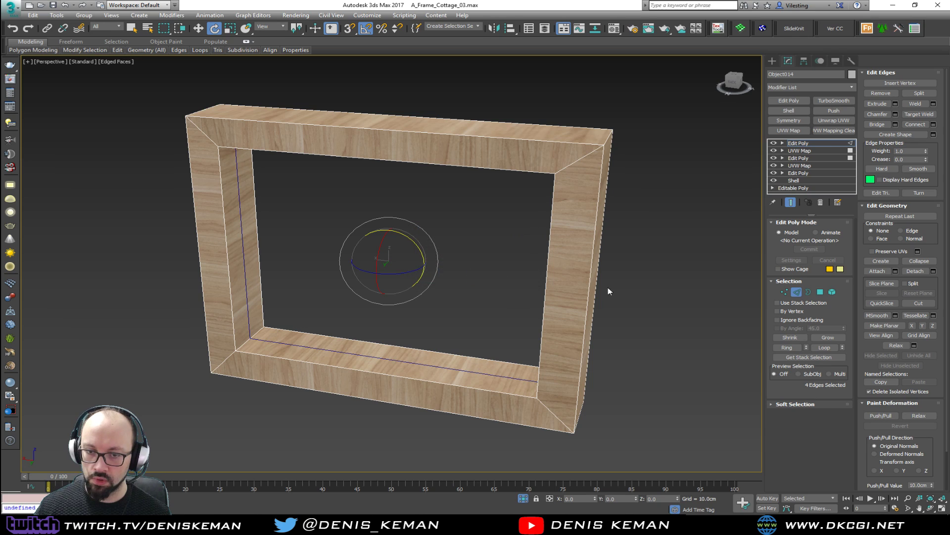
Step: Leave edge editing on the frame and select the rectangular spline extracted from its inner sides
left_click(796, 291)
key("2")
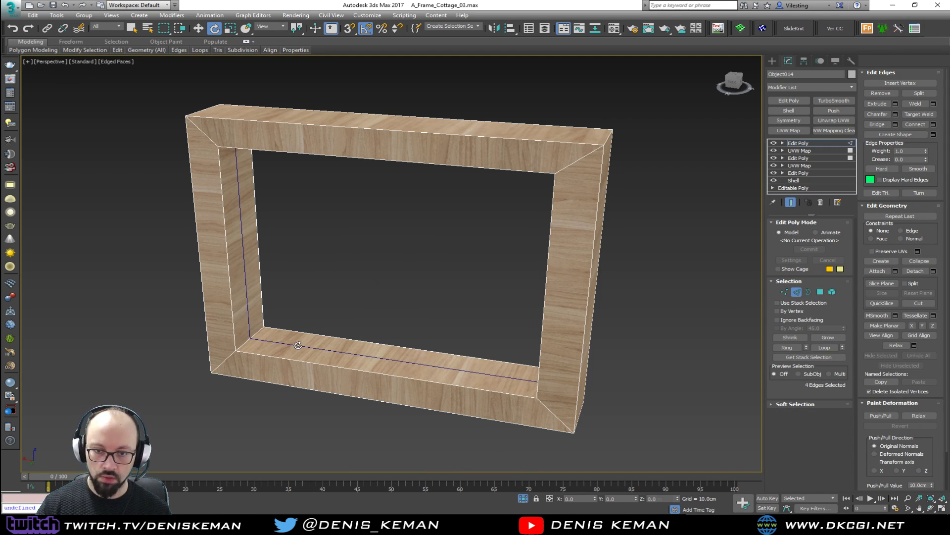
left_click(796, 291)
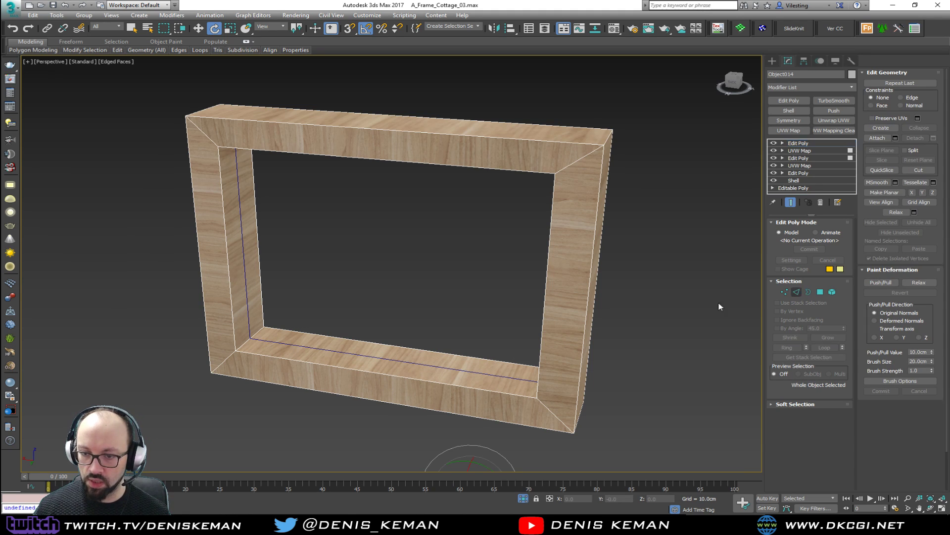
left_click(403, 364)
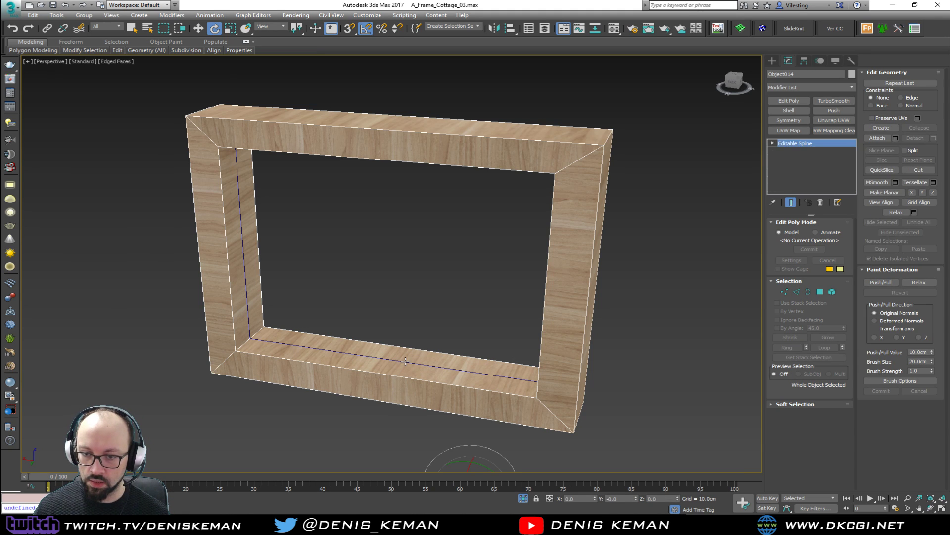
Step: Try to turn the extracted spline into a surface with an Edit Poly modifier, and undo it
left_click(789, 101)
mouse_move(495, 233)
middle_mouse_down("alt")
mouse_move(385, 241)
mouse_move(506, 242)
middle_mouse_up("alt")
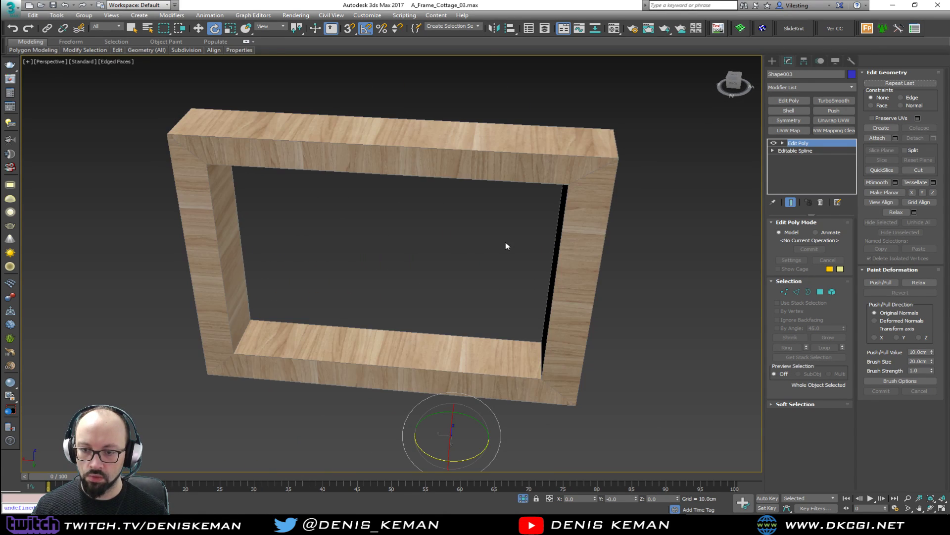
scroll(457, 233, "down", 3)
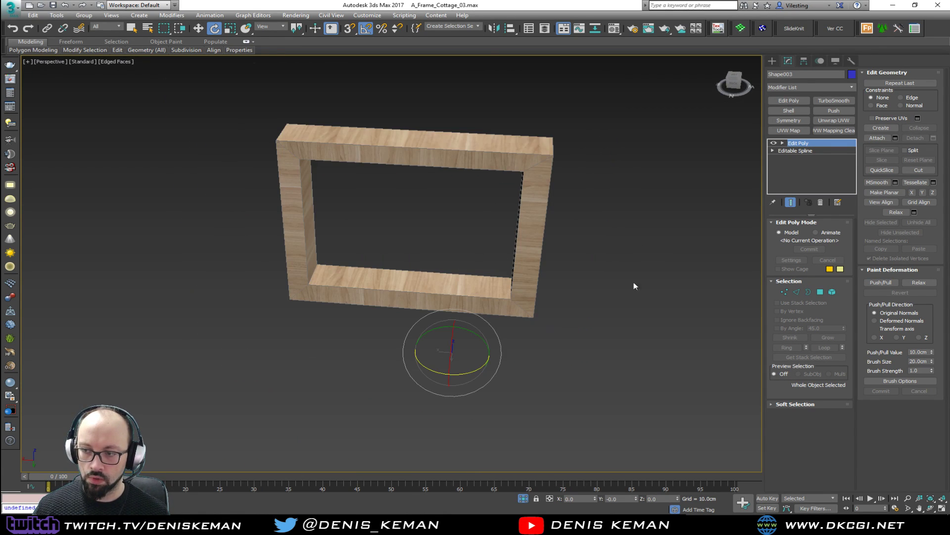
key("ctrl+z")
Step: Move the rectangular spline about 33 cm along Y so it stands clear of the window frame
key("w")
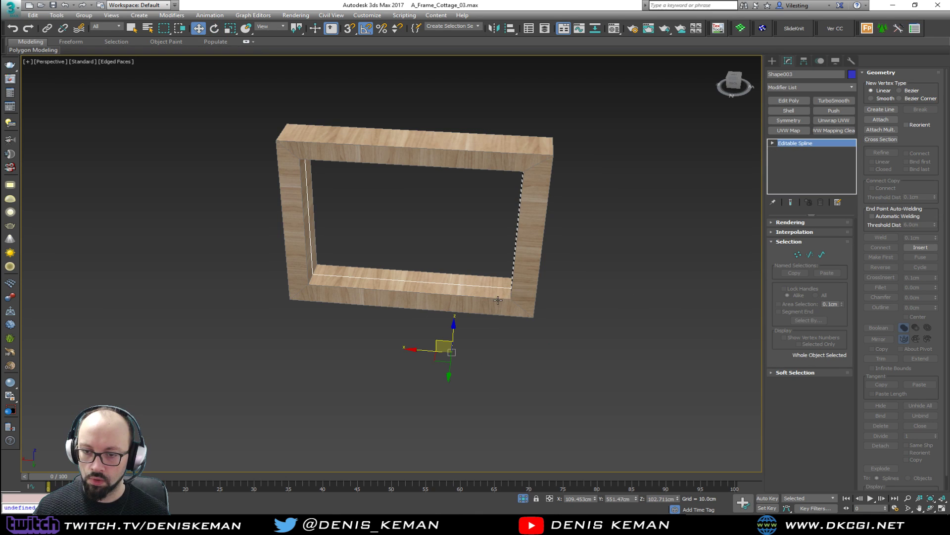
middle_click_drag(495, 300, 452, 304, "alt")
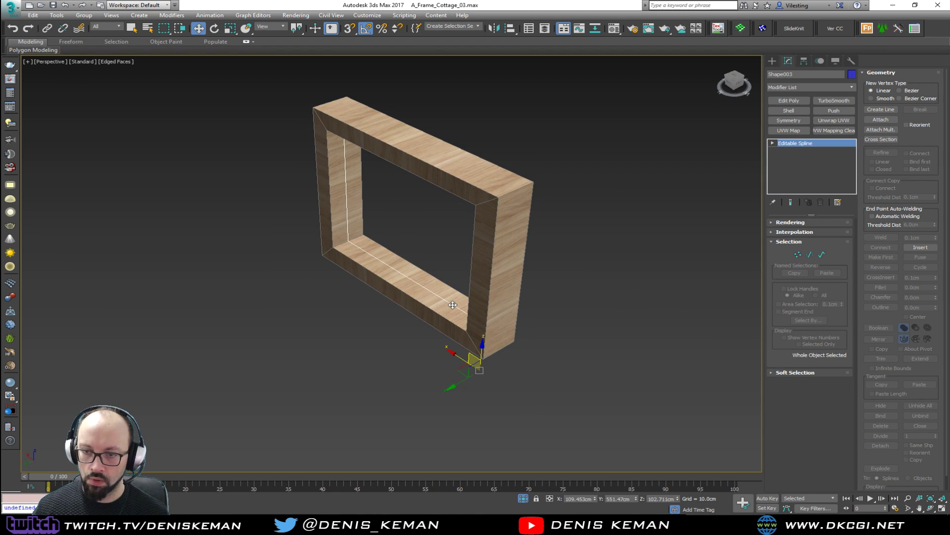
left_click_drag(456, 384, 413, 402)
middle_click_drag(415, 374, 326, 360, "alt")
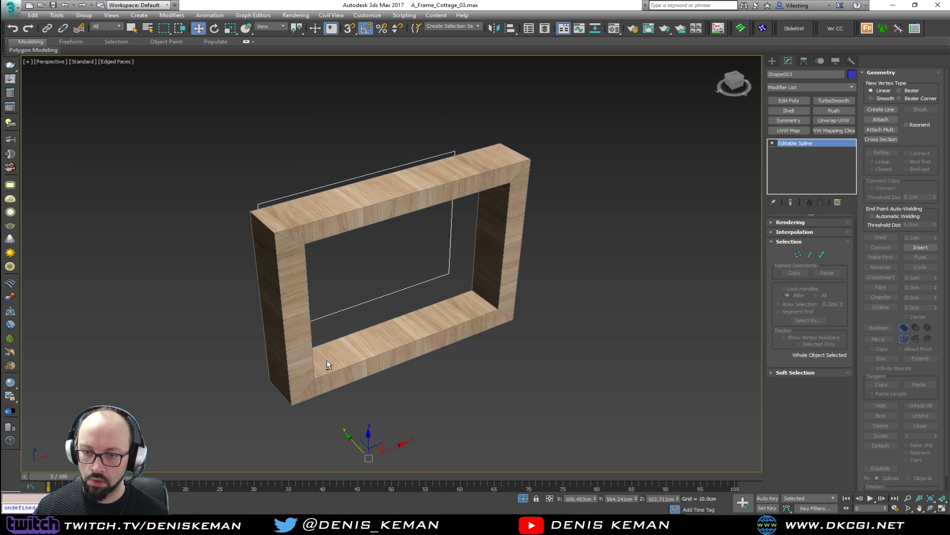
Step: Try an Edit Poly modifier on the moved spline to fill it, and undo it
left_click(779, 101)
middle_click_drag(452, 225, 569, 218, "alt")
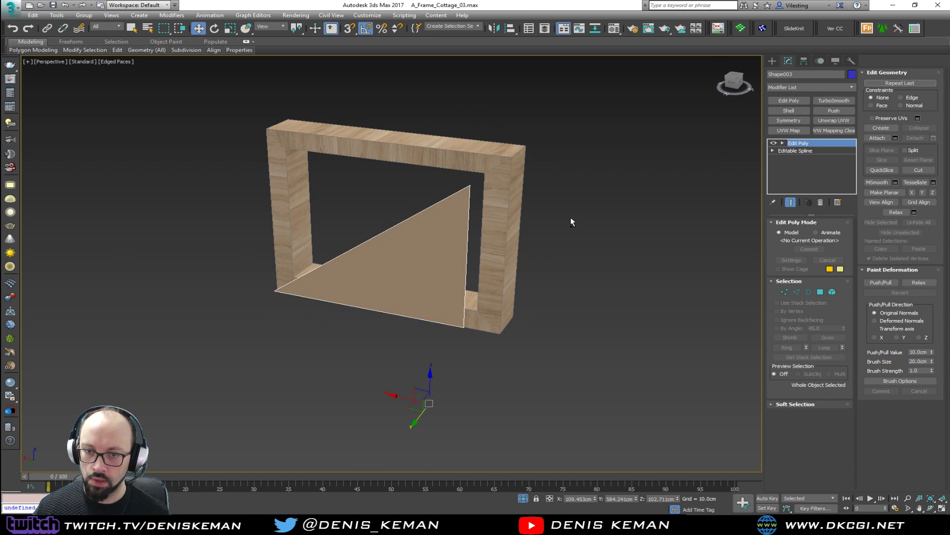
key("ctrl+z")
Step: Weld all of the rectangular spline's vertices with a 0.1 cm threshold and leave vertex editing
key("1")
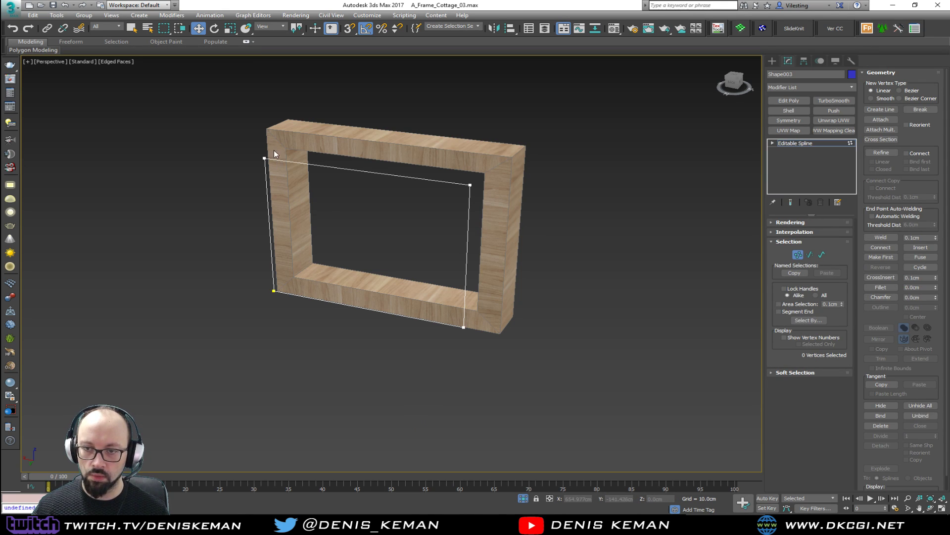
key("ctrl+a")
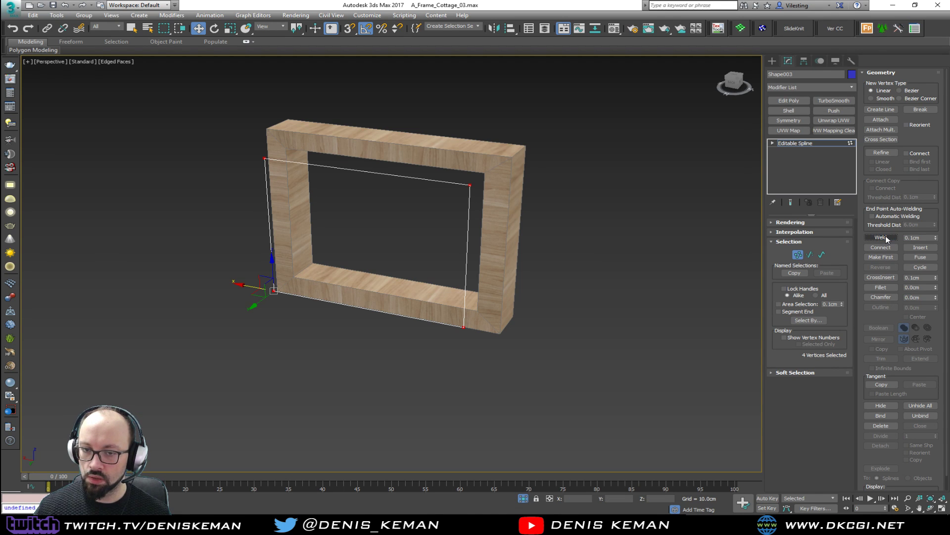
left_click(362, 315)
key("1")
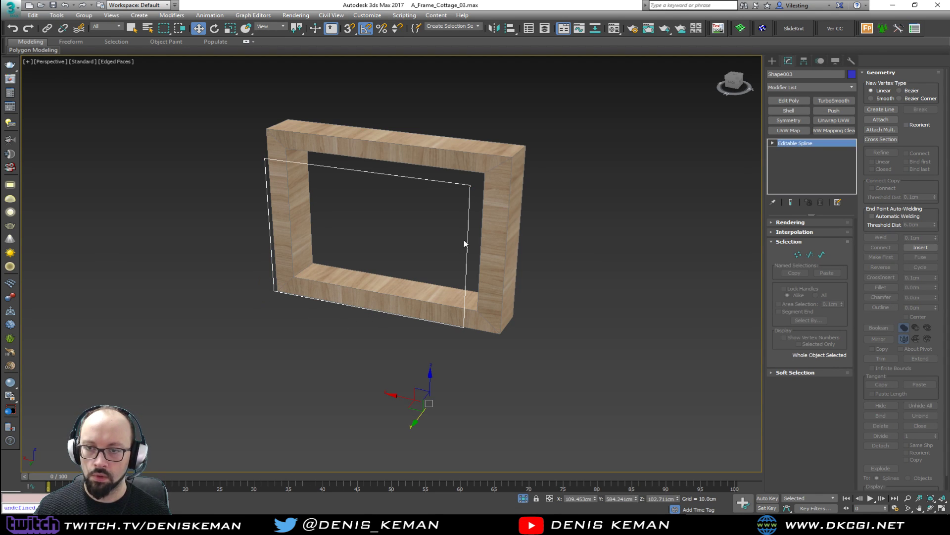
Step: Try an Edit Poly modifier on the welded spline and remove it from the stack
left_click(787, 100)
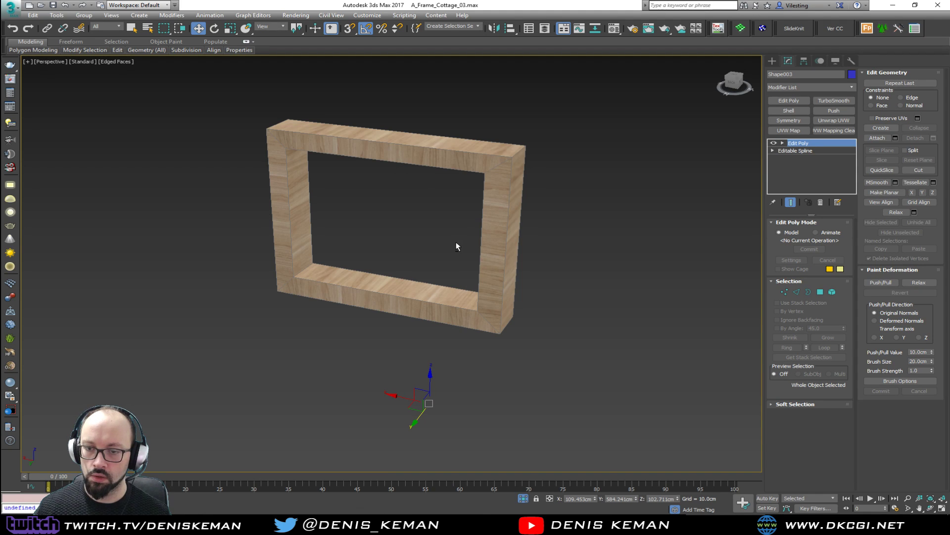
middle_click_drag(456, 242, 352, 247, "alt")
left_click(821, 202)
Step: Draw a plane of 85.757 × 110.757 cm in the Back view, snapped to the rectangular spline's opposite corners
middle_click_drag(484, 254, 608, 258, "alt")
key("z")
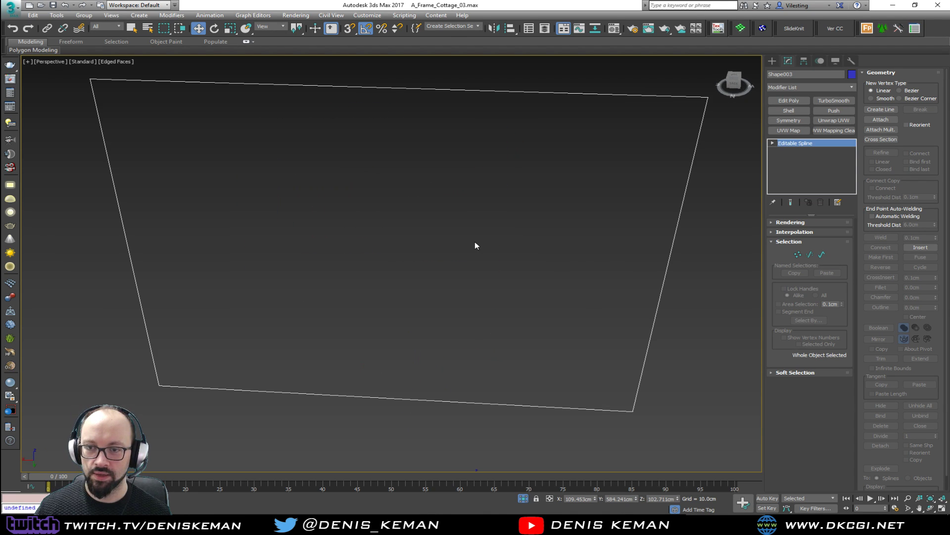
key("alt+w")
key("alt+w")
key("z")
right_click(497, 198)
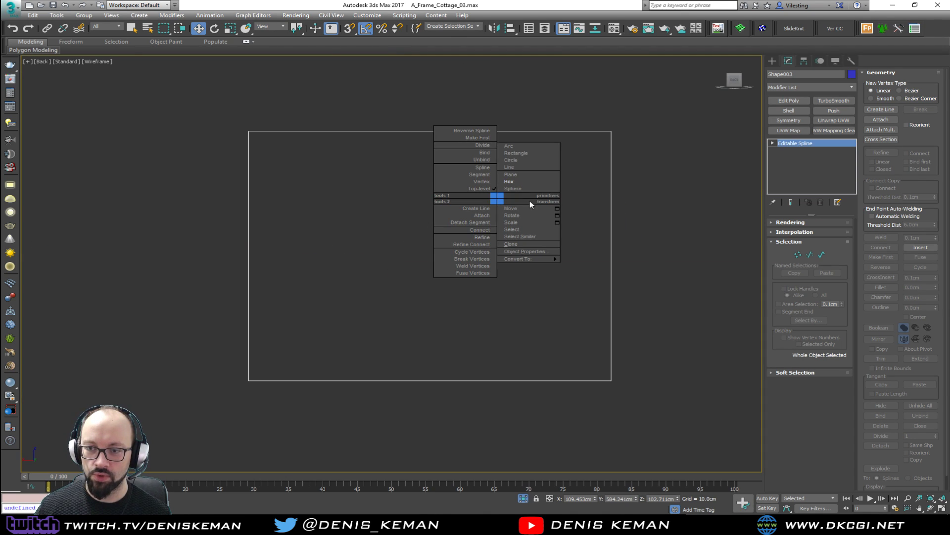
left_click(533, 175)
left_click_drag(248, 135, 611, 380)
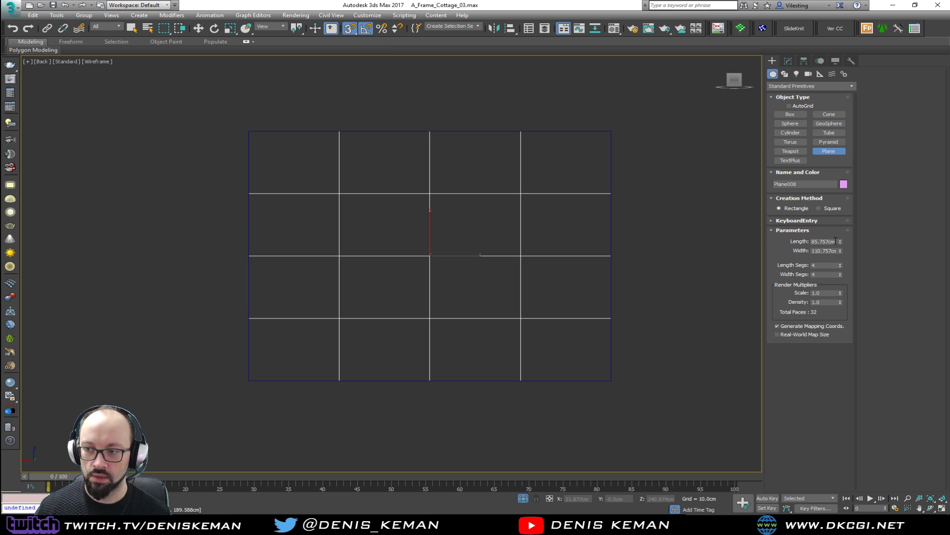
Step: Return to the Perspective view, delete the guide spline, and end isolation with the new plane selected
key("alt+w")
middle_click(565, 292)
key("alt+w")
middle_click_drag(626, 344, 450, 364, "alt")
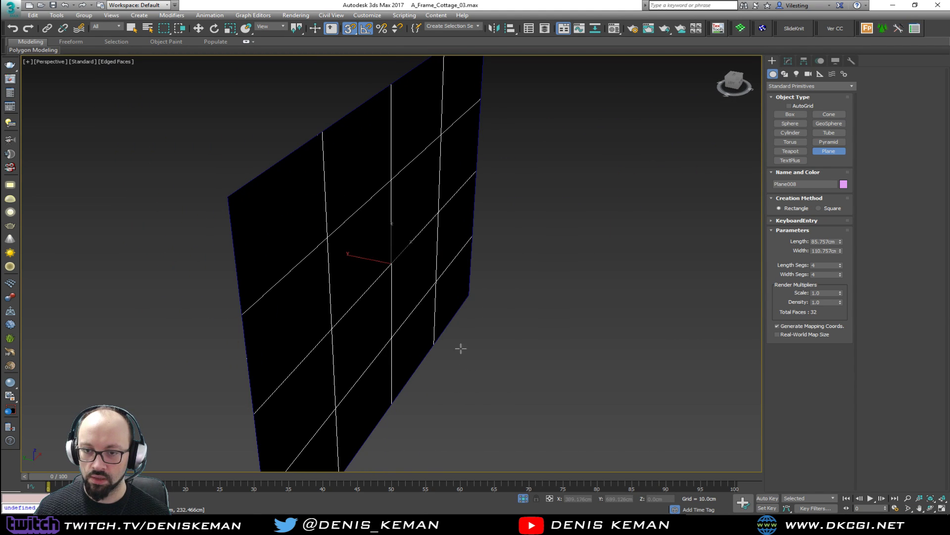
key("w")
left_click(251, 182)
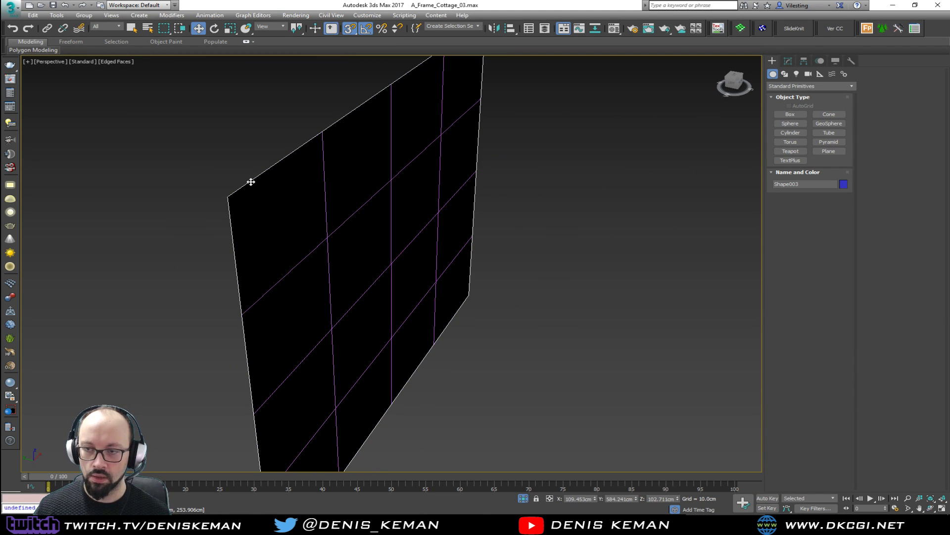
key("shift+z")
left_click(313, 251)
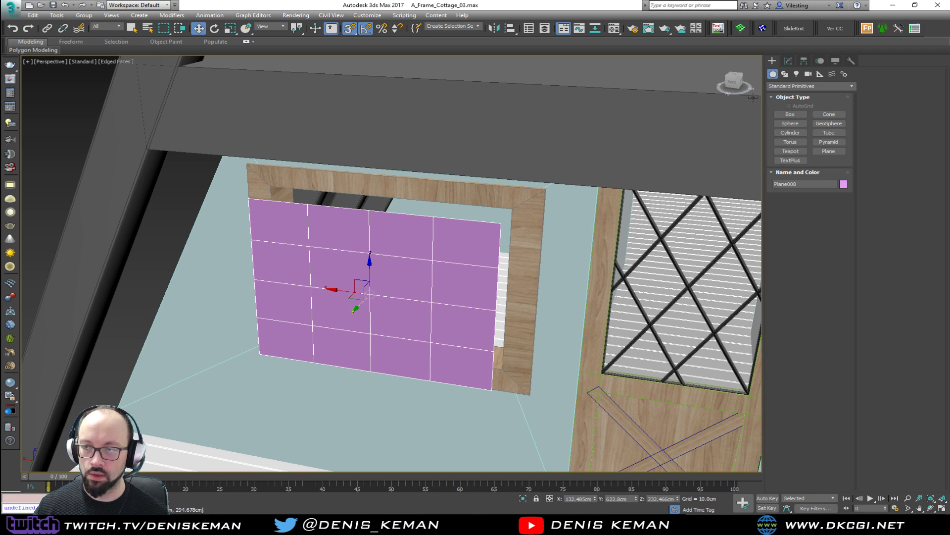
Step: Set the plane's length and width segments to 1
left_click(789, 60)
right_click(840, 257)
right_click(840, 268)
Step: Turn snapping off and move the plane about 27 cm along Y into the window frame's opening
middle_click_drag(478, 225, 366, 311, "alt")
key("s")
left_click_drag(354, 307, 409, 292)
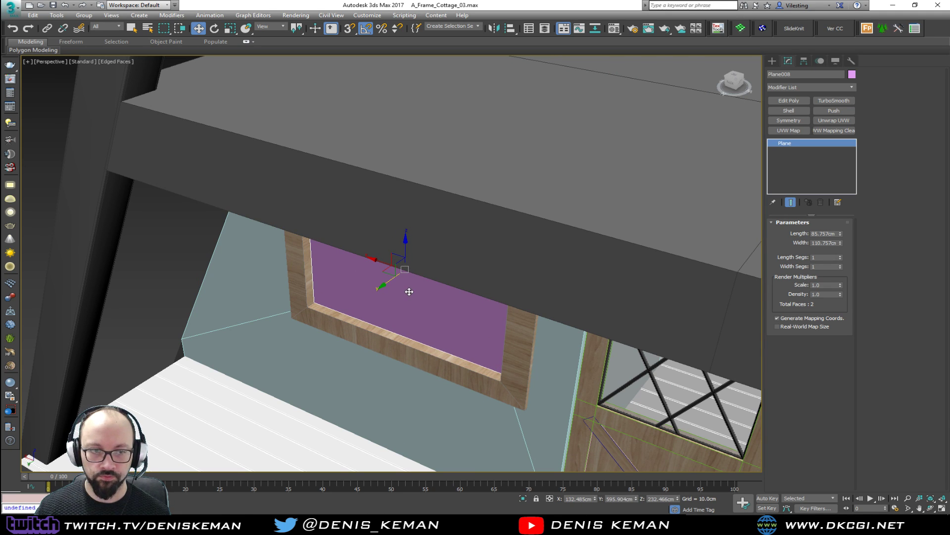
key("z")
middle_click_drag(412, 291, 475, 272, "alt")
Step: Add an Edit Poly modifier to the plane and connect its upper and lower edges with one vertical centre edge
left_click(789, 101)
middle_click_drag(520, 241, 528, 267)
scroll(541, 213, "down", 4)
key("2")
left_click_drag(525, 315, 502, 79)
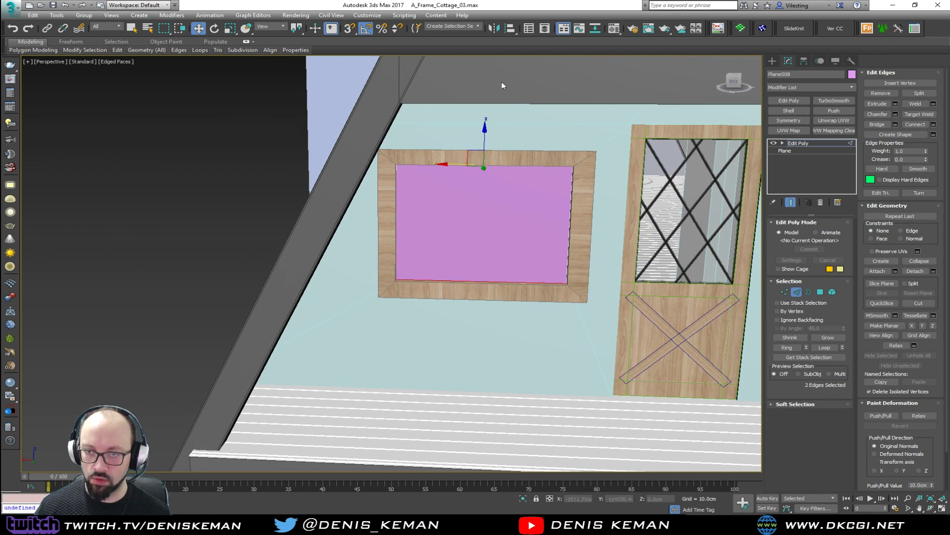
left_click(917, 125)
middle_click_drag(545, 200, 524, 209, "alt")
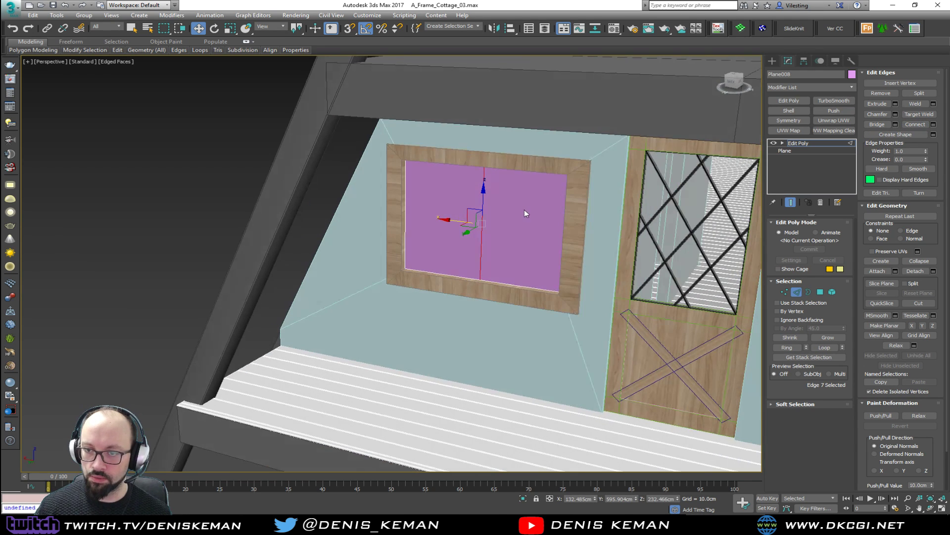
Step: Try chamfering the plane's vertical centre edge by 5 cm to form a middle strip
scroll(495, 213, "up", 5)
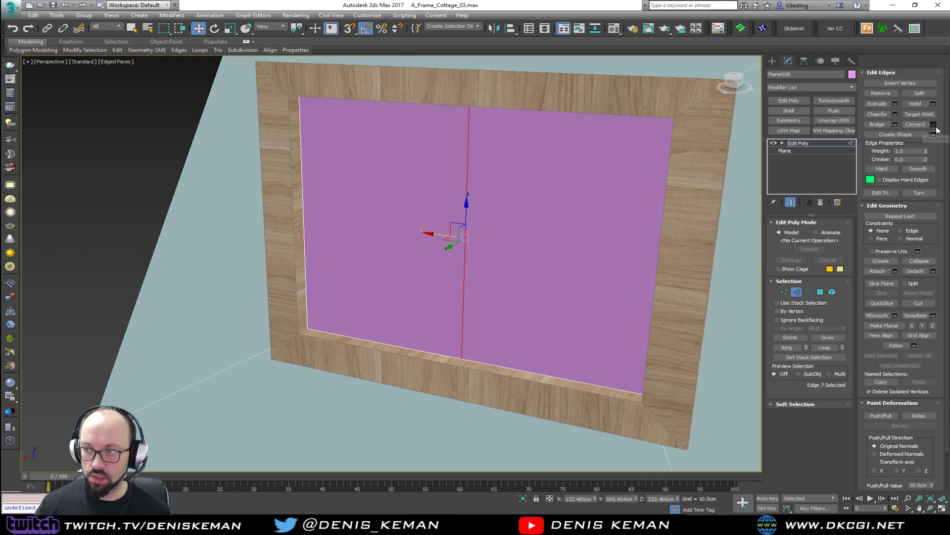
left_click(895, 114)
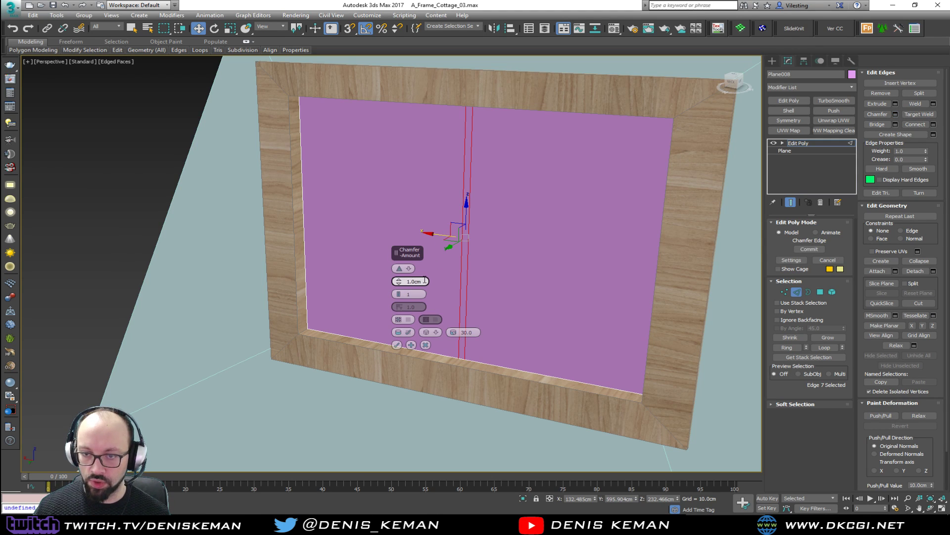
key("Return")
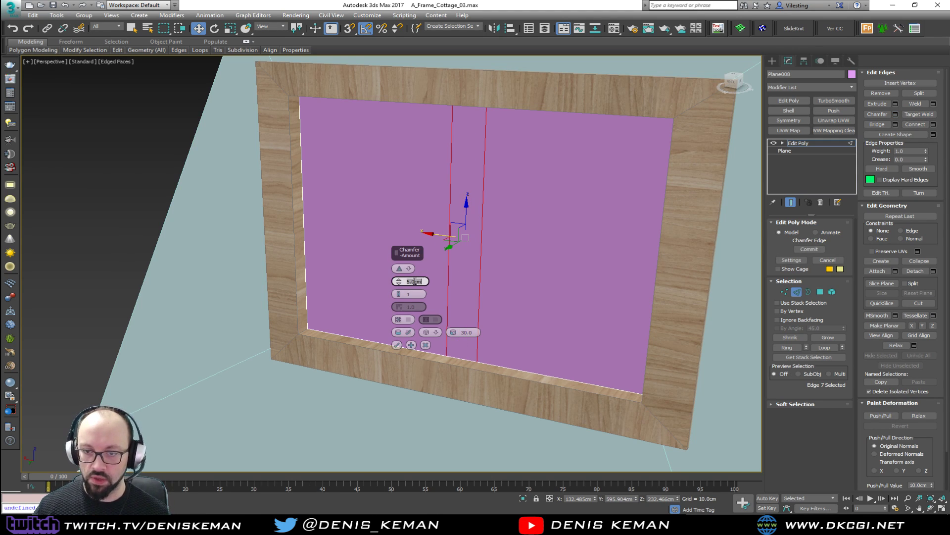
left_click(397, 345)
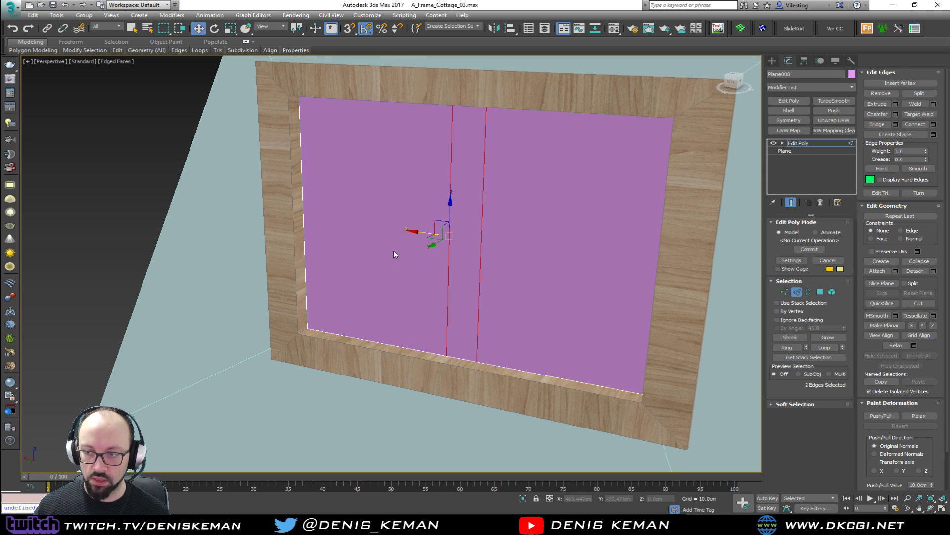
Step: Select the two polygons beside the middle strip, and undo the selection and the centre edge's chamfer
key("4")
left_click(395, 236)
left_click(547, 253, "ctrl")
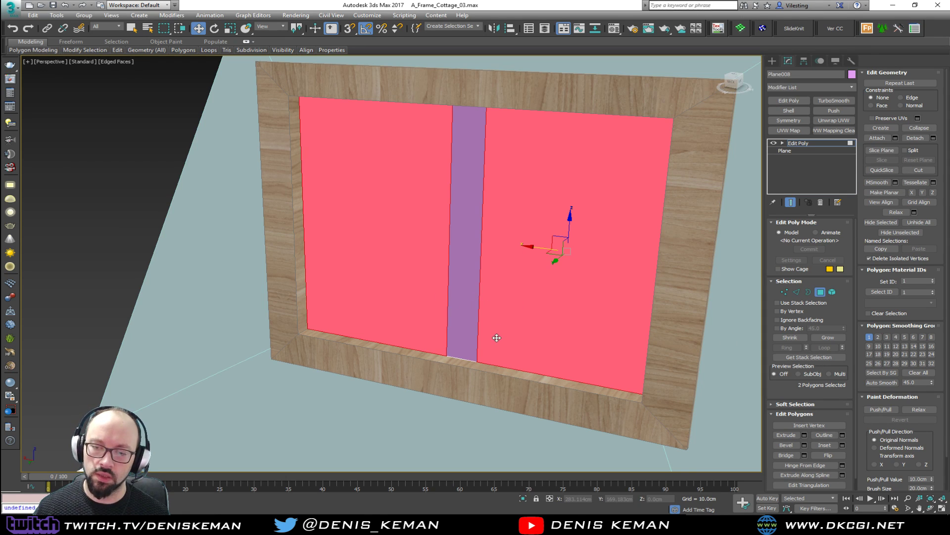
key("ctrl+z")
key("ctrl+z")
key("ctrl+z")
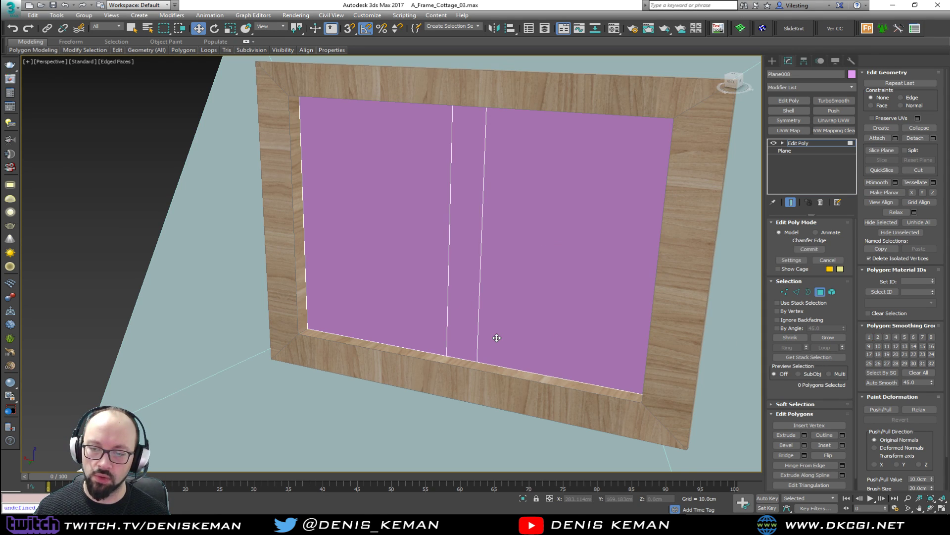
key("ctrl+z")
key("ctrl+z")
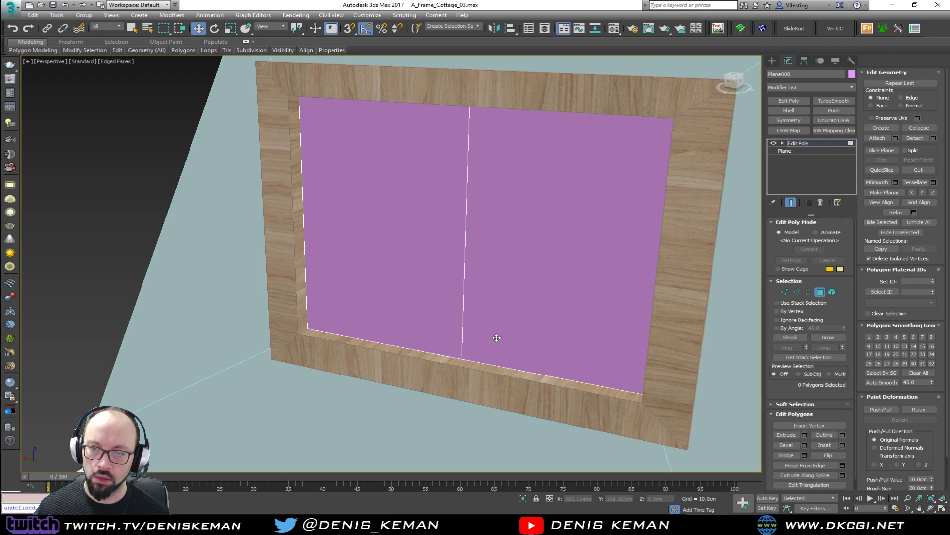
Step: Inset both of the plane's window polygons by 5 cm, using the By Polygon option
left_click(494, 304)
left_click(396, 284, "ctrl")
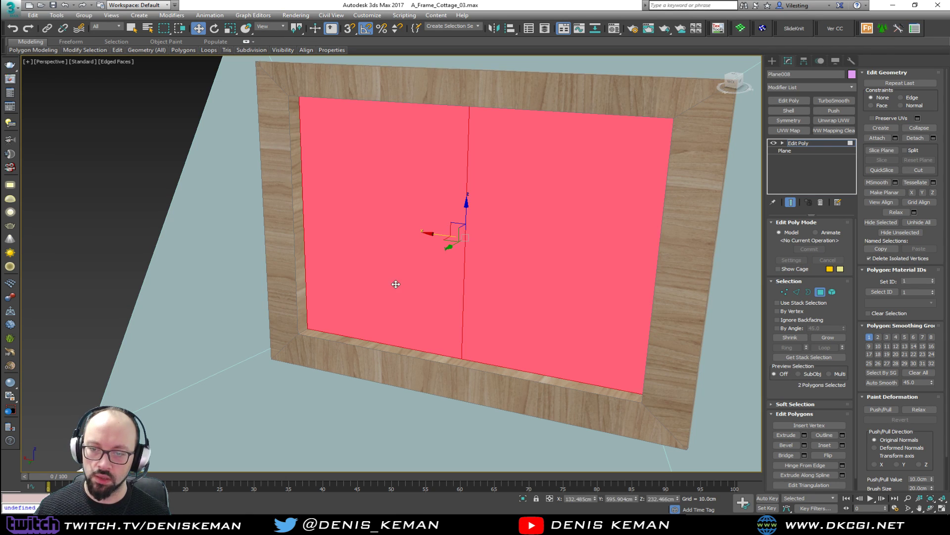
left_click(842, 445)
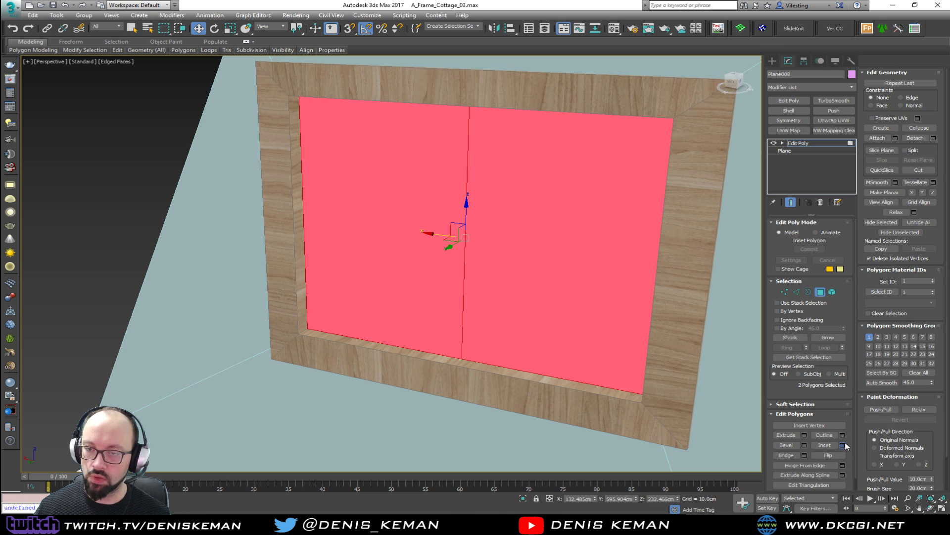
type("5")
key("Return")
left_click(399, 269)
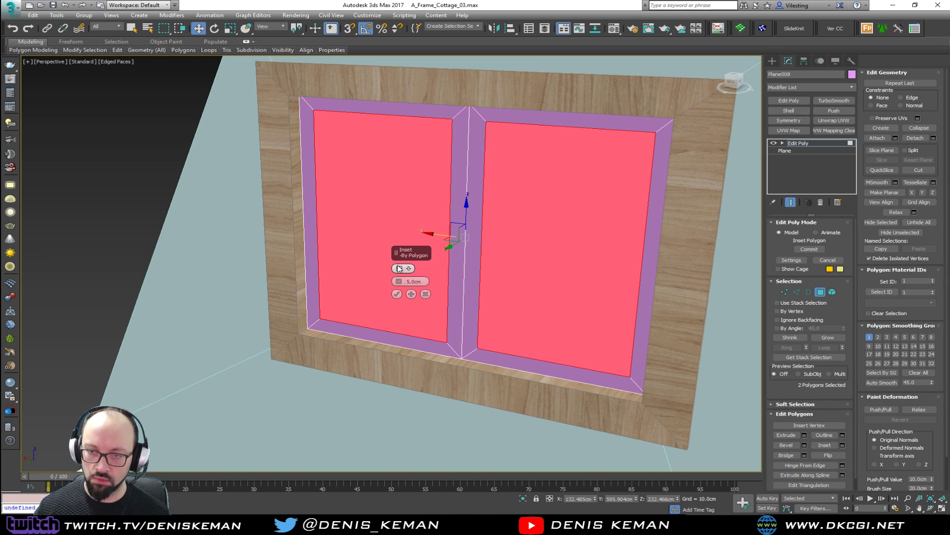
middle_click_drag(446, 263, 540, 258, "alt")
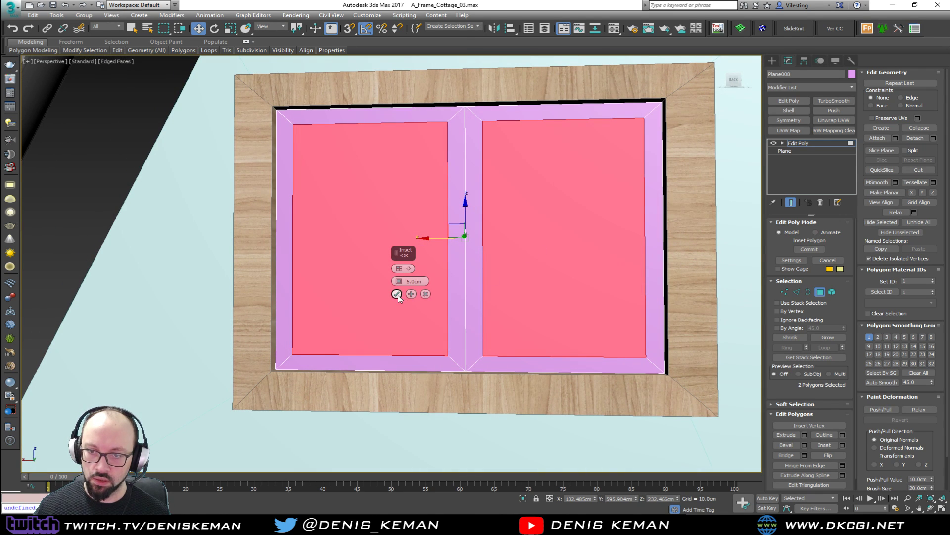
left_click(396, 294)
middle_click_drag(397, 295, 456, 290, "alt")
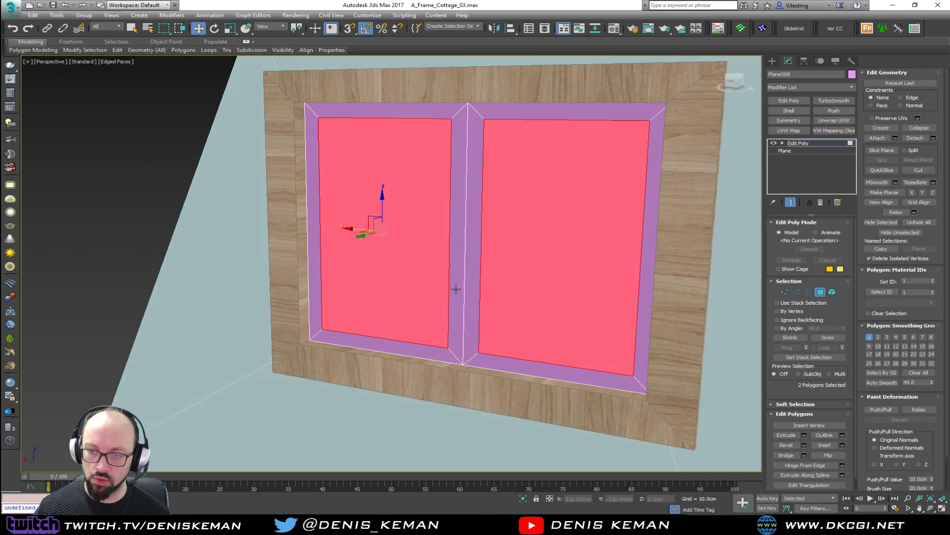
Step: Detach the two inset polygons as a clone named Window_Glass
left_click(933, 138)
type("Window_Glass")
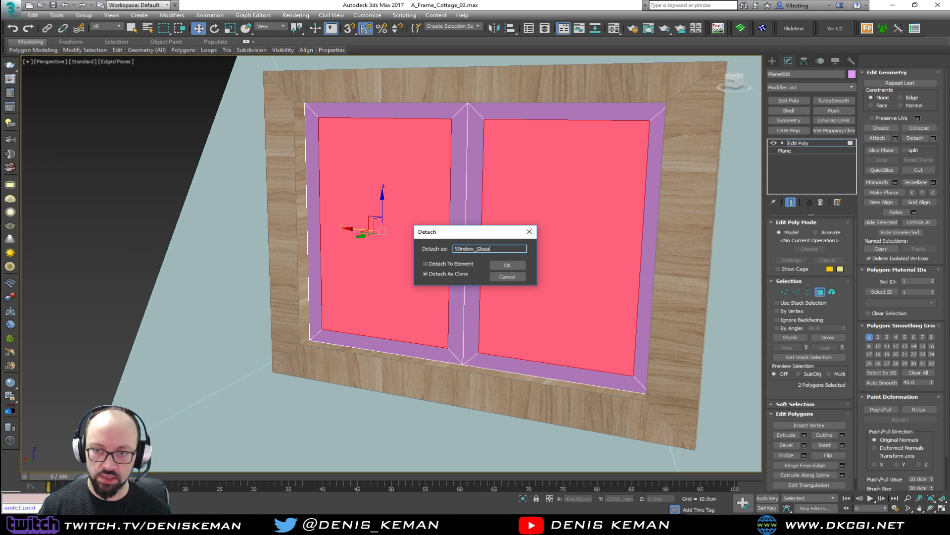
key("Return")
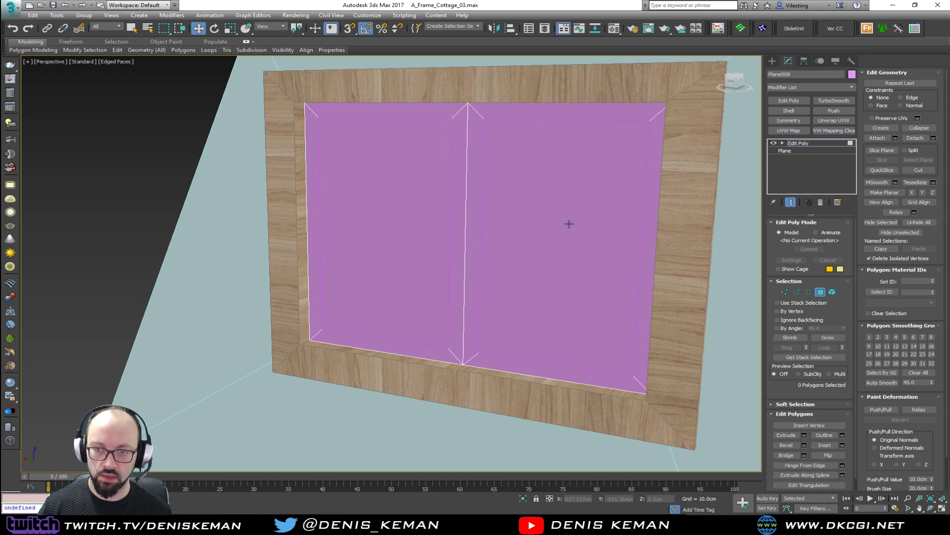
Step: Delete the plane's two inner polygons, keeping only the border strips of both window sections
left_click(822, 292)
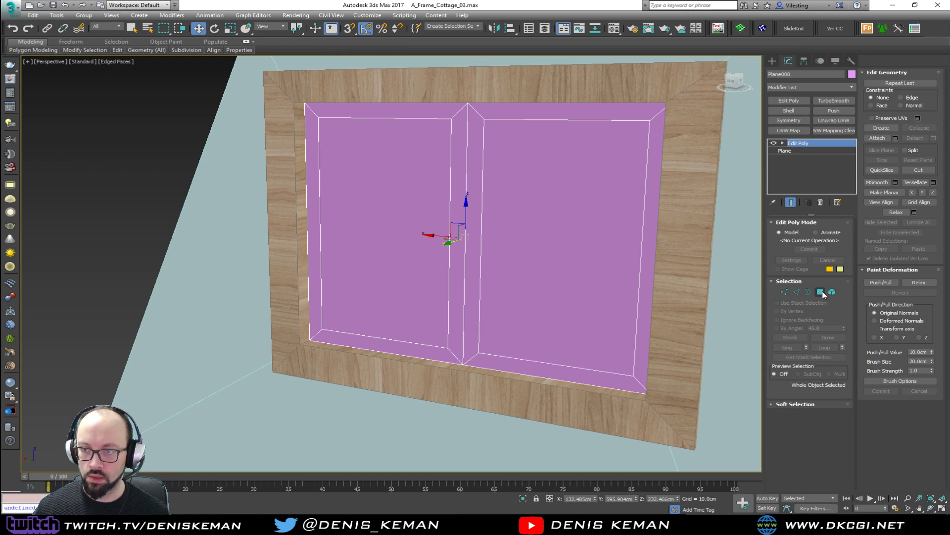
left_click(822, 292)
left_click(596, 268)
left_click(350, 272, "ctrl")
key("Delete")
left_click(822, 292)
middle_click_drag(551, 175, 572, 182, "alt")
Step: Chamfer the vertical centre edge by 0.1 cm with the open option enabled to separate the two window sections
key("2")
middle_click_drag(465, 198, 462, 169, "alt")
scroll(462, 169, "up", 2)
left_click(896, 114)
left_click(424, 281)
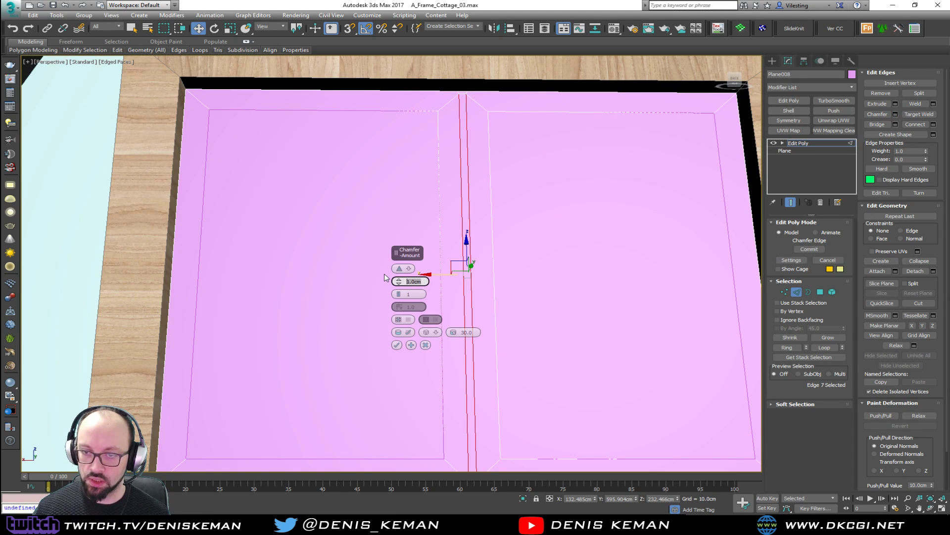
key("Return")
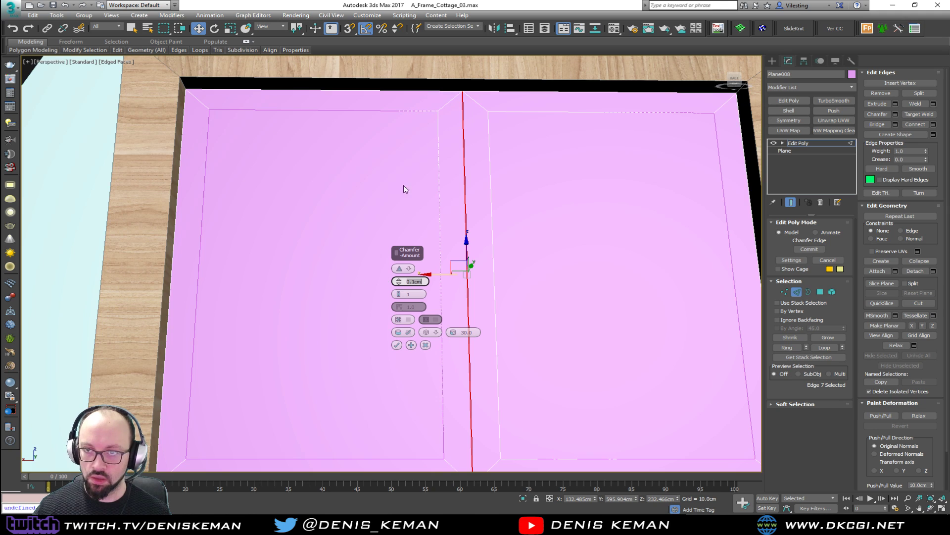
scroll(456, 102, "up", 6)
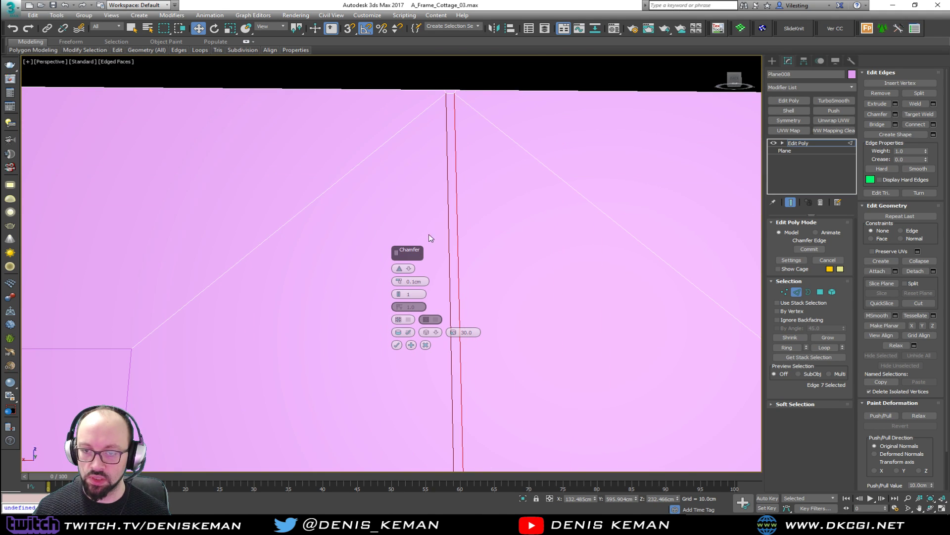
left_click(409, 320)
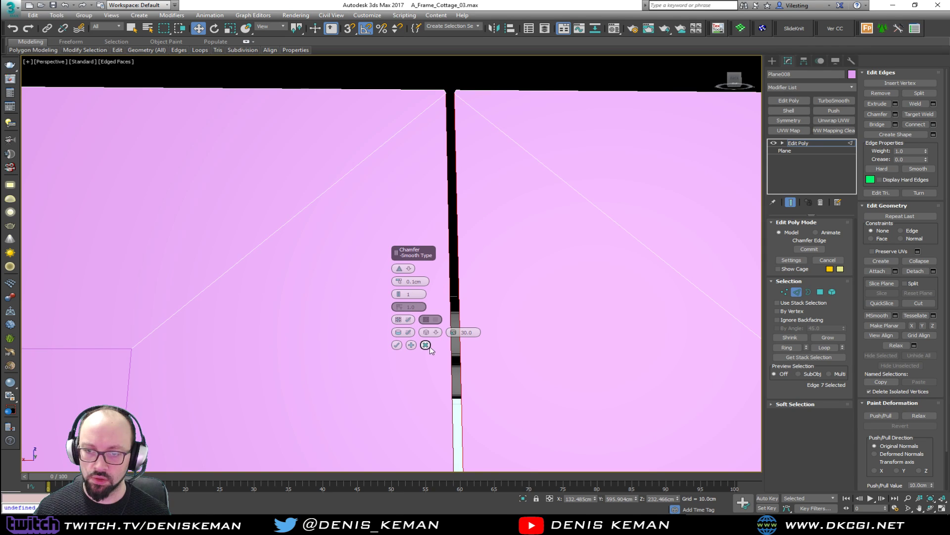
left_click(397, 345)
Step: Select the vertices at both ends of the centre gap and switch the viewport to wireframe
scroll(421, 277, "down", 6)
middle_click_drag(407, 269, 410, 102)
key("1")
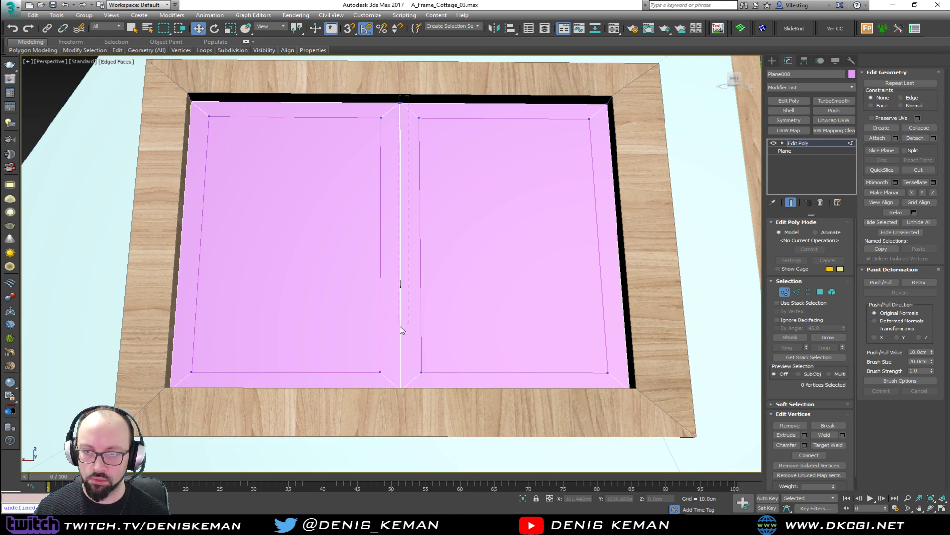
left_click_drag(387, 395, 388, 446)
key("F3")
middle_click_drag(414, 129, 411, 258)
scroll(401, 244, "up", 3)
scroll(401, 244, "up", 4)
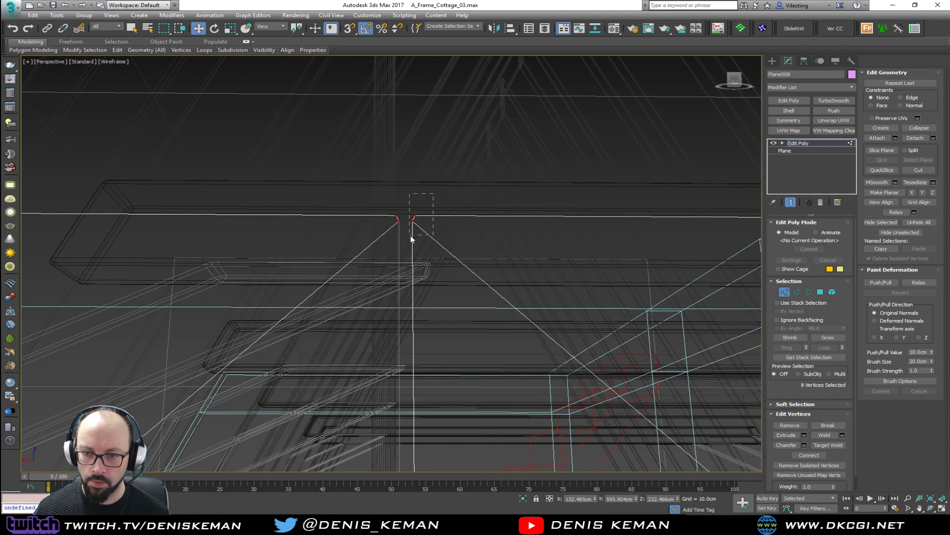
Step: Isolate the window sections and snap the gap's two uppermost vertices along X onto the vertices just below them
left_click_drag(414, 239, 412, 217)
left_click(415, 217)
key("s")
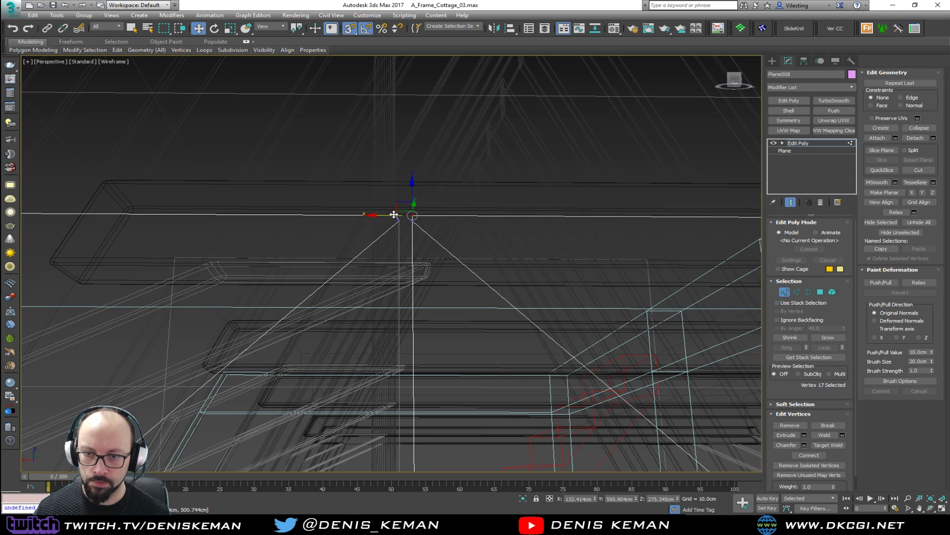
scroll(389, 226, "up", 2)
scroll(391, 226, "down", 5)
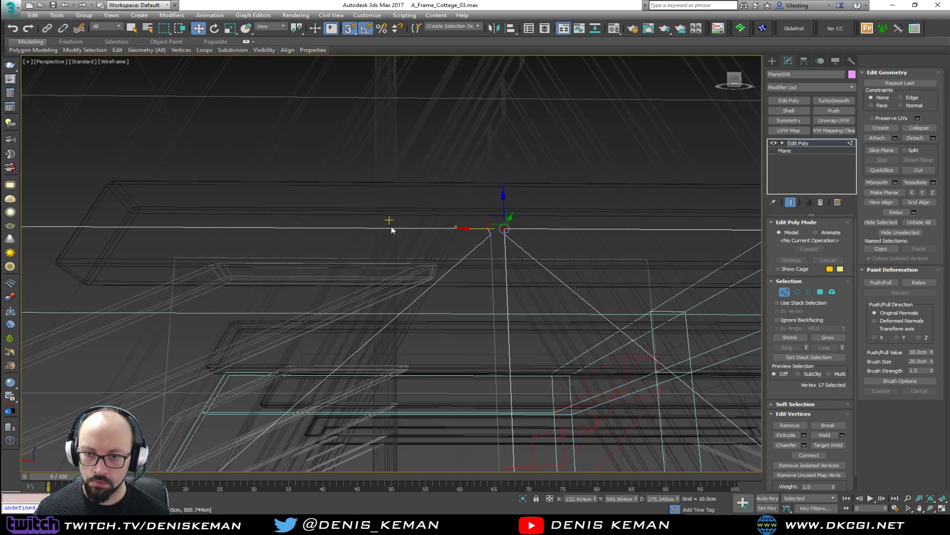
scroll(420, 238, "up", 4)
scroll(410, 238, "down", 3)
scroll(402, 238, "up", 4)
left_click(357, 239)
left_click(360, 236)
left_click_drag(330, 236, 374, 262)
left_click(394, 286)
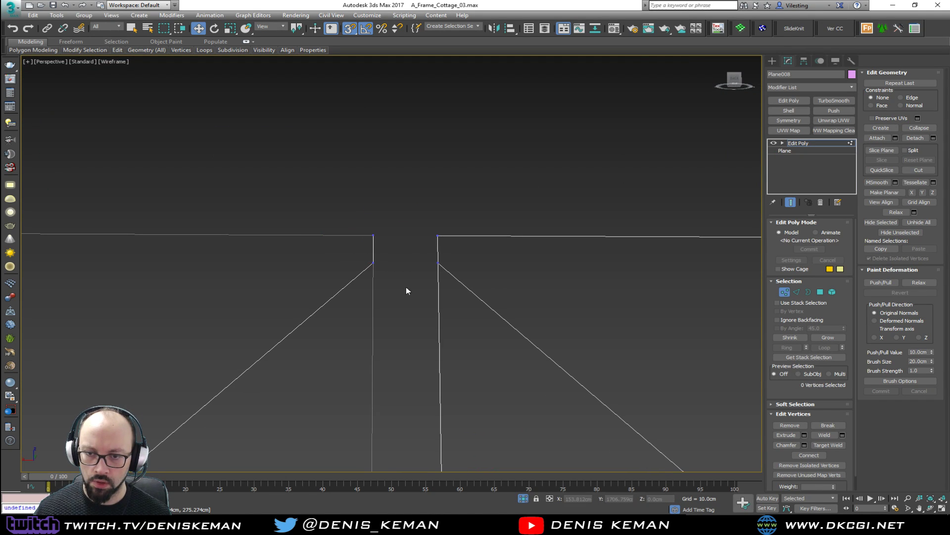
Step: Target-weld the lower vertex of each pair at the gap's upper end to the vertex above it
left_click(829, 445)
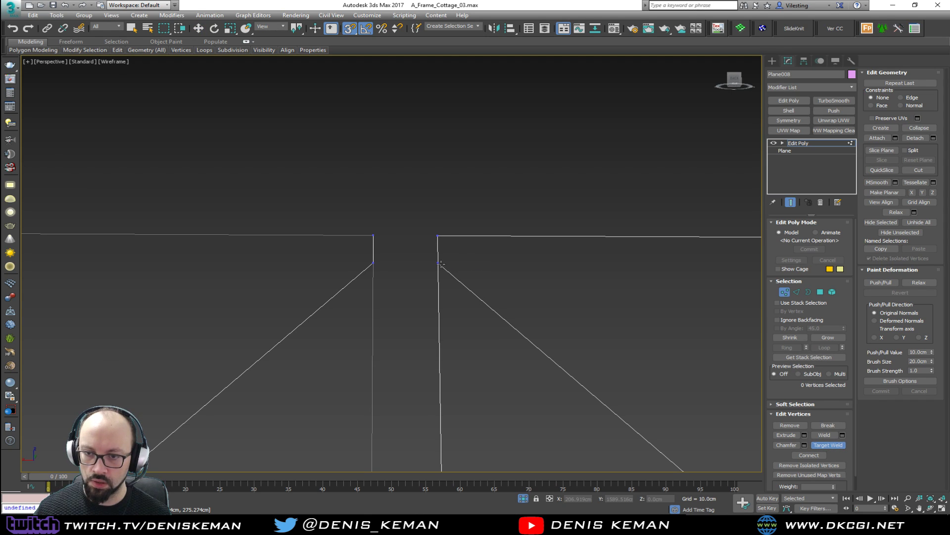
left_click(439, 237)
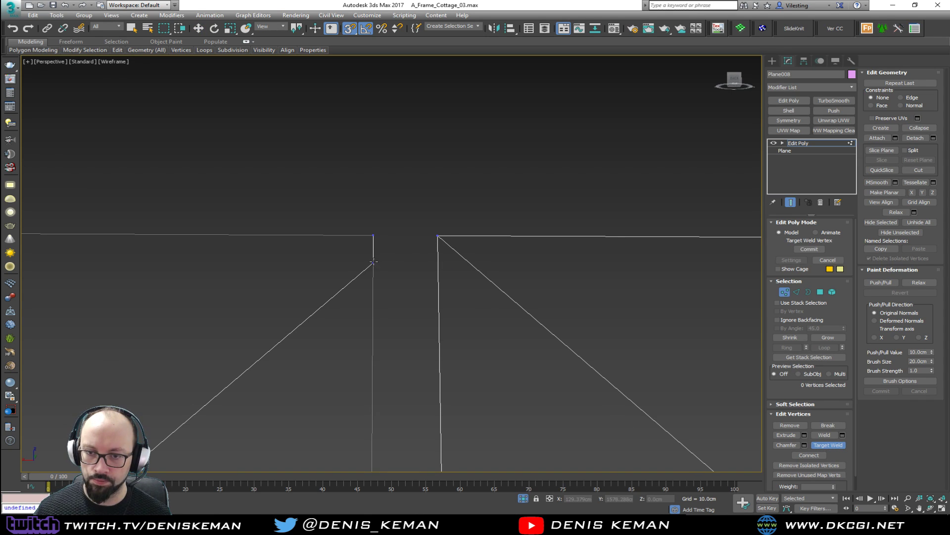
left_click(373, 236)
right_click(400, 275)
Step: Snap the gap's two lowermost vertices along X into line with the vertices just above them
scroll(435, 230, "down", 8)
middle_click_drag(403, 280, 413, 86)
scroll(431, 214, "down", 10)
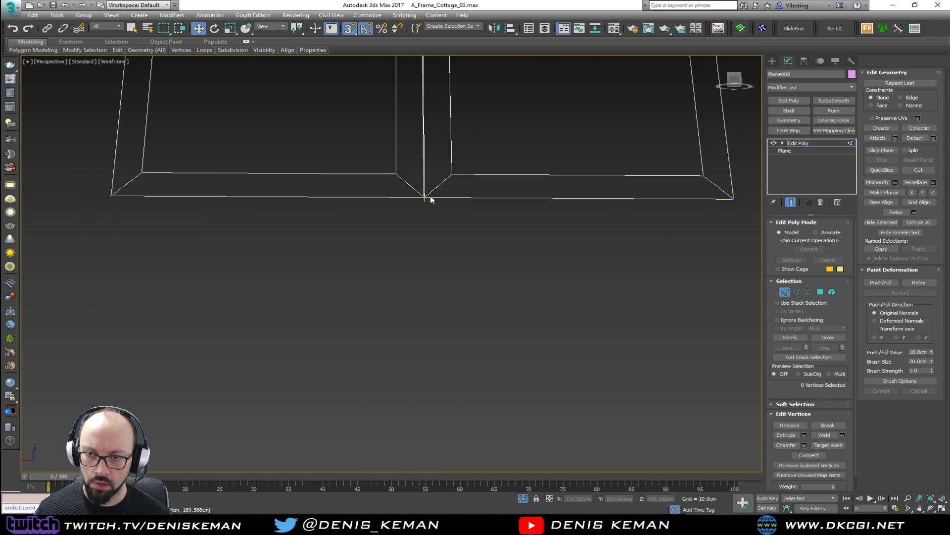
scroll(391, 216, "up", 3)
left_click(390, 218)
left_click_drag(388, 221, 396, 209)
left_click(440, 224)
left_click(432, 210)
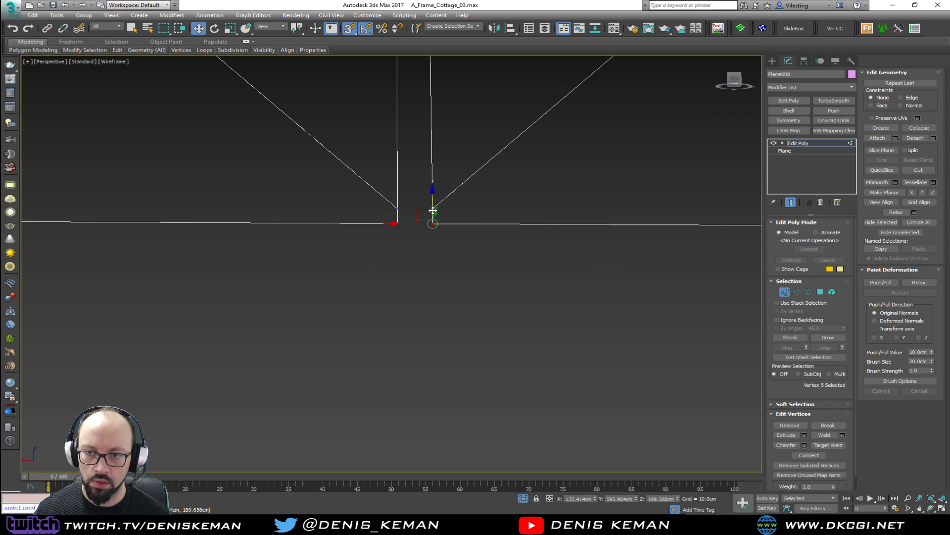
left_click(459, 211)
Step: Target-weld the upper vertex of each pair at the gap's lower end to the vertex beneath it
left_click(836, 445)
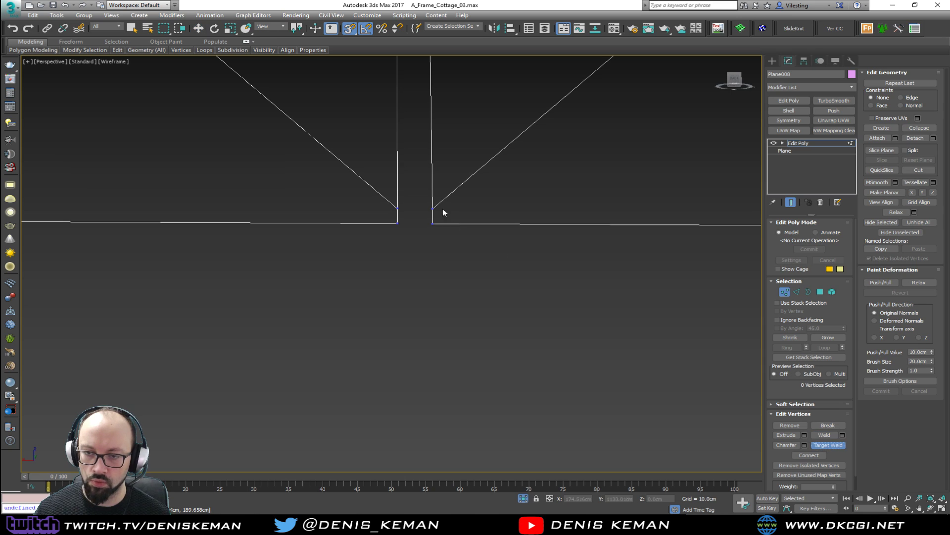
left_click(432, 207)
left_click(433, 224)
left_click(398, 208)
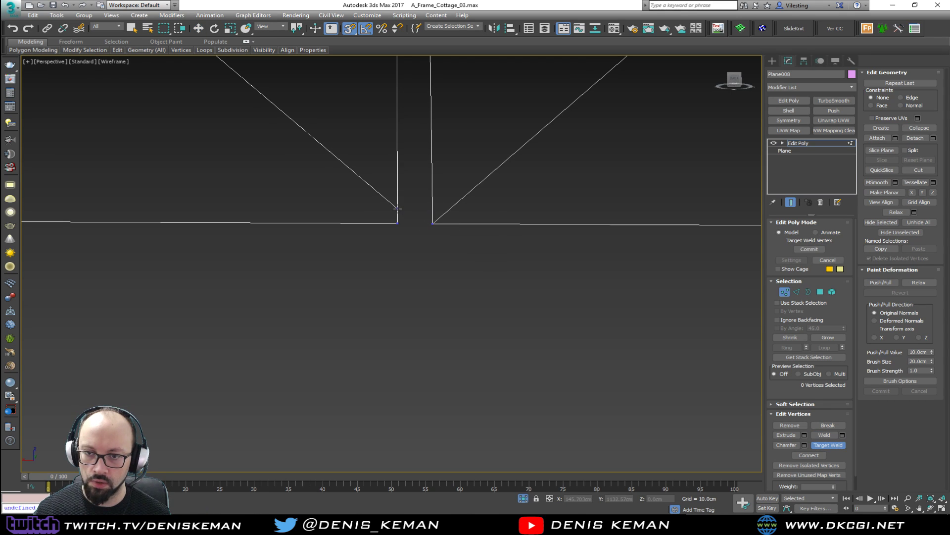
left_click(398, 223)
right_click(404, 194)
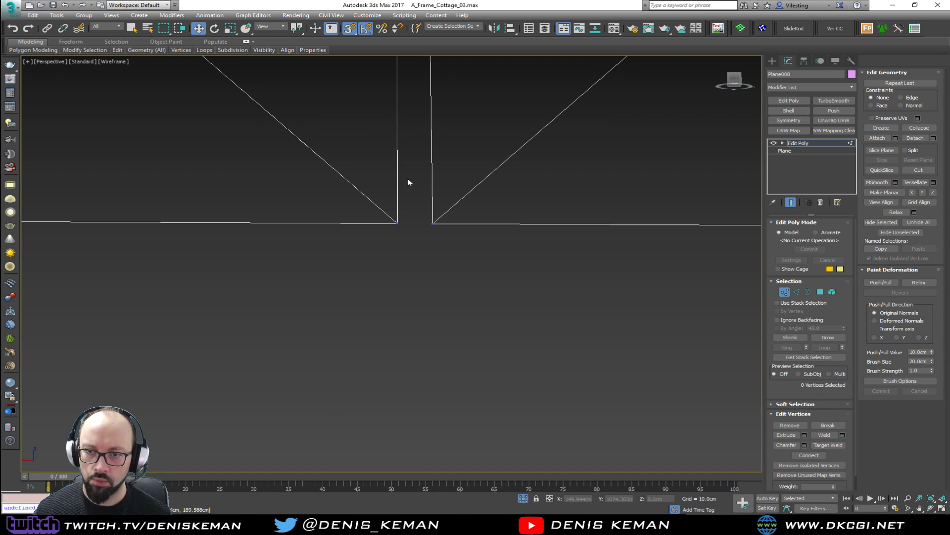
Step: Select the left section's vertical edge along the centre gap and make it planar in X
key("2")
left_click(400, 171)
double_click(397, 172)
scroll(392, 152, "down", 5)
middle_click_drag(392, 151, 387, 250)
scroll(387, 250, "down", 6)
left_click_drag(291, 334, 308, 335, "alt")
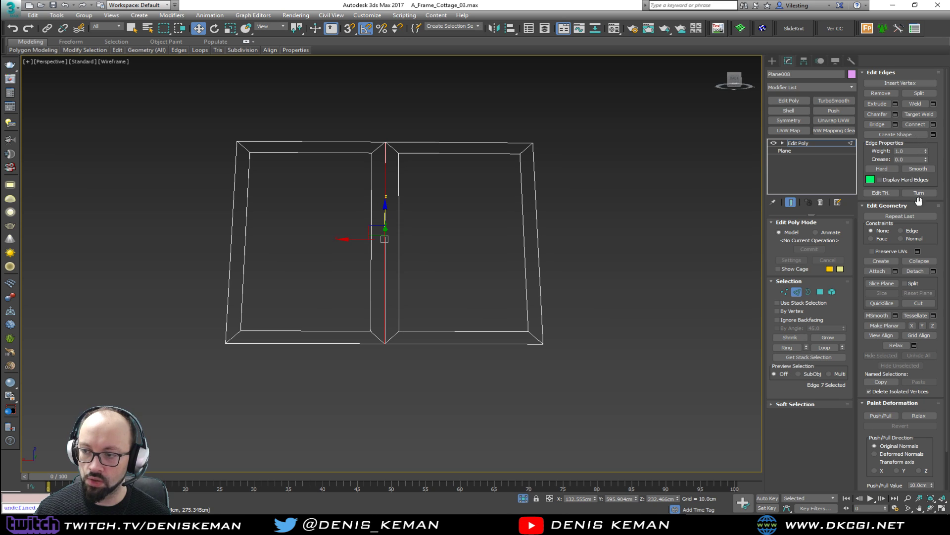
left_click(912, 325)
Step: Select the right section's vertical edge along the centre gap and make it planar in X
scroll(398, 153, "up", 5)
key("2")
key("2")
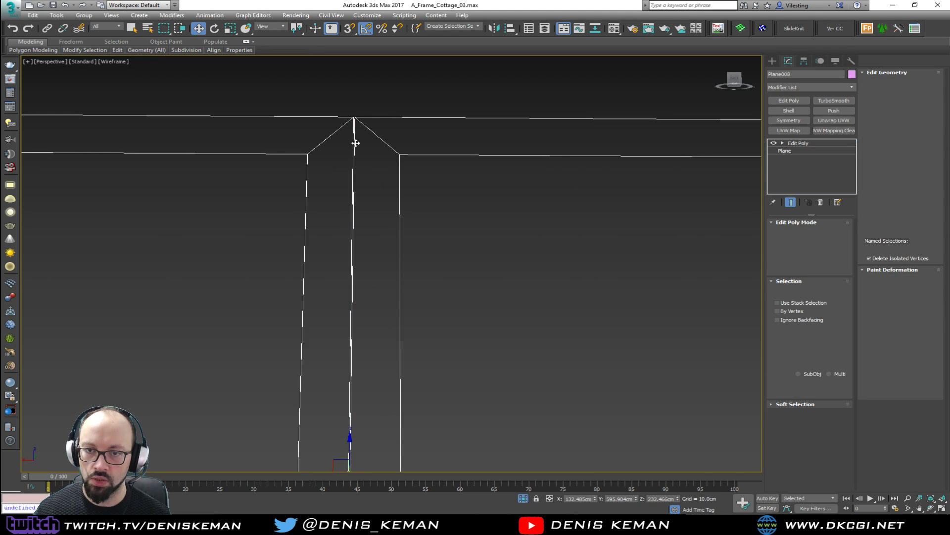
scroll(355, 144, "down", 8)
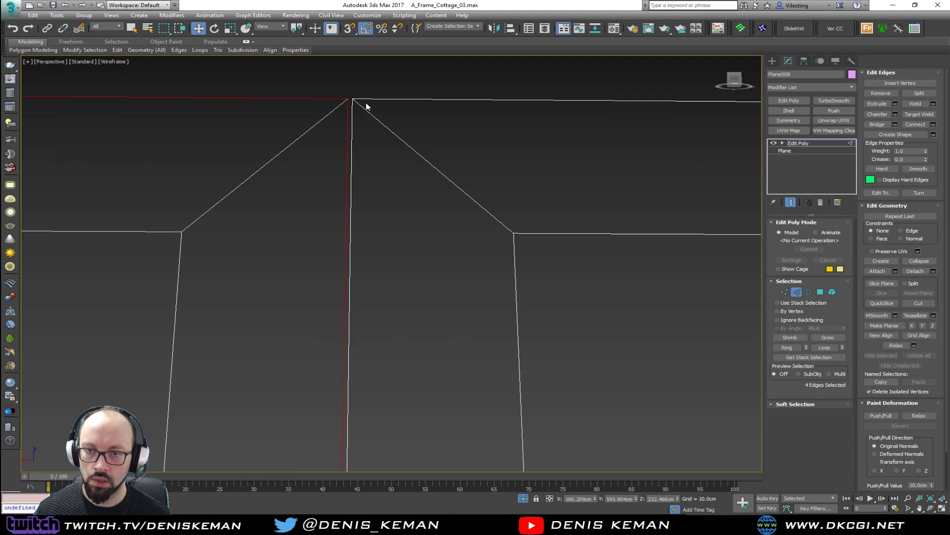
scroll(440, 119, "down", 3)
left_click_drag(474, 380, 473, 380, "alt")
scroll(407, 172, "up", 6)
middle_click_drag(402, 125, 432, 270)
scroll(423, 218, "up", 6)
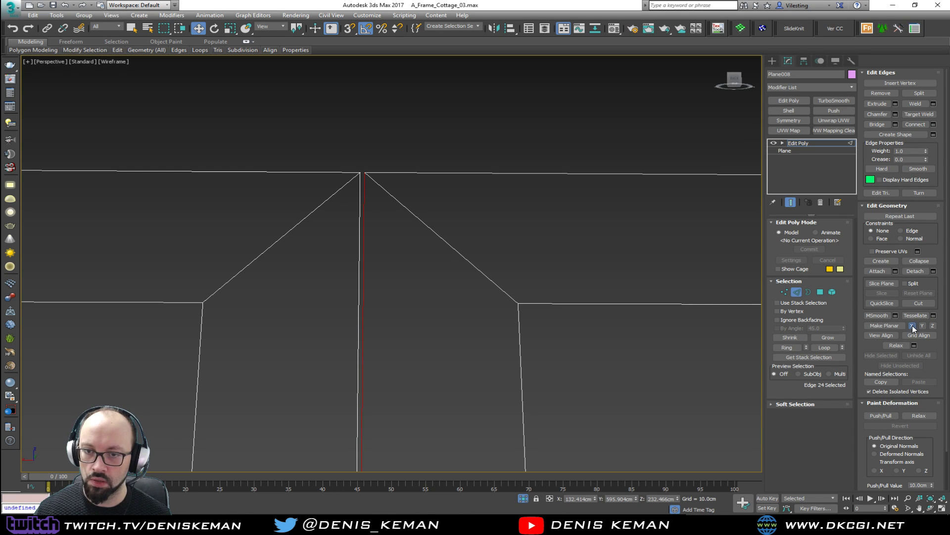
Step: Leave edge editing and display the isolated window sections shaded with edged faces
scroll(420, 263, "down", 10)
key("alt+w")
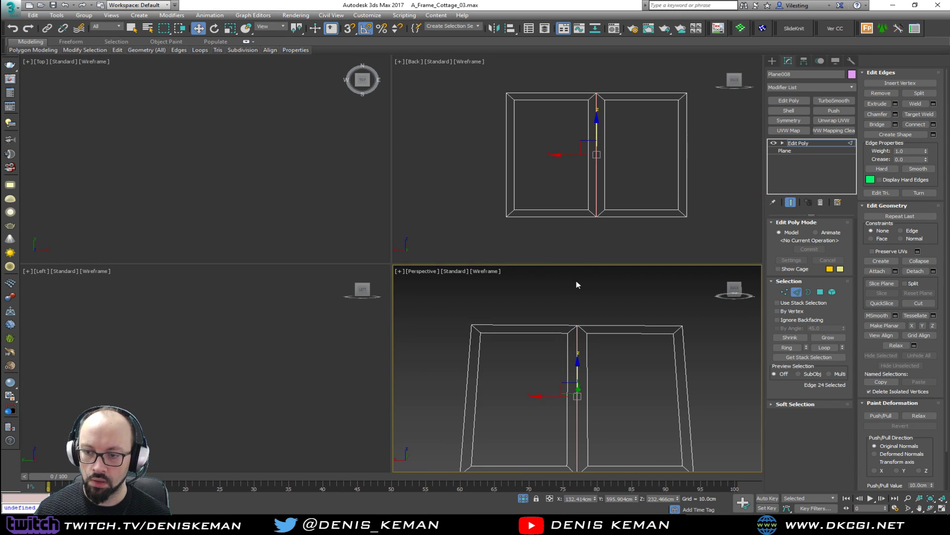
key("alt+w")
middle_click_drag(502, 276, 485, 307, "alt")
left_click(796, 292)
key("s")
key("F4")
scroll(409, 252, "up", 4)
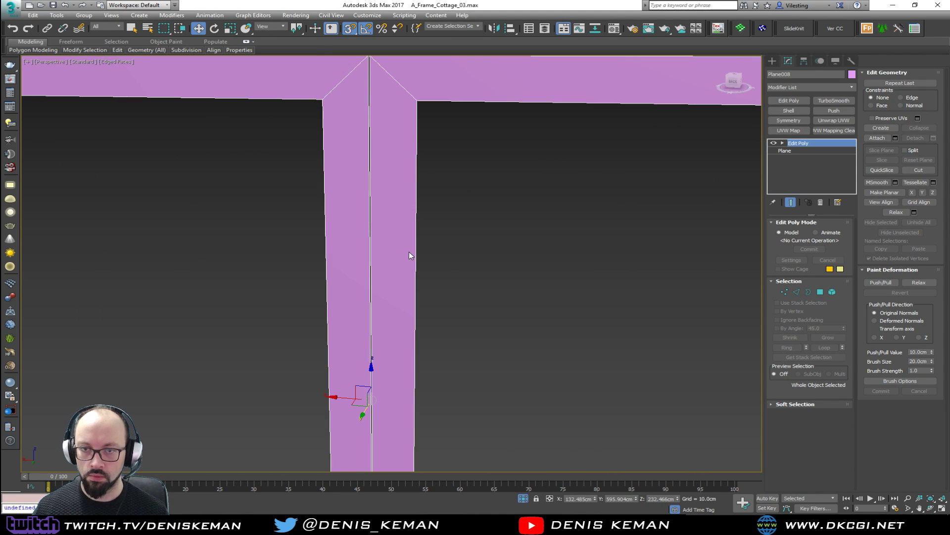
middle_click_drag(370, 153, 378, 240)
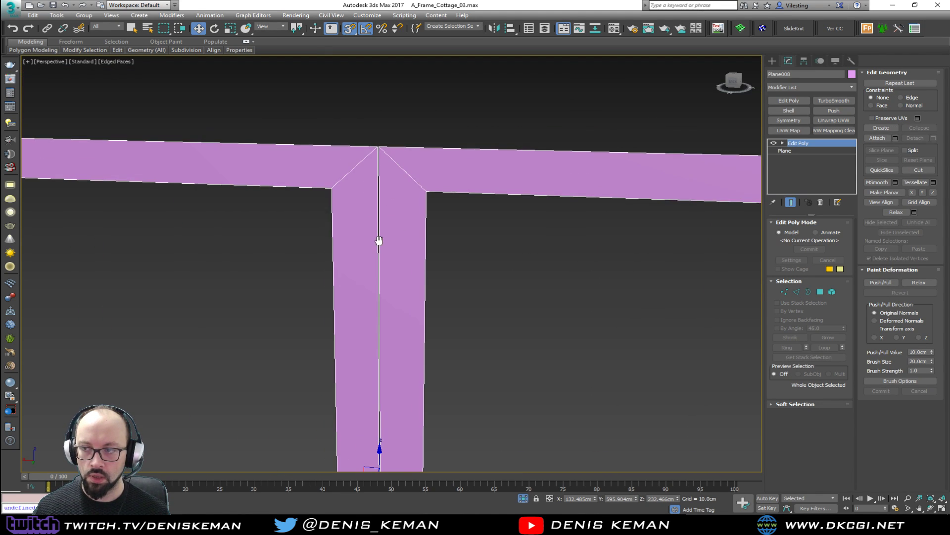
Step: Add a Shell modifier to the window sections with an inner amount of 3 cm and an outer amount of 0 cm
left_click(792, 111)
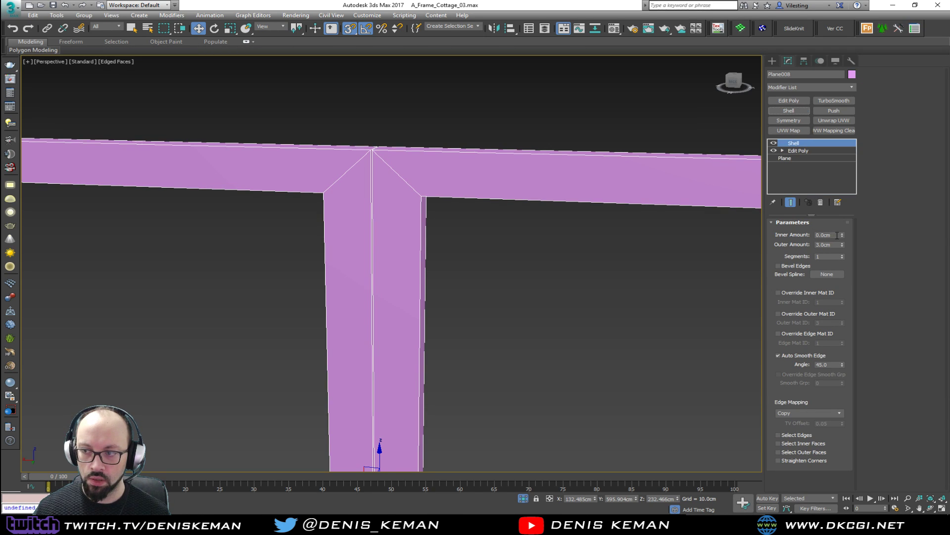
key("Tab")
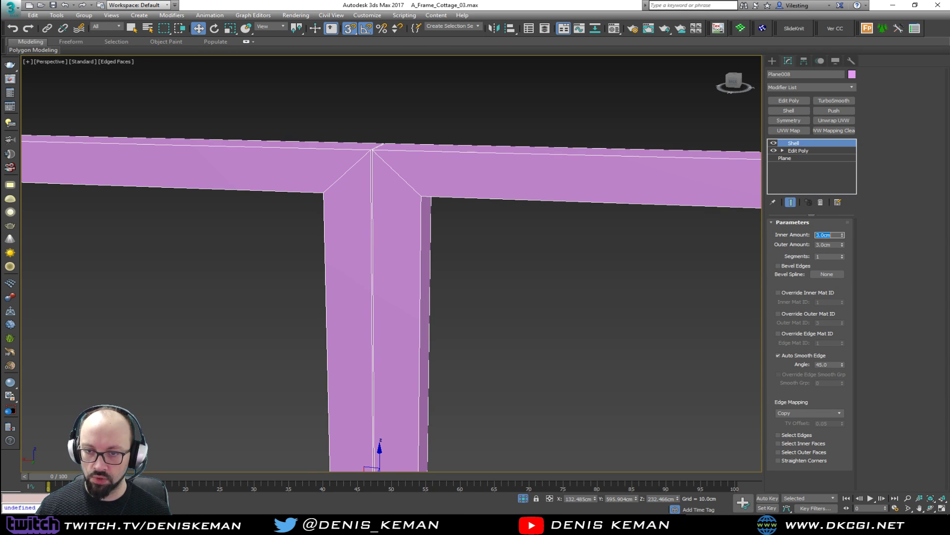
key("Return")
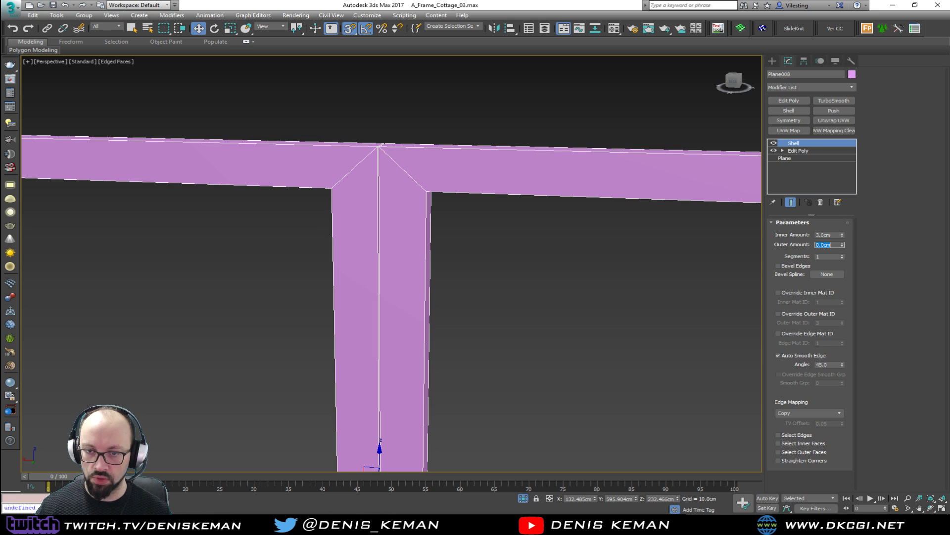
scroll(388, 176, "up", 4)
middle_click_drag(398, 161, 381, 82, "alt")
scroll(382, 83, "down", 3)
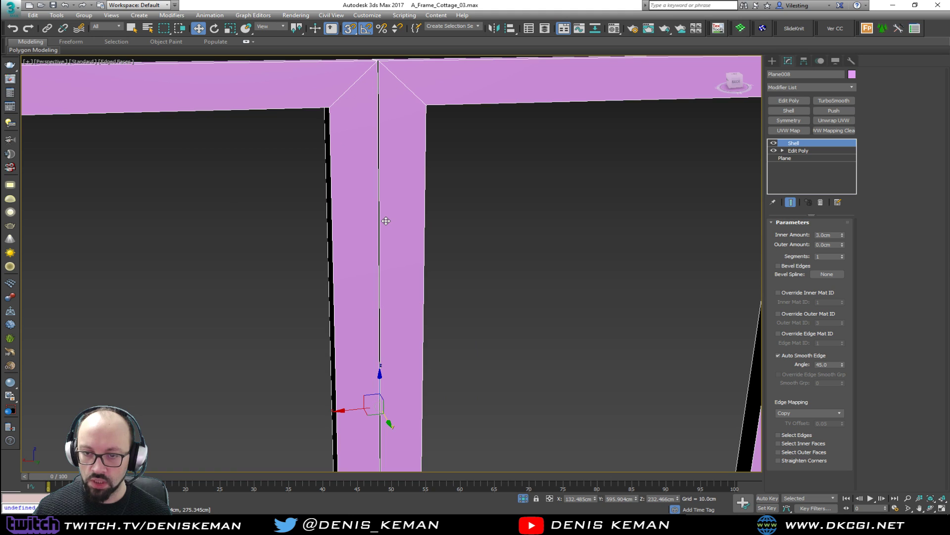
Step: End isolation of the window sections so the whole cottage is displayed again
middle_click_drag(387, 235, 396, 106)
scroll(396, 106, "down", 4)
middle_click_drag(520, 185, 475, 206, "alt")
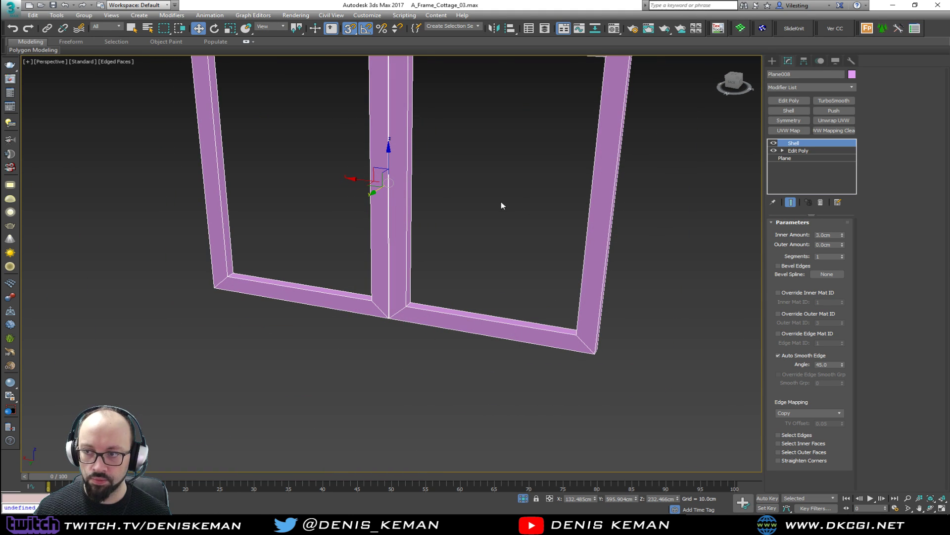
right_click(425, 190)
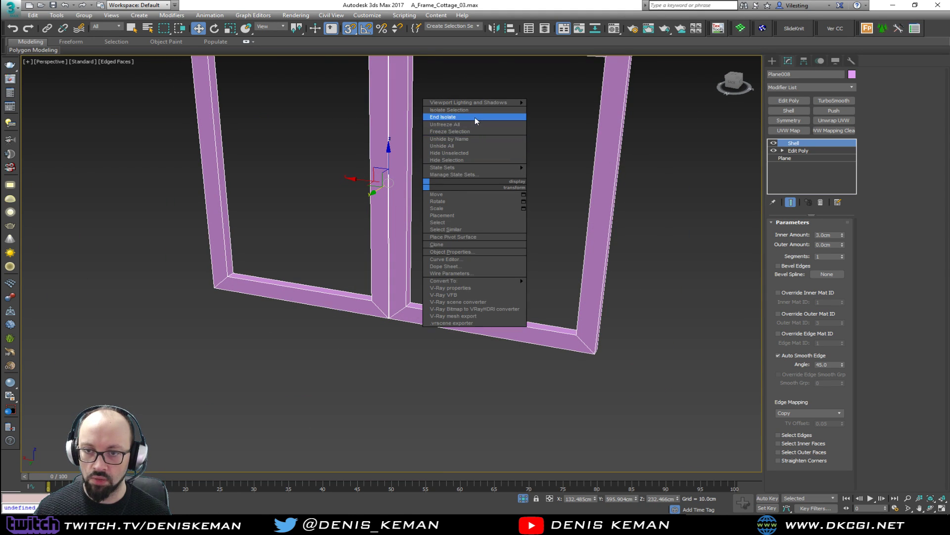
left_click(476, 119)
Step: Select the window glass and move it along the Y axis into the thickness of the inner window sections
middle_click_drag(459, 222, 435, 248, "alt")
scroll(454, 159, "up", 3)
middle_click_drag(454, 159, 362, 239, "alt")
left_click(399, 299)
key("s")
left_click_drag(493, 241, 435, 224)
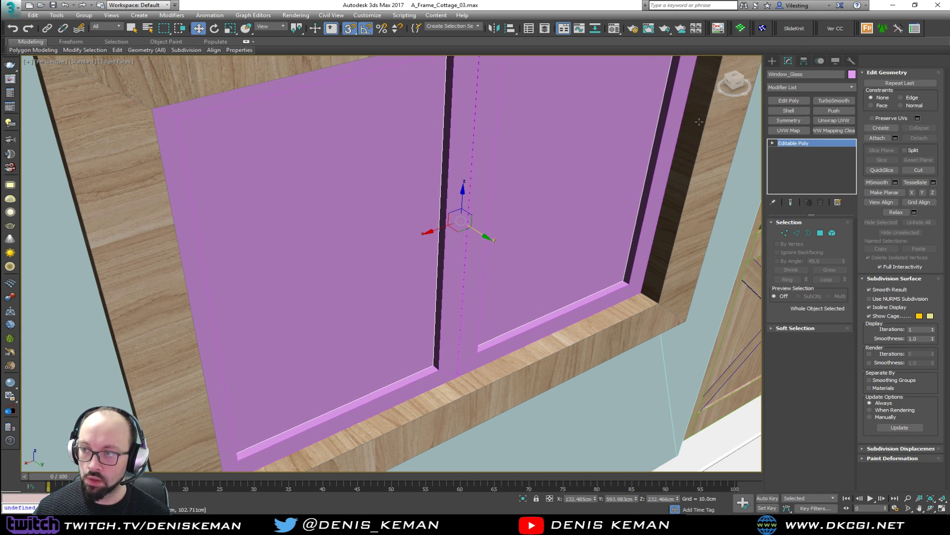
Step: Add a Shell modifier with an inner amount of 0.5 cm to the window glass and make it display see-through
left_click(787, 119)
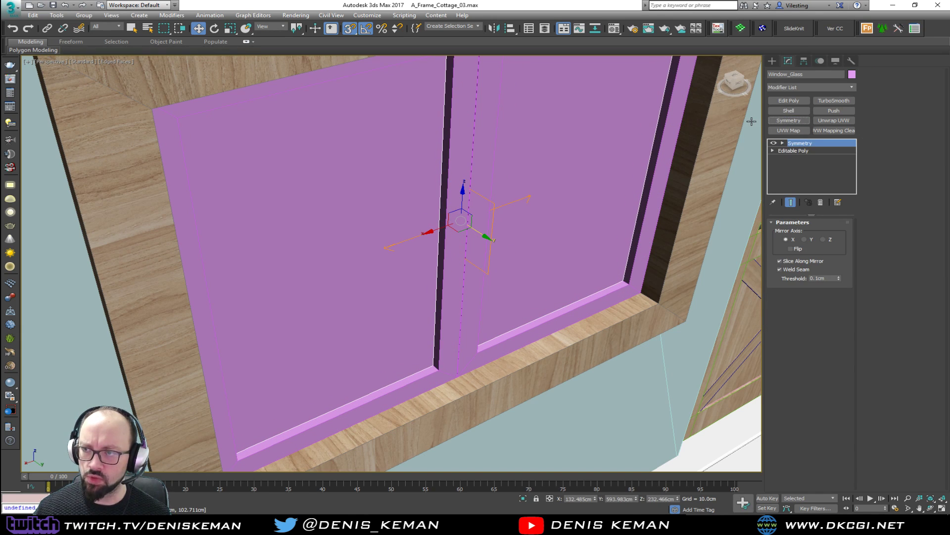
left_click(820, 202)
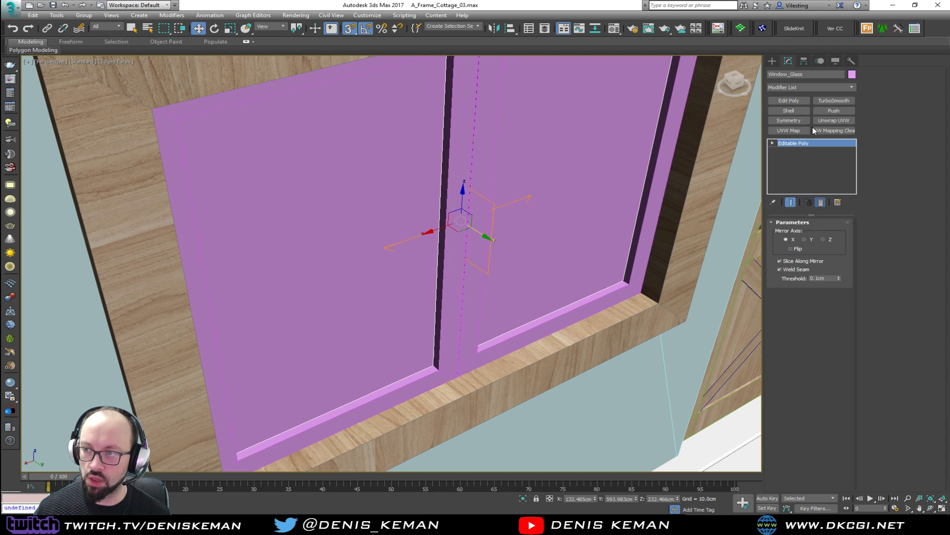
left_click(788, 110)
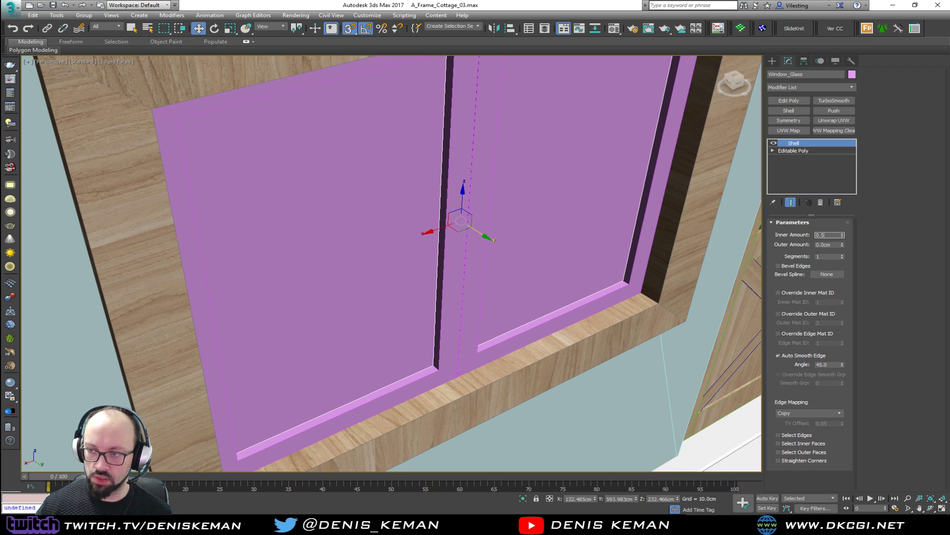
key("alt+x")
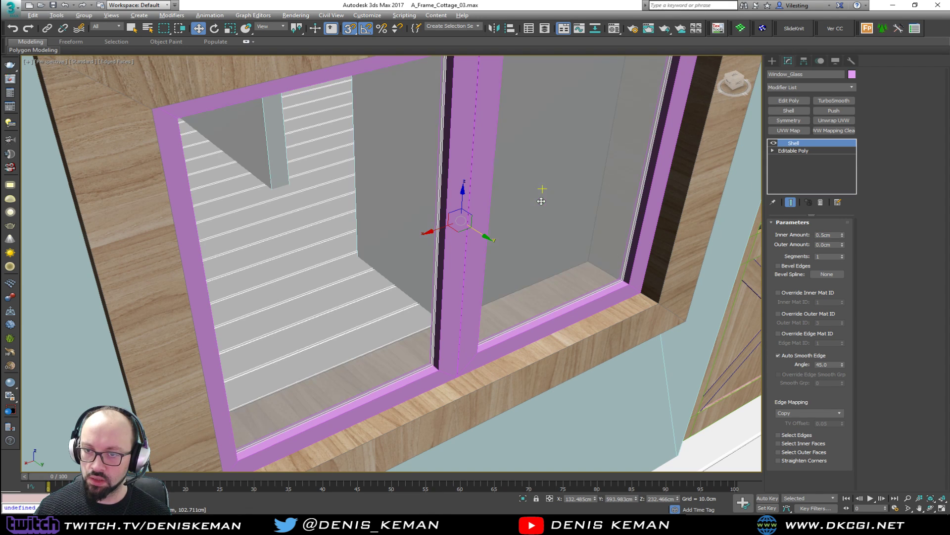
Step: Deselect the glass and display the window in default shading without edged faces
middle_click_drag(541, 201, 513, 198, "alt")
scroll(512, 198, "down", 5)
left_click(187, 186)
scroll(507, 237, "up", 4)
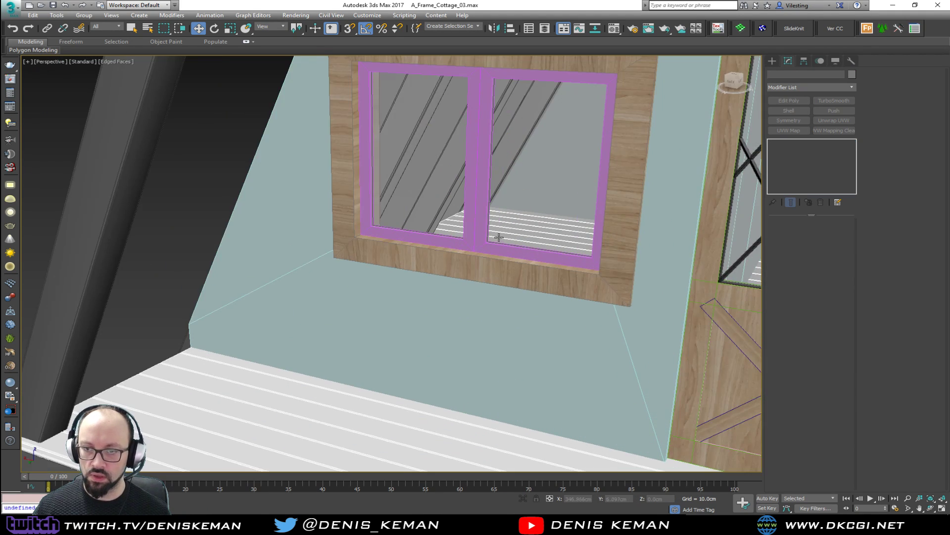
key("F4")
scroll(483, 237, "down", 3)
middle_click_drag(431, 297, 417, 297, "alt")
Step: Assign the wood material Material #5 to the inner window sections and close the Material Editor
left_click(406, 299)
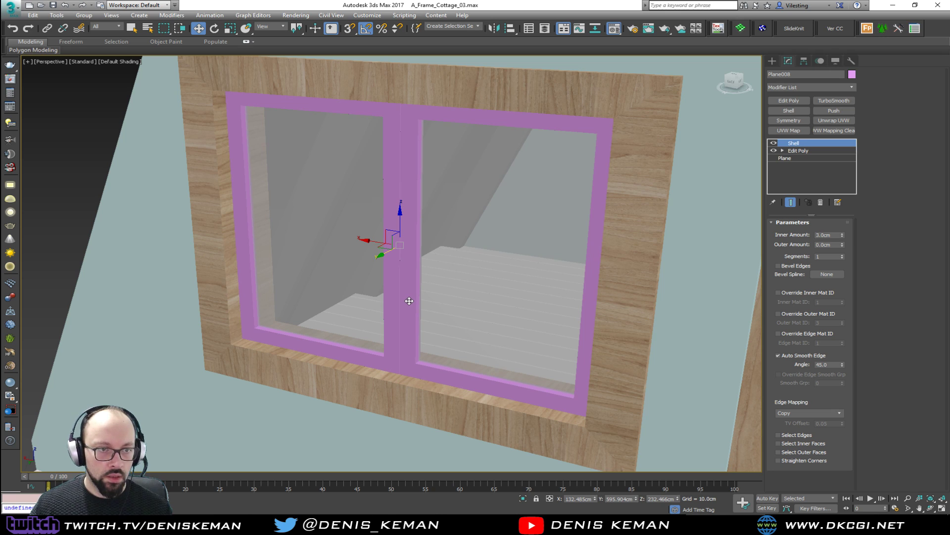
key("m")
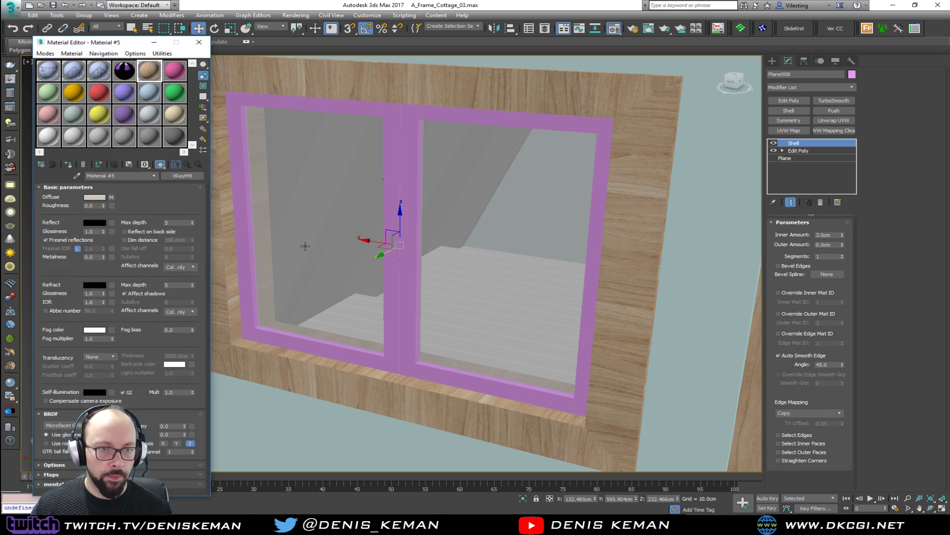
left_click(68, 164)
left_click(199, 42)
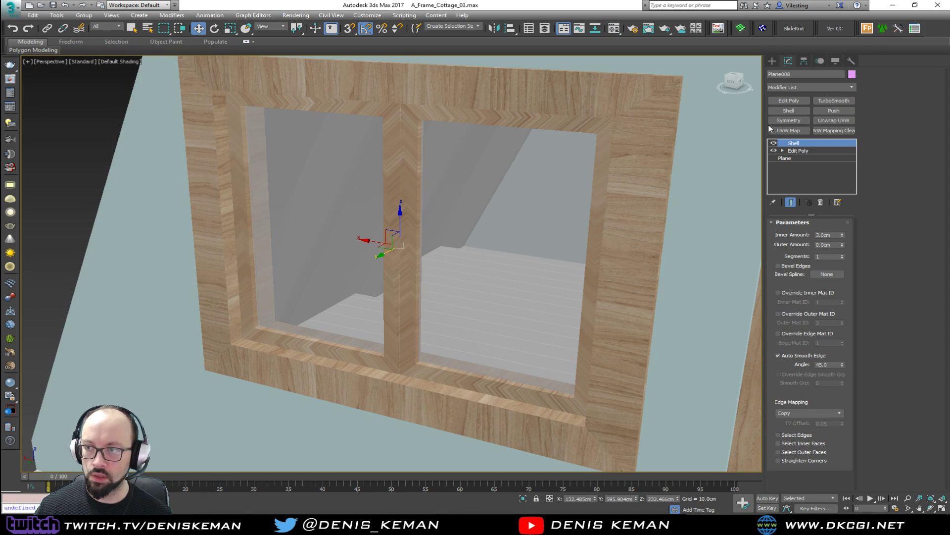
Step: Add a UVW Map modifier to the window sections with Box mapping and length, width and height of 100 cm
left_click(798, 131)
left_click(804, 274)
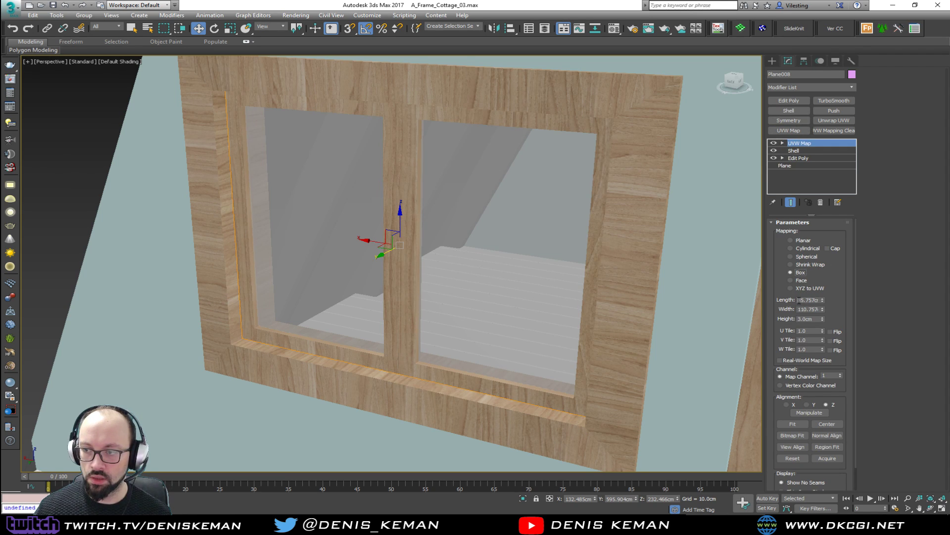
type("100.0cm")
key("Tab")
type("100")
key("Tab")
type("100")
key("Return")
Step: Rotate the window sections' UVW Map gizmo by -90 degrees about Y, then return to the Move tool
key("1")
key("e")
left_click_drag(419, 220, 440, 262)
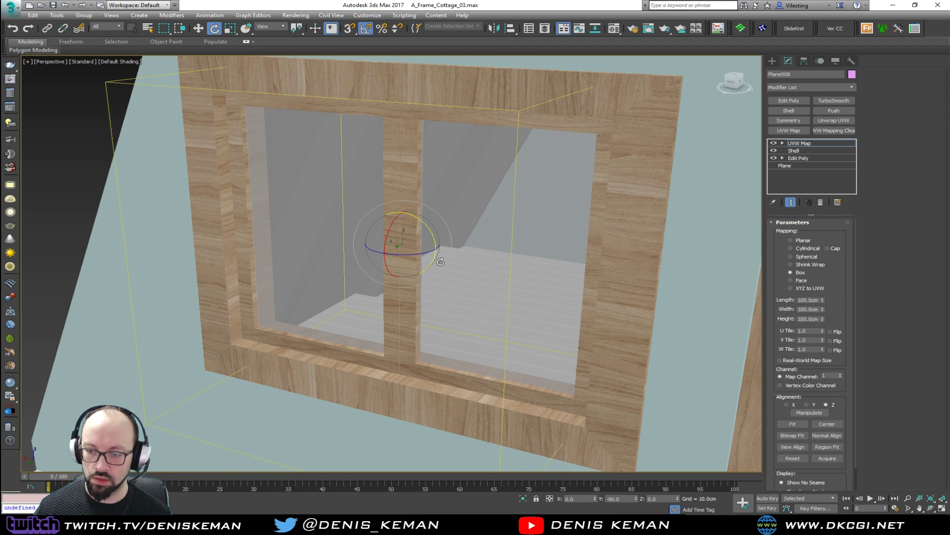
key("w")
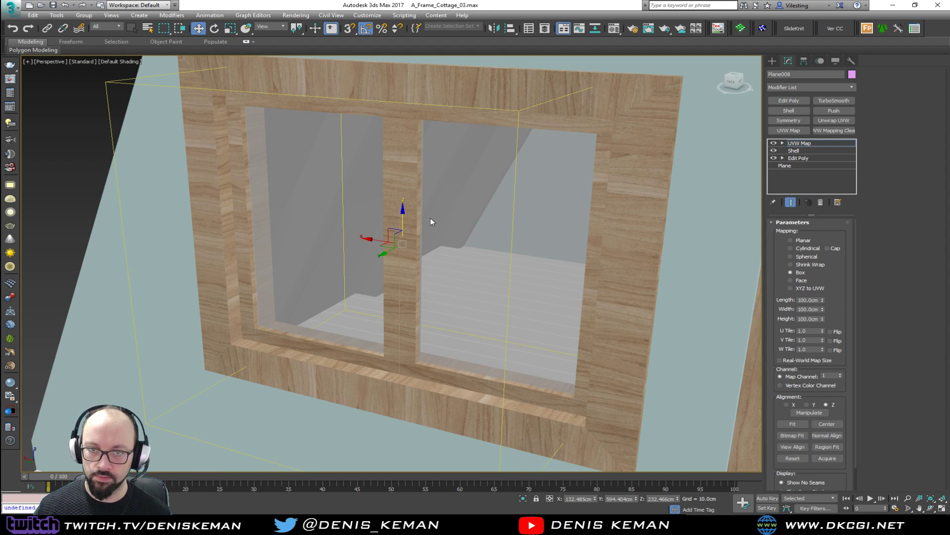
middle_click_drag(430, 217, 430, 204)
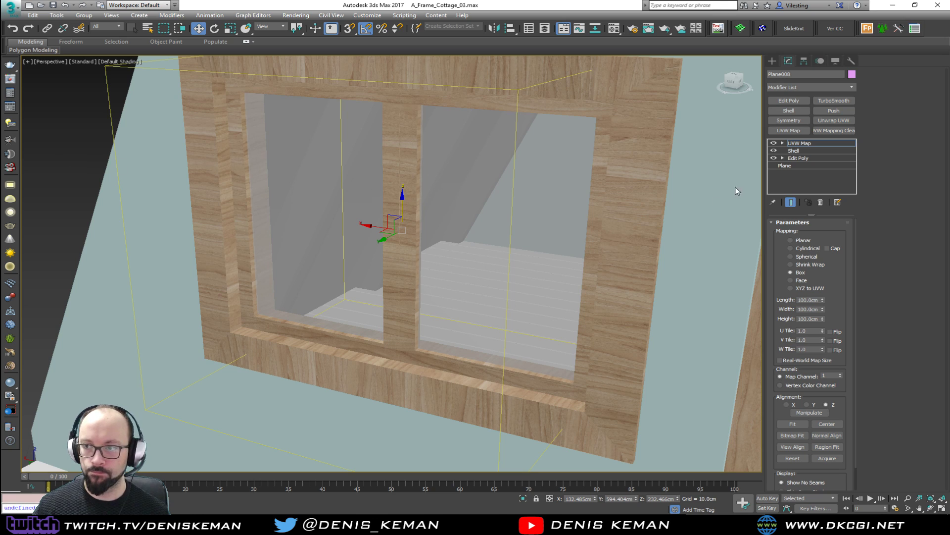
Step: Select the window's inner sash frame and display the model with edged faces
left_click(793, 144)
left_click(83, 150)
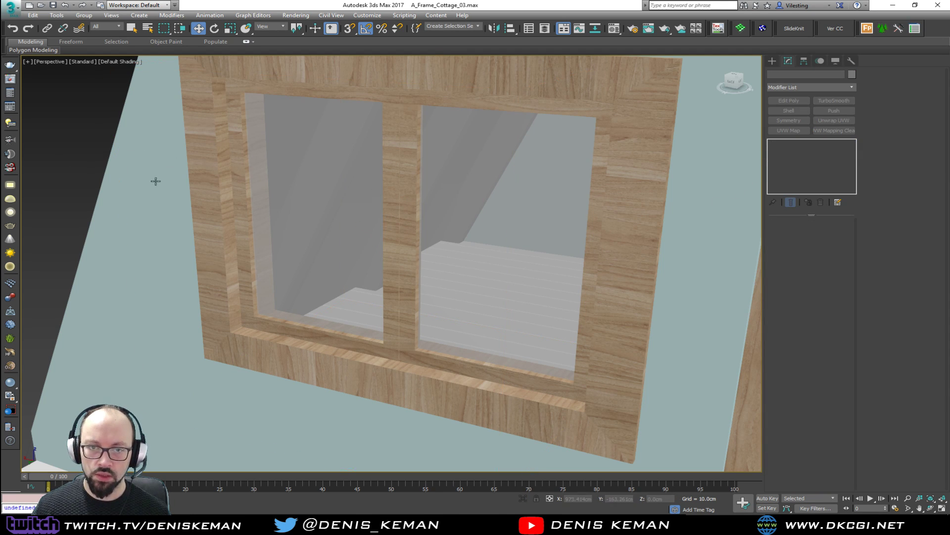
middle_click_drag(246, 238, 248, 275)
scroll(316, 279, "down", 4)
middle_click_drag(331, 281, 302, 272, "alt")
scroll(274, 310, "up", 5)
middle_click_drag(275, 310, 337, 262, "alt")
left_click(325, 325)
key("F4")
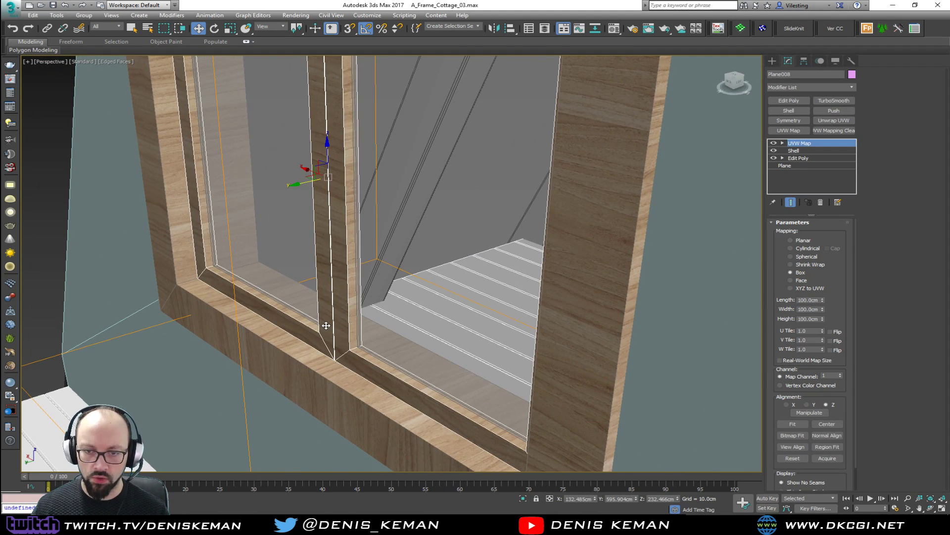
Step: Add the glass to the selected sash frame and shift both along the window's depth within the outer frame
left_click(294, 295, "ctrl")
middle_click_drag(302, 272, 340, 305)
left_click_drag(357, 228, 338, 234)
mouse_move(338, 235)
middle_mouse_down("alt")
mouse_move(257, 244)
mouse_move(240, 229)
mouse_move(210, 229)
mouse_move(223, 288)
mouse_move(382, 269)
mouse_move(340, 246)
middle_mouse_up("alt")
middle_click_drag(274, 184, 132, 222)
middle_click_drag(249, 266, 357, 273, "alt")
left_click_drag(360, 266, 415, 255)
middle_click_drag(415, 255, 305, 336, "alt")
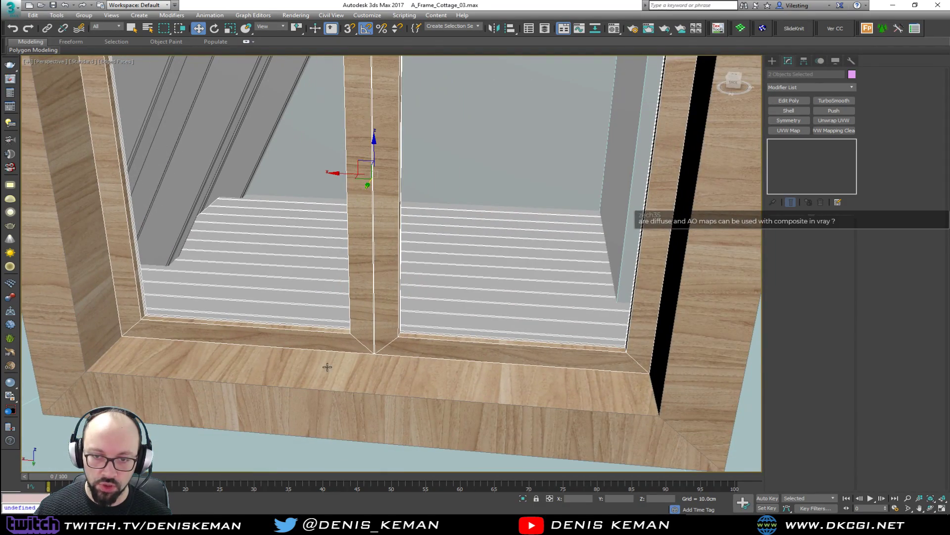
scroll(459, 345, "down", 5)
middle_click_drag(465, 341, 442, 321, "alt")
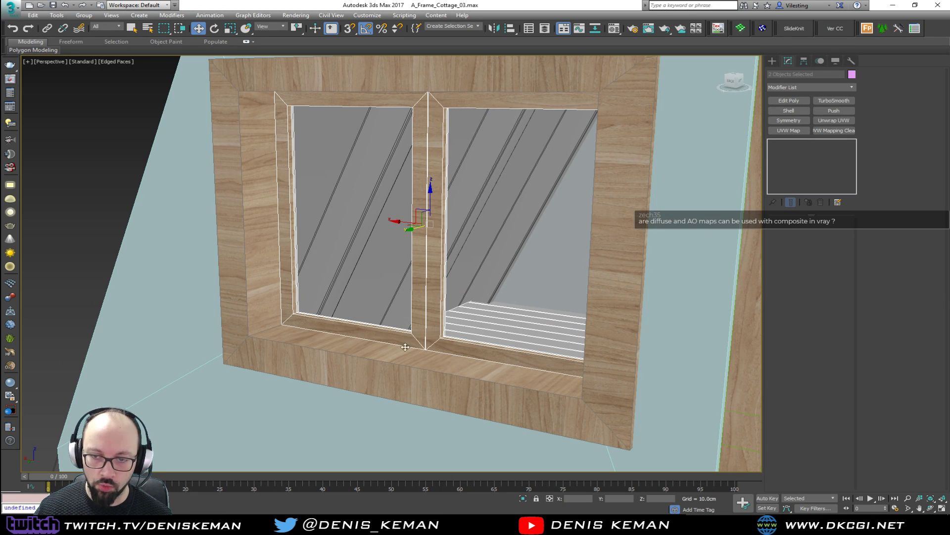
middle_click_drag(555, 372, 446, 266, "alt")
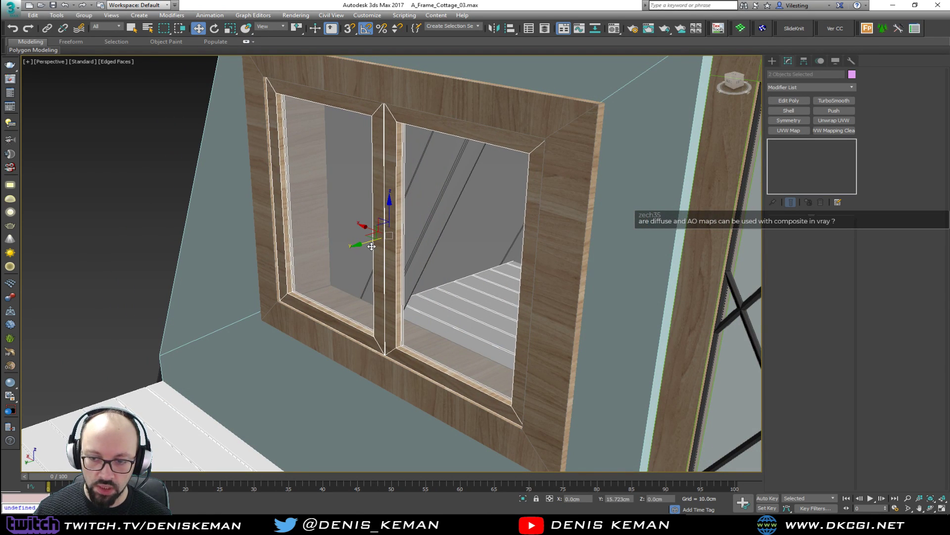
middle_click_drag(449, 278, 299, 278, "alt")
Step: Examine the window, door and front wall of the cottage from several angles
scroll(550, 333, "up", 10)
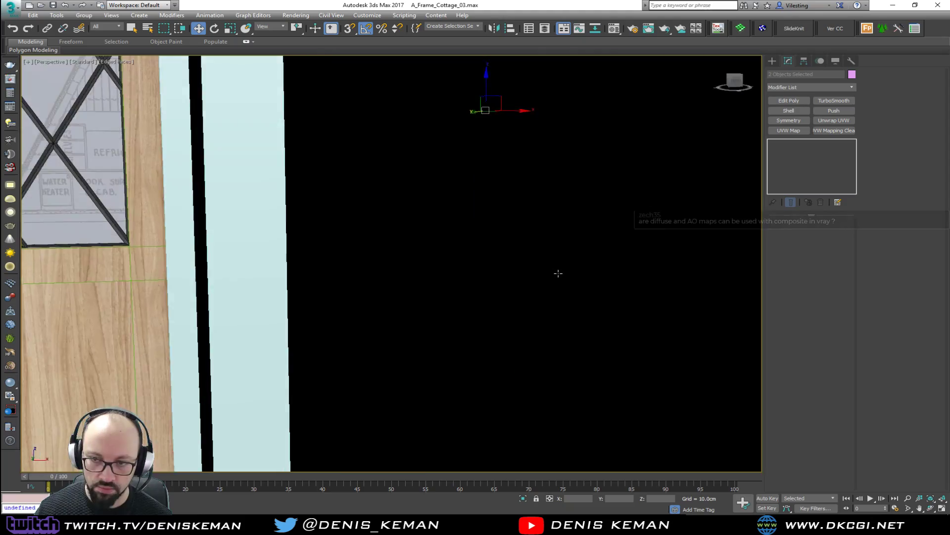
middle_click_drag(558, 273, 321, 290, "alt")
left_click(146, 231)
middle_click_drag(477, 251, 444, 264, "alt")
scroll(525, 254, "down", 3)
scroll(394, 263, "down", 5)
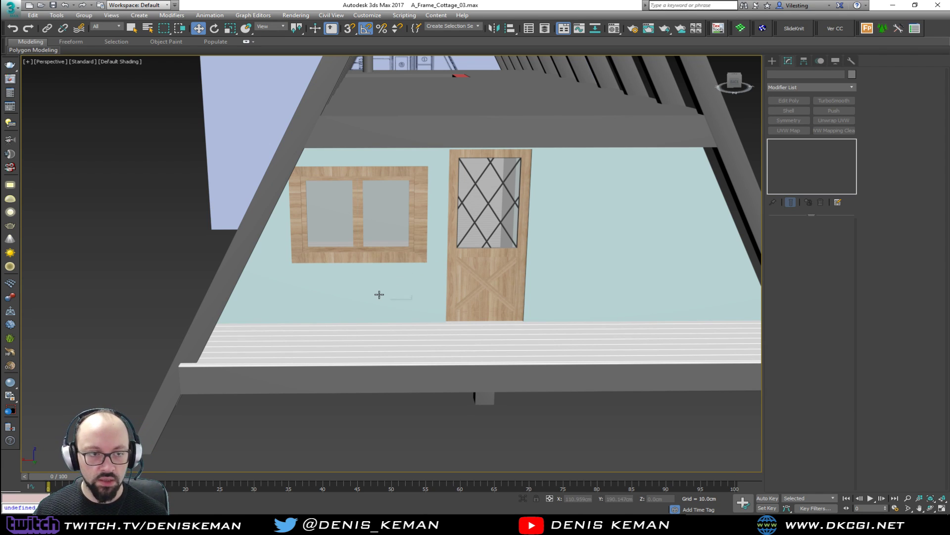
middle_click_drag(379, 294, 334, 296)
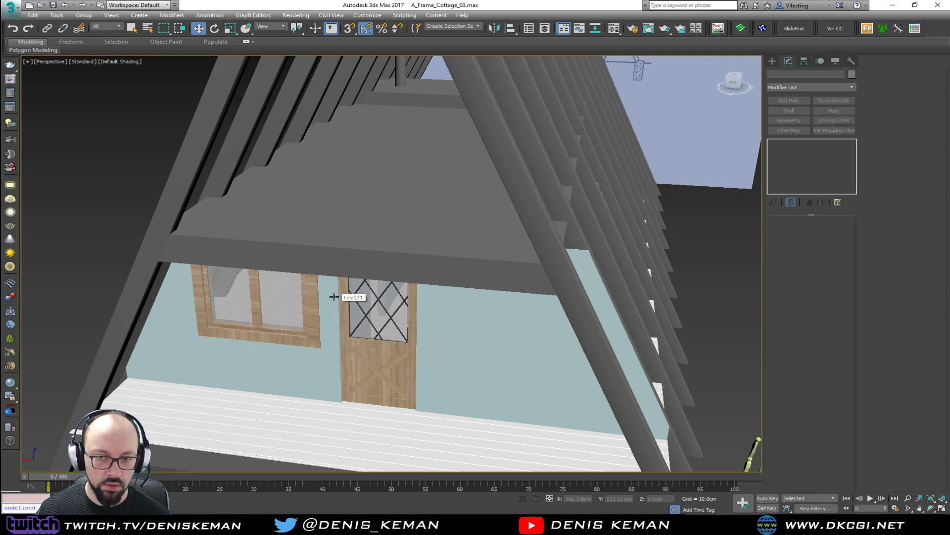
middle_click_drag(339, 243, 376, 280)
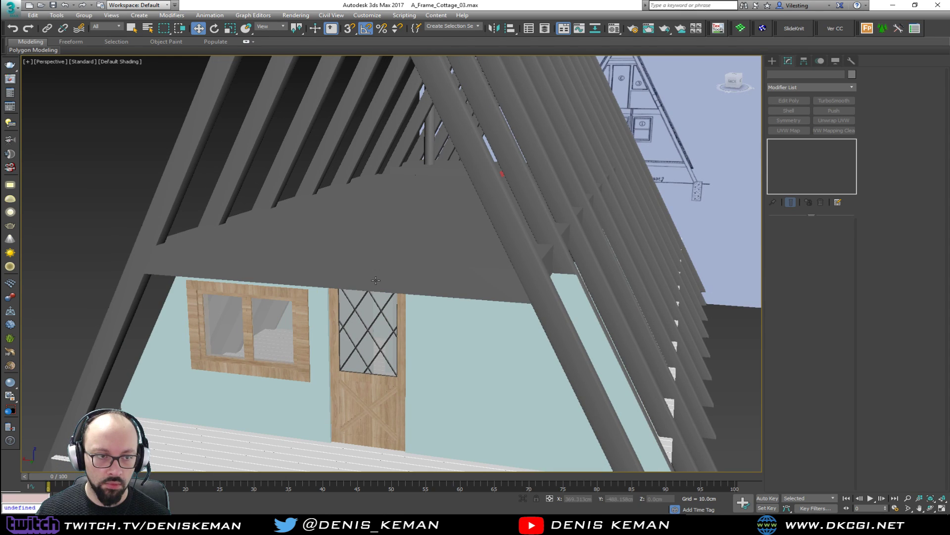
Step: Unhide all objects of the cottage scene, including all hidden layers
right_click(409, 253)
left_click(403, 201)
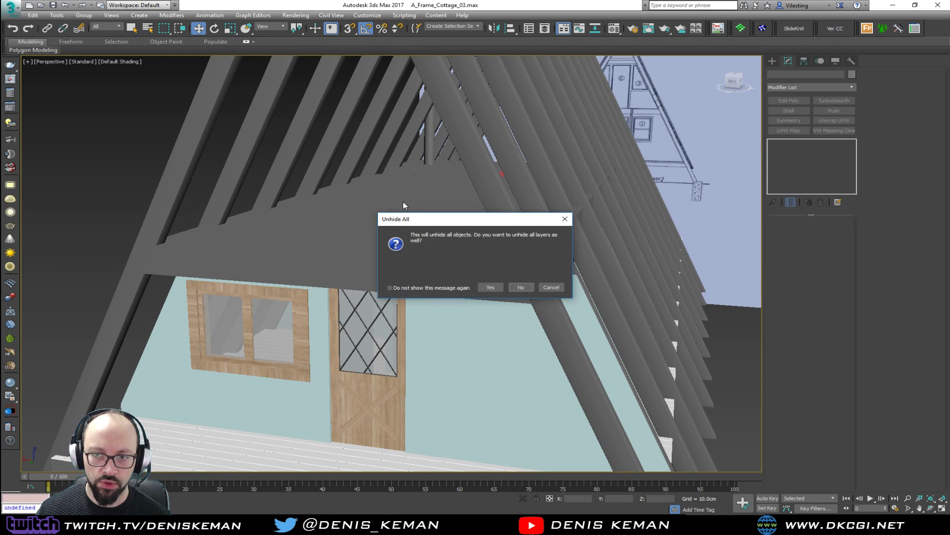
left_click(489, 287)
scroll(395, 295, "down", 6)
mouse_move(379, 267)
middle_mouse_down("alt")
mouse_move(319, 275)
mouse_move(213, 258)
mouse_move(278, 250)
mouse_move(396, 265)
middle_mouse_up("alt")
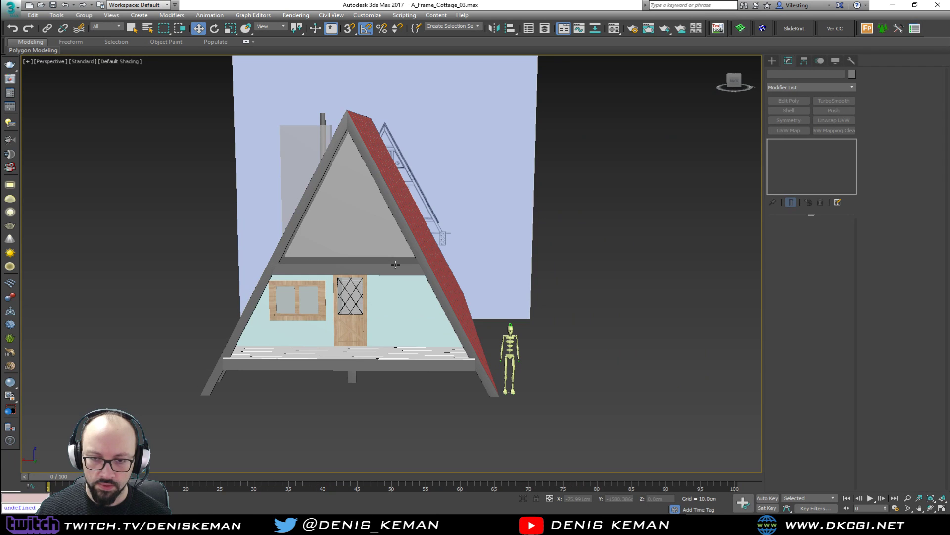
Step: Copy the ground-floor door's frame, lower panel, cross braces and lattice glazing up to the upper gable
scroll(345, 296, "up", 4)
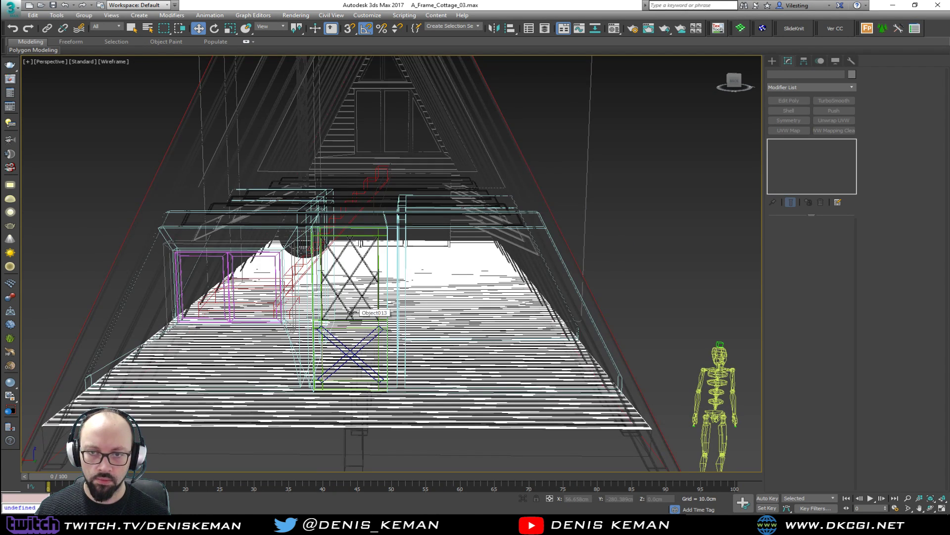
scroll(378, 325, "up", 5)
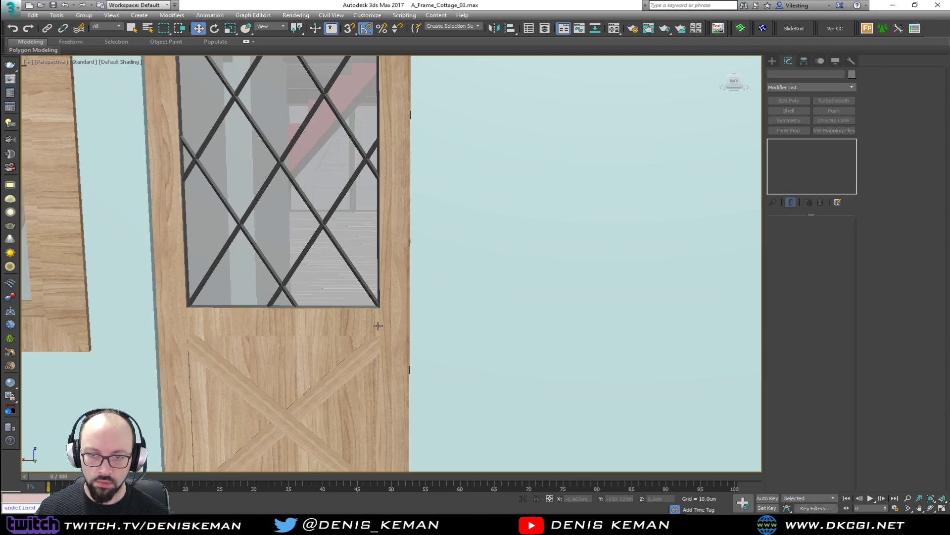
left_click(373, 324)
left_click(362, 352, "ctrl")
left_click(351, 393, "ctrl")
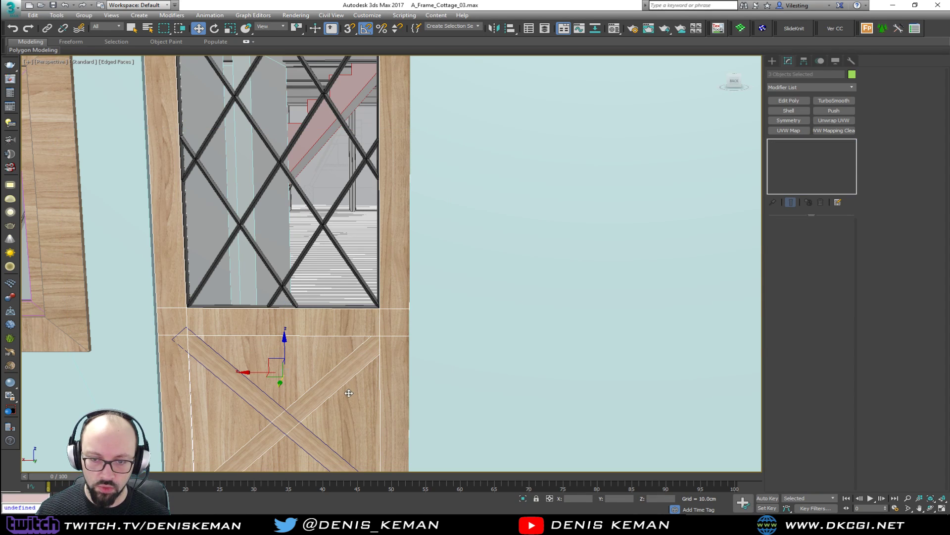
left_click(304, 437, "ctrl")
left_click(281, 284, "ctrl")
left_click(281, 255, "ctrl")
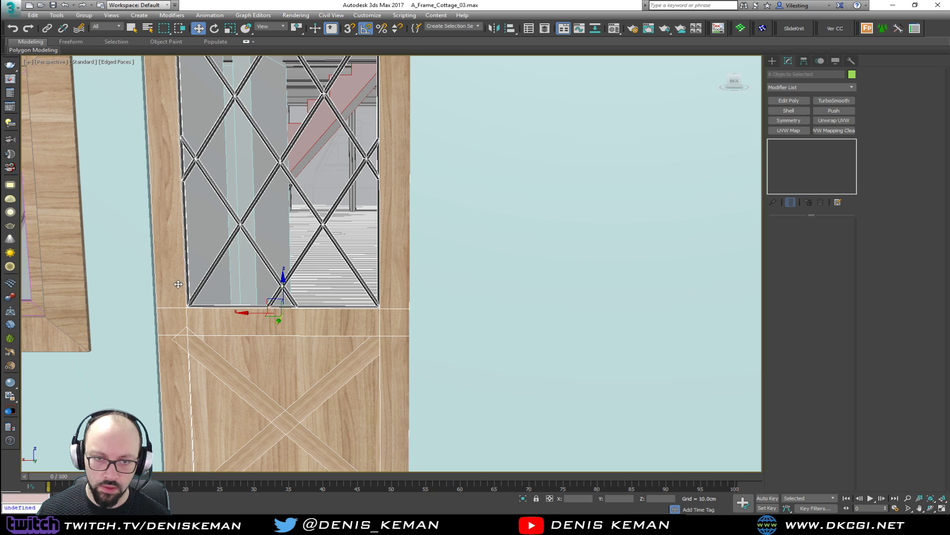
scroll(221, 242, "down", 2)
scroll(229, 334, "down", 2)
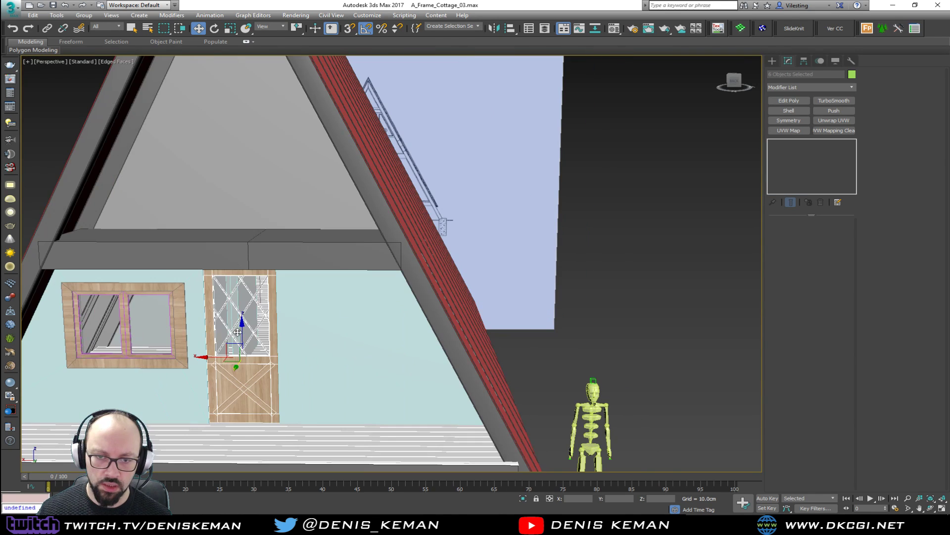
left_click_drag(243, 332, 257, 151)
left_click(480, 298)
Step: Position the copied door in depth at the gable wall and raise it to stand on the upper floor
mouse_move(442, 223)
middle_mouse_down("alt")
mouse_move(281, 260)
mouse_move(280, 270)
middle_mouse_up("alt")
left_click_drag(231, 181, 230, 184)
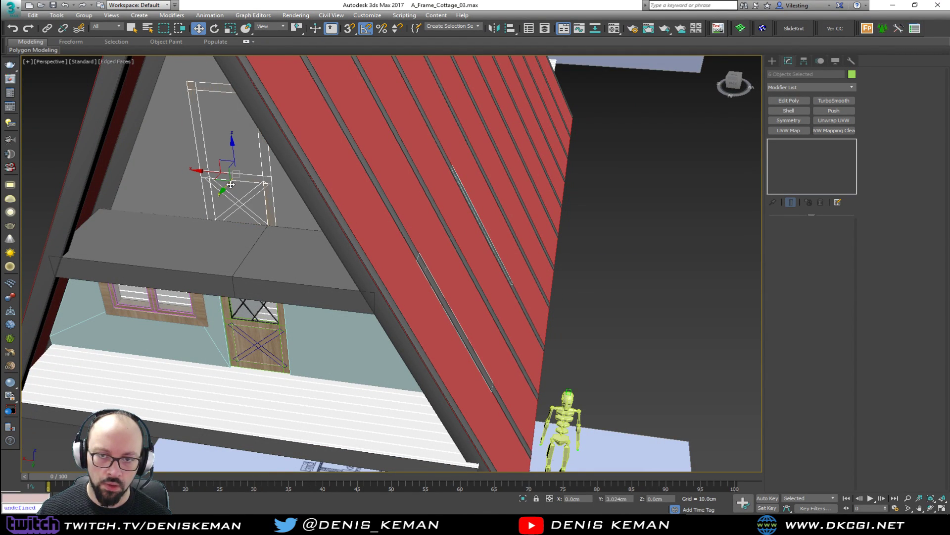
key("z")
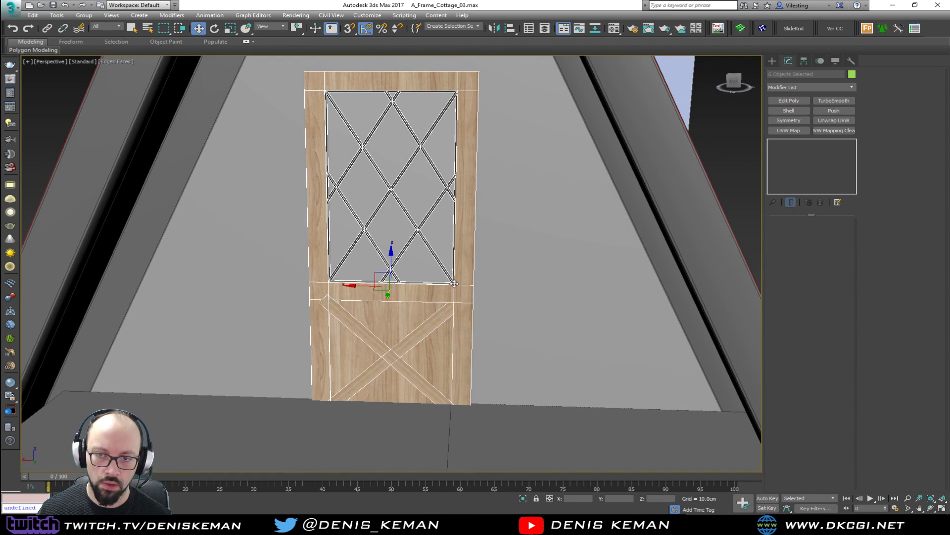
left_click_drag(388, 265, 402, 233)
scroll(415, 256, "down", 3)
middle_click_drag(416, 257, 435, 312)
Step: Lower the gable wall's upper pair of vertices to the height of the copied door's top
left_click(472, 315)
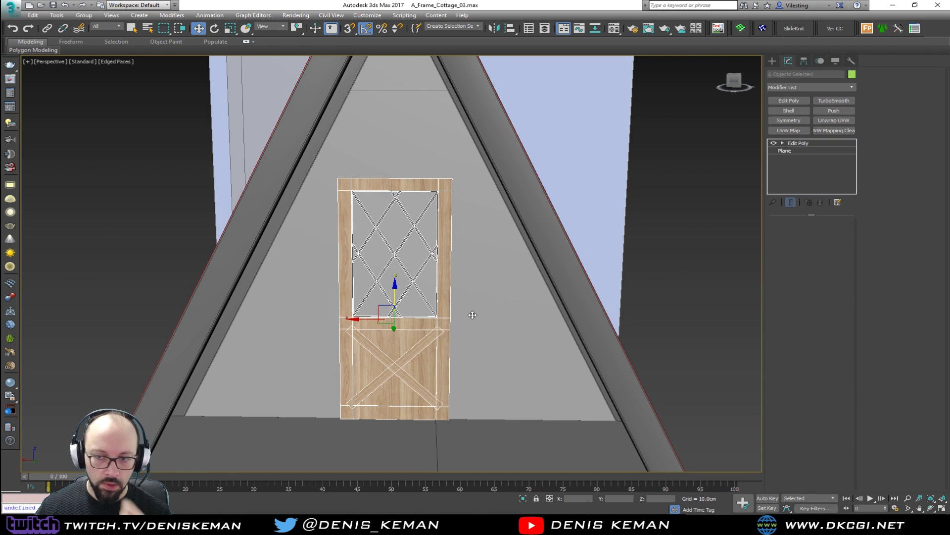
middle_click_drag(431, 249, 431, 260)
scroll(432, 260, "down", 3)
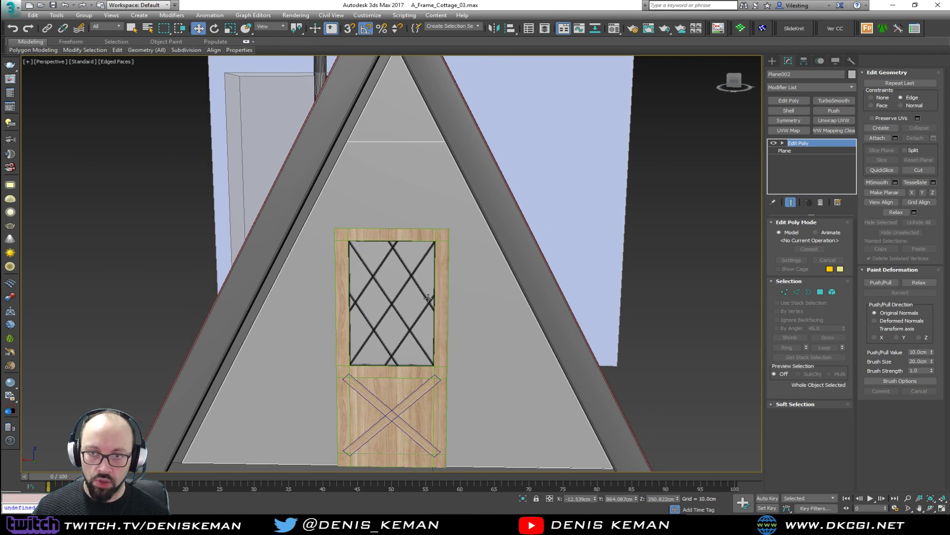
key("1")
key("F3")
key("F3")
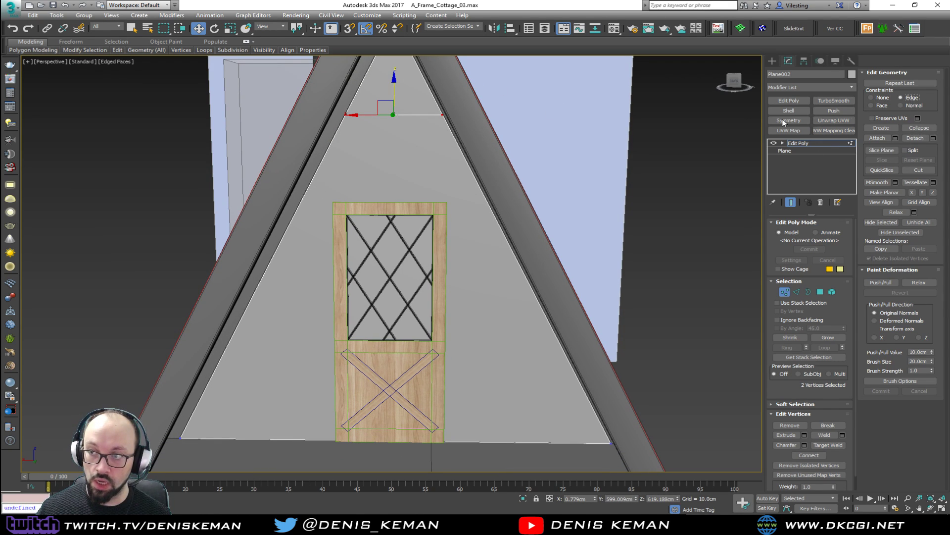
left_click_drag(388, 92, 444, 196)
key("s")
mouse_move(459, 225)
middle_mouse_down("alt")
mouse_move(450, 232)
mouse_move(460, 231)
mouse_move(457, 212)
middle_mouse_up("alt")
Step: Connect the gable wall's door-height edge and bottom edge with 2 new edges
key("2")
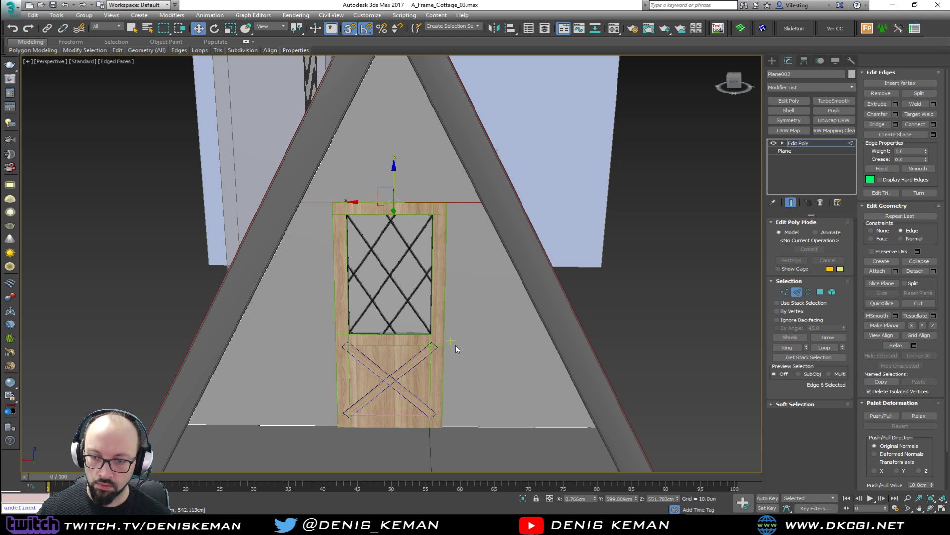
left_click(460, 425, "ctrl")
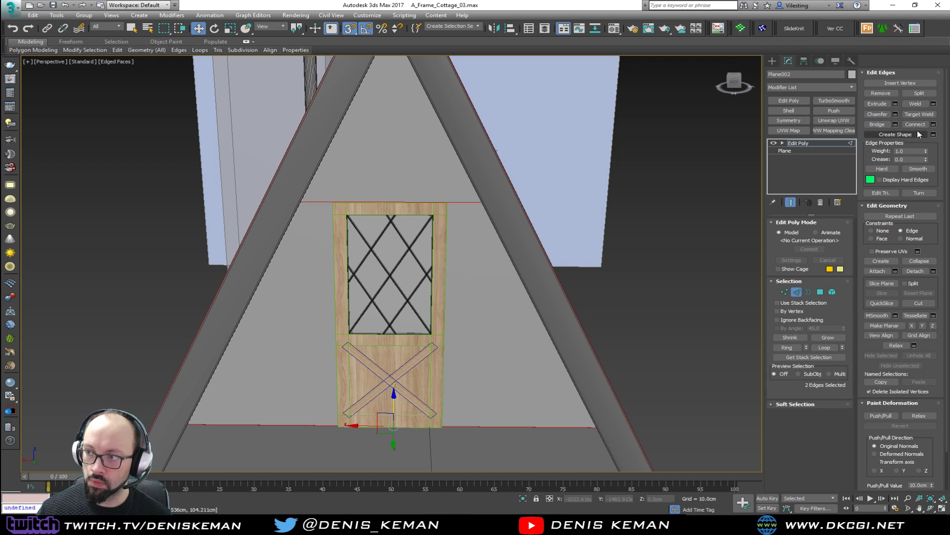
left_click(933, 124)
left_click_drag(399, 270, 399, 268)
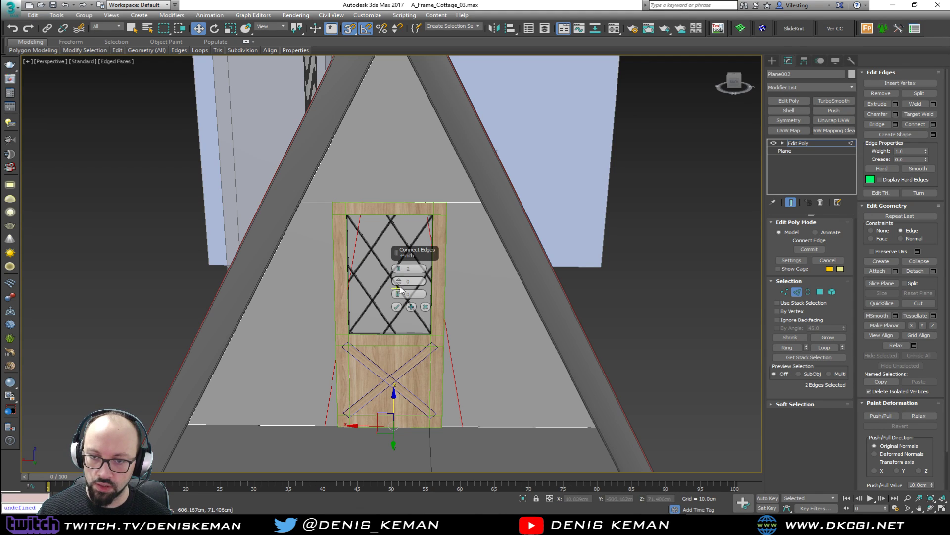
left_click(397, 307)
Step: Make the new right-hand wall edge planar in X and snap it to the door's right side
left_click(450, 356)
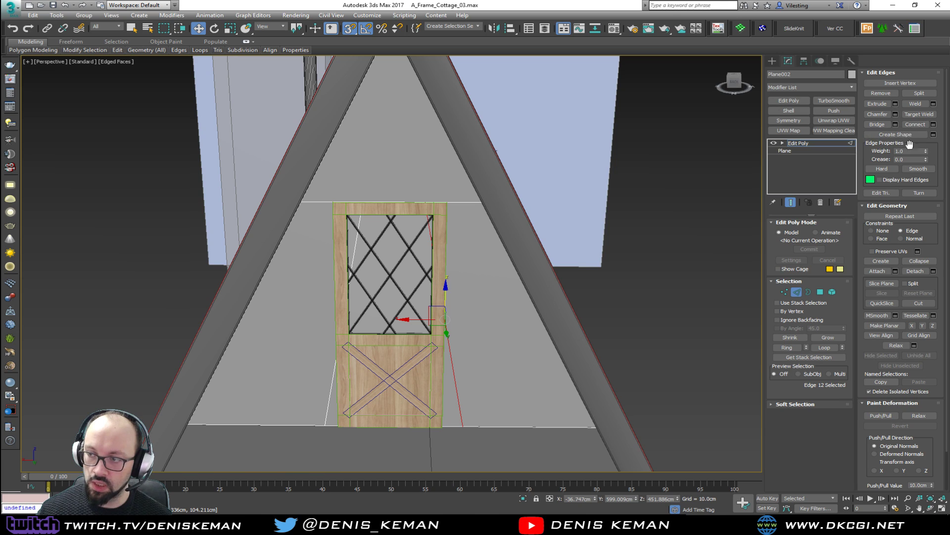
left_click(923, 326)
key("ctrl+z")
left_click(913, 325)
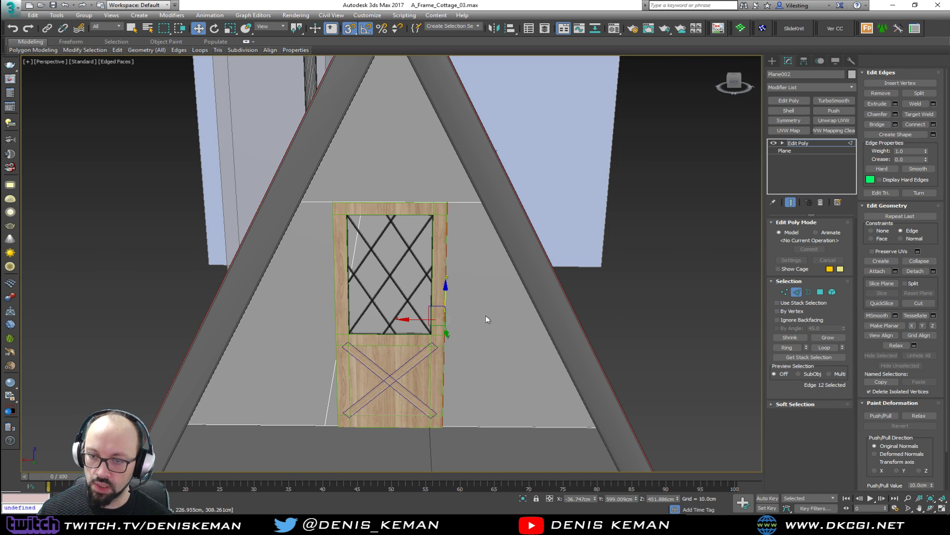
left_click_drag(443, 323, 443, 427)
Step: Straighten the new left-hand wall edge and snap it to the door's left side
left_click(327, 408)
left_click(882, 168)
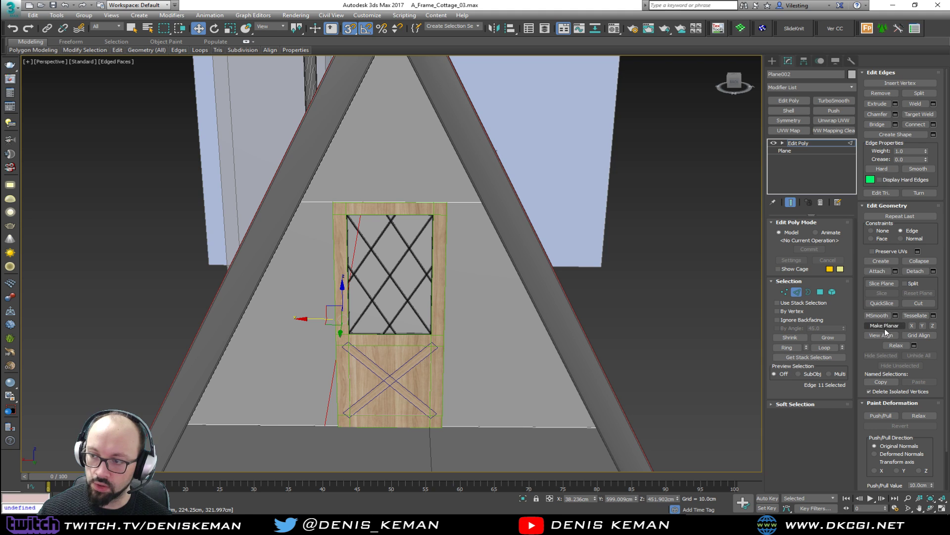
left_click_drag(313, 319, 339, 428)
mouse_move(372, 323)
middle_mouse_down("alt")
mouse_move(383, 330)
mouse_move(365, 324)
mouse_move(372, 307)
middle_mouse_up("alt")
key("1")
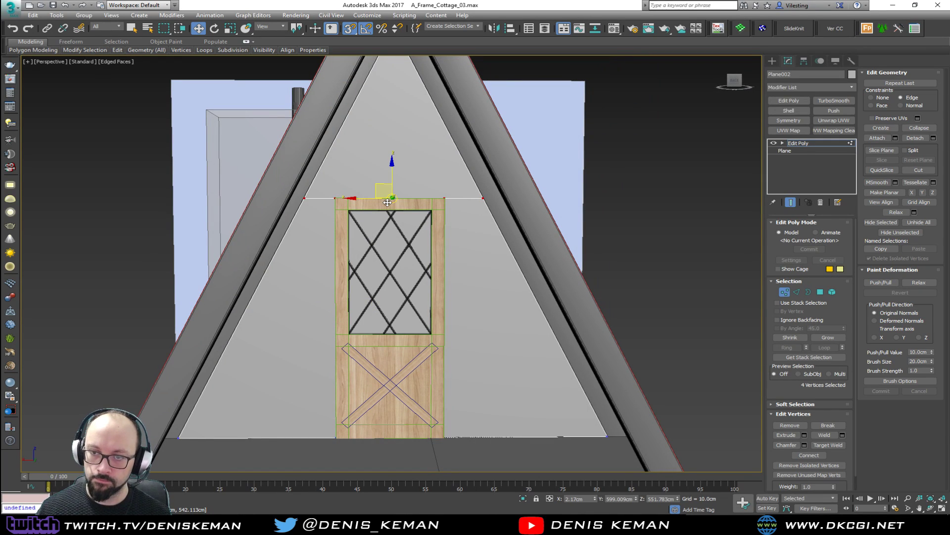
key("1")
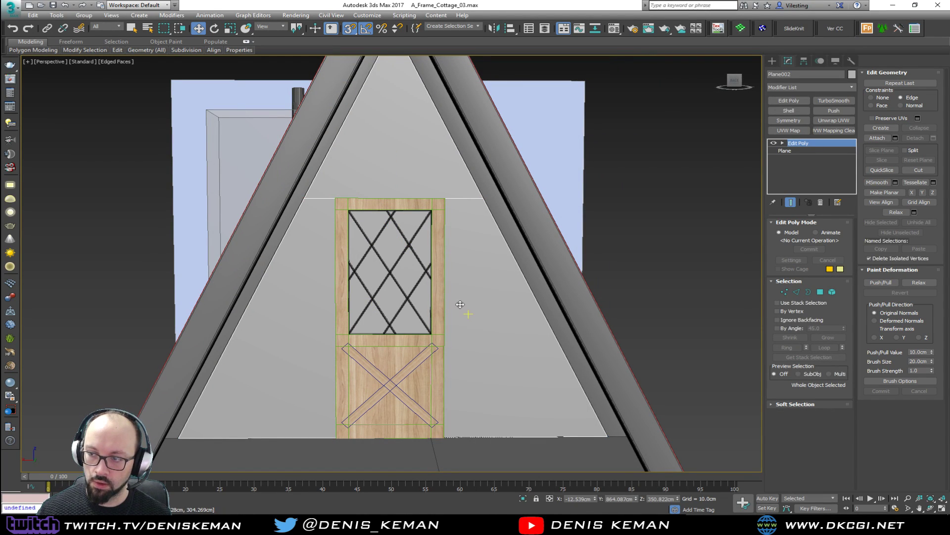
Step: Delete the gable wall polygon behind the door to cut the door opening
key("4")
left_click(388, 313)
middle_click_drag(388, 314, 364, 304, "alt")
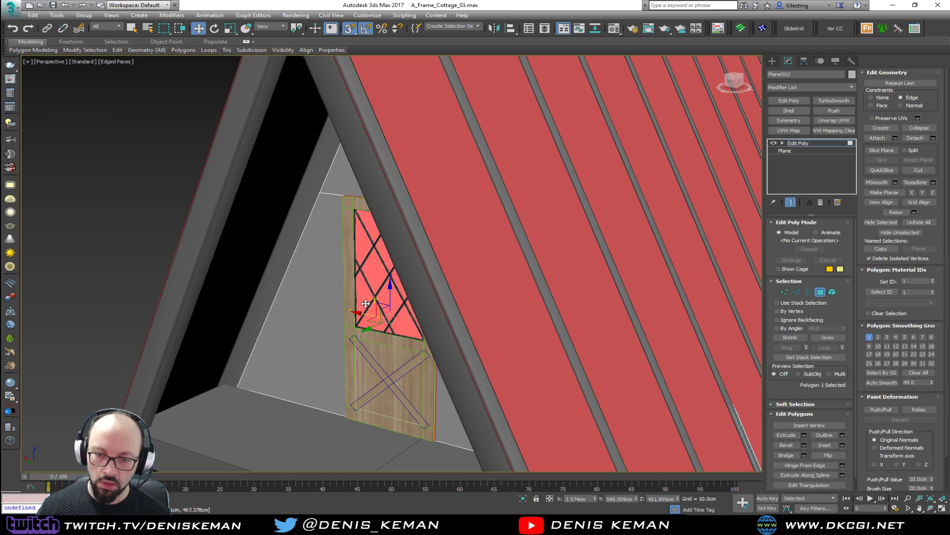
key("Delete")
left_click(820, 292)
Step: Inspect the upper door, its lattice glazing, cross braces and wall opening in shaded and wireframe views
middle_click_drag(470, 208, 550, 181, "alt")
key("F3")
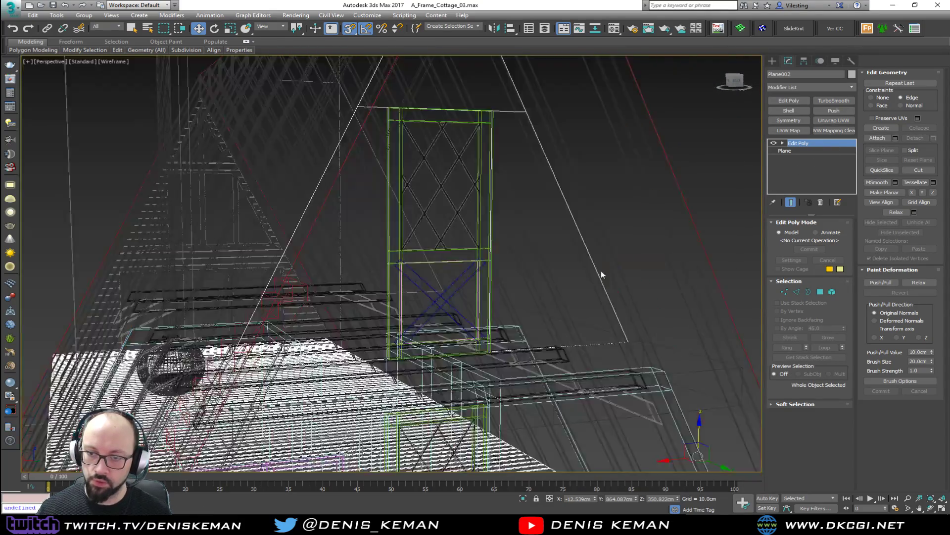
mouse_move(516, 274)
middle_mouse_down("alt")
mouse_move(558, 280)
mouse_move(503, 280)
mouse_move(464, 266)
mouse_move(575, 232)
middle_mouse_up("alt")
key("F3")
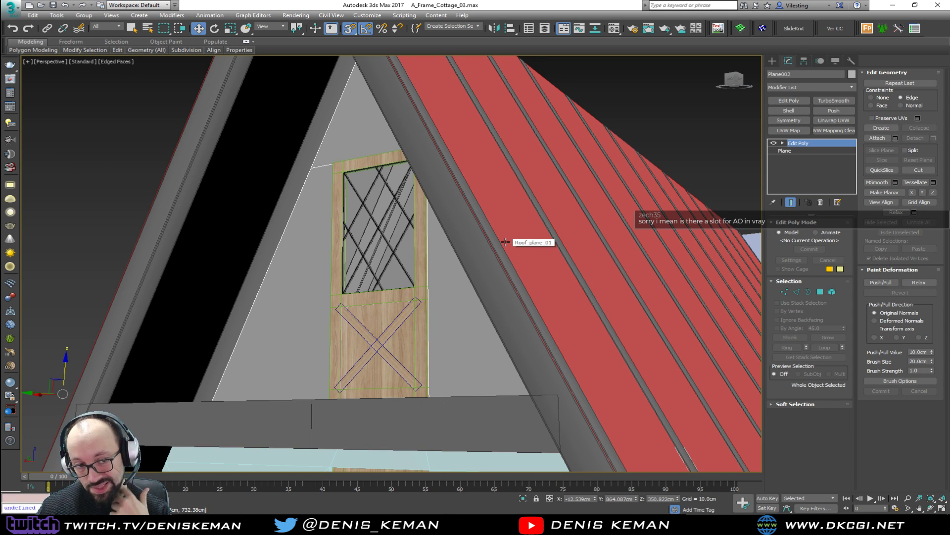
middle_click_drag(484, 242, 359, 279, "alt")
scroll(348, 295, "up", 5)
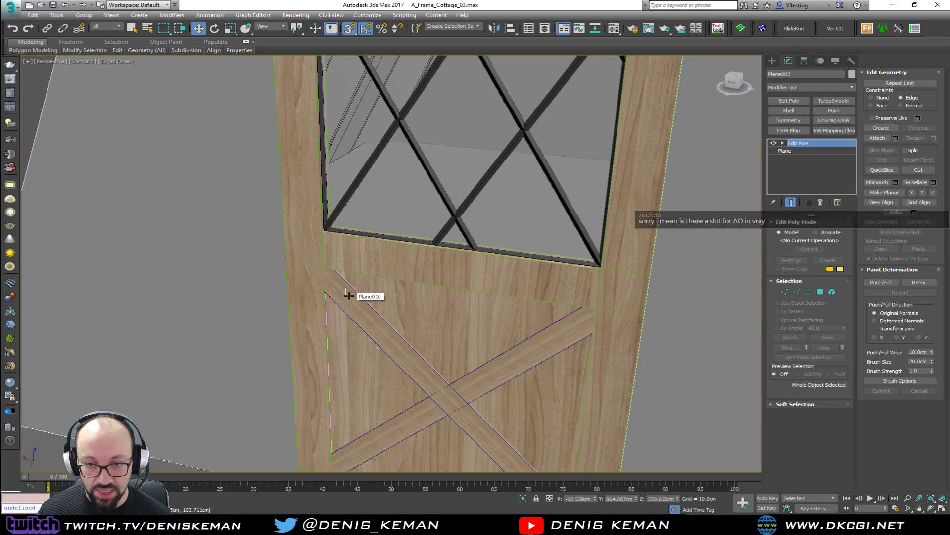
scroll(349, 296, "up", 3)
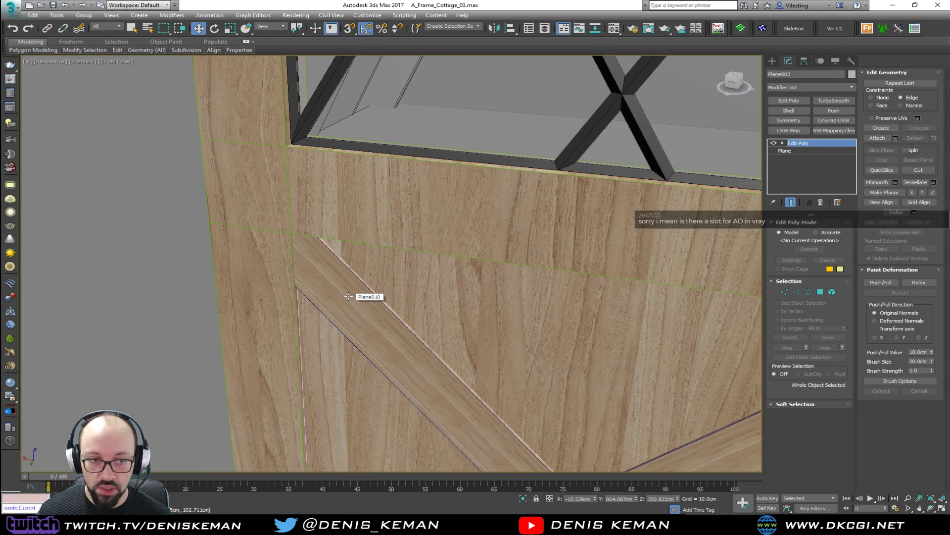
scroll(349, 296, "down", 8)
mouse_move(369, 295)
middle_mouse_down("alt")
mouse_move(378, 284)
mouse_move(363, 287)
middle_mouse_up("alt")
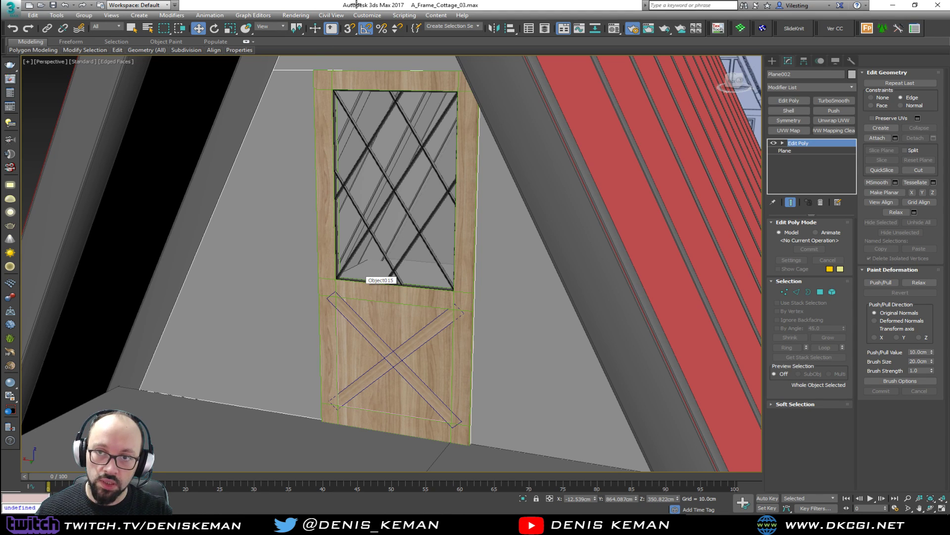
Step: Examine V-Ray's expert global illumination settings, including the ambient occlusion, Brute force GI and Light cache options
key("F10")
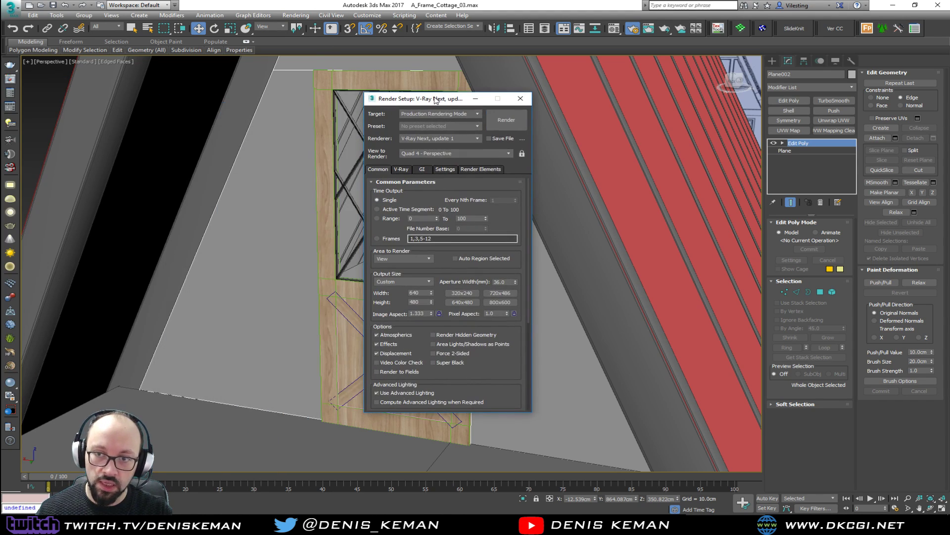
left_click(425, 169)
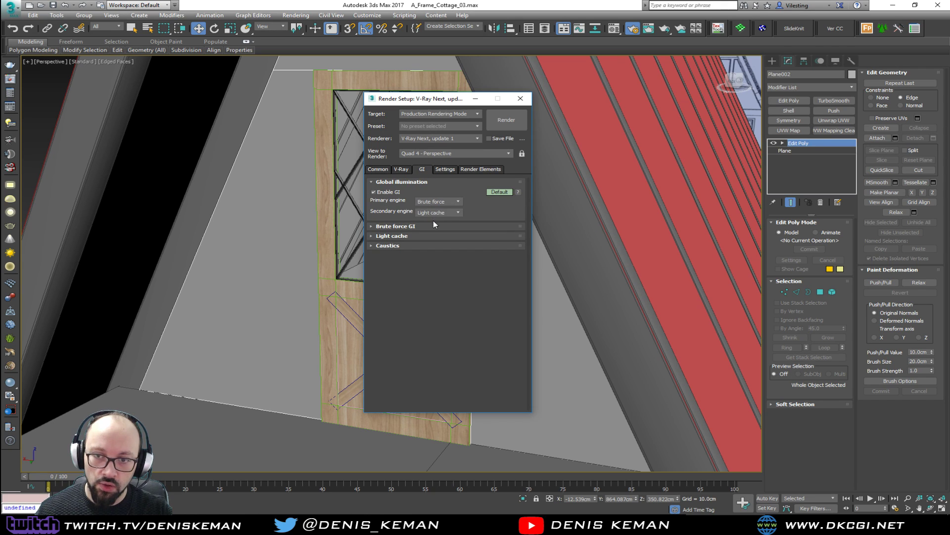
left_click(499, 192)
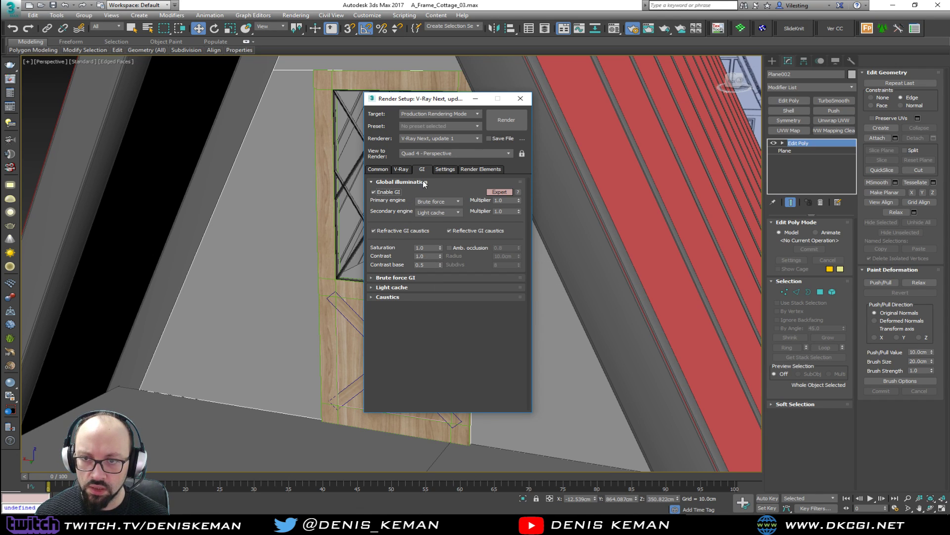
left_click(447, 277)
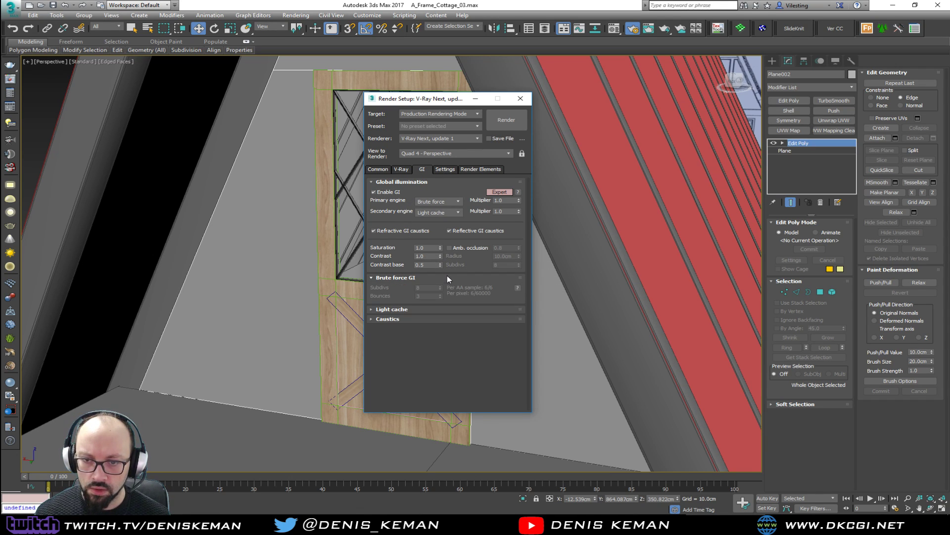
left_click(438, 308)
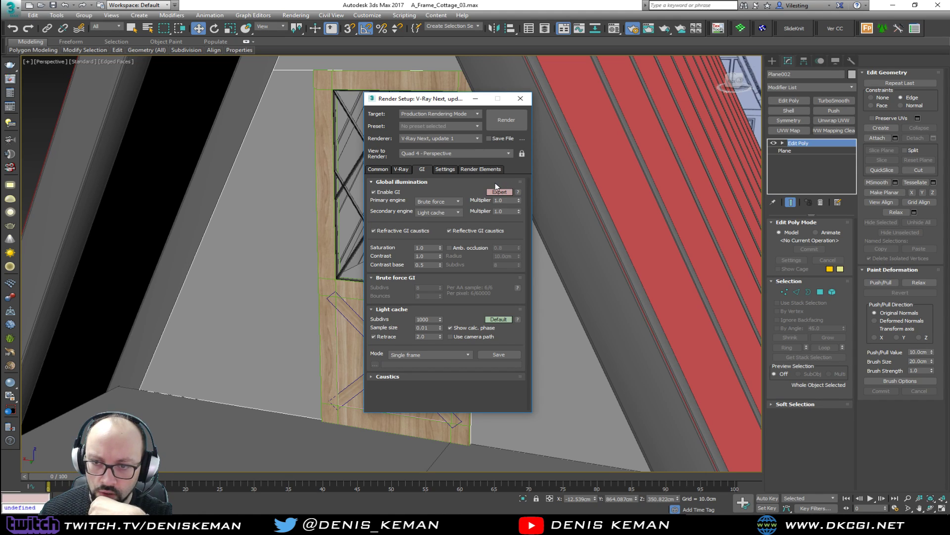
left_click(469, 248)
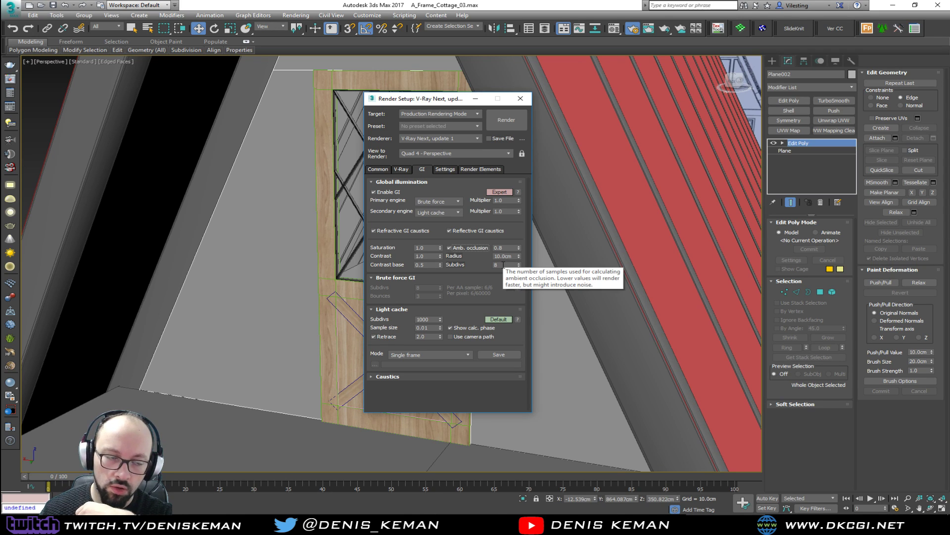
left_click(464, 249)
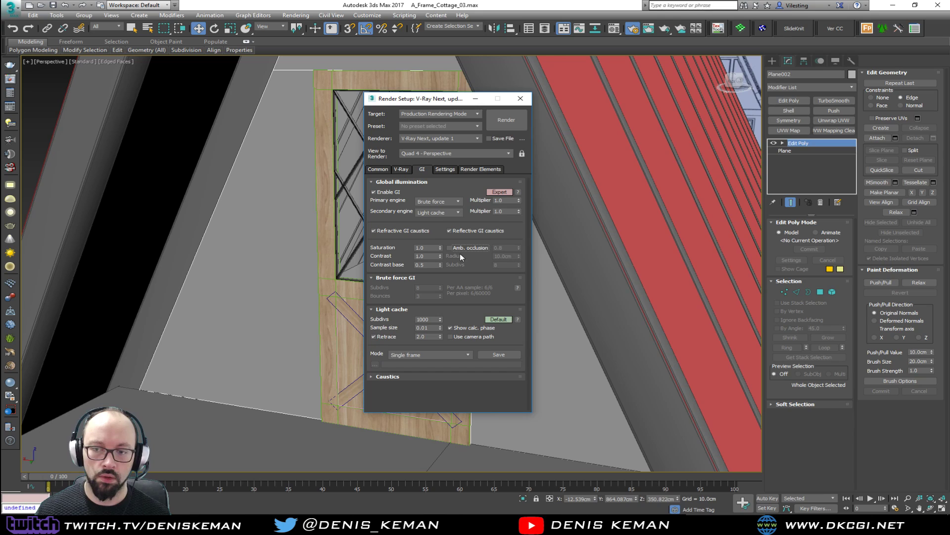
left_click(520, 99)
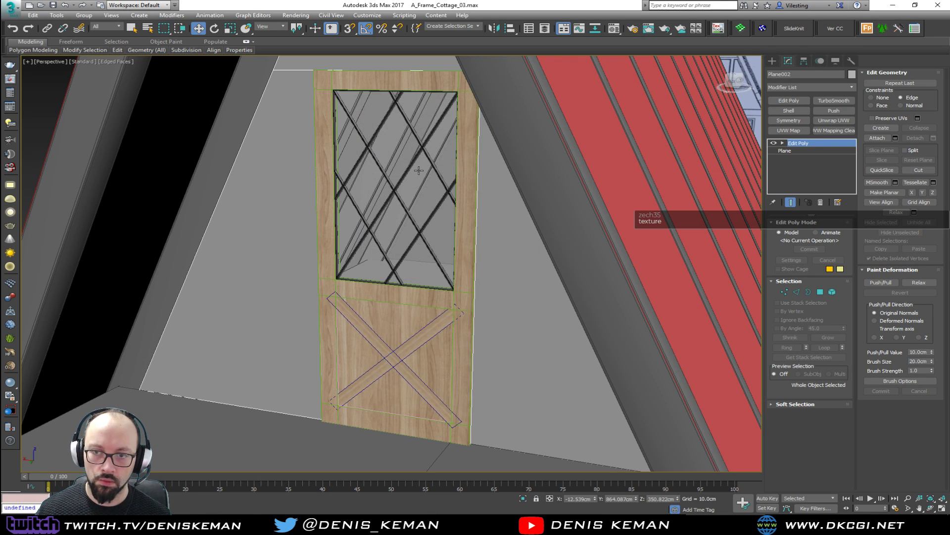
Step: Assign a VRayDirt map to the diffuse slot of the pink V-Ray material, Material #6
scroll(446, 228, "down", 3)
scroll(446, 228, "down", 3)
scroll(447, 220, "up", 3)
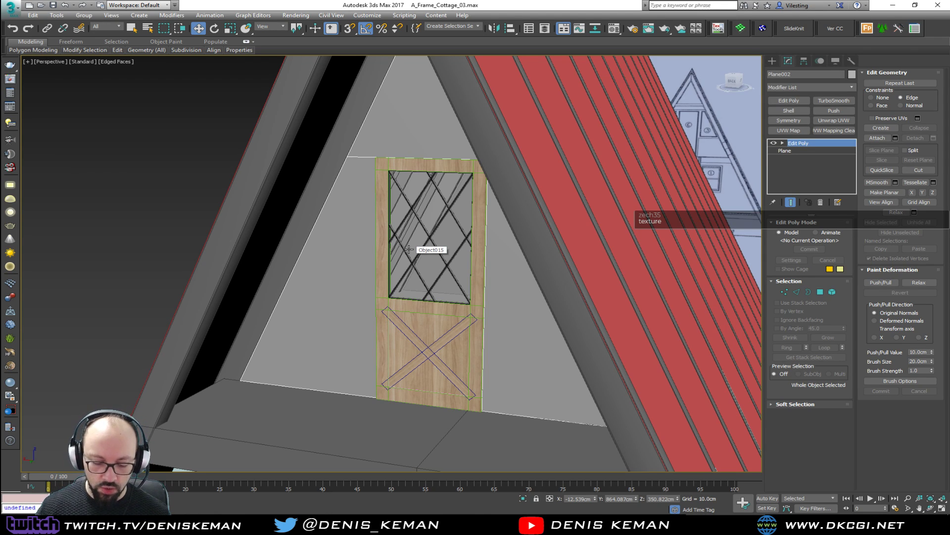
key("m")
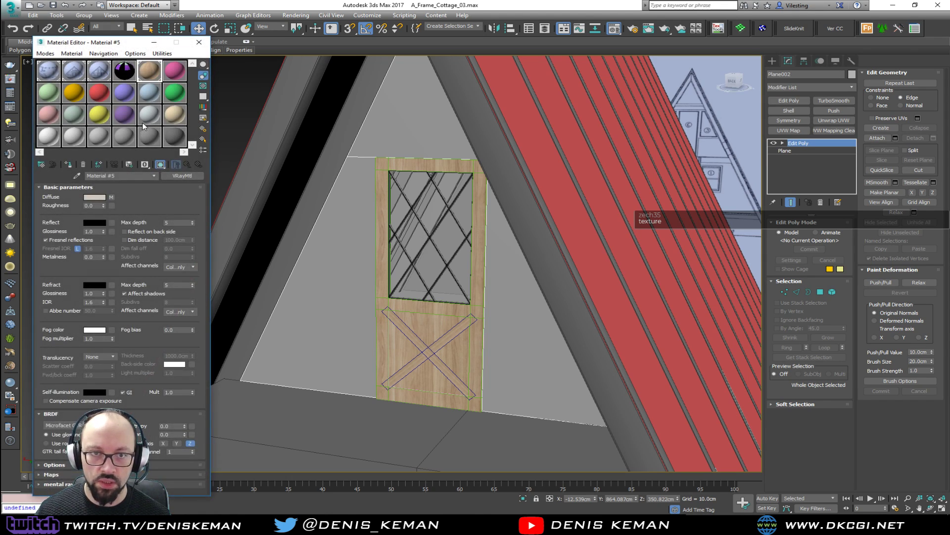
left_click(176, 73)
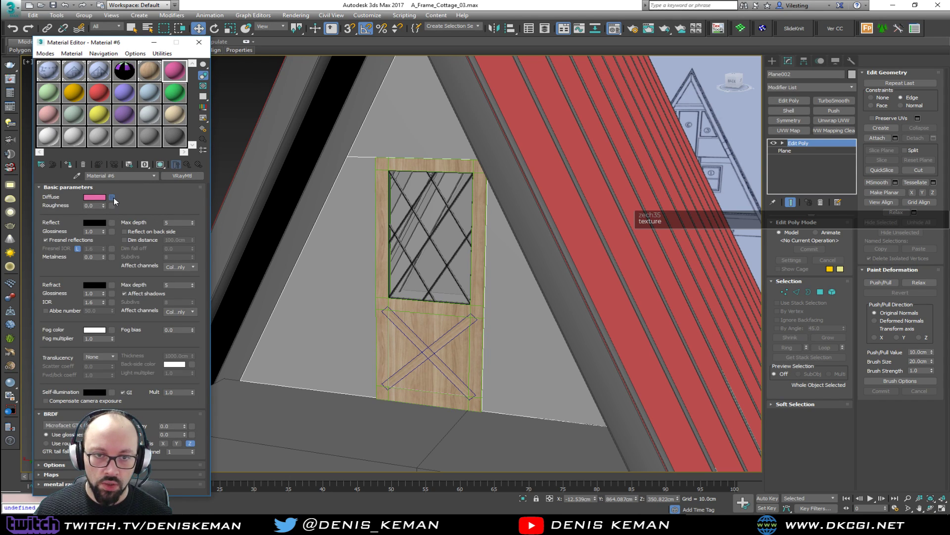
left_click(113, 198)
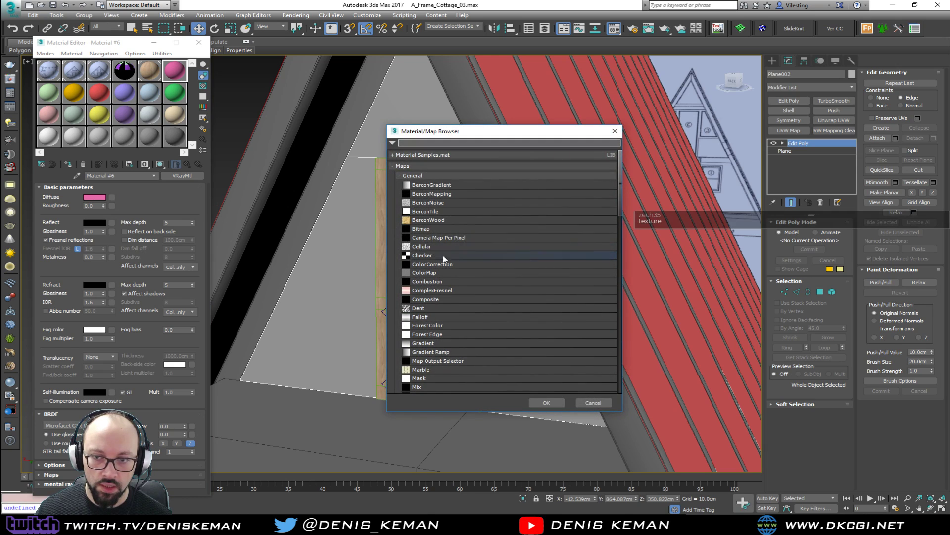
scroll(447, 263, "down", 6)
scroll(447, 261, "down", 10)
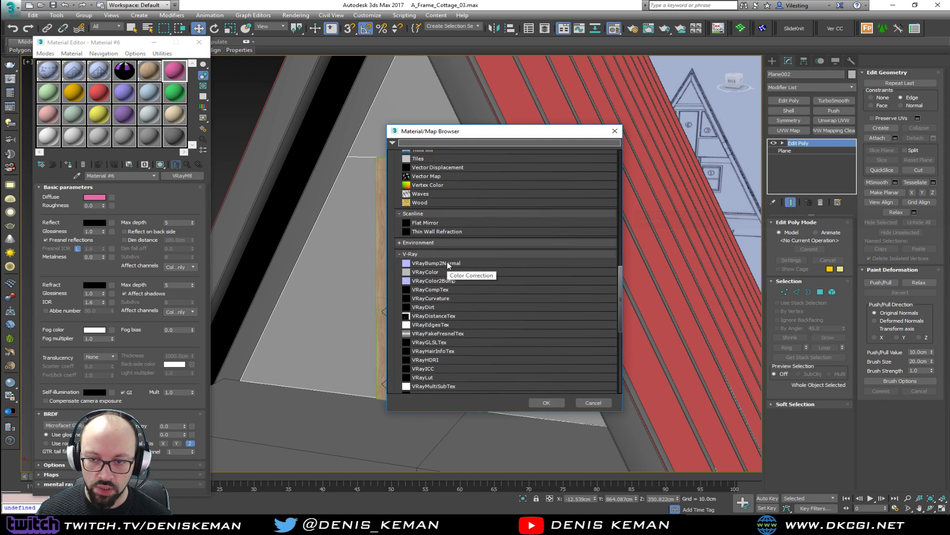
double_click(439, 307)
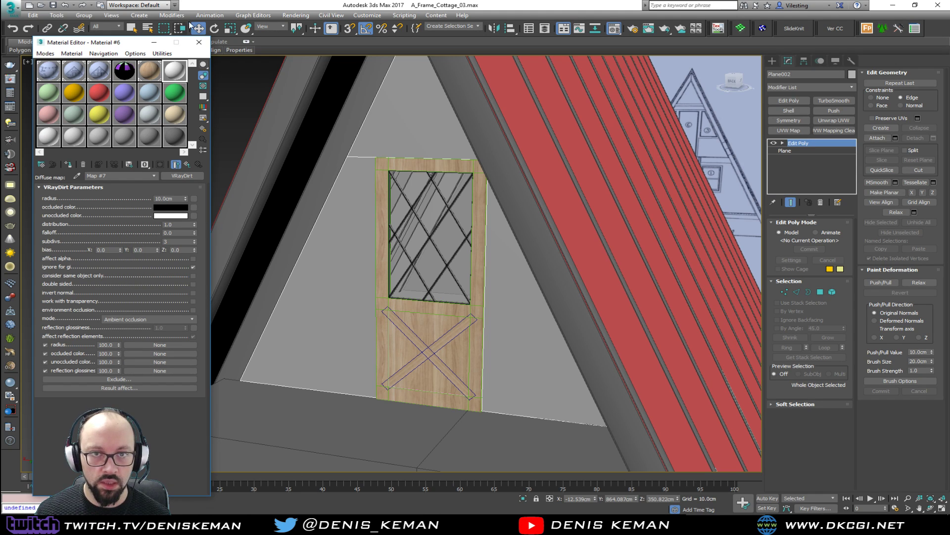
left_click(199, 42)
Step: Isolate the upper gable wall and add a Shell modifier with a 15 cm inner amount
middle_click_drag(451, 247, 436, 269, "alt")
scroll(396, 267, "up", 6)
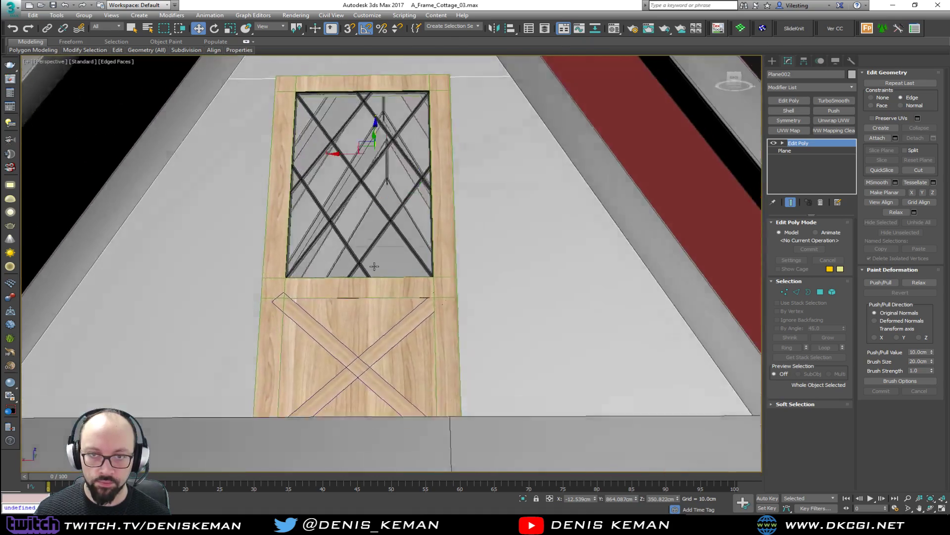
middle_click_drag(374, 266, 464, 291, "alt")
key("alt+q")
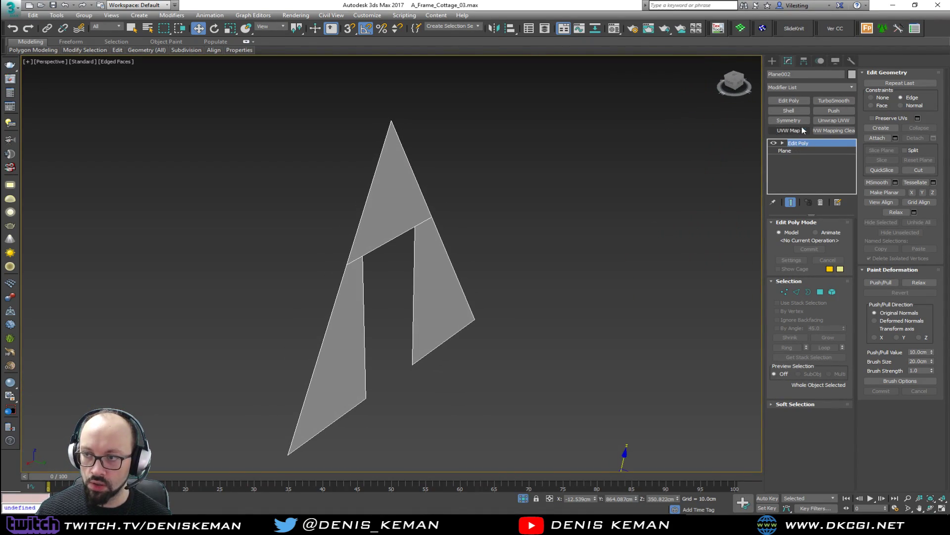
left_click(797, 113)
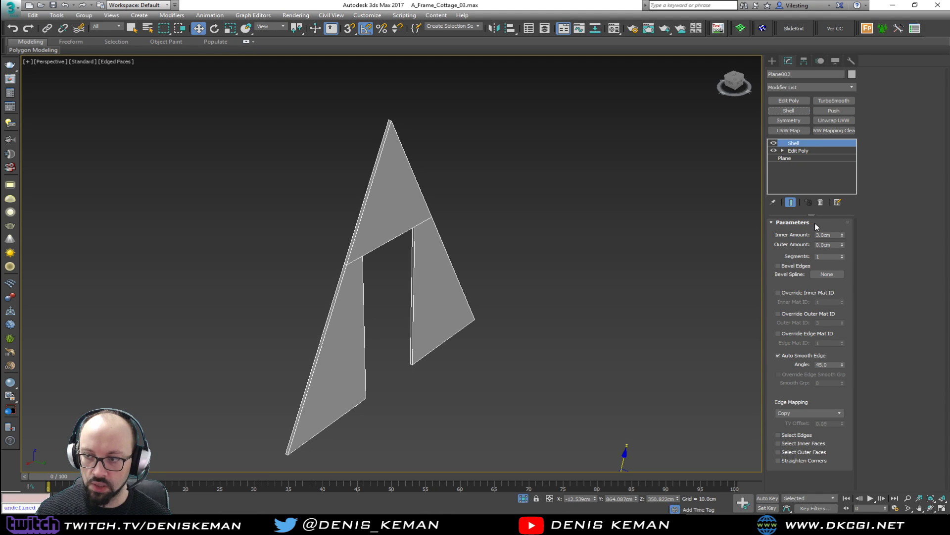
double_click(824, 235)
type("15")
key("Return")
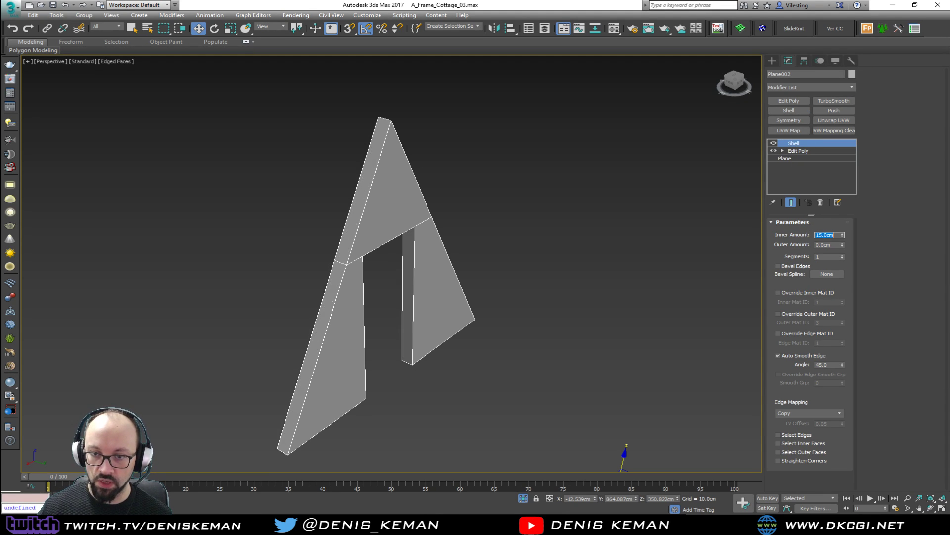
Step: Set the gable wall's Shell inner amount to 20 cm and end the isolation
middle_click_drag(515, 207, 489, 233, "alt")
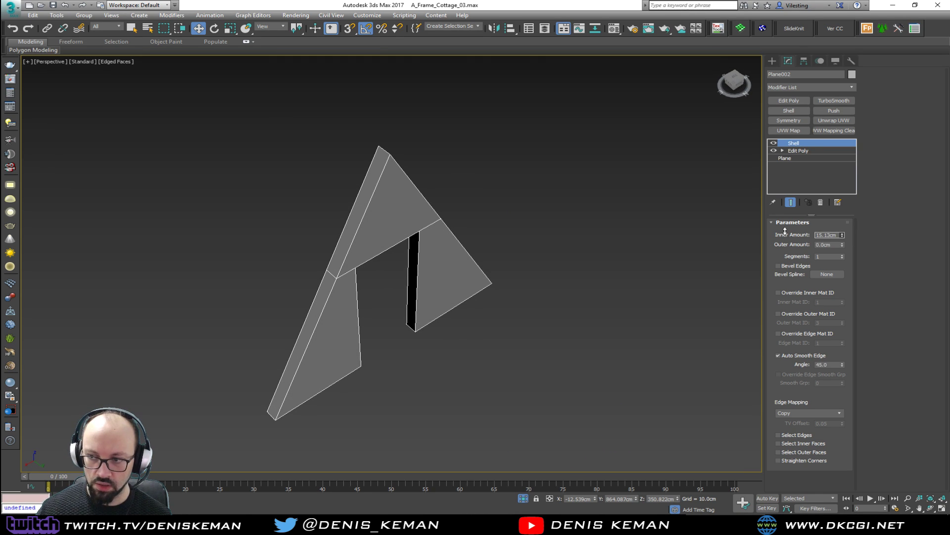
type("20")
key("Return")
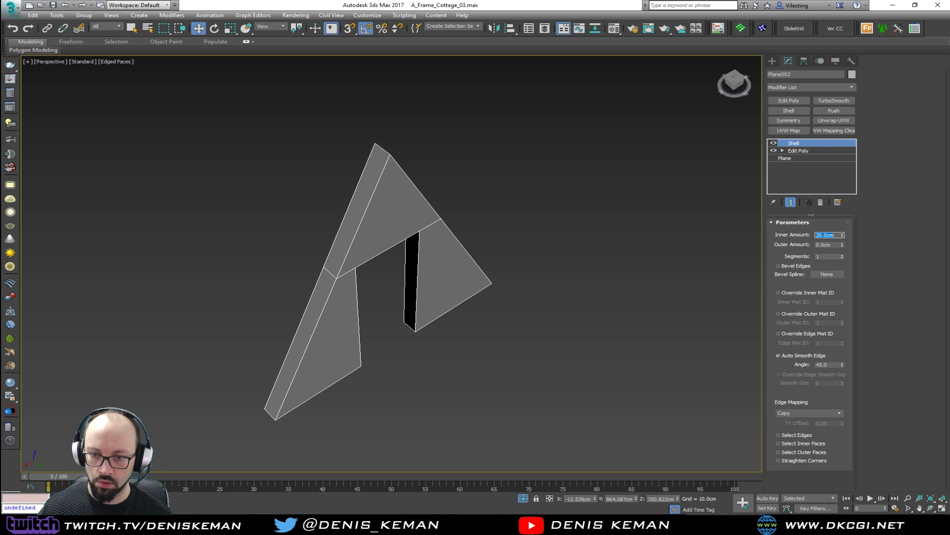
right_click(451, 241)
left_click(485, 184)
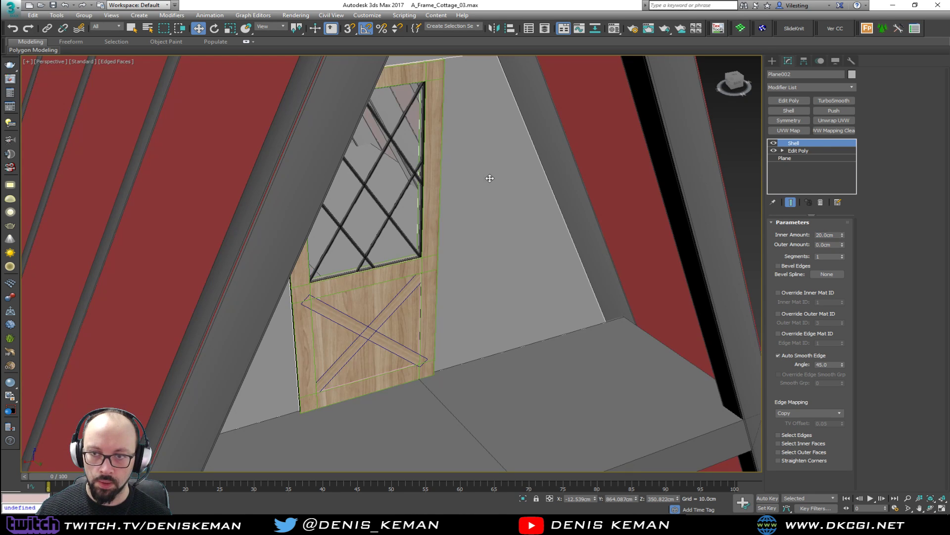
Step: Select the upper door's frame, panel, cross braces and glazing parts together and move them about 8 cm along Y into the wall opening
middle_click_drag(477, 211, 457, 206, "alt")
left_click(386, 296)
key("z")
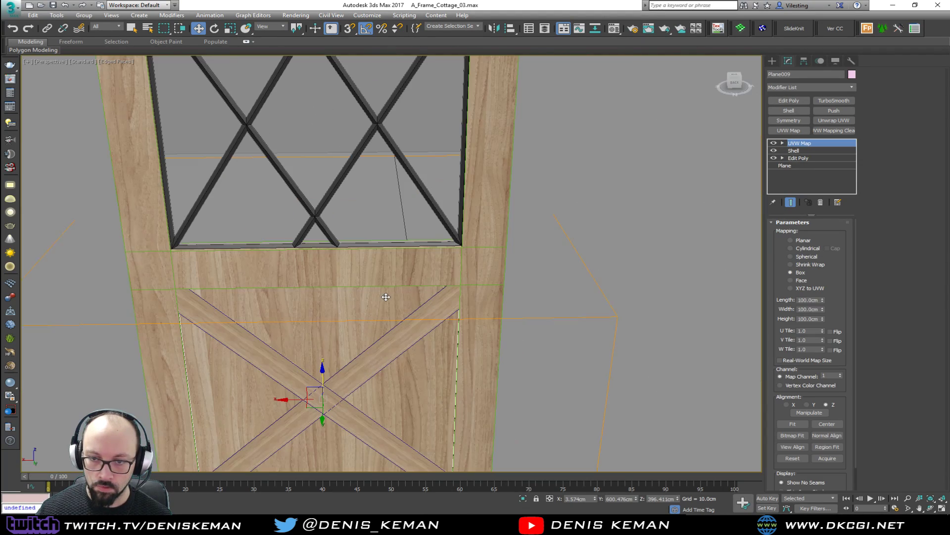
left_click(429, 312)
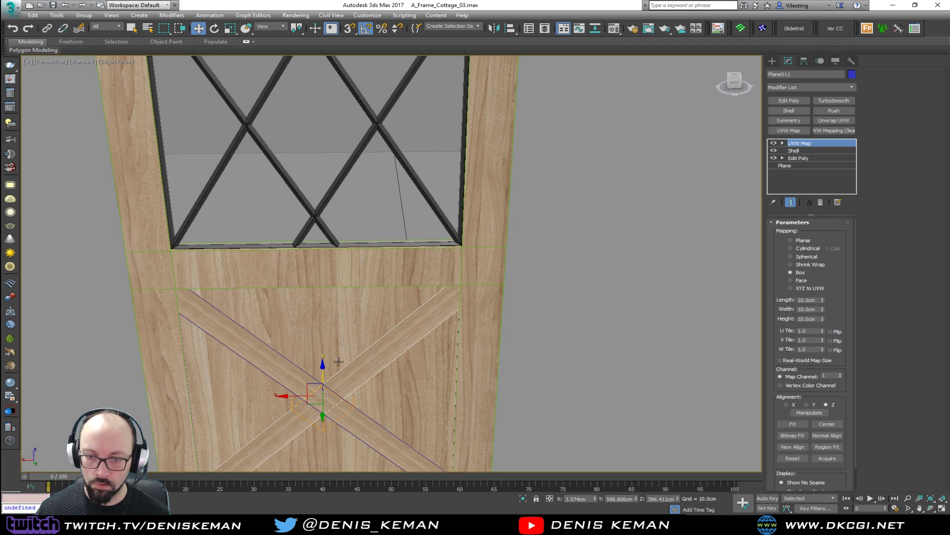
left_click(278, 377, "ctrl")
left_click(313, 318, "ctrl")
left_click(324, 273, "ctrl")
left_click(325, 236, "ctrl")
left_click(357, 228, "ctrl")
scroll(381, 259, "down", 6)
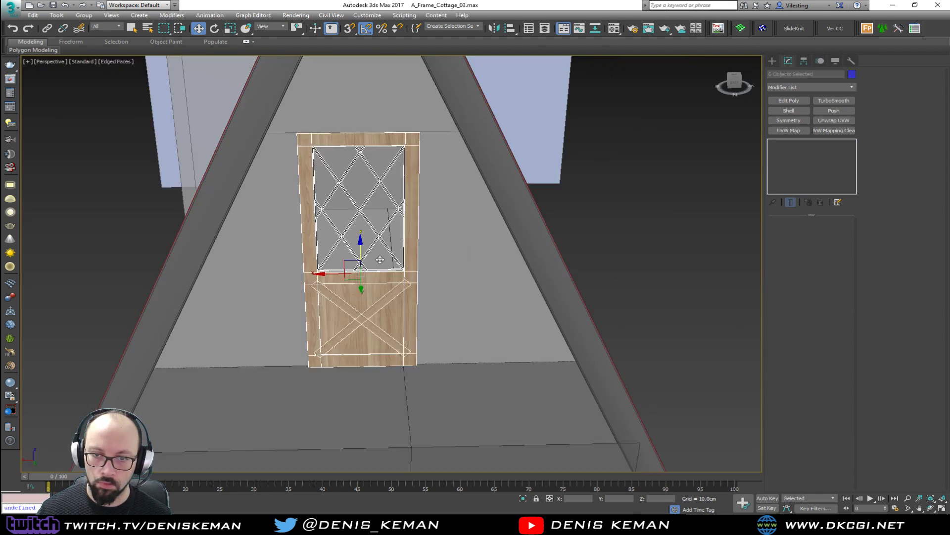
middle_click_drag(380, 259, 396, 260, "alt")
left_click_drag(371, 286, 361, 281)
Step: Hide the Roof layer to expose the upper floor and its interior wall
middle_click_drag(364, 250, 404, 263)
scroll(298, 234, "down", 4)
middle_click_drag(298, 233, 417, 290)
left_click(404, 280)
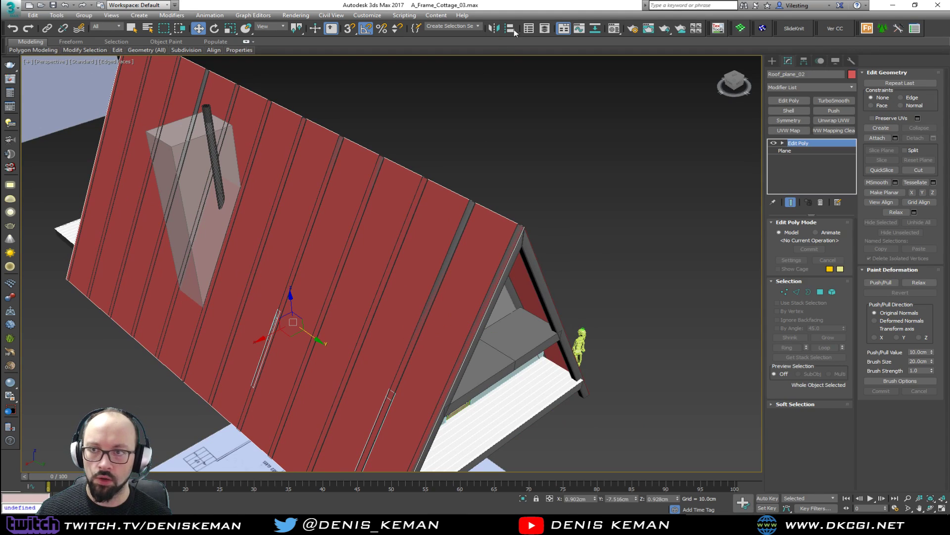
left_click(547, 31)
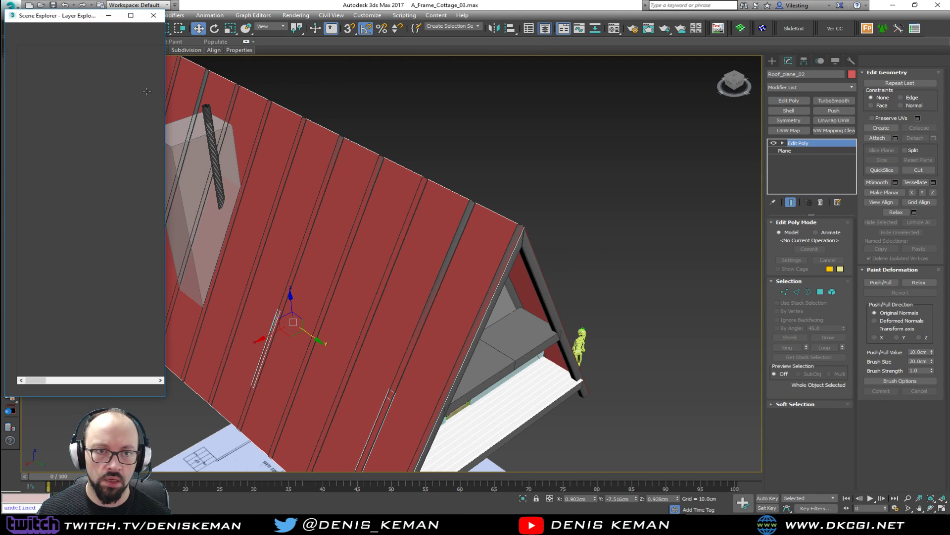
left_click(30, 66)
left_click(462, 138)
middle_click_drag(402, 185, 477, 213, "alt")
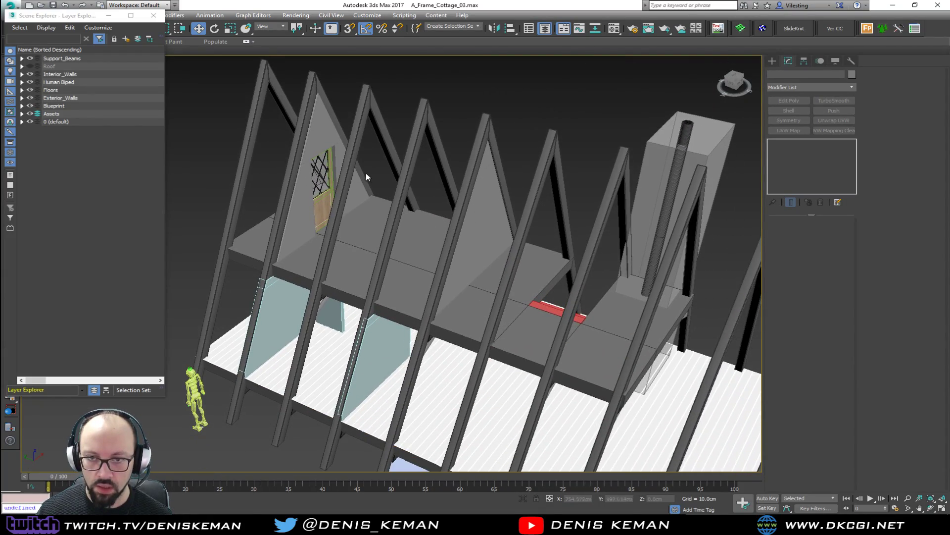
Step: Copy the upper door's frame and lower panel along Y to the interior wall on the upper floor
left_click(324, 205)
scroll(326, 198, "up", 8)
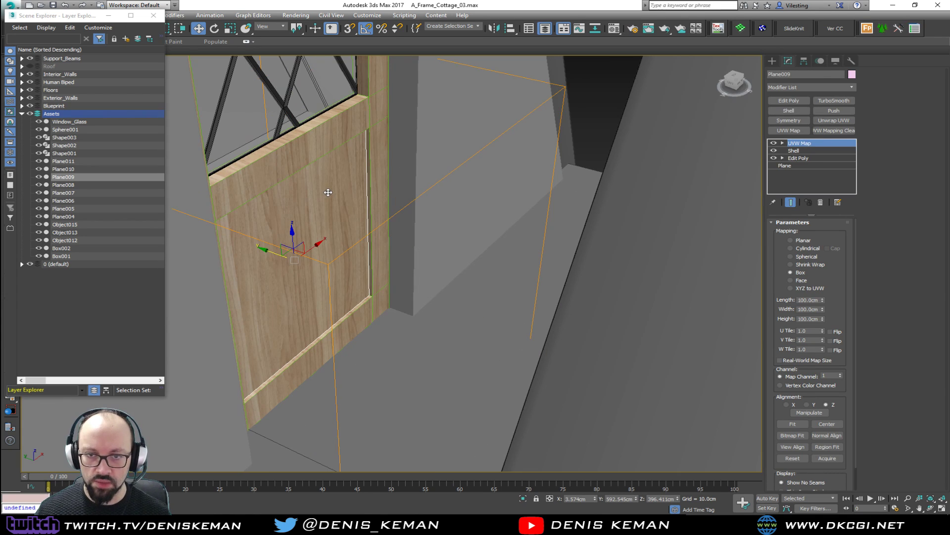
left_click(312, 149)
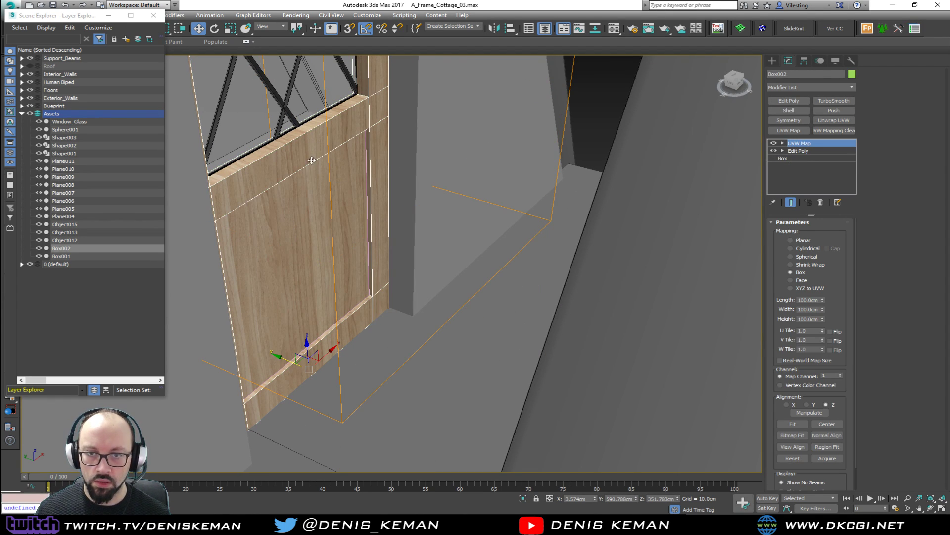
left_click(308, 202, "ctrl")
mouse_move(308, 202)
middle_mouse_down("alt")
mouse_move(391, 201)
mouse_move(321, 207)
middle_mouse_up("alt")
middle_click_drag(426, 225, 300, 168)
scroll(300, 168, "down", 5)
middle_click_drag(357, 191, 366, 207)
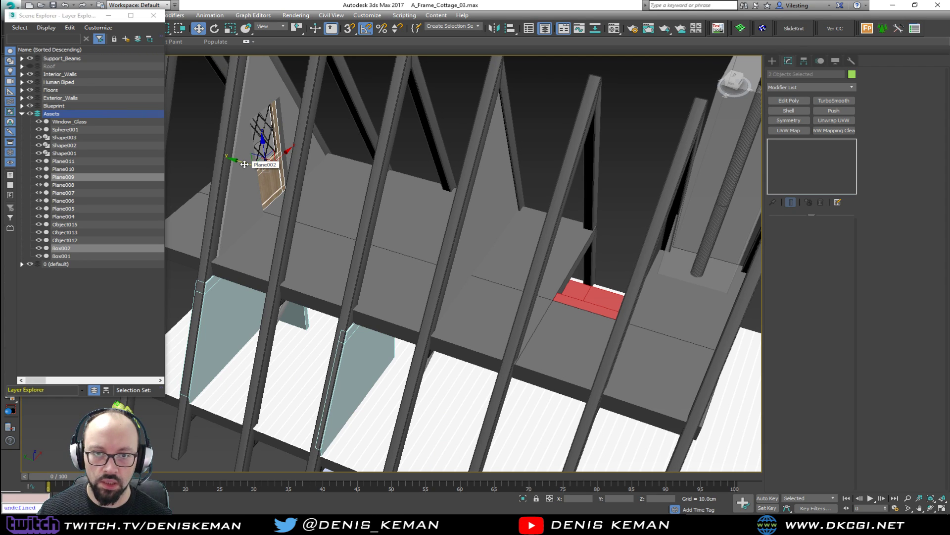
mouse_move(244, 164)
left_mouse_down("shift")
mouse_move(307, 190)
mouse_move(462, 214)
left_mouse_up("shift")
left_click(486, 296)
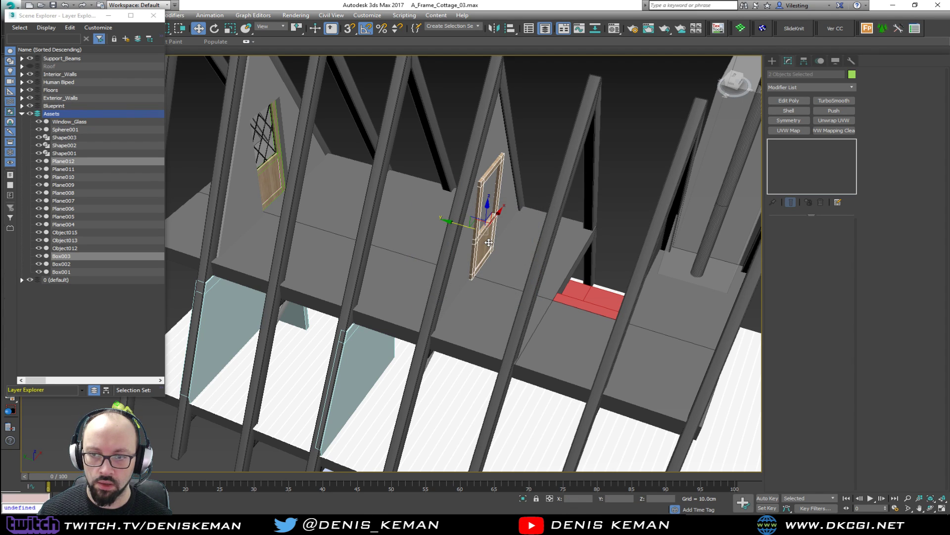
Step: Copy the new interior door's lower panel about 75 cm upward along Z as an independent copy
key("z")
middle_click_drag(488, 242, 458, 227, "alt")
left_click(398, 331)
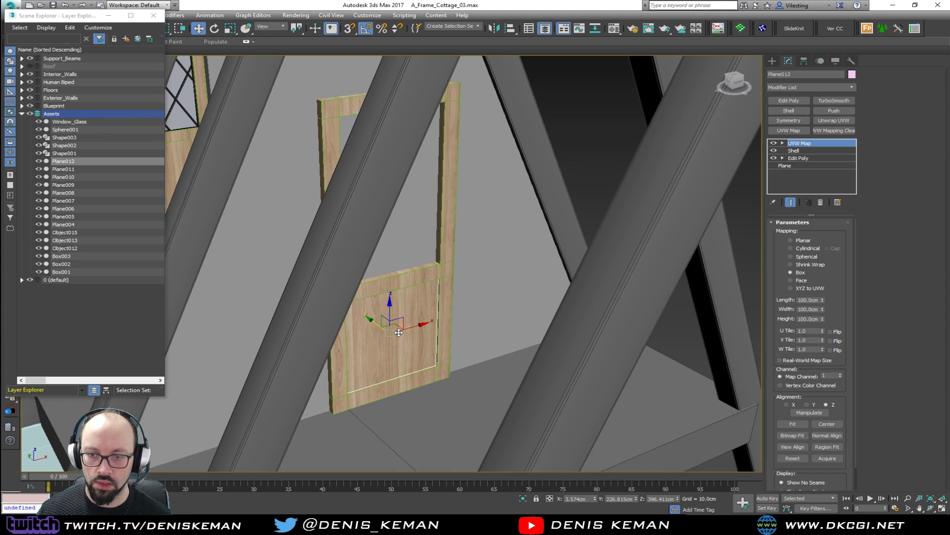
mouse_move(391, 305)
left_mouse_down()
mouse_move(399, 187)
mouse_move(396, 198)
left_mouse_up()
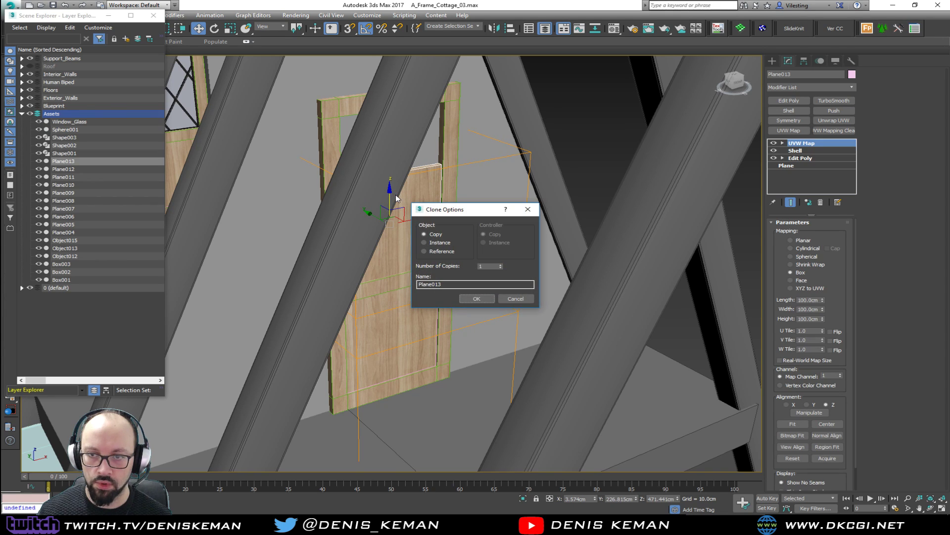
left_click(476, 299)
Step: Raise the top vertices of the interior door's upper panel about 39 cm along Z to reach the frame's top rail
middle_click_drag(471, 278, 440, 248, "alt")
scroll(447, 254, "up", 3)
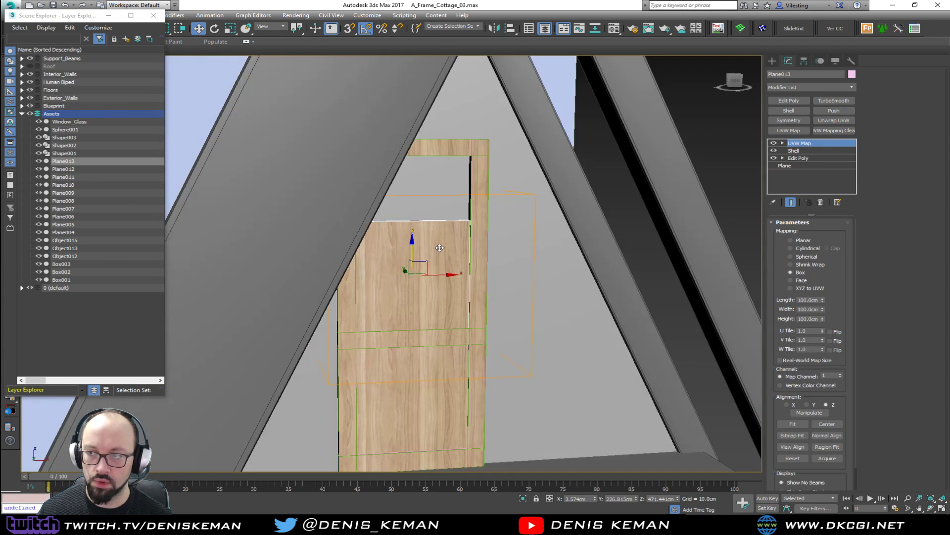
left_click(798, 158)
key("1")
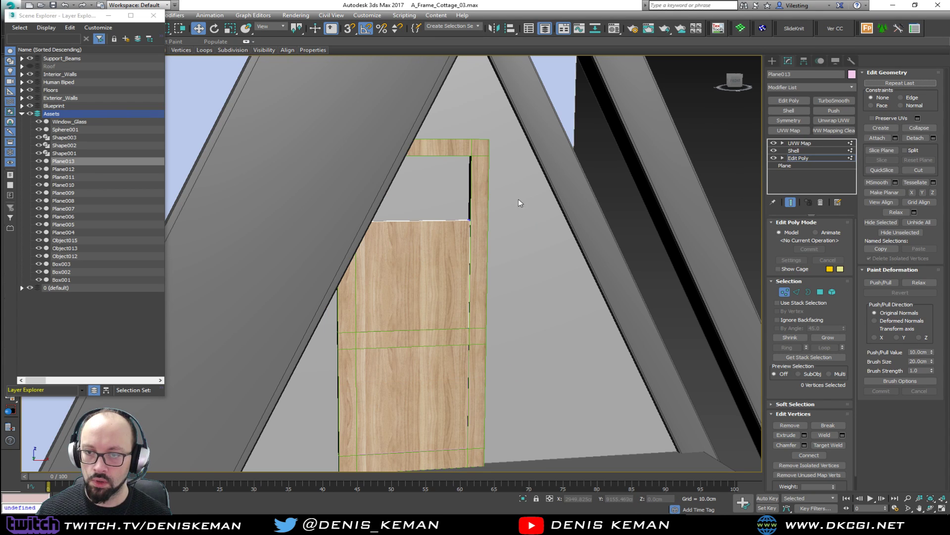
key("F3")
left_click_drag(334, 237, 330, 238)
key("F3")
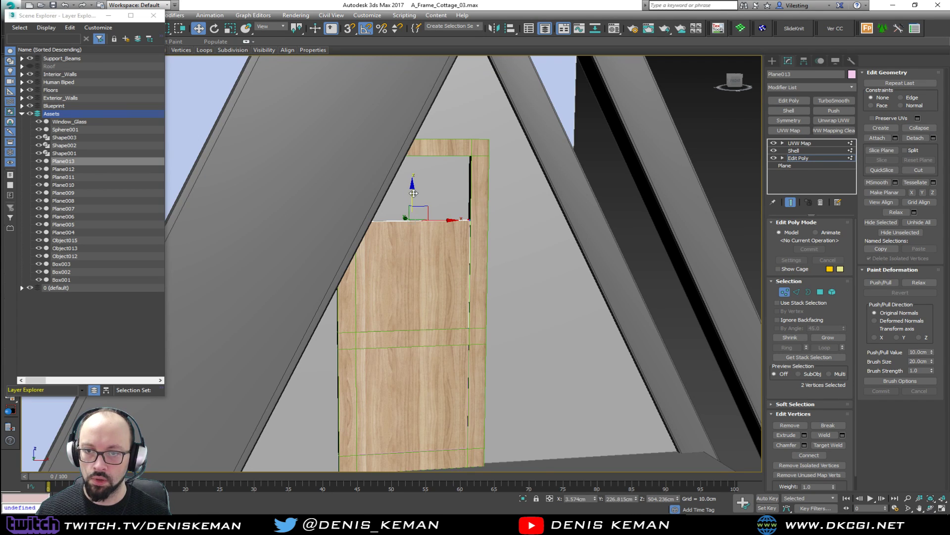
middle_click_drag(483, 206, 482, 200, "alt")
left_click_drag(522, 183, 284, 254)
left_click_drag(412, 199, 424, 133)
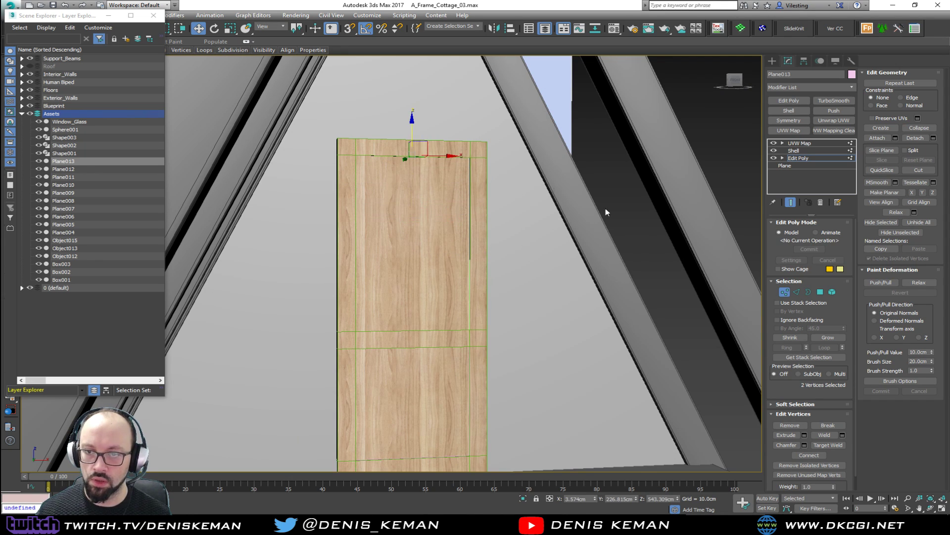
left_click(785, 292)
Step: Delete the thin interior wall around the solid-panel door on the upper floor
middle_click_drag(495, 317, 554, 333, "alt")
left_click(493, 350)
middle_click_drag(493, 351, 443, 317, "alt")
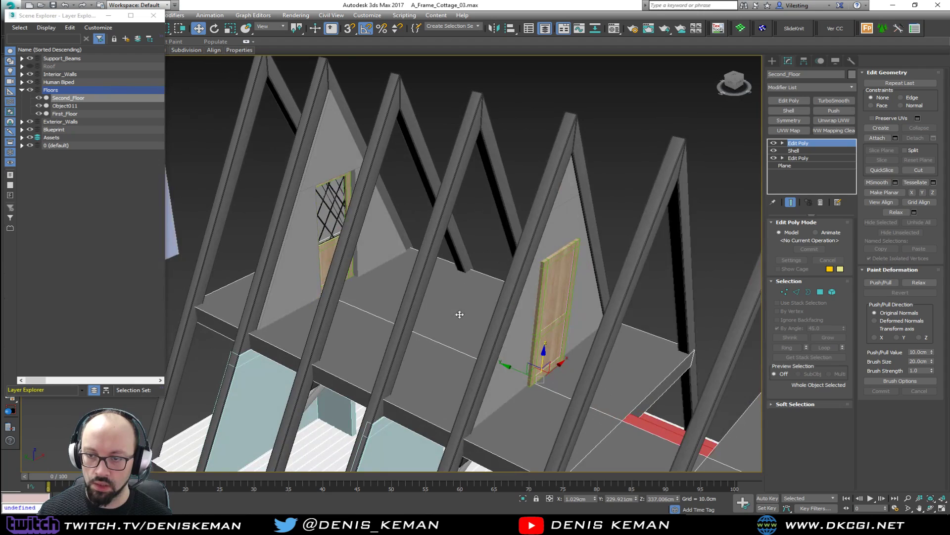
left_click(531, 319)
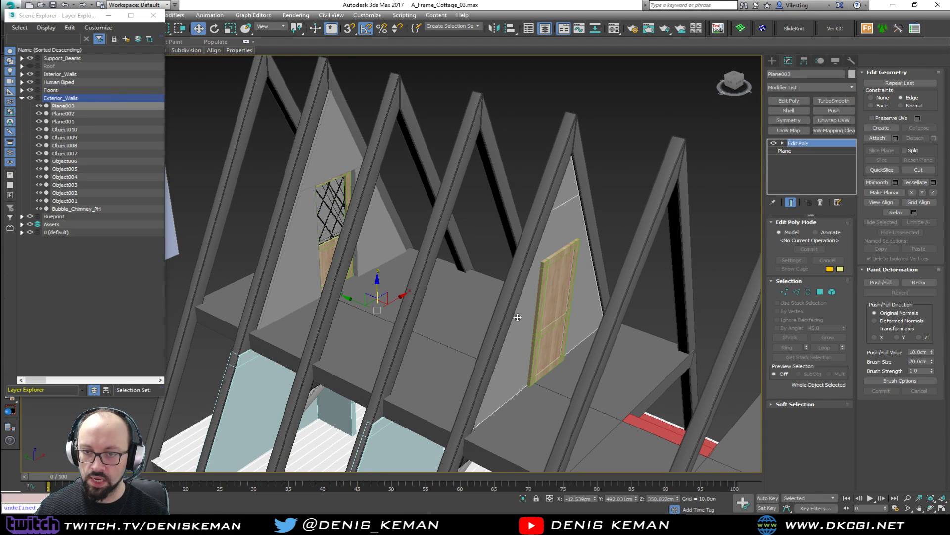
key("Delete")
Step: Copy the thickened upper gable wall along Y to the solid-panel interior door, then clear the selection
left_click(328, 164)
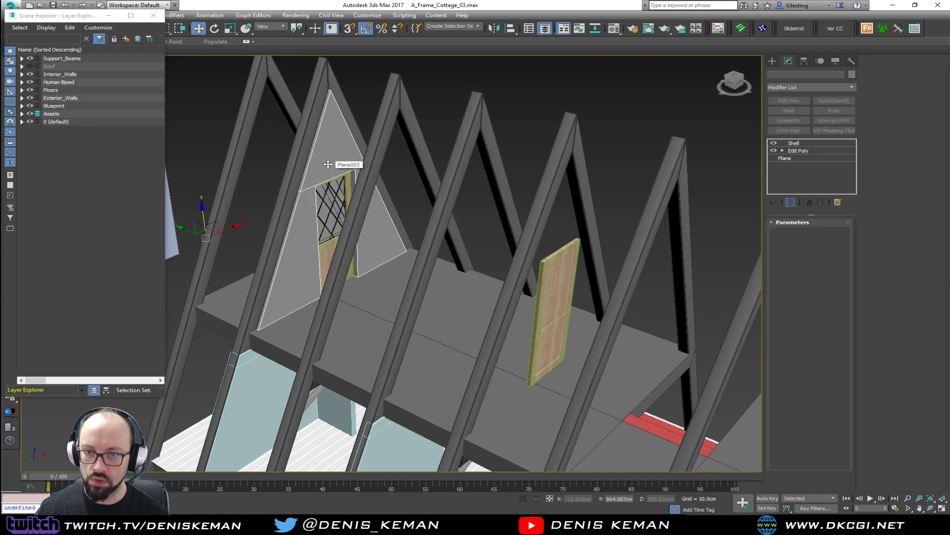
left_click_drag(192, 233, 356, 294, "shift")
left_click(476, 298)
mouse_move(486, 297)
middle_mouse_down("alt")
mouse_move(517, 301)
mouse_move(565, 283)
mouse_move(484, 248)
middle_mouse_up("alt")
left_click(471, 185)
Step: Examine the upper-floor walls and doors from outside the A-frame
middle_click_drag(471, 185, 417, 192, "alt")
middle_click_drag(429, 248, 461, 286, "alt")
scroll(458, 278, "up", 8)
scroll(459, 278, "down", 6)
scroll(299, 282, "down", 6)
scroll(461, 285, "up", 3)
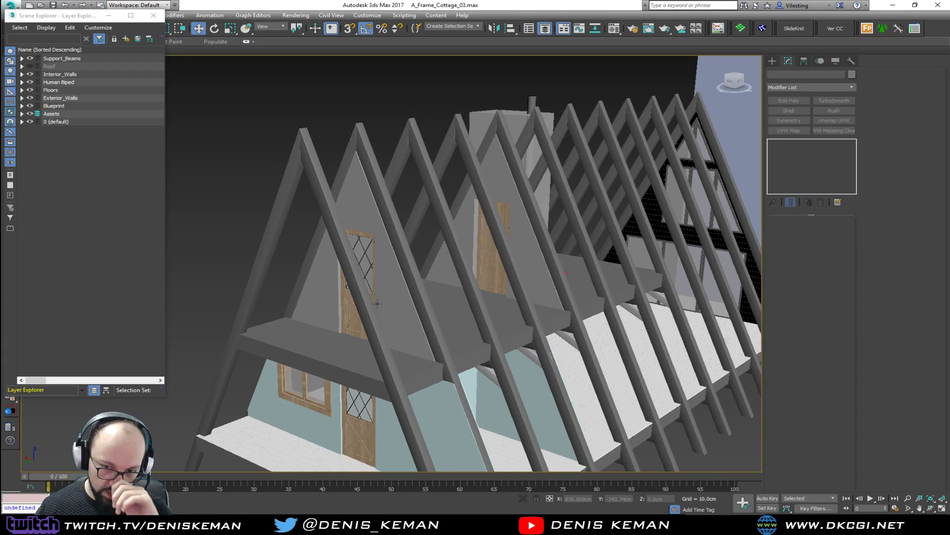
scroll(377, 303, "up", 3)
middle_click_drag(377, 303, 269, 290, "alt")
scroll(269, 290, "down", 5)
middle_click_drag(347, 332, 387, 322, "alt")
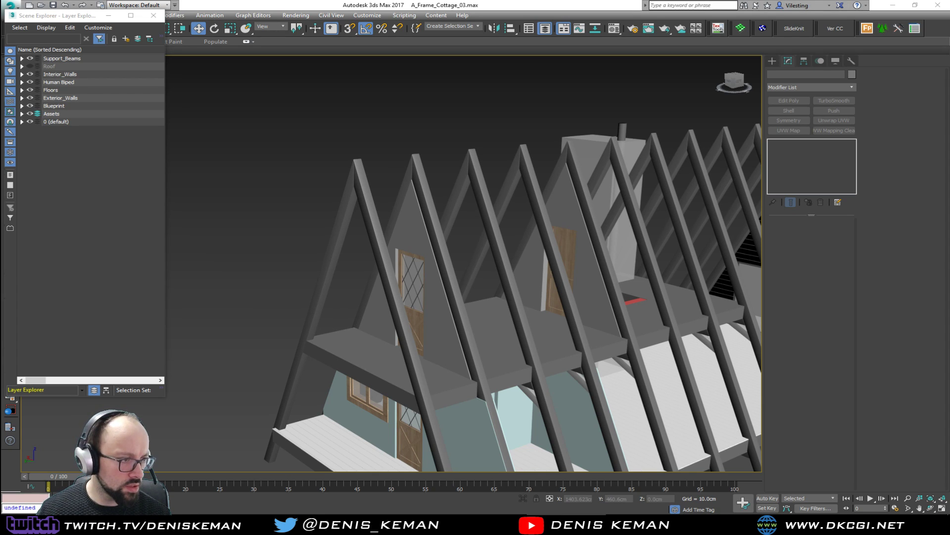
Step: Bring up the Type_07 reference photo in Windows Photo Viewer, study the A-frame interior, and move it aside
left_click_drag(0, 97, 326, 85)
scroll(329, 246, "up", 1)
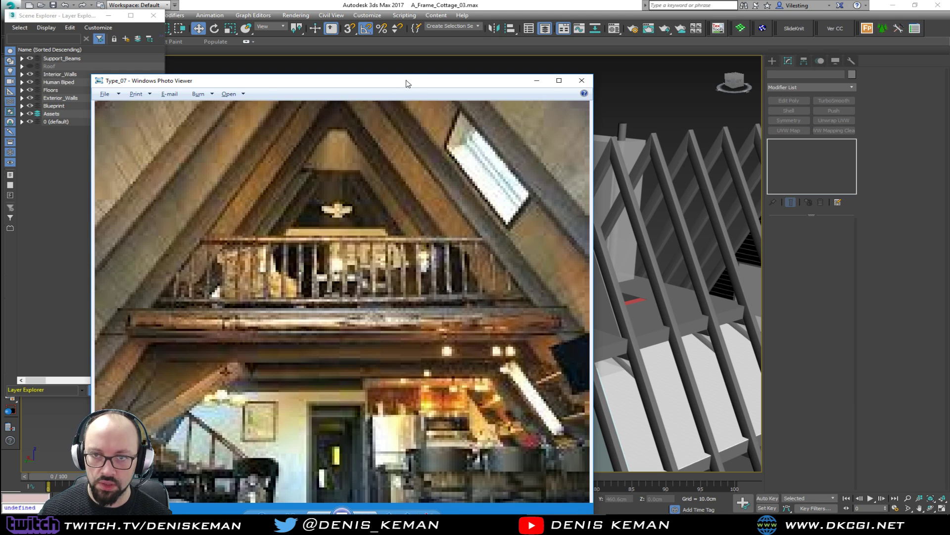
left_click_drag(406, 83, 0, 89)
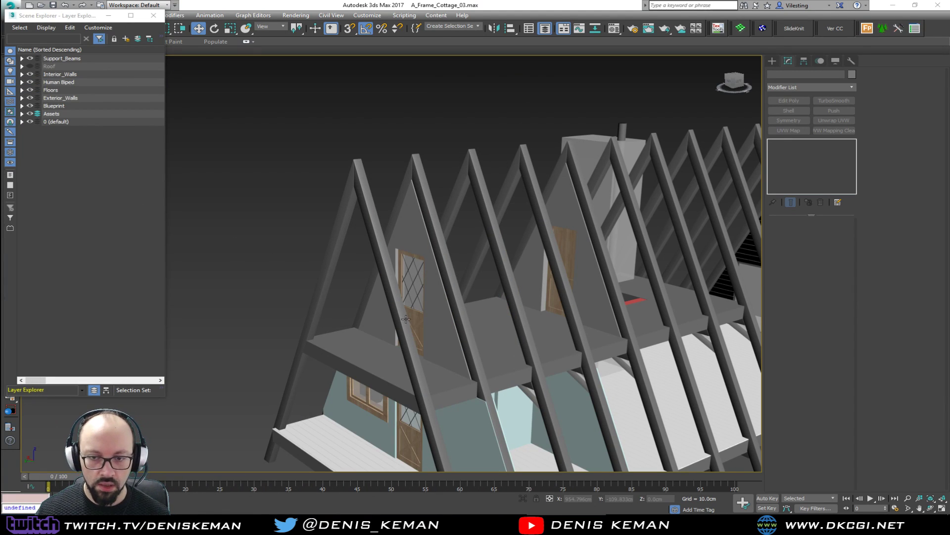
Step: Restore the four-view layout, close the Scene Explorer, and frame the house in the Left and Back views
key("alt+w")
scroll(322, 337, "down", 4)
left_click(92, 16)
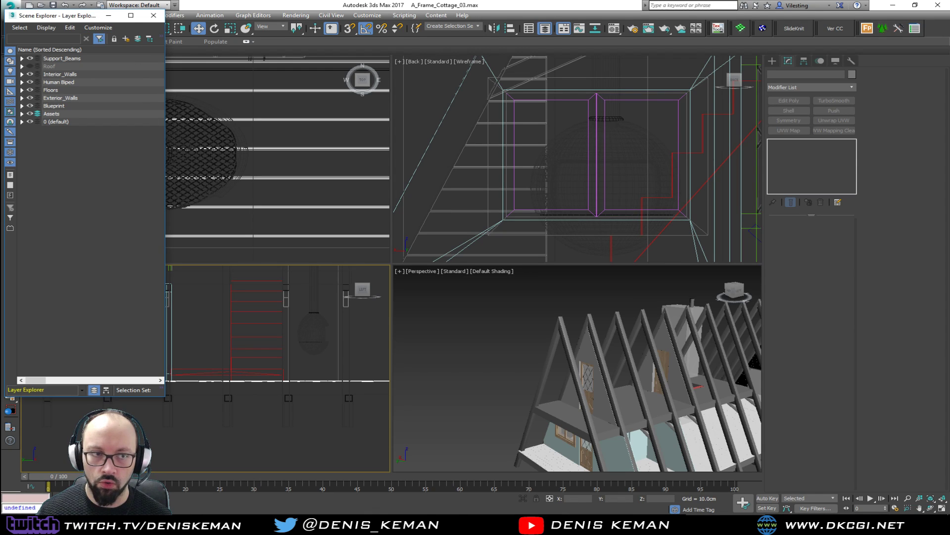
key("m")
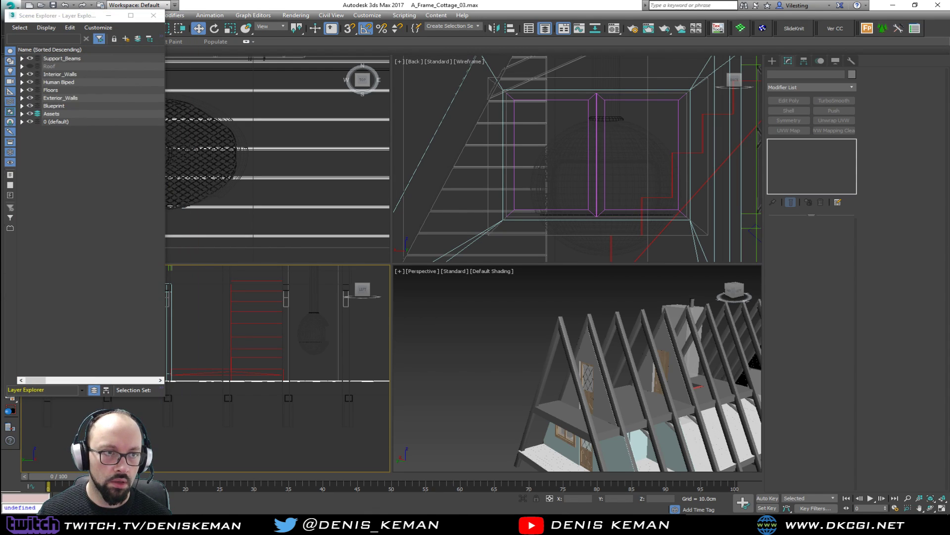
left_click(153, 16)
scroll(453, 341, "up", 3)
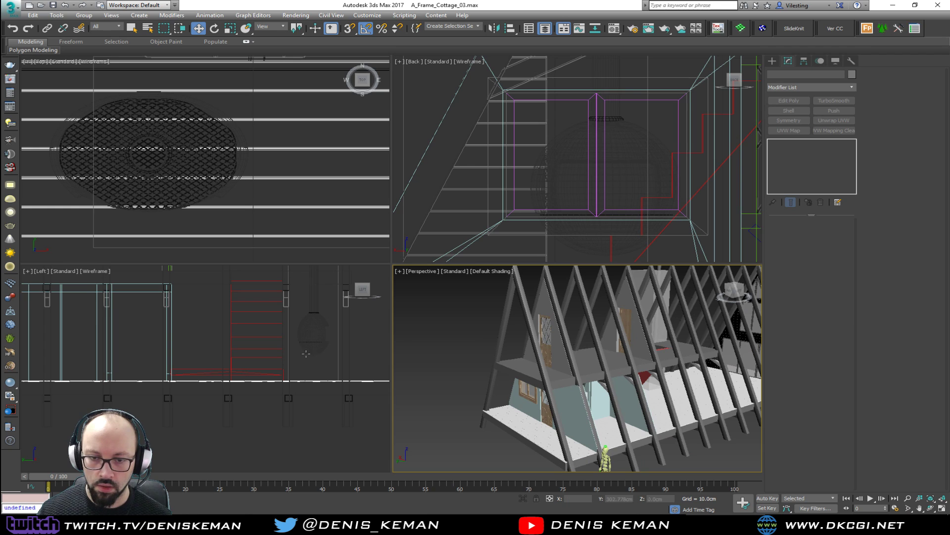
scroll(340, 349, "down", 5)
right_click(537, 185)
scroll(519, 139, "down", 5)
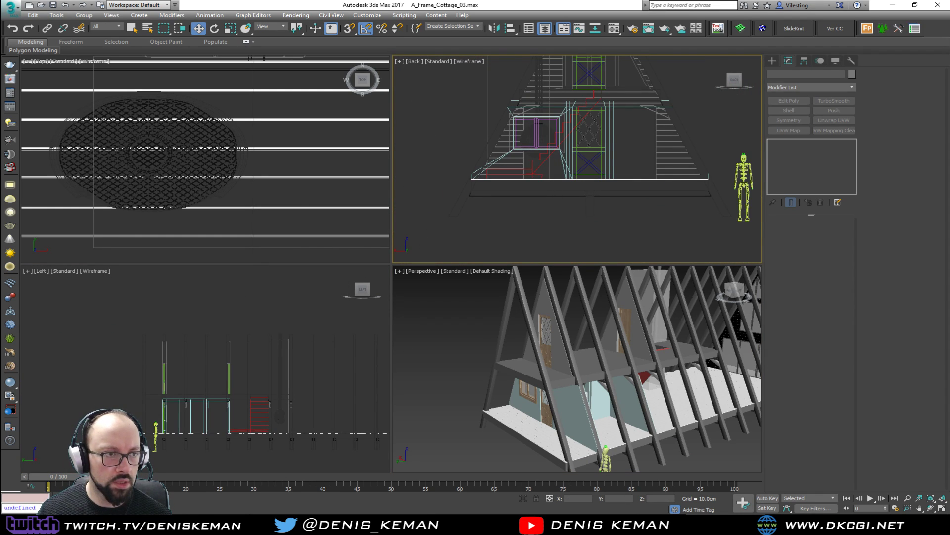
Step: Toggle the visibility of the Assets objects to check which doors and window parts belong to that layer
key("shift+h")
key("shift+h")
key("shift+h")
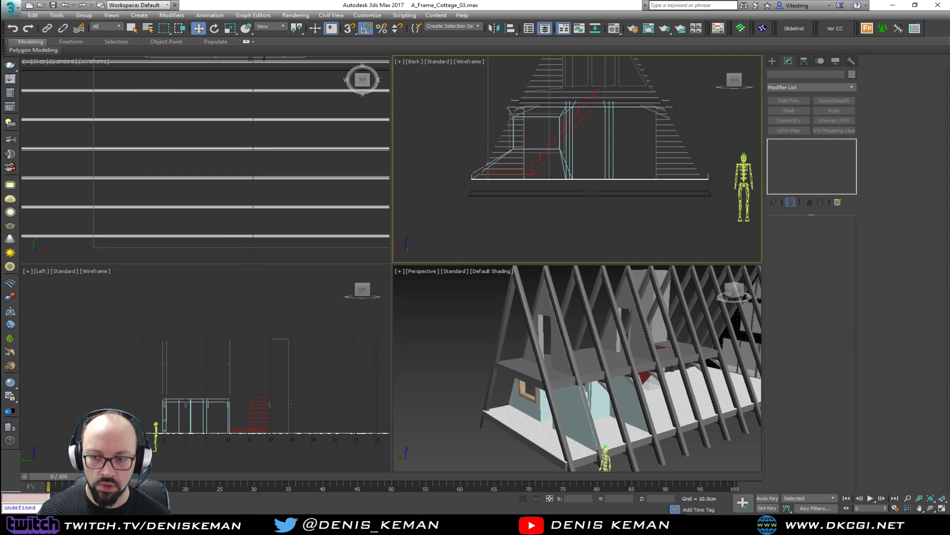
key("shift+h")
Step: Bring the Layer Explorer back over the viewports and create a new layer named Windows And Doors
left_click_drag(0, 97, 109, 103)
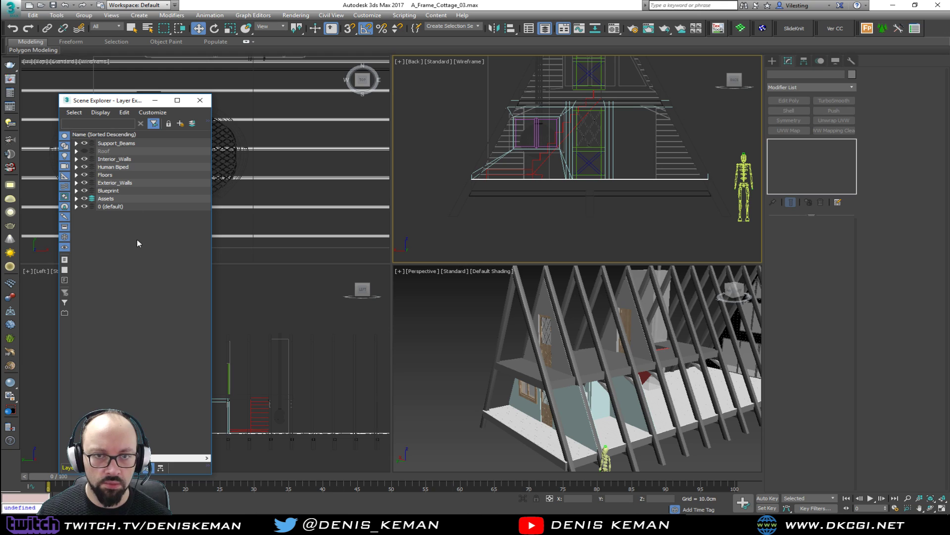
left_click(181, 124)
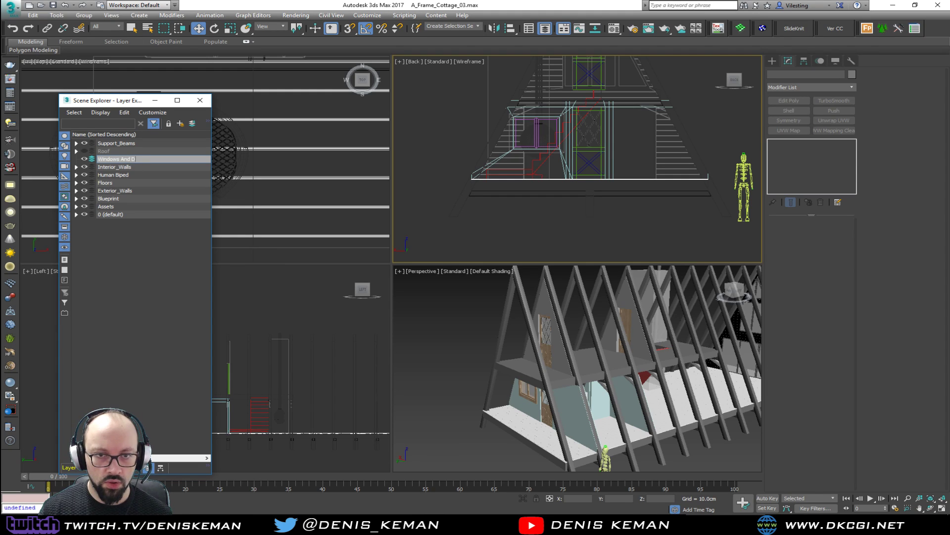
type("Windows And Doors")
key("Return")
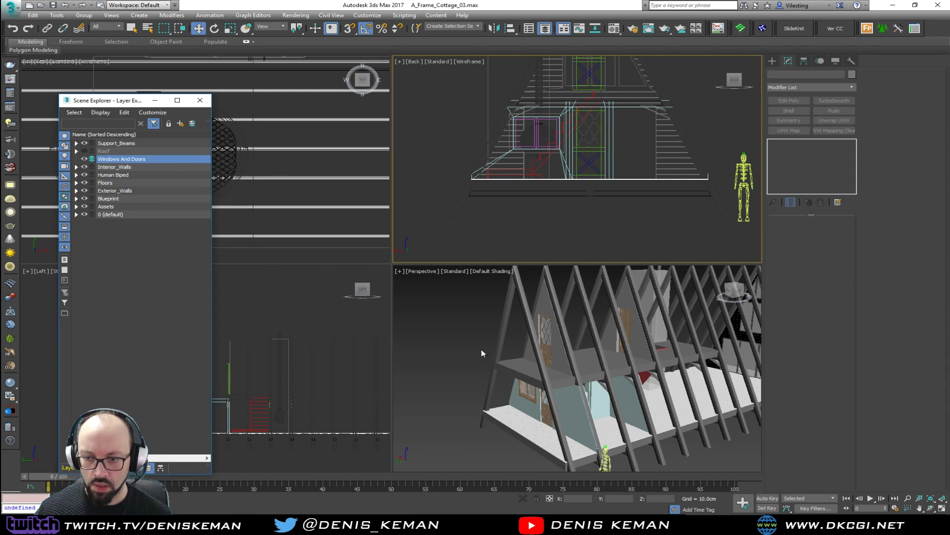
Step: Add the ground-floor window's glass and both frame parts to the Windows And Doors layer and hide that layer
scroll(481, 348, "up", 5)
key("F3")
left_click(523, 379)
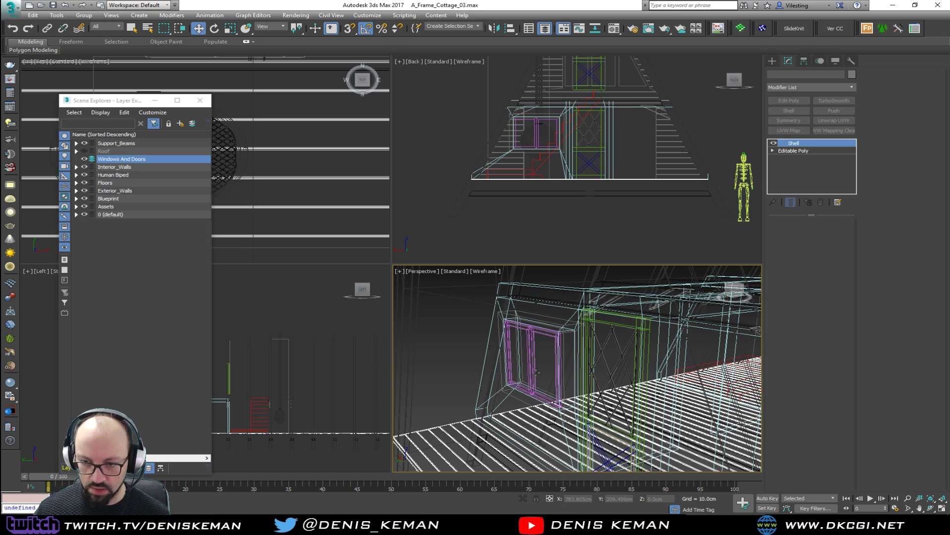
key("F3")
scroll(538, 380, "up", 5)
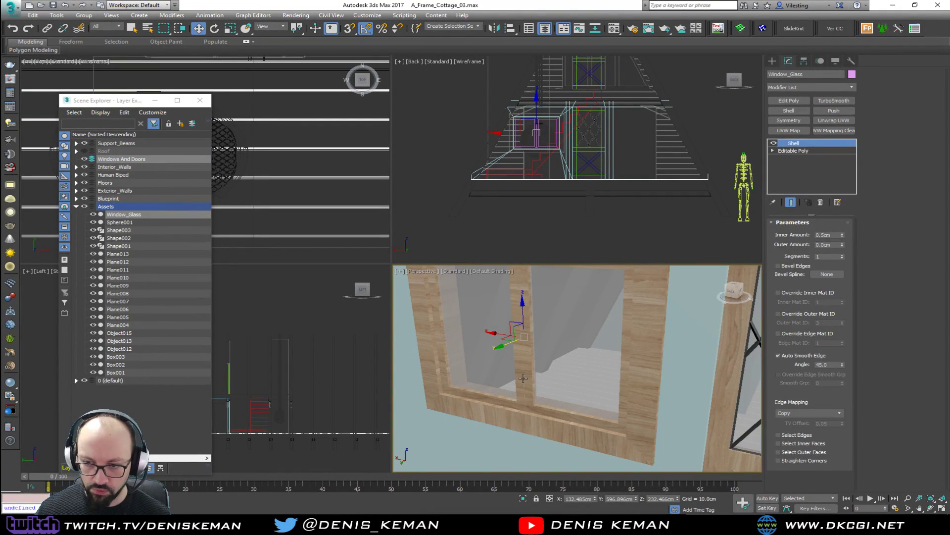
left_click(523, 380, "ctrl")
left_click(523, 417, "ctrl")
key("F4")
middle_click_drag(523, 419, 553, 388, "alt")
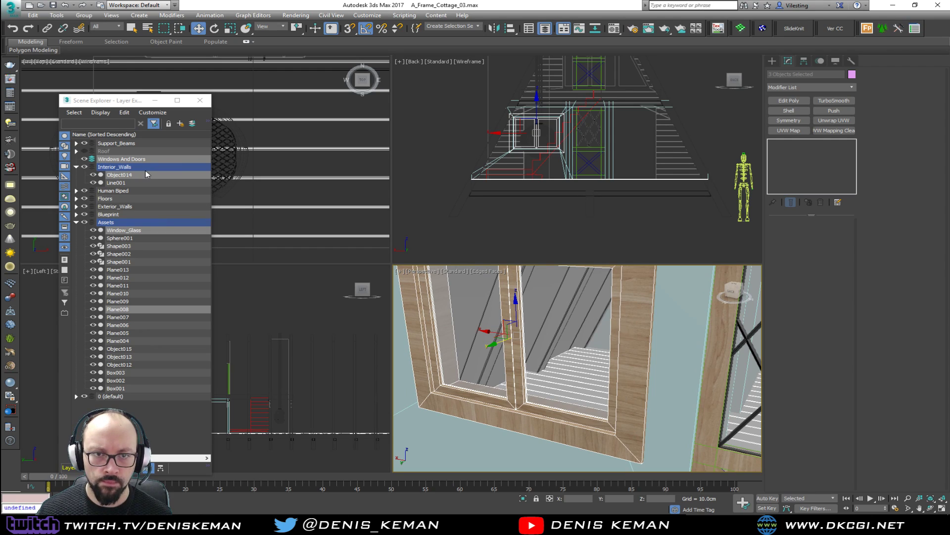
left_click(192, 124)
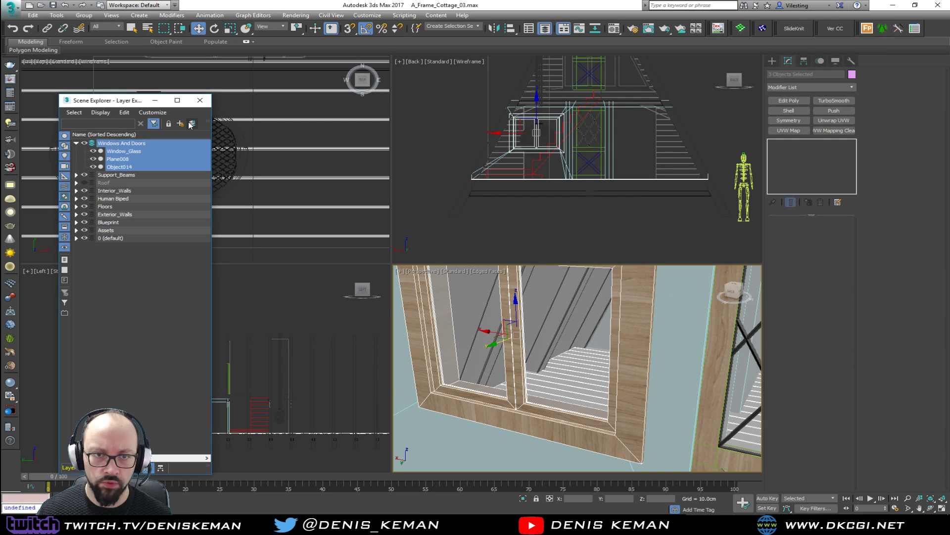
left_click(85, 143)
Step: Add the ground-floor door's frame, lower panel, cross braces and lattice glazing to the Windows And Doors layer
middle_click_drag(530, 380, 440, 362)
scroll(440, 362, "down", 3)
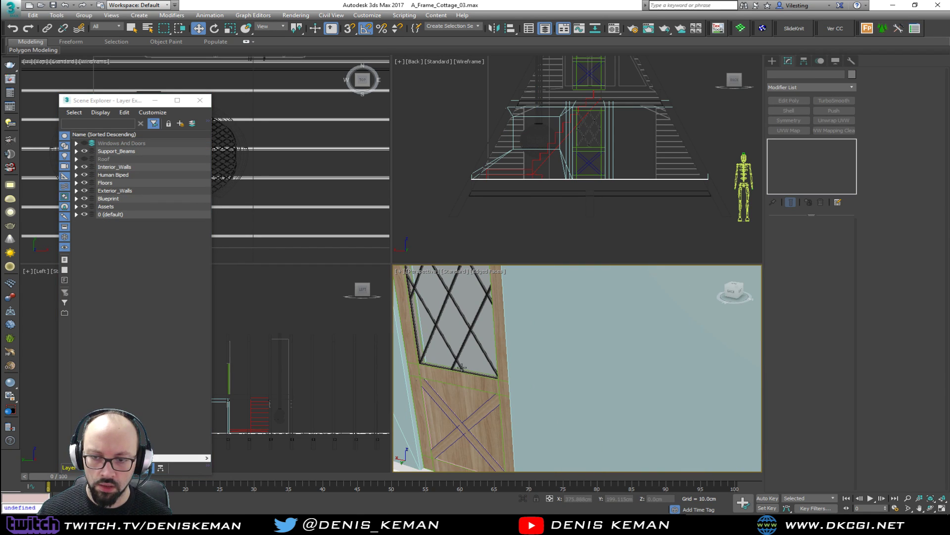
left_click(461, 367)
left_click(463, 382, "ctrl")
left_click(463, 402, "ctrl")
left_click(460, 421, "ctrl")
left_click(470, 421, "ctrl")
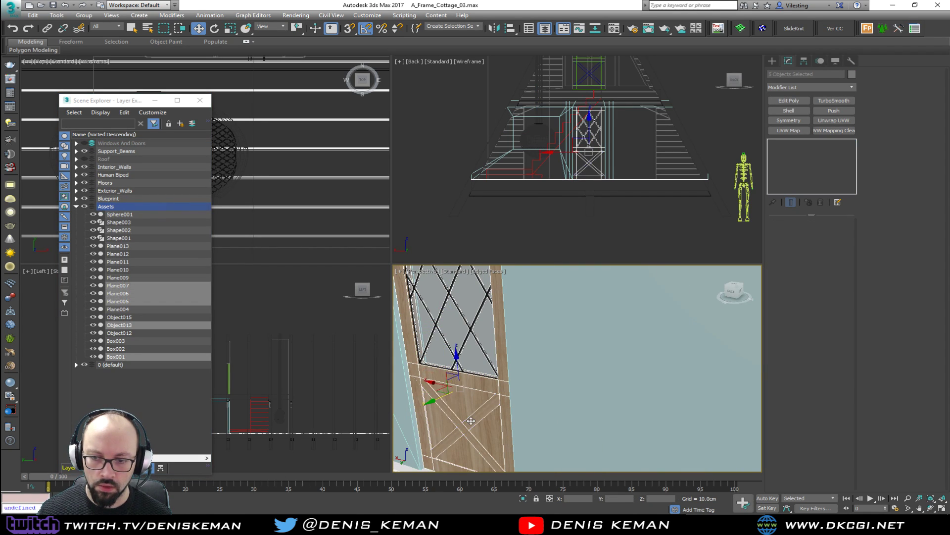
left_click(192, 124)
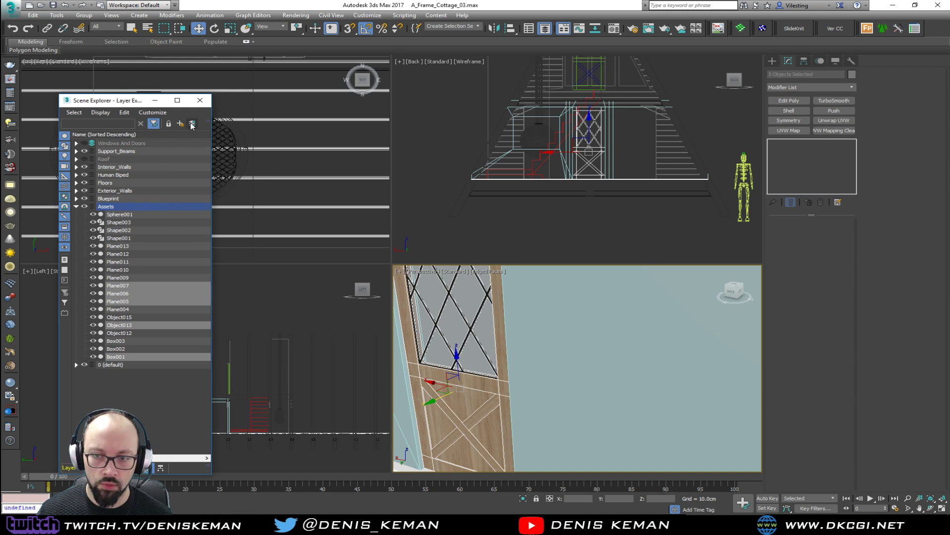
left_click(460, 355)
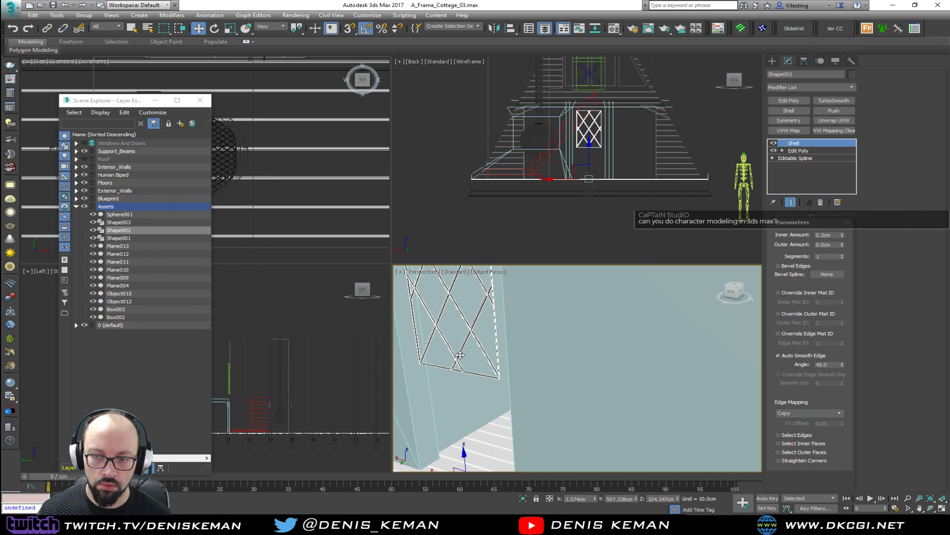
left_click(193, 125)
Step: Add the upper-floor balcony door's frame, lower panel, cross braces and lattice glazing to the Windows And Doors layer
scroll(537, 394, "down", 10)
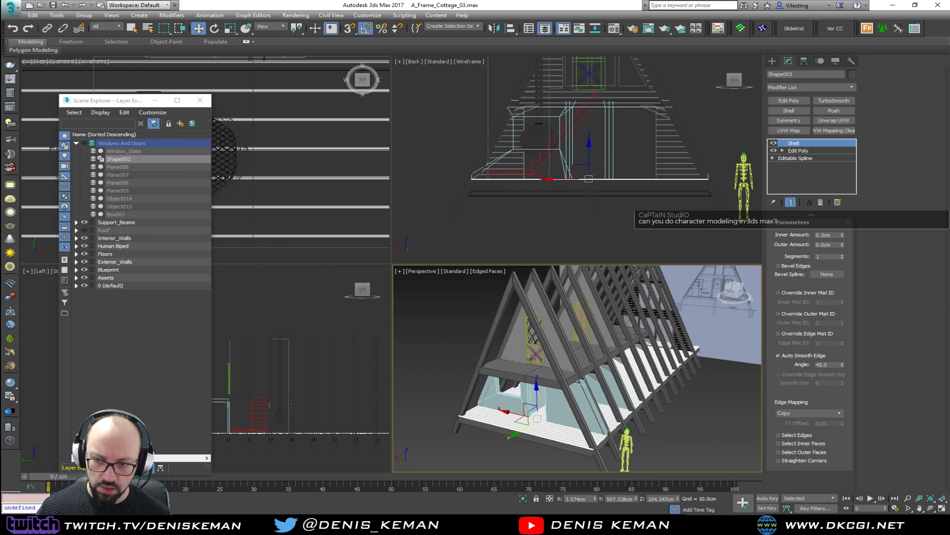
scroll(532, 357, "up", 10)
left_click(544, 357)
left_click(549, 375, "ctrl")
left_click(633, 375, "ctrl")
left_click(468, 428, "ctrl")
left_click(468, 429, "ctrl")
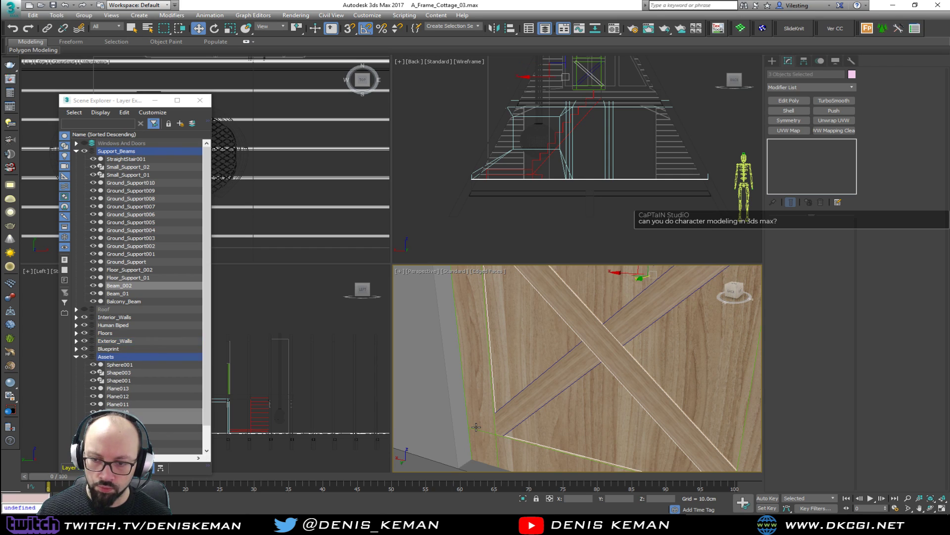
left_click(477, 428, "ctrl")
scroll(496, 371, "down", 5)
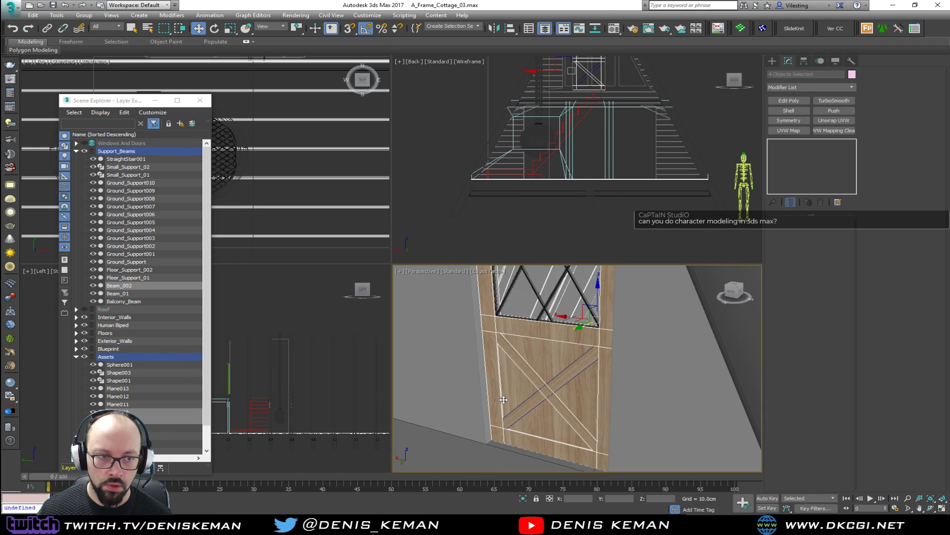
scroll(509, 379, "up", 5)
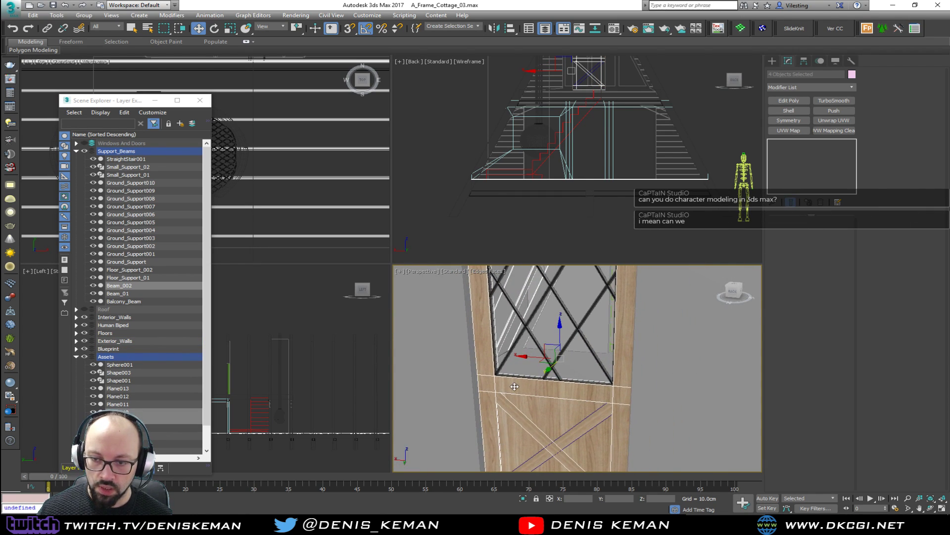
left_click(500, 372, "ctrl")
scroll(502, 374, "down", 6)
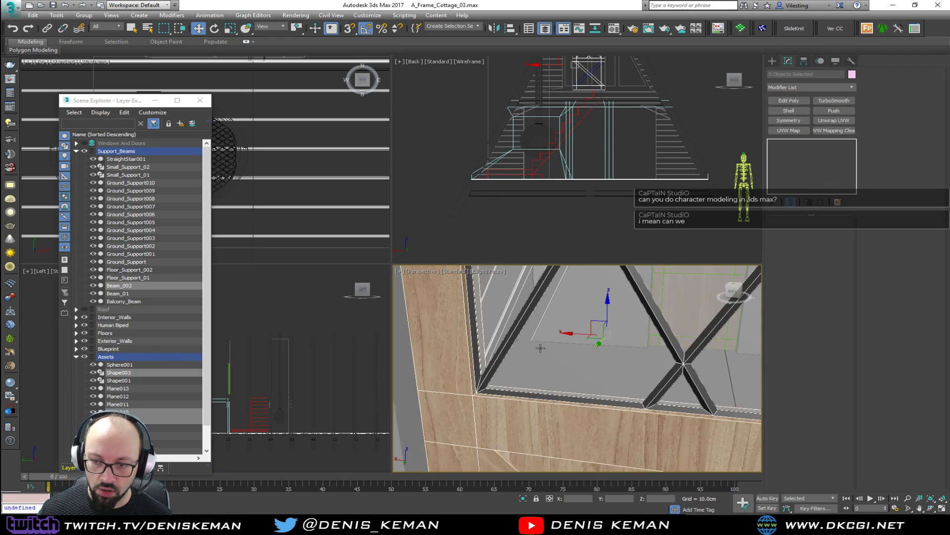
scroll(505, 374, "down", 8)
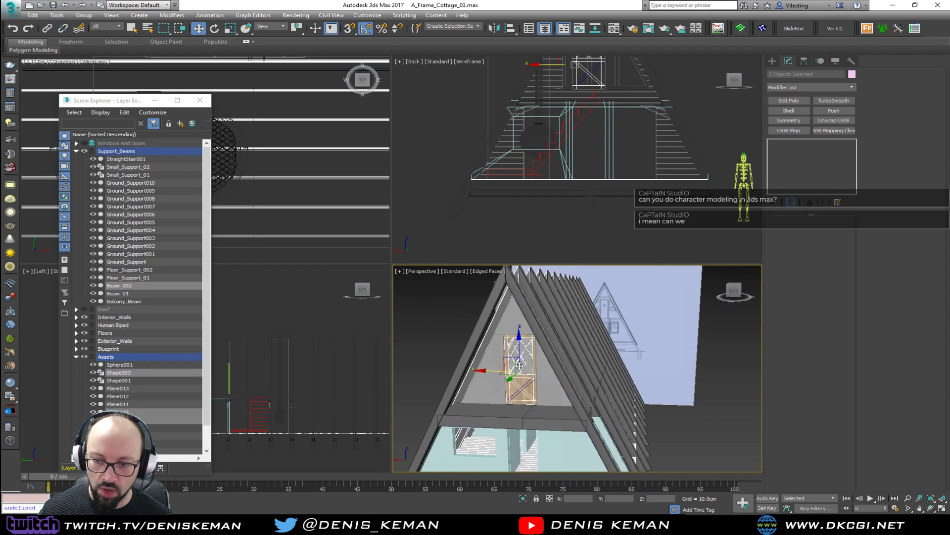
left_click_drag(473, 385, 474, 385, "alt")
middle_click_drag(476, 387, 476, 394, "alt")
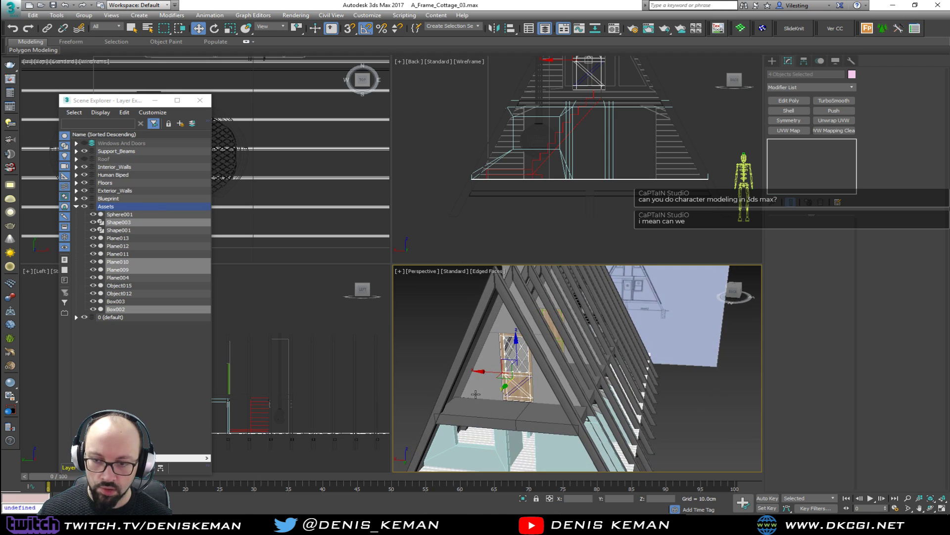
scroll(503, 390, "up", 5)
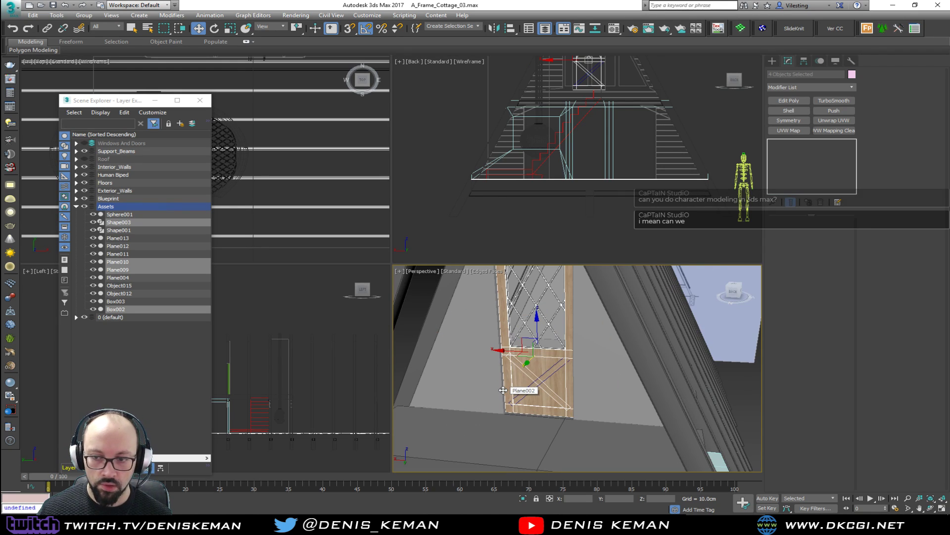
scroll(515, 373, "up", 4)
left_click(548, 414, "ctrl")
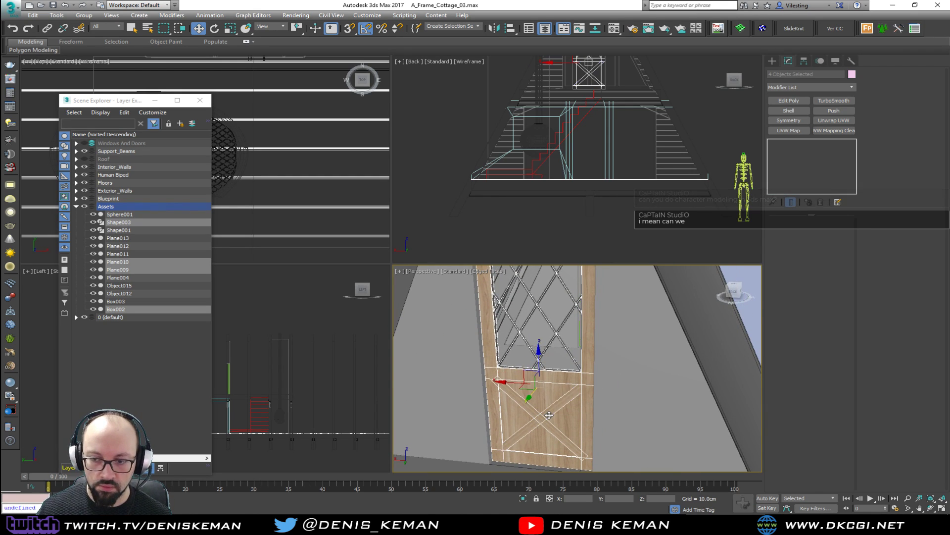
left_click(195, 123)
key("ctrl+z")
key("ctrl+z")
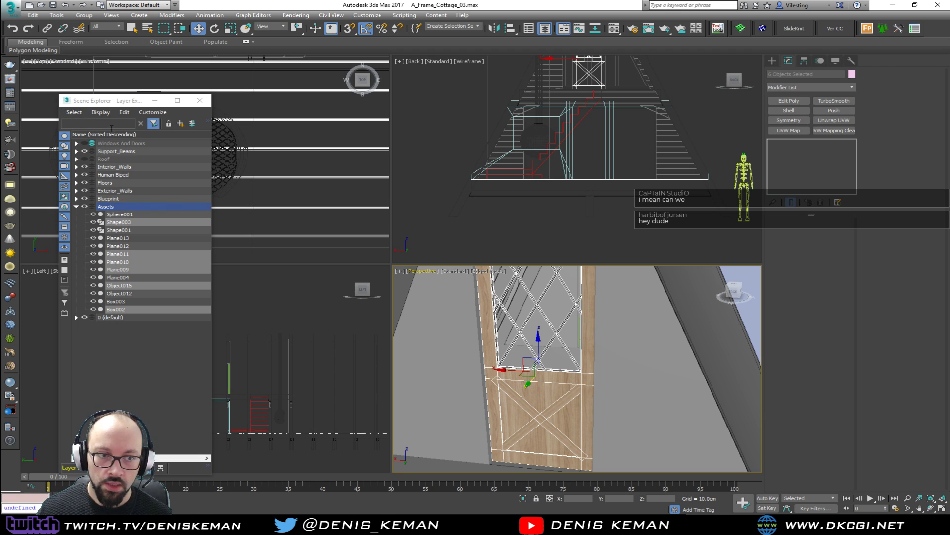
left_click(191, 124)
Step: Add the upper-floor interior door's panel and both frame planes to the Windows And Doors layer
middle_click_drag(503, 355, 485, 342, "alt")
left_click(532, 341)
scroll(531, 342, "up", 5)
scroll(576, 363, "down", 4)
key("F3")
key("F3")
left_click(581, 367)
left_click(559, 336, "ctrl")
left_click(547, 343, "ctrl")
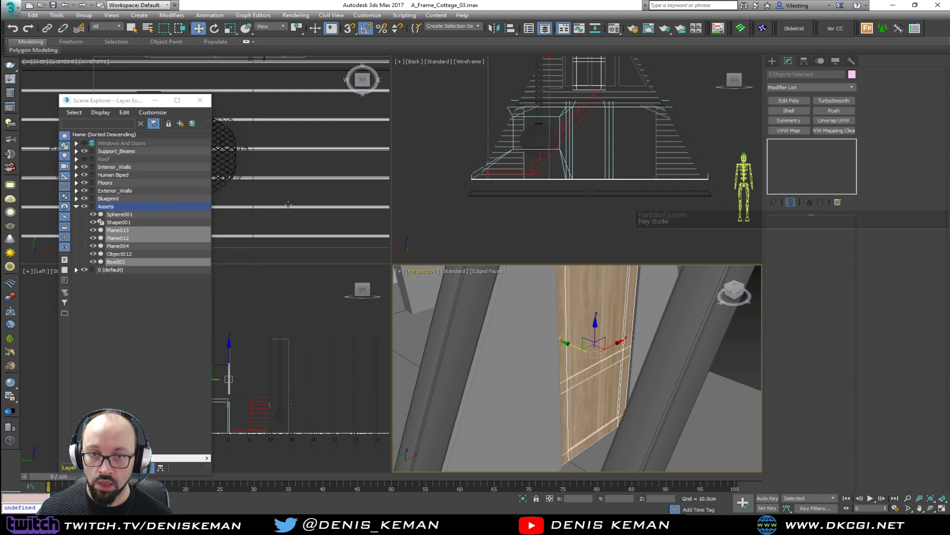
left_click(192, 125)
Step: Add the ground-floor, upper-floor and gable window frames of the glazed facade, Object001 to Object010, to the Windows And Doors layer
scroll(572, 324, "down", 10)
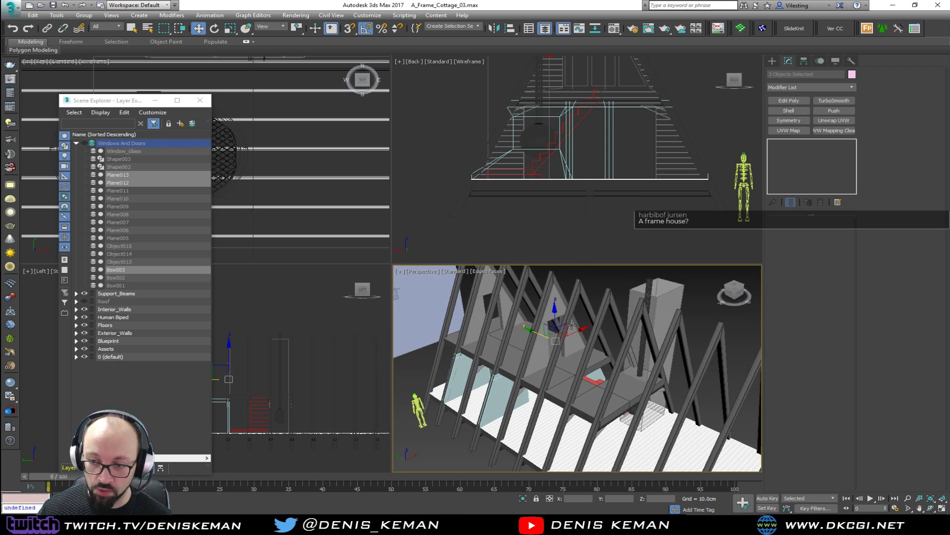
middle_click_drag(651, 351, 408, 332, "alt")
left_click(694, 396)
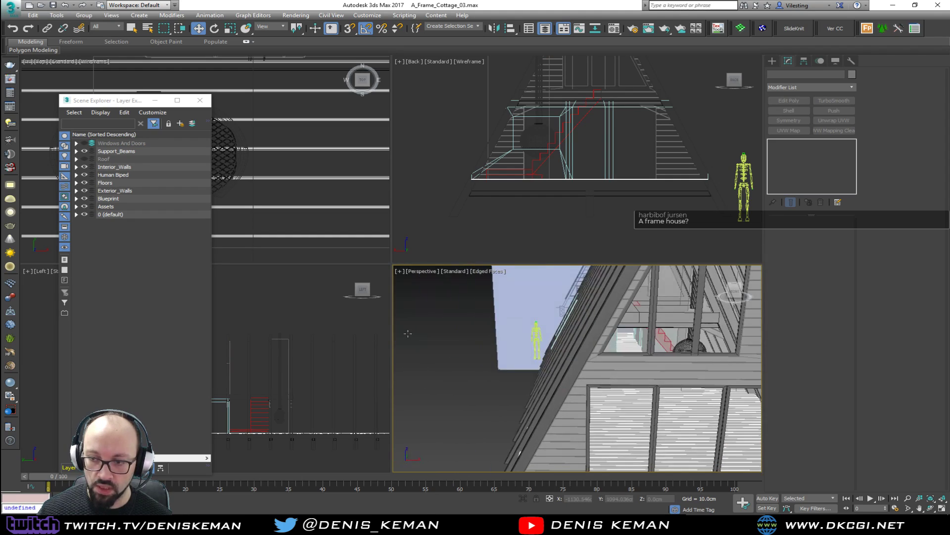
scroll(415, 330, "up", 2)
scroll(415, 330, "up", 1)
middle_click_drag(738, 408, 547, 402, "alt")
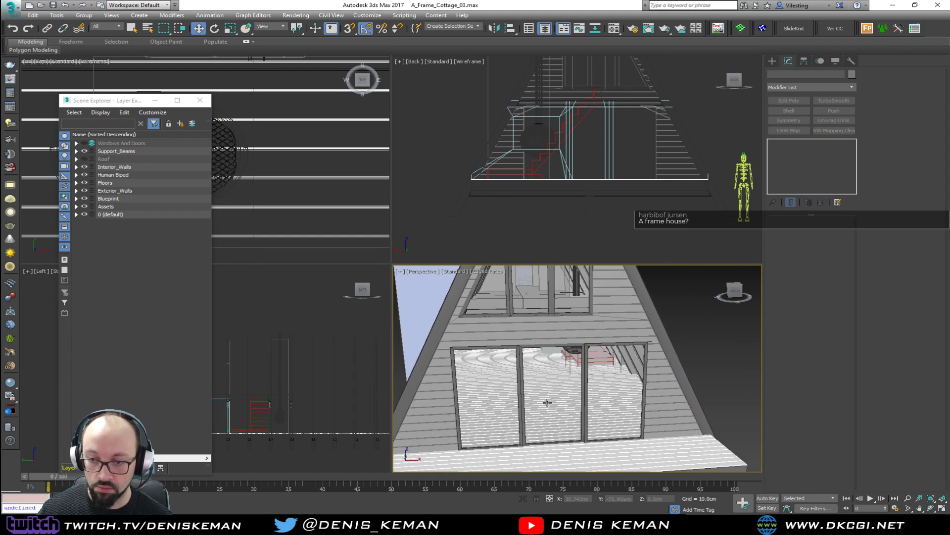
key("alt+w")
middle_click_drag(443, 286, 467, 292)
middle_click_drag(387, 293, 403, 306)
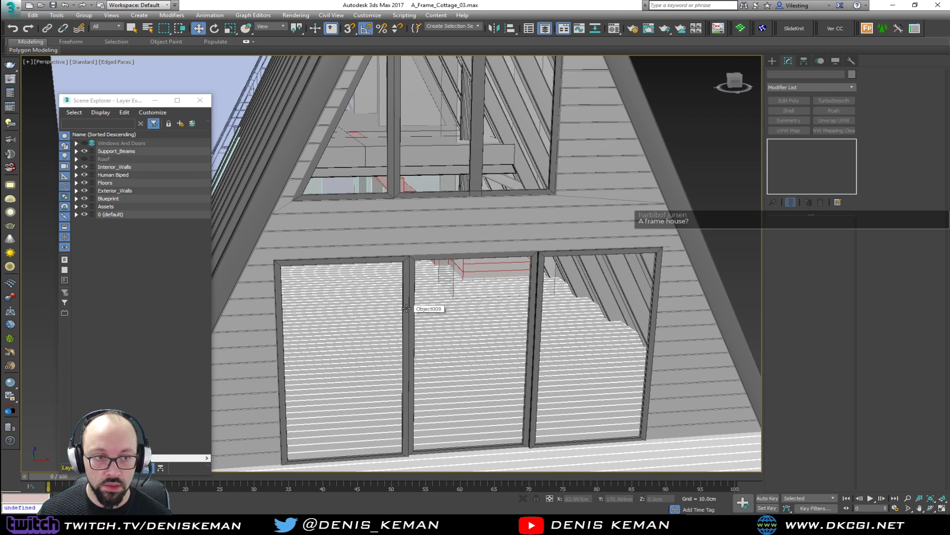
left_click(407, 308)
left_click(414, 307, "ctrl")
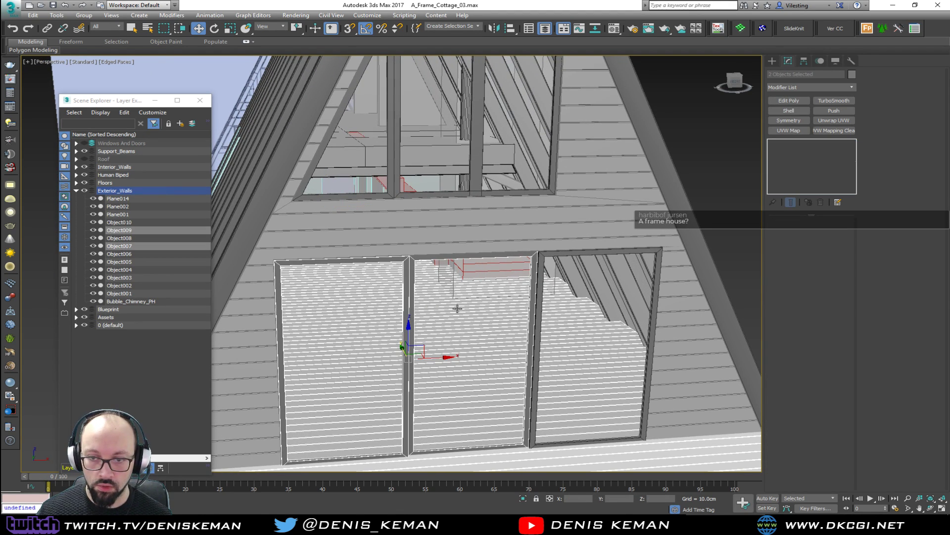
left_click(545, 306, "ctrl")
left_click(540, 309, "ctrl")
left_click(489, 314, "ctrl")
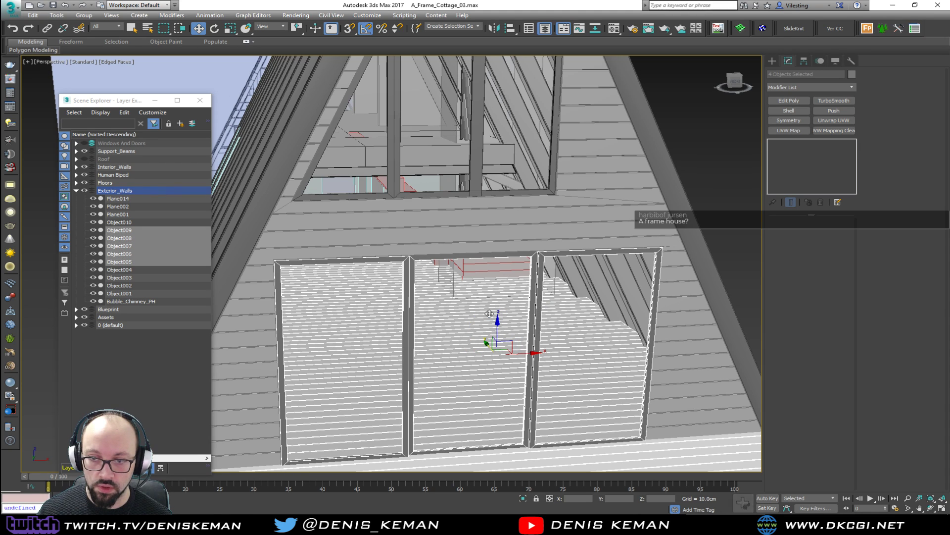
left_click(356, 322, "ctrl")
left_click(391, 181, "ctrl")
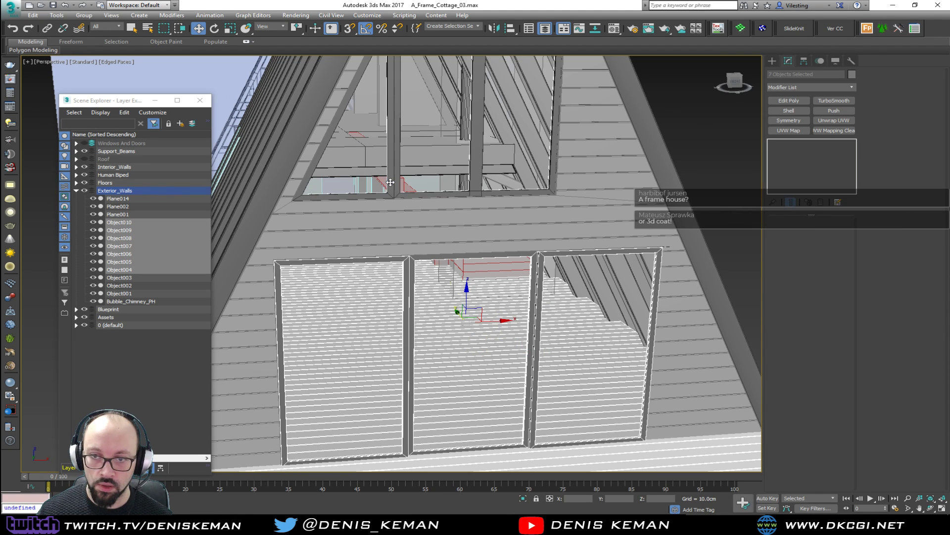
left_click(453, 158, "ctrl")
middle_click_drag(453, 157, 431, 309)
left_click(455, 125, "ctrl")
left_click(434, 121, "ctrl")
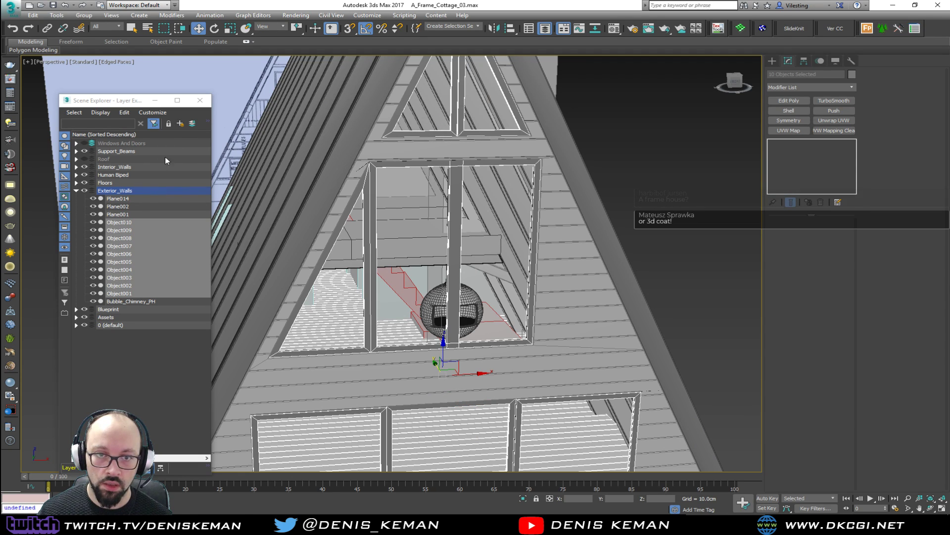
left_click(192, 124)
middle_click_drag(398, 303, 374, 253)
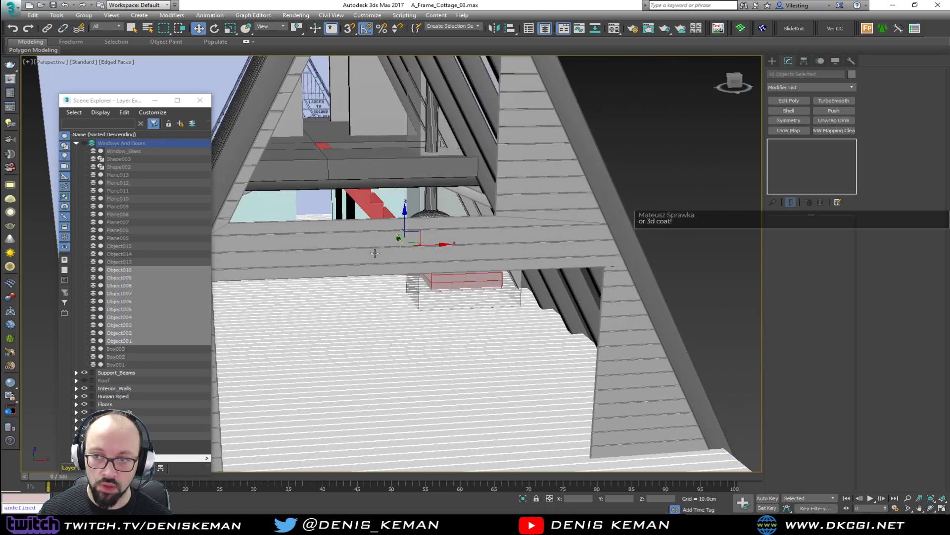
left_click(698, 234)
Step: Check the cottage from the balcony end to the chimney side and delete the object picked behind the side rafters
middle_click_drag(548, 262, 560, 298)
middle_click_drag(492, 256, 567, 250, "alt")
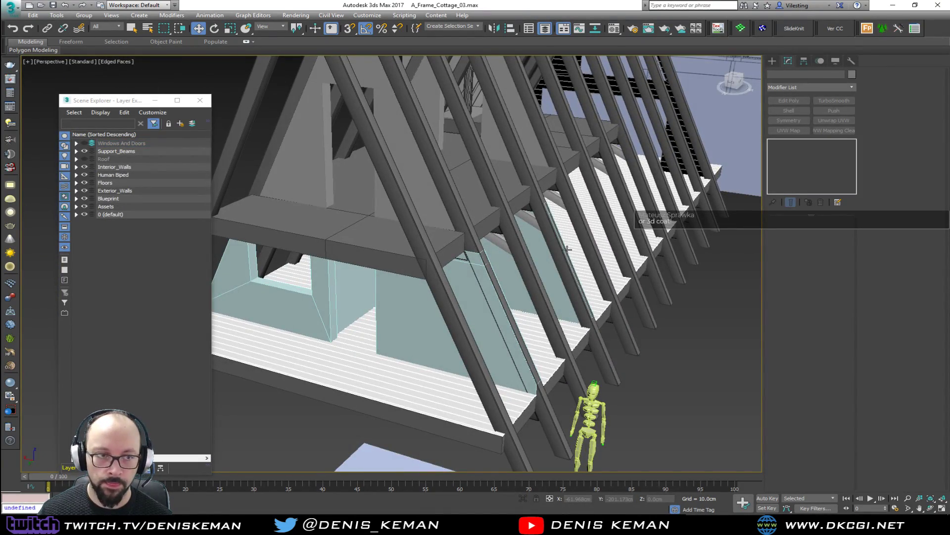
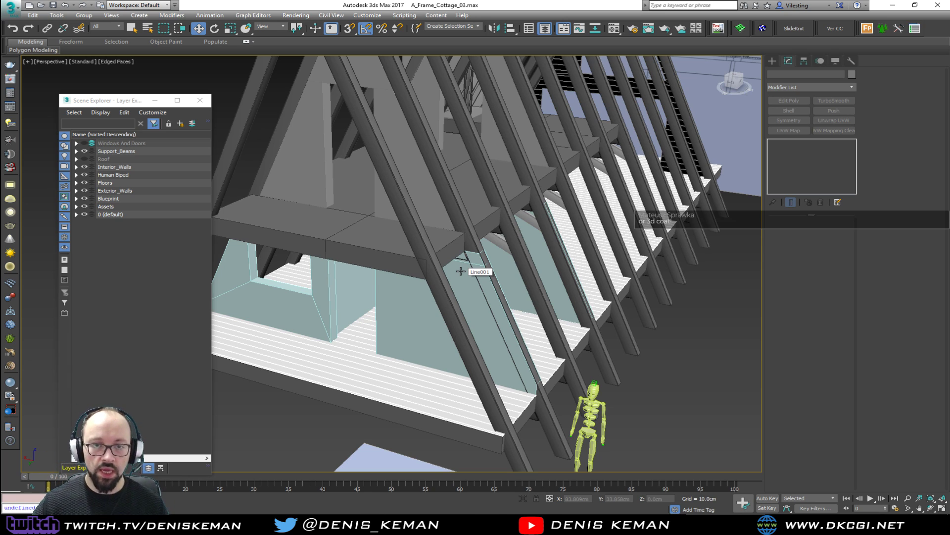
middle_click_drag(710, 377, 434, 291, "alt")
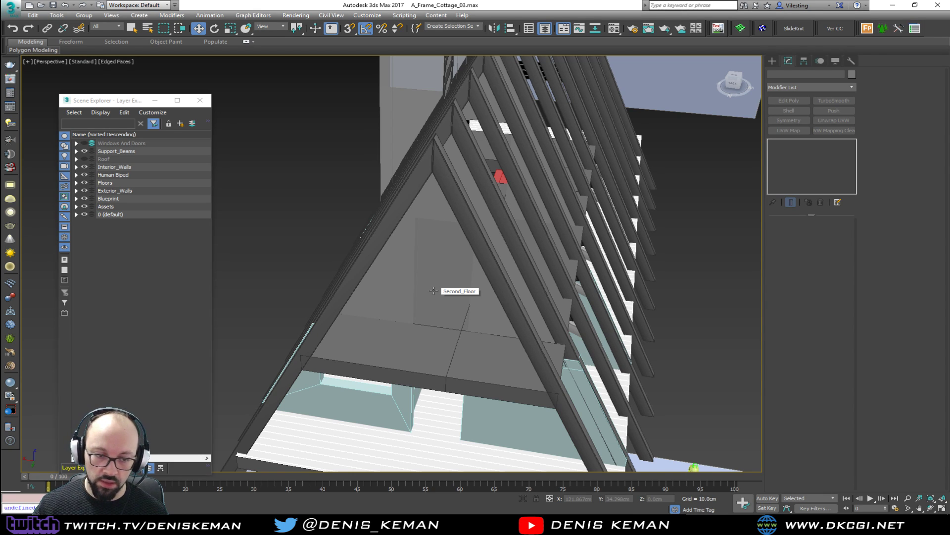
middle_click_drag(430, 301, 574, 308, "alt")
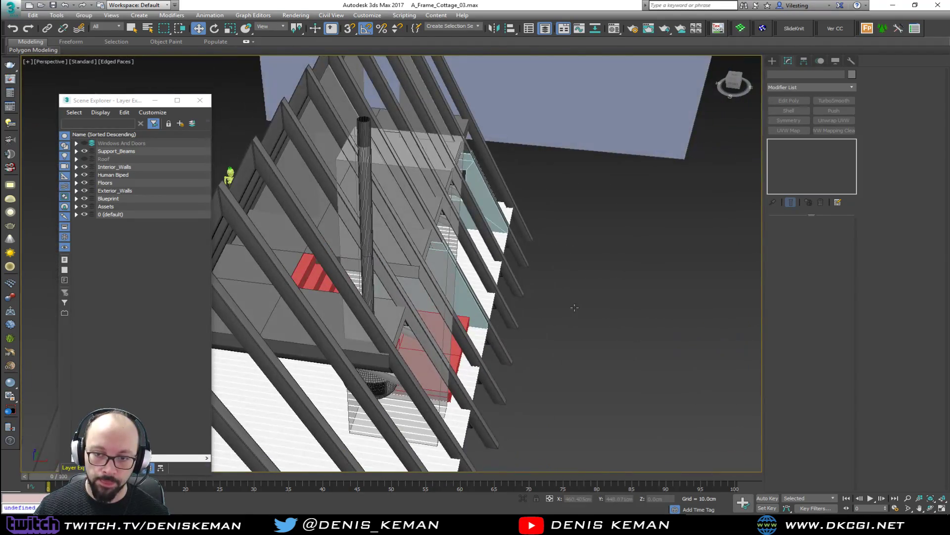
left_click(446, 253)
middle_click_drag(445, 253, 438, 278, "alt")
key("Delete")
scroll(458, 278, "up", 4)
Step: Show the Windows And Doors layer and unhide all objects in the scene, including all layers
left_click(84, 143)
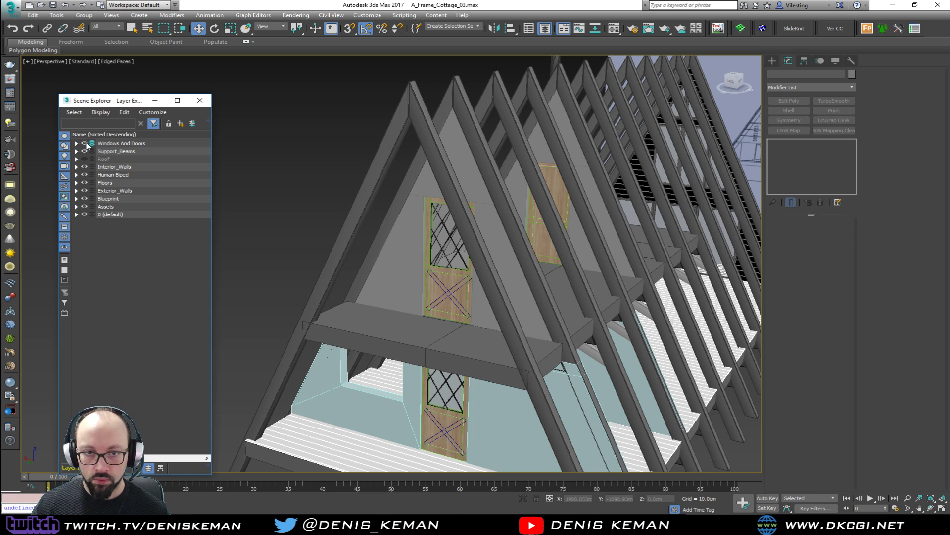
middle_click_drag(364, 292, 404, 275, "alt")
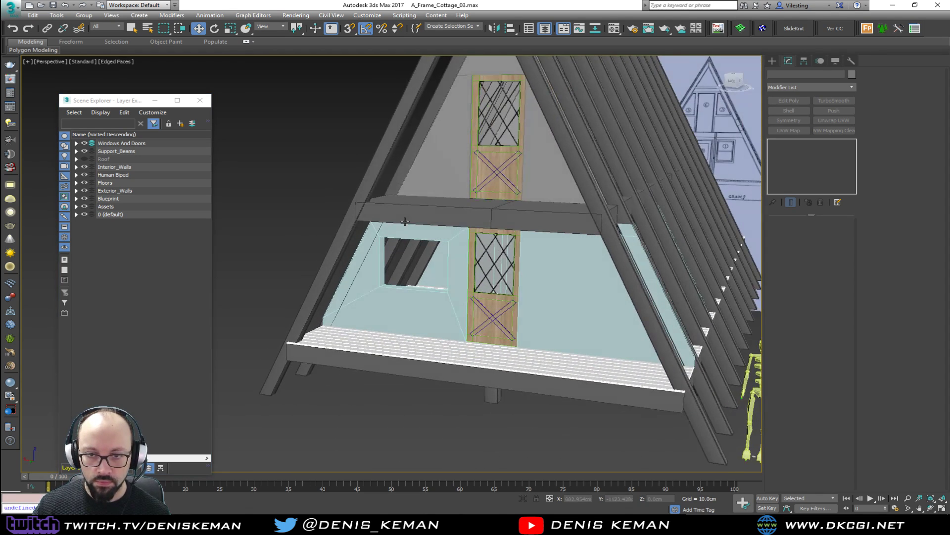
right_click(406, 274)
left_click(426, 229)
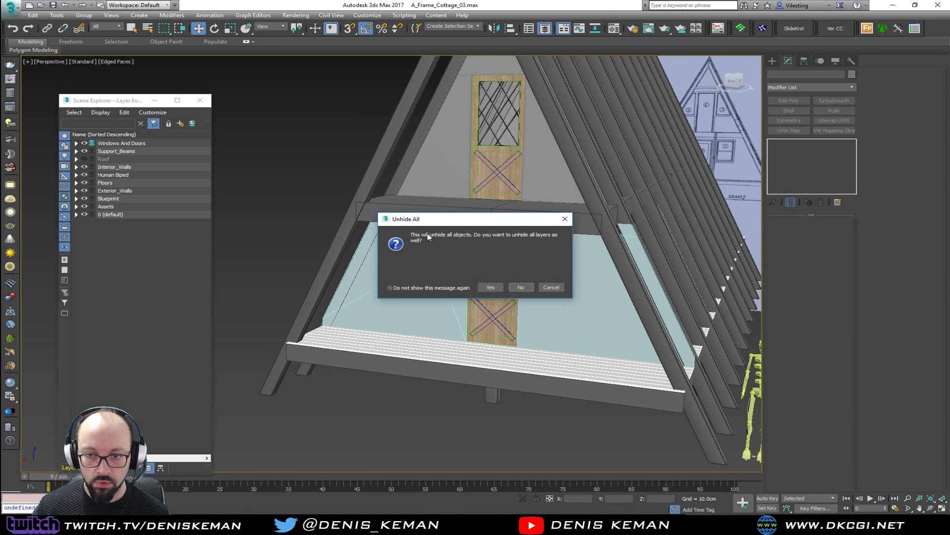
left_click(491, 287)
left_click(449, 284)
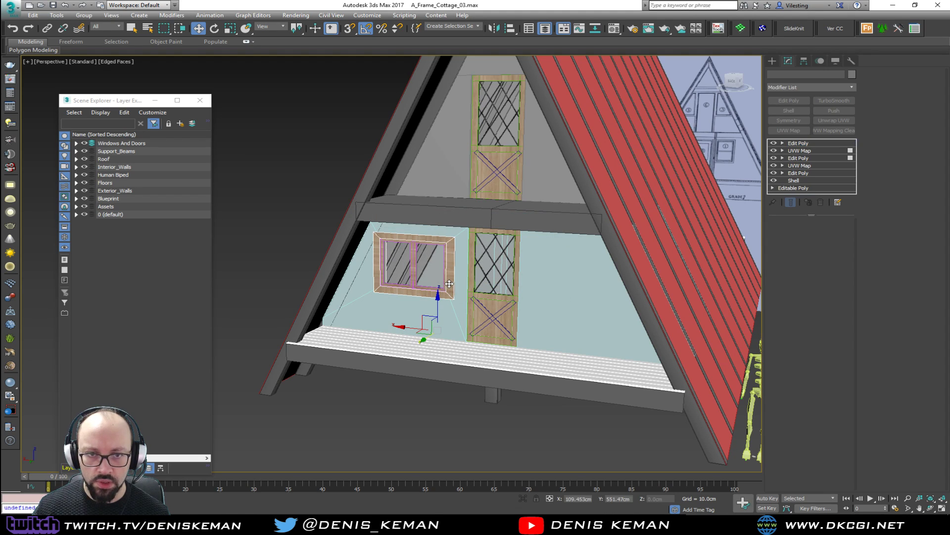
left_click(412, 404)
Step: Hide the Windows And Doors layer and the Human Biped layer
left_click(84, 143)
middle_click_drag(495, 251, 544, 245, "alt")
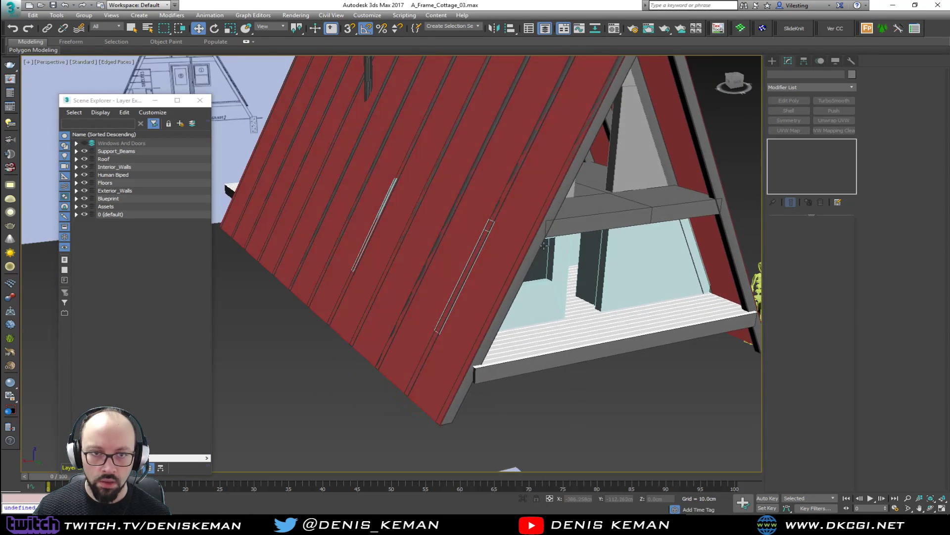
left_click(84, 176)
Step: Make Human Biped the active layer and add the five leftover Bip001 toe, finger and head nub helpers to it
middle_click_drag(594, 284, 693, 315, "alt")
left_click_drag(634, 409, 626, 416)
key("z")
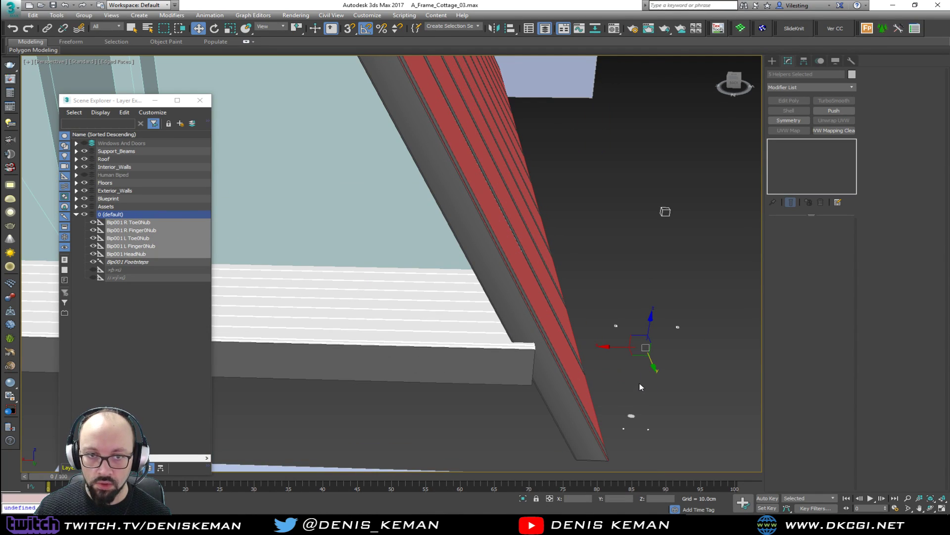
middle_click_drag(643, 328, 620, 328)
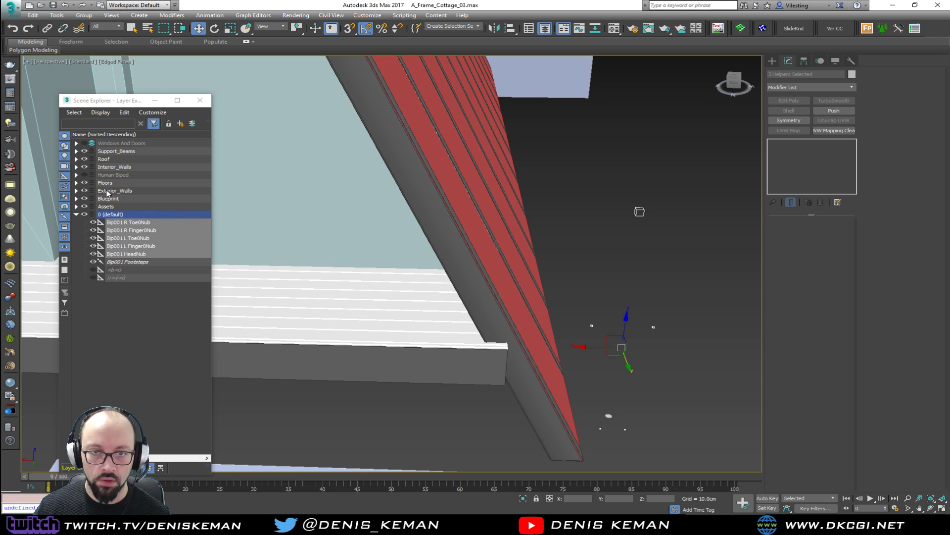
left_click(91, 175)
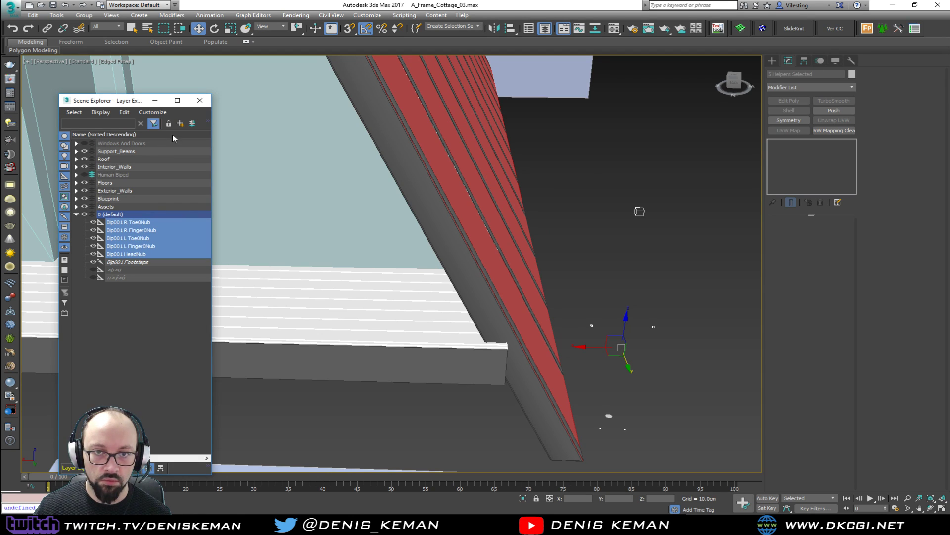
left_click(191, 123)
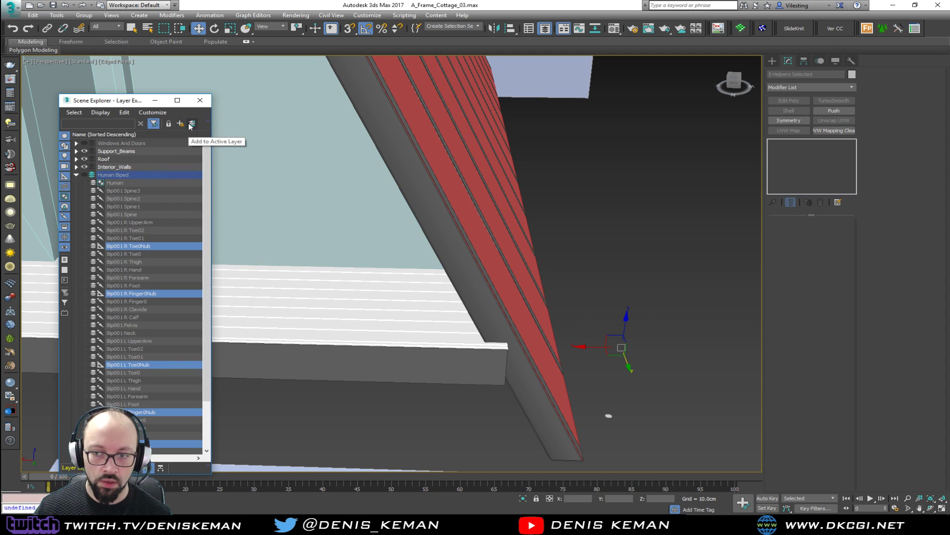
Step: Look over the whole cottage and the small flat object beside the lower end of the roof
left_click(609, 417)
middle_click_drag(607, 424, 541, 394)
key("z")
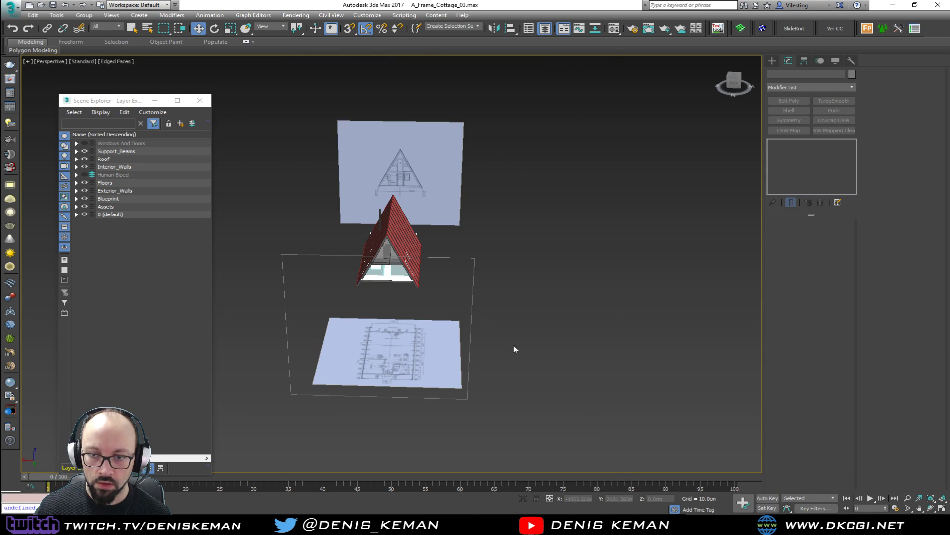
scroll(429, 289, "up", 10)
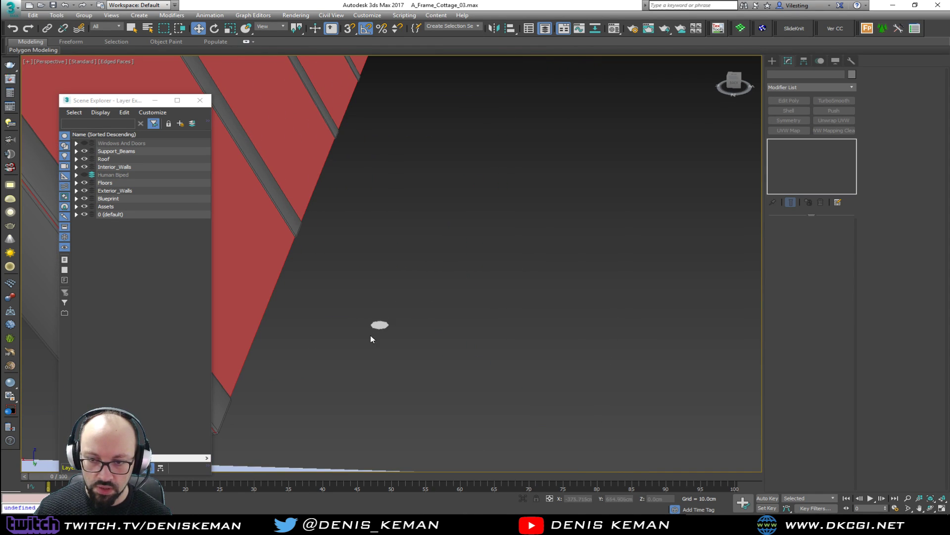
scroll(376, 325, "up", 5)
scroll(376, 325, "down", 10)
scroll(376, 325, "up", 3)
Step: Hide the Roof layer and show the Windows And Doors layer
left_click(350, 260)
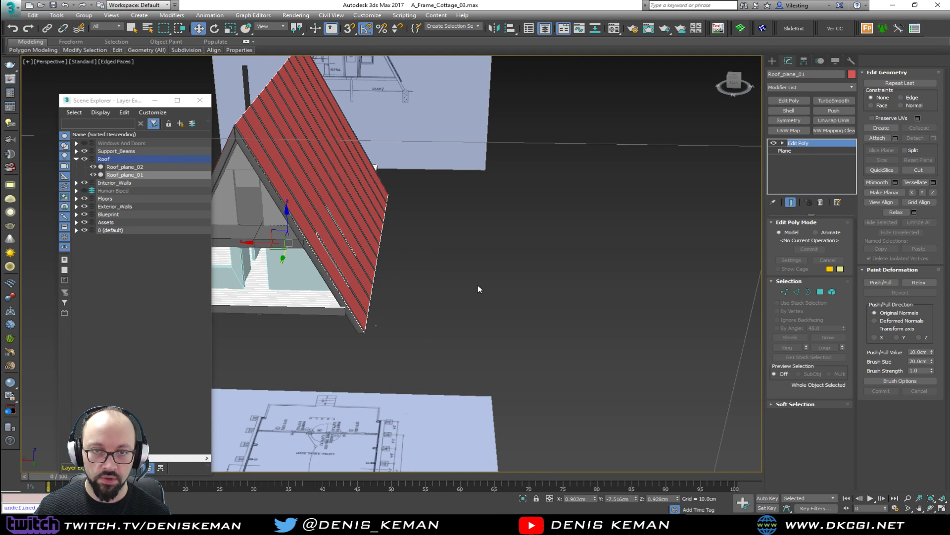
left_click(477, 284)
left_click(85, 160)
middle_click_drag(511, 273, 542, 260)
middle_click_drag(395, 206, 472, 254, "alt")
scroll(358, 328, "up", 4)
left_click(357, 282)
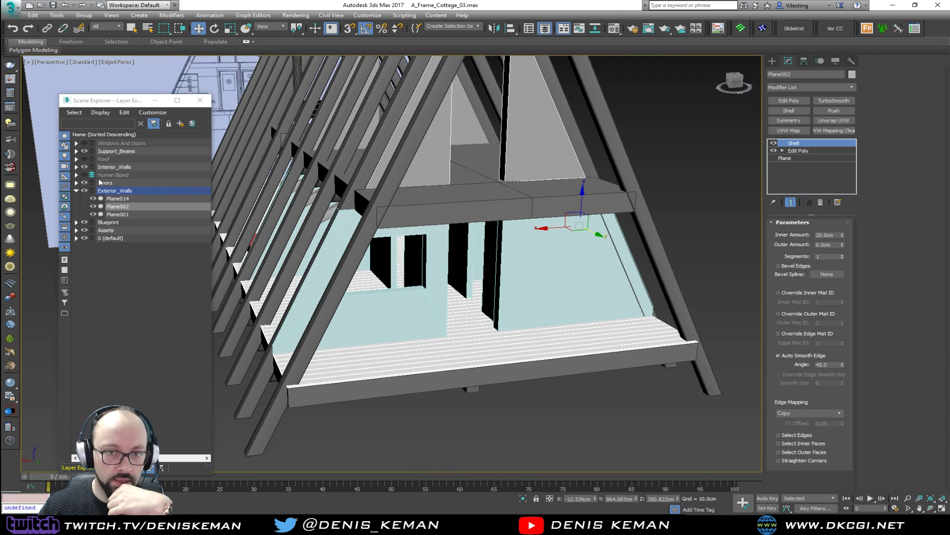
left_click(85, 143)
Step: Isolate the interior wall Line001 and select its eight outward-facing front polygons around the window and door openings
scroll(420, 295, "down", 3)
middle_click_drag(420, 295, 412, 324, "alt")
scroll(414, 285, "down", 5)
scroll(426, 298, "up", 3)
left_click(427, 297)
scroll(425, 299, "up", 3)
key("4")
left_click(421, 339)
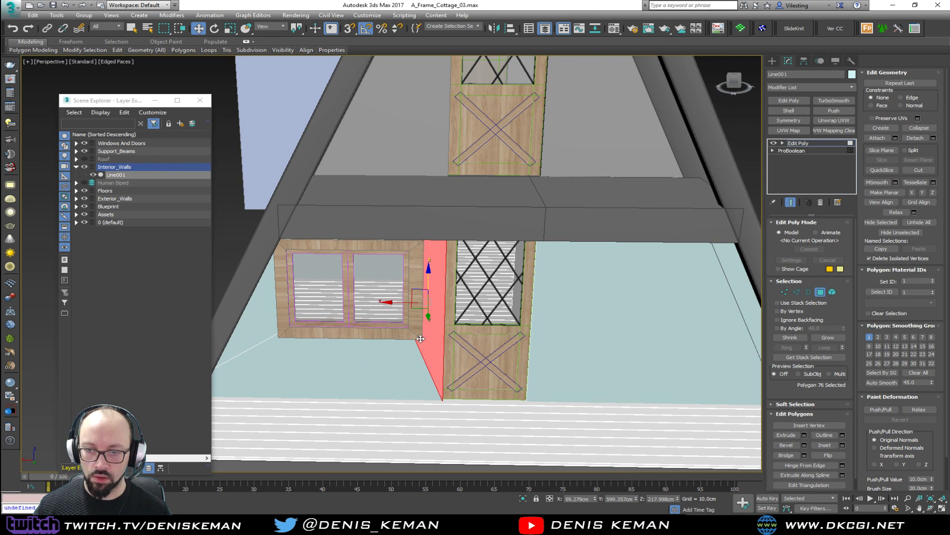
key("z")
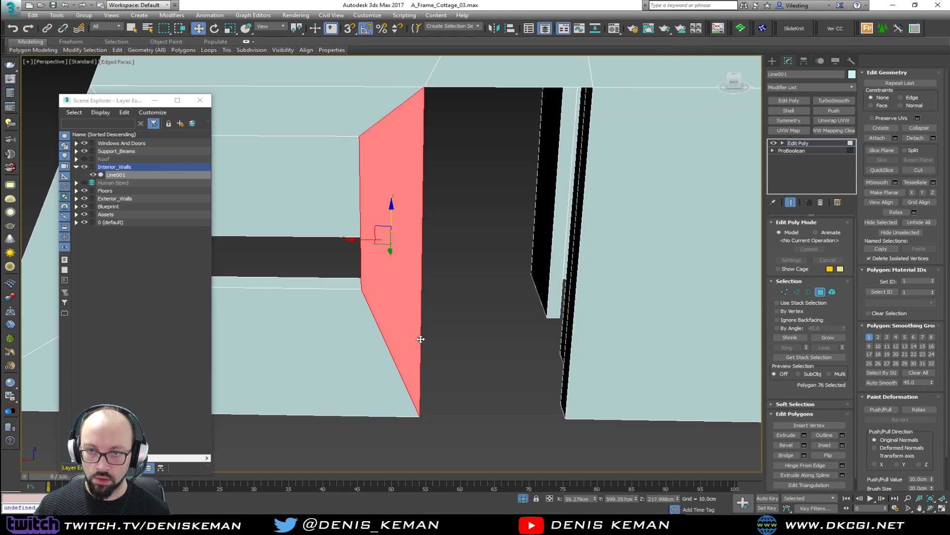
scroll(421, 338, "down", 5)
left_click(341, 233, "ctrl")
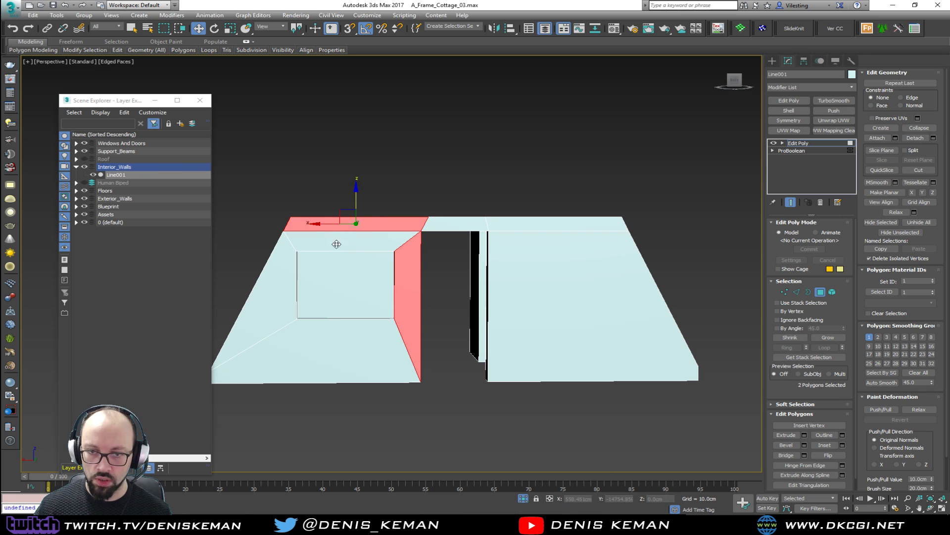
left_click(254, 268, "ctrl")
left_click(347, 351, "ctrl")
left_click(455, 224, "ctrl")
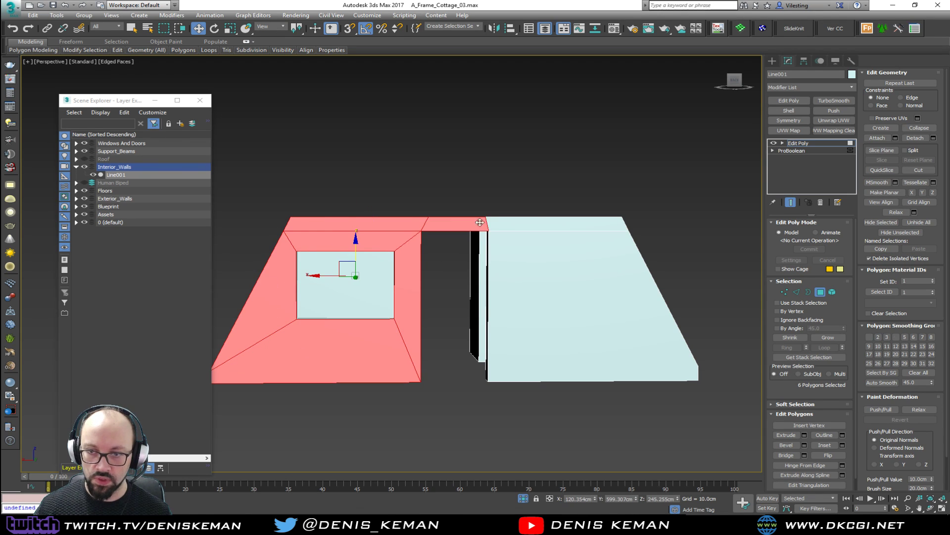
left_click(549, 224, "ctrl")
left_click(524, 284, "ctrl")
Step: Detach the selected front wall polygons as a clone named Front_Wall_Base
middle_click_drag(524, 296, 818, 210, "alt")
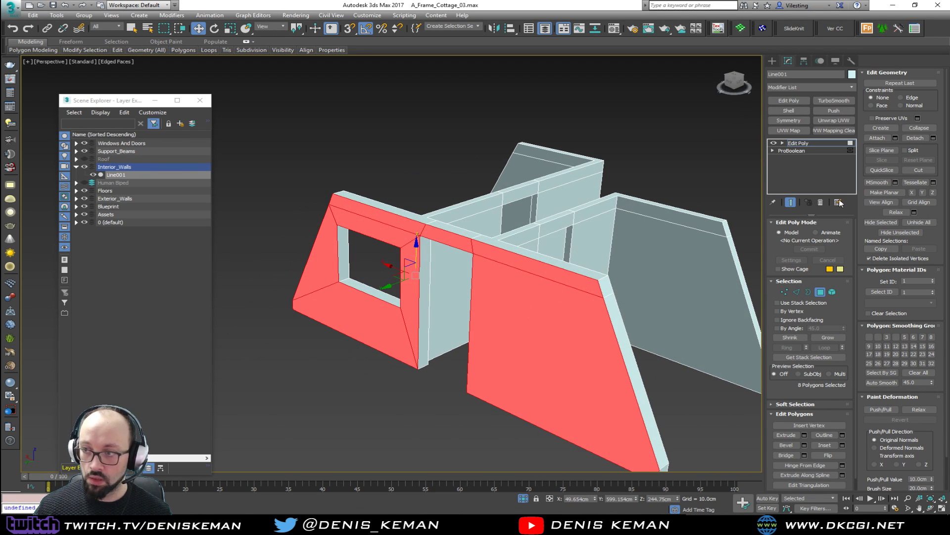
left_click(934, 140)
type("Front_Wall_Base")
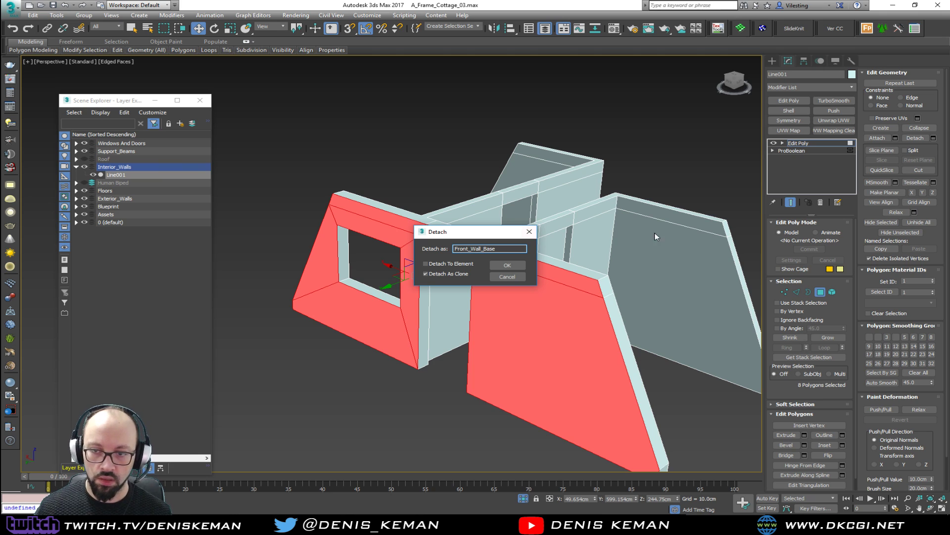
key("Return")
Step: Isolate Front_Wall_Base together with the planked exterior end wall Plane001
left_click(558, 336)
left_click(558, 335)
key("alt+q")
middle_click_drag(477, 306, 525, 293, "alt")
right_click(547, 201)
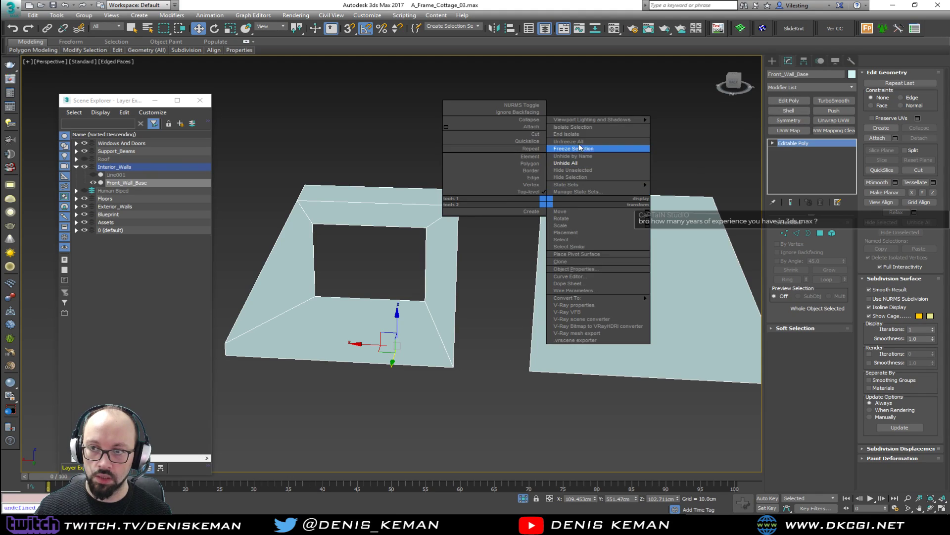
left_click(579, 137)
scroll(533, 212, "down", 3)
middle_click_drag(533, 212, 579, 253, "alt")
left_click(307, 329, "ctrl")
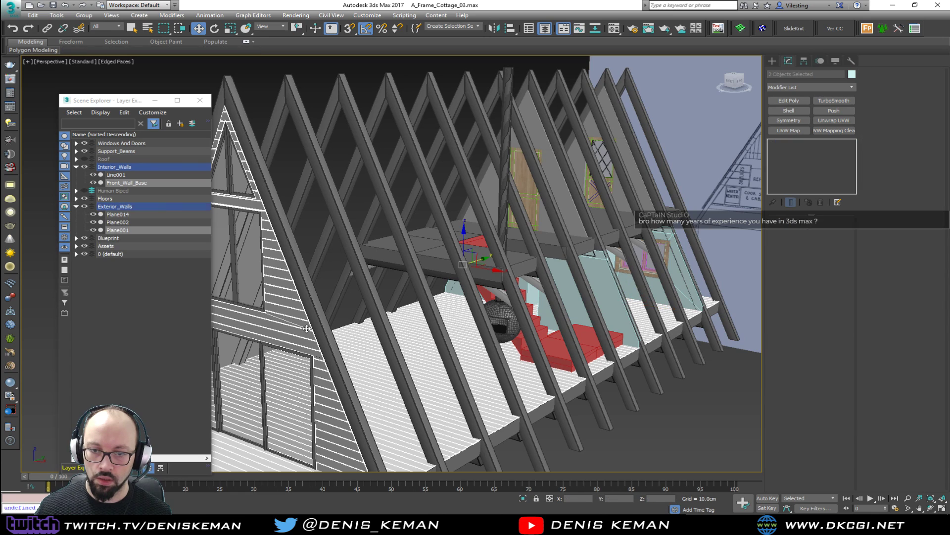
key("alt+q")
Step: Copy the FloorGenerator modifier from Plane001 and paste it onto Front_Wall_Base
left_click(366, 355)
left_click(252, 365)
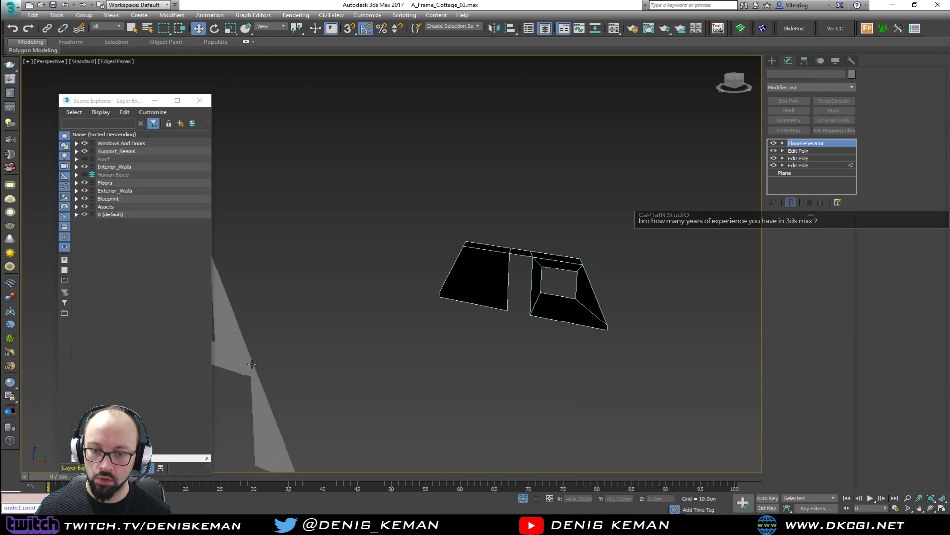
left_click(823, 144)
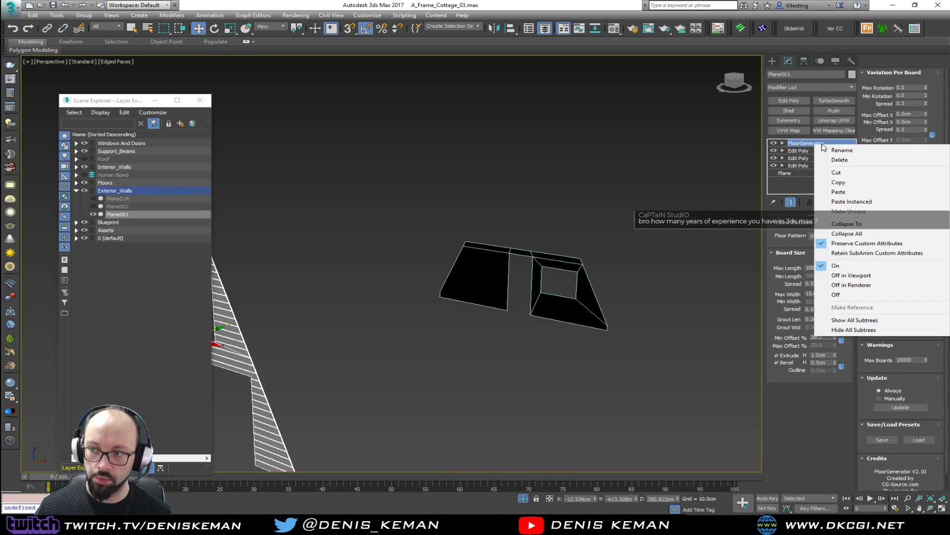
left_click(847, 183)
left_click(574, 266)
middle_click_drag(573, 266, 446, 272, "alt")
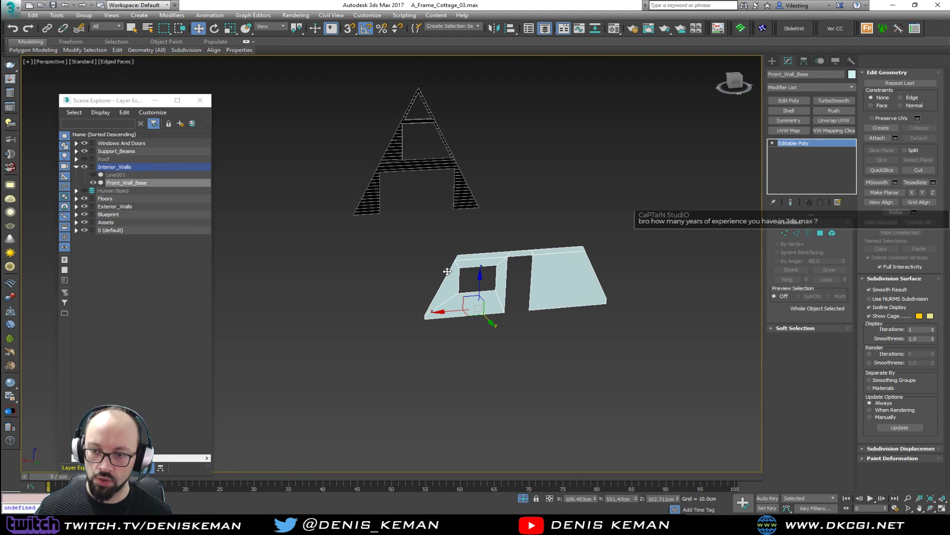
right_click(805, 143)
left_click(826, 147)
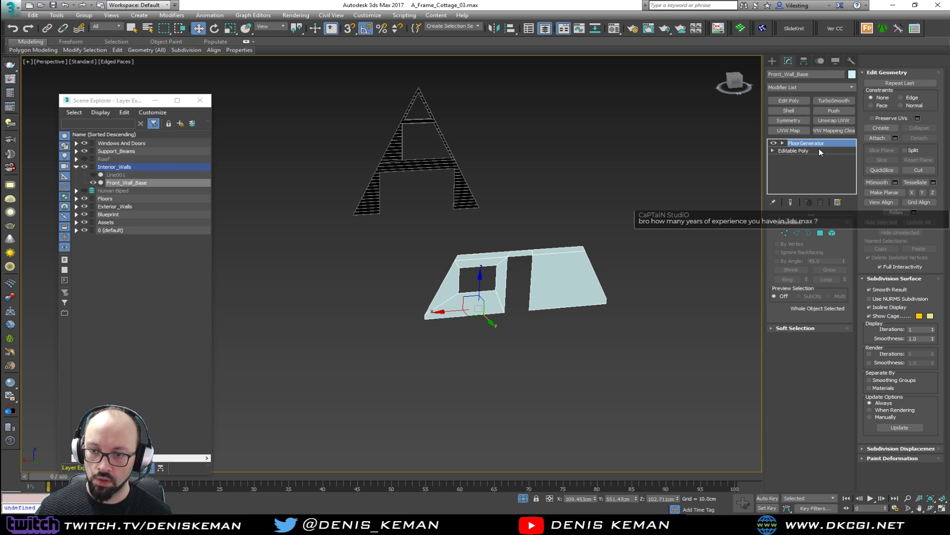
Step: Check the planks around the window and door openings without edged faces and end the isolation
left_click(510, 261)
key("F4")
scroll(510, 261, "up", 8)
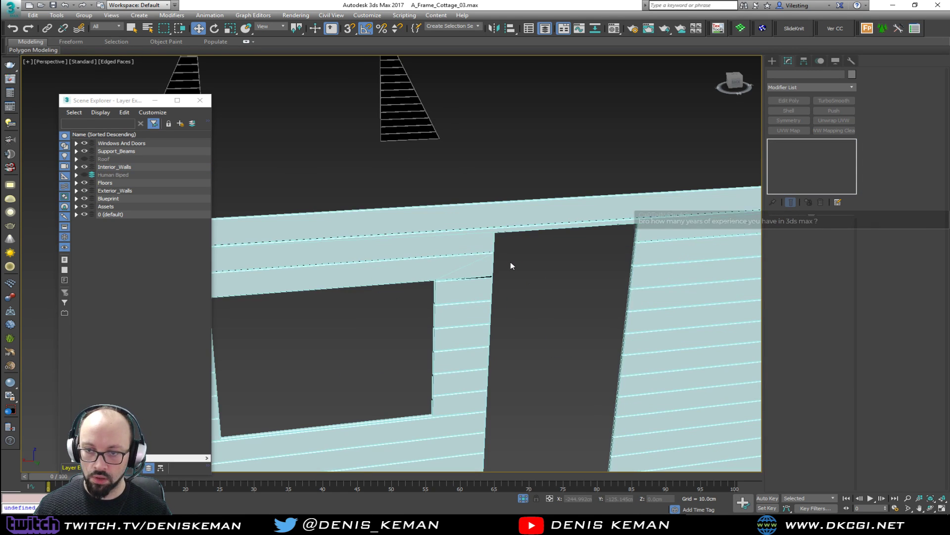
middle_click_drag(477, 276, 637, 231, "alt")
key("z")
scroll(467, 219, "up", 8)
right_click(470, 210)
left_click(518, 141)
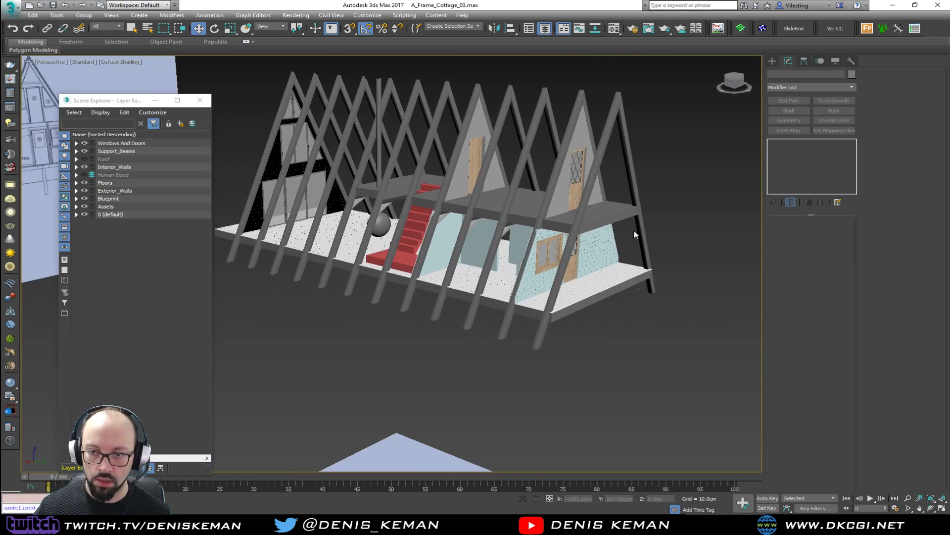
Step: Change the object colour of Front_Wall_Base to the custom dark grey
left_click(602, 246)
scroll(602, 247, "up", 10)
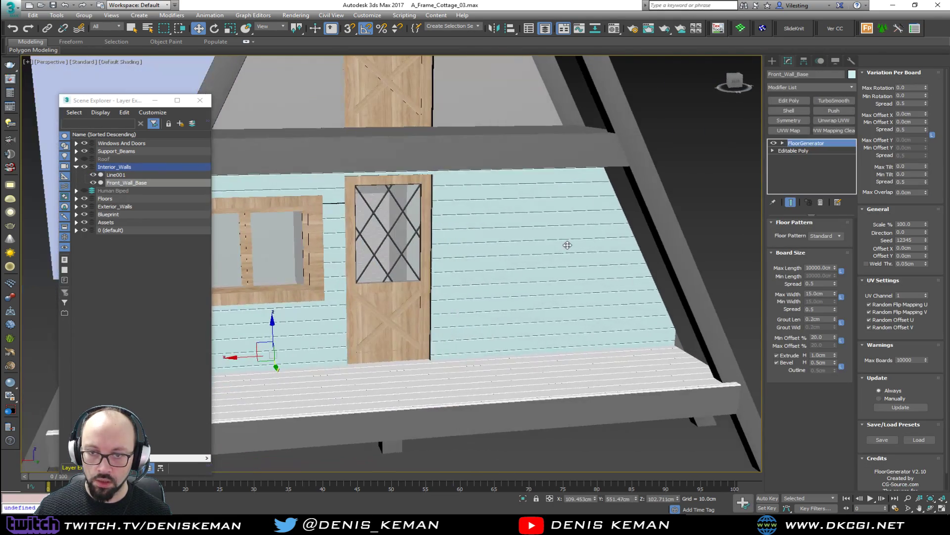
middle_click_drag(537, 235, 551, 233, "alt")
key("F4")
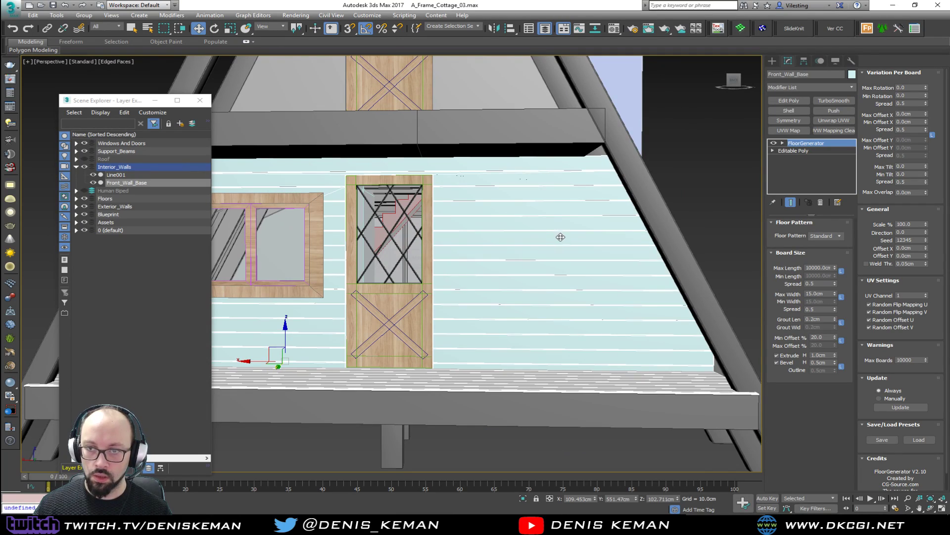
left_click(851, 74)
left_click(558, 206)
left_click(681, 234)
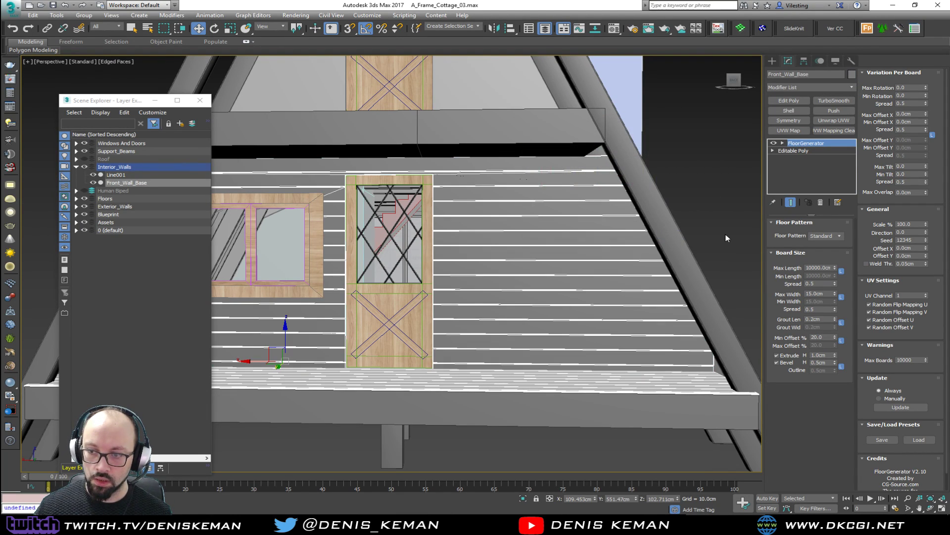
left_click(726, 238)
key("F4")
Step: Isolate the upper exterior wall Plane002 around the balcony door, with edged faces displayed
mouse_move(539, 213)
middle_mouse_down()
mouse_move(563, 265)
mouse_move(493, 267)
mouse_move(522, 253)
middle_mouse_up()
scroll(563, 266, "down", 4)
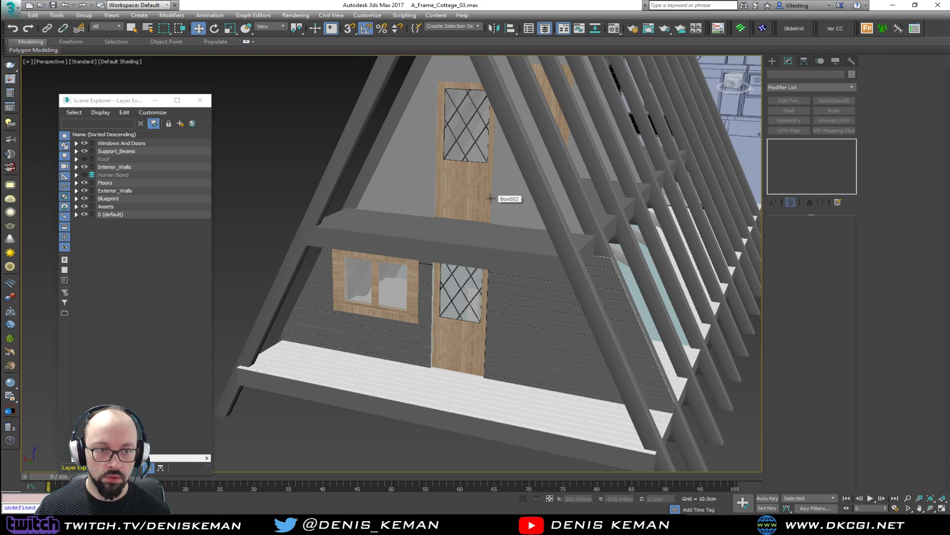
middle_click_drag(491, 198, 406, 202, "alt")
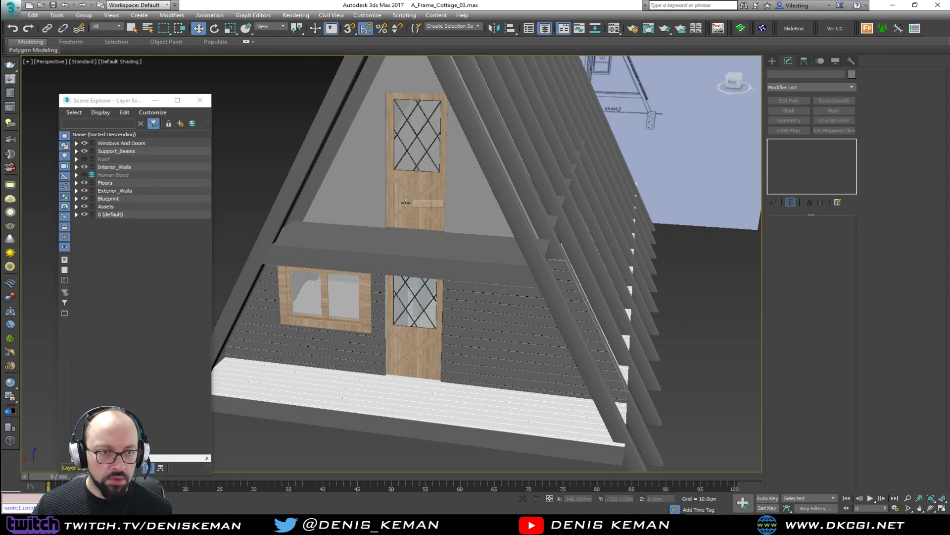
scroll(357, 160, "up", 4)
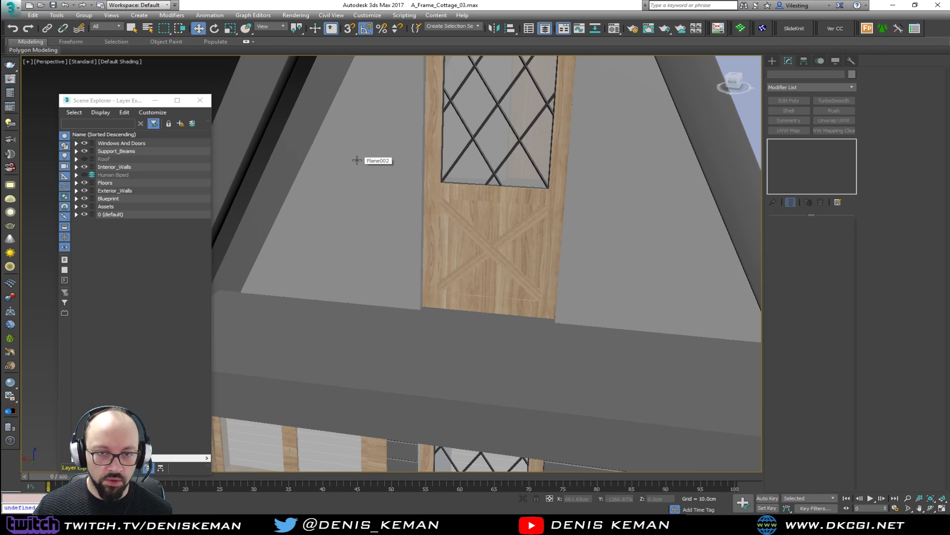
left_click(367, 185)
scroll(369, 184, "down", 6)
key("F4")
key("alt+q")
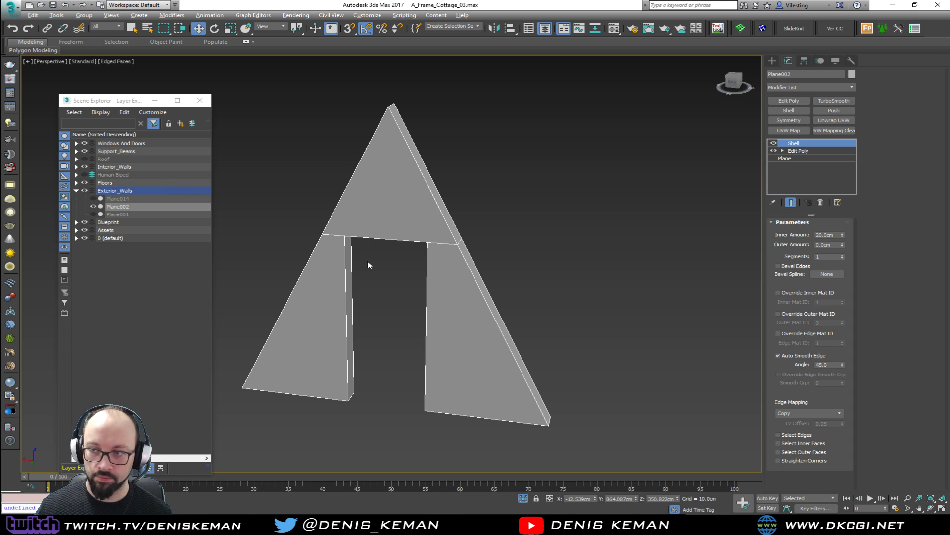
Step: Add an Edit Poly modifier to Plane002 and select the three outer face polygons around the door opening
left_click(783, 102)
key("4")
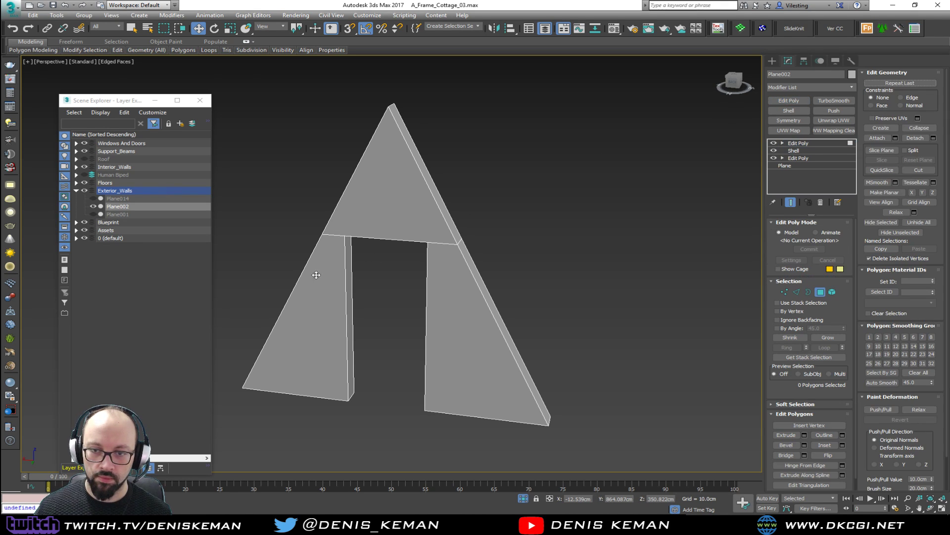
left_click(316, 274)
left_click(403, 224, "ctrl")
left_click(476, 293, "ctrl")
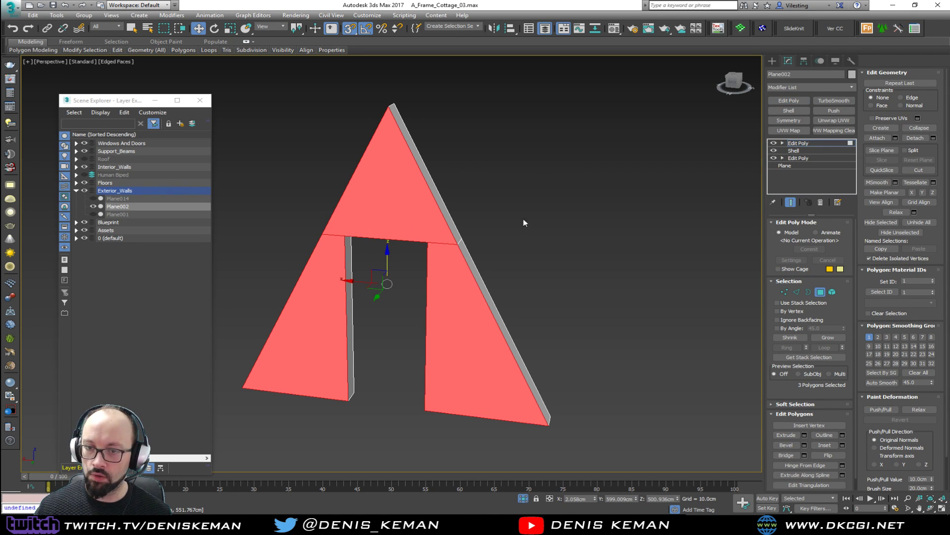
Step: Detach the selected polygons as a clone named Upper_Wall_Exterior_Base and leave polygon editing
left_click(915, 138)
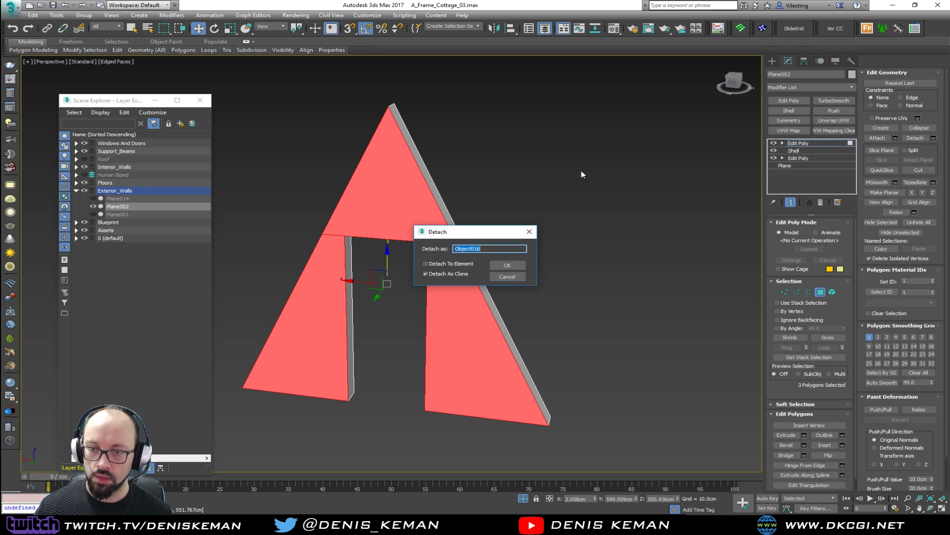
type("Upper_Wall_Exterior_Base")
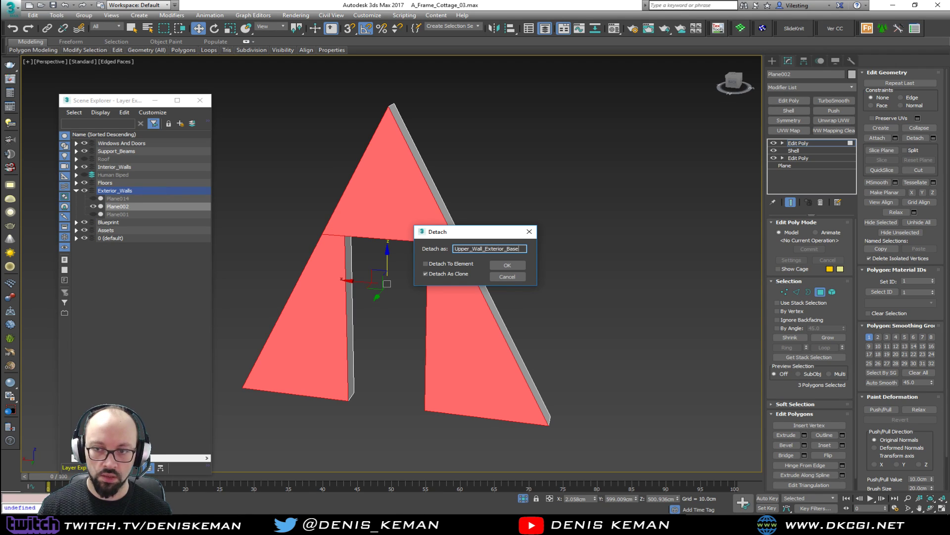
left_click(513, 266)
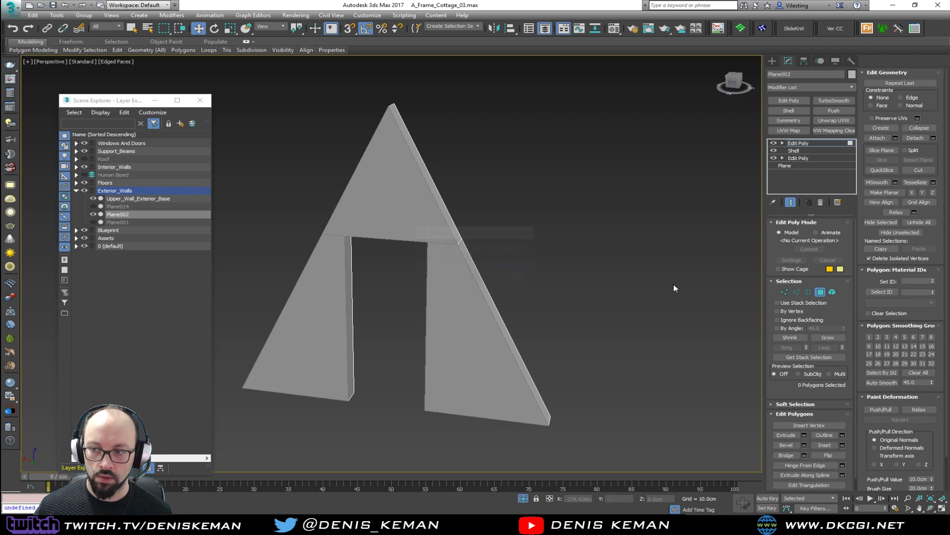
left_click(820, 292)
left_click(676, 268)
Step: Paste the copied FloorGenerator modifier onto Upper_Wall_Exterior_Base
left_click(445, 271)
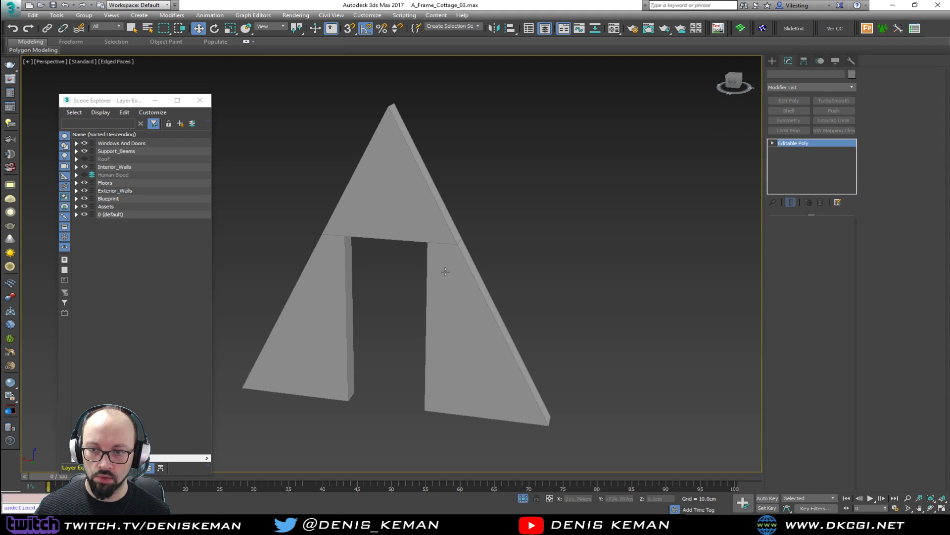
right_click(819, 143)
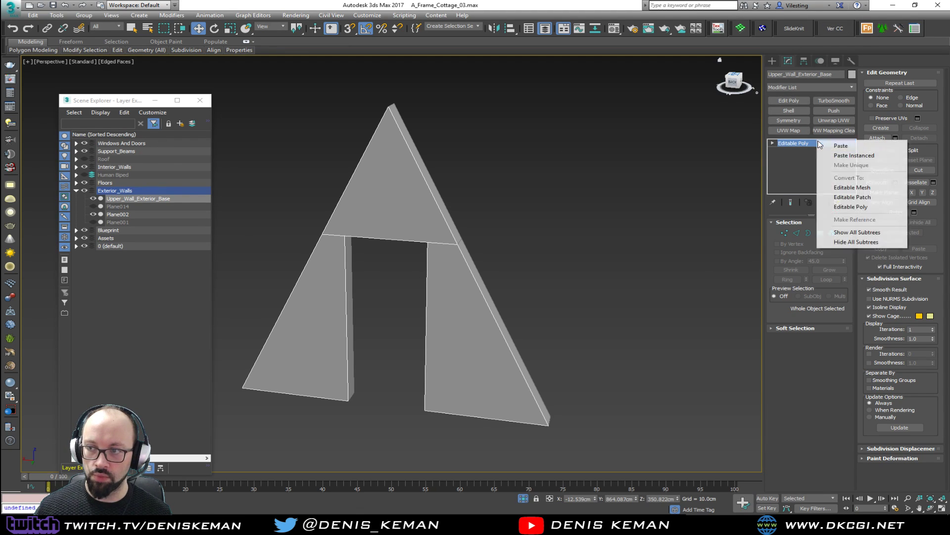
left_click(841, 145)
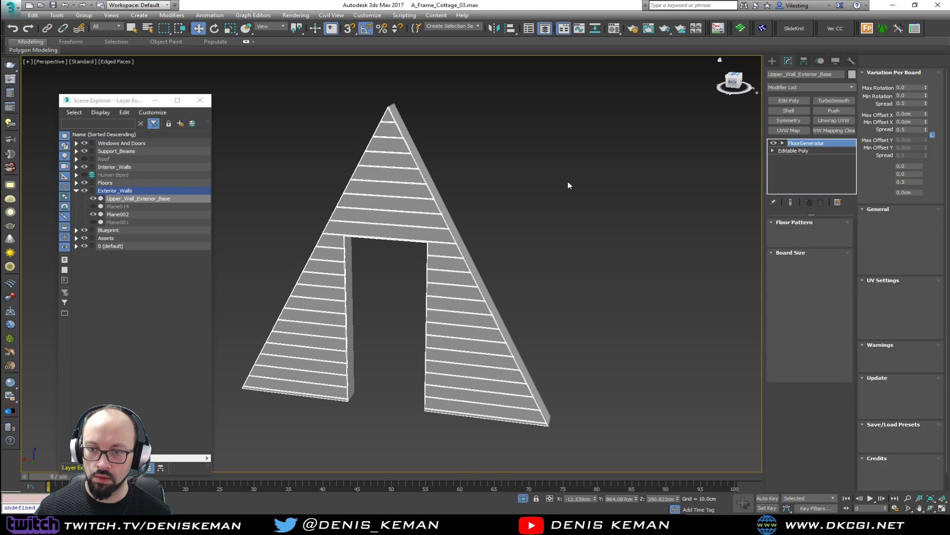
Step: Check the planks around the upper door opening, select the planked wall and end the isolation
left_click(420, 246)
scroll(420, 246, "up", 3)
scroll(420, 246, "up", 3)
key("F4")
mouse_move(412, 223)
middle_mouse_down()
mouse_move(503, 93)
mouse_move(502, 147)
middle_mouse_up()
scroll(503, 147, "down", 3)
left_click(529, 198)
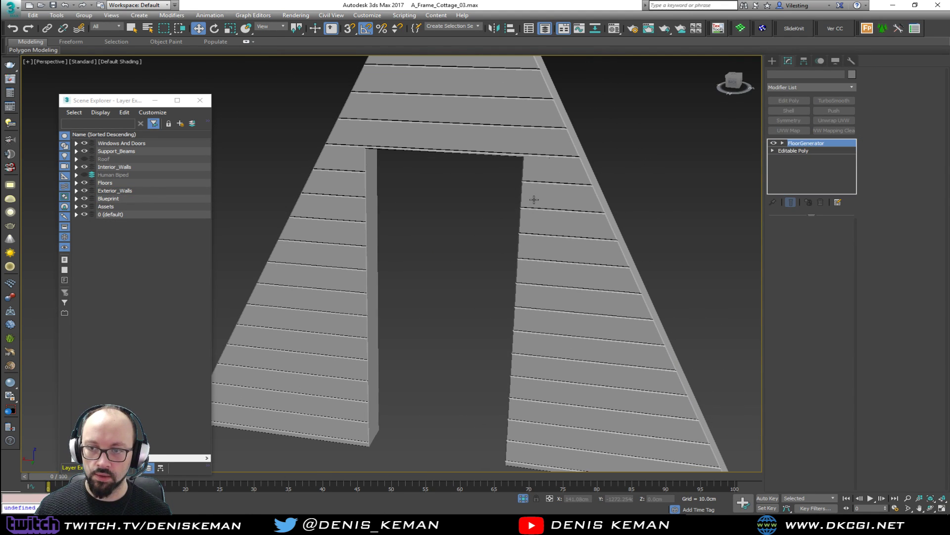
right_click(530, 197)
left_click(570, 128)
Step: Give Upper_Wall_Exterior_Base the dark grey custom object colour and clear the selection
middle_click_drag(535, 180, 510, 173, "alt")
key("F4")
middle_click_drag(506, 226, 520, 147)
left_click(851, 75)
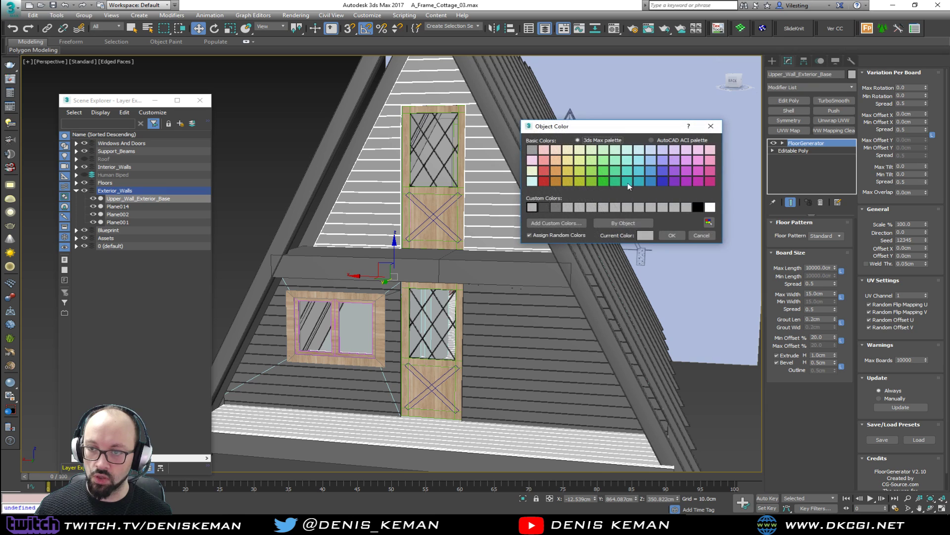
left_click(556, 207)
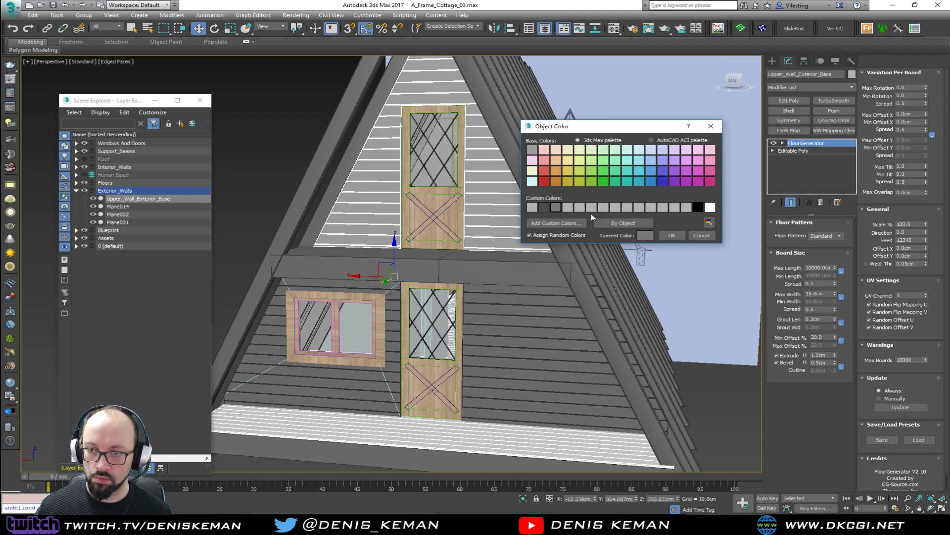
left_click(671, 236)
left_click(717, 352)
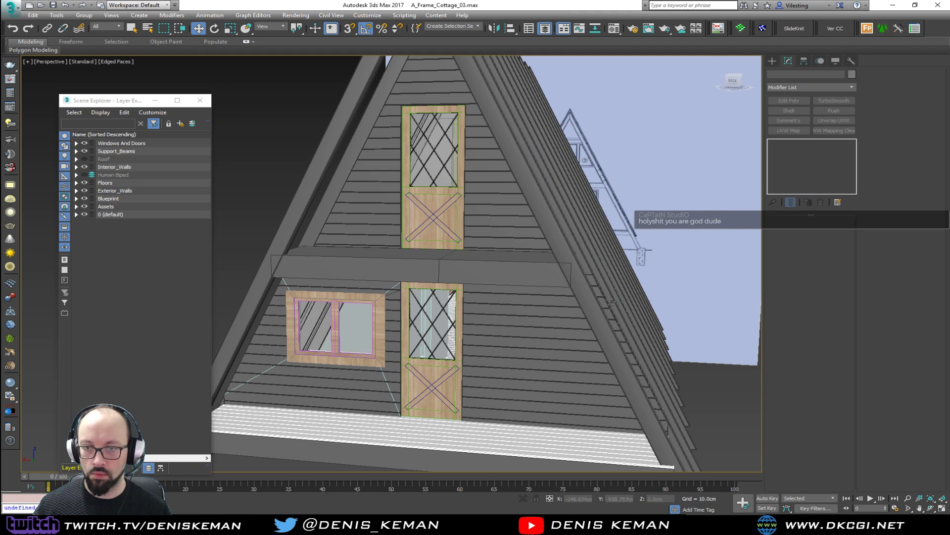
Step: Inspect the planks around the upper and lower front doors, with and without edged faces
key("F4")
scroll(557, 279, "down", 5)
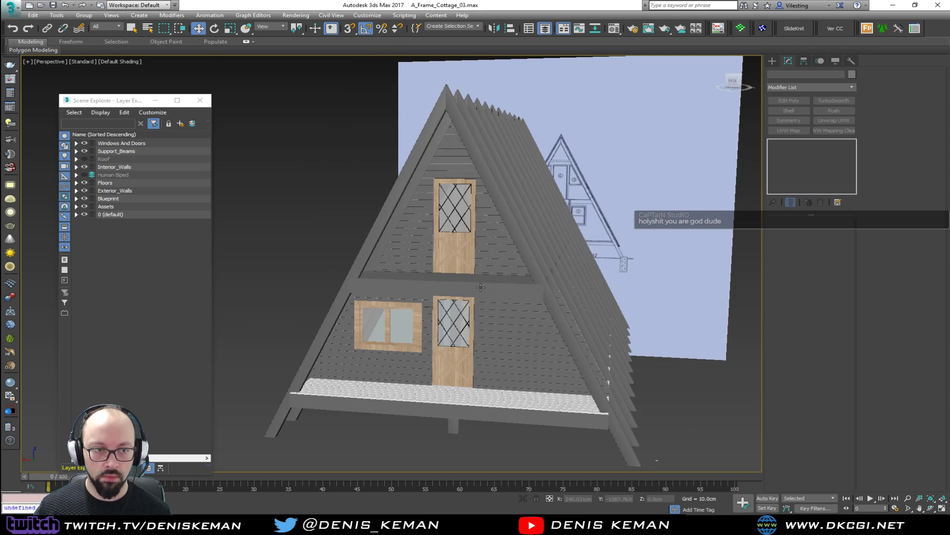
scroll(476, 282, "up", 1)
mouse_move(477, 283)
middle_mouse_down("alt")
mouse_move(465, 291)
mouse_move(480, 290)
middle_mouse_up("alt")
scroll(480, 291, "up", 5)
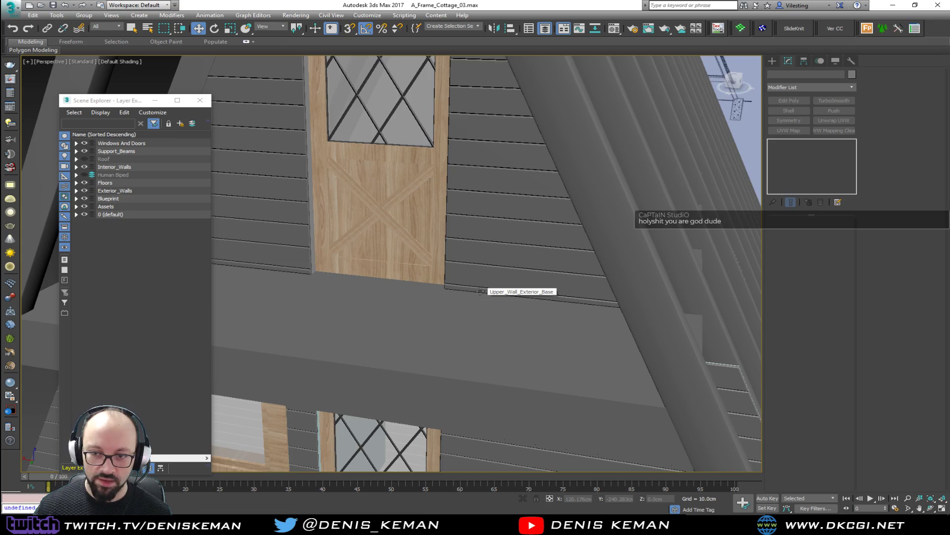
scroll(409, 225, "down", 2)
mouse_move(392, 179)
middle_mouse_down()
mouse_move(422, 248)
mouse_move(421, 240)
mouse_move(375, 263)
mouse_move(319, 269)
mouse_move(556, 287)
mouse_move(430, 245)
mouse_move(218, 237)
mouse_move(248, 218)
mouse_move(432, 224)
mouse_move(439, 212)
mouse_move(438, 220)
middle_mouse_up()
key("F4")
key("F4")
scroll(488, 252, "up", 4)
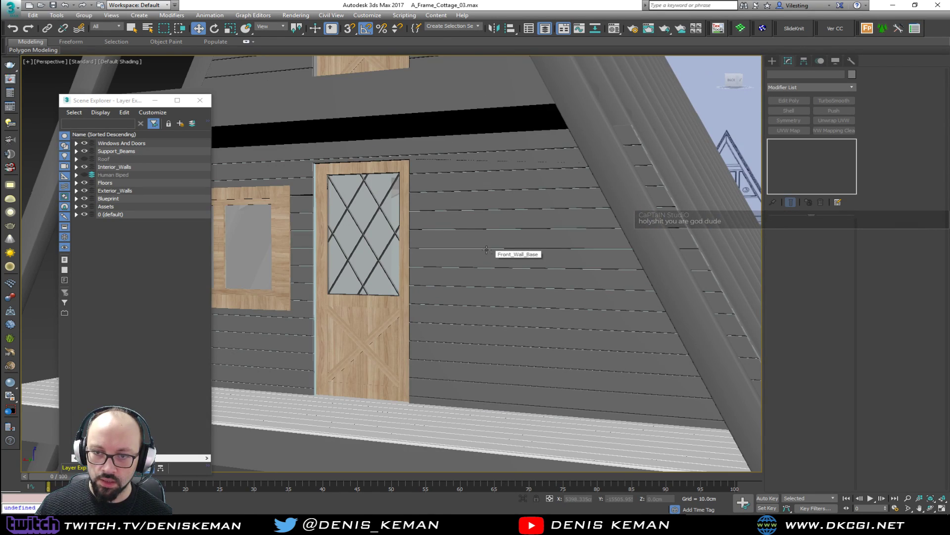
middle_click_drag(393, 110, 411, 255)
scroll(454, 266, "up", 2)
Step: Set both the board length spread and the board width spread of Upper_Wall_Exterior_Base's FloorGenerator to 0
left_click(471, 248)
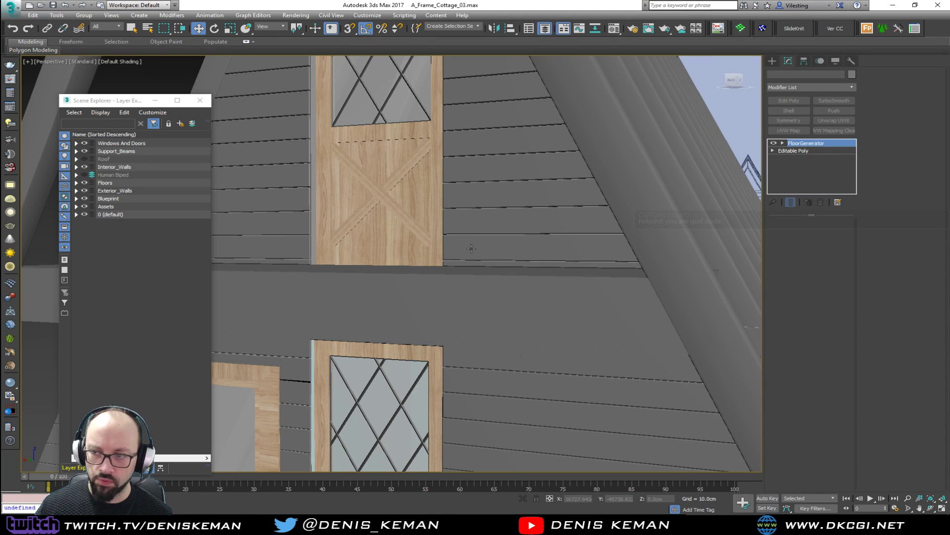
scroll(471, 248, "up", 4)
left_click_drag(816, 286, 788, 283)
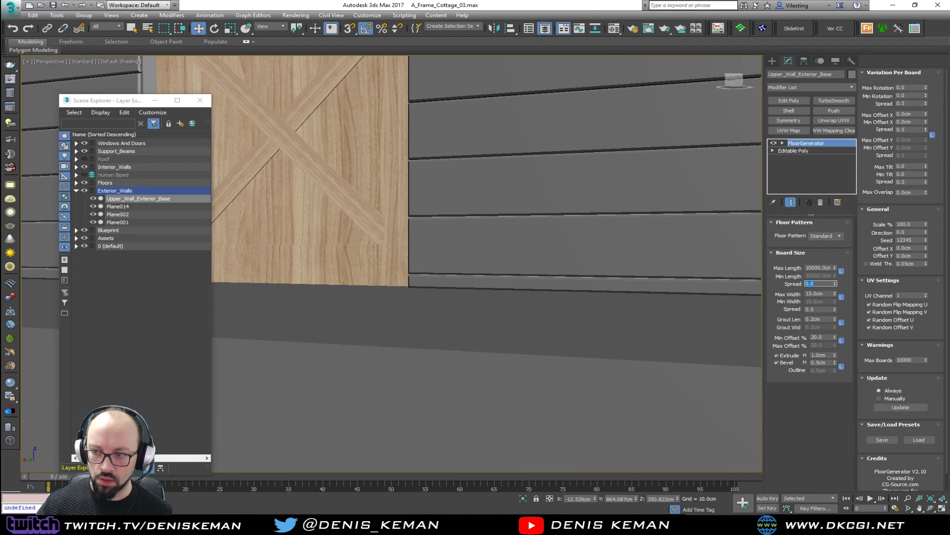
key("Return")
scroll(477, 282, "down", 4)
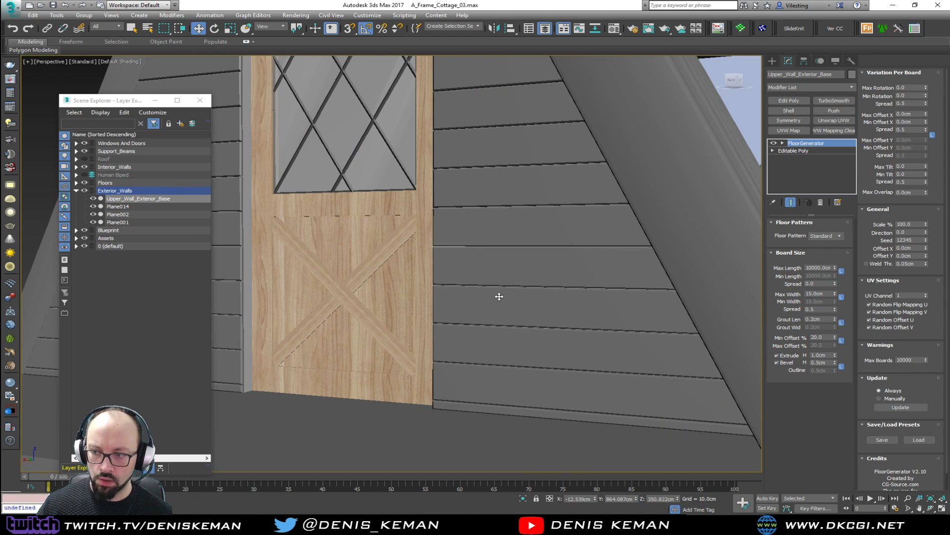
key("alt")
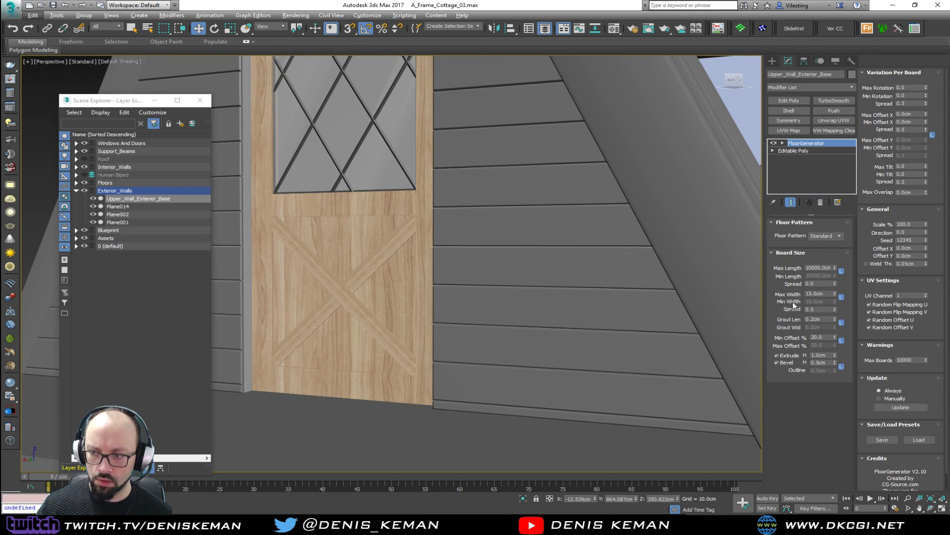
left_click_drag(821, 307, 772, 299)
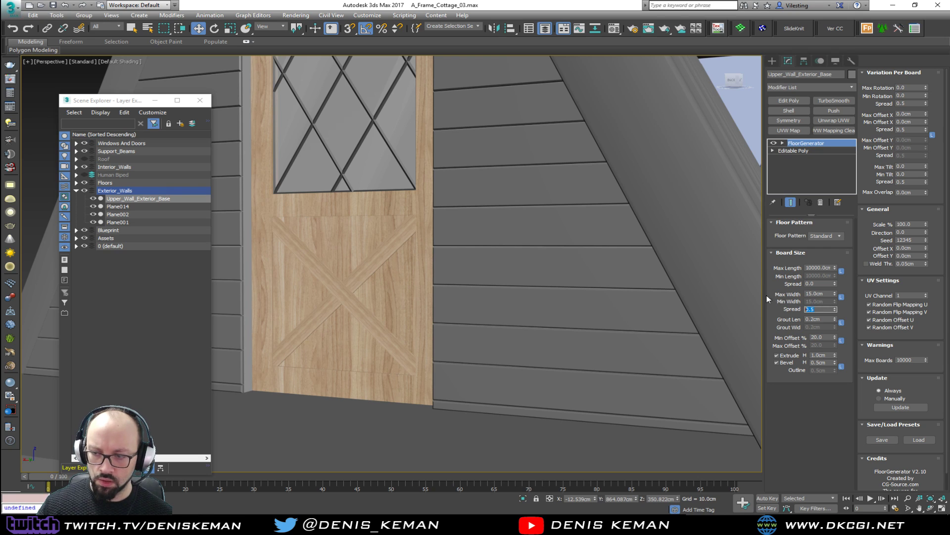
key("F4")
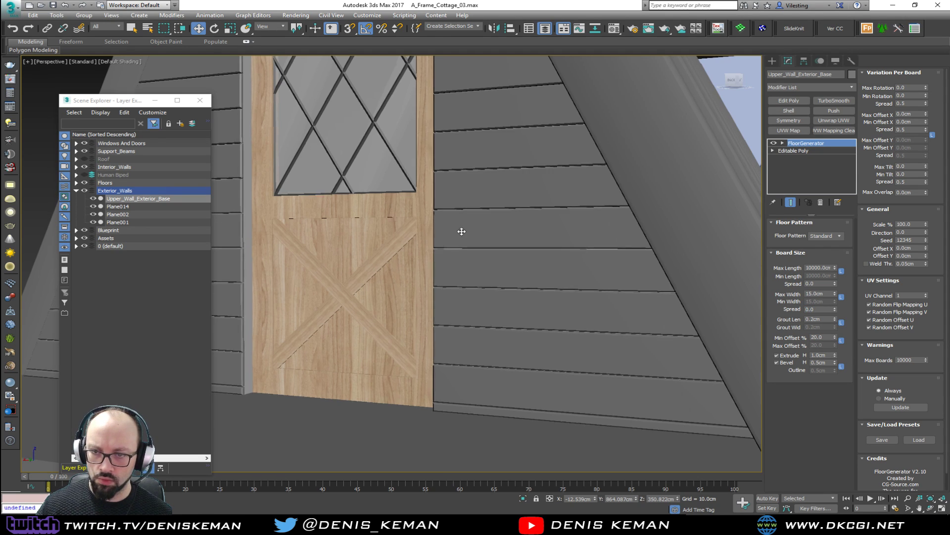
Step: Set the board length spread and board width spread to 0 in Front_Wall_Base's FloorGenerator
scroll(460, 229, "down", 5)
middle_click_drag(458, 230, 456, 240, "alt")
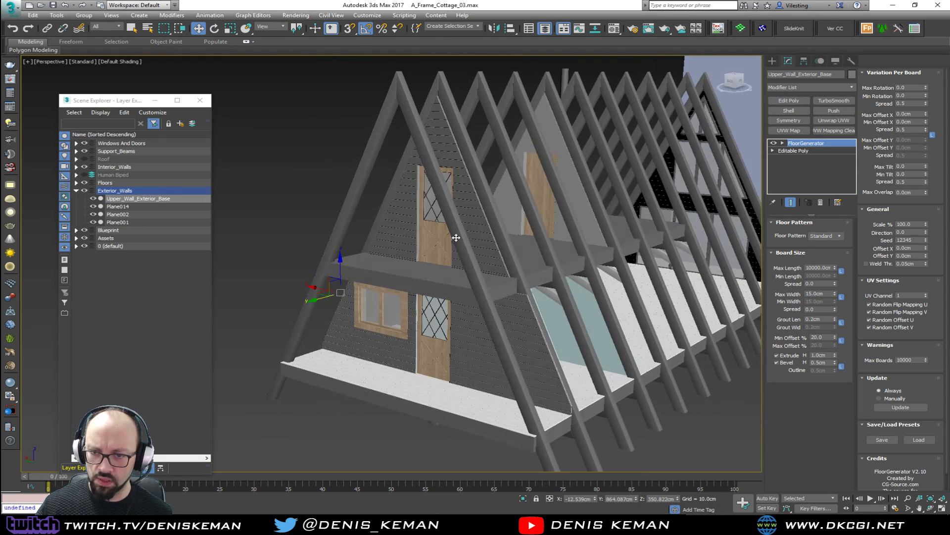
left_click(473, 348)
scroll(474, 349, "up", 10)
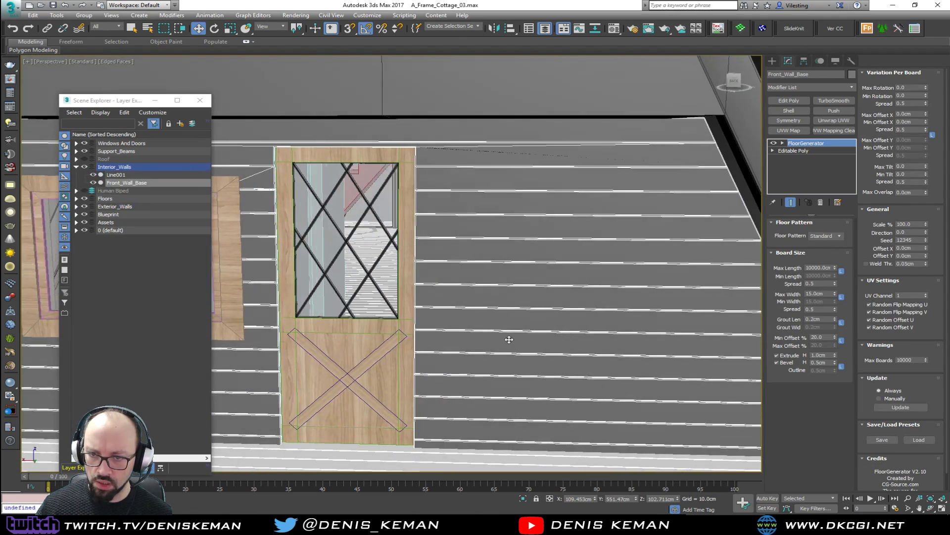
scroll(439, 261, "up", 5)
key("F4")
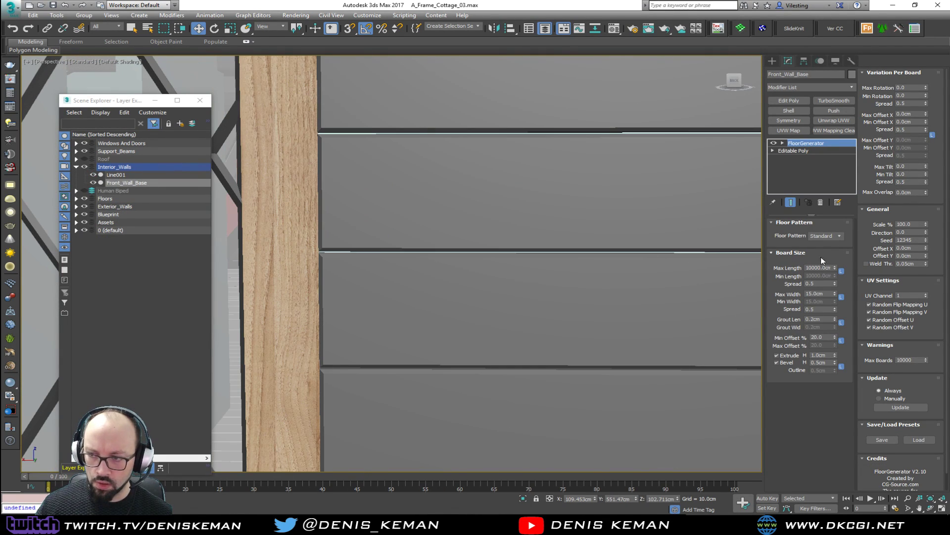
double_click(819, 283)
type("0")
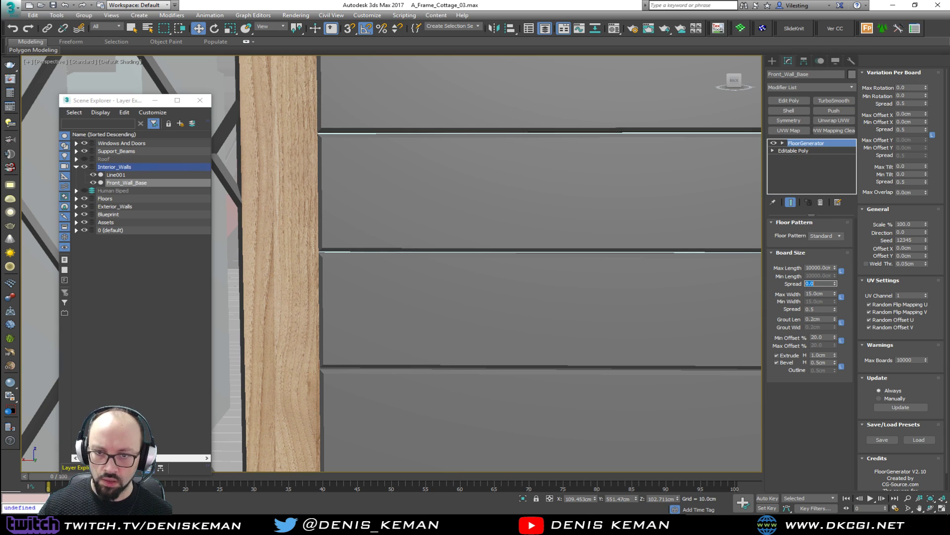
key("Tab")
key("Tab")
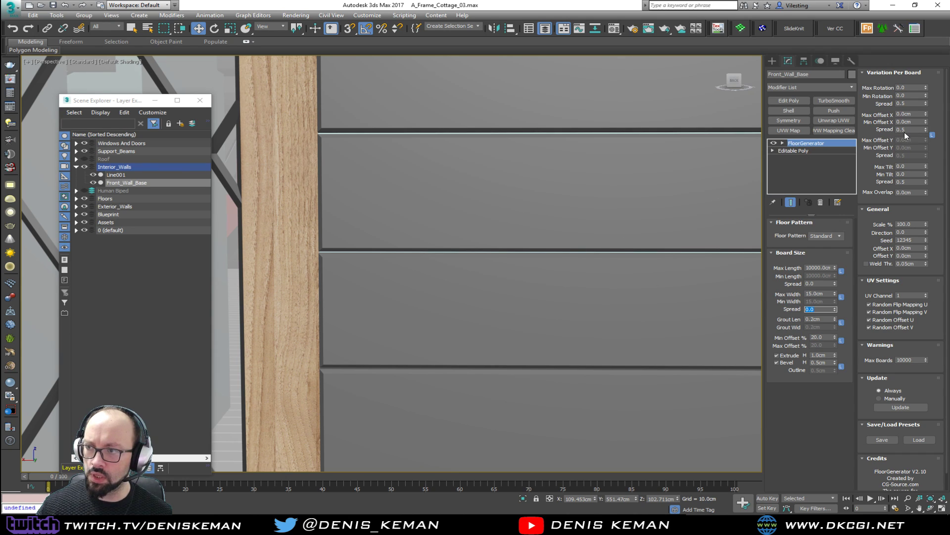
Step: Try other offset, rotation and tilt spread values for Front_Wall_Base's boards
left_click(925, 129)
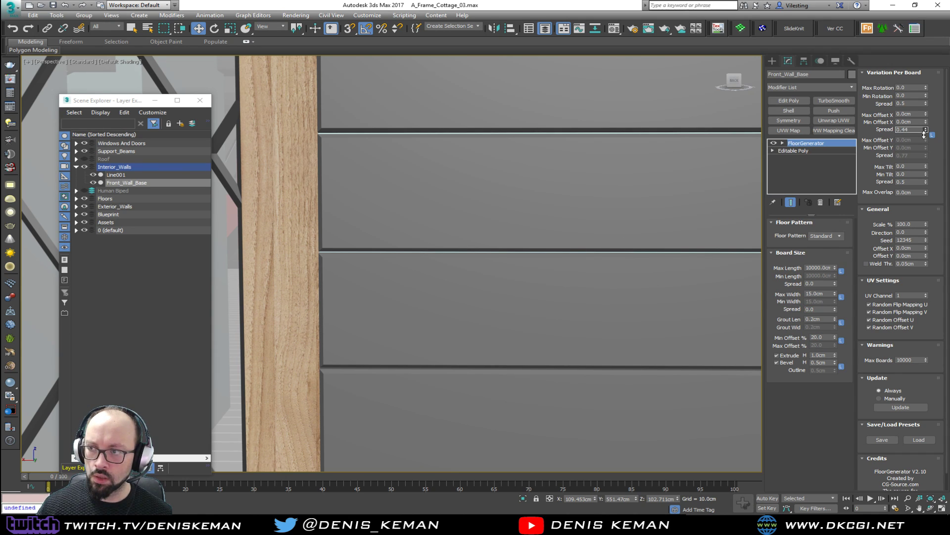
left_click_drag(927, 106, 930, 84)
right_click(929, 83)
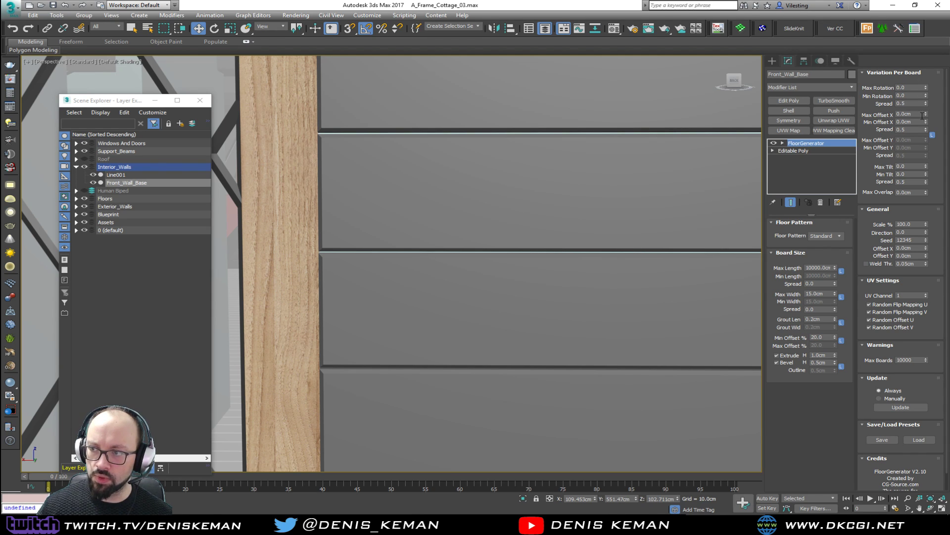
right_click(931, 163)
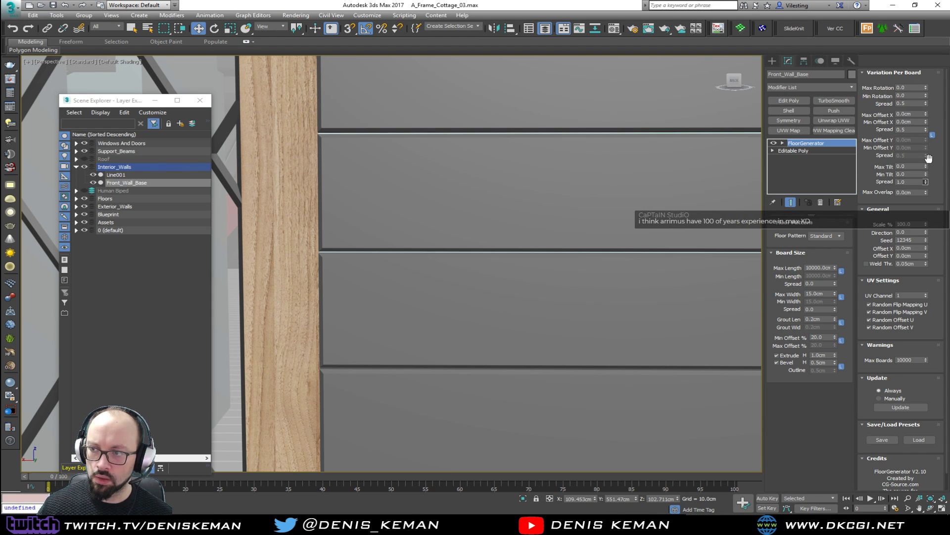
Step: Examine the front wall's planks around the lower door and window
scroll(586, 177, "down", 5)
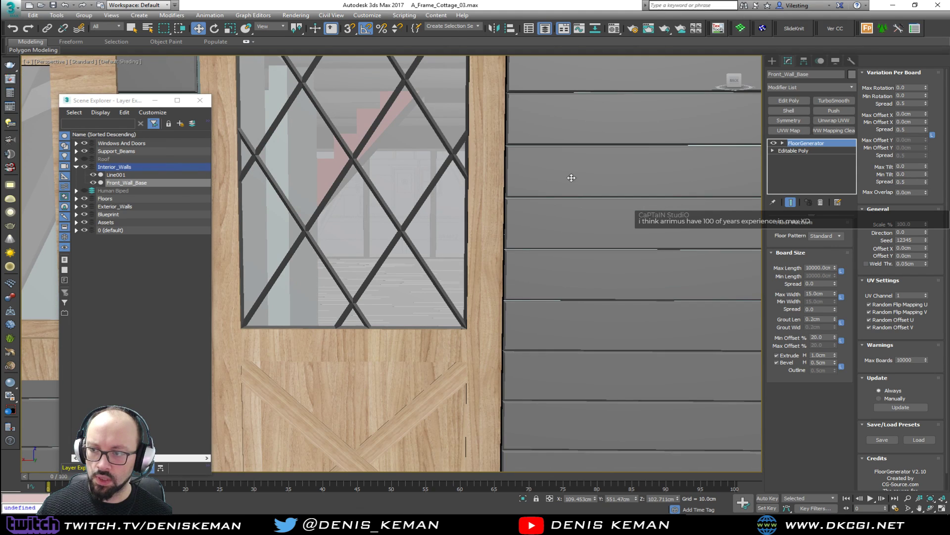
middle_click_drag(577, 176, 525, 172)
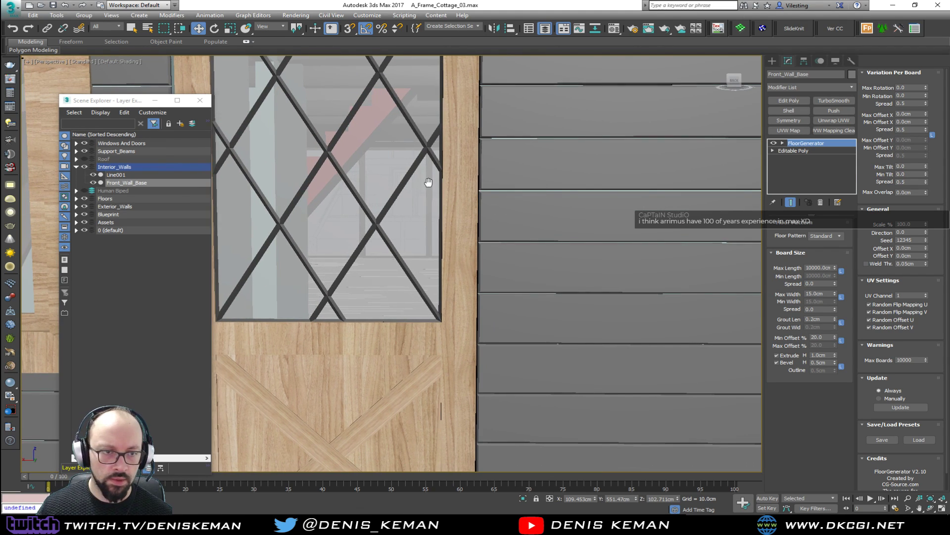
middle_click_drag(426, 181, 475, 206)
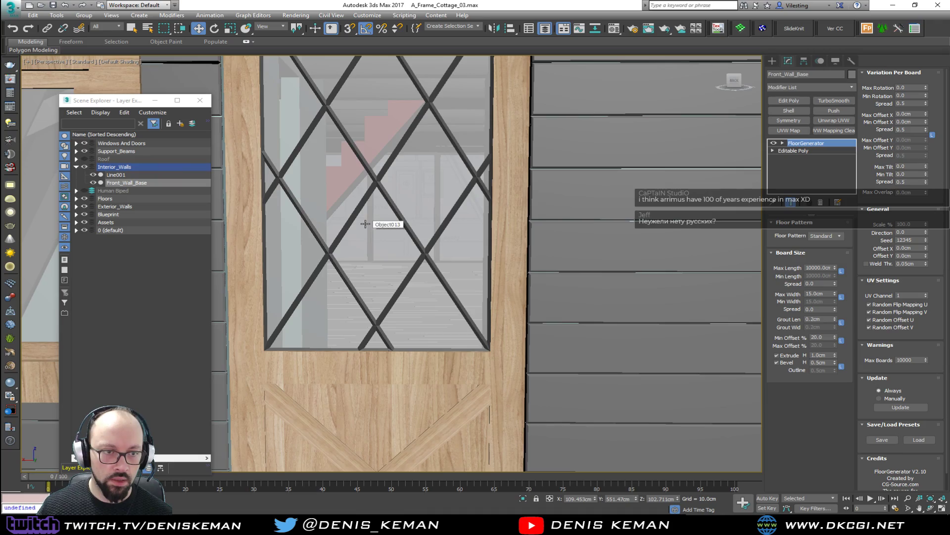
scroll(376, 223, "down", 4)
scroll(391, 228, "down", 2)
middle_click_drag(399, 236, 378, 246, "alt")
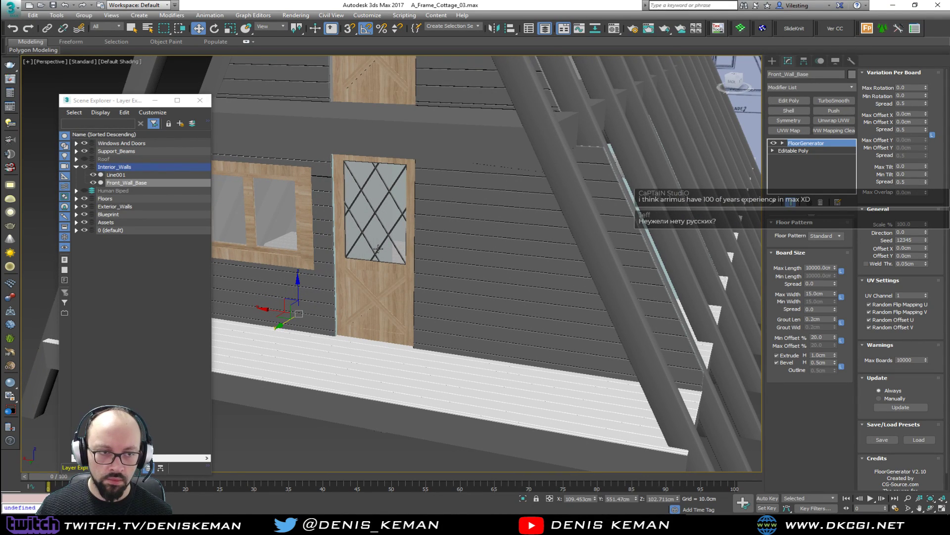
Step: Move the Scene Explorer window out of the viewport and clear the selection
left_click(361, 445)
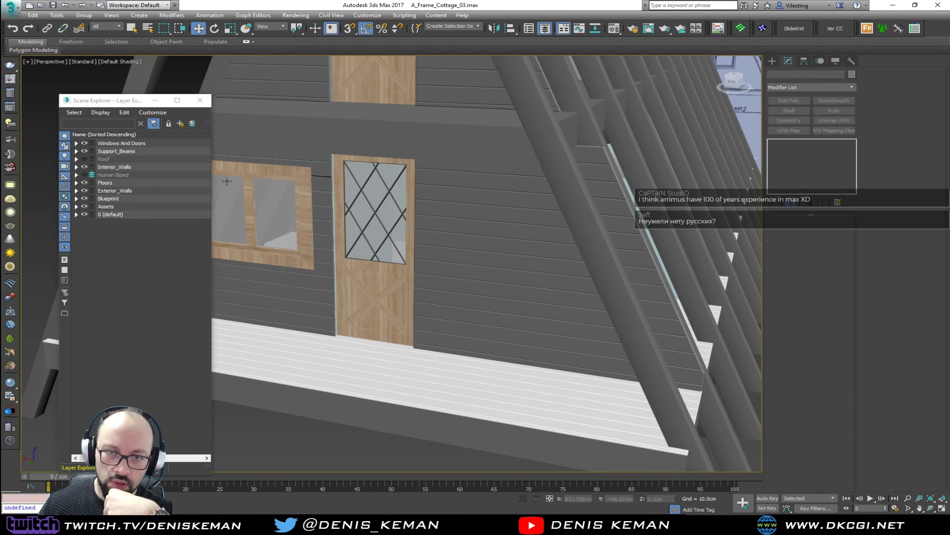
left_click(286, 283)
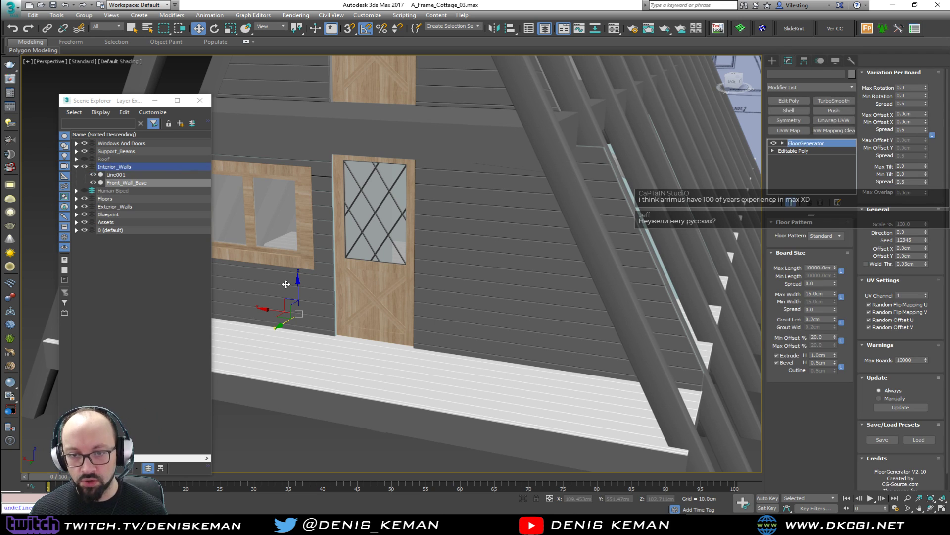
left_click_drag(124, 101, 0, 103)
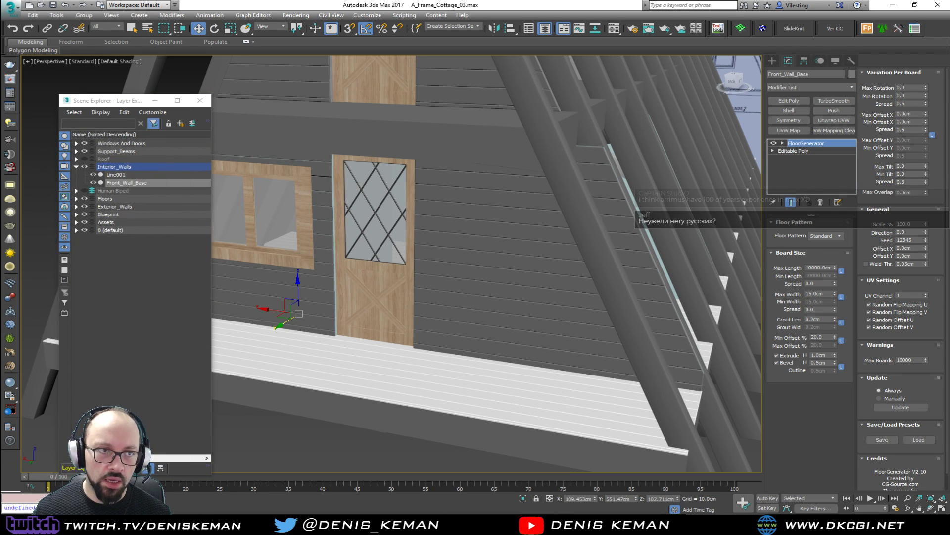
left_click(268, 431)
Step: Examine the cottage's side framing, both floors and interior walls from around the model
middle_click_drag(352, 340, 363, 281, "alt")
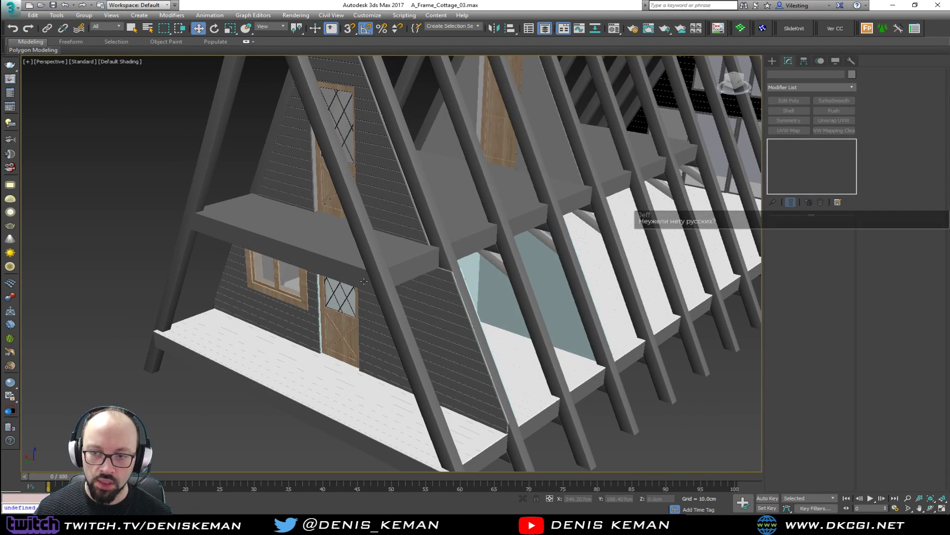
middle_click_drag(584, 200, 400, 259)
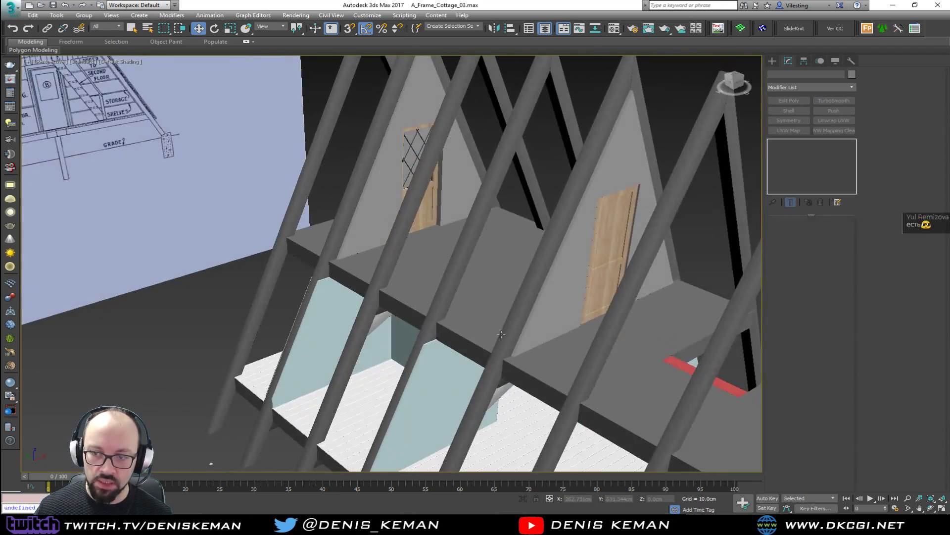
middle_click_drag(501, 335, 292, 202)
middle_click_drag(476, 287, 395, 311, "alt")
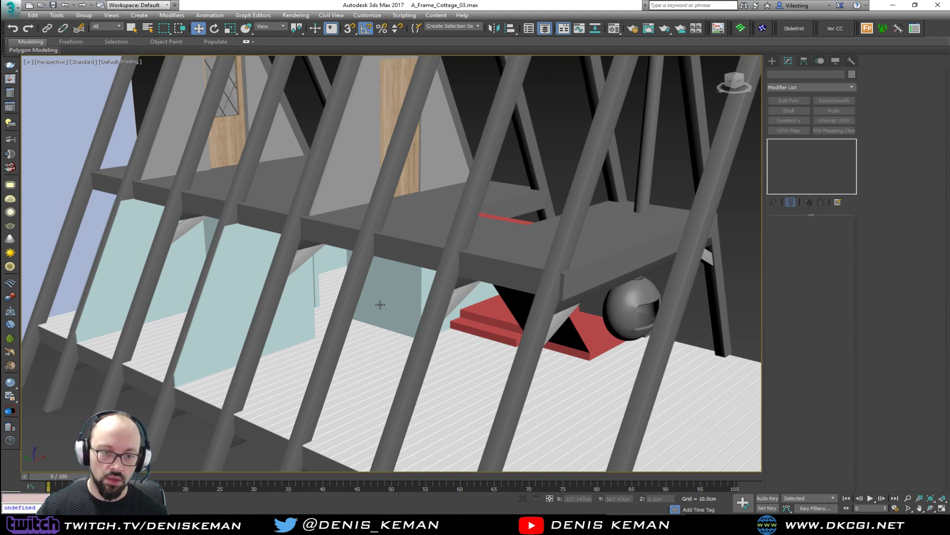
middle_click_drag(311, 282, 216, 297, "alt")
scroll(372, 250, "up", 5)
middle_click_drag(376, 235, 448, 256)
scroll(342, 346, "down", 5)
scroll(313, 256, "down", 6)
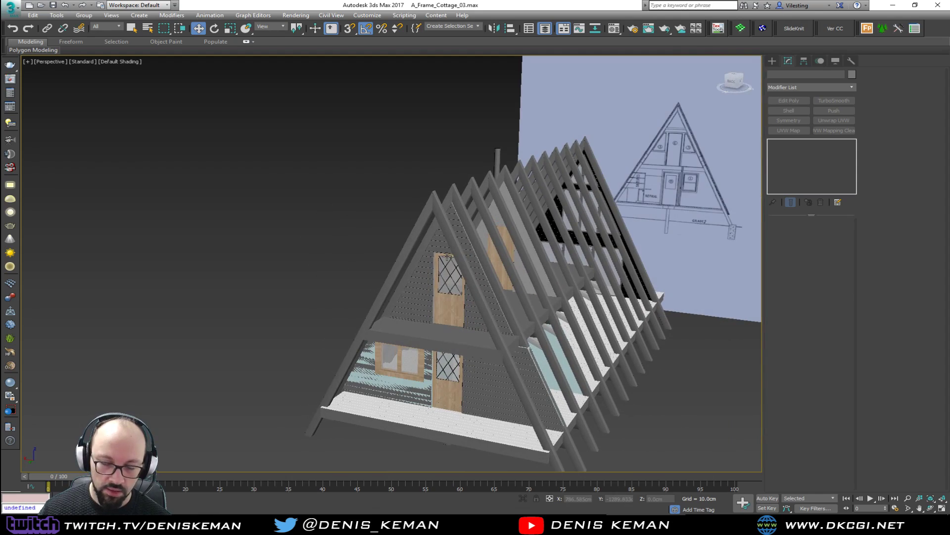
Step: Examine the front facade up close, comparing the planks beside the lower and upper doors
scroll(446, 341, "up", 5)
middle_click_drag(442, 339, 420, 241)
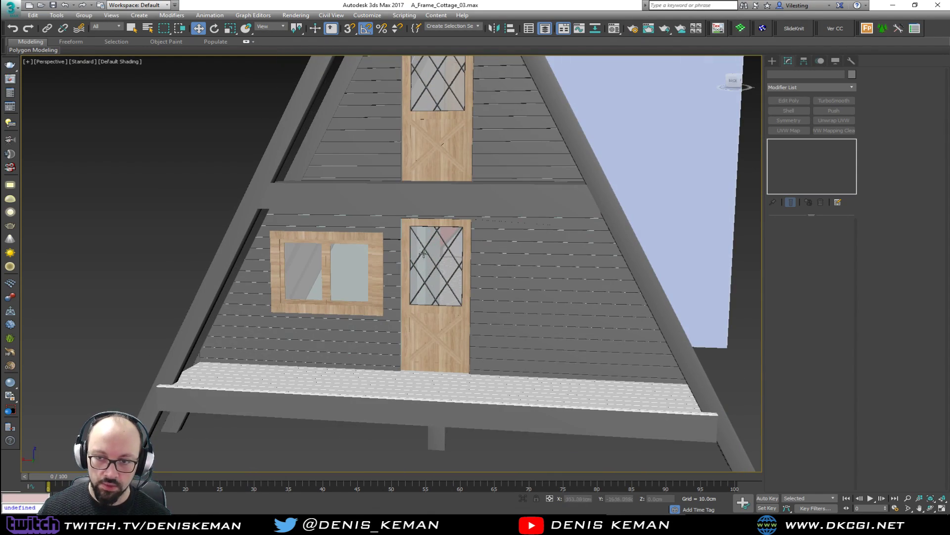
scroll(419, 251, "up", 6)
key("F4")
middle_click_drag(475, 188, 475, 263)
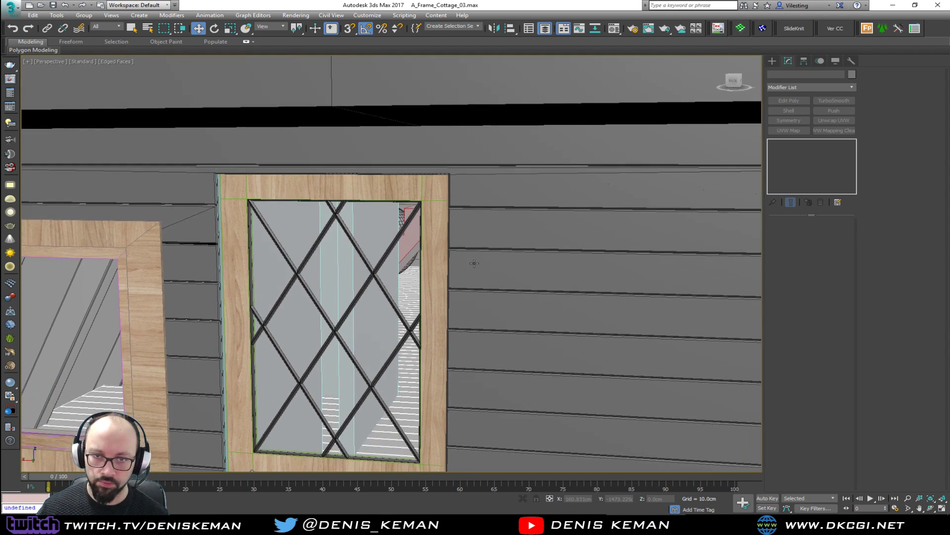
middle_click_drag(467, 220, 462, 231, "alt")
middle_click_drag(458, 149, 468, 338)
scroll(468, 338, "down", 3)
middle_click_drag(449, 182, 450, 275)
scroll(450, 275, "down", 3)
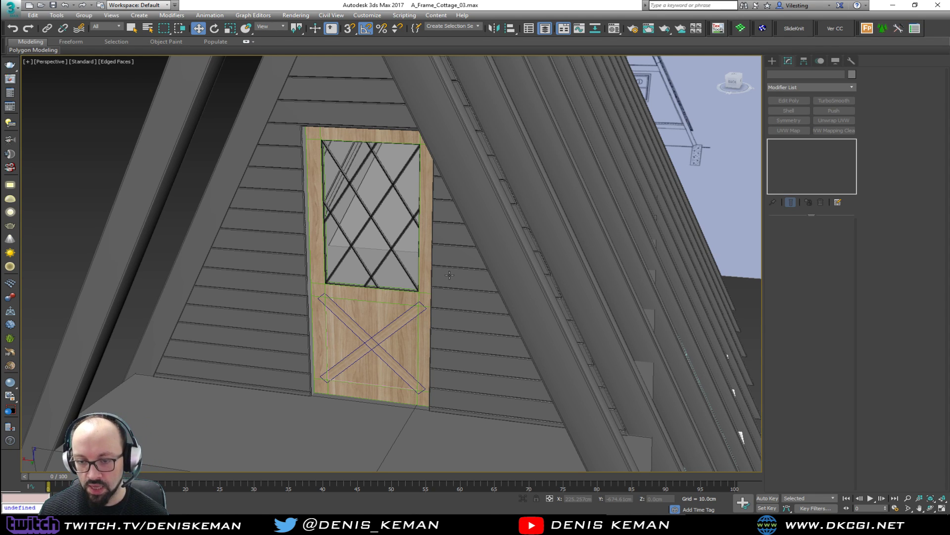
scroll(408, 310, "up", 5)
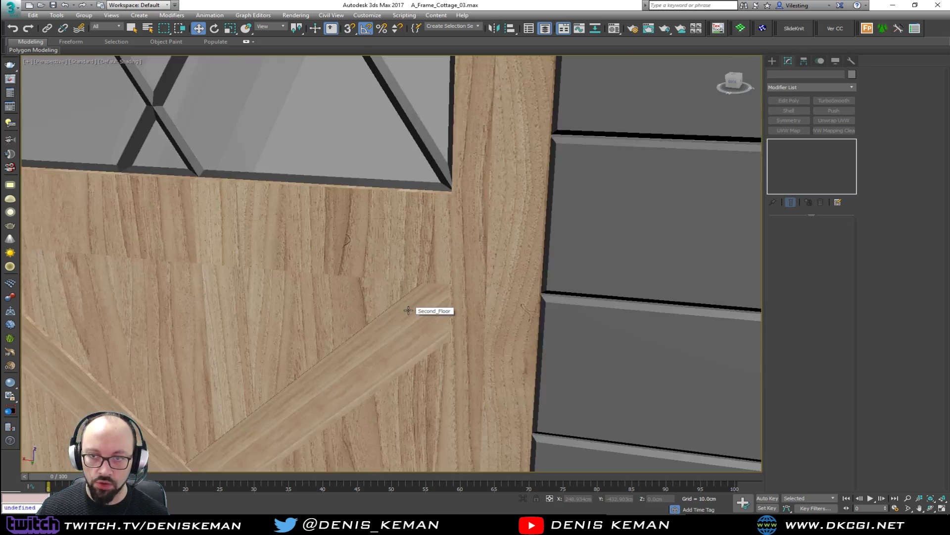
Step: Examine the front facade's upper door, then the cottage's second floor, interior walls and side framing along its length
scroll(408, 310, "down", 10)
middle_click_drag(408, 310, 382, 294, "alt")
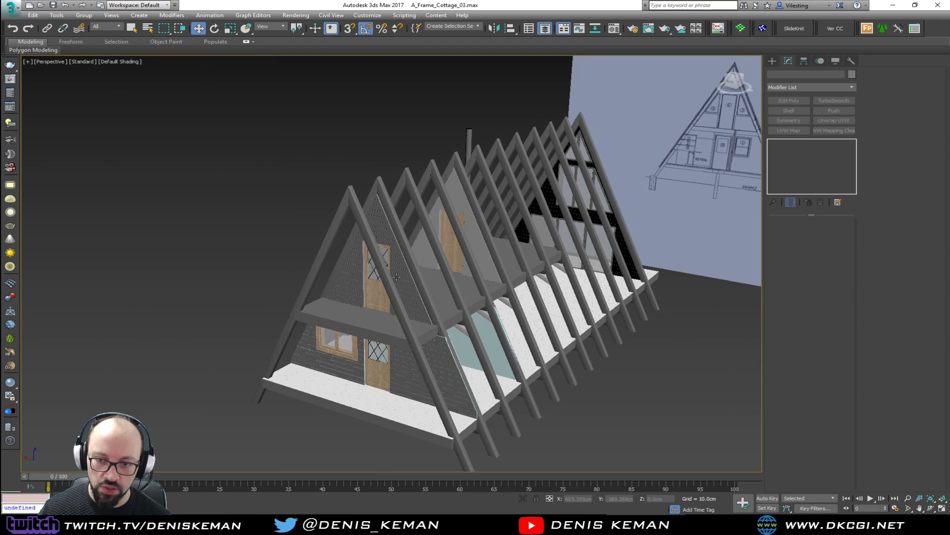
scroll(381, 294, "up", 6)
scroll(382, 294, "up", 2)
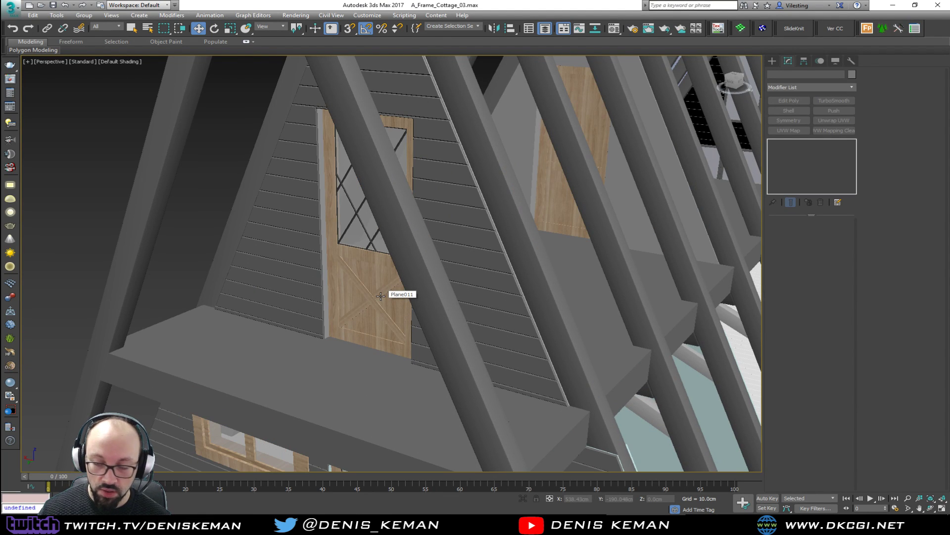
middle_click_drag(380, 296, 402, 204)
mouse_move(401, 264)
middle_mouse_down()
mouse_move(383, 212)
mouse_move(324, 231)
mouse_move(337, 209)
mouse_move(435, 197)
mouse_move(448, 220)
mouse_move(265, 226)
mouse_move(364, 238)
mouse_move(341, 217)
middle_mouse_up()
scroll(390, 209, "down", 3)
middle_click_drag(543, 223, 589, 223, "alt")
middle_click_drag(370, 221, 492, 297)
scroll(414, 263, "down", 3)
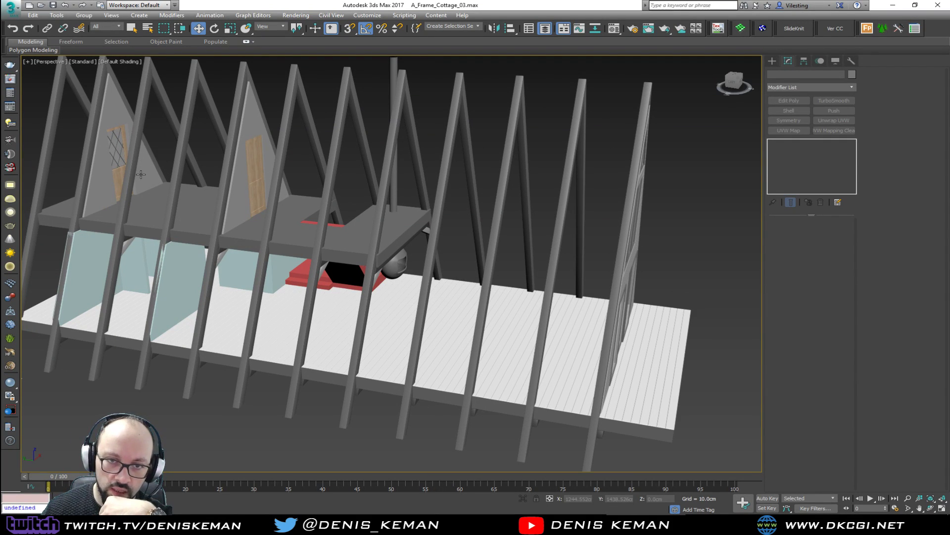
Step: Examine the side beams, the second-floor slab and its opening, and the glazed far end from the opposite side
left_click(567, 524)
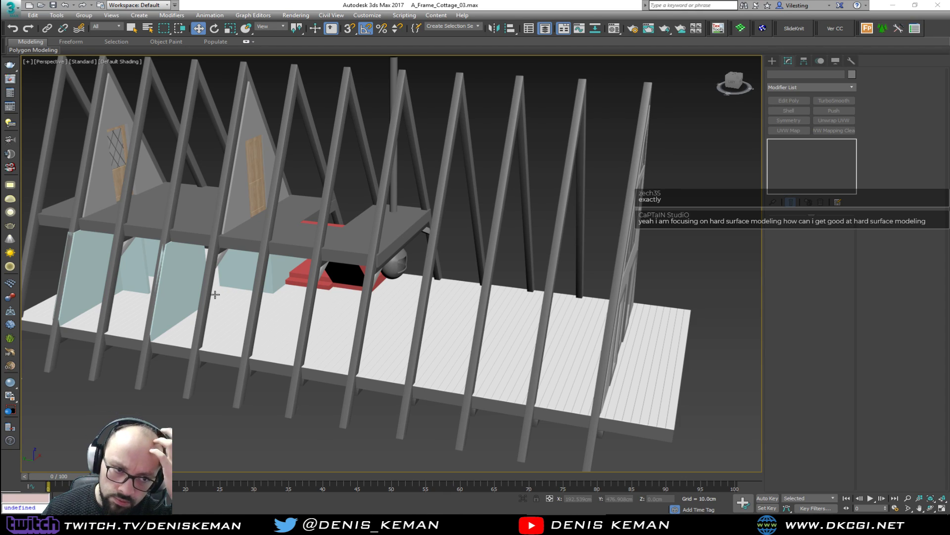
middle_click_drag(105, 279, 262, 285, "alt")
mouse_move(317, 196)
middle_mouse_down("alt")
mouse_move(328, 205)
mouse_move(335, 188)
mouse_move(319, 210)
middle_mouse_up("alt")
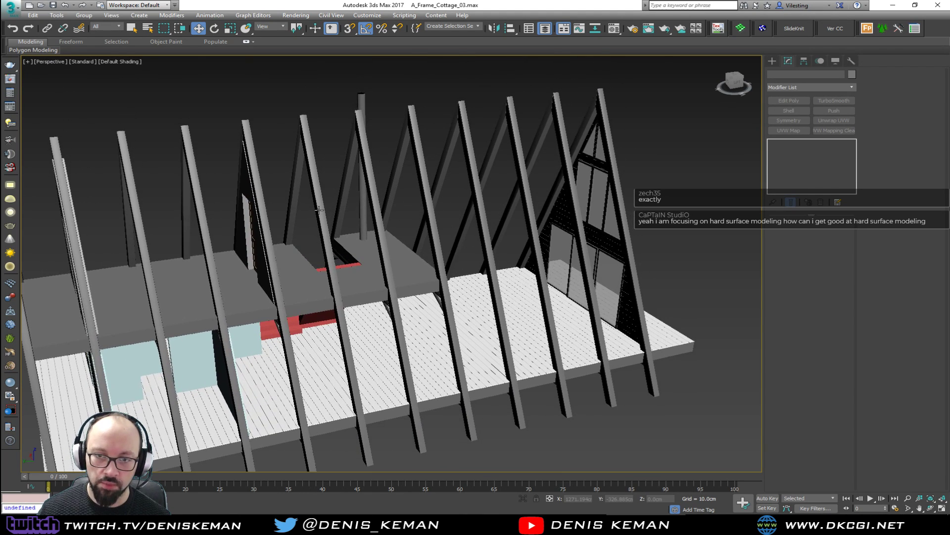
scroll(319, 210, "up", 5)
scroll(329, 269, "down", 5)
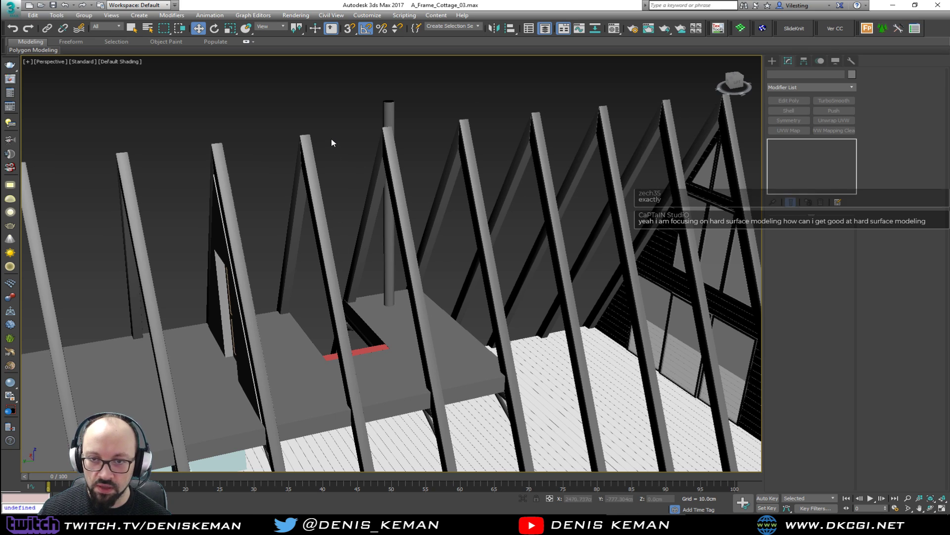
left_click_drag(315, 82, 382, 129)
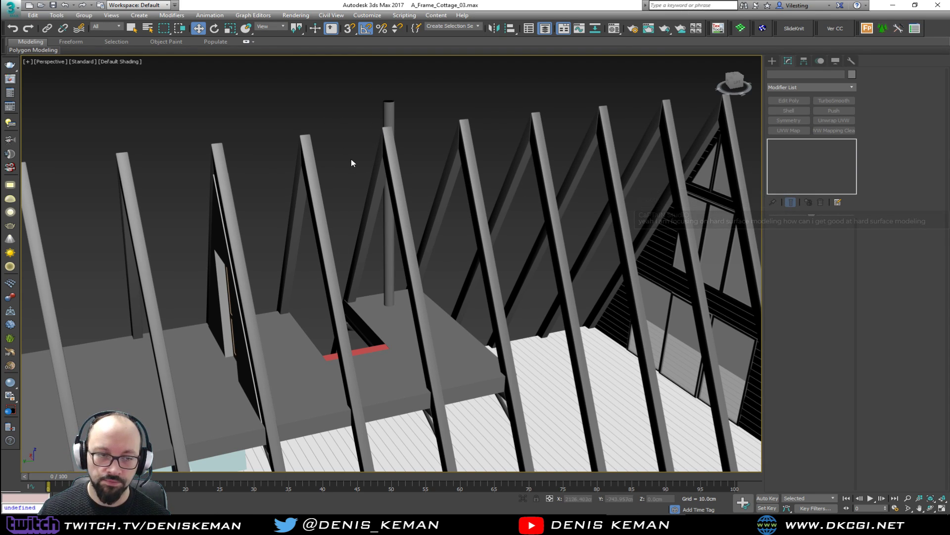
scroll(355, 170, "down", 8)
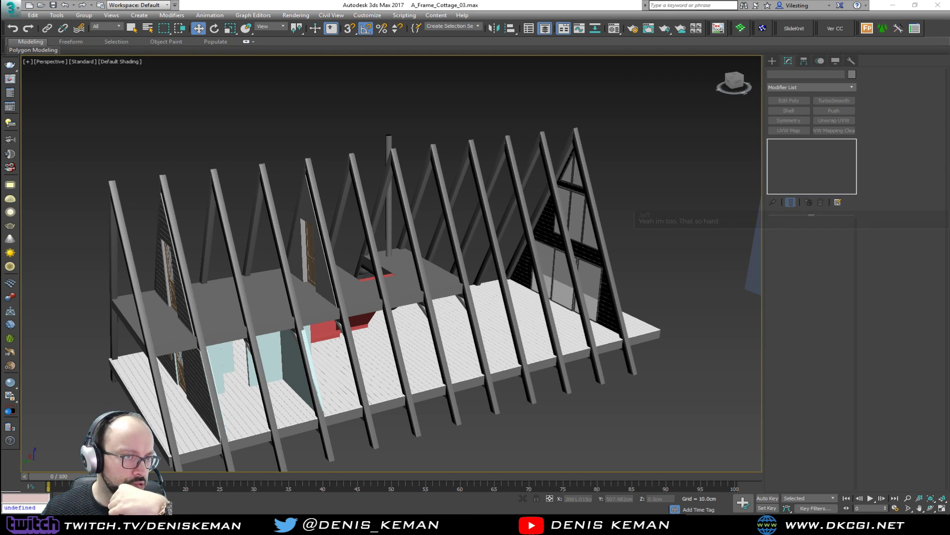
Step: Examine the dormers and shingled roof in the Type_03 reference photo, and move the photo off the workspace
left_click_drag(0, 124, 348, 66)
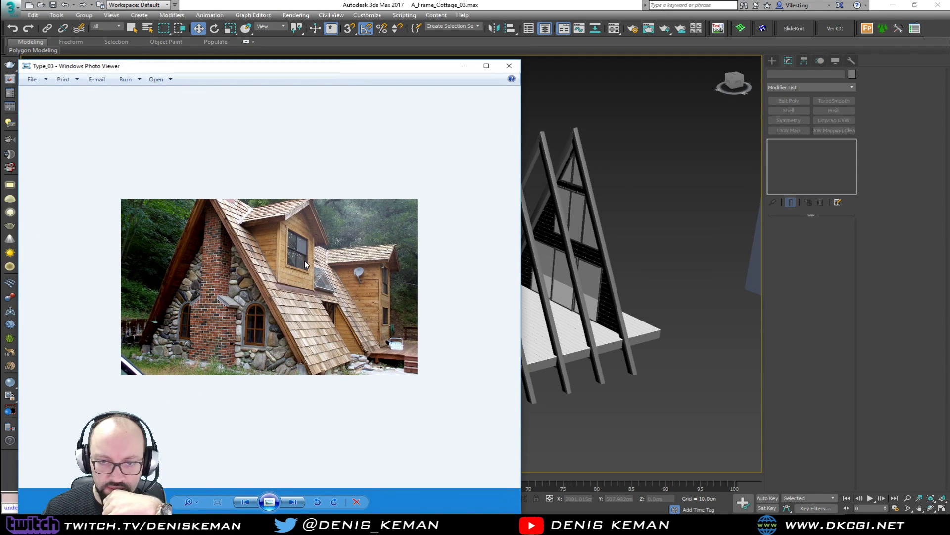
scroll(304, 260, "up", 4)
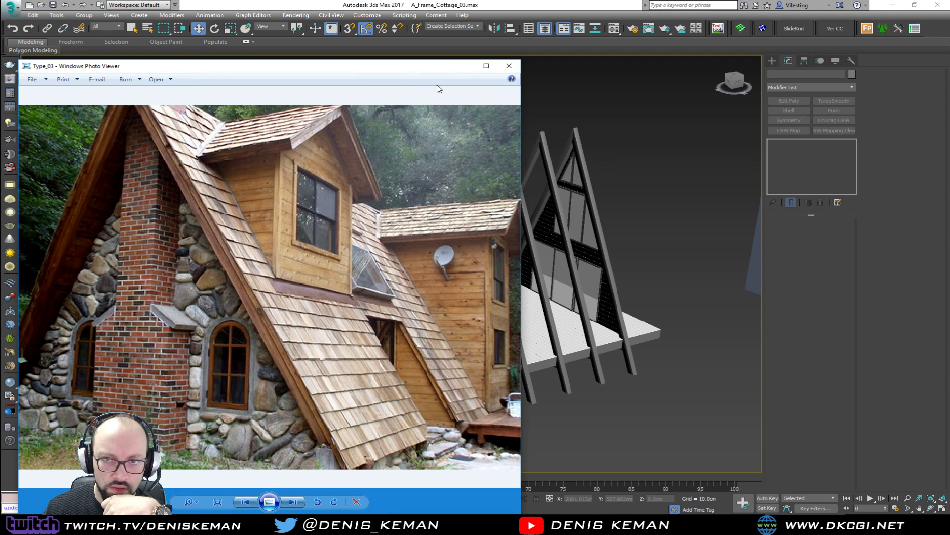
left_click_drag(378, 67, 0, 67)
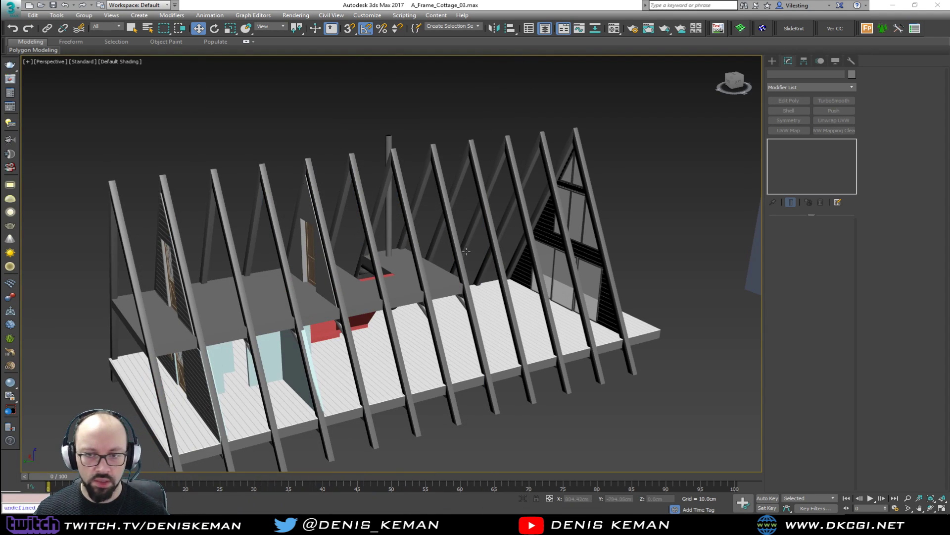
Step: Try to start a snapped box at the foot of a side beam, working in the four-view layout
middle_click_drag(379, 273, 353, 259, "alt")
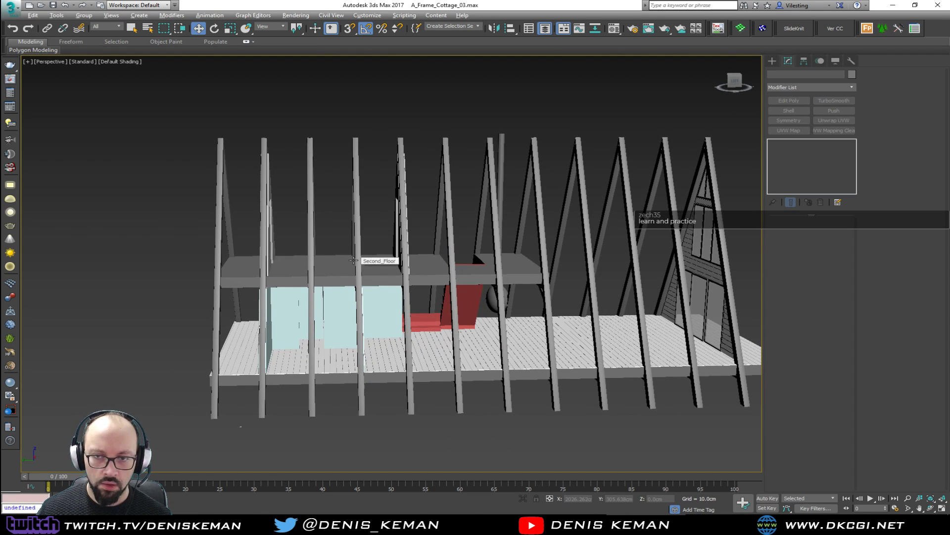
key("alt+w")
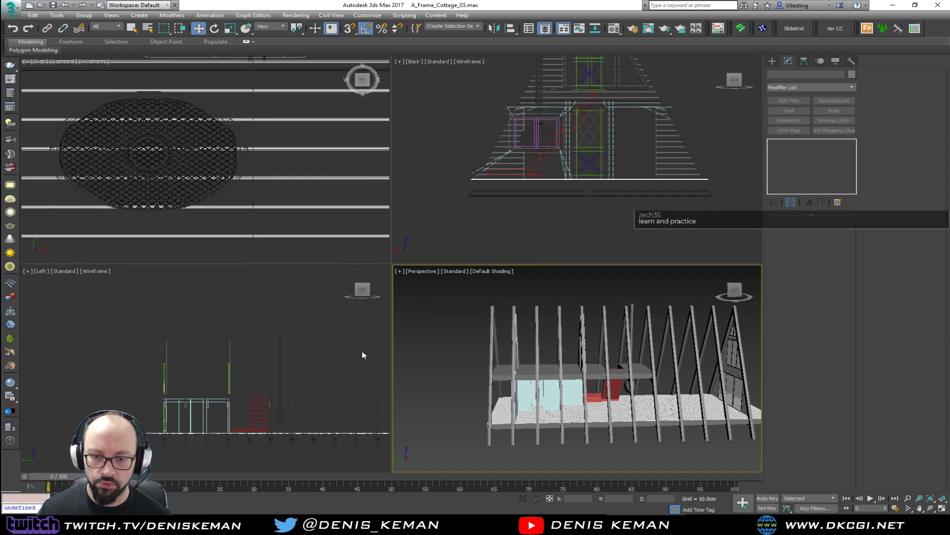
left_click(558, 344)
scroll(550, 358, "up", 5)
middle_click_drag(550, 358, 535, 396, "alt")
left_click(773, 61)
left_click(791, 114)
key("s")
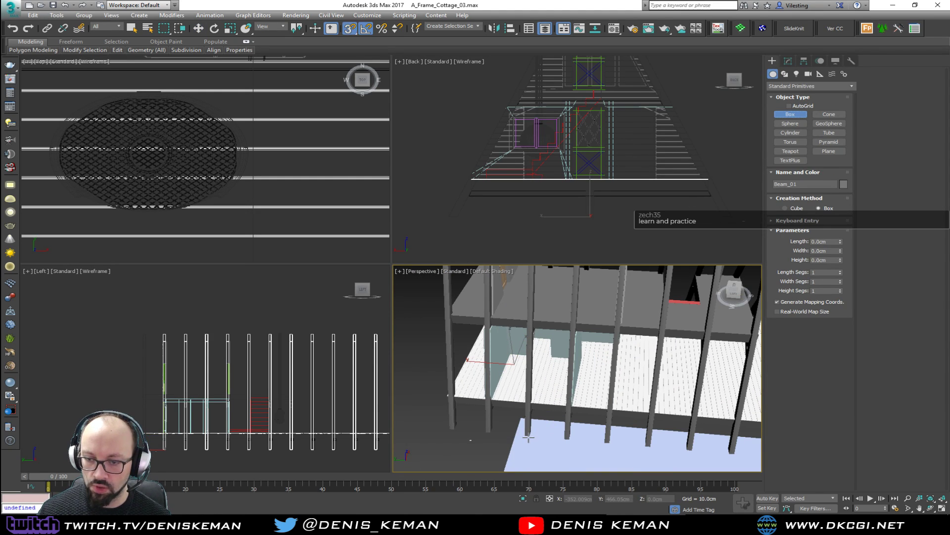
left_click(528, 438)
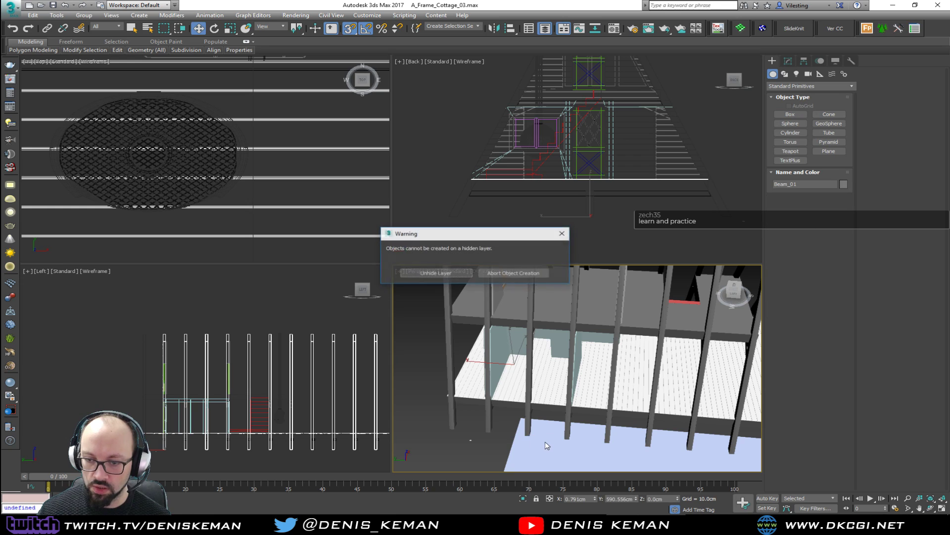
left_click(495, 273)
Step: Draw a snapped box between two neighbouring side beams' feet, about 106 cm long, 21 cm wide and 302 cm high
left_click(38, 90)
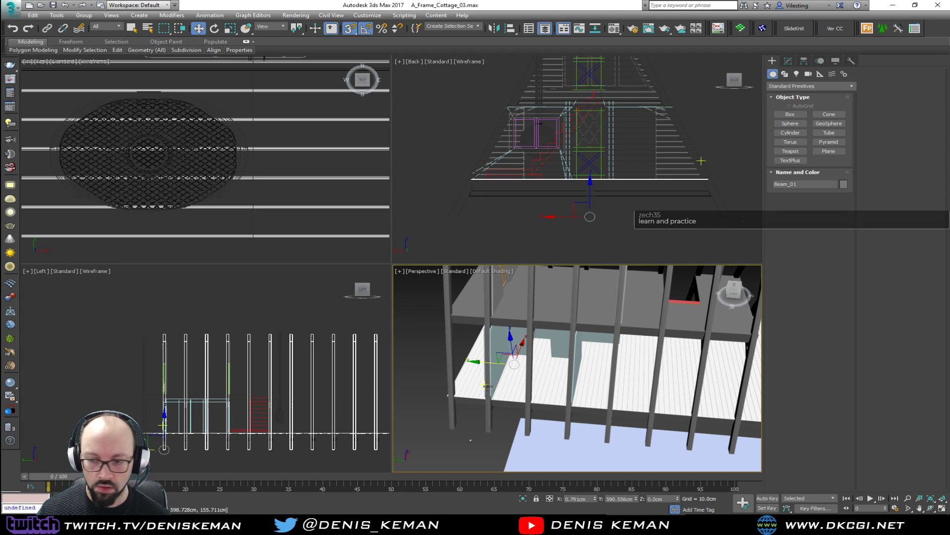
left_click(798, 117)
left_click_drag(602, 437, 567, 441)
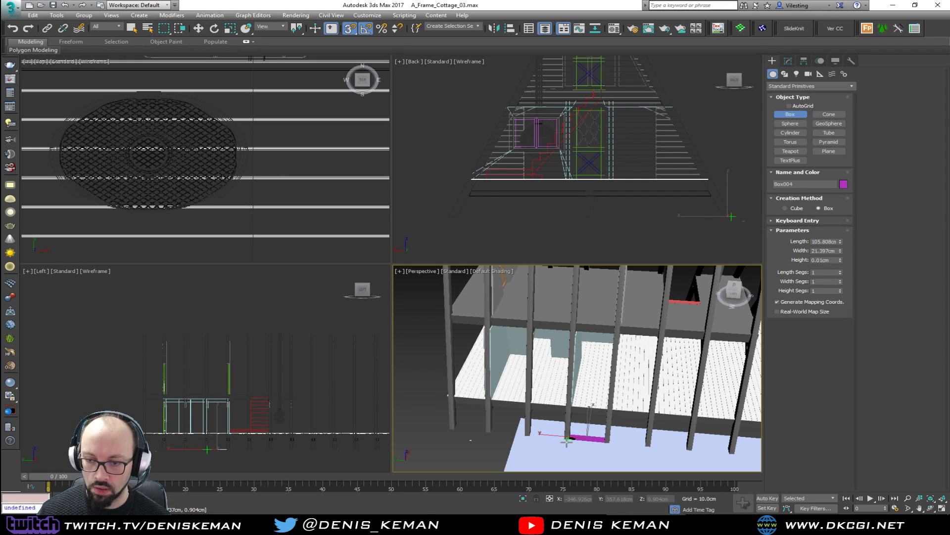
left_click(584, 352)
key("w")
middle_click_drag(585, 351, 541, 338, "alt")
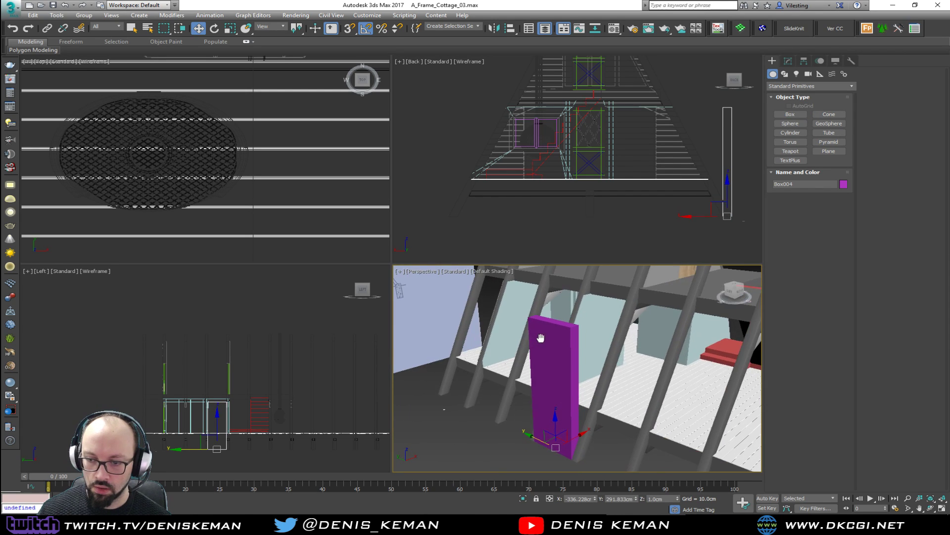
Step: Raise the box to second-floor height and snap it sideways to the floor slab's outer edge
scroll(540, 338, "down", 2)
left_click_drag(554, 389, 564, 289)
middle_click_drag(564, 289, 543, 394, "alt")
scroll(539, 391, "up", 3)
key("s")
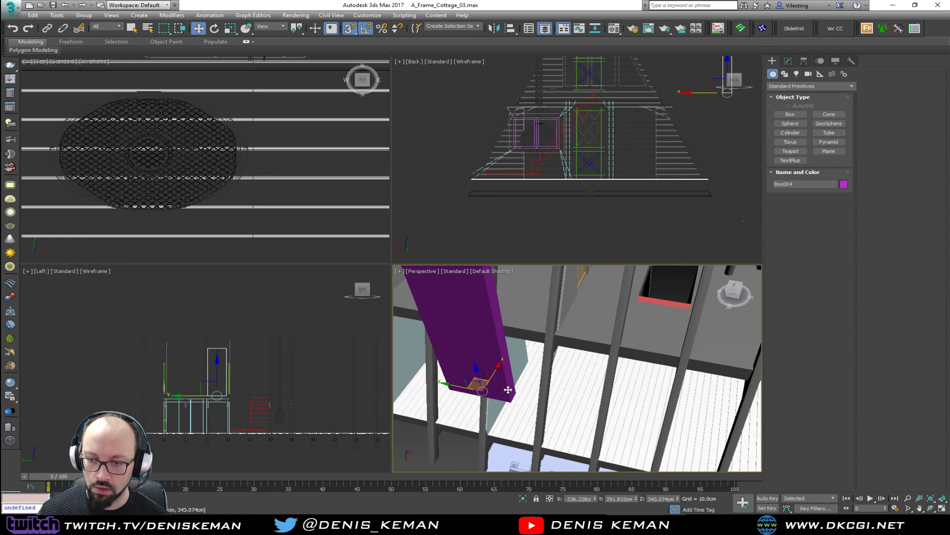
left_click_drag(510, 401, 549, 339)
middle_click_drag(549, 339, 536, 375, "alt")
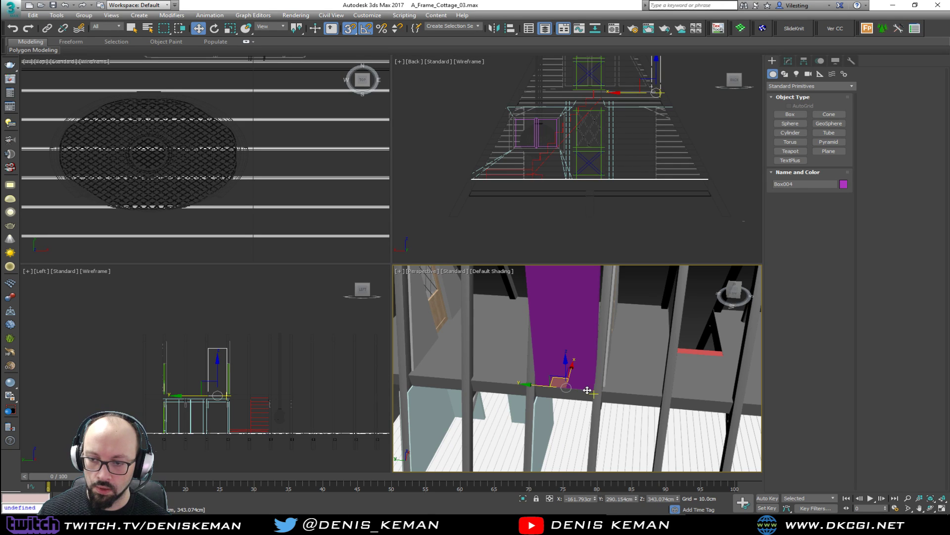
Step: Move the box one bay along the second floor's edge, snapping it between the adjacent pair of side beams
left_click_drag(587, 391, 527, 386)
middle_click_drag(529, 386, 488, 375, "alt")
key("s")
left_click_drag(525, 368, 504, 379)
middle_click_drag(502, 379, 515, 319, "alt")
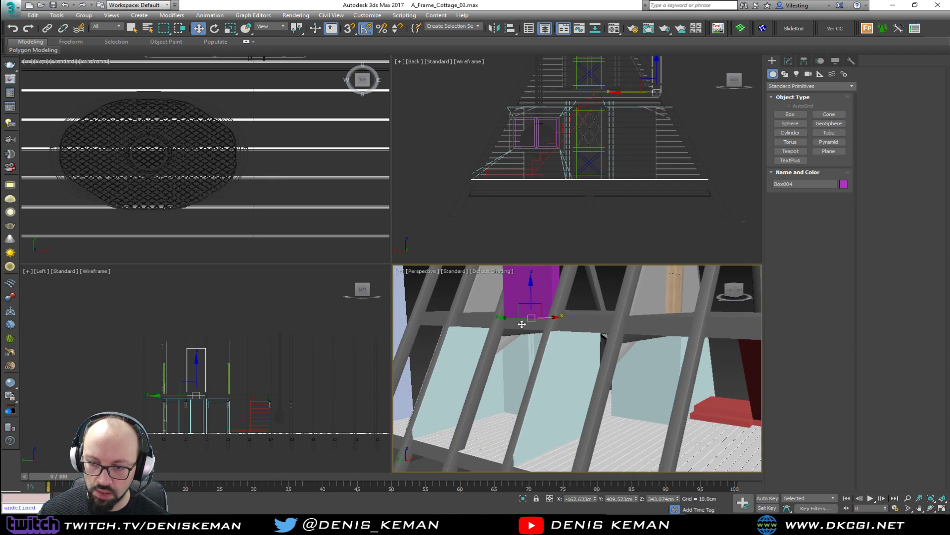
Step: Maximize the perspective view and raise the box to about 359 cm, near the second-floor slab's top edge
key("alt+w")
middle_click_drag(509, 276, 408, 303)
left_click_drag(356, 272, 363, 251)
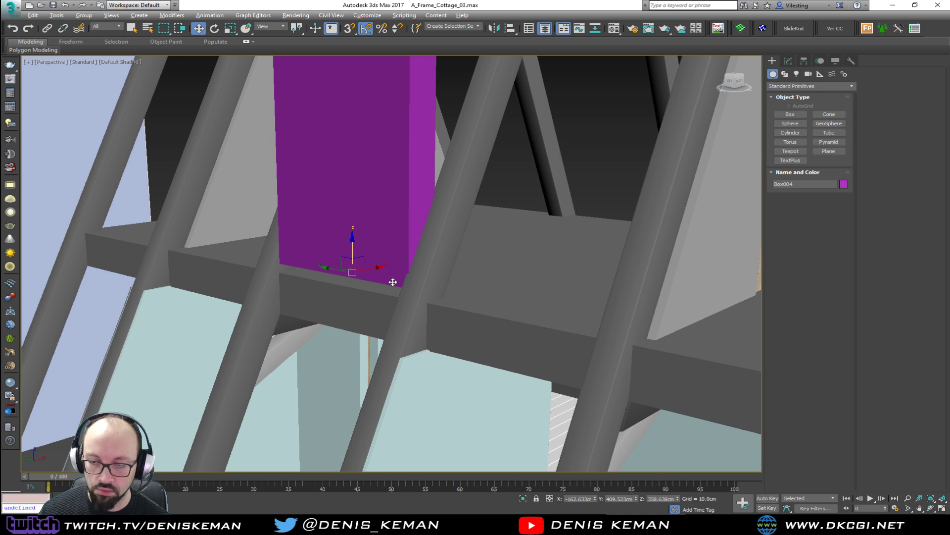
scroll(392, 281, "down", 4)
key("F3")
key("F3")
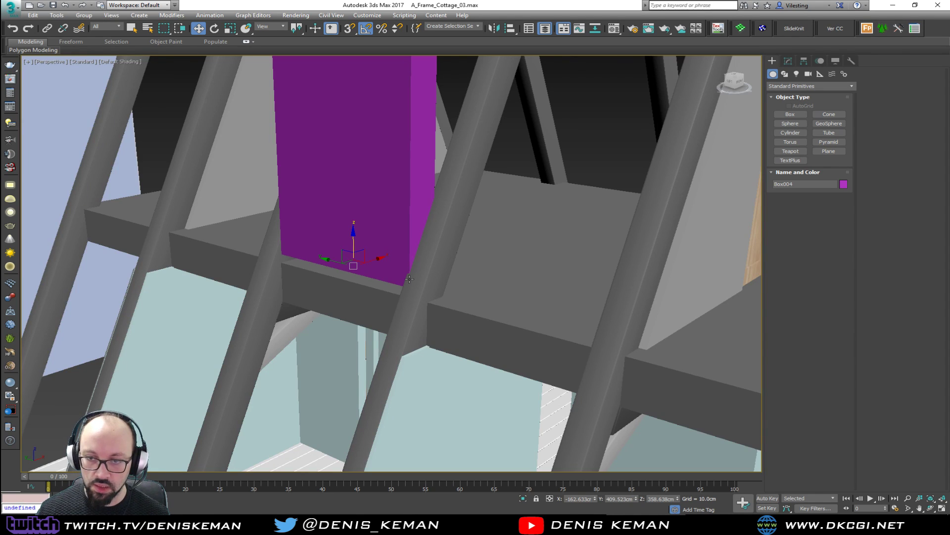
Step: Try to snap the box's base vertically to the second-floor slab, checking the fit from both sides
key("s")
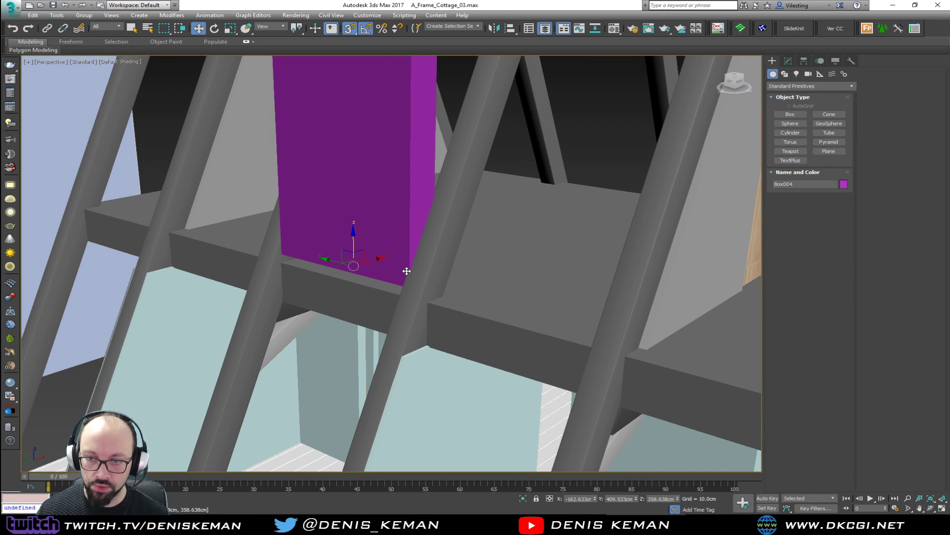
key("F3")
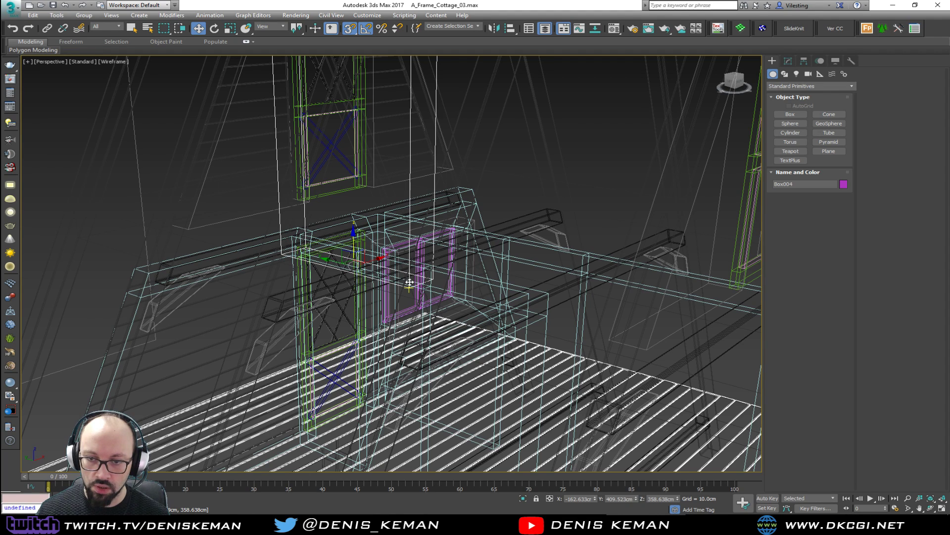
key("F3")
mouse_move(409, 282)
left_mouse_down()
mouse_move(426, 301)
mouse_move(431, 291)
mouse_move(429, 343)
left_mouse_up()
middle_click_drag(428, 343, 511, 281, "alt")
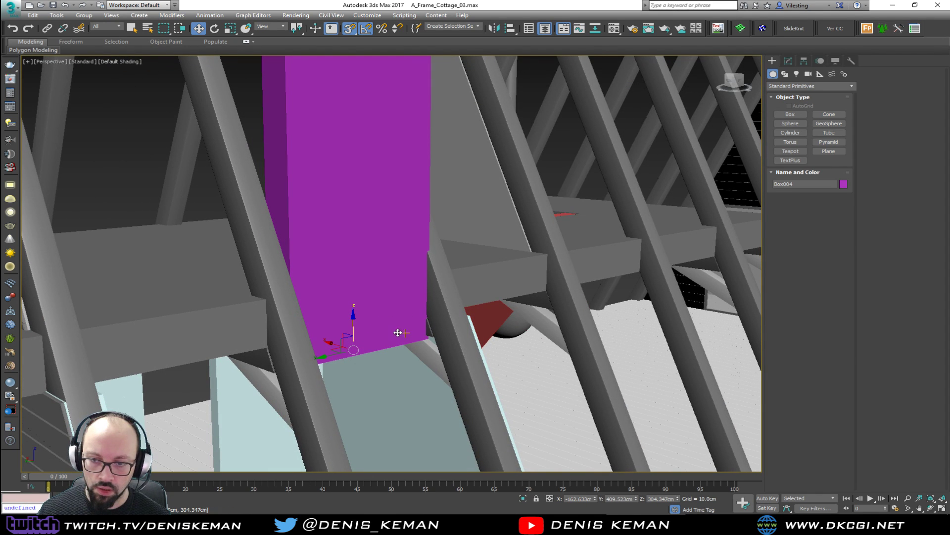
left_click_drag(424, 336, 427, 279)
middle_click_drag(427, 279, 371, 322, "alt")
middle_click_drag(491, 347, 434, 345, "alt")
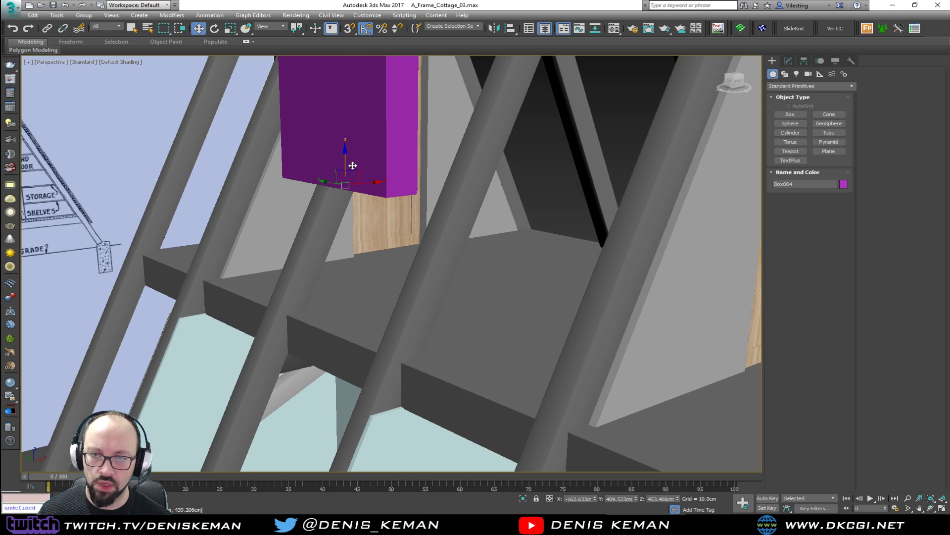
Step: Isolate the box with the second-floor slab, snap its base to the slab's top surface at about 352 cm, and end isolation
left_click_drag(346, 163, 334, 314)
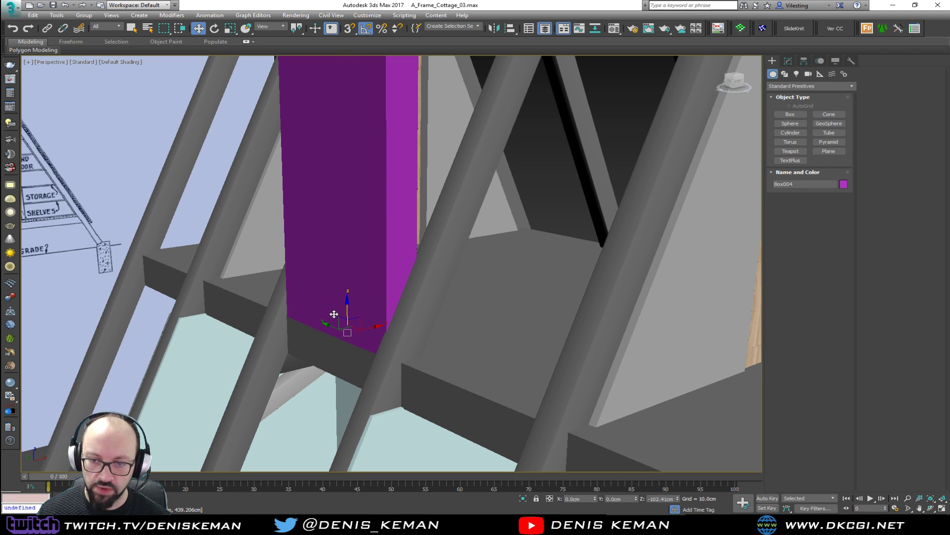
middle_click_drag(334, 314, 431, 286, "alt")
left_click(350, 369, "ctrl")
key("alt+q")
left_click(381, 377)
left_click(378, 294)
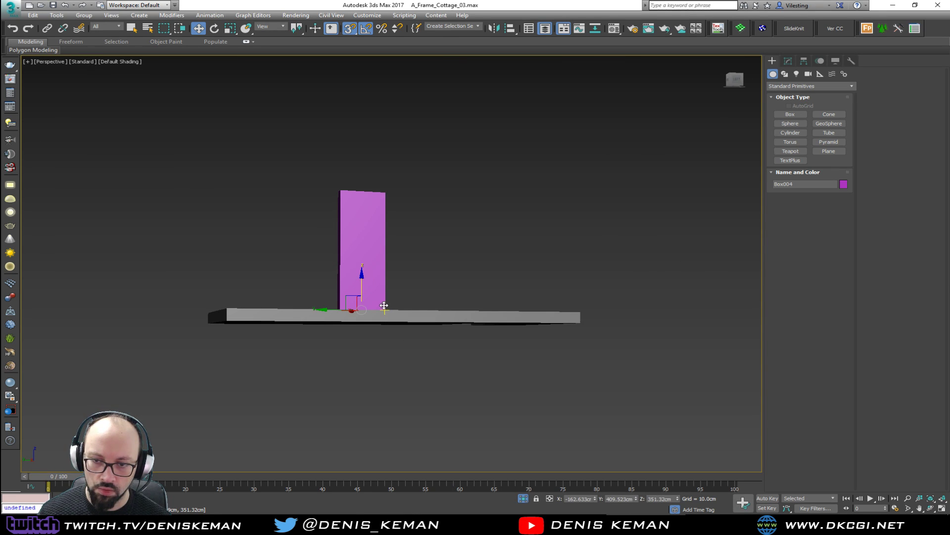
middle_click_drag(247, 306, 258, 322, "alt")
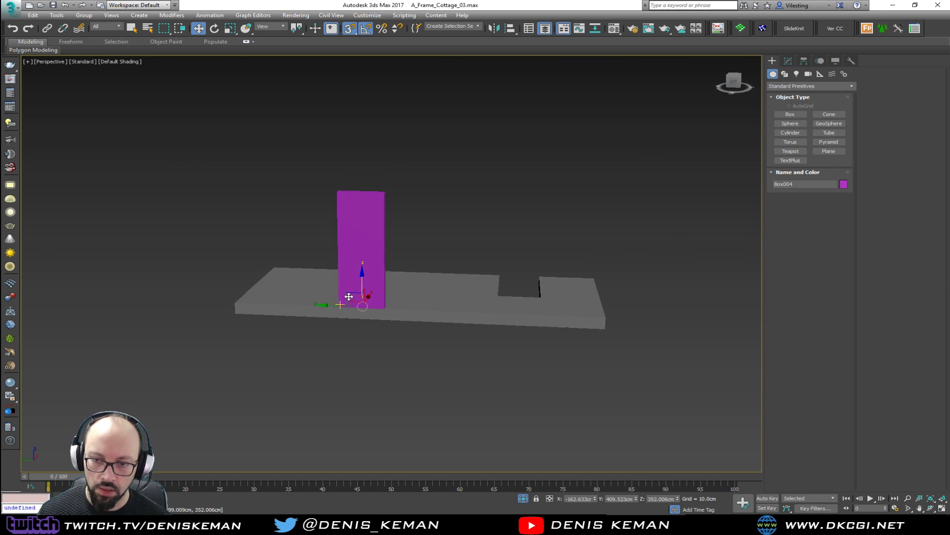
right_click(392, 250)
left_click(418, 204)
Step: Measure the box's overall dimensions with the Measure utility
middle_click_drag(419, 201, 798, 263, "alt")
scroll(386, 205, "down", 5)
middle_click_drag(386, 206, 394, 265)
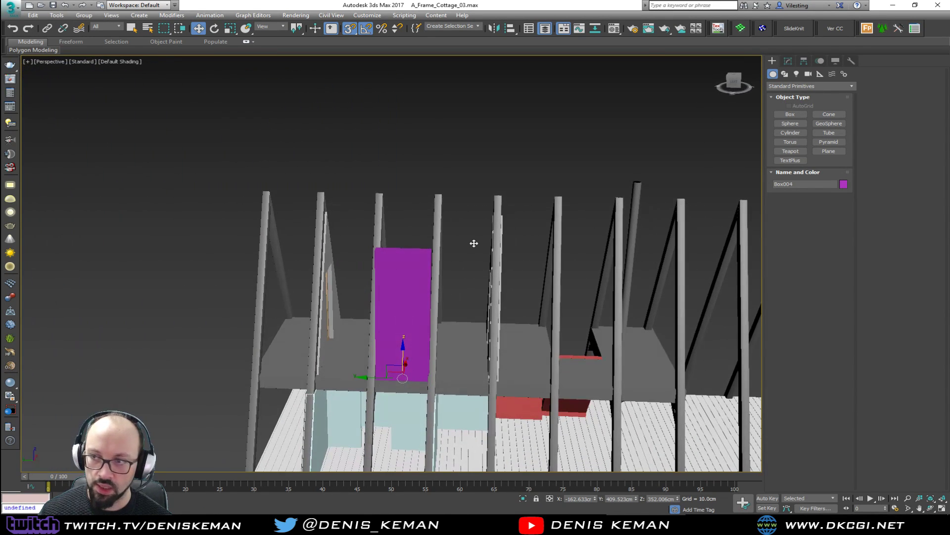
left_click(848, 63)
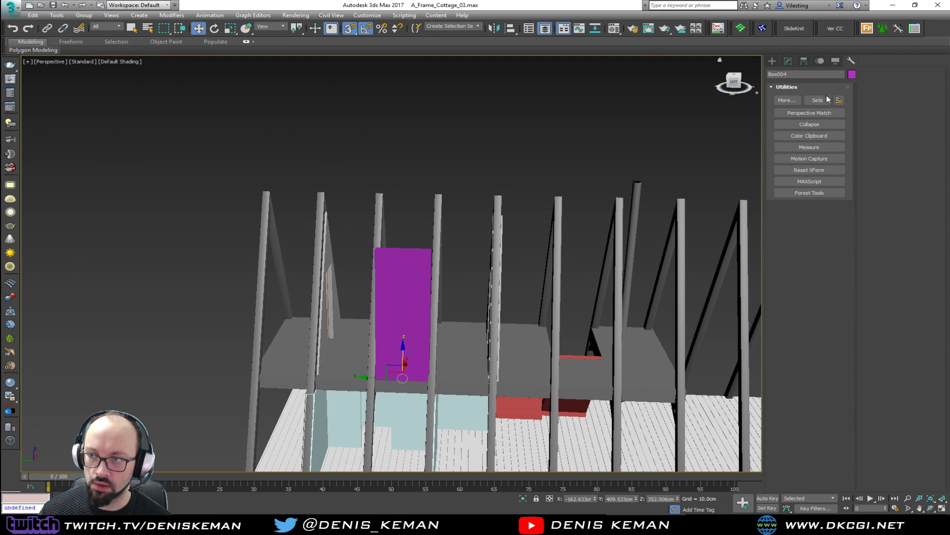
left_click(816, 145)
middle_click_drag(556, 349, 573, 303)
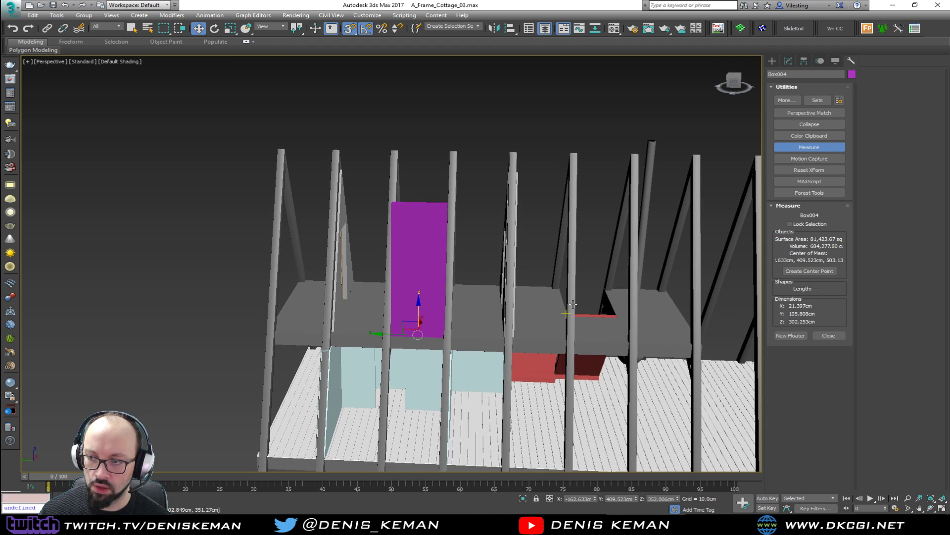
Step: Add an Edit Poly modifier to the box standing on the second-floor slab
scroll(464, 300, "up", 5)
key("r")
middle_click_drag(385, 358, 410, 349, "alt")
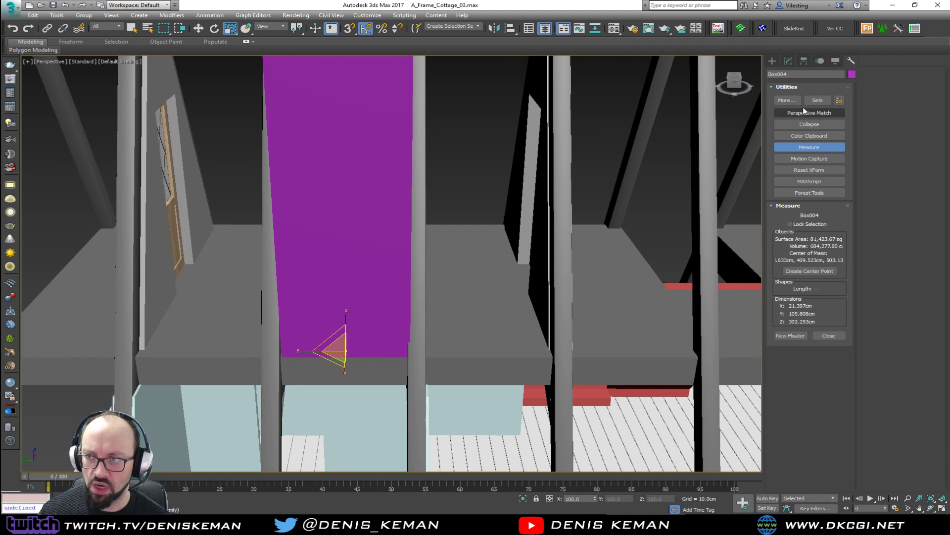
left_click(791, 64)
scroll(361, 237, "down", 5)
middle_click_drag(361, 295, 343, 274, "alt")
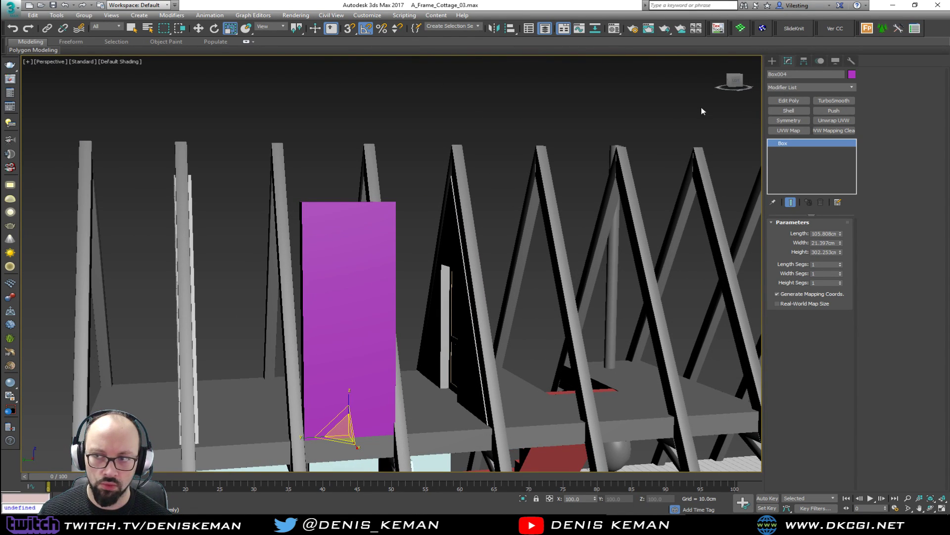
left_click(792, 100)
Step: Delete the box's other faces, keeping only the outward-facing panel between the side beams
middle_click_drag(331, 195, 376, 297)
key("4")
left_click(365, 334)
middle_click_drag(365, 334, 303, 307, "alt")
left_click(323, 306)
key("3")
left_click(357, 304)
key("Delete")
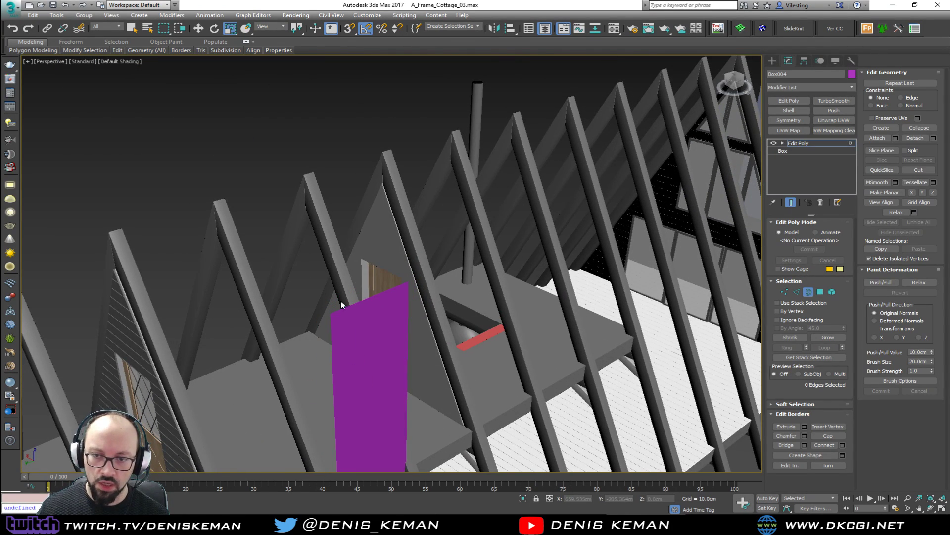
Step: Extend the panel's top edge straight up as a new face to a height of about 732 cm
key("2")
left_click(367, 297)
key("w")
left_click_drag(369, 270, 301, 177)
key("s")
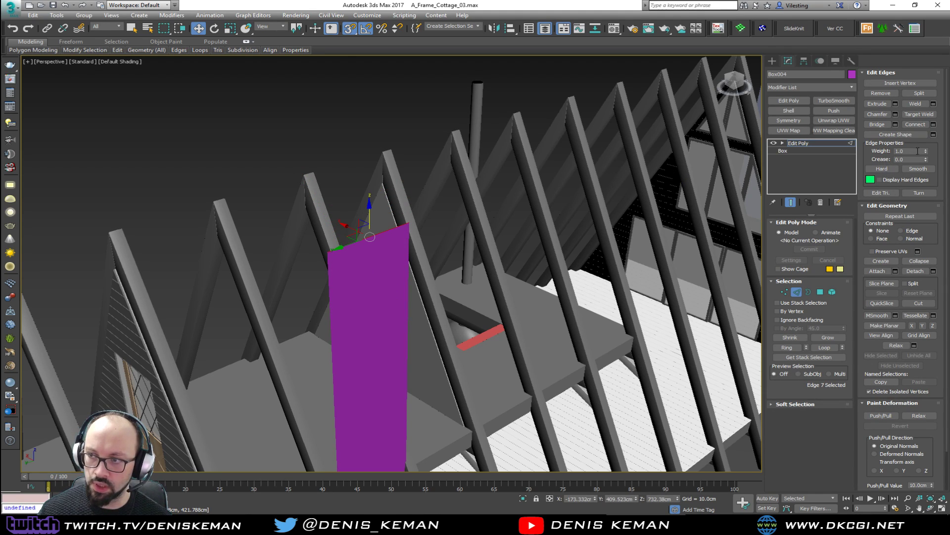
Step: Try to collapse the extended top edge into a single peak point
left_click(925, 262)
mouse_move(551, 299)
middle_mouse_down("alt")
mouse_move(430, 282)
mouse_move(433, 225)
mouse_move(402, 266)
mouse_move(537, 251)
mouse_move(514, 231)
mouse_move(535, 234)
mouse_move(475, 245)
middle_mouse_up("alt")
key("F4")
scroll(514, 228, "down", 3)
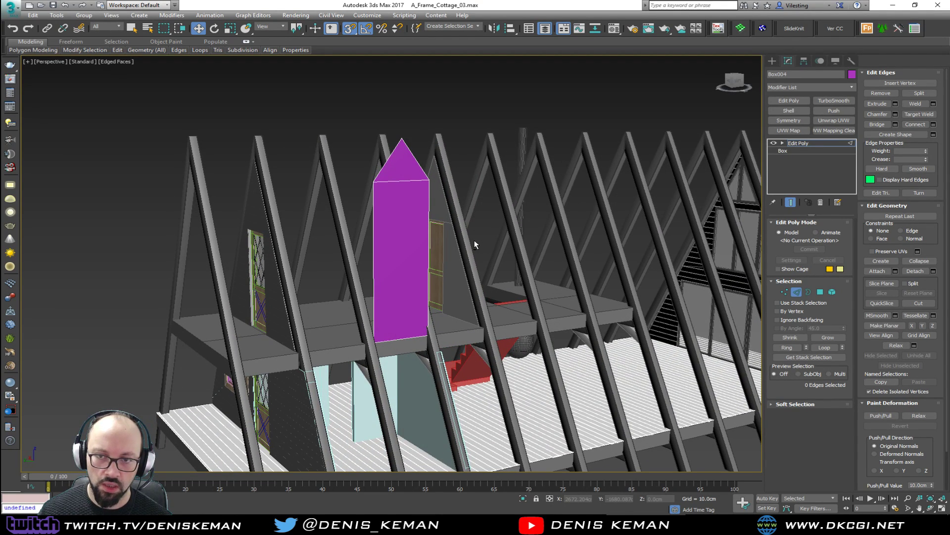
key("ctrl+z")
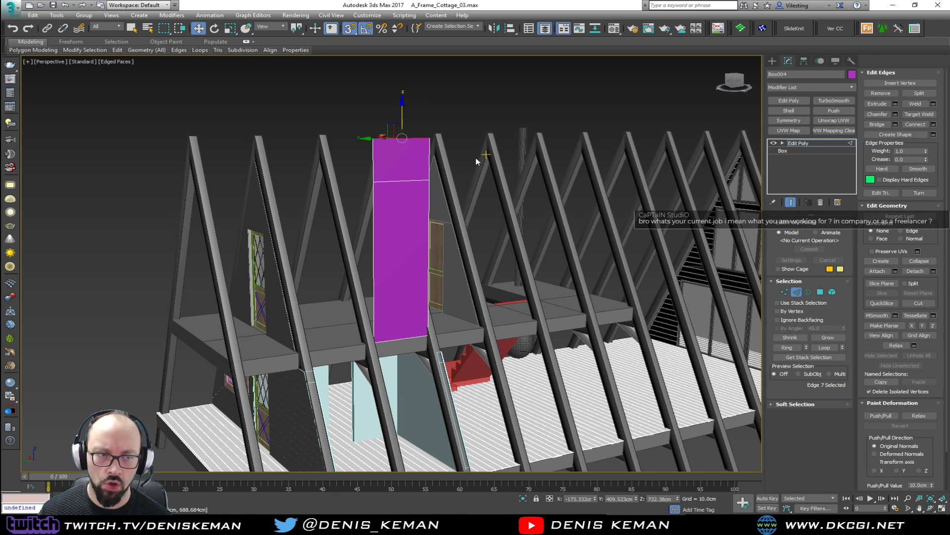
Step: Collapse the panel's two top vertices into a gable peak and lower the three gable vertices about 52 cm
middle_click_drag(414, 195, 405, 233, "alt")
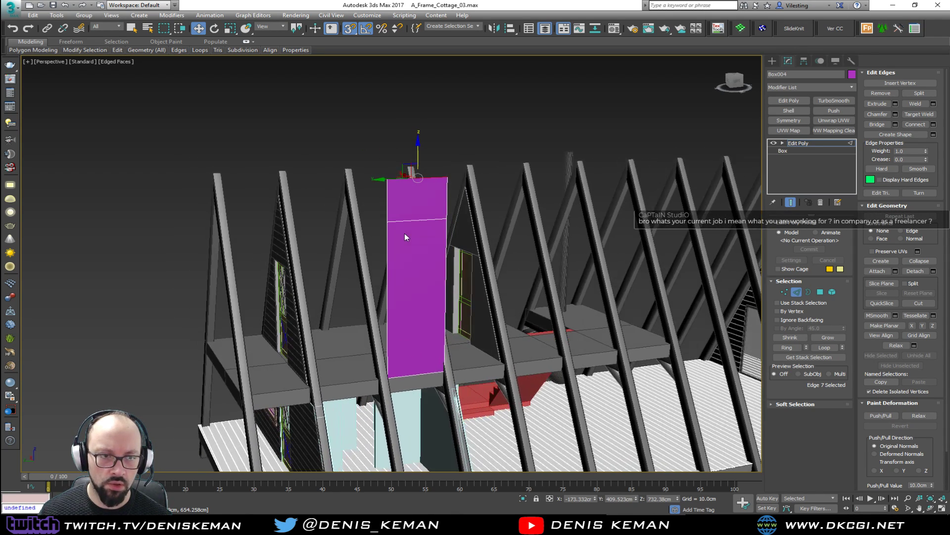
key("1")
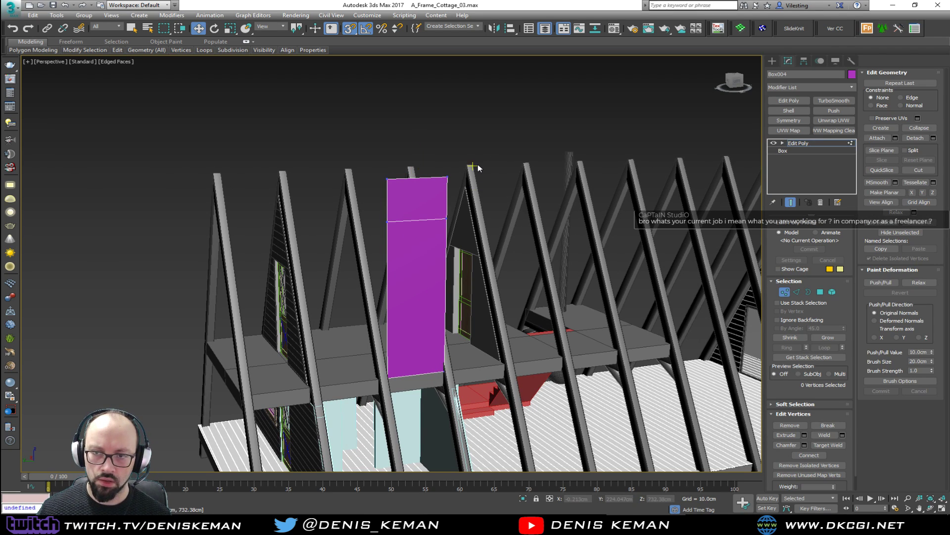
left_click_drag(491, 146, 373, 187)
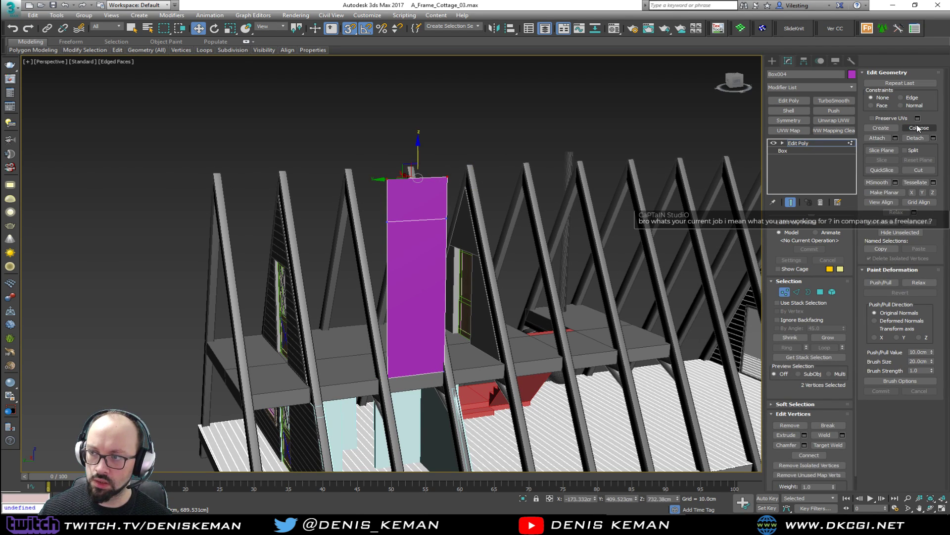
key("ctrl+alt+c")
left_click_drag(360, 245, 360, 243)
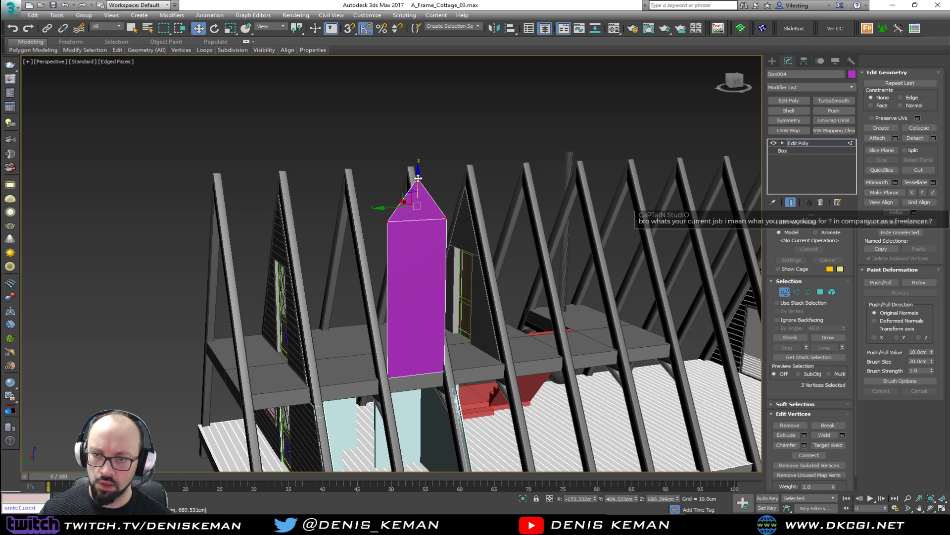
left_click_drag(420, 176, 408, 204)
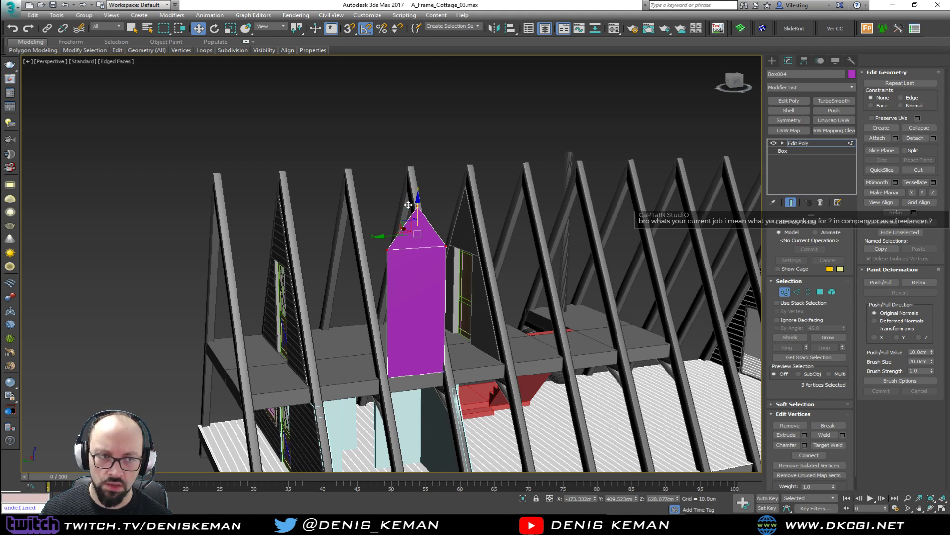
Step: Extrude the gabled panel's border horizontally into the house, to about 4 cm on X
middle_click_drag(409, 206, 421, 212, "alt")
key("3")
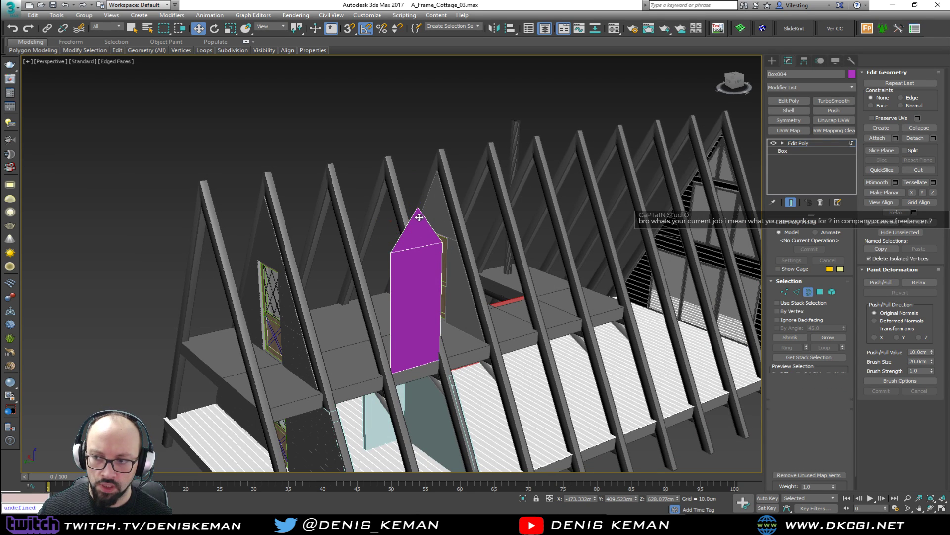
left_click(398, 243)
middle_click_drag(397, 242, 411, 275, "alt")
left_click_drag(395, 283, 308, 260, "shift")
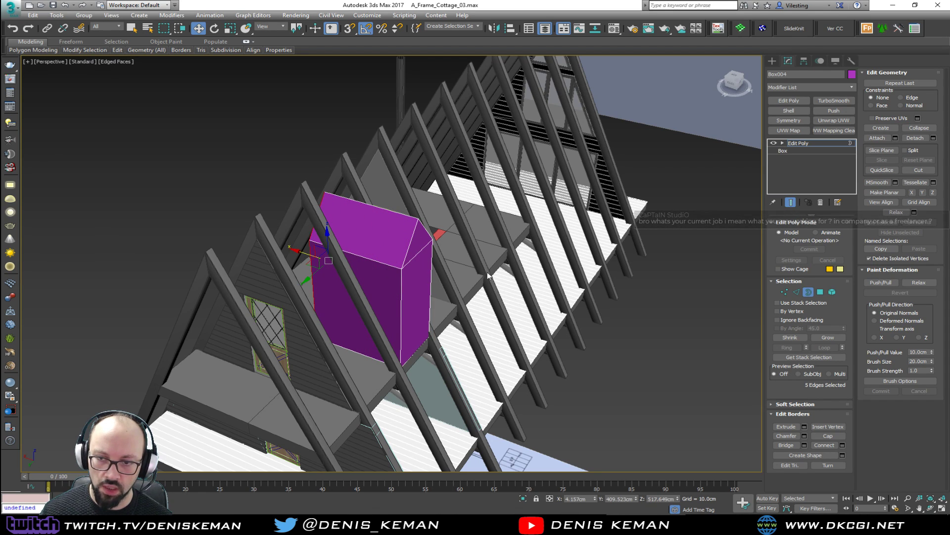
left_click(807, 292)
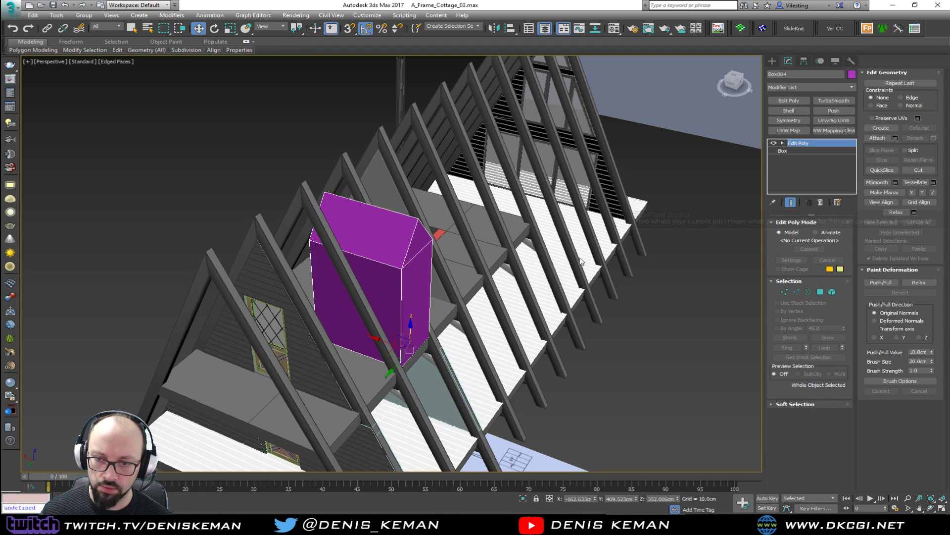
Step: Unhide all objects, isolate the dormer volume with the adjoining red roof panel, and frame them in a maximized back view
right_click(413, 239)
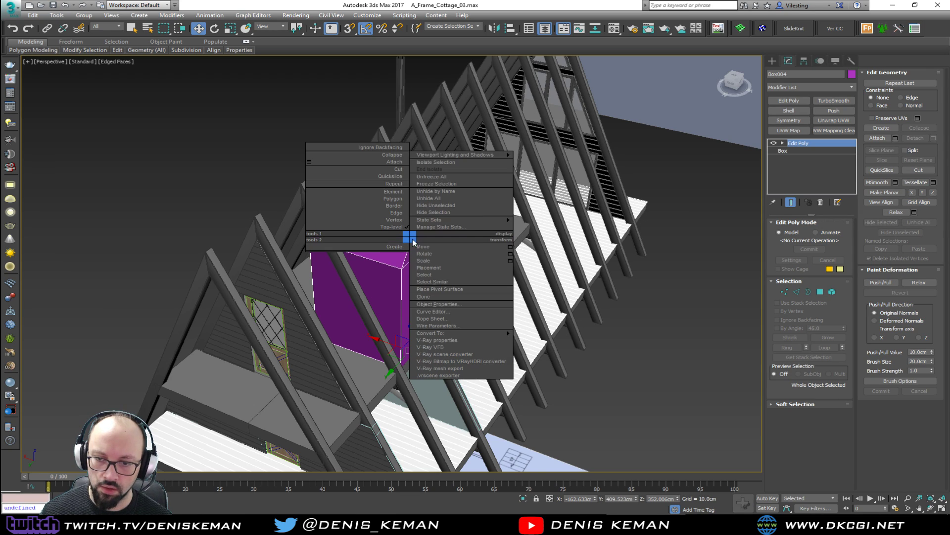
left_click(450, 198)
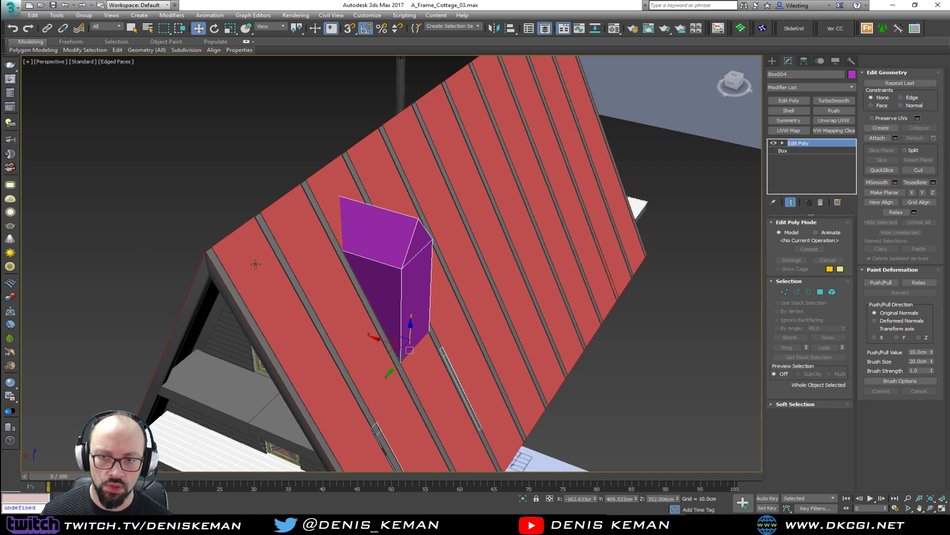
left_click(322, 192, "ctrl")
key("alt+q")
left_click(532, 345)
left_click(332, 298)
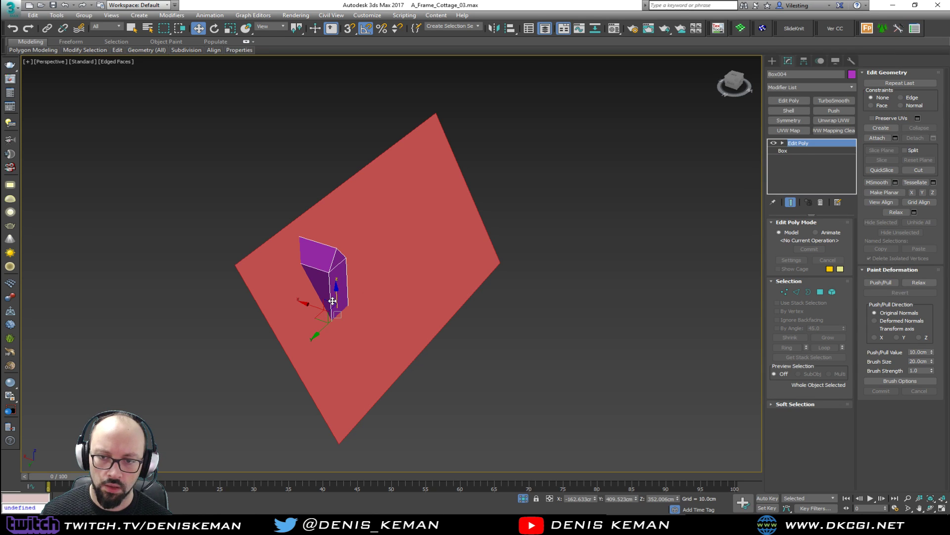
key("alt+w")
right_click(588, 200)
key("z")
key("alt+w")
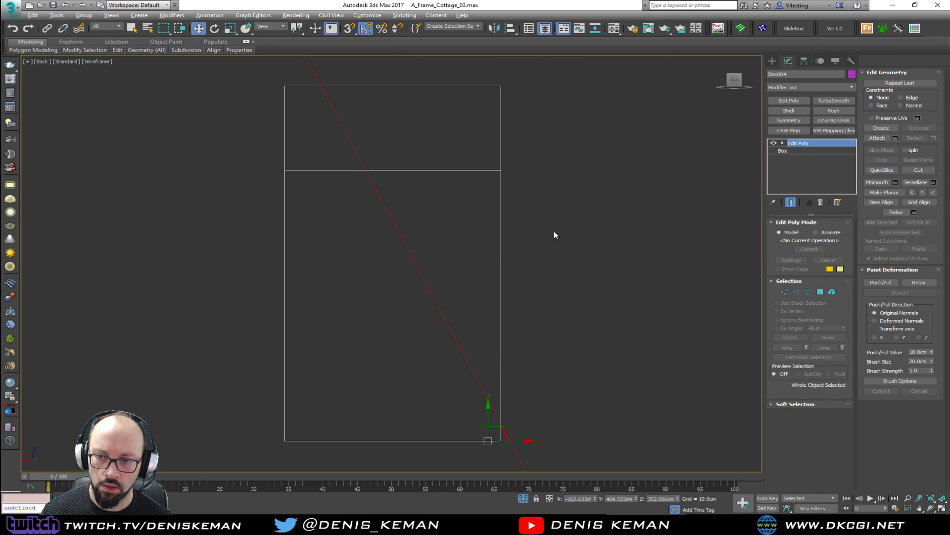
middle_click_drag(498, 250, 503, 263)
Step: Slice the dormer volume along the roof slope using a slice plane rotated and moved onto the roof line
key("2")
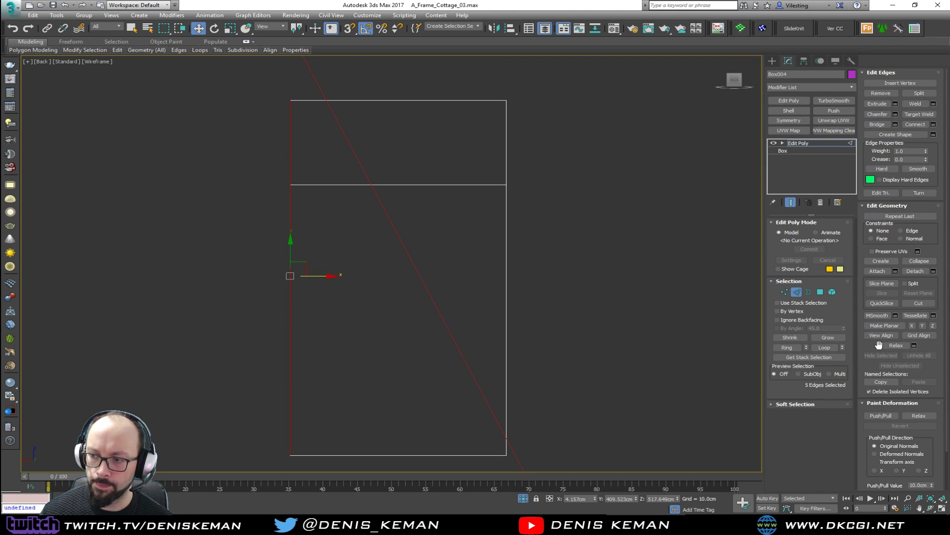
key("alt+c")
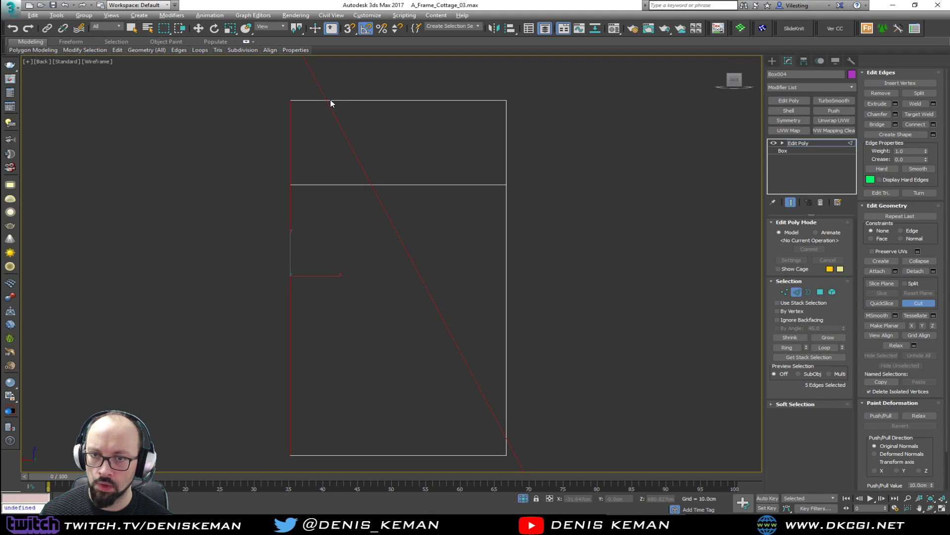
right_click(499, 431)
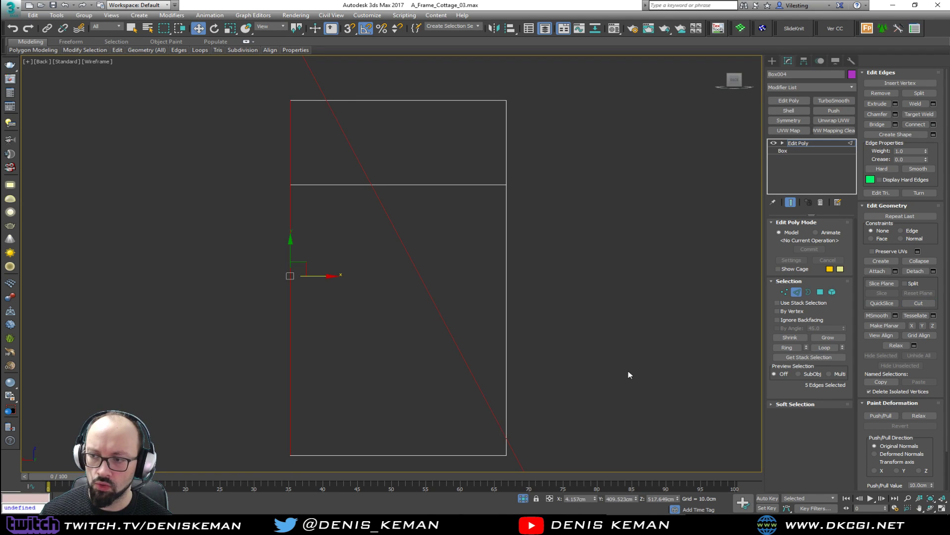
left_click(881, 283)
key("e")
left_click_drag(524, 435, 530, 465)
key("w")
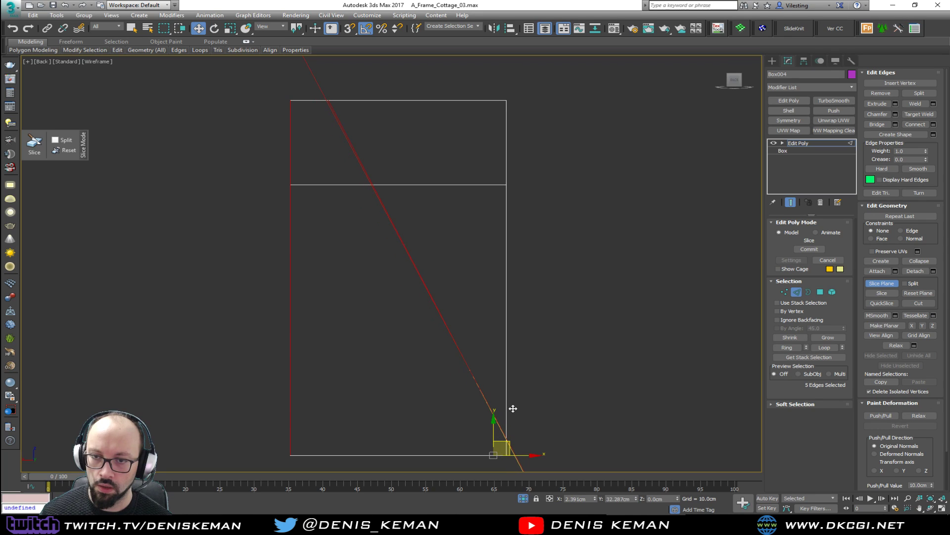
key("e")
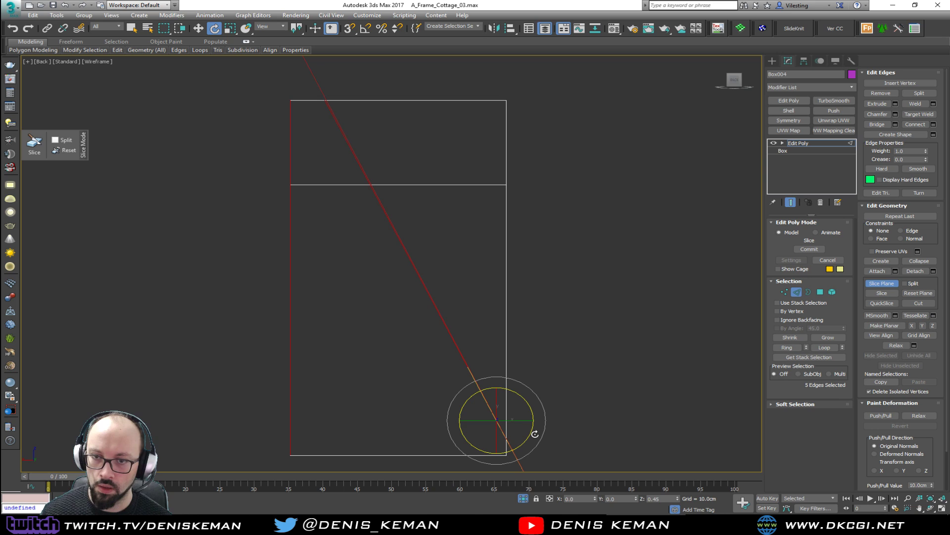
key("w")
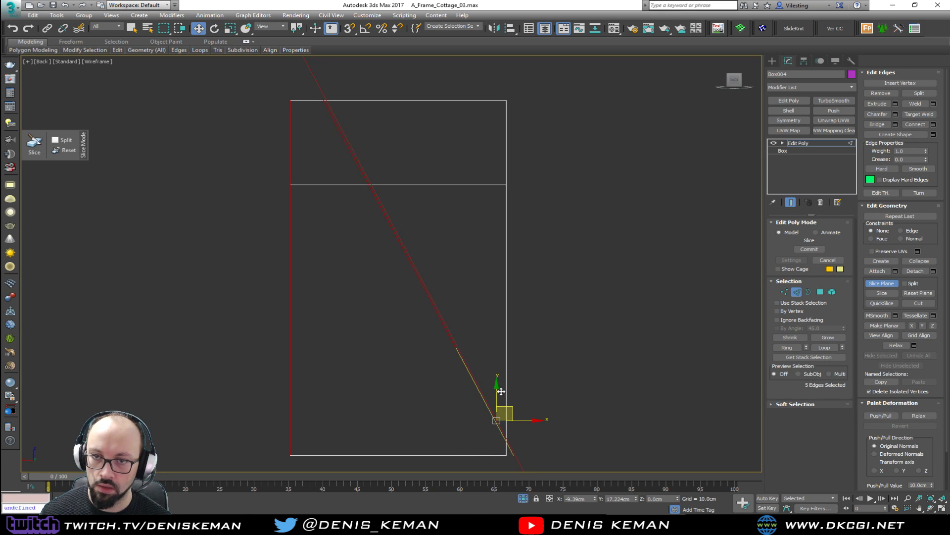
left_click_drag(513, 409, 501, 392)
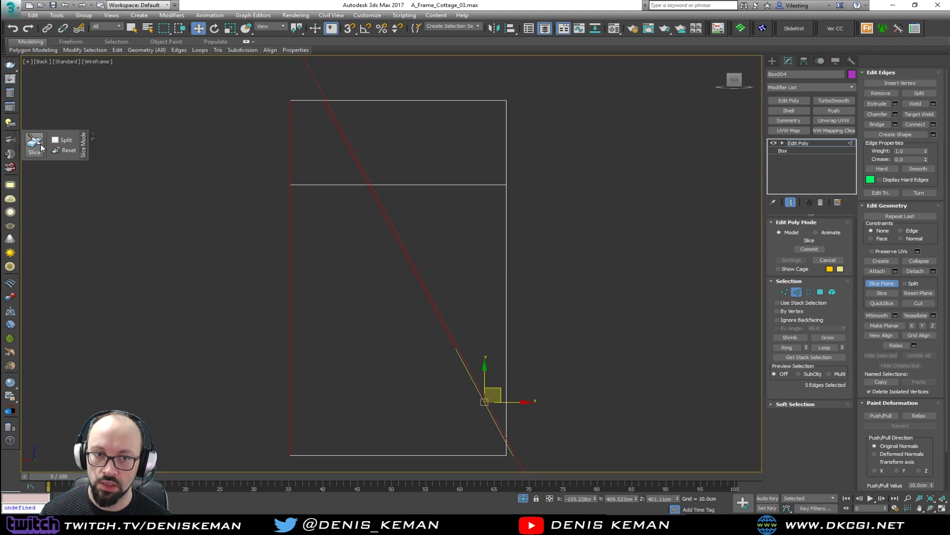
left_click(41, 147)
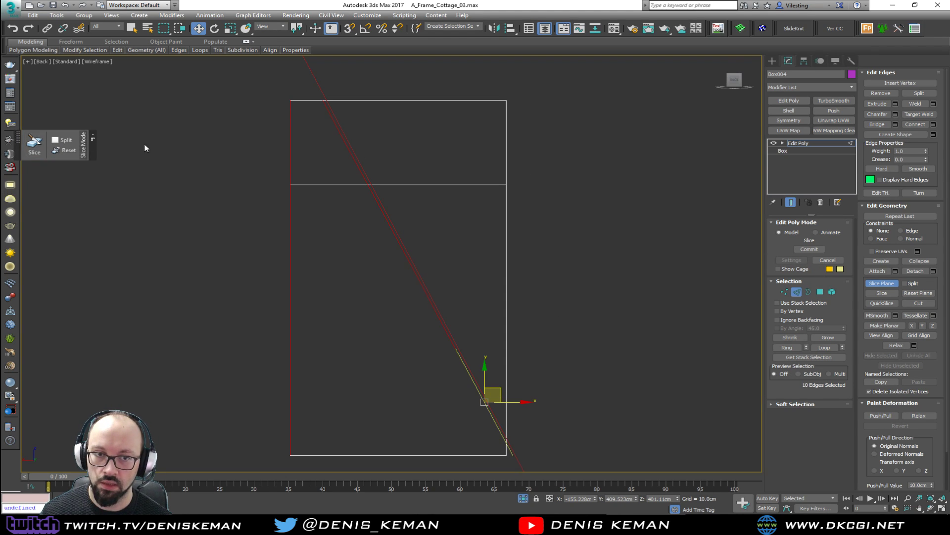
left_click(874, 286)
Step: Delete the dormer polygons on the inner side of the slice, including the leftover strip along the base
key("2")
key("4")
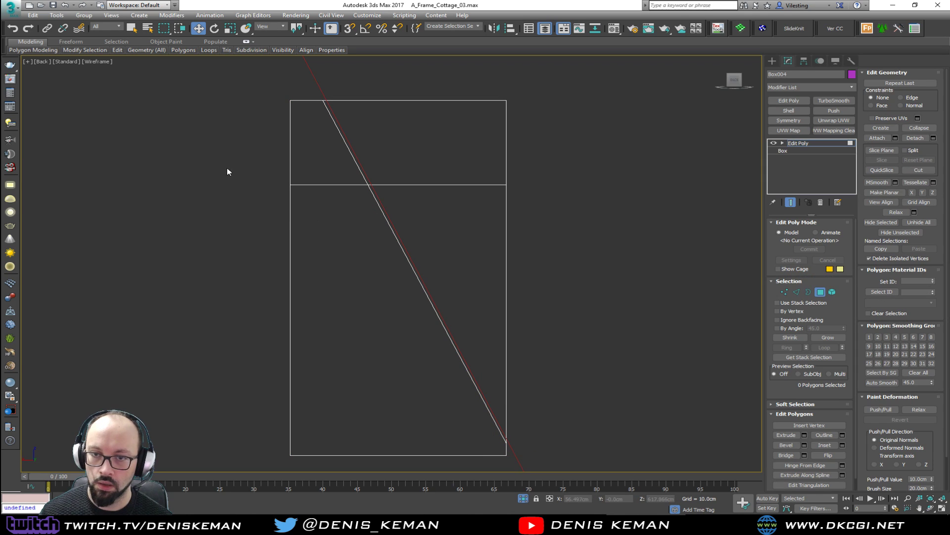
left_click_drag(227, 170, 320, 238)
middle_click_drag(320, 238, 313, 205)
key("Delete")
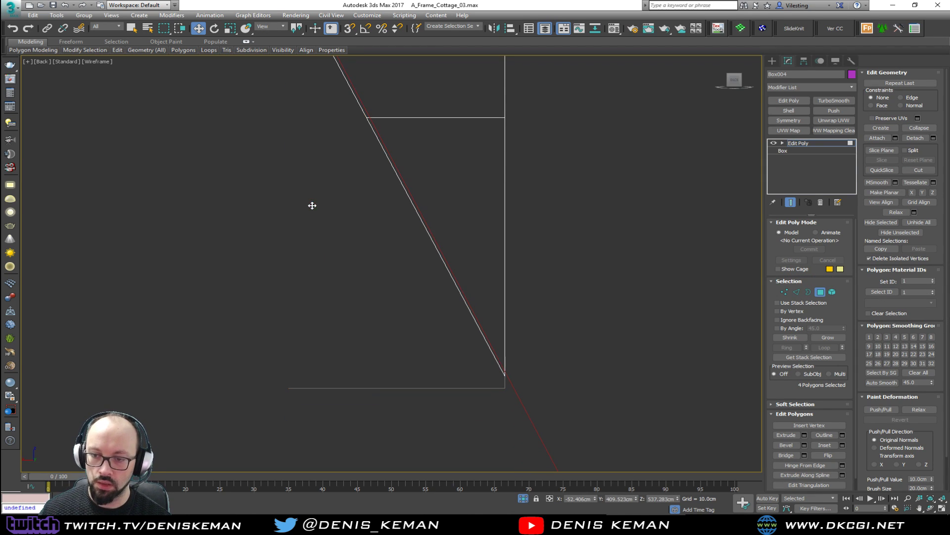
left_click_drag(205, 337, 396, 421)
key("Delete")
left_click_drag(503, 380, 506, 378)
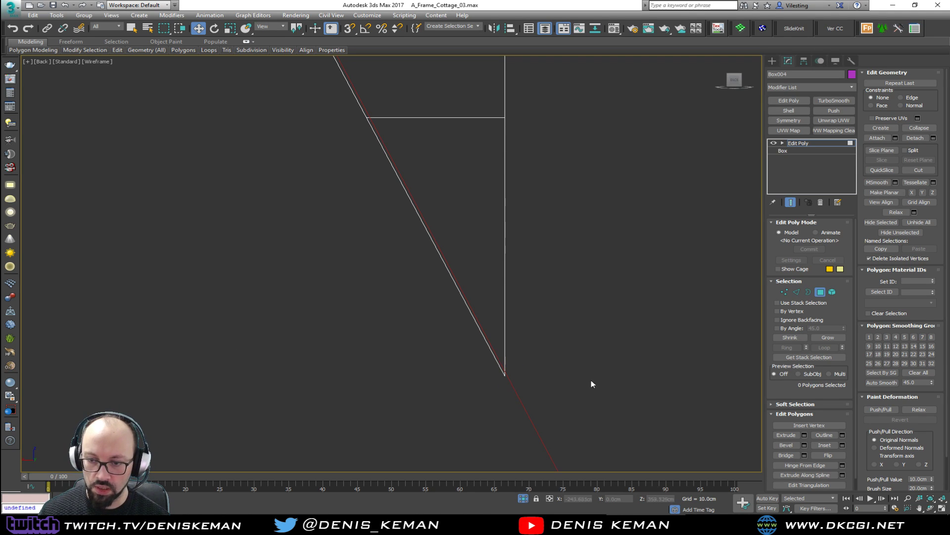
left_click(819, 293)
Step: Return to the maximized perspective view, end isolation, and check how the trimmed dormer meets the roof
key("alt+w")
middle_click(560, 361)
key("alt+w")
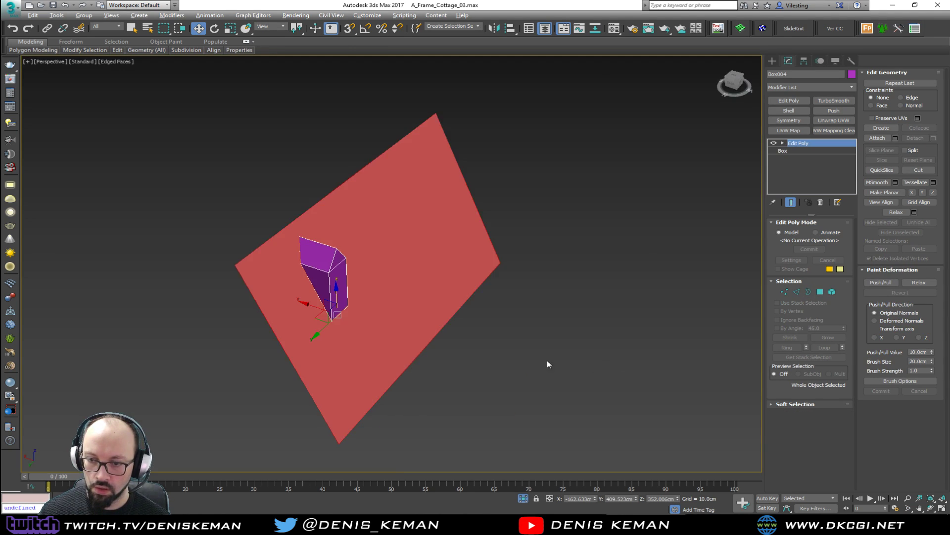
middle_click_drag(560, 361, 493, 350, "alt")
middle_click_drag(287, 279, 323, 261, "alt")
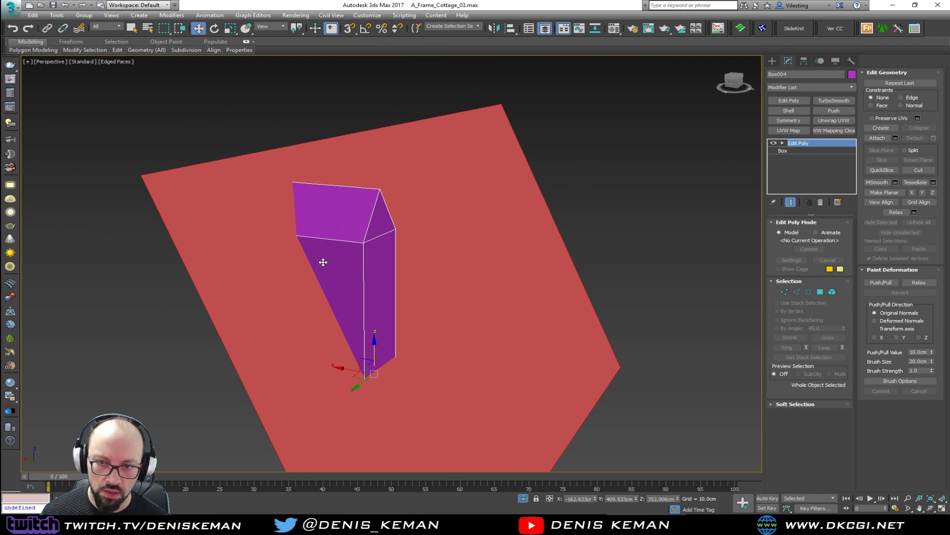
right_click(376, 279)
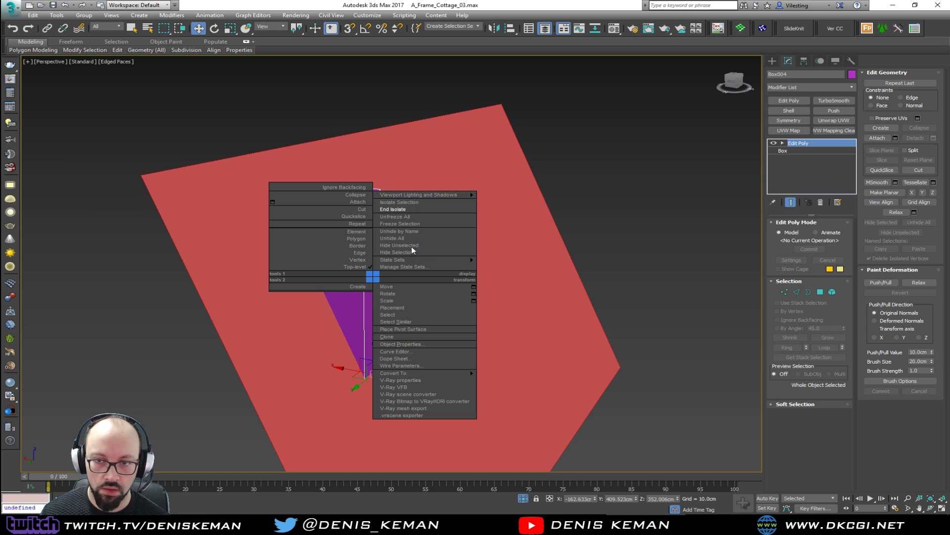
left_click(415, 210)
middle_click_drag(415, 280, 375, 268, "alt")
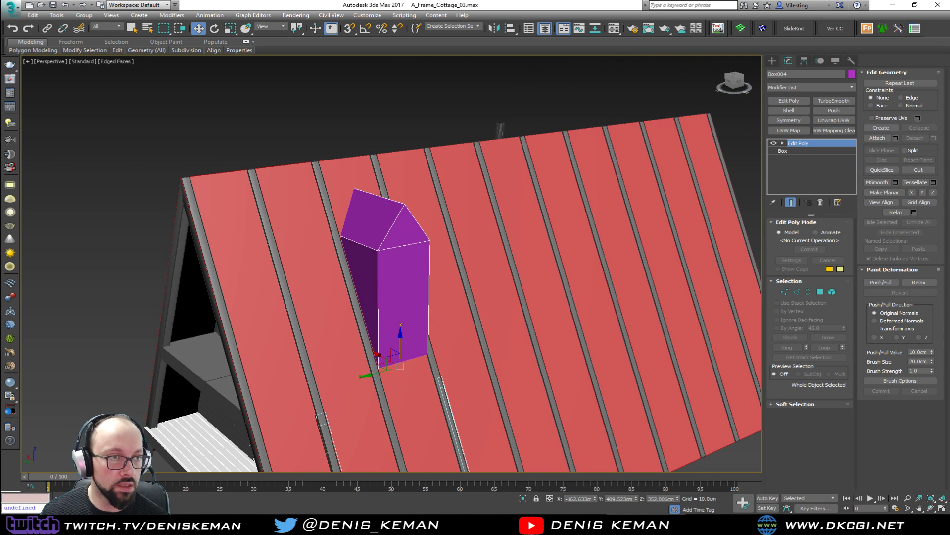
Step: Hide the red roof panels again to expose the beams around the dormer
key("ctrl+z")
mouse_move(436, 278)
middle_mouse_down("alt")
mouse_move(316, 290)
mouse_move(457, 279)
mouse_move(454, 340)
mouse_move(327, 280)
mouse_move(324, 290)
mouse_move(447, 289)
middle_mouse_up("alt")
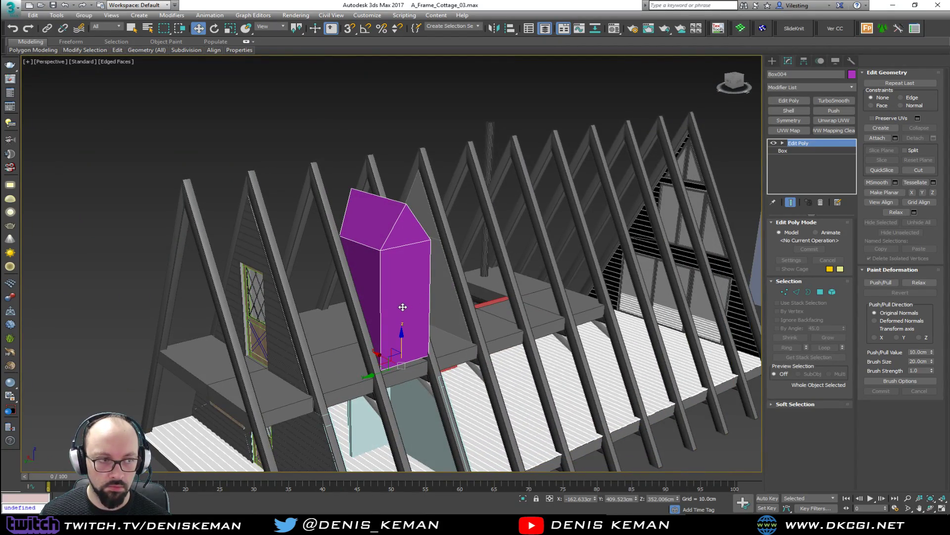
scroll(402, 307, "up", 5)
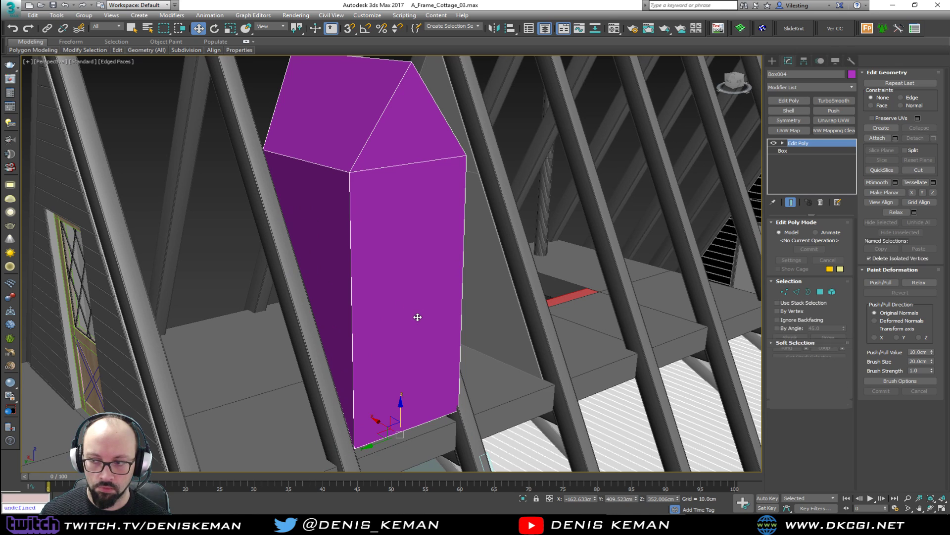
Step: Insert two horizontal edge loops across the dormer's front wall to mark the window's upper and lower limits
key("4")
middle_click_drag(416, 315, 398, 278, "alt")
key("alt+s")
left_click(378, 177)
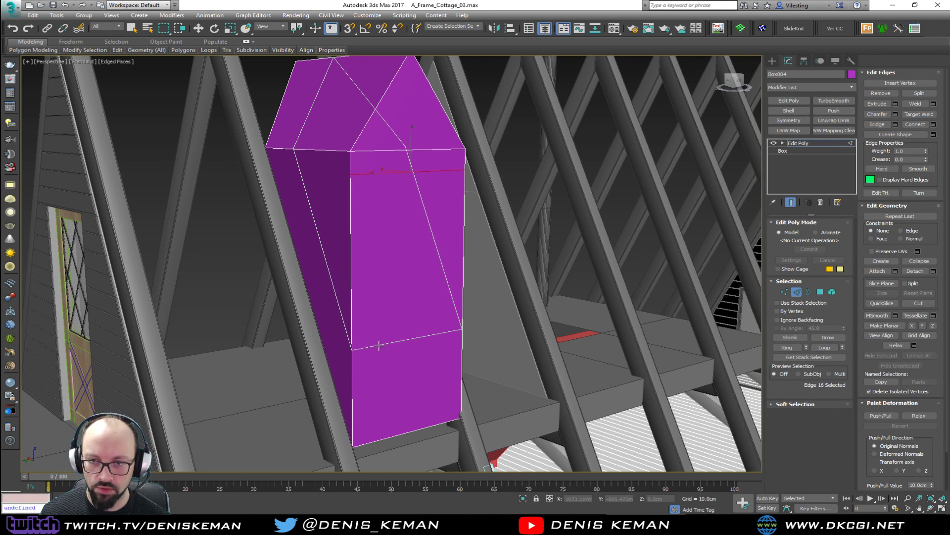
left_click(380, 345)
Step: Remove the extra loop edges on the dormer's sides and roof, keeping the horizontal edge on the front wall
key("w")
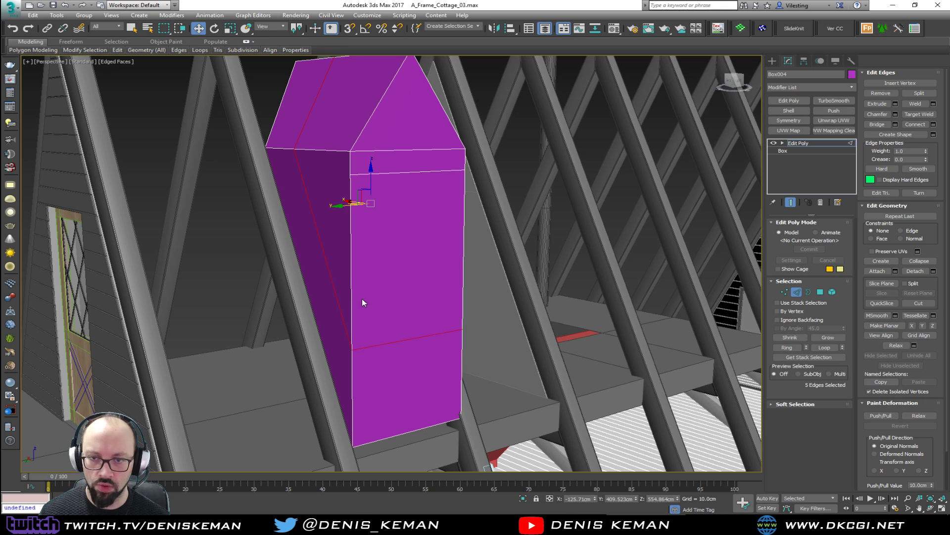
left_click(382, 343, "alt")
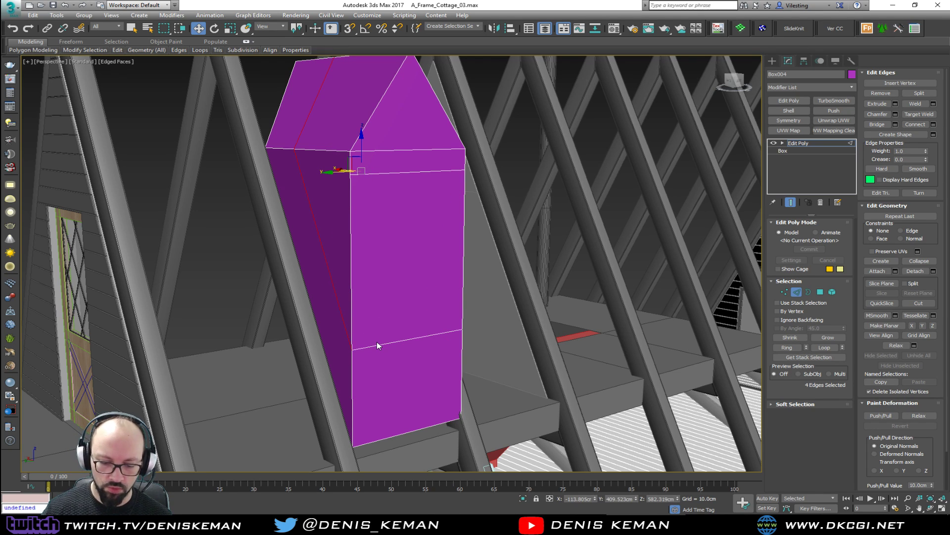
key("4")
Step: Inset the front wall polygon between the two horizontal edges by 5 cm
left_click(393, 265)
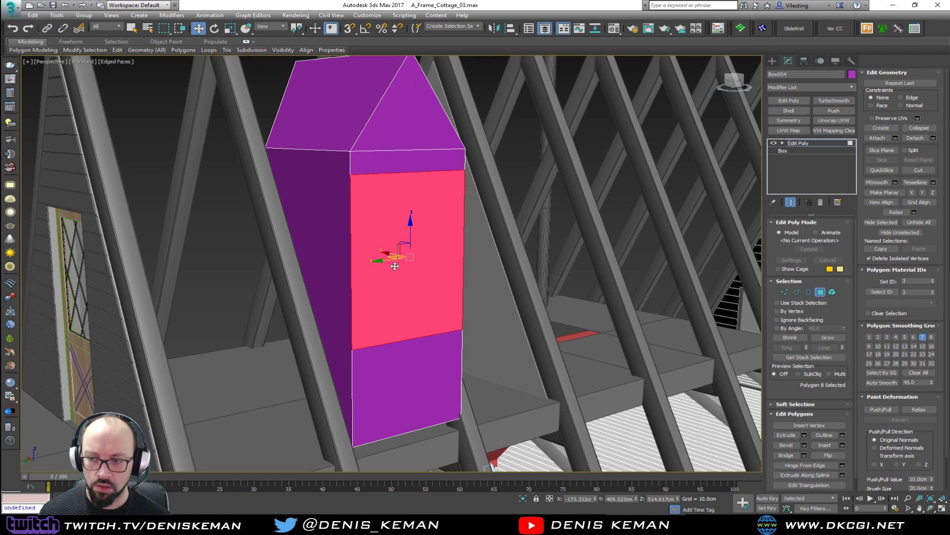
middle_click_drag(393, 266, 837, 399, "alt")
left_click(843, 445)
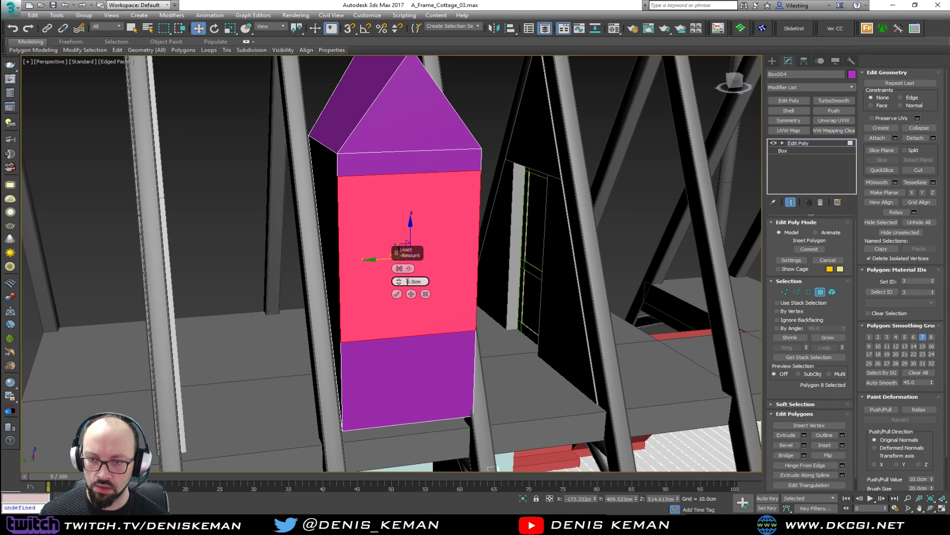
type("5")
key("Return")
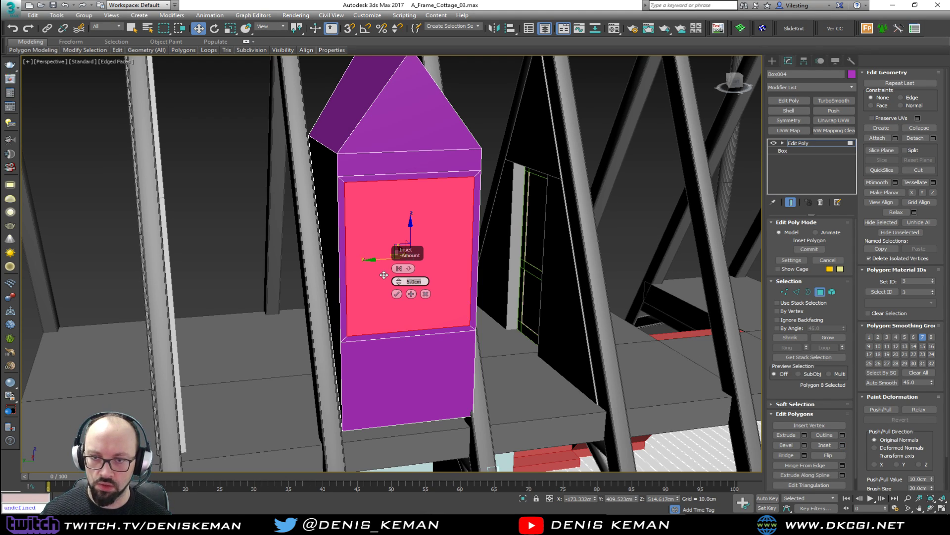
left_click(397, 294)
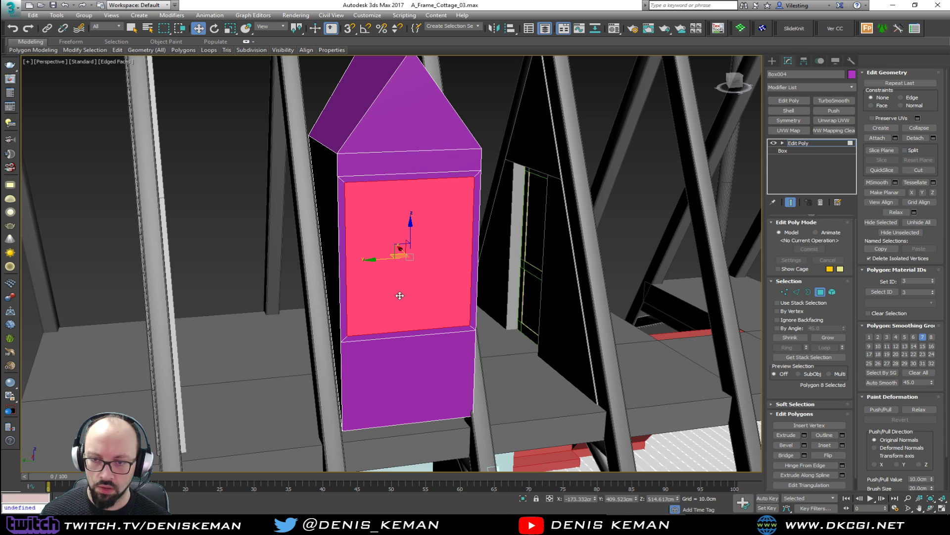
Step: Detach the inset window polygon from the dormer's front wall as a separate object, leaving an open window hole
middle_click_drag(399, 295, 412, 298, "alt")
left_click(916, 137)
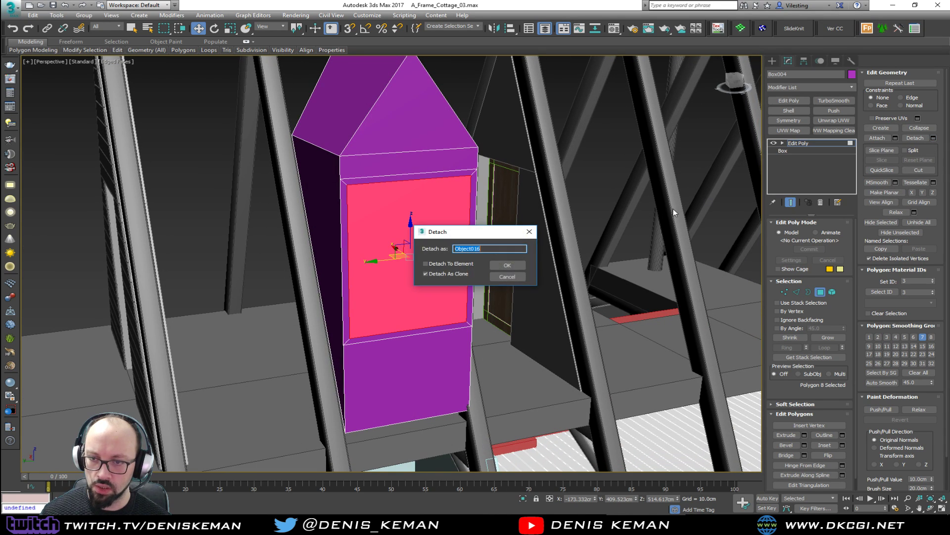
left_click(503, 265)
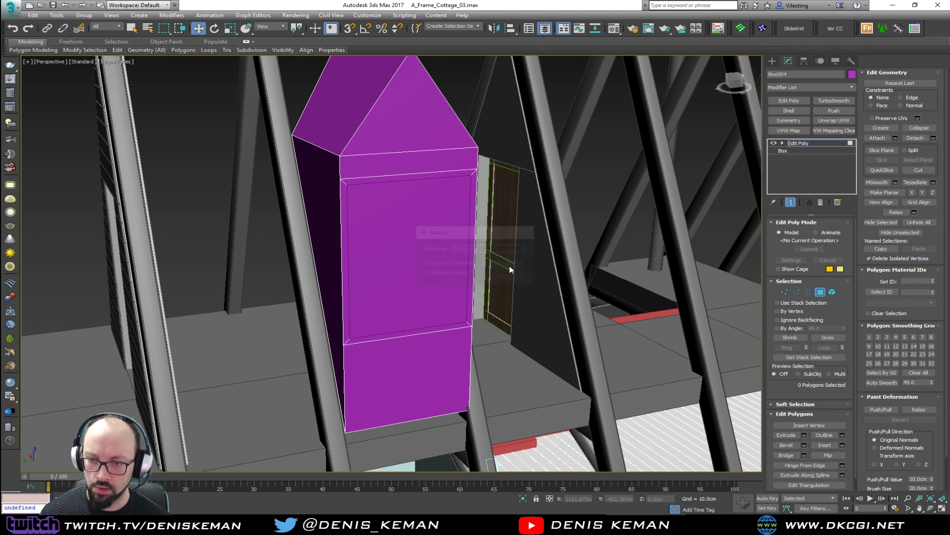
left_click(820, 291)
Step: Isolate the dormer and give it a Shell with a 5 cm inner amount and straightened corners
key("alt+q")
middle_click_drag(456, 312, 490, 309, "alt")
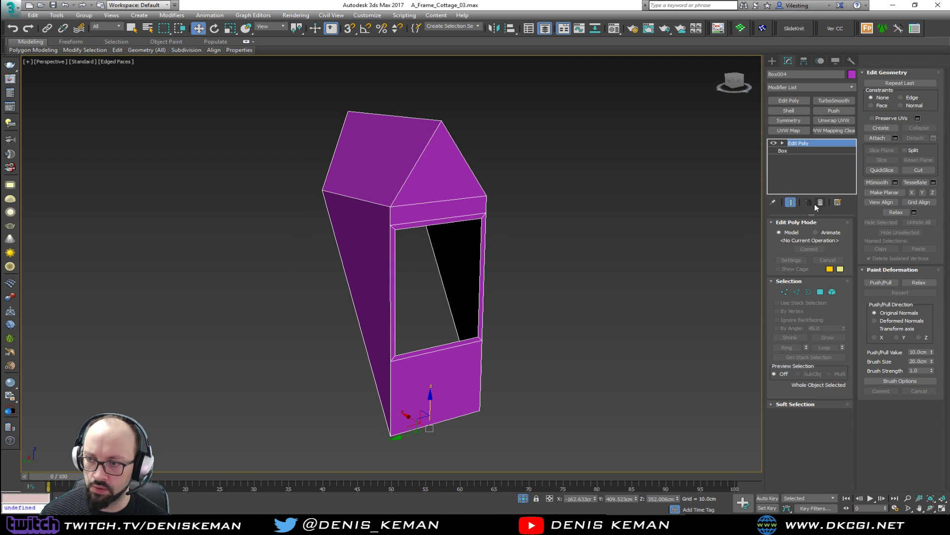
left_click(789, 111)
middle_click_drag(534, 264, 564, 265, "alt")
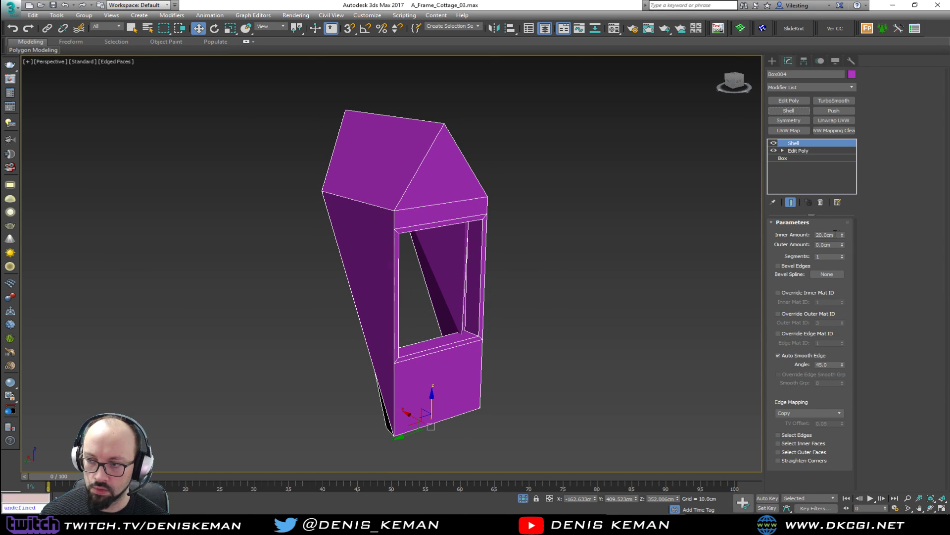
key("Return")
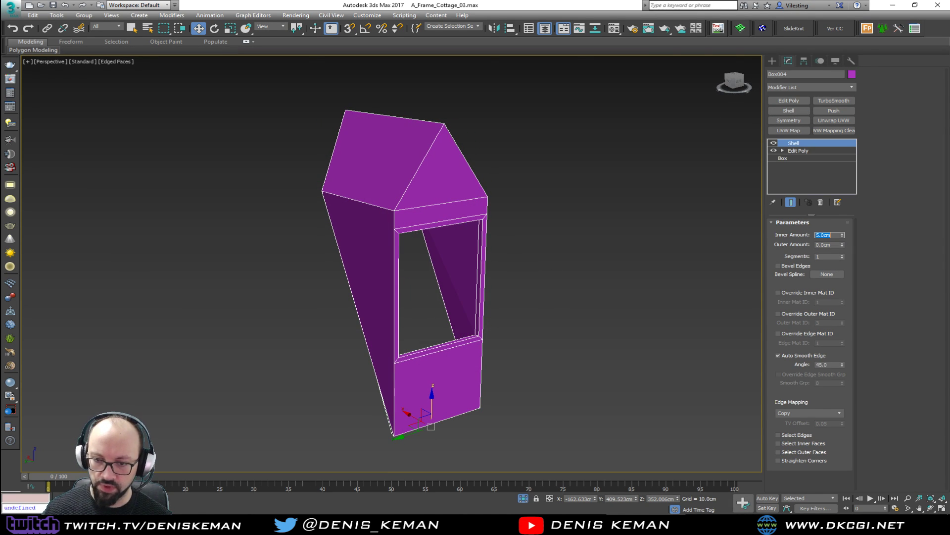
middle_click_drag(549, 283, 612, 273, "alt")
scroll(382, 193, "up", 2)
middle_click_drag(382, 193, 432, 220, "alt")
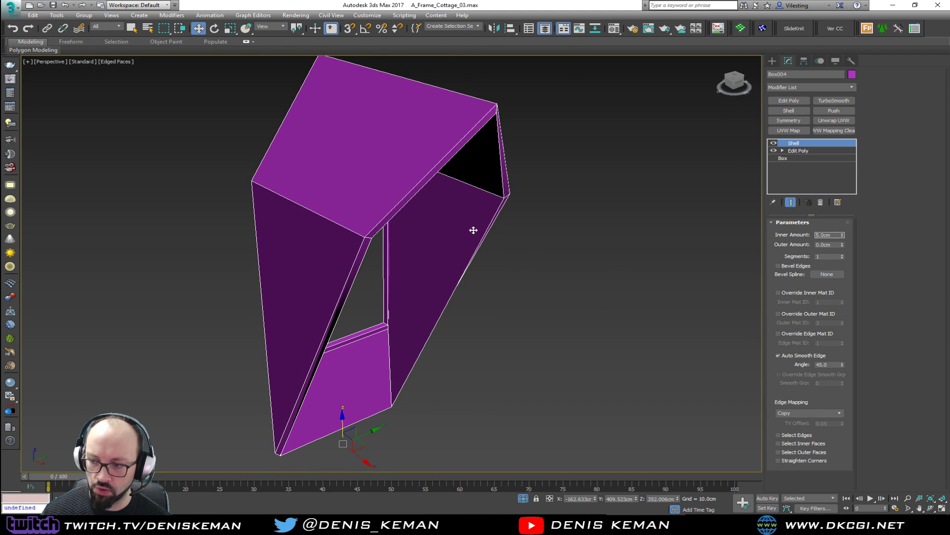
left_click(806, 461)
middle_click_drag(579, 321, 425, 237, "alt")
Step: End isolation and move the detached window panel about 3 cm inward along the X axis
right_click(493, 308)
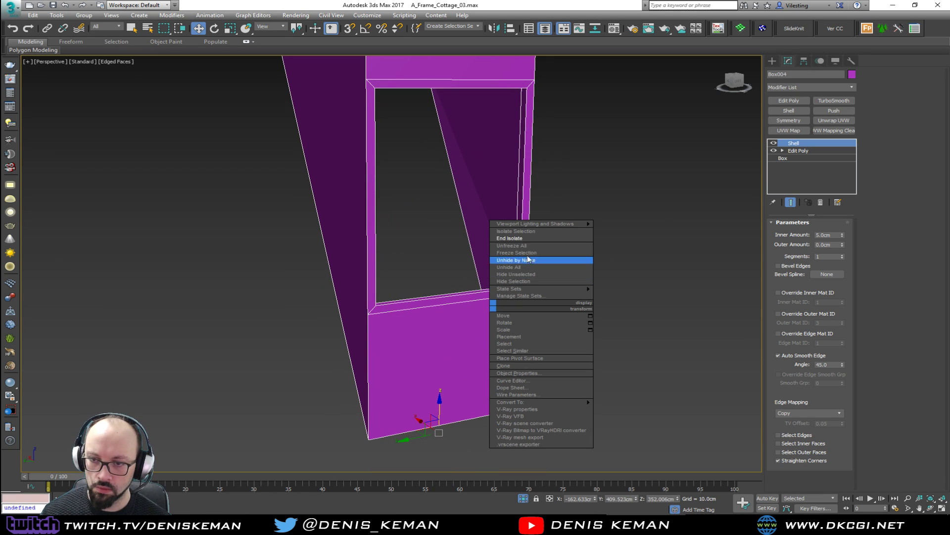
left_click(528, 240)
left_click(407, 289)
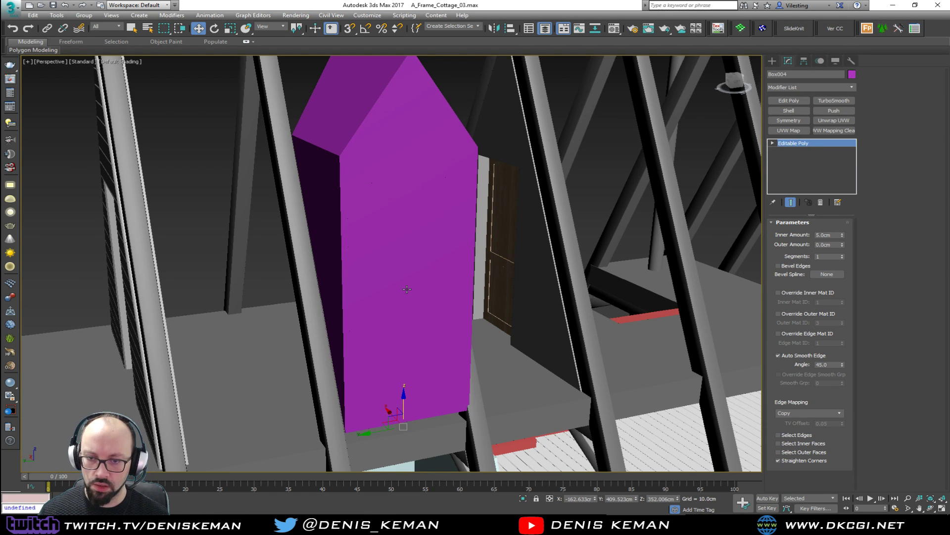
scroll(394, 411, "up", 5)
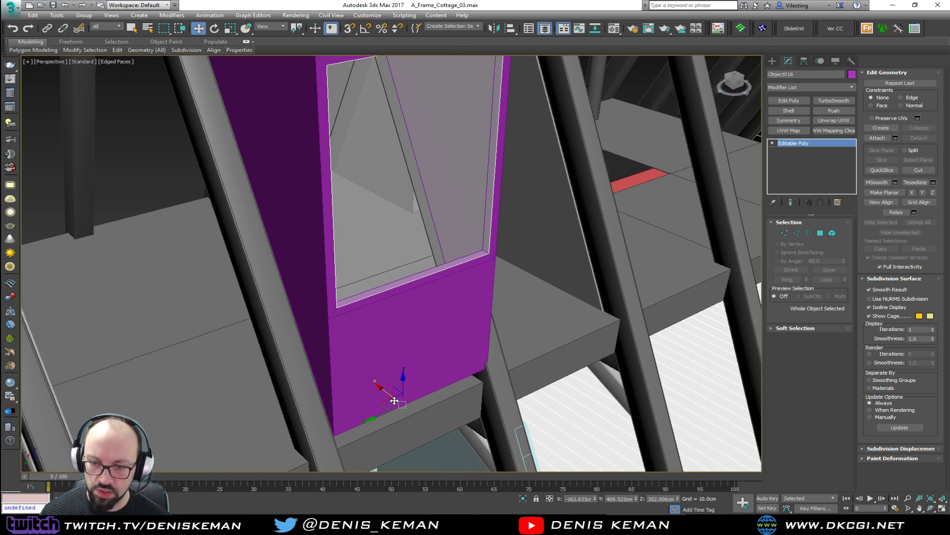
key("s")
left_click_drag(389, 394, 384, 391)
key("s")
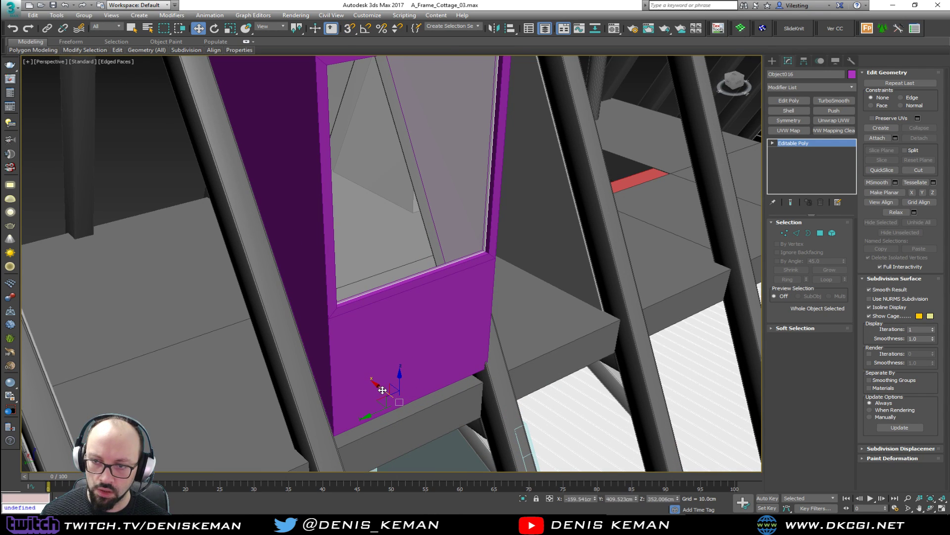
Step: Change the dormer's object color from purple to dark grey and deselect it
middle_click_drag(534, 192, 436, 224, "alt")
left_click(476, 345)
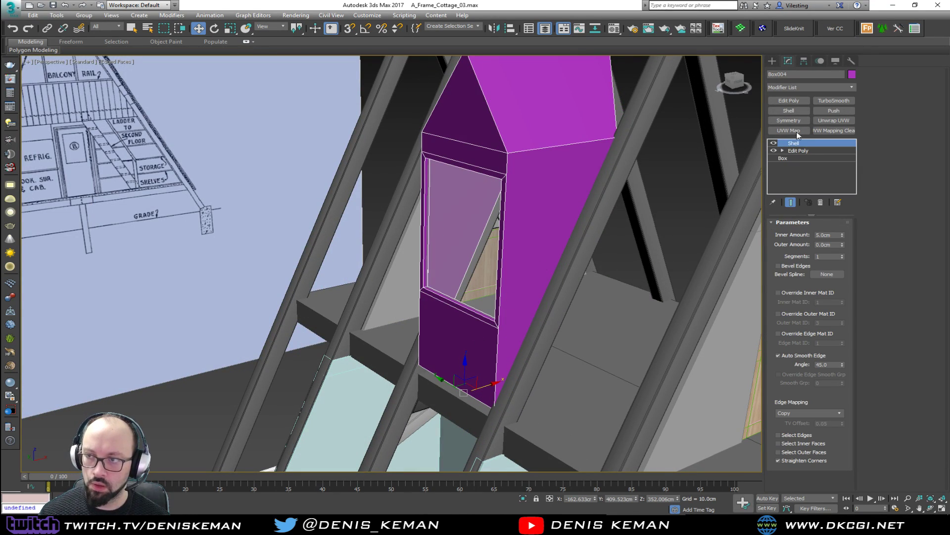
left_click(852, 76)
left_click(555, 207)
left_click(663, 236)
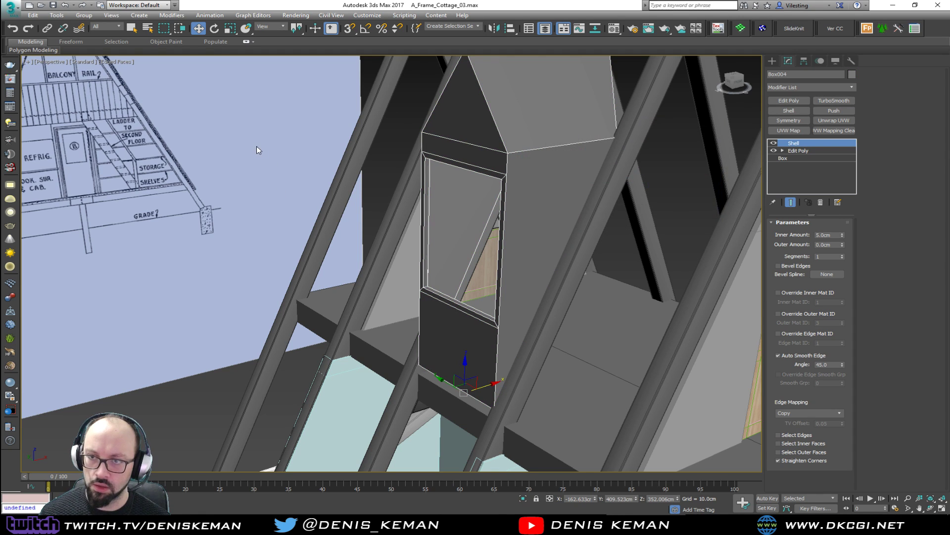
left_click(233, 142)
Step: Inset the polygon of the window panel by 10 cm with edged faces displayed
scroll(456, 252, "down", 8)
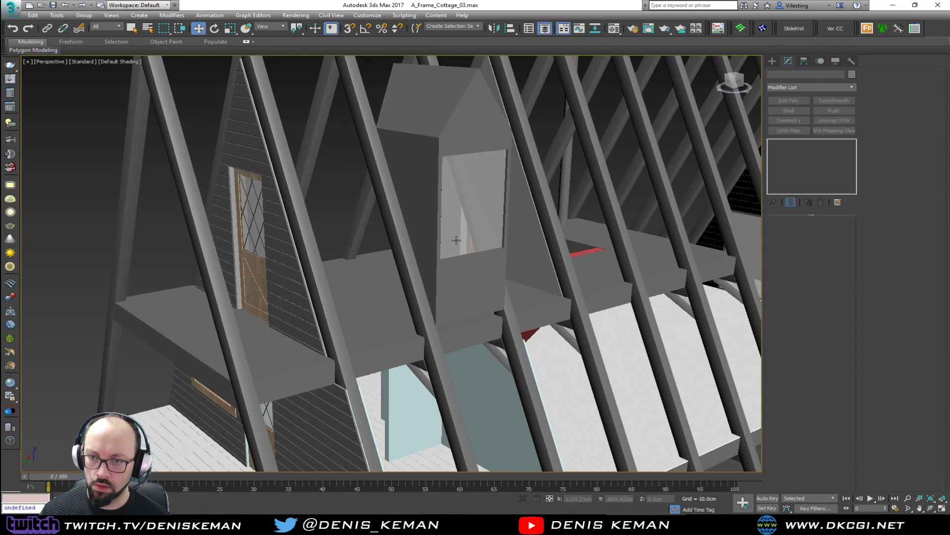
left_click(458, 237)
scroll(459, 237, "up", 8)
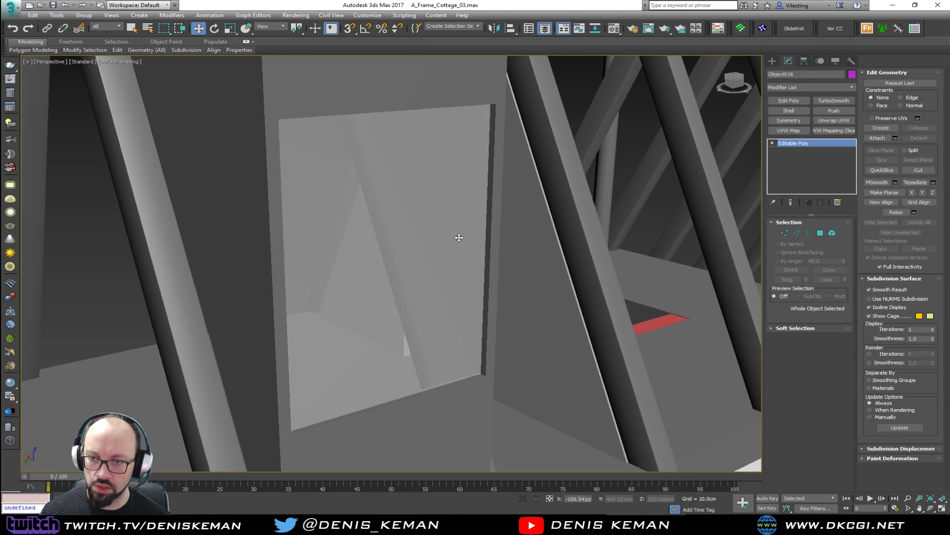
key("F4")
key("4")
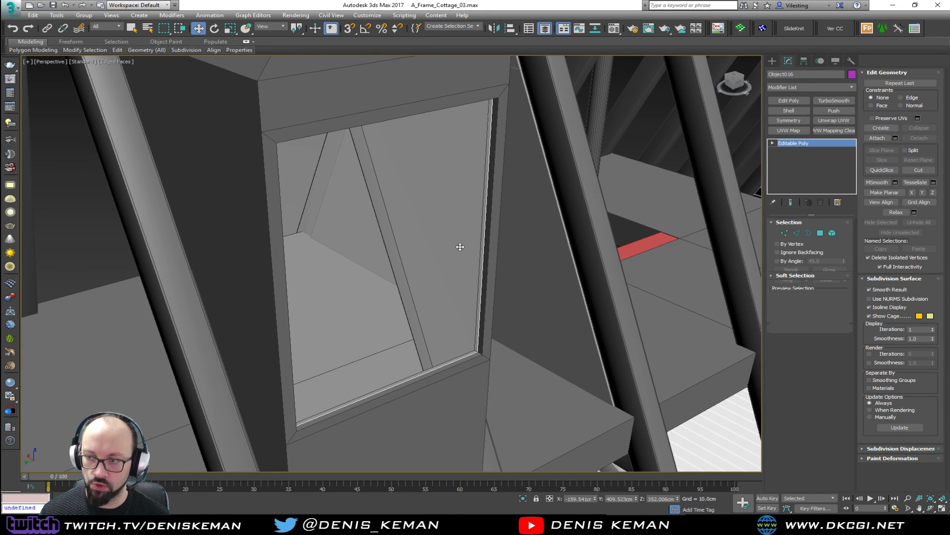
left_click(413, 259)
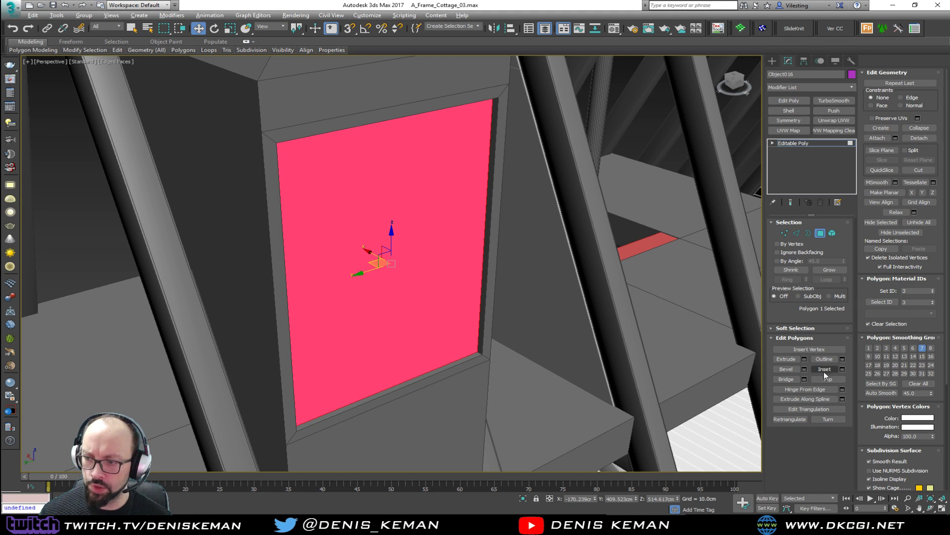
left_click(842, 368)
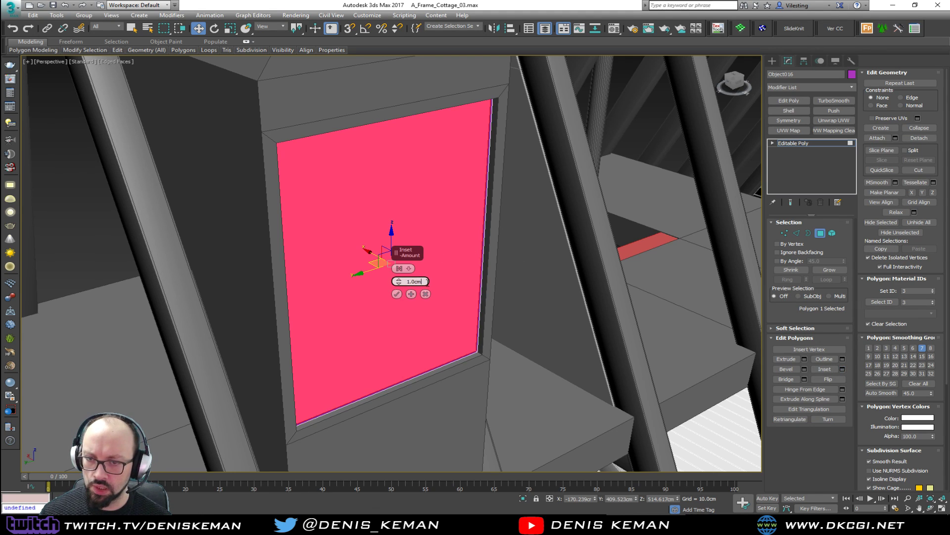
type("10")
key("Return")
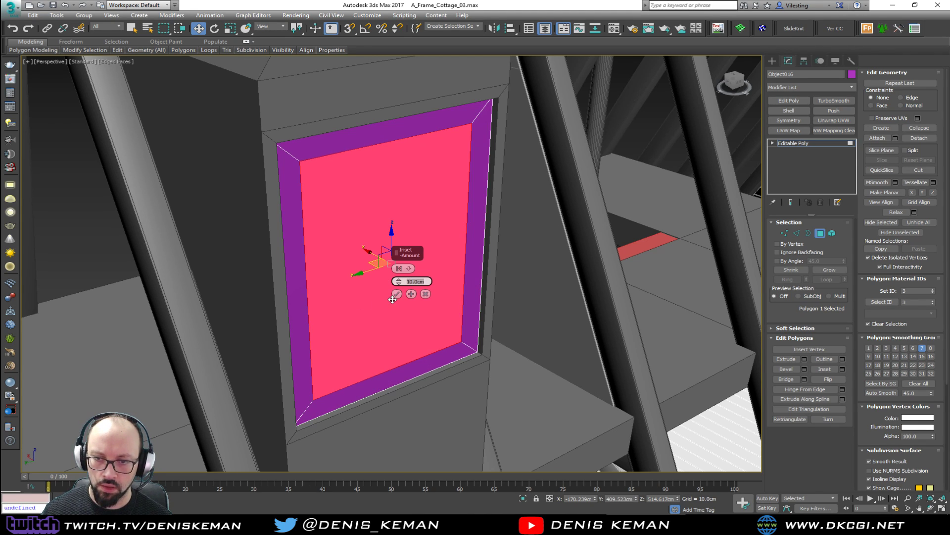
left_click(396, 293)
Step: Detach the inner inset polygon from the window frame as a separate glass pane object
left_click(919, 137)
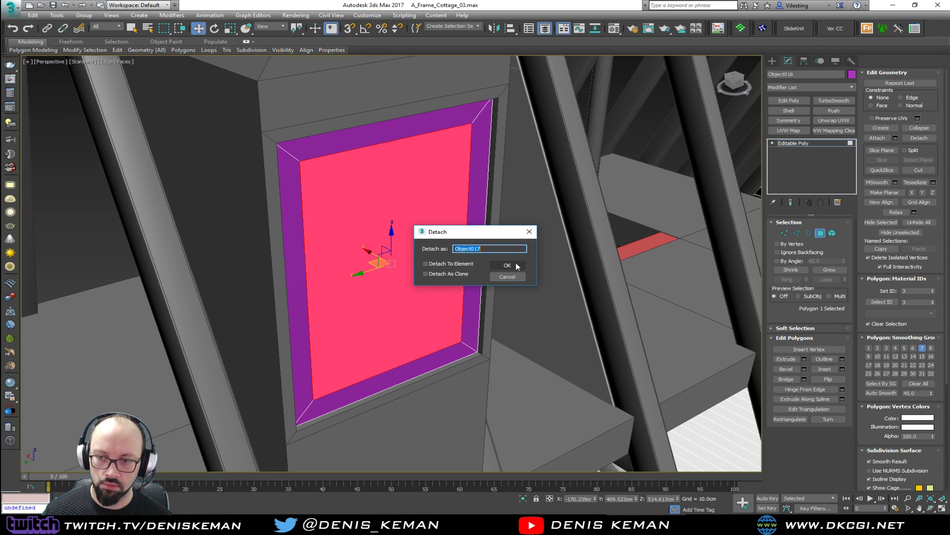
left_click(517, 266)
left_click(820, 233)
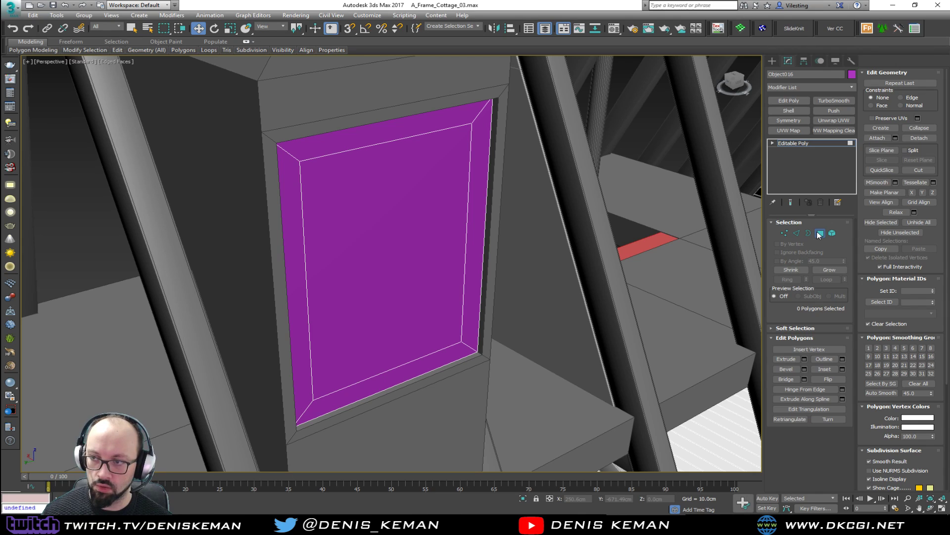
Step: Add a Shell modifier with a 0.5 cm inner amount to the window frame
left_click(795, 109)
left_click_drag(834, 237, 782, 236)
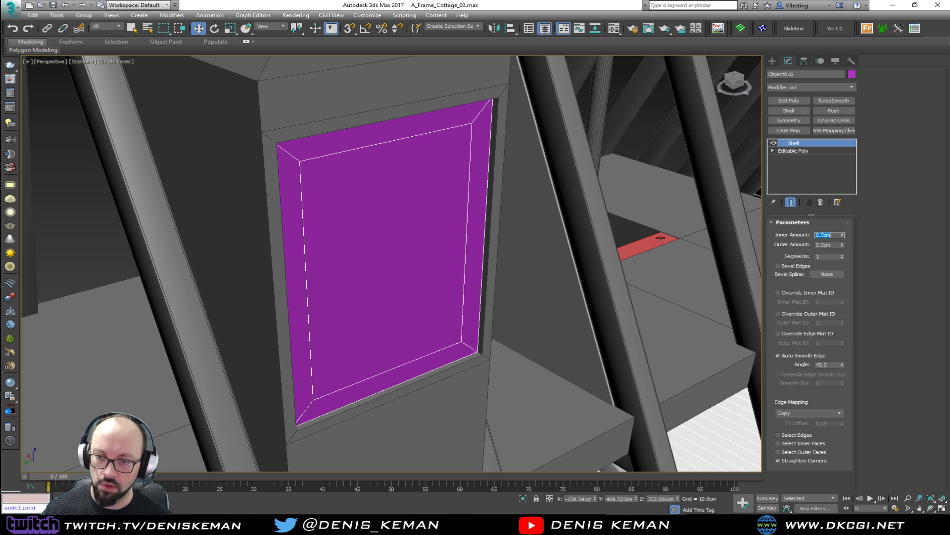
key("alt+x")
key("alt+x")
Step: Select the detached glass pane inside the window frame, using the wireframe display to confirm the pick
left_click(442, 265)
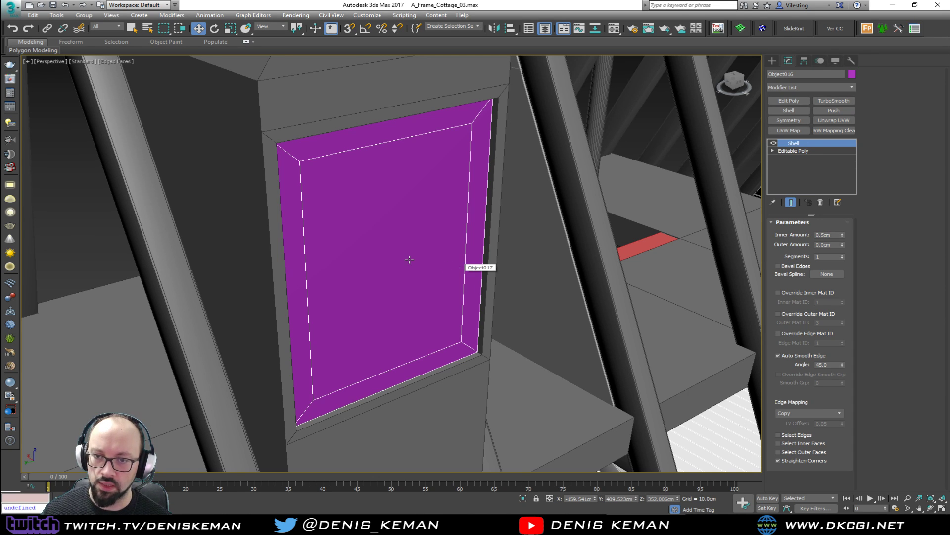
key("F3")
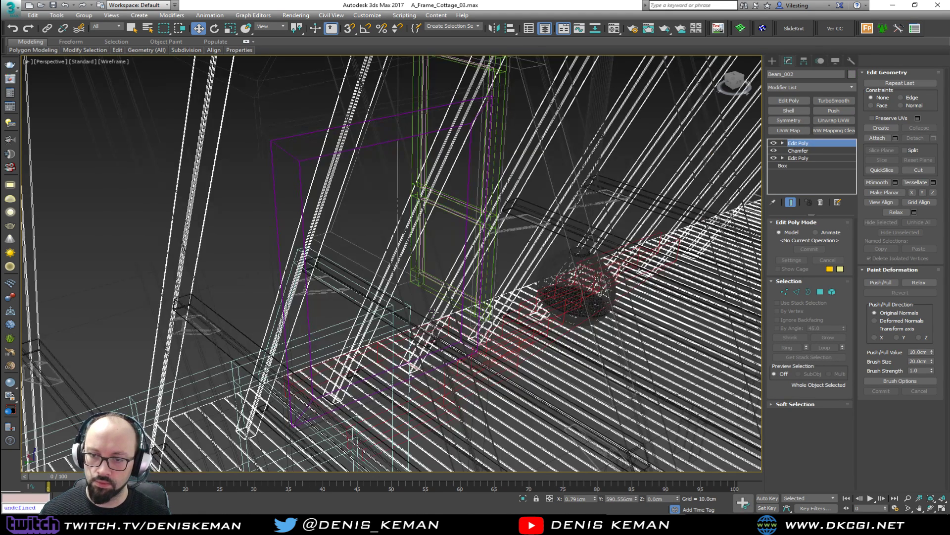
key("F3")
left_click(432, 313)
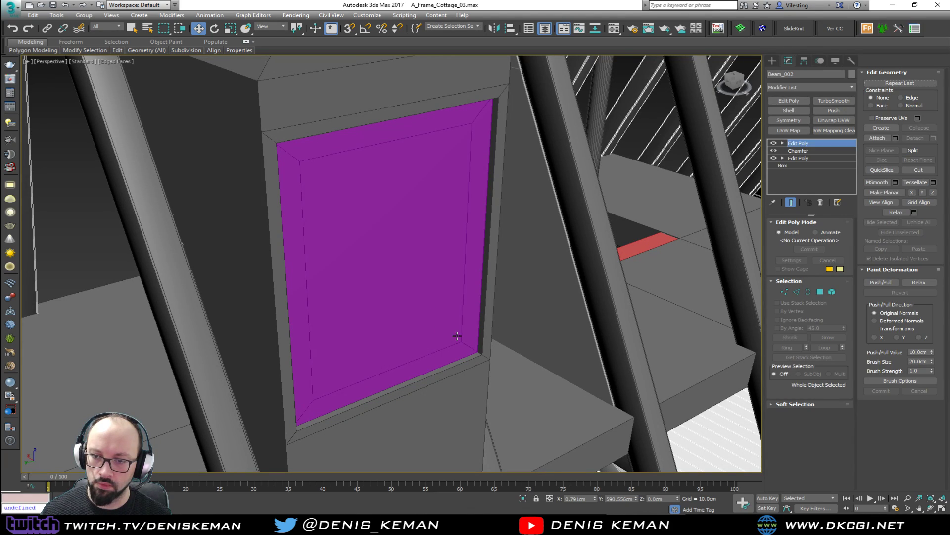
key("F3")
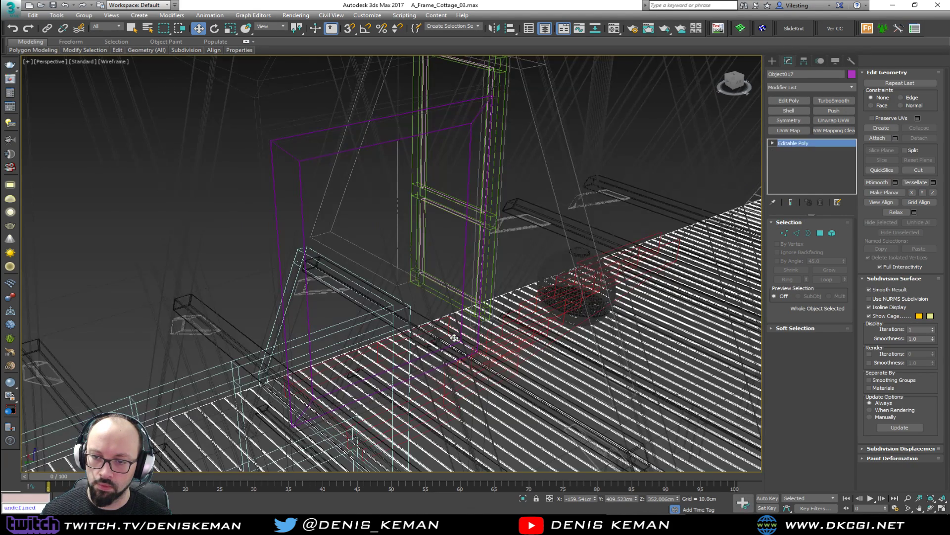
Step: Try moving the glass pane in the wireframe view and undo the move
scroll(451, 332, "down", 5)
middle_click_drag(452, 332, 400, 297, "alt")
left_click_drag(435, 391, 434, 375)
key("ctrl+z")
middle_click_drag(408, 317, 444, 330, "alt")
scroll(444, 330, "up", 5)
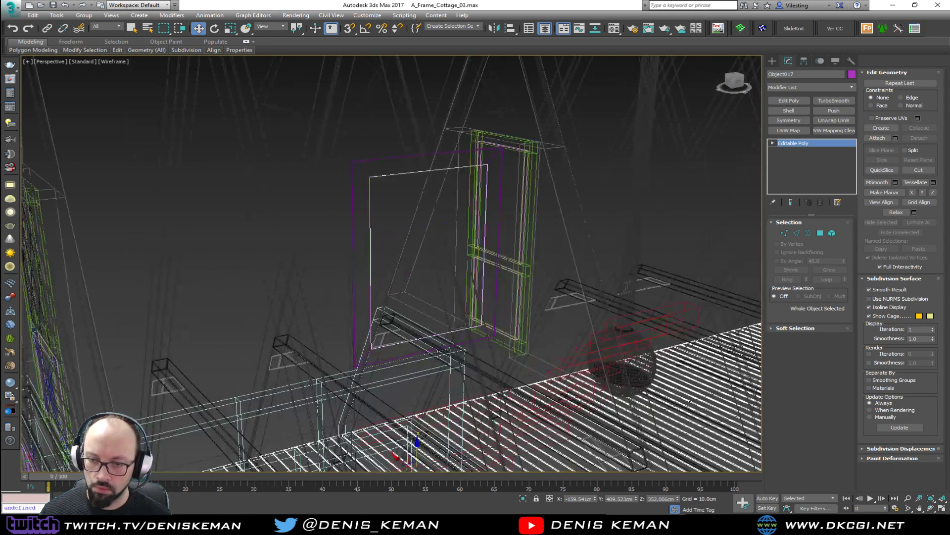
Step: Return to shaded display, add a Shell with a 0.5 cm inner amount to the glass pane and make it see-through
key("F3")
left_click(788, 110)
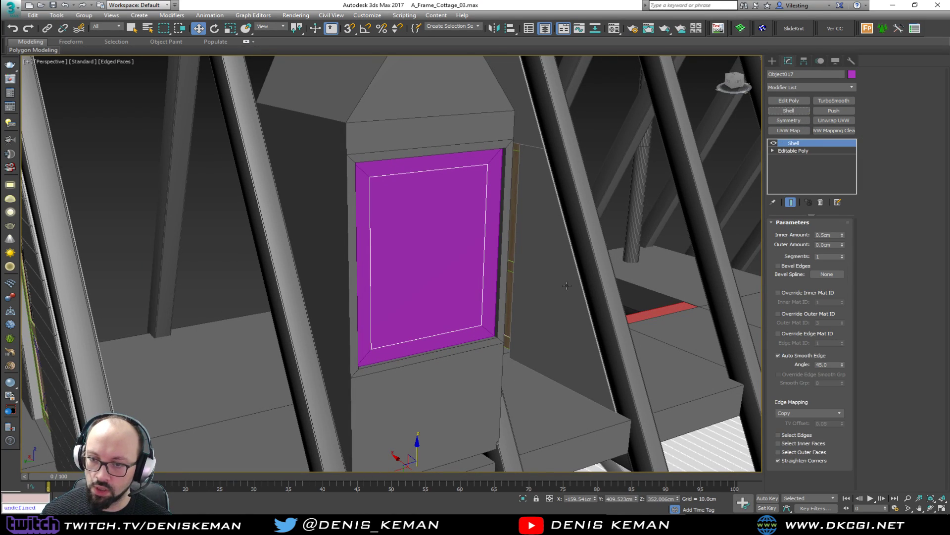
scroll(523, 315, "up", 4)
key("alt+x")
Step: Select the window frame and set its Shell inner amount to 5 cm
left_click(411, 352)
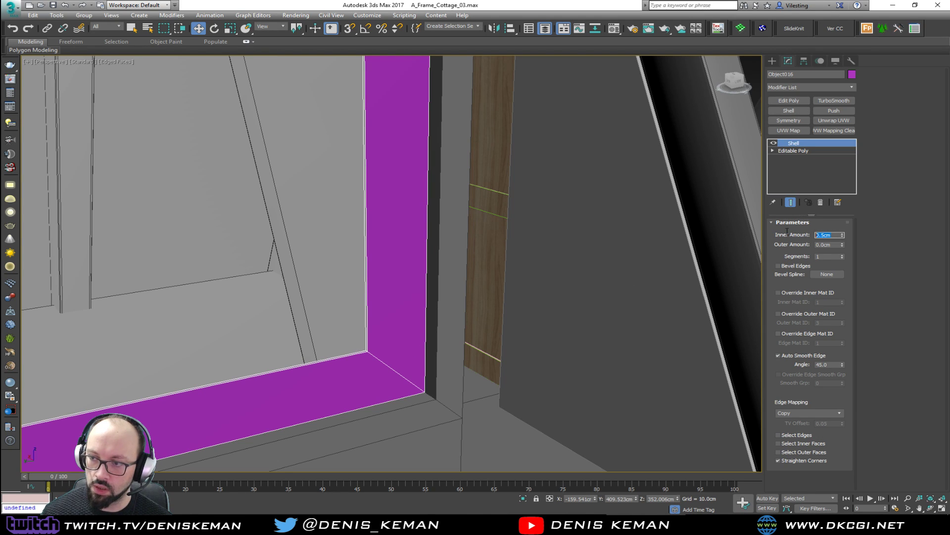
key("Return")
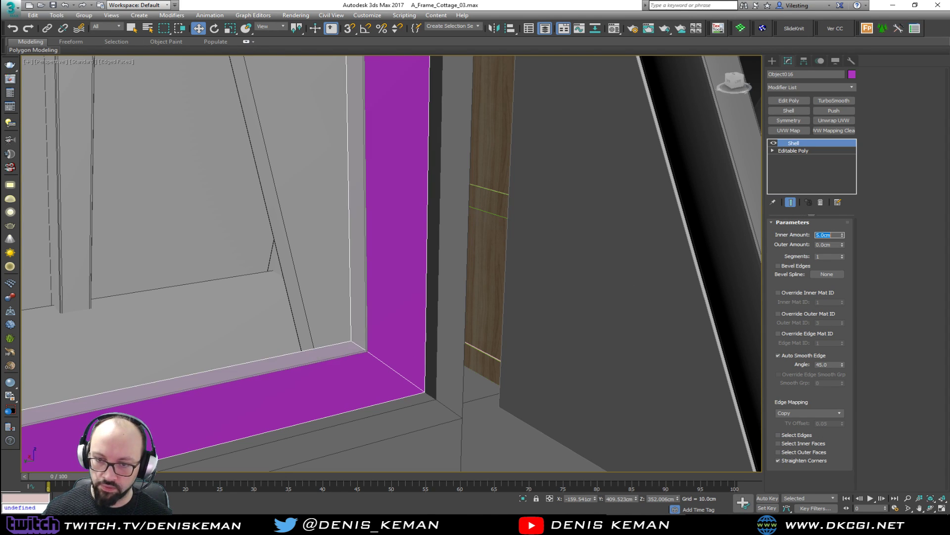
middle_click_drag(565, 250, 545, 250, "alt")
scroll(349, 226, "down", 4)
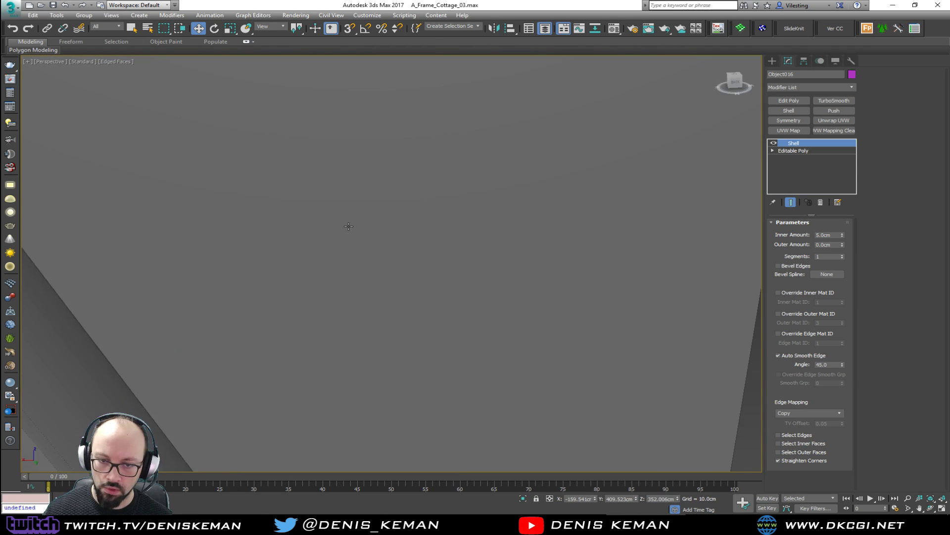
middle_click_drag(349, 226, 348, 250, "alt")
scroll(345, 260, "down", 2)
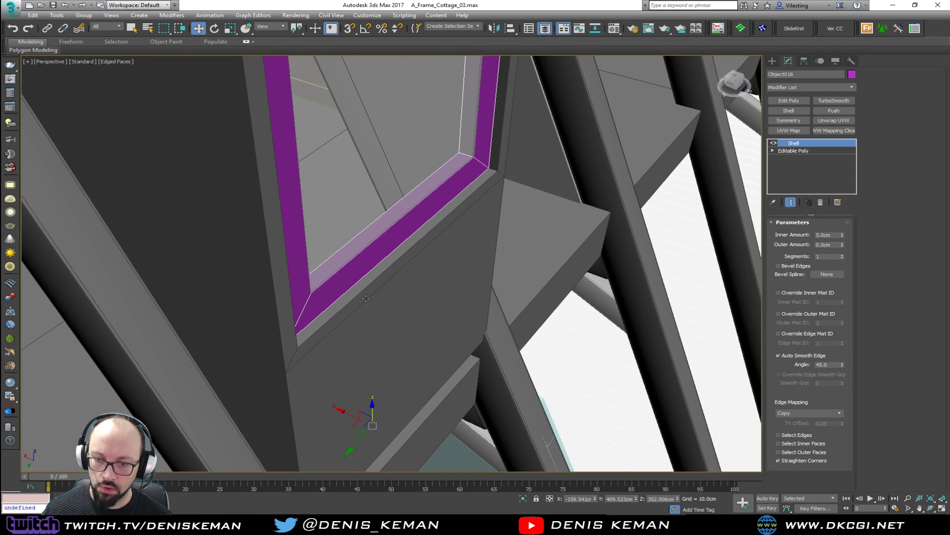
Step: Move the window frame about 5 cm outward along the X axis within the dormer's front wall
middle_click_drag(353, 413, 366, 417, "alt")
left_click(369, 204)
left_click_drag(353, 416, 359, 418)
scroll(333, 405, "down", 4)
middle_click_drag(365, 330, 279, 277, "alt")
left_click(347, 343)
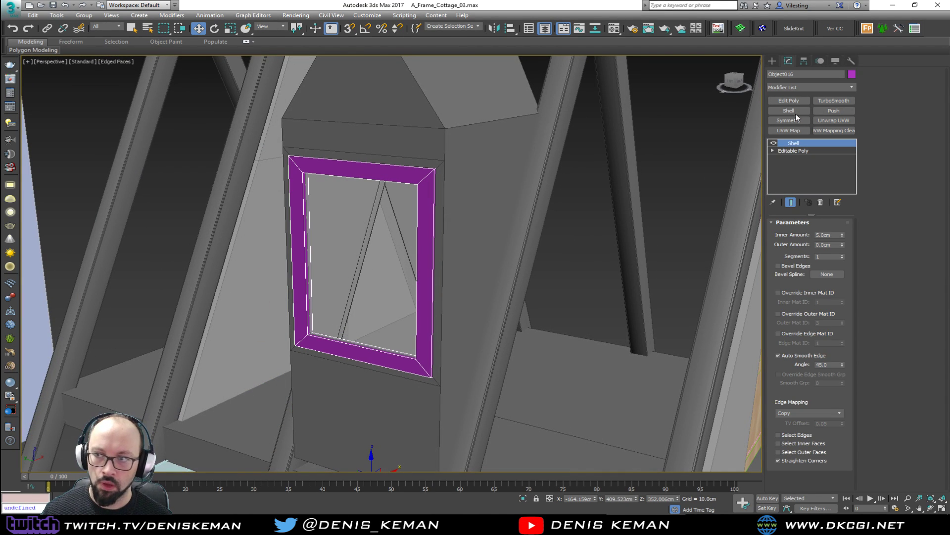
Step: Add a UVW Map modifier to the window frame with Box mapping and 100 cm length, width and height
left_click(790, 131)
left_click(801, 273)
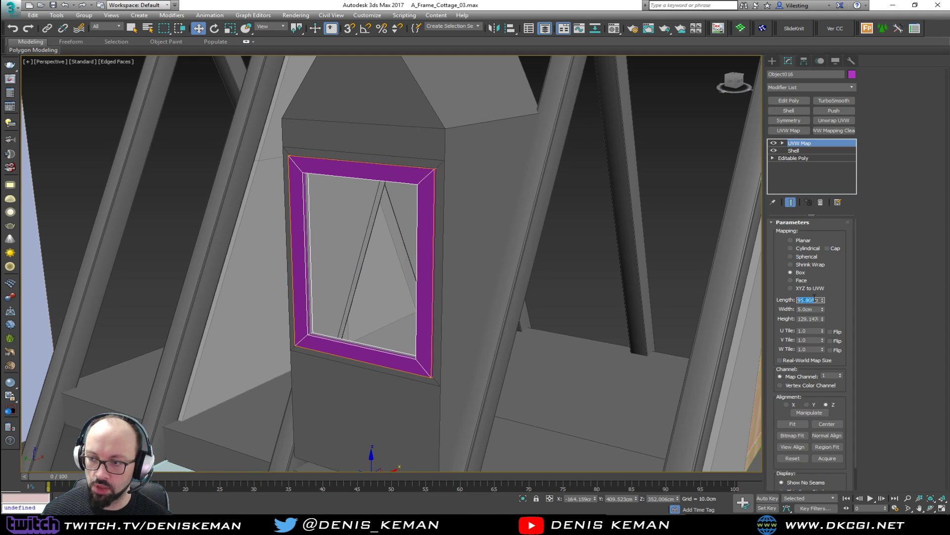
type("100")
key("Tab")
type("100")
key("Tab")
type("100")
key("Return")
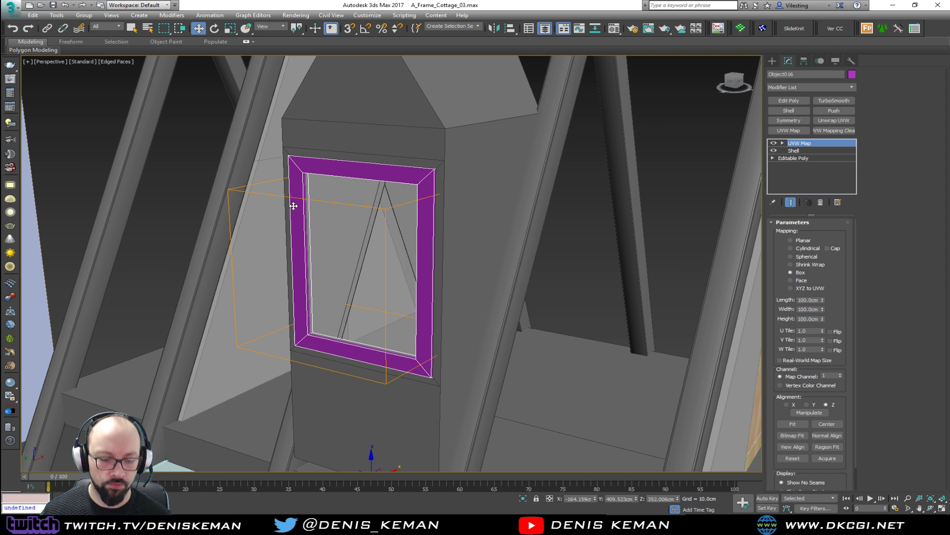
Step: Assign the light wood material to the window frame
key("m")
left_click(149, 70)
left_click(69, 165)
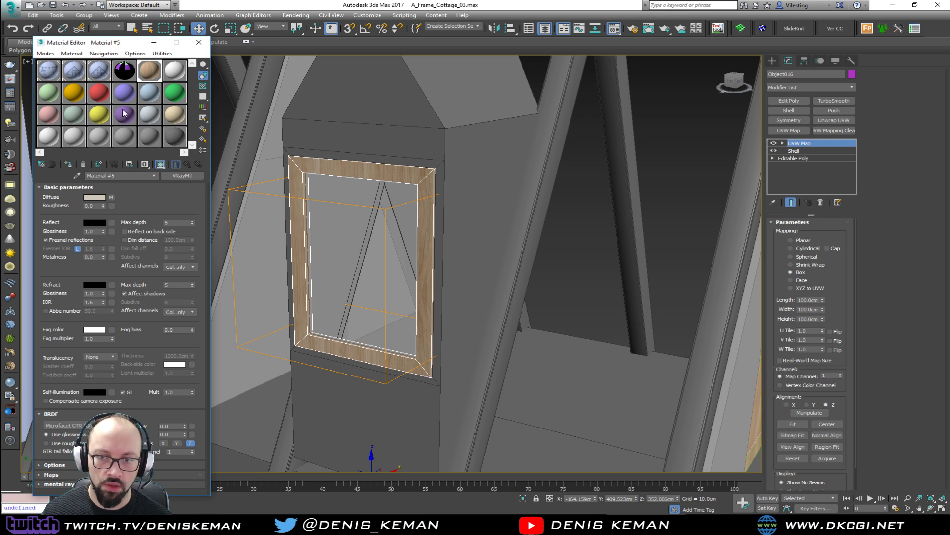
left_click(199, 42)
Step: Clear the selection, turn off the edge display and unhide all objects together with all layers
mouse_move(307, 237)
middle_mouse_down("alt")
mouse_move(338, 236)
mouse_move(316, 246)
middle_mouse_up("alt")
left_click(92, 176)
scroll(405, 312, "up", 3)
key("F4")
scroll(403, 314, "down", 3)
mouse_move(404, 312)
middle_mouse_down()
mouse_move(404, 247)
mouse_move(333, 229)
mouse_move(316, 255)
mouse_move(371, 289)
mouse_move(397, 202)
middle_mouse_up()
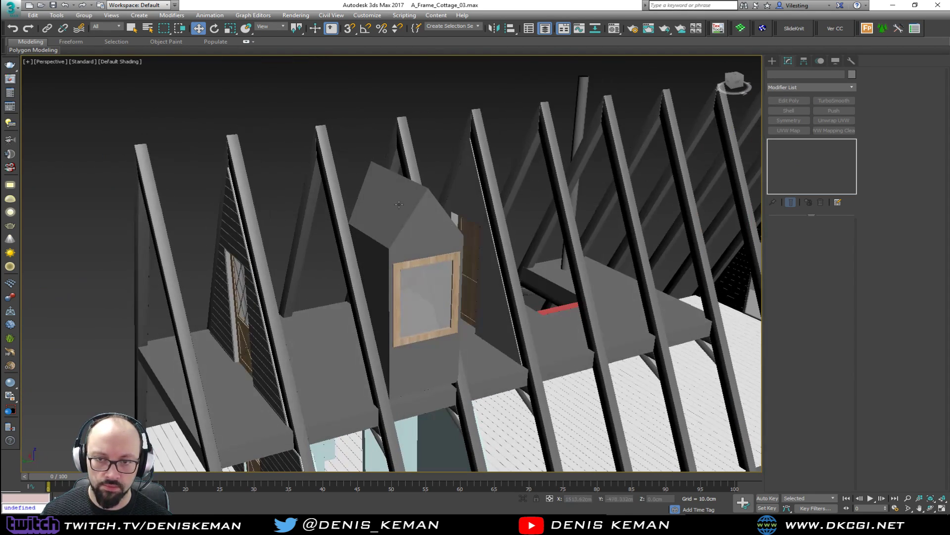
right_click(397, 202)
left_click(436, 162)
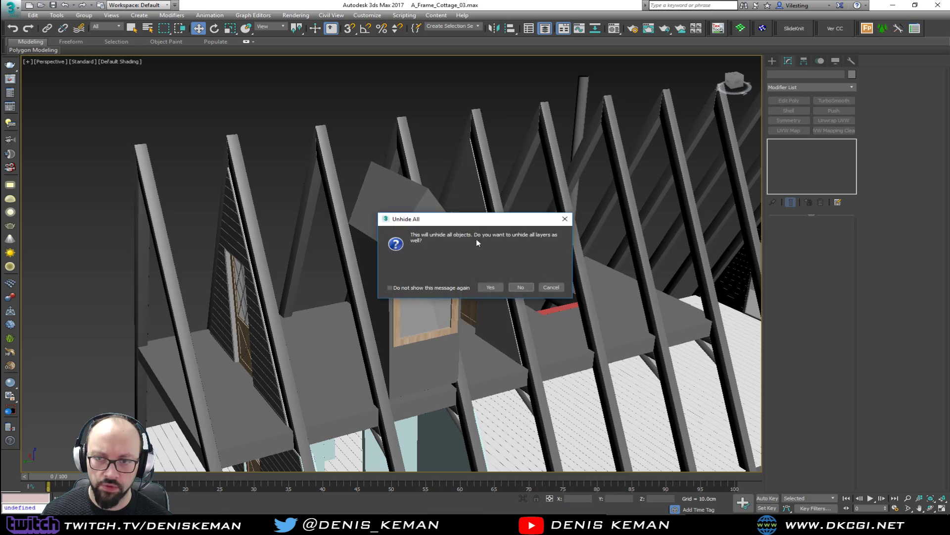
left_click(497, 287)
scroll(459, 298, "down", 3)
middle_click_drag(459, 298, 84, 205)
Step: Examine the dormer roof in the Type_03 reference photo, moving the photo clear of the model
key("alt+Tab")
left_click_drag(334, 121, 779, 72)
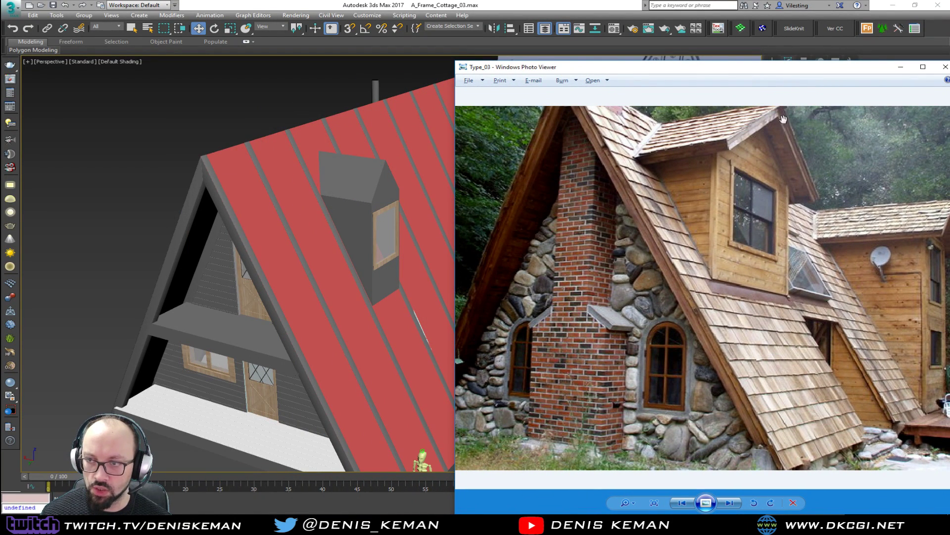
left_click_drag(766, 70, 0, 94)
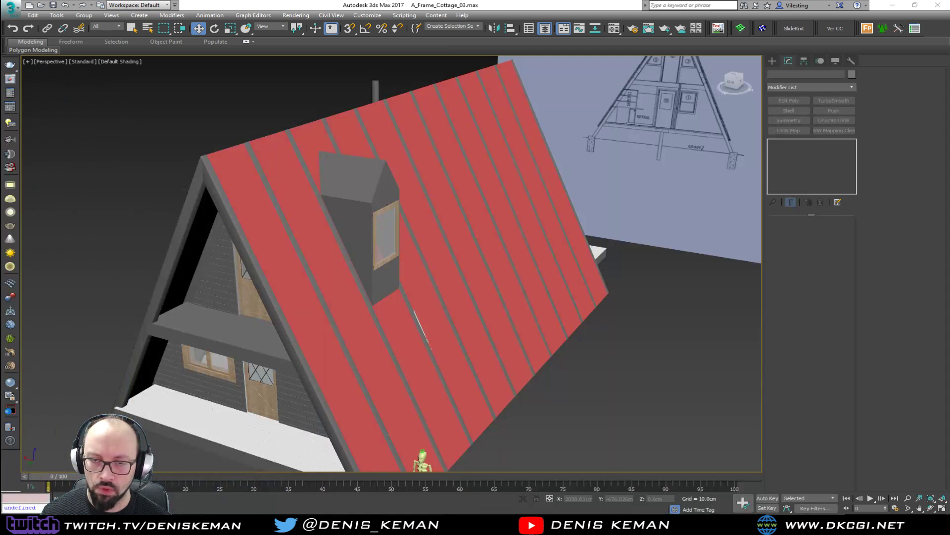
Step: Select the dormer body, show its edges again and add an Edit Poly modifier on top of its Shell
scroll(371, 200, "up", 5)
left_click(371, 200)
key("F4")
middle_click_drag(371, 190, 367, 247)
left_click(789, 100)
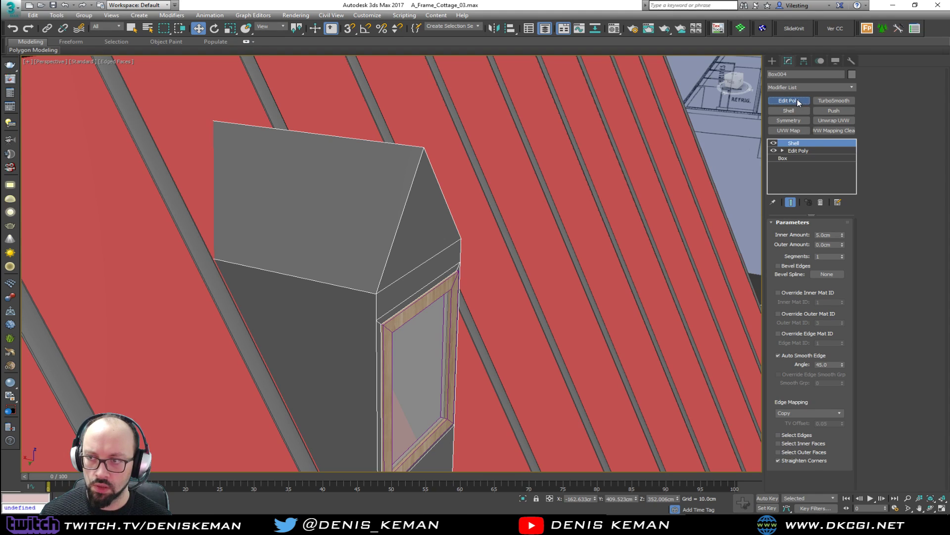
Step: Detach the dormer's two sloping roof polygons as a clone named Roof_Base_Side
key("4")
left_click(344, 213)
middle_click_drag(344, 212, 267, 216, "alt")
left_click(413, 210, "ctrl")
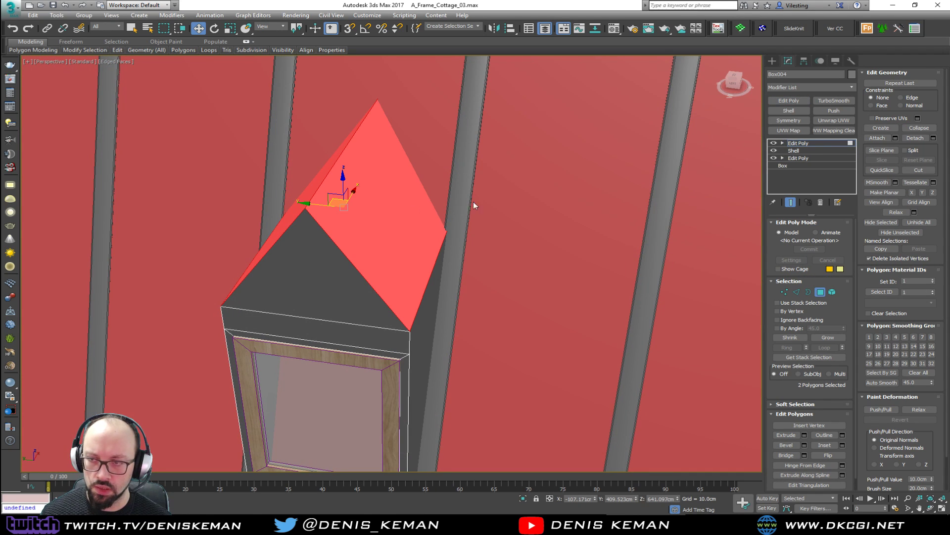
left_click(915, 138)
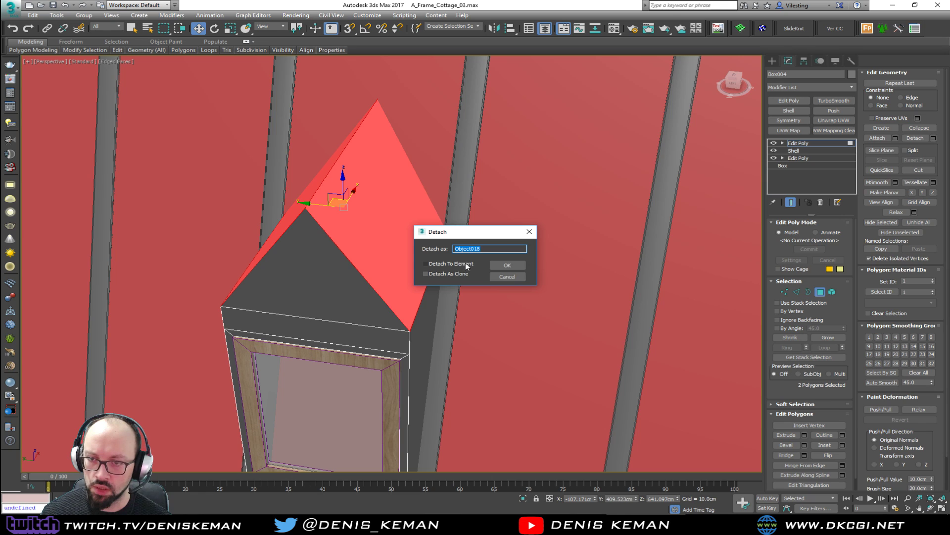
type("Roof_Base_Side")
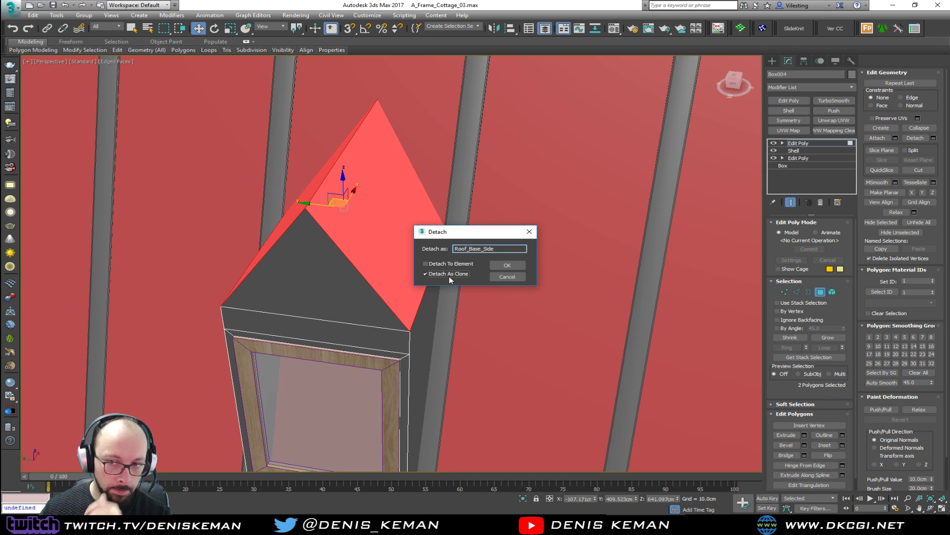
left_click(508, 266)
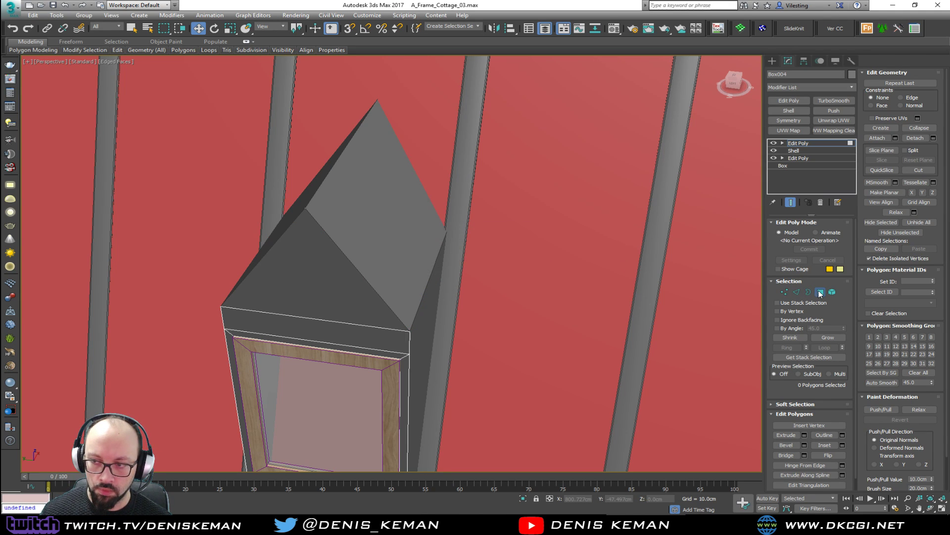
left_click(820, 292)
Step: Add a Shell modifier to Roof_Base_Side with a 0 cm inner amount and a 5 cm outer amount
left_click(395, 249)
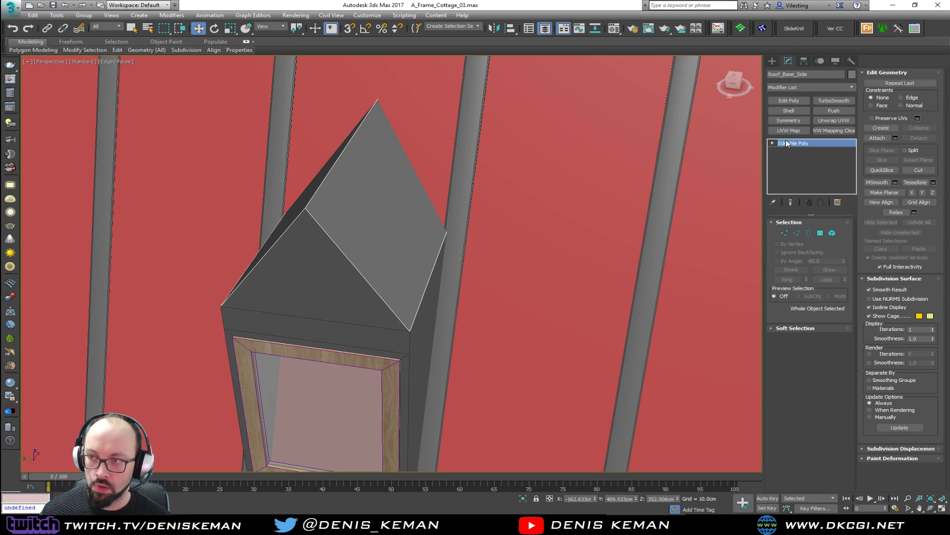
left_click(788, 110)
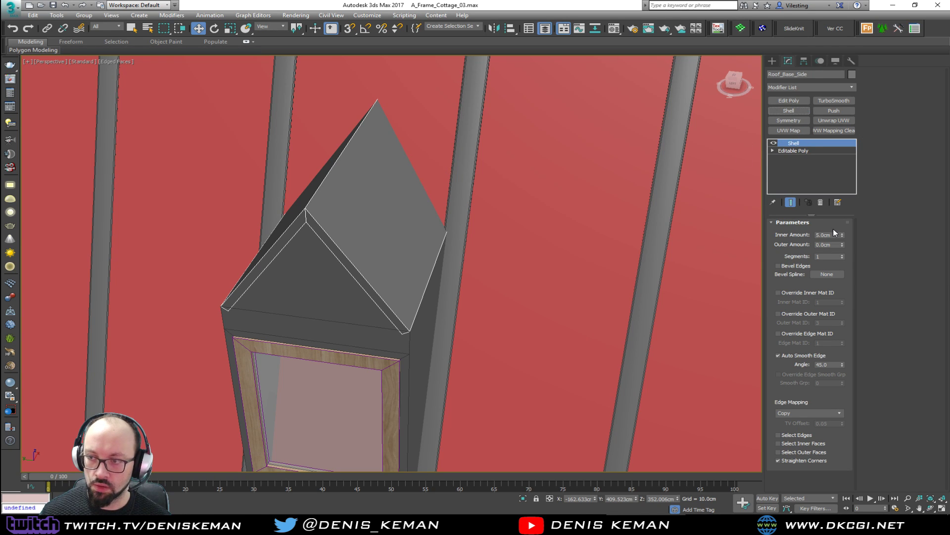
left_click_drag(835, 235, 809, 232)
type("0")
key("Tab")
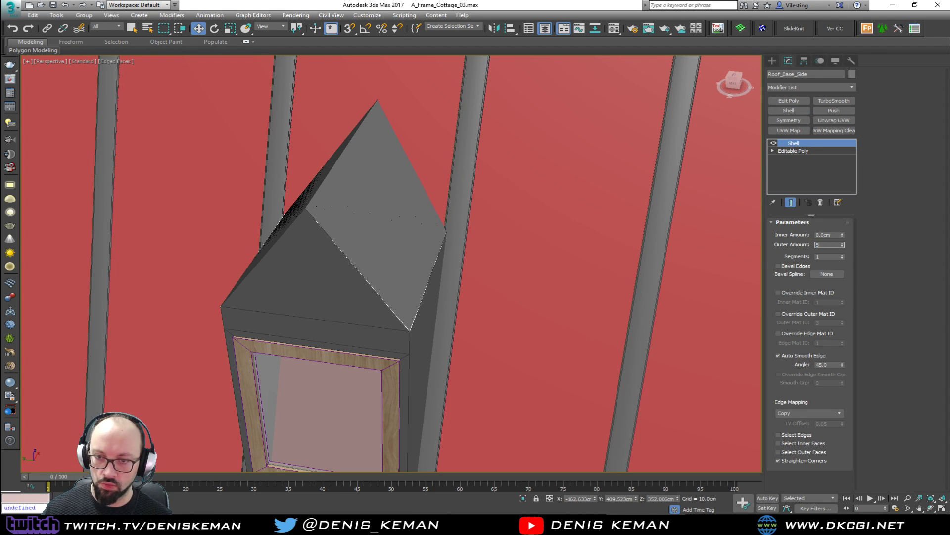
type("5")
key("Return")
Step: Try the dormer roof's Shell with and without Straighten Corners in wireframe display
mouse_move(410, 165)
middle_mouse_down("alt")
mouse_move(515, 130)
mouse_move(559, 133)
mouse_move(502, 131)
mouse_move(444, 177)
mouse_move(480, 162)
mouse_move(775, 397)
middle_mouse_up("alt")
key("F3")
left_click(803, 459)
left_click(803, 459)
mouse_move(379, 254)
middle_mouse_down("alt")
mouse_move(362, 249)
mouse_move(386, 236)
mouse_move(422, 257)
mouse_move(439, 282)
mouse_move(507, 284)
mouse_move(666, 243)
middle_mouse_up("alt")
key("F3")
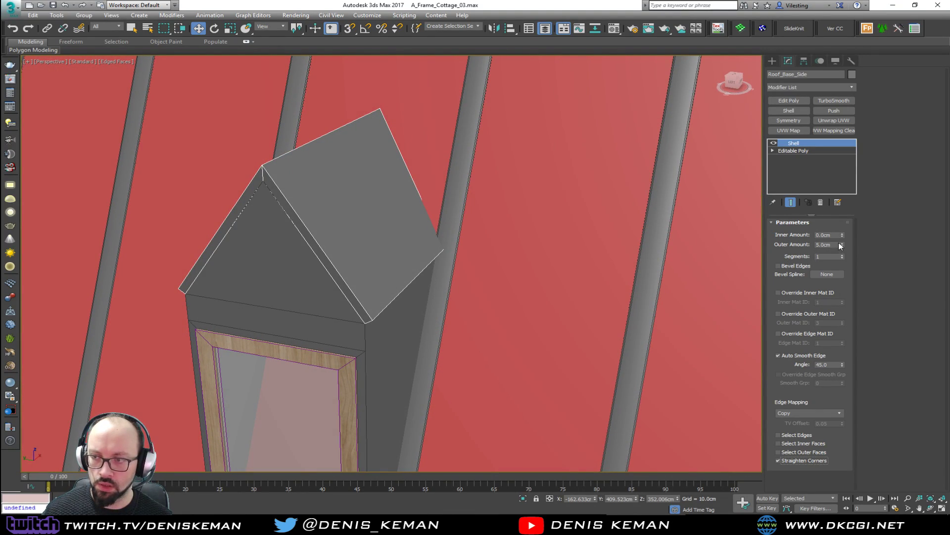
Step: Set the outer amount of the dormer roof's Shell to 10 cm
left_click_drag(832, 245, 791, 246)
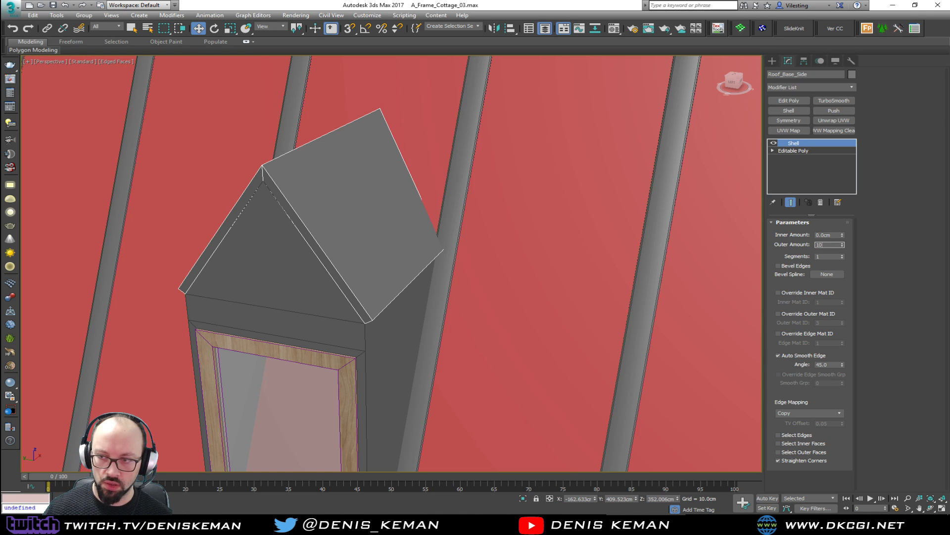
type("10")
key("Return")
middle_click_drag(213, 230, 321, 228, "alt")
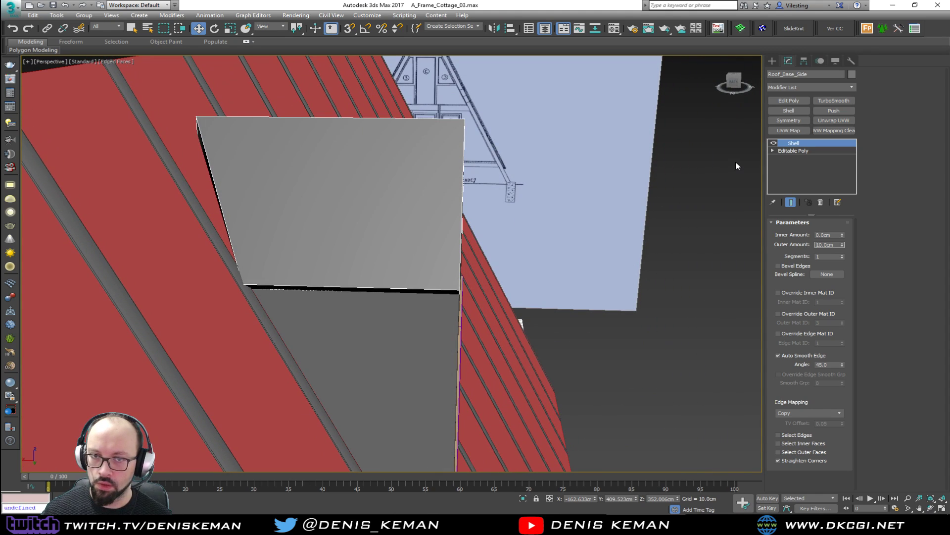
Step: Add an Edit Poly modifier to the dormer roof and pull its six front vertices about 11 cm outward as an overhang
left_click(795, 99)
key("1")
key("F3")
left_click_drag(387, 383, 386, 382)
key("F3")
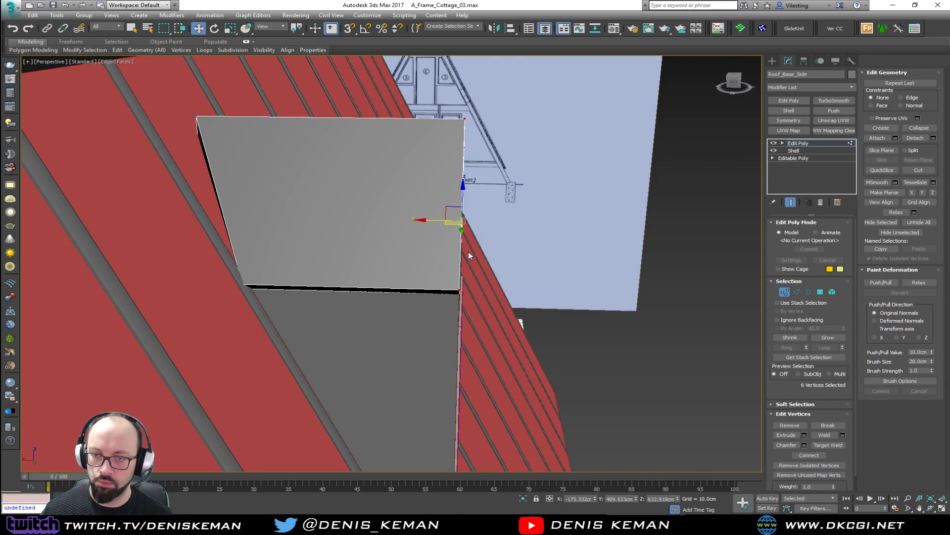
middle_click_drag(469, 252, 442, 254, "alt")
left_click(427, 217)
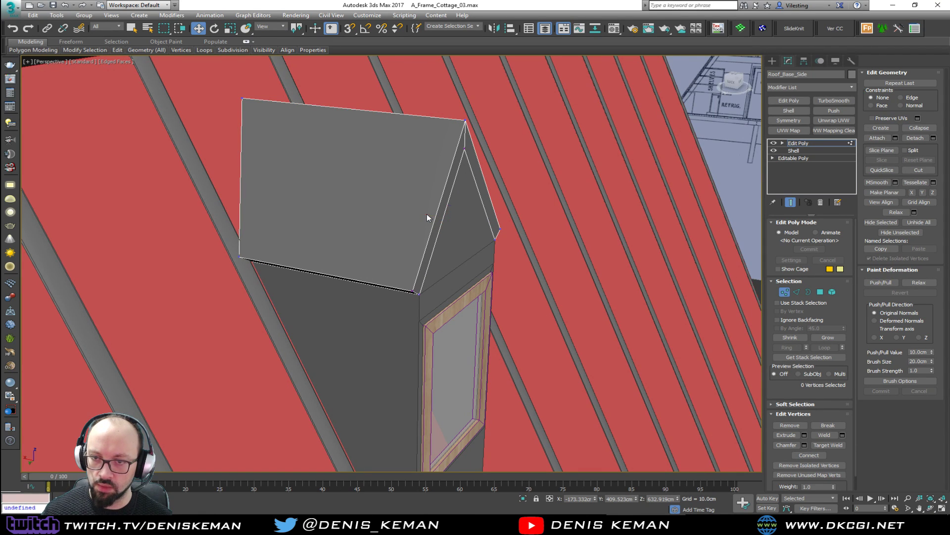
middle_click_drag(429, 146, 561, 114, "alt")
left_click_drag(409, 370, 407, 369)
middle_click_drag(471, 364, 399, 345, "alt")
left_click_drag(450, 201, 467, 203)
middle_click_drag(471, 235, 321, 190, "alt")
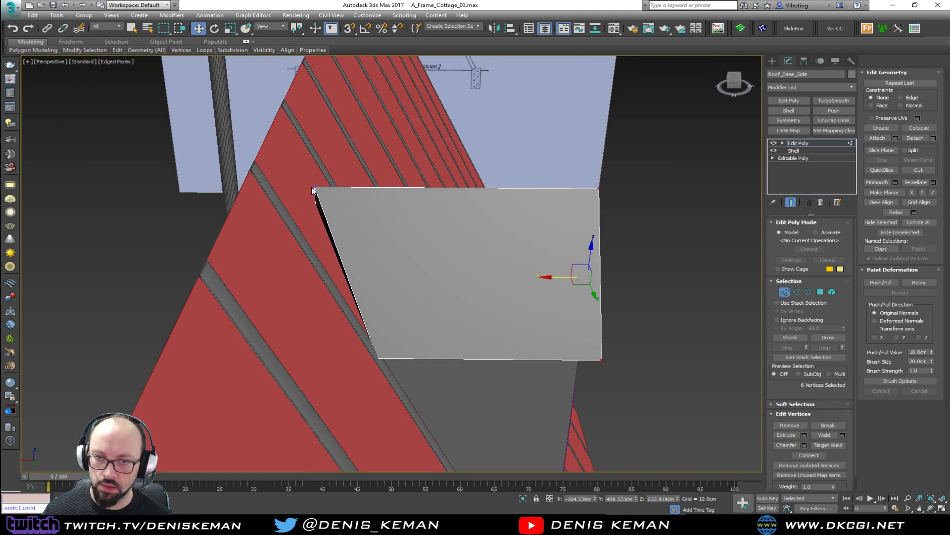
Step: Select the dormer roof's rear ridge vertex and move it about 6 cm horizontally onto the main roof slope in the Back view
key("ctrl+d")
left_click(316, 188)
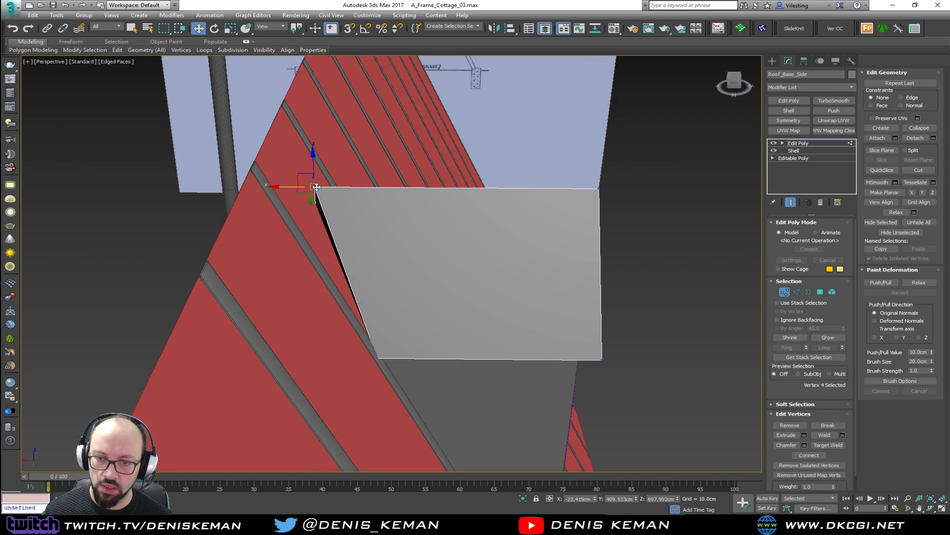
key("alt+w")
right_click(256, 297)
key("alt+w")
key("alt+w")
right_click(270, 185)
key("alt+w")
key("z")
scroll(308, 208, "down", 4)
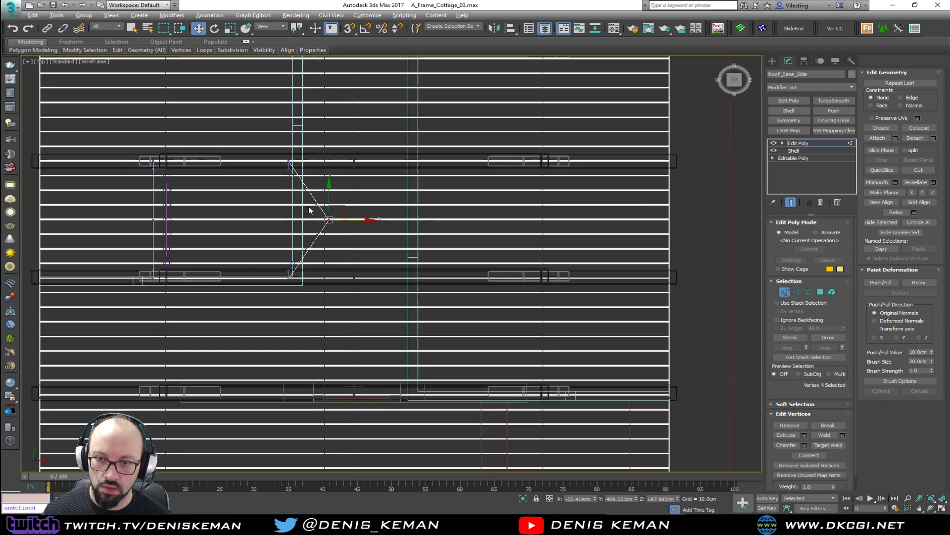
key("alt+w")
right_click(288, 384)
key("alt+w")
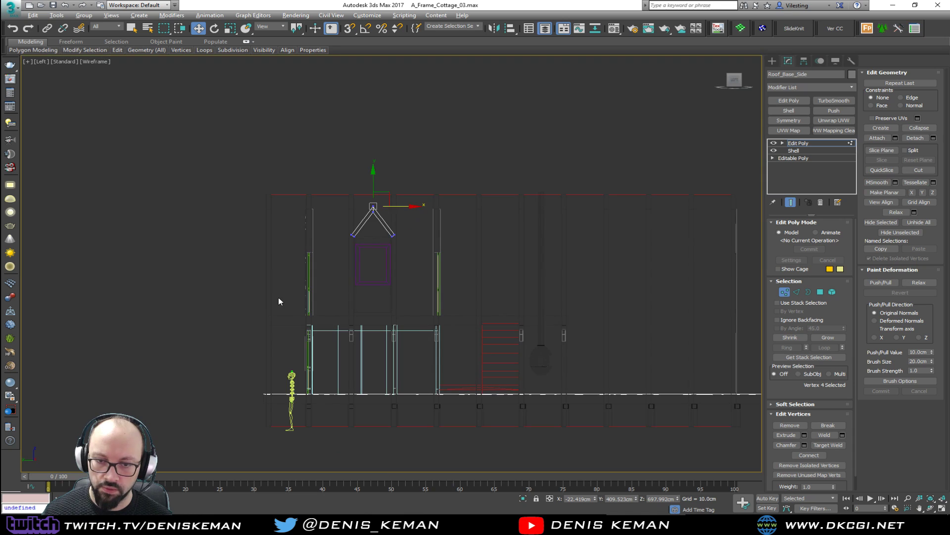
key("alt+w")
right_click(607, 198)
key("alt+w")
scroll(315, 158, "up", 3)
scroll(314, 155, "up", 2)
middle_click_drag(314, 156, 338, 210)
left_click_drag(367, 134, 319, 134)
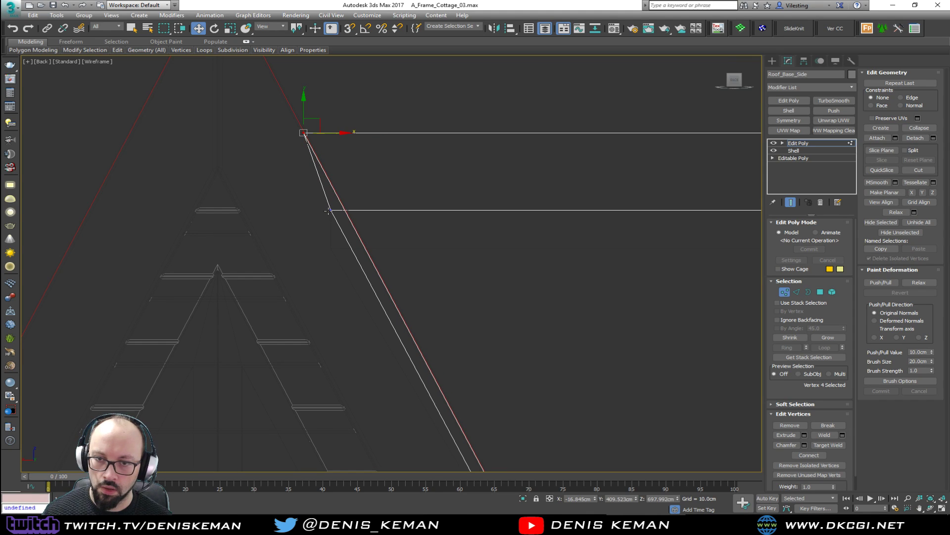
Step: Adjust the dormer roof's remaining rear vertices, including the lower pair, to follow the main roof slope in the Back view
left_click_drag(311, 230, 368, 210)
middle_click_drag(367, 211, 273, 22)
scroll(399, 325, "up", 2)
left_click_drag(432, 388, 479, 375)
left_click_drag(454, 304, 449, 343)
scroll(416, 283, "down", 6)
key("alt+w")
key("alt+w")
middle_click_drag(476, 296, 375, 299, "alt")
scroll(322, 279, "up", 3)
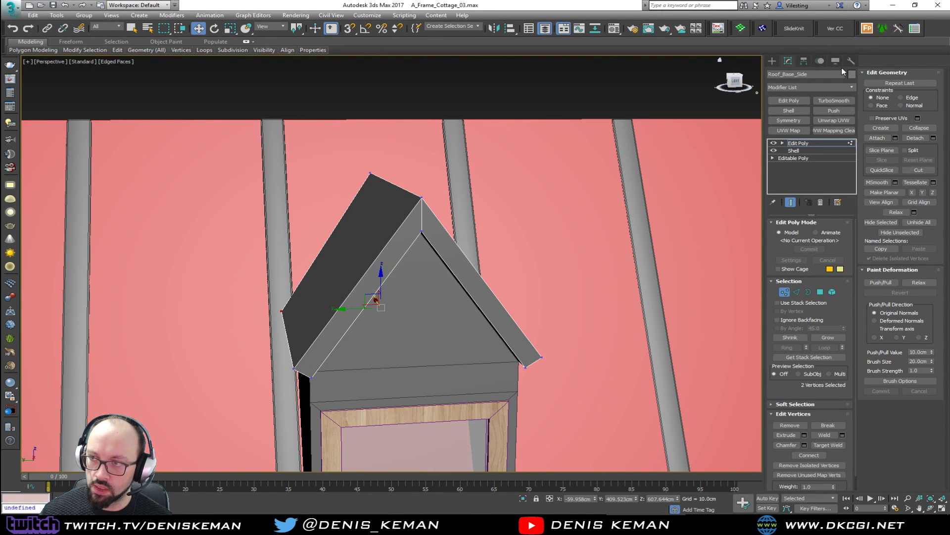
Step: Change the dormer roof's object colour to the dark grey custom colour and clear the vertex selection
left_click(851, 75)
left_click(544, 207)
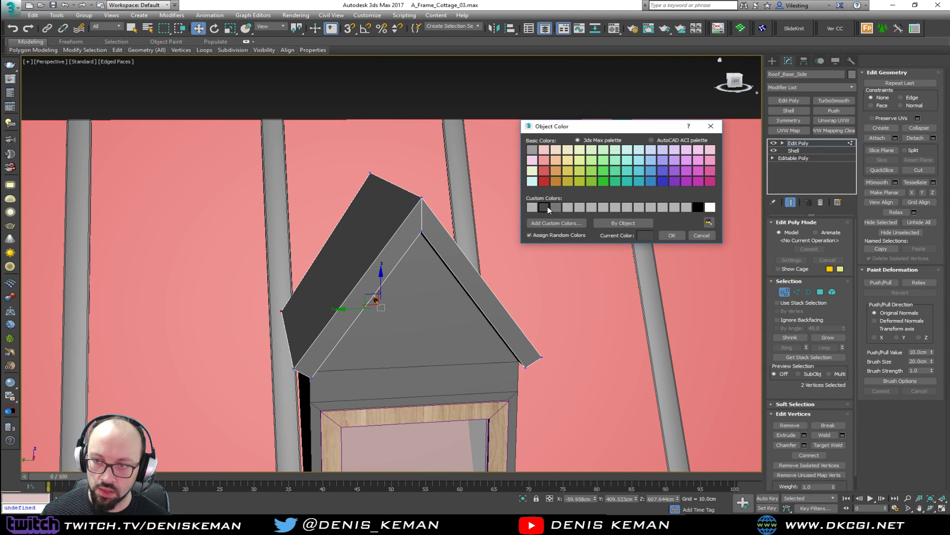
left_click(671, 234)
left_click(471, 65)
middle_click_drag(468, 144, 517, 168, "alt")
Step: Leave the dormer roof's polygon editing and copy the FloorGenerator modifier from the cottage's upper exterior wall
key("4")
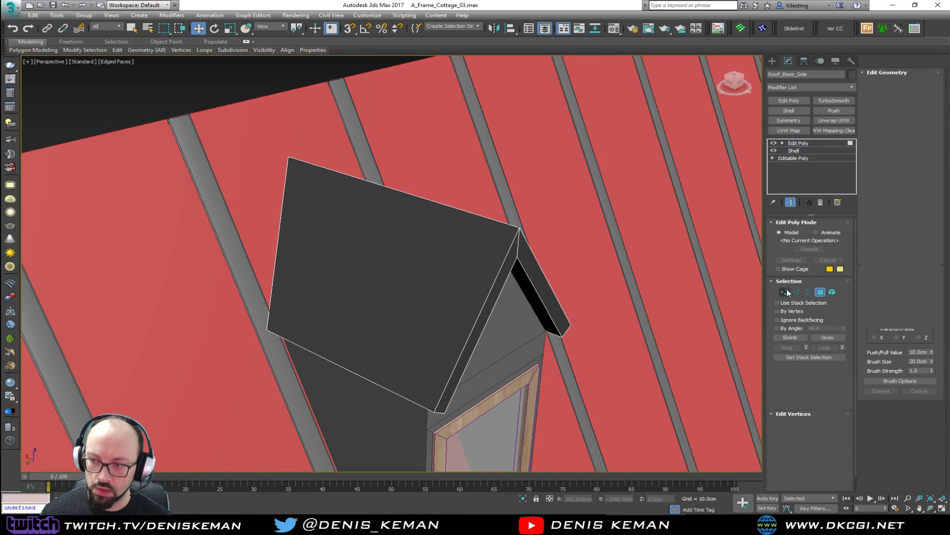
middle_click_drag(641, 298, 460, 172, "alt")
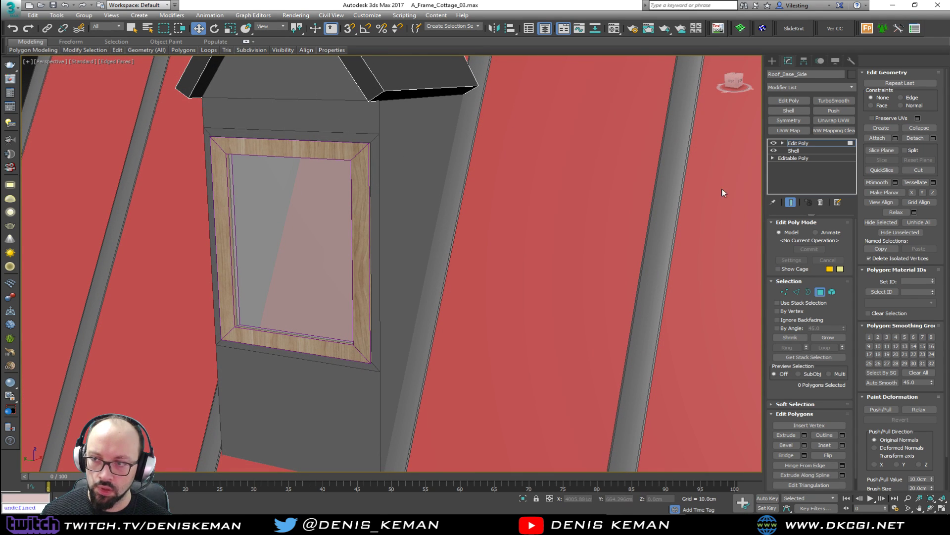
key("4")
left_click(440, 133)
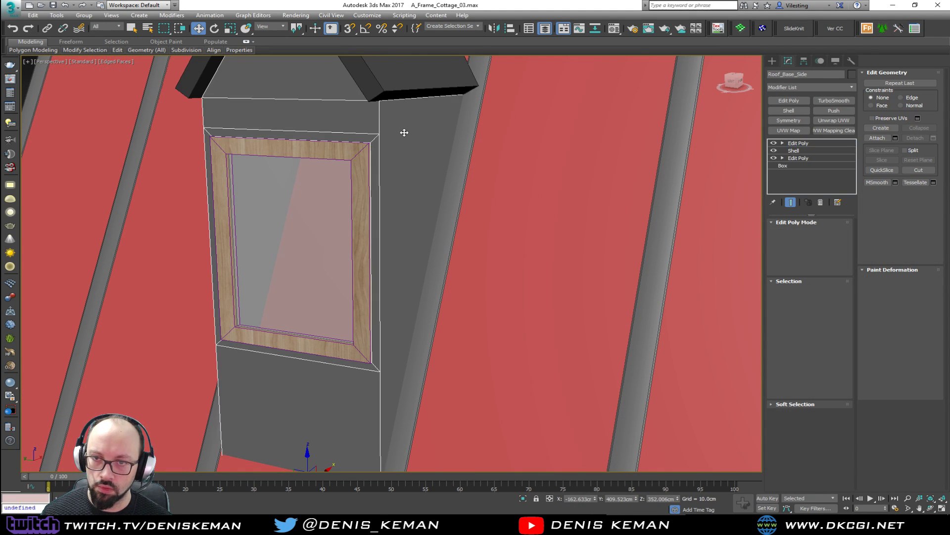
scroll(409, 143, "down", 6)
middle_click_drag(409, 144, 481, 157, "alt")
left_click(327, 258)
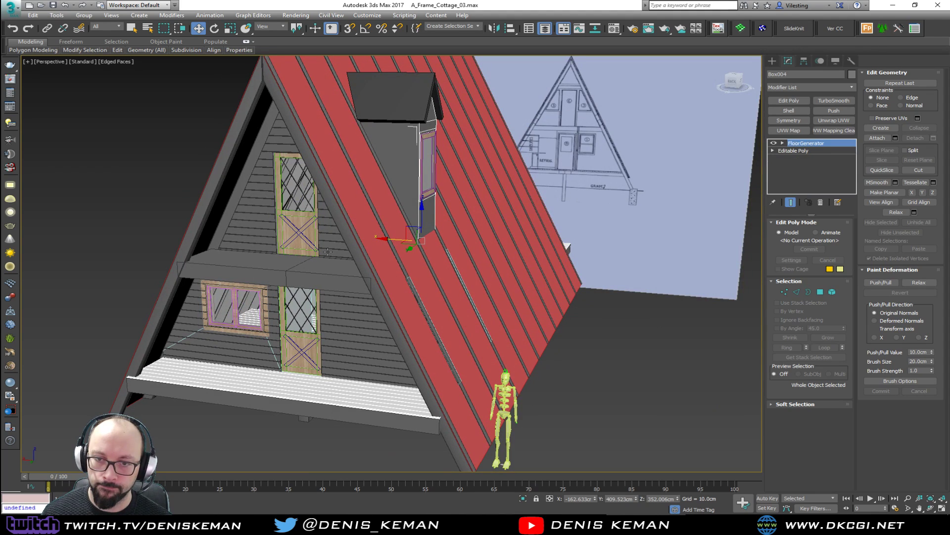
right_click(801, 145)
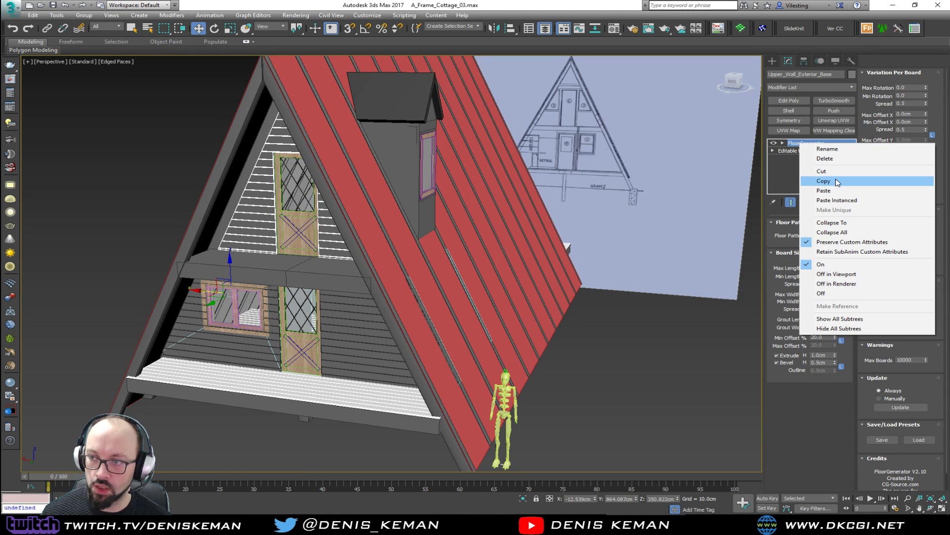
left_click(851, 179)
Step: Select the dormer's gable, lower front and window-surround polygons and detach them as a clone
scroll(491, 146, "up", 2)
left_click(448, 129)
scroll(448, 129, "up", 3)
key("4")
left_click(453, 116)
left_click(444, 141, "ctrl")
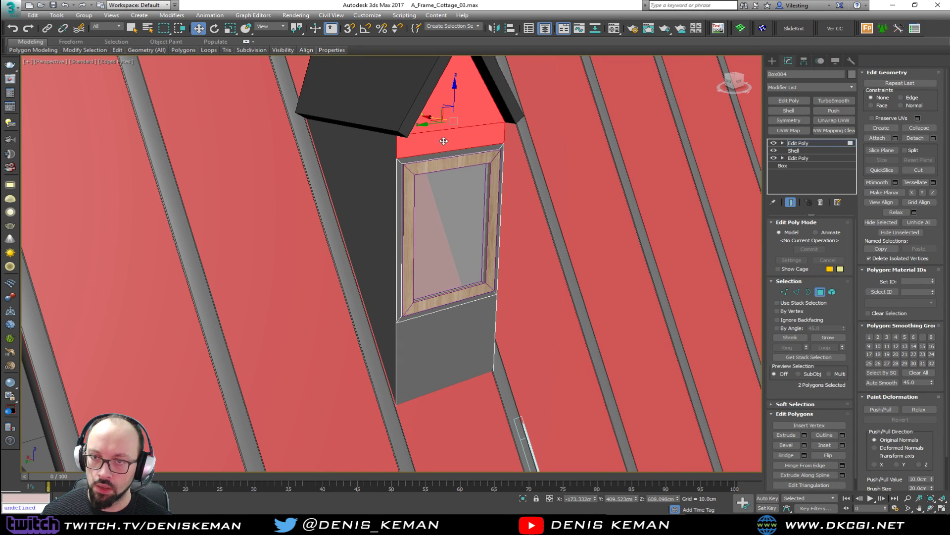
left_click(435, 154, "ctrl")
left_click(404, 229, "ctrl")
left_click(417, 324, "ctrl")
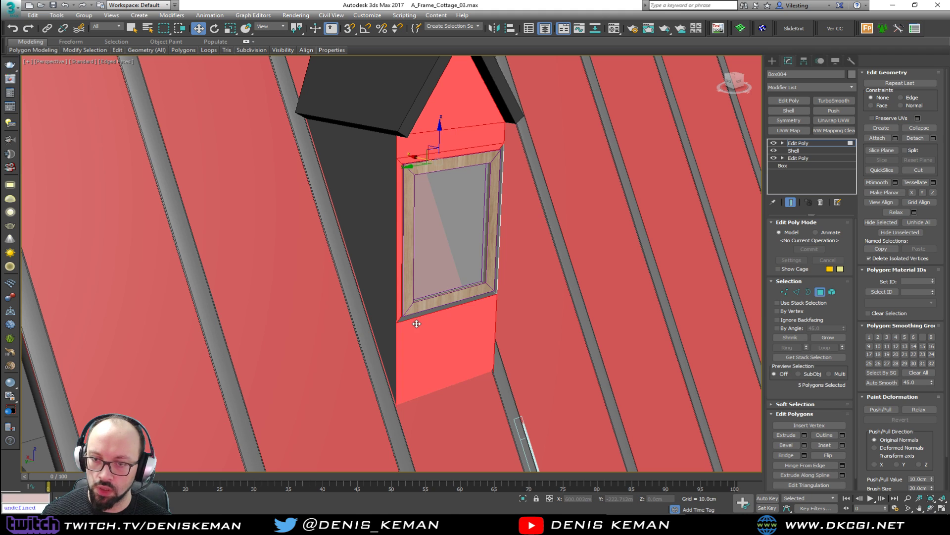
left_click(419, 317, "ctrl")
middle_click_drag(418, 317, 385, 299, "alt")
left_click(520, 287, "ctrl")
middle_click_drag(514, 213, 443, 246)
left_click(915, 137)
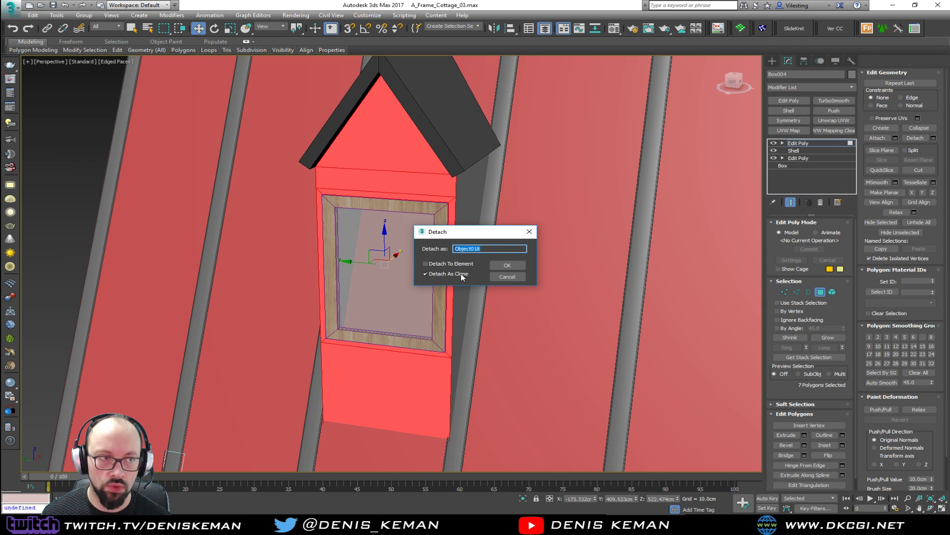
left_click(506, 265)
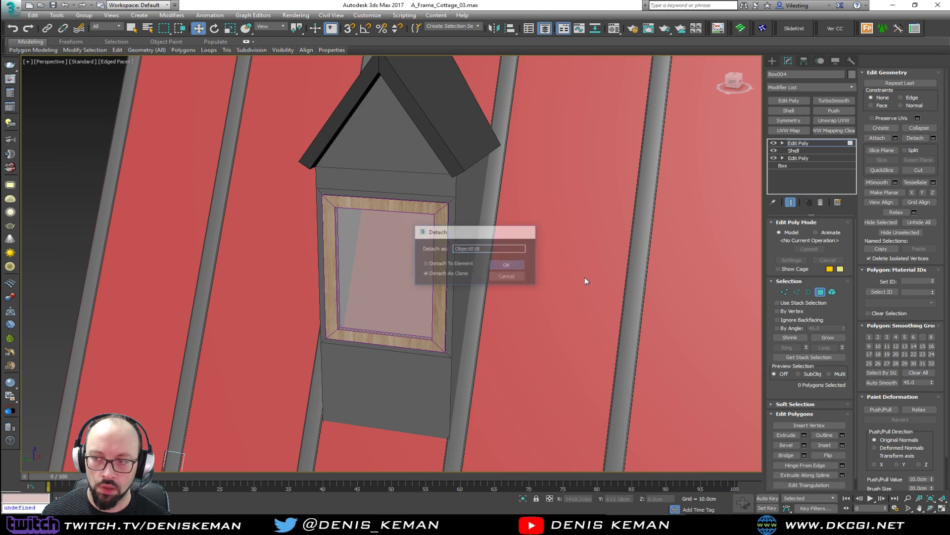
left_click(820, 292)
Step: Paste the copied FloorGenerator modifier onto the detached dormer front and view it without edged faces
left_click(420, 182)
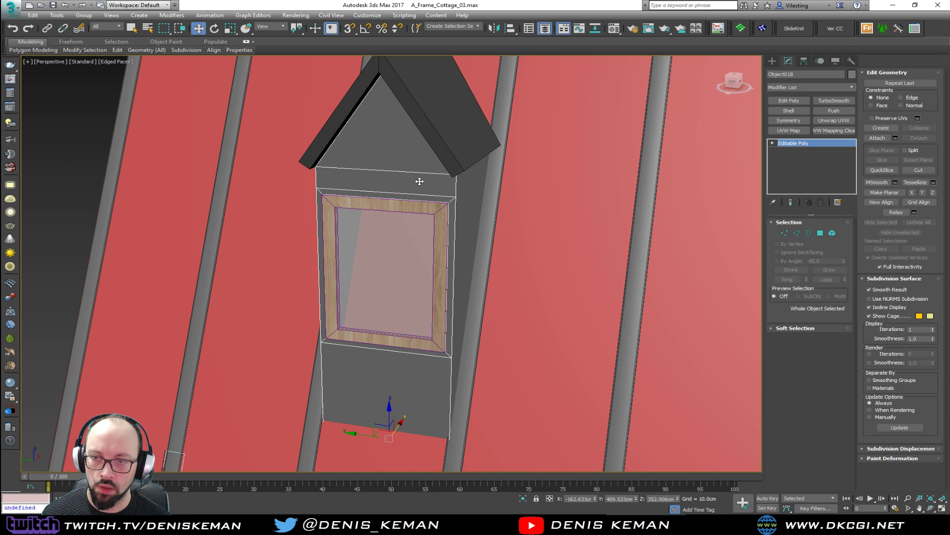
right_click(803, 148)
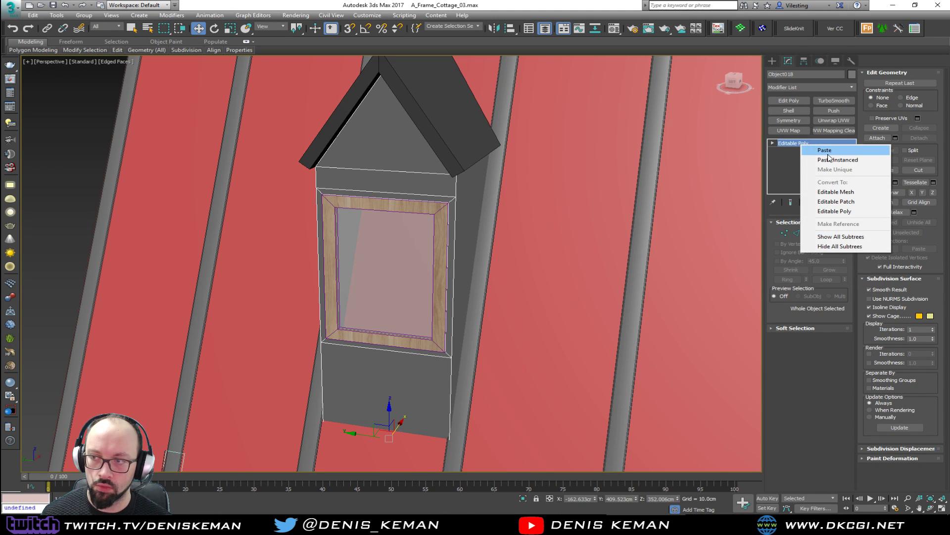
left_click(830, 152)
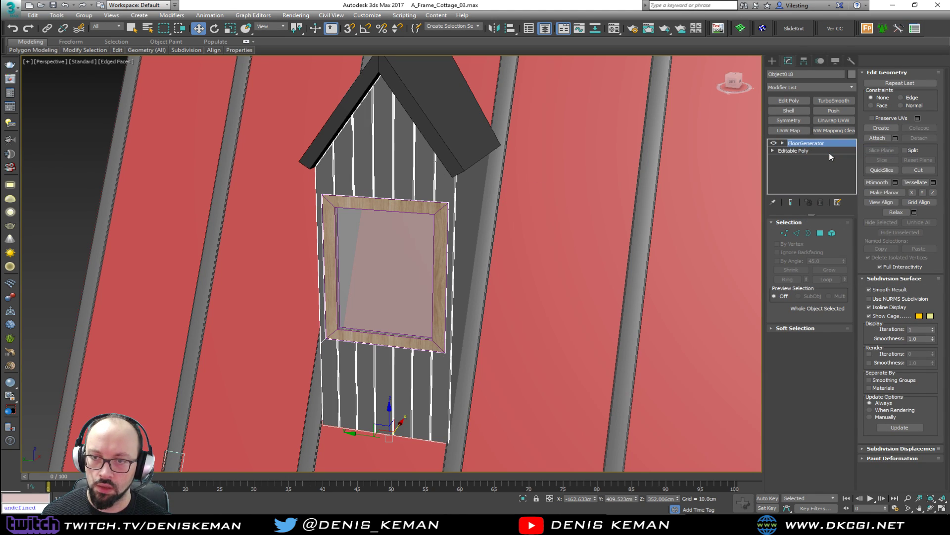
key("F4")
mouse_move(439, 176)
middle_mouse_down()
mouse_move(447, 133)
mouse_move(525, 129)
mouse_move(527, 117)
mouse_move(443, 152)
middle_mouse_up()
scroll(446, 134, "down", 3)
scroll(426, 150, "up", 5)
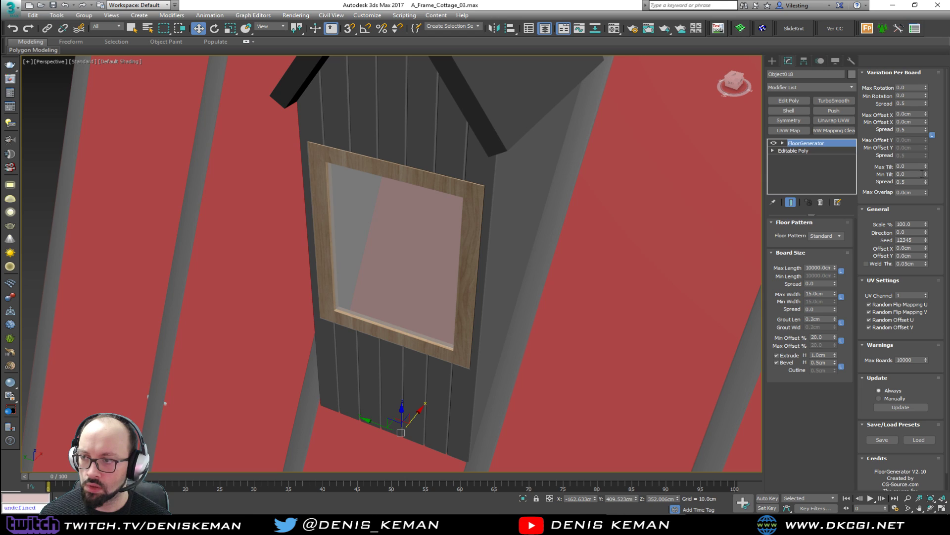
Step: Set the FloorGenerator direction on the dormer front to 90 so the boards run horizontally
left_click_drag(926, 183, 927, 181)
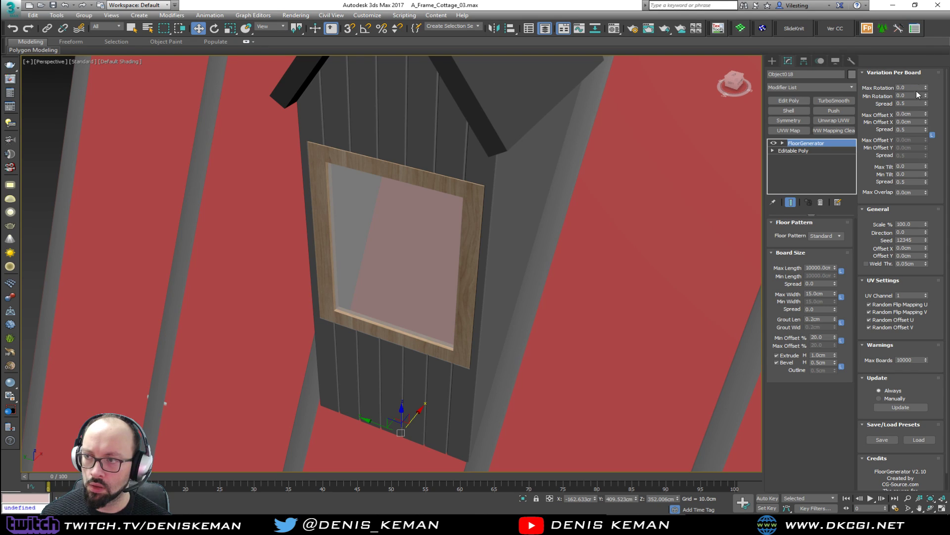
left_click_drag(927, 104, 911, 52)
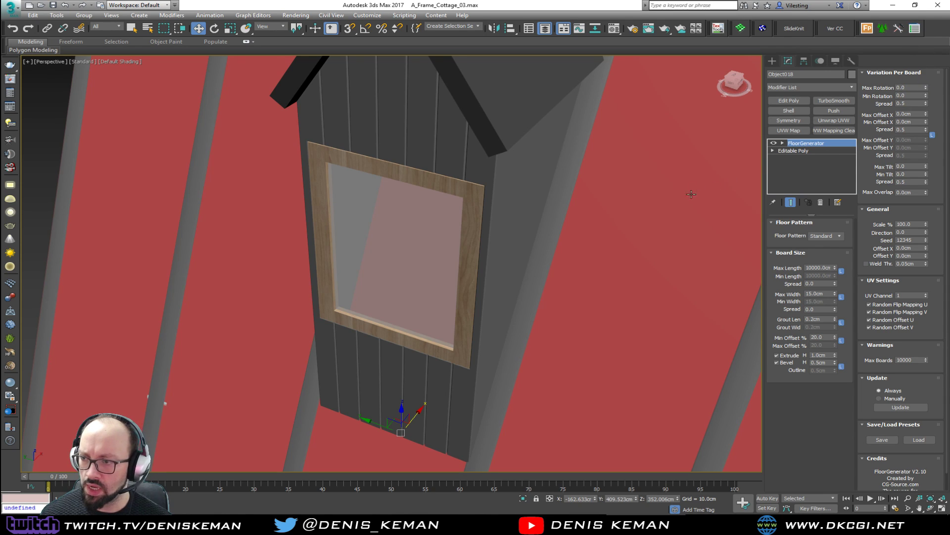
middle_click_drag(694, 191, 679, 229, "alt")
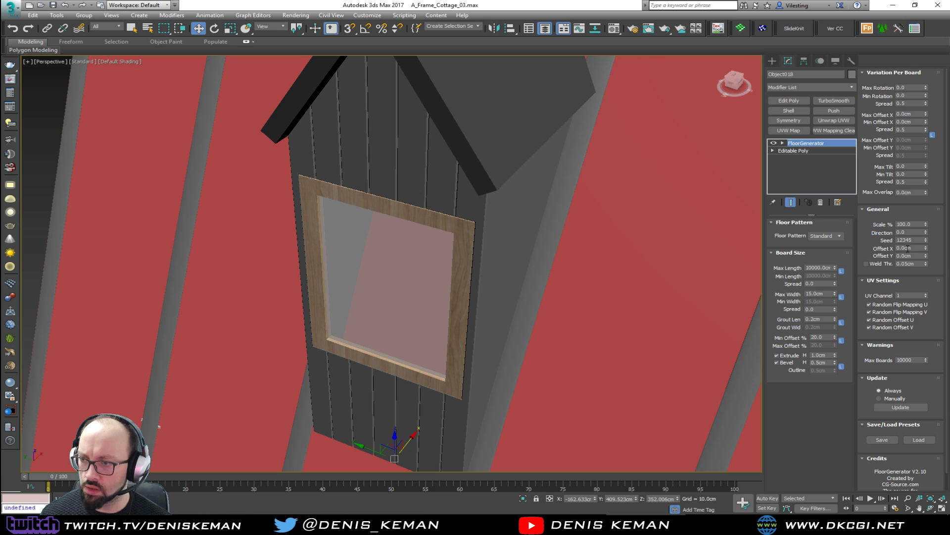
double_click(910, 232)
type("90")
key("Return")
Step: Select the two side wall polygons of the dormer body and detach them as a clone
middle_click_drag(302, 256, 345, 242, "alt")
left_click(366, 219)
key("F4")
key("4")
left_click(365, 219)
mouse_move(365, 219)
middle_mouse_down("alt")
mouse_move(456, 213)
mouse_move(364, 223)
middle_mouse_up("alt")
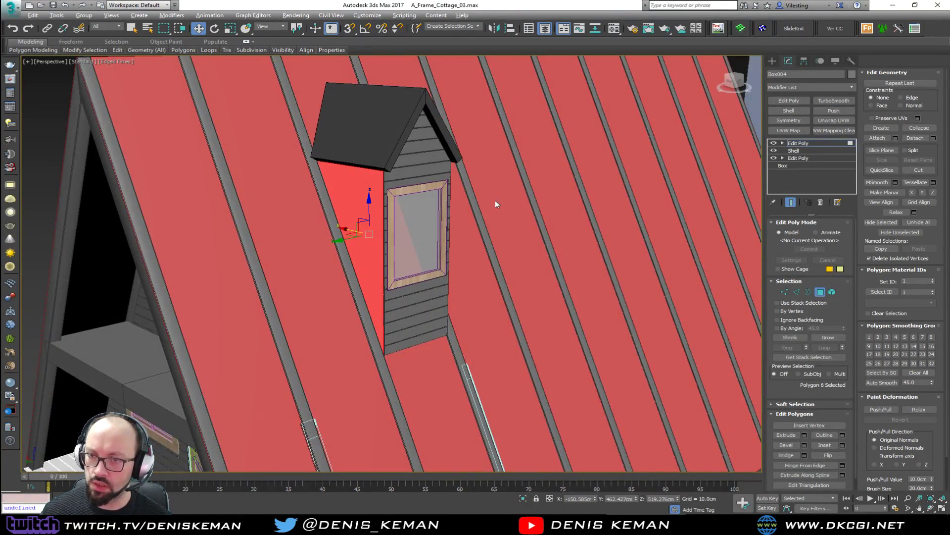
middle_click_drag(495, 204, 427, 202, "alt")
left_click(472, 229, "ctrl")
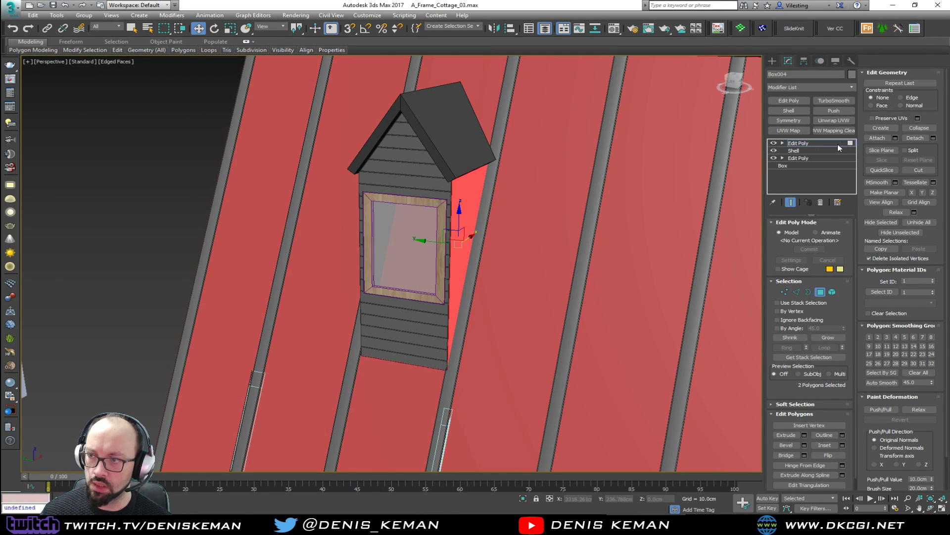
left_click(915, 138)
left_click(458, 274)
left_click(508, 265)
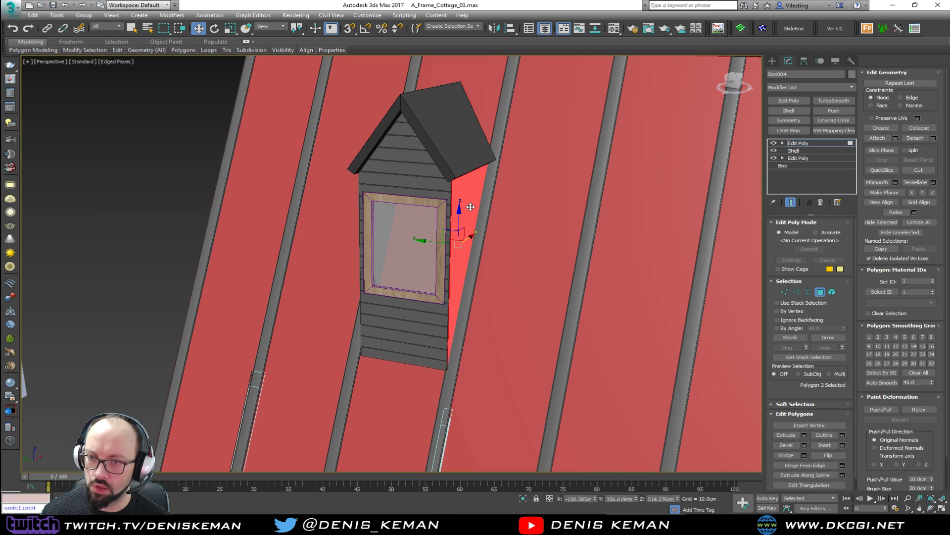
left_click(821, 292)
Step: Try to paste the FloorGenerator modifier onto the detached dormer side walls
left_click(470, 199)
middle_click_drag(471, 199, 513, 212, "alt")
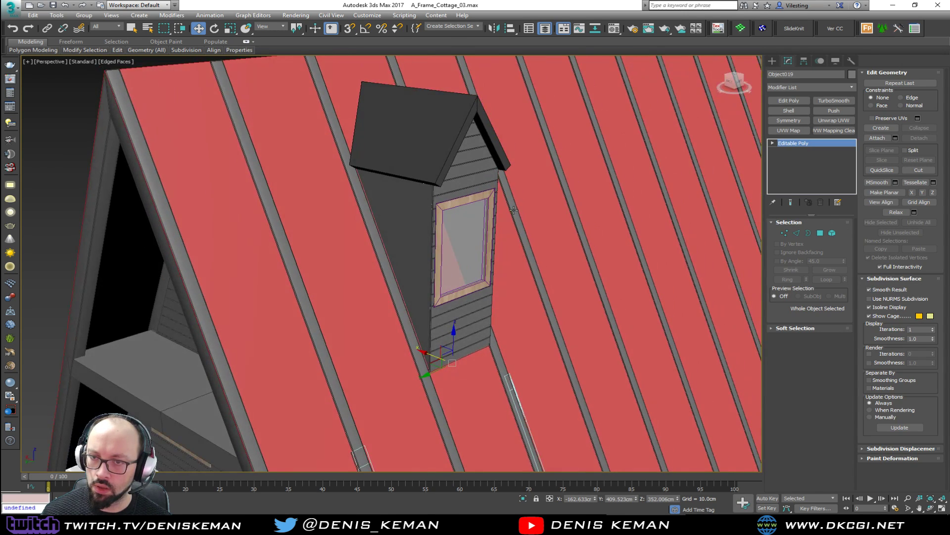
key("alt+q")
right_click(442, 216)
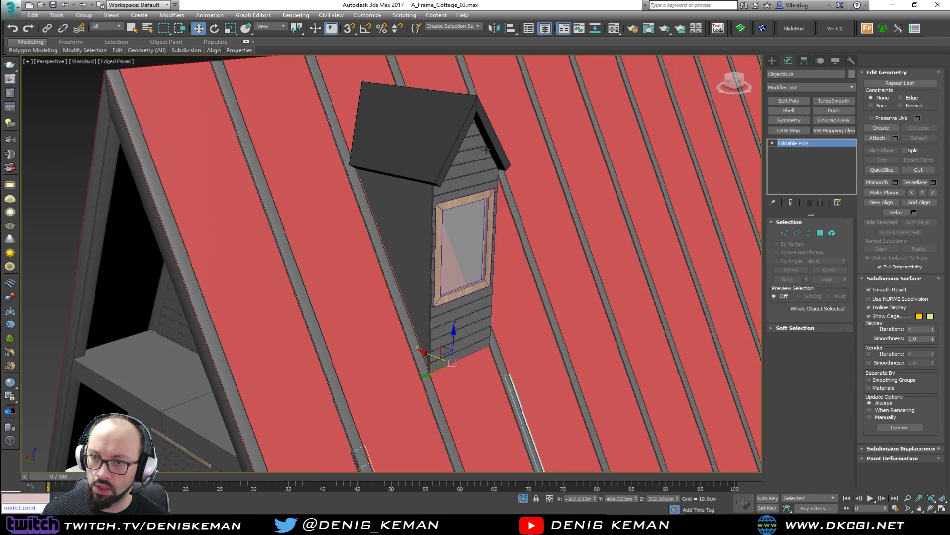
left_click(475, 148)
right_click(804, 144)
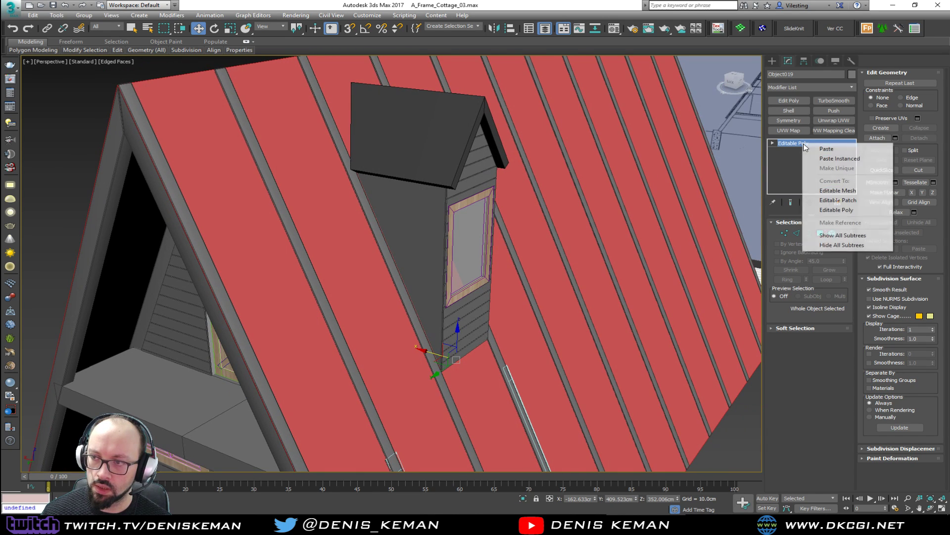
left_click(818, 150)
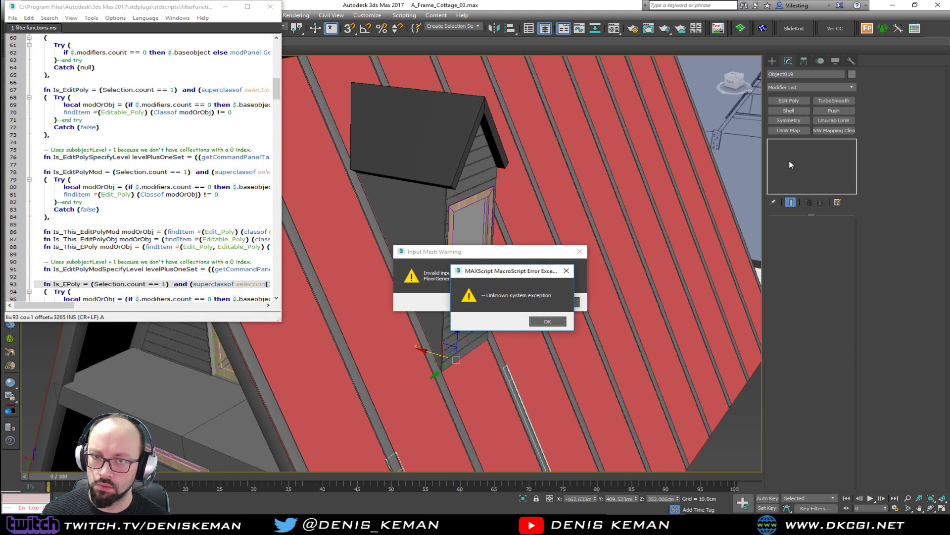
left_click(550, 323)
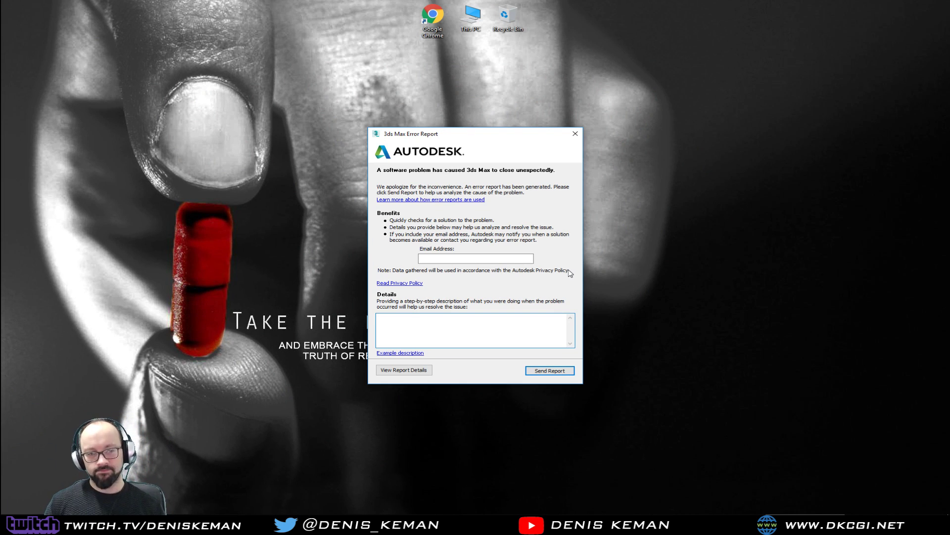
Step: Close the error report without sending it and reopen A_Frame_Cottage_03.max from the recent documents in 3ds Max
left_click(576, 134)
left_click(547, 280)
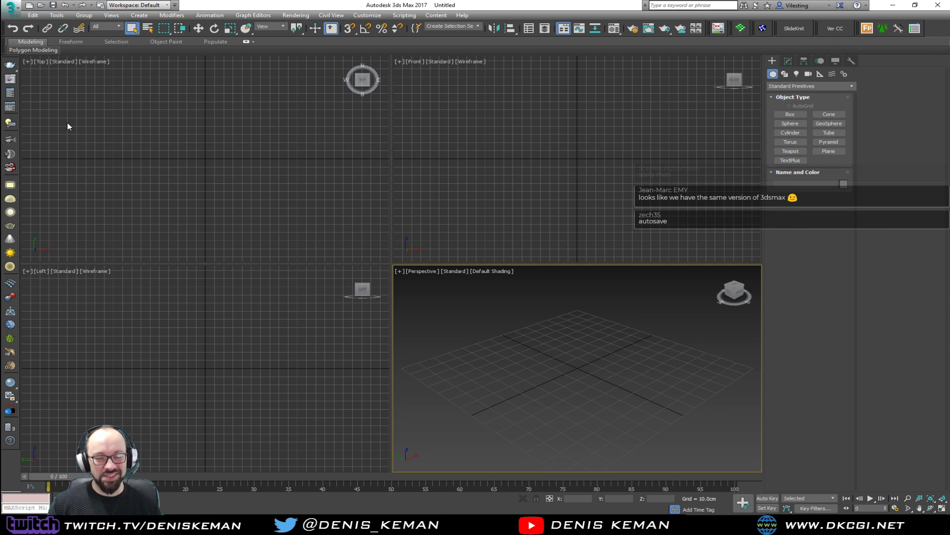
left_click(10, 9)
left_click(145, 58)
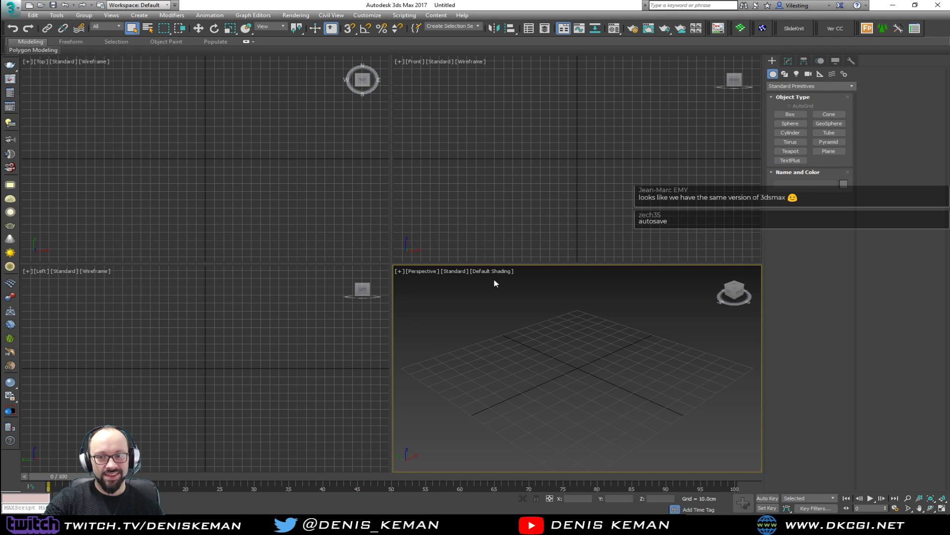
middle_click_drag(492, 372, 492, 378)
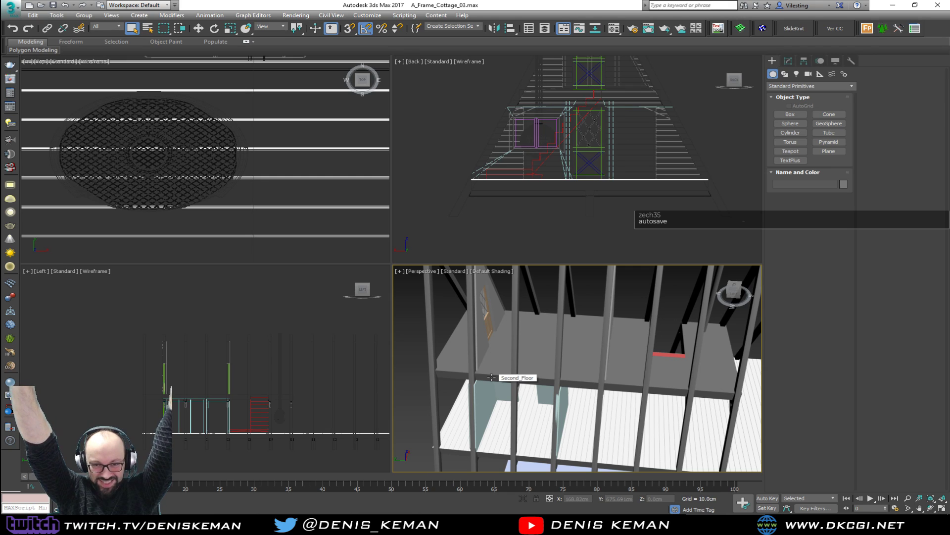
Step: Check the scene's File Properties for backup information and close the dialog
left_click(11, 12)
left_click(11, 12)
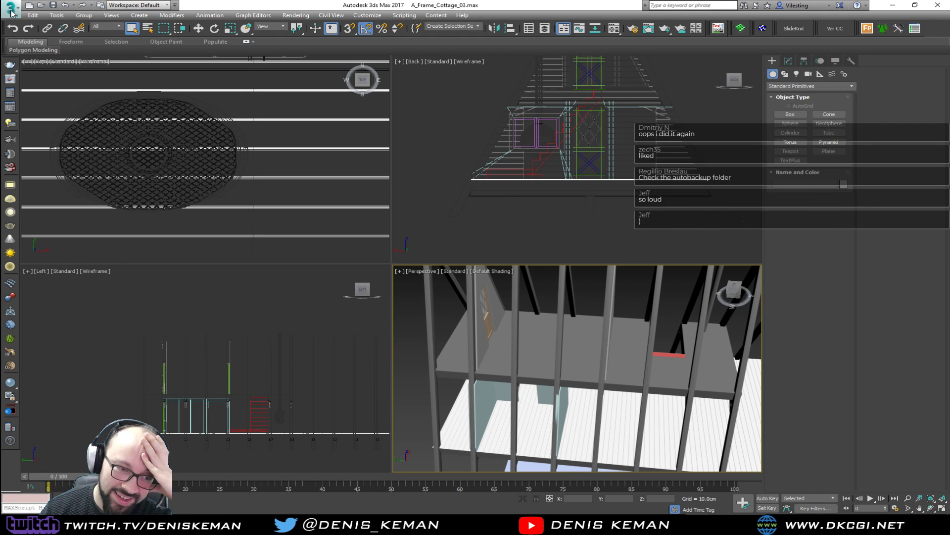
left_click(11, 12)
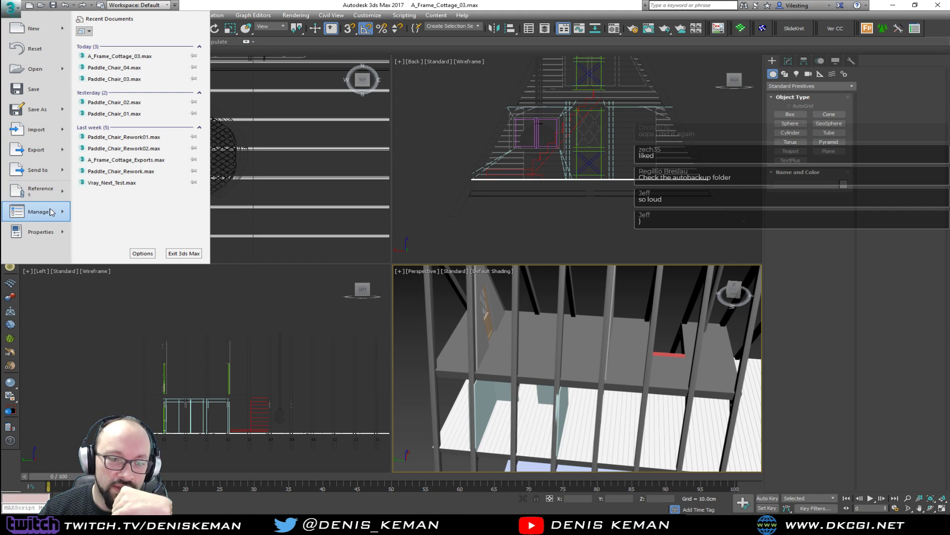
mouse_move(55, 236)
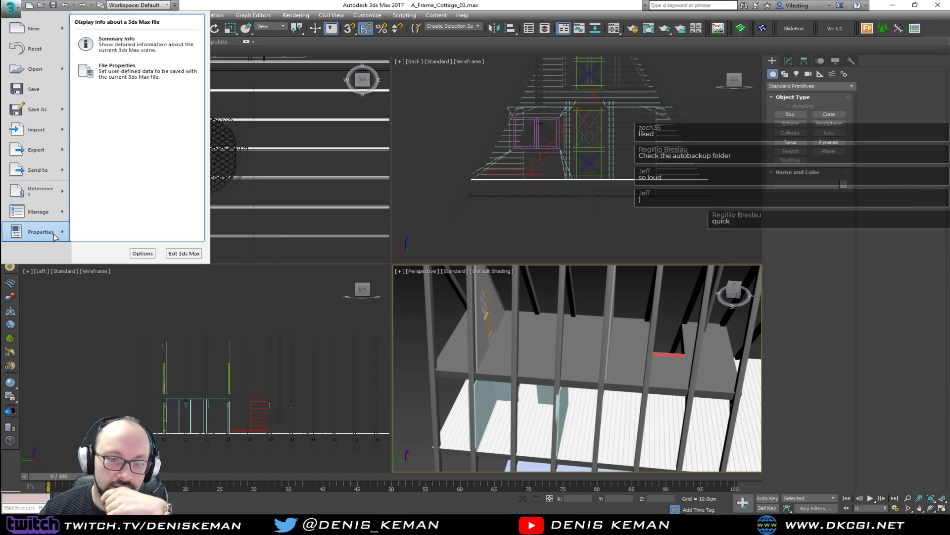
left_click(156, 81)
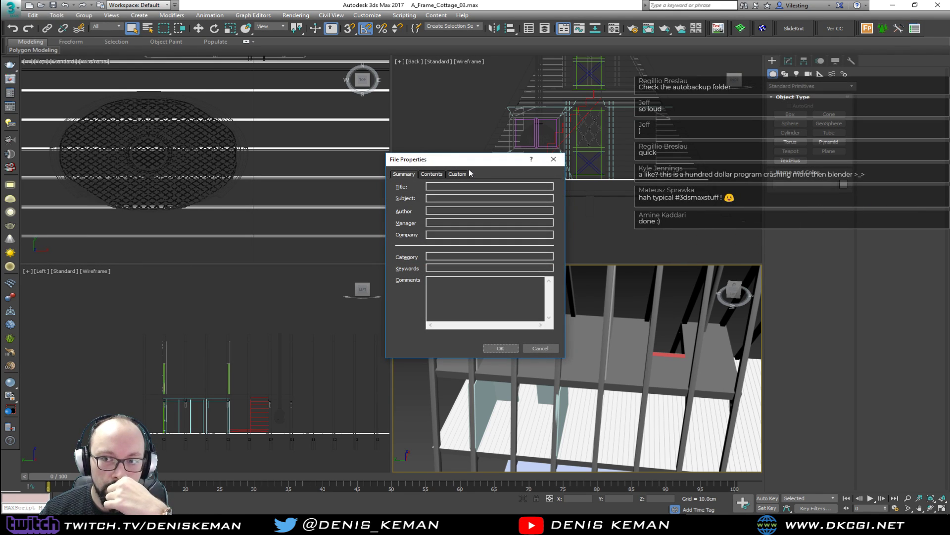
left_click(554, 159)
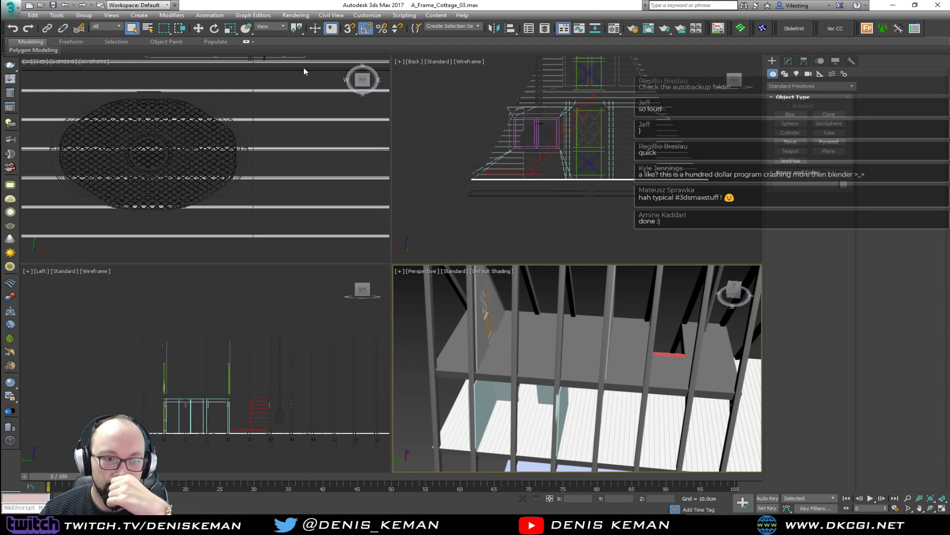
Step: Open the Preference Settings to look for the auto backup options and move the dialog aside
left_click(378, 18)
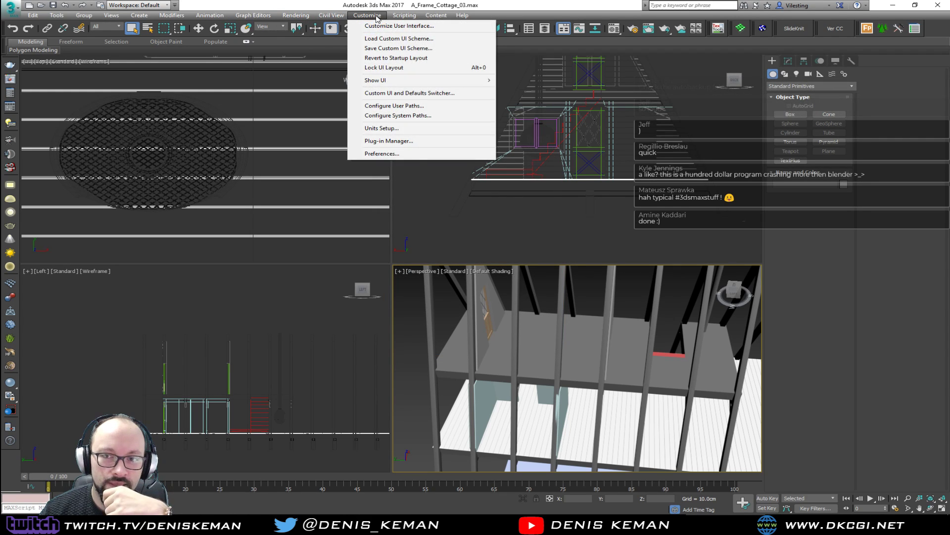
left_click(372, 153)
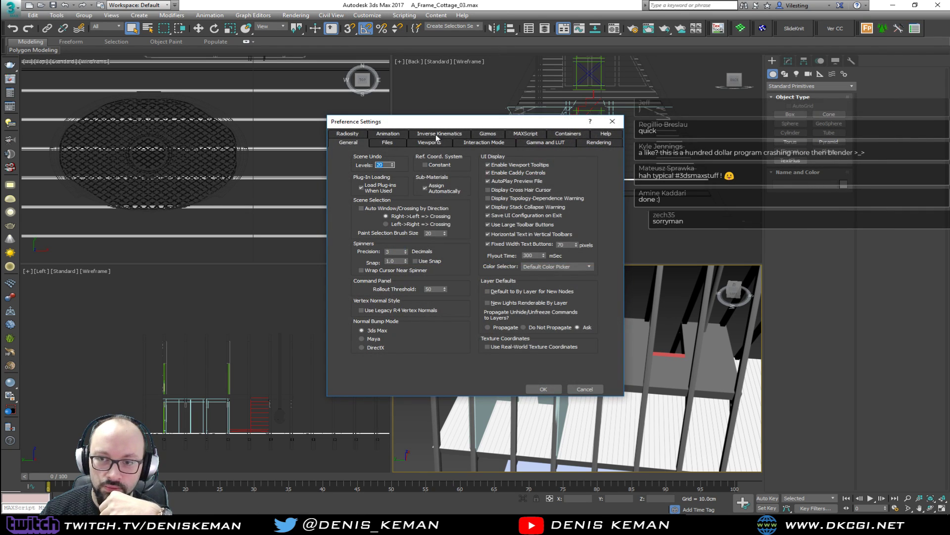
left_click_drag(432, 118, 0, 161)
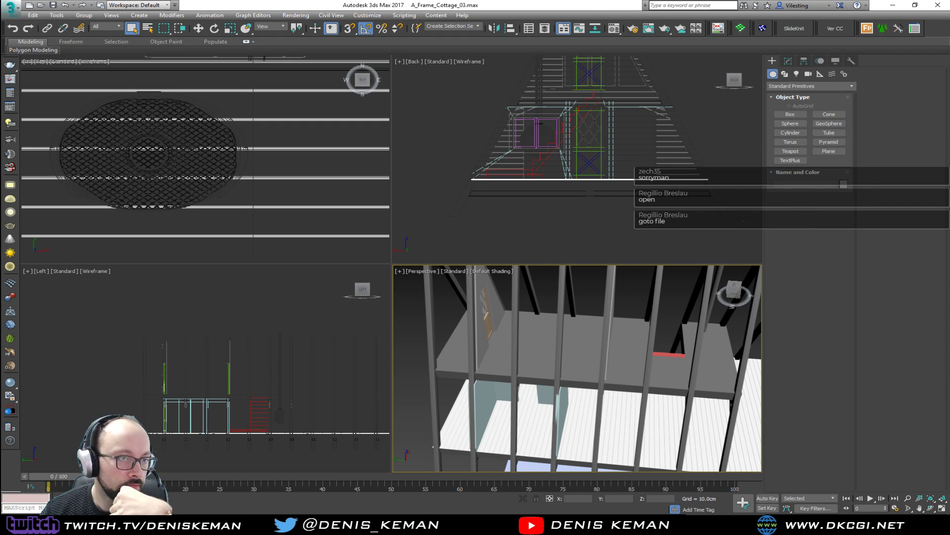
Step: Locate the auto backup files on disk and open AutoBackup03.max in 3ds Max
left_click(17, 9)
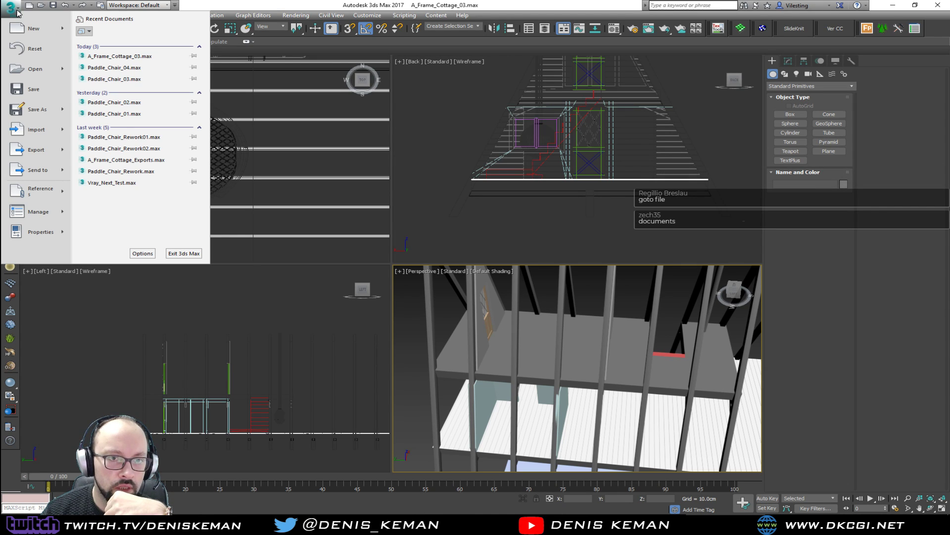
left_click(17, 13)
key("super")
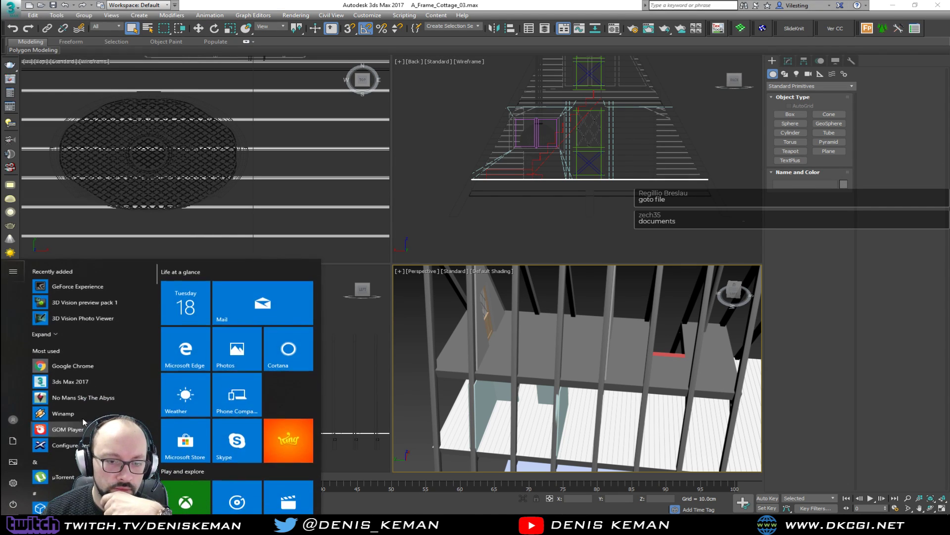
left_click(19, 441)
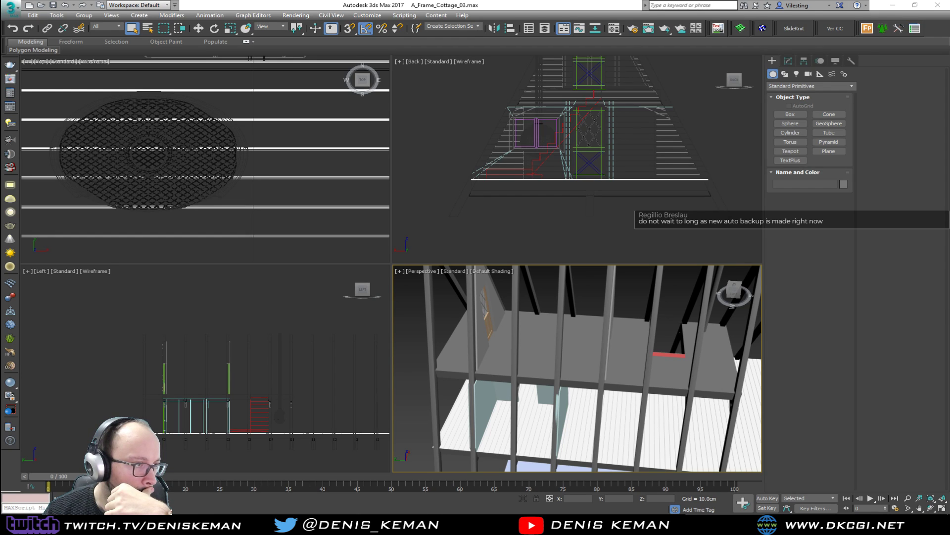
left_click_drag(281, 223, 544, 336)
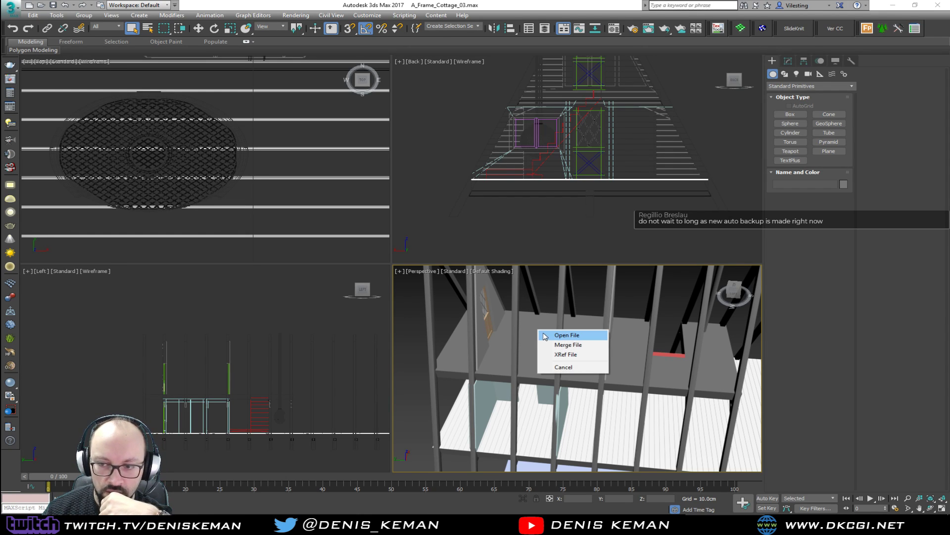
left_click(547, 335)
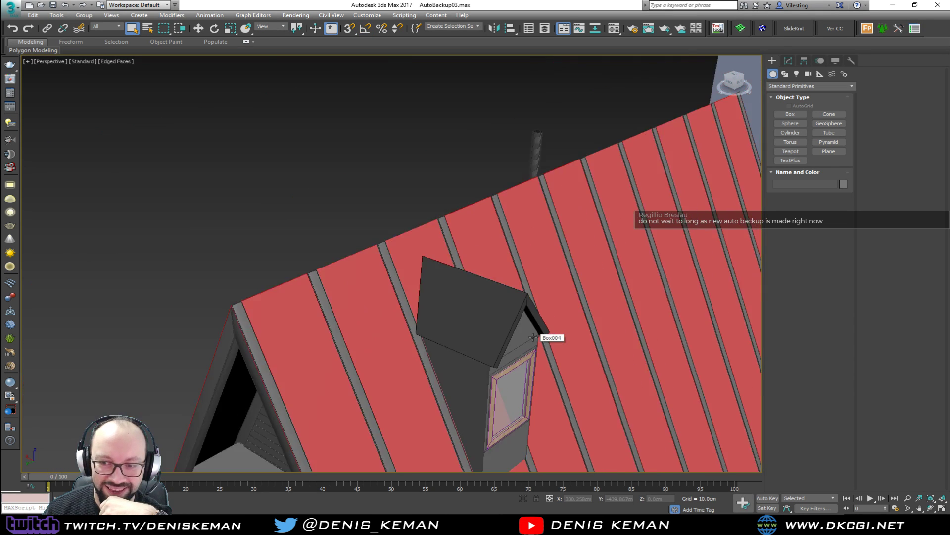
Step: Inspect the recovered scene around the dormer, its window and the red roof to check what work was preserved
scroll(533, 337, "down", 5)
middle_click_drag(533, 338, 430, 225)
scroll(453, 271, "up", 6)
scroll(454, 271, "down", 8)
mouse_move(453, 271)
middle_mouse_down("alt")
mouse_move(336, 272)
mouse_move(479, 296)
mouse_move(472, 295)
middle_mouse_up("alt")
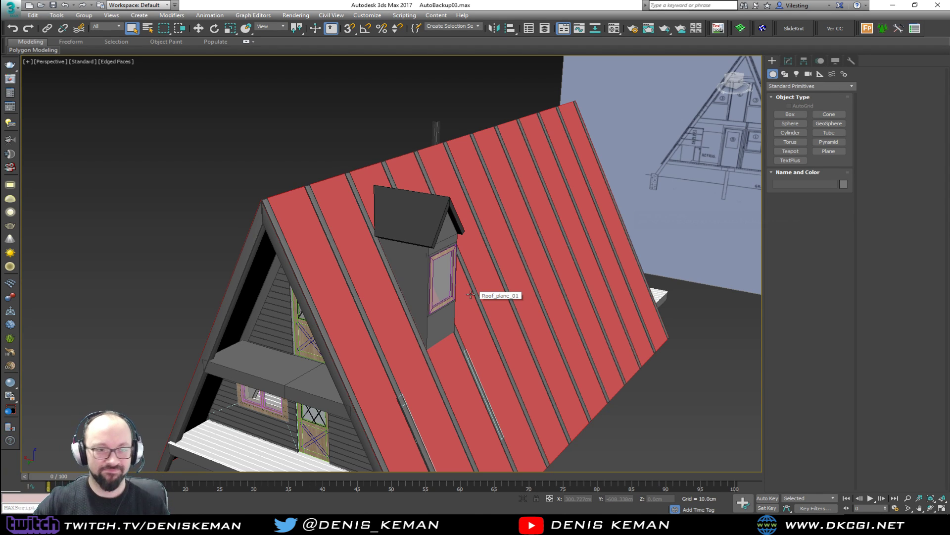
scroll(428, 311, "up", 15)
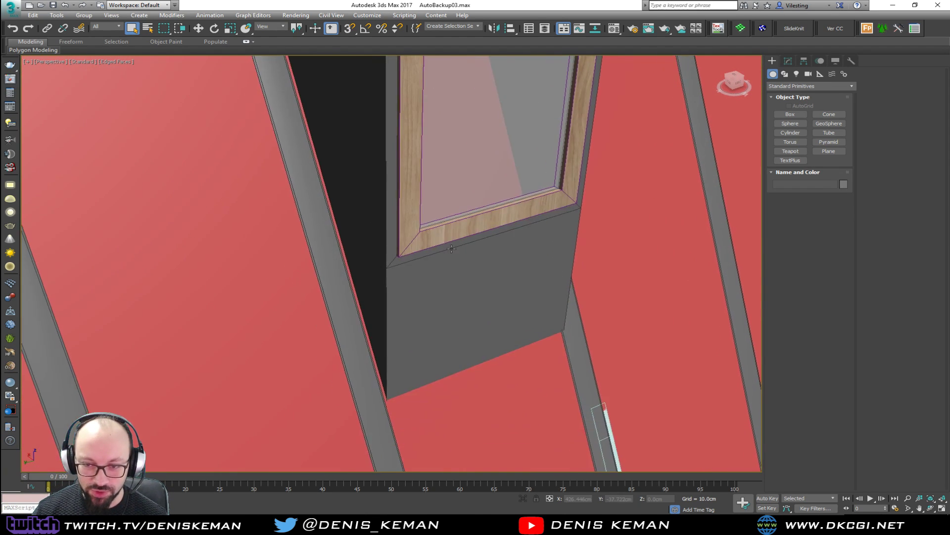
scroll(451, 248, "down", 5)
middle_click_drag(482, 290, 371, 237, "alt")
scroll(480, 299, "down", 3)
scroll(416, 282, "down", 3)
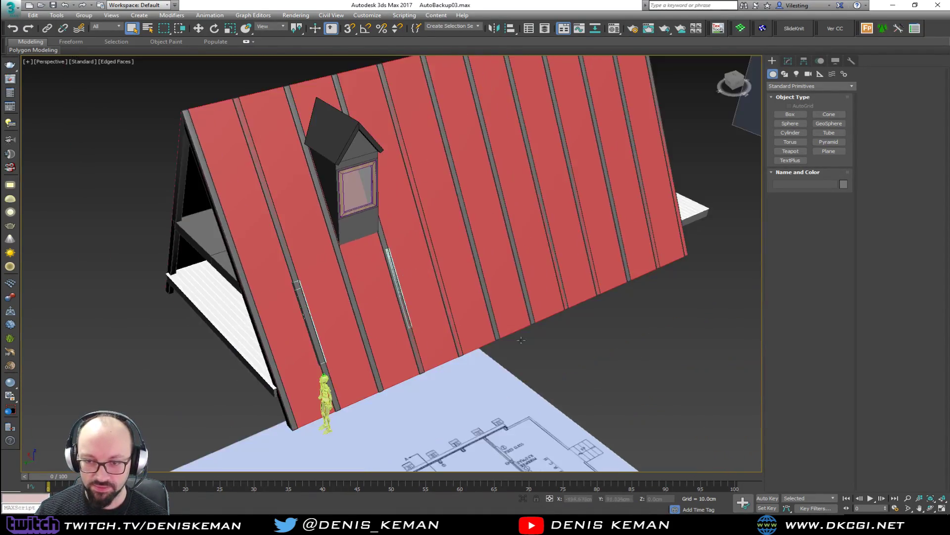
middle_click_drag(430, 253, 458, 308)
middle_click_drag(371, 303, 396, 283, "alt")
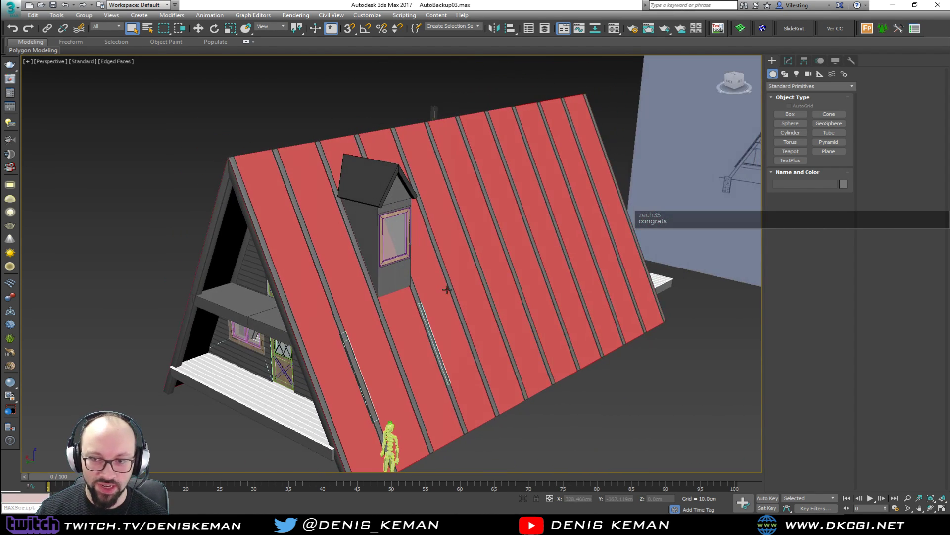
scroll(374, 271, "up", 3)
scroll(374, 271, "up", 2)
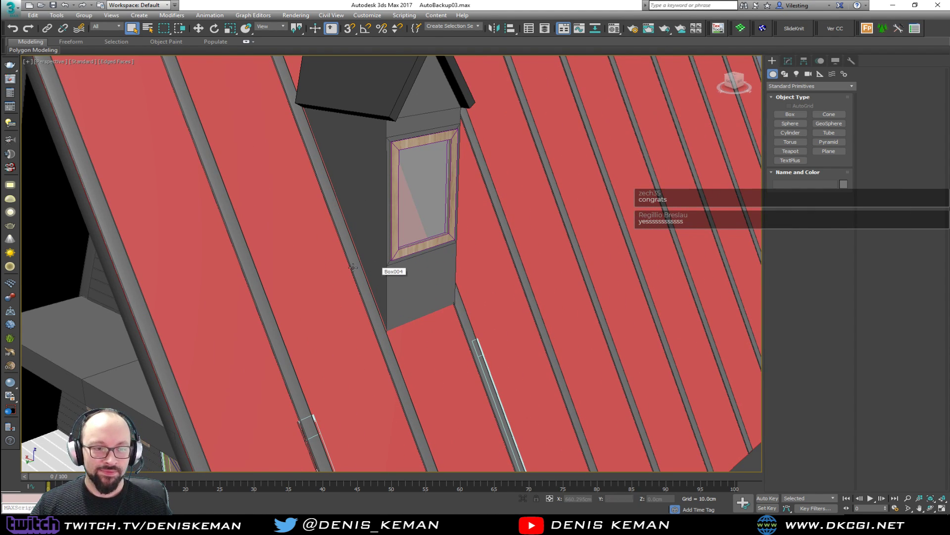
Step: Save the recovered scene as A_Frame_Cottage_04.max, declining to replace A_Frame_Cottage_03.max
left_click(16, 12)
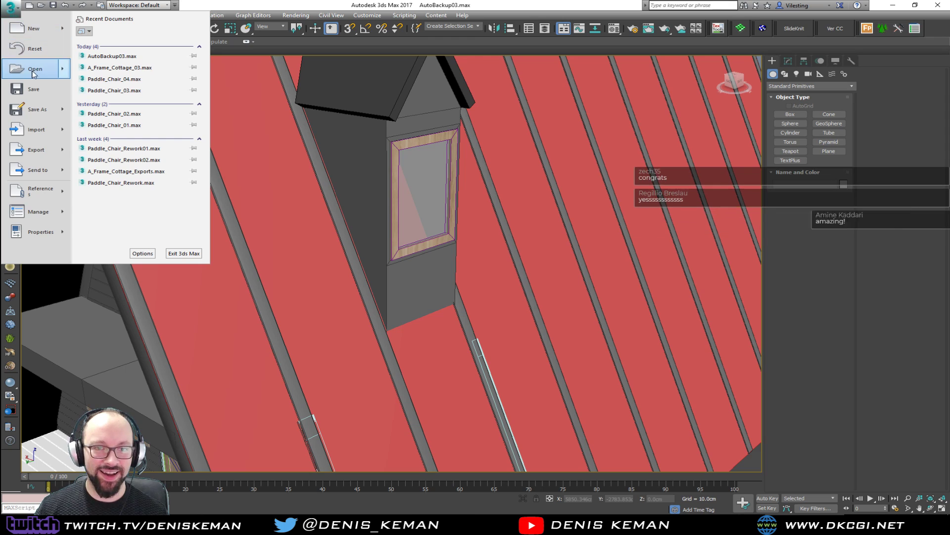
left_click(37, 120)
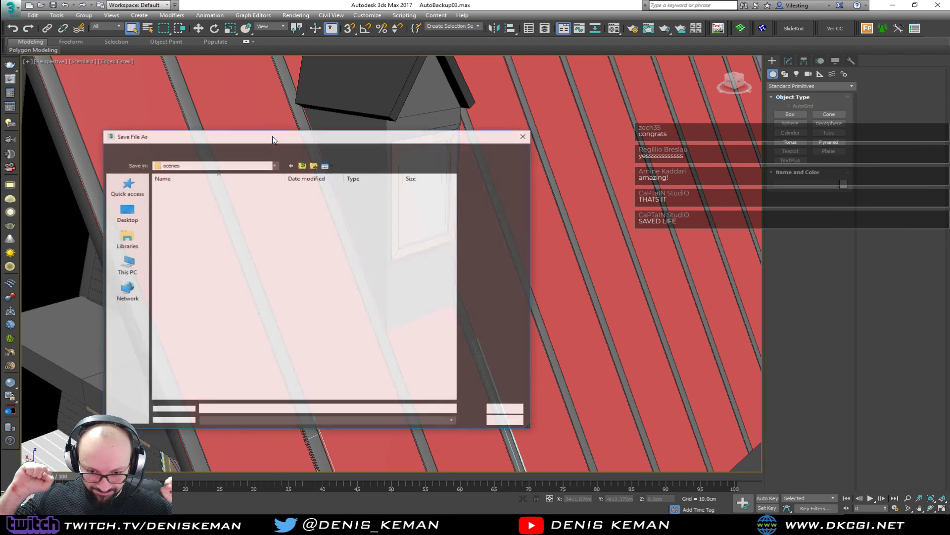
left_click_drag(272, 140, 0, 143)
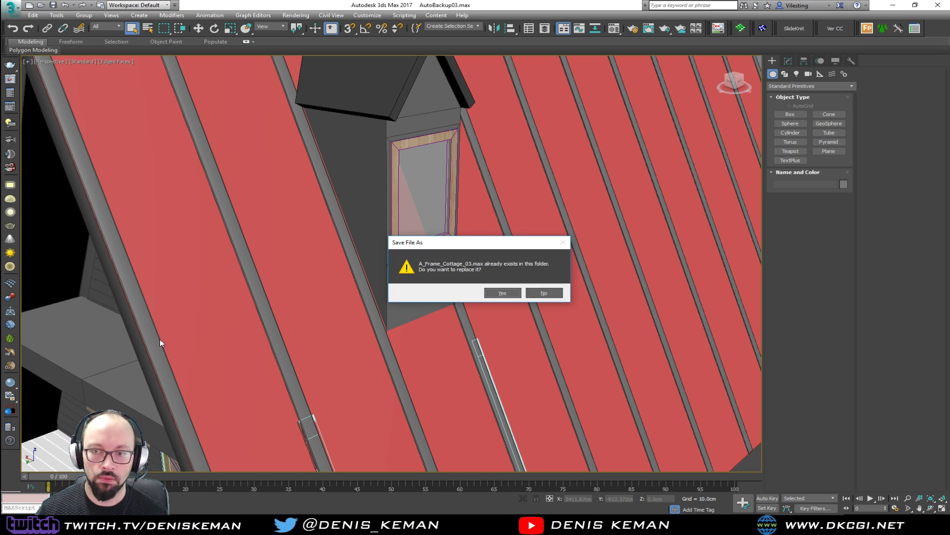
left_click(553, 294)
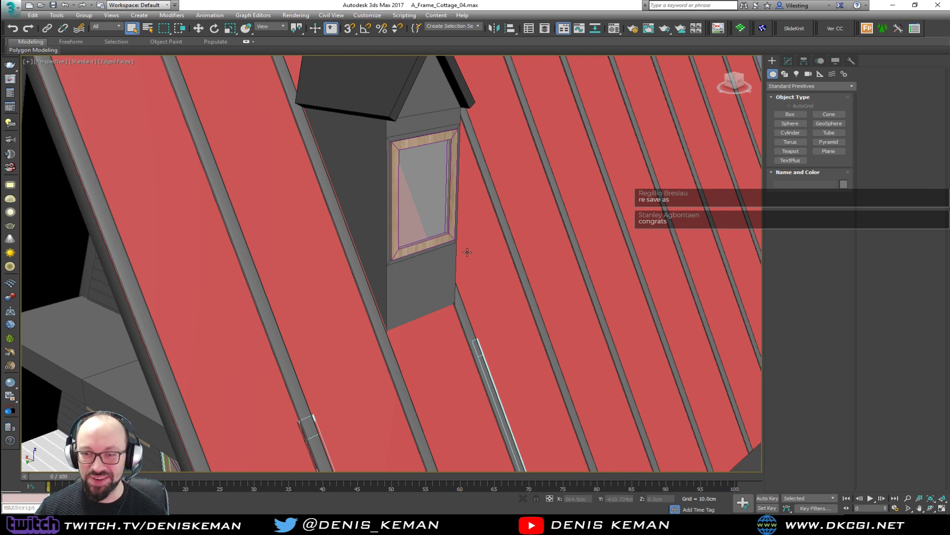
Step: Turn off the edged faces display in the perspective view of the cottage
scroll(466, 253, "down", 5)
middle_click_drag(467, 253, 455, 170)
left_click_drag(587, 305, 562, 329)
middle_click_drag(514, 267, 80, 329, "alt")
key("F4")
Step: Examine the glazed gable wall's board cladding and the round fireplace behind the windows
scroll(260, 259, "up", 5)
middle_click_drag(386, 282, 197, 318, "alt")
scroll(197, 319, "up", 3)
middle_click_drag(249, 173, 278, 241)
scroll(261, 284, "down", 3)
scroll(221, 164, "down", 5)
middle_click_drag(337, 285, 133, 136)
scroll(366, 206, "up", 6)
middle_click_drag(365, 207, 370, 207, "alt")
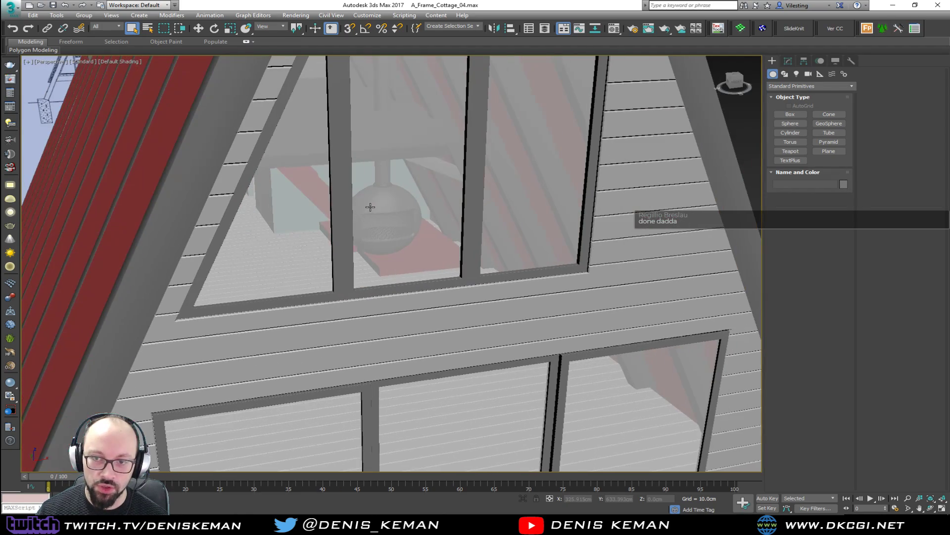
mouse_move(426, 224)
middle_mouse_down("alt")
mouse_move(206, 234)
mouse_move(423, 227)
middle_mouse_up("alt")
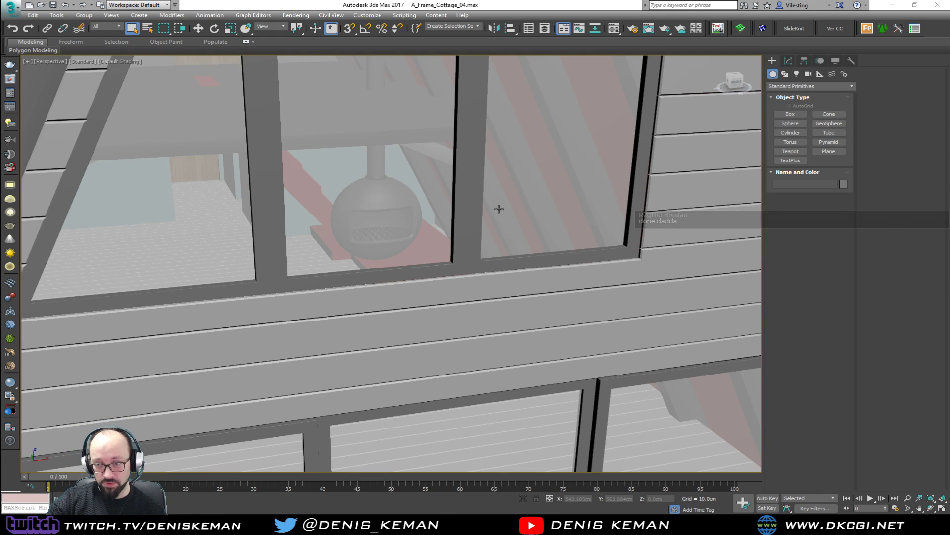
Step: Review the whole cottage exterior from the glazed gable, past the chimney side, to the dormer and entrance side
scroll(501, 216, "down", 8)
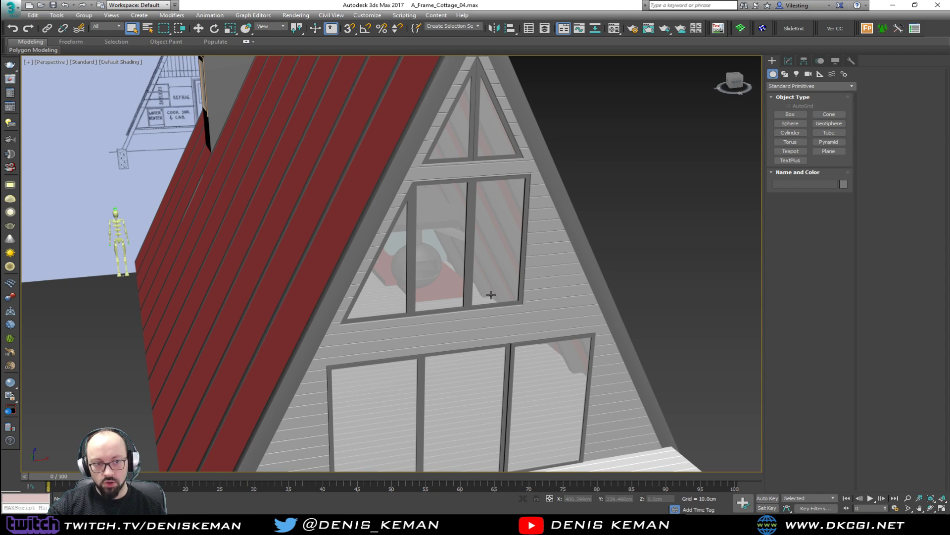
left_click_drag(680, 248, 637, 292)
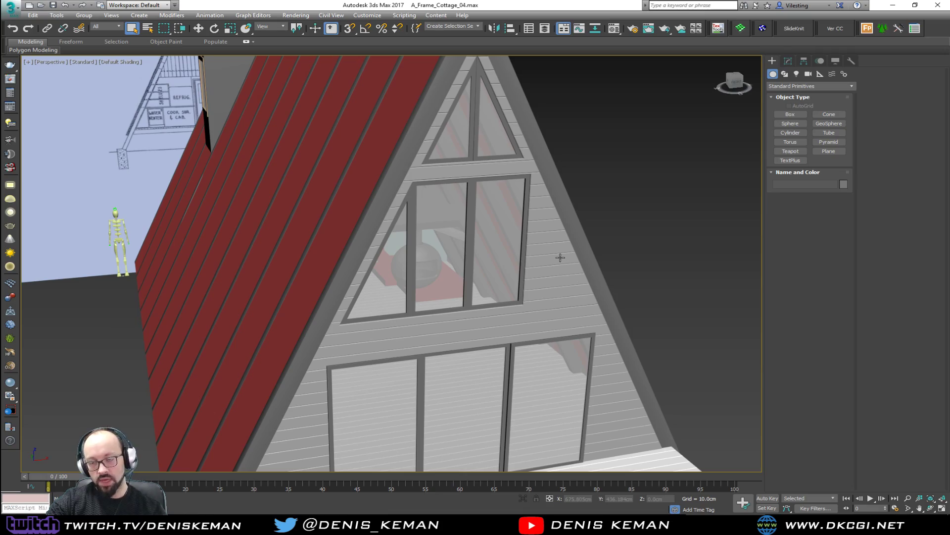
scroll(554, 267, "down", 5)
middle_click_drag(546, 281, 525, 280, "alt")
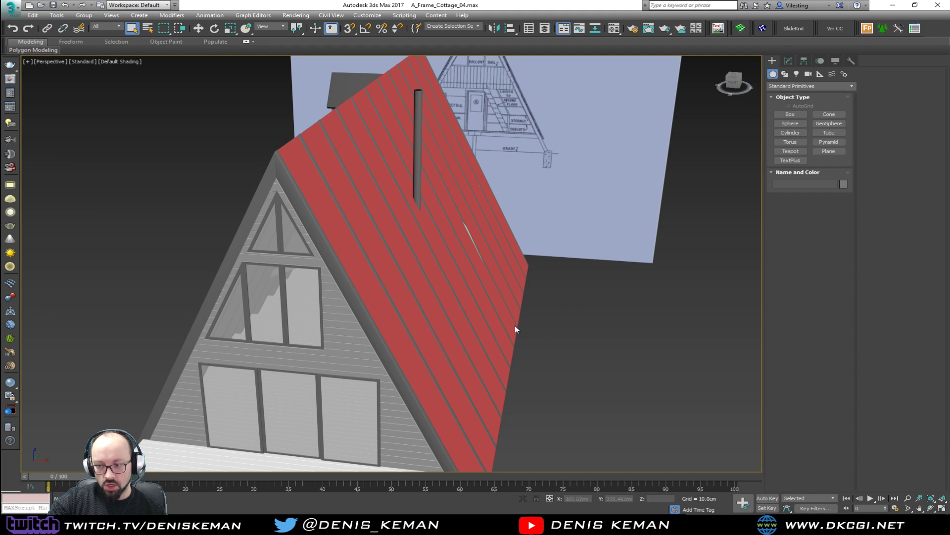
mouse_move(396, 308)
middle_mouse_down("alt")
mouse_move(420, 319)
mouse_move(409, 314)
middle_mouse_up("alt")
middle_click_drag(414, 278, 379, 274)
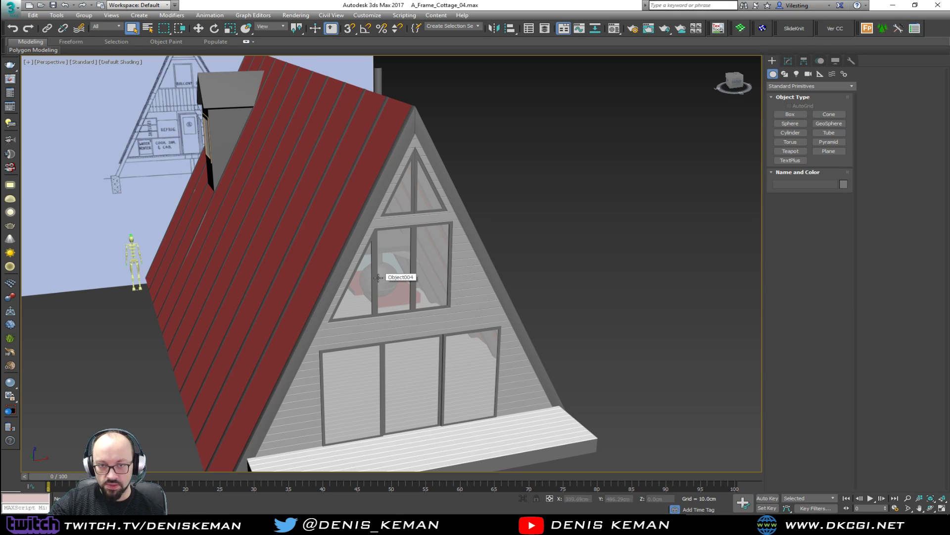
middle_click_drag(377, 289, 490, 260, "alt")
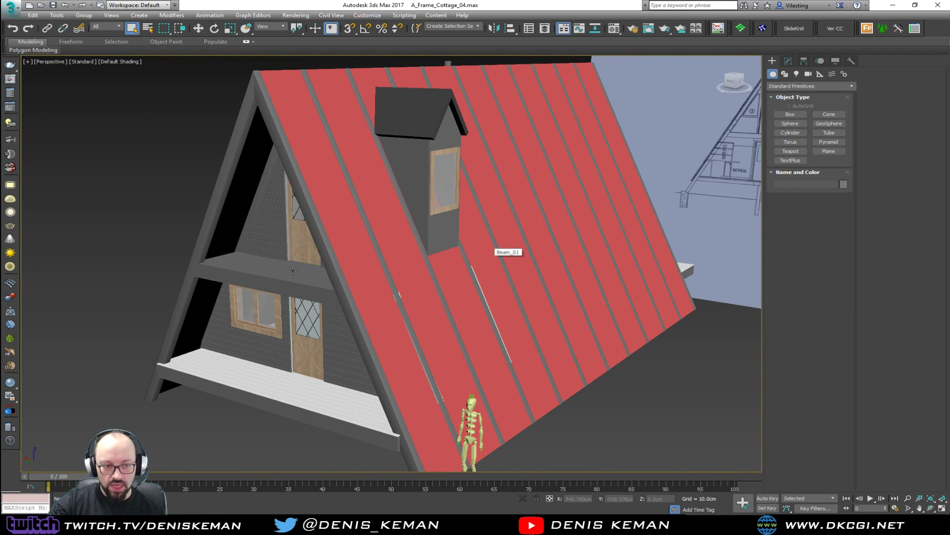